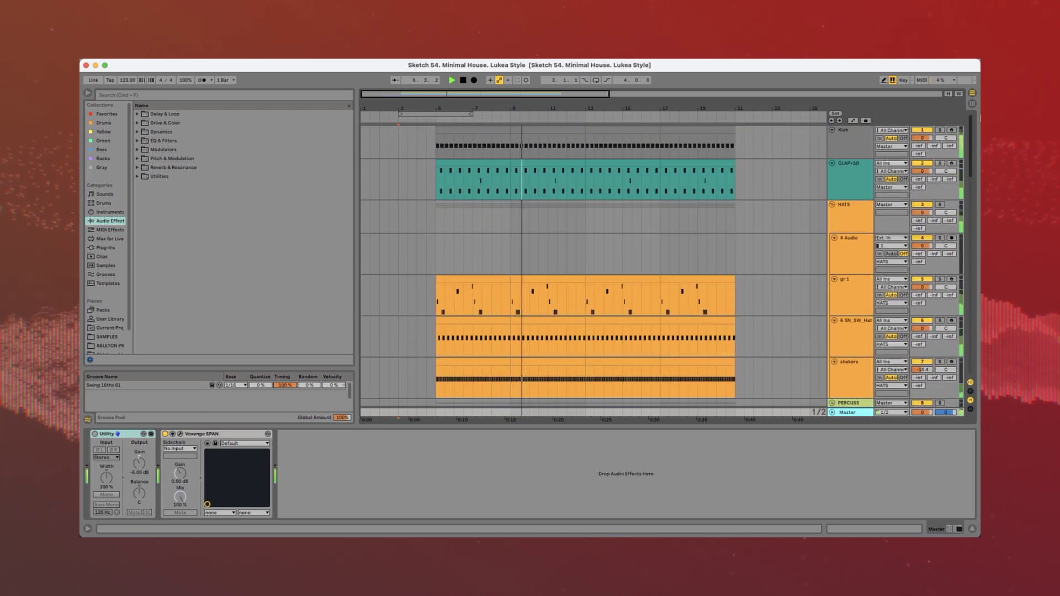
- Look over the arrangement's pad and FX tracks and inspect the master output in the Voxengo SPAN analyzer
drag(979, 123, 962, 343)
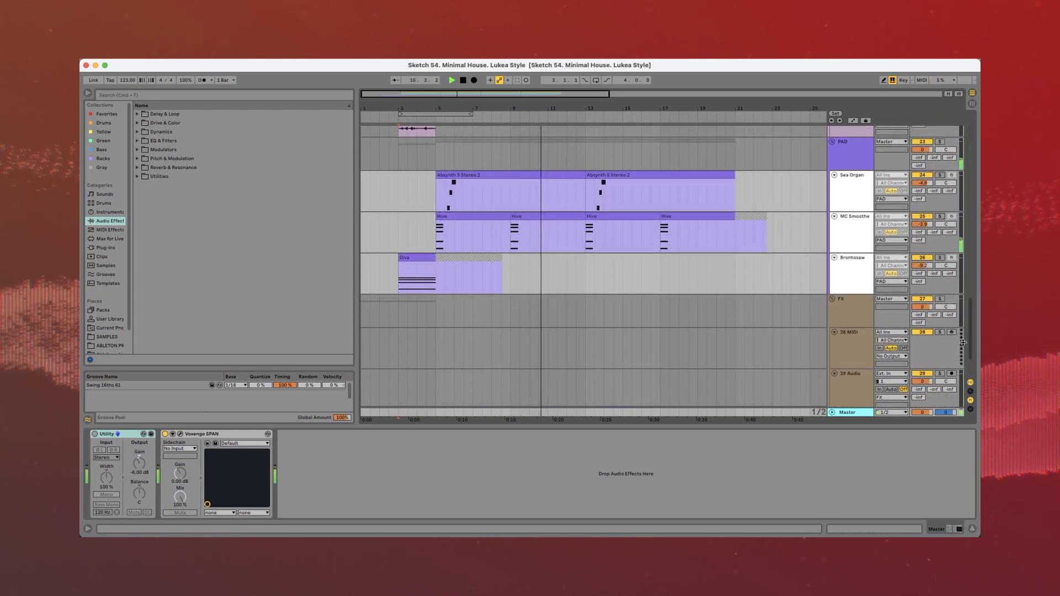
click(181, 434)
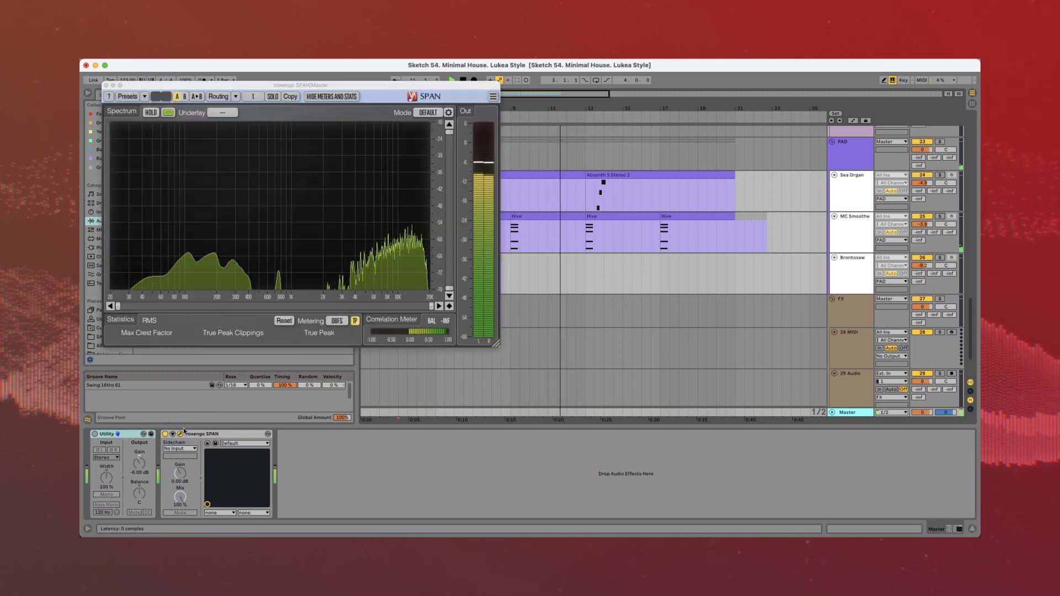
drag(349, 69, 362, 222)
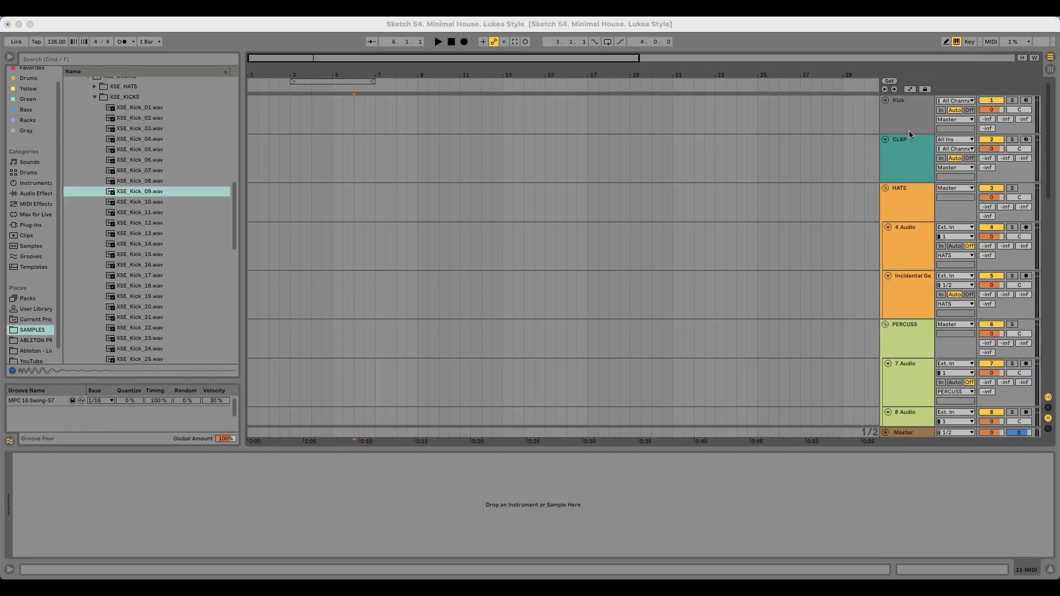
- Load XSE_Kick_09.wav onto the Kick track ahead of its EQ Eight and set the tempo to 125 BPM
click(912, 128)
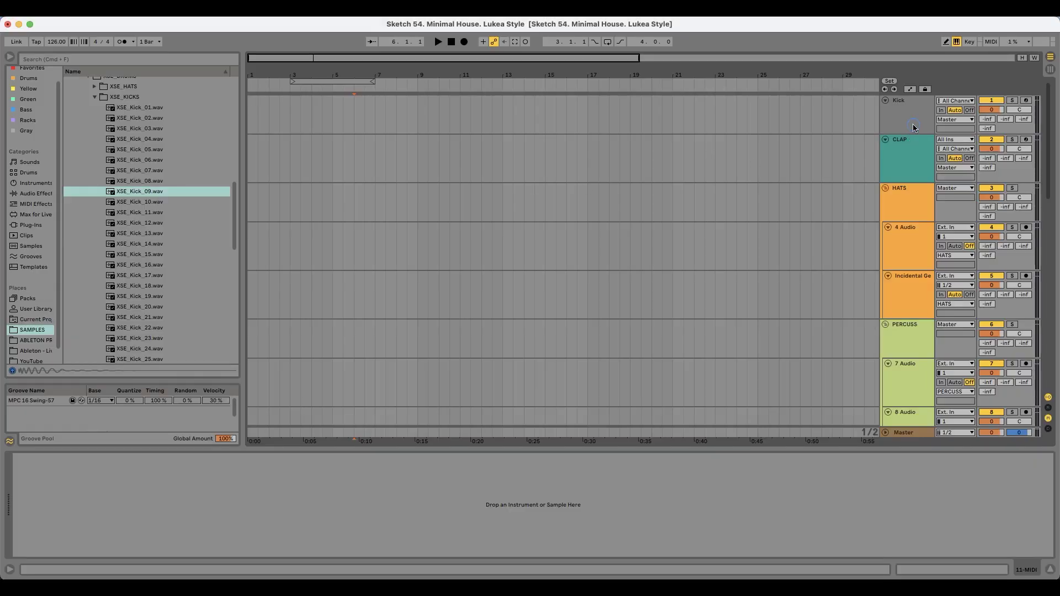
double_click(911, 115)
click(138, 190)
click(149, 181)
click(150, 194)
click(148, 200)
click(141, 194)
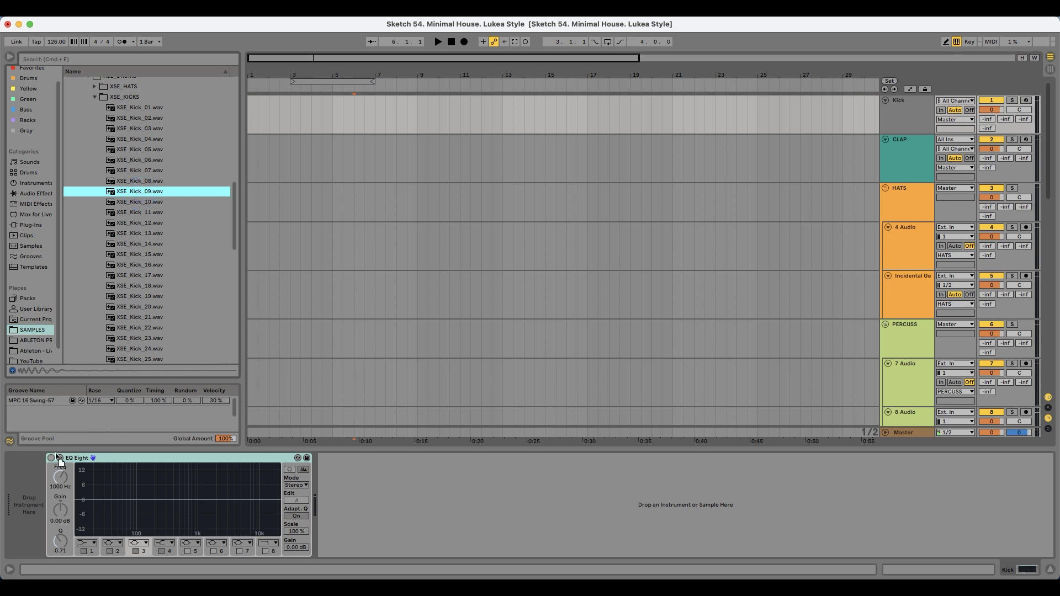
drag(59, 461, 58, 463)
click(56, 45)
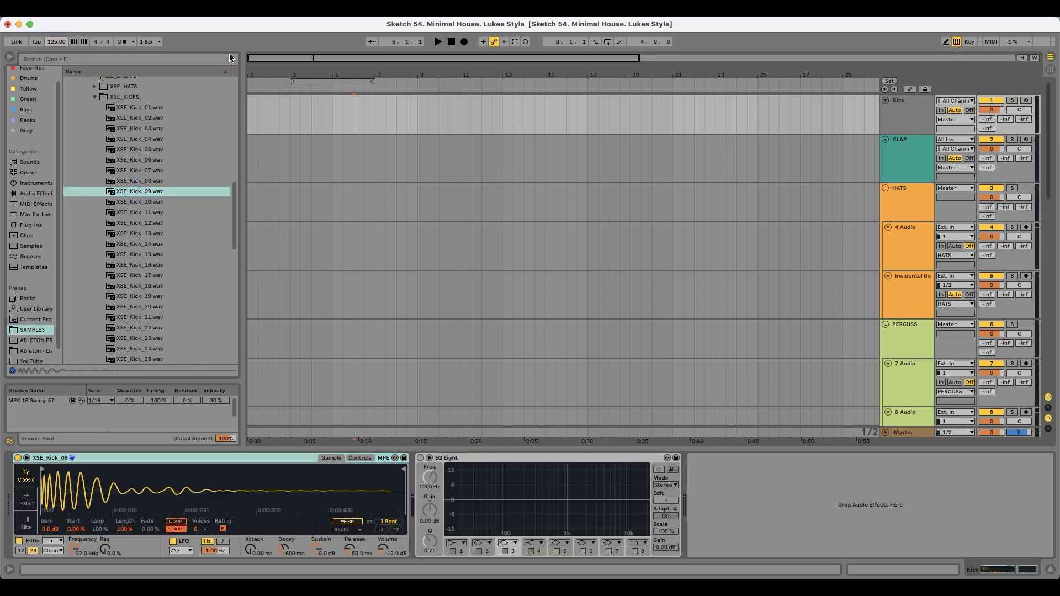
- Create an empty four-bar MIDI clip on the Kick track from bar 5 to bar 9 and arm the track
drag(332, 102, 411, 100)
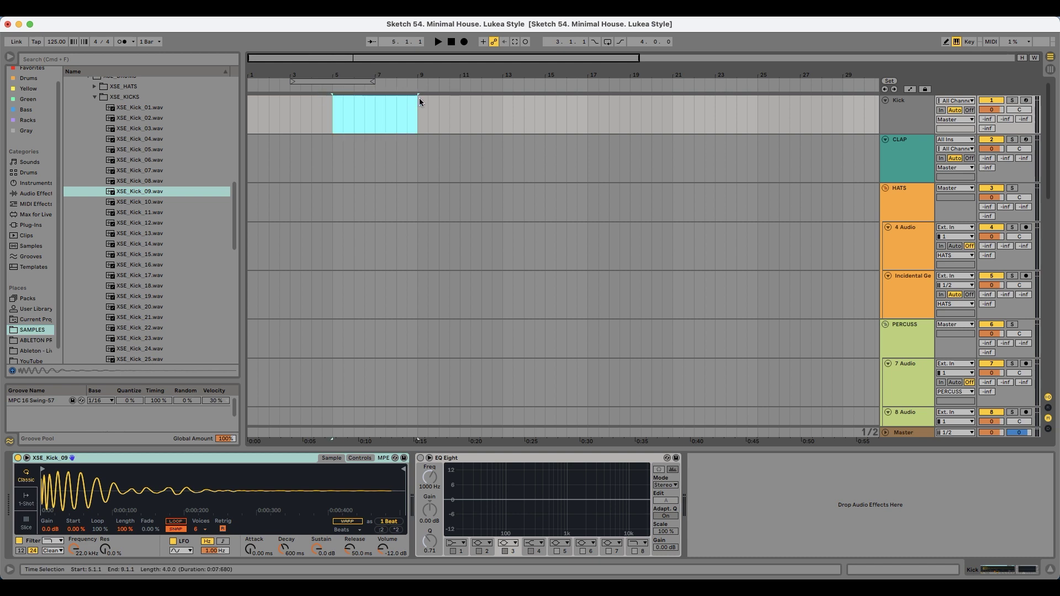
key(super+shift+m)
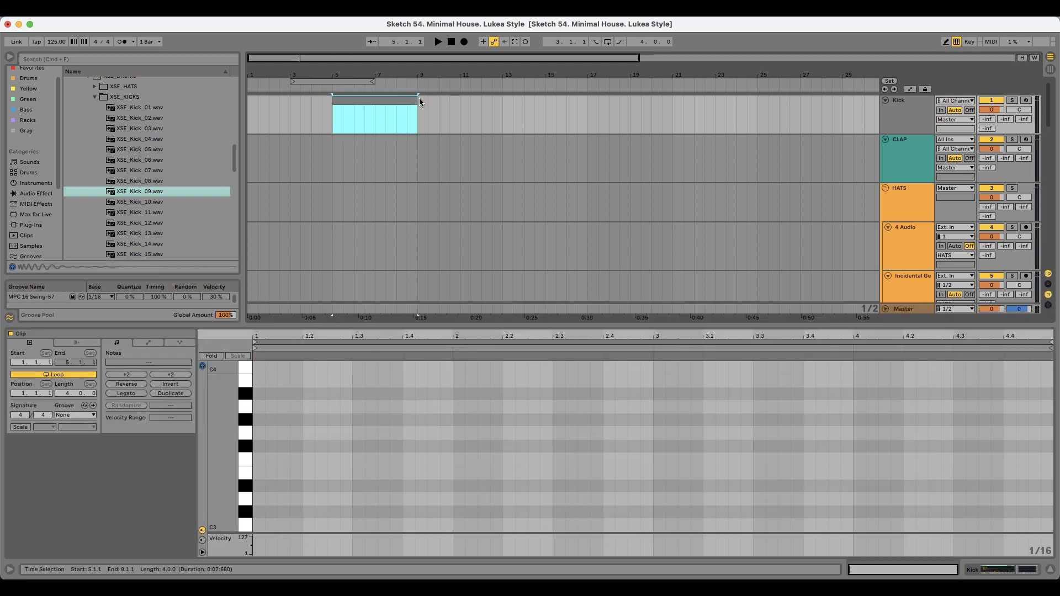
click(1025, 100)
- Draw a single C3 note on the kick clip's first beat, about three sixteenths long
scroll(309, 491, down, 1)
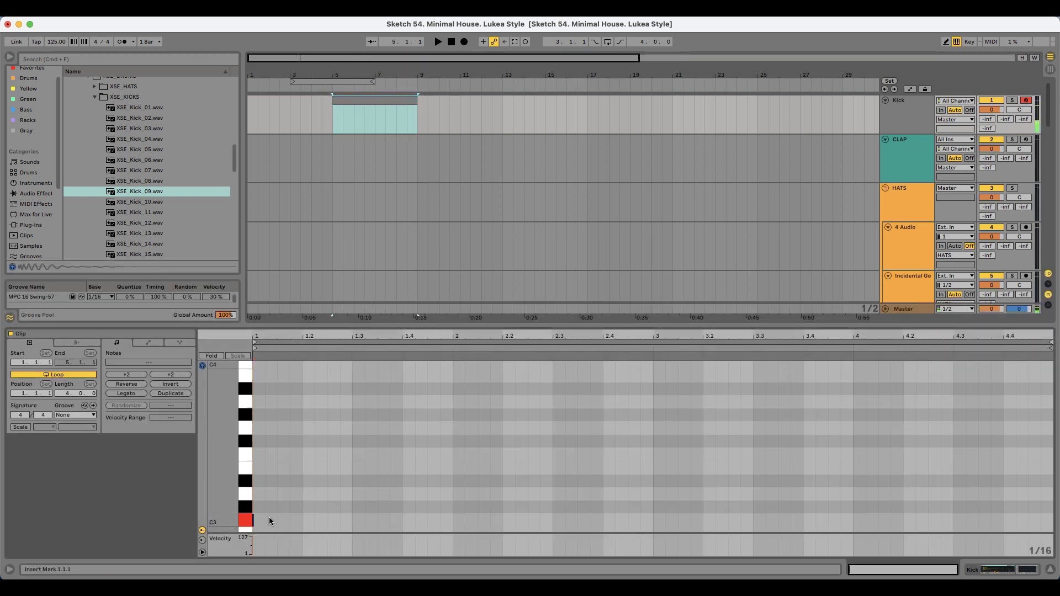
double_click(270, 519)
mouse_move(275, 526)
mouse_down()
mouse_move(262, 529)
mouse_move(295, 523)
mouse_move(268, 524)
mouse_up()
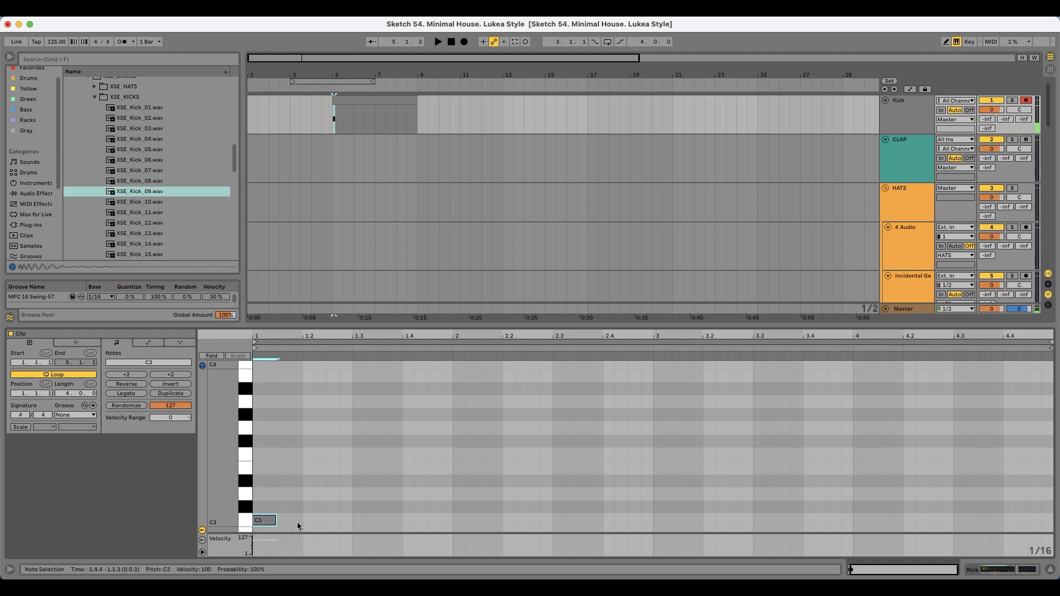
mouse_move(279, 523)
mouse_down()
mouse_move(342, 523)
mouse_move(300, 525)
mouse_up()
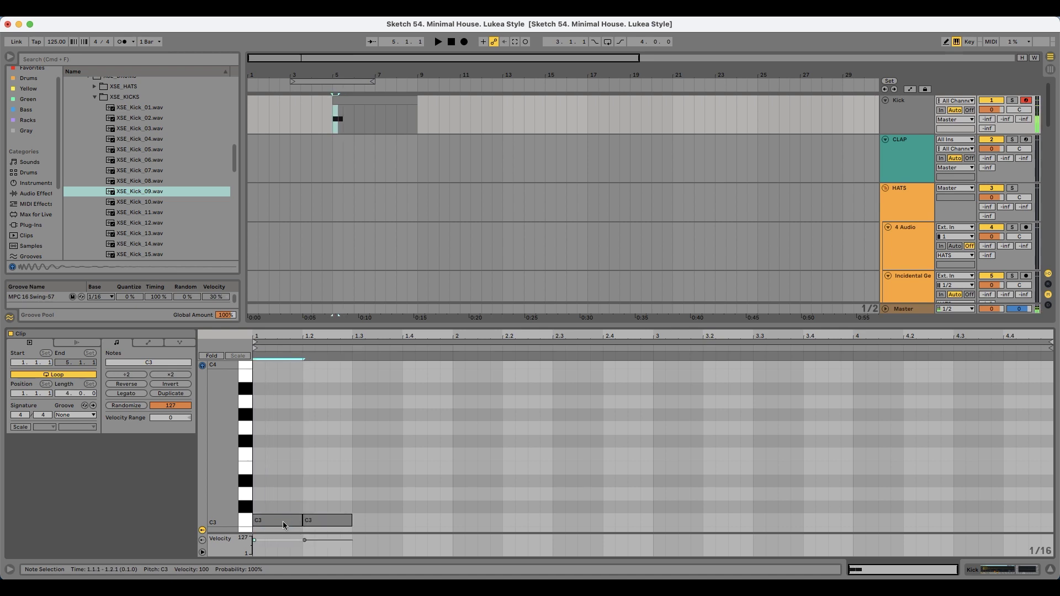
key(Delete)
drag(302, 523, 263, 525)
- Duplicate the C3 note onto every beat until it fills all four bars of the kick clip
key(super+d)
key(super+d)
key(super+d)
key(super+d)
key(super+d)
key(super+d)
key(super+d)
drag(647, 514, 279, 522)
key(super+d)
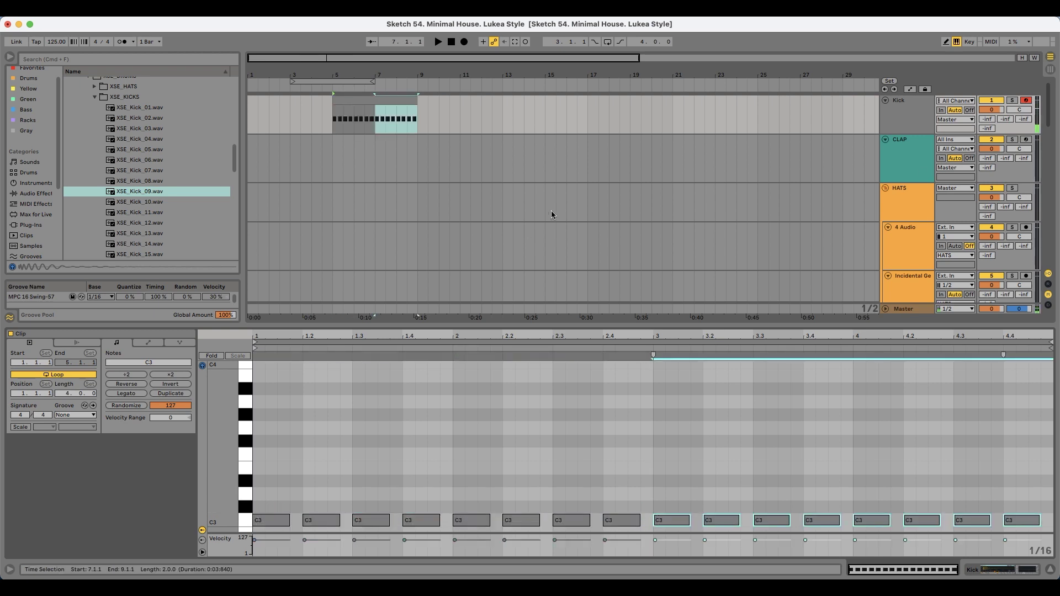
- Raise the kick Simpler's volume to -5.43 dB during playback while checking the level in the master's Voxengo SPAN
click(916, 108)
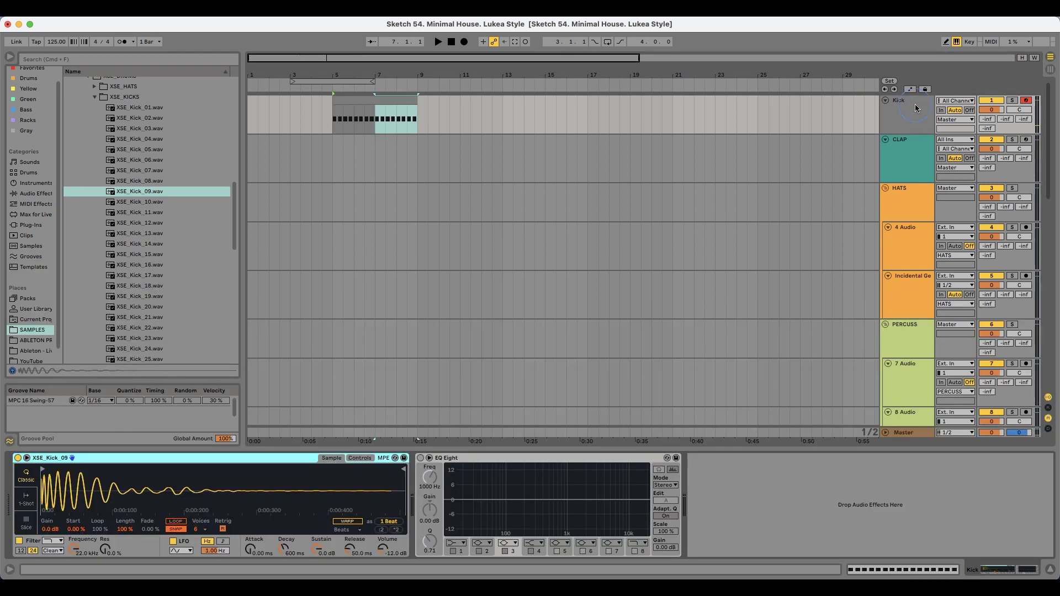
click(915, 437)
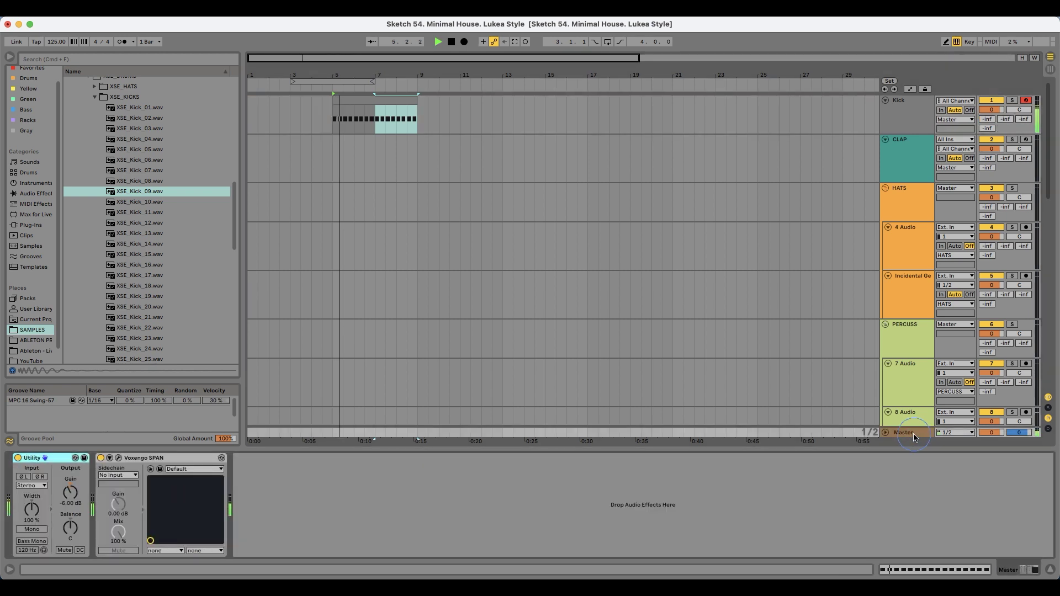
click(117, 457)
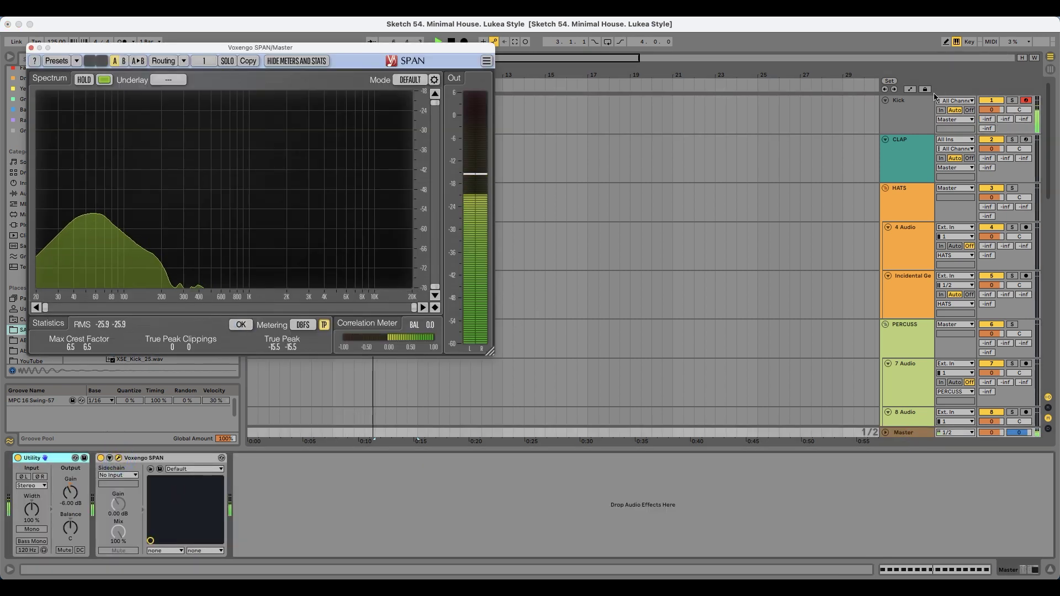
click(934, 97)
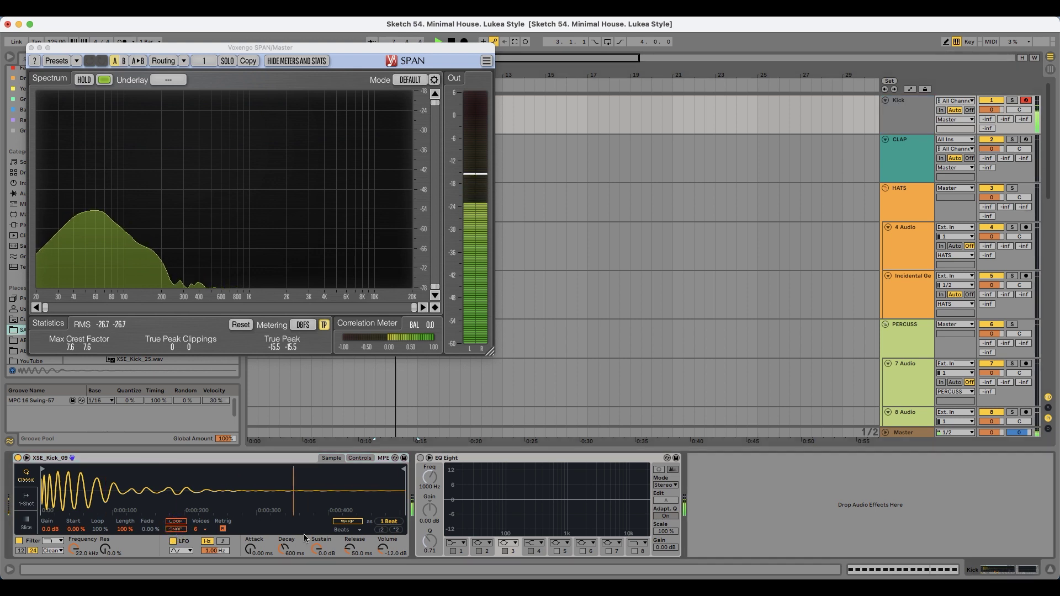
drag(382, 549, 382, 531)
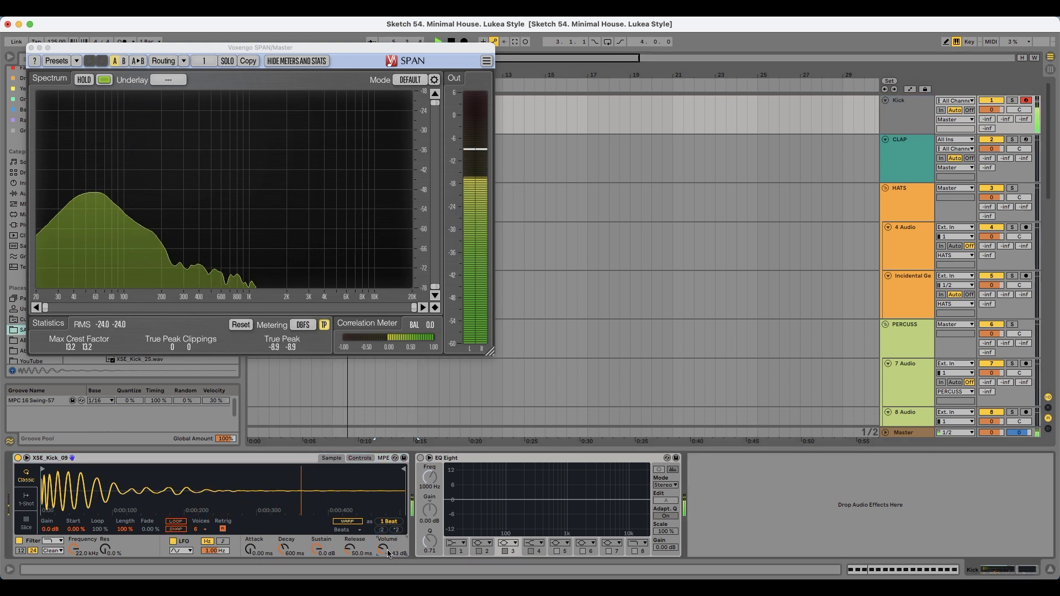
key(space)
click(31, 48)
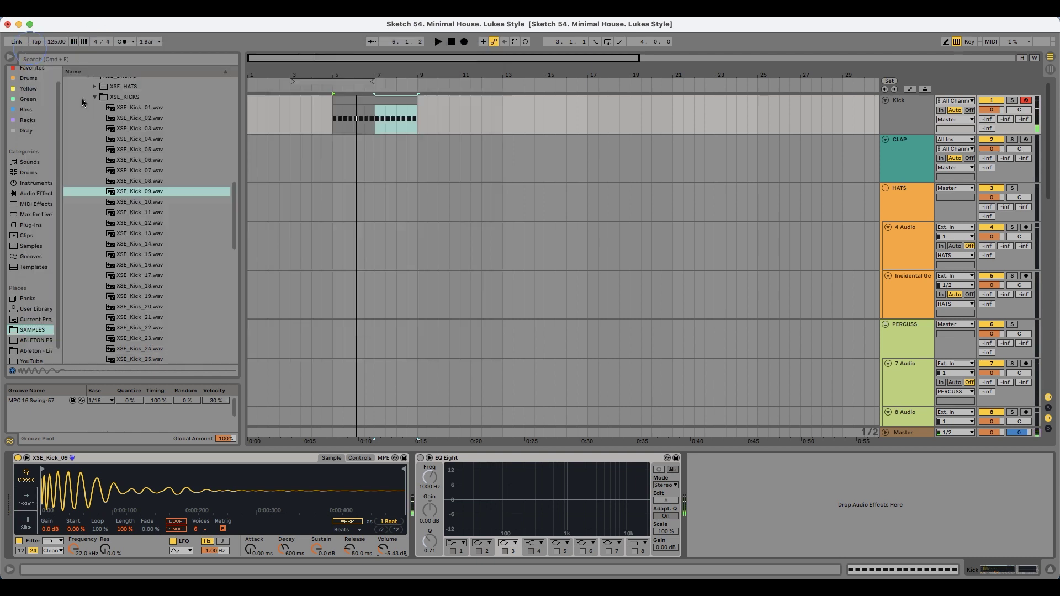
- Search the sample library for "snare" and audition the XSE_Snare samples
click(105, 60)
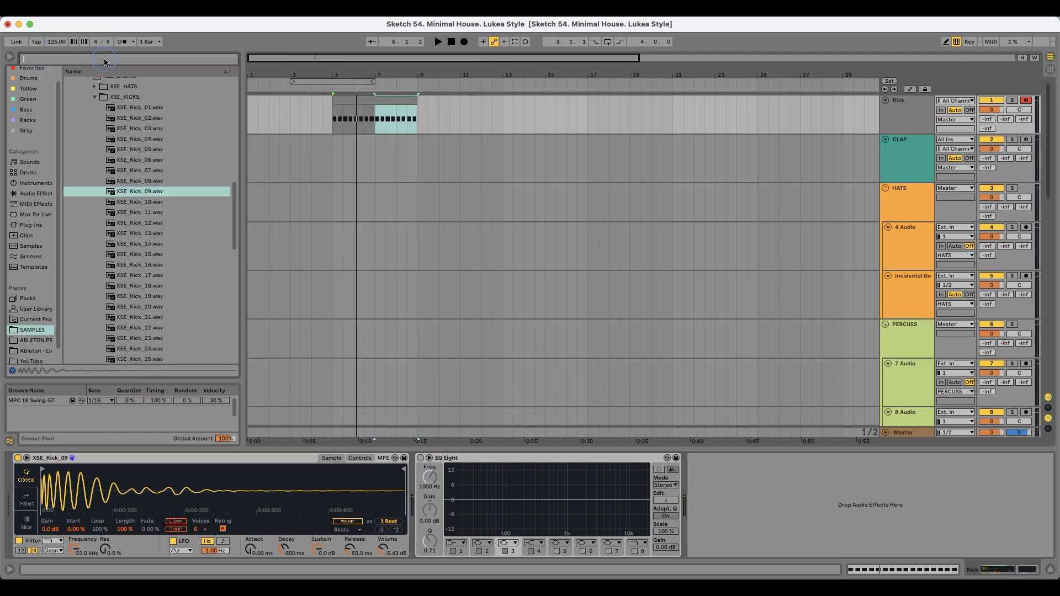
text(snare)
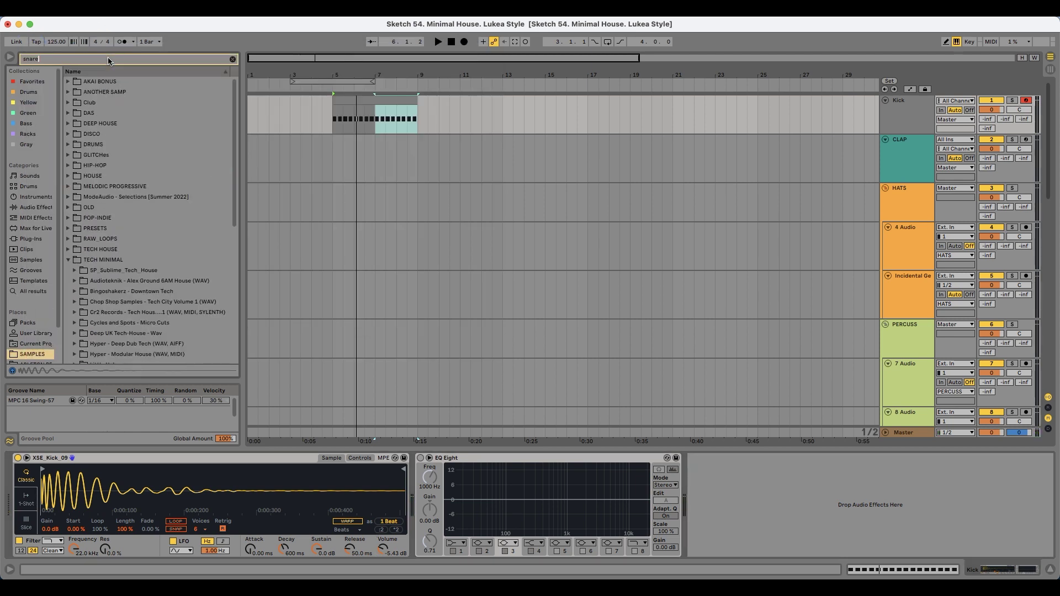
scroll(138, 243, down, 6)
click(136, 253)
key(Down)
key(Down)
key(Down)
scroll(137, 251, down, 5)
key(Down)
click(143, 145)
key(Up)
key(Up)
key(Up)
click(157, 124)
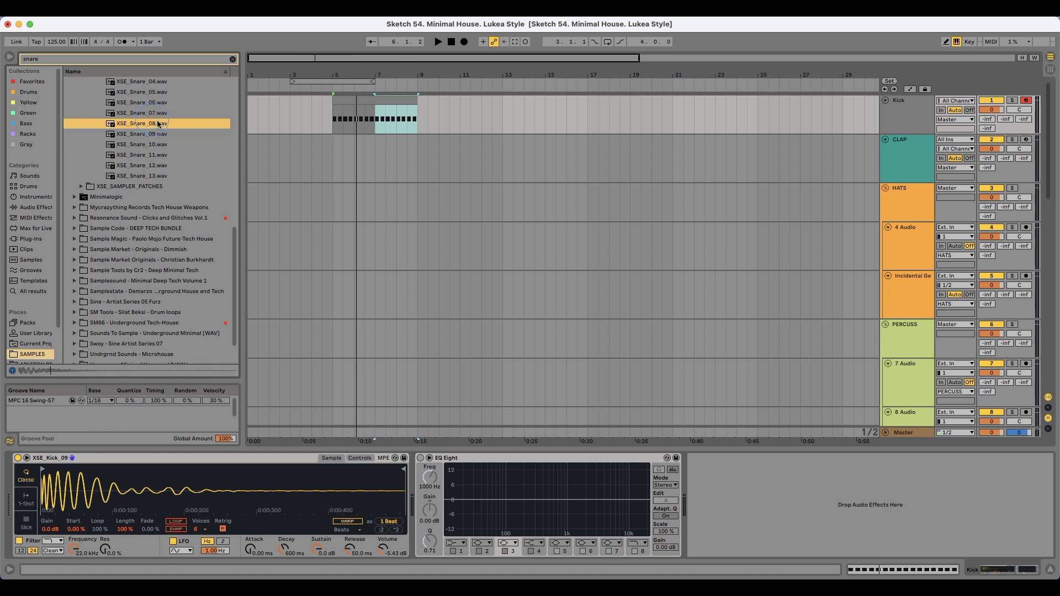
click(163, 165)
scroll(164, 171, down, 1)
key(Down)
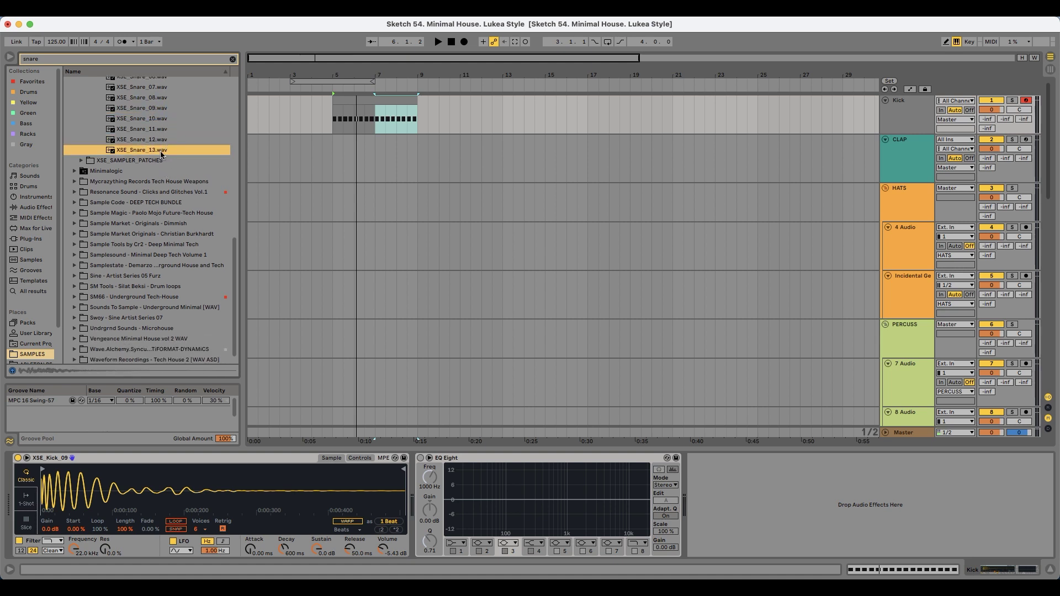
key(Up)
key(Up)
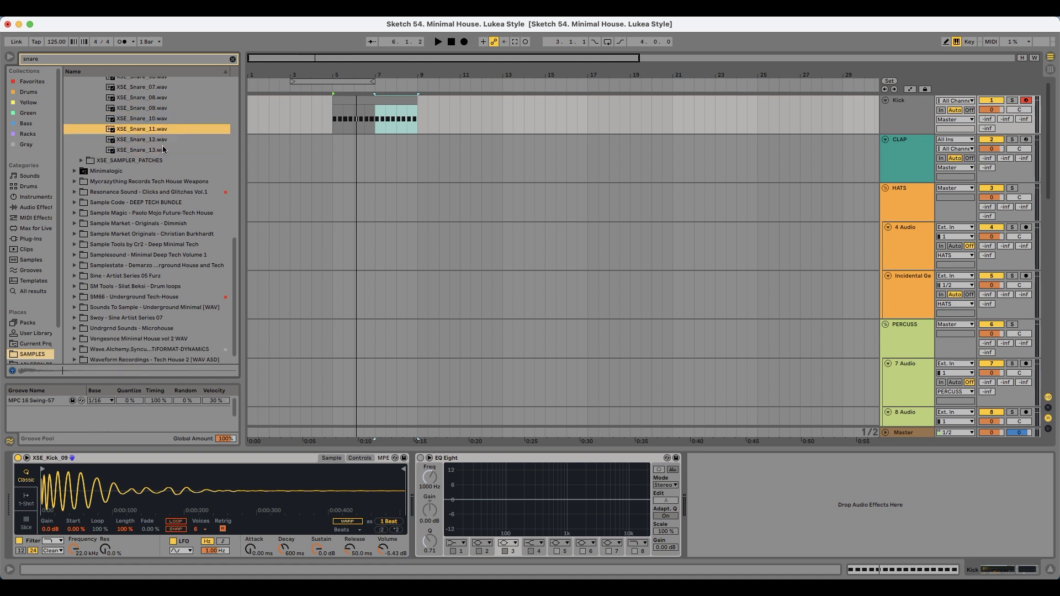
- Open the 02 - Snares folder within Minimalogic's drum samples
click(138, 172)
click(141, 174)
click(156, 191)
click(160, 194)
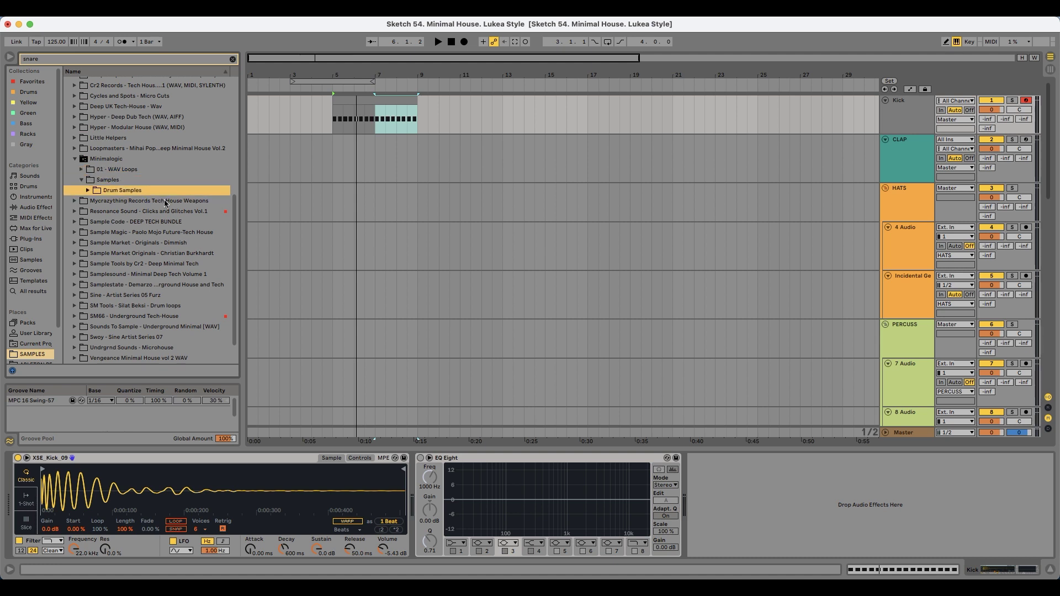
key(Right)
key(Down)
key(Right)
key(Down)
- Audition the SN MLog snare samples in the Minimalogic snares folder, up to SN MLog - 17.wav
scroll(177, 213, down, 2)
key(Down)
key(Down)
key(Down)
click(168, 249)
key(Up)
key(Up)
key(Up)
key(Up)
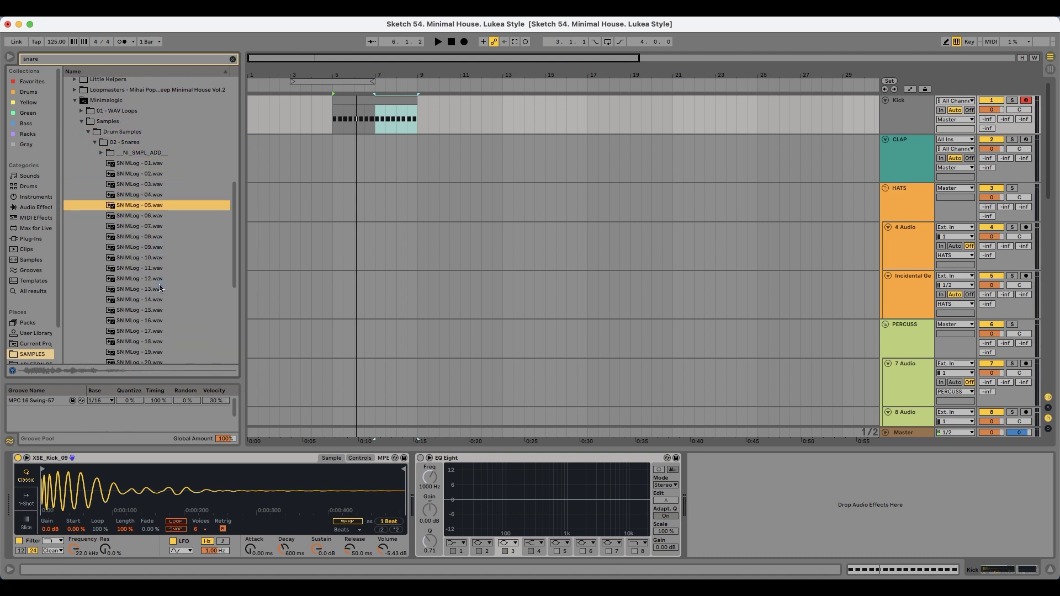
click(159, 287)
scroll(160, 286, down, 3)
key(Down)
scroll(160, 288, down, 1)
key(Down)
key(Down)
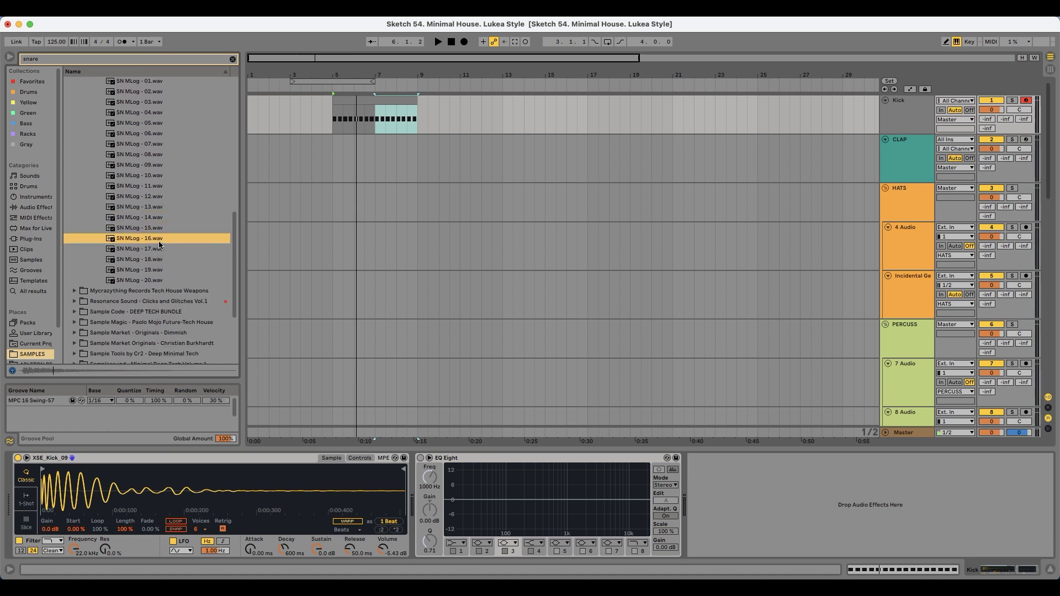
key(Down)
- Rename the CLAP track as CLAP+SD
click(906, 145)
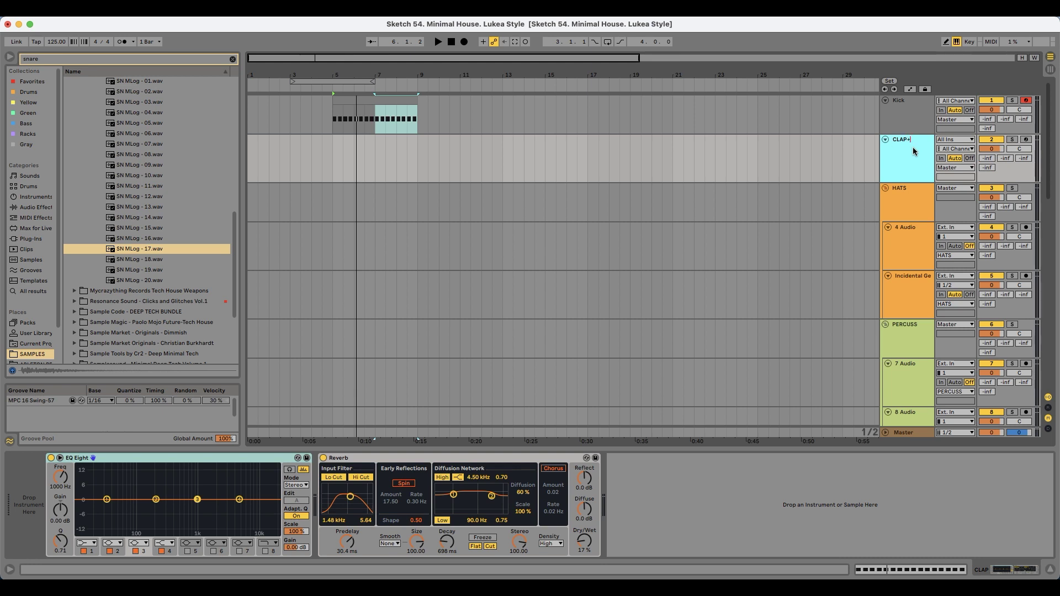
key(Return)
- Audition the last SN MLog samples again, from number 20 back to number 16
click(145, 268)
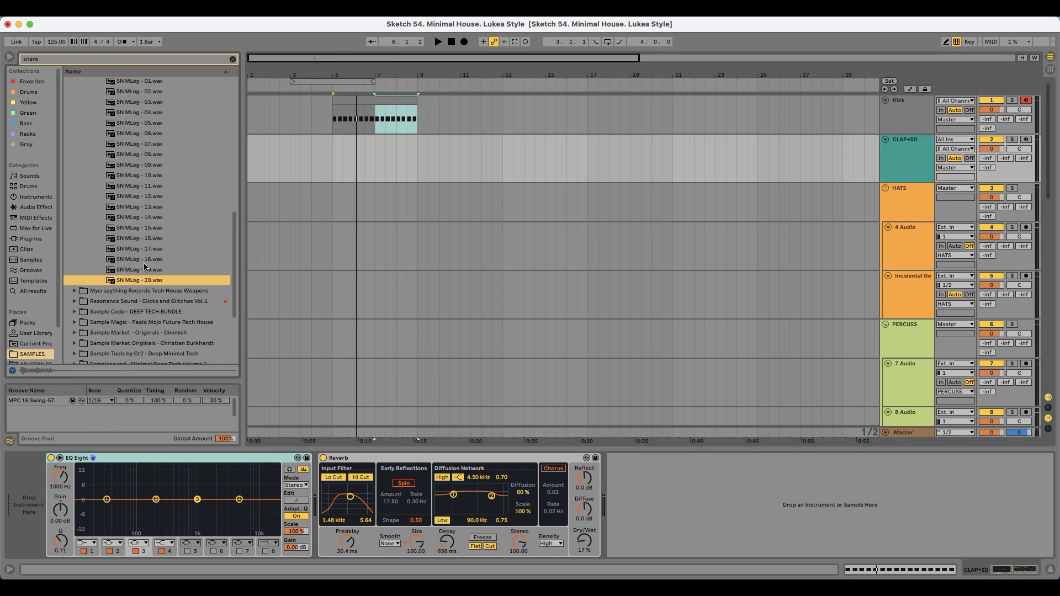
key(Up)
key(Up)
key(Up)
key(Up)
key(Down)
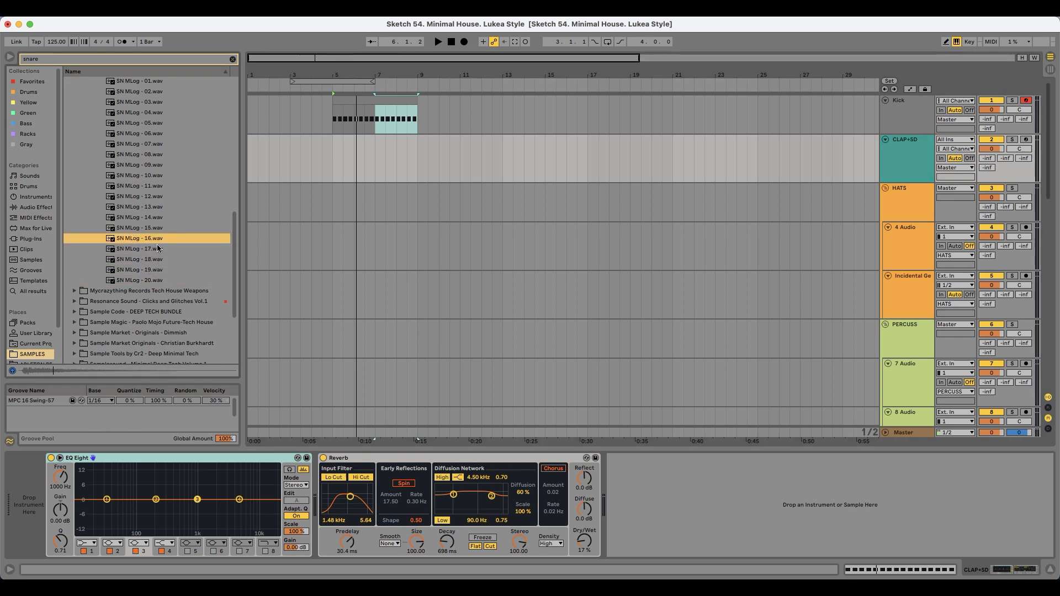
- Open the snares in Mycrazything Records Tech House Weapons and audition them through Snare-015.wav
click(139, 293)
key(Right)
key(Down)
key(Right)
key(Down)
key(Right)
key(Down)
key(Down)
key(Down)
click(153, 294)
scroll(152, 309, down, 1)
click(145, 342)
- Look through the Resonance Sound - Clicks and Glitches Vol.1 folder for snare samples
scroll(145, 331, down, 6)
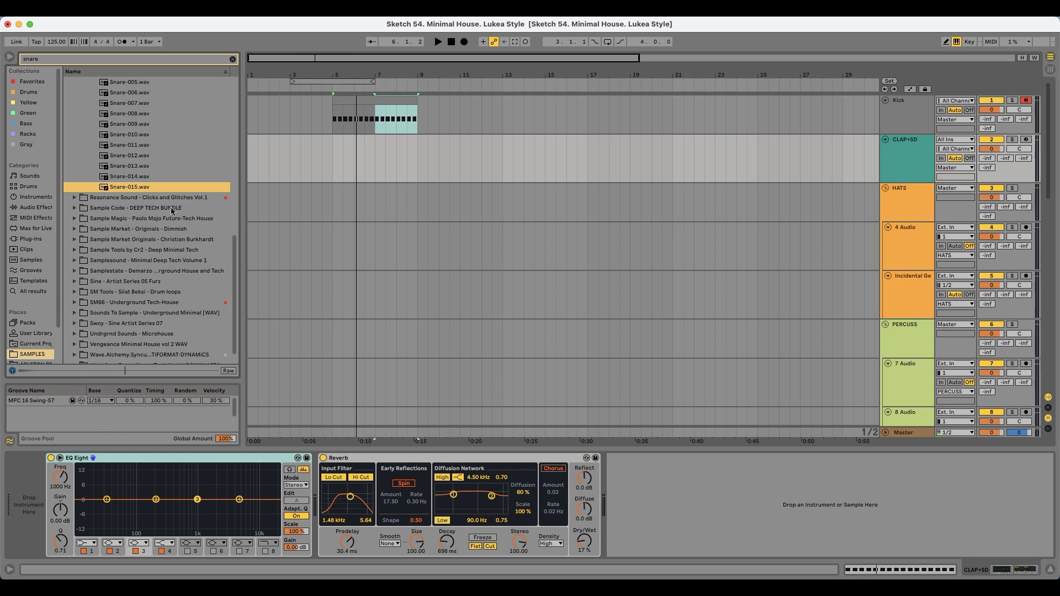
click(165, 200)
key(Right)
key(Right)
key(Right)
key(Right)
key(Down)
scroll(178, 241, down, 5)
- Open the SC_THT_Snares folder in Sample Code - DEEP TECH BUNDLE and audition its snare samples
click(160, 193)
key(Right)
key(Right)
key(Right)
key(Right)
key(Right)
key(Right)
key(Down)
key(Down)
scroll(181, 245, down, 4)
click(172, 250)
key(Up)
key(Up)
key(Up)
key(Up)
key(Up)
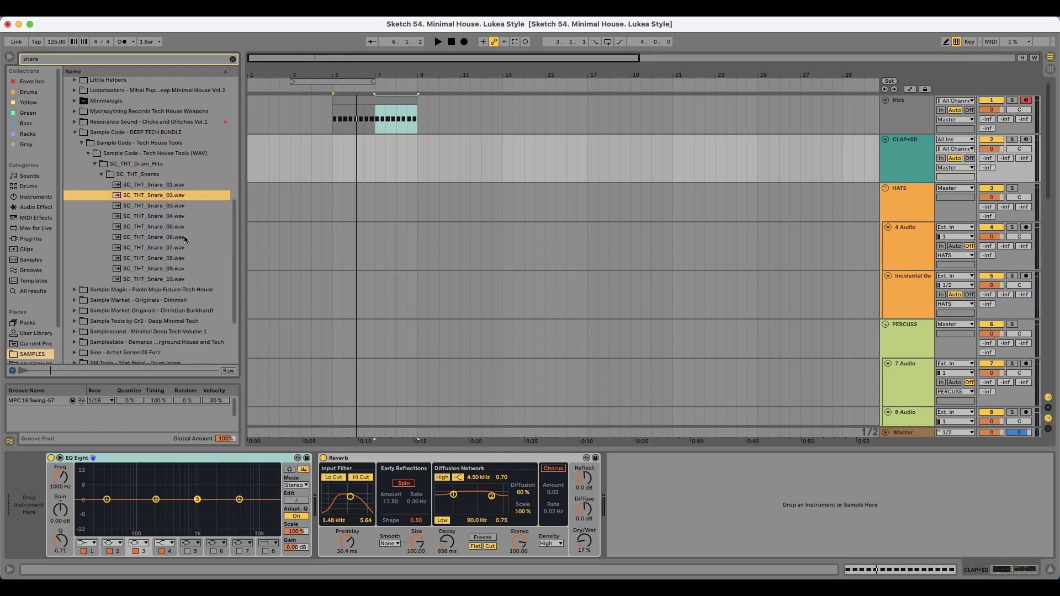
- Load SC_THT_Snare_04.wav onto the CLAP+SD track and group it into a Drum Rack, on the C3 pad
click(176, 218)
double_click(163, 218)
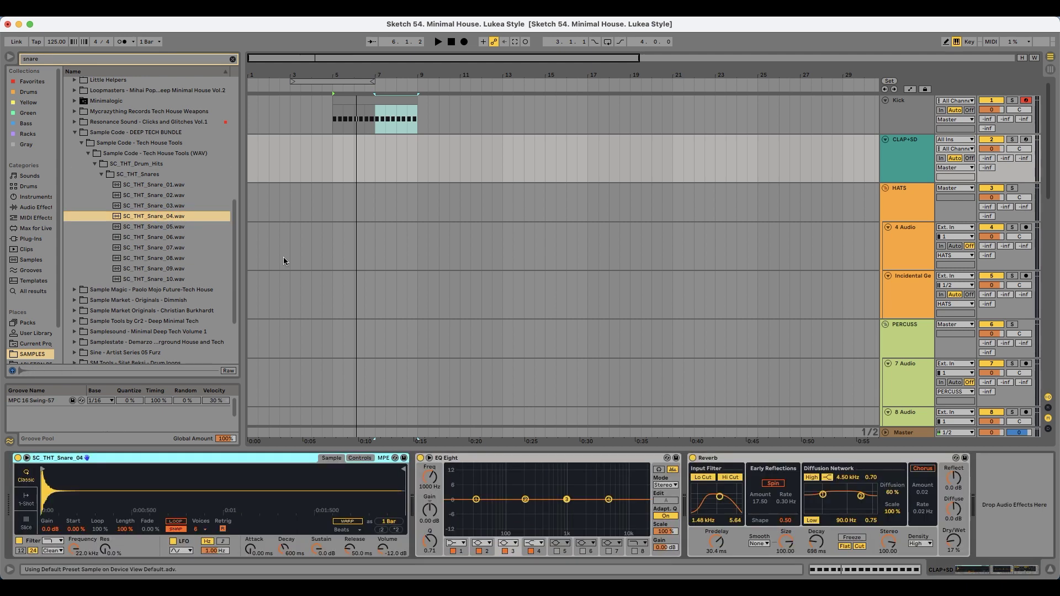
right_click(110, 468)
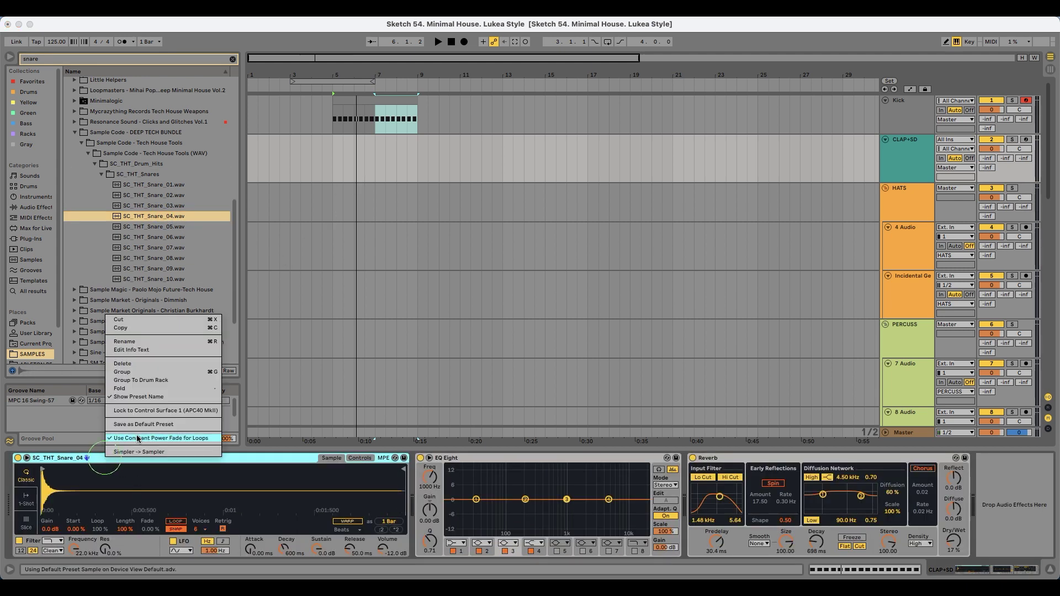
click(134, 378)
drag(48, 542, 51, 506)
- Create an empty four-bar MIDI clip on the CLAP+SD track from bar 5 to bar 9, beneath the kick clip
drag(329, 147, 409, 148)
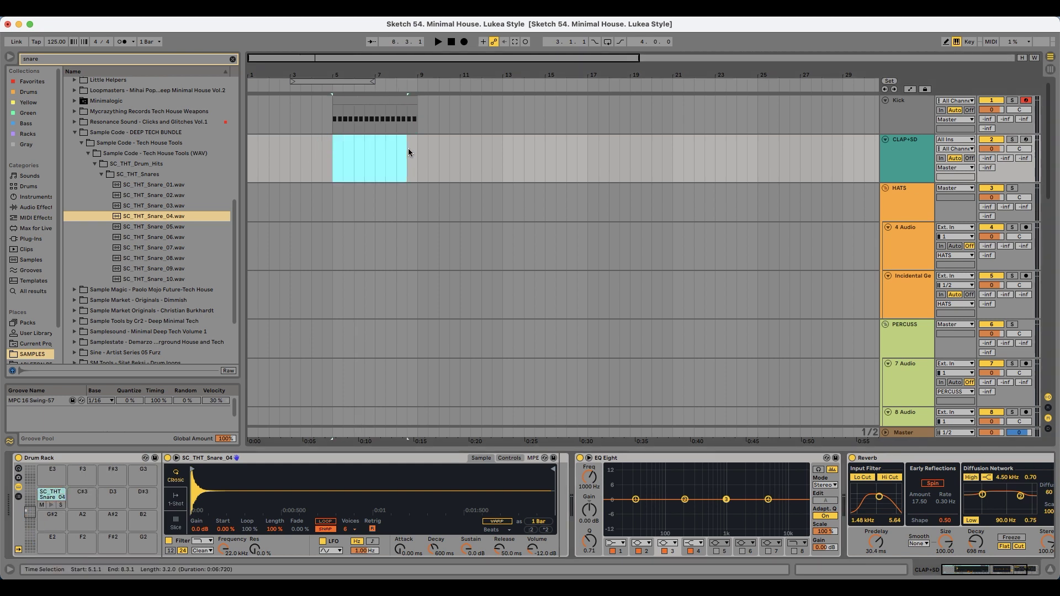
key(super+shift+m)
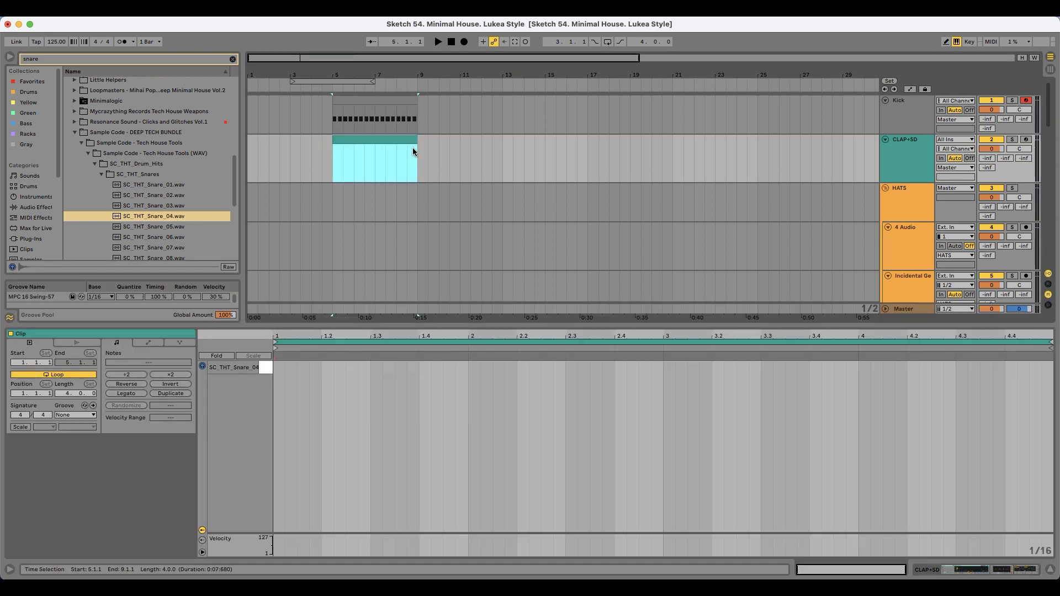
- Arm the CLAP+SD track and fill its four-bar clip with C3 snare notes on beats 2 and 4 of every bar
click(1026, 139)
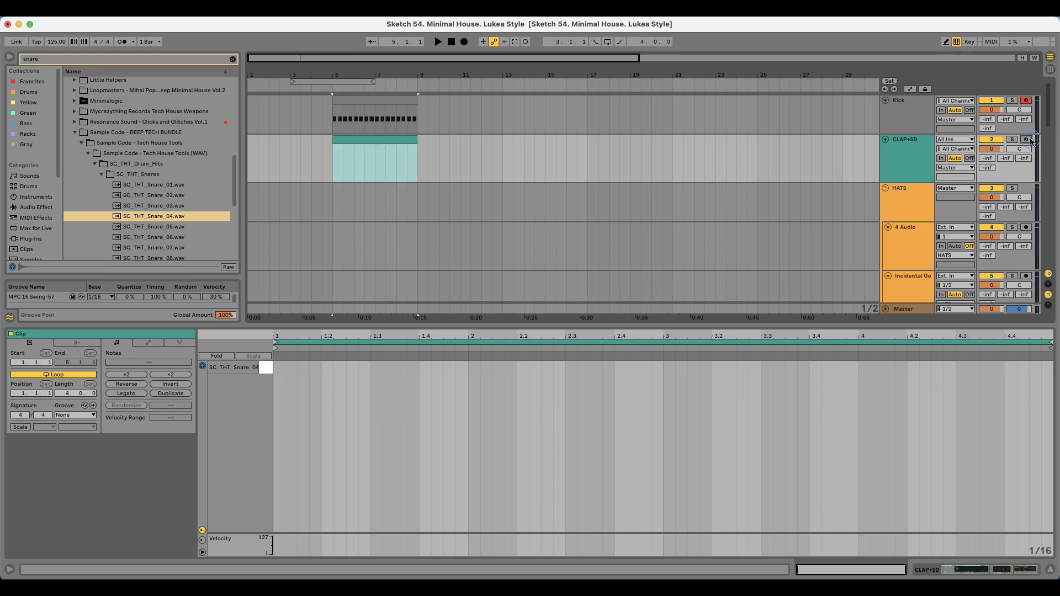
double_click(325, 367)
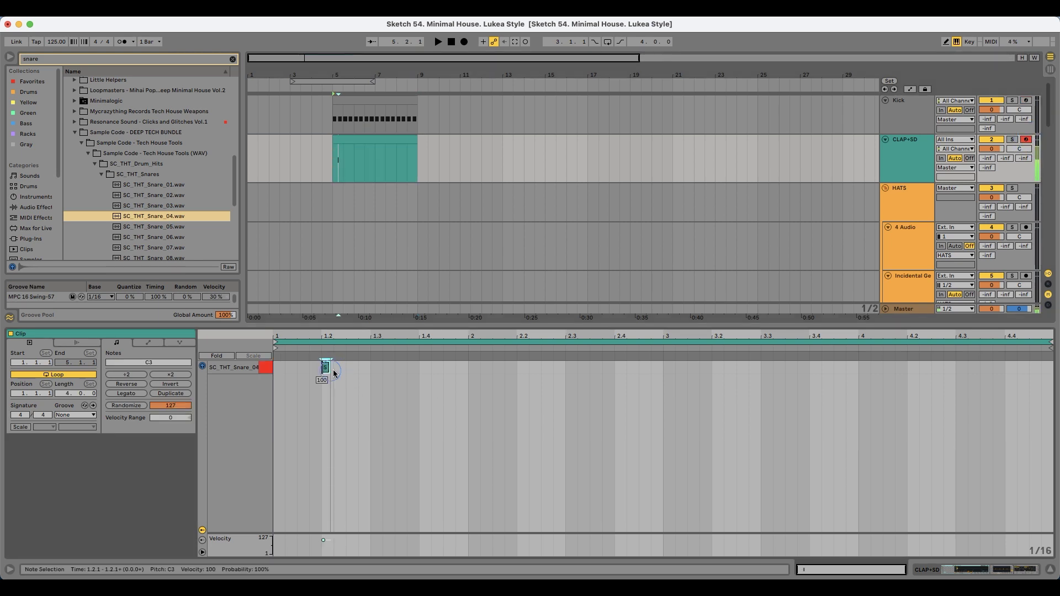
drag(333, 372, 280, 377)
key(super+d)
key(super+d)
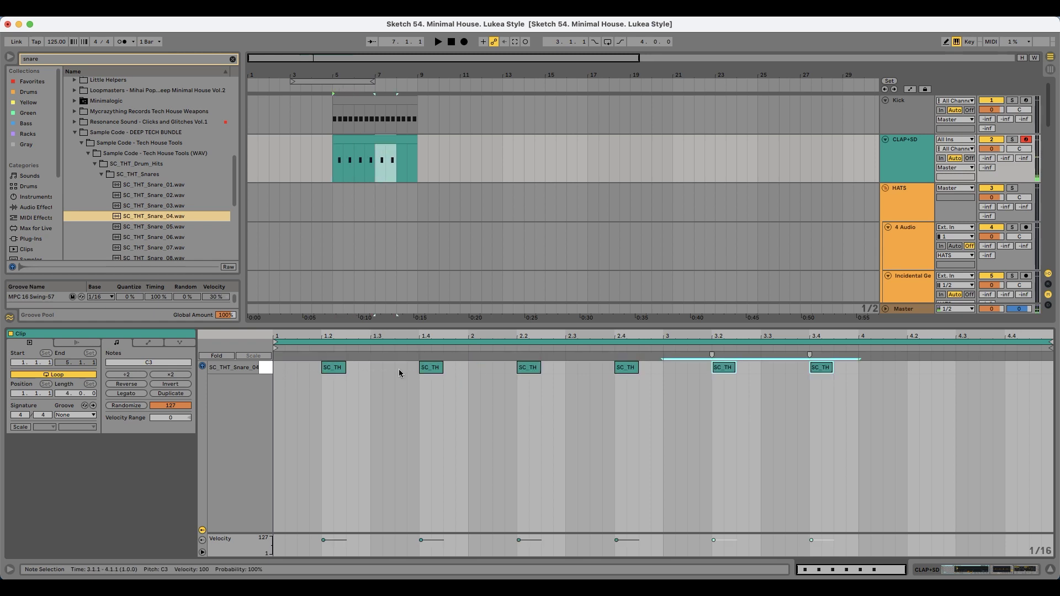
key(super+d)
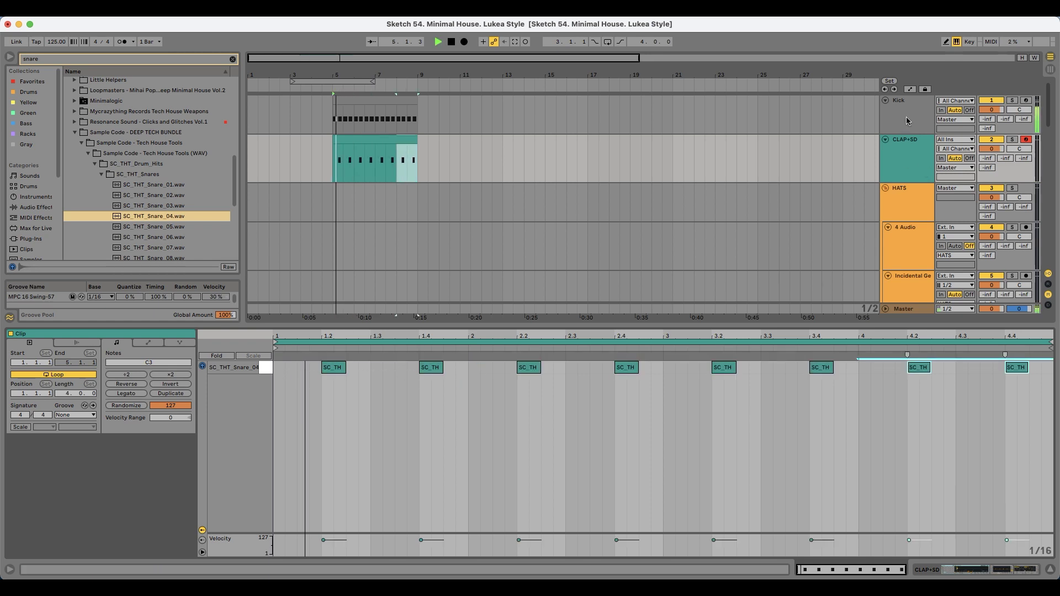
- Audition the remaining SC_THT_Snares samples following SC_THT_Snare_04.wav
key(shift+Tab)
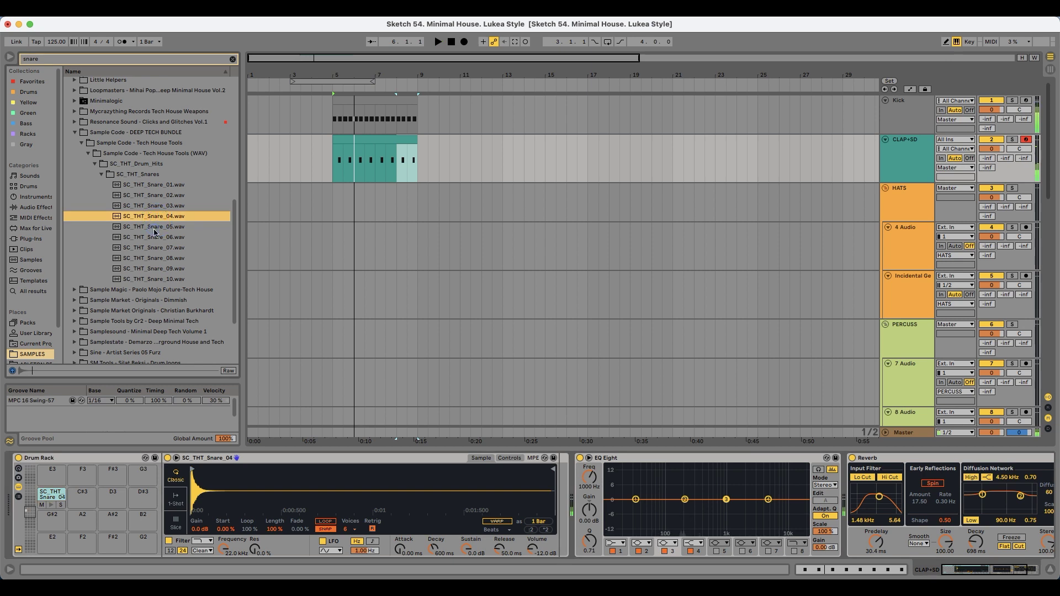
key(Down)
key(Down)
key(Down)
key(Down)
key(Down)
scroll(158, 260, down, 2)
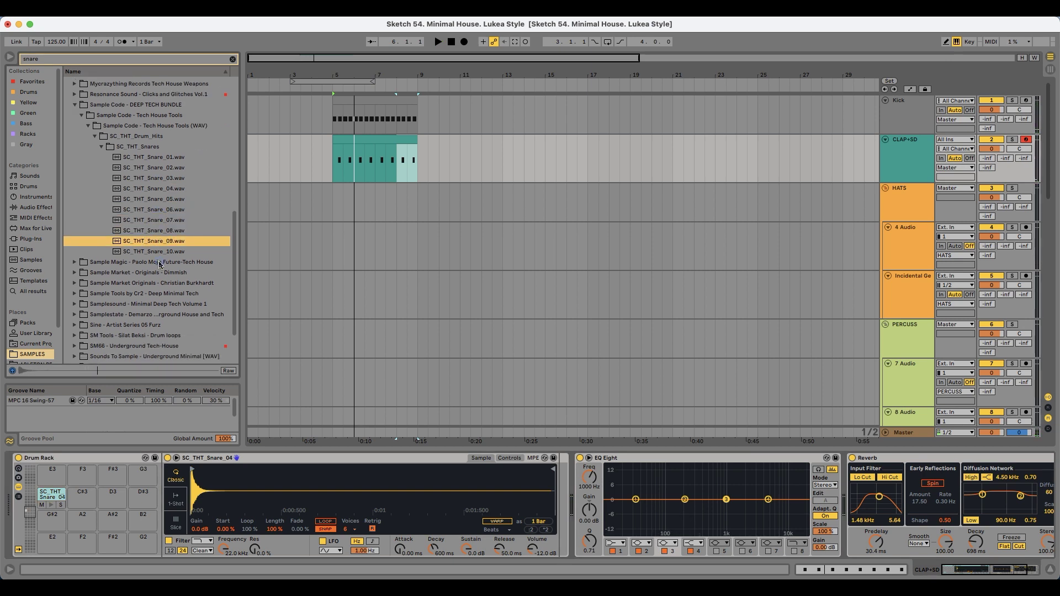
- Look through the drum hits in Sample Magic - Paolo Mojo Future-Tech House and audition the snare samples
click(159, 264)
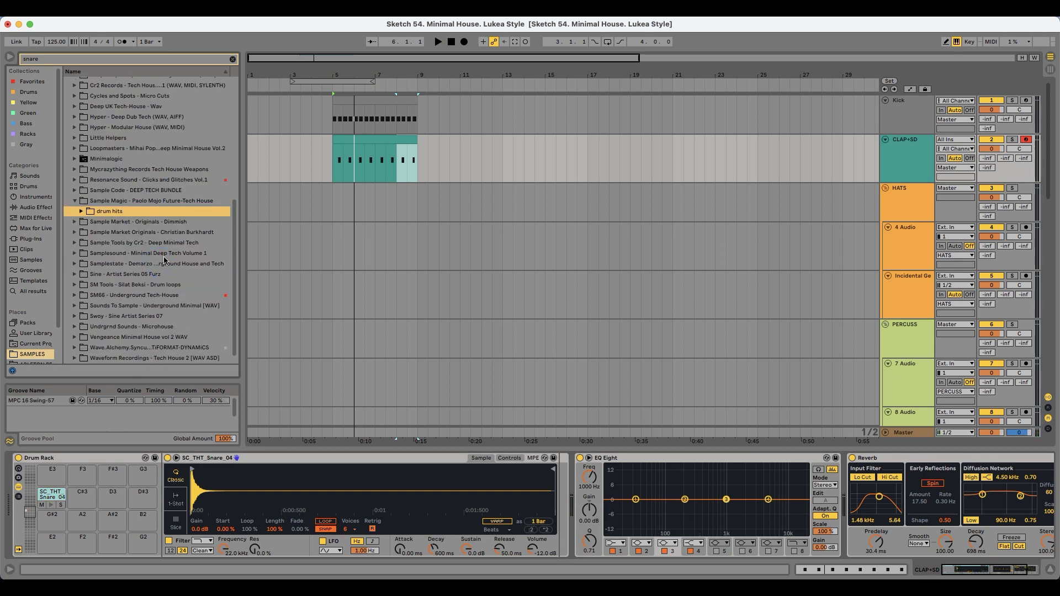
key(Right)
key(Down)
key(Right)
key(Down)
key(Down)
scroll(160, 253, down, 4)
key(Down)
key(Down)
click(160, 252)
key(Up)
key(Up)
key(Up)
key(Up)
- Open the Drum Loops folder in Sample Market - Originals - Dimmish and audition its snare loops
click(156, 264)
key(Down)
key(Right)
key(Down)
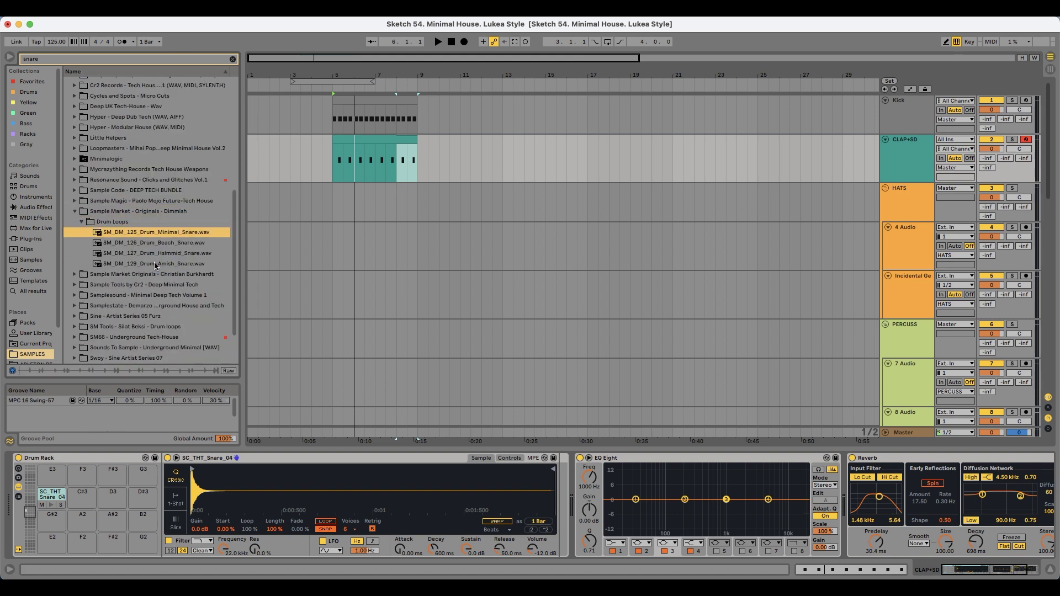
key(Down)
key(Down)
- Open Single Hits > Snares & Claps in Sample Market Originals - Christian Burkhardt and audition its samples
click(157, 275)
key(Down)
key(Down)
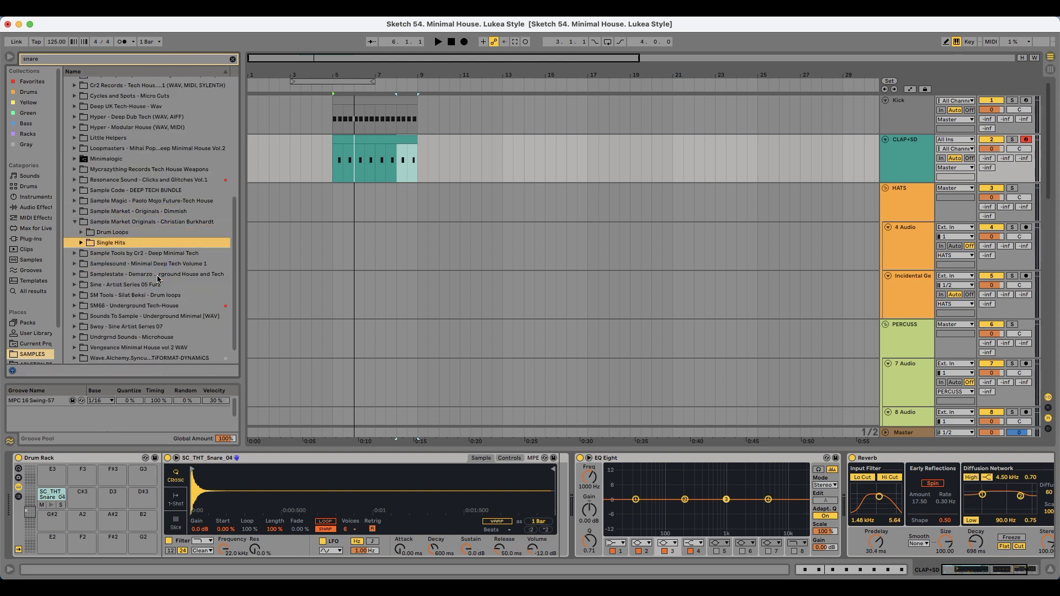
key(Right)
key(Down)
key(Right)
key(Down)
key(Down)
scroll(159, 278, down, 3)
click(157, 270)
- Replace the snare on the C3 pad with SM_CB_CLSN_04.wav and play the loop
key(Up)
key(Up)
key(Up)
drag(154, 236, 267, 480)
key(space)
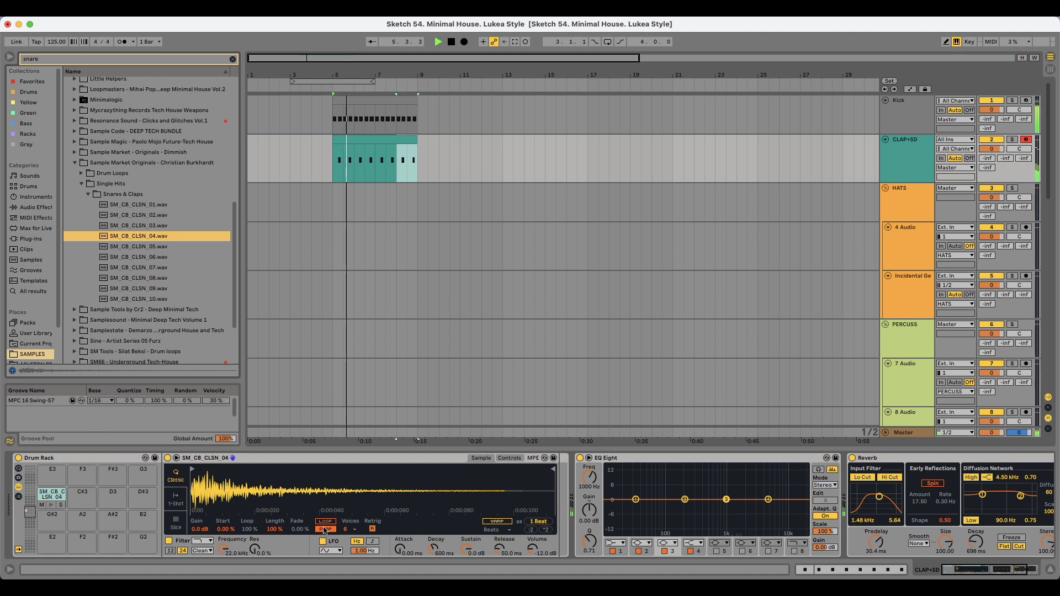
- Set the C3 pad's Simpler to warped one-shot playback and transpose the sample by -1 st
click(498, 520)
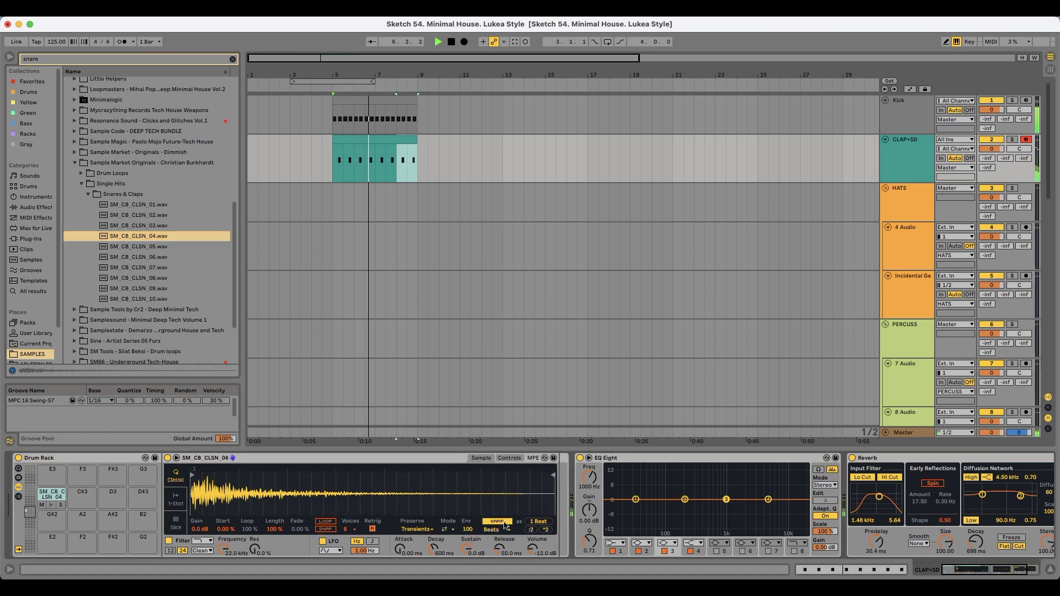
click(171, 501)
drag(468, 549, 467, 553)
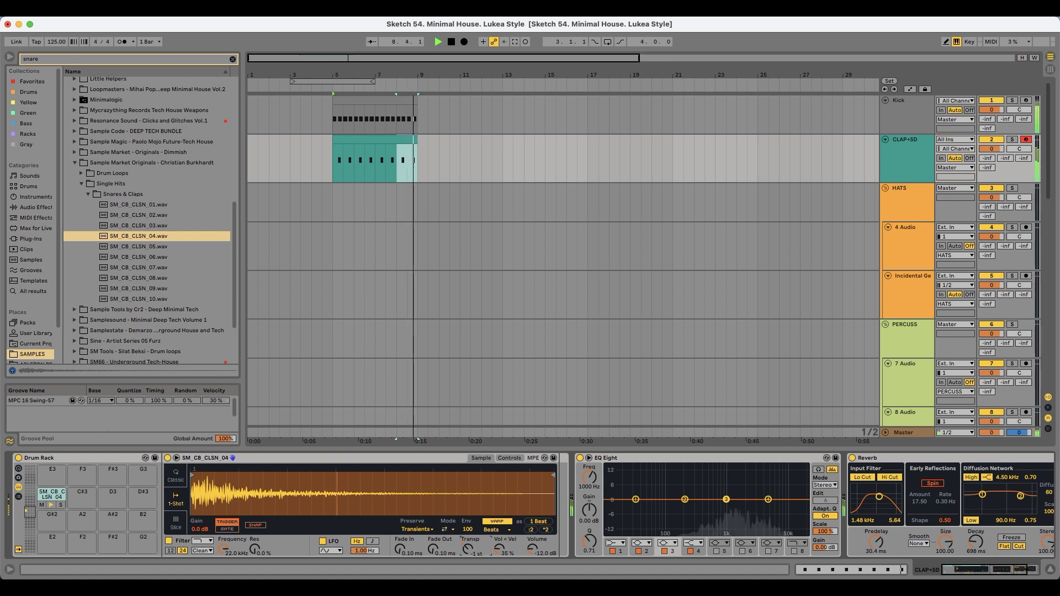
- Try SM_CB_CLSN_10.wav in the C3 pad's Simpler during playback, then undo the last change
click(145, 287)
click(144, 299)
scroll(152, 274, down, 3)
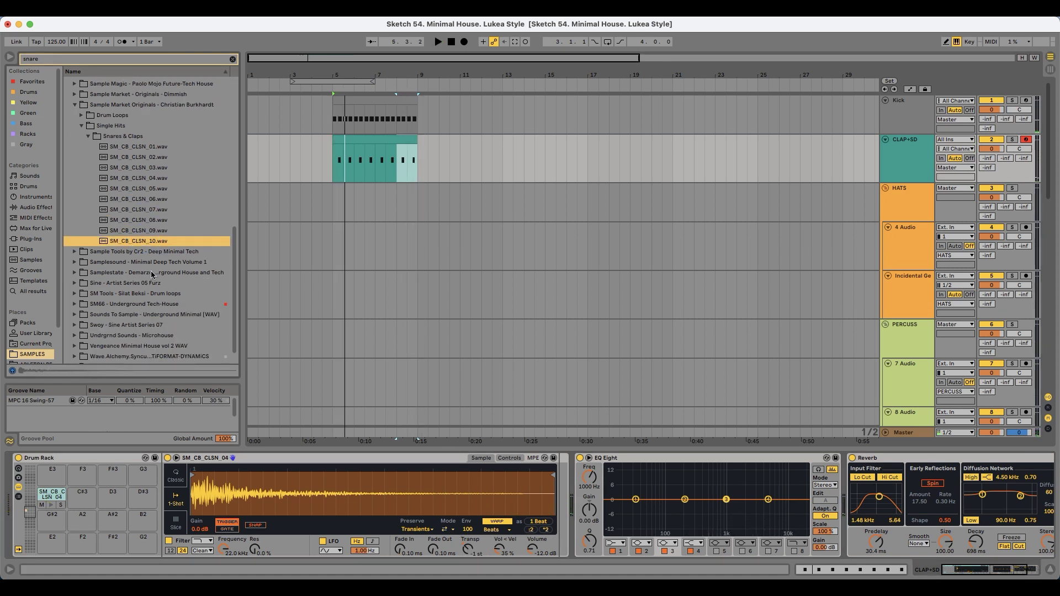
drag(258, 504, 258, 504)
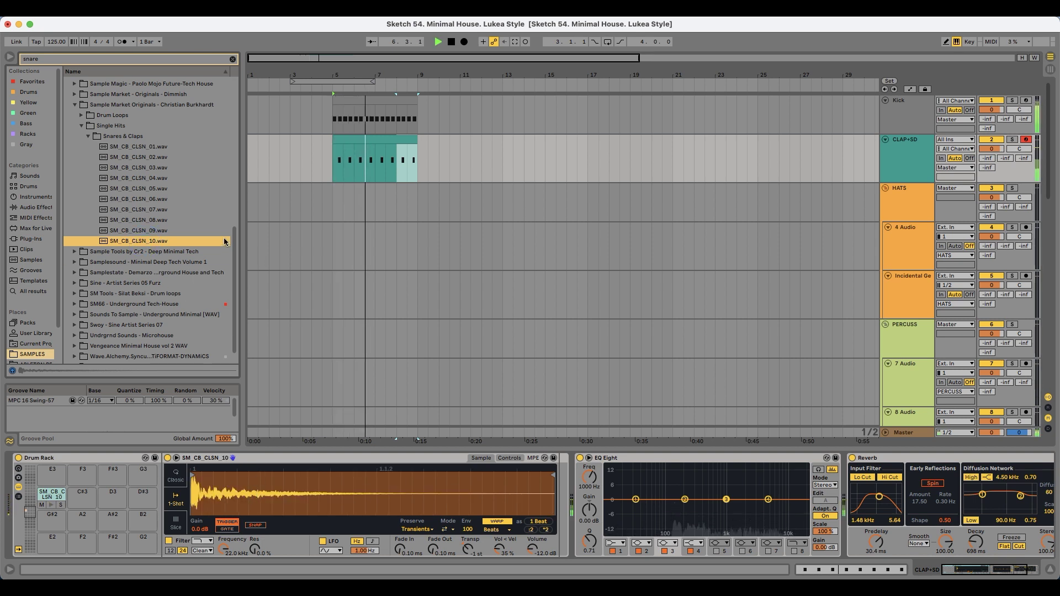
key(super+z)
key(space)
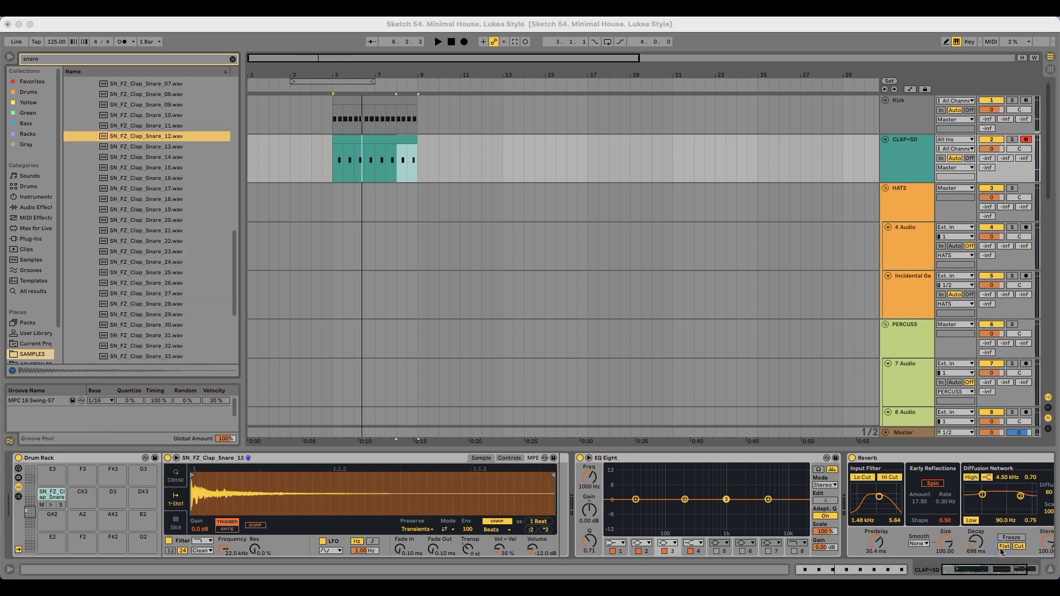
- Compare the neighbouring SN_FZ_Clap_Snare samples and load SN_FZ_Clap_Snare_13.wav into the C3 pad's Simpler
click(158, 135)
key(Up)
key(Down)
key(Down)
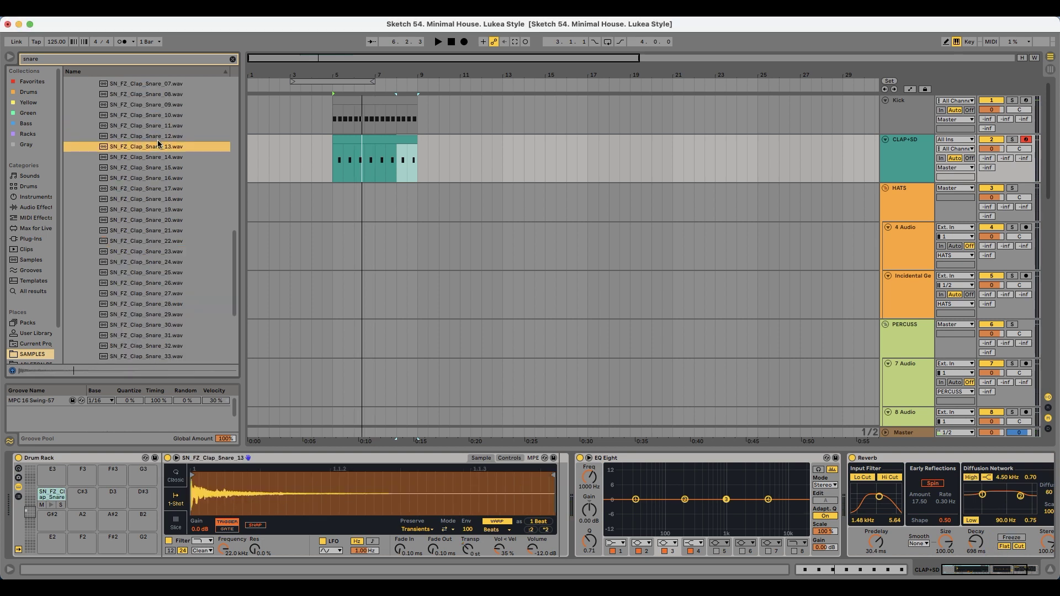
drag(195, 214, 255, 493)
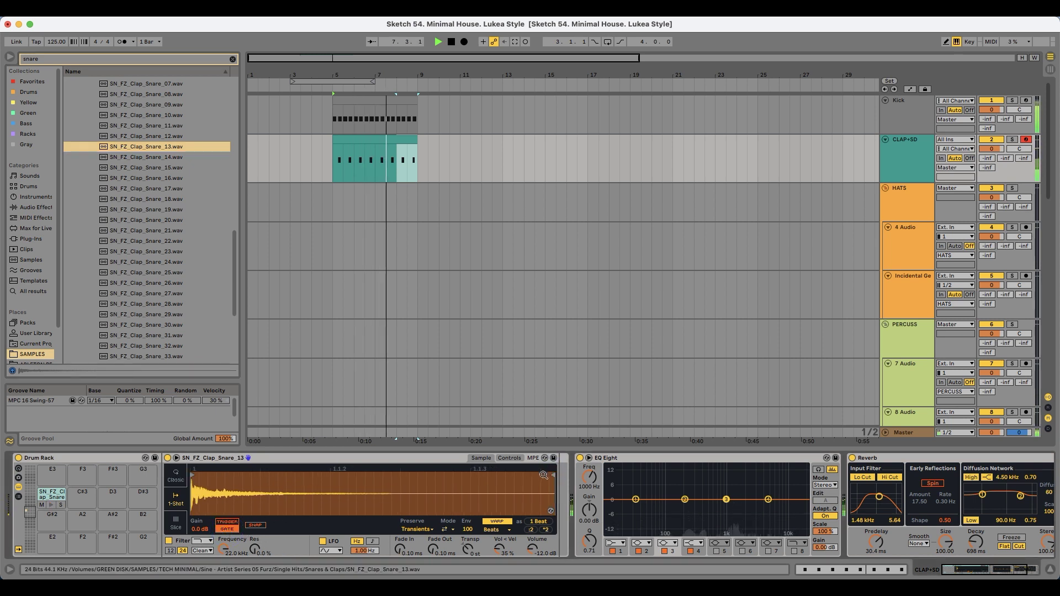
- Shorten the SN_FZ_Clap_Snare_13 sample to about its first quarter and set its fade-out to 13.8 ms
drag(554, 473, 280, 477)
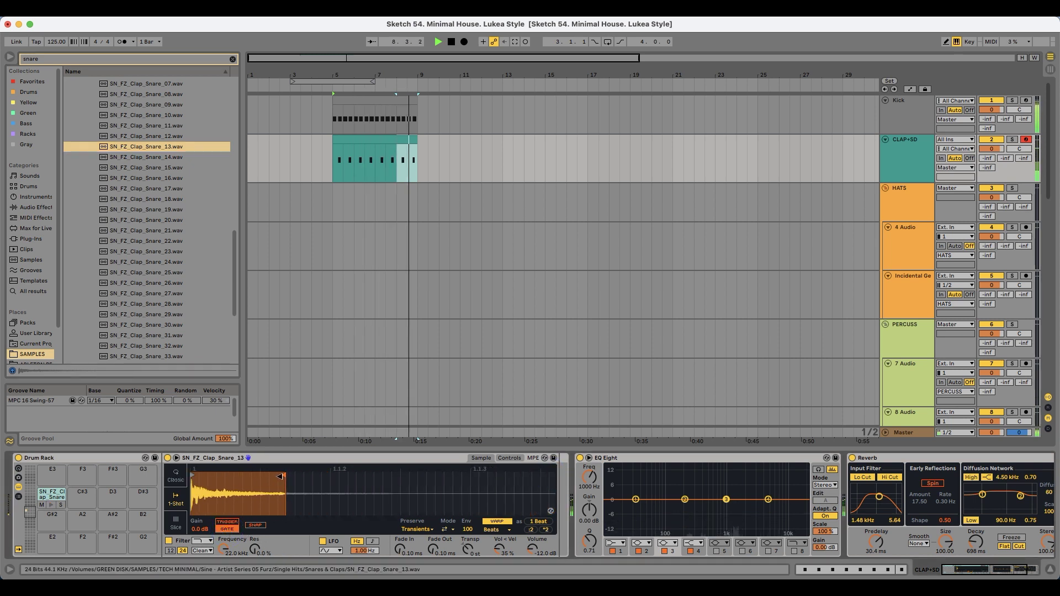
drag(433, 549, 433, 536)
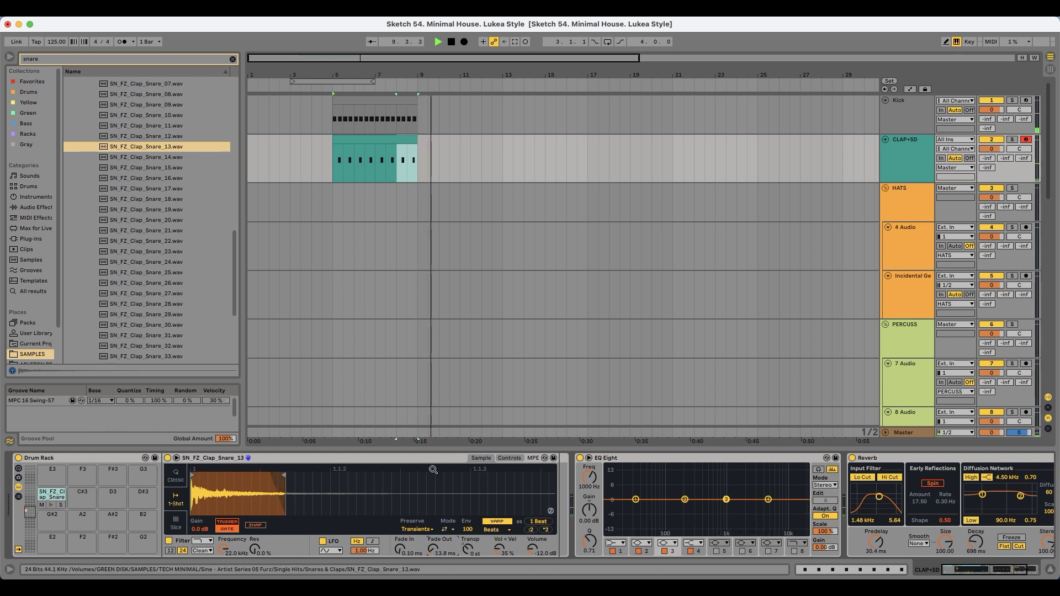
- In the track's EQ Eight, make band 1 a low cut and boost band 3 by about 2.60 dB at 3.03 kHz
click(615, 543)
click(609, 488)
drag(635, 510, 754, 492)
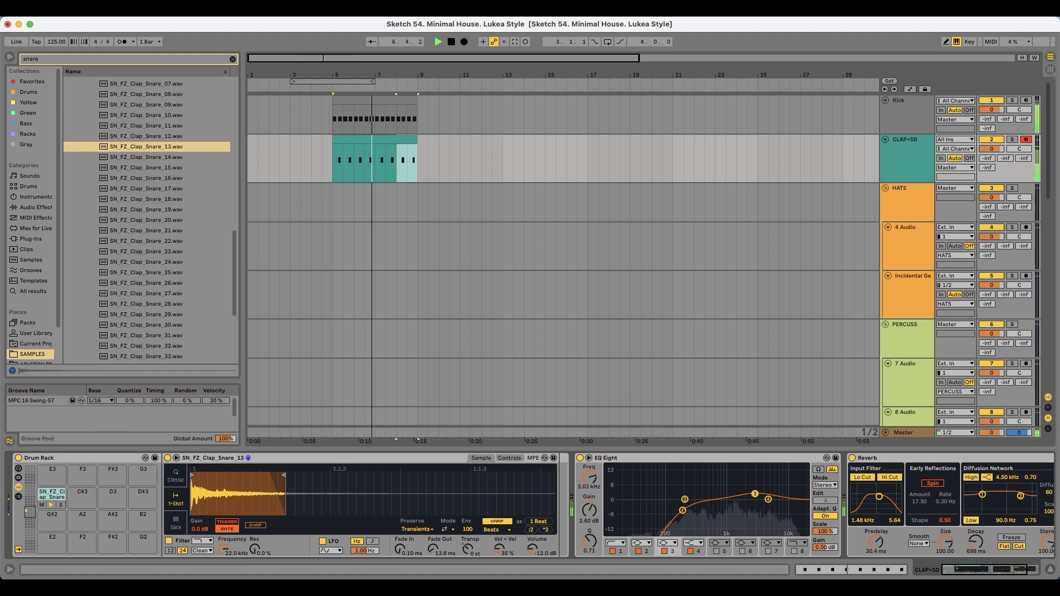
- Turn off EQ Eight bands 2 and 4 and enable band 5 with a 2.11 dB boost at 12.4 kHz
click(690, 555)
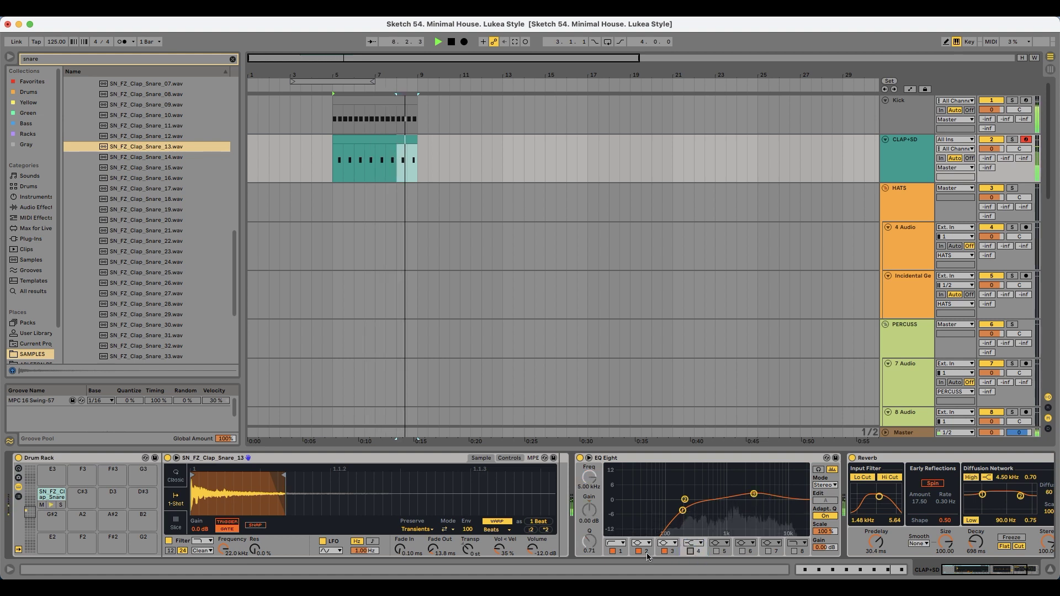
click(716, 551)
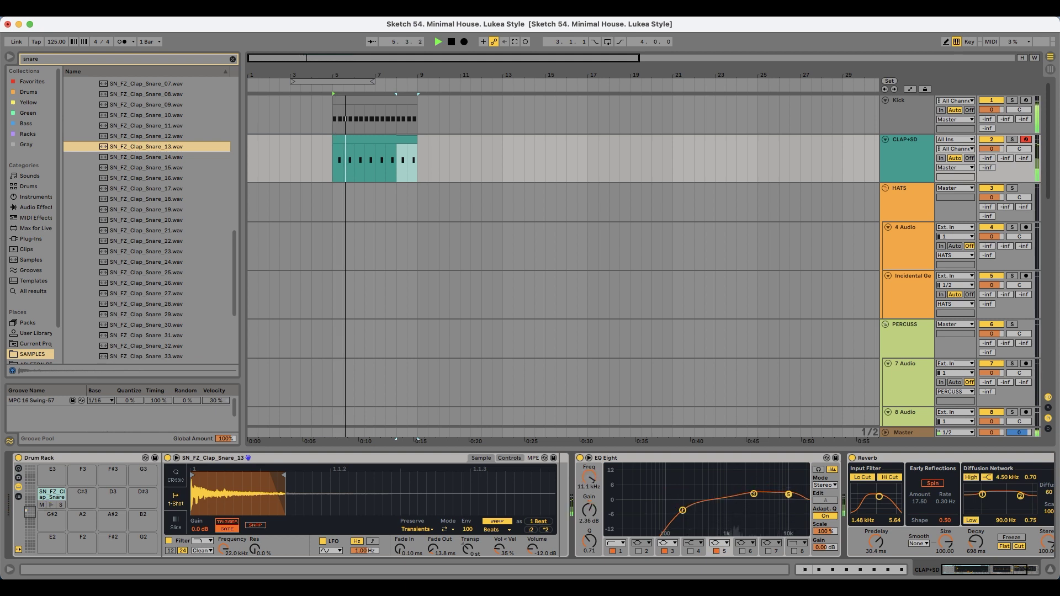
key(space)
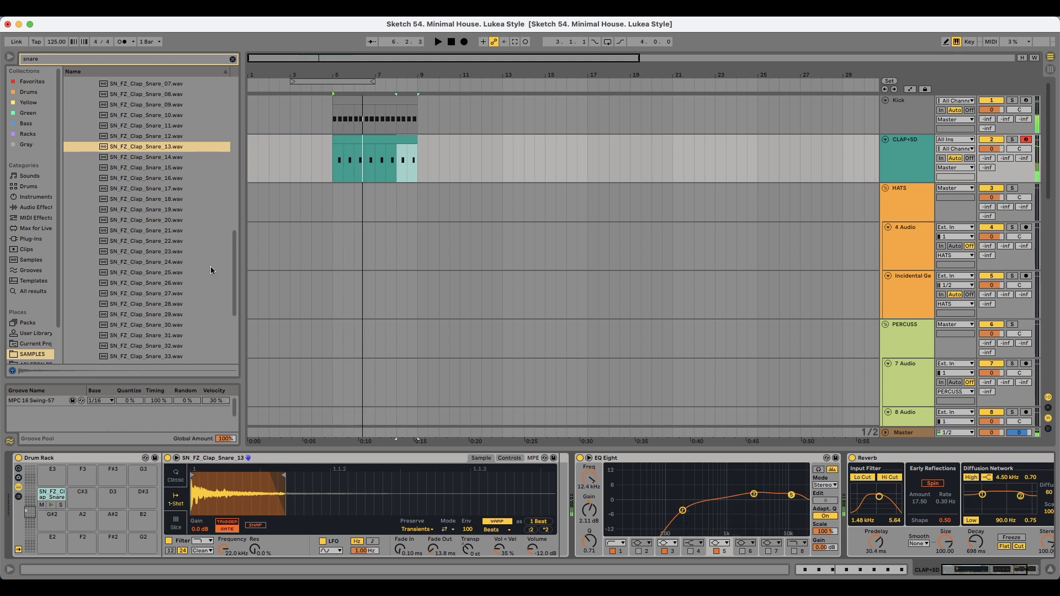
- Audition the SN_FZ_Clap_Snare samples near the end of the folder for a second snare layer
click(134, 252)
scroll(163, 272, down, 5)
click(160, 269)
key(Up)
key(Up)
key(Up)
key(Up)
key(Up)
key(Up)
key(Up)
key(Up)
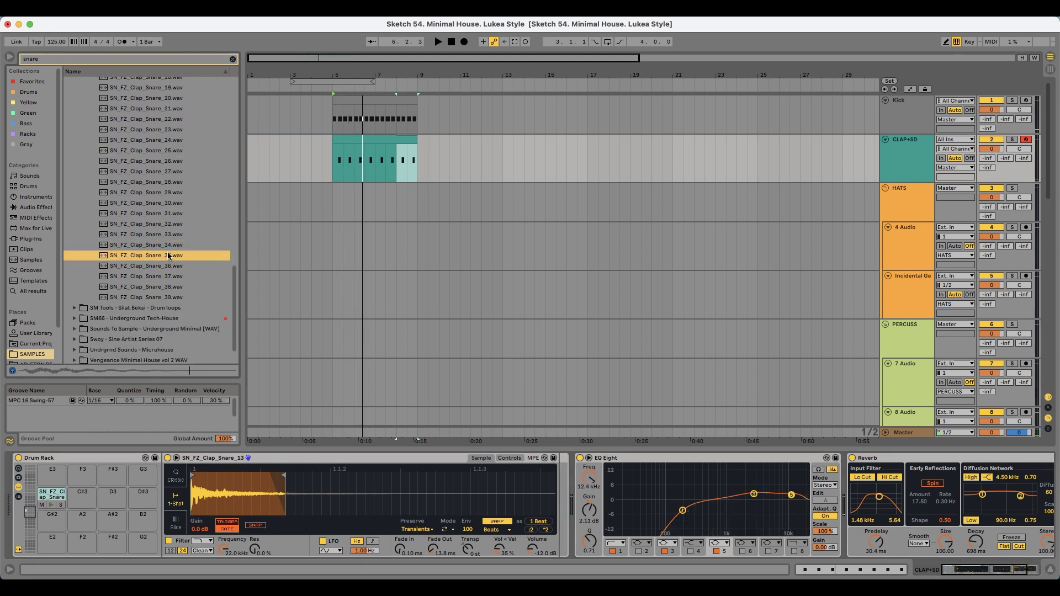
- Load SN_FZ_Clap_Snare_25.wav onto the D3 pad of the CLAP+SD Drum Rack
key(Up)
key(Up)
key(Up)
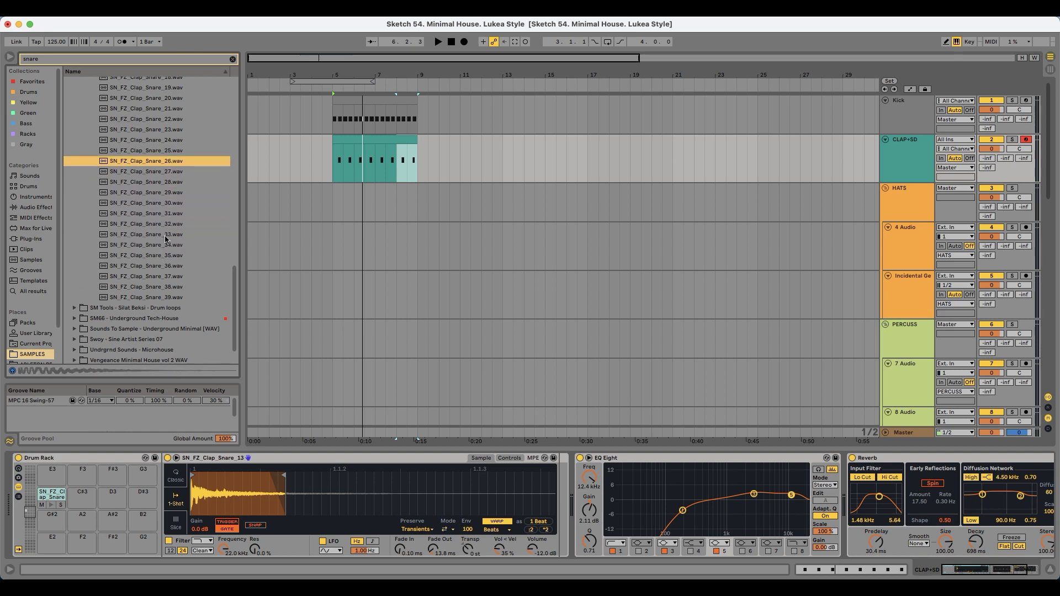
scroll(166, 238, up, 1)
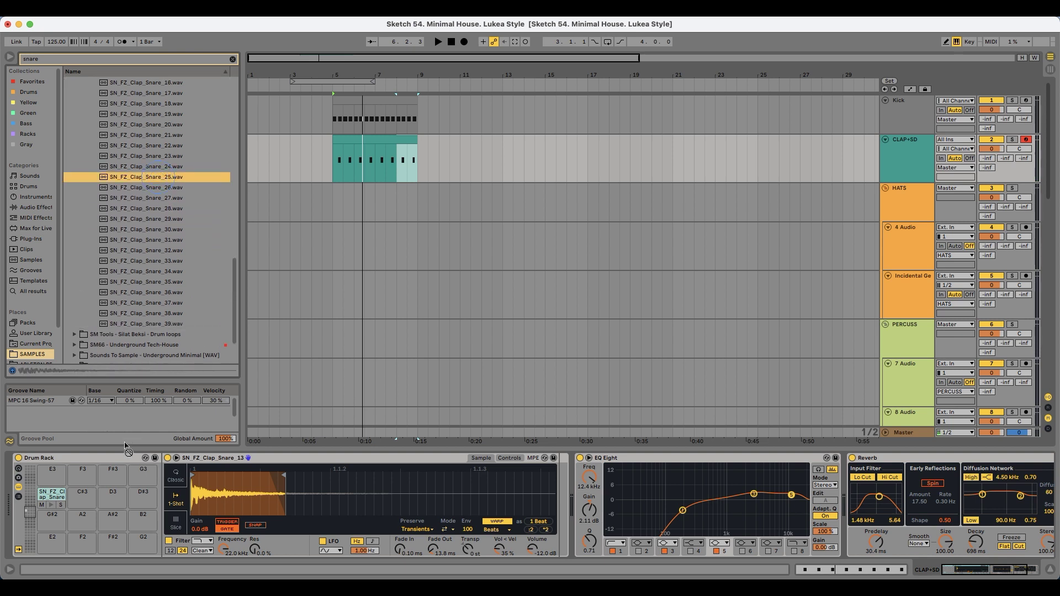
drag(116, 500, 114, 497)
- Duplicate the four-bar Kick and CLAP+SD clips three times, extending both patterns to bar 21
click(374, 139)
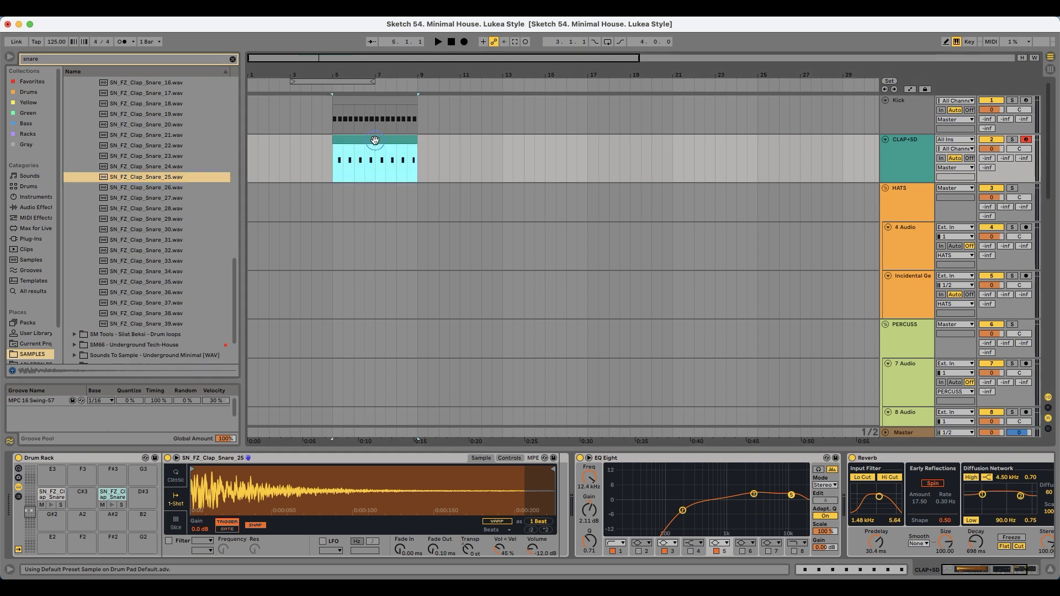
shift+click(393, 104)
key(super+d)
key(super+d)
key(super+d)
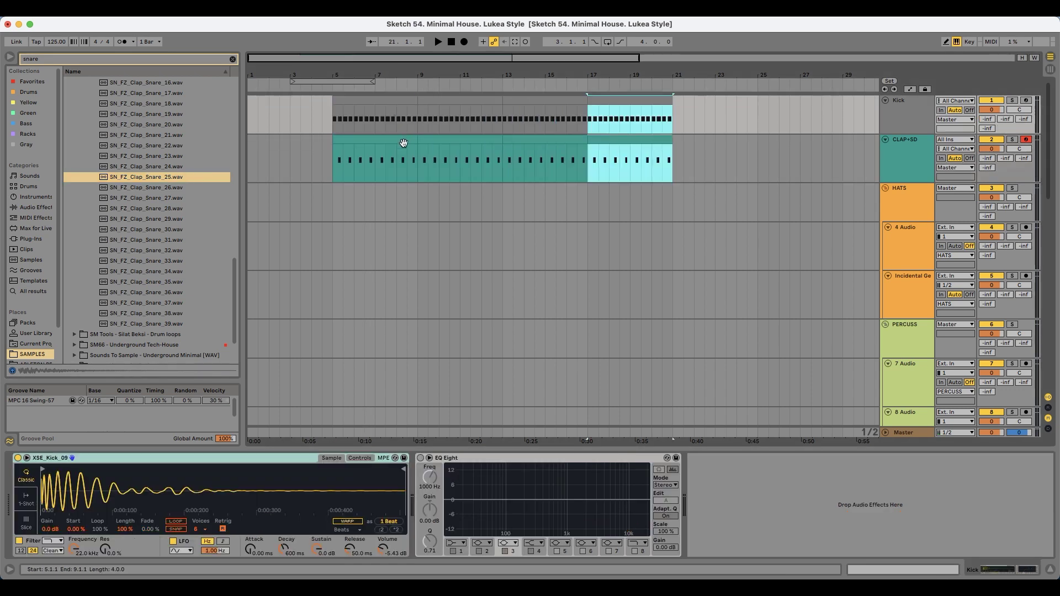
- Open the first CLAP+SD clip and add a SN_FZ_Clap_Snare_25 hit on D3 at 2.4.4
click(375, 141)
key(space)
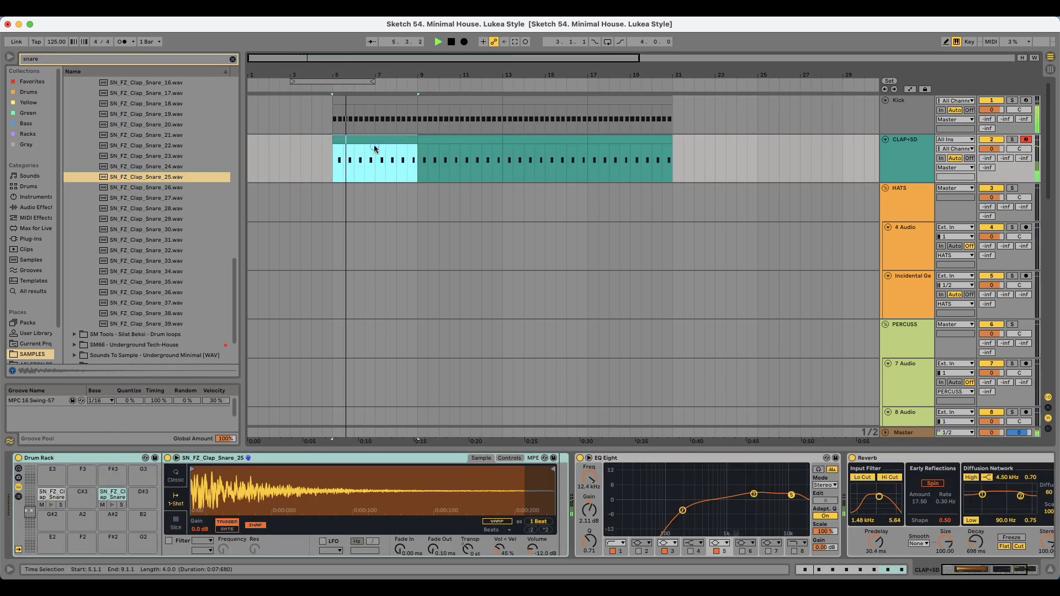
double_click(375, 140)
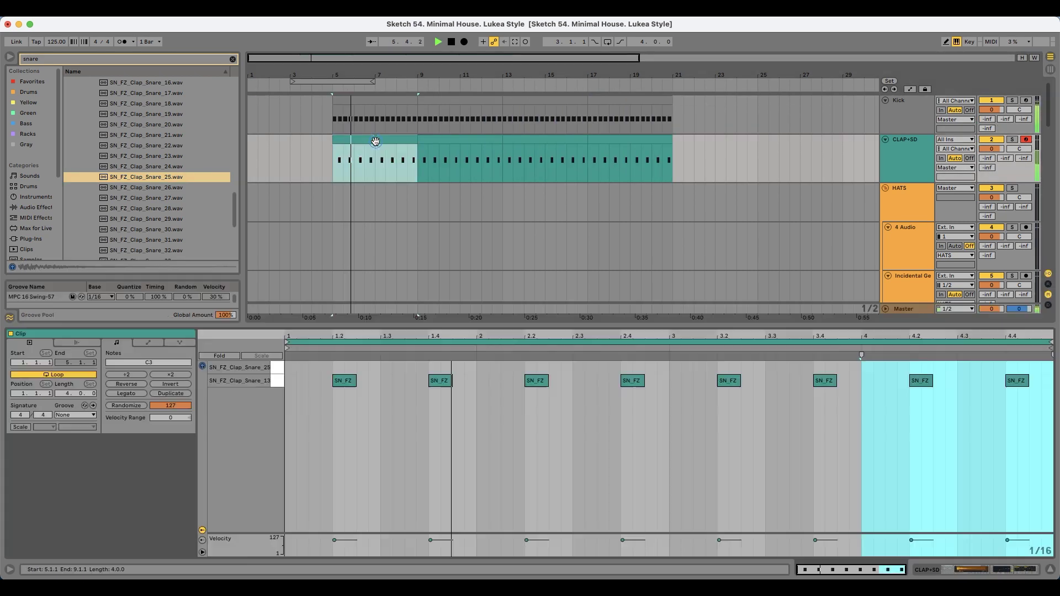
double_click(662, 379)
drag(664, 381, 695, 368)
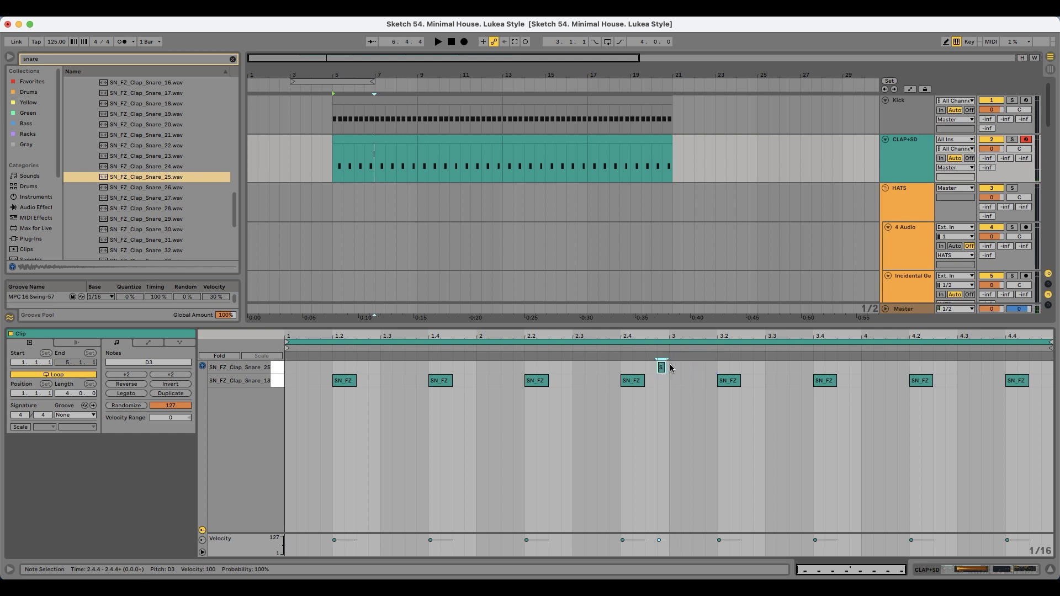
- Lower the D3 snare note's velocity to 65, move it to 3.1.3 and play the pattern
key(space)
click(364, 158)
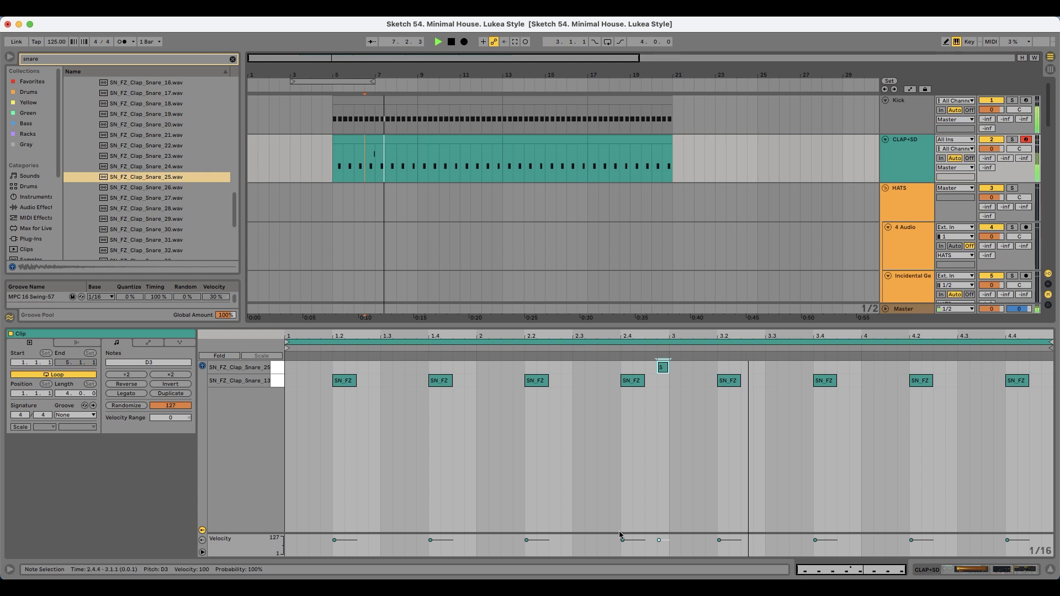
drag(668, 543, 669, 546)
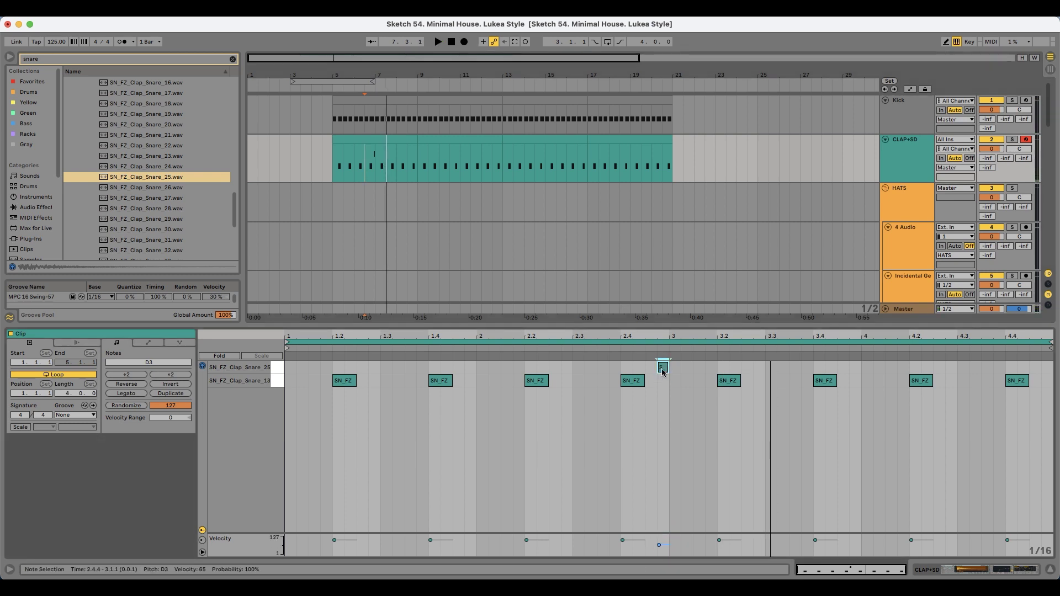
drag(663, 372, 697, 375)
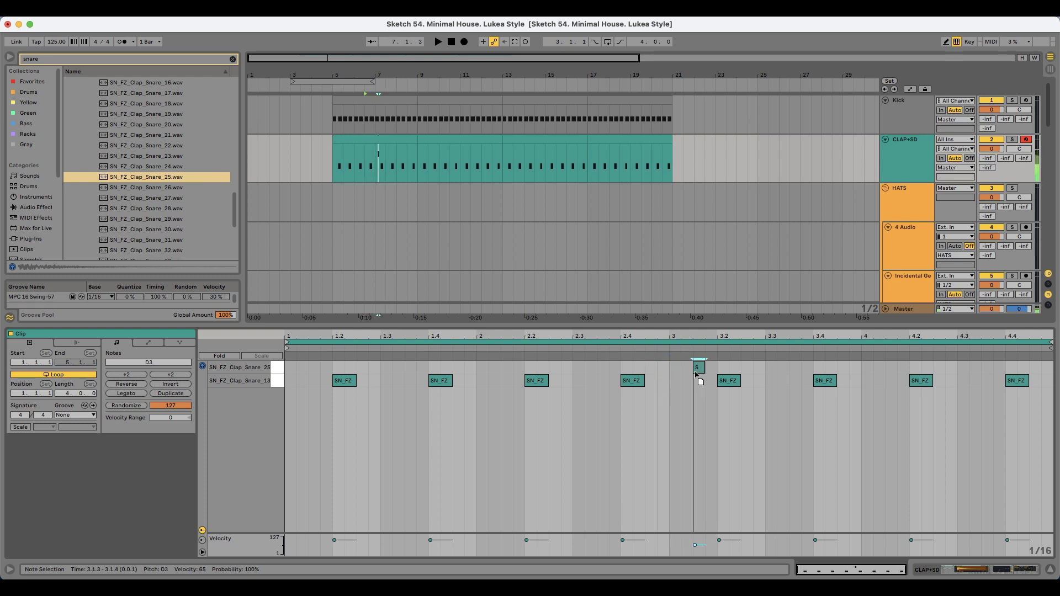
key(space)
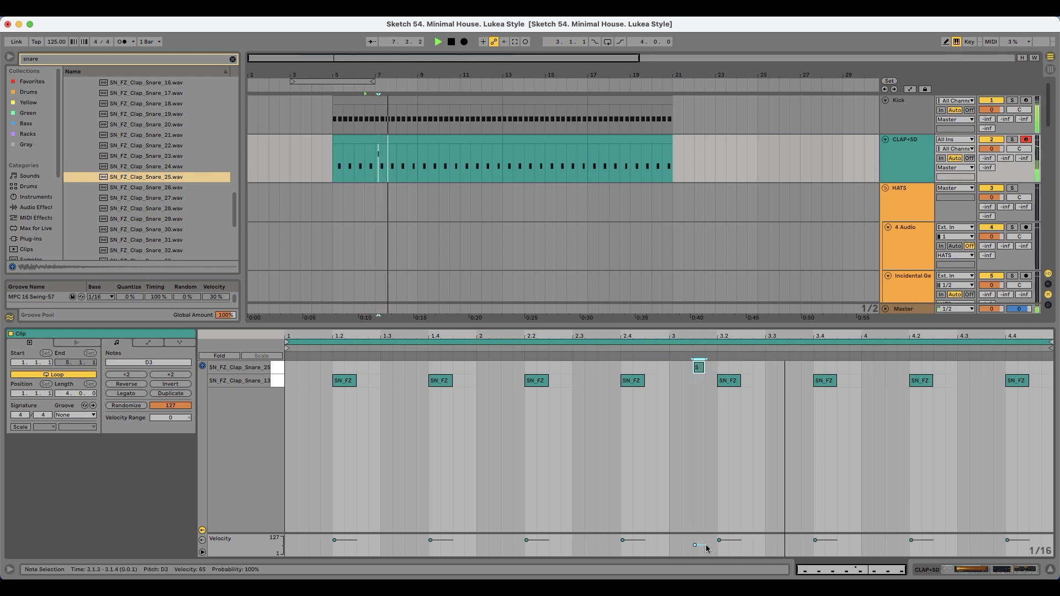
- Stop playback and duplicate the edited first CLAP+SD clip three times over the following clips up to bar 21
key(space)
click(408, 138)
key(Right)
key(Right)
key(Right)
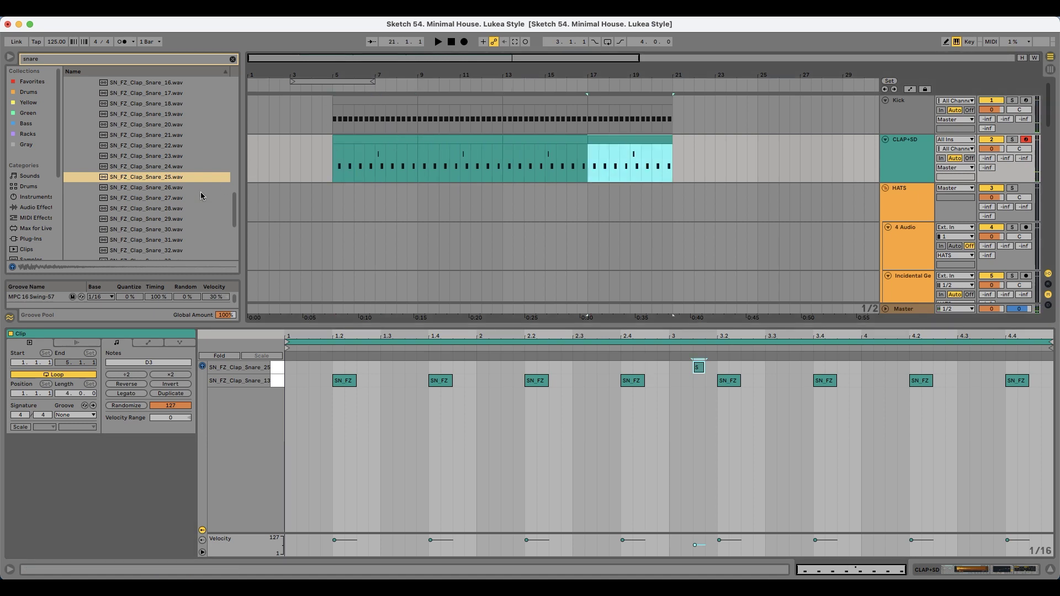
- Audition the remaining SN_FZ_Clap_Snare samples after number 25 and bring up the CLAP+SD track's devices
click(164, 211)
key(Down)
key(Down)
key(Down)
key(Down)
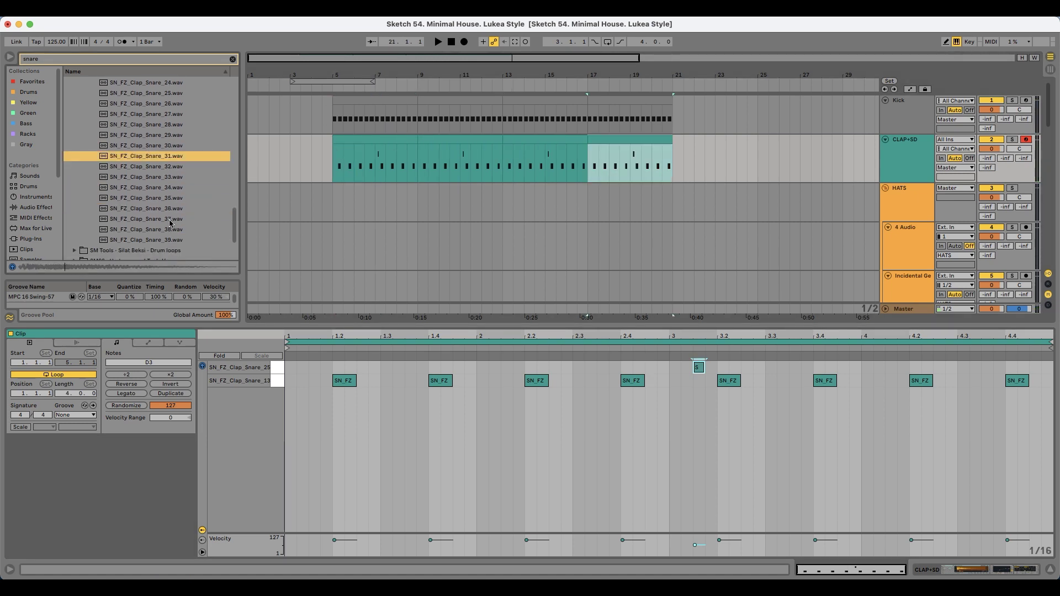
double_click(918, 151)
click(148, 224)
key(Up)
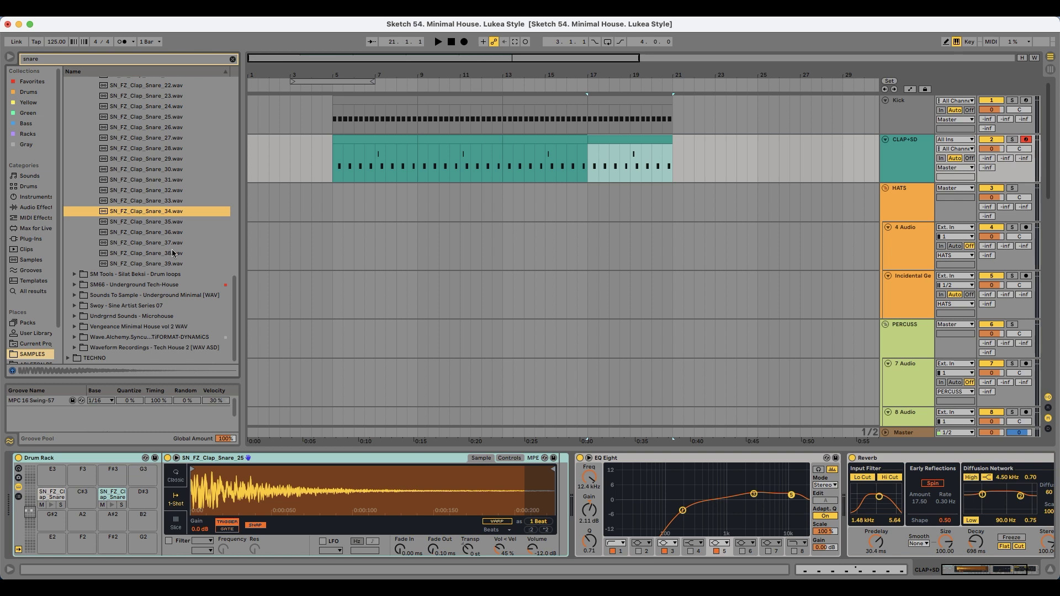
click(172, 251)
key(Down)
- Load SMT_SB_125_Clap_Snare_03.wav from the SM Tools - Silat Beksi - Drum loops Snare & Clap Loops folder onto the E3 pad
key(Down)
key(Right)
key(Down)
key(Right)
key(Down)
scroll(133, 254, down, 3)
scroll(134, 257, down, 3)
key(Down)
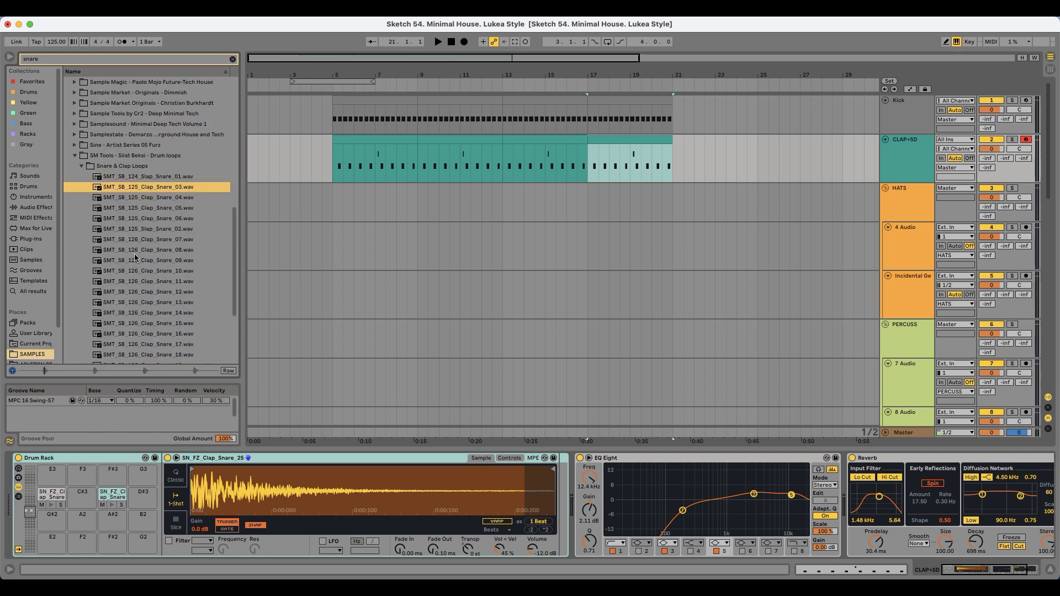
key(Down)
key(Up)
drag(154, 189, 126, 509)
drag(66, 481, 53, 477)
- Trim the start and end of the SMT_SB_125_Clap_Snare_03 sample to isolate its first clap hit
drag(192, 468, 236, 468)
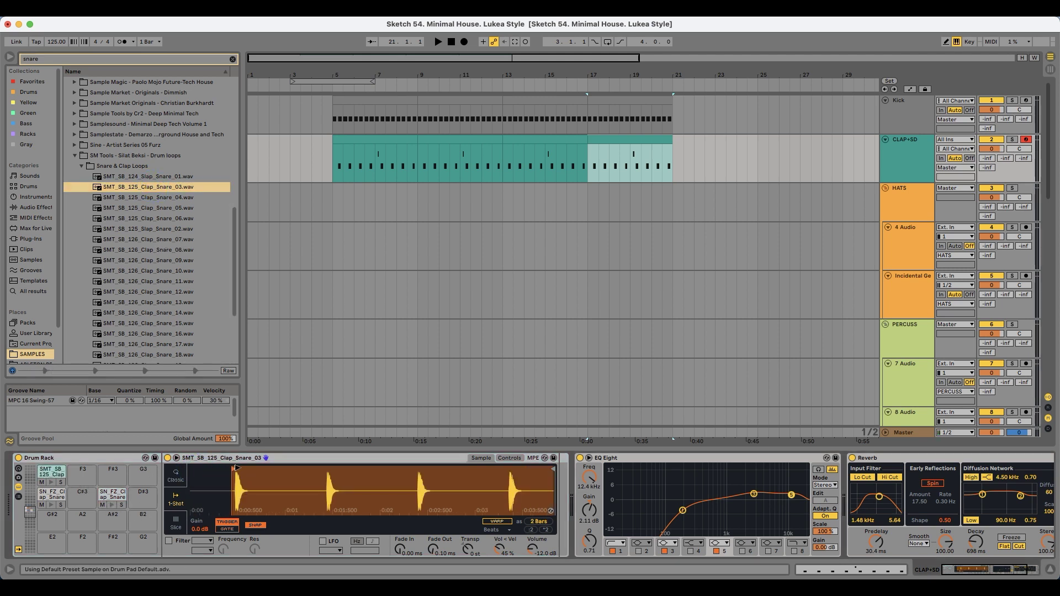
mouse_move(552, 468)
mouse_down()
mouse_move(257, 468)
mouse_move(251, 490)
mouse_up()
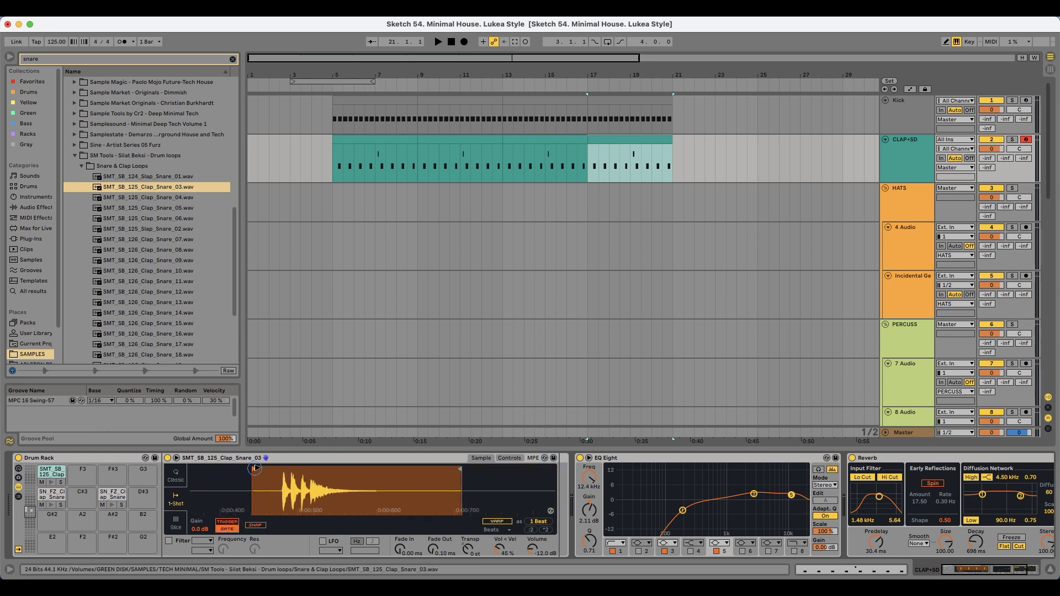
drag(443, 480, 363, 469)
drag(226, 479, 266, 487)
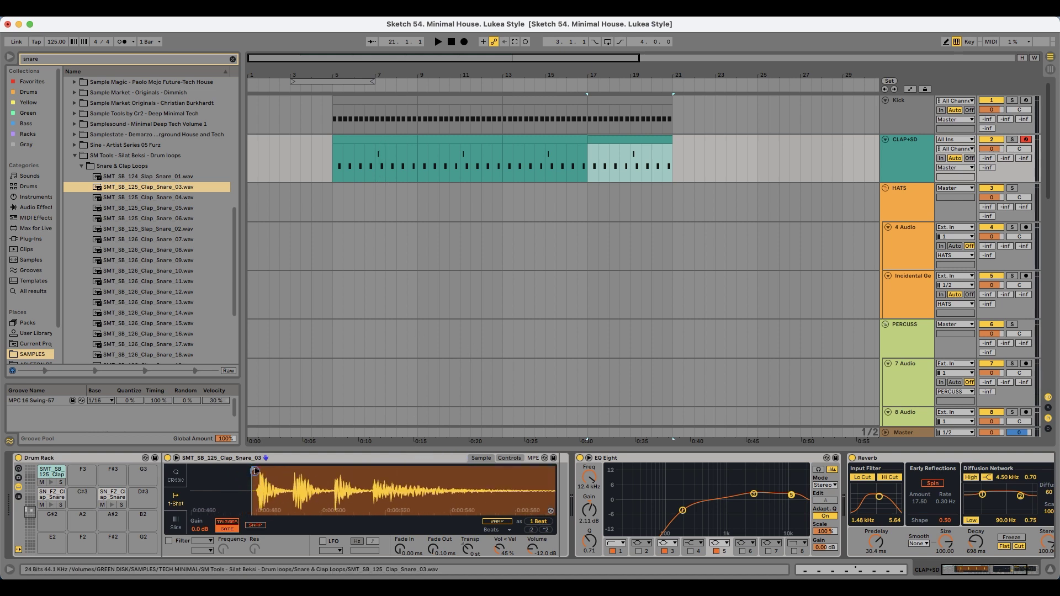
- Copy all SN_FZ_Clap_Snare_13 notes of the first CLAP+SD clip to the SMT_SB_125_Clap_Snare_03 lane on E3 and play the pattern
double_click(406, 140)
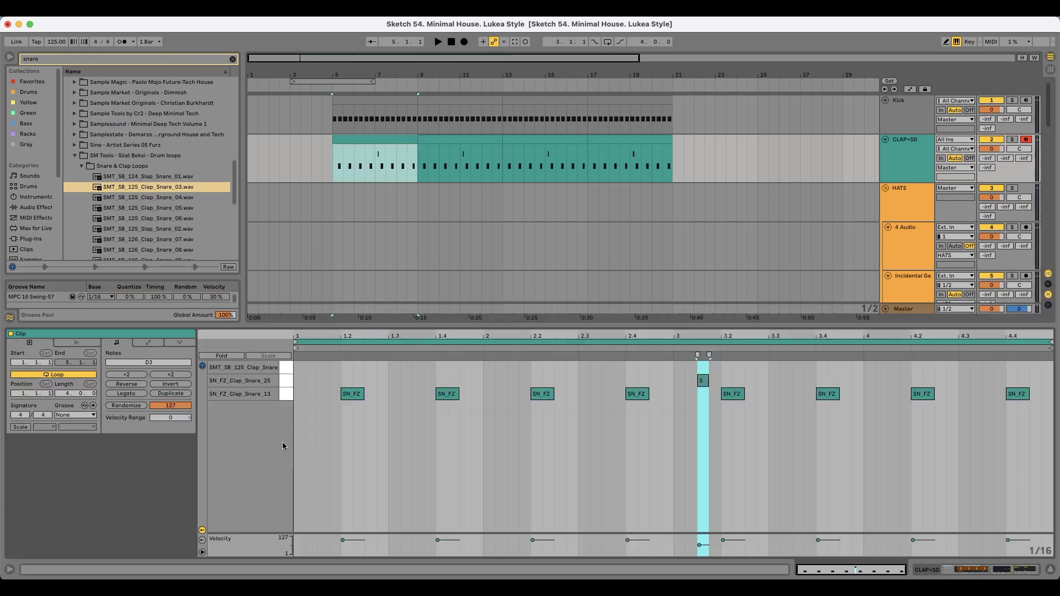
click(286, 393)
drag(350, 394, 351, 368)
key(space)
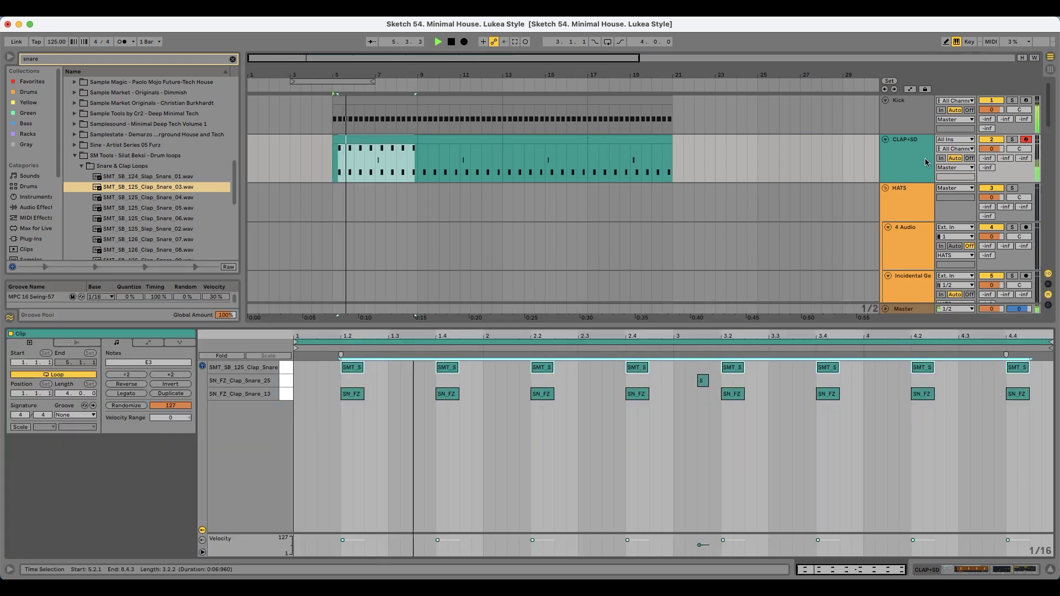
- Compare the layered clap within the Drum Rack during playback and lower the E3 sample's gain to -5.7 dB
key(shift+Tab)
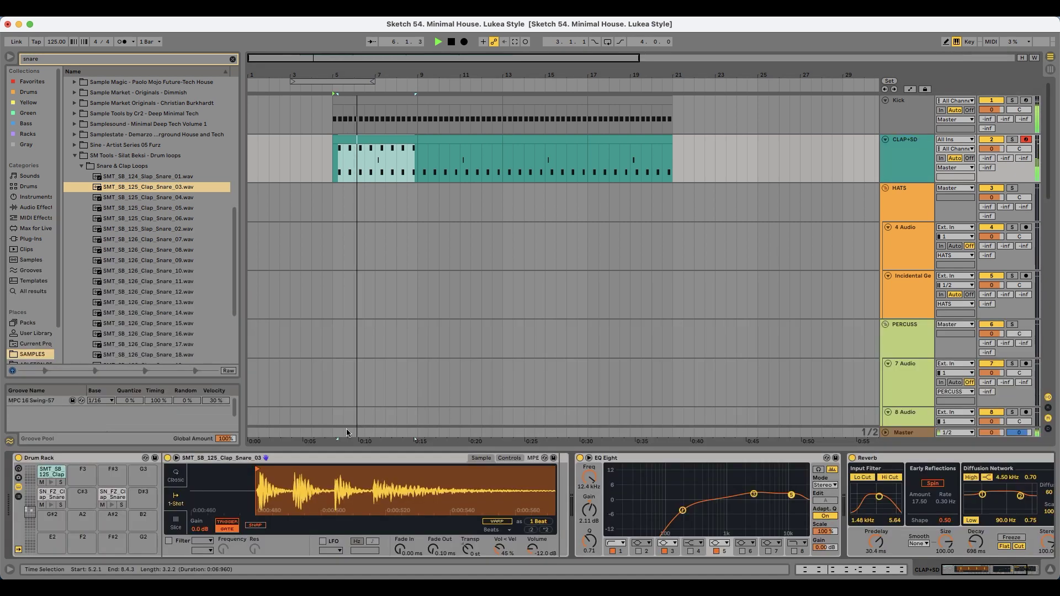
click(42, 483)
click(42, 483)
click(42, 505)
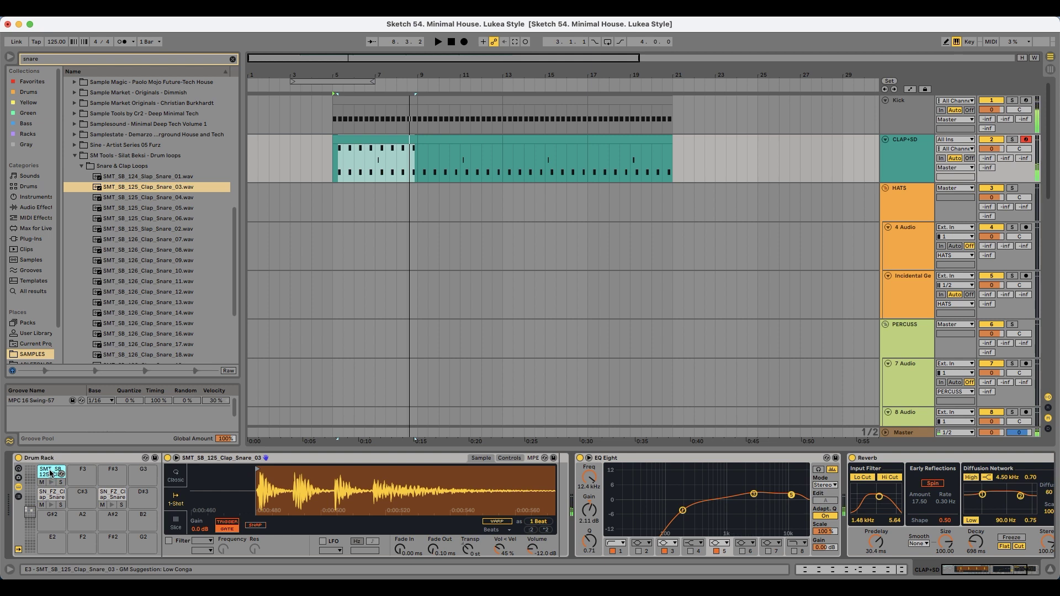
drag(201, 531, 201, 543)
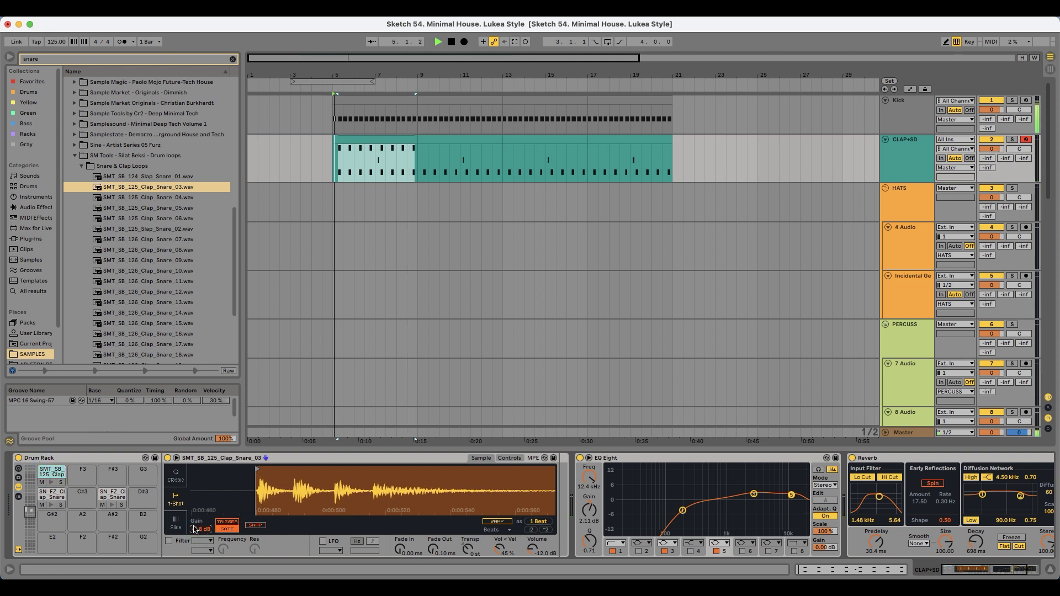
drag(194, 529, 194, 532)
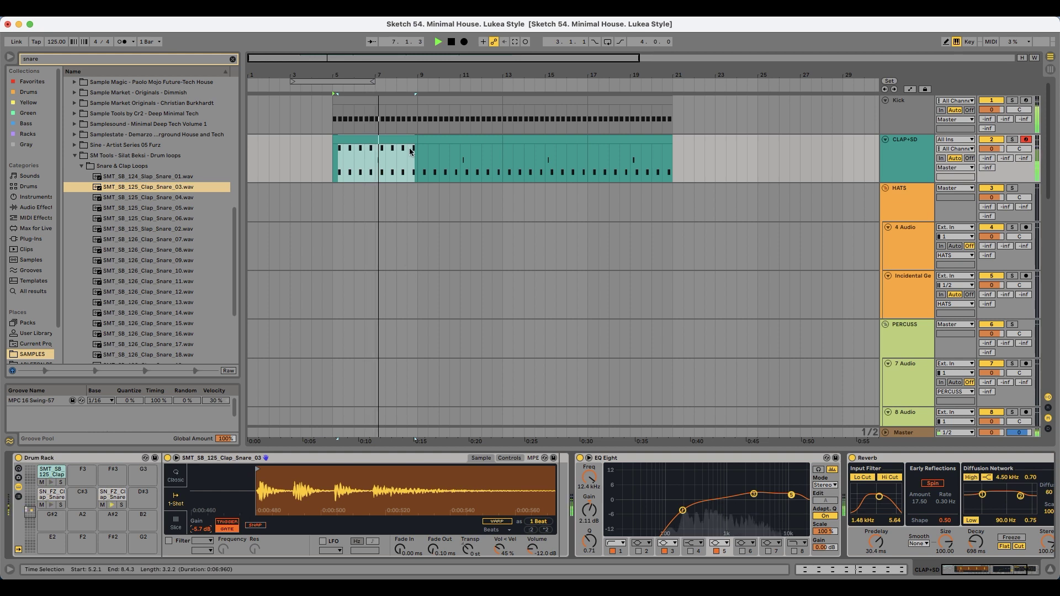
- Move the D3 snare note in the first CLAP+SD clip to 3.2.3 while listening to the pattern
double_click(392, 136)
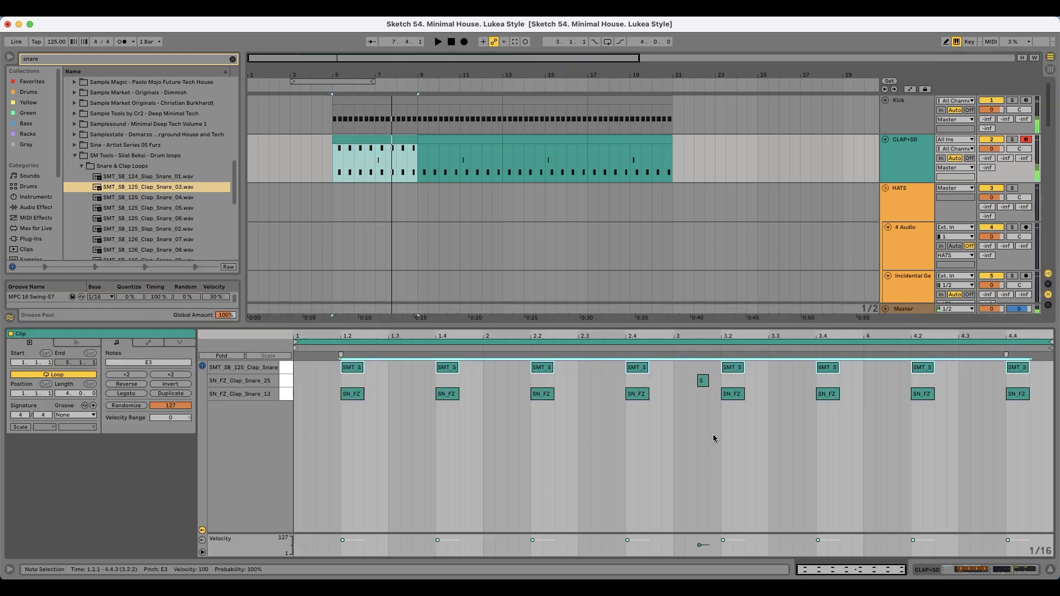
drag(703, 384, 722, 384)
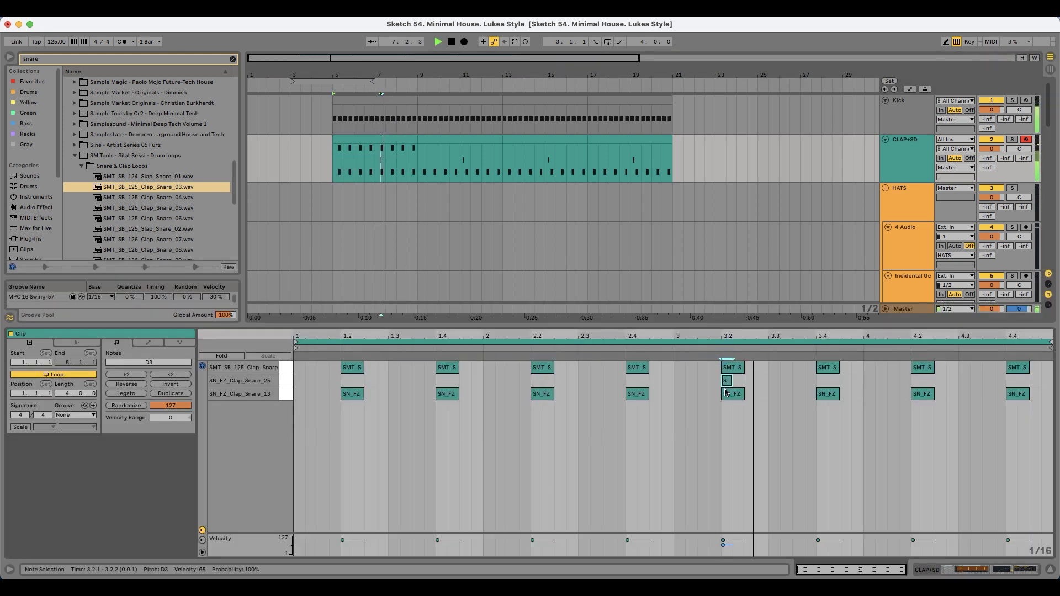
drag(726, 382, 752, 383)
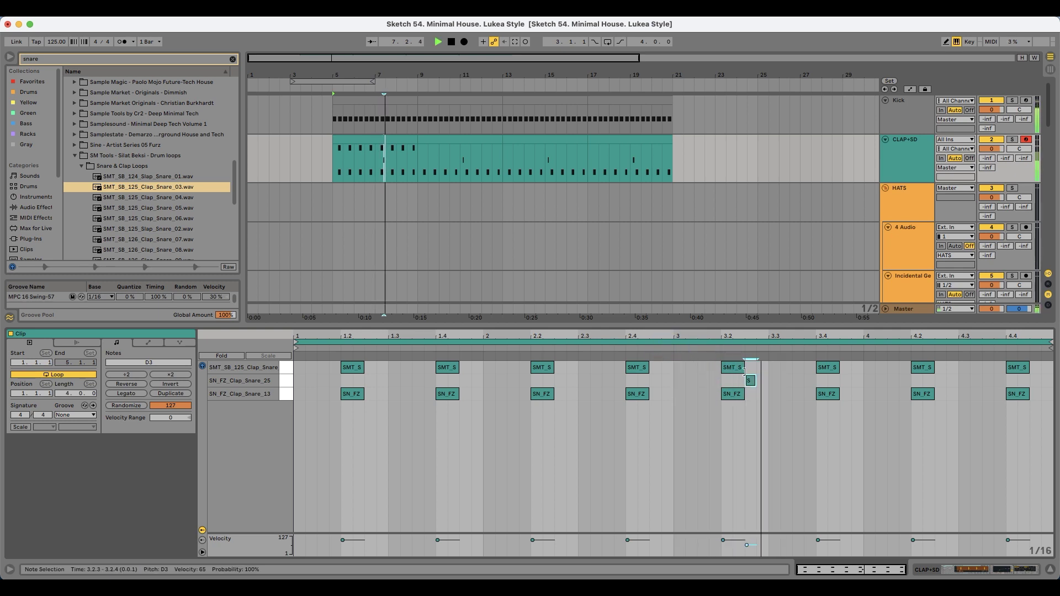
- Audition more SMT_SB clap and snare loops, then collapse the SM Tools - Silat Beksi - Drum loops folder
click(905, 150)
click(161, 202)
click(154, 260)
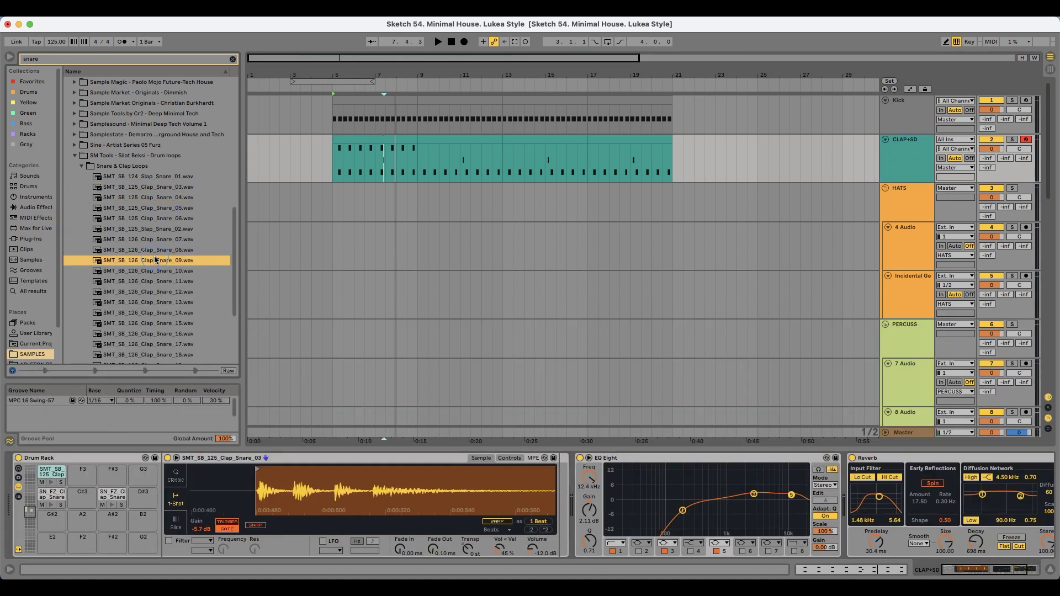
click(156, 271)
click(133, 156)
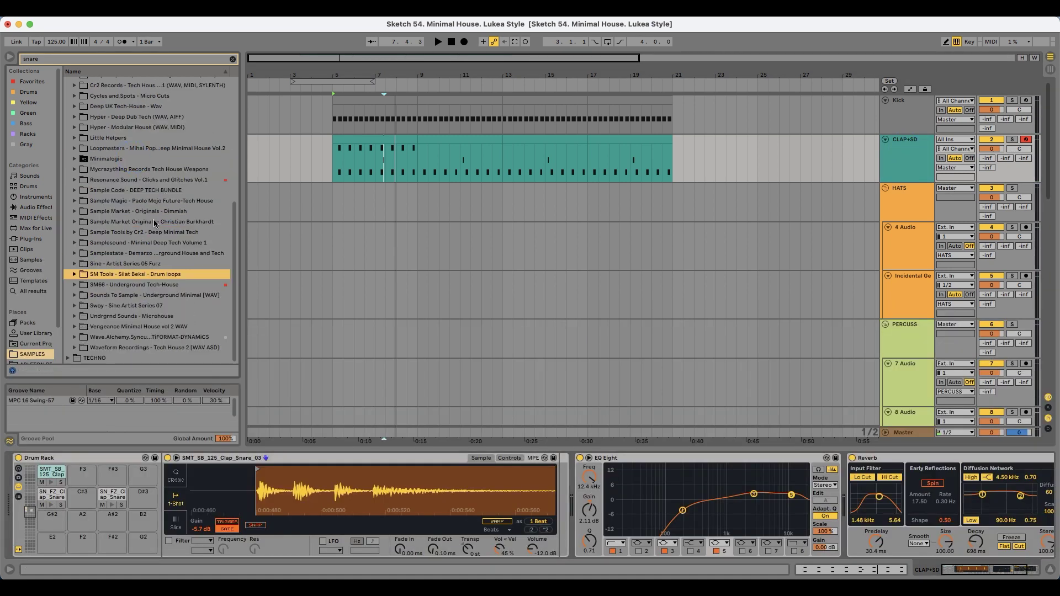
- Open the snares and rimshots folder among the SM66 - Underground Tech-House one shots and audition its samples
key(Down)
key(Right)
key(Down)
key(Down)
key(Up)
key(Right)
key(Down)
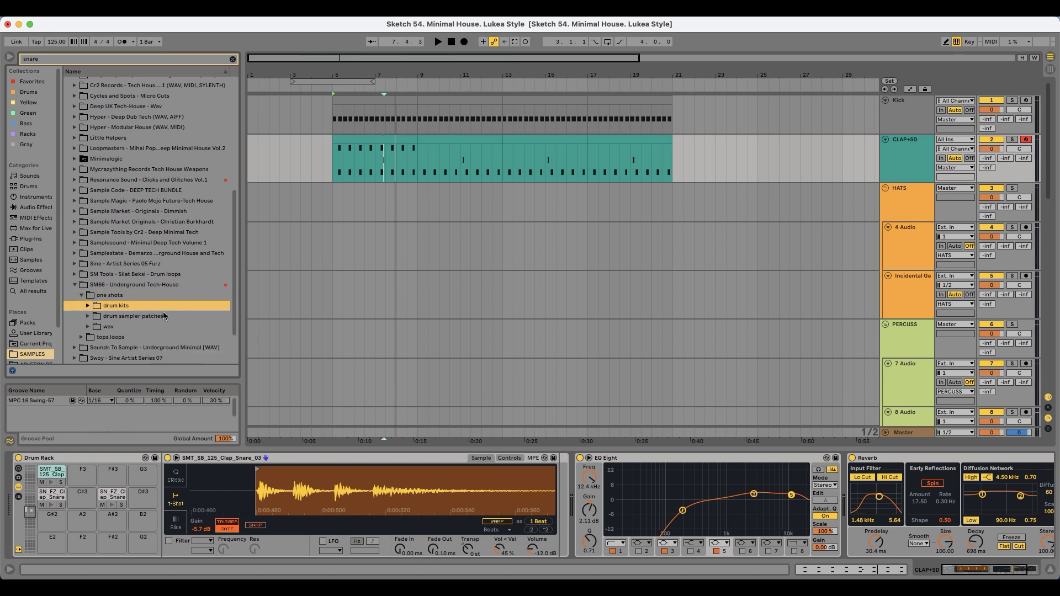
key(Right)
key(Down)
click(139, 346)
key(Right)
key(Down)
key(Right)
key(Down)
key(Right)
key(Down)
key(Down)
key(Down)
key(Down)
key(Down)
key(Down)
key(Down)
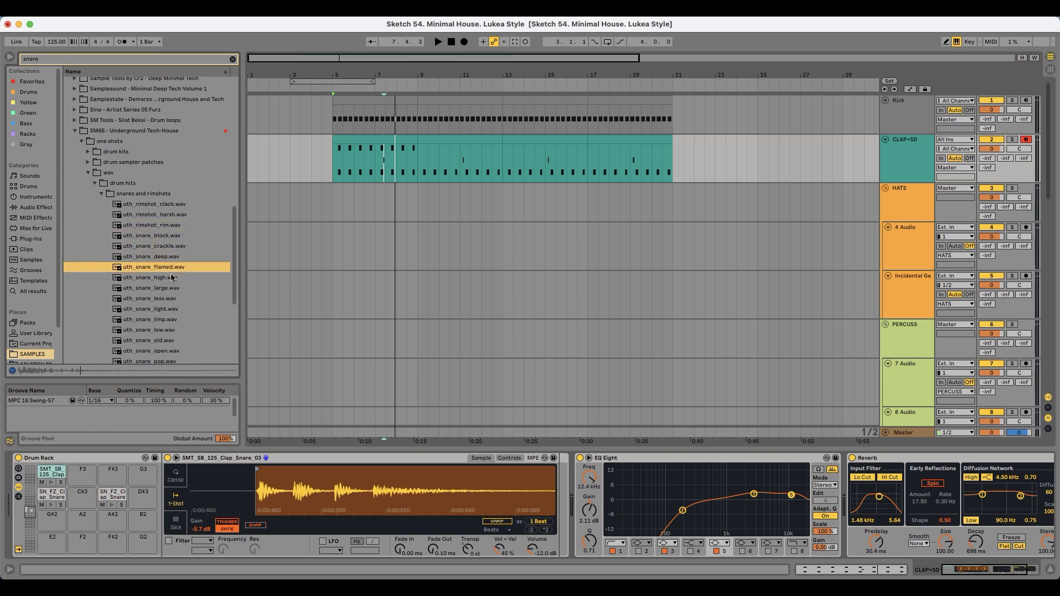
key(Up)
- Replace the D3 pad's snare sample with uth_snare_flamed.wav and play the groove from bar 7
click(173, 267)
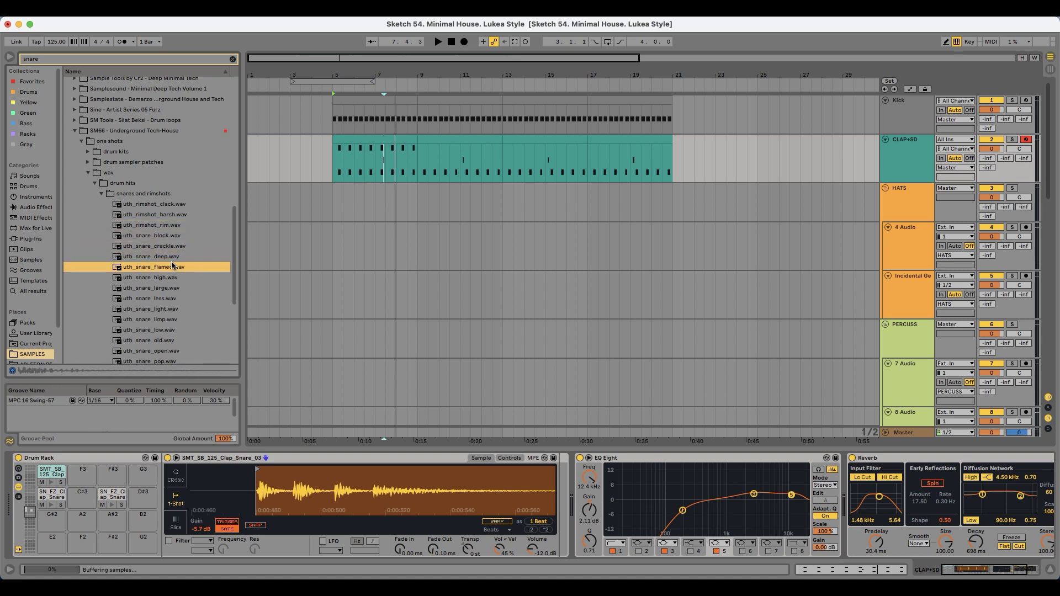
click(108, 495)
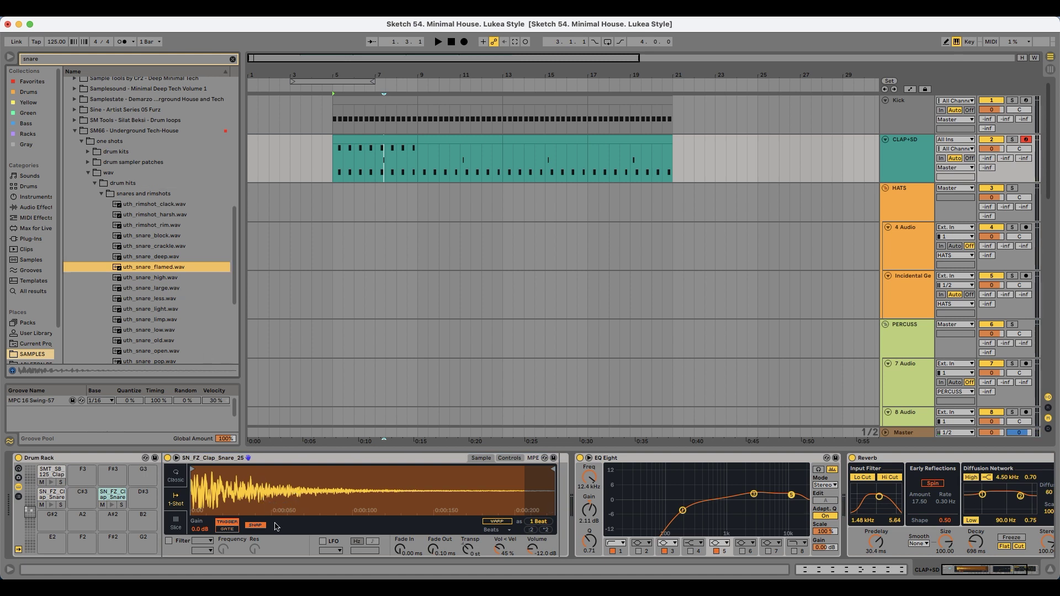
click(254, 527)
click(230, 530)
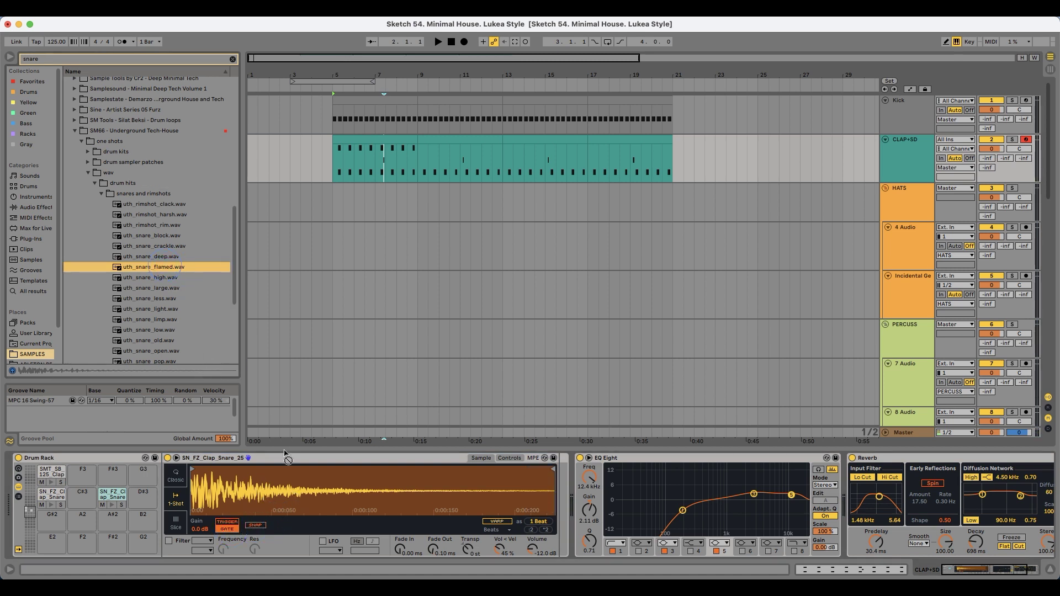
double_click(180, 269)
click(373, 161)
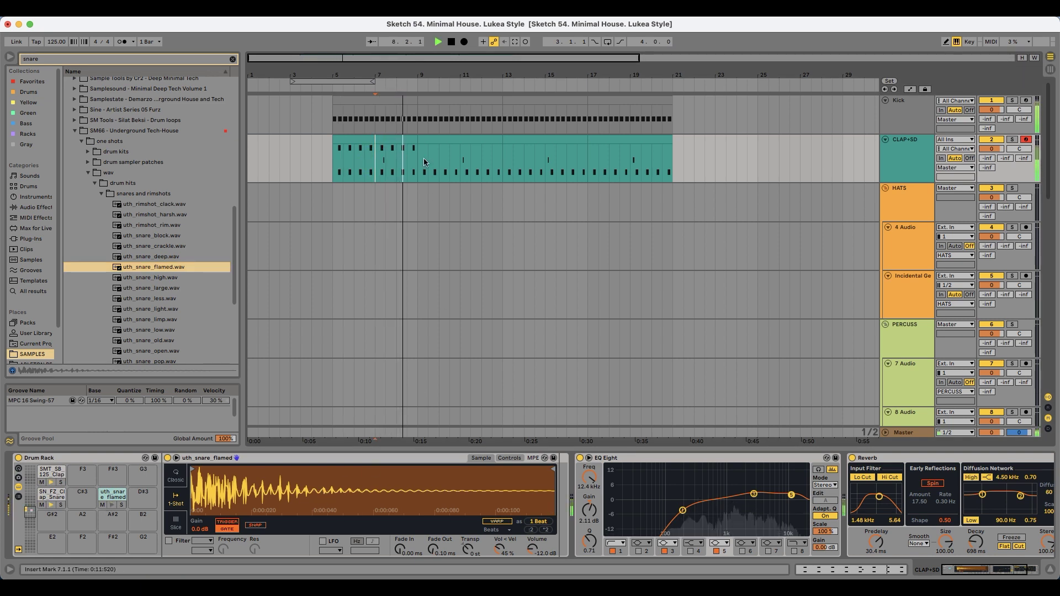
- Duplicate bars 5 to 9 of the CLAP+SD track three times, carrying the layered pattern to bar 21
drag(426, 160, 333, 160)
key(super+d)
key(super+d)
key(super+d)
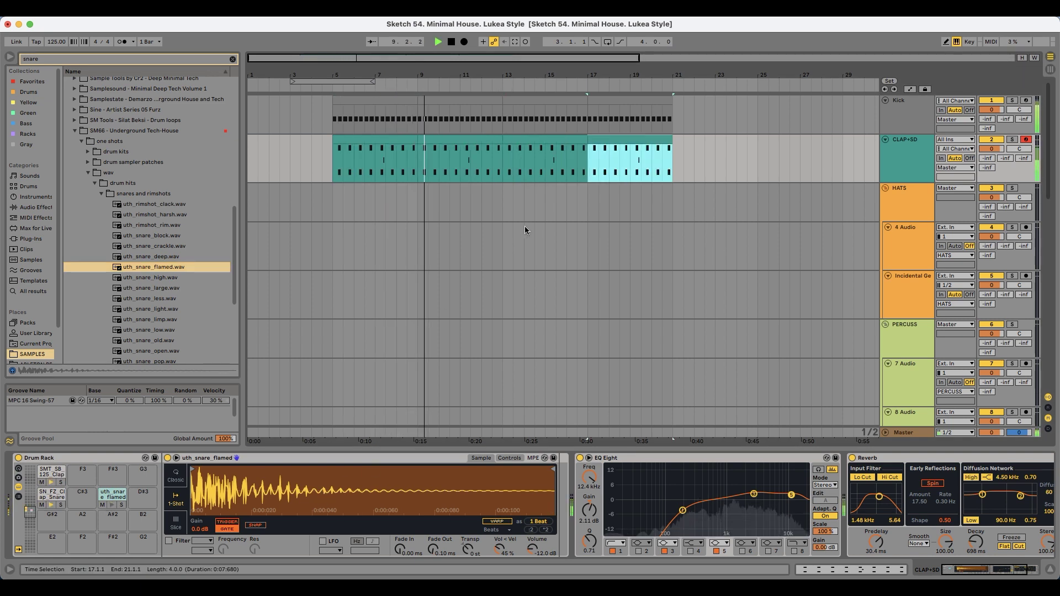
- Select the 4 Audio track, search the samples for "hat" and open the SM66 - Underground Tech-House hats folder
click(909, 247)
click(915, 283)
click(909, 242)
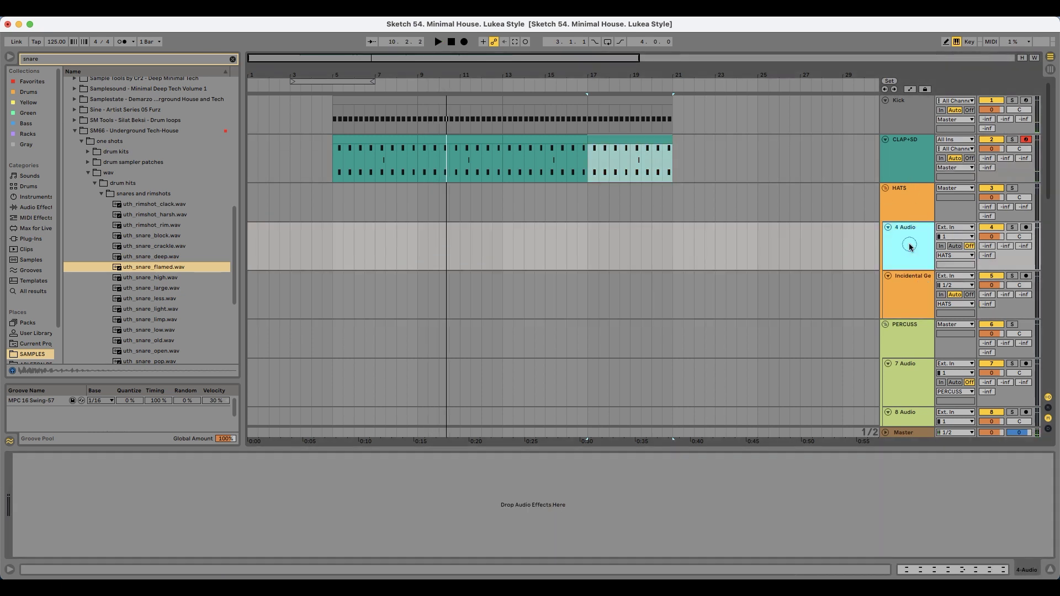
click(95, 59)
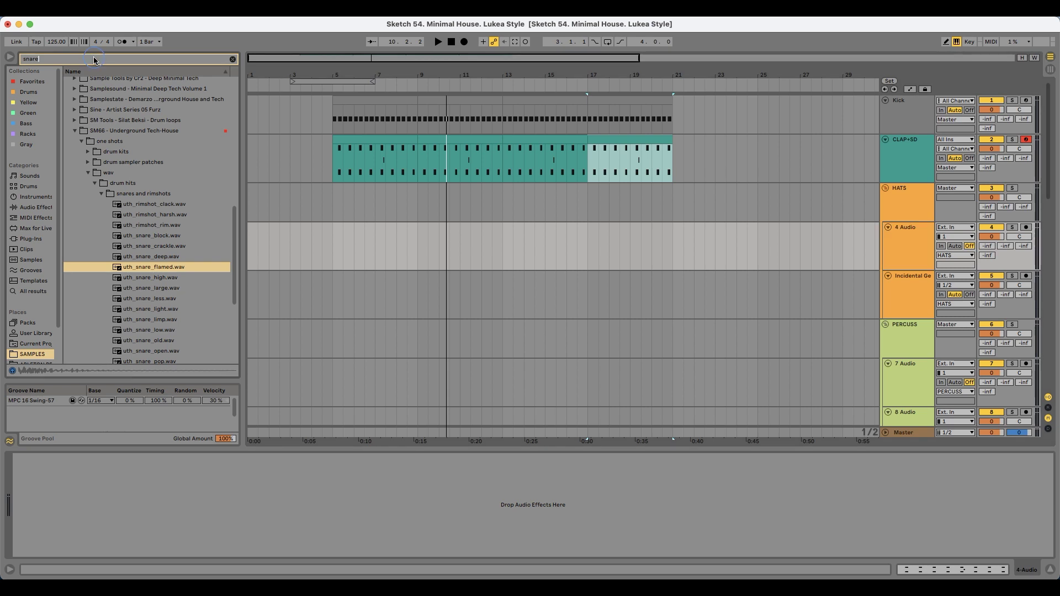
text(hat)
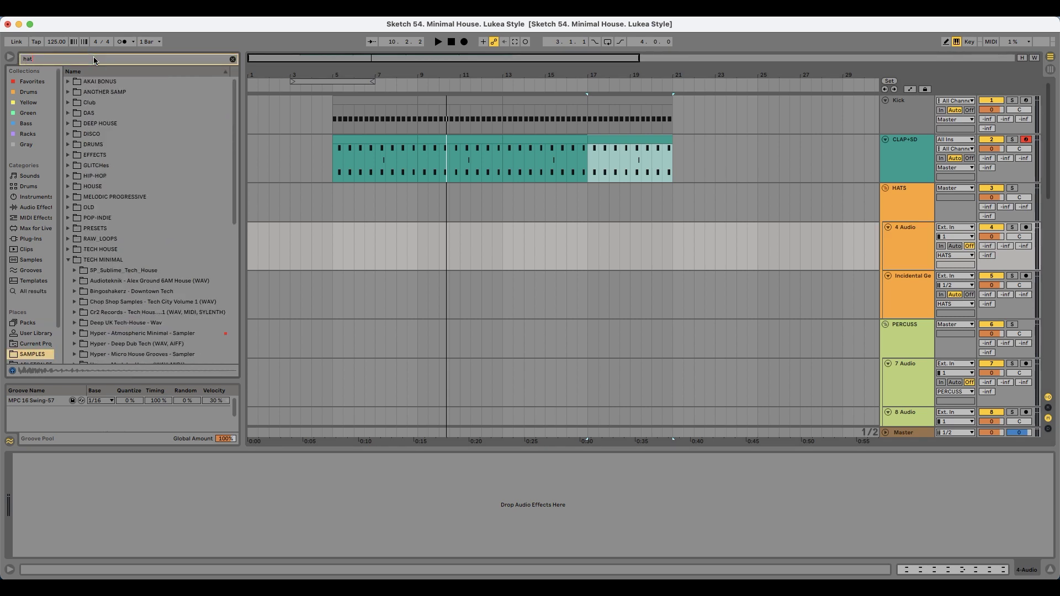
drag(235, 217, 235, 355)
click(142, 274)
key(Right)
key(Down)
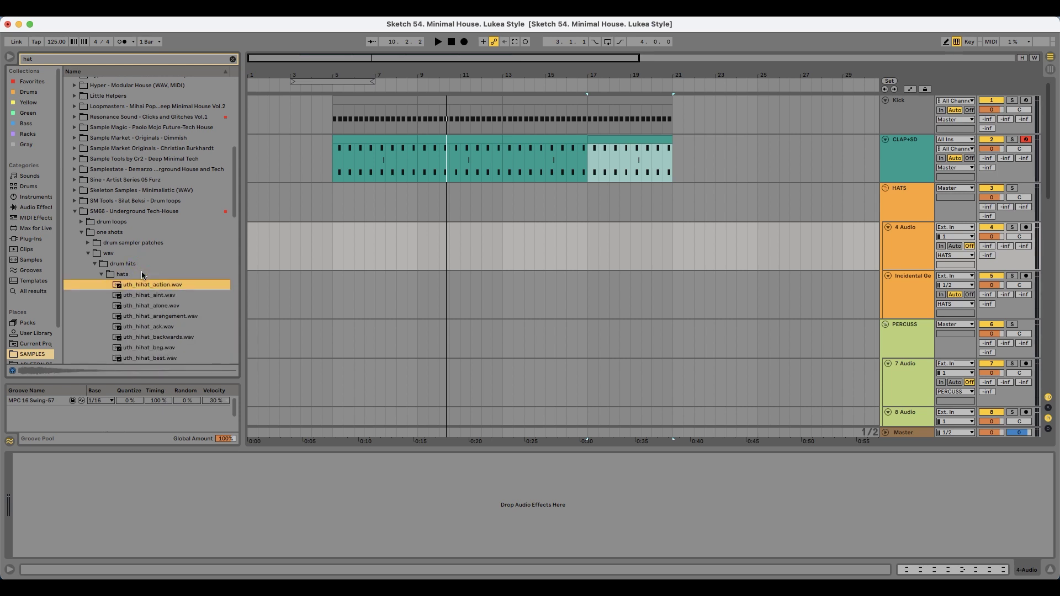
- Audition the uth_hihat samples from uth_hihat_action.wav through uth_hihat_enough.wav
scroll(144, 280, down, 7)
key(Down)
key(Down)
key(Down)
scroll(148, 266, down, 2)
key(Down)
key(Down)
key(Down)
key(Down)
key(Down)
key(Down)
key(Down)
key(Down)
key(Down)
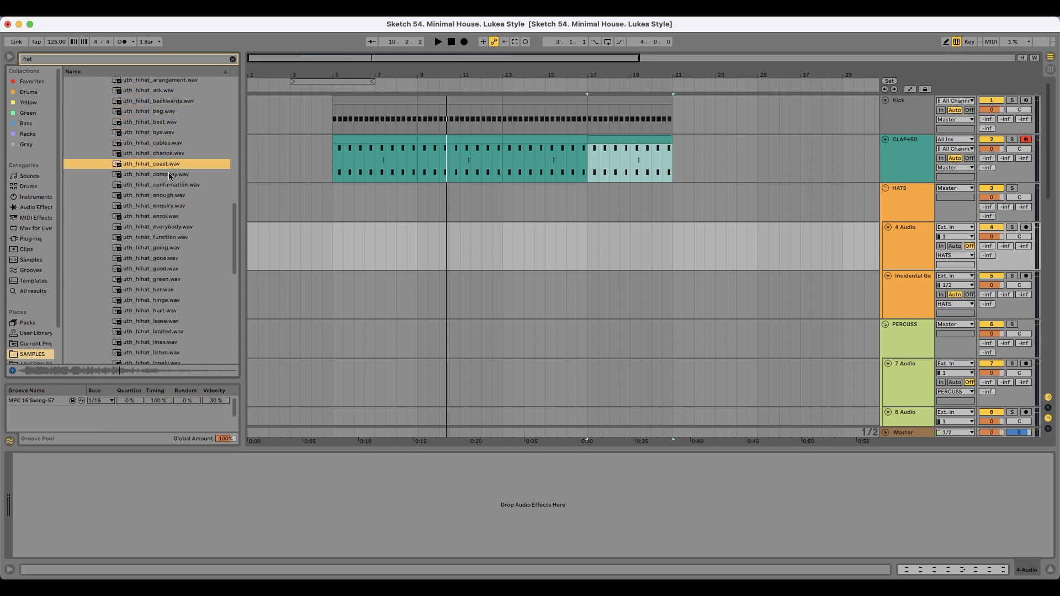
key(Down)
key(Down)
key(Up)
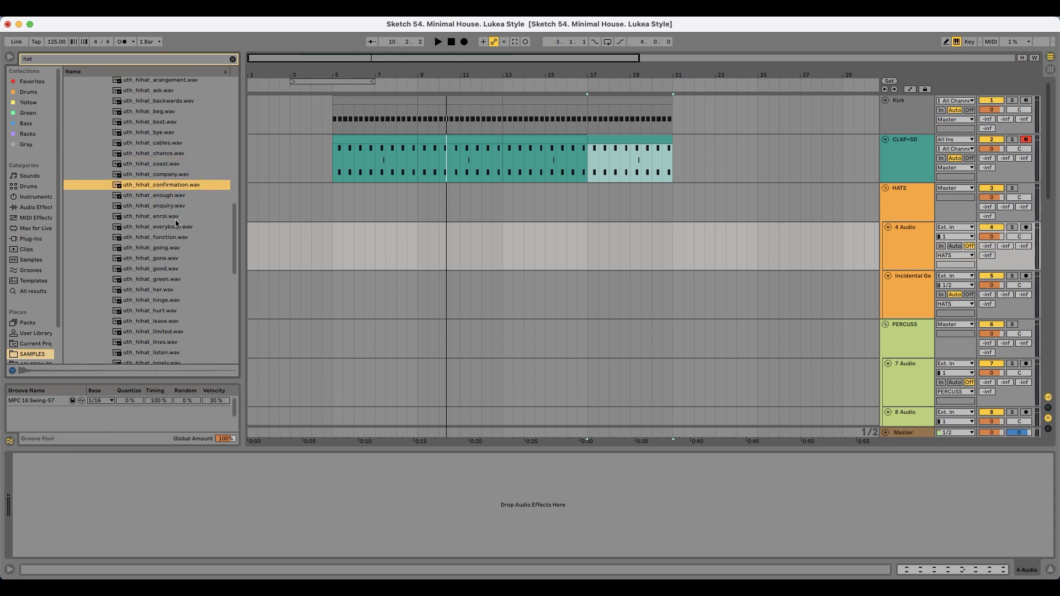
key(Down)
key(Down)
key(Up)
- Insert a MIDI track below 4 Audio in the HATS group and load uth_hihat_function.wav onto it
click(895, 257)
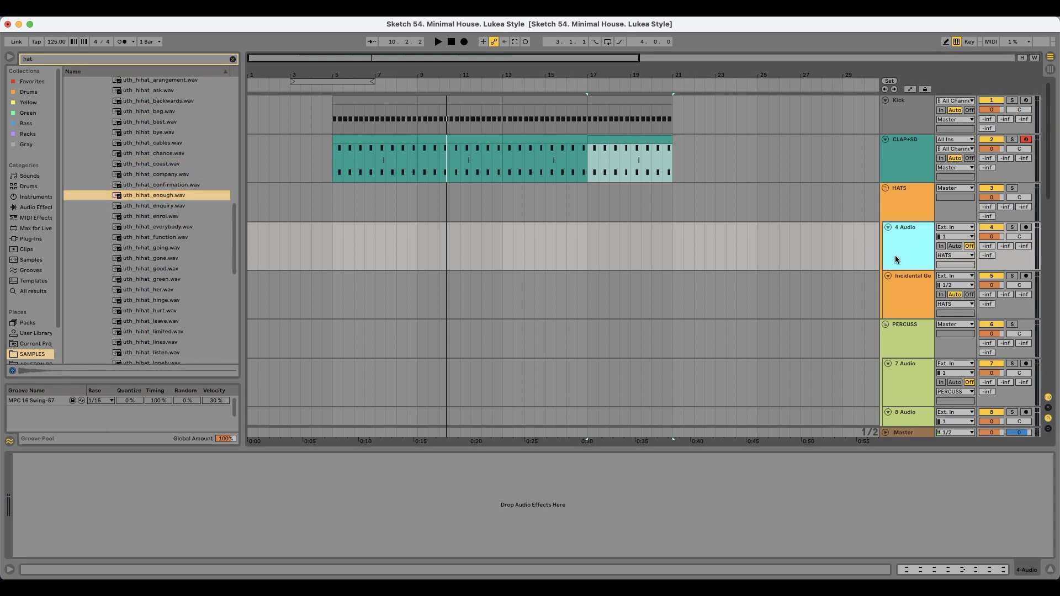
key(super+shift+t)
click(194, 197)
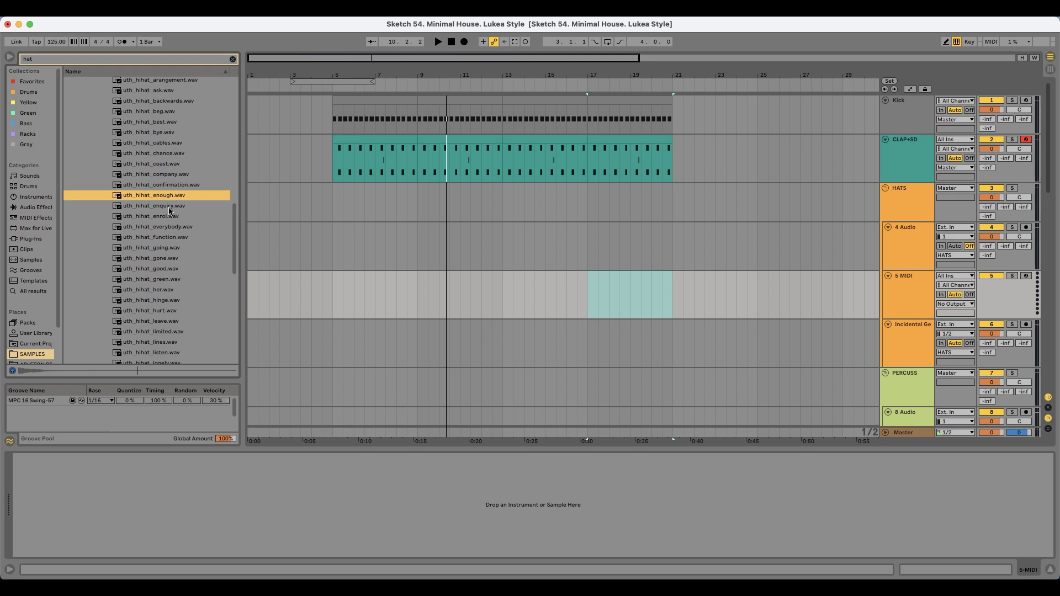
key(Down)
key(Down)
key(Down)
scroll(173, 232, down, 3)
key(Down)
key(Down)
key(Up)
drag(171, 184, 298, 502)
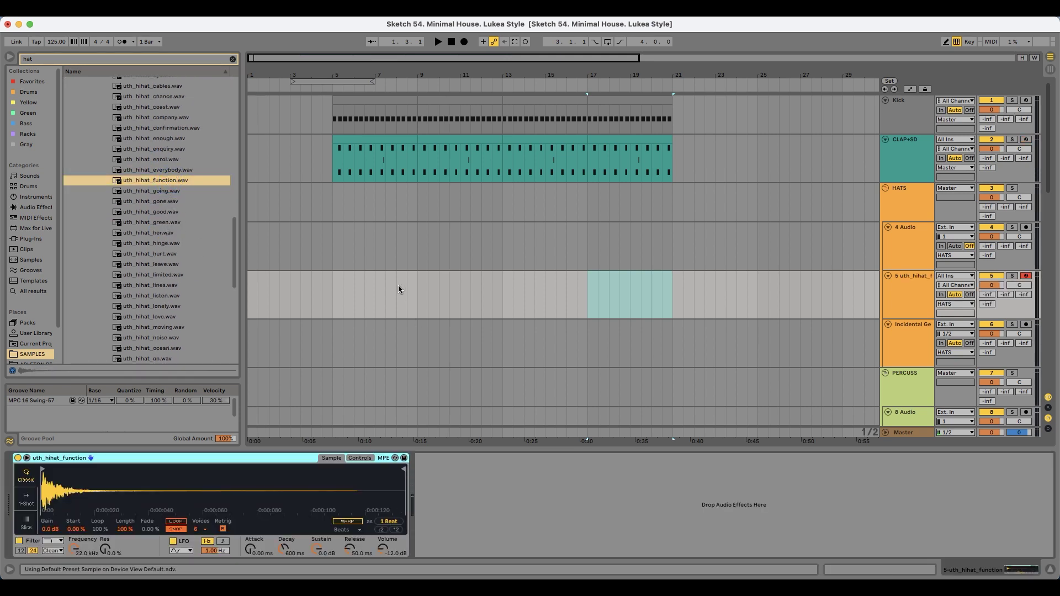
- Create a MIDI clip from bar 5 to 9 on the uth_hihat_function track and place C3 eighth notes on the off-beats of its first bar
drag(334, 279, 415, 283)
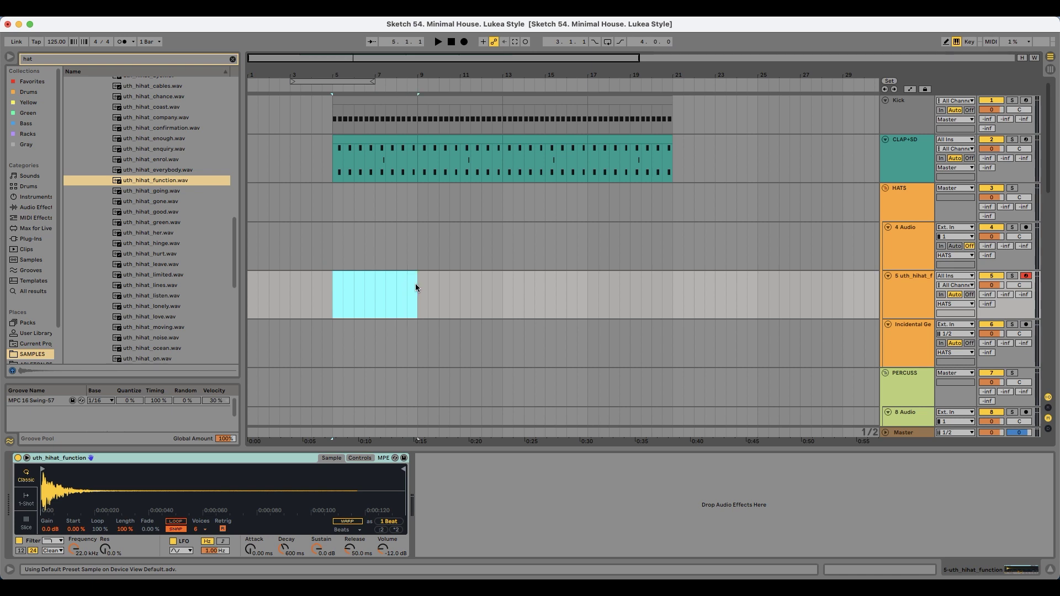
key(super+shift+m)
scroll(290, 485, down, 1)
double_click(283, 504)
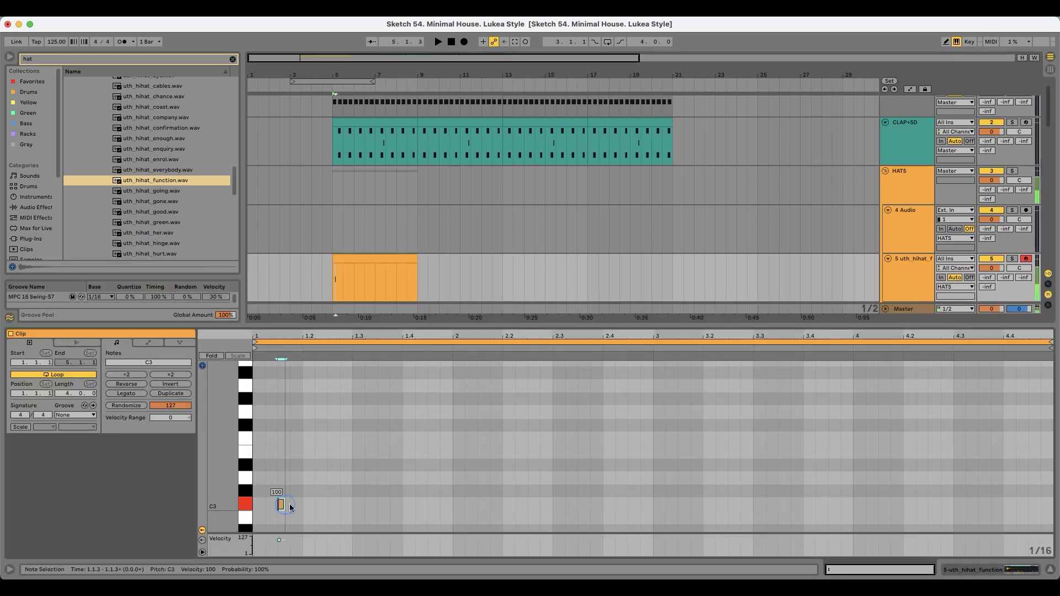
drag(291, 505, 303, 504)
key(super+d)
- Repeat the first bar's four off-beat hat notes through all four bars of the clip and play the pattern
drag(450, 492, 270, 513)
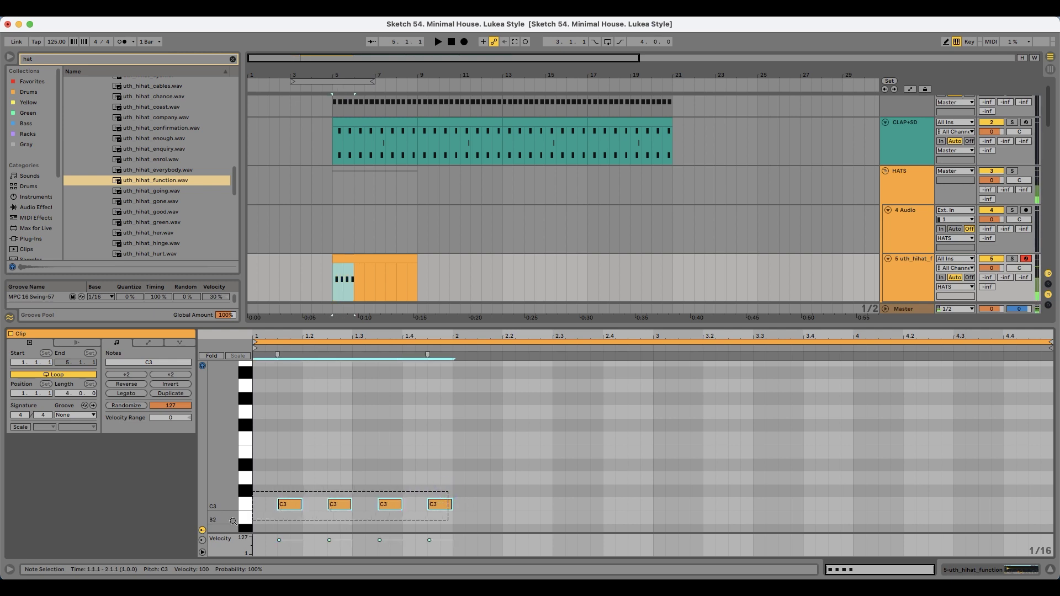
key(super+d)
key(super+d)
key(super+d)
key(space)
click(913, 262)
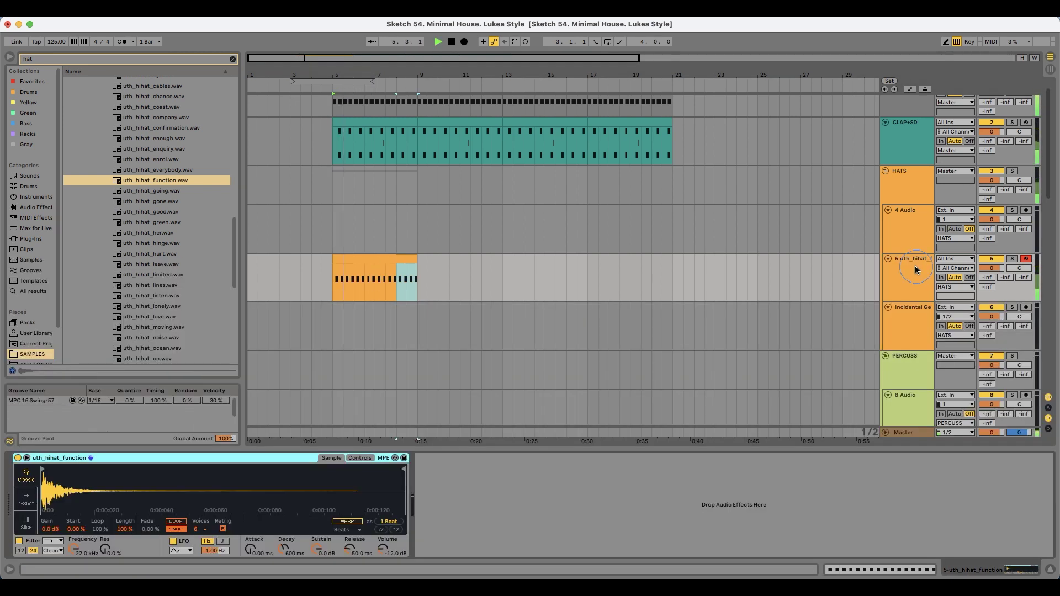
- Audition the uth_hihat samples from uth_hihat_going.wav through uth_hihat_lines.wav
click(163, 191)
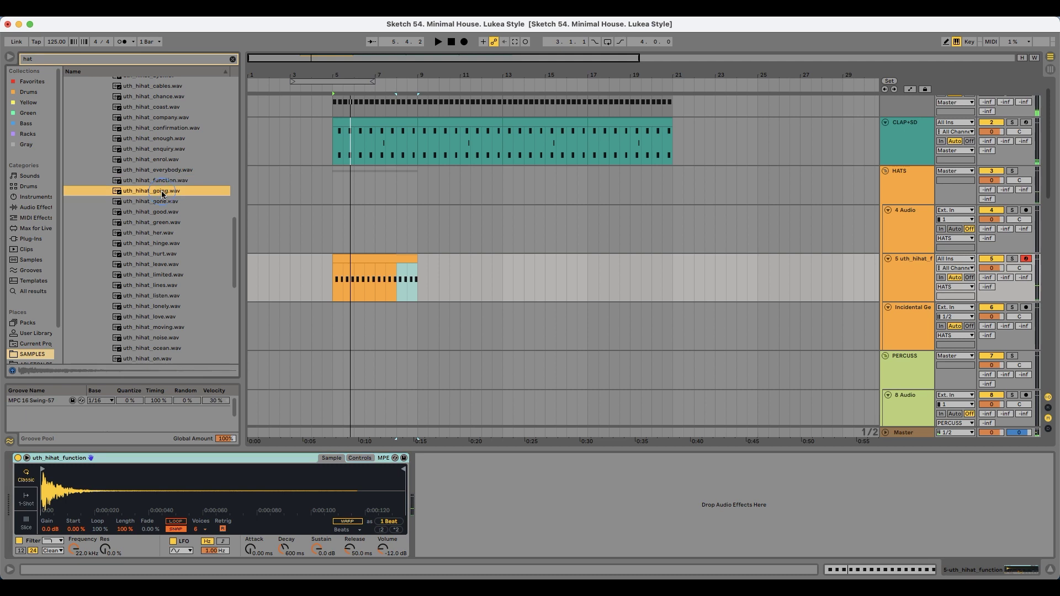
key(Down)
key(Down)
key(Down)
key(Down)
key(Down)
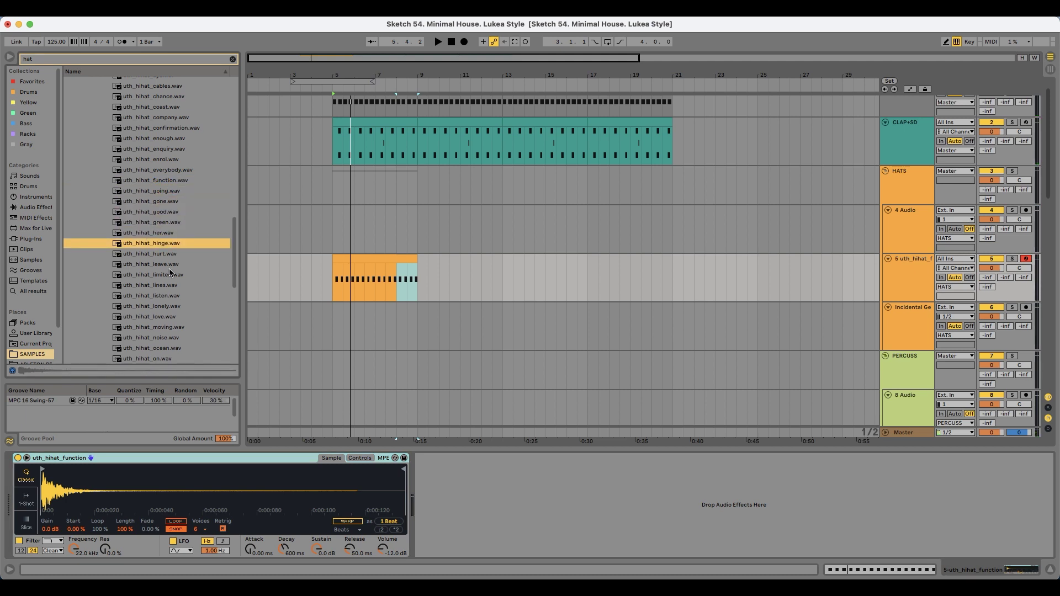
scroll(192, 248, down, 1)
key(Up)
key(Down)
key(Down)
key(Up)
key(Up)
key(Up)
click(173, 269)
click(169, 283)
key(Up)
scroll(170, 289, down, 1)
click(174, 285)
key(Up)
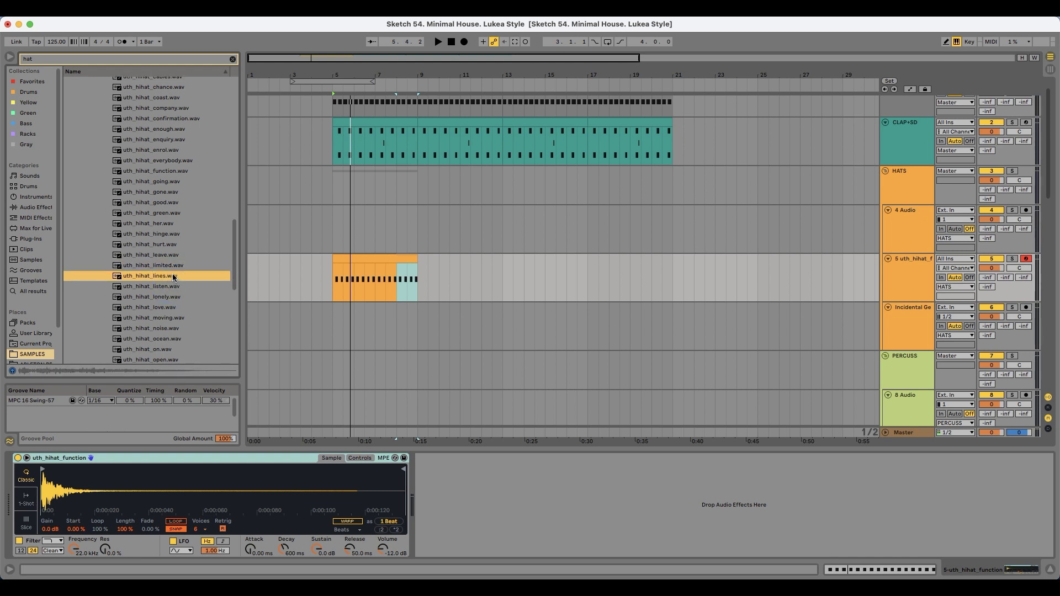
- Group the uth_hihat_function sampler into a Drum Rack and load uth_hihat_lines.wav onto the D3 pad
right_click(123, 458)
click(184, 520)
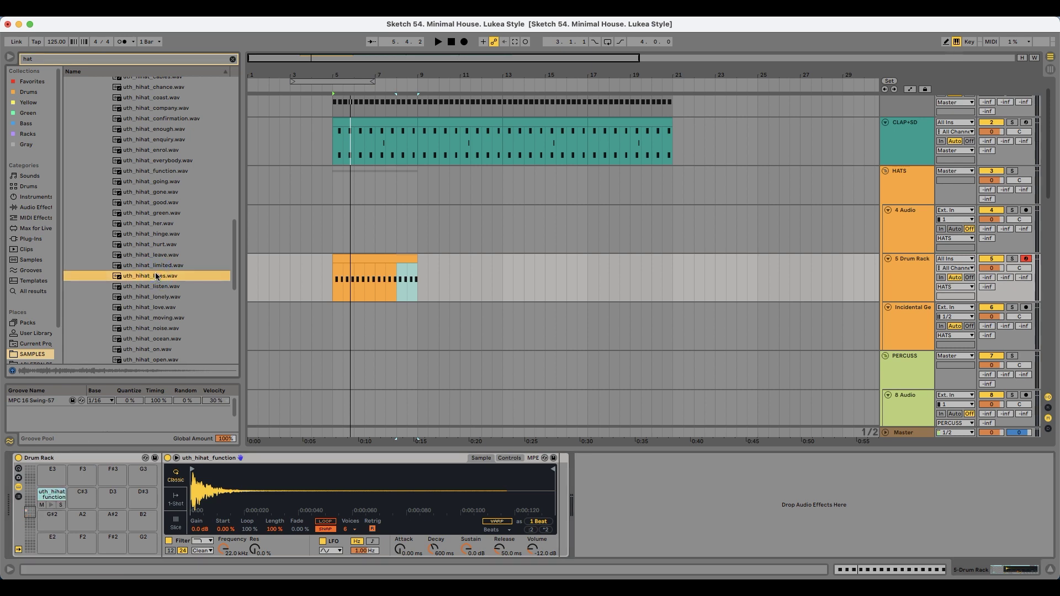
scroll(177, 276, down, 5)
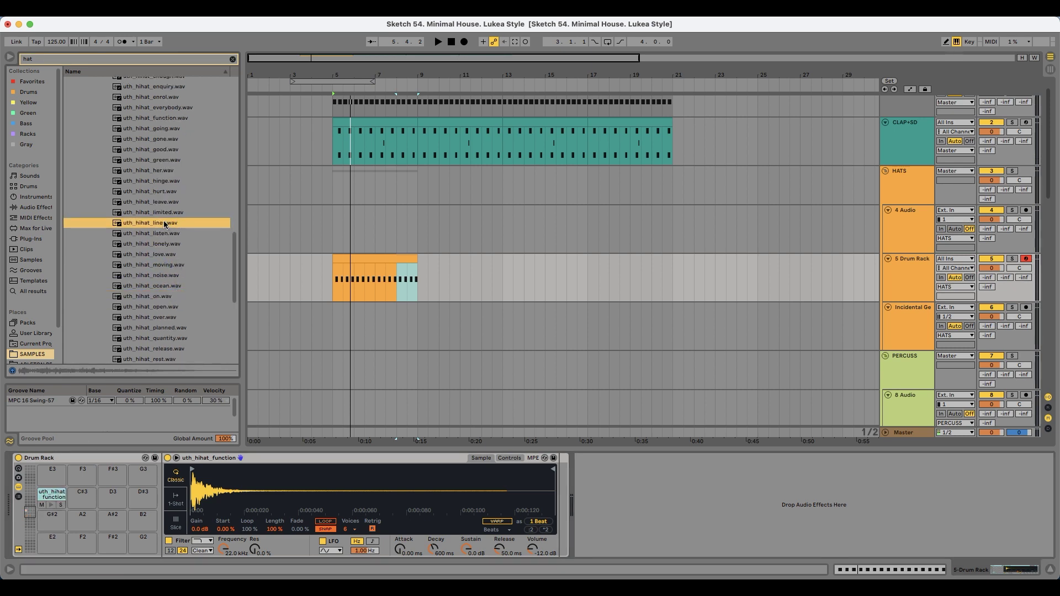
drag(165, 223, 113, 500)
- Add low-velocity uth_hihat_lines notes at 1.1.2 and 3.1.2 of the hat clip
double_click(350, 258)
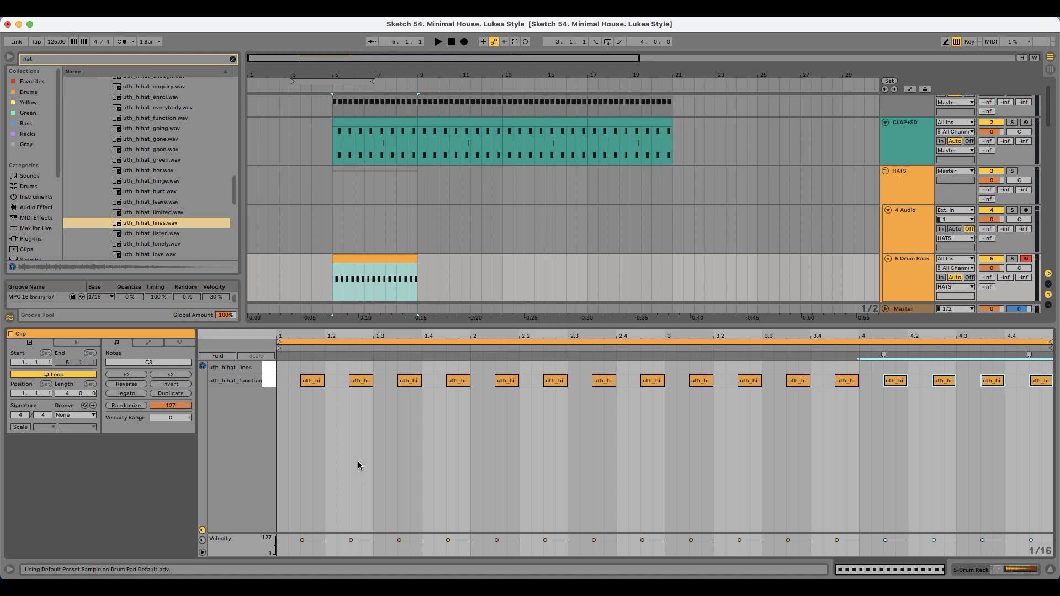
double_click(296, 368)
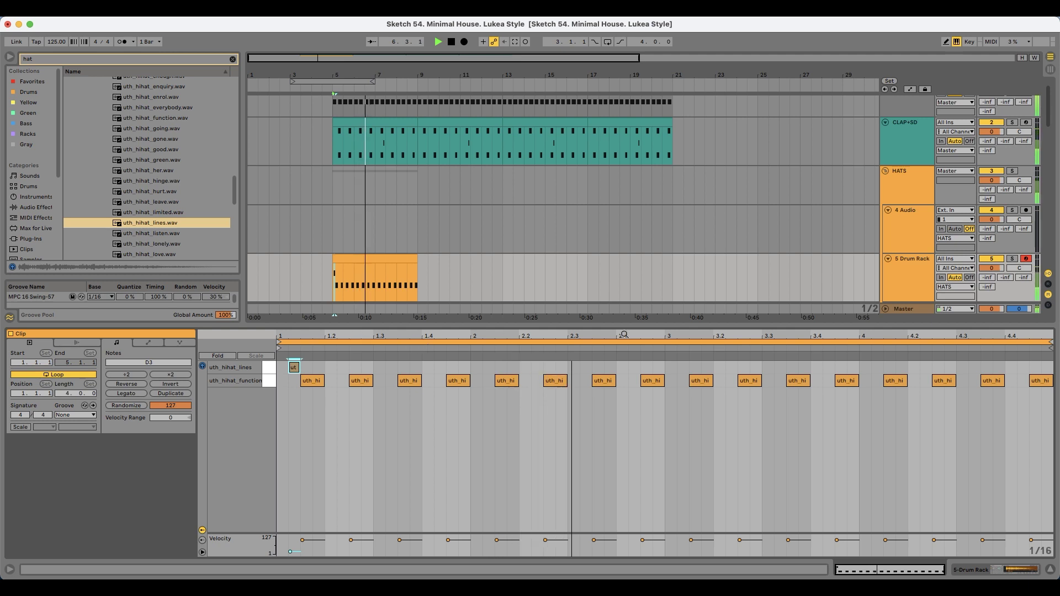
drag(296, 369, 627, 367)
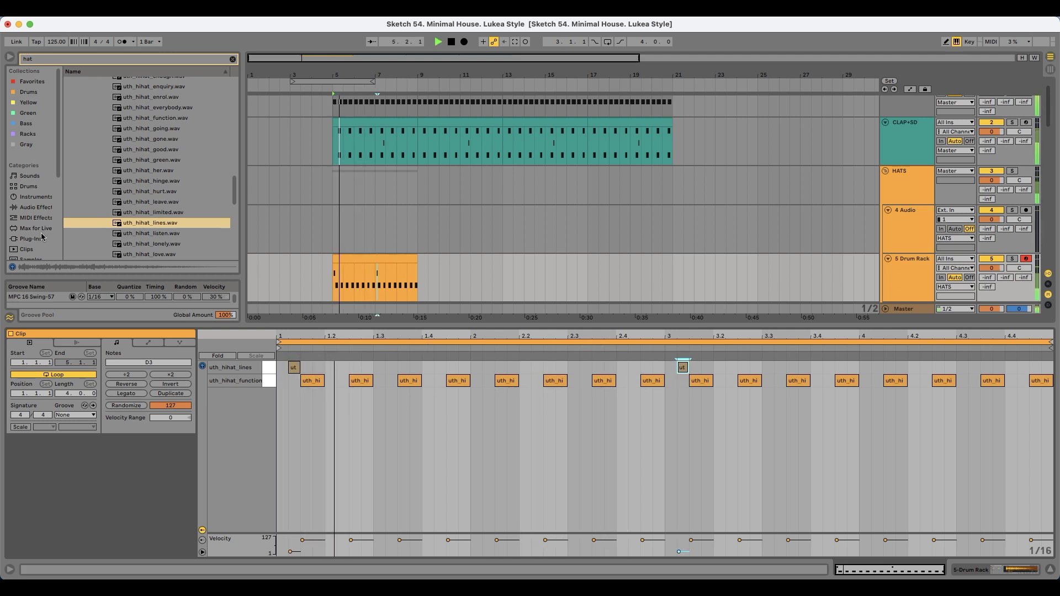
- Load the Swing 16ths 61 groove into the Groove Pool and delete MPC 16 Swing-57 from it
drag(282, 325, 274, 409)
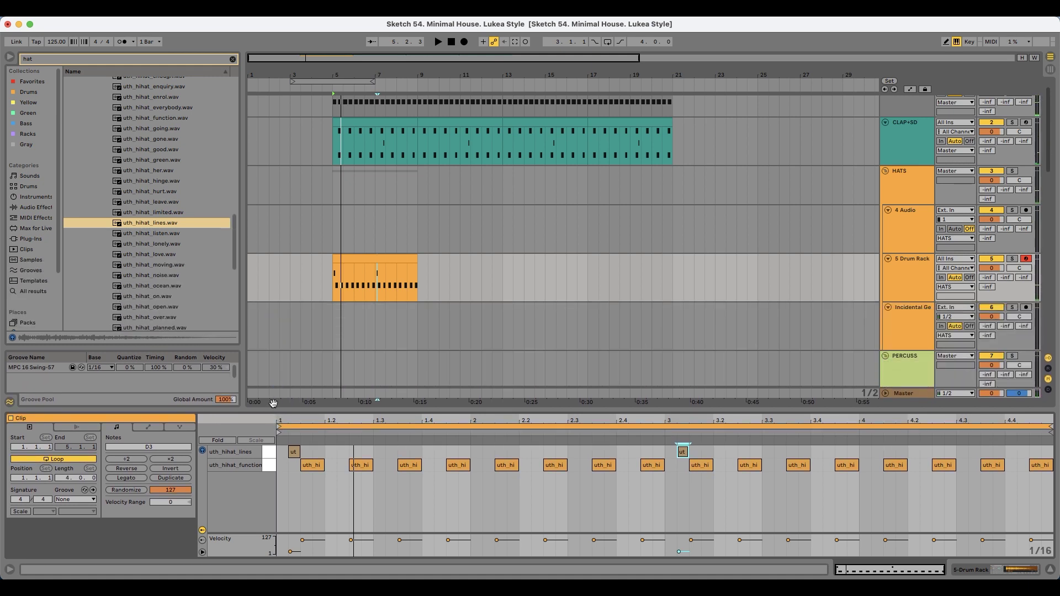
click(32, 271)
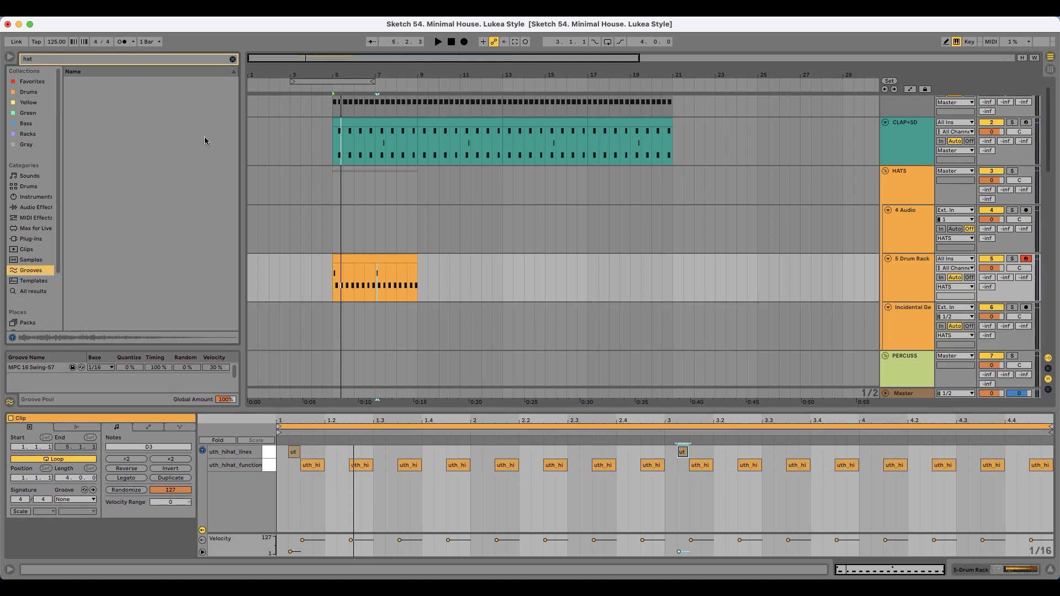
click(233, 58)
drag(234, 108, 248, 192)
click(137, 194)
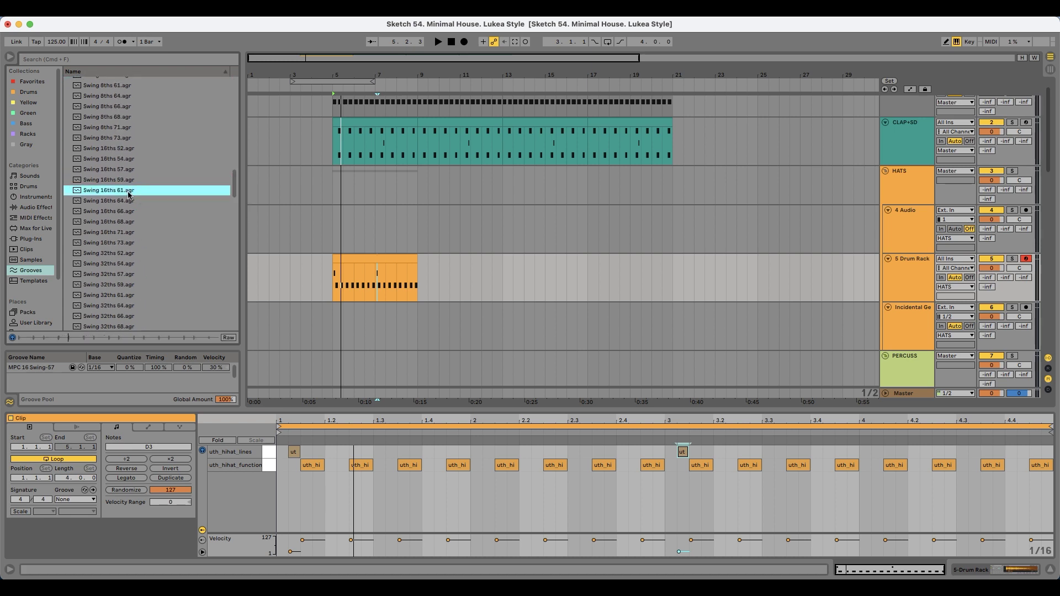
drag(108, 411, 95, 386)
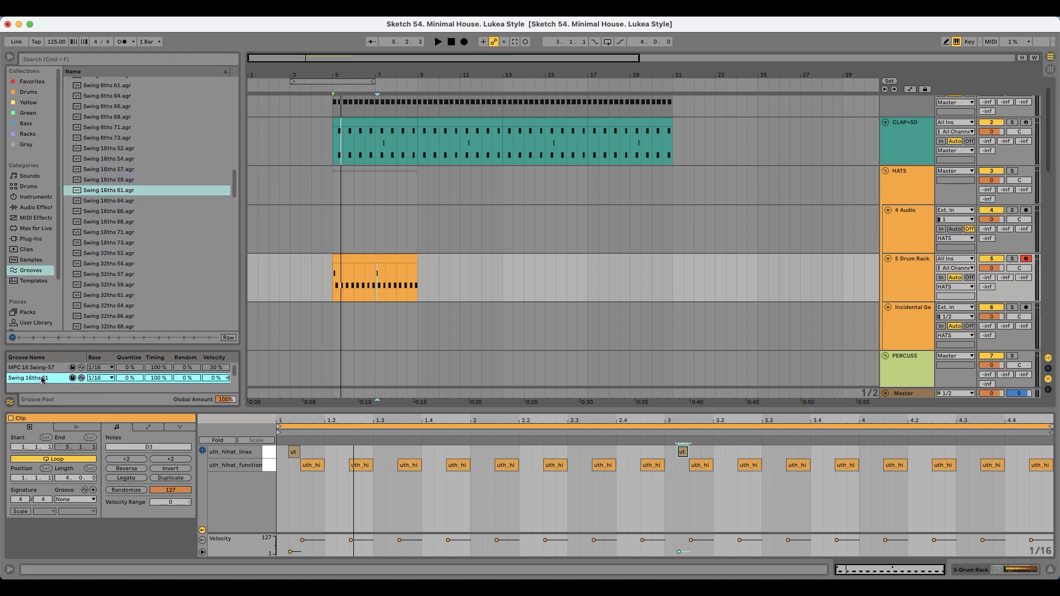
click(42, 370)
key(Delete)
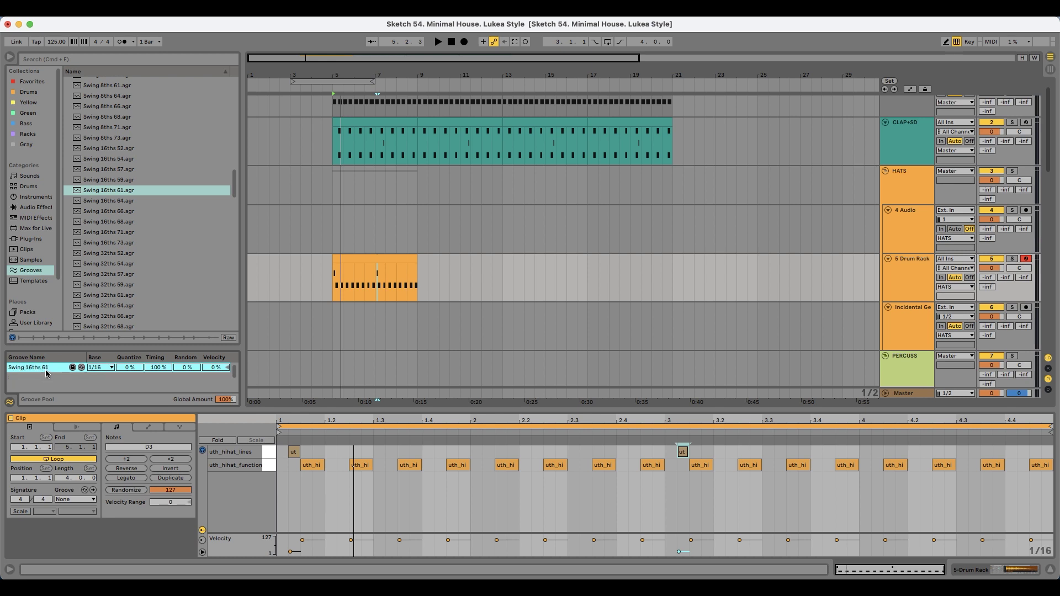
- Apply the Swing 16ths 61 groove to the hat clip and play it back
click(69, 499)
click(83, 518)
key(space)
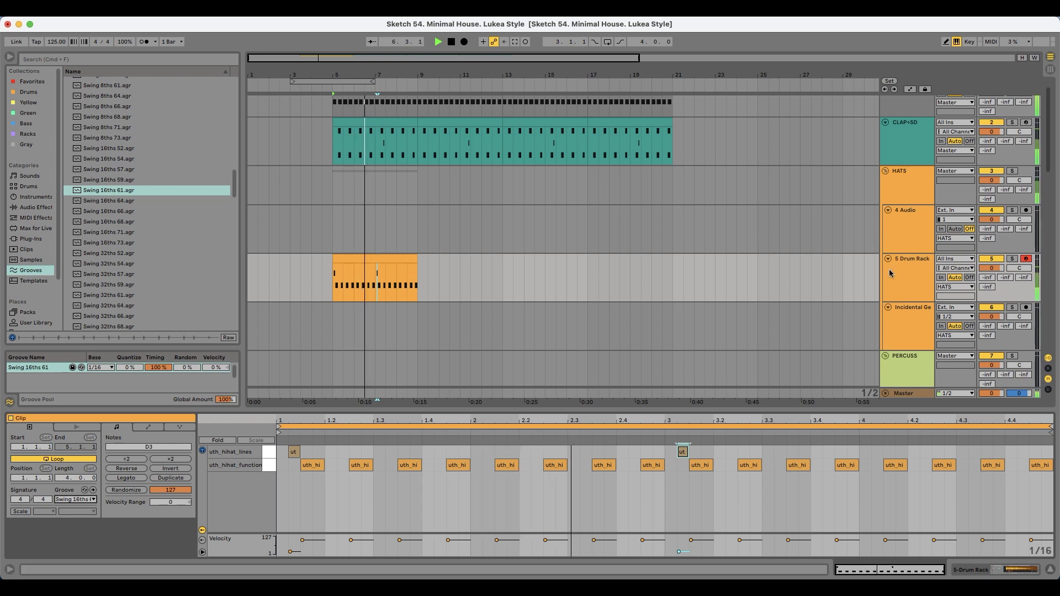
- Duplicate the hat clip at bars 5 to 9 three times, carrying the pattern to bar 21
click(909, 265)
click(390, 258)
key(super+d)
key(super+d)
key(super+d)
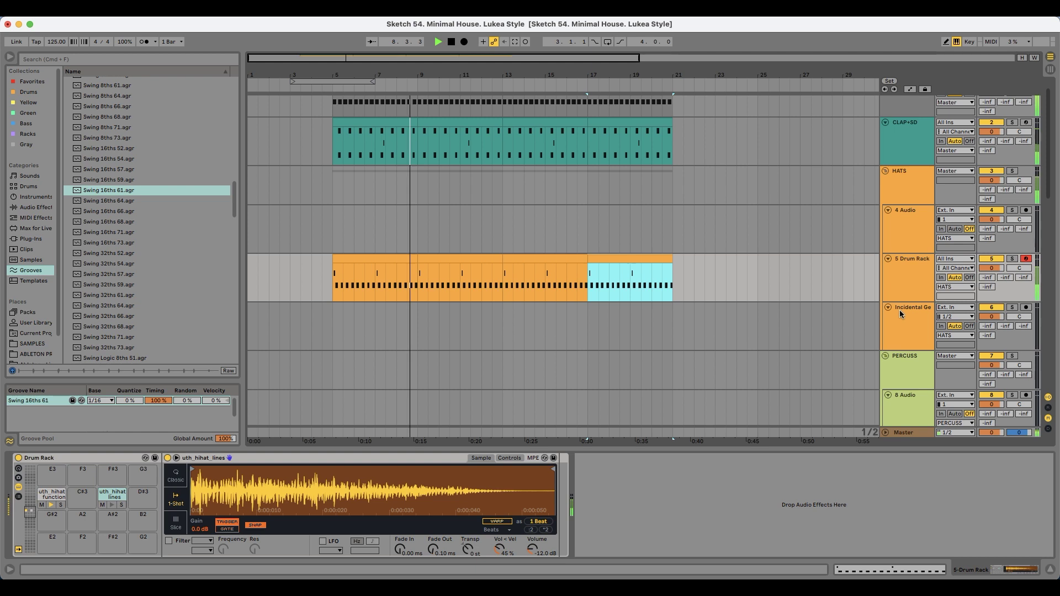
double_click(906, 265)
key(space)
- Add a run of sixteenth uth_hihat_function notes at 1.2.2, 1.2.3 and 1.2.4 in the first hat clip
double_click(361, 259)
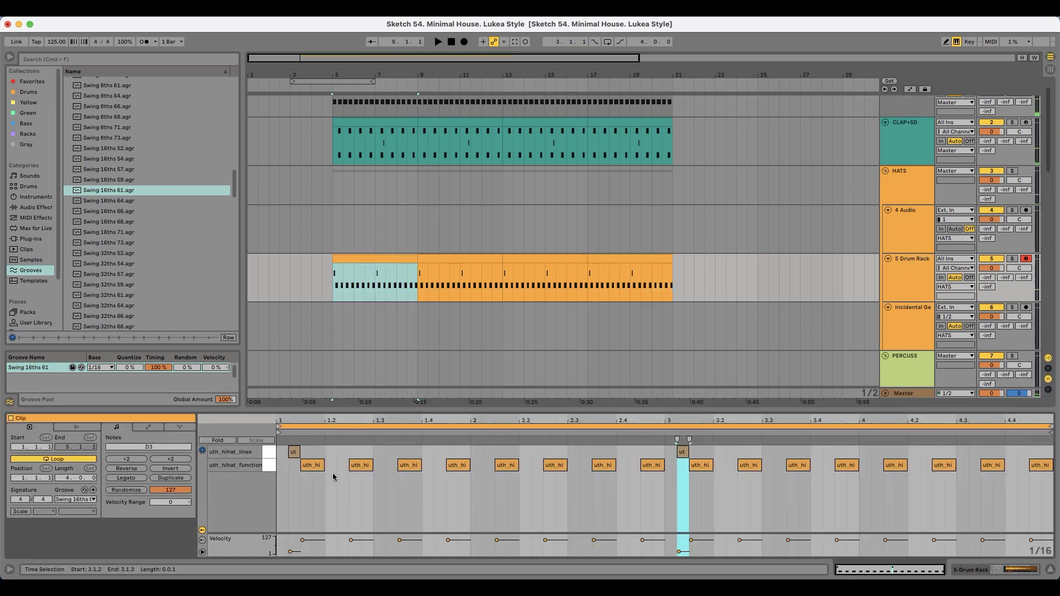
double_click(342, 465)
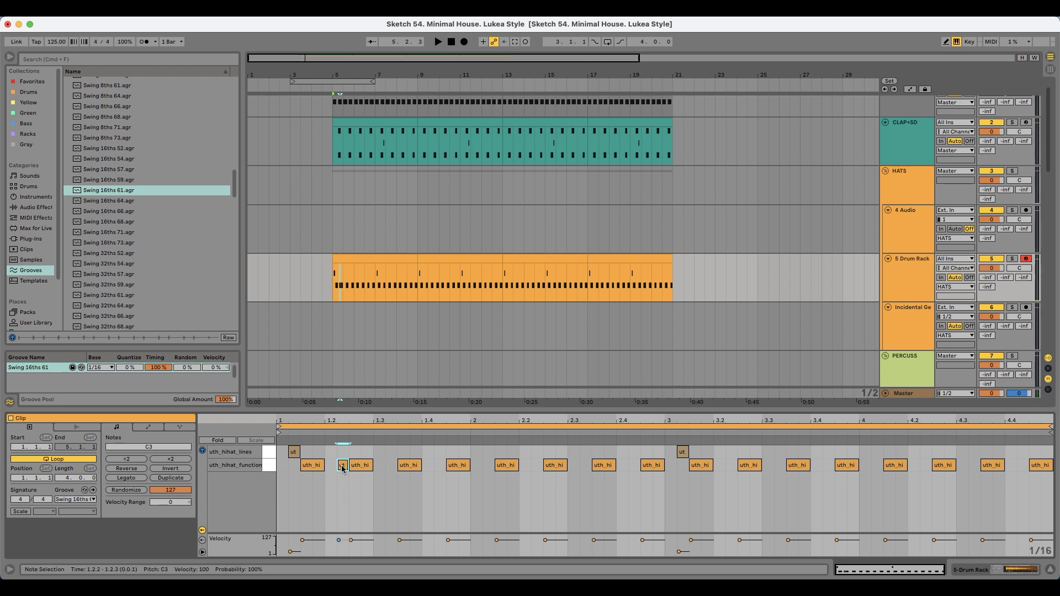
drag(356, 424, 472, 433)
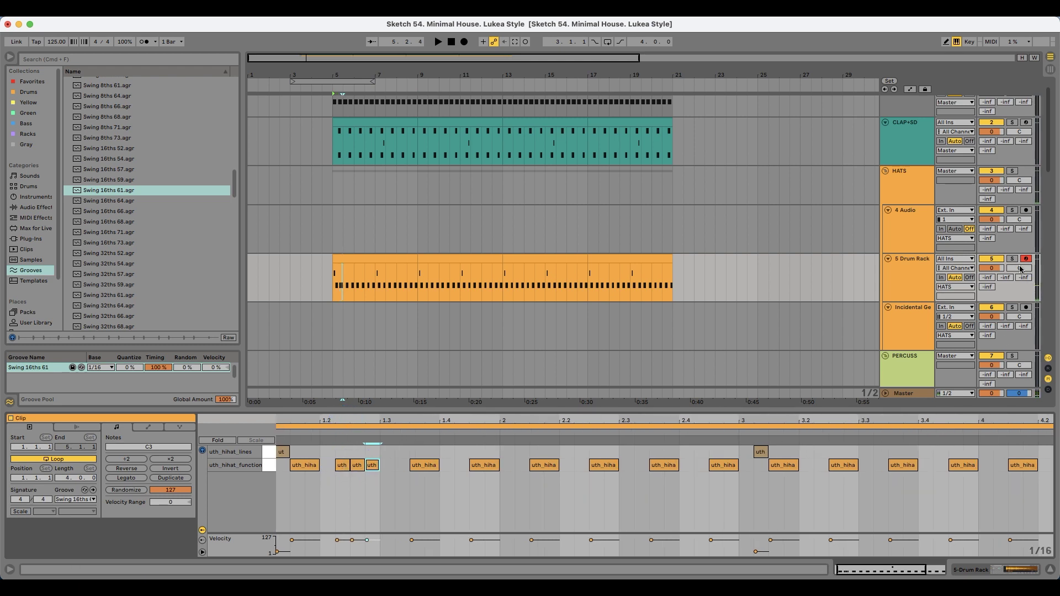
- Solo the hat track and lower the velocities of the 1.2.2 and 1.2.3 notes to 34 and 69
key(space)
click(337, 541)
key(space)
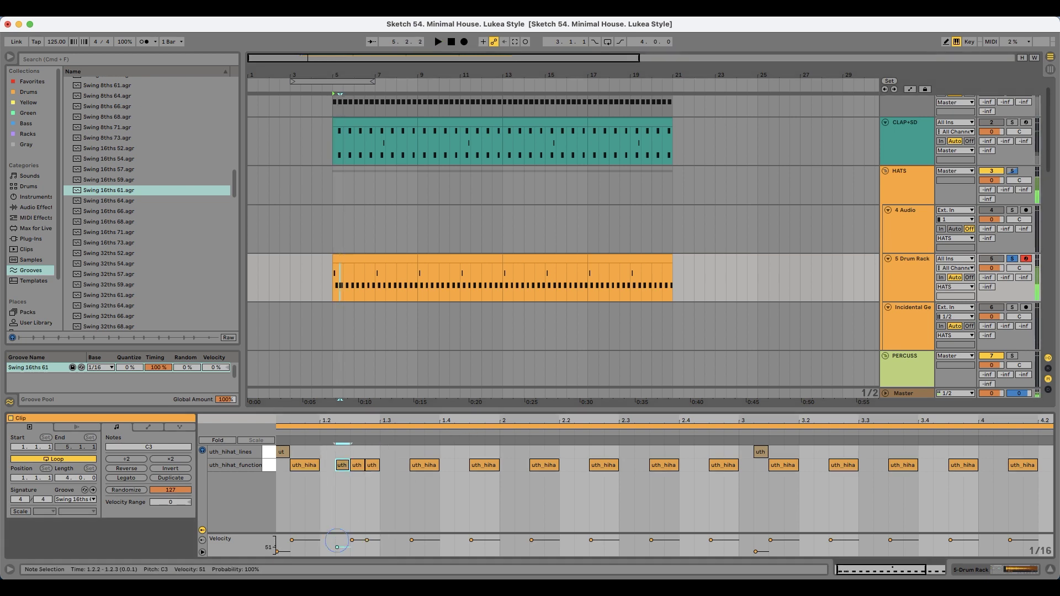
drag(354, 548, 355, 552)
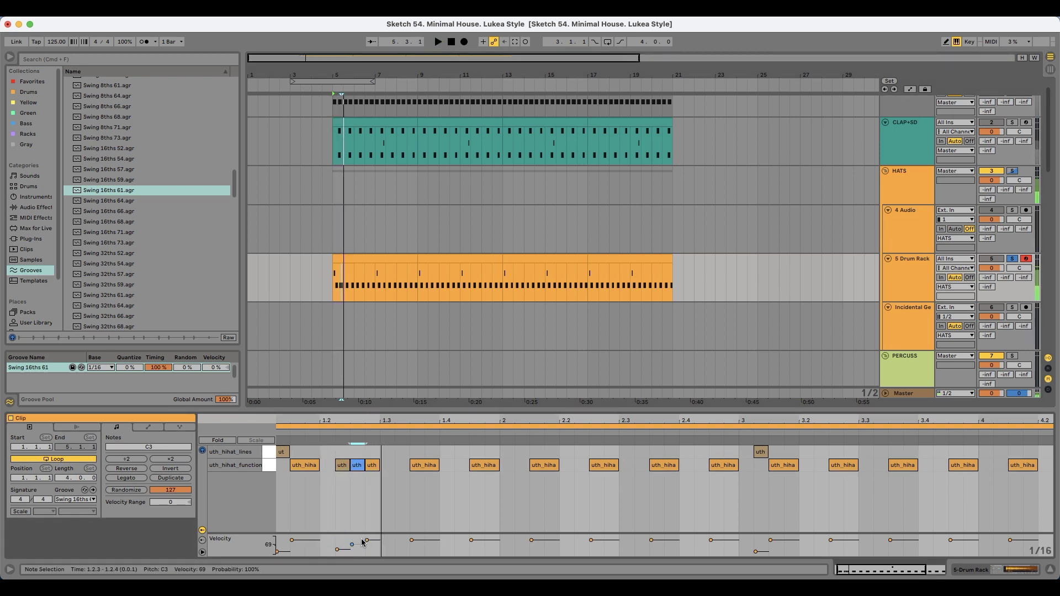
- Copy the three-note sixteenth run to 3.2.2, unsolo the hat track and play the full groove
drag(382, 476, 816, 473)
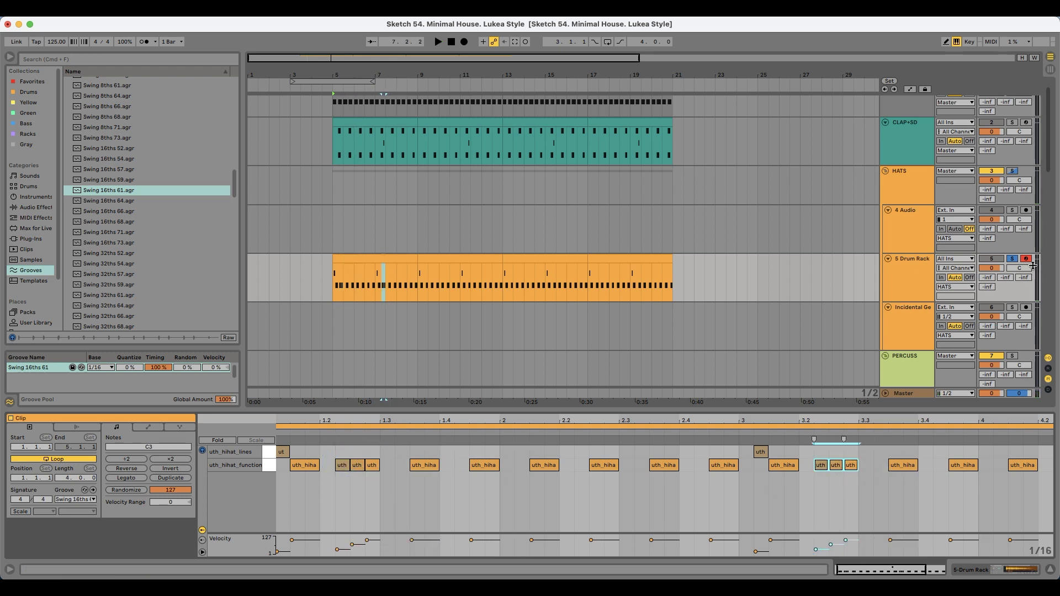
click(1012, 259)
key(space)
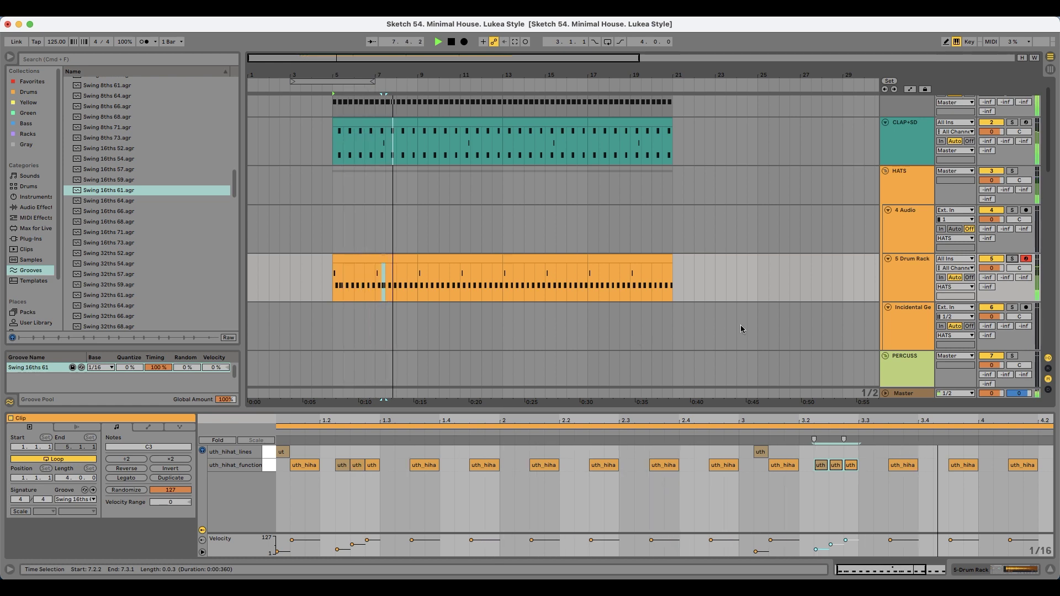
- Rename the Drum Rack track in the HATS group as gr 1
click(920, 260)
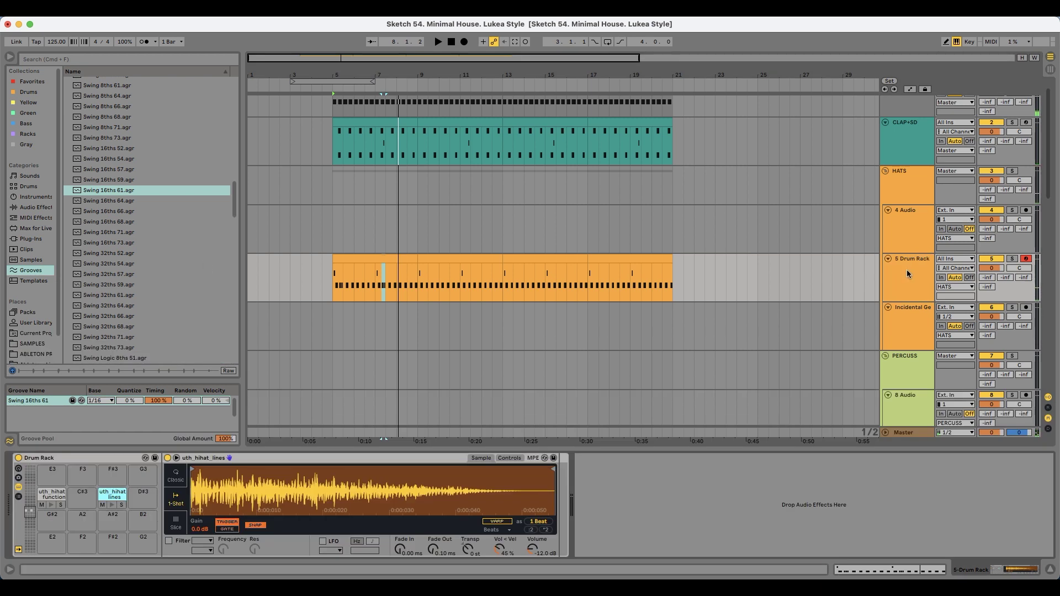
click(907, 273)
text(gr 1)
key(Return)
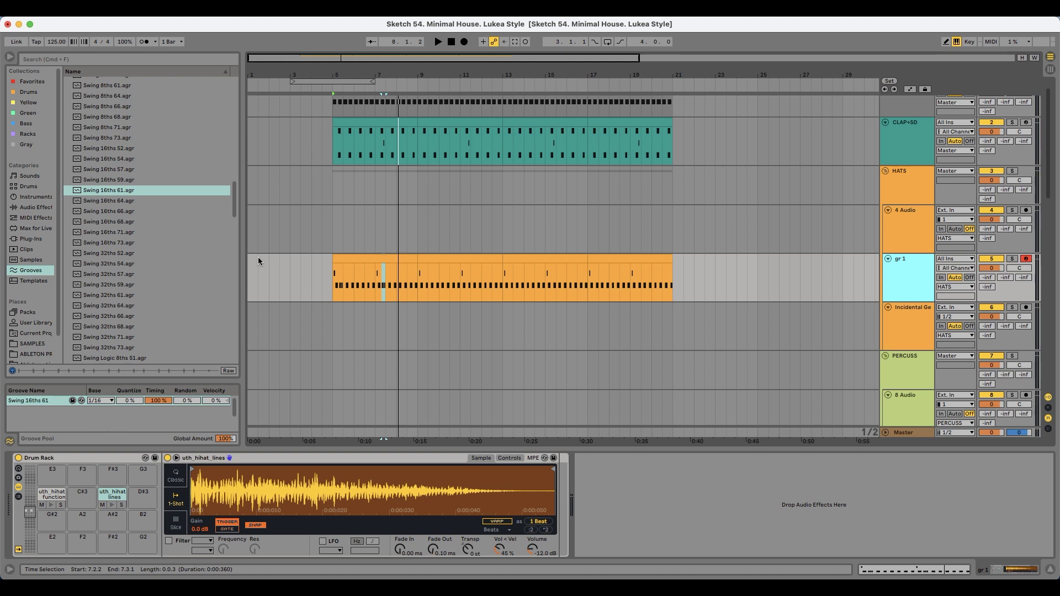
- Search the SAMPLES folder for "hat" and load uth_hihat_lonely.wav onto the Drum Rack's E3 pad
click(42, 347)
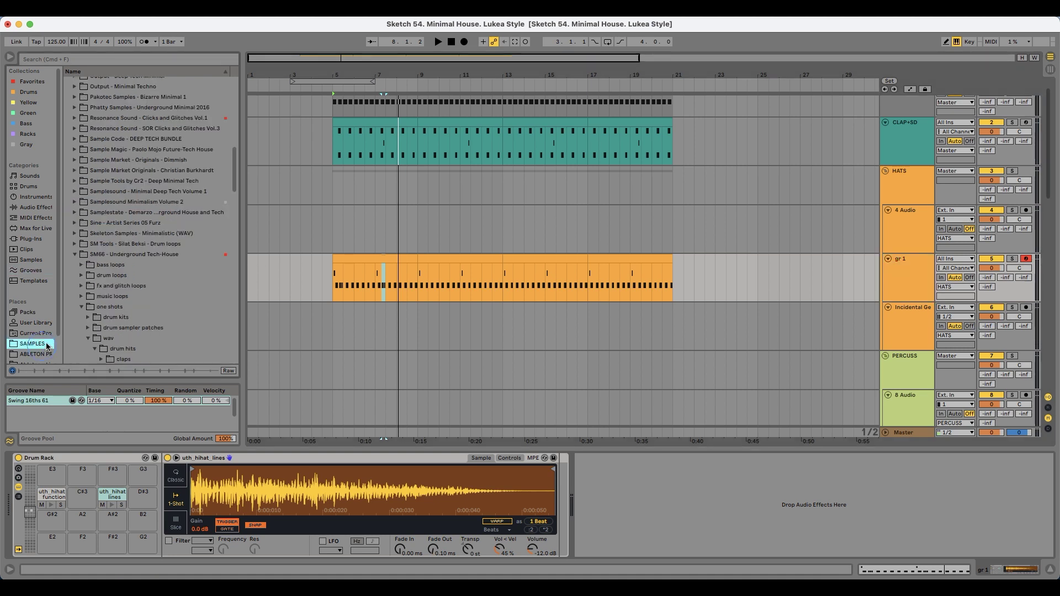
scroll(134, 277, down, 5)
click(117, 57)
text(hat)
click(143, 245)
scroll(145, 259, down, 3)
key(Down)
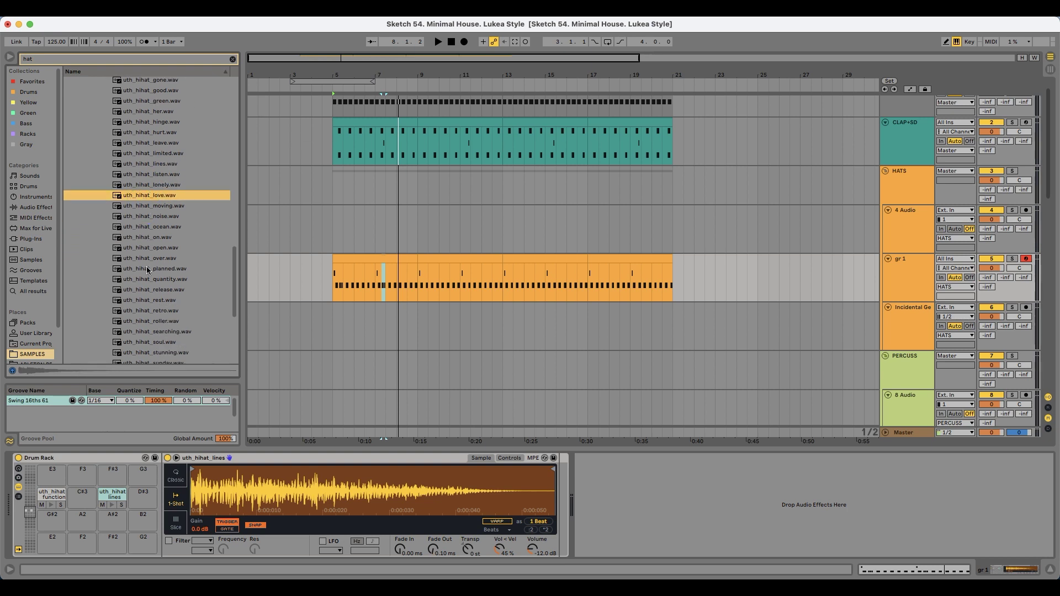
key(Up)
key(Return)
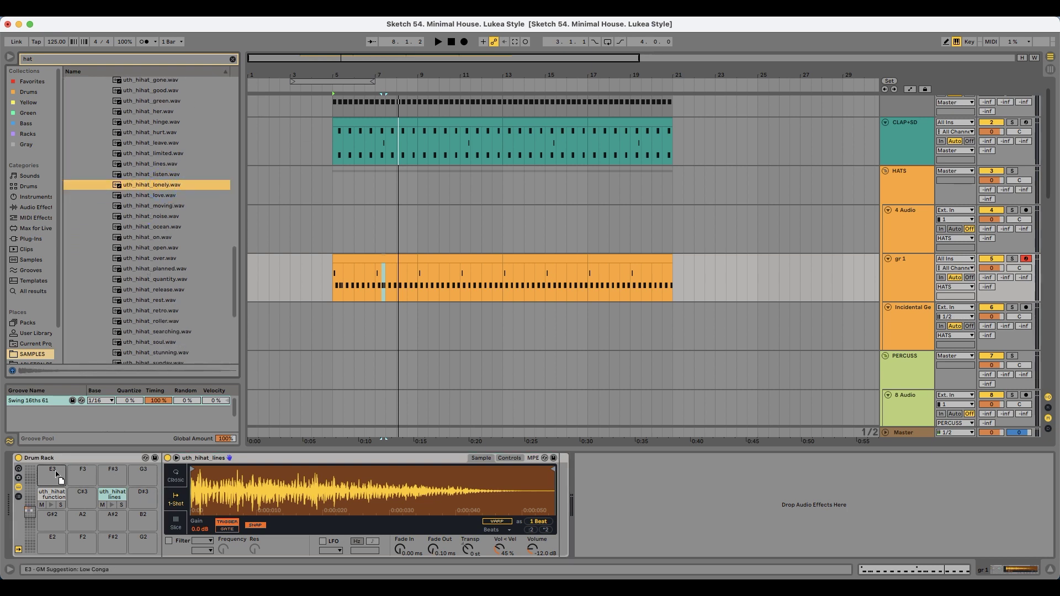
- Add an eighth-long uth_hihat_lonely note at 2.1.3 in the first gr 1 clip and play it
double_click(350, 259)
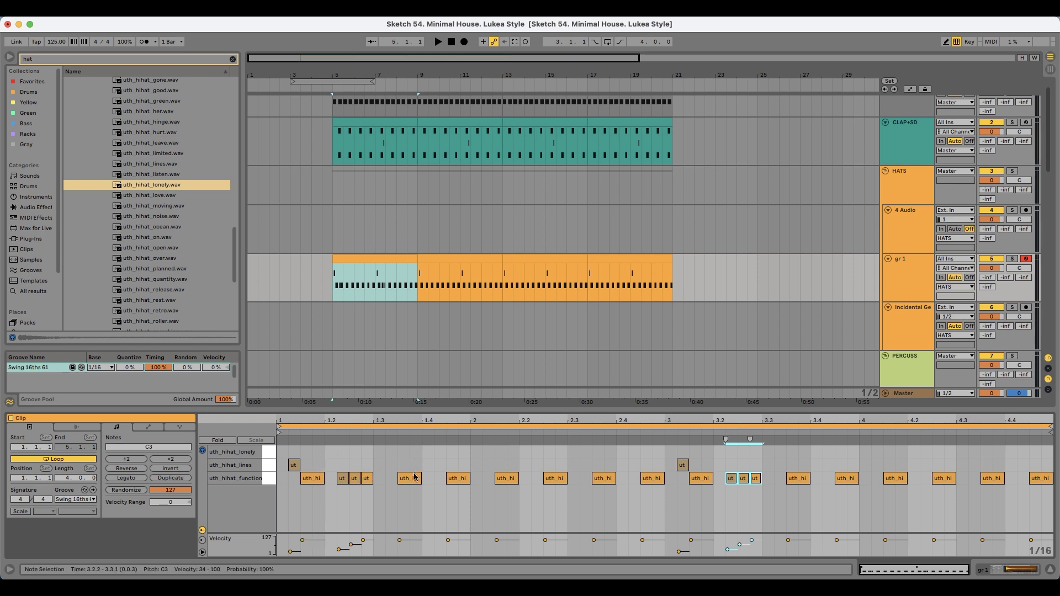
double_click(500, 452)
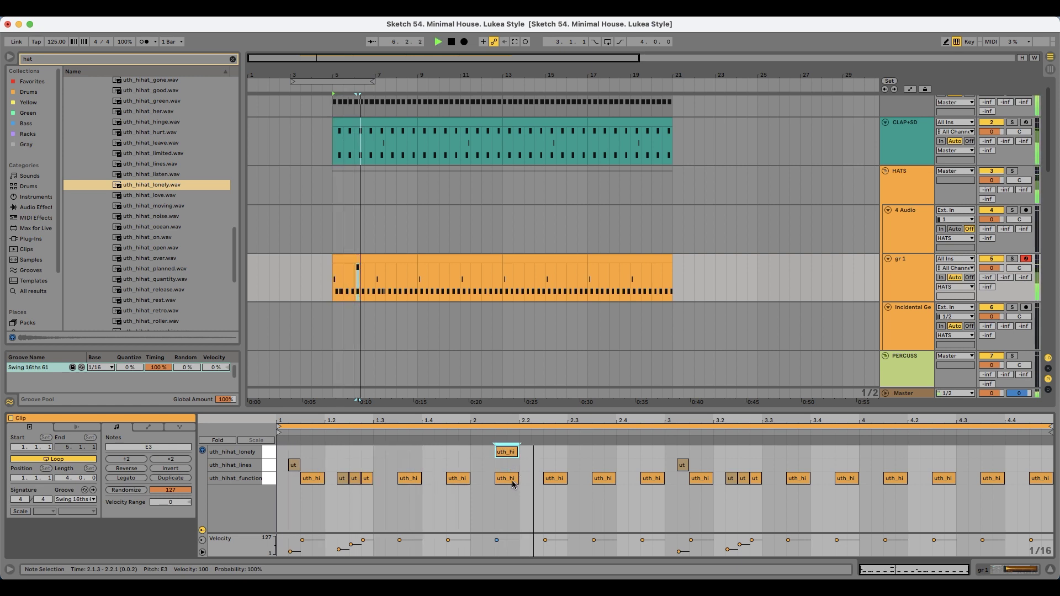
- Audition the uth_hihat samples from uth_hihat_noise.wav through uth_hihat_wrong.wav for another hat sound
click(180, 216)
key(Down)
key(Down)
key(Down)
key(Down)
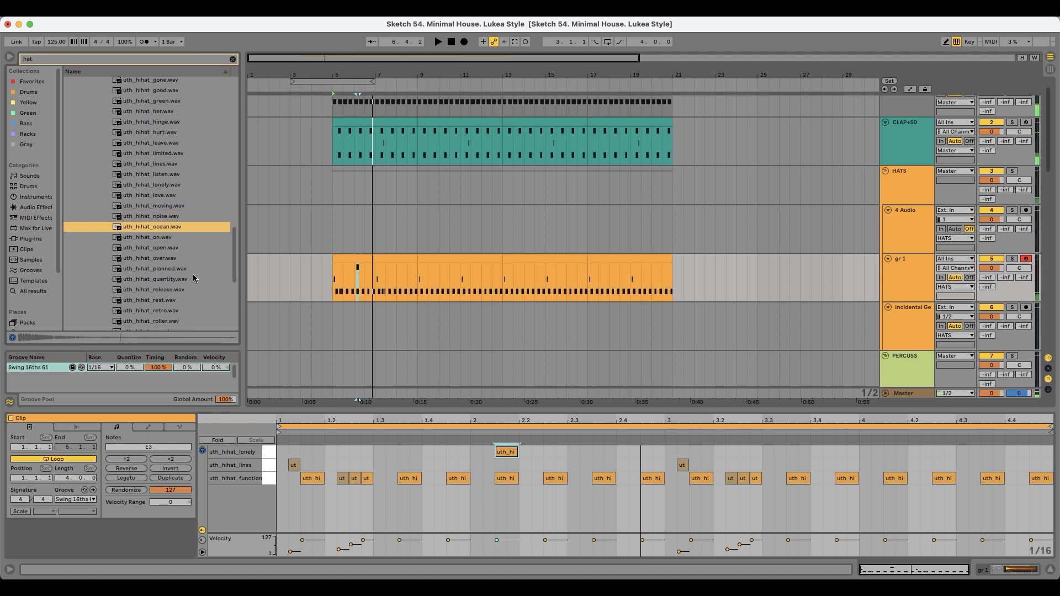
scroll(172, 265, down, 2)
key(Up)
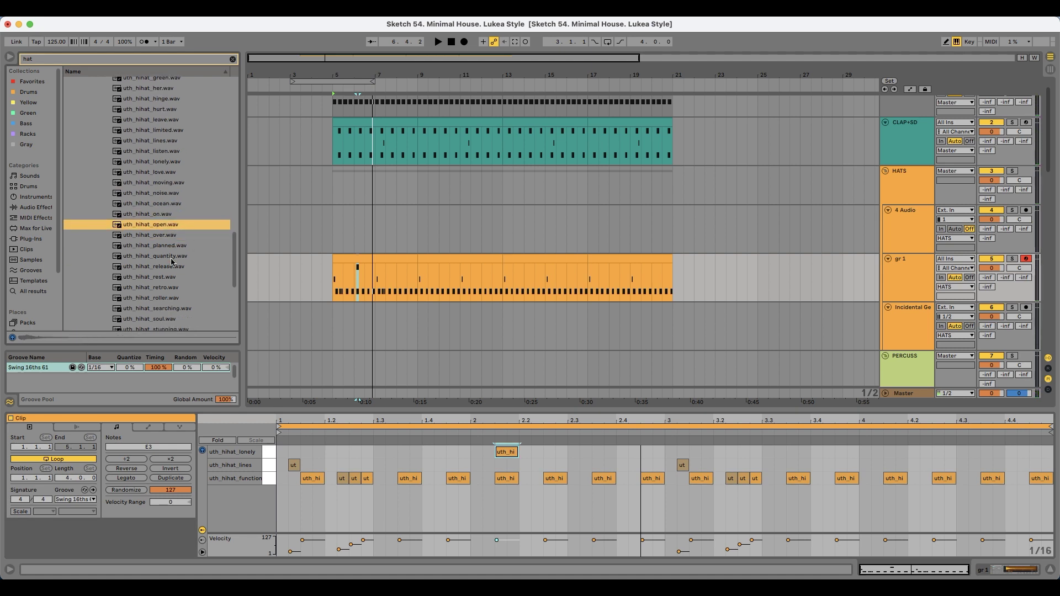
scroll(170, 260, down, 2)
key(Down)
key(Down)
key(Down)
key(Down)
key(Down)
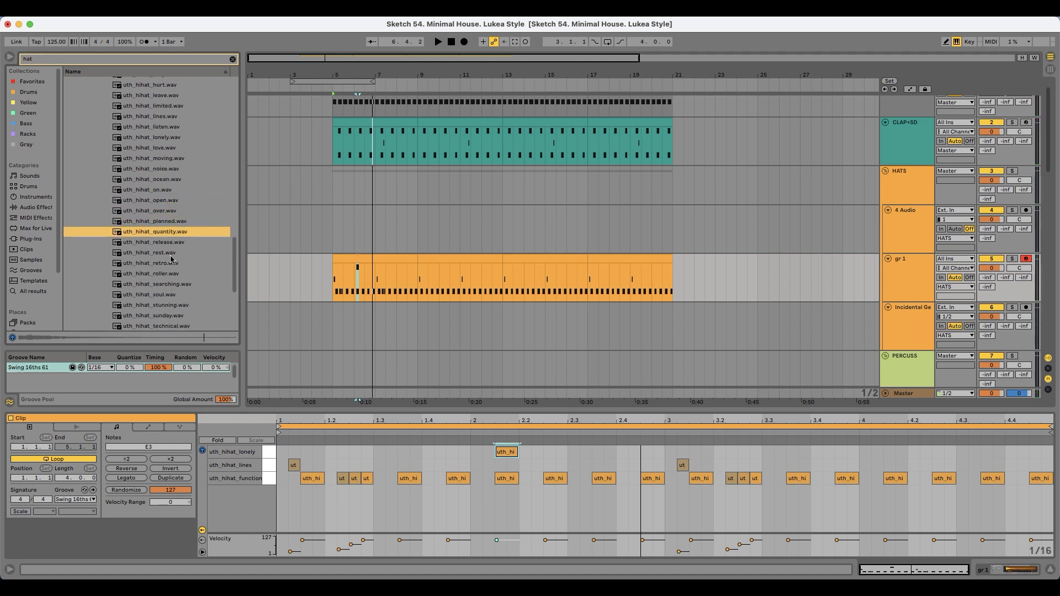
scroll(170, 256, down, 9)
click(168, 244)
click(164, 221)
click(170, 283)
click(189, 304)
click(196, 315)
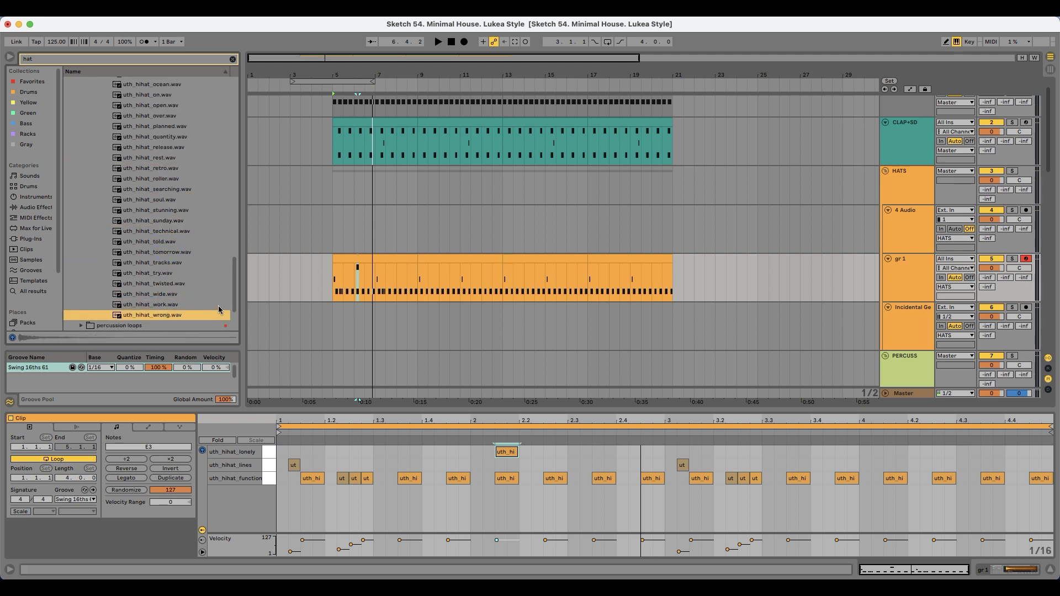
- Open the glitchkit folder inside zwook full drum shots - 2015 within the DRUMS sample folder
drag(234, 297, 241, 102)
click(122, 147)
key(Right)
key(Down)
key(Down)
click(137, 231)
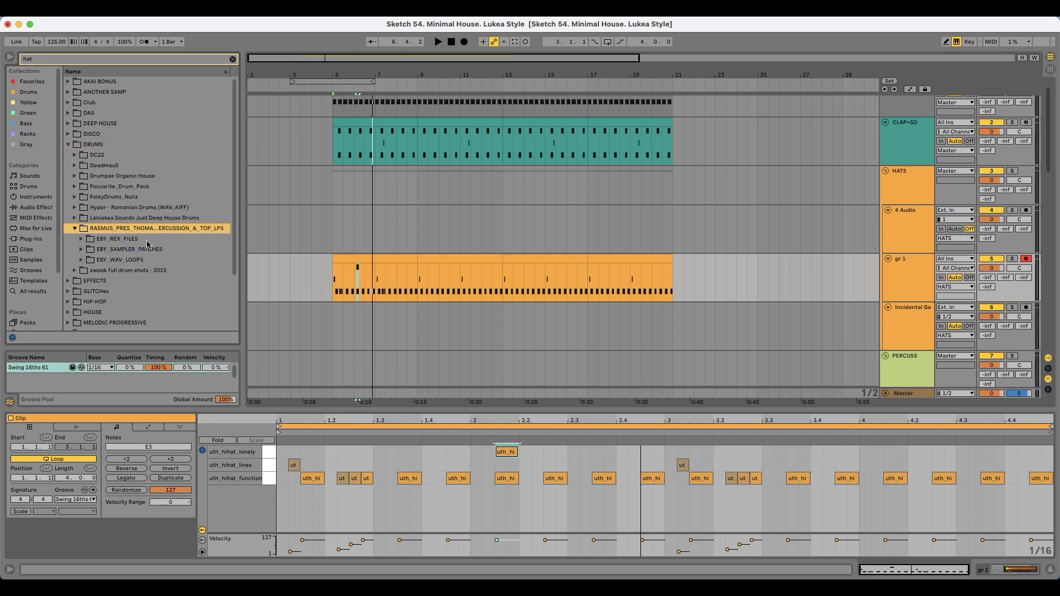
key(Left)
key(Down)
key(Right)
key(Down)
key(Right)
- Audition the glitch hat samples in the glitchkit folder up to around glitch hat-015.wav
key(Down)
key(Down)
key(Down)
click(156, 285)
scroll(150, 283, down, 2)
key(Up)
key(Up)
key(Up)
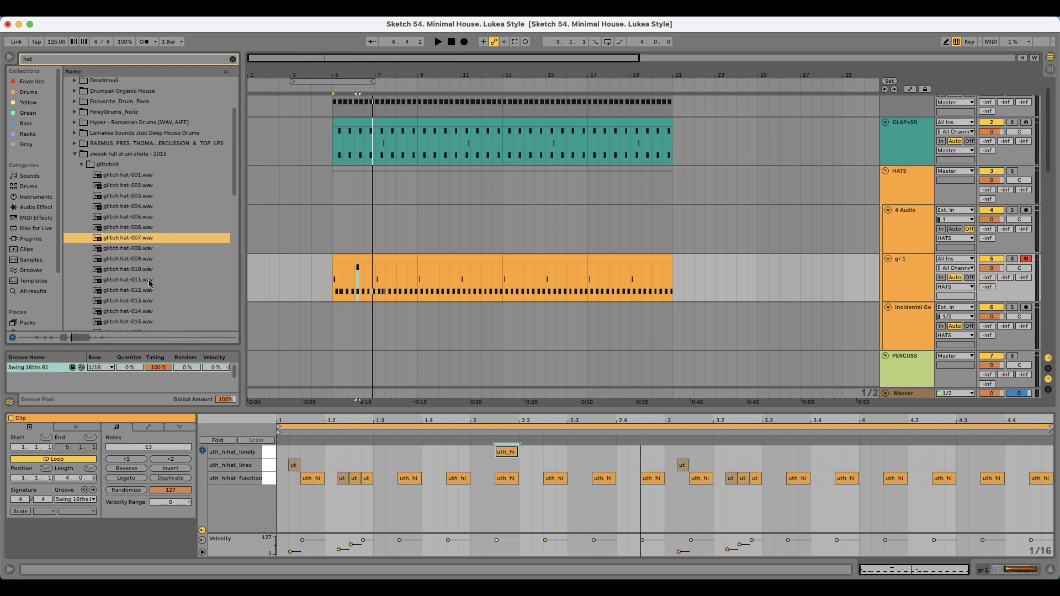
key(Down)
scroll(150, 279, down, 3)
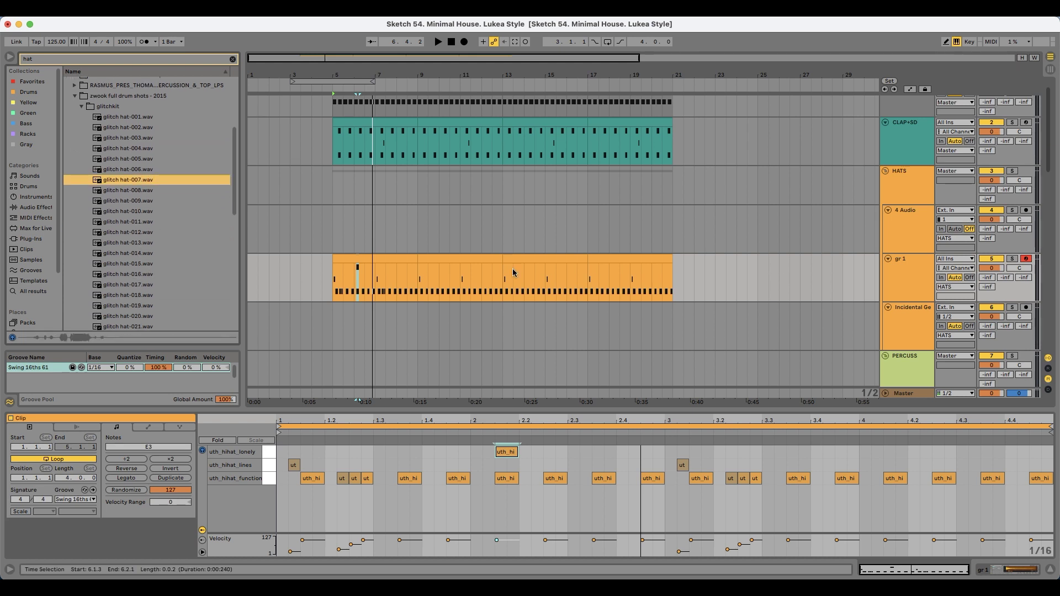
click(163, 241)
key(Up)
key(Down)
scroll(160, 270, down, 2)
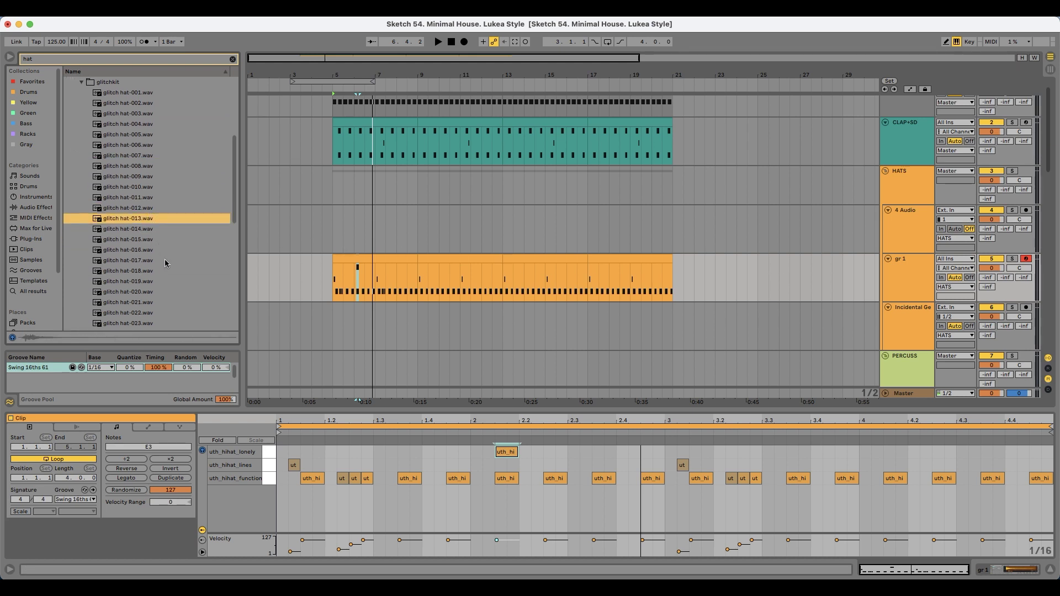
key(Down)
key(Down)
key(Up)
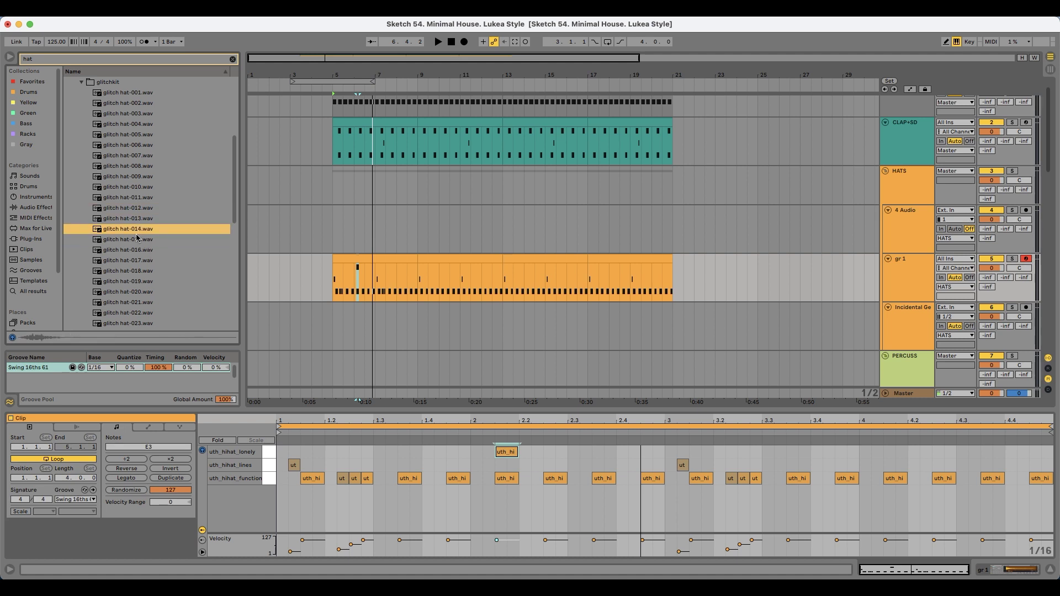
- Load glitch hat-014.wav onto the gr 1 Drum Rack's F3 pad and add a sixteenth note for it at 2.4.4 in the first clip
double_click(913, 269)
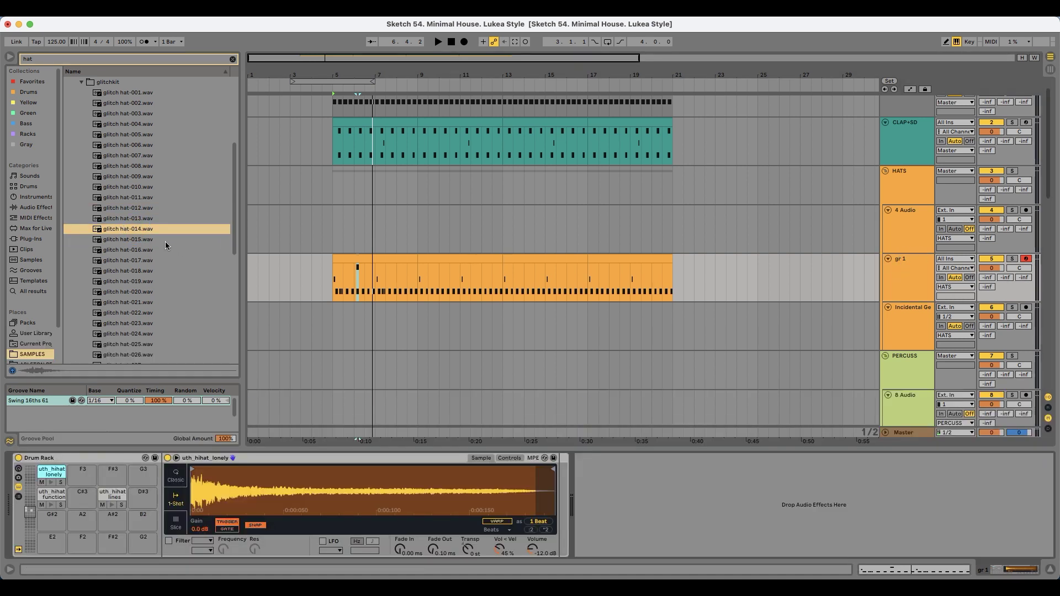
drag(130, 231, 96, 473)
click(263, 525)
click(368, 257)
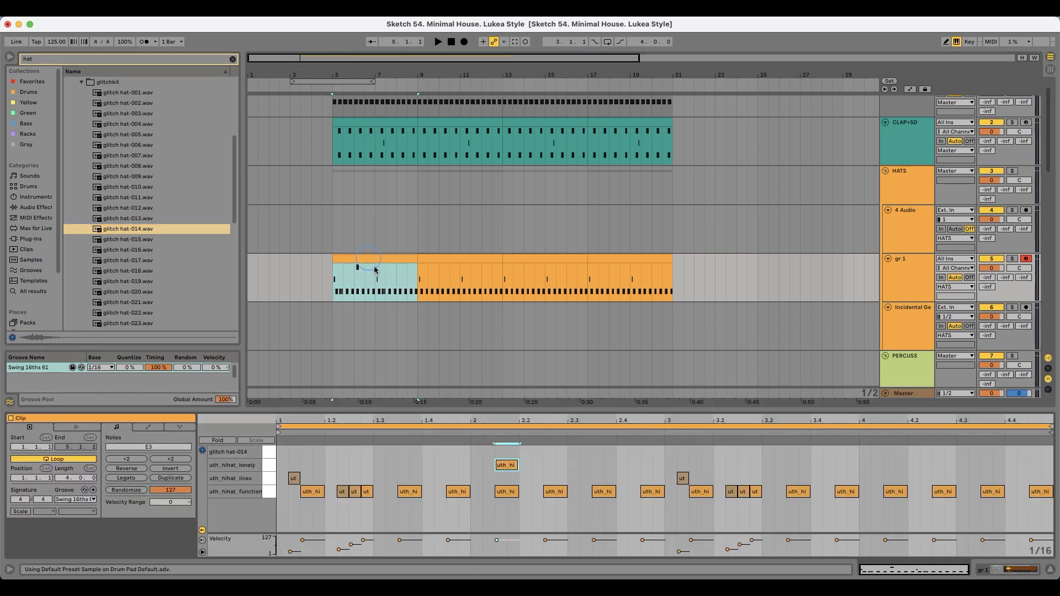
click(630, 454)
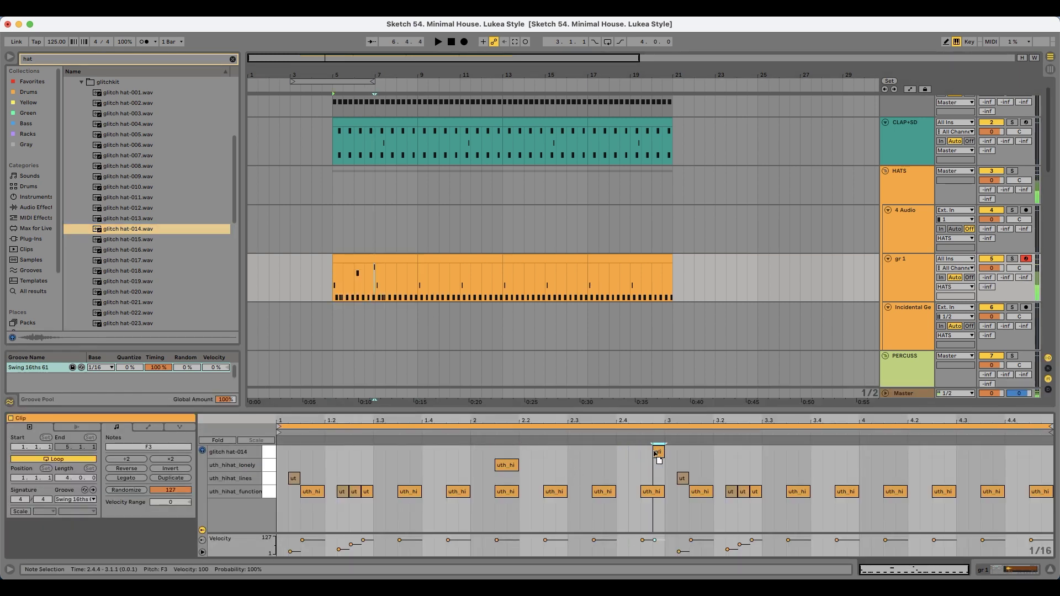
- Play the groove with the new glitch hat note and audition the alternatives through glitch hat-017.wav
click(168, 228)
key(Up)
key(Down)
key(Down)
key(Down)
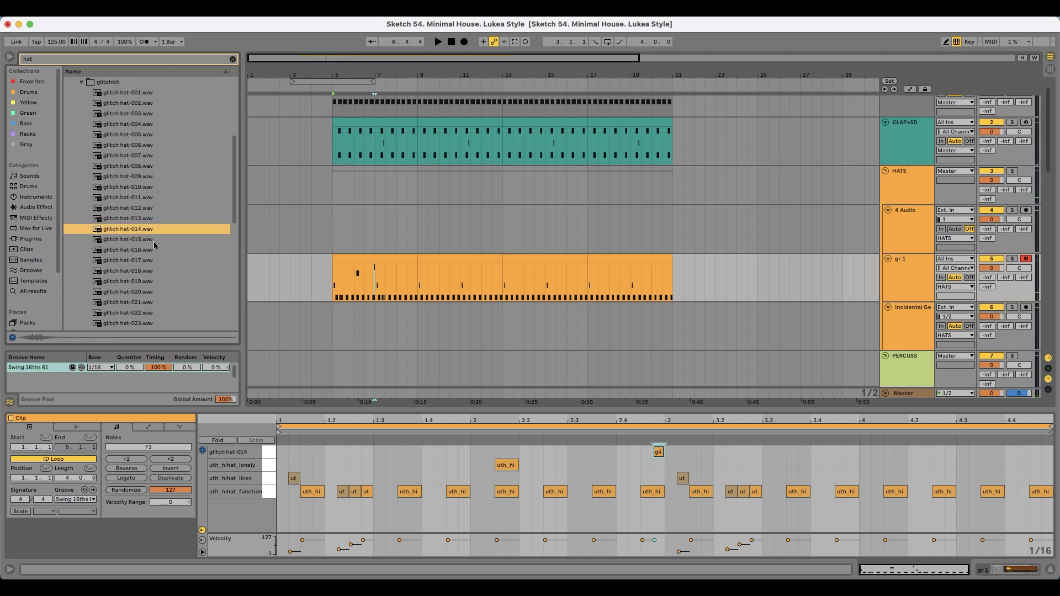
key(Up)
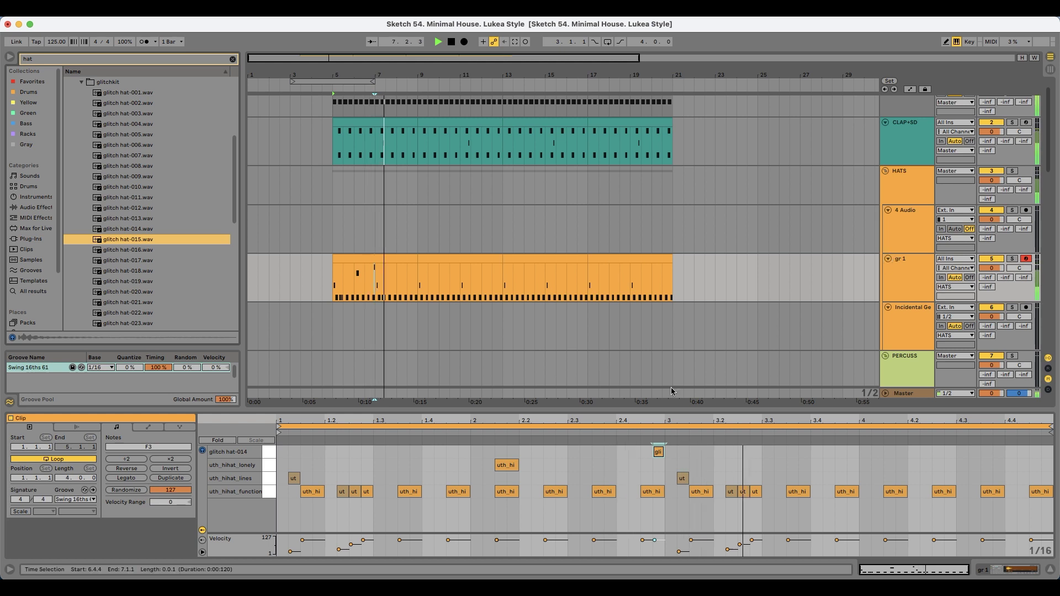
click(159, 250)
click(159, 259)
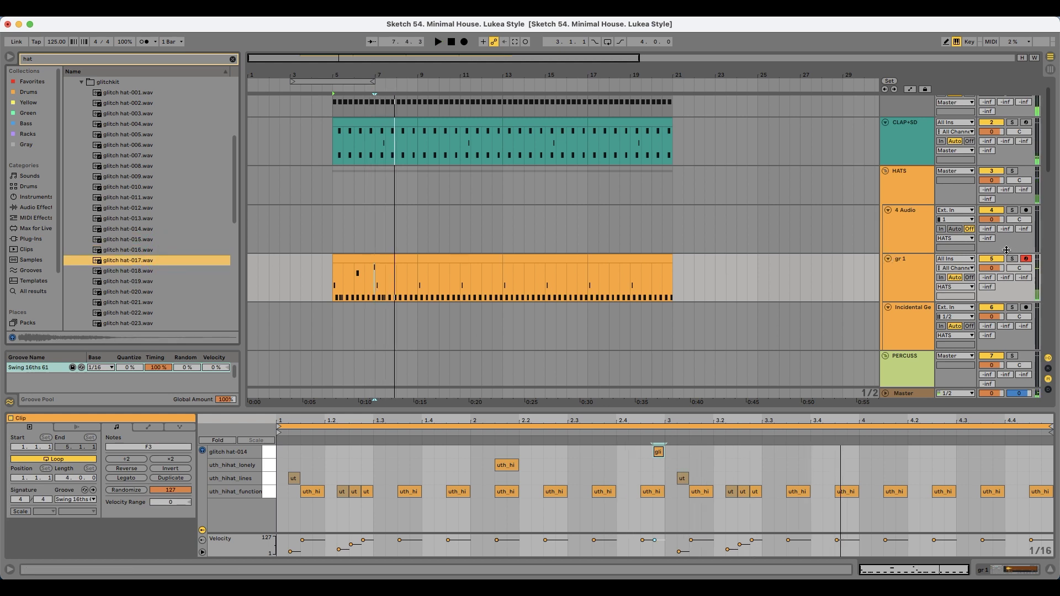
- Show the gr 1 Drum Rack and audition the glitch hat samples following glitch hat-017.wav
double_click(922, 268)
click(133, 259)
key(Down)
key(Down)
scroll(146, 264, down, 1)
key(Down)
key(Down)
scroll(171, 271, down, 1)
key(Down)
scroll(166, 268, down, 3)
key(Down)
click(149, 231)
key(Up)
key(Up)
key(Up)
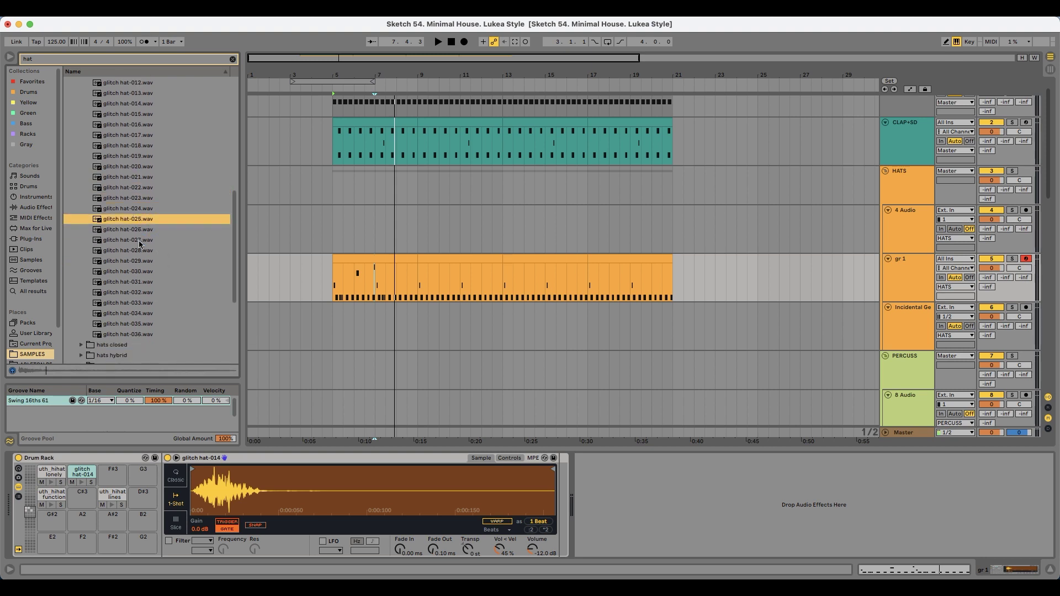
- Swap the F3 pad's sample for glitch hat-023.wav, play the groove and set the sample's gain to -4.6 dB
double_click(142, 201)
key(space)
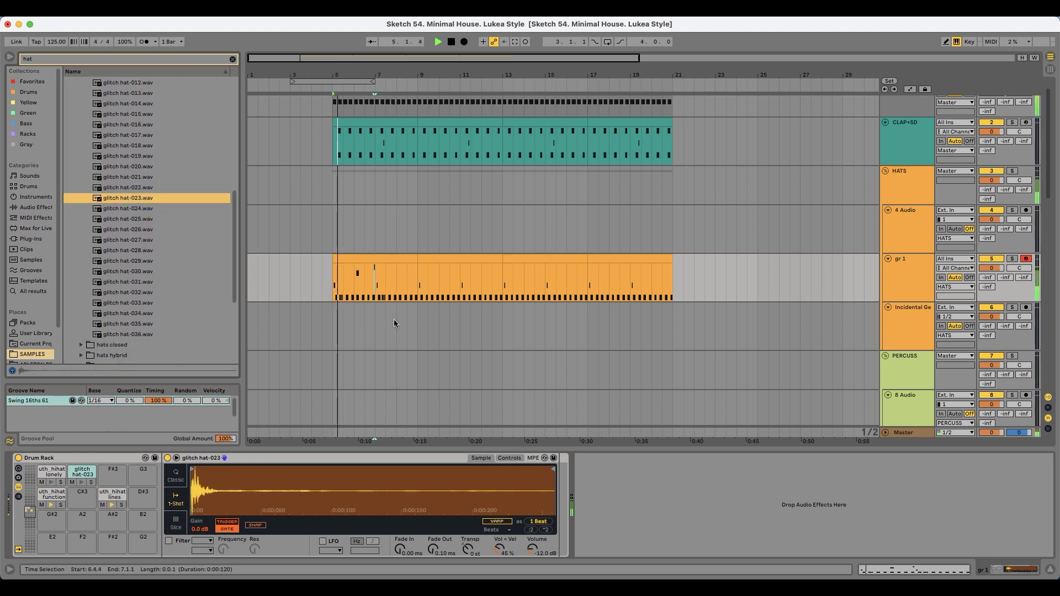
click(366, 288)
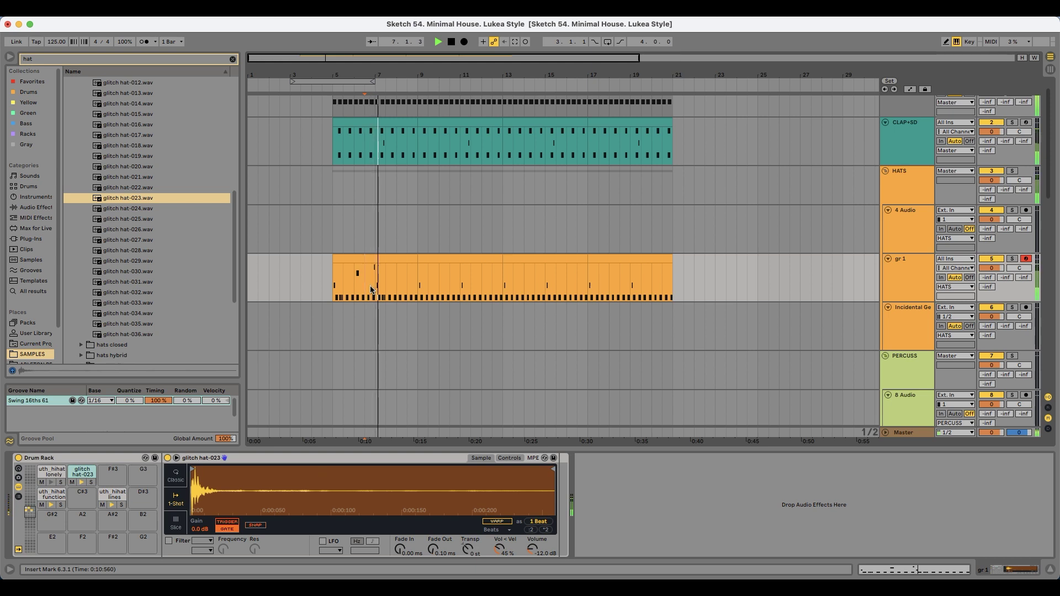
drag(200, 530, 199, 544)
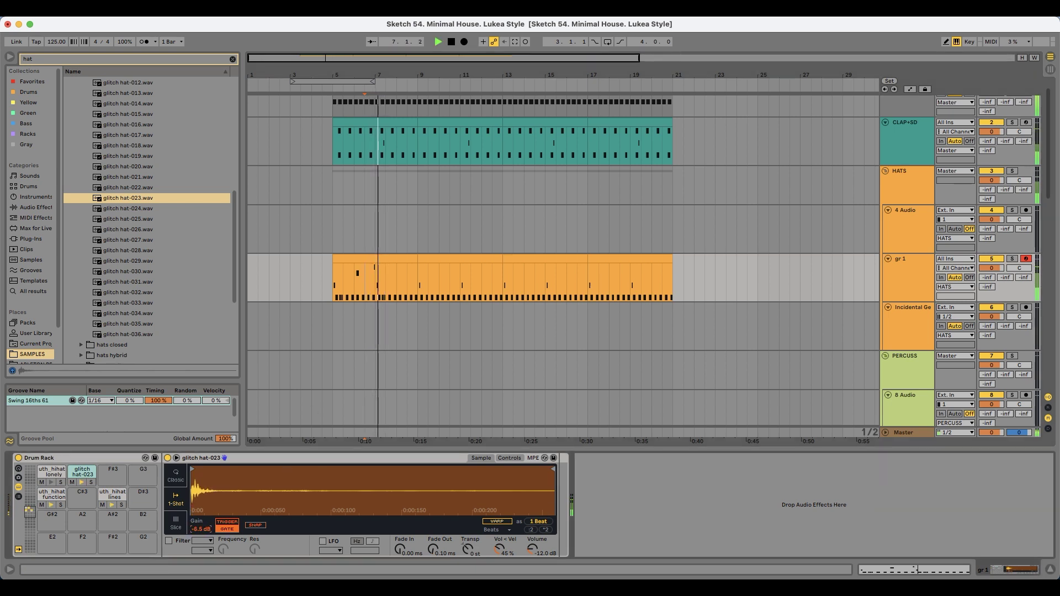
- Audition the glitch hat samples after glitch hat-023.wav, up to glitch hat-033.wav
click(386, 261)
click(144, 228)
click(143, 253)
key(Down)
key(Down)
key(Down)
key(Down)
key(Down)
key(Down)
key(Down)
key(Down)
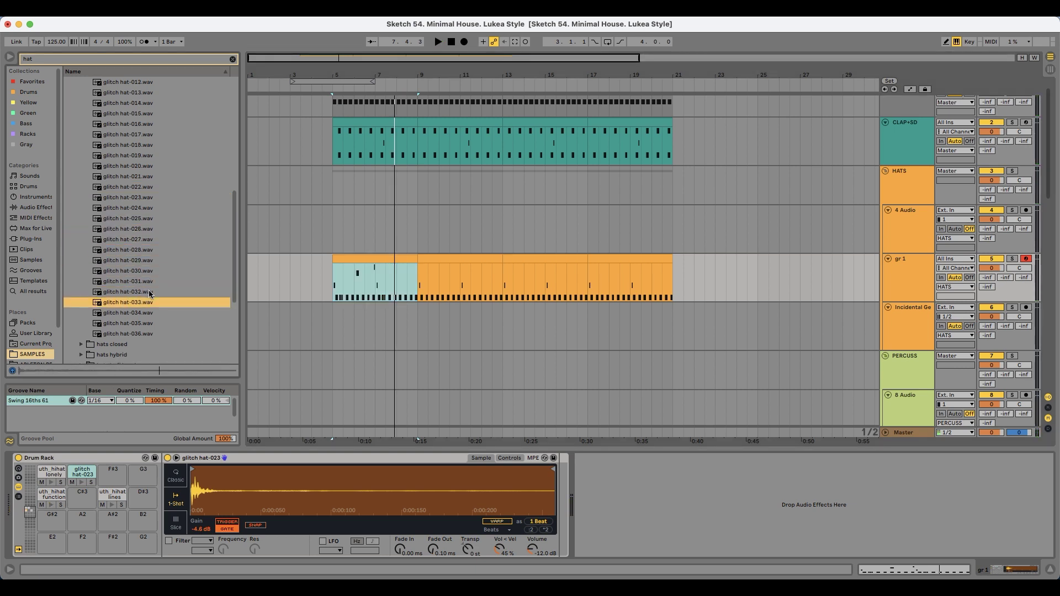
- Open the hats closed folder in the zwook pack and audition its closed hat samples
key(Down)
key(Right)
key(Down)
key(Down)
key(Down)
key(Down)
key(Down)
key(Up)
key(Up)
click(158, 276)
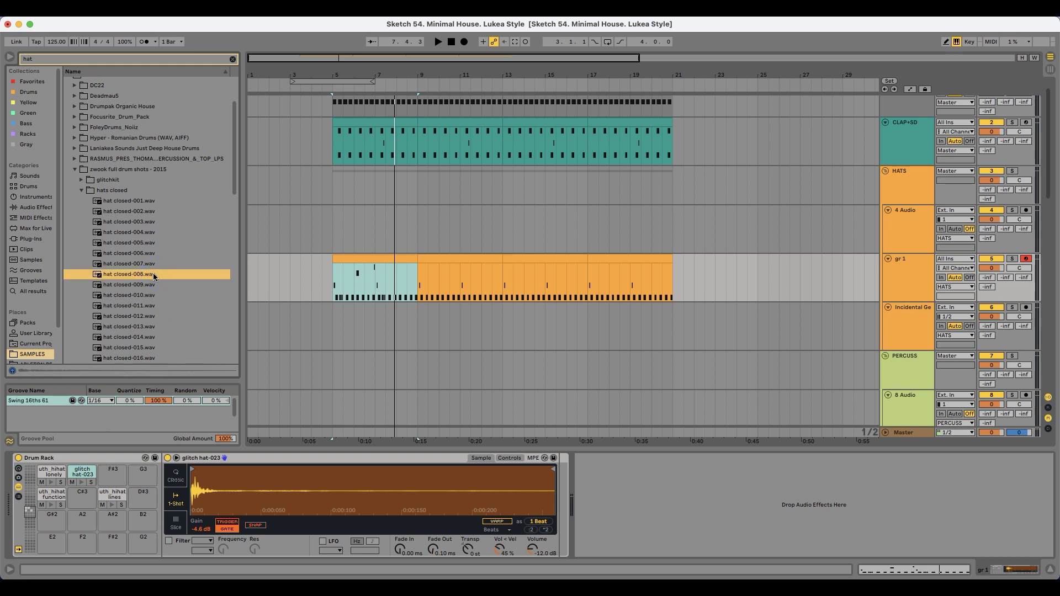
- Insert a MIDI track below gr 1 and load hat closed-008.wav onto it as a Simpler instrument
click(999, 546)
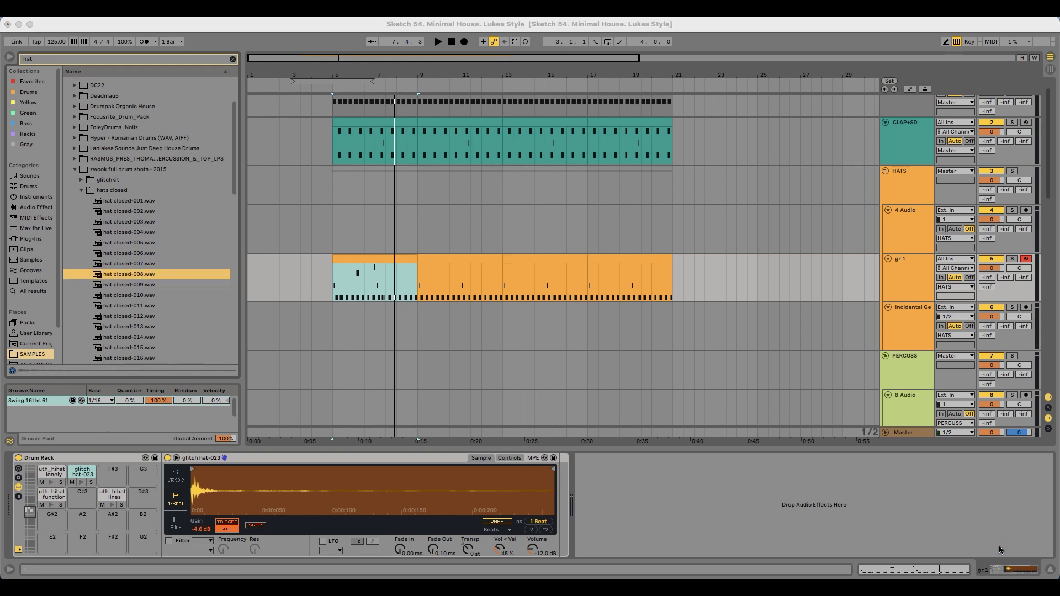
click(905, 270)
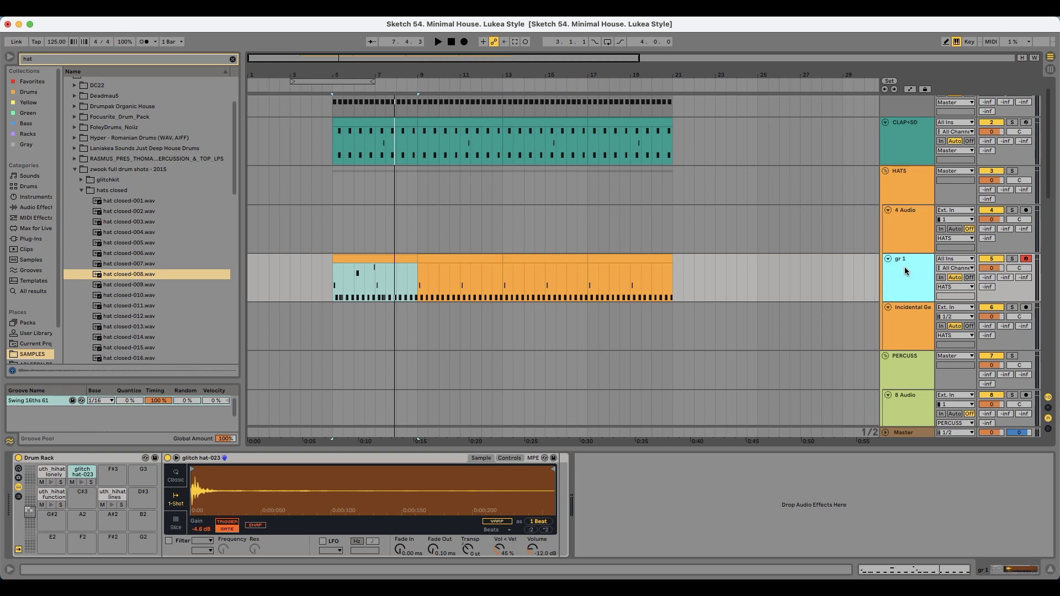
key(super+shift+t)
scroll(158, 271, down, 3)
key(Up)
key(Up)
key(Up)
key(Down)
click(151, 210)
drag(152, 213, 437, 511)
- Create a four-bar MIDI clip at bar 5 on the hat closed track and add eighth-long offbeat C3 notes across its first bar
drag(331, 314, 422, 321)
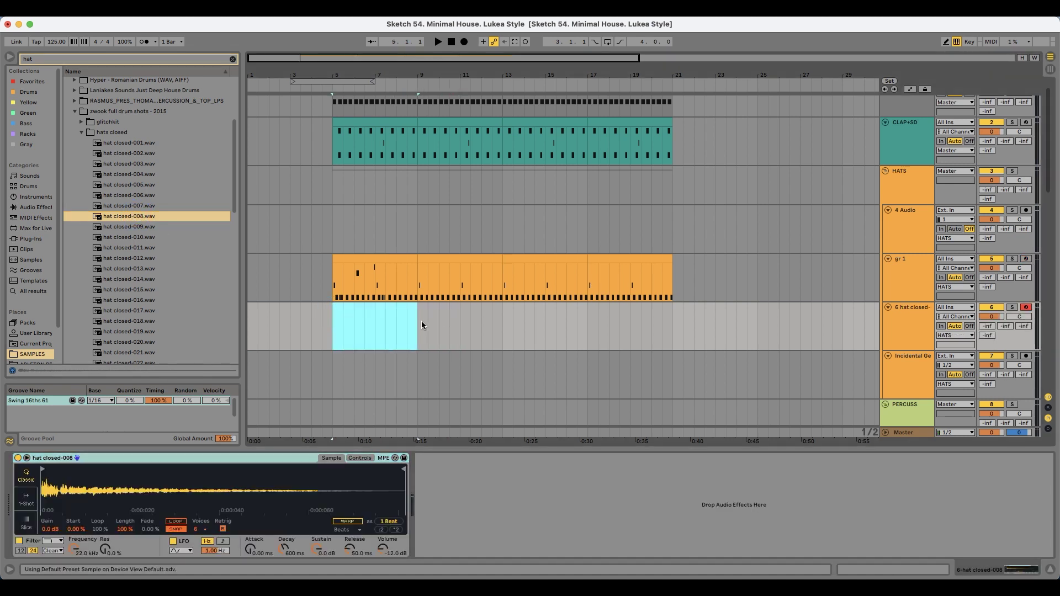
key(super+shift+m)
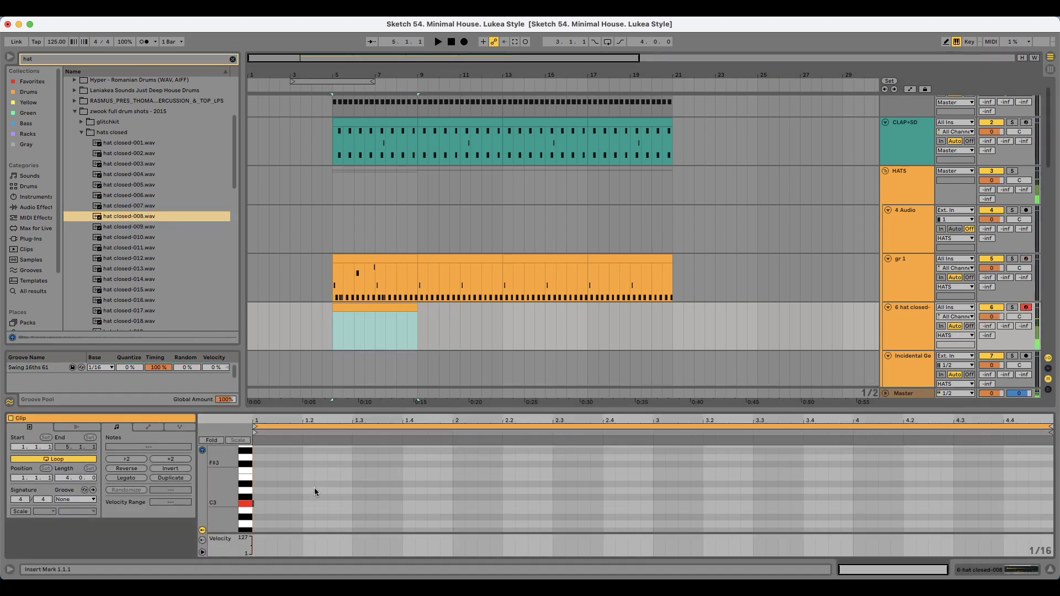
double_click(282, 503)
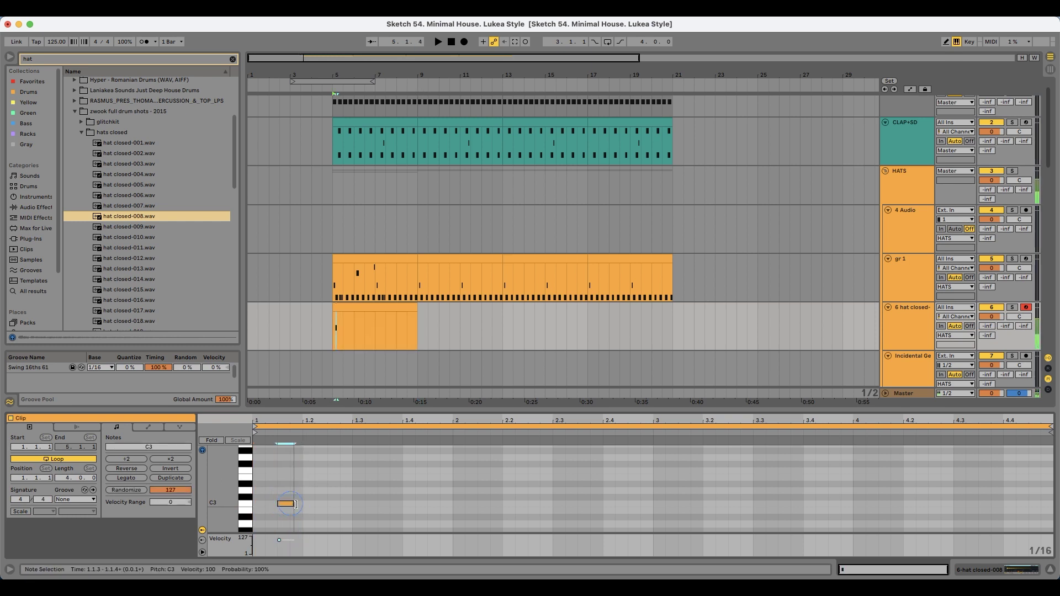
drag(295, 505, 345, 511)
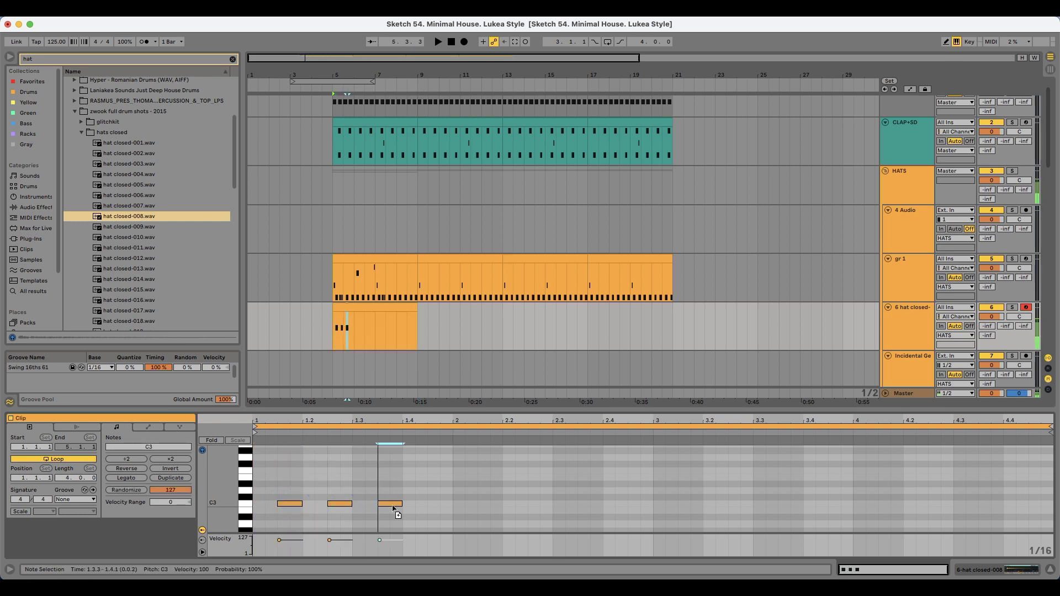
- Duplicate the first bar of closed hat notes three times to fill the clip and play it
drag(451, 494, 255, 516)
key(super+d)
key(super+d)
key(super+d)
key(space)
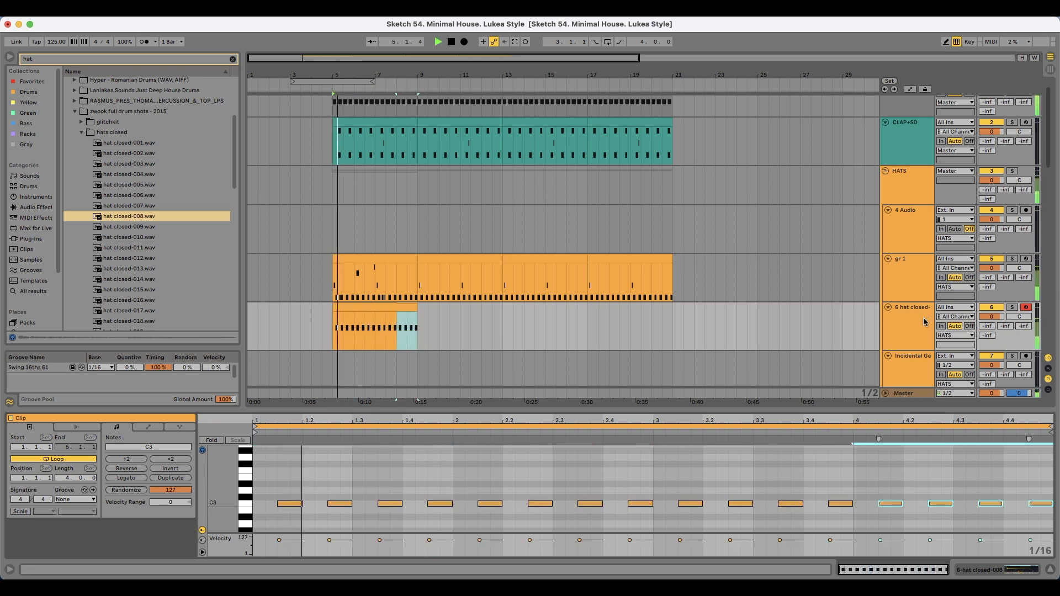
- Replace the Incidental Gesture track with a new MIDI track named shakers below the hat closed track
click(913, 311)
scroll(667, 288, down, 3)
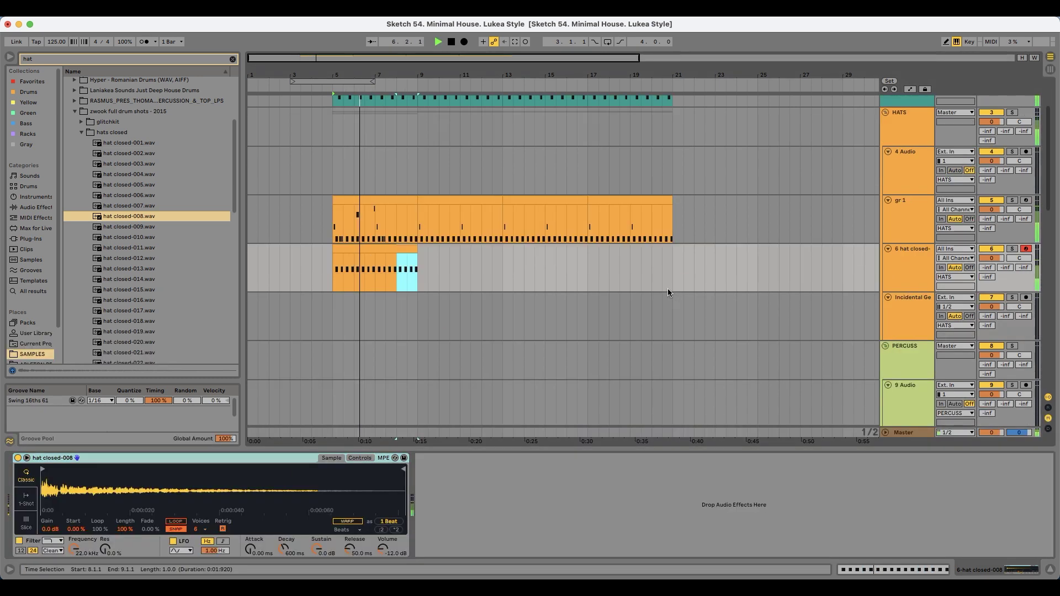
click(919, 279)
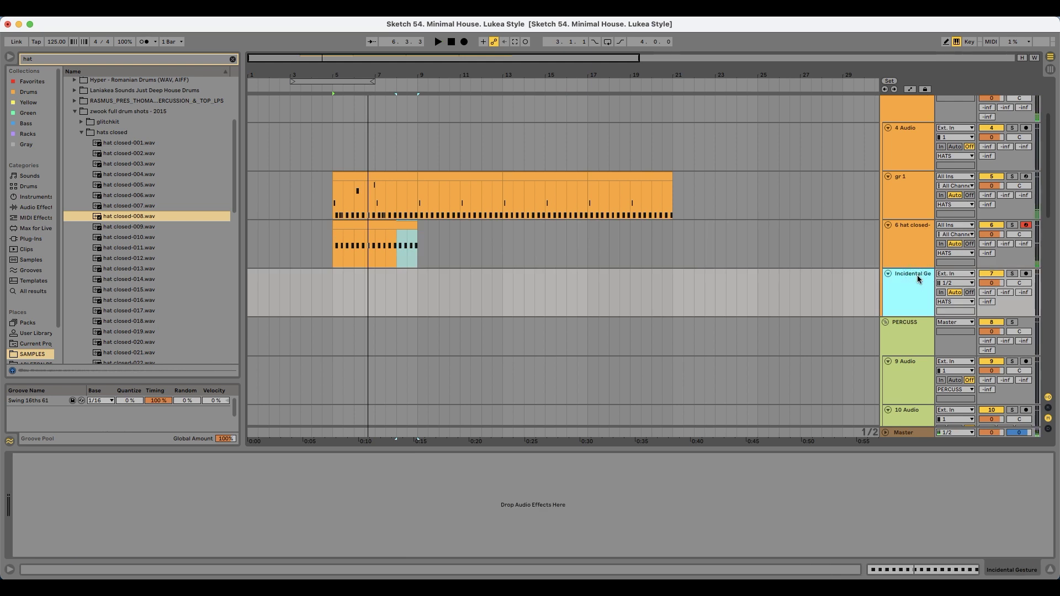
key(super+z)
click(907, 254)
key(super+shift+t)
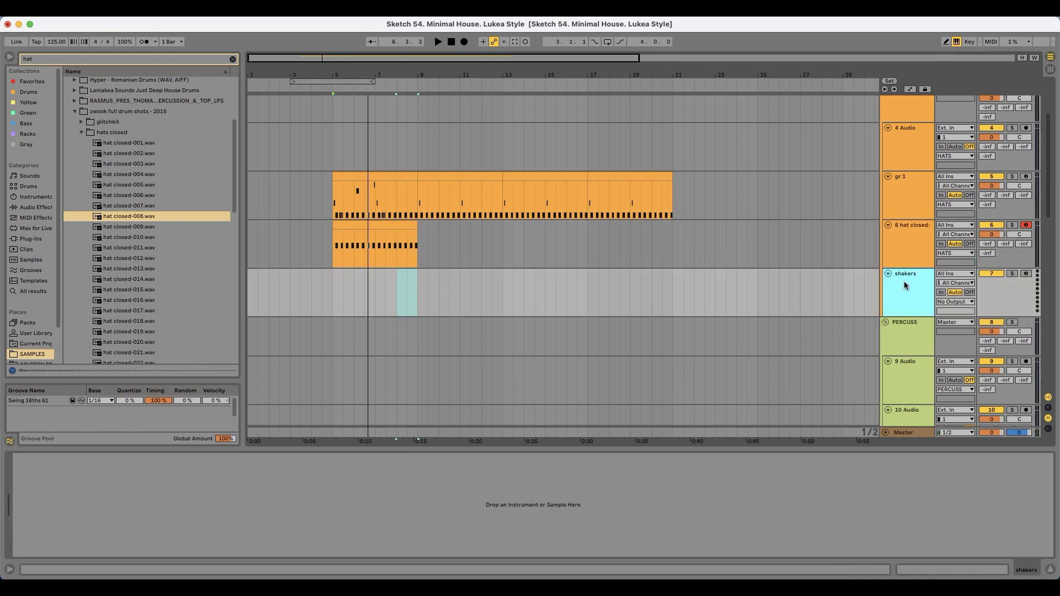
- Search the SAMPLES folder for "shakers" and audition the shakers samples in the zwook full drum shots - 2015 folder
click(126, 59)
text(s)
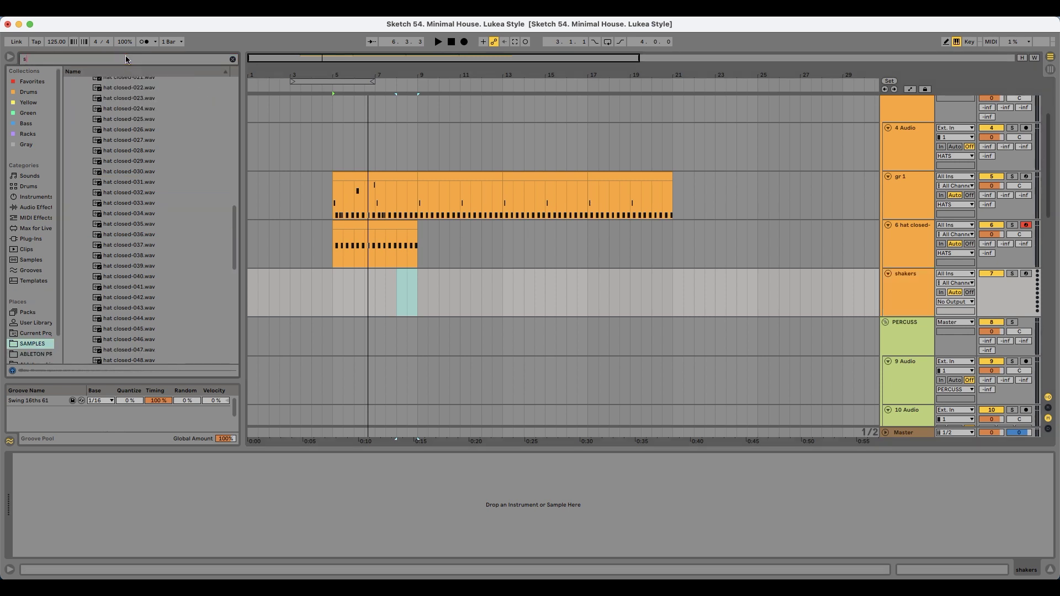
text(hakers)
click(137, 177)
key(Right)
key(Down)
key(Down)
key(Down)
key(Down)
scroll(166, 245, down, 2)
key(Down)
key(Down)
key(Down)
key(Down)
key(Down)
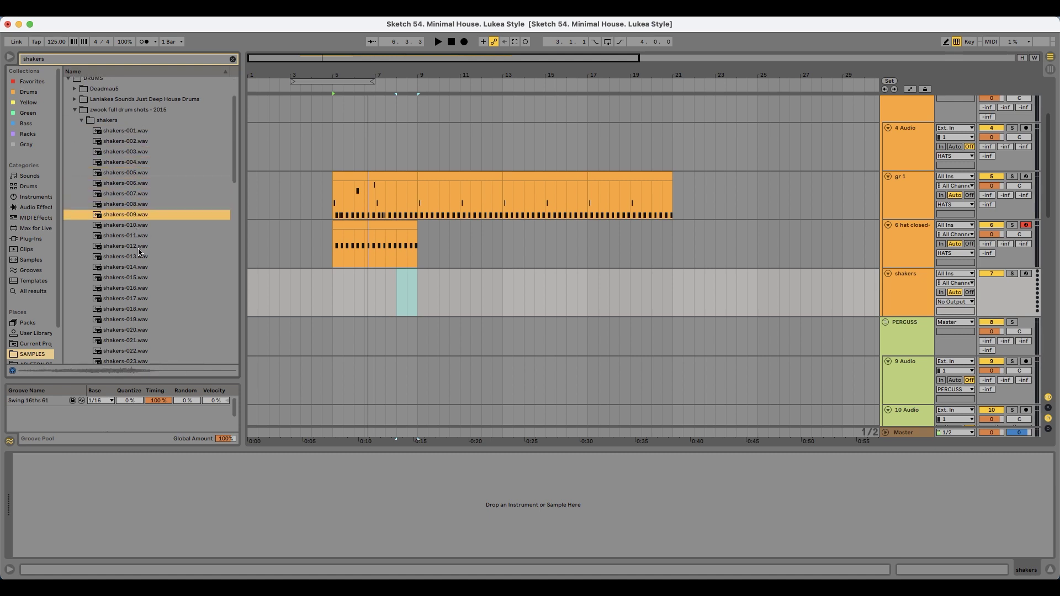
- Load shakers-012.wav onto the shakers track and select the four bars starting at bar 5 on it
key(Up)
key(Down)
key(Down)
key(Down)
key(Down)
key(Up)
key(Down)
key(Down)
key(Up)
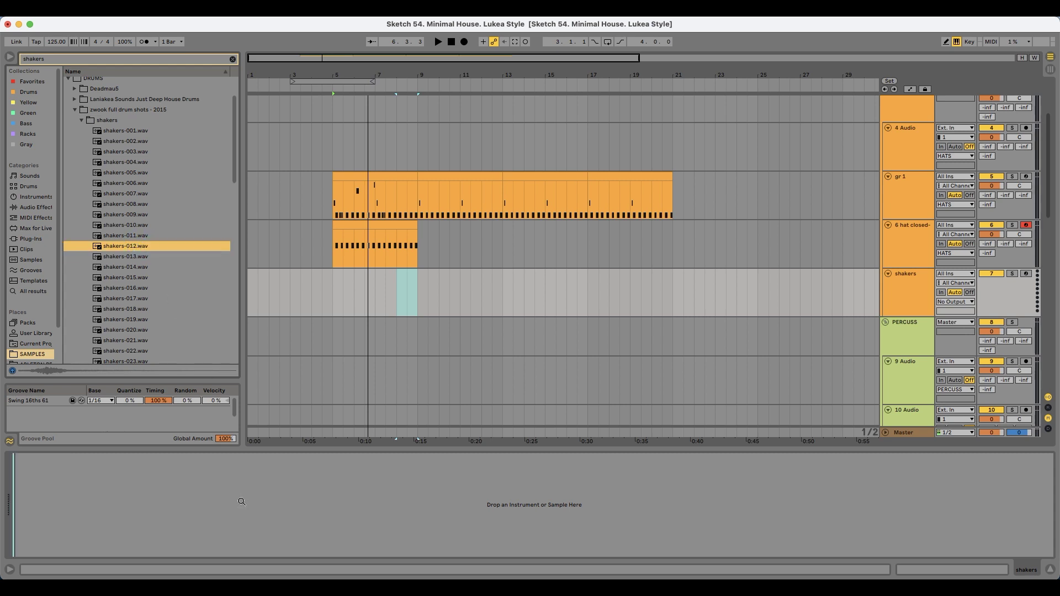
drag(332, 277, 427, 292)
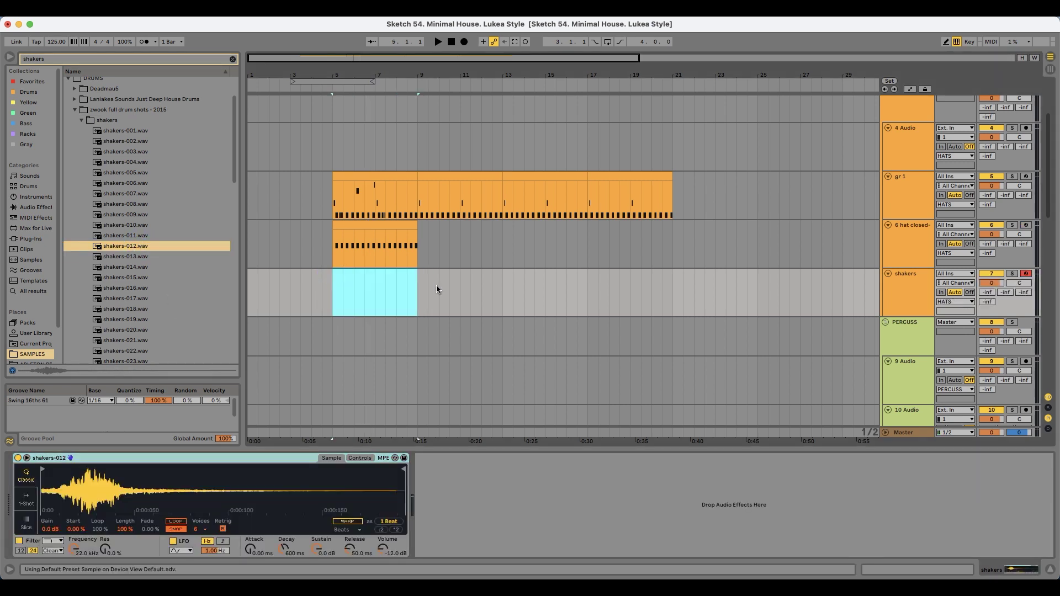
- Create a four-bar MIDI clip at bar 5 on the shakers track and fill its first bar with 1/16 C3 notes
key(super+shift+m)
double_click(263, 503)
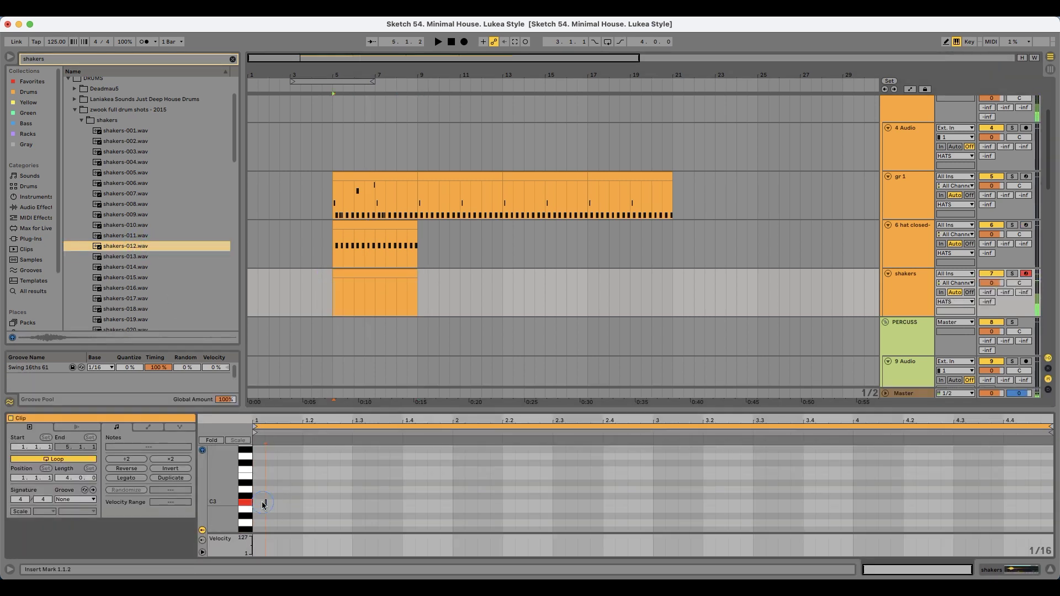
key(space)
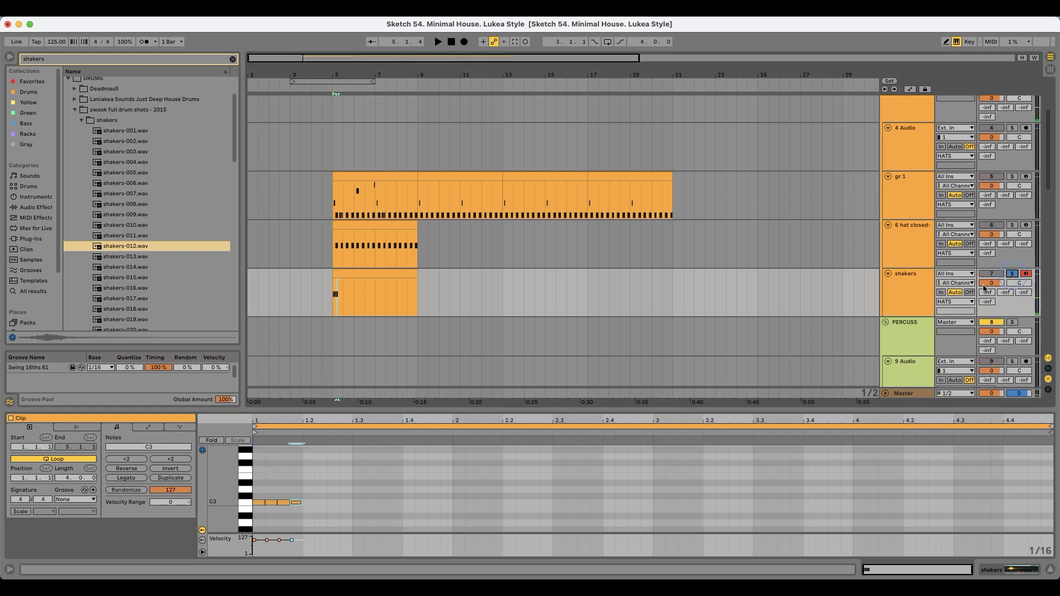
key(super+a)
key(super+d)
key(super+d)
key(super+d)
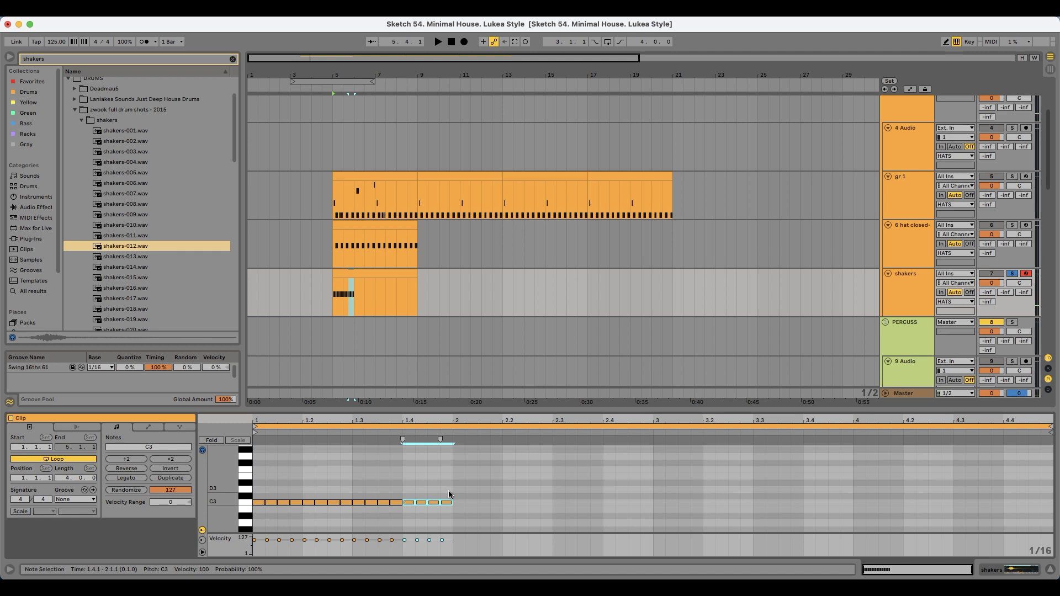
- Try the Swing 16ths 61 groove on the shakers clip alongside the other tracks, and set the groove back to None
click(75, 499)
click(82, 513)
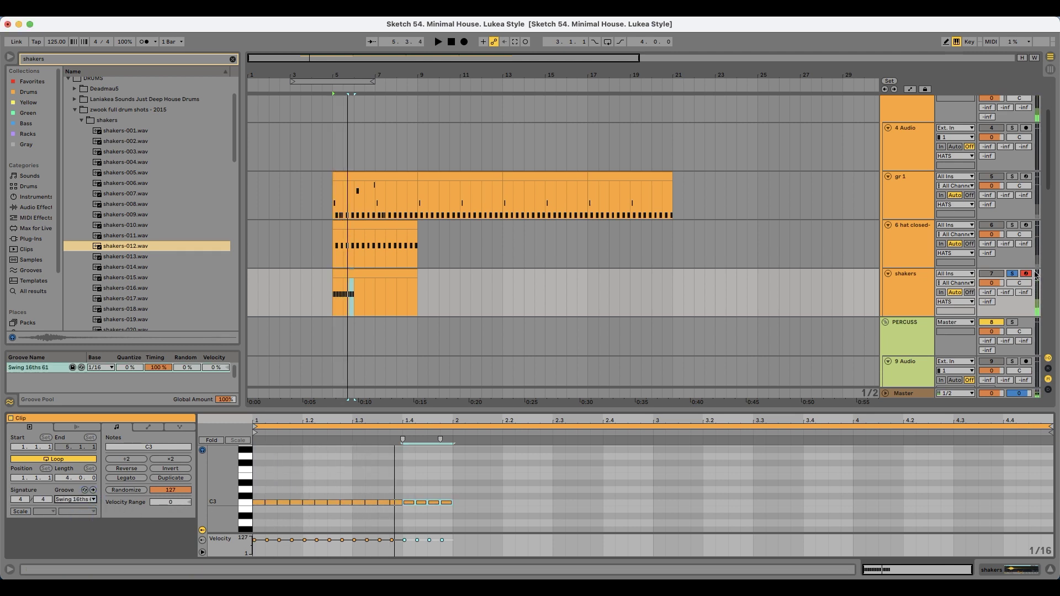
click(1015, 274)
click(76, 499)
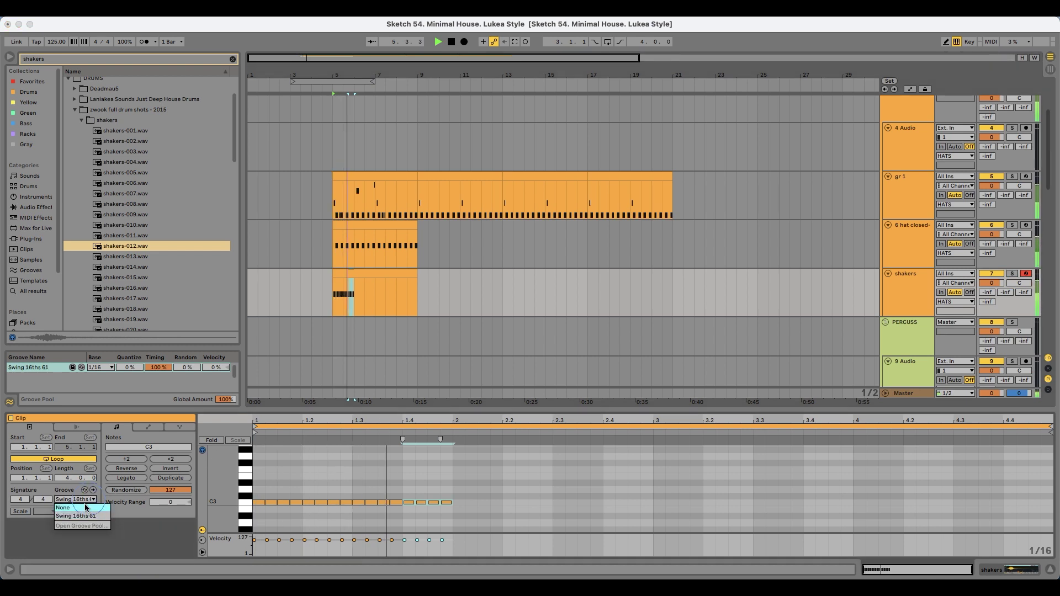
click(85, 506)
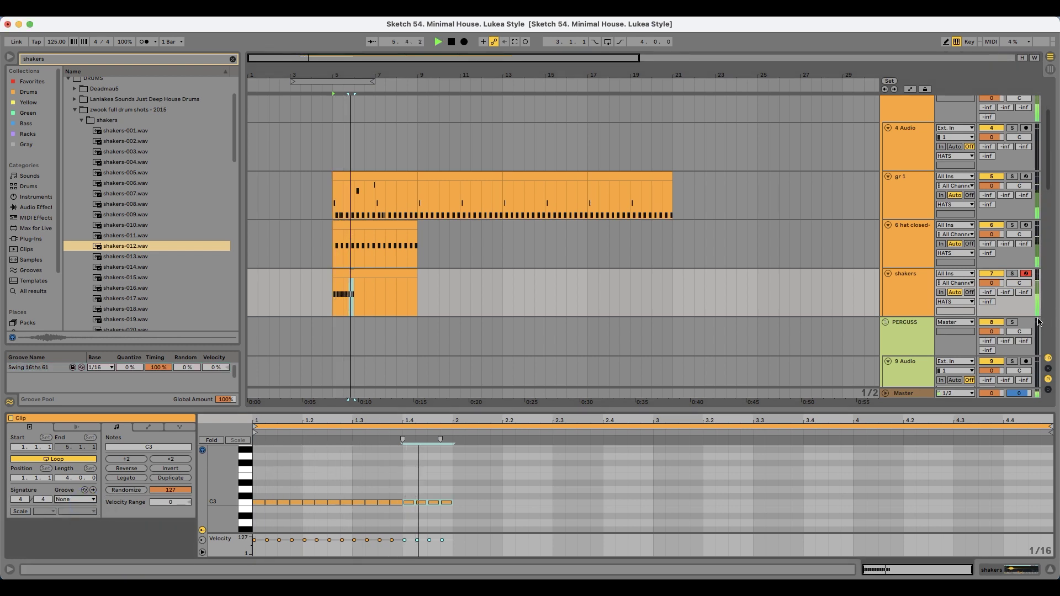
- Solo the shakers track, replace its sample with shakers-015.wav and play it
click(1013, 274)
key(Down)
key(Down)
key(Down)
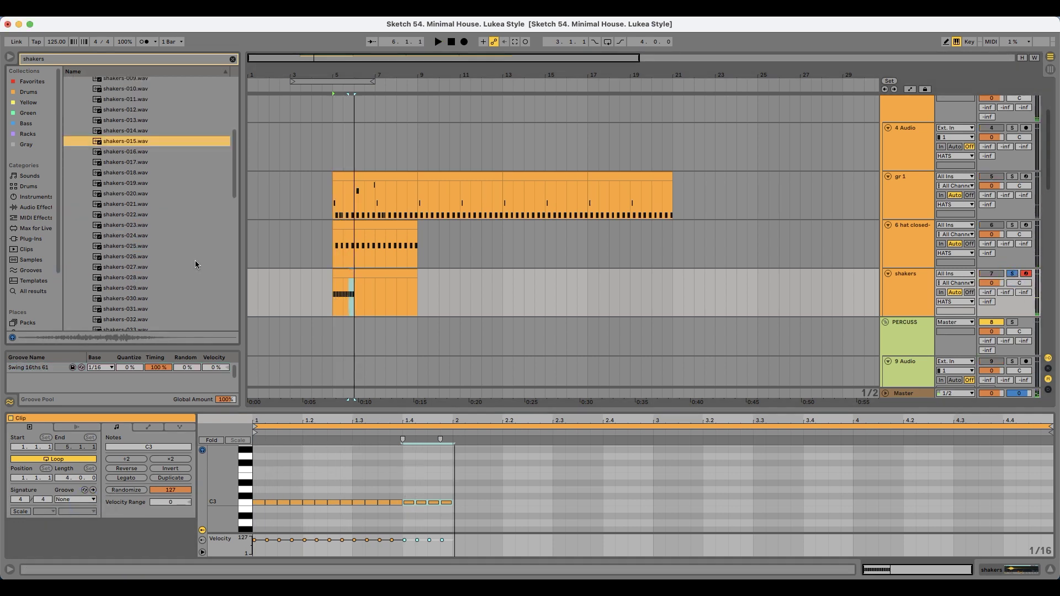
click(907, 275)
drag(136, 156, 87, 499)
key(space)
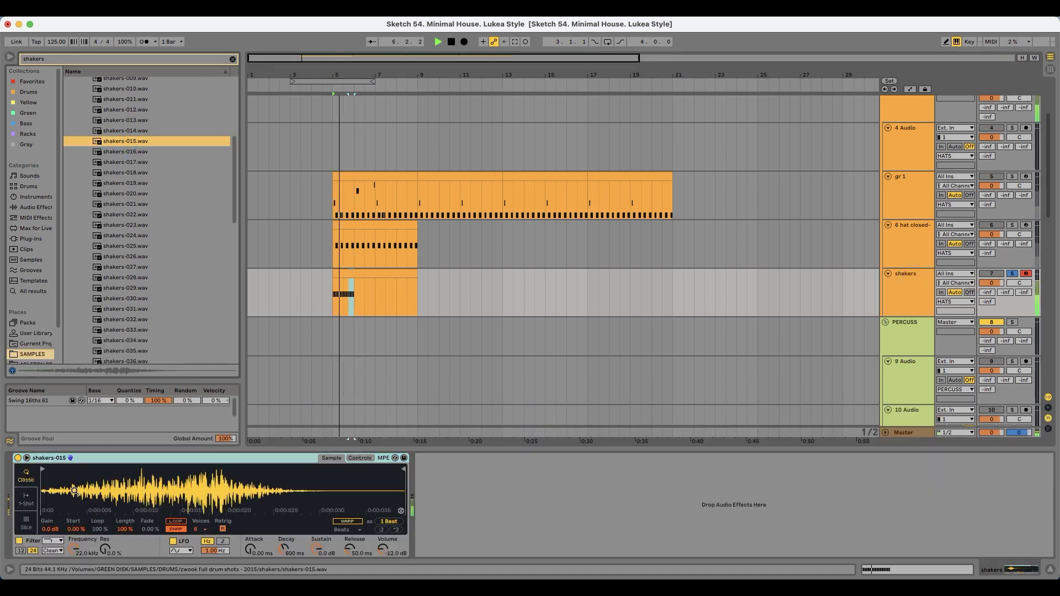
- Set the shakers-015 gain to -10 dB and attack to about 3.27 ms, and trim roughly the first quarter of the sample
drag(50, 529, 50, 546)
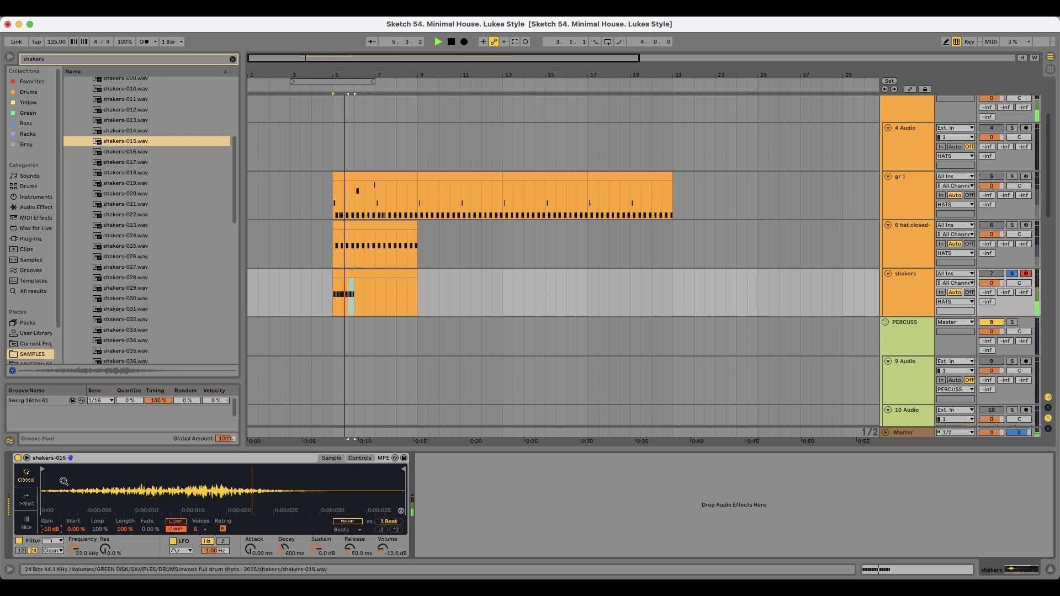
click(48, 472)
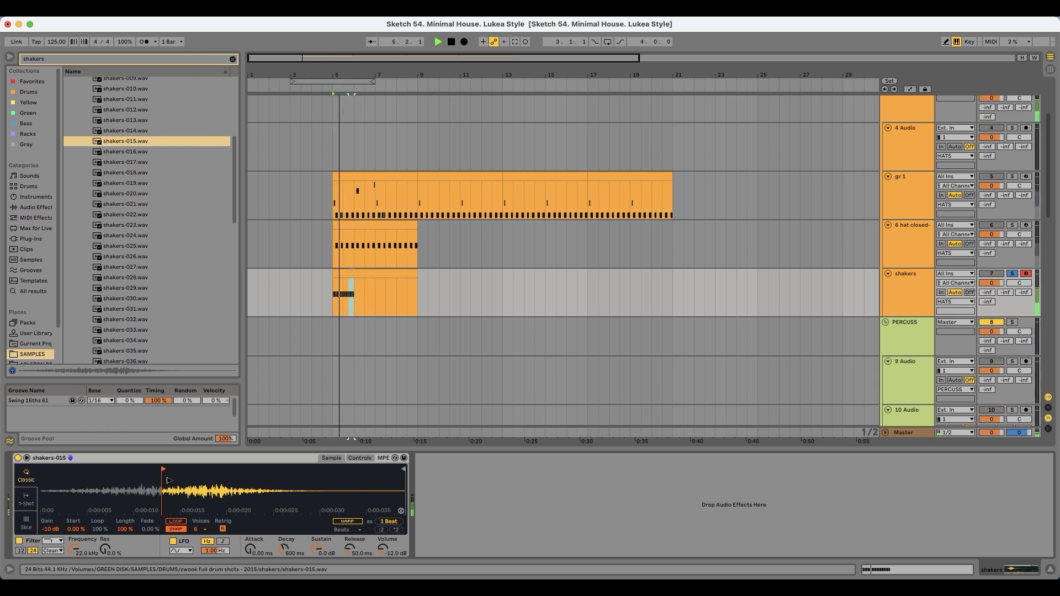
key(space)
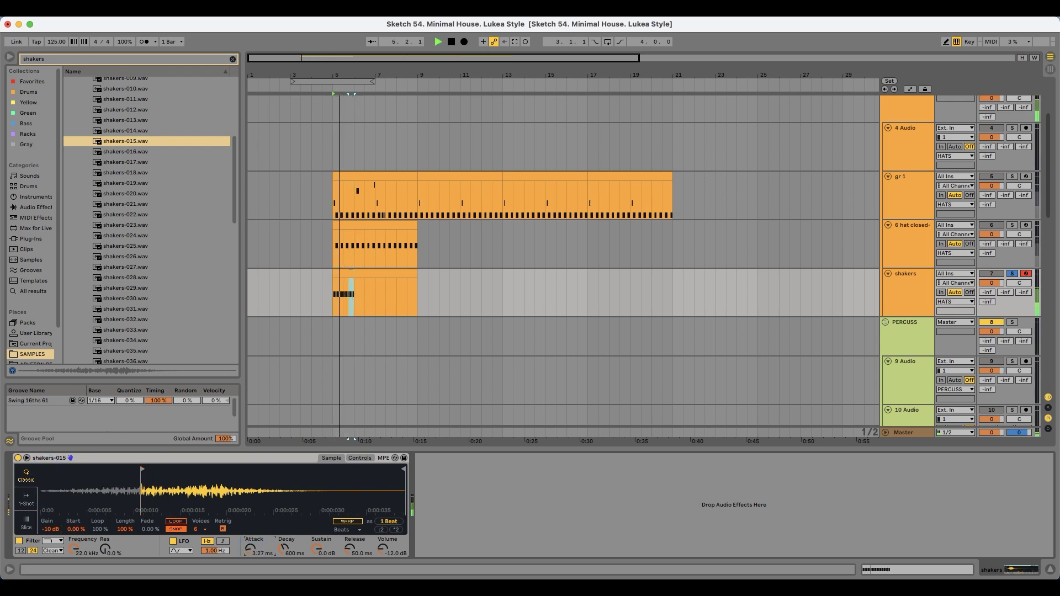
- Lower the velocity of the first shaker note to 36 and reduce the third note's velocity slightly
click(372, 278)
key(space)
click(290, 473)
scroll(272, 508, down, 2)
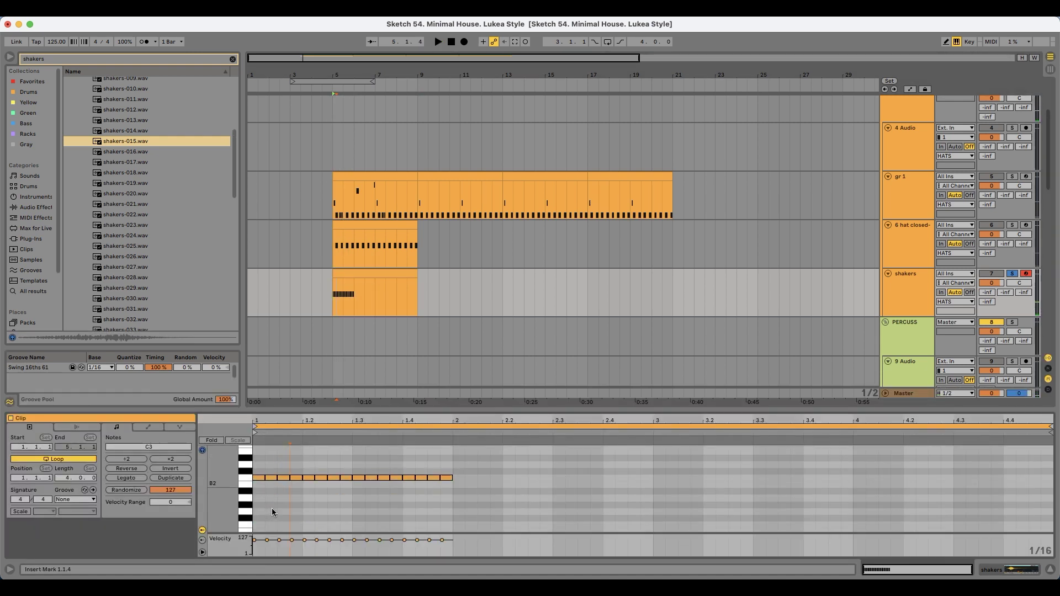
drag(254, 540, 281, 541)
key(space)
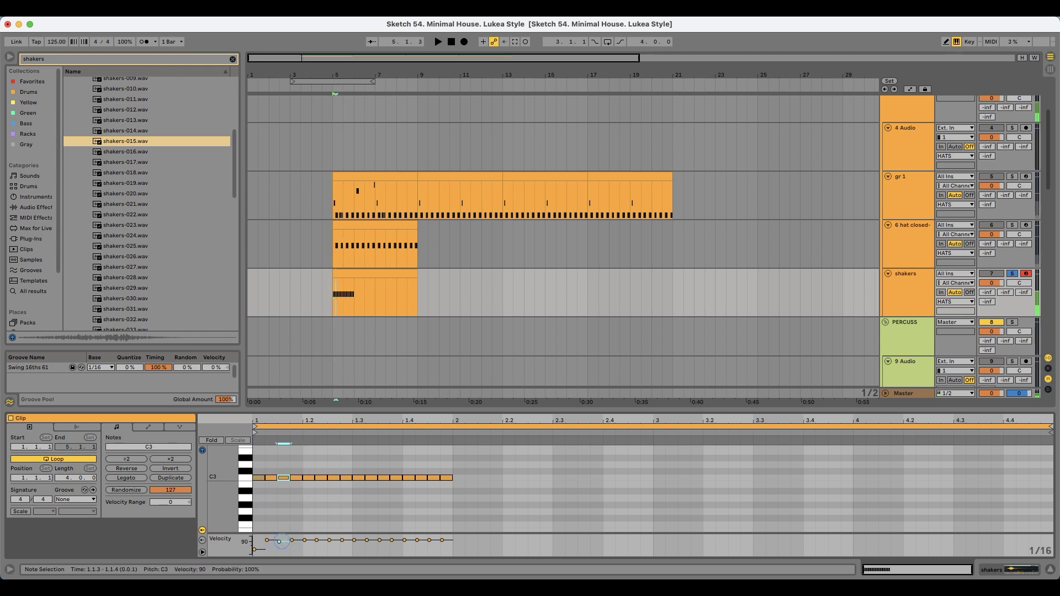
- Duplicate the first beat of shaker notes three times so its velocity pattern fills the bar, and play it
drag(295, 469, 259, 489)
key(super+d)
key(super+d)
key(super+d)
key(space)
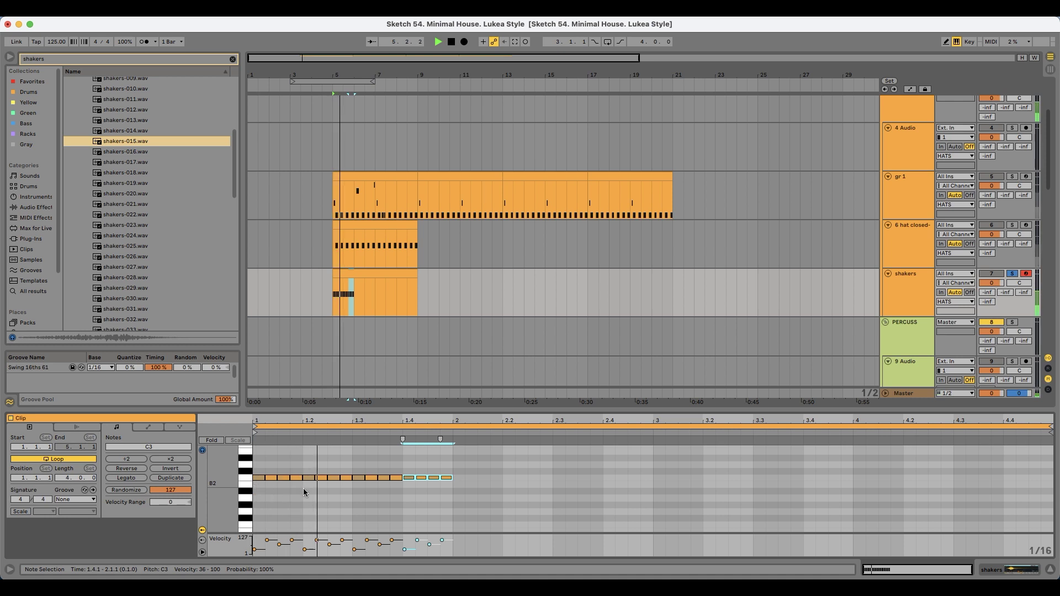
key(space)
- Raise the velocity of the shaker note at 1.2.1 to 93 and duplicate the first two beats three times to fill two bars
click(317, 515)
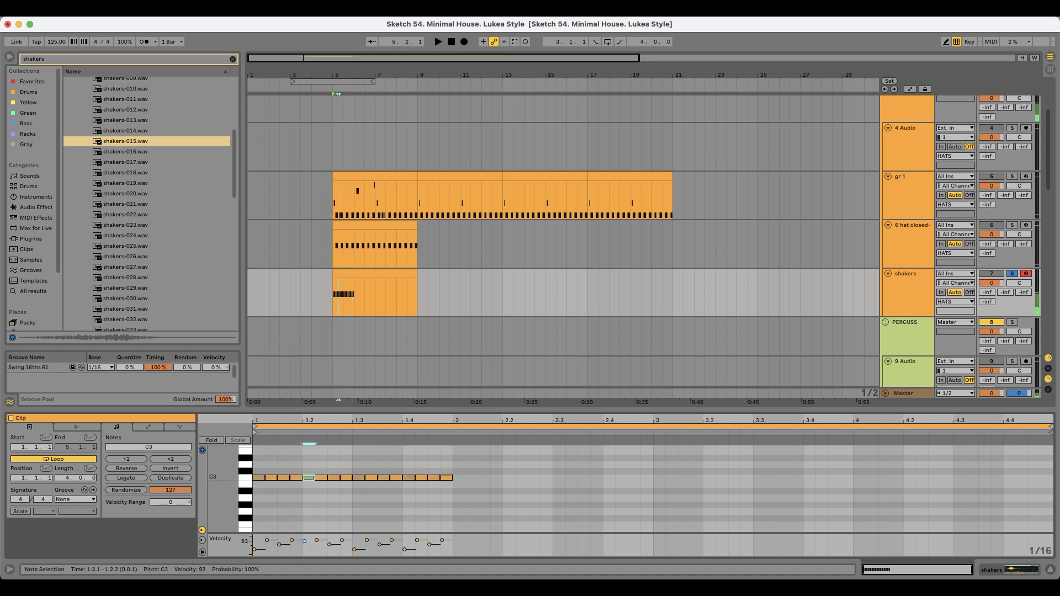
drag(348, 472, 258, 484)
key(super+d)
key(super+d)
key(super+d)
key(space)
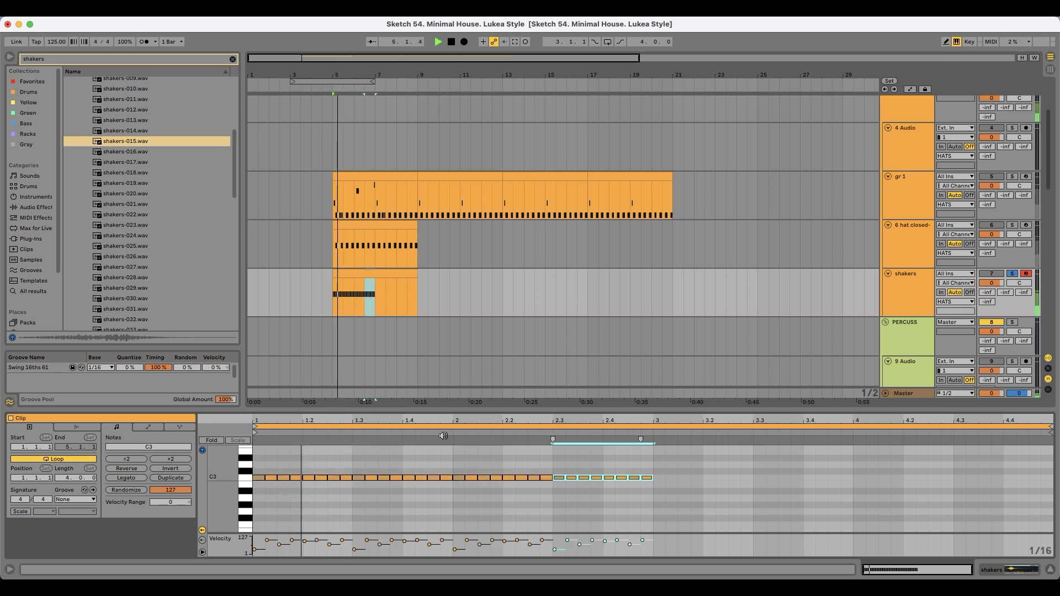
- Duplicate the two bars of shaker notes to fill the four-bar clip, and play it with the track unsoloed
drag(646, 470, 343, 490)
key(super+d)
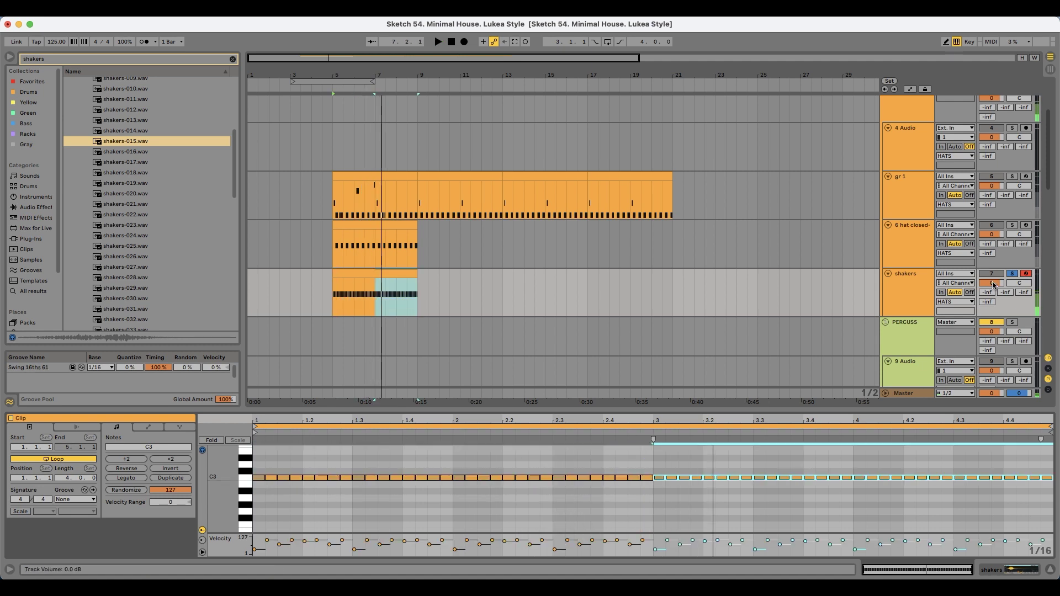
click(1011, 275)
key(space)
click(908, 278)
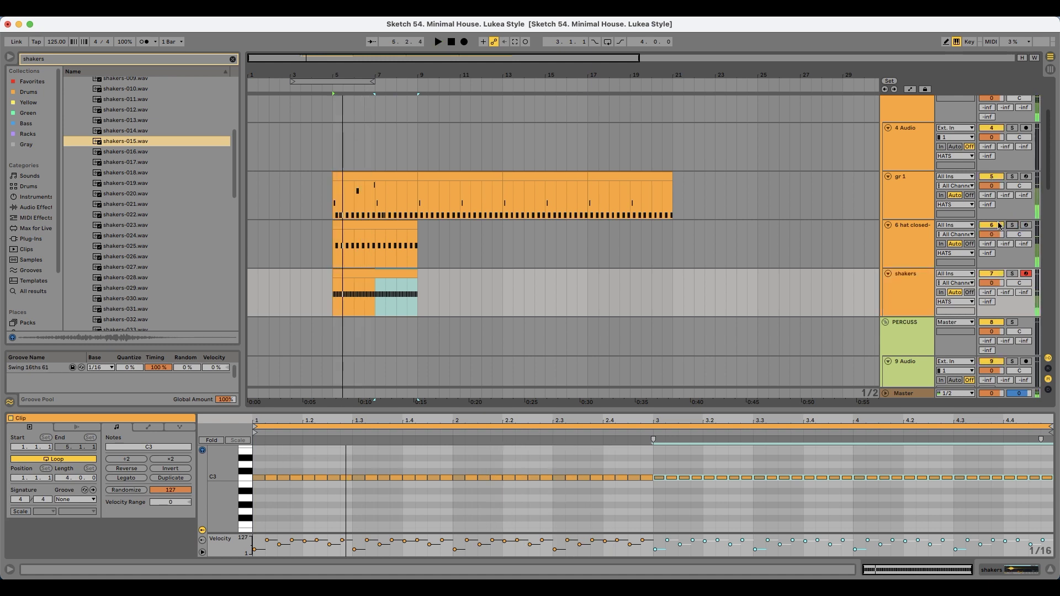
- Open the first gr 1 clip and delete the longer offbeat uth_hihat_function notes in its first bar
click(921, 229)
double_click(921, 229)
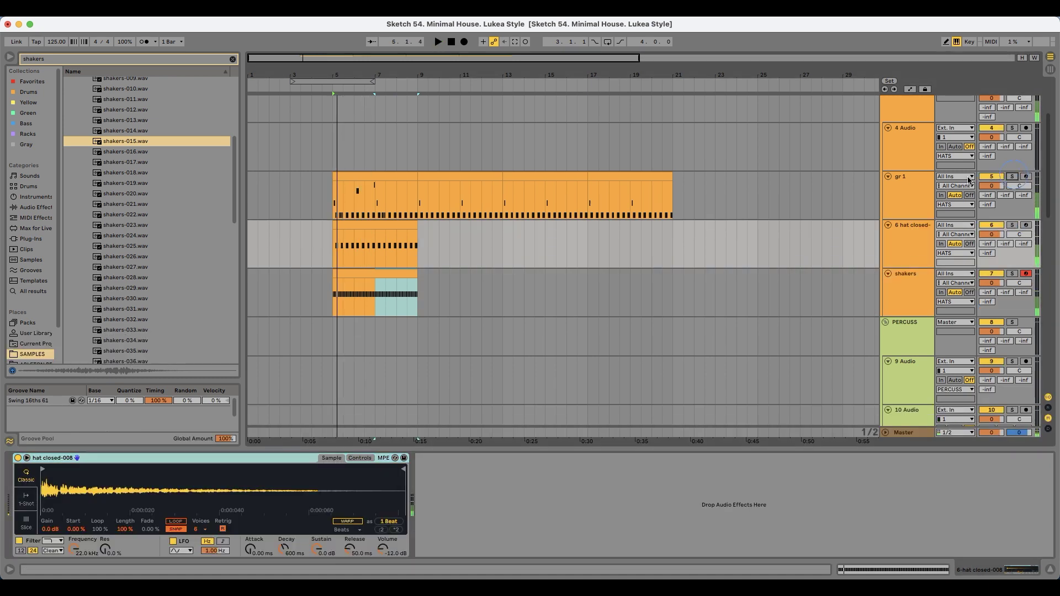
click(897, 188)
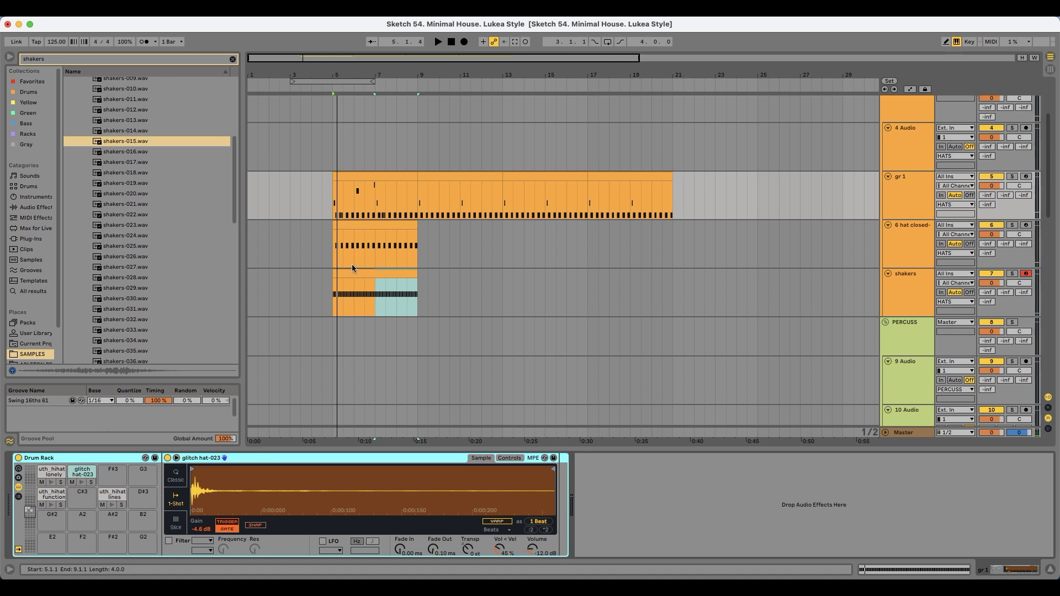
double_click(363, 174)
click(309, 491)
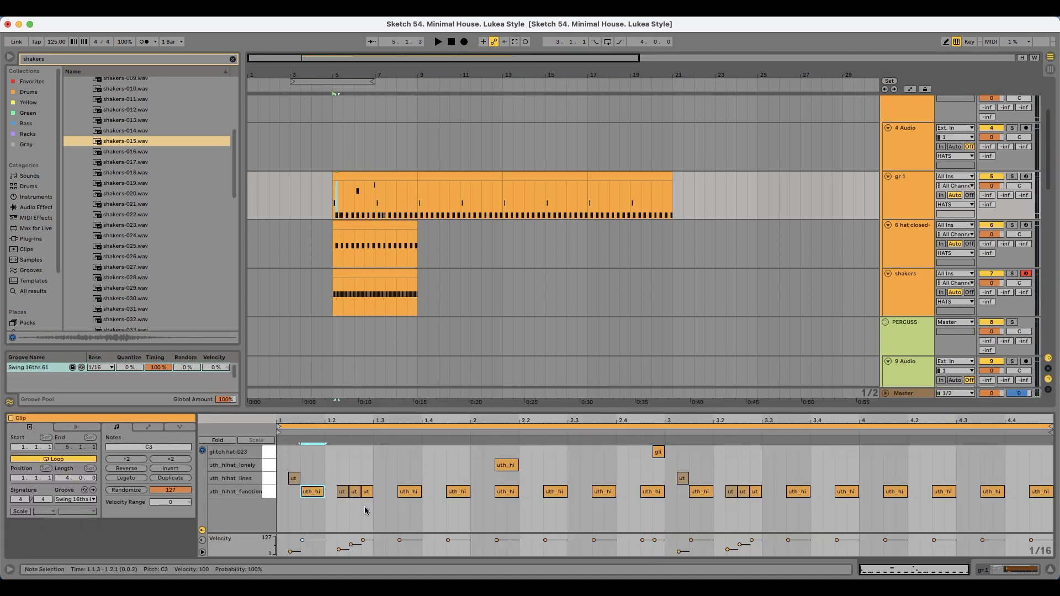
key(Delete)
drag(404, 480, 469, 501)
key(Delete)
- Delete the longer offbeat uth_hihat_function notes in bars 2 to 4, keeping the short notes around 3.2
double_click(509, 493)
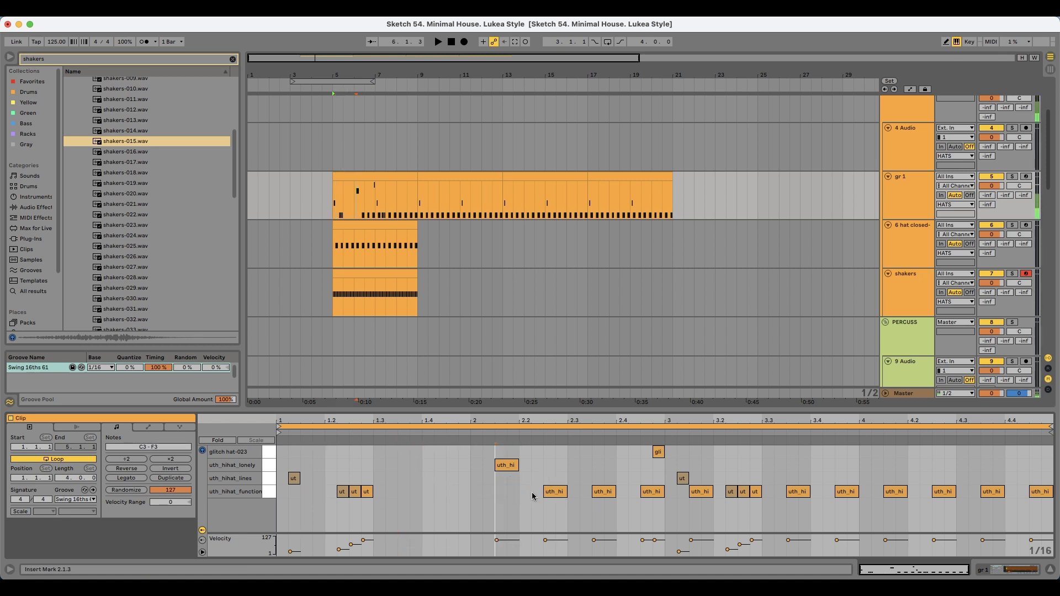
drag(527, 492, 666, 504)
key(Delete)
drag(787, 467, 1052, 502)
key(Delete)
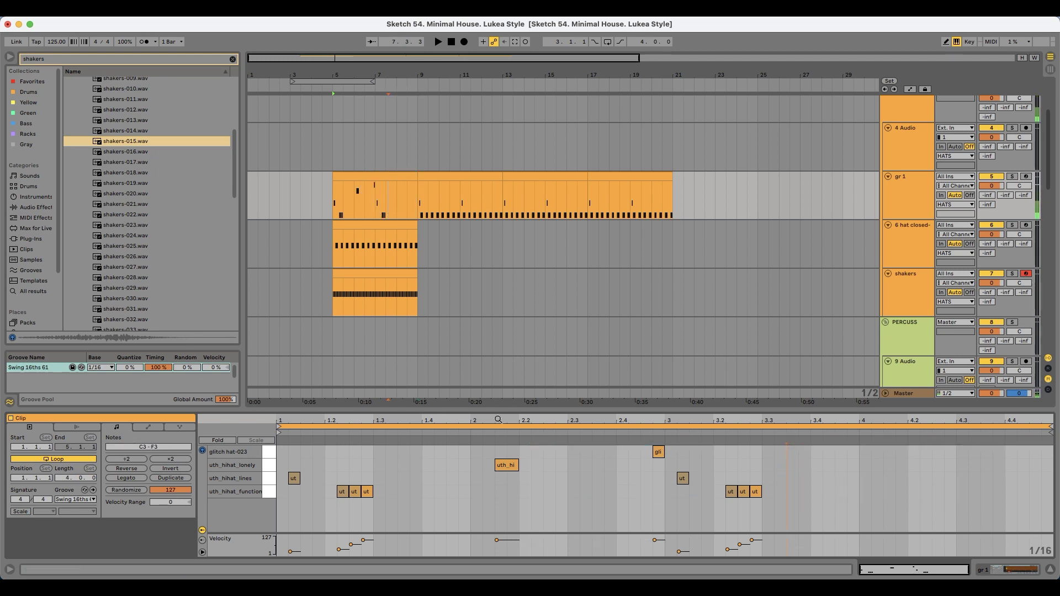
- Play the thinned hat pattern with the other tracks, replay it from bar 7 and solo the gr 1 track
key(space)
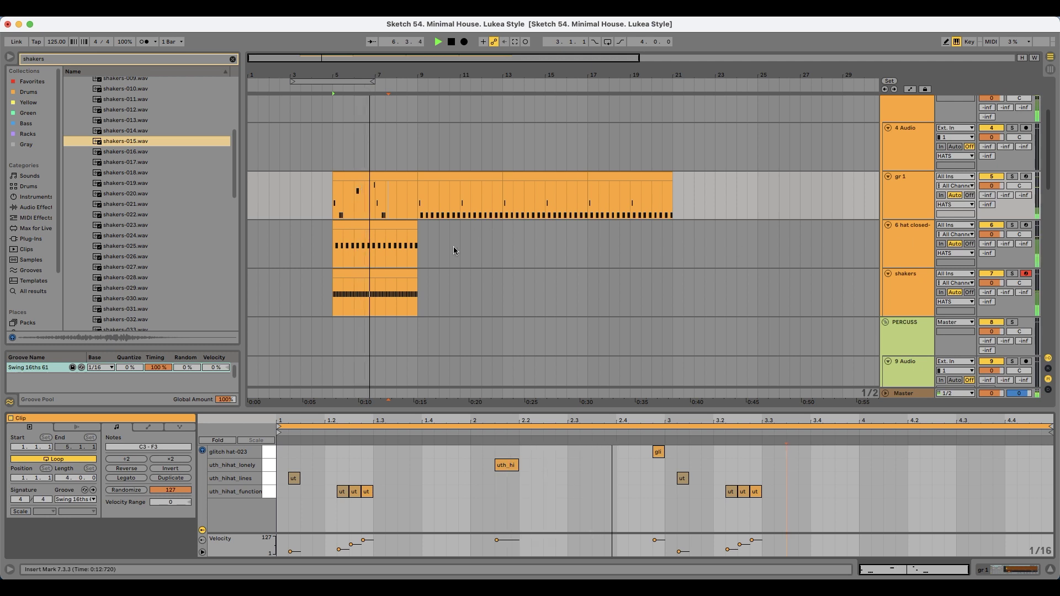
key(space)
key(space)
click(379, 198)
key(space)
key(space)
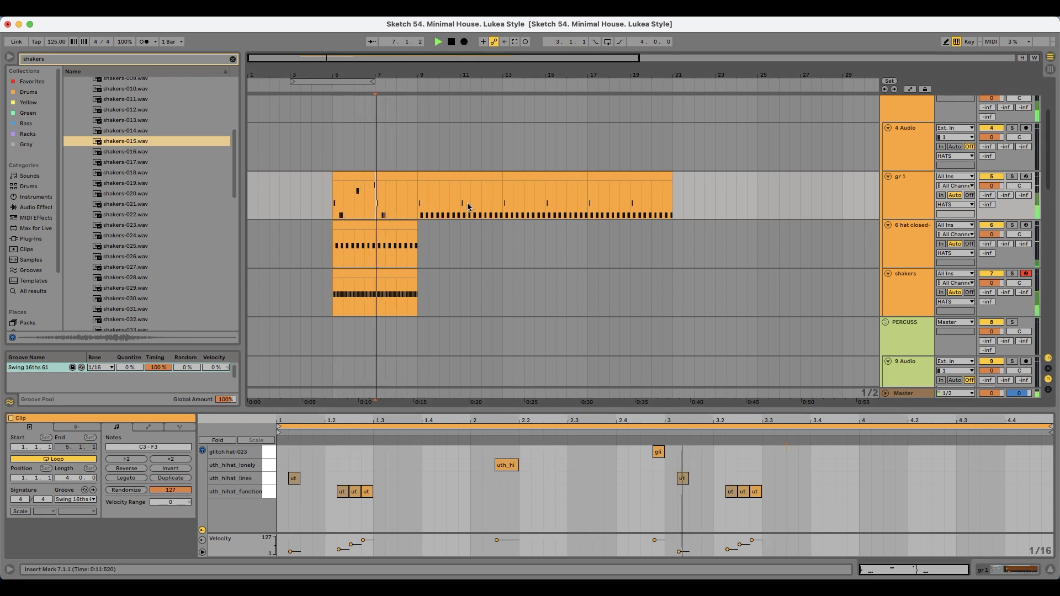
click(1011, 175)
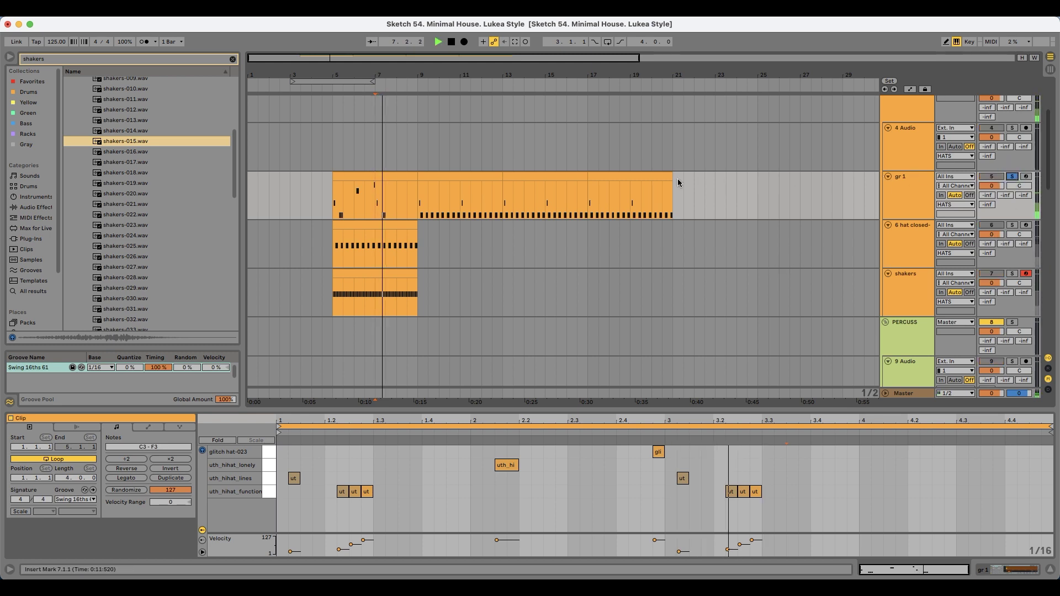
- Play the first gr 1 clip in solo and show the uth_hihat_function pad of its Drum Rack
click(355, 178)
key(space)
key(space)
double_click(910, 187)
key(space)
key(space)
click(47, 493)
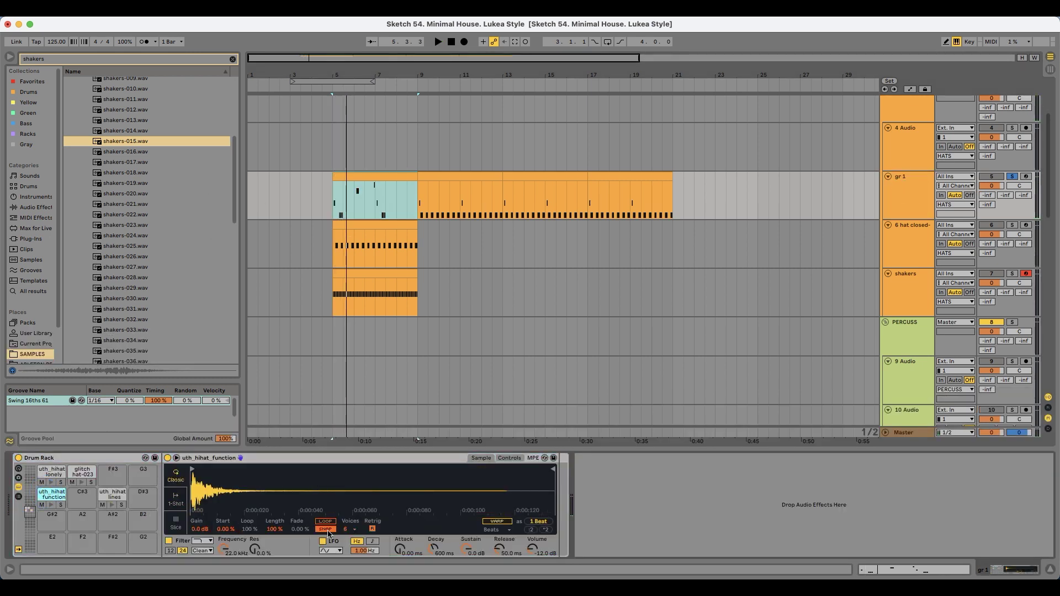
- Audition more shakers samples, up to about shakers-025.wav, as a possible hat sound for the gr 1 Drum Rack
click(130, 206)
key(Down)
key(Down)
scroll(139, 237, up, 3)
key(Down)
key(Down)
scroll(140, 290, down, 3)
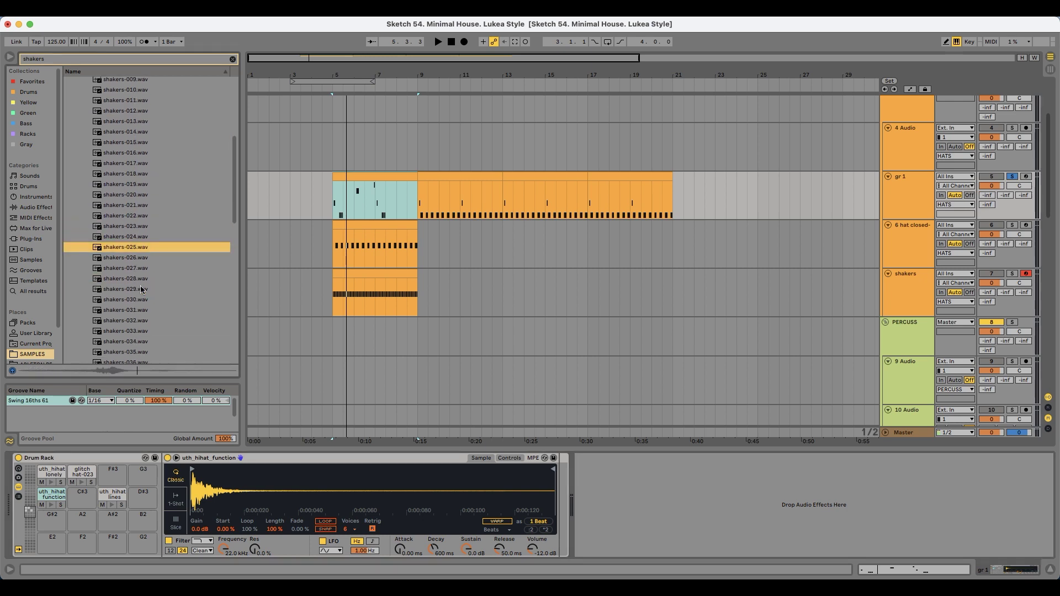
key(Down)
- Search the SAMPLES folder for "hat" and audition the hat closed samples in the zwook folder up to hat closed-041.wav
scroll(141, 287, up, 10)
click(125, 178)
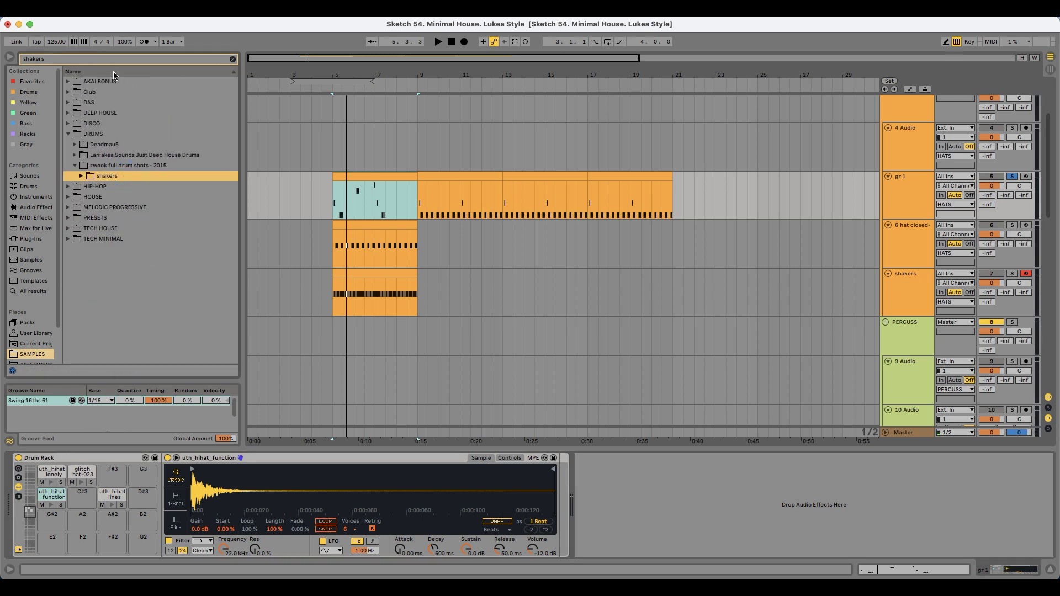
text(hat)
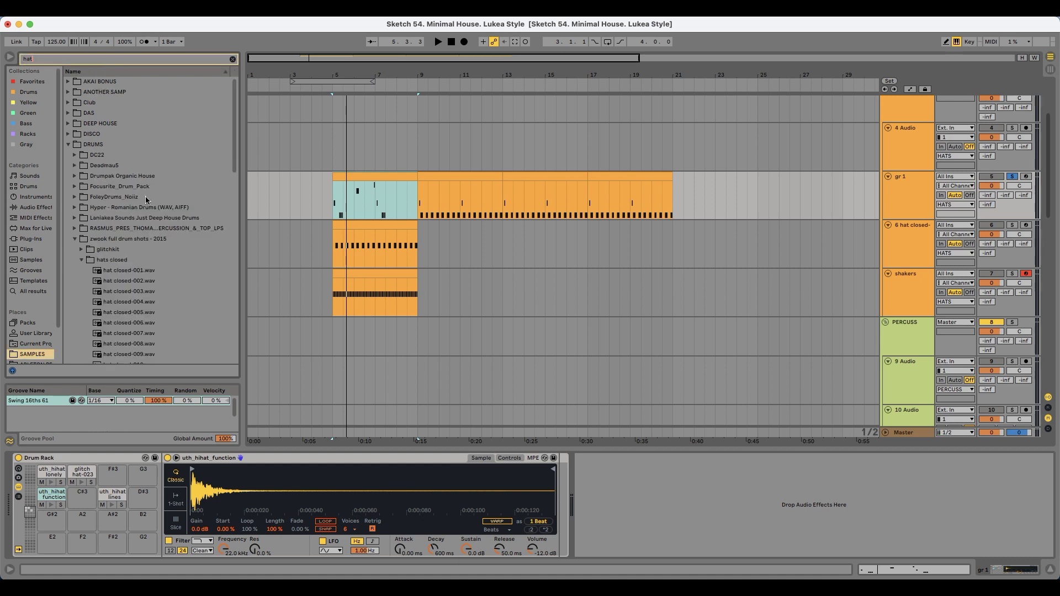
scroll(150, 219, down, 5)
click(153, 266)
scroll(153, 267, down, 3)
key(Down)
key(Down)
key(Down)
key(Down)
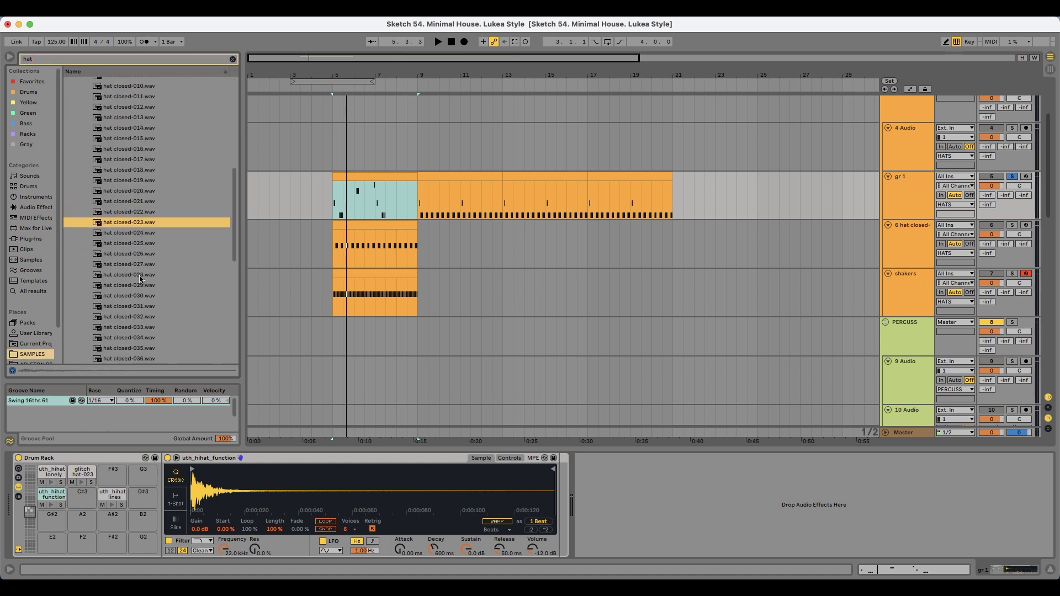
scroll(142, 273, down, 3)
scroll(141, 274, down, 3)
key(Down)
key(Down)
key(Down)
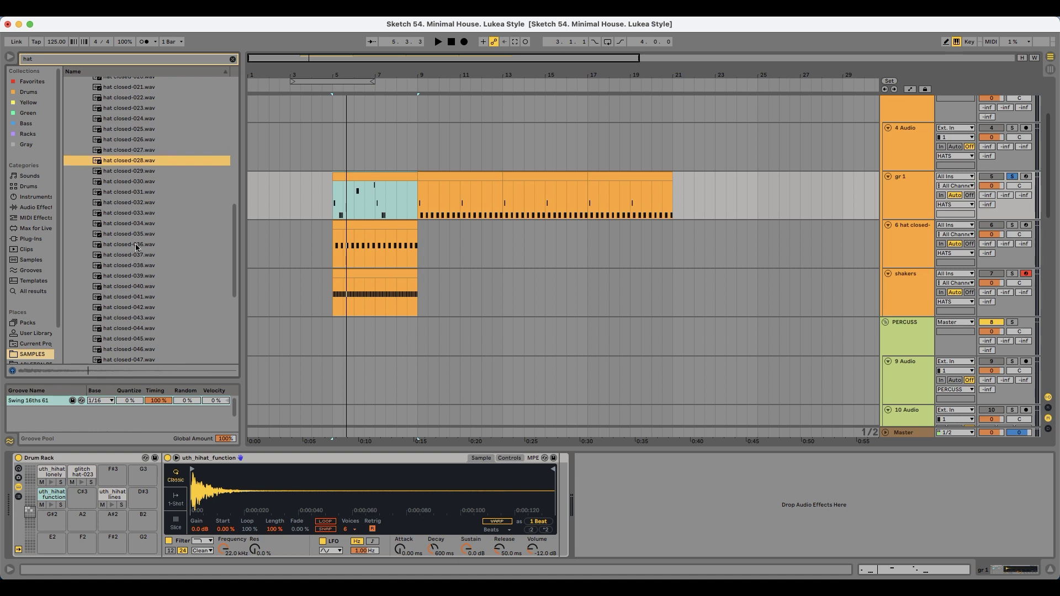
scroll(137, 264, down, 3)
key(Down)
key(Down)
key(Down)
key(Down)
key(Down)
key(Down)
key(Down)
key(Down)
key(Down)
key(Down)
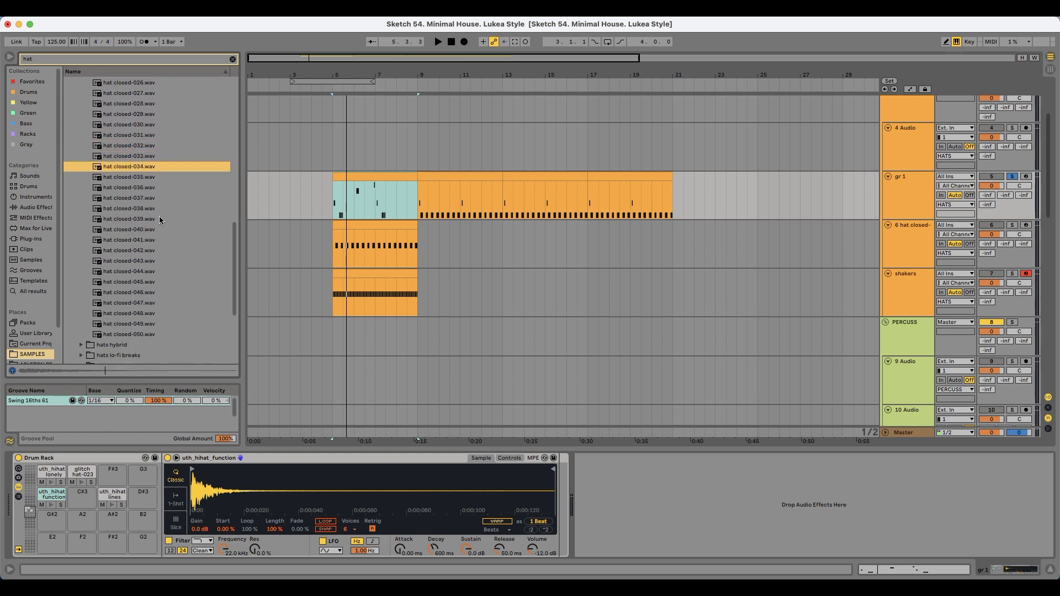
key(Down)
key(Down)
key(Down)
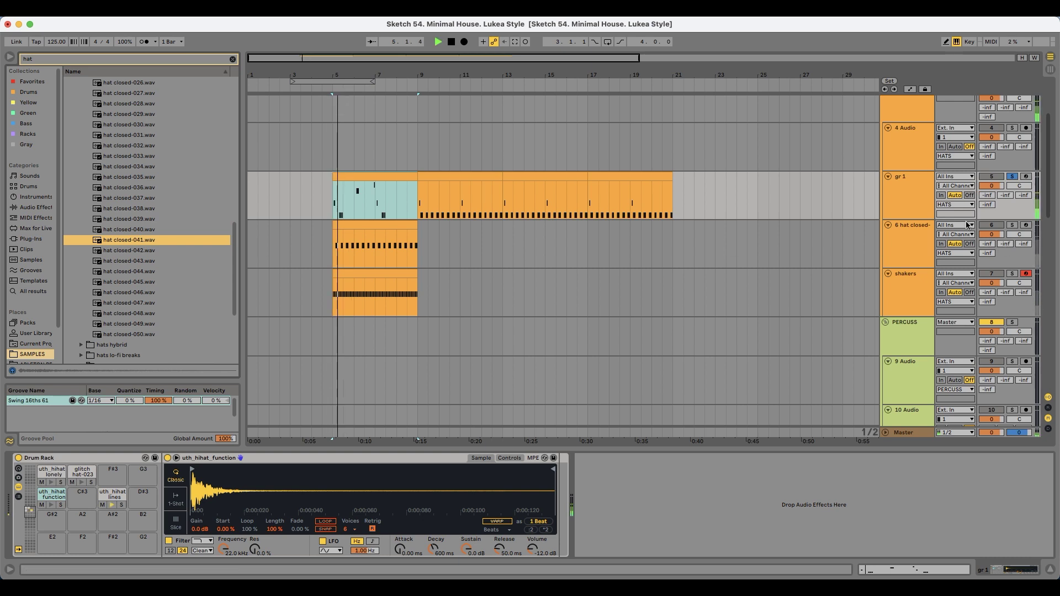
scroll(1013, 143, up, 2)
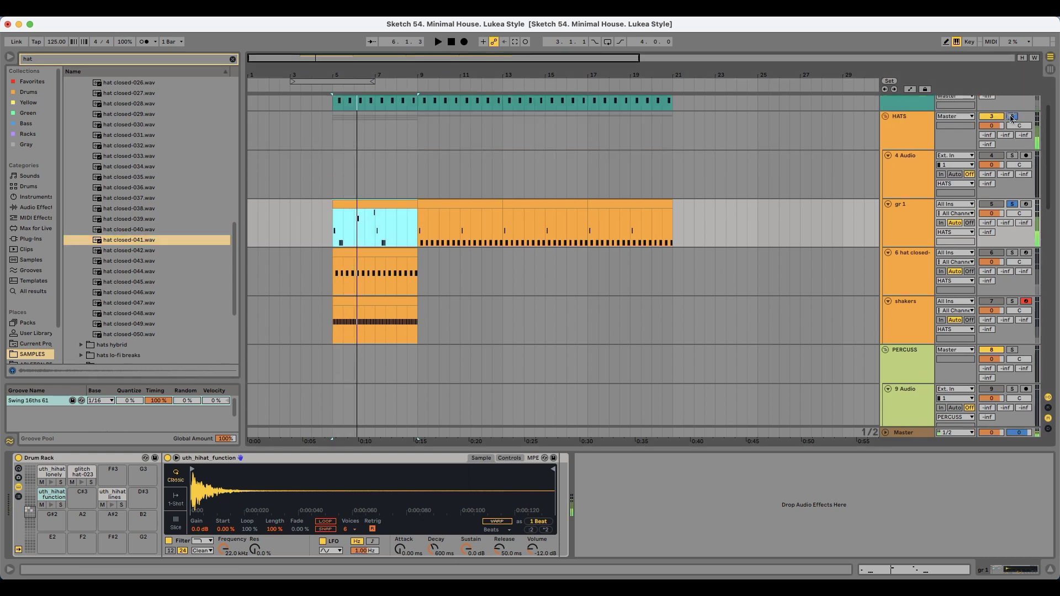
- Show the closed hat track's Simpler and audition the remaining hat closed samples up to hat closed-050.wav
click(926, 217)
click(910, 266)
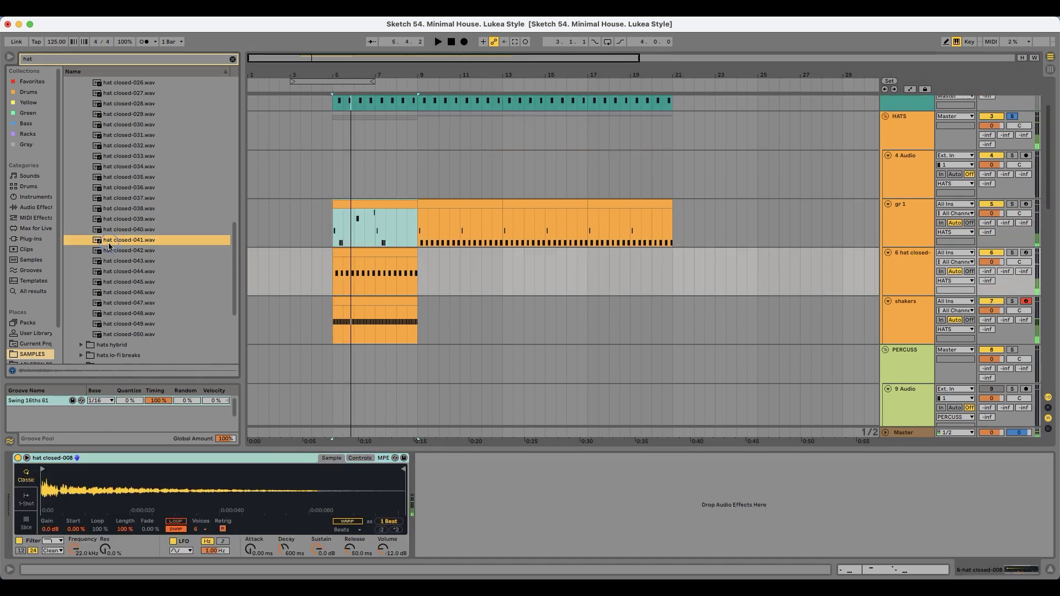
key(Down)
key(Down)
key(Down)
scroll(153, 292, down, 3)
key(Down)
key(Down)
key(Down)
key(Down)
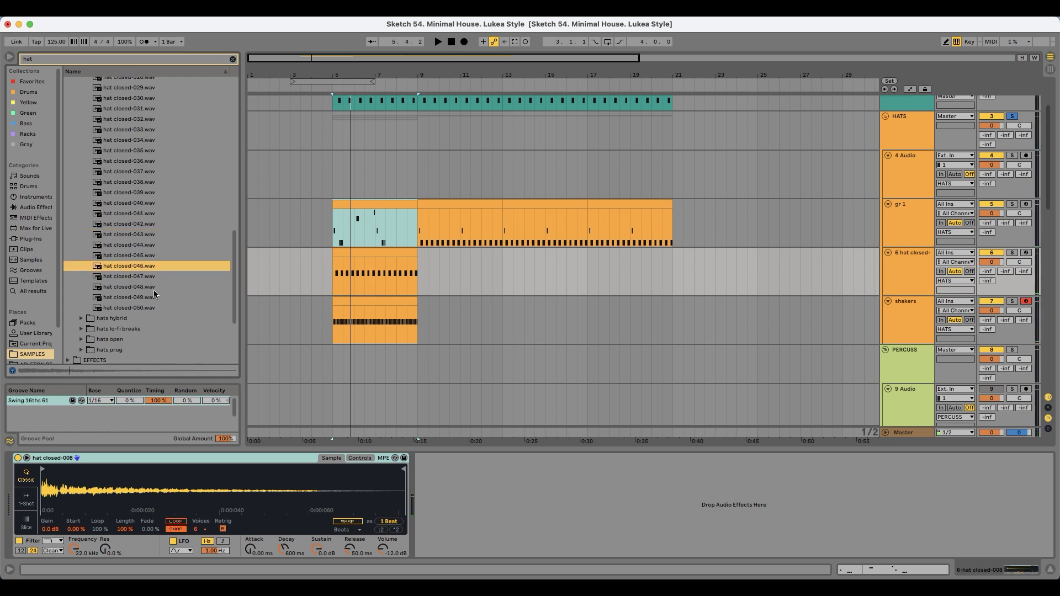
key(Down)
key(Down)
scroll(155, 290, down, 5)
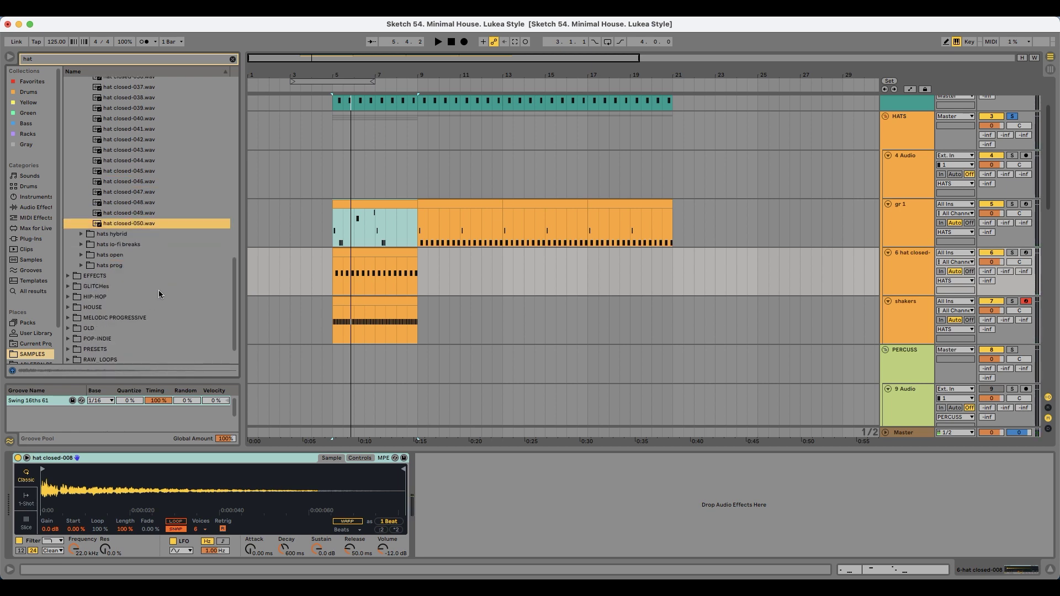
- Open the hats hybrid folder instead of hats closed and audition its samples down to hat hybrid-010.wav
click(144, 202)
key(Down)
key(Down)
key(Down)
key(Down)
click(146, 304)
- Try hat hybrid-010.wav as the replacement sample in track 6's Simpler
key(Up)
key(Down)
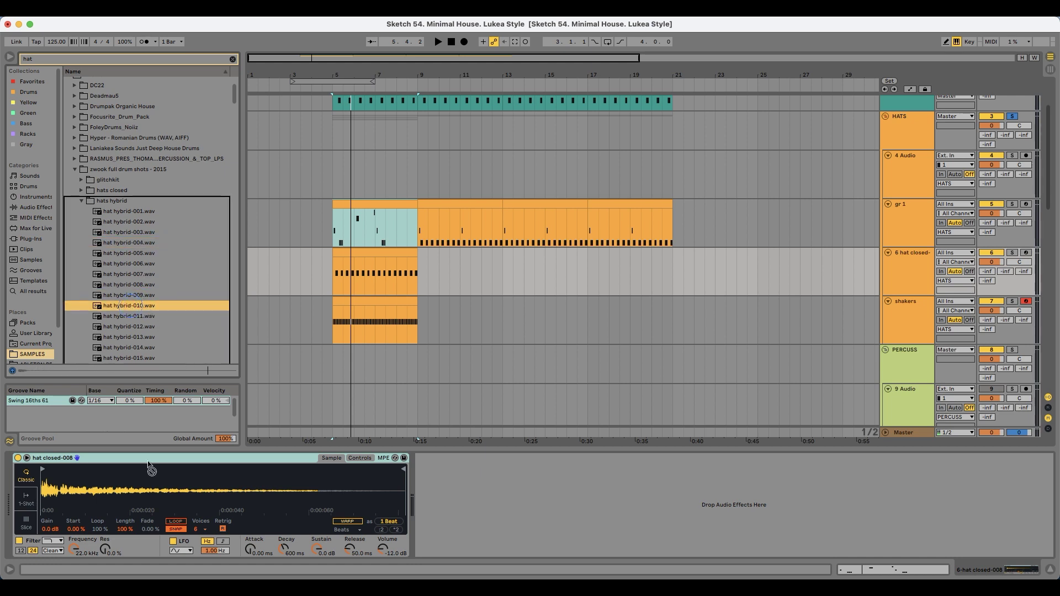
drag(122, 498, 123, 498)
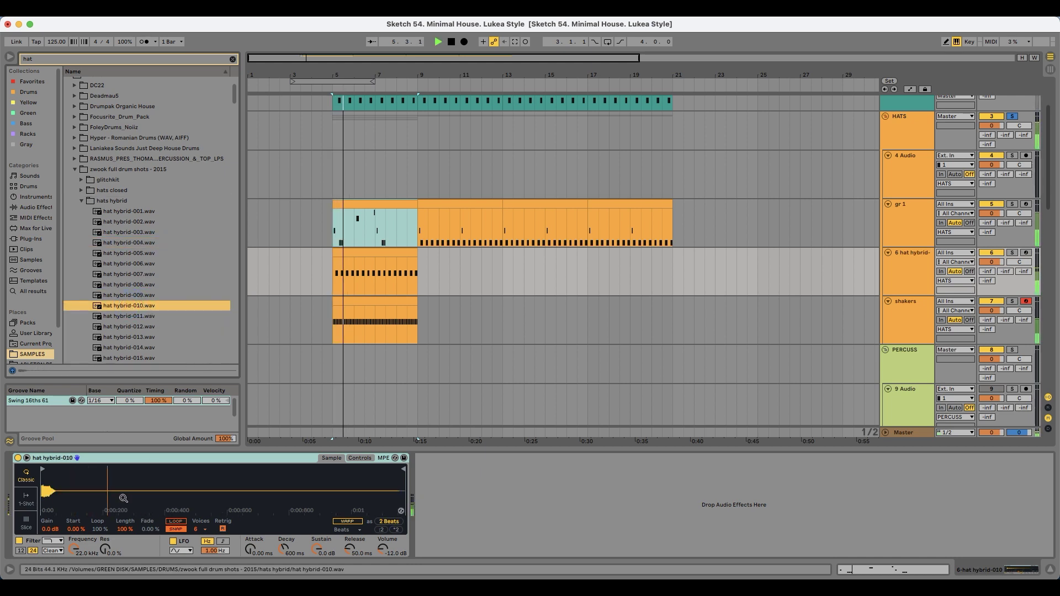
- Load hat hybrid-007.wav into track 6's Simpler, set its gain to 8.4 dB and play the loop
key(Up)
key(Up)
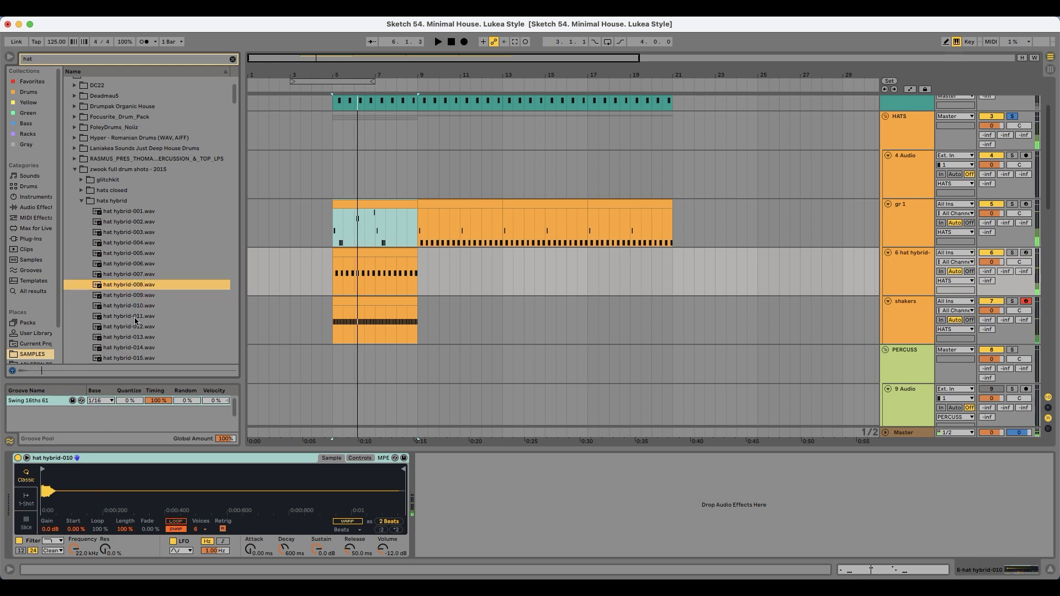
key(Up)
drag(141, 275, 102, 495)
key(space)
drag(51, 529, 51, 531)
click(177, 529)
key(space)
key(space)
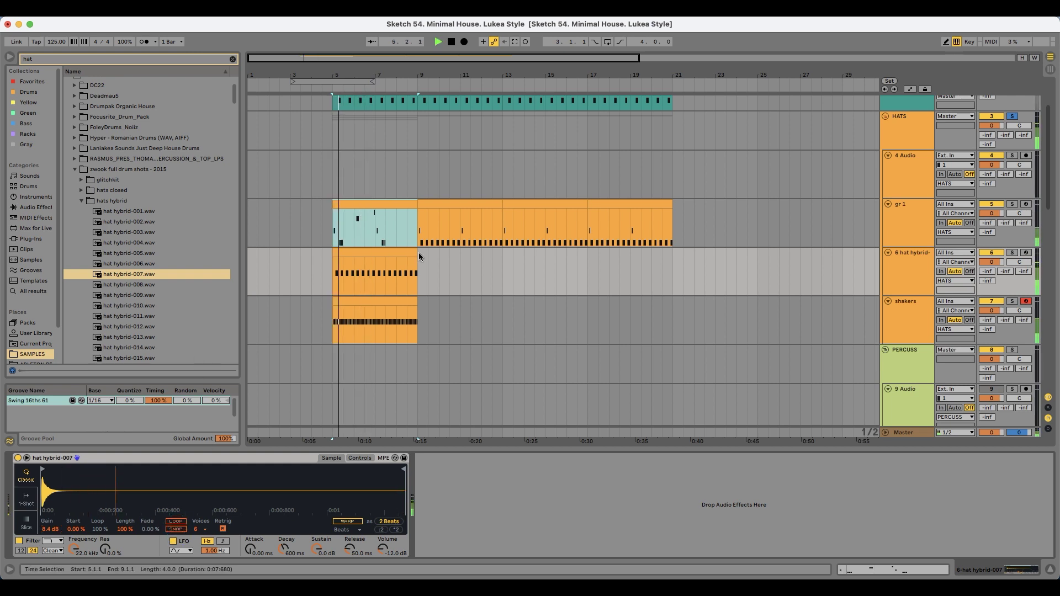
- Audition more hat hybrid samples for the gr 1 Drum Rack, up to hat hybrid-014.wav and back to hat hybrid-012.wav
click(150, 287)
key(Down)
scroll(144, 306, down, 2)
key(Down)
key(Down)
scroll(148, 247, down, 2)
key(Down)
key(Down)
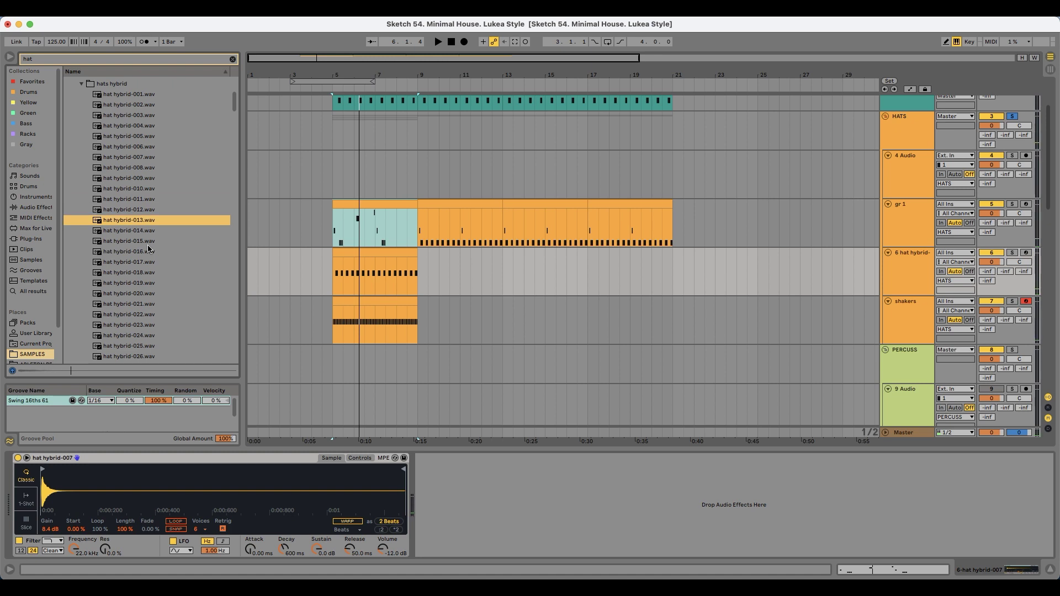
scroll(148, 248, down, 1)
key(Down)
key(Up)
key(Up)
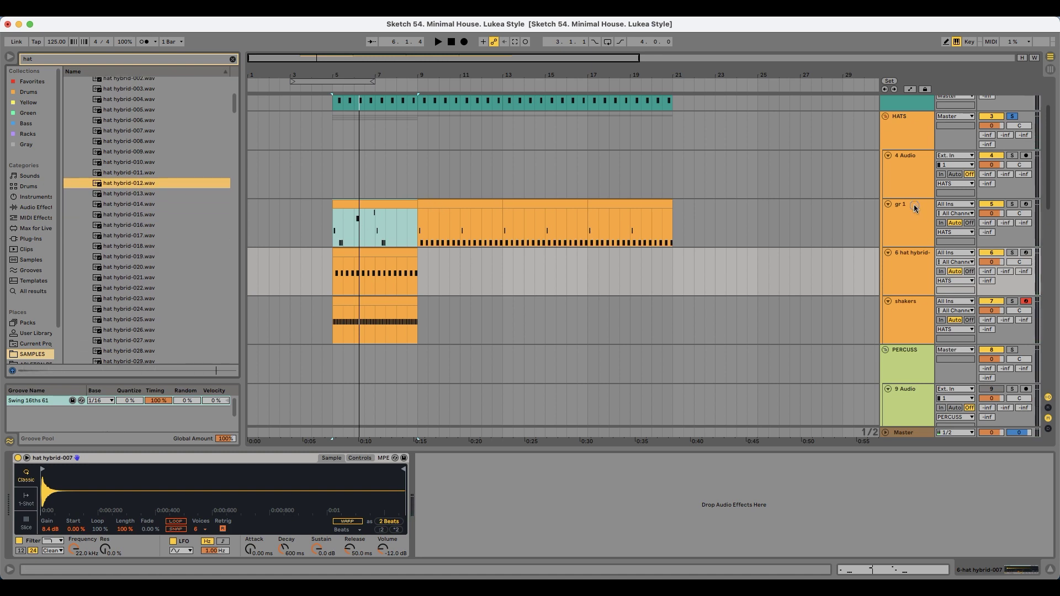
- Try hat hybrid-012.wav on the uth_hihat_lines pad of the gr 1 Drum Rack and play the loop
click(914, 208)
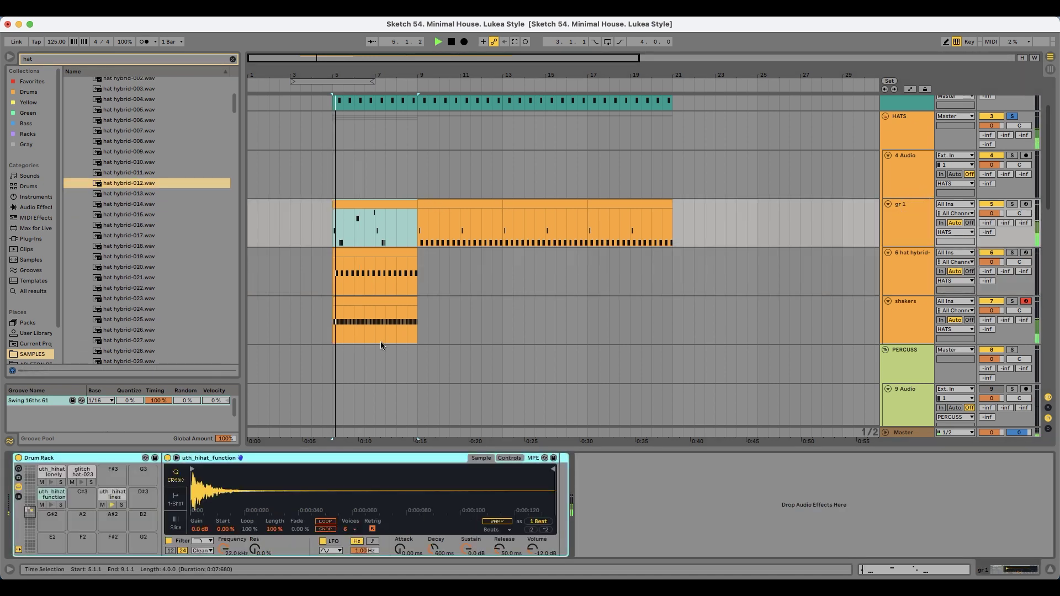
click(113, 504)
drag(200, 186, 267, 512)
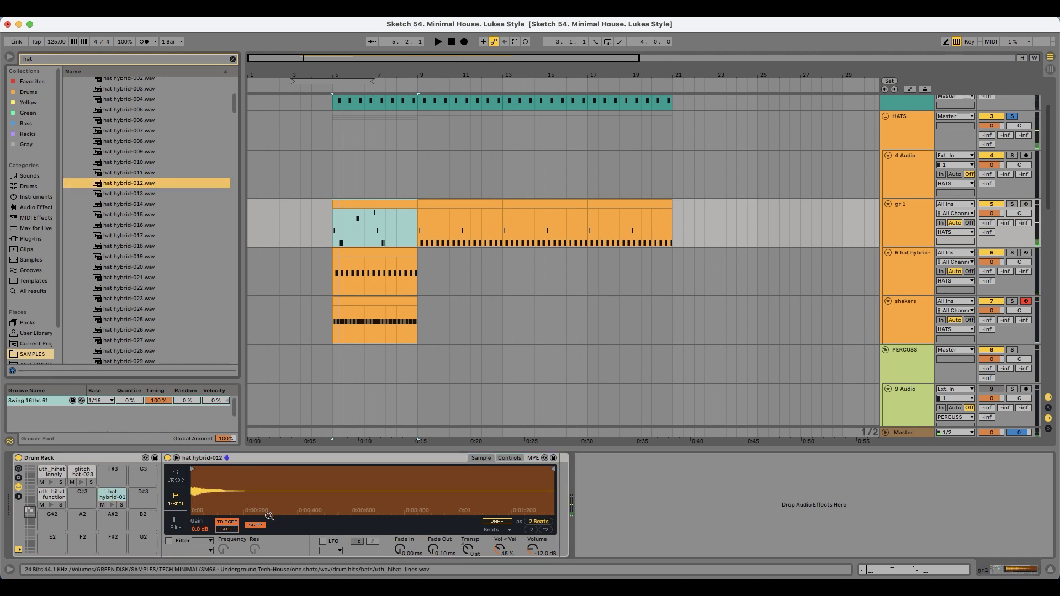
key(space)
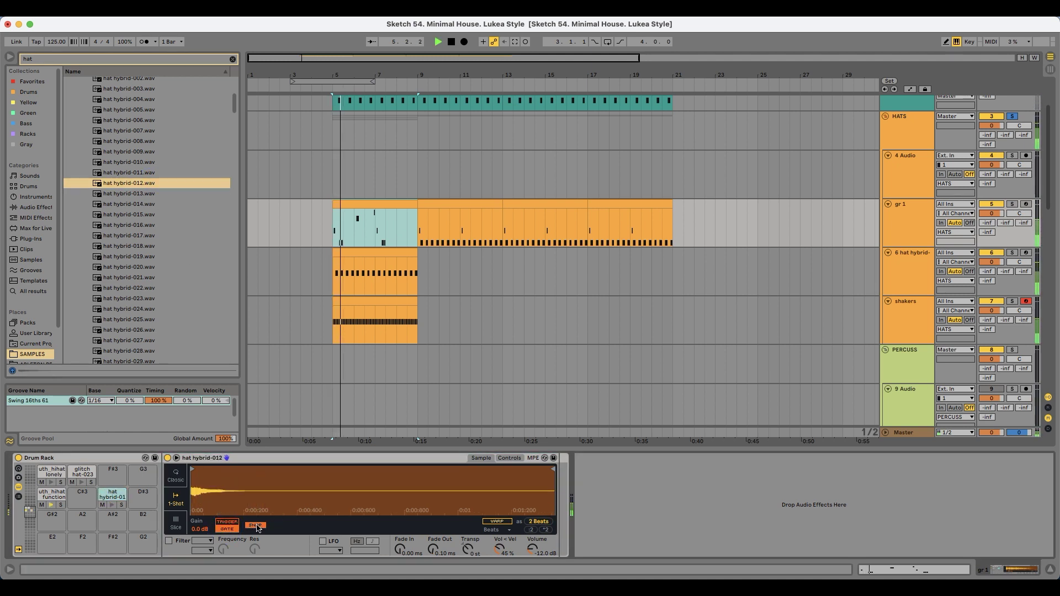
- Audition hat hybrid-015.wav and try hat hybrid-016.wav on the same D3 pad of the gr 1 Drum Rack
click(131, 214)
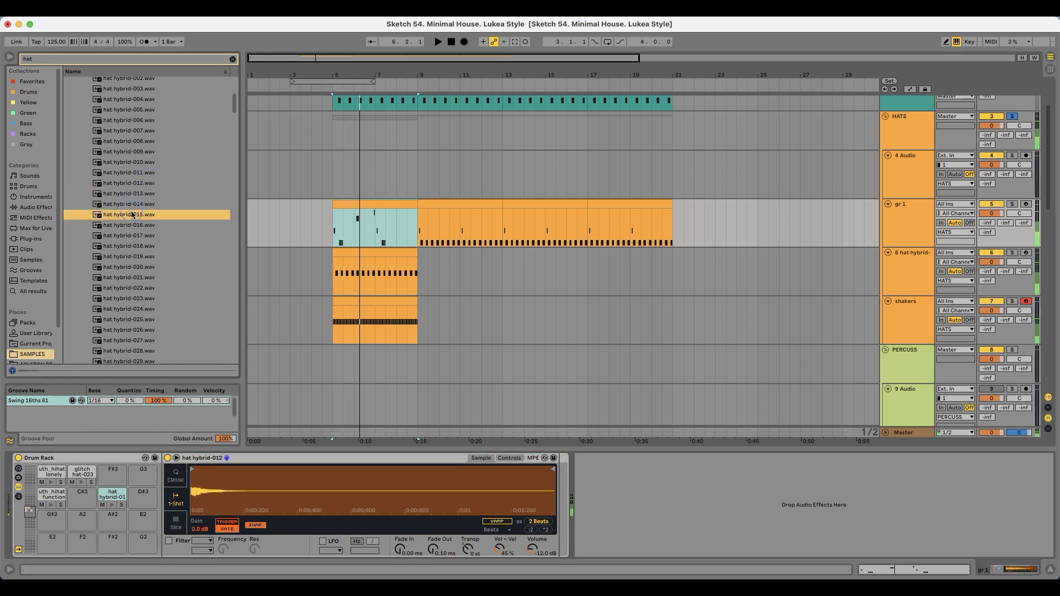
click(137, 226)
drag(142, 229, 237, 483)
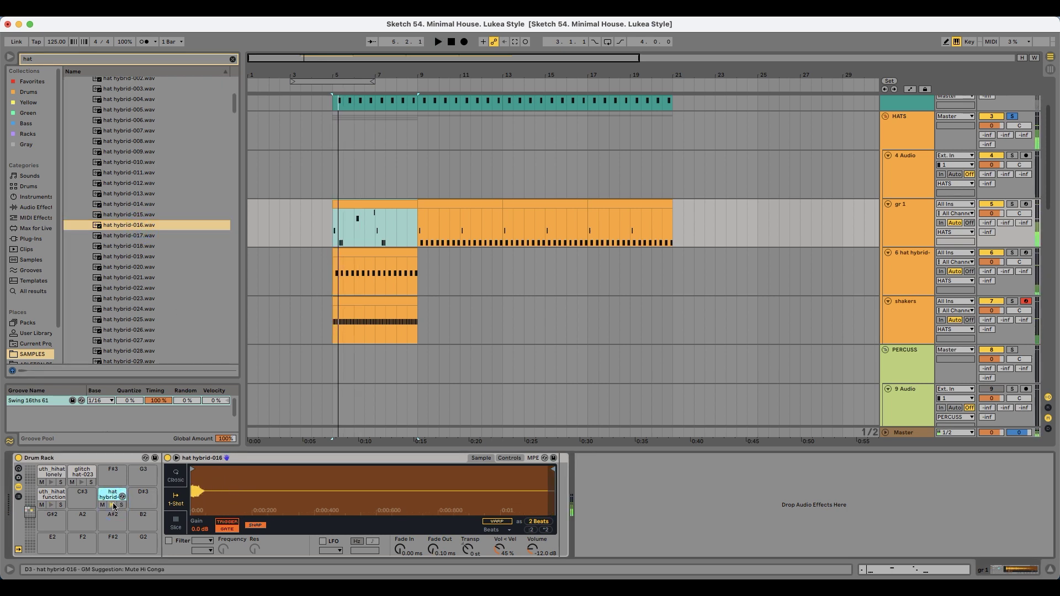
- Open the first gr 1 clip and raise the velocity of its two hat hybrid-016 notes to about 56
double_click(360, 207)
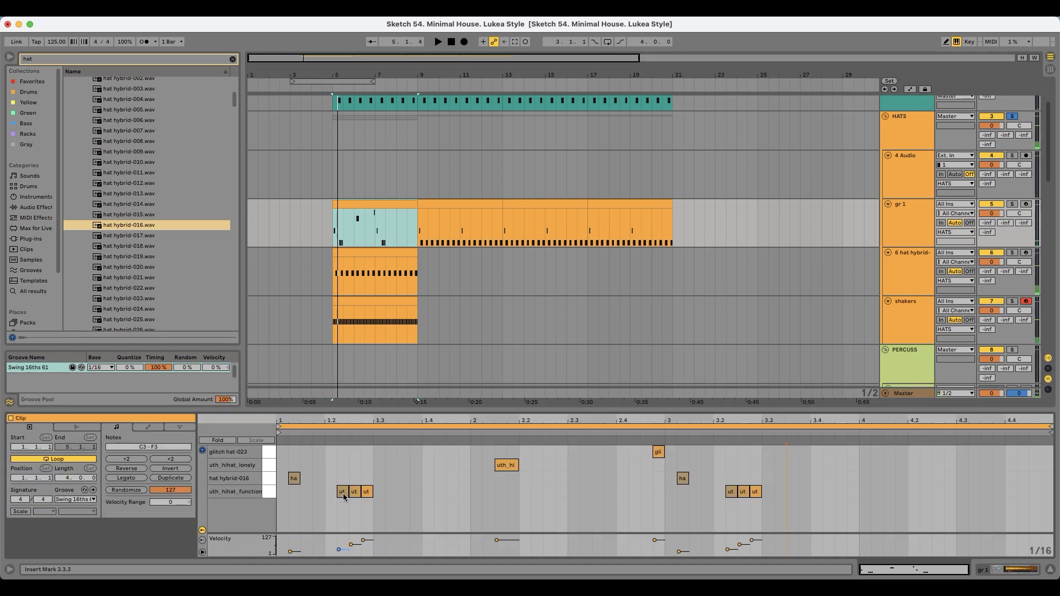
click(265, 481)
drag(292, 557, 294, 537)
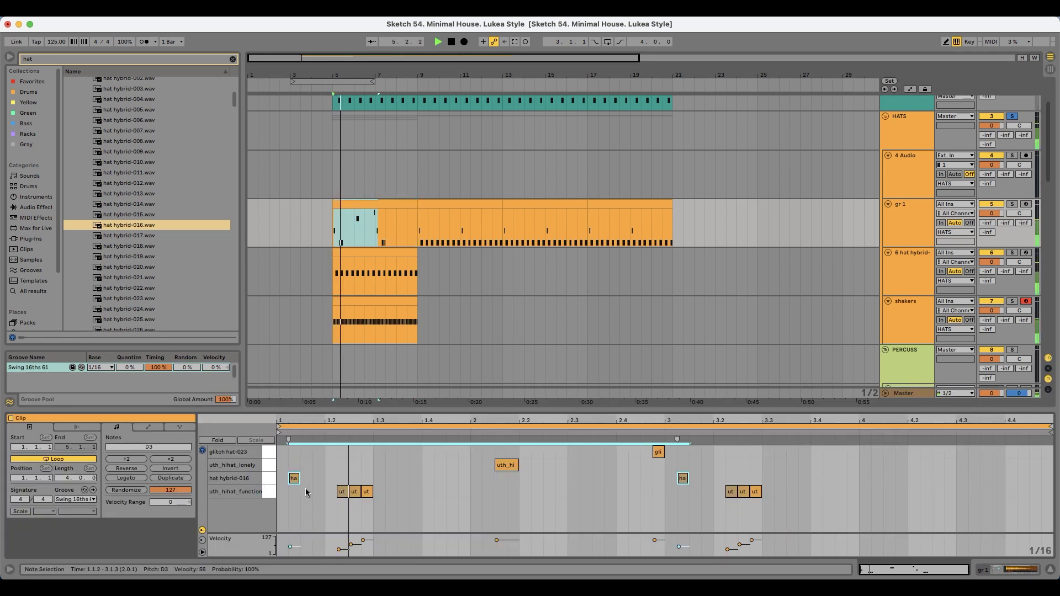
- Try copying the two hat hybrid-016 notes to 2.4.3 and 4.4.4, and undo the copy
drag(295, 478, 644, 479)
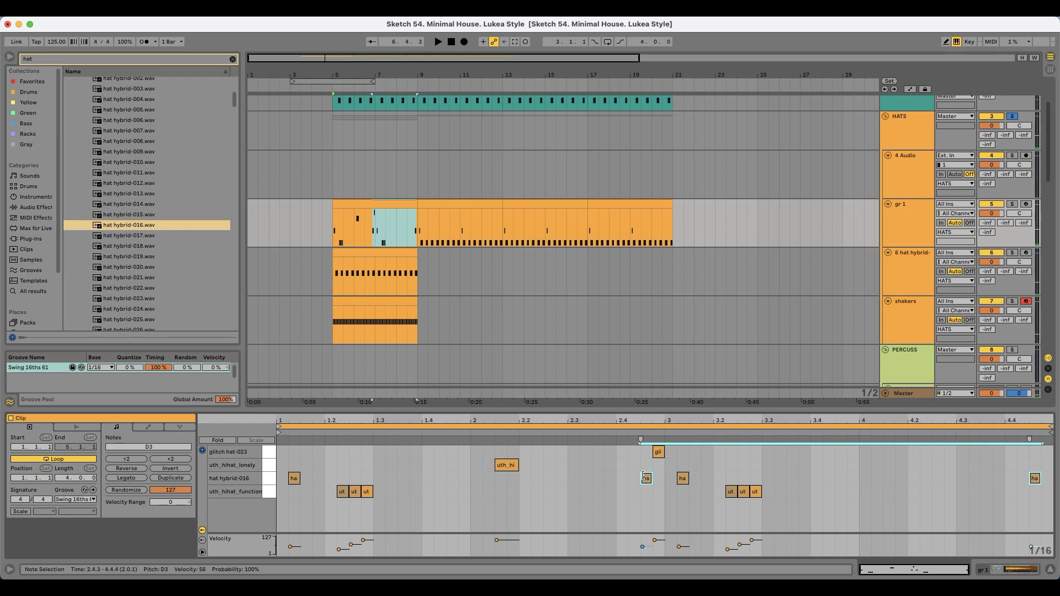
key(super+z)
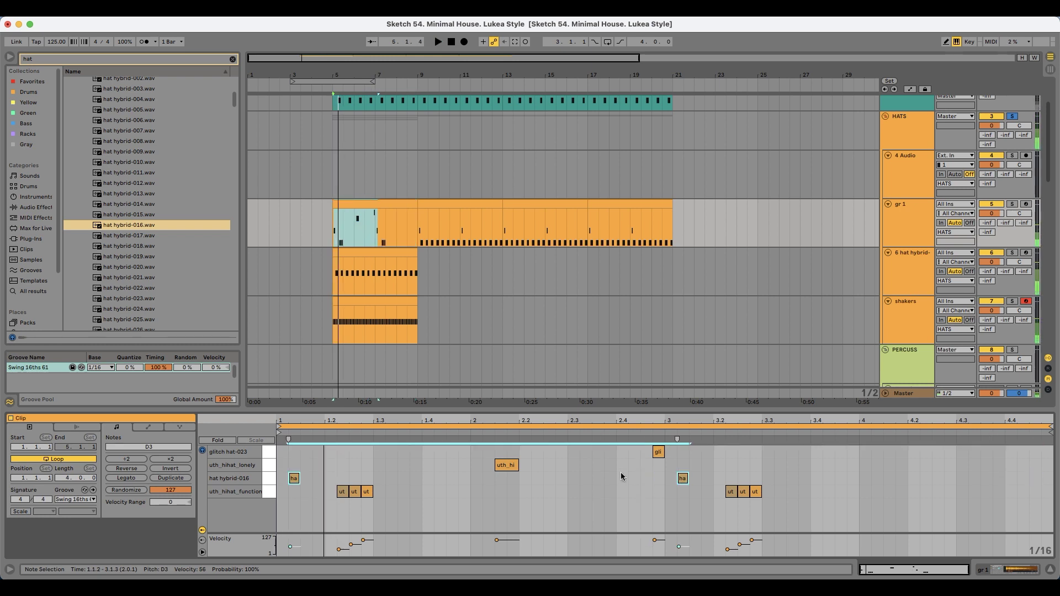
- Audition further hat hybrid samples and load hat hybrid-038.wav onto the D3 pad of the gr 1 Drum Rack
click(102, 235)
click(122, 257)
click(135, 277)
scroll(138, 276, down, 4)
click(137, 276)
click(136, 266)
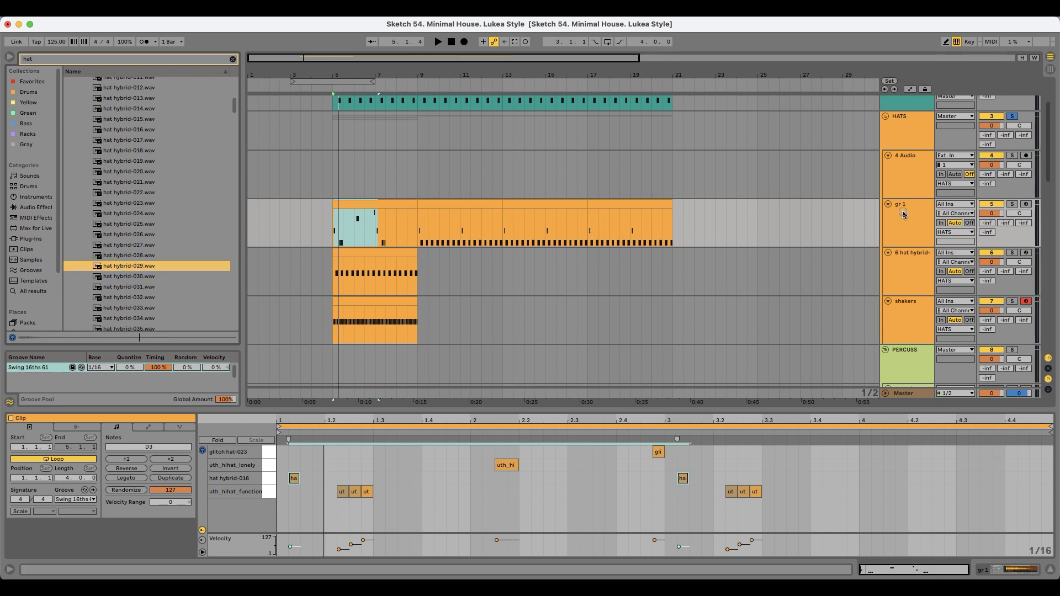
click(903, 215)
click(141, 315)
scroll(141, 315, down, 5)
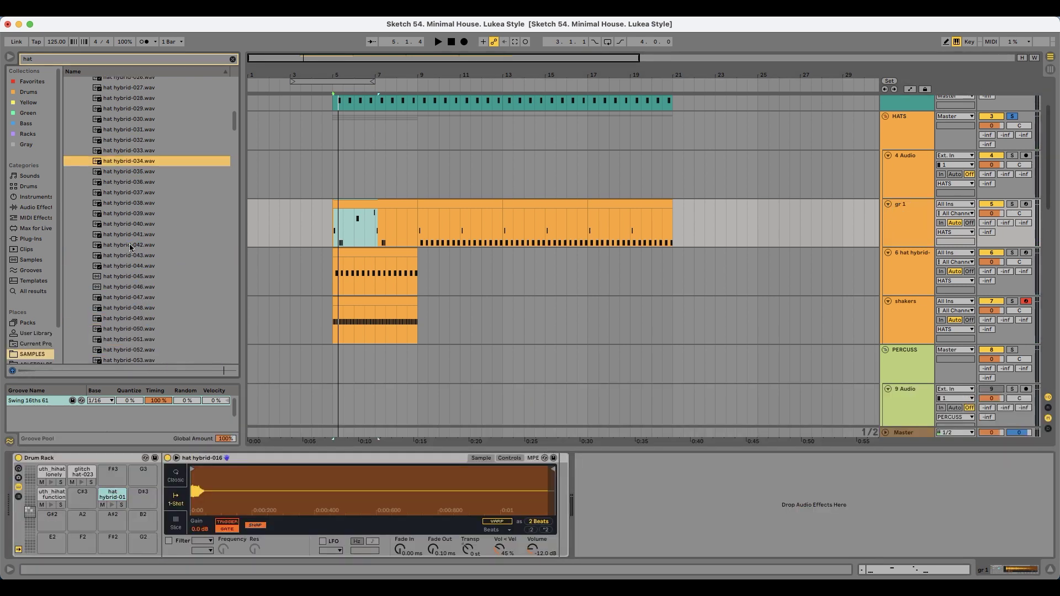
click(130, 206)
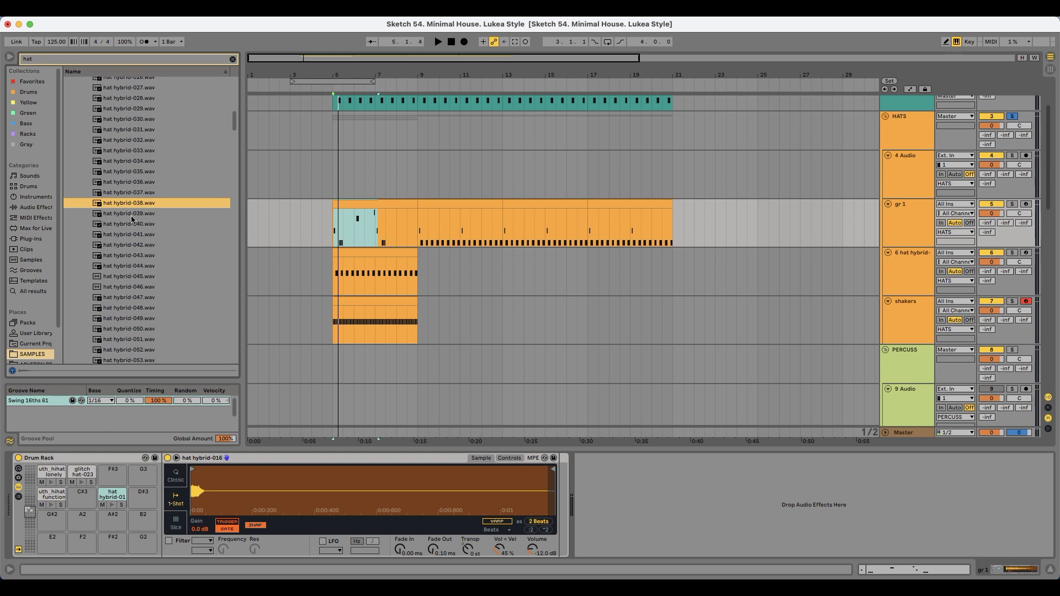
drag(138, 205, 275, 485)
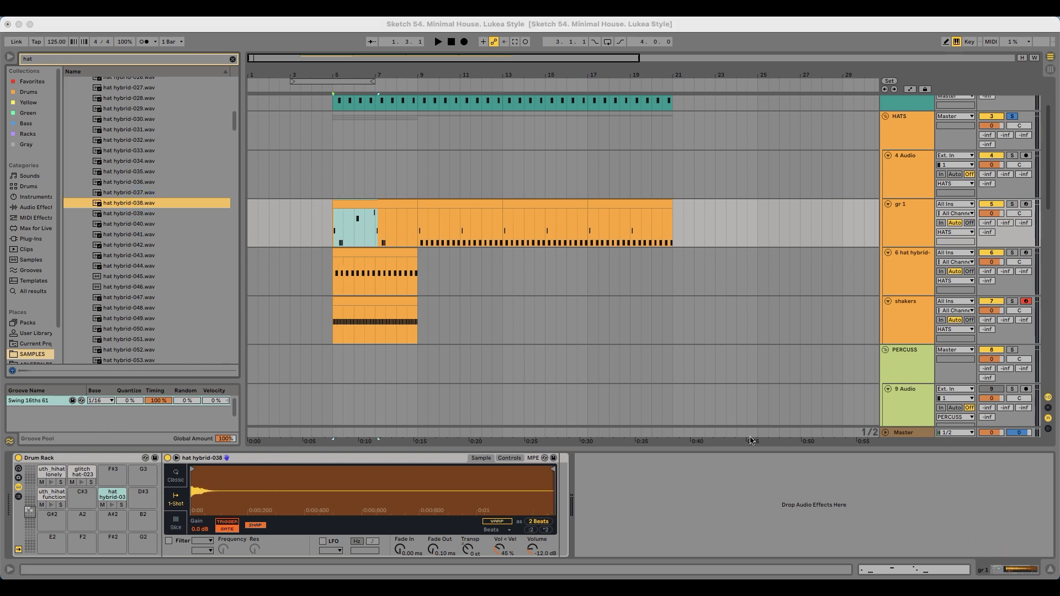
- Play the first gr 1 clip with the new D3 hat sample alongside the other hat tracks
click(382, 211)
key(space)
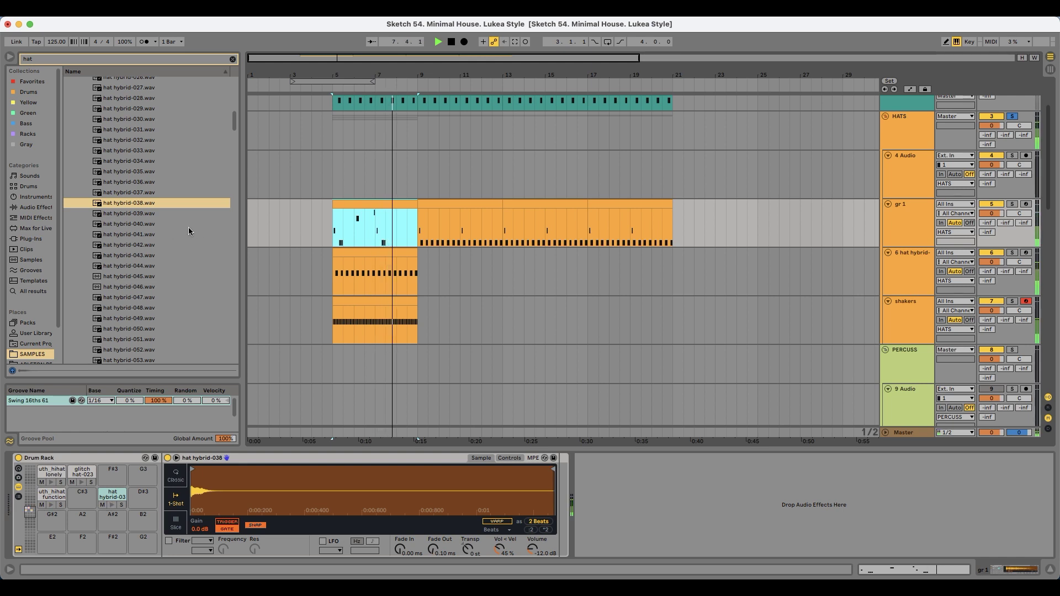
key(space)
- Audition the hat hybrid samples from hat hybrid-040.wav on, ending at hat hybrid-055.wav
click(144, 226)
click(140, 234)
click(140, 241)
scroll(140, 235, down, 3)
key(Up)
click(140, 255)
key(Up)
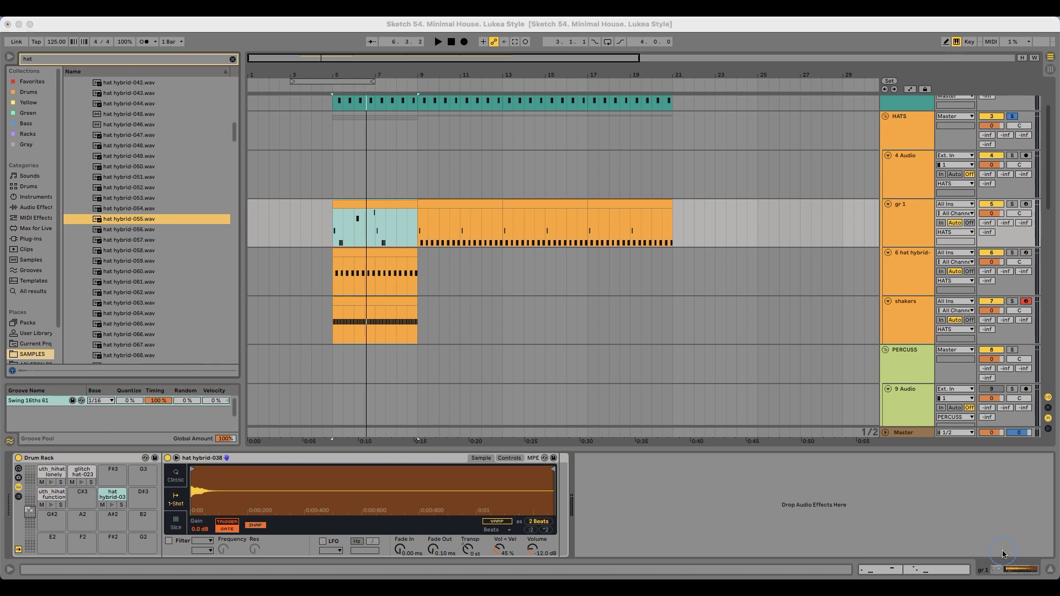
- Load hat hybrid-055.wav onto the uth_hihat_function pad of the gr 1 Drum Rack, set its gain to 5.8 dB and play it
click(918, 210)
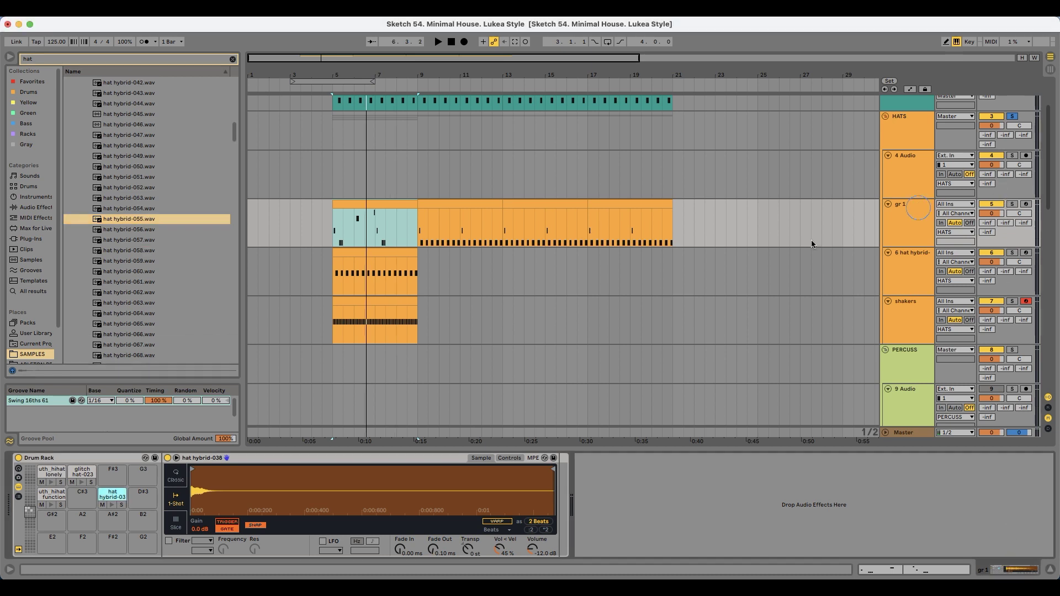
click(52, 508)
key(space)
click(127, 220)
drag(237, 492, 238, 493)
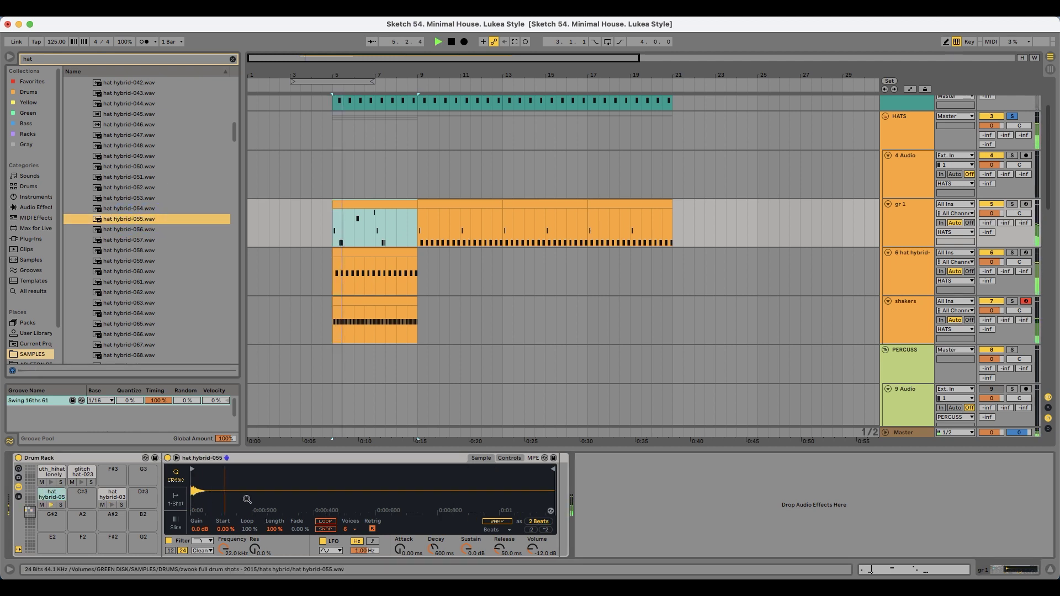
key(space)
key(space)
key(space)
- Solo the shakers track and move the start of shakers-015 to the beginning of the sample during playback
click(998, 252)
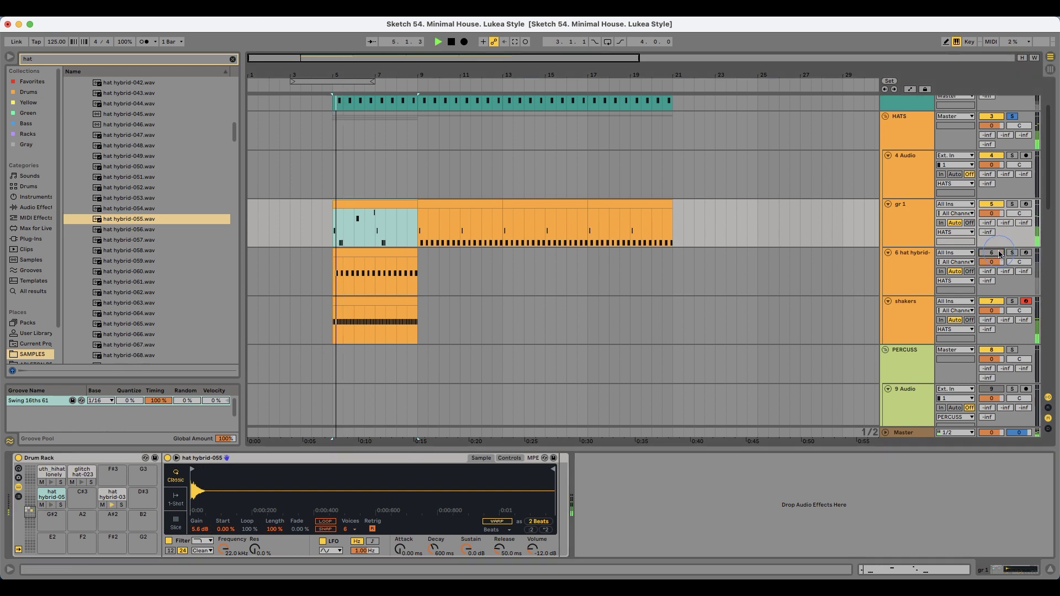
click(906, 303)
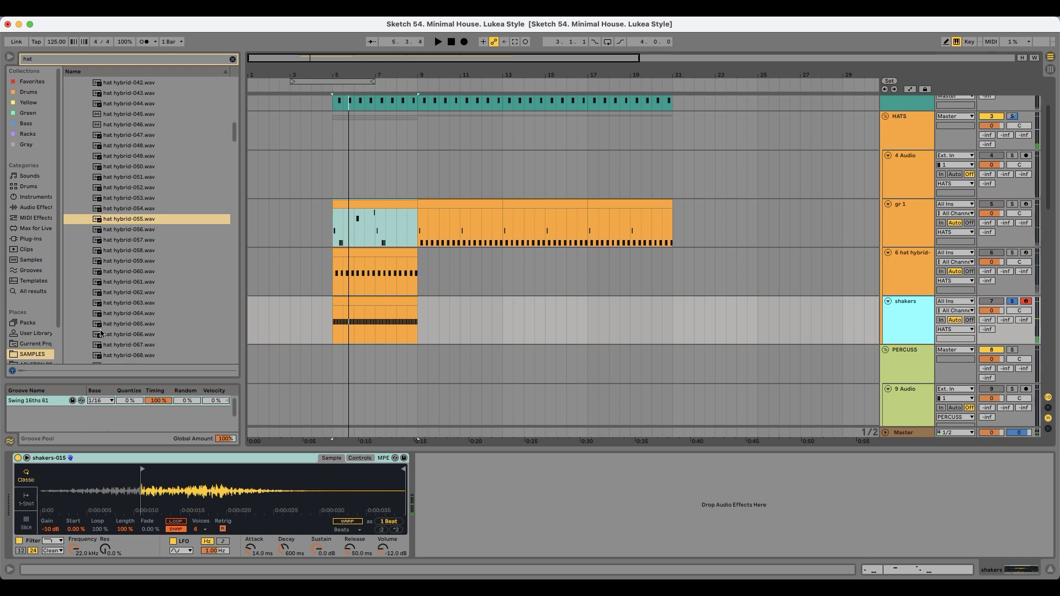
key(space)
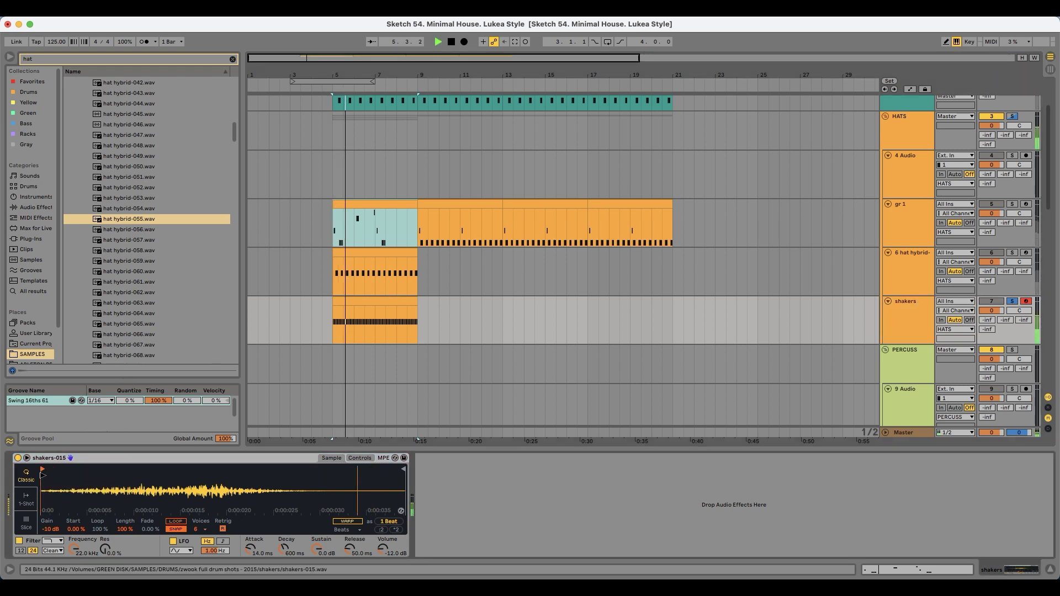
key(space)
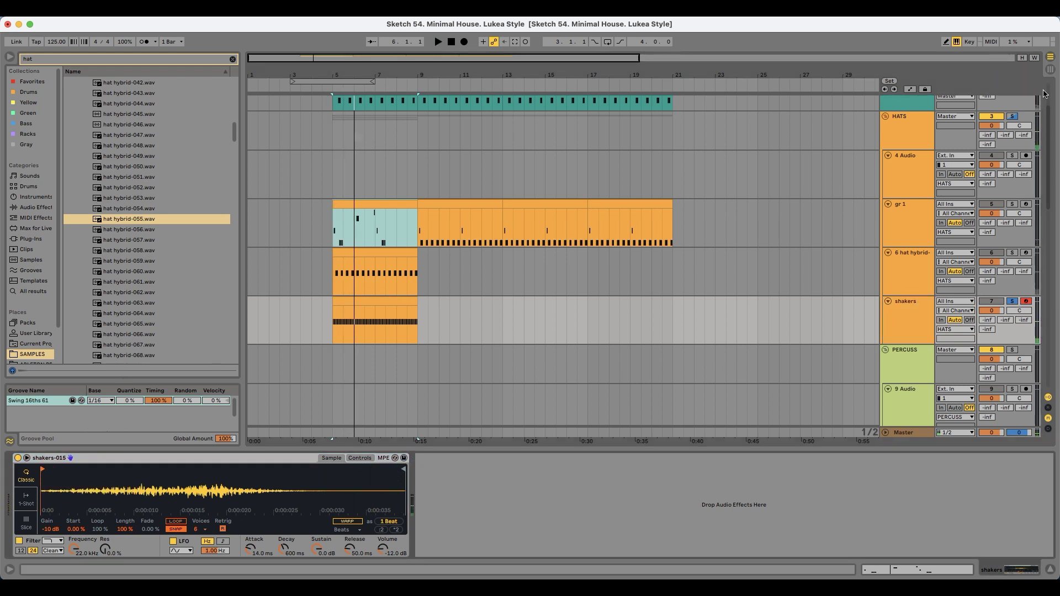
- Take the shakers track out of solo and play the whole HATS group
double_click(1013, 120)
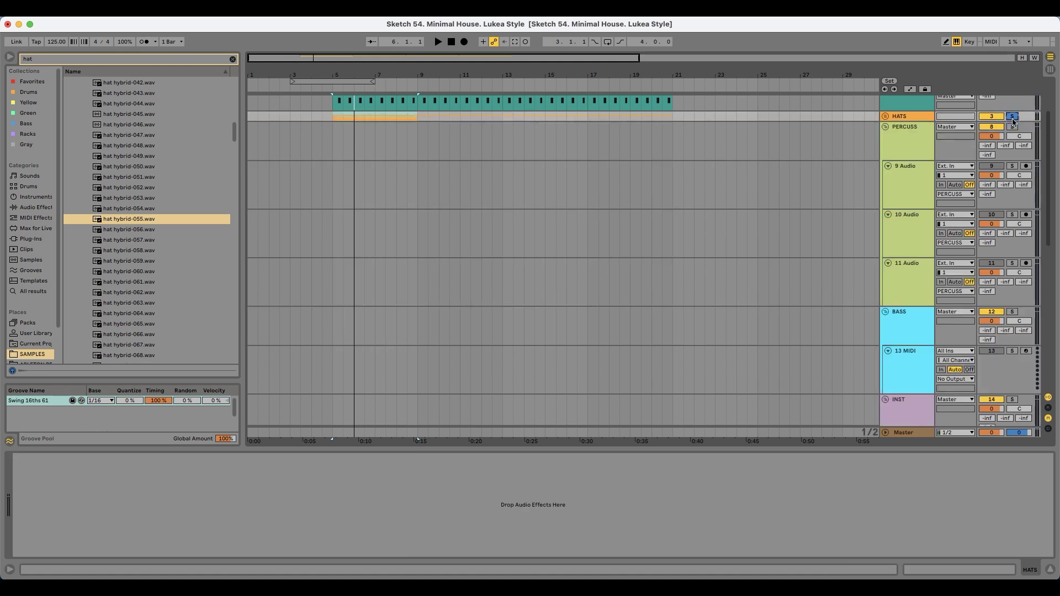
click(886, 117)
key(space)
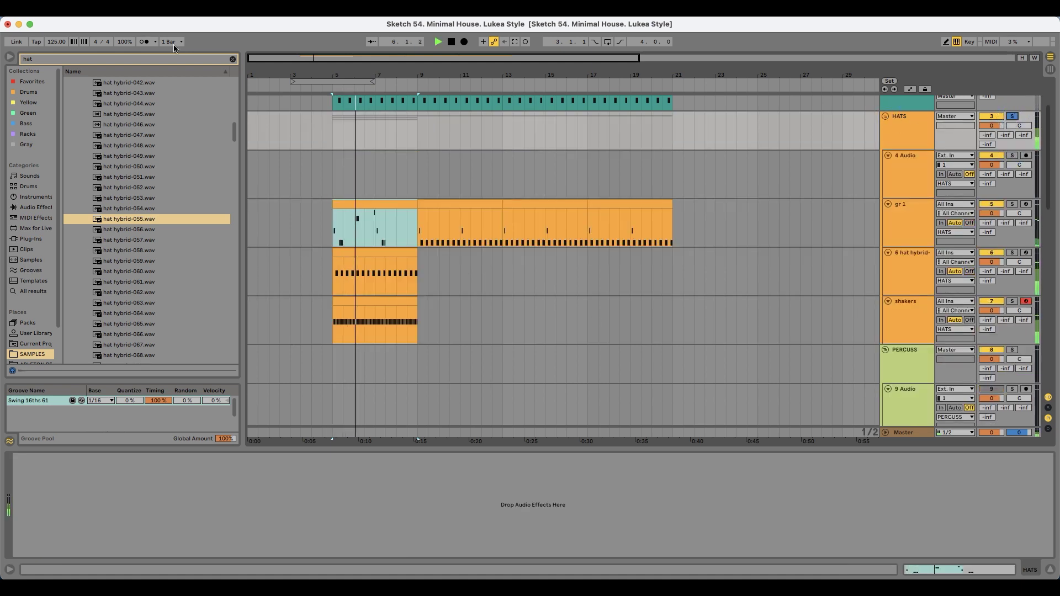
- Search the browser for "shaker" and open the Core Library's Shaker folder under Samples, One Shots, Drums
click(219, 59)
text(sha)
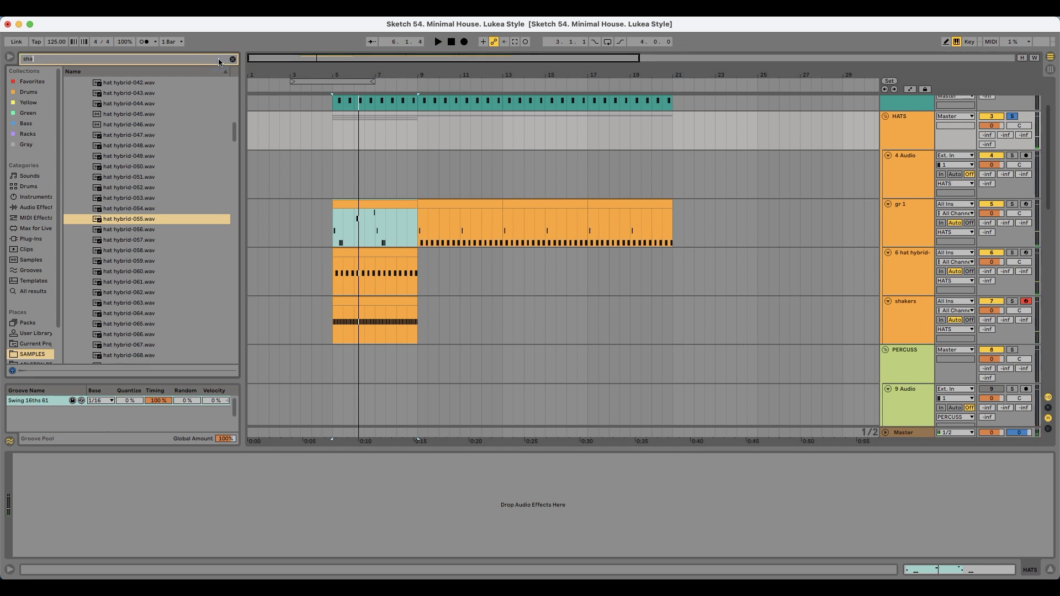
text(ker)
click(33, 332)
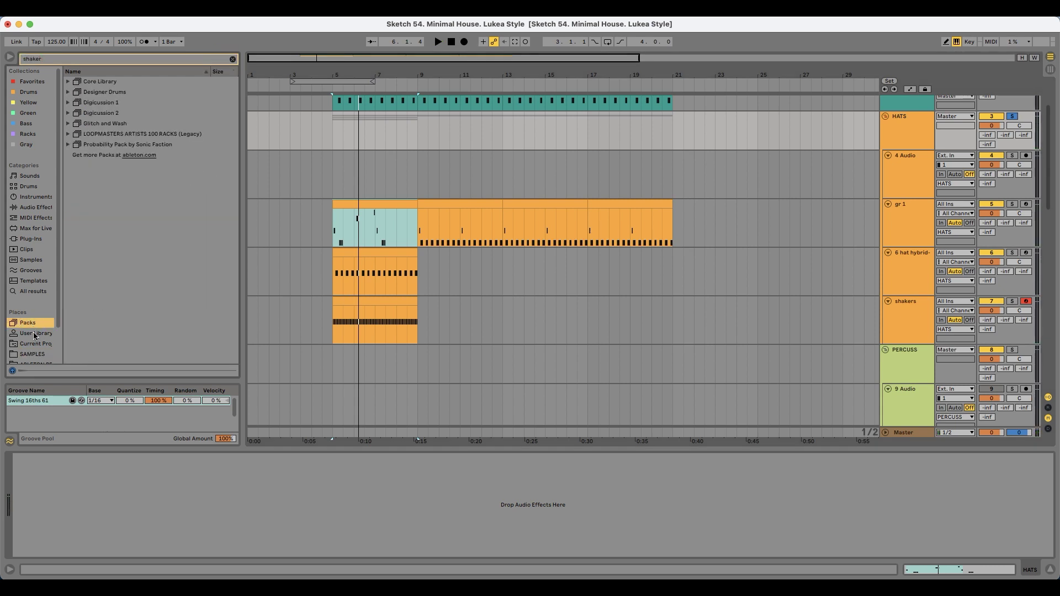
click(28, 322)
click(114, 83)
click(131, 112)
click(137, 134)
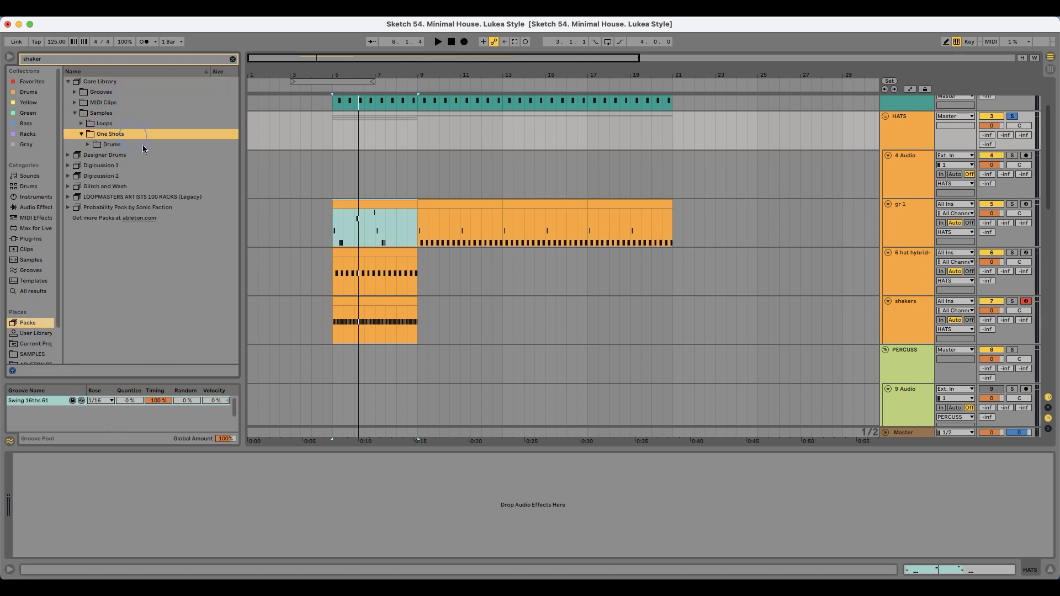
click(141, 145)
click(138, 155)
- Audition the first cabasa samples, load Cabasa Short Mid.aif onto the shakers track and play the hats group
key(Down)
key(Down)
key(Down)
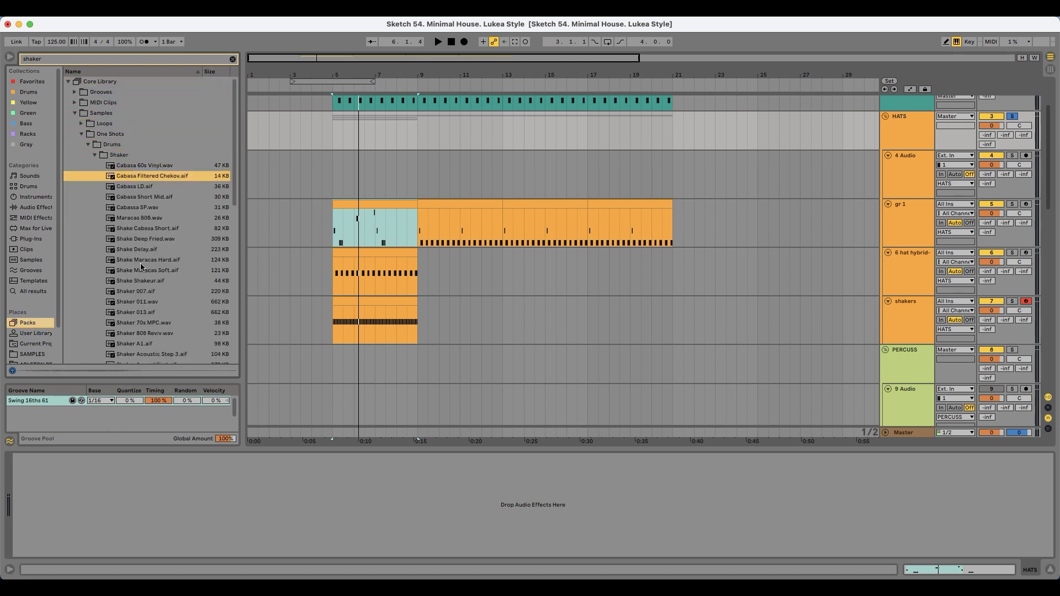
key(Down)
key(Down)
key(Up)
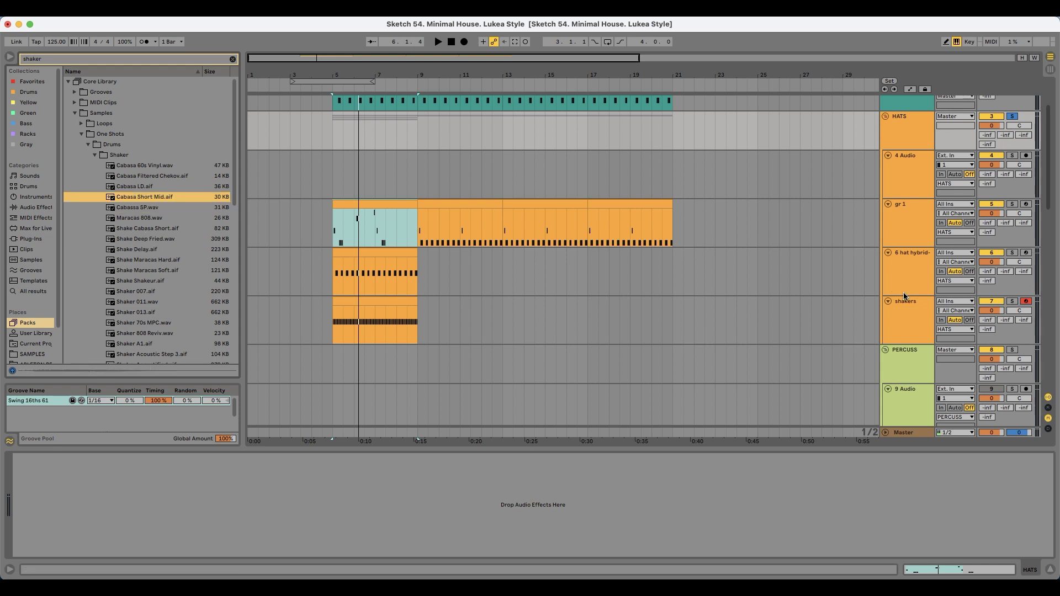
click(906, 308)
drag(153, 200, 165, 484)
key(space)
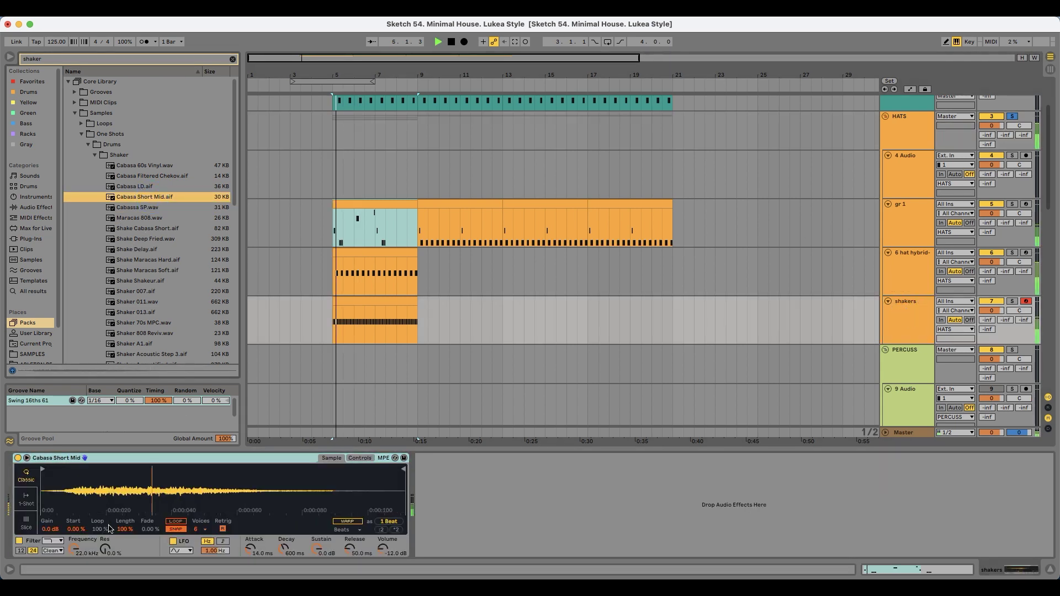
- Compare Maracas 808 with Shake Cabasa Short.aif on the shakers track, keep the latter and lower the track volume to -11.9 dB
key(Down)
key(Down)
key(Down)
key(Return)
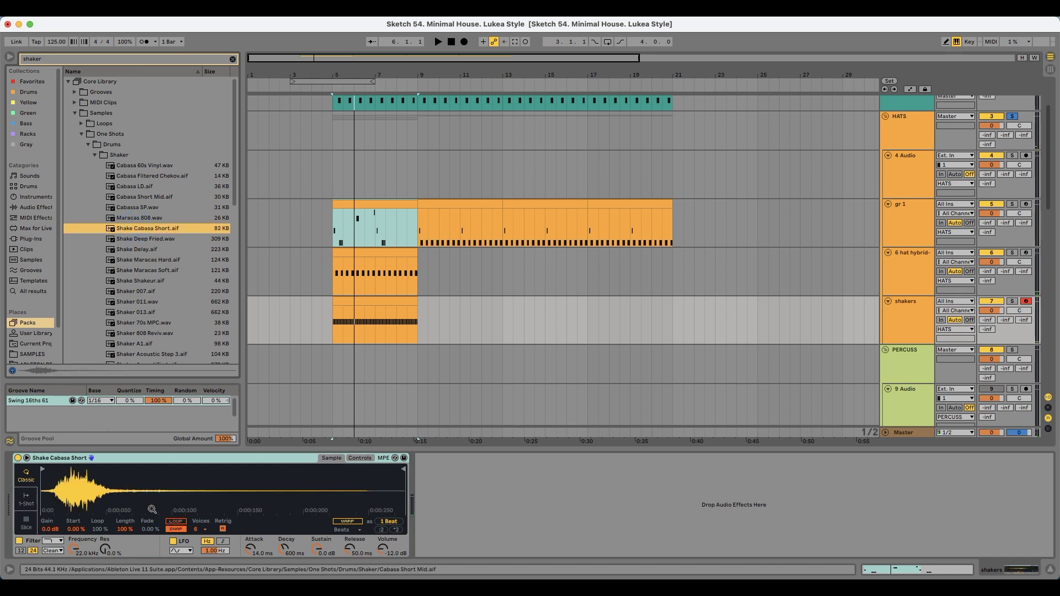
key(Up)
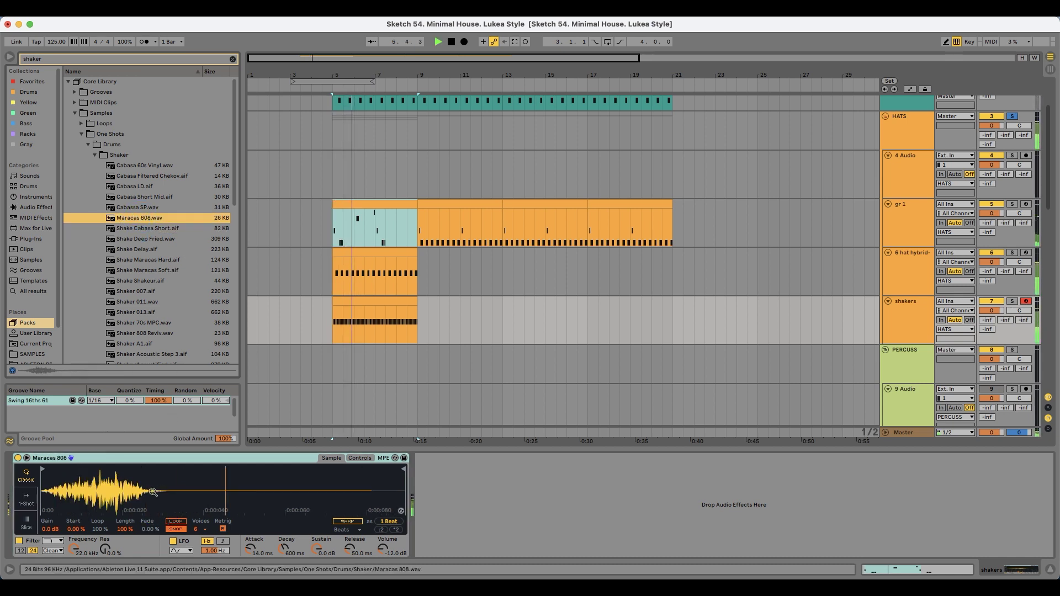
key(Down)
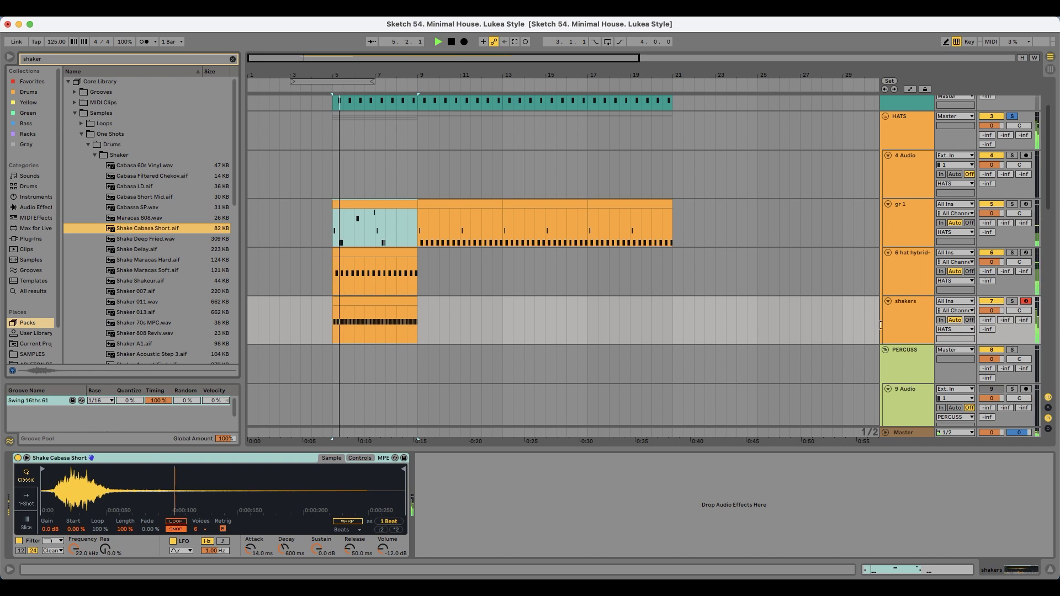
drag(991, 310, 991, 333)
click(175, 528)
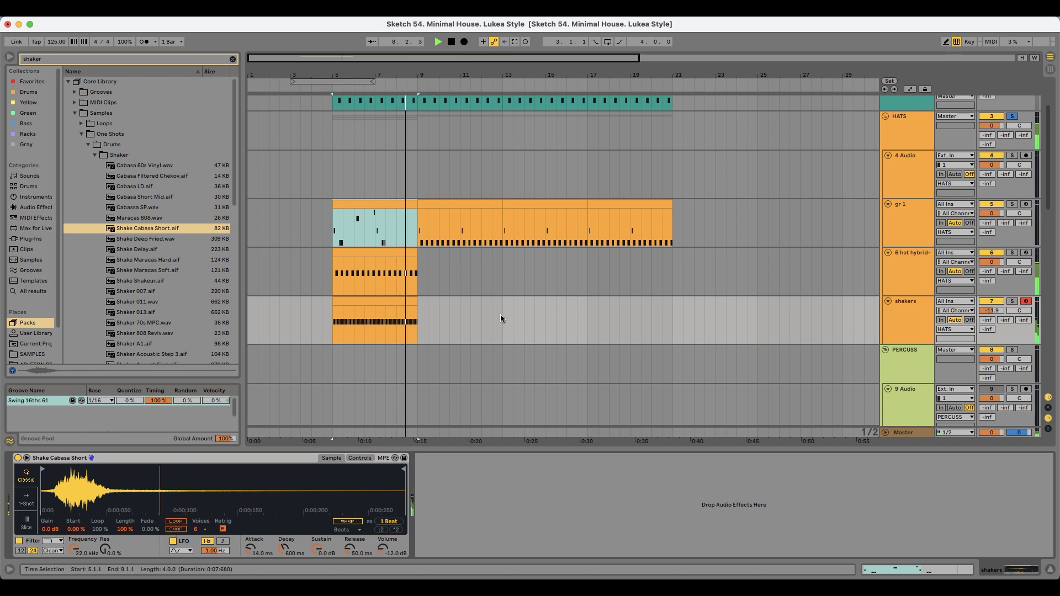
- Select the hat hybrid-007 track, search SAMPLES for "hat" and open the hats lo-fi breaks folder in place of hats hybrid
click(907, 255)
text(hat)
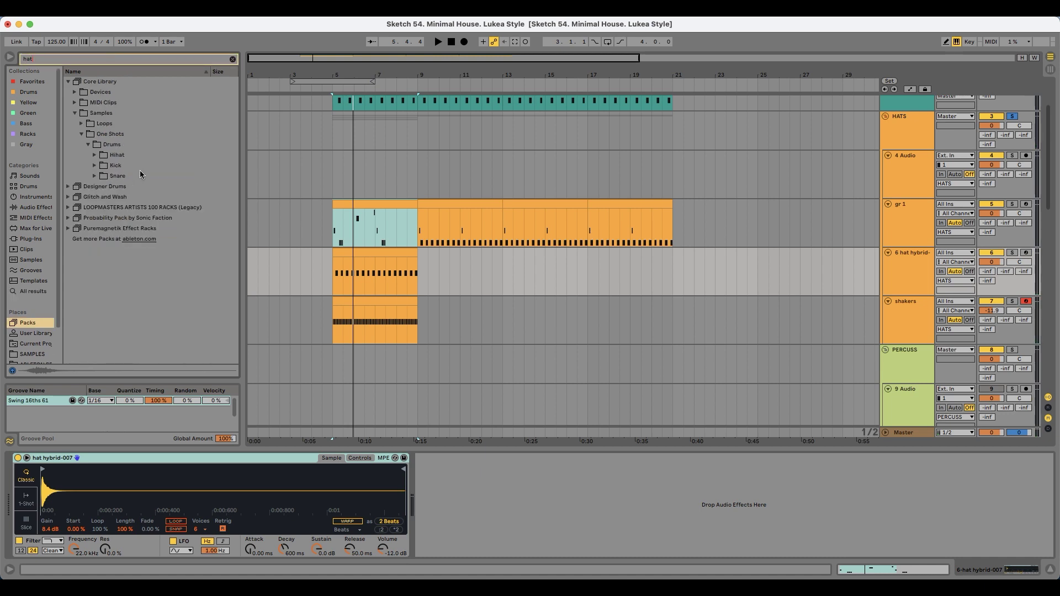
click(37, 353)
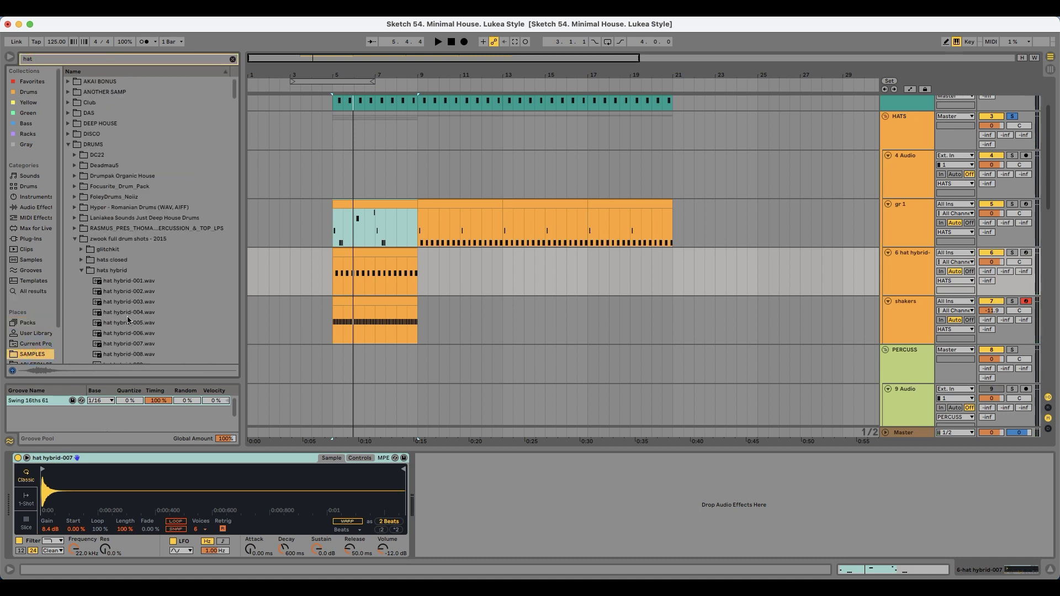
scroll(153, 283, down, 1)
click(136, 209)
key(Left)
scroll(147, 242, down, 1)
key(Down)
key(Right)
- Audition the first hat lo-fi samples, load hat lo-fi-012.wav onto track 6 and play it with the group
key(Down)
key(Down)
key(Down)
key(Down)
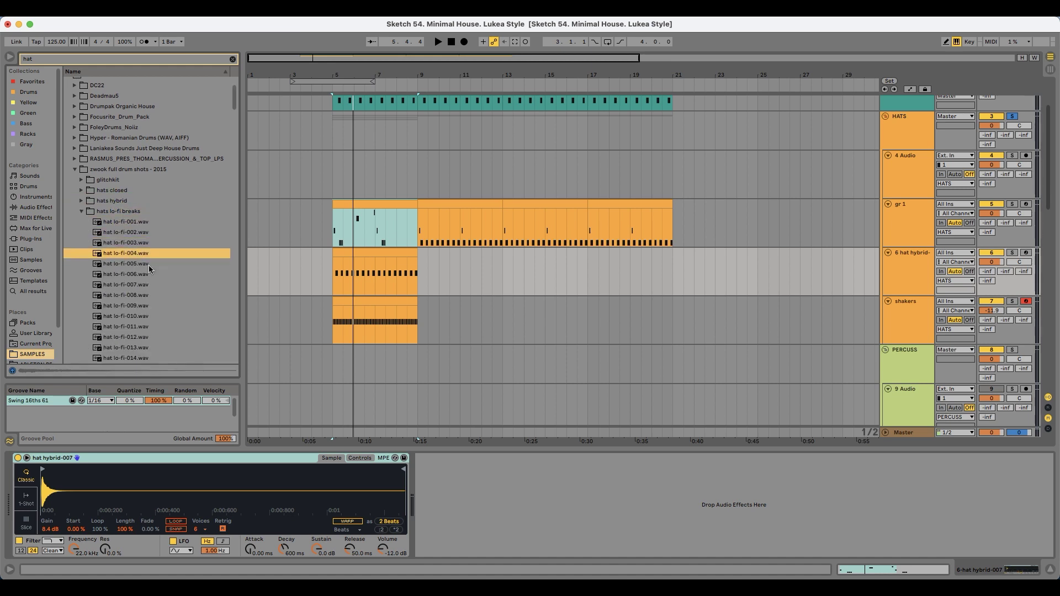
scroll(149, 266, down, 1)
key(Down)
click(147, 268)
click(138, 309)
scroll(151, 264, down, 3)
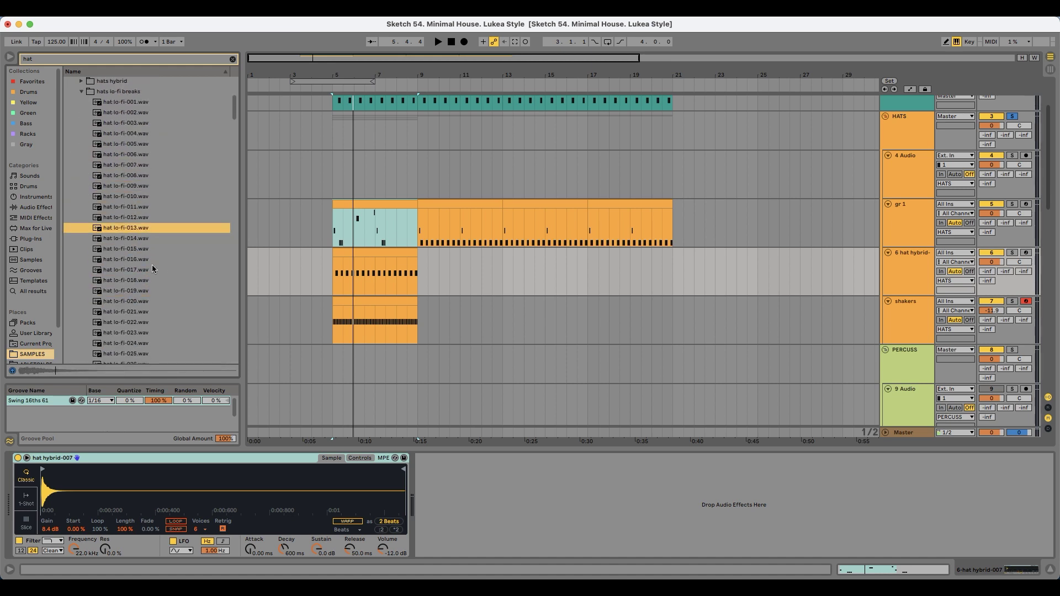
drag(142, 218, 125, 484)
key(space)
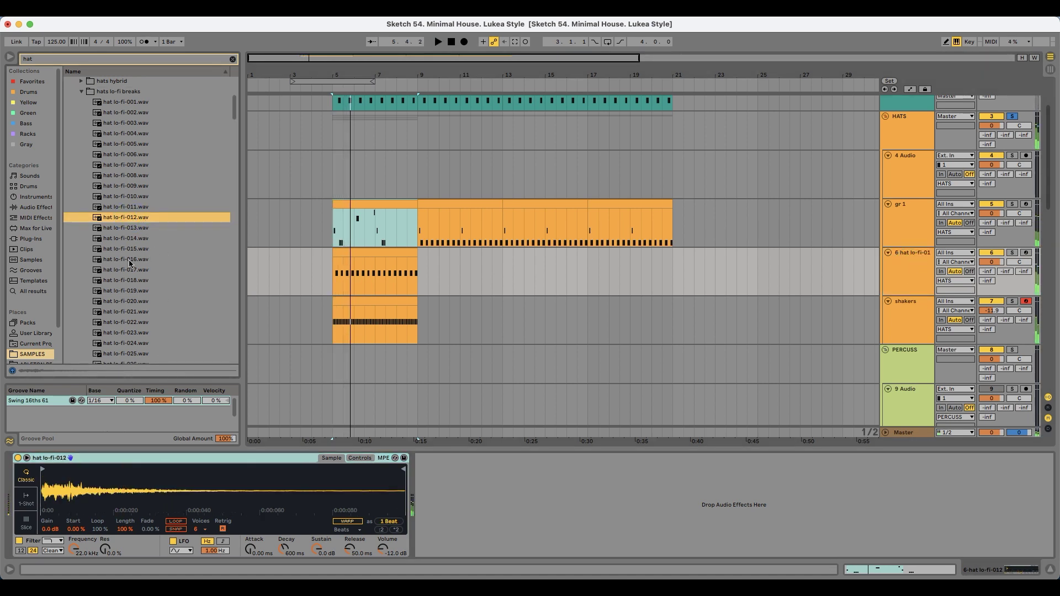
- Audition further lo-fi hats, replace the sample on track 6 with hat lo-fi-031.wav and play it
key(space)
click(129, 260)
click(133, 270)
scroll(148, 296, down, 2)
click(148, 296)
scroll(147, 297, down, 3)
click(146, 297)
scroll(146, 292, down, 5)
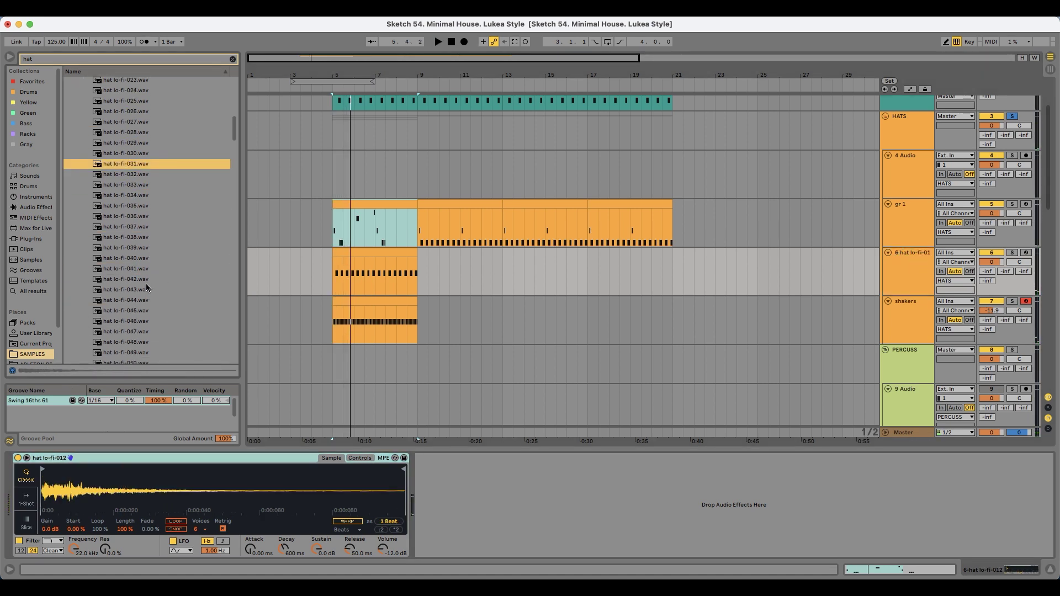
drag(164, 496, 164, 496)
key(space)
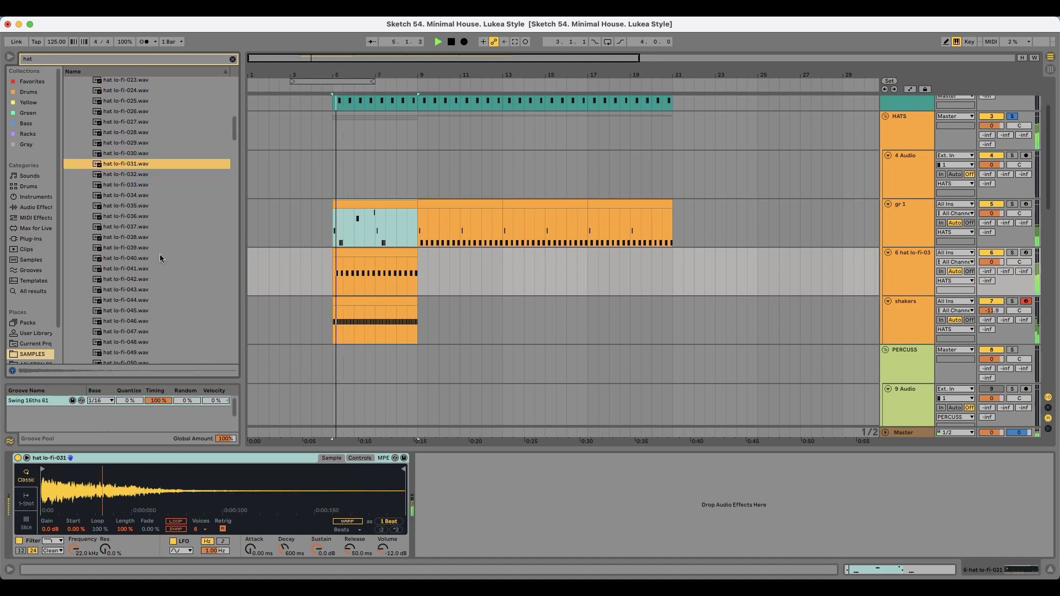
- Stop playback and audition more lo-fi hat samples, ending at hat lo-fi-048.wav
key(space)
click(146, 292)
scroll(148, 289, down, 2)
click(148, 288)
scroll(145, 288, down, 3)
click(145, 288)
click(146, 282)
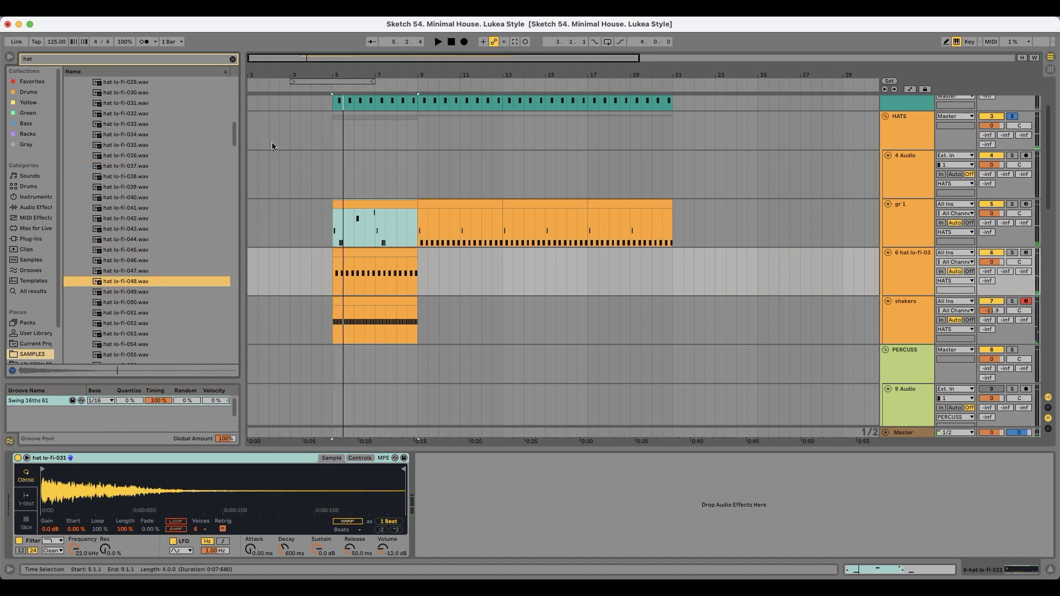
- Open the hats prog folder and audition its samples from hat prog-001.wav on
drag(234, 132, 234, 351)
scroll(202, 267, down, 4)
click(130, 272)
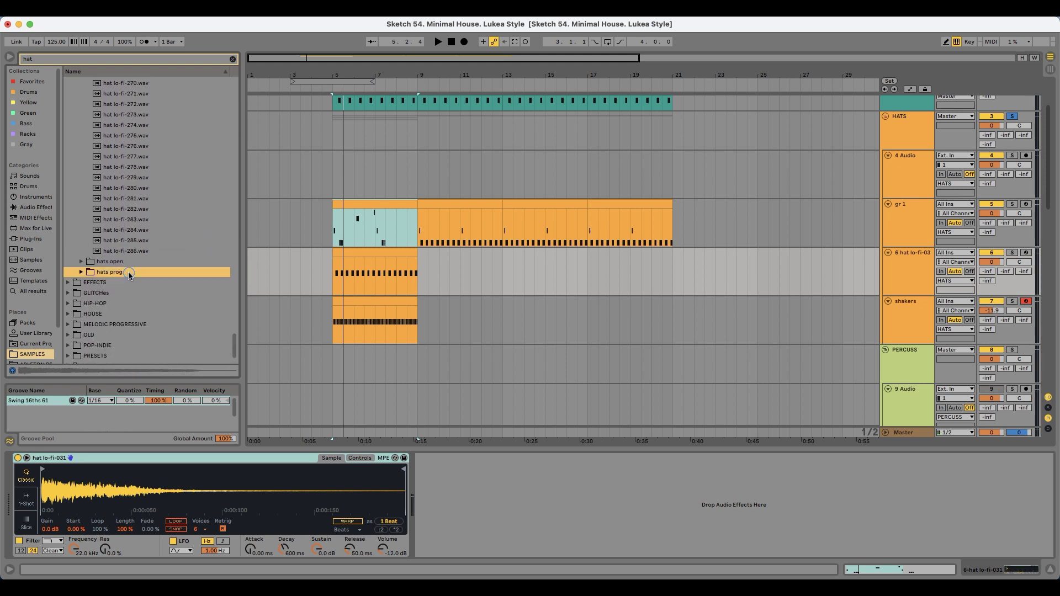
key(Right)
key(Down)
key(Down)
scroll(151, 287, down, 5)
key(Down)
key(Down)
key(Down)
key(Down)
key(Down)
key(Down)
key(Down)
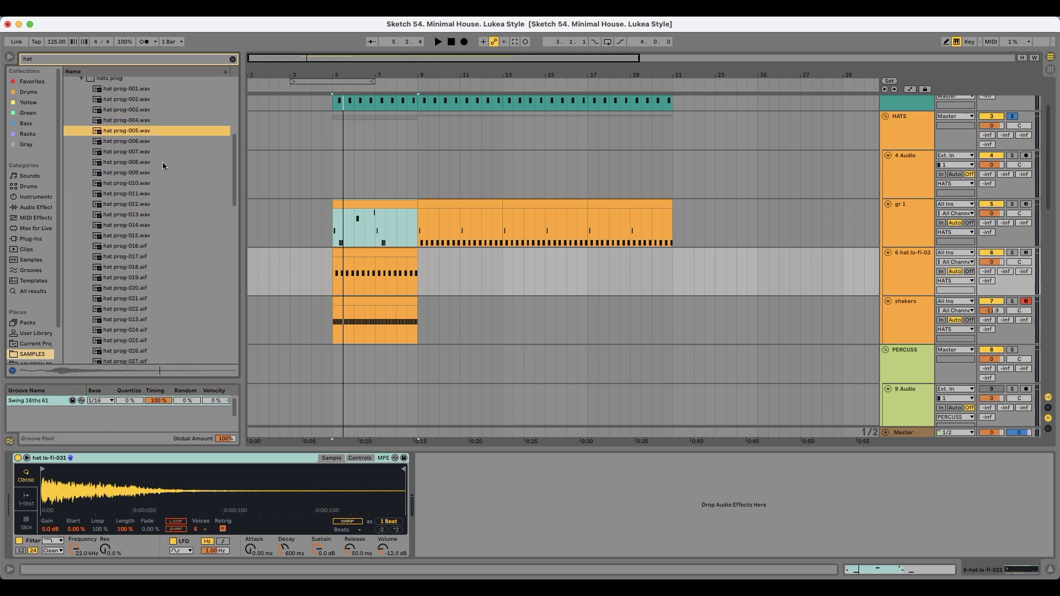
- Compare more hats prog samples, load hat prog-011.wav onto track 6 and play it with the group
key(Down)
scroll(152, 206, down, 2)
key(Down)
key(Down)
key(Up)
key(Up)
click(145, 238)
key(Up)
key(Up)
key(Up)
key(Up)
key(Up)
key(Up)
key(Up)
key(Up)
key(Up)
key(Up)
key(Up)
key(Down)
key(Down)
key(Down)
key(Down)
drag(133, 493, 133, 493)
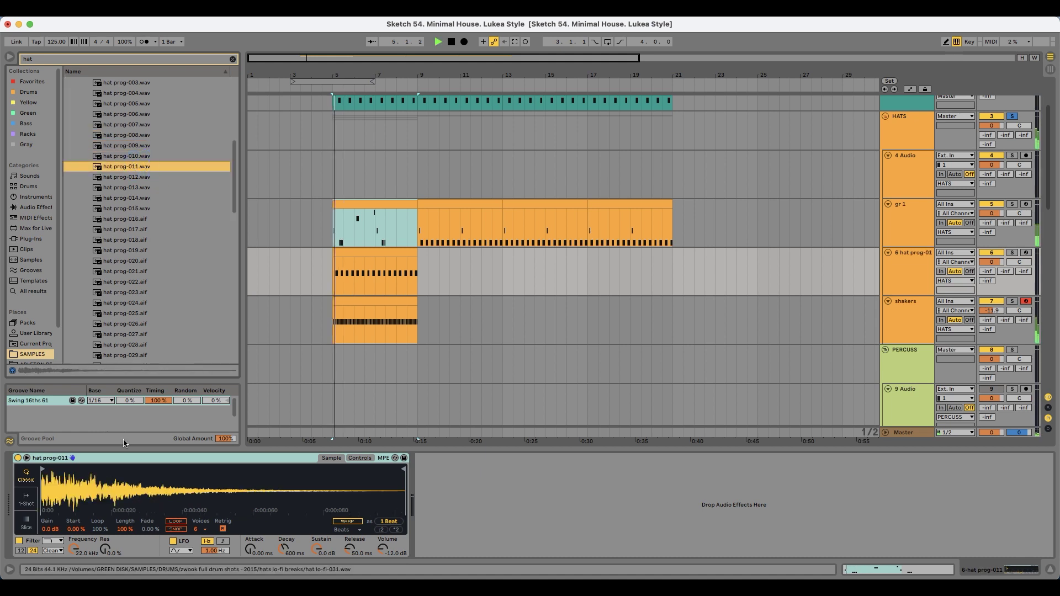
- Audition further hats prog samples down the folder, ending at hat prog-067.aif
key(Down)
key(Down)
scroll(234, 236, down, 10)
click(155, 286)
key(Up)
key(Up)
key(Up)
key(Up)
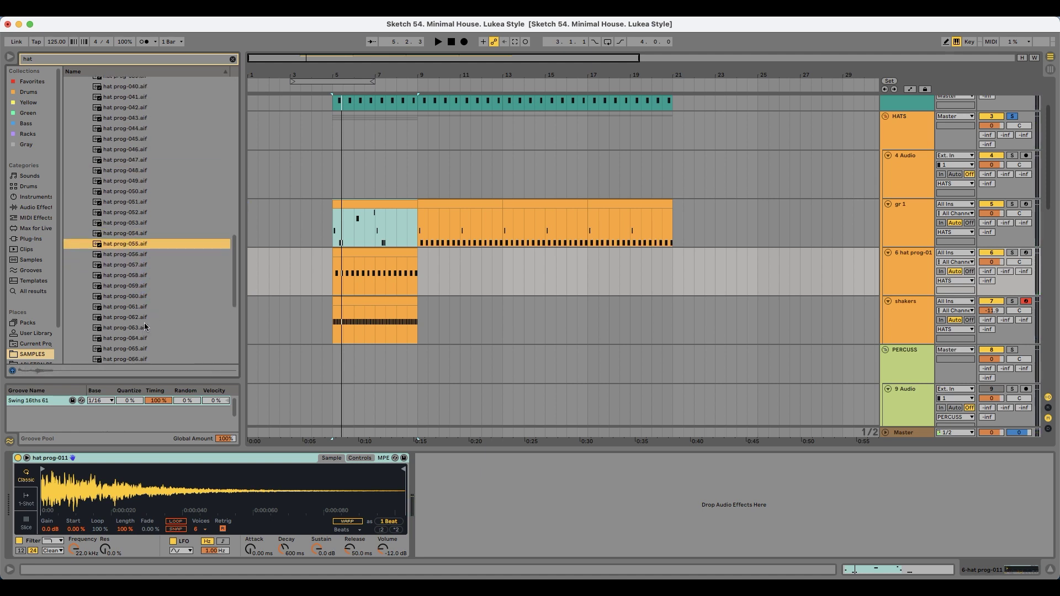
key(Down)
click(155, 350)
key(Down)
key(Down)
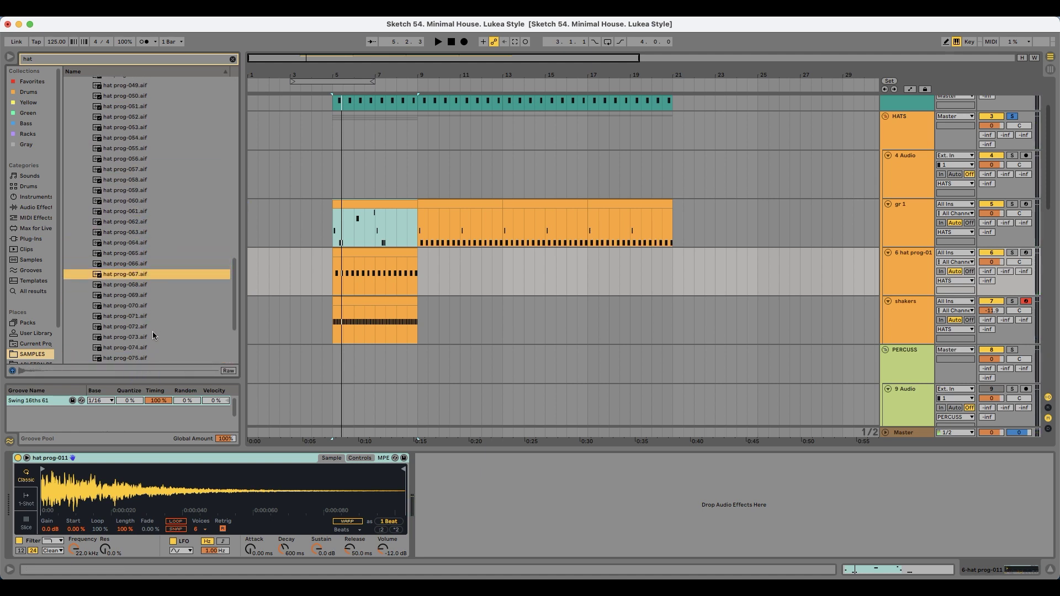
- Open the HAT & TOP LOOPS folder of Hyper - Romanian Drums and audition several RD_125_Top loops
drag(235, 312, 240, 129)
click(158, 209)
key(Right)
key(Down)
key(Right)
key(Down)
key(Right)
key(Down)
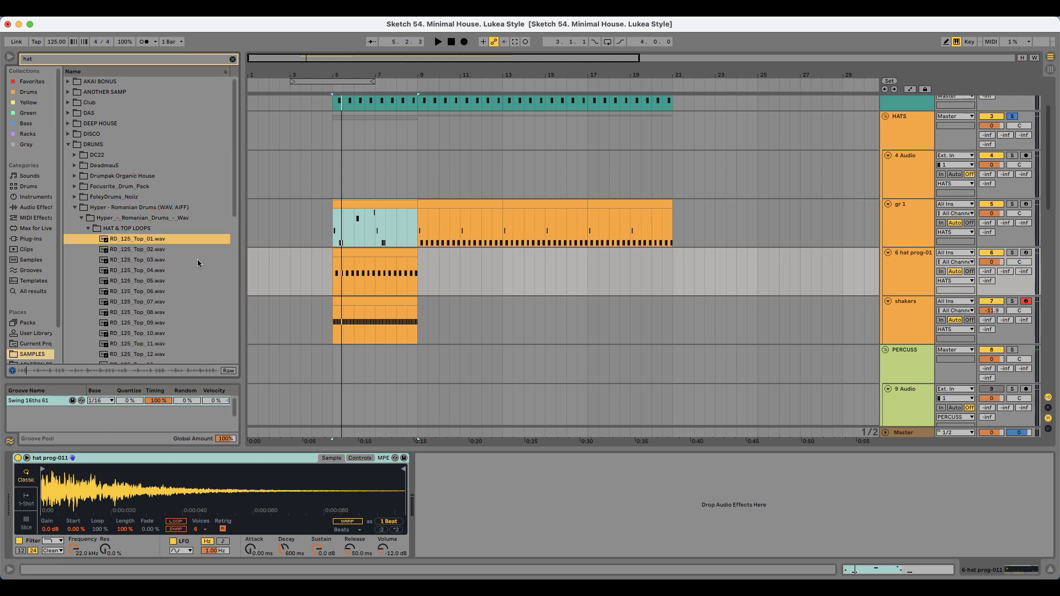
key(Down)
click(160, 301)
key(Up)
key(Up)
- Collapse the Hyper - Romanian Drums folder and open the one-shot Hats folder of Laniakea Sounds Just Deep House Drums
click(125, 211)
key(Down)
key(Down)
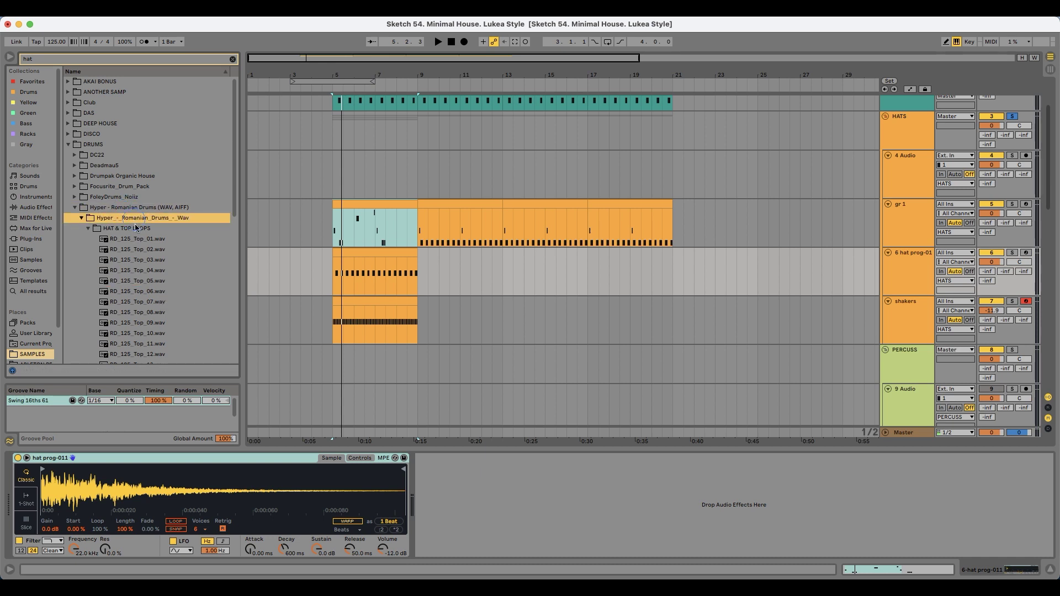
key(Left)
key(Down)
key(Right)
key(Down)
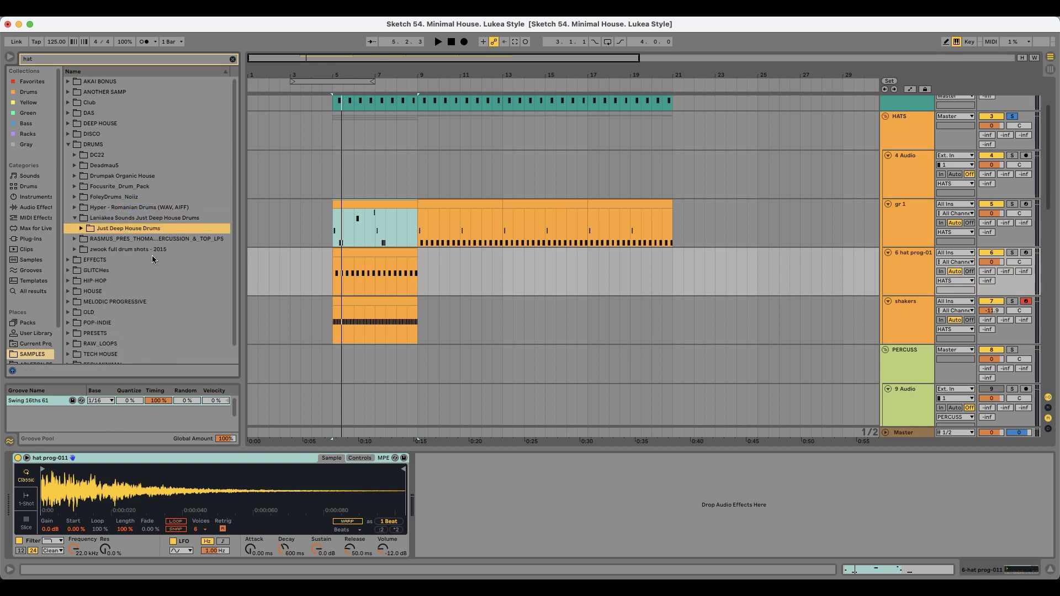
key(Right)
key(Down)
key(Down)
key(Right)
key(Down)
key(Right)
- Audition the first JDHD_Hat one-shots in the Laniakea Hats folder, down to JDHD_Hat_07.wav
key(Down)
key(Down)
key(Down)
key(Down)
key(Down)
key(Down)
key(Down)
key(Down)
key(Down)
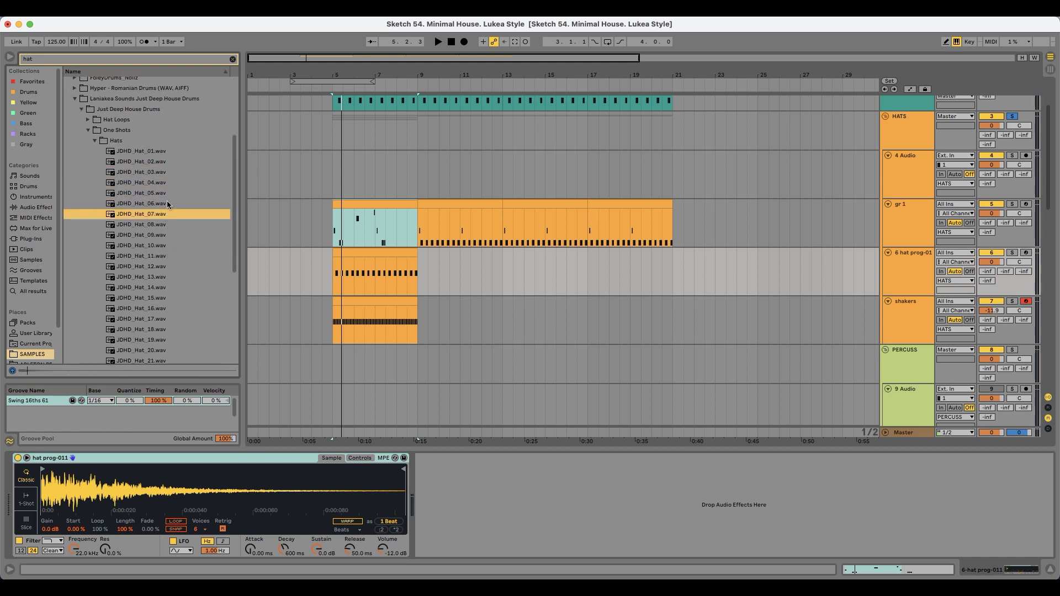
- Listen again from JDHD_Hat_03.wav and compare the following hats in the same folder
click(160, 172)
key(Up)
key(Down)
key(Down)
key(Down)
key(Down)
key(Down)
key(Down)
key(Down)
key(Down)
key(Down)
key(Down)
key(Down)
key(Down)
key(Down)
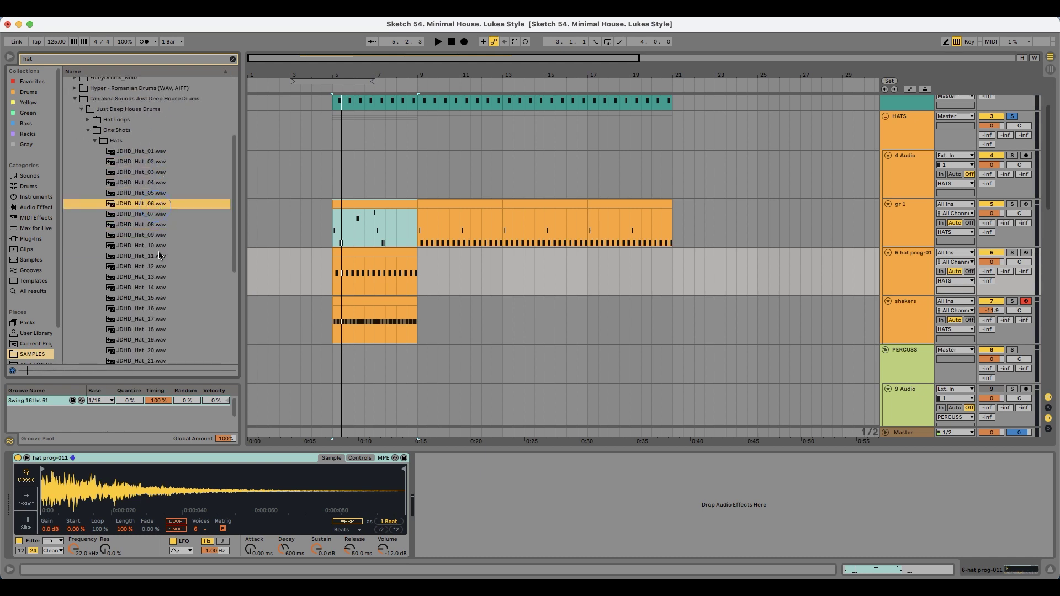
key(Up)
key(Up)
key(Up)
- Audition the remaining JDHD_Hat one-shots, starting from JDHD_Hat_17.wav
click(156, 319)
key(Down)
key(Down)
key(Down)
key(Down)
key(Down)
key(Down)
key(Down)
key(Down)
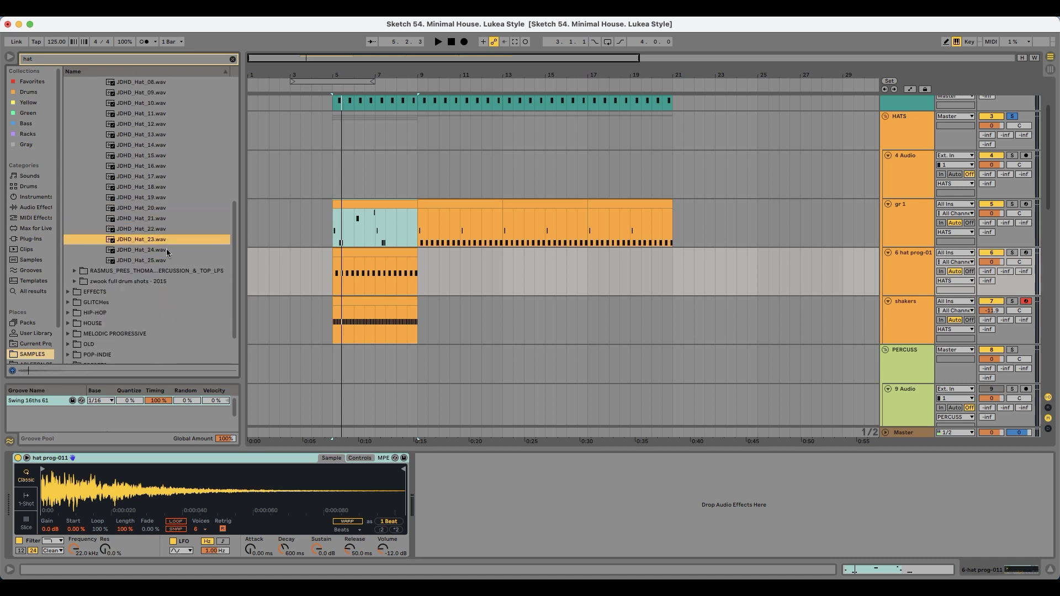
- Collapse the Laniakea pack and open the HATS folder under EBY_WAV_LOOPS in the RASMUS_PRES percussion and top loops pack
key(Down)
key(Right)
key(Down)
key(Down)
key(Down)
key(Right)
key(Down)
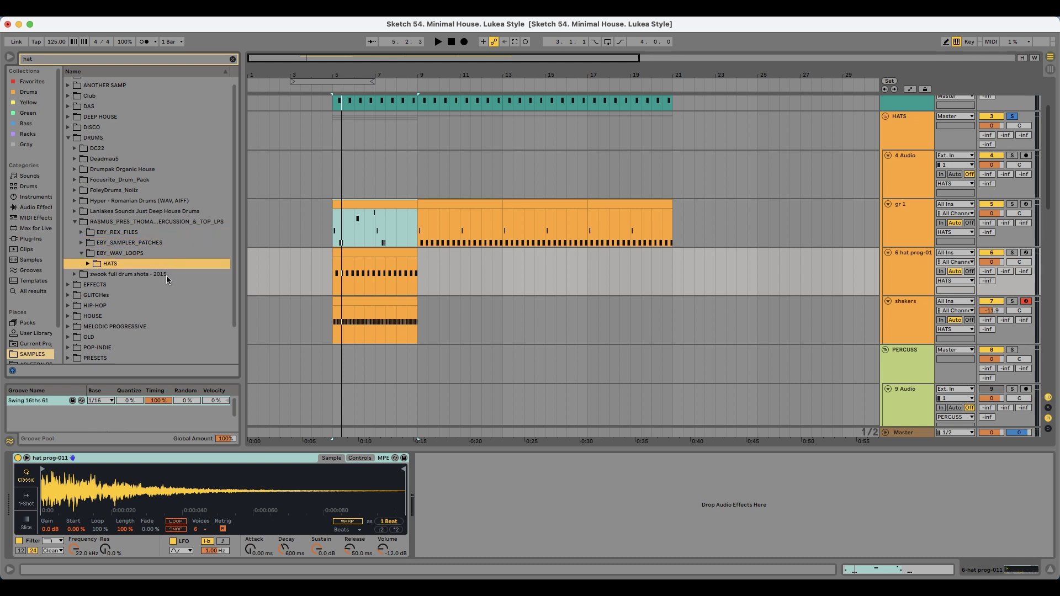
key(Right)
- Audition a few EBY HiHat loops, including EBY_116_HiHat_2.wav, and look through the rest of the list
key(Down)
key(Down)
scroll(163, 302, down, 3)
click(158, 268)
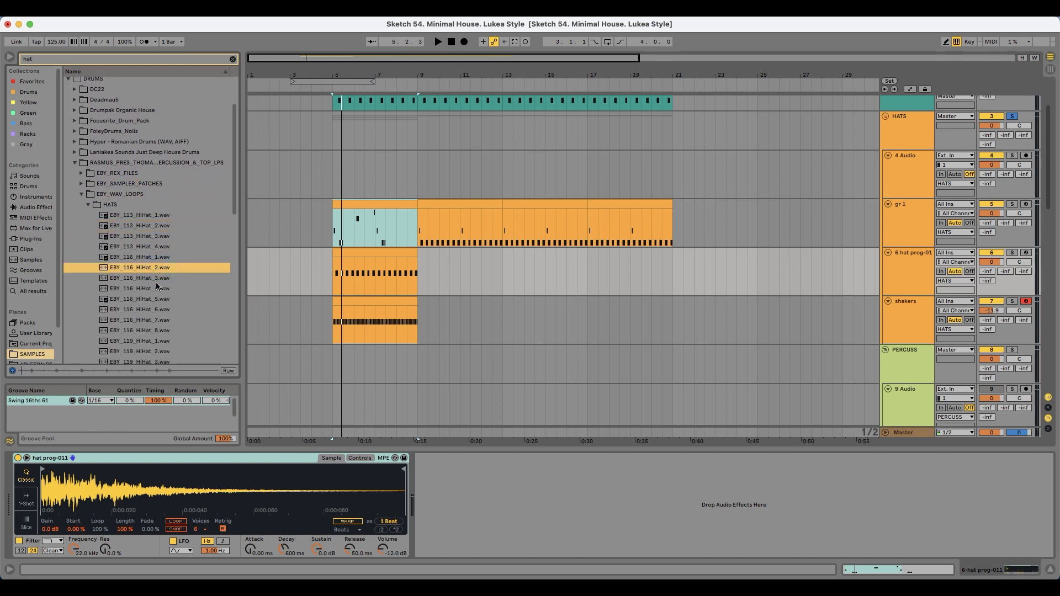
scroll(156, 280, down, 3)
scroll(156, 276, up, 7)
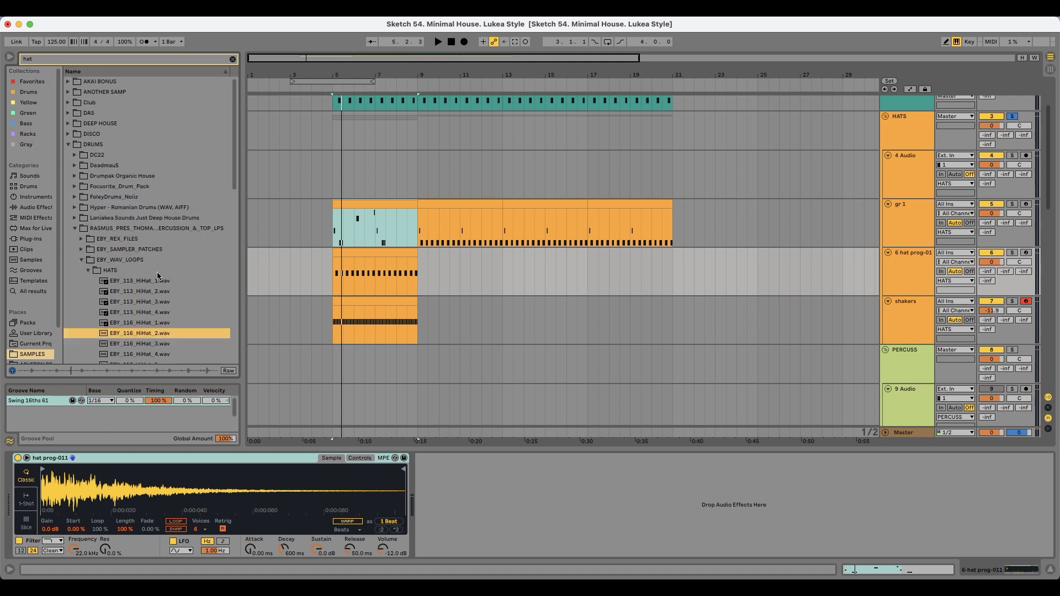
- Switch to the DEEP HOUSE folder and open the percussive one-shot Cymbals folder of Ambient House and Electronica
click(112, 124)
key(Right)
key(Down)
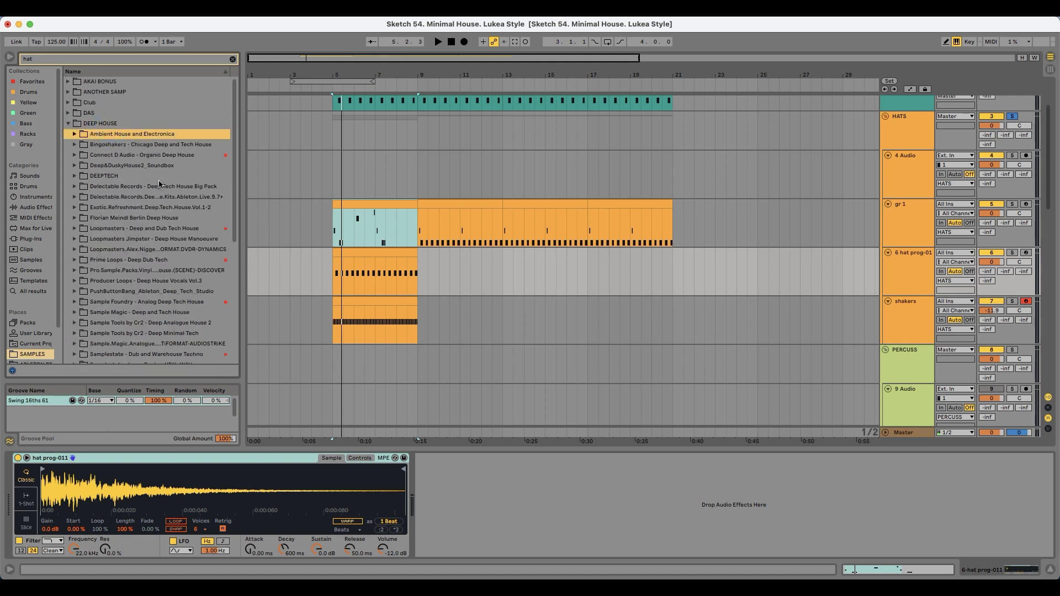
key(Right)
key(Down)
key(Down)
key(Right)
key(Down)
key(Right)
key(Down)
key(Right)
- Audition the HiHat samples in the Cymbals folder, load HiHat-Case.wav onto track 6 and play it with the group
key(Down)
key(Down)
key(Down)
key(Down)
key(Down)
key(Down)
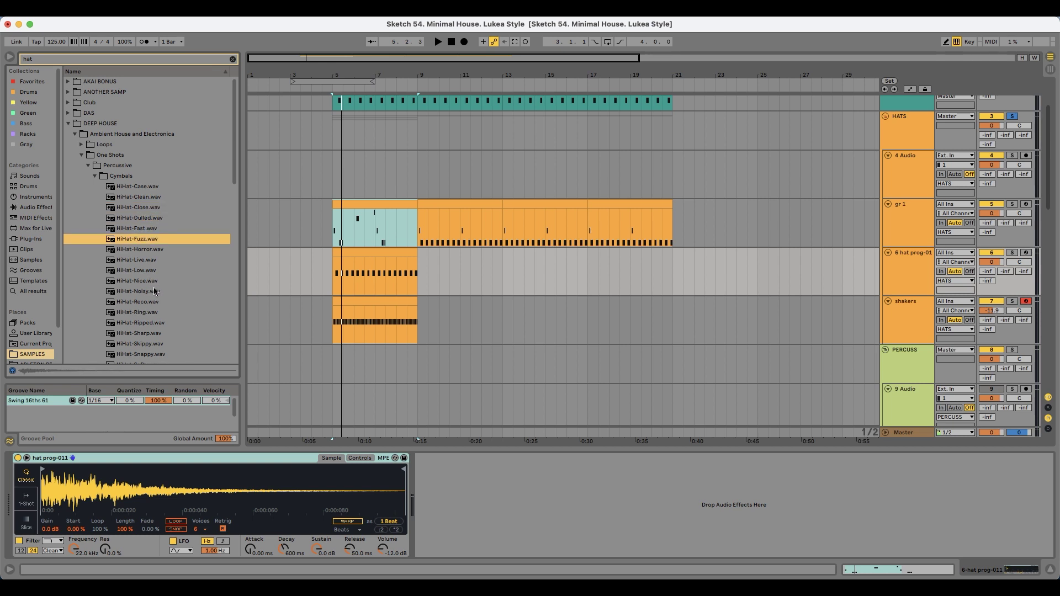
scroll(154, 292, down, 3)
key(Down)
click(148, 204)
key(Up)
click(159, 141)
key(Up)
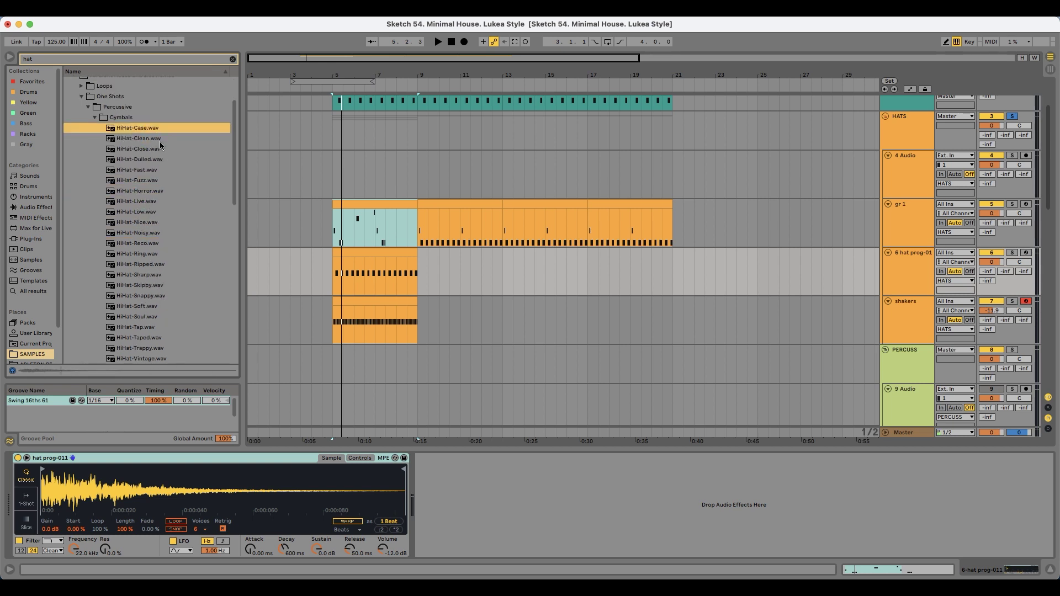
drag(157, 135, 132, 491)
key(space)
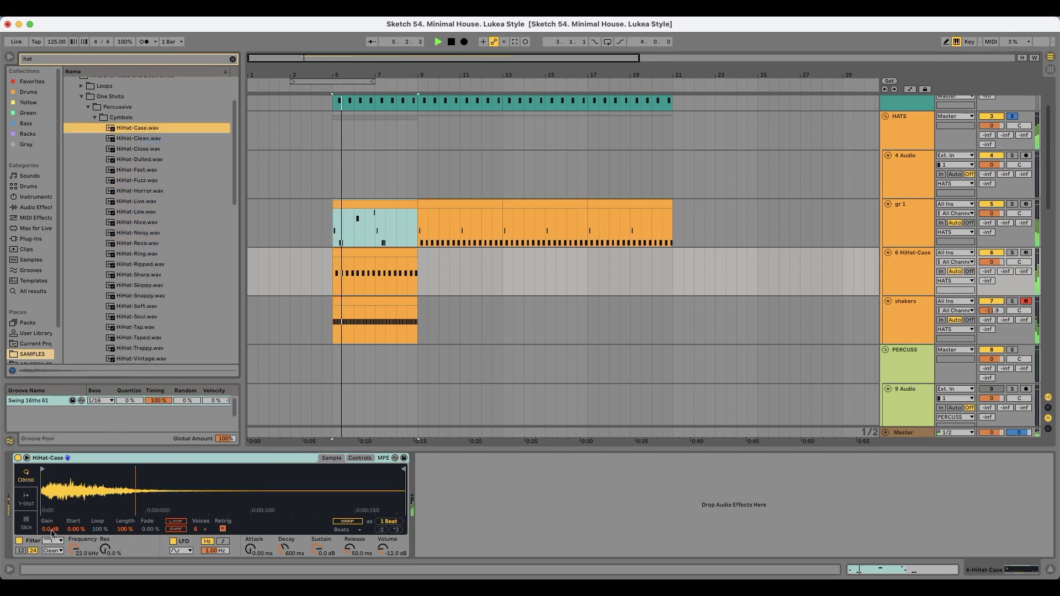
- Compare more HiHat samples further down the Cymbals folder and load HiHat-Sharp.wav onto track 6
key(Down)
key(Down)
key(Down)
key(Up)
key(Up)
key(Up)
click(151, 220)
click(152, 231)
click(151, 243)
key(Down)
scroll(150, 242, down, 3)
key(Down)
key(Down)
scroll(152, 243, down, 1)
drag(150, 191, 112, 496)
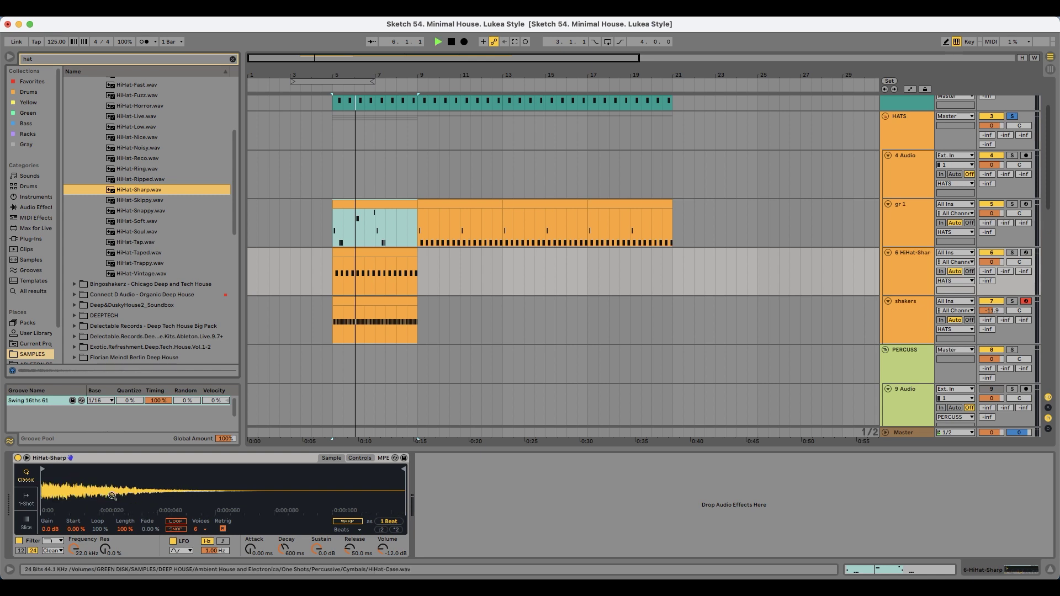
- Audition the last HiHat samples, load HiHat-Trappy.wav onto track 6 and play it with the HATS group unsoloed
click(156, 243)
click(160, 253)
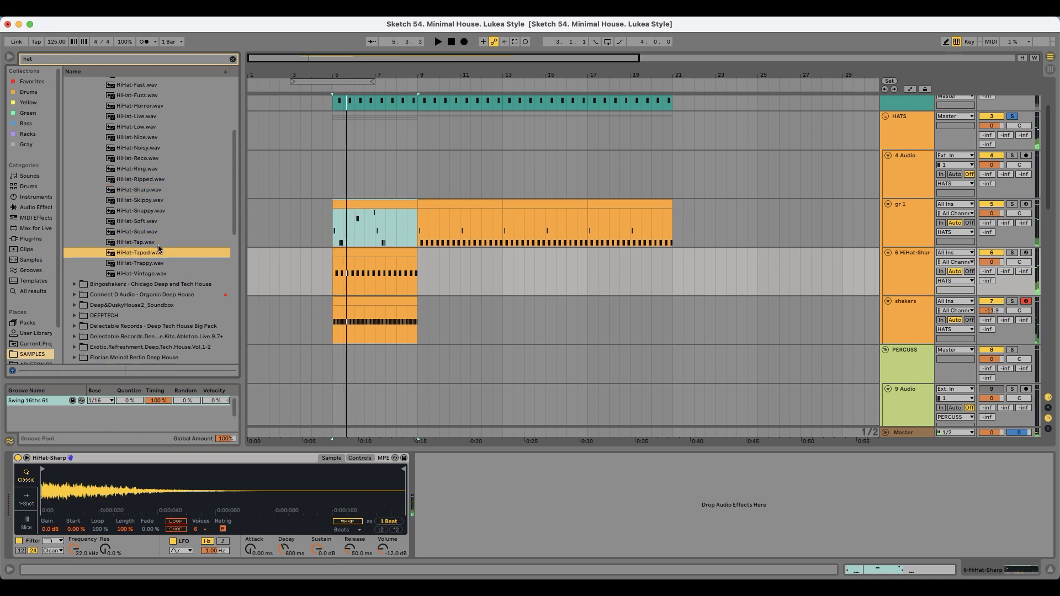
click(162, 264)
drag(162, 265, 198, 491)
key(space)
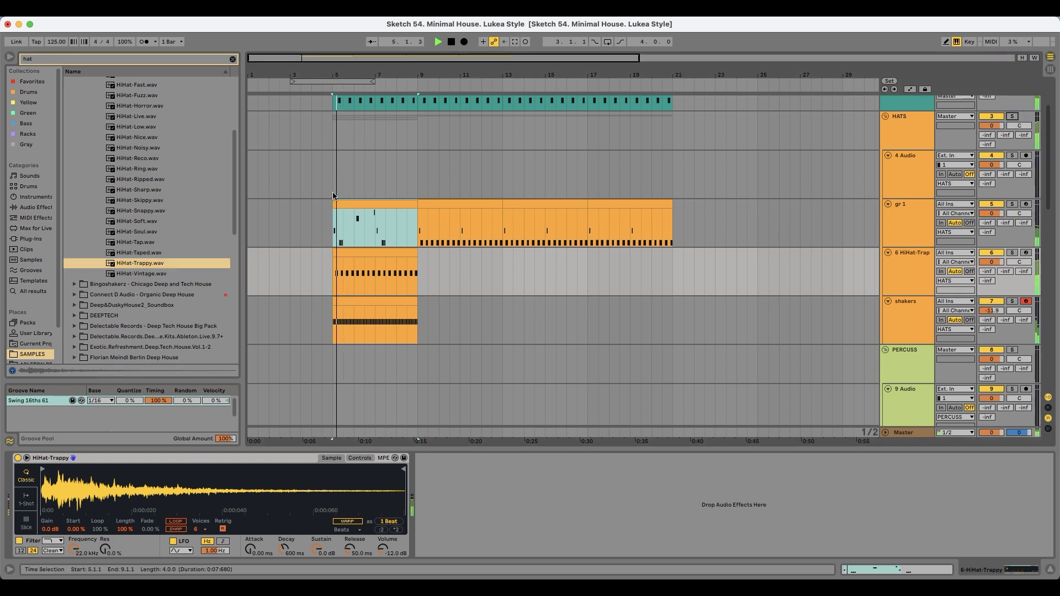
- Duplicate the bar 5–9 clips of gr 1, track 6 and shakers three times, extending them to bar 21
click(390, 301)
click(386, 205)
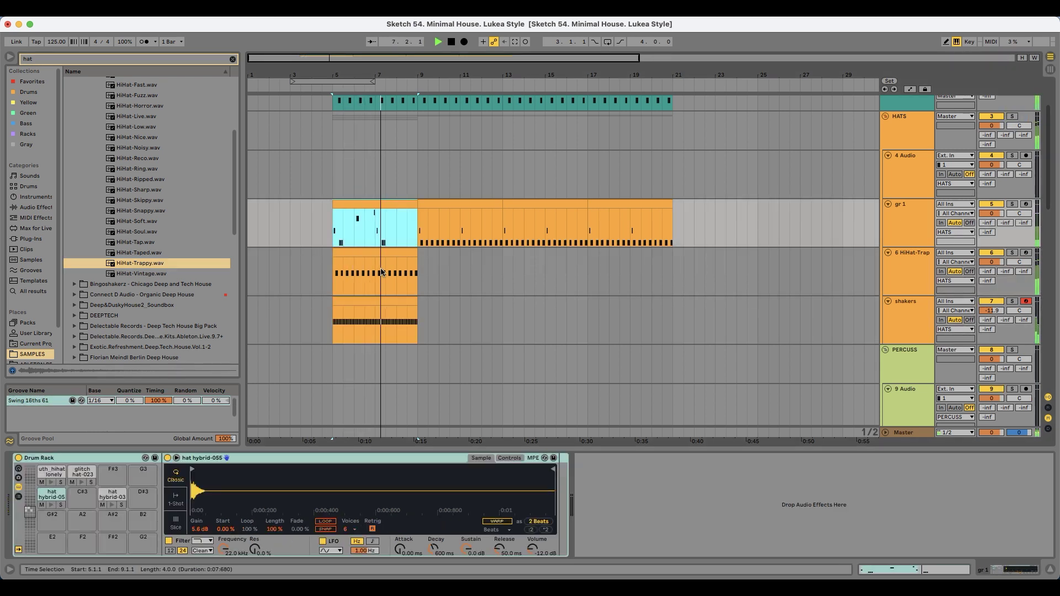
shift+click(378, 301)
key(super+d)
key(super+d)
key(super+d)
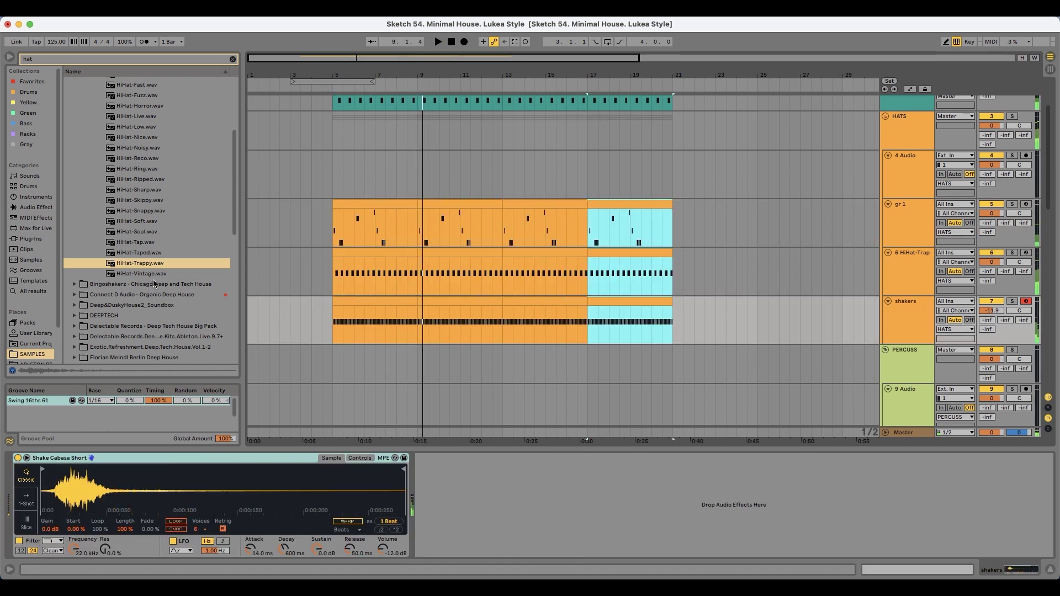
- Lower the shakers track volume to -15.4 dB
scroll(155, 285, up, 5)
click(358, 317)
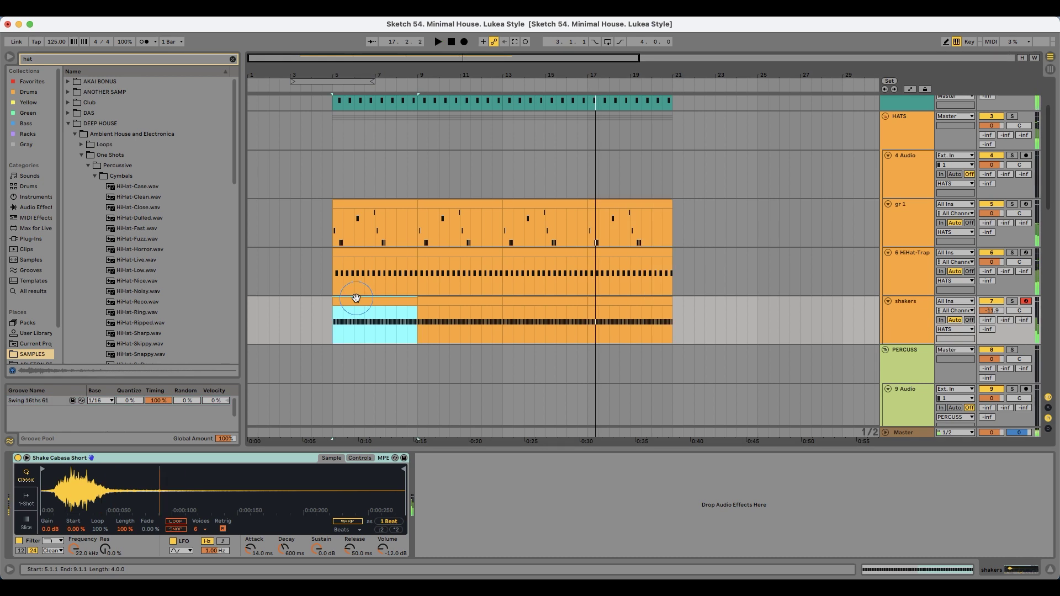
drag(992, 312, 991, 326)
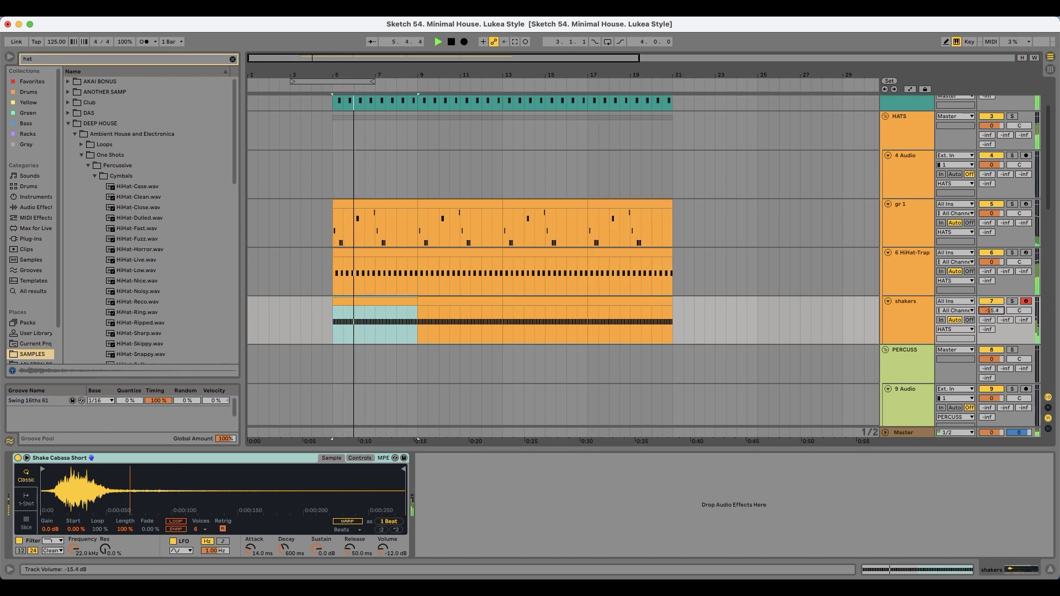
- Select track 6, stop playback and open the UGLH HiHat folder of the Bingoshakerz Chicago Deep and Tech House pack
click(927, 258)
key(space)
drag(236, 178, 236, 268)
scroll(165, 188, down, 10)
key(Down)
key(Right)
key(Down)
key(Right)
- Audition the first uglh_hihat samples, load uglh_hihat_3.wav onto track 6 and play it with the arrangement
key(Down)
key(Down)
key(Down)
key(Down)
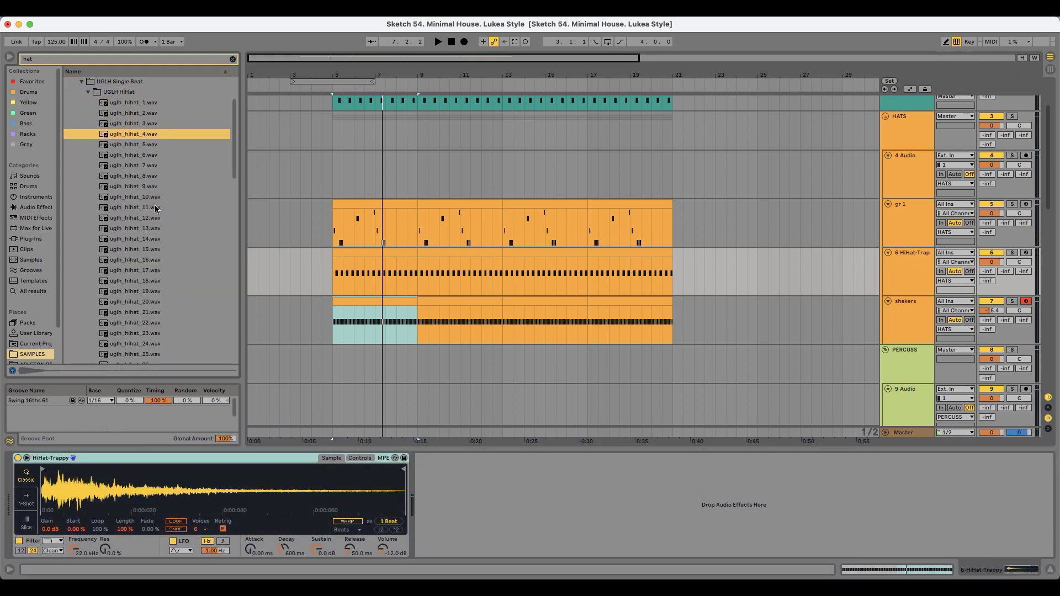
key(Up)
key(Return)
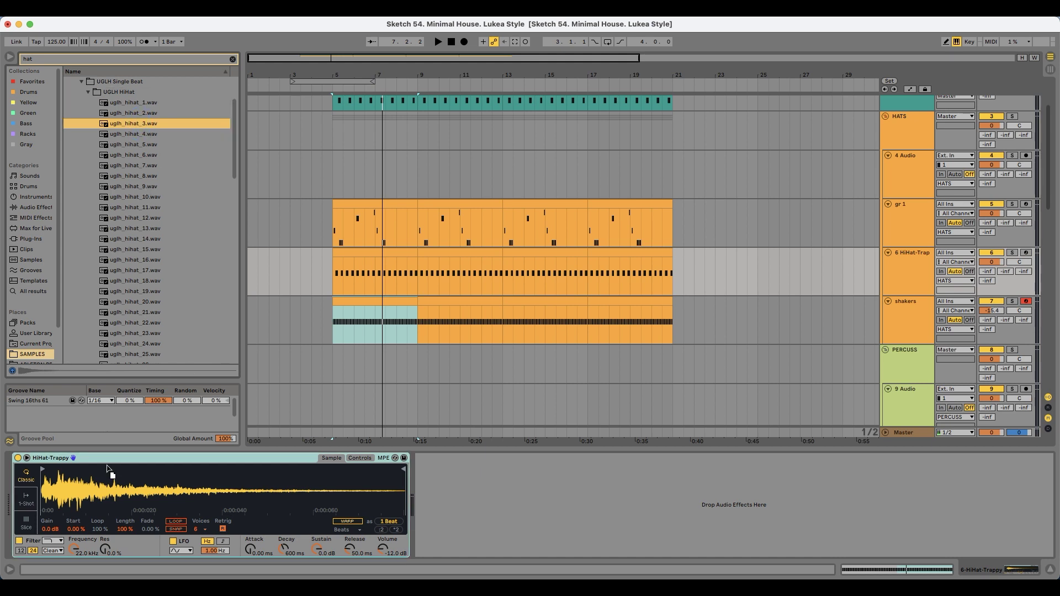
key(space)
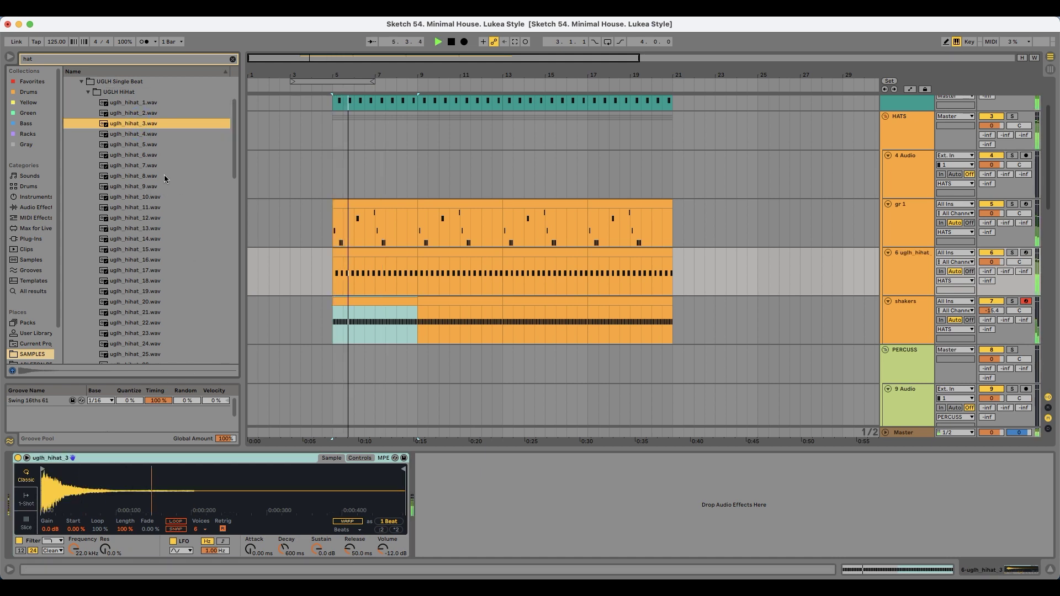
- Compare the following uglh_hihat samples, load uglh_hihat_9.wav onto track 6 and play it with the arrangement
key(Down)
key(Down)
key(Down)
key(Down)
key(Down)
key(Down)
scroll(149, 182, down, 1)
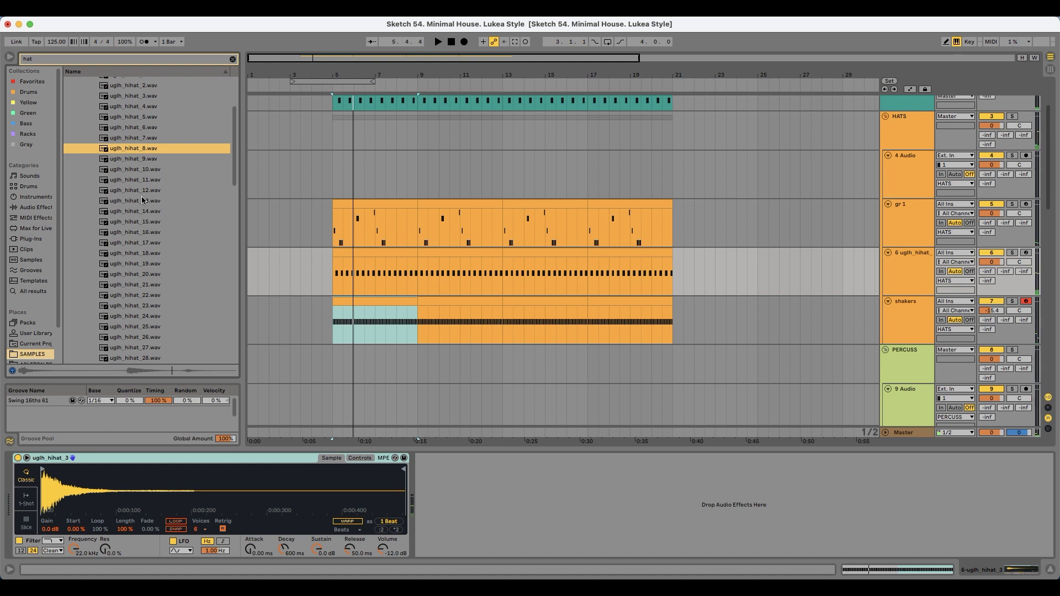
key(Up)
key(Down)
key(Up)
key(Down)
drag(133, 500, 133, 500)
key(space)
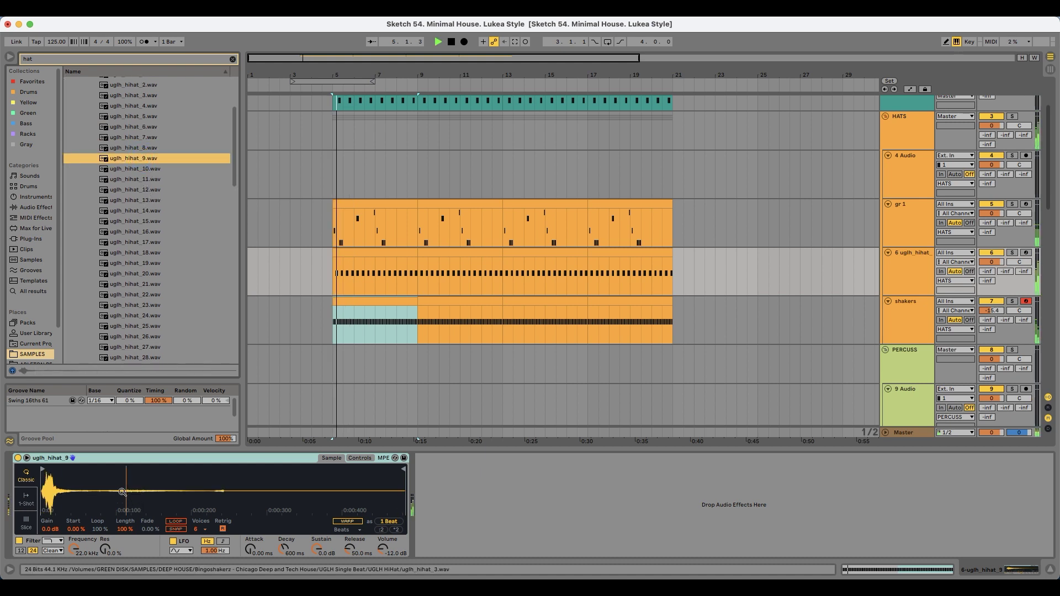
- Audition uglh_hihat_10.wav onwards, load uglh_hihat_19.wav onto track 6 and play it with the arrangement
key(space)
key(Up)
key(Down)
key(Down)
key(Down)
key(Down)
key(Down)
key(Down)
key(Down)
key(Down)
key(Down)
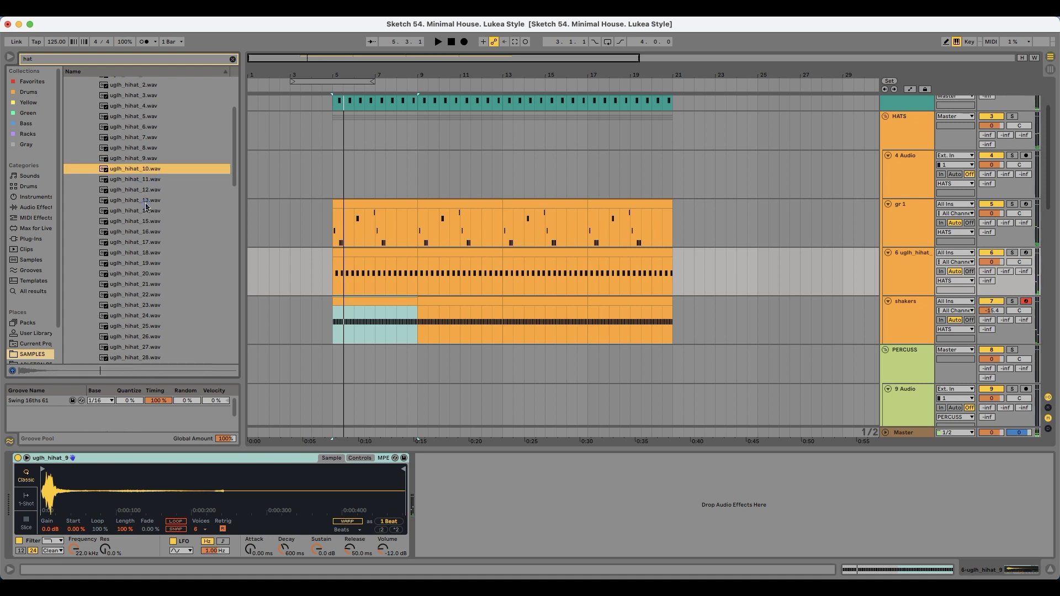
key(Down)
key(Down)
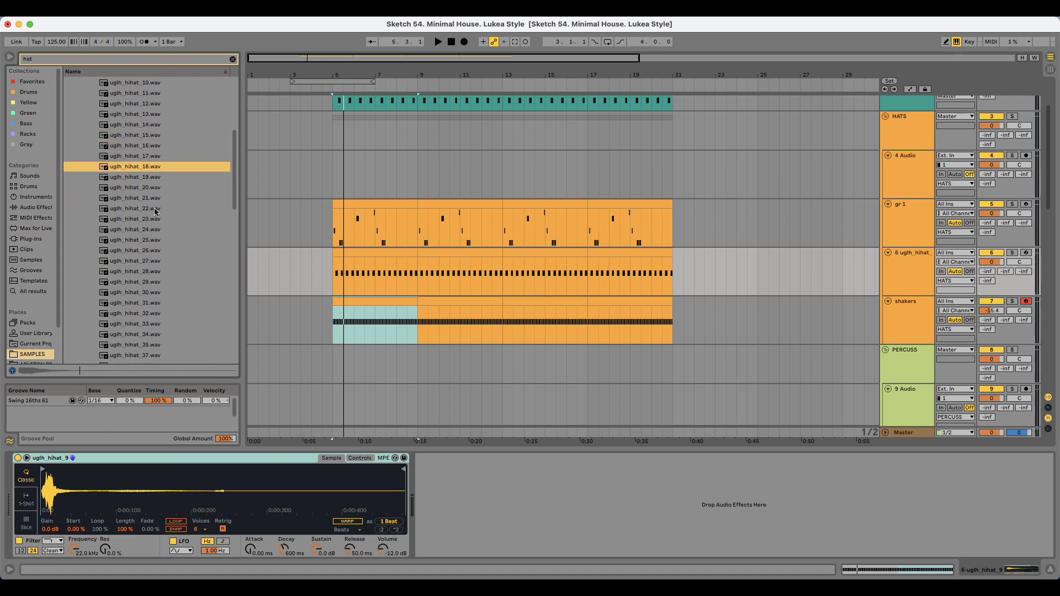
scroll(164, 205, down, 1)
drag(142, 153, 139, 482)
key(space)
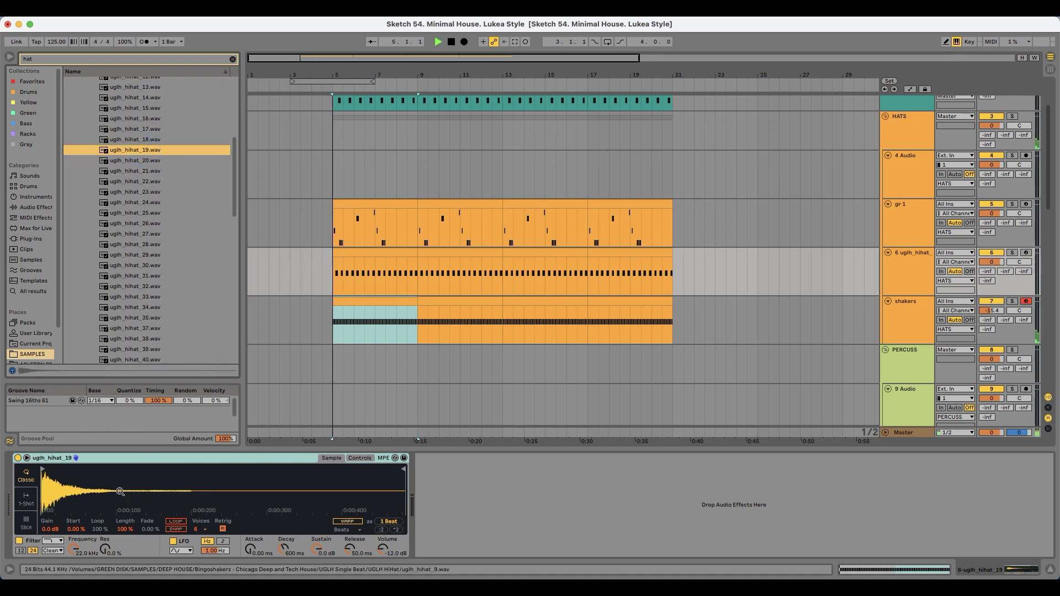
- Stop playback and audition the uglh_hihat samples around uglh_hihat_26.wav
key(space)
click(123, 245)
key(Up)
key(Up)
key(Up)
key(Up)
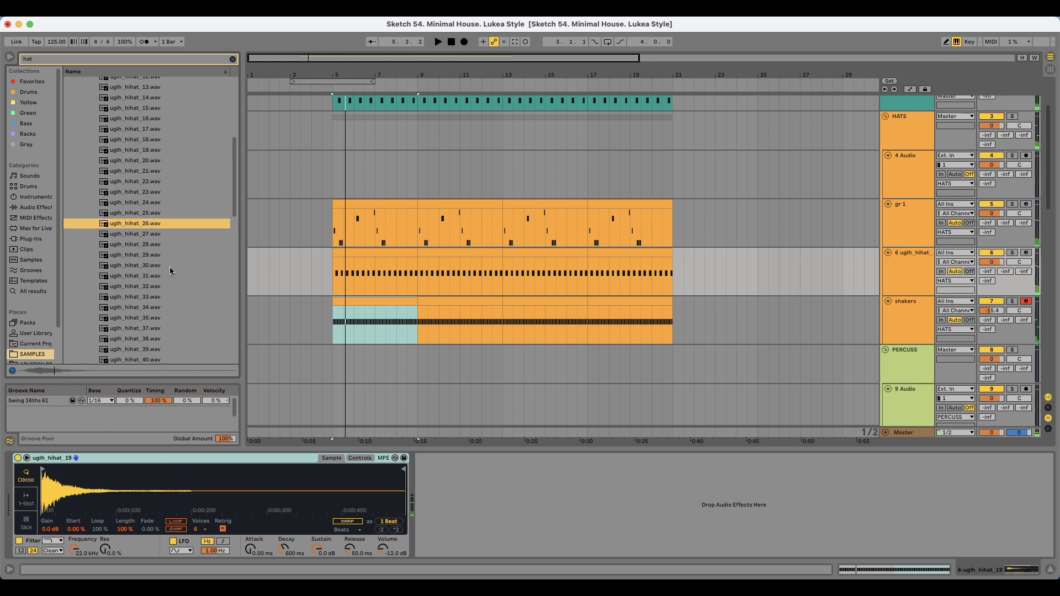
- Audition the uglh_hihat samples further down the folder, load uglh_hihat_38.wav onto track 6 and play it with the arrangement
click(148, 309)
key(Down)
scroll(149, 305, down, 4)
scroll(149, 306, down, 3)
key(Down)
key(Down)
key(Up)
drag(149, 182, 64, 472)
key(space)
key(space)
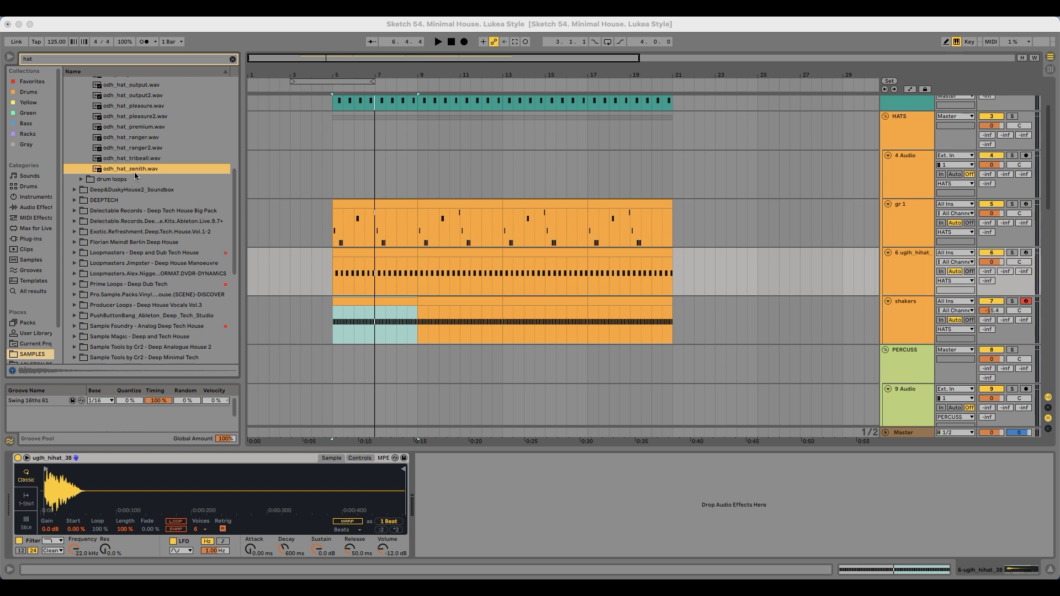
- Replace track 6's sample with odh_hat_zenith.wav and play it with the arrangement
click(135, 174)
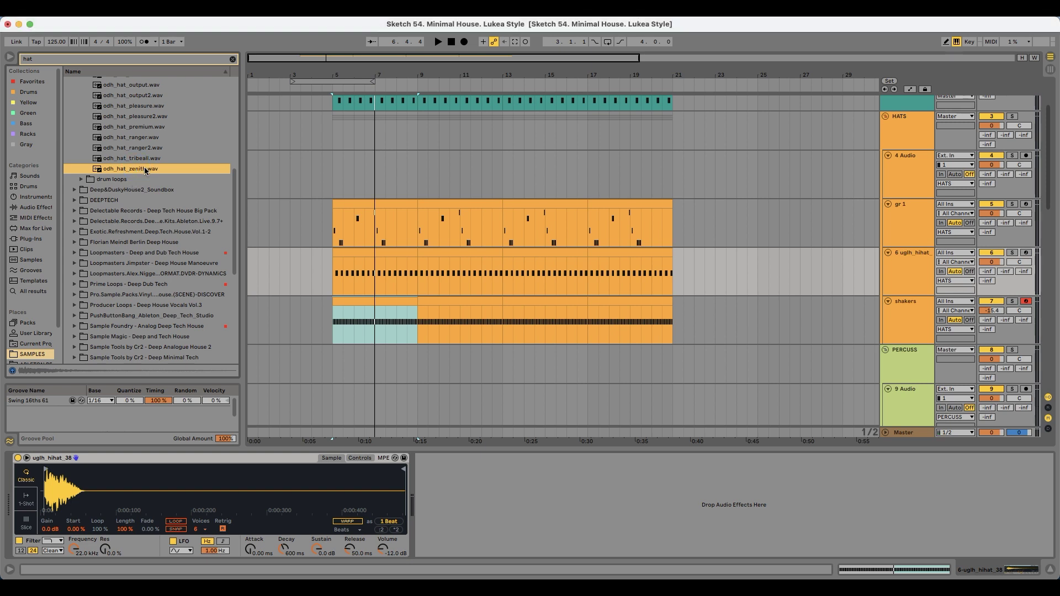
drag(90, 492, 91, 493)
key(space)
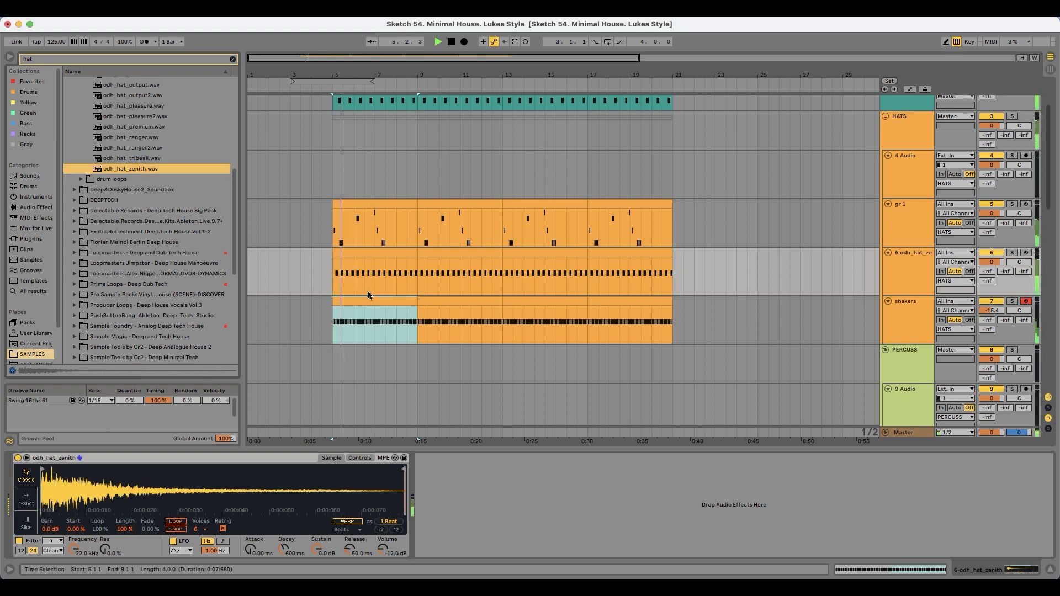
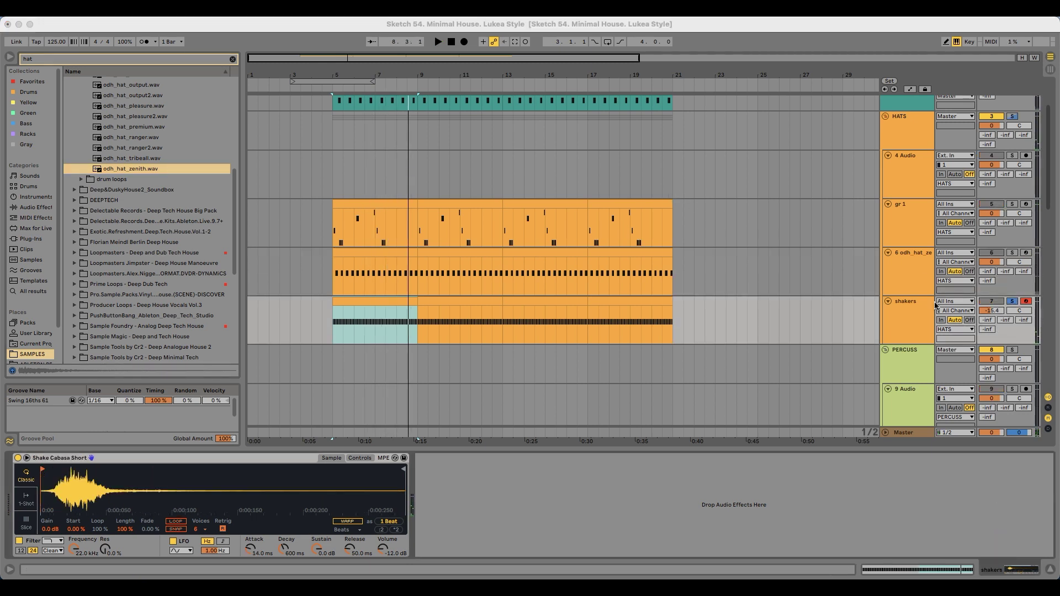
- Trim the start of the shakers track's Shake Cabasa Short sample and add an Auto Pan with tempo-synced rate after it
click(925, 300)
key(space)
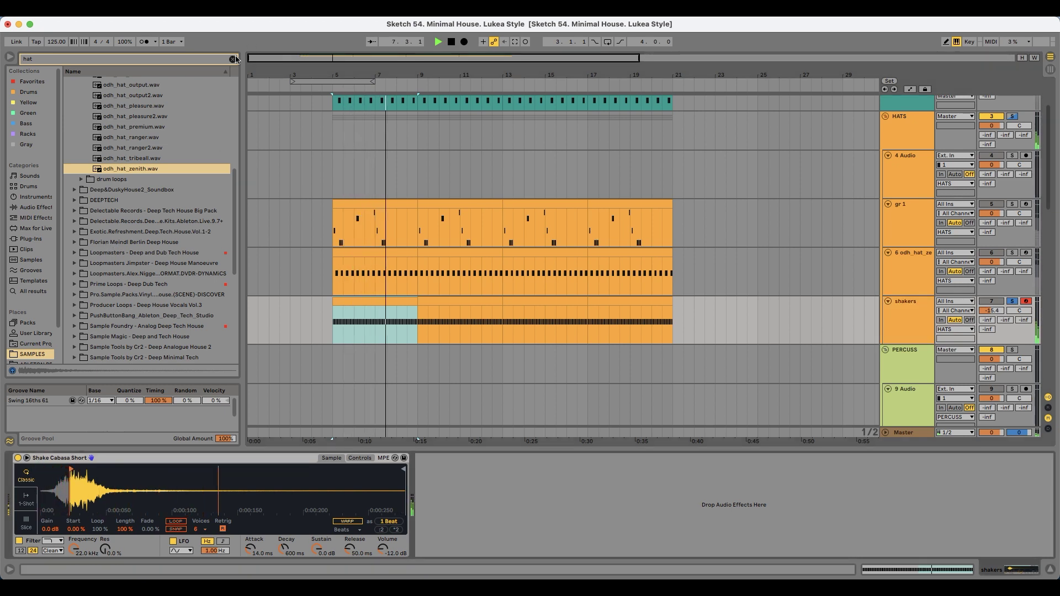
click(32, 207)
click(110, 145)
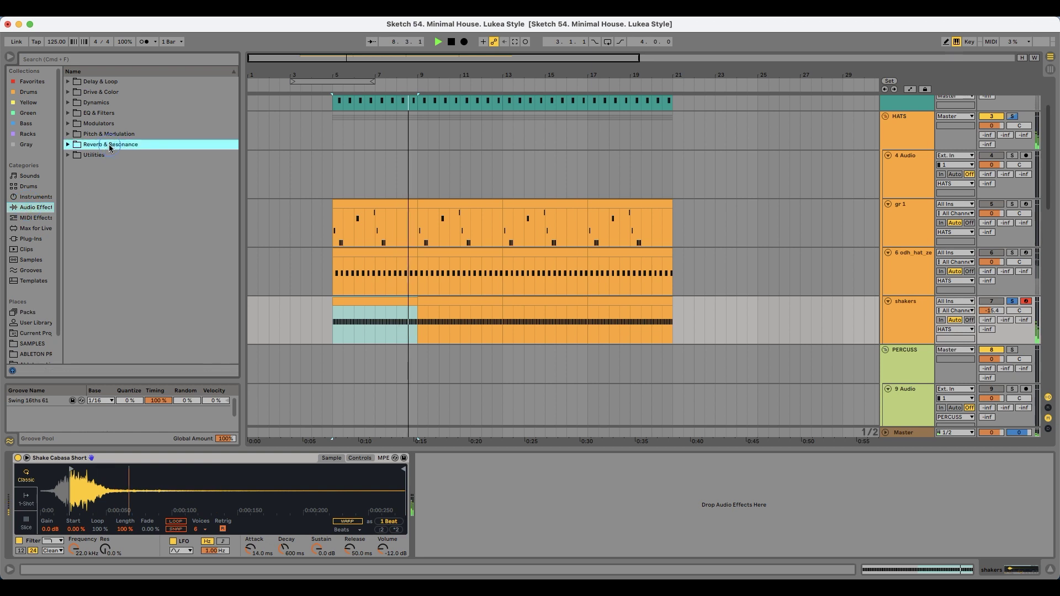
key(Up)
key(Right)
drag(97, 146, 456, 509)
click(455, 546)
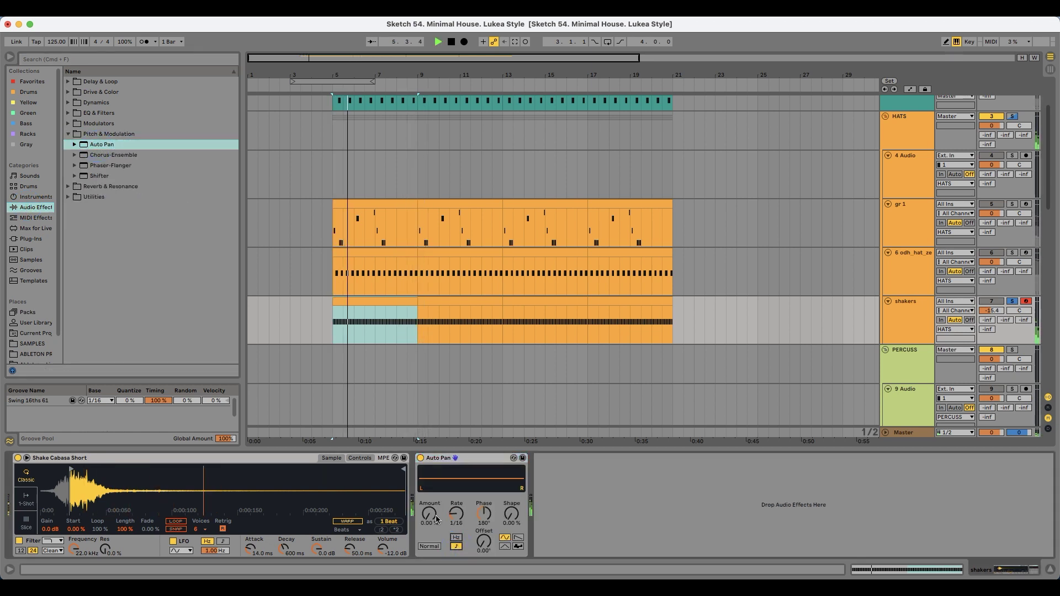
- Set the shakers' Auto Pan to rate 1, shape 86.5% and amount 61.9%, listening to it soloed and with the other tracks
key(space)
drag(430, 514, 457, 540)
drag(519, 518, 519, 494)
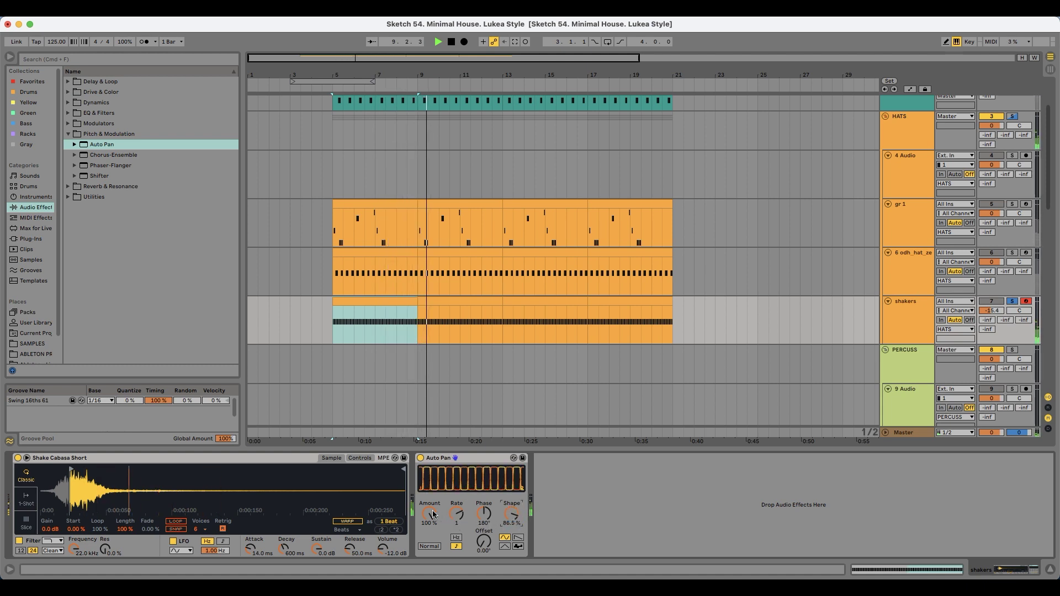
drag(433, 513, 433, 525)
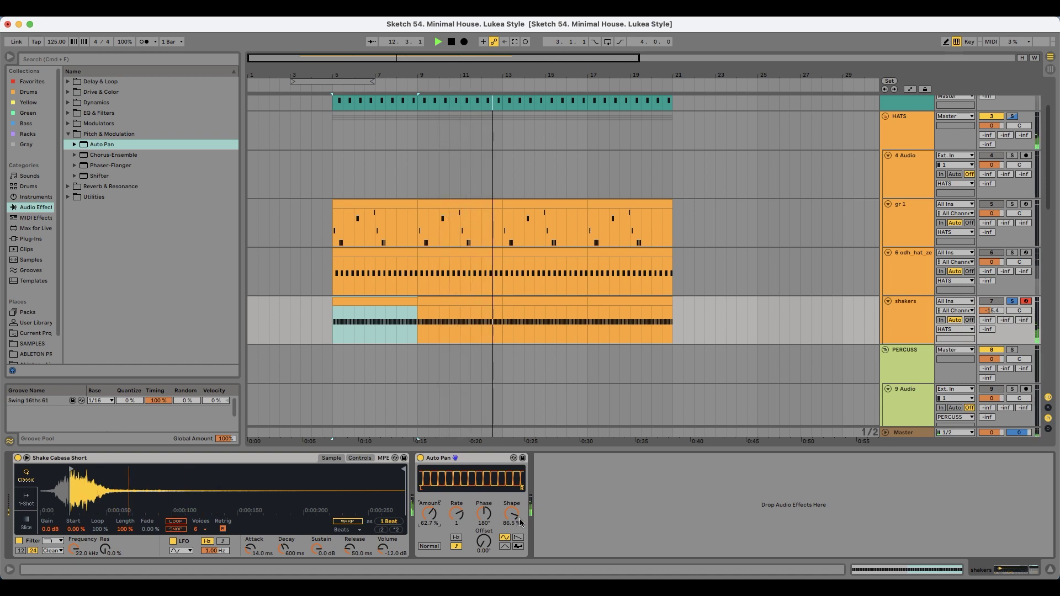
key(space)
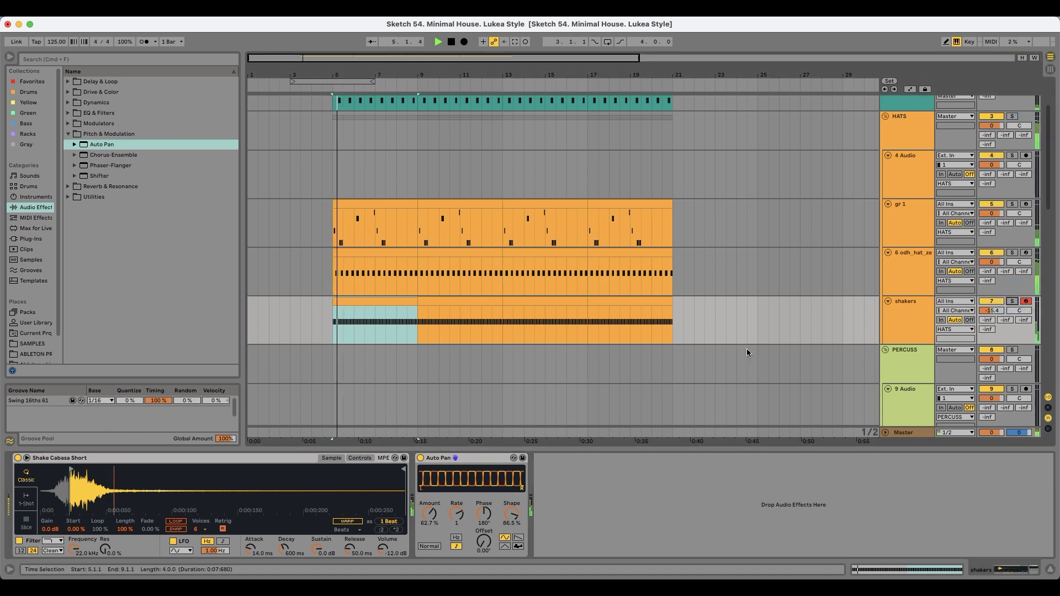
drag(433, 514, 434, 514)
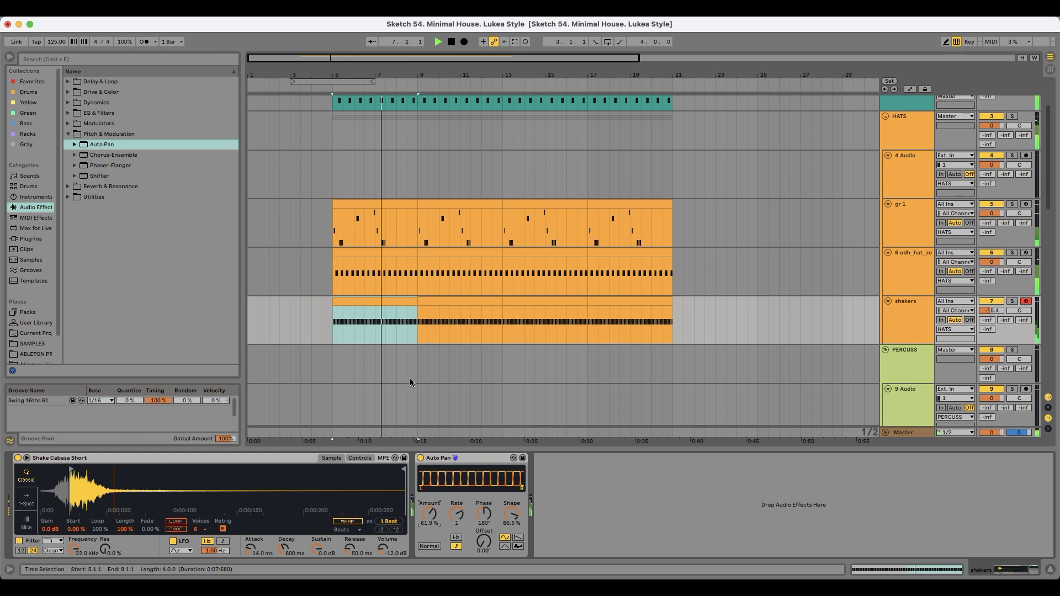
- Select track 6, search the SAMPLES folder for "hat" and collapse the Connect D Audio - Organic Deep House folder
click(890, 263)
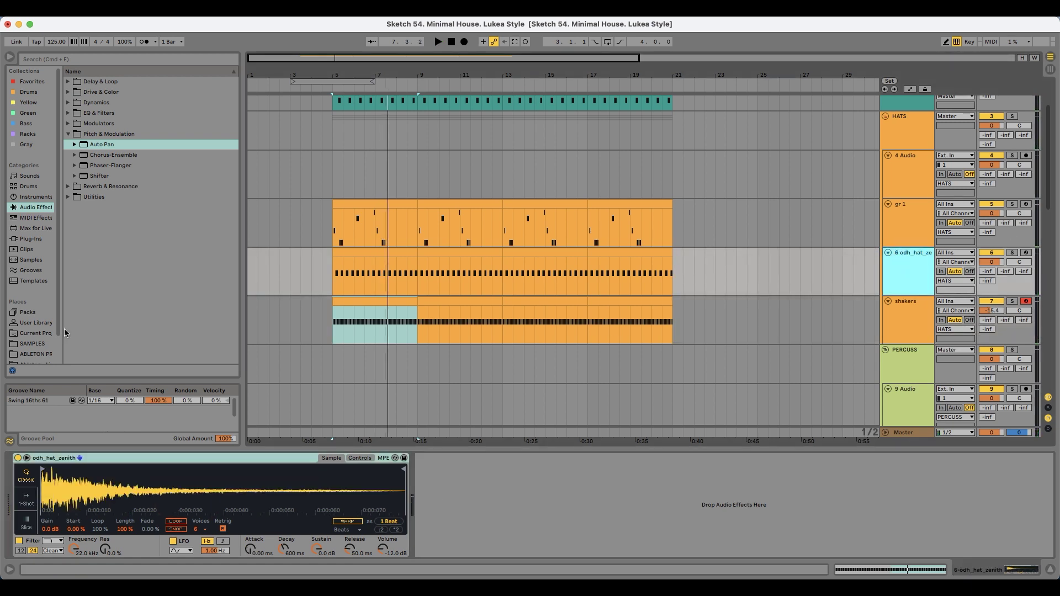
click(29, 343)
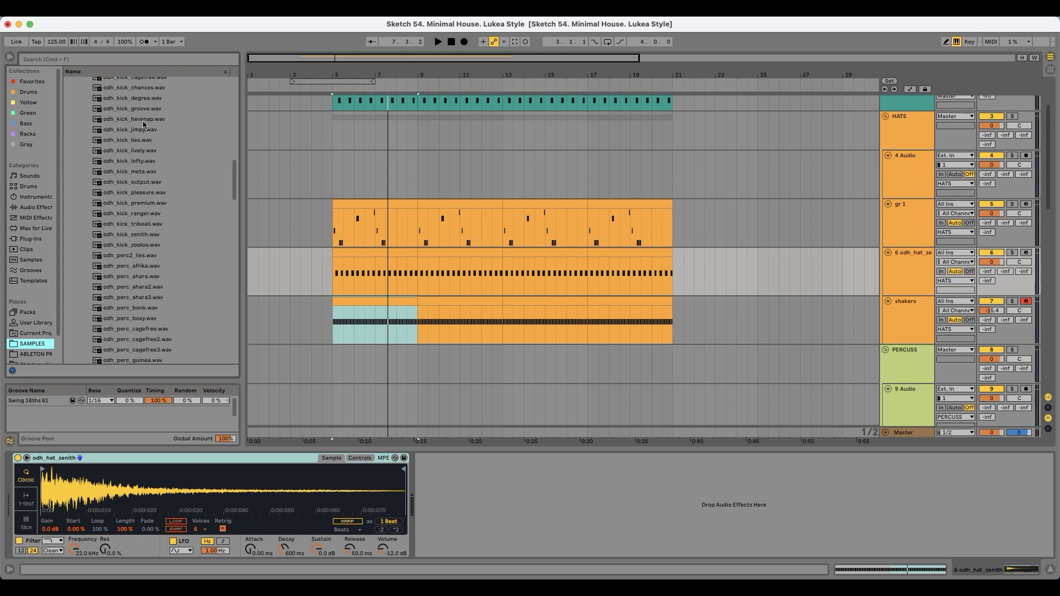
click(96, 60)
text(hat)
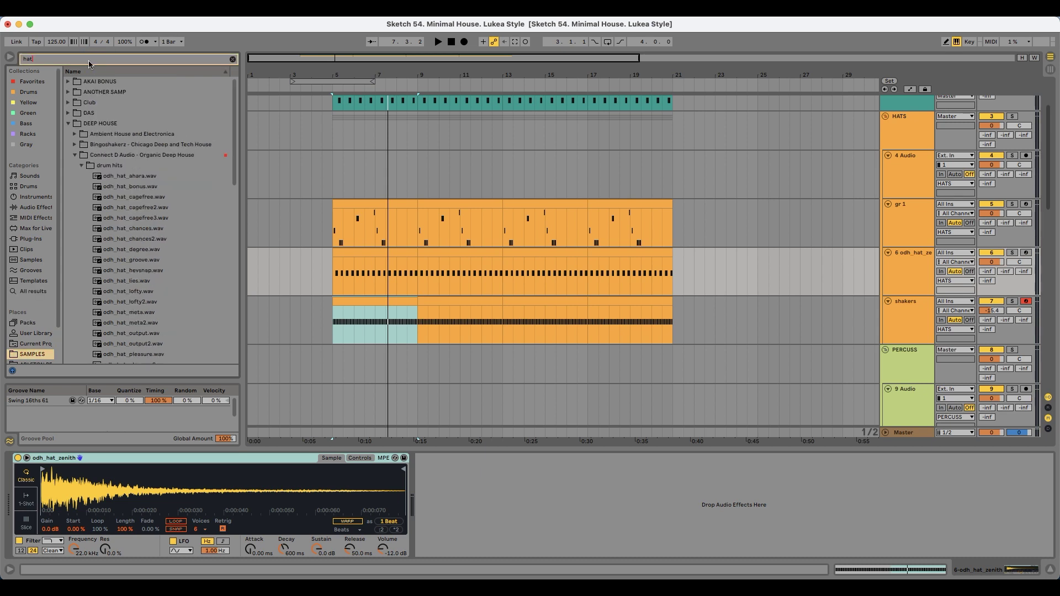
click(166, 230)
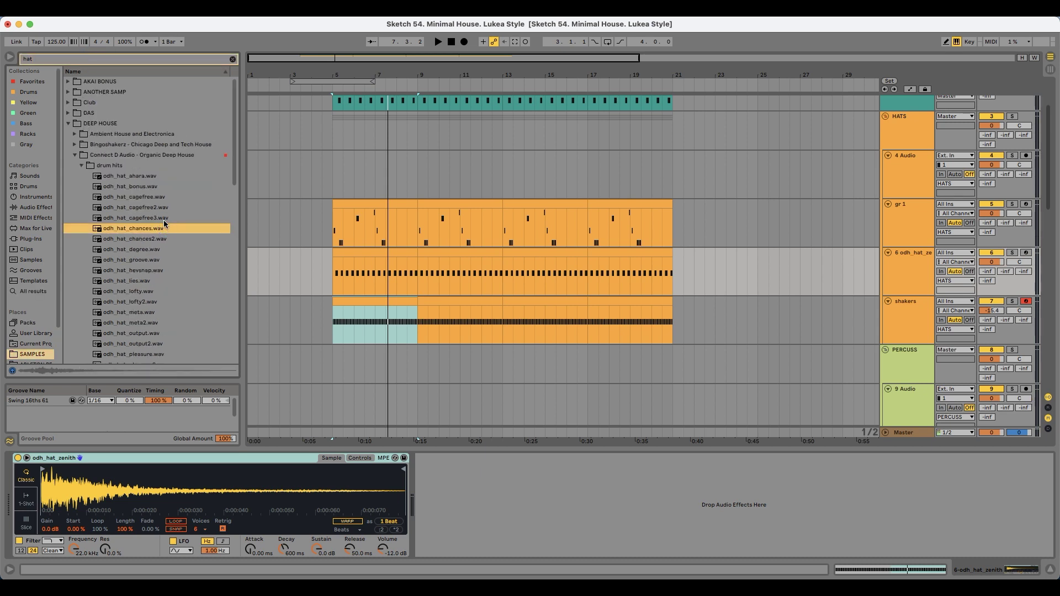
key(Left)
key(Left)
scroll(174, 329, down, 10)
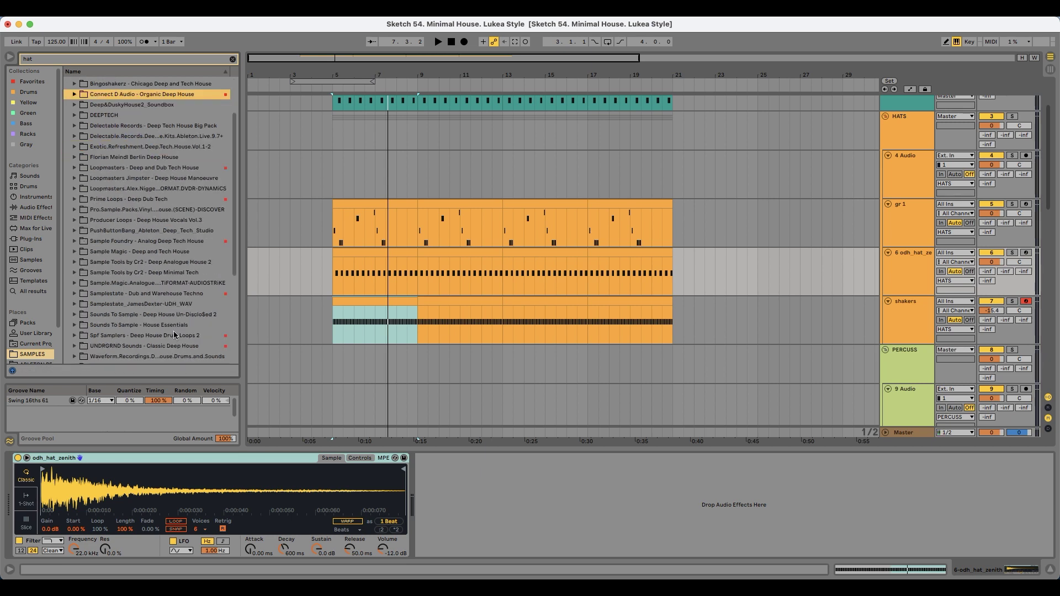
- Open the SS_LH9_HATS folder of the Little Helpers Vol. 9 pack and preview SS_LH9_HAT_01.wav
double_click(147, 347)
scroll(148, 345, down, 12)
click(129, 181)
key(Right)
key(Right)
key(Right)
key(Right)
key(Right)
key(Down)
key(Right)
key(Down)
key(Down)
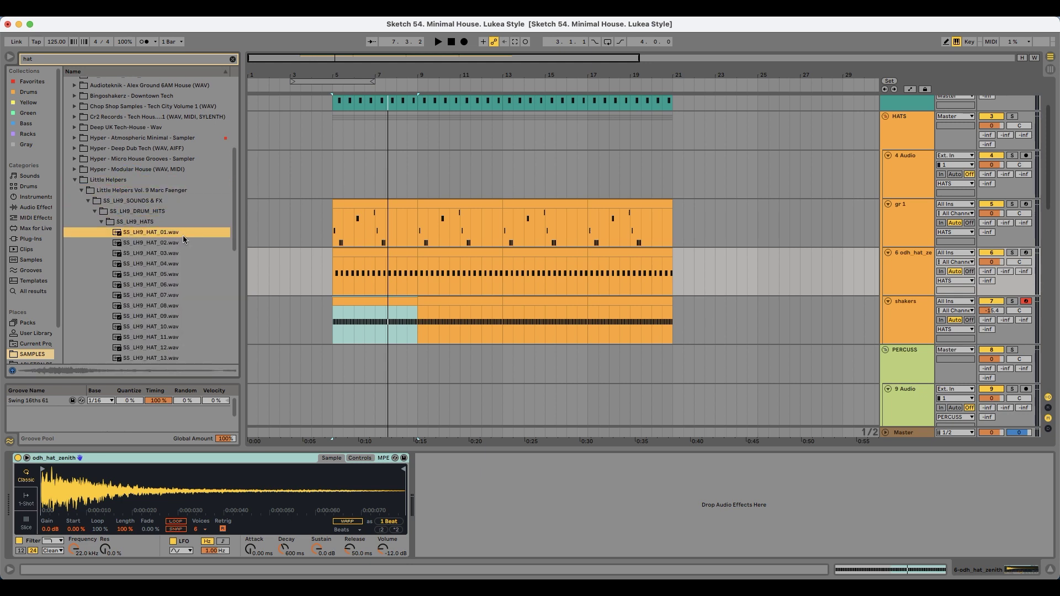
- Audition the SS_LH9_HAT samples from SS_LH9_HAT_02.wav up to SS_LH9_HAT_21.wav
scroll(170, 279, down, 4)
key(Down)
key(Down)
key(Down)
key(Down)
click(167, 234)
key(Up)
key(Up)
key(Up)
click(166, 275)
key(Down)
key(Down)
scroll(164, 273, down, 3)
click(164, 271)
key(Up)
key(Up)
click(176, 279)
key(Down)
scroll(177, 279, down, 3)
scroll(177, 280, down, 5)
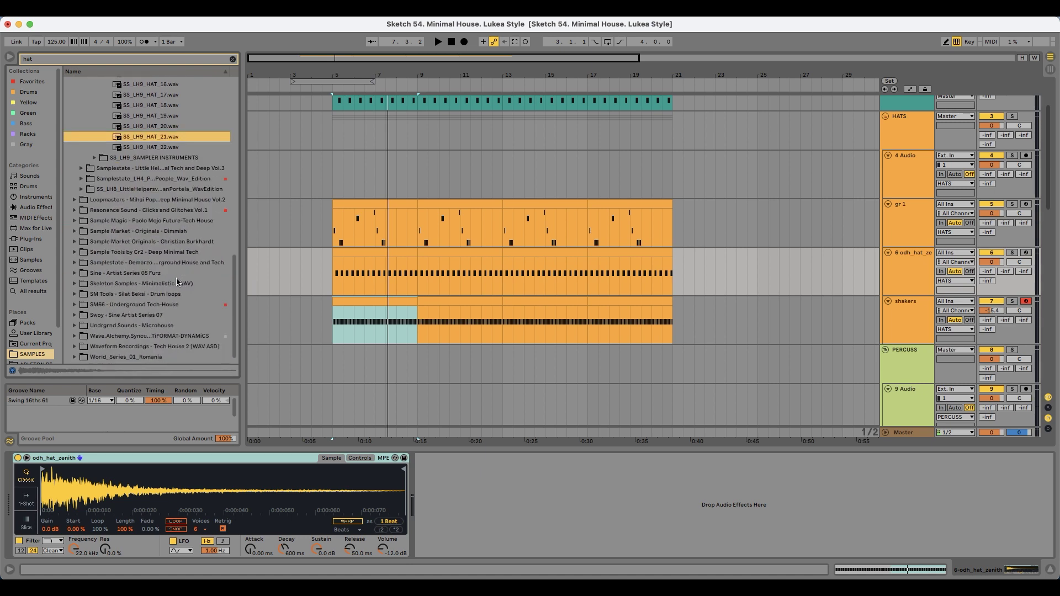
- Open the single-hit Hats folder of the Sample Market Originals - Christian Burkhardt pack
click(156, 235)
key(Right)
key(Down)
key(Down)
key(Down)
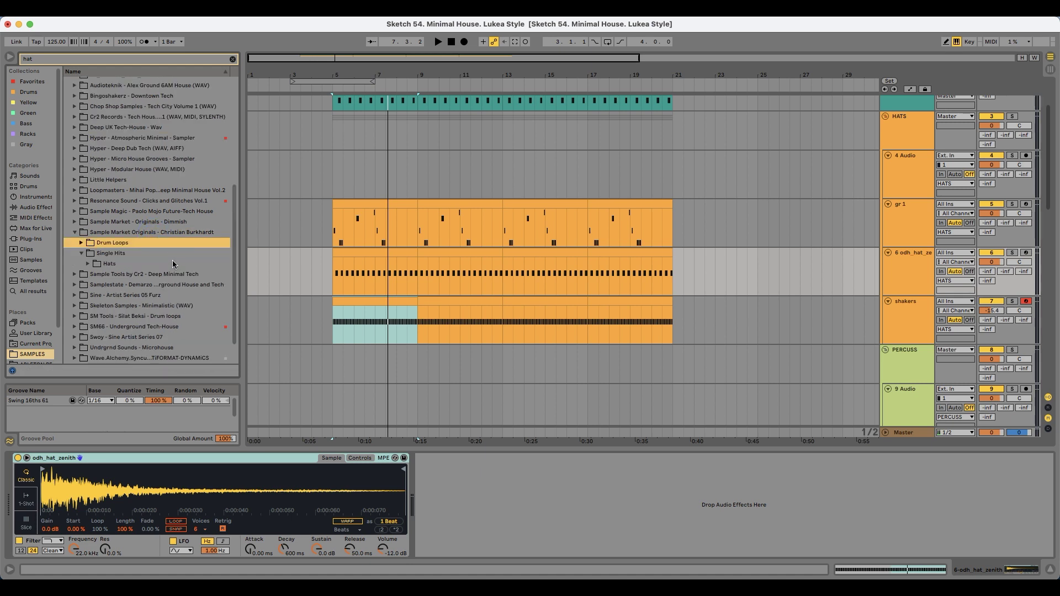
key(Right)
- Audition the SM_CB_Hat samples, load SM_CB_Hat_08.wav onto track 6 and play it with the arrangement
key(Down)
key(Down)
scroll(166, 296, down, 5)
key(Down)
click(159, 273)
key(Up)
key(Up)
key(Up)
click(158, 255)
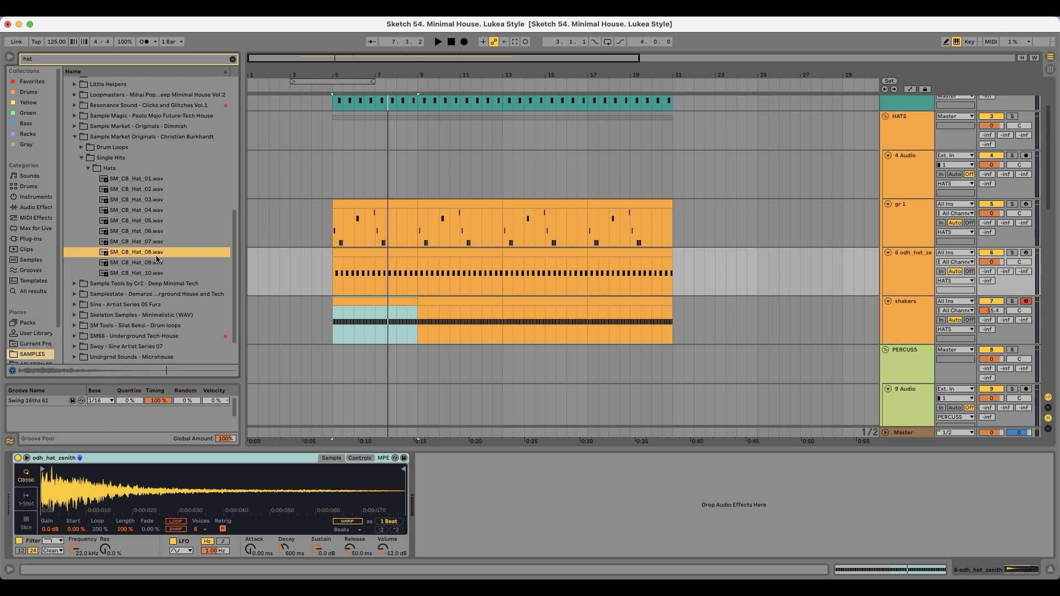
key(Return)
key(space)
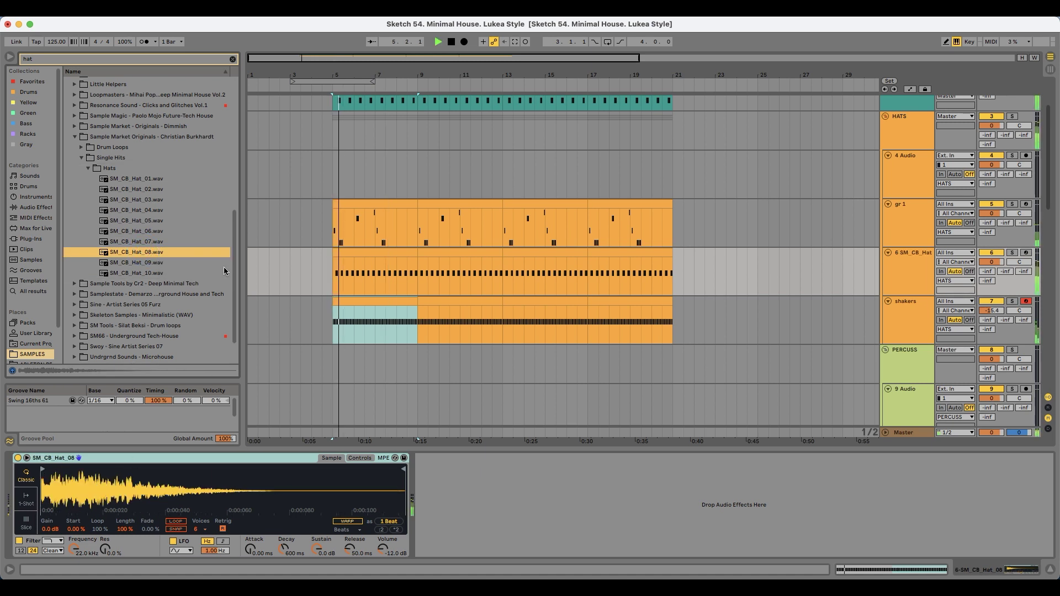
- Load SM_CB_Hat_07.wav, SM_CB_Hat_06.wav and SM_CB_Hat_05.wav onto track 6 in turn, comparing each within the arrangement
click(138, 243)
key(Return)
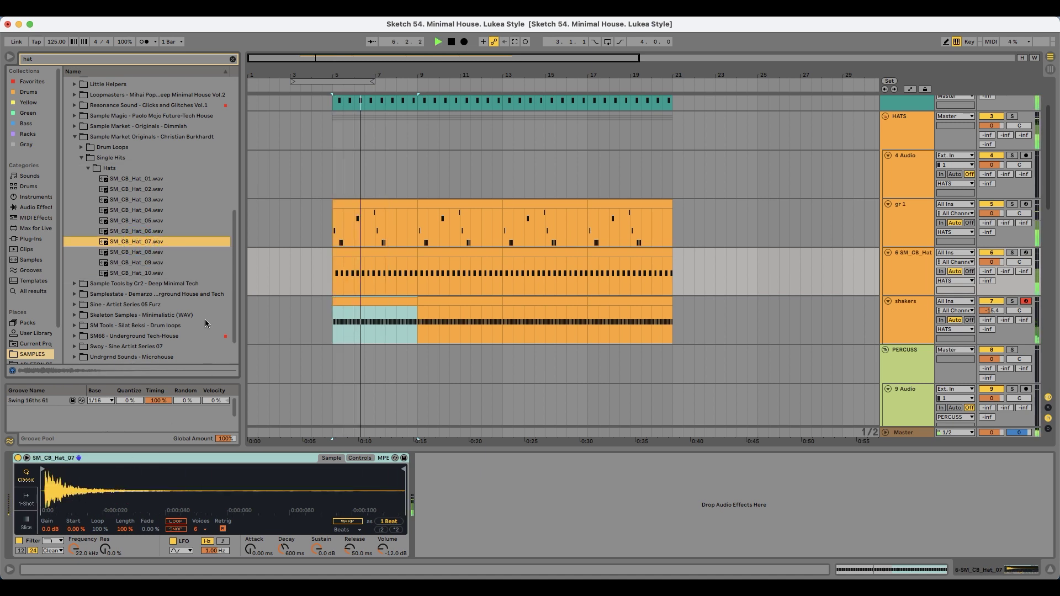
click(139, 233)
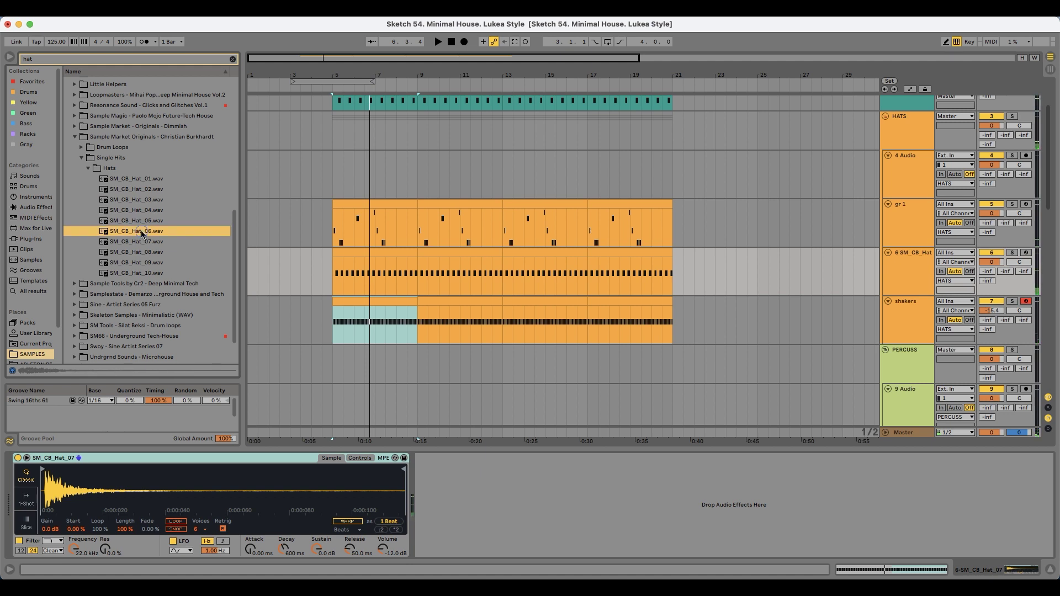
key(Return)
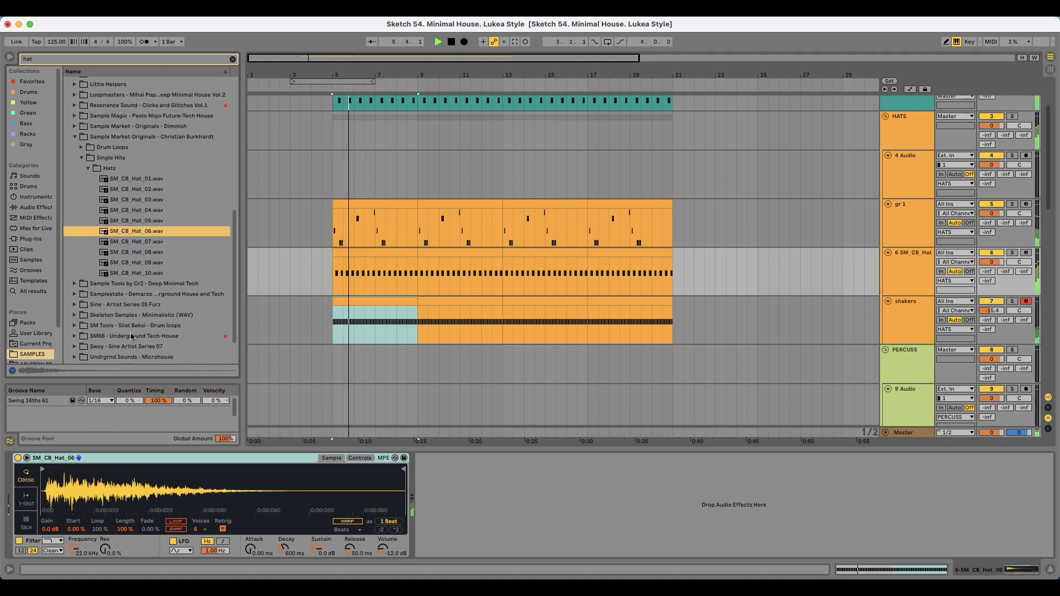
click(153, 222)
key(Return)
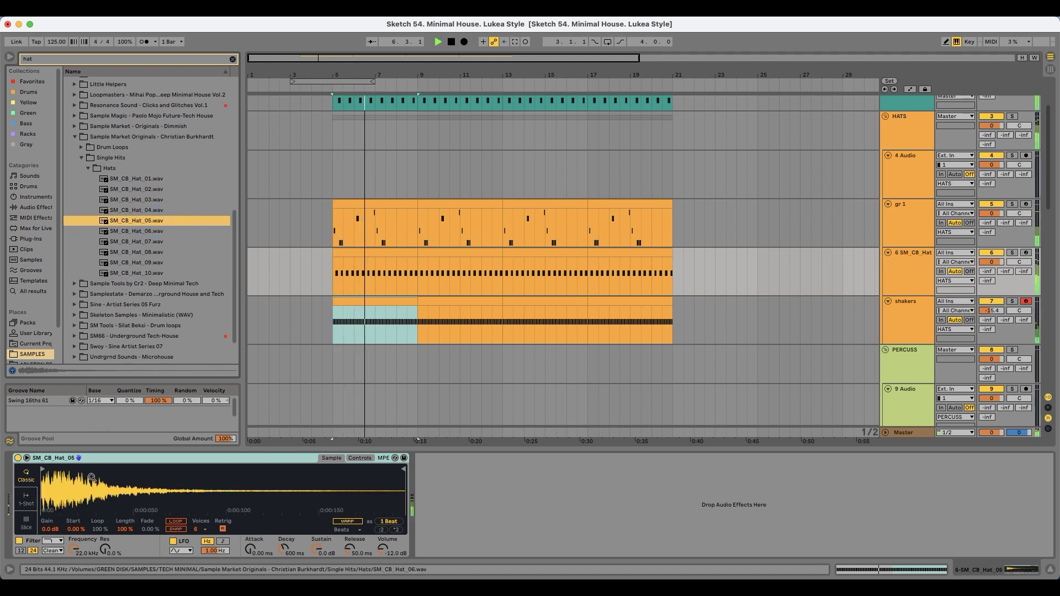
- Audition the remaining samples of the SM_CB_Hat folder, from SM_CB_Hat_04.wav to 01, then 09 and 10
click(186, 201)
click(169, 209)
click(161, 189)
click(163, 179)
click(157, 285)
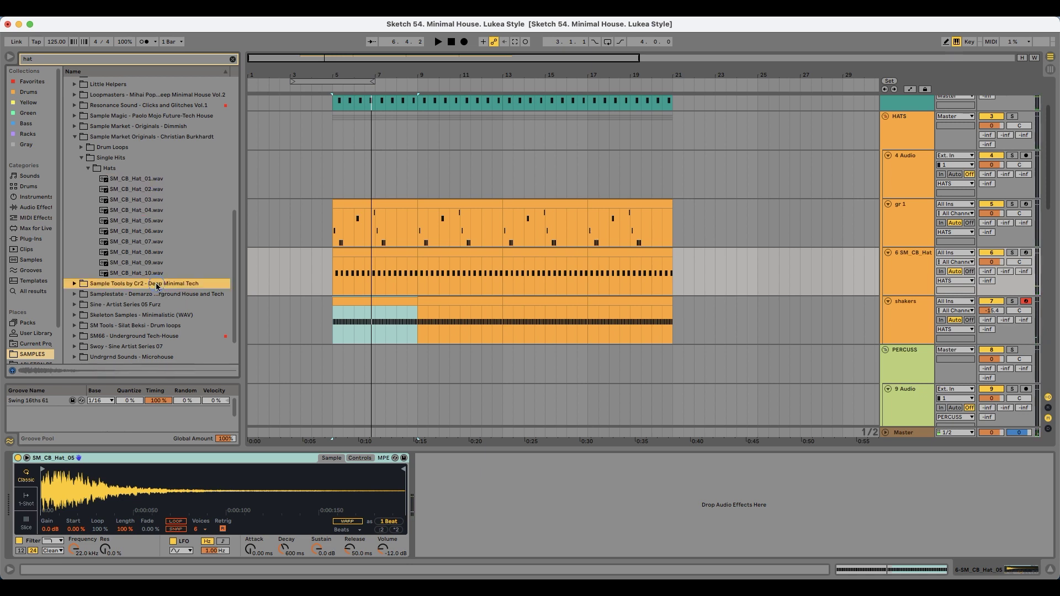
click(163, 263)
click(164, 276)
- Audition the Hats of the Sample Tools by Cr2 - Deep Minimal Tech pack, load 06_DMT_Hat.wav onto track 6 and play it
click(164, 284)
scroll(164, 261, down, 5)
click(156, 159)
click(155, 169)
click(154, 213)
click(153, 203)
key(Up)
key(Up)
click(143, 190)
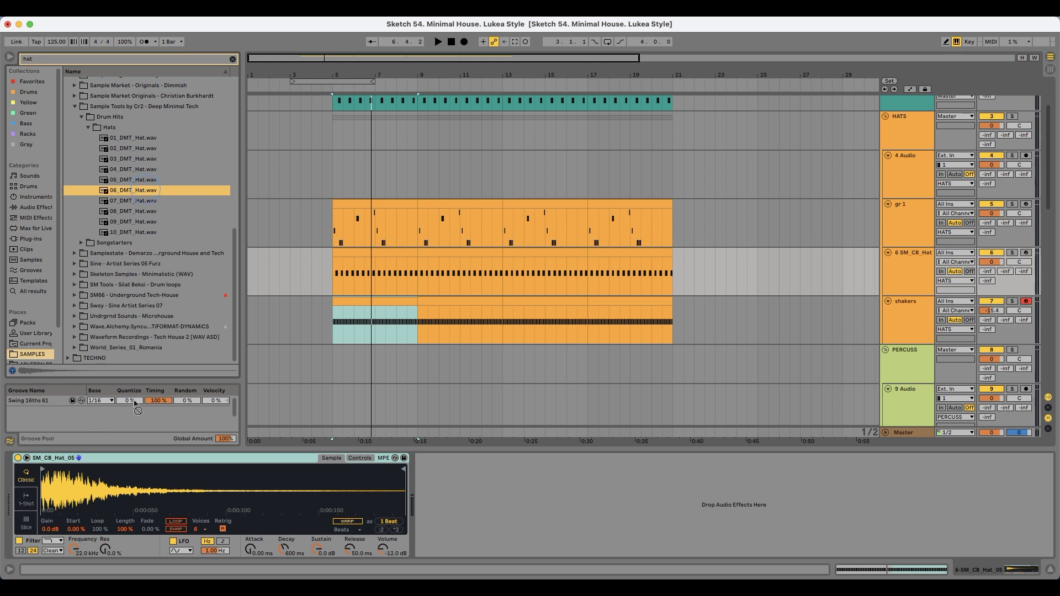
drag(123, 489, 124, 489)
key(space)
key(space)
- Preview 10_DMT_Hat.wav and 09_DMT_Hat.wav, and expand the Samplestate - Demarzo pack to its Hats folder
click(151, 232)
key(Up)
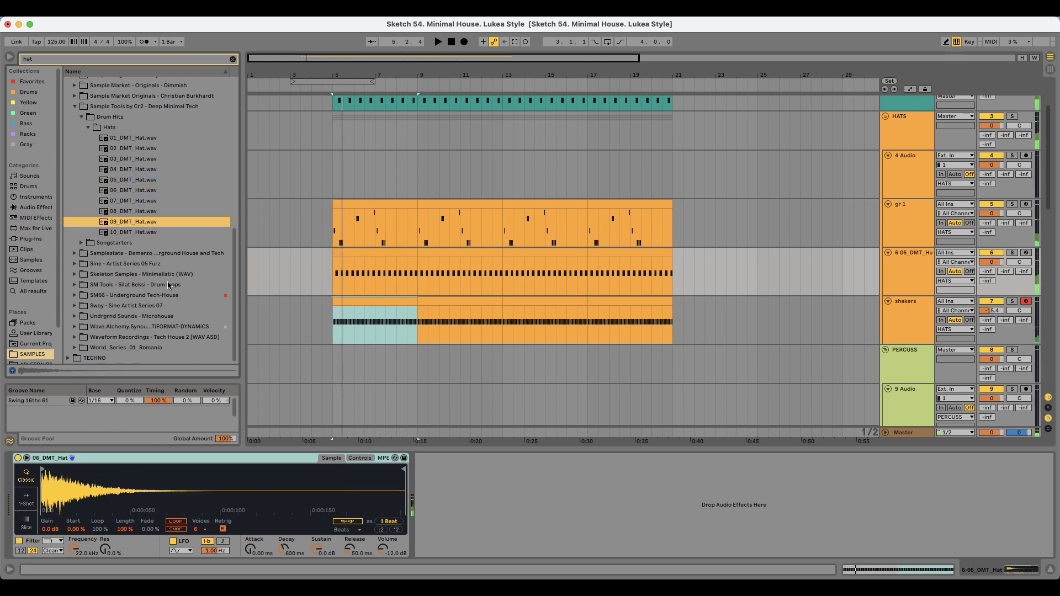
click(149, 254)
key(Right)
key(Right)
key(Right)
key(Right)
key(Right)
key(Right)
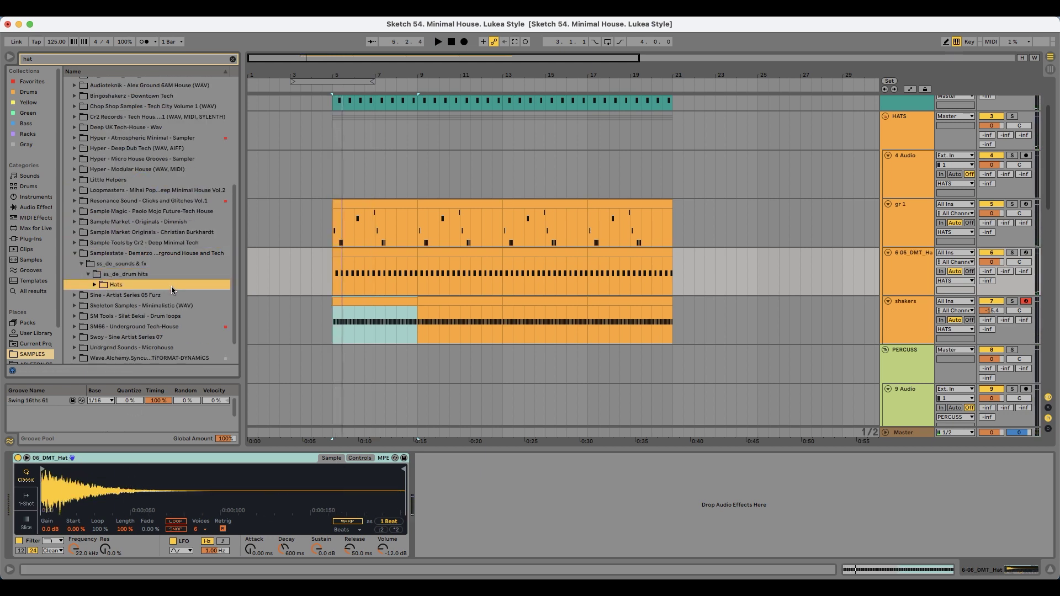
- Audition a range of the SS_DE_Hats samples, including SS_DE_Hats_13.wav, SS_DE_Hats_18.wav and SS_DE_Hats_26.wav
scroll(174, 280, down, 4)
key(Down)
key(Down)
key(Down)
click(170, 273)
key(Up)
key(Up)
key(Up)
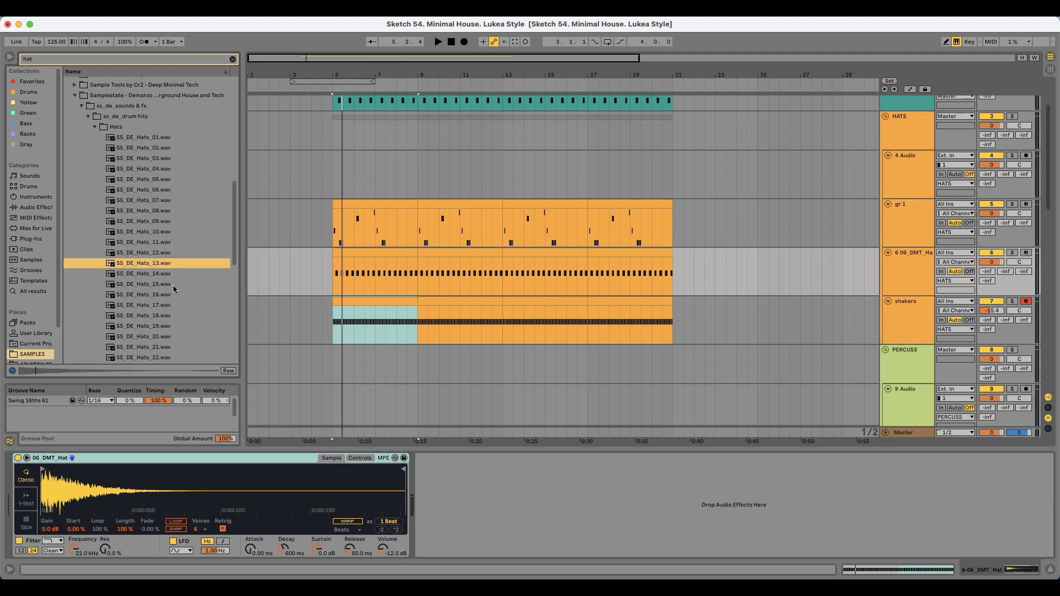
key(Up)
key(Up)
key(Up)
key(Up)
click(166, 314)
scroll(166, 309, down, 5)
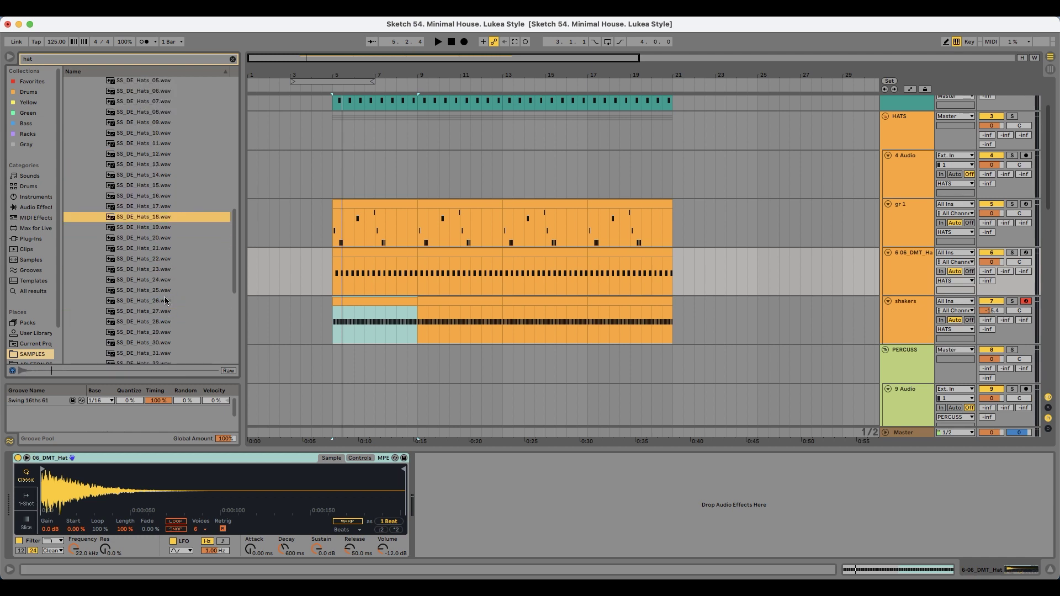
click(165, 297)
scroll(176, 321, down, 7)
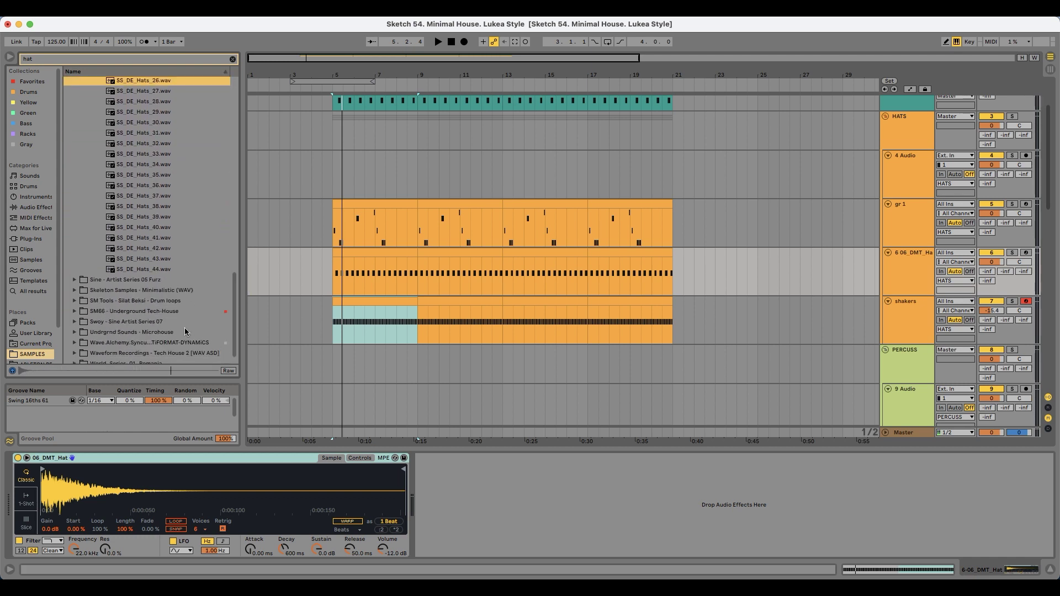
scroll(171, 310, down, 1)
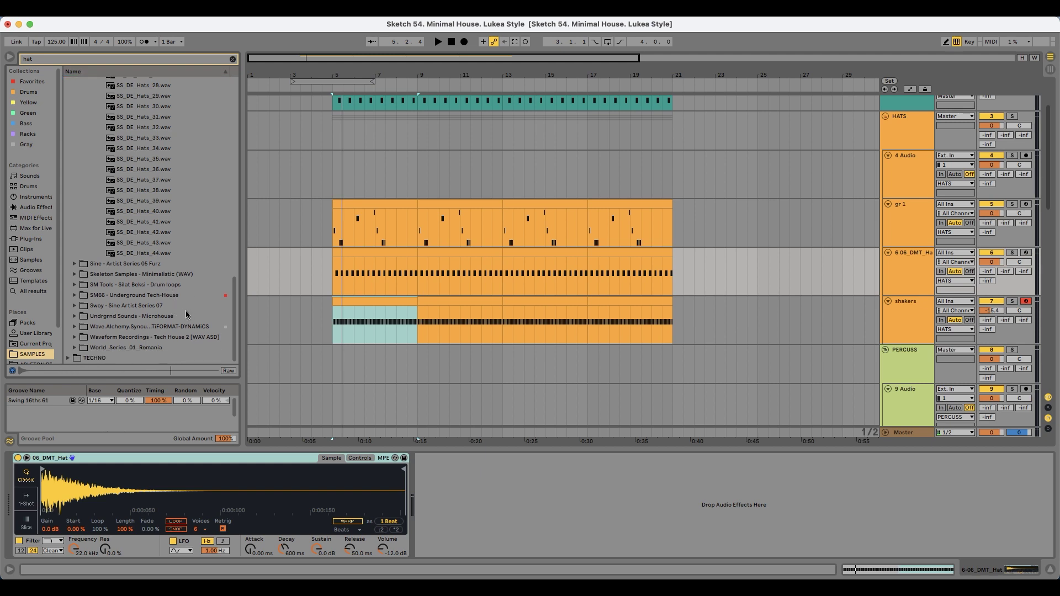
- Open the single-hit Hats folder of the Sway - Sine Artist Series 07 pack
click(163, 308)
key(Right)
key(Down)
key(Down)
key(Right)
key(Down)
key(Right)
- Load SN_SW_Hat_04.wav from the Sway - Sine Artist Series 07 Hats folder onto track 6 and play the arrangement
key(Down)
scroll(161, 298, down, 3)
key(Down)
key(Down)
scroll(161, 293, down, 4)
click(158, 159)
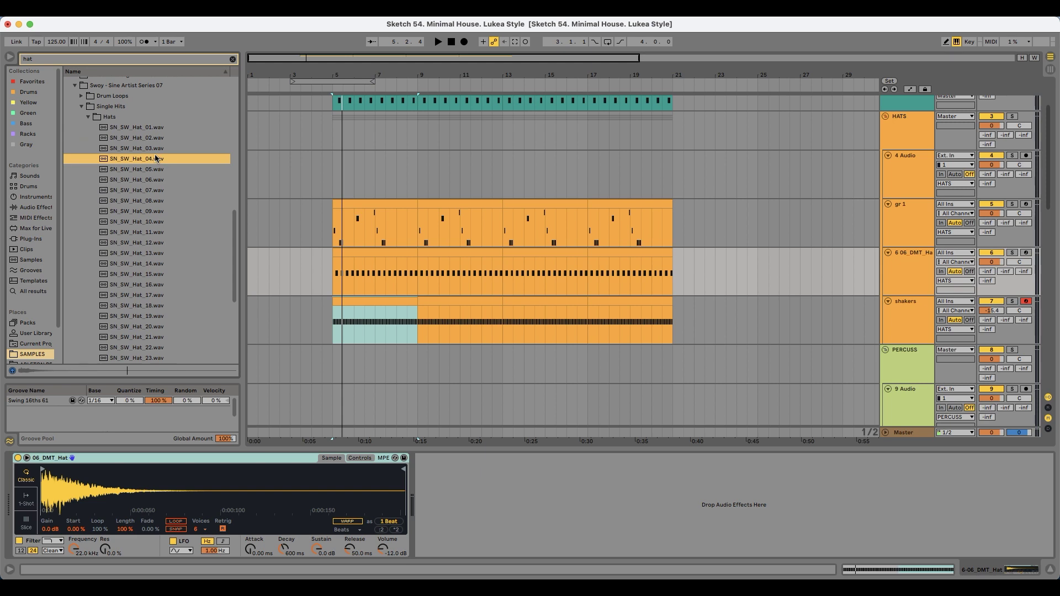
drag(112, 491, 112, 490)
key(space)
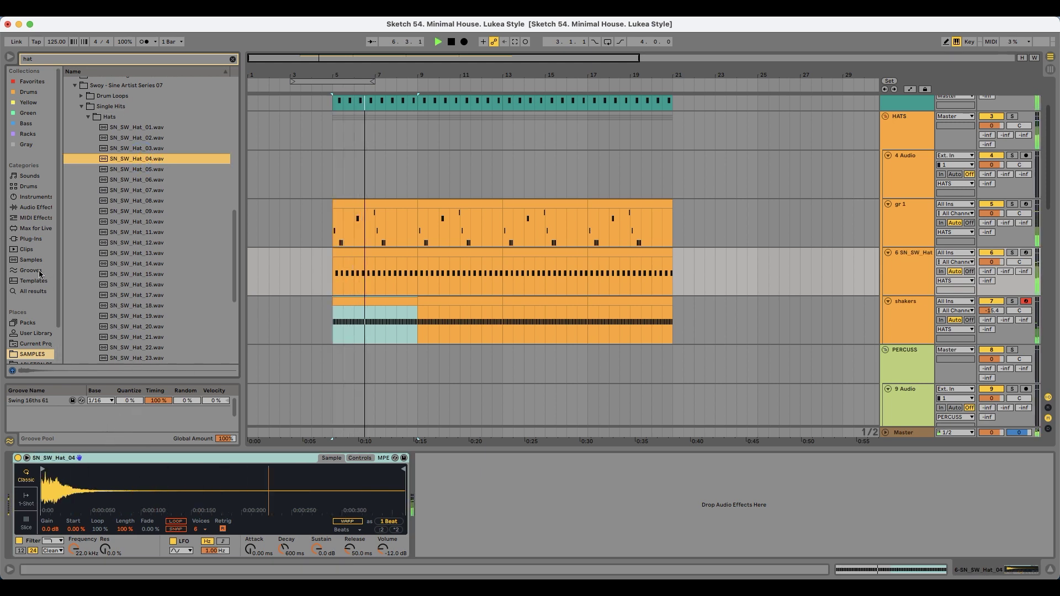
- Audition more of the SN_SW_Hat samples up to SN_SW_Hat_14.wav and stop playback
scroll(44, 274, down, 2)
scroll(124, 237, down, 3)
scroll(132, 258, up, 3)
click(130, 156)
key(Up)
click(142, 208)
key(Down)
key(Down)
key(Down)
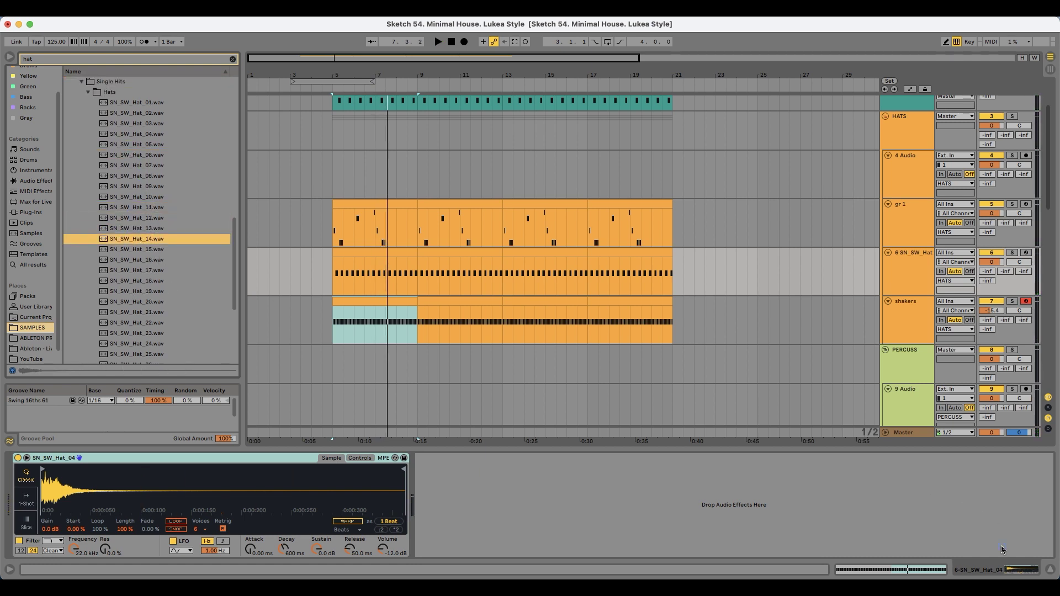
- Clear the browser search and load the Wavetable instrument onto track 13 in the BASS group
click(337, 355)
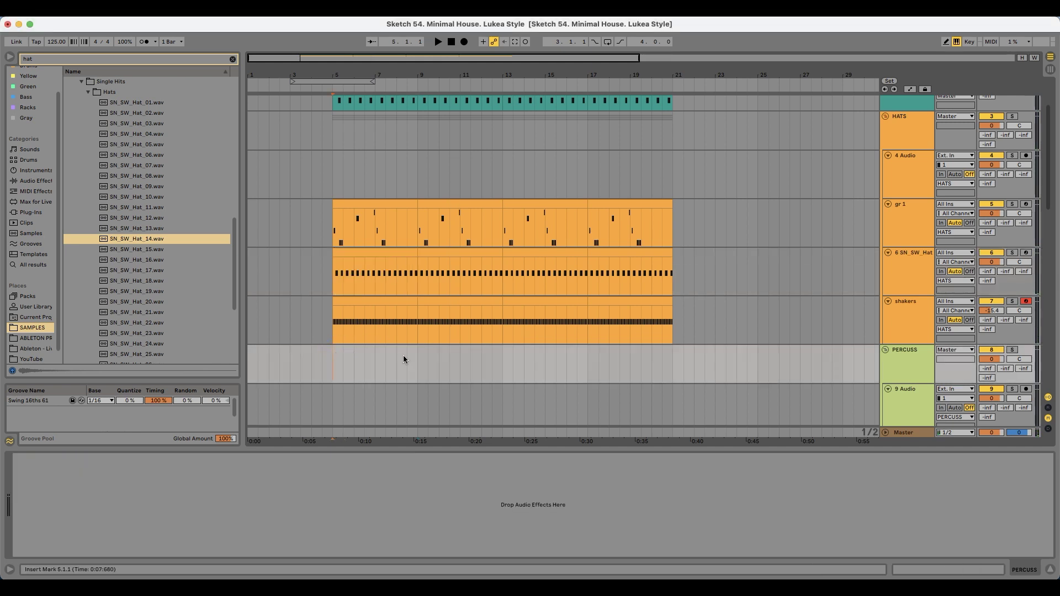
scroll(405, 359, down, 5)
scroll(839, 397, down, 3)
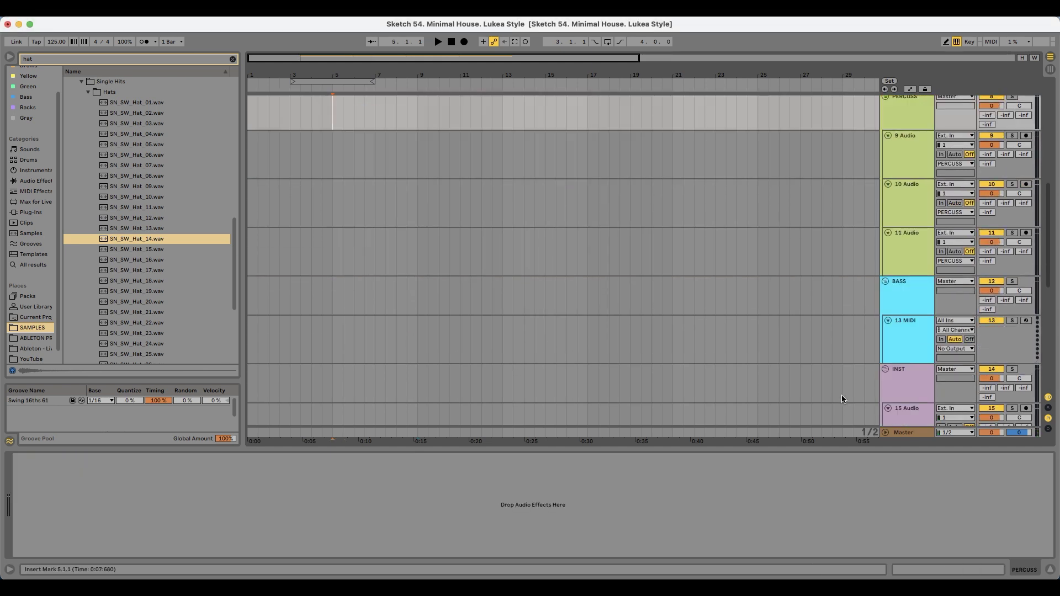
click(882, 263)
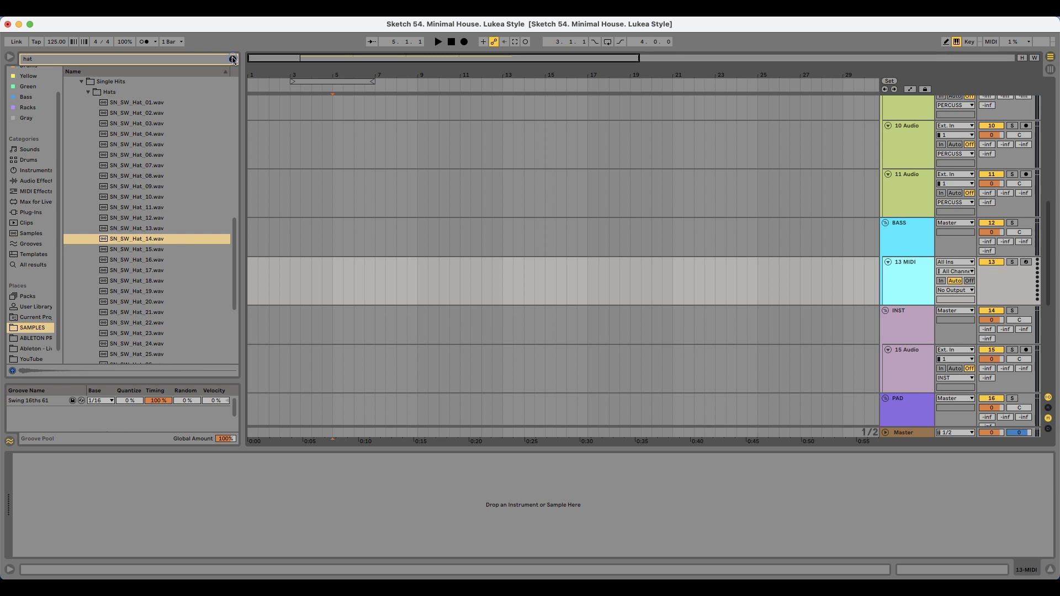
click(232, 59)
click(36, 197)
drag(83, 208, 660, 280)
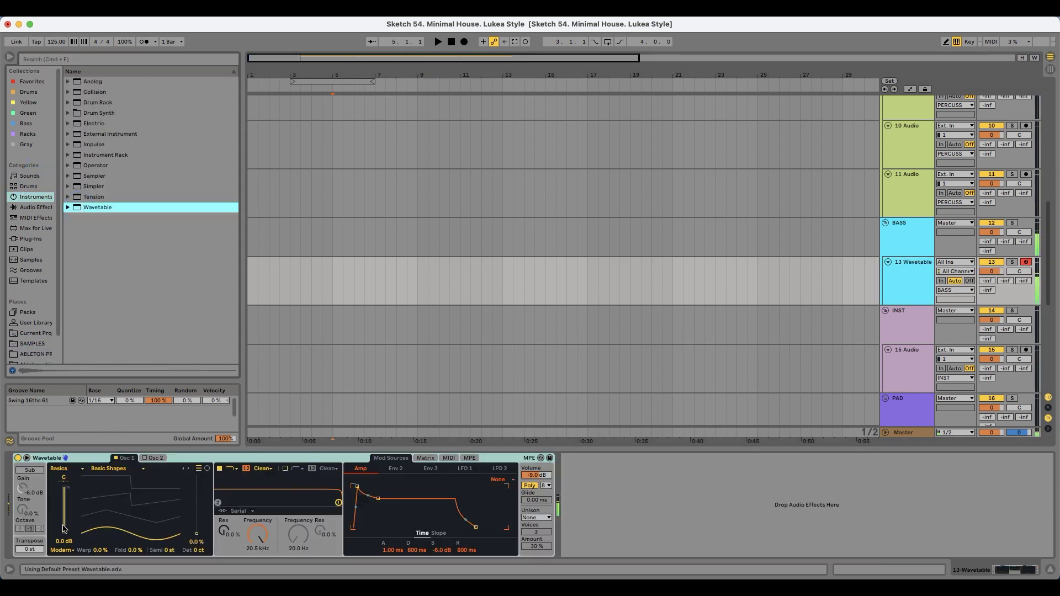
- Set Wavetable's volume to 0.0 dB, transpose it down 24 semitones, and use the Pulse Dual wavetable at 0% position for oscillator 1
drag(543, 476, 544, 456)
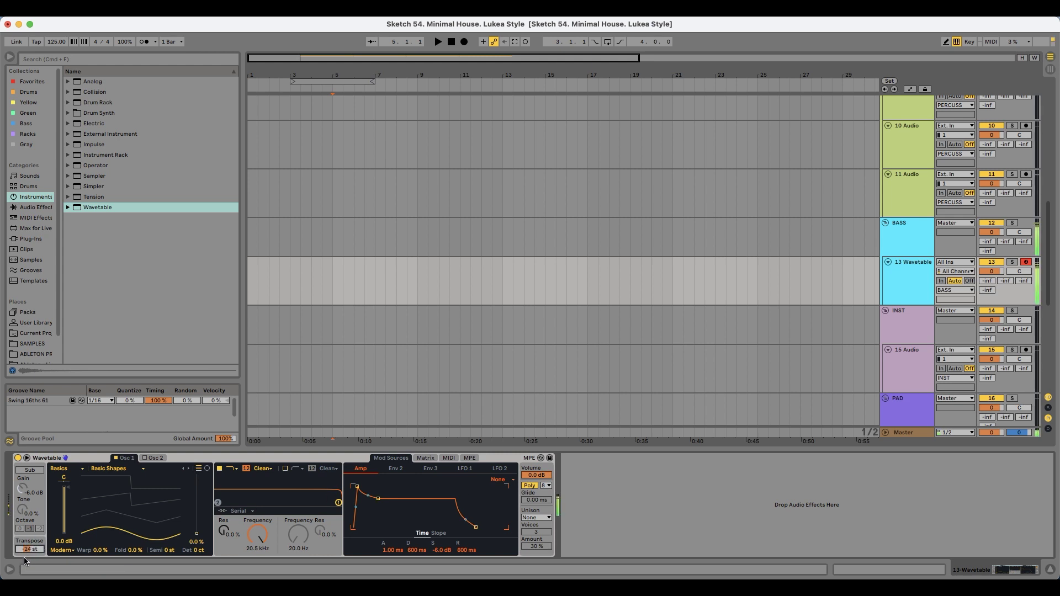
drag(109, 521, 110, 483)
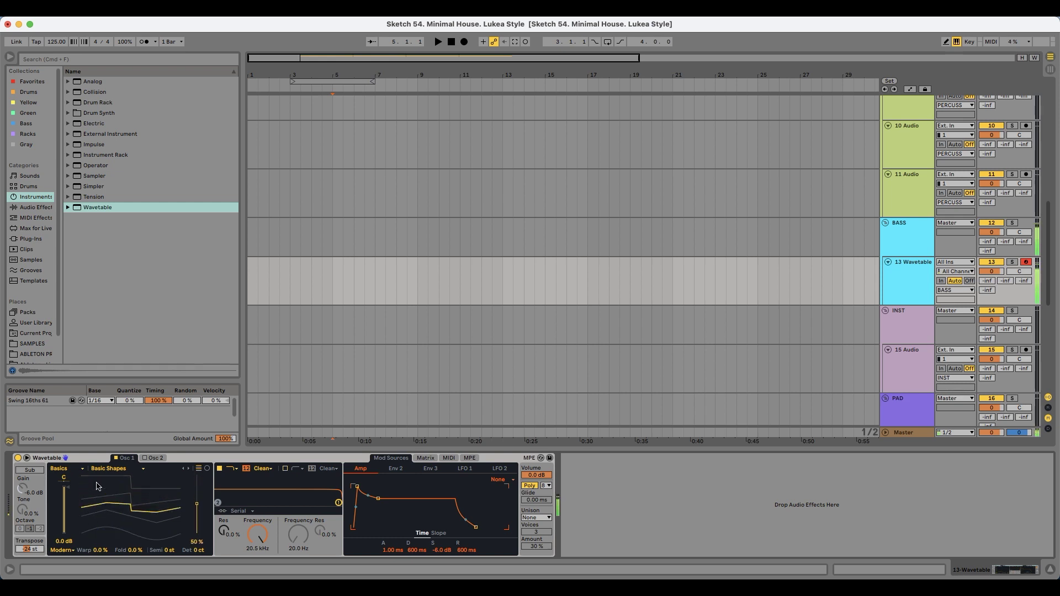
click(110, 470)
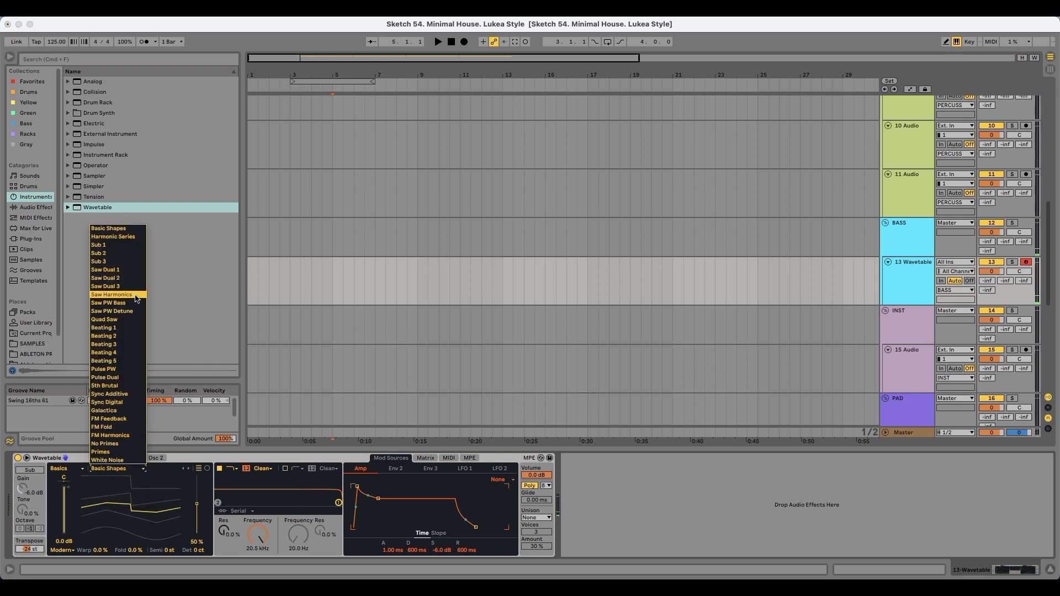
click(136, 376)
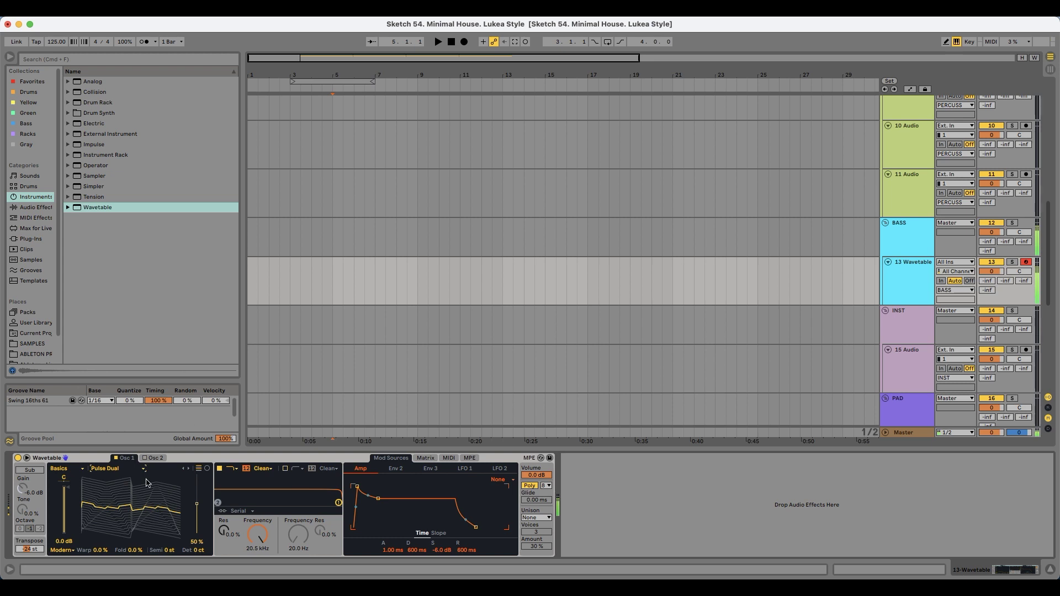
drag(137, 507, 85, 543)
- Switch oscillator 1's effect mode from Modern to Fm and try adjusting its amount
click(74, 550)
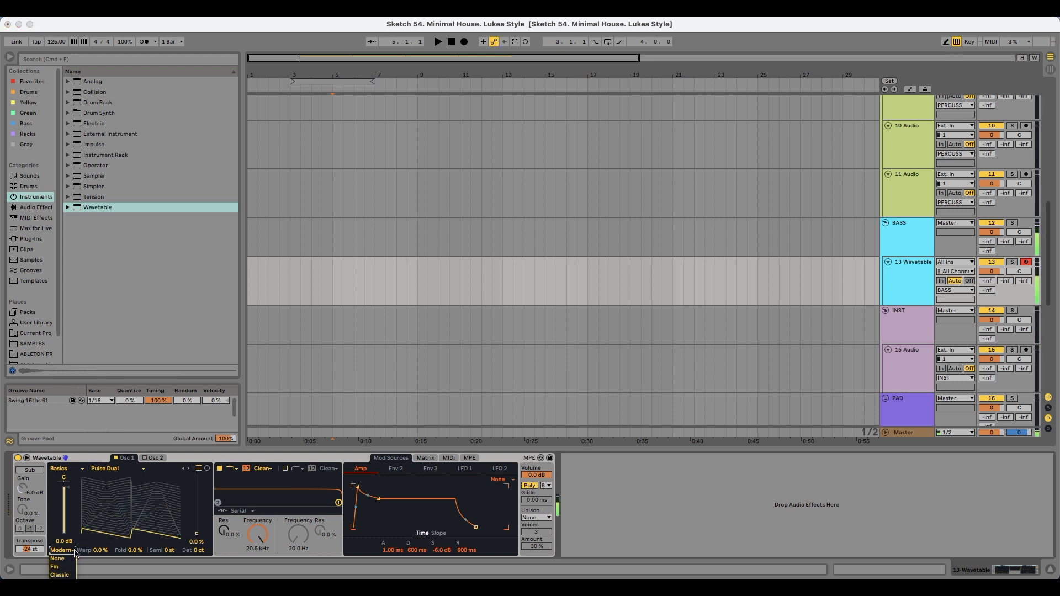
click(69, 567)
drag(134, 550, 134, 557)
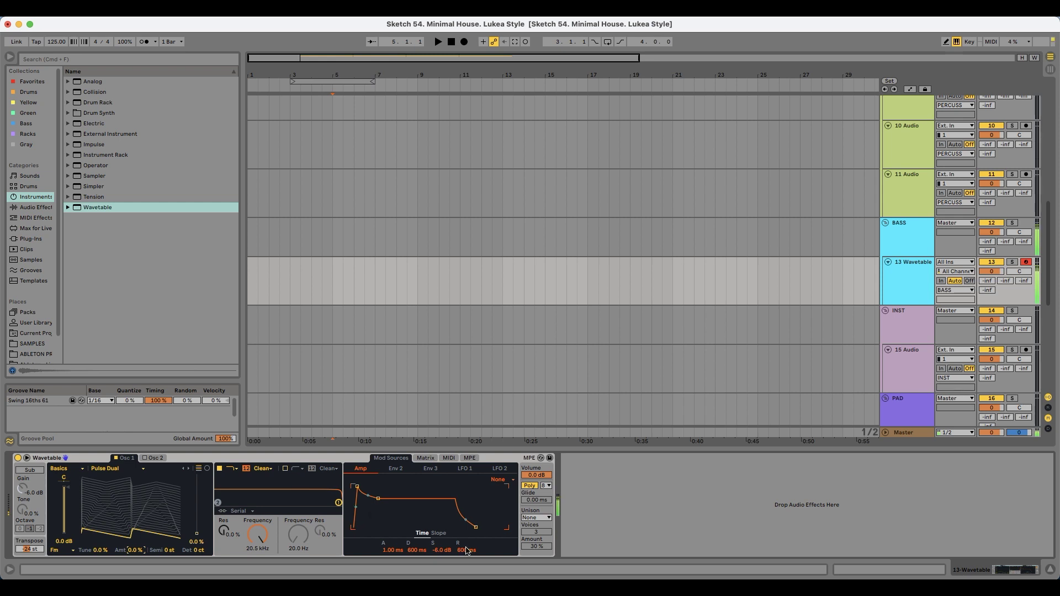
- Set the amp envelope's sustain to -inf dB and release to 54.2 ms, and modulate a 20 Hz, 35% resonance Filter 1 with Env 3 at 47
drag(436, 549, 436, 574)
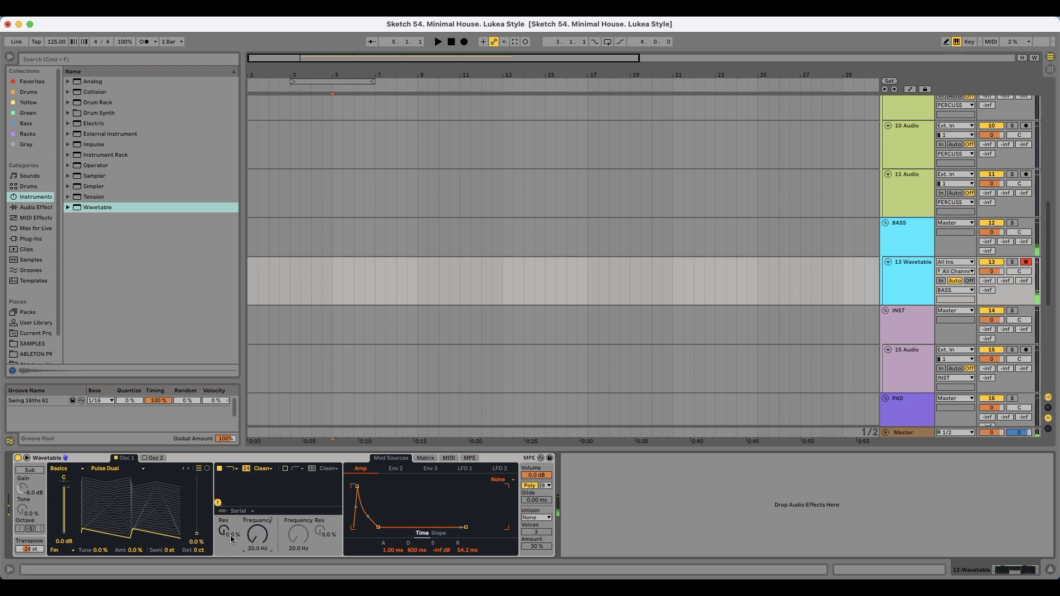
click(426, 459)
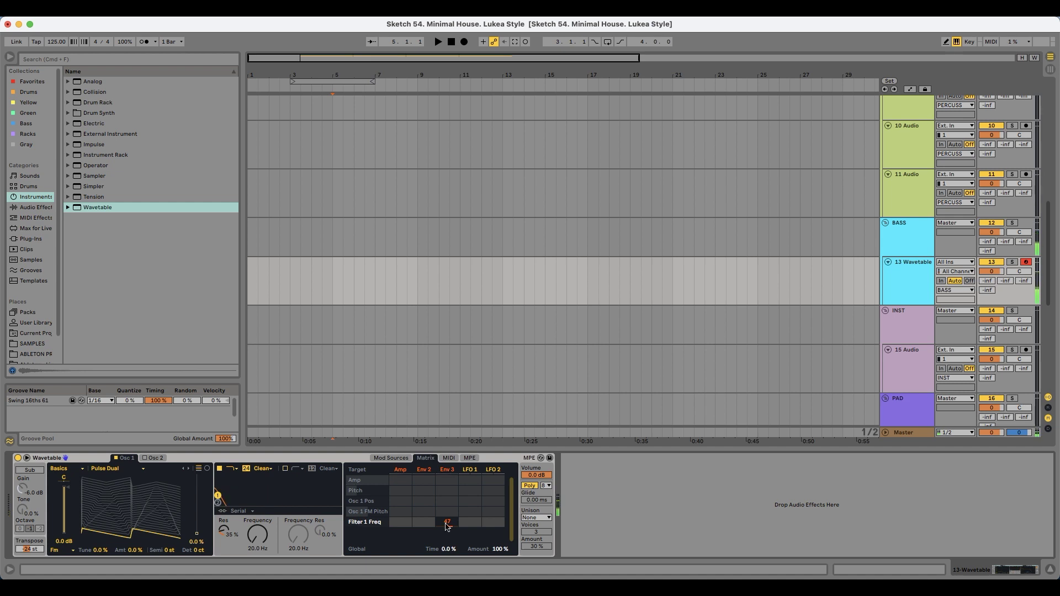
click(434, 527)
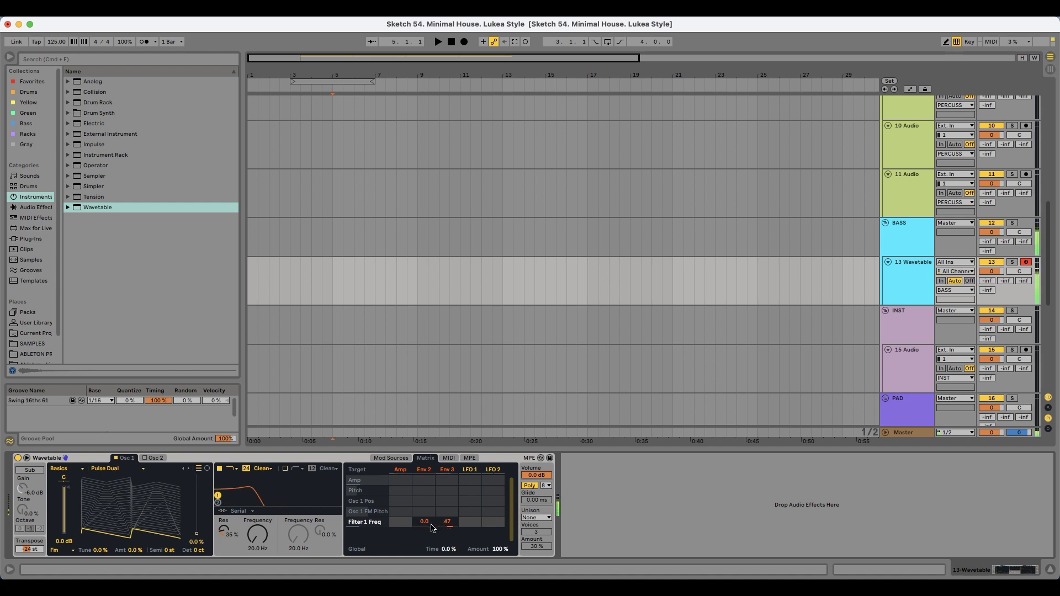
- Set oscillator 1's Fm amount to 26% and position to 3.1%, and enable Classic unison with 2 voices
drag(131, 552, 135, 539)
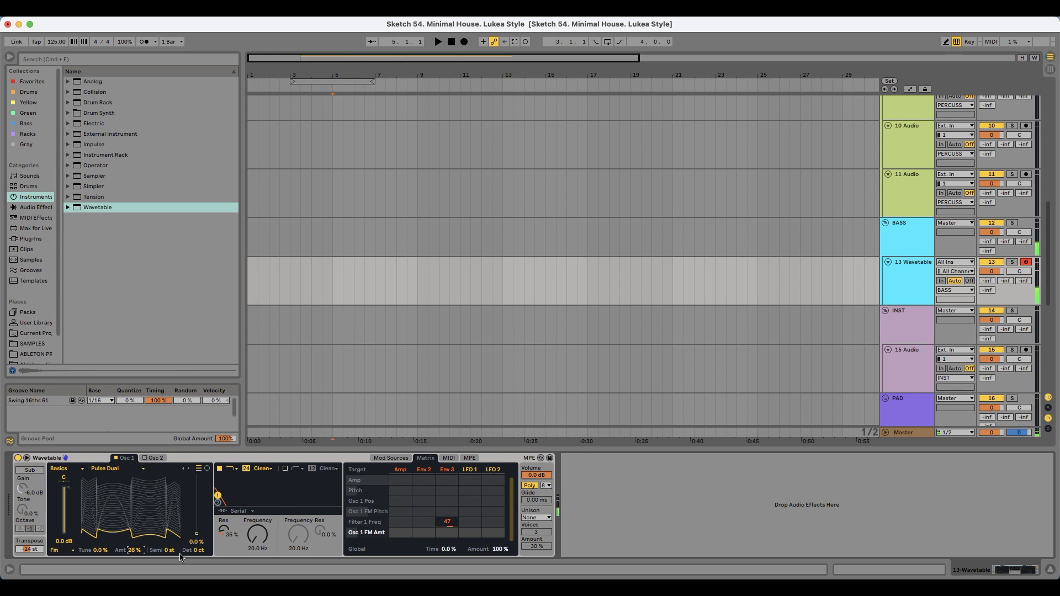
drag(199, 543, 199, 540)
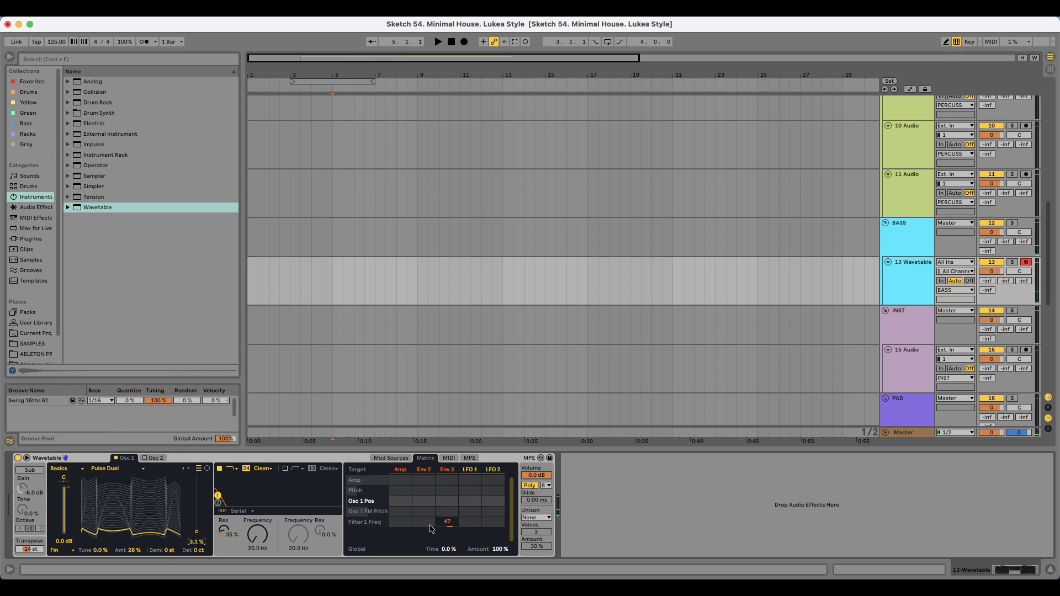
click(539, 517)
click(545, 527)
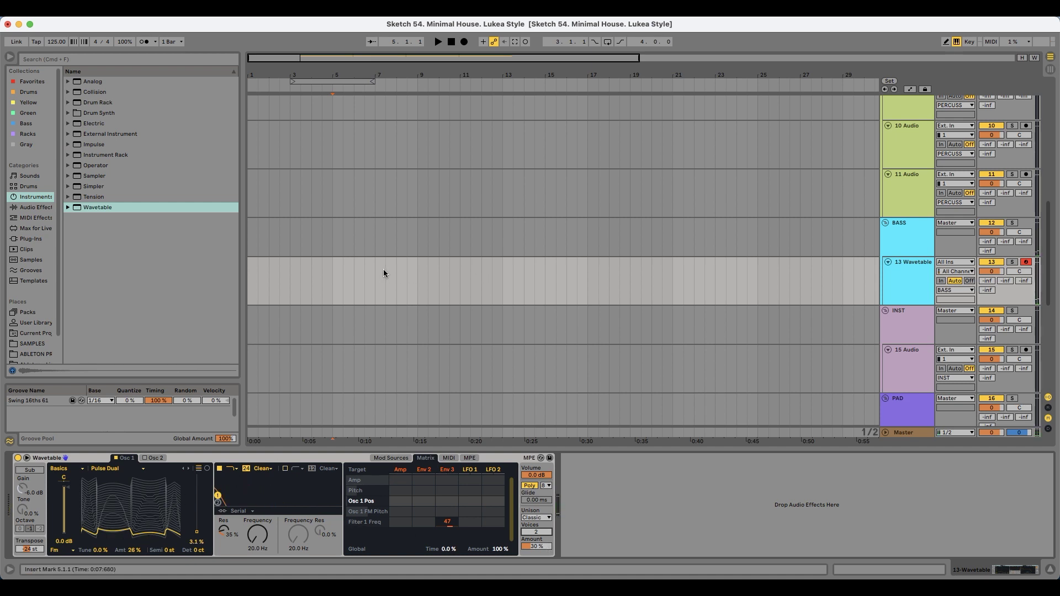
- Enable the metronome, solo the Wavetable track and record a bass line of about four bars from bar 5
click(333, 264)
click(144, 42)
click(1010, 262)
click(437, 42)
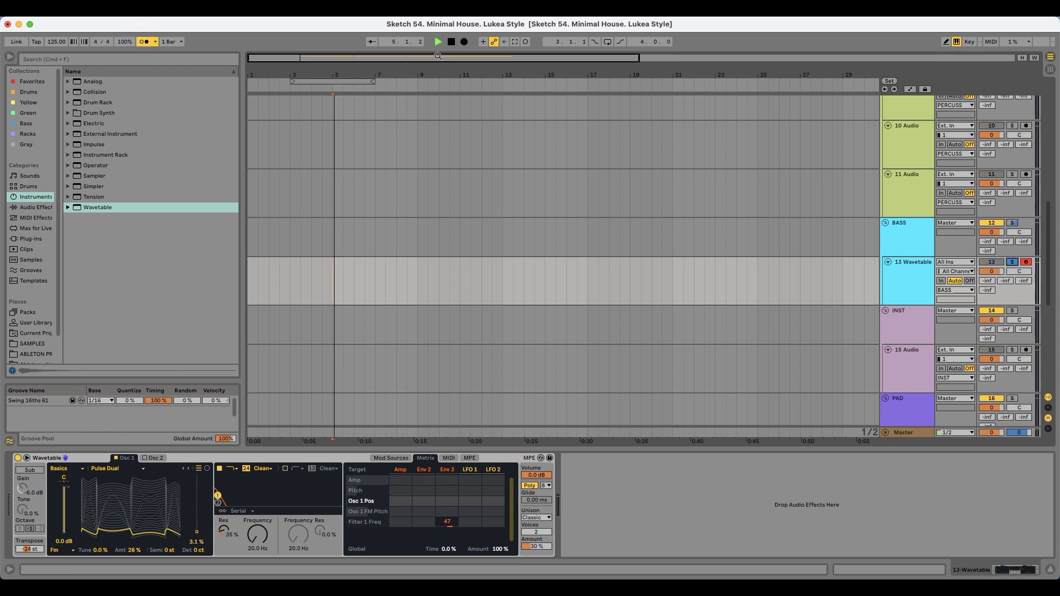
click(465, 43)
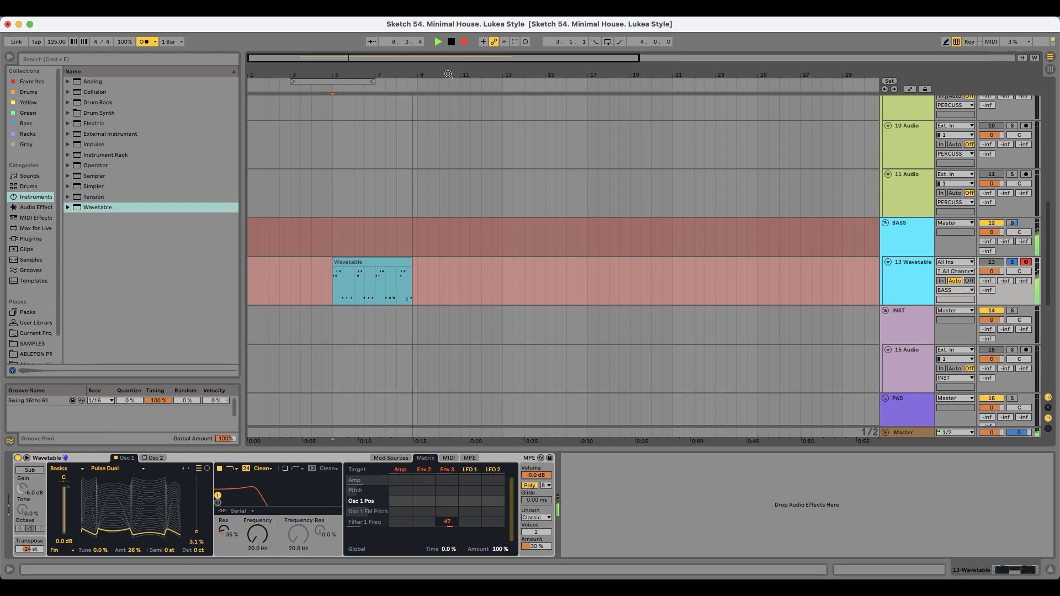
key(space)
- Open the recorded bass clip in an enlarged note editor and delete the stray D2 note near beat 4.3
double_click(402, 262)
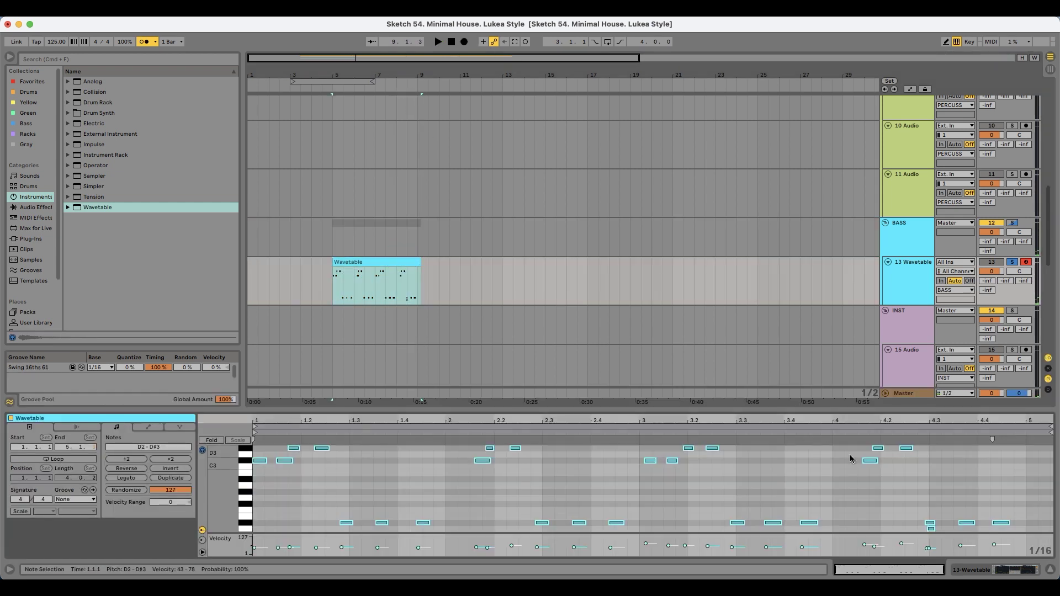
drag(913, 413, 915, 330)
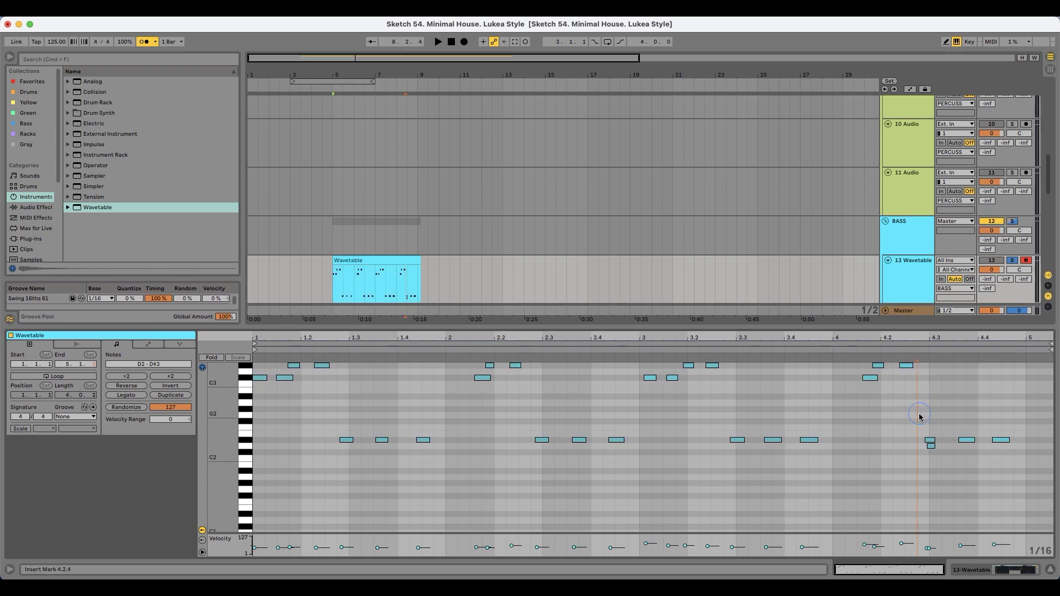
click(931, 447)
click(849, 453)
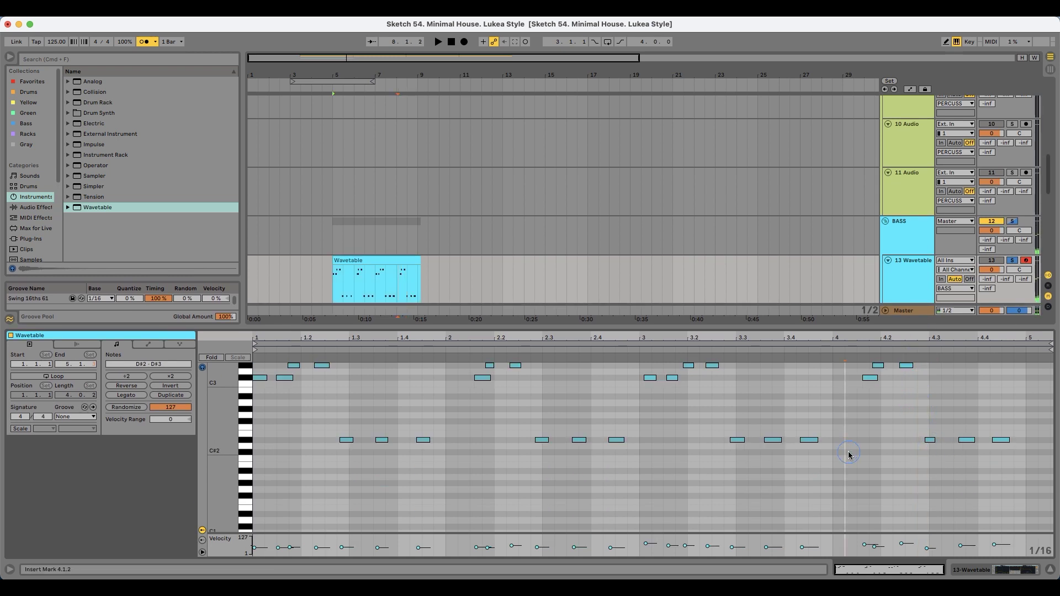
- Quantize all notes of the bass clip and shorten the C#3 note at 1.1.3 to one sixteenth, checking by playback
key(super+a)
key(space)
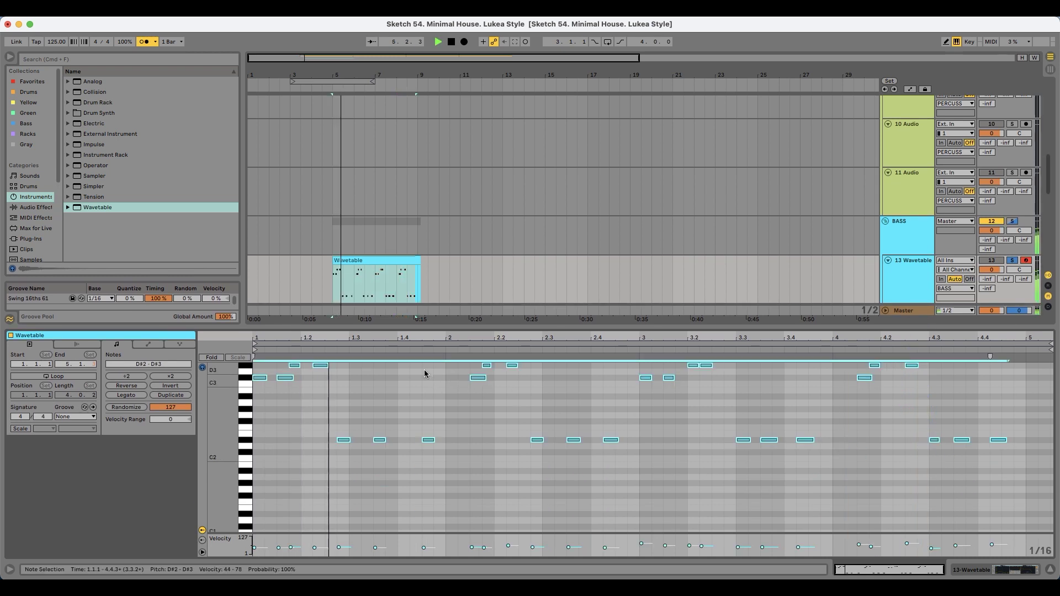
click(347, 441)
key(space)
click(286, 379)
key(space)
key(space)
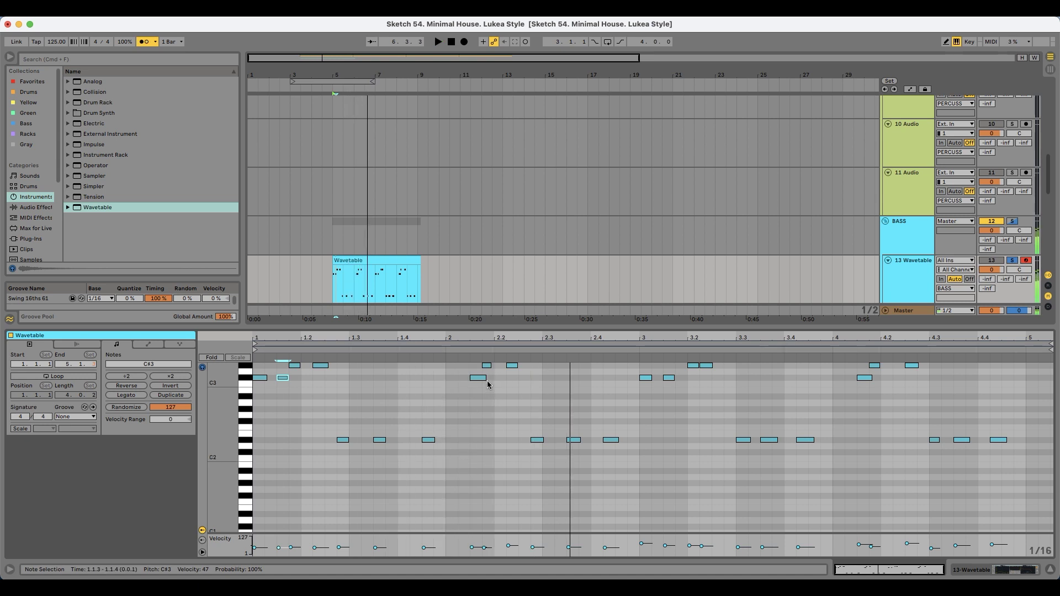
- Move the last D#2 note of the first bar to 1.4.2 and shorten the C#3 note at 2.1.3 to one sixteenth
drag(429, 441, 417, 441)
key(space)
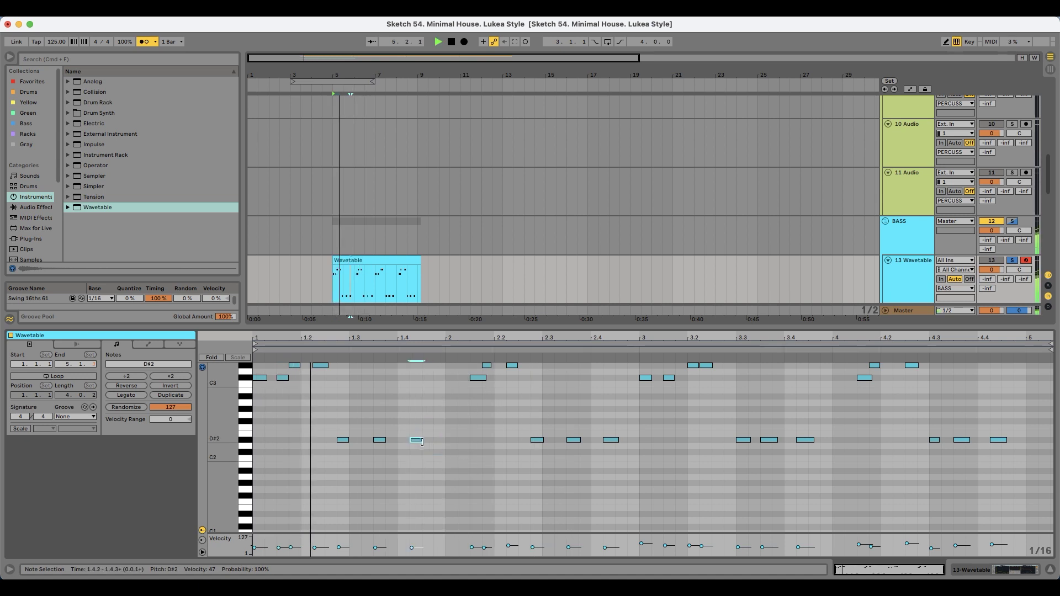
key(space)
click(477, 379)
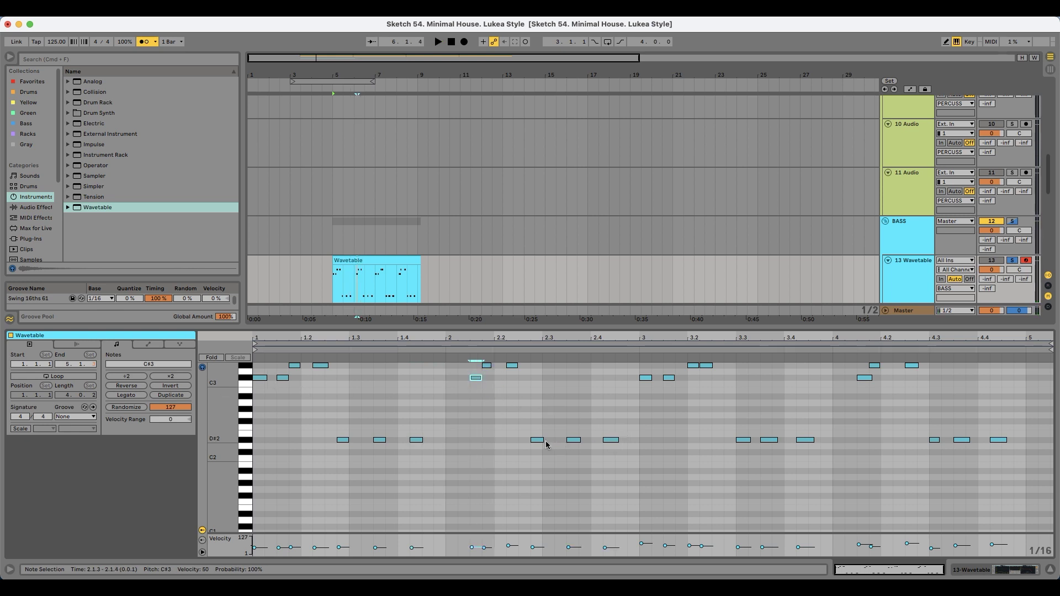
click(566, 487)
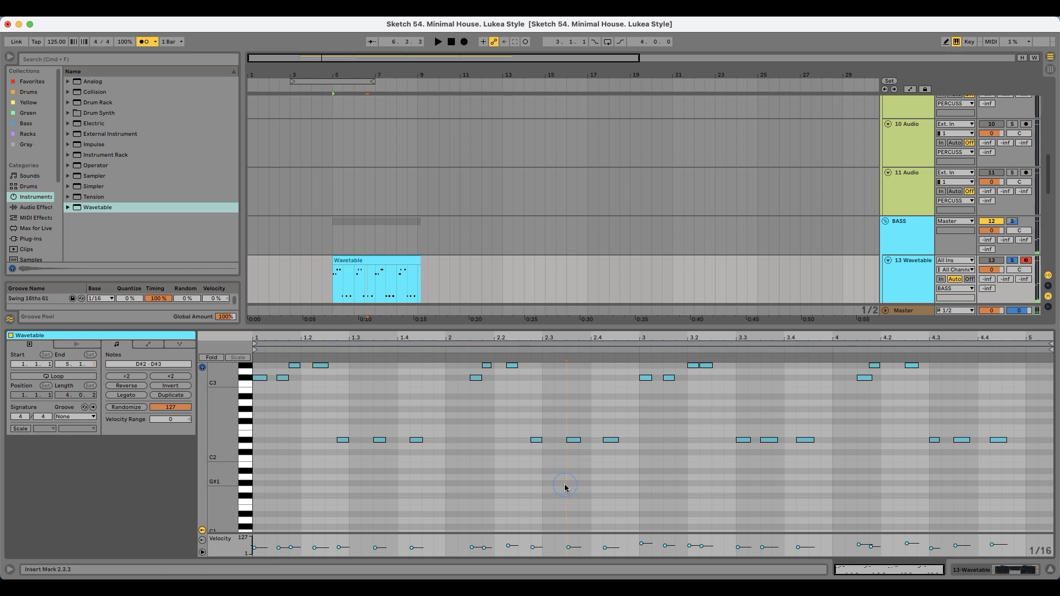
key(space)
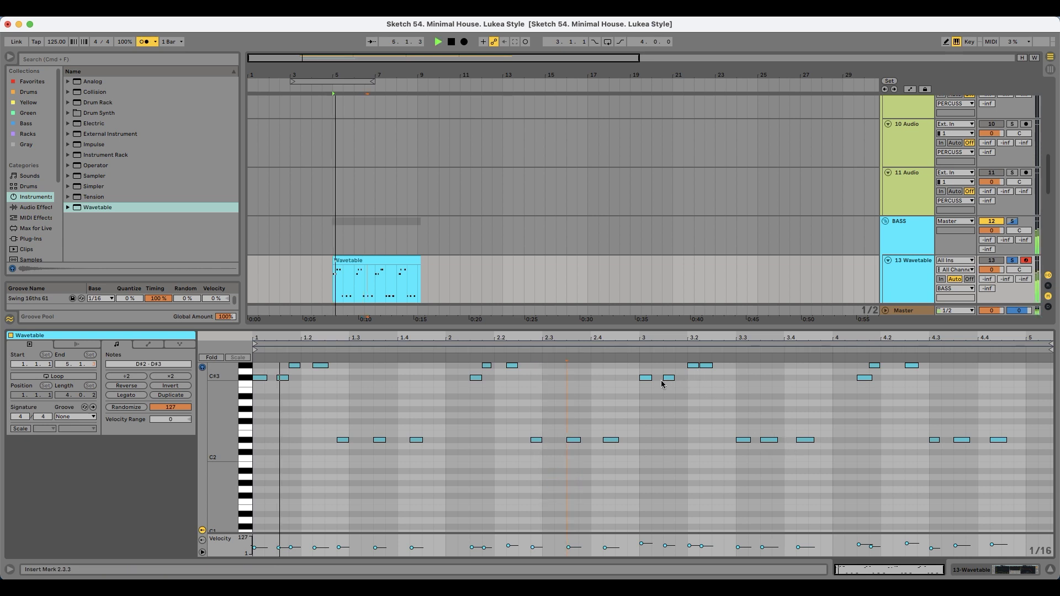
- Shorten the C#3 note at 4.1.3 to one sixteenth, and move bar 3's first D#3 to 3.1.4 and first D#2 one sixteenth earlier
click(865, 379)
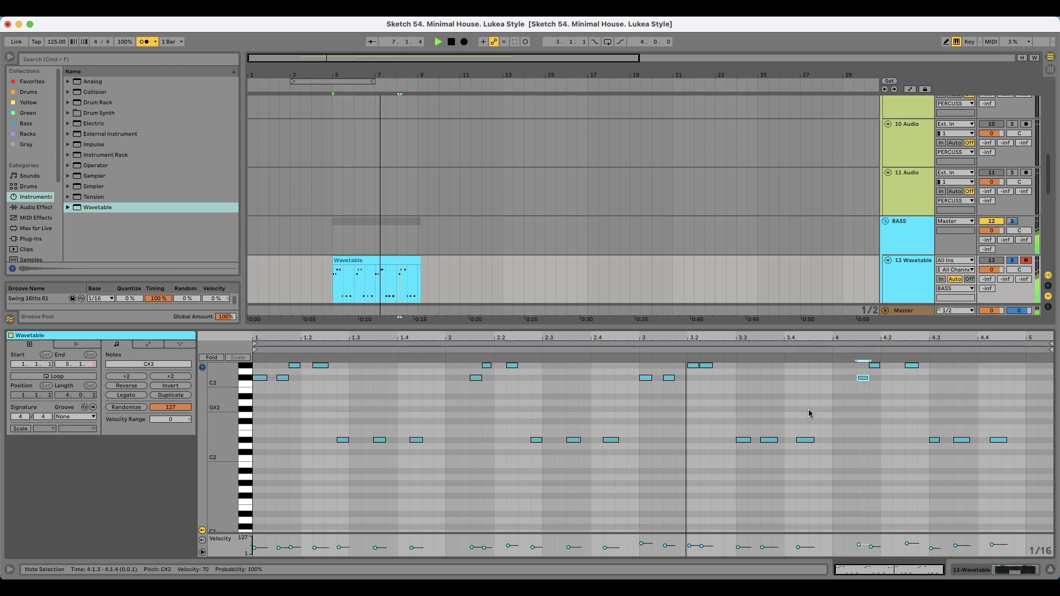
drag(696, 368, 683, 368)
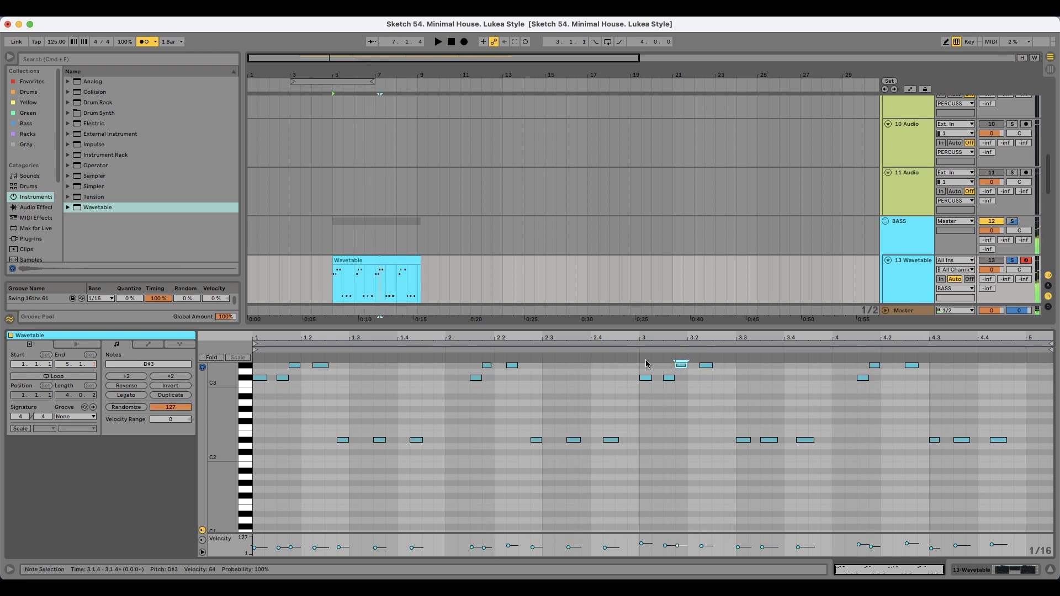
drag(742, 439, 729, 440)
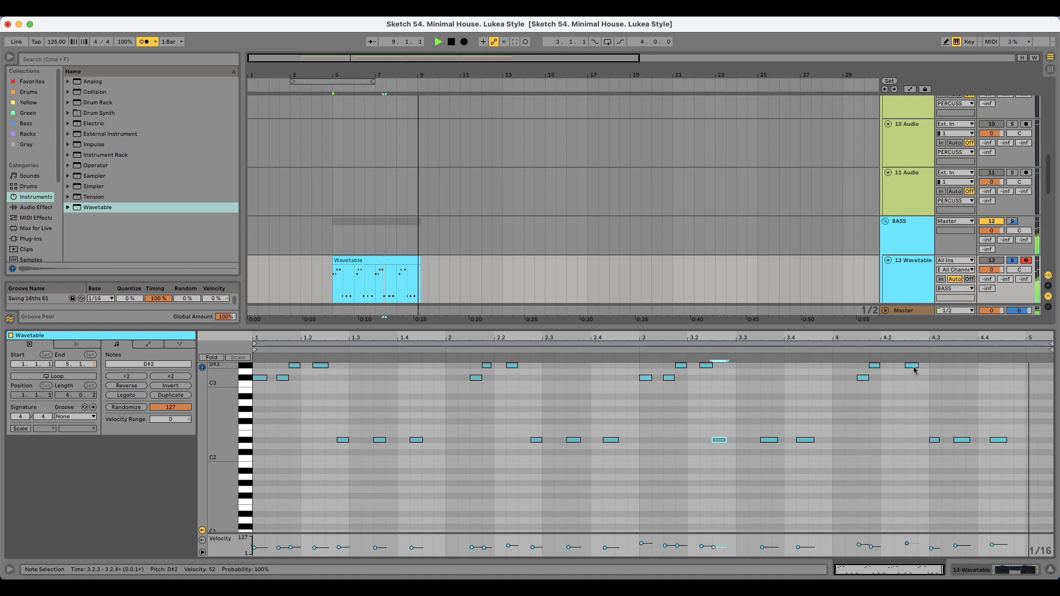
- Move bar 4's second D#3 note and first D#2 note one sixteenth earlier and play the bar back
drag(911, 365, 899, 365)
click(837, 358)
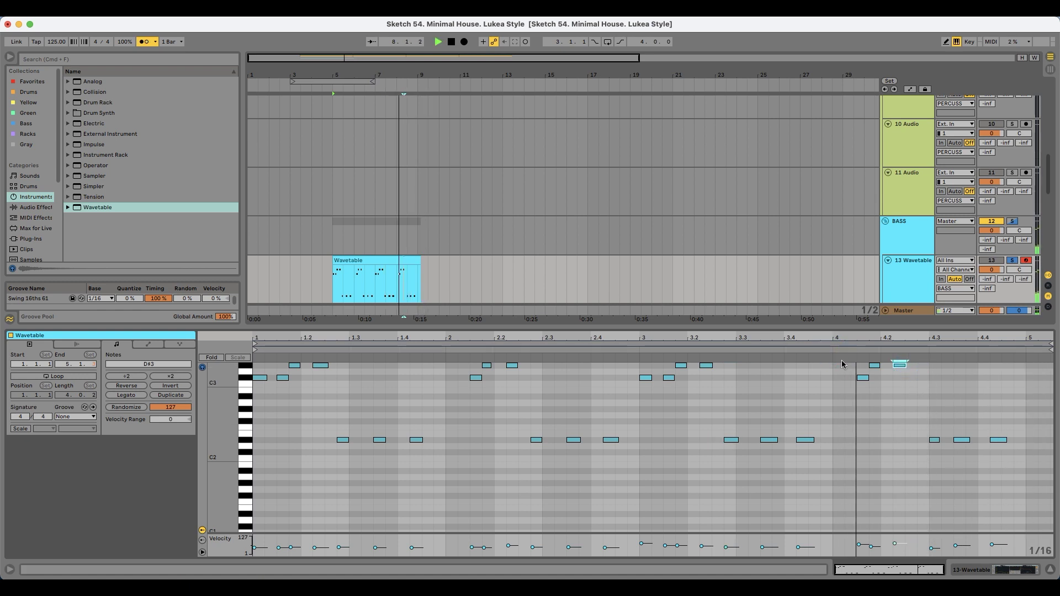
key(space)
drag(933, 440, 922, 440)
click(839, 358)
key(space)
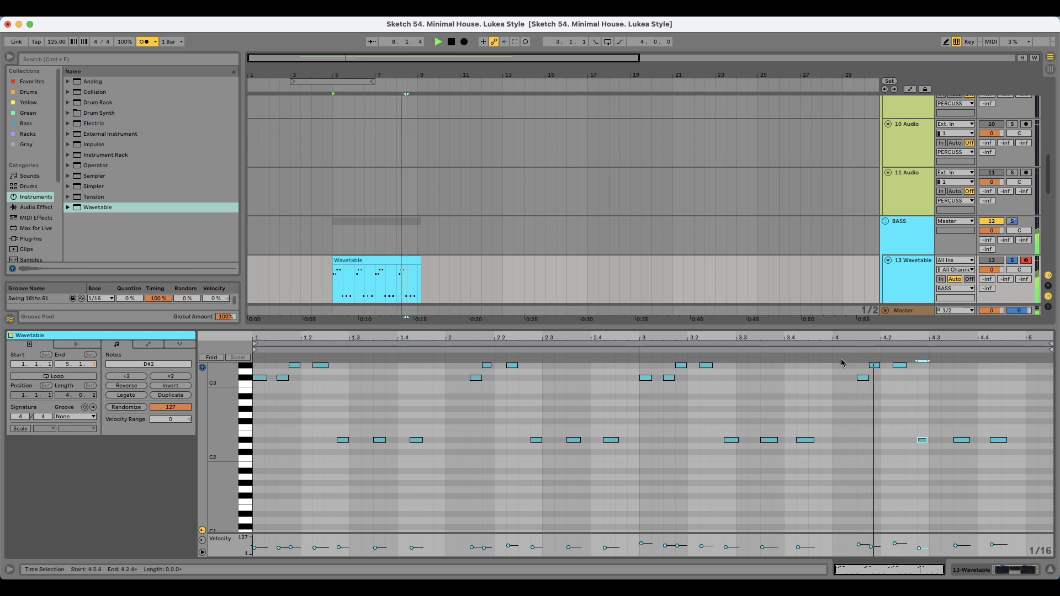
- Trim the bass clip's end back to bar 9 and play it unsoloed with the full mix, metronome off
key(space)
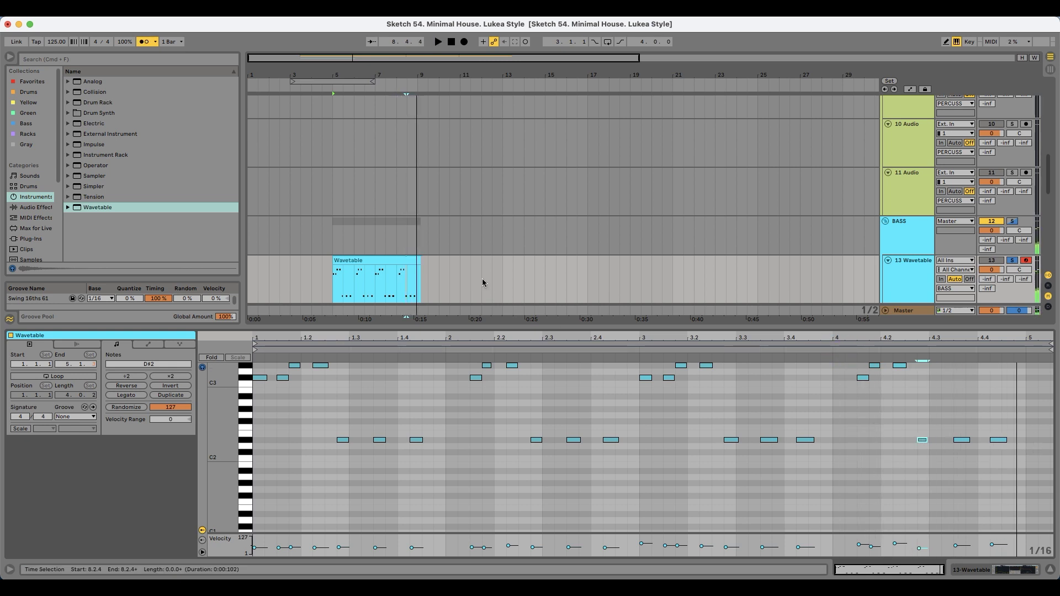
click(425, 265)
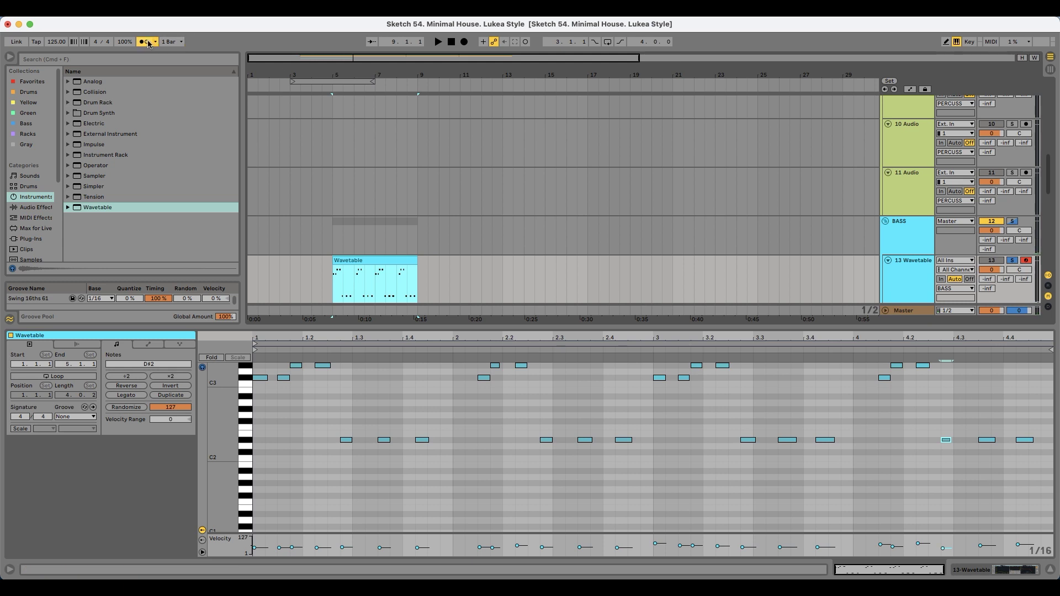
click(1008, 262)
key(space)
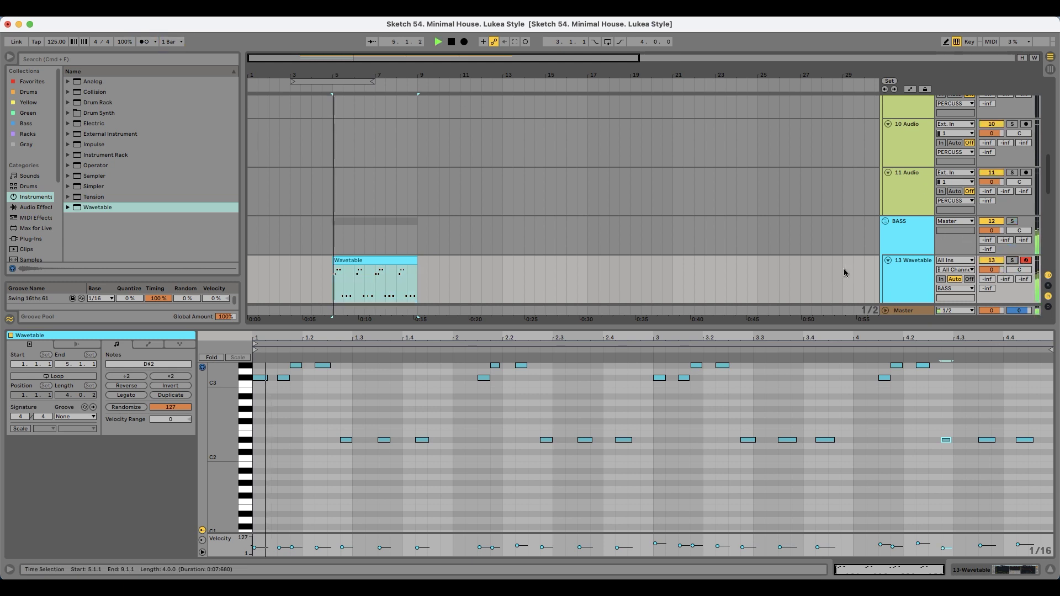
- Duplicate the four-bar bass clip three times in a row so the pattern runs from bar 5 to bar 21
click(889, 267)
drag(341, 75, 429, 167)
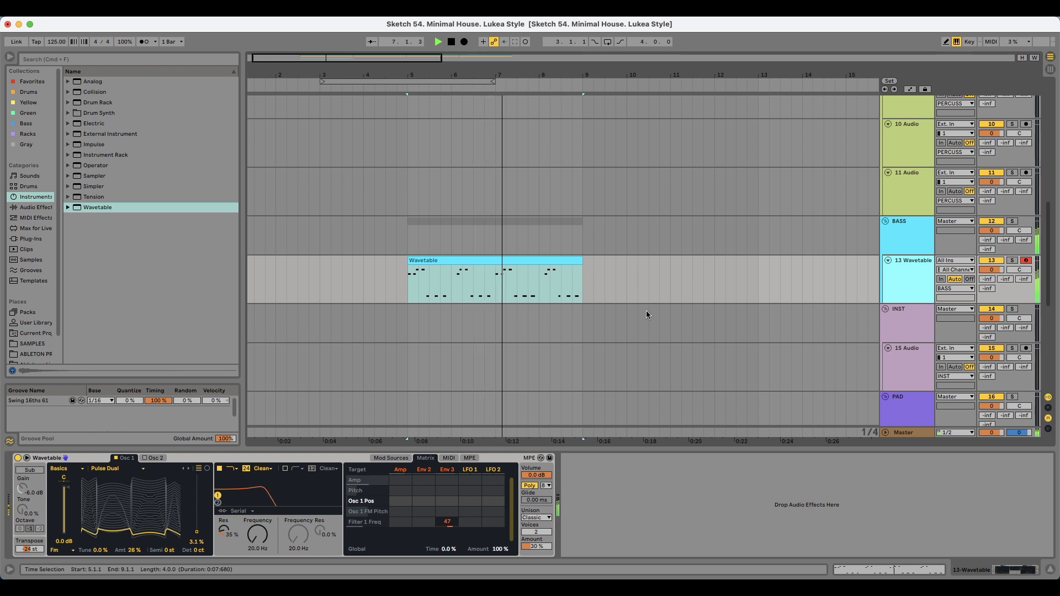
click(576, 258)
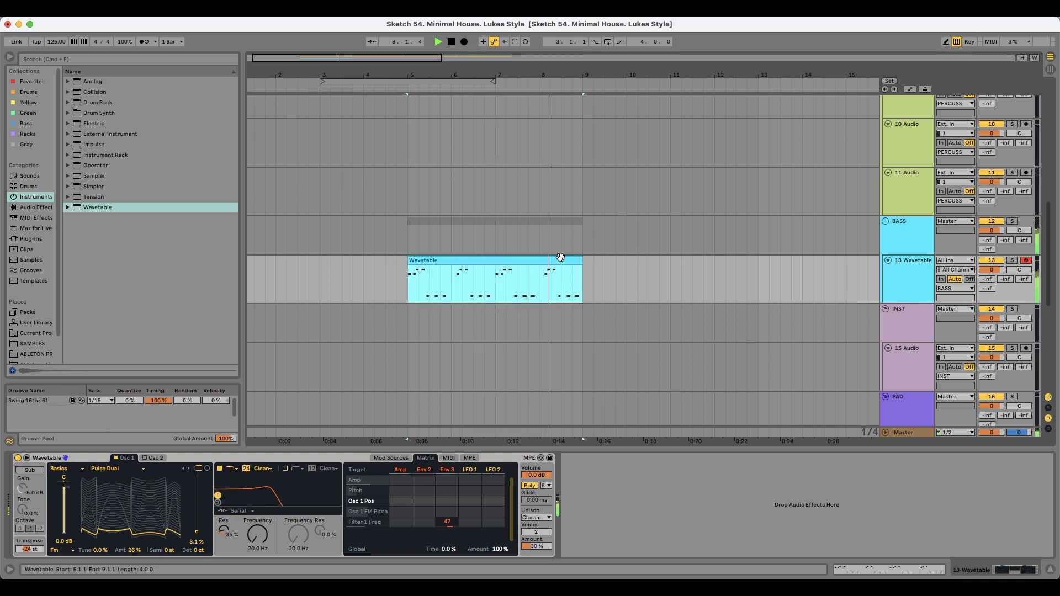
key(ctrl+d)
key(minus)
key(ctrl+d)
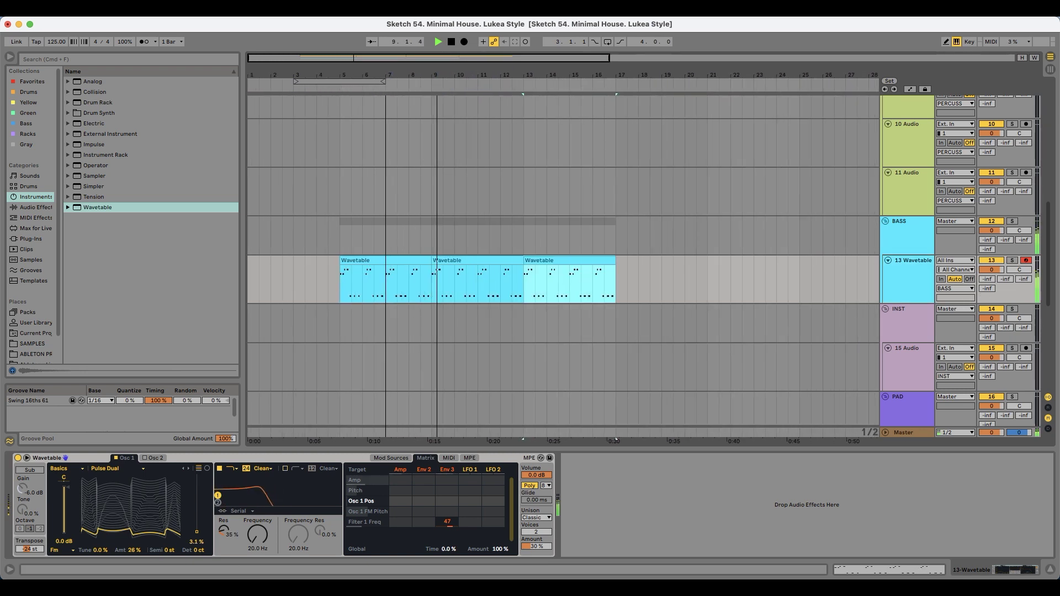
key(ctrl+d)
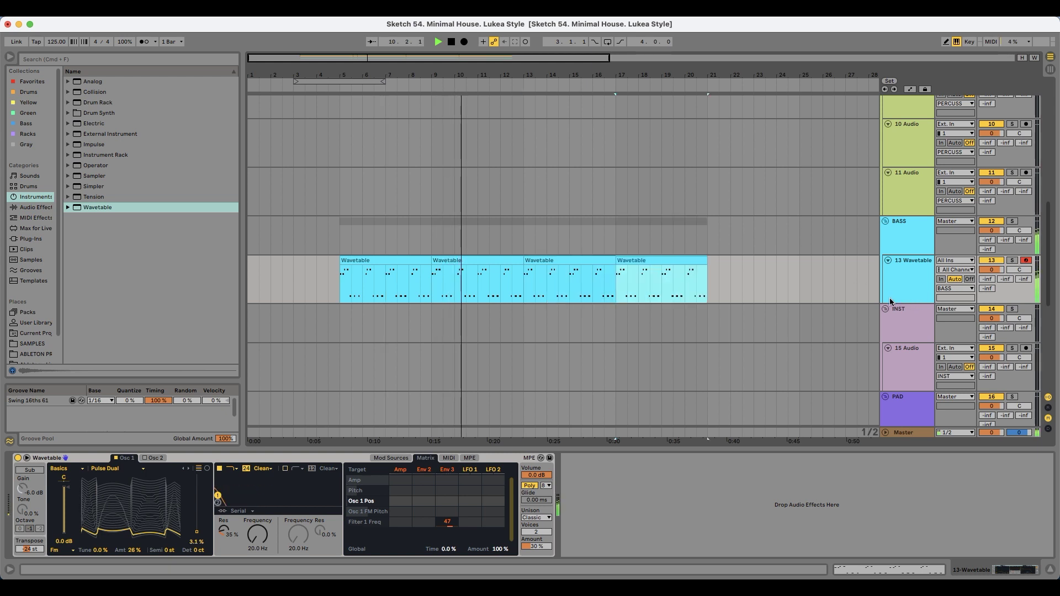
- Solo the bass track and, while playing from bar 17, set oscillator 1's FM amount to 19% and wavetable position to 2.8%
click(1011, 261)
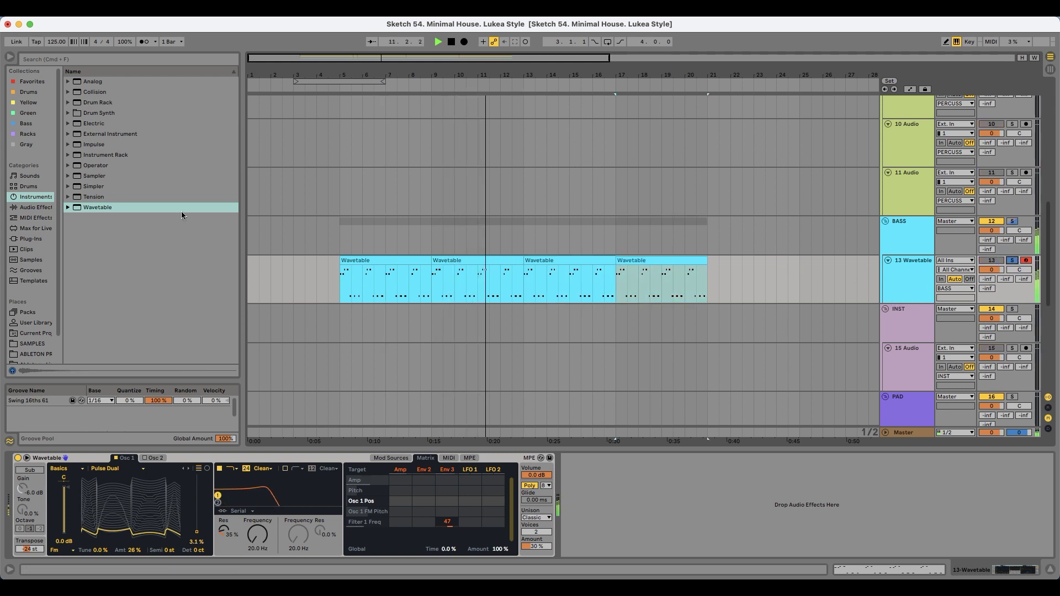
key(space)
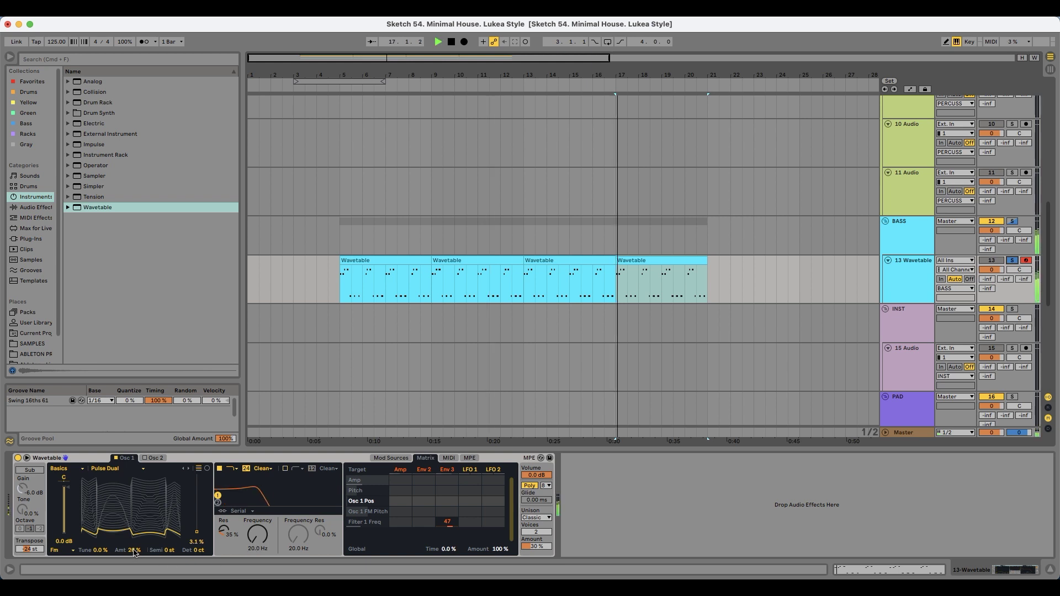
drag(134, 550, 135, 552)
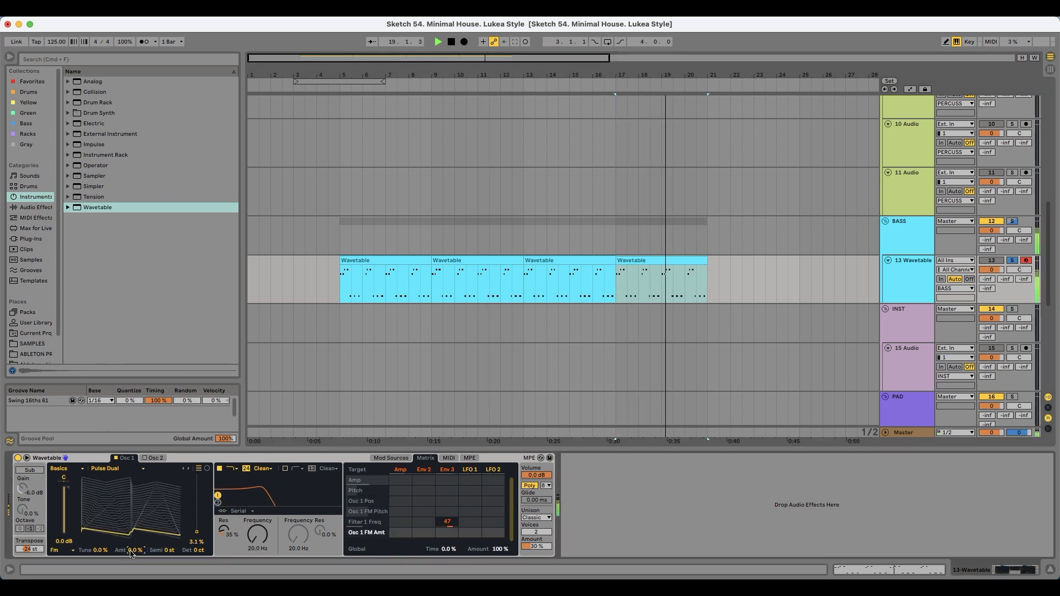
drag(130, 551, 130, 544)
key(space)
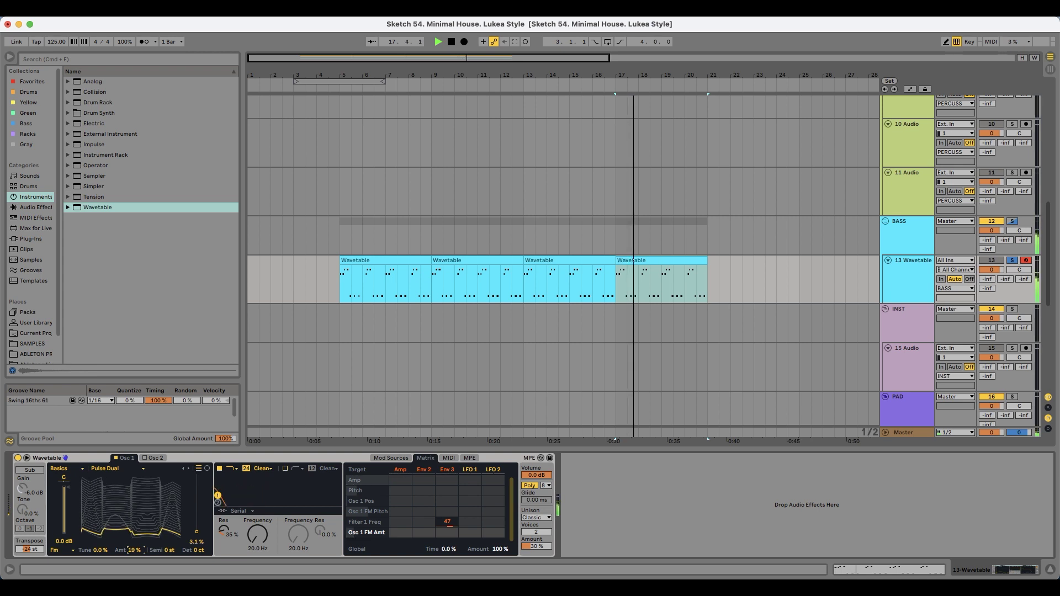
drag(197, 533, 197, 531)
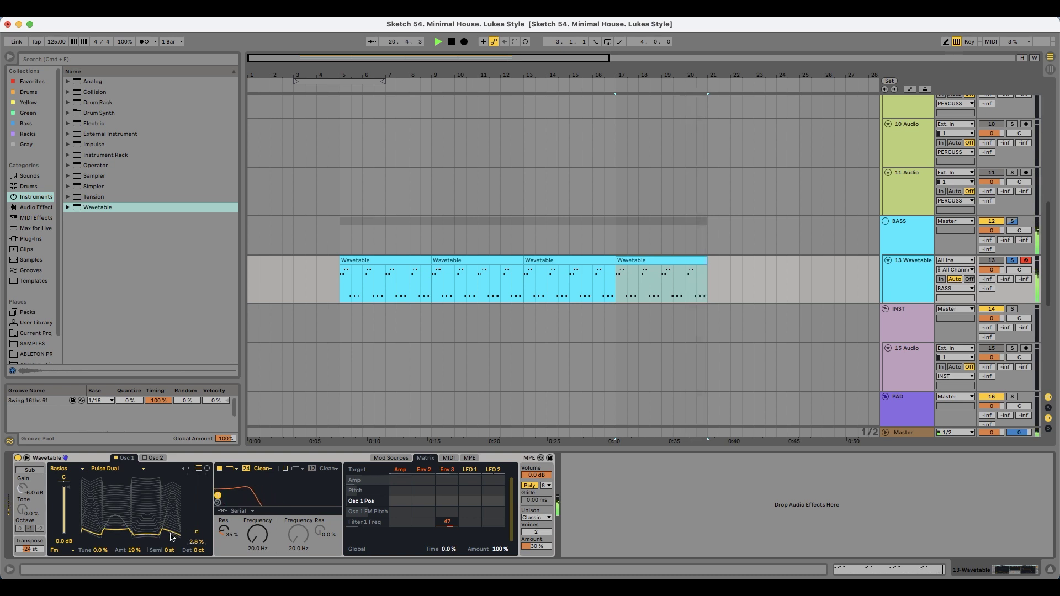
- Try Wavetable's sub oscillator at octave 0 during playback and switch it off again
click(38, 472)
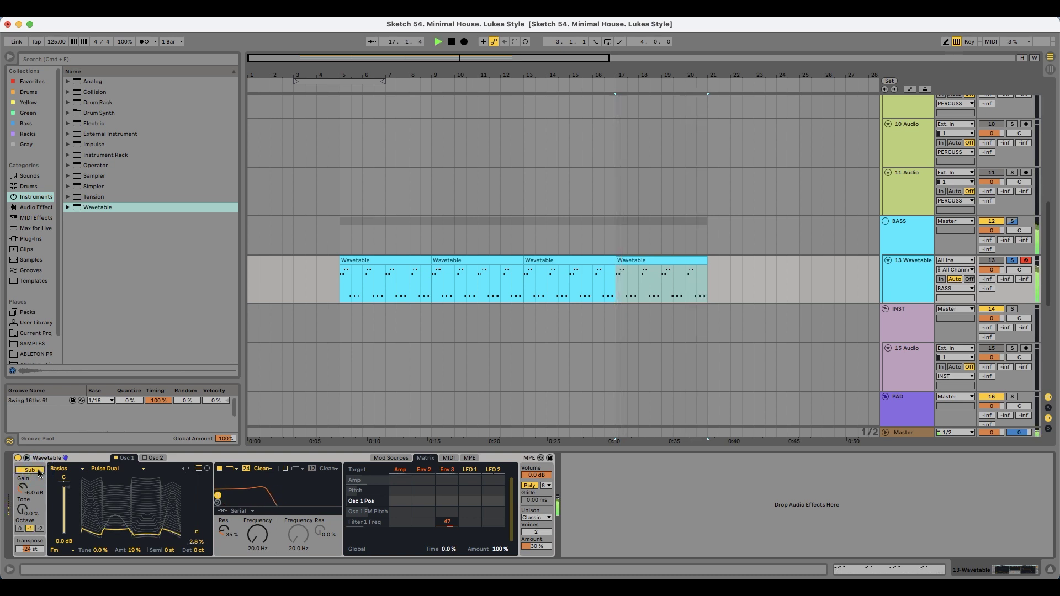
click(22, 528)
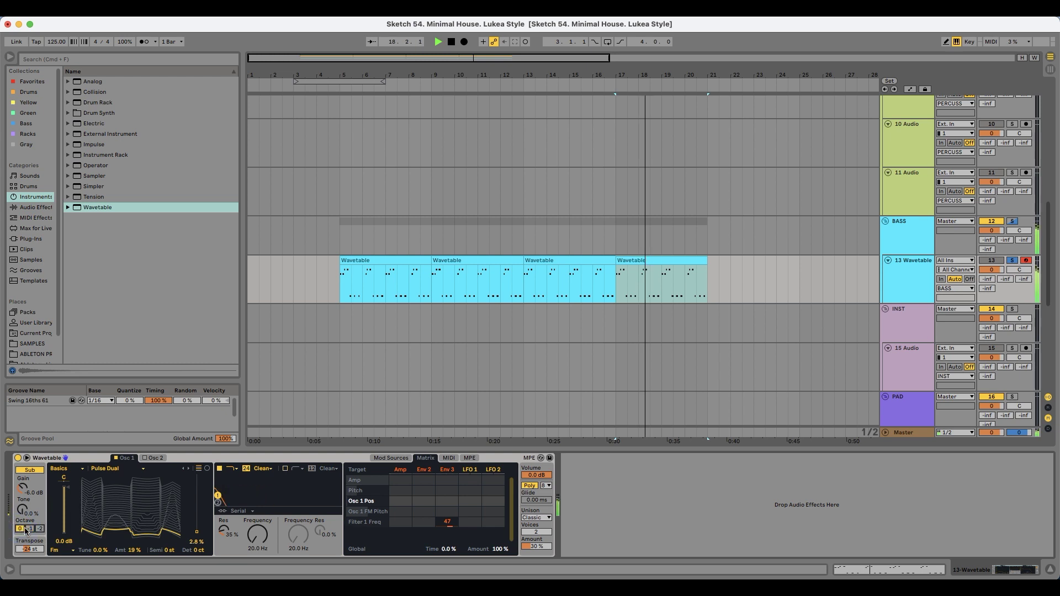
click(29, 470)
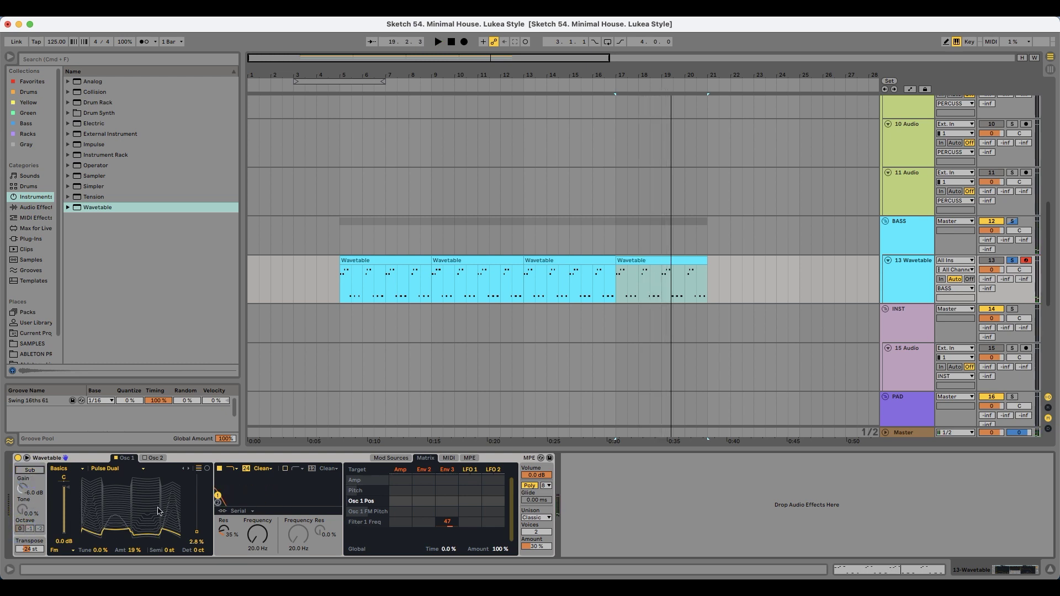
- Group the bass Wavetable into an Instrument Rack with its chain list shown, and try a second Wavetable chain before deleting it
right_click(84, 458)
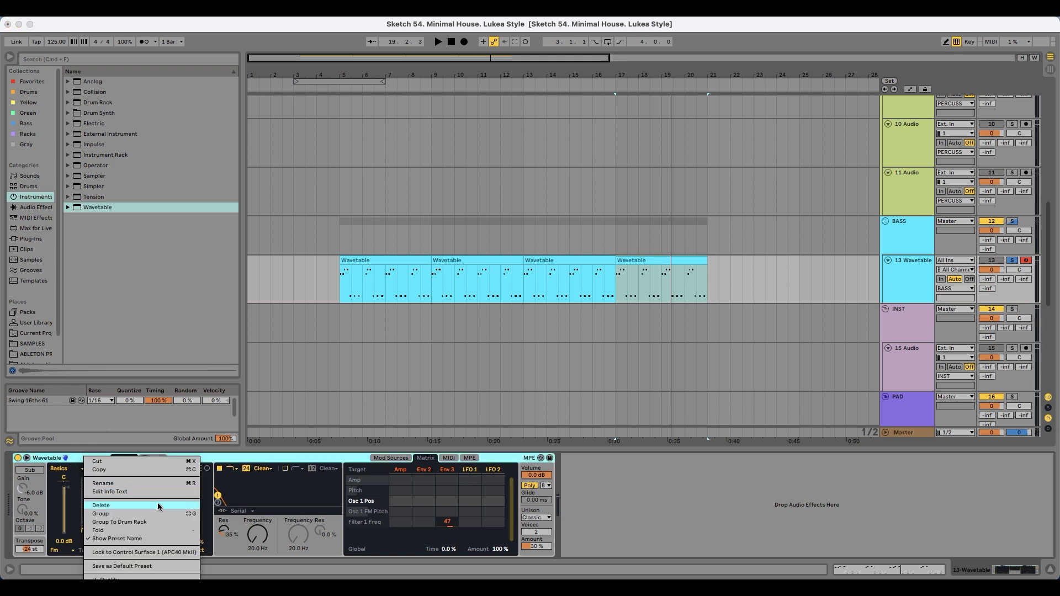
click(152, 516)
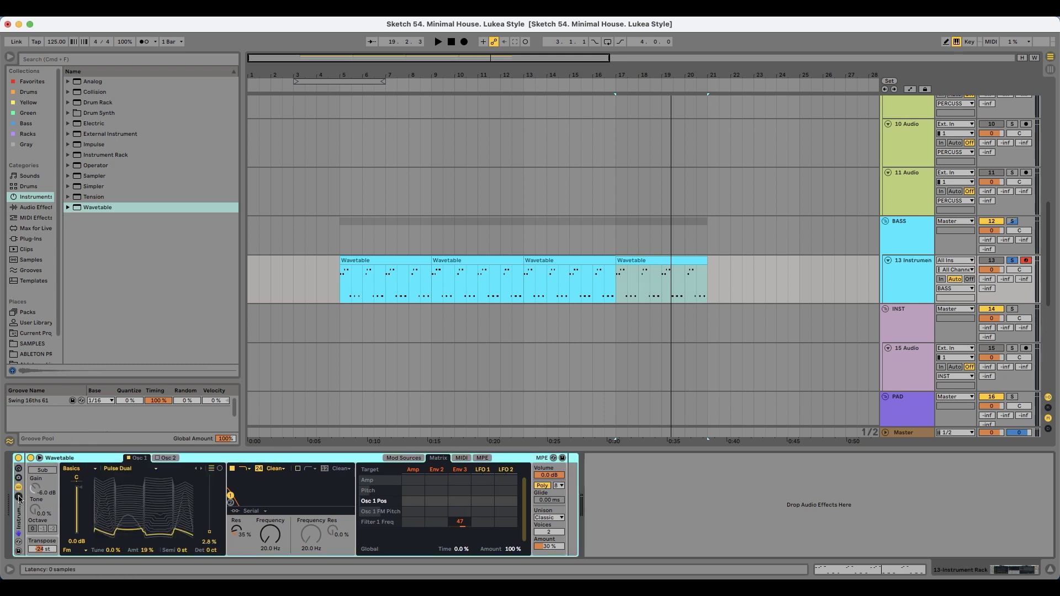
click(19, 496)
drag(142, 213, 102, 524)
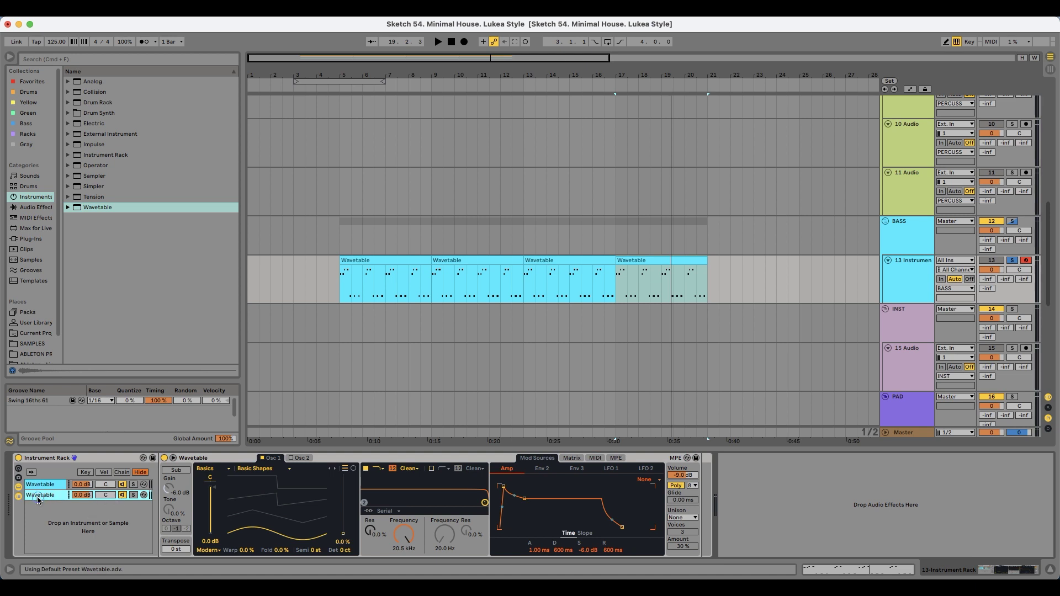
key(Delete)
- Switch on oscillator 2 during playback, setting its Basic Shapes position to 87% and its gain to -4.9 dB
key(space)
click(299, 458)
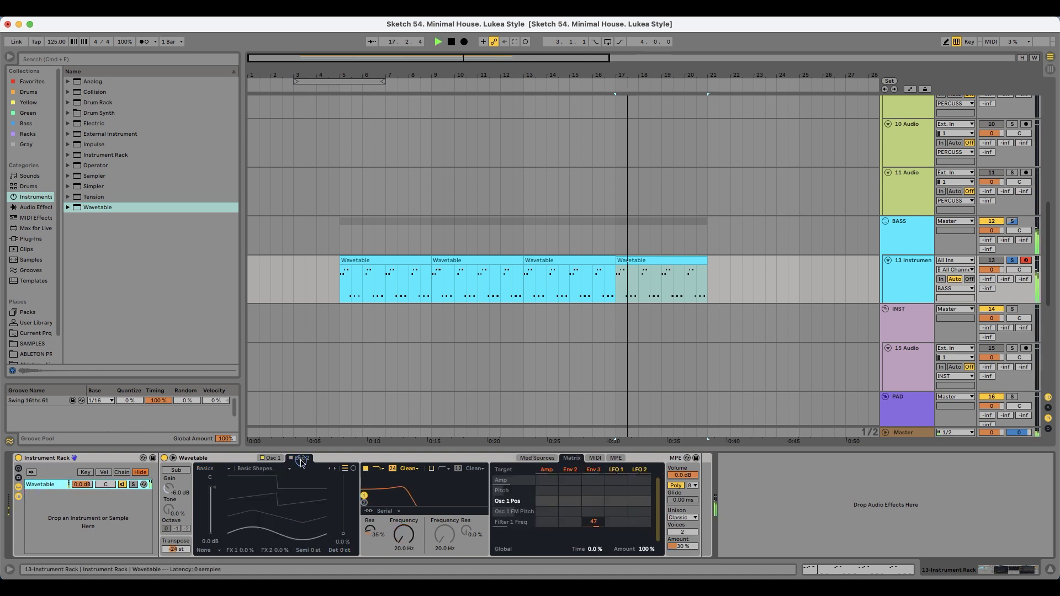
click(264, 458)
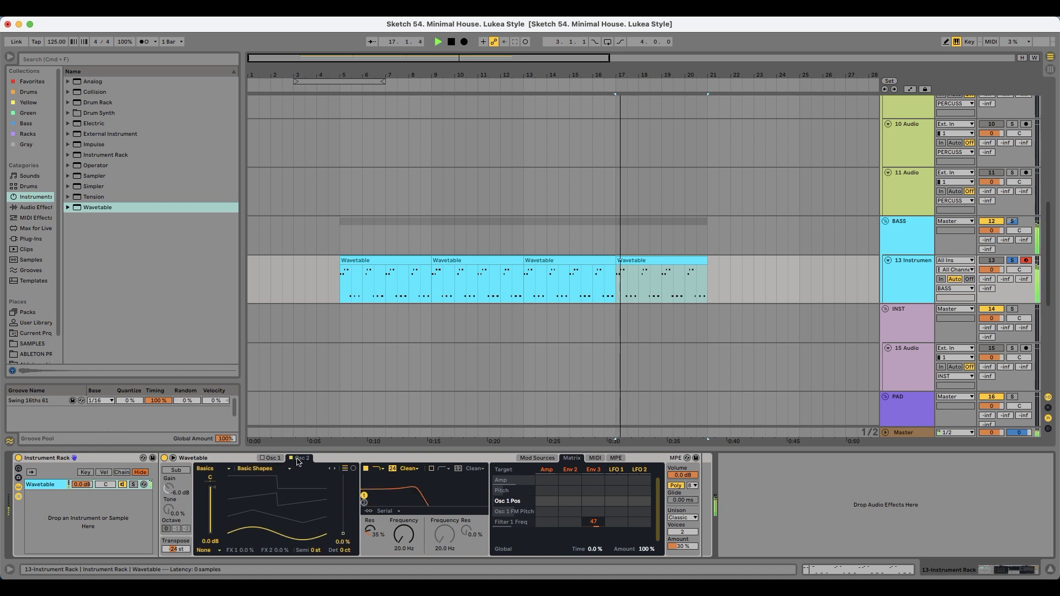
click(291, 458)
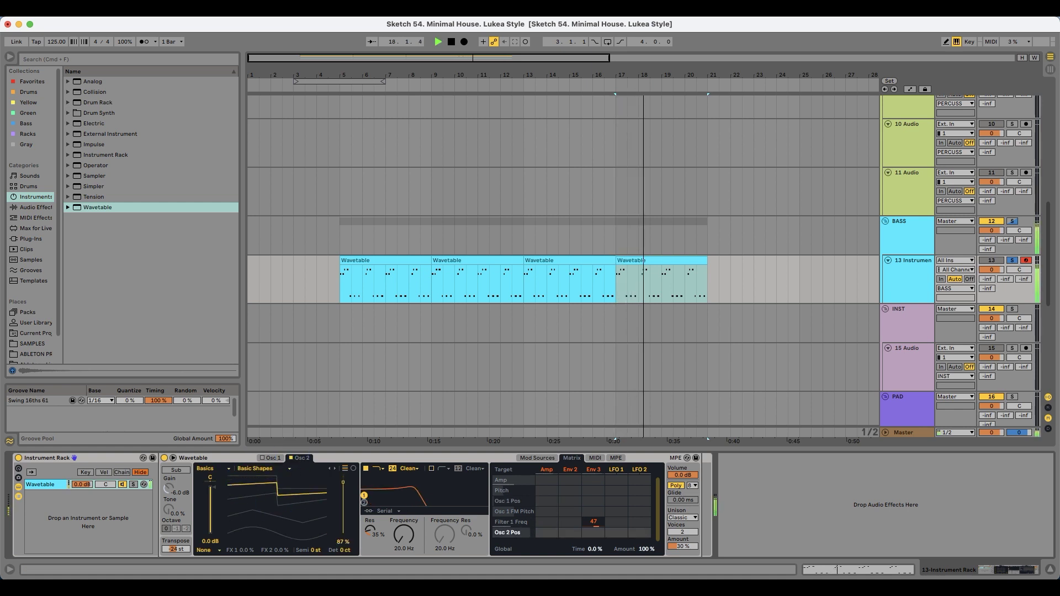
click(263, 458)
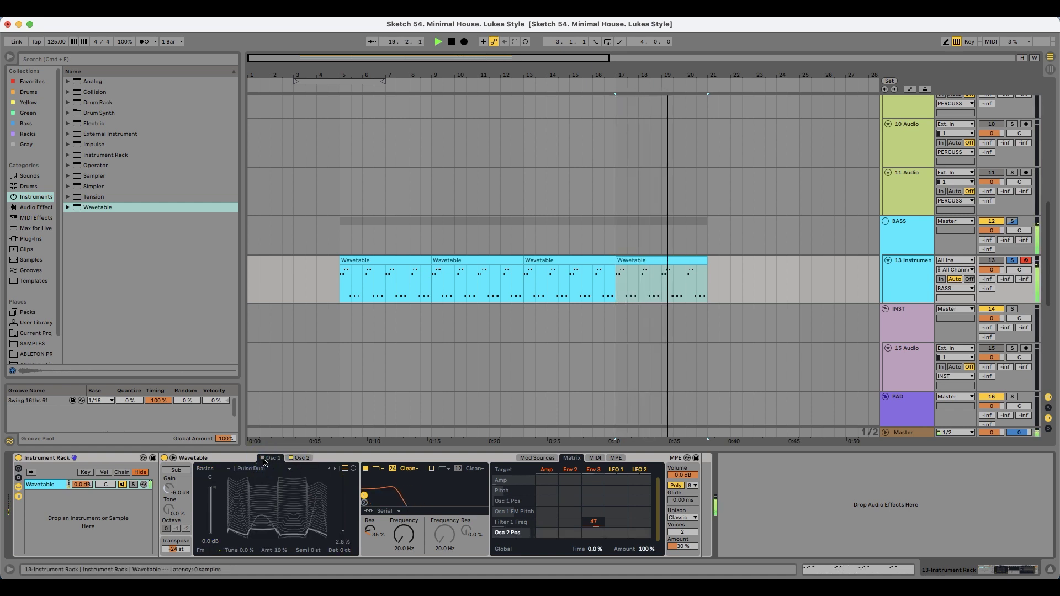
click(302, 458)
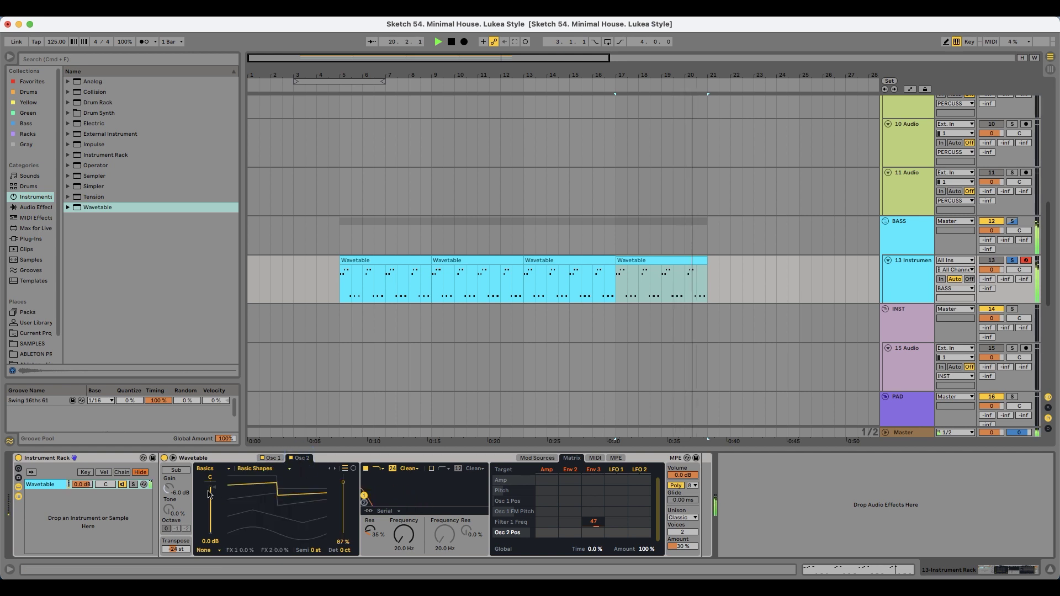
key(space)
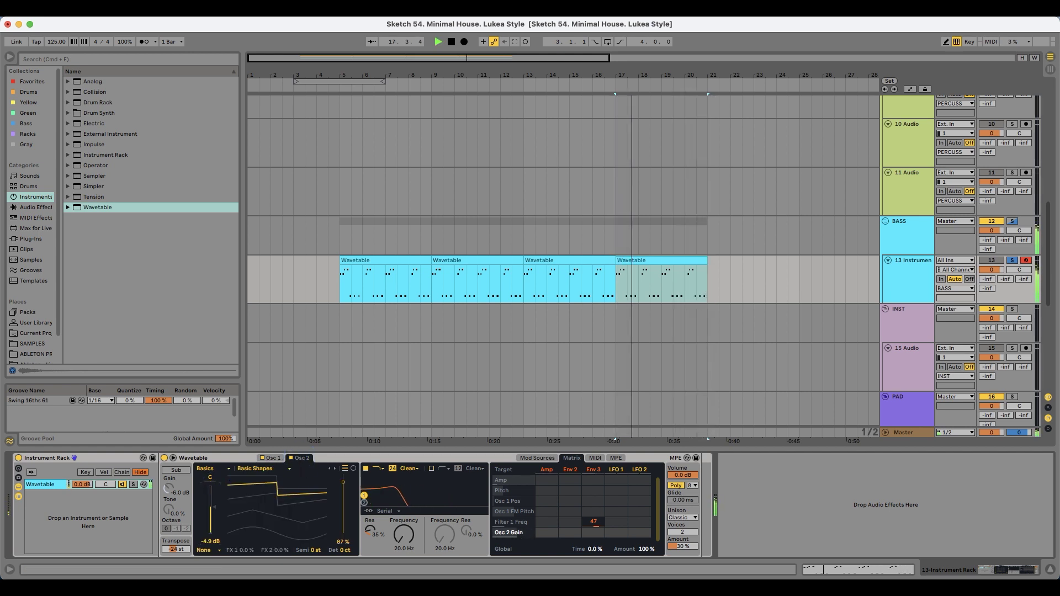
- Compare the Osc 1 and Osc 2 settings of the bass Wavetable during playback and view its modulation envelopes
click(272, 458)
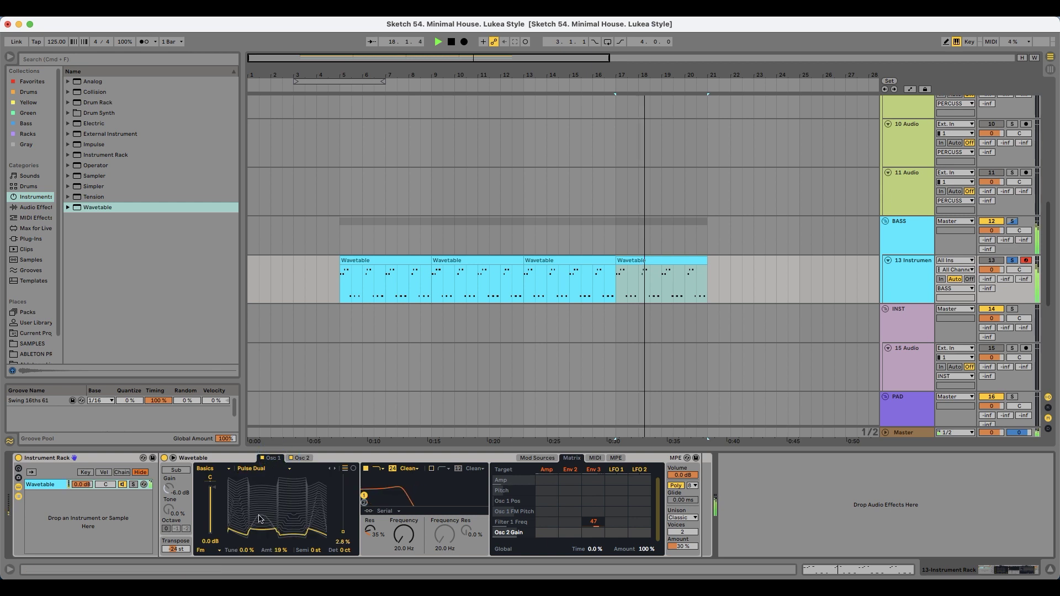
click(301, 458)
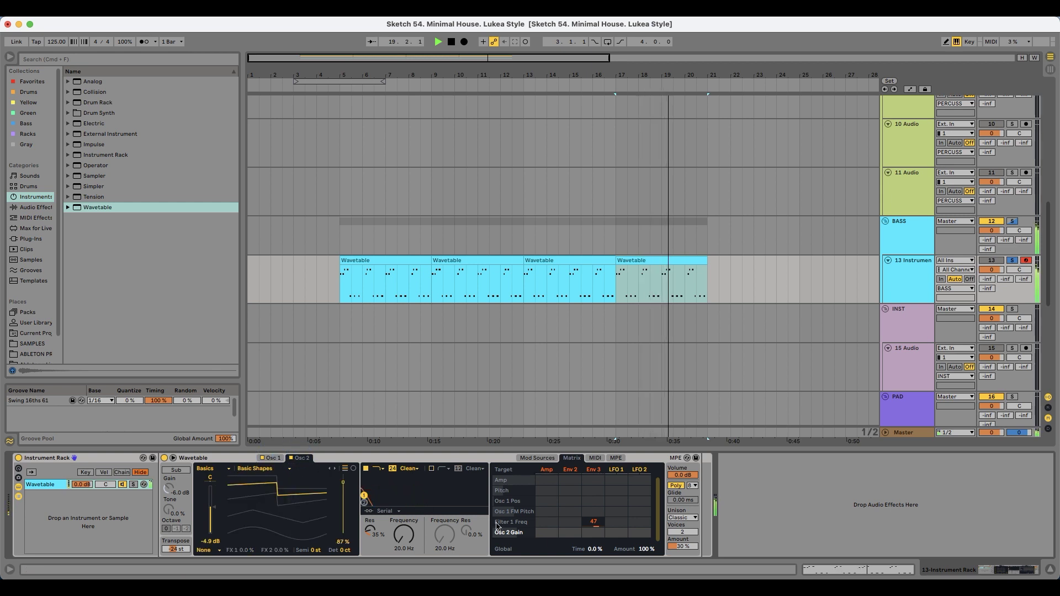
key(space)
click(574, 475)
key(space)
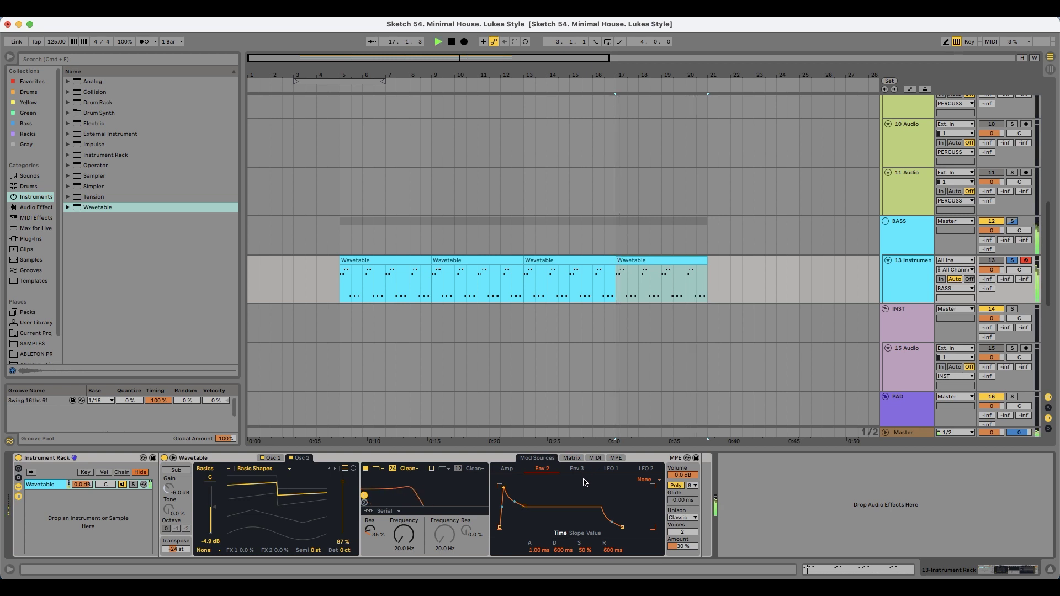
- Set the Wavetable's Env 3 sustain to 24% and its release to 19.0 ms while auditioning the bass clip
drag(623, 528, 608, 527)
click(580, 472)
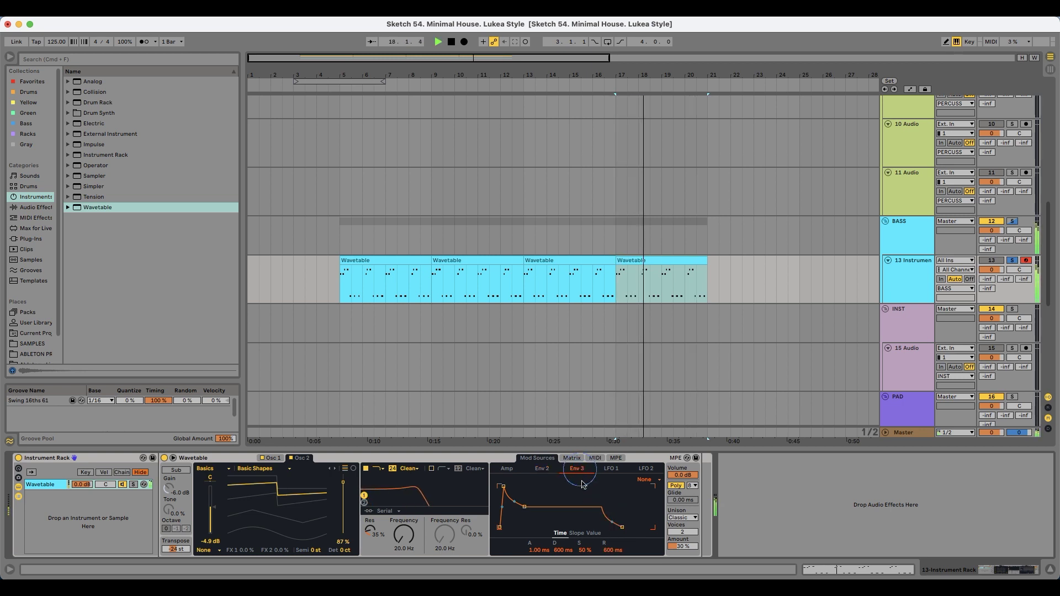
click(510, 470)
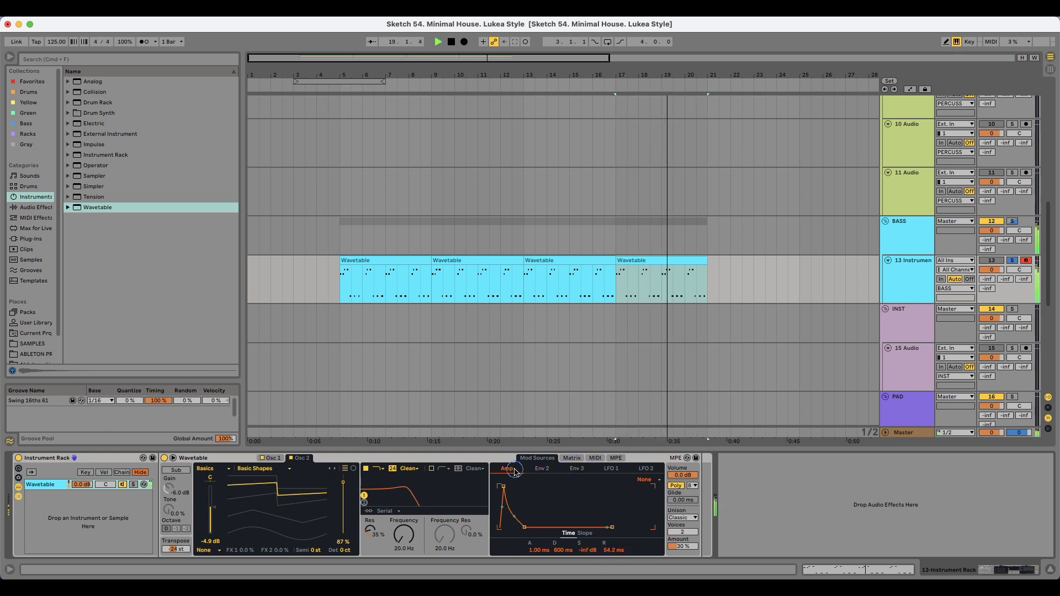
click(576, 470)
key(space)
key(space)
mouse_move(585, 550)
mouse_down()
mouse_move(584, 580)
mouse_move(584, 539)
mouse_up()
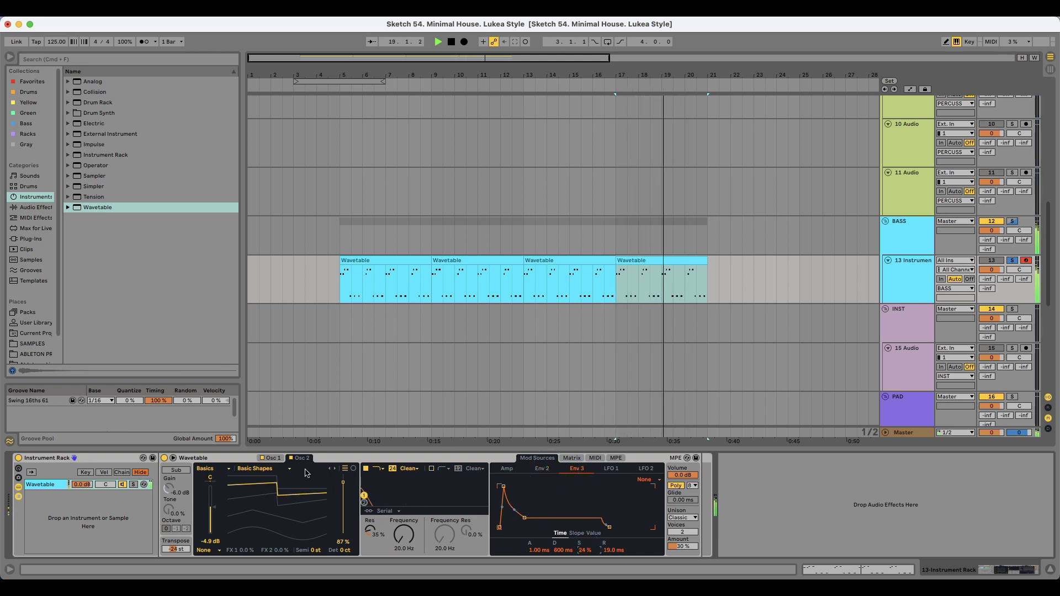
key(space)
key(space)
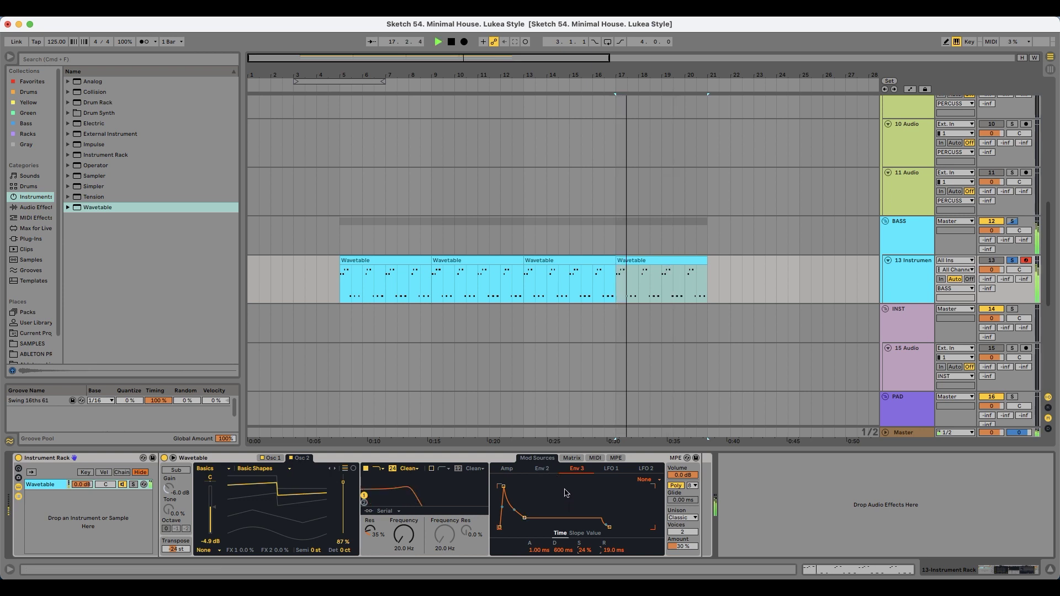
- Load the Amber wavetable from the Collection category into Osc 2 and lower its wavetable position to 21%
click(234, 470)
click(205, 488)
key(space)
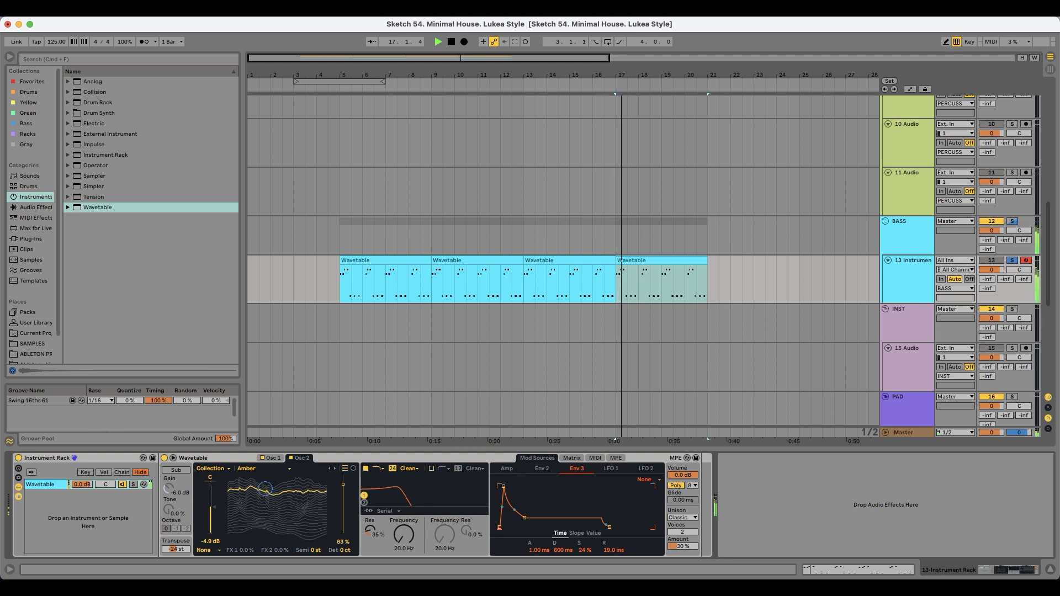
drag(246, 486, 218, 558)
- Apply the Fm effect to Osc 2 at 20% amount, with gain at -1.7 dB and wavetable position at 93%
click(218, 559)
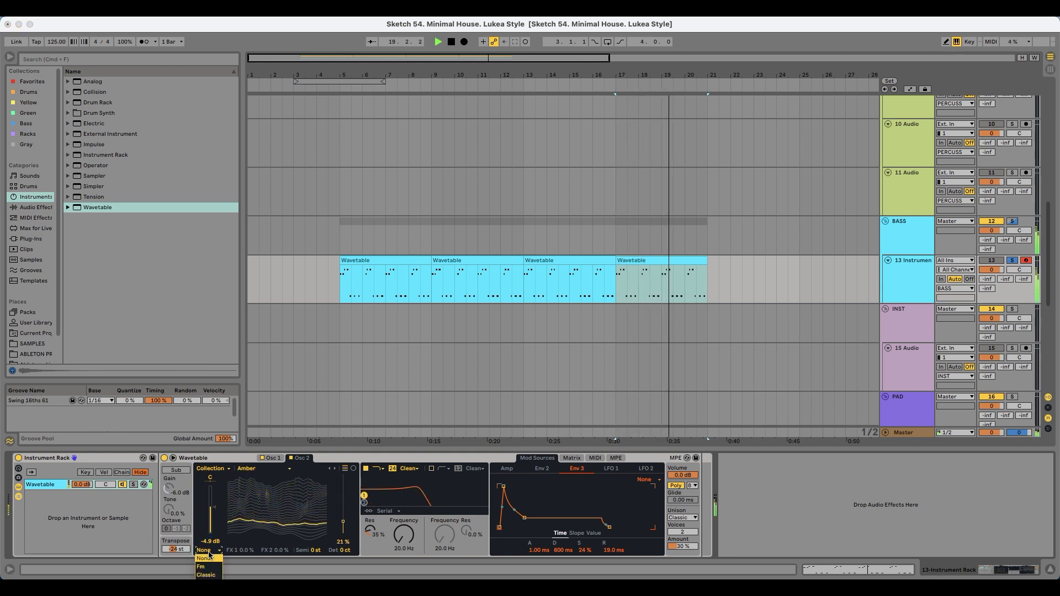
click(212, 568)
drag(282, 550, 282, 540)
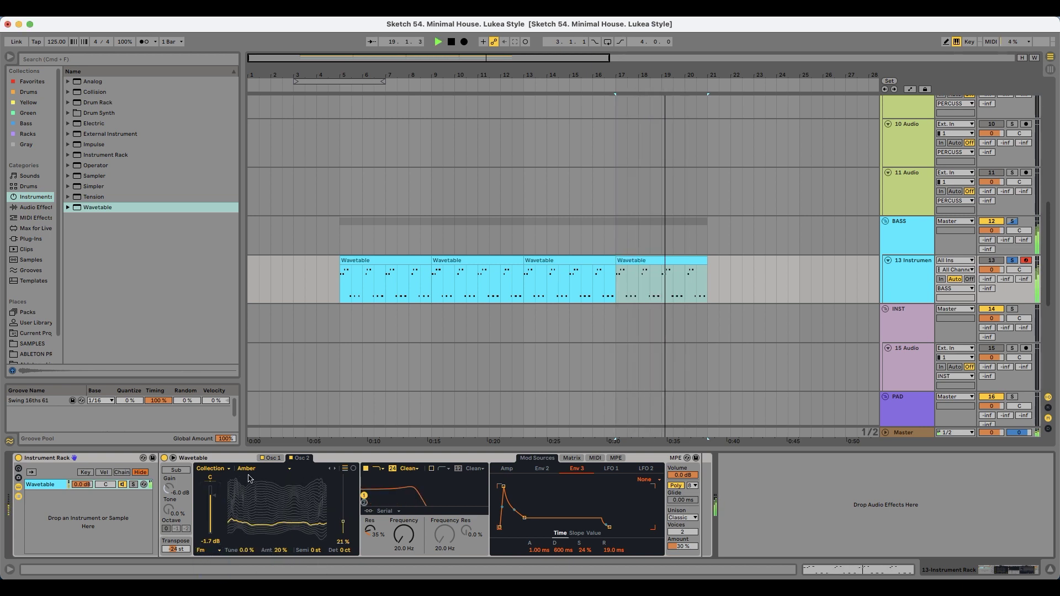
click(262, 458)
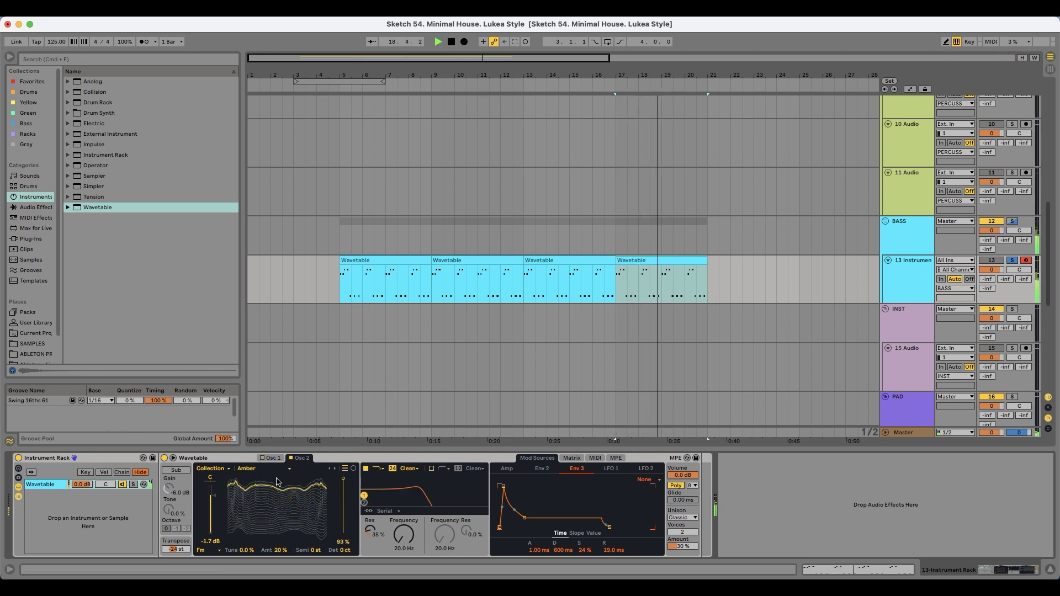
- Set the Wavetable's unison mode to None and lower Osc 1's gain to -3.3 dB
click(691, 517)
click(694, 519)
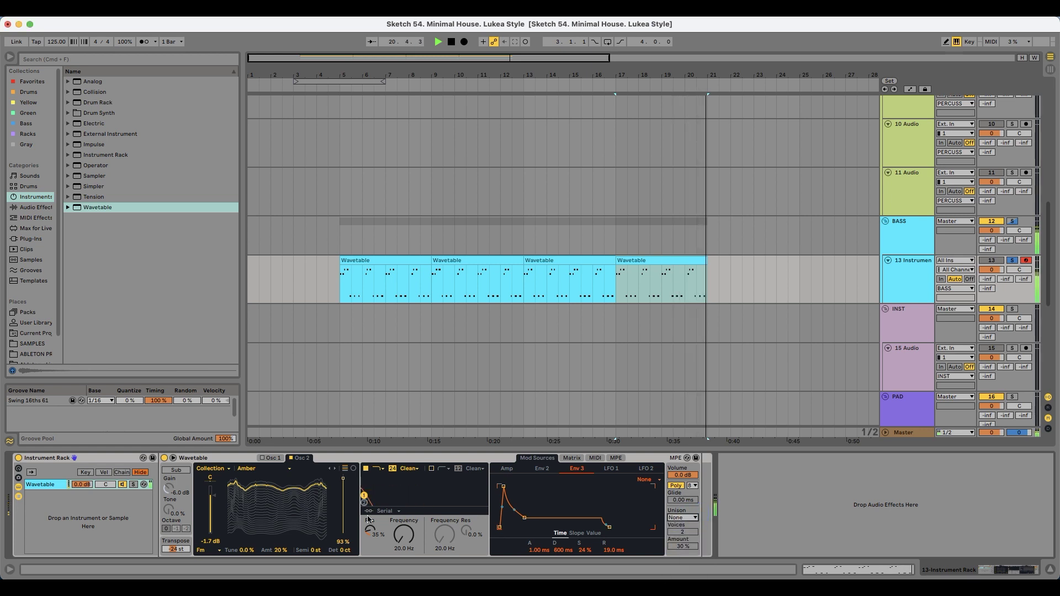
click(266, 460)
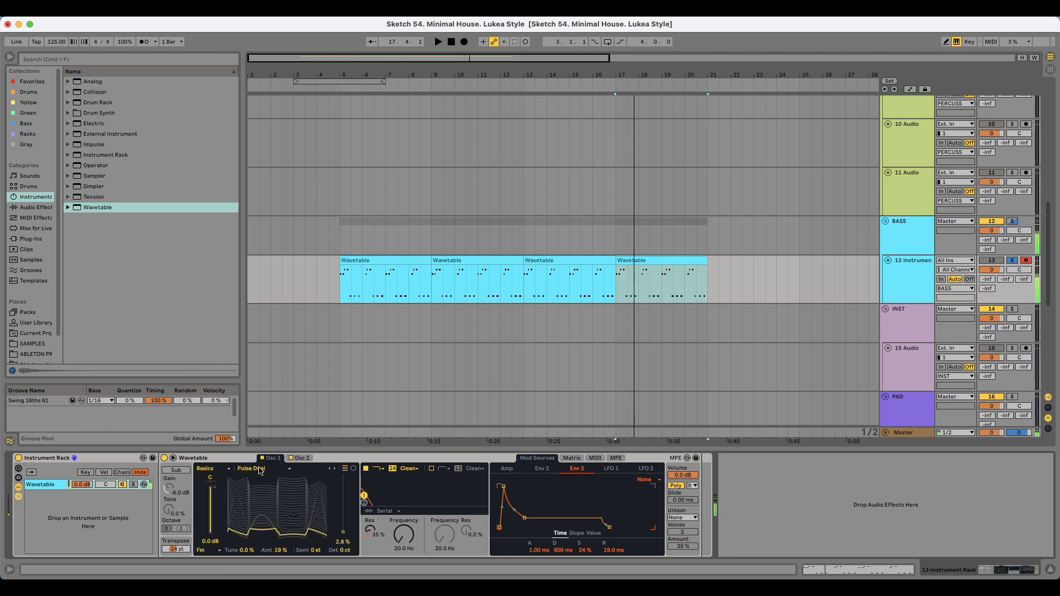
click(302, 458)
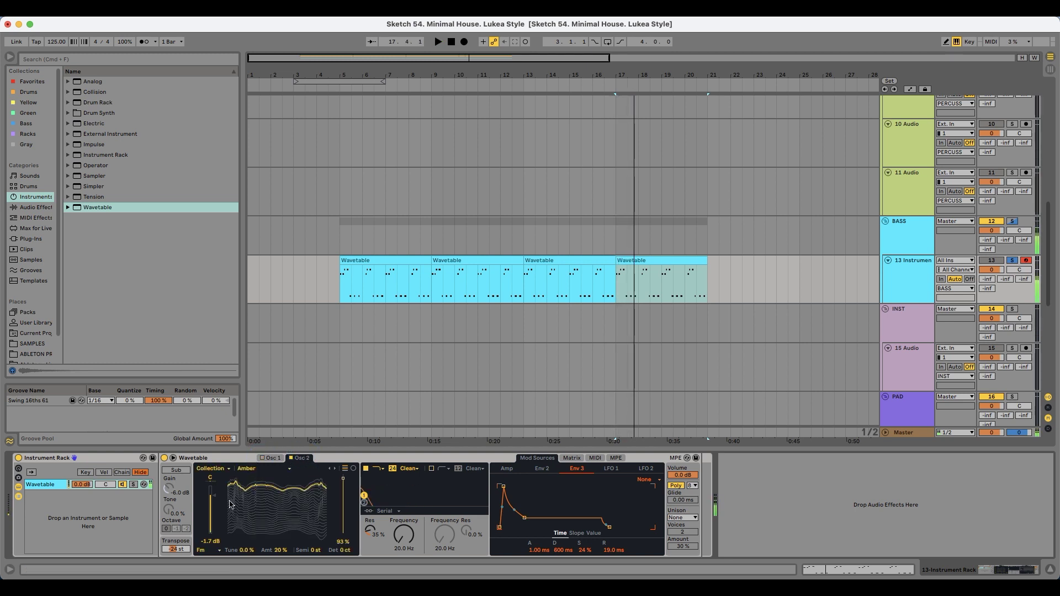
click(270, 457)
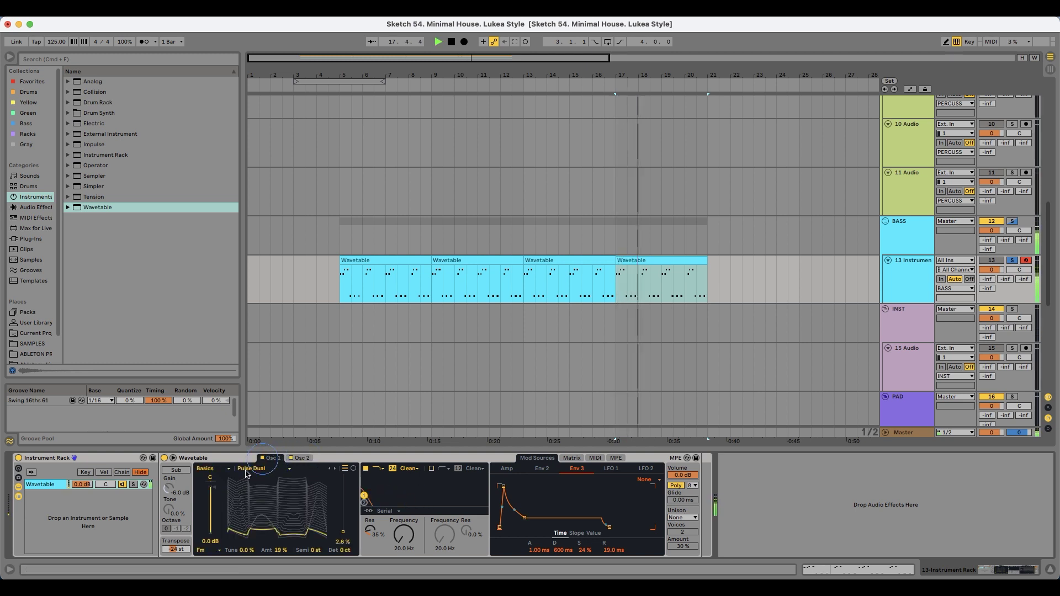
mouse_move(217, 491)
mouse_down()
mouse_move(216, 530)
mouse_move(217, 501)
mouse_up()
key(space)
- Load the Graphite wavetable from the Collection category into Osc 1 and play it back
click(258, 467)
click(258, 467)
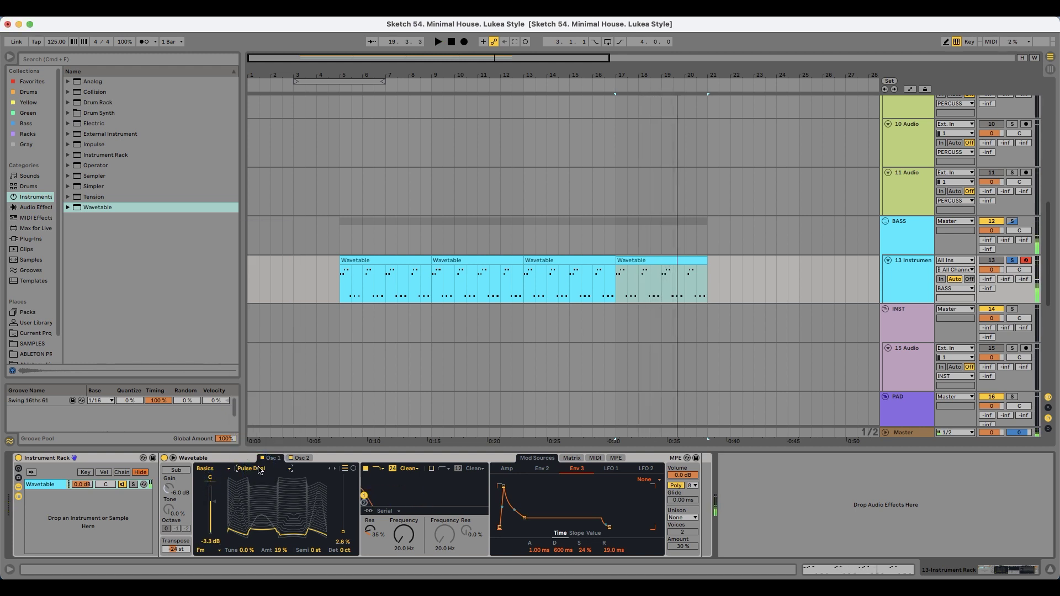
click(214, 468)
click(214, 468)
click(215, 468)
click(215, 477)
click(213, 469)
click(213, 486)
click(263, 468)
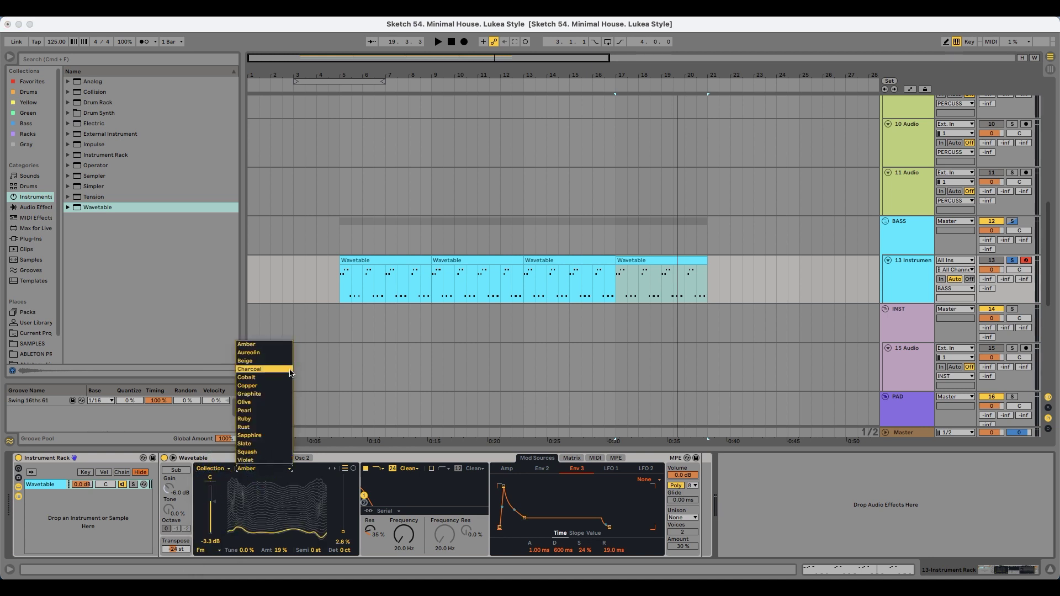
click(277, 395)
key(space)
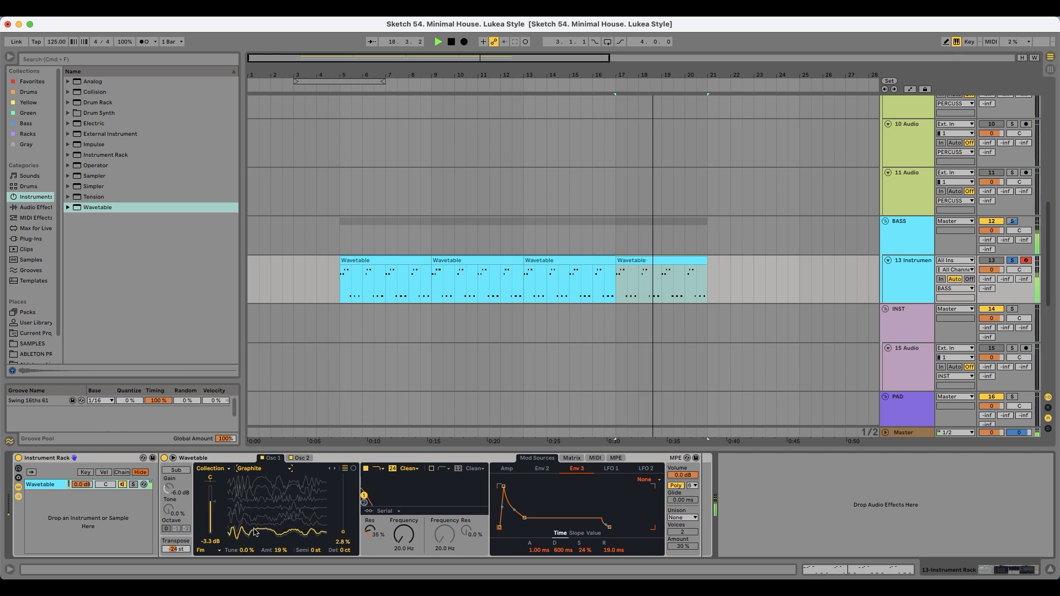
- Set Osc 1's wavetable position to 41% and its Fm amount to 0.0% while comparing it with Osc 2
mouse_move(257, 528)
mouse_down()
mouse_move(257, 483)
mouse_move(257, 532)
mouse_up()
click(300, 458)
click(291, 458)
click(273, 458)
key(space)
key(space)
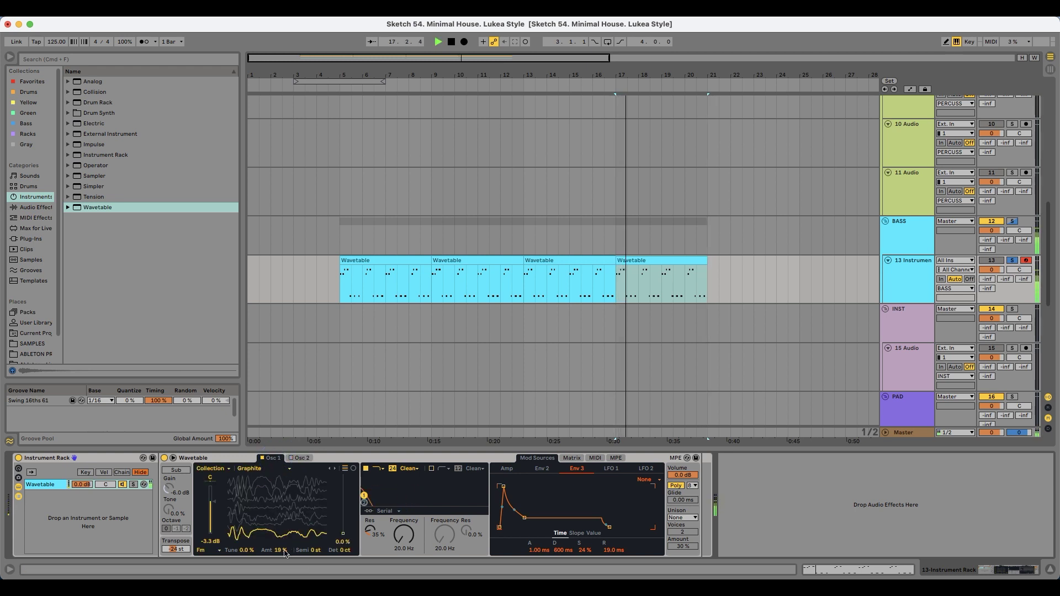
drag(284, 551, 278, 511)
key(space)
key(space)
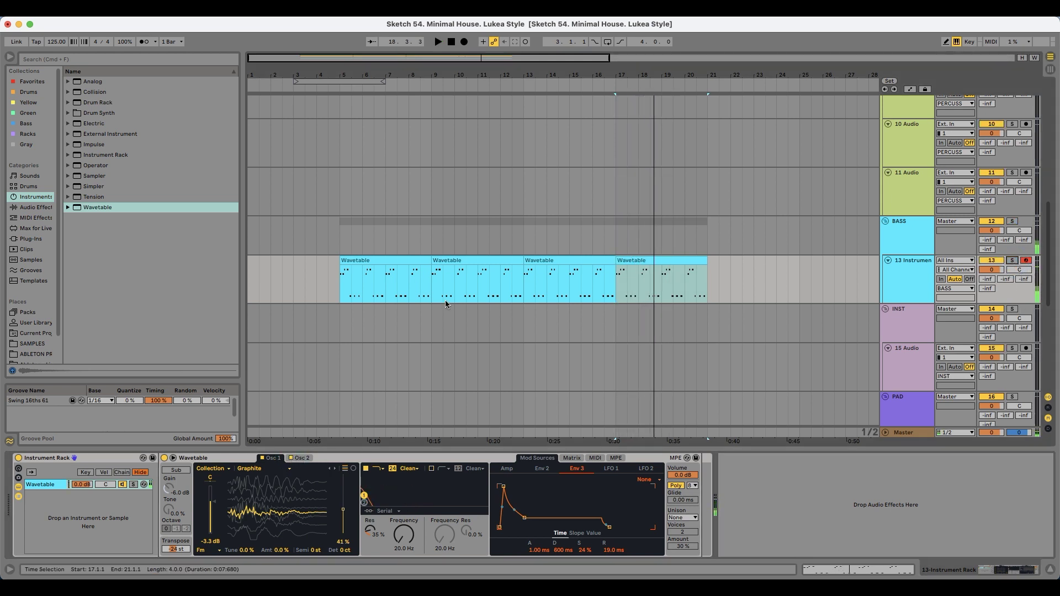
- Select the first bass clip at bar 5 for playback and set the project tempo to 123 BPM
click(390, 270)
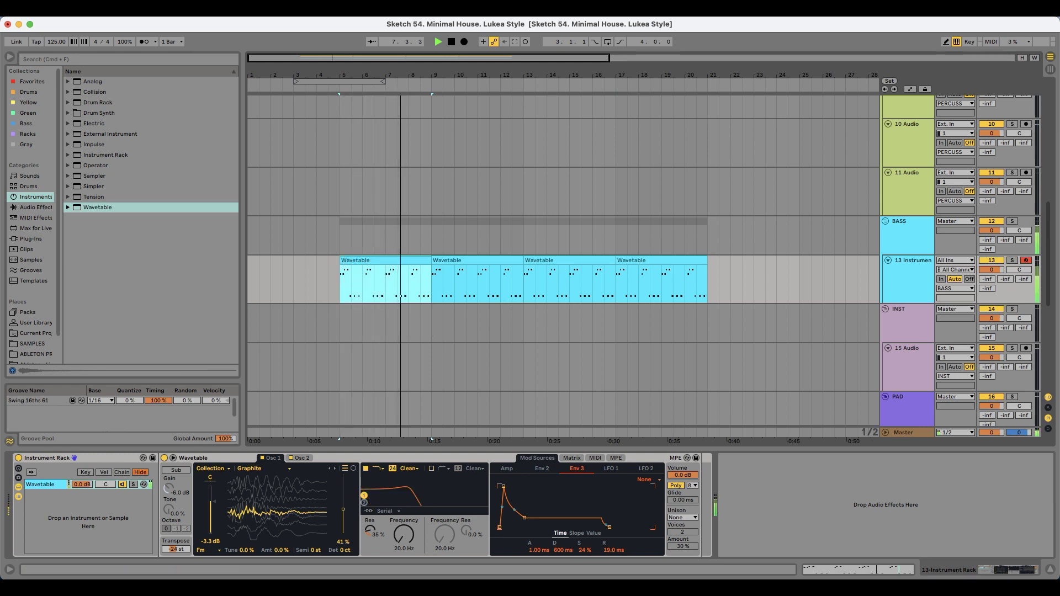
click(57, 42)
text(123)
key(Return)
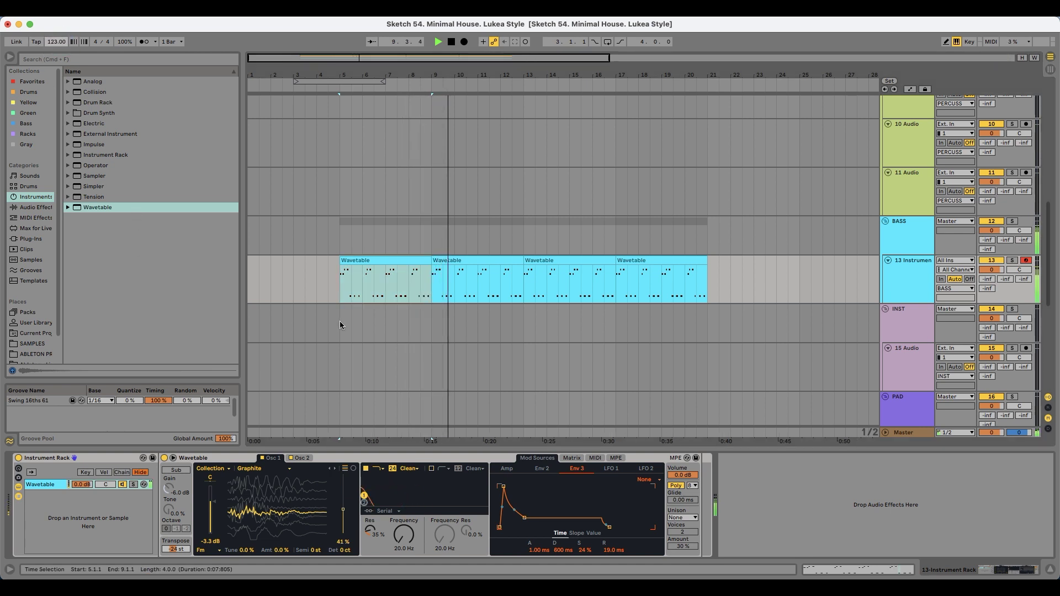
- Play the bass track from its first clip and set Osc 2's Fm amount to 15% and gain to 0.0 dB
scroll(384, 290, down, 2)
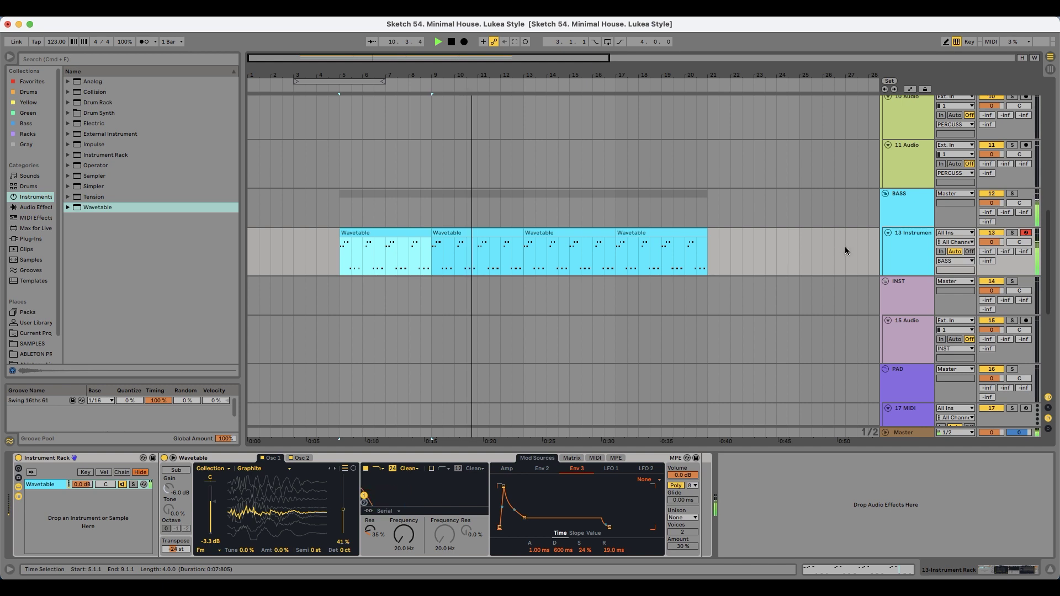
click(913, 236)
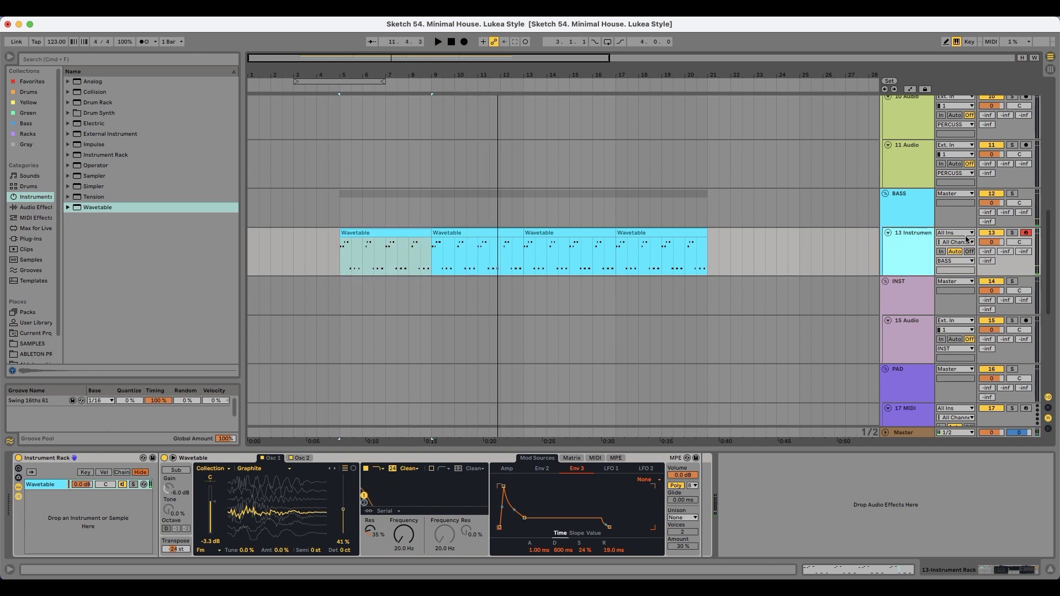
click(364, 230)
key(space)
drag(282, 551, 283, 557)
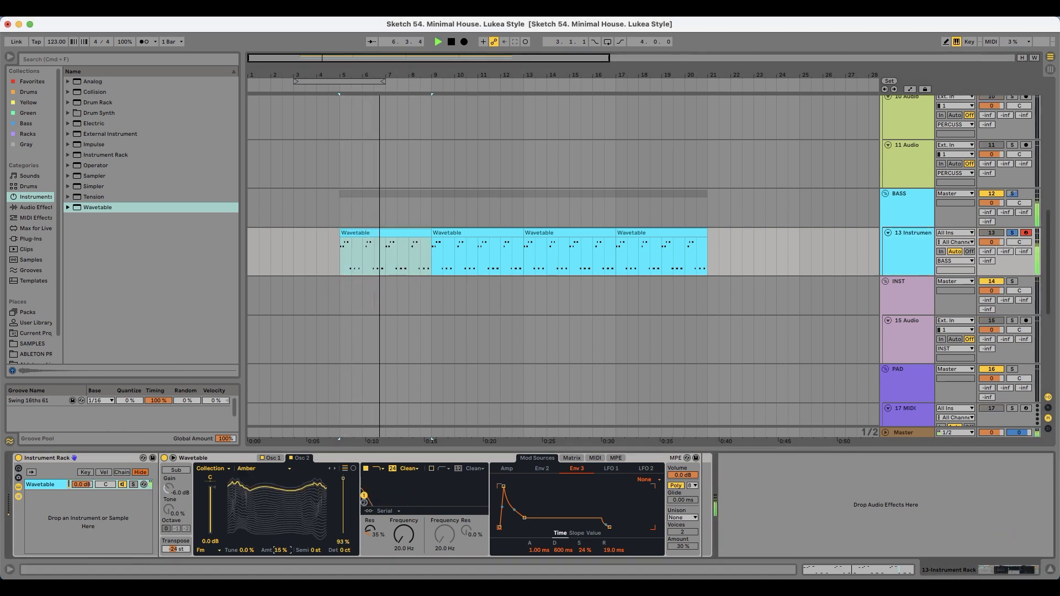
- Audition the bass with Osc 1 switched off and on, and raise Osc 1's gain to -1.0 dB
click(273, 460)
key(space)
key(space)
click(262, 458)
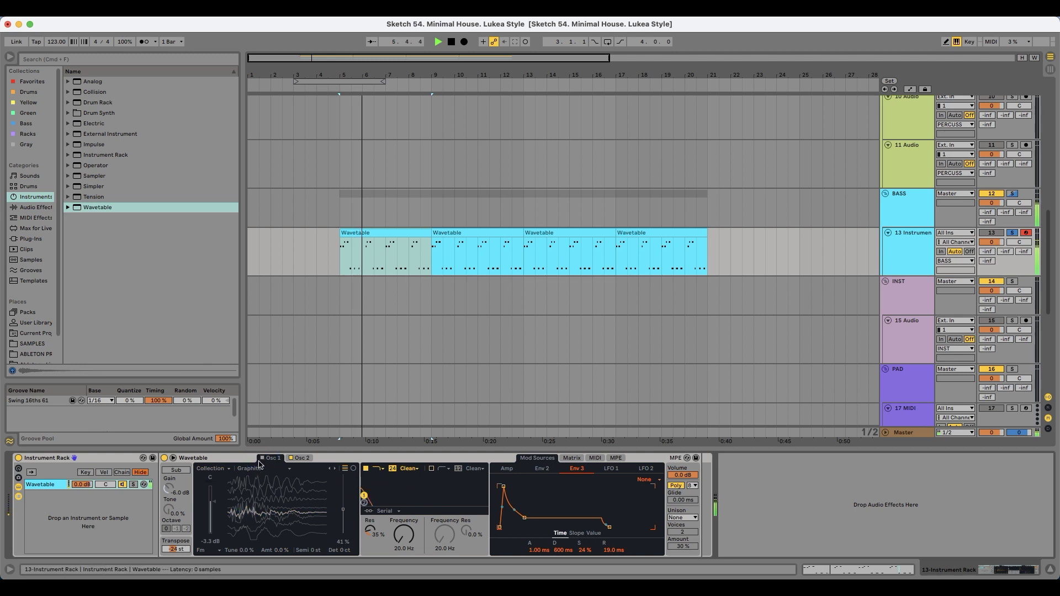
click(263, 459)
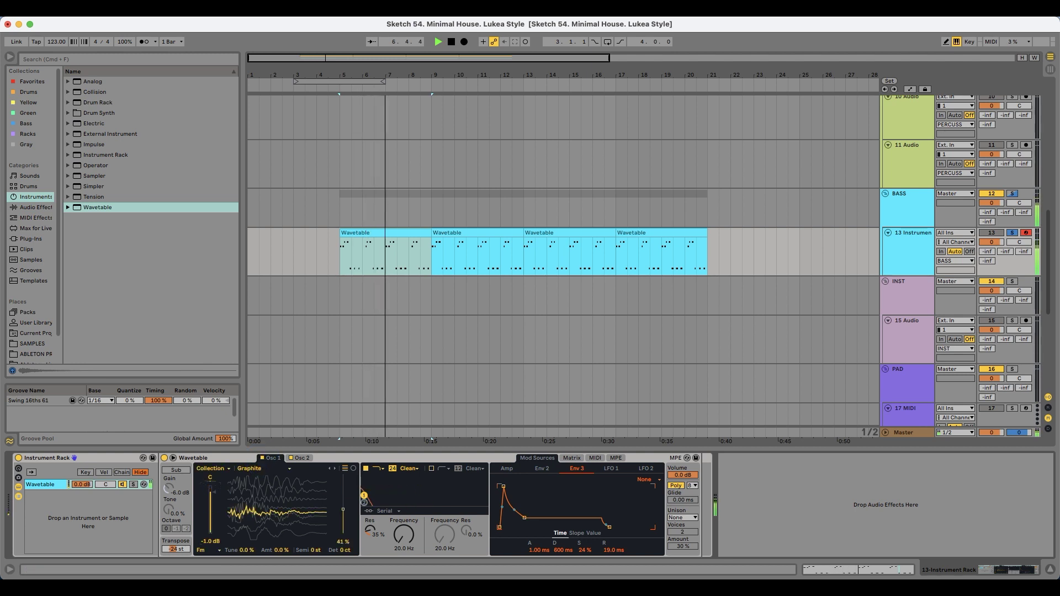
drag(219, 503, 219, 484)
drag(342, 491, 266, 523)
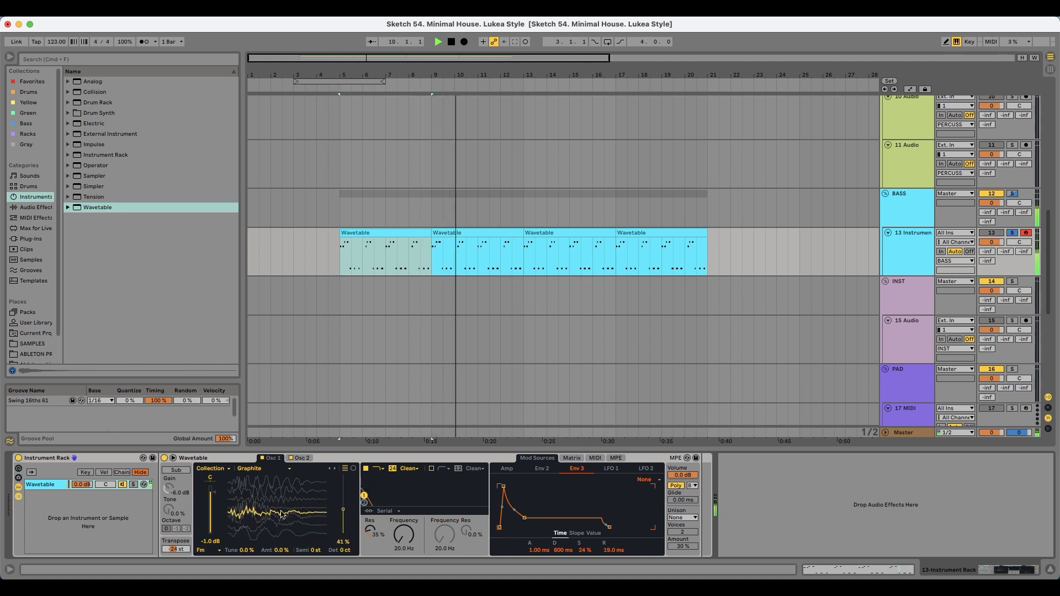
key(space)
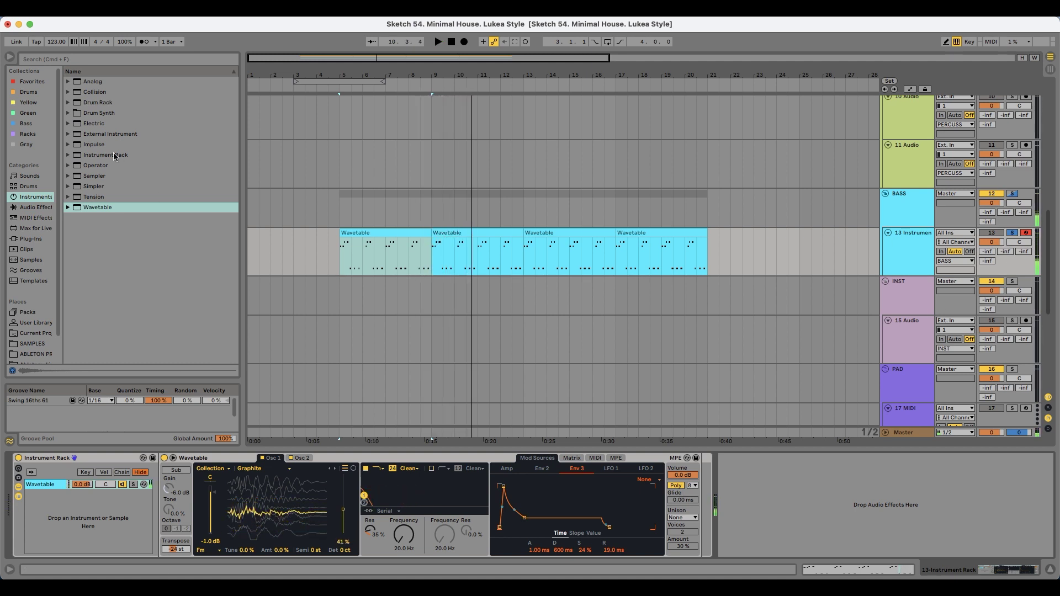
- Add an EQ Eight after the bass Instrument Rack and set its mode to M/S
click(39, 209)
click(99, 113)
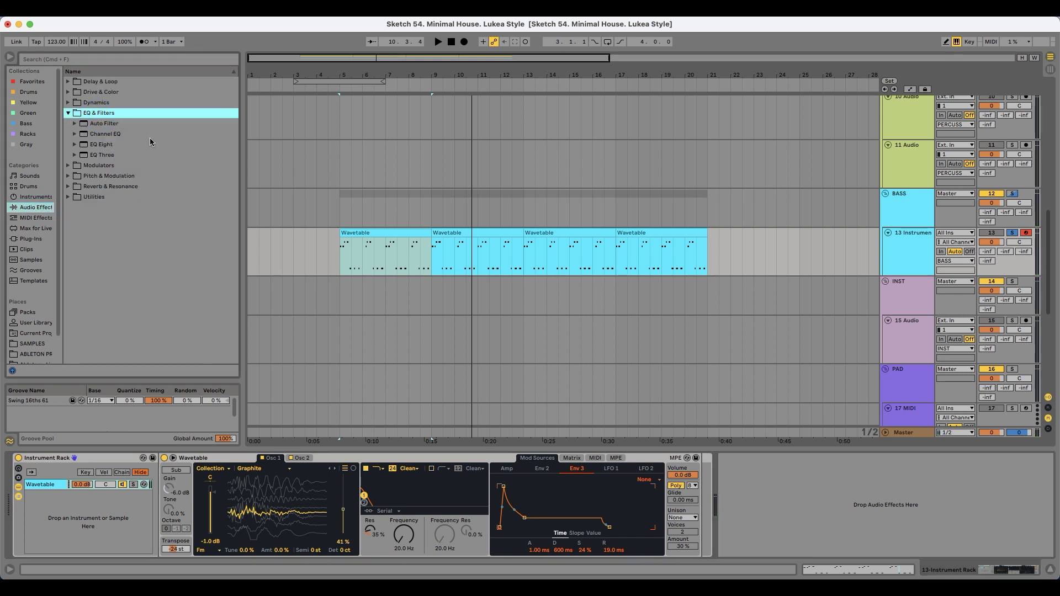
drag(105, 148, 762, 505)
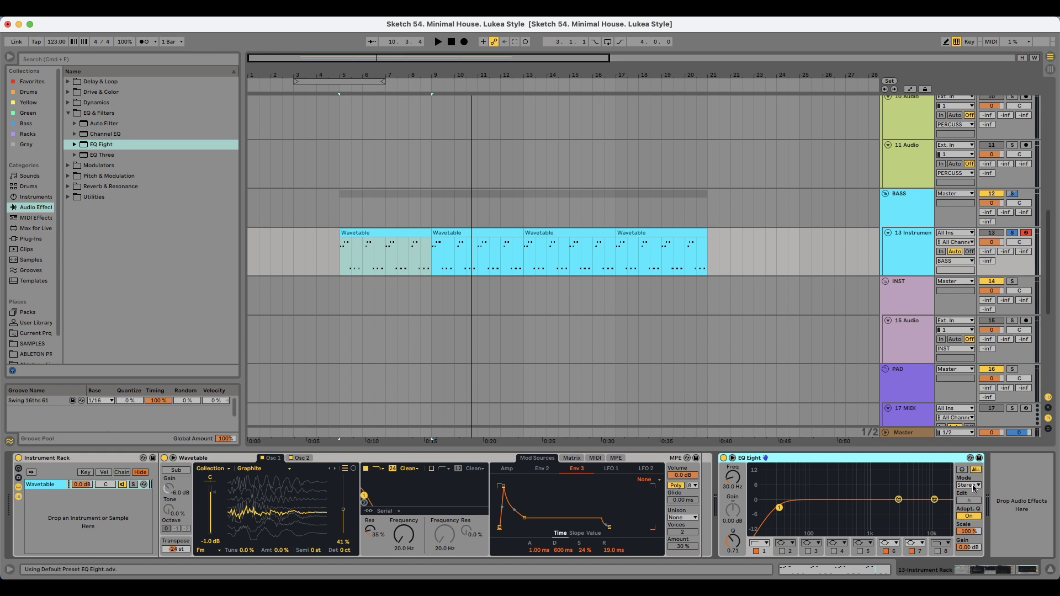
click(973, 486)
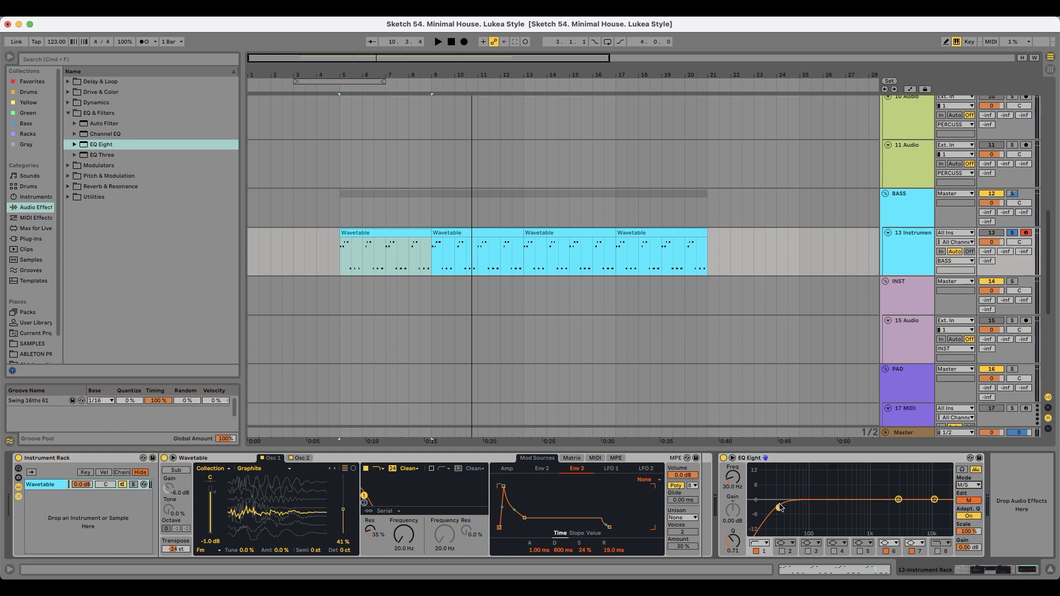
- Play the bass and change EQ Eight band 1 to the steep low-cut filter type
key(space)
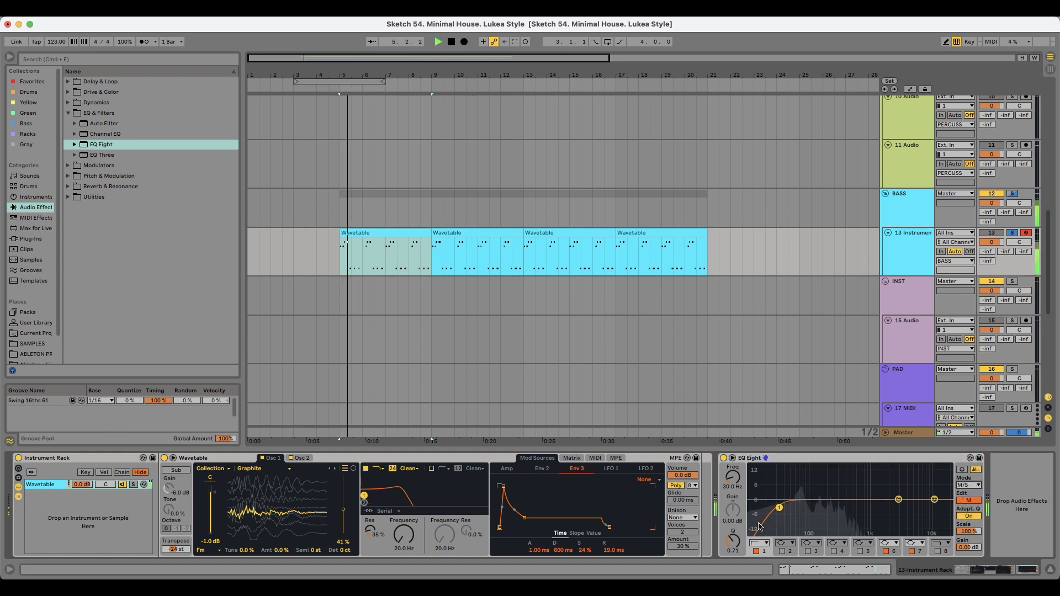
click(761, 542)
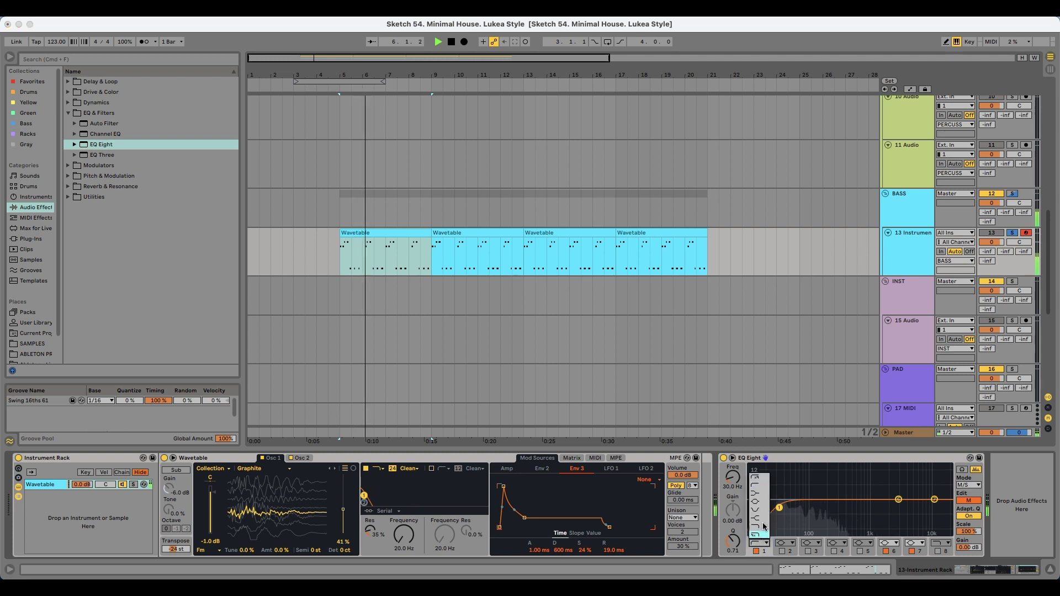
click(760, 479)
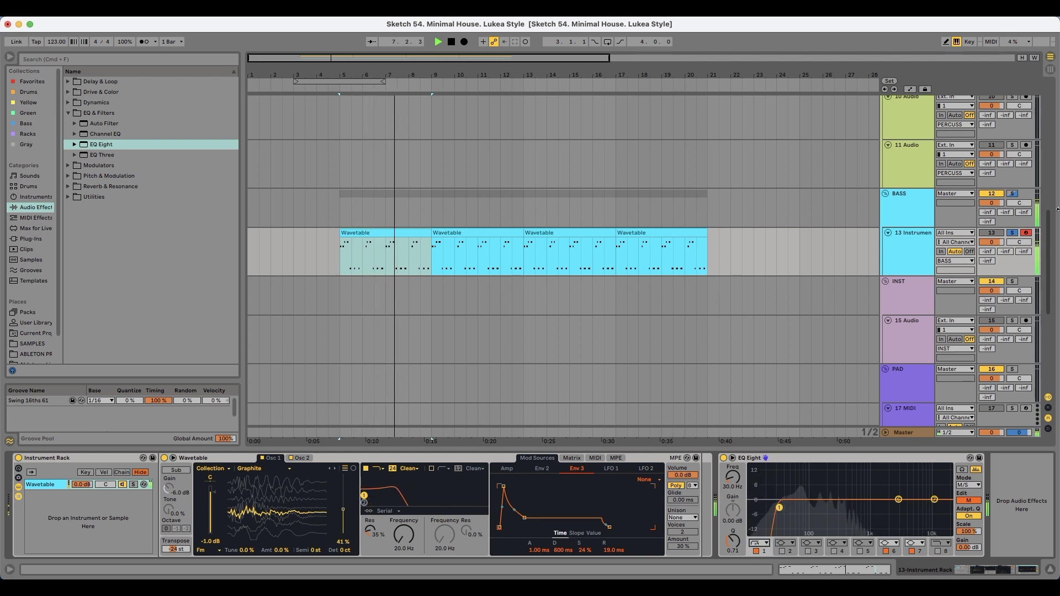
- Restart playback and add a Compressor after the EQ Eight on the bass track
key(space)
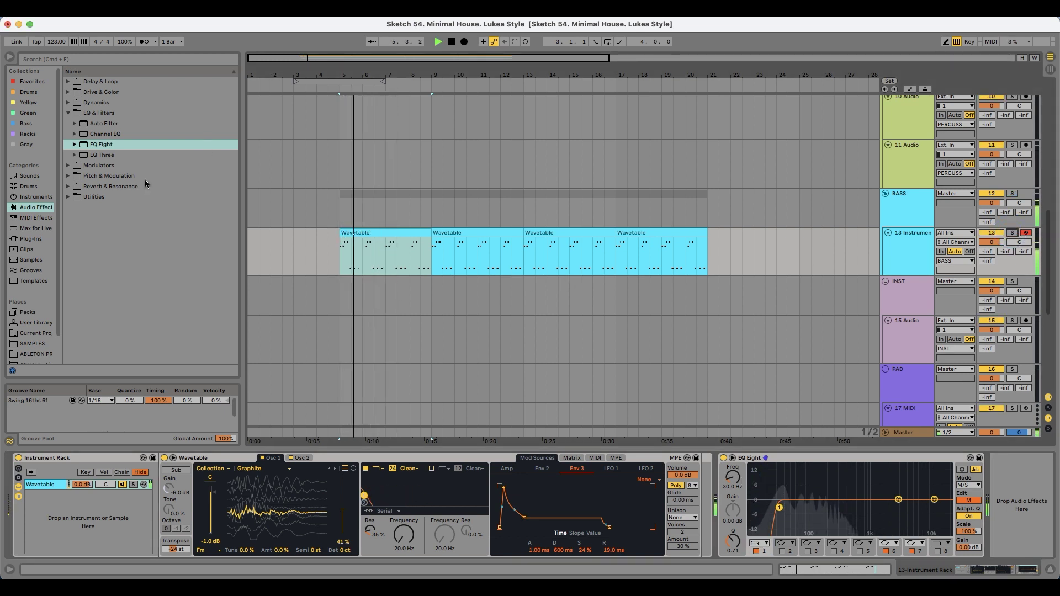
click(102, 104)
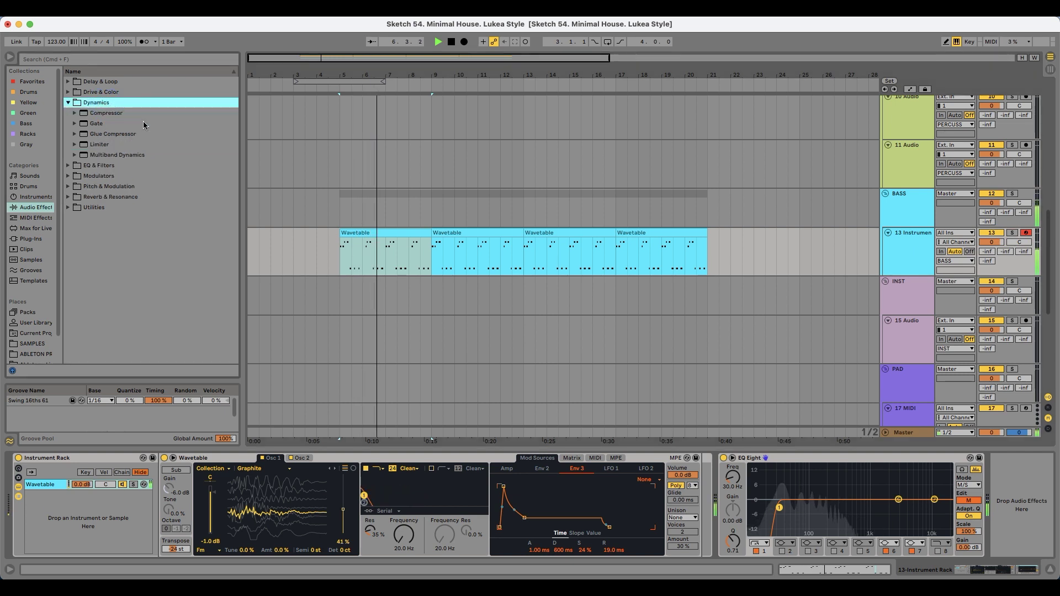
drag(105, 114, 1021, 502)
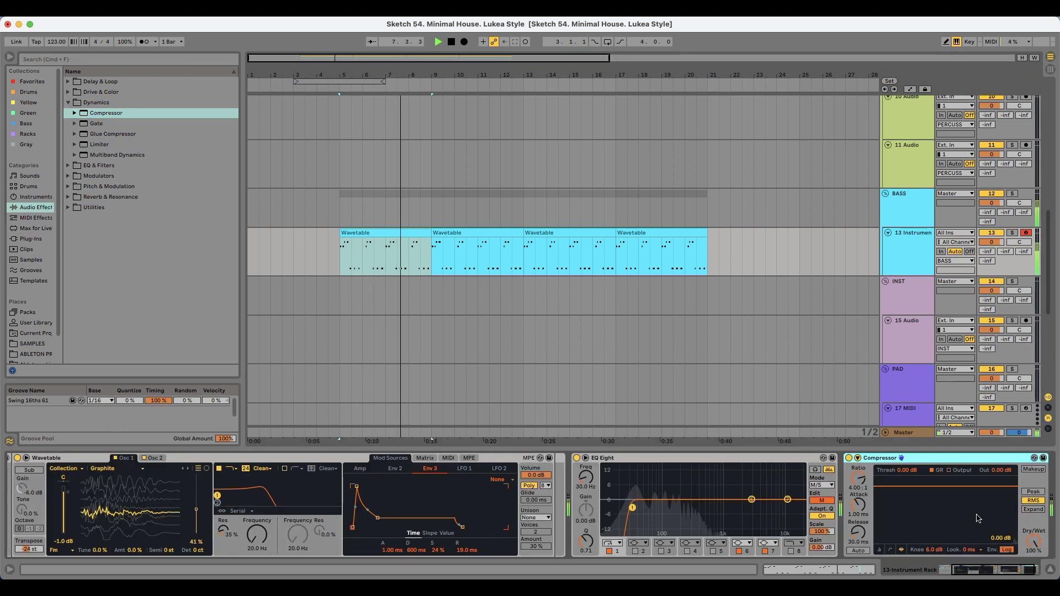
- Set the bass Compressor to Peak mode with threshold -14.9 dB, output gain 3.38 dB and release 155 ms
click(1032, 491)
drag(914, 470, 915, 501)
drag(1001, 470, 1001, 458)
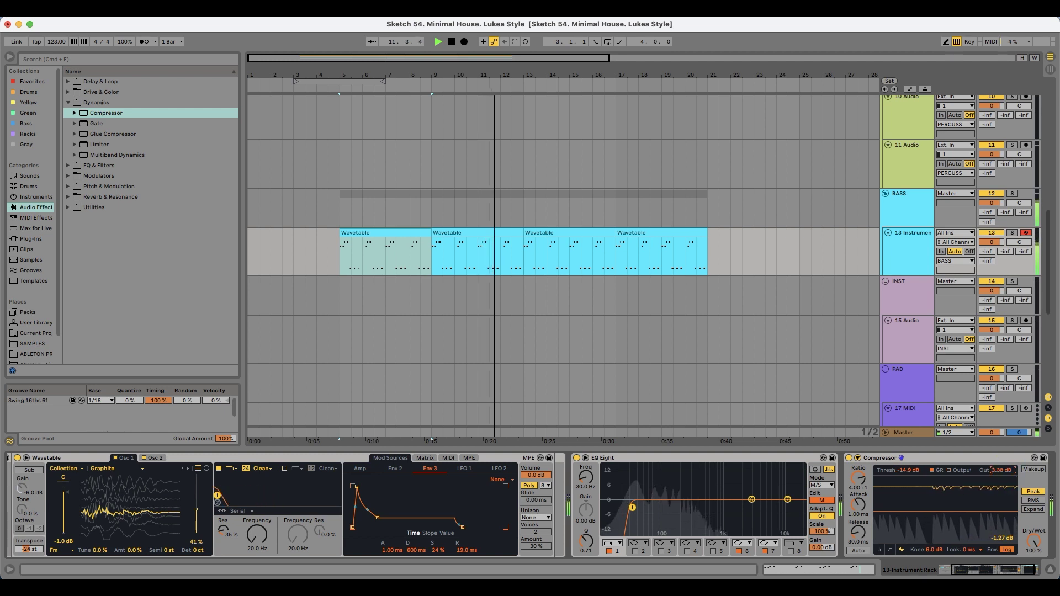
mouse_move(857, 531)
mouse_down()
mouse_move(857, 514)
mouse_move(857, 534)
mouse_up()
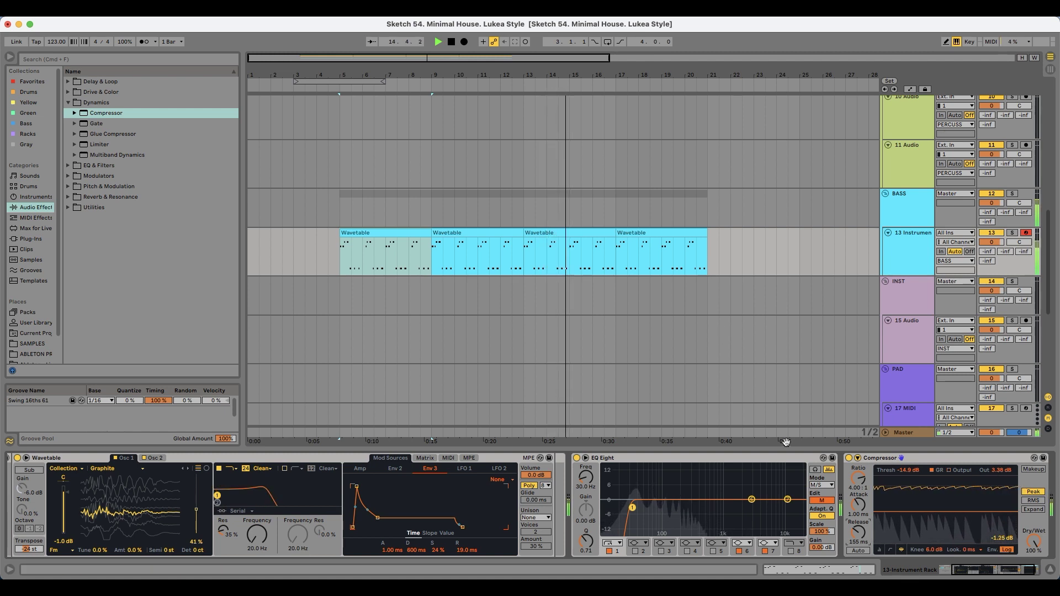
- Select and solo the Kick track, enable its EQ Eight and set the EQ mode to M/S
drag(1046, 232, 1050, 64)
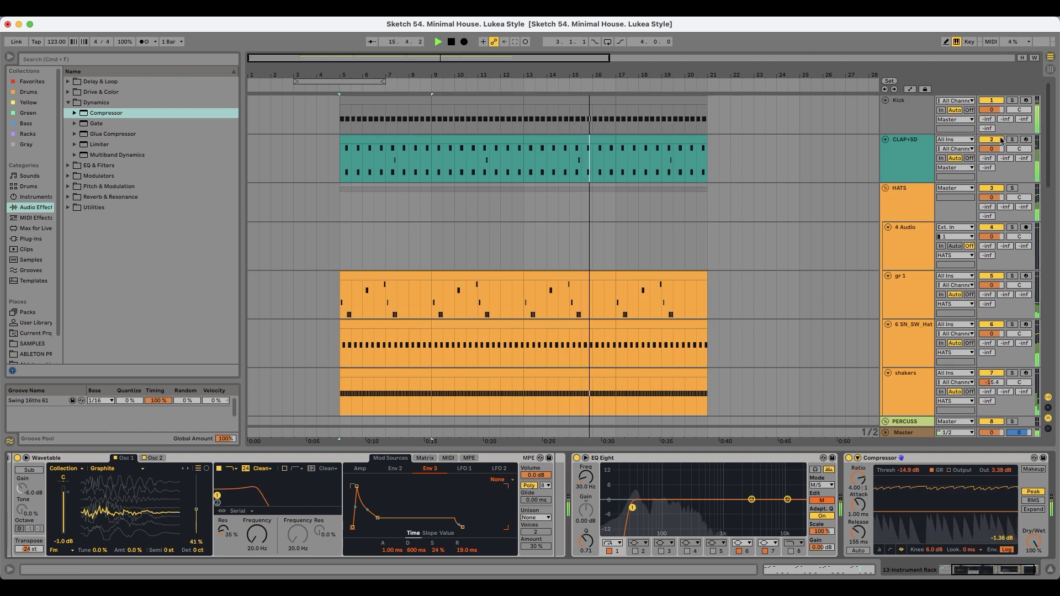
click(910, 104)
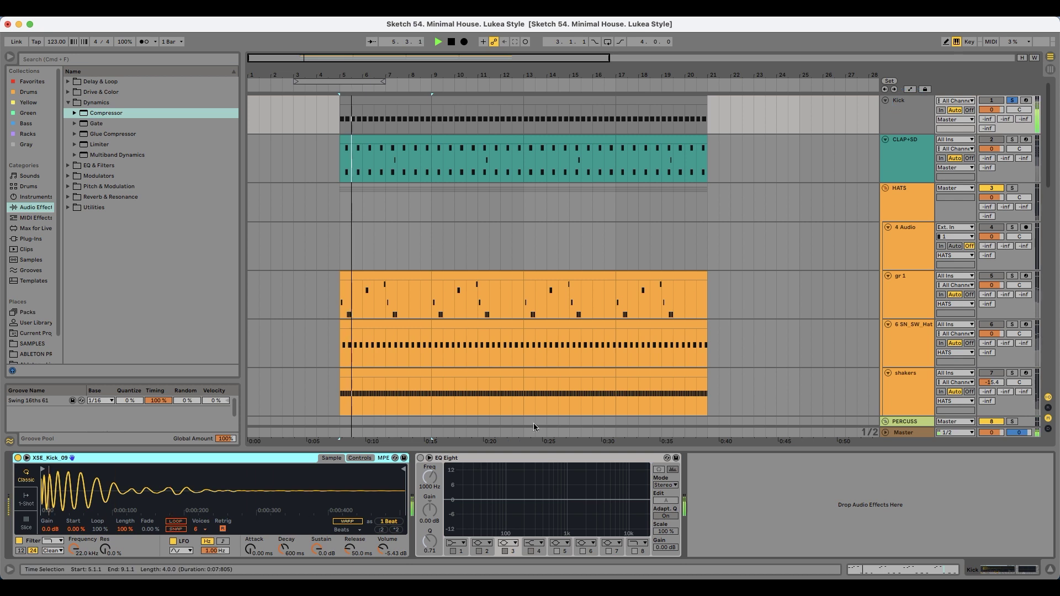
click(420, 459)
click(665, 486)
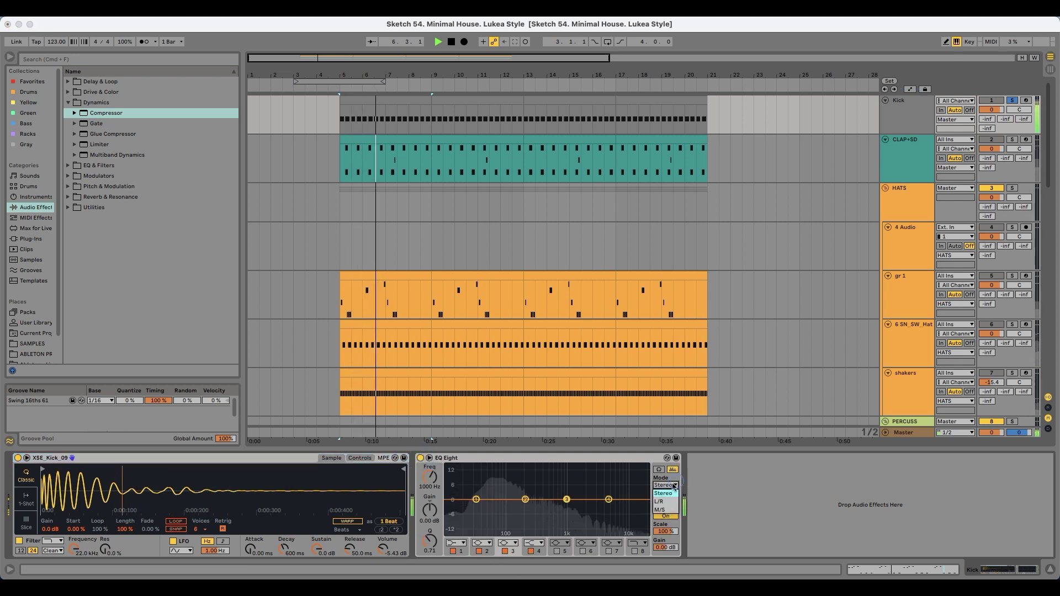
click(666, 508)
- Turn off band 1 of the kick's EQ Eight, pull band 2 to -4.83 dB at 375 Hz, and unsolo the Kick
click(453, 551)
mouse_move(525, 500)
mouse_down()
mouse_move(489, 505)
mouse_move(553, 510)
mouse_move(473, 509)
mouse_move(575, 518)
mouse_move(541, 510)
mouse_up()
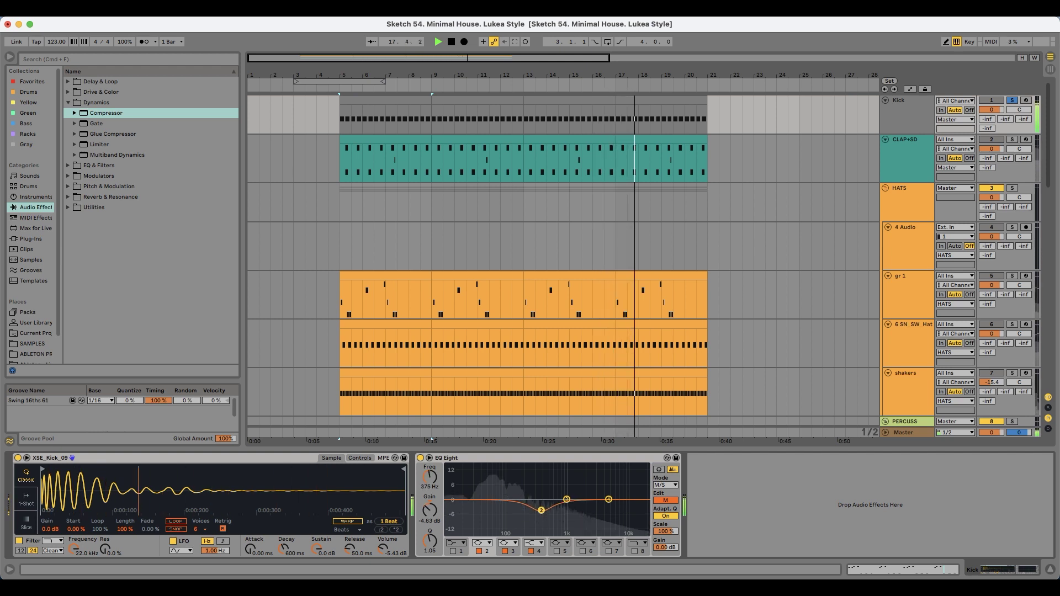
click(1011, 102)
- Play the full arrangement from bar 5 to hear the bass with the drums, and stop playback
key(space)
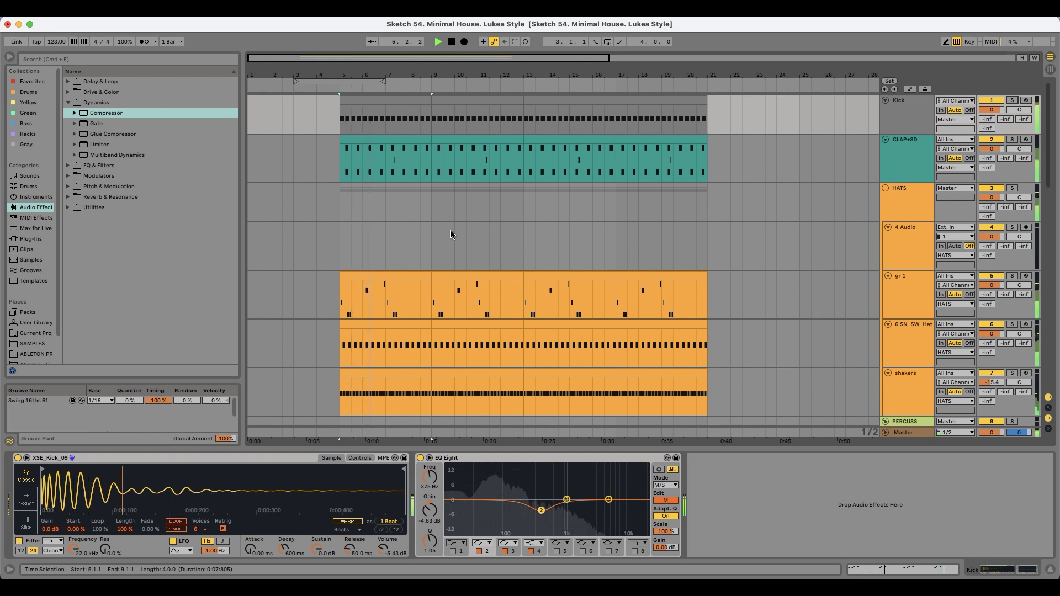
scroll(432, 261, down, 10)
scroll(435, 265, down, 3)
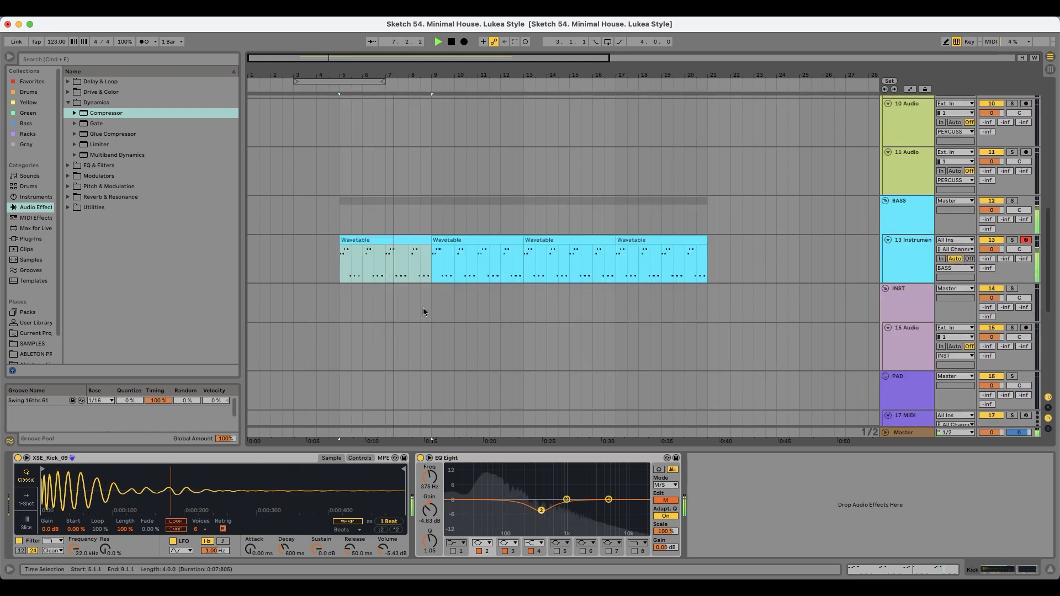
scroll(419, 302, down, 2)
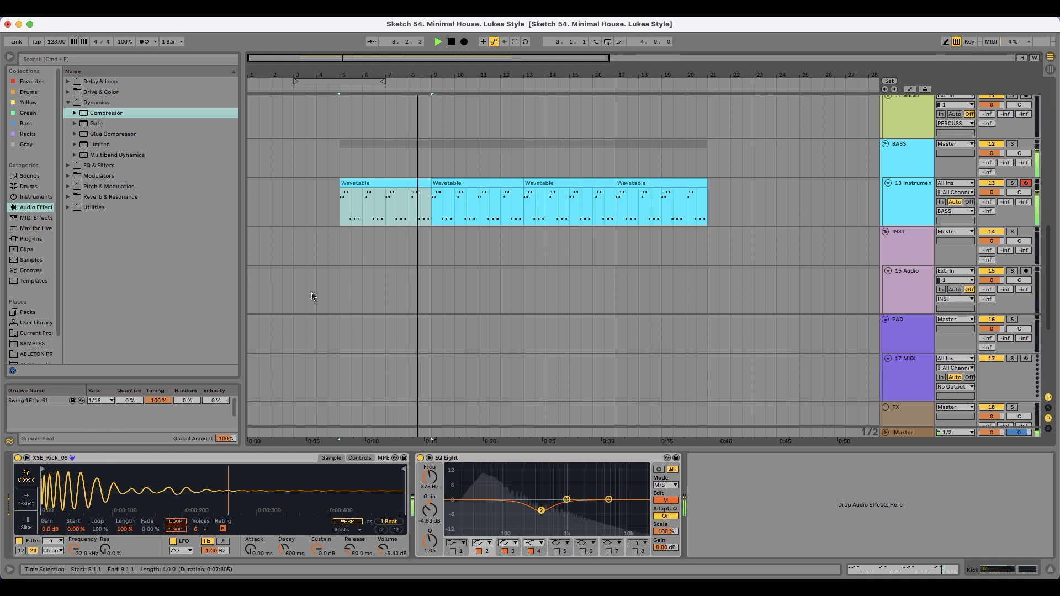
click(339, 288)
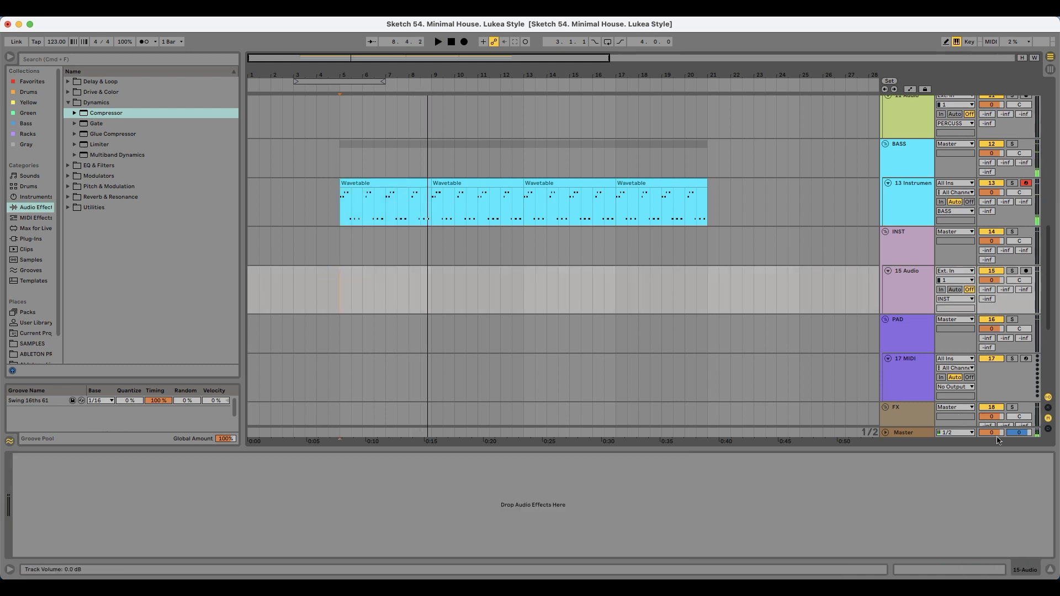
- Rename the bass instrument track as Main and insert a new MIDI track below it
click(905, 191)
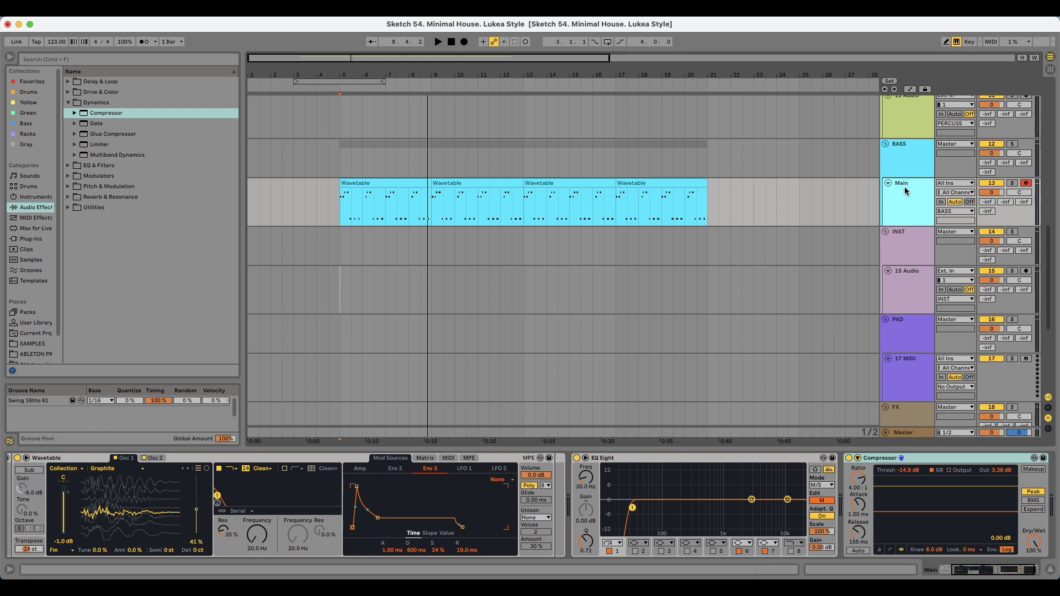
key(super+shift+t)
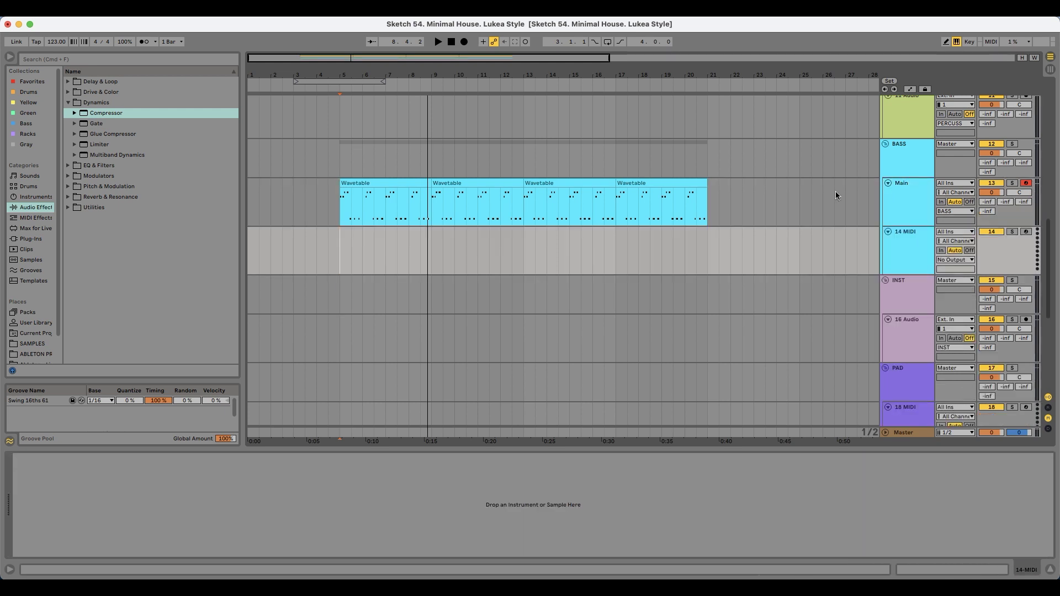
- Load the Absynth 5 Stereo VST plug-in onto the new MIDI track
click(26, 249)
click(31, 238)
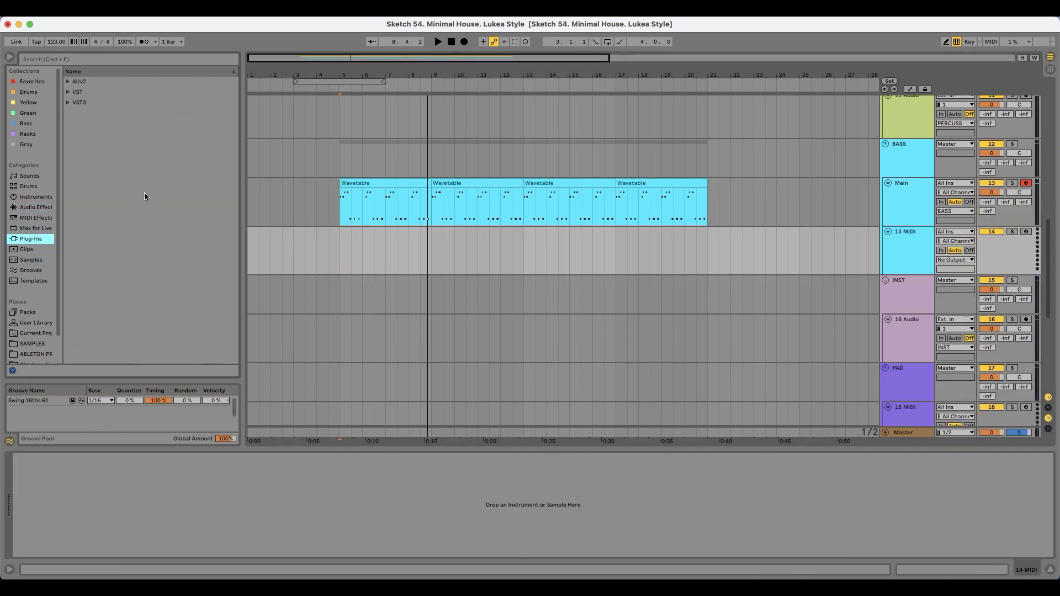
click(96, 94)
scroll(141, 243, down, 5)
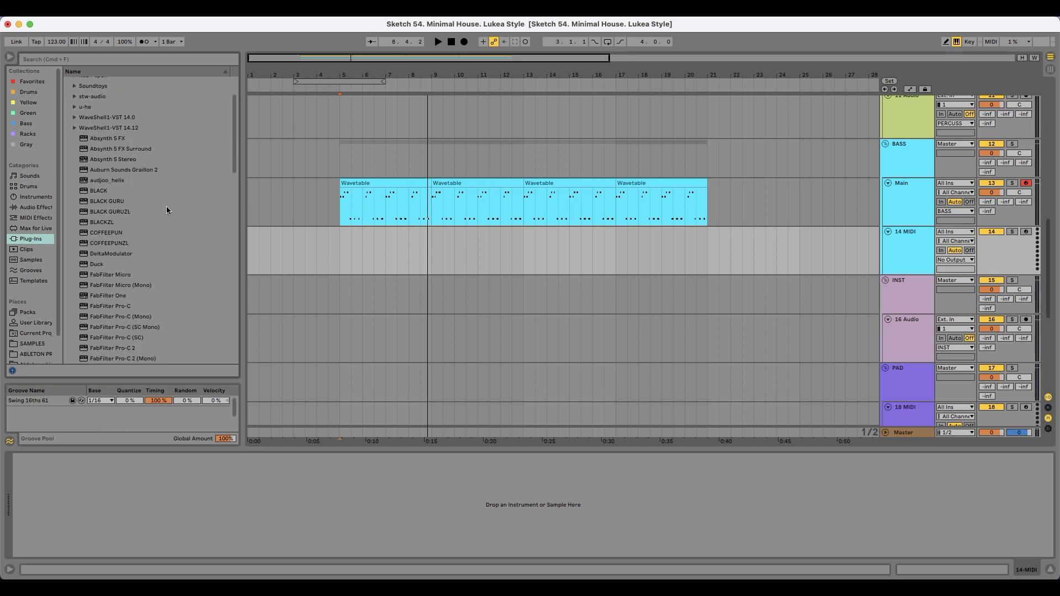
drag(117, 161, 578, 264)
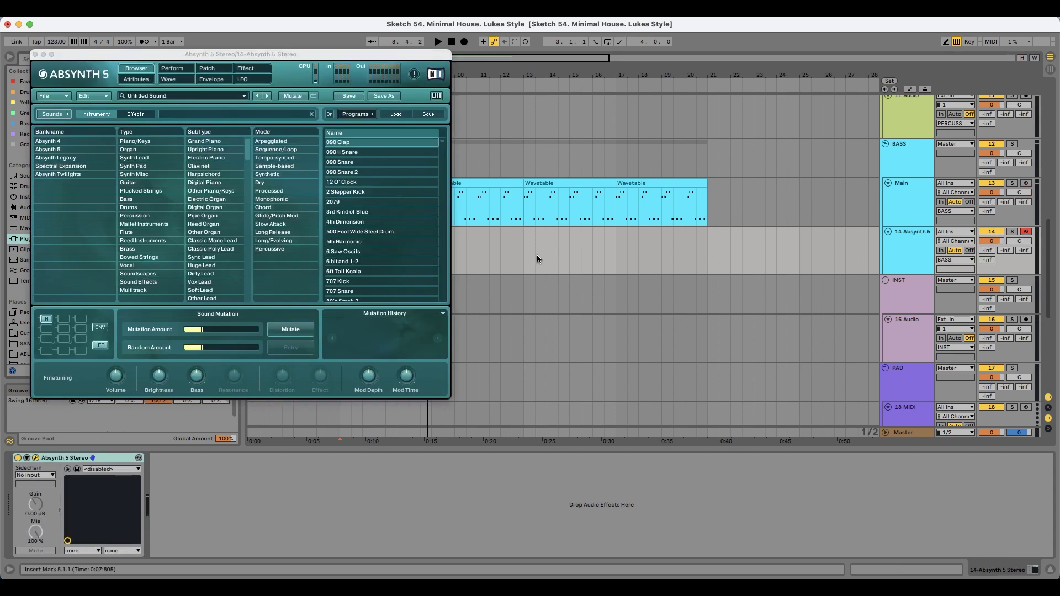
- Filter the Absynth 5 presets to the Bass type and load 3rd Kind of Blue
drag(243, 54, 317, 71)
click(220, 174)
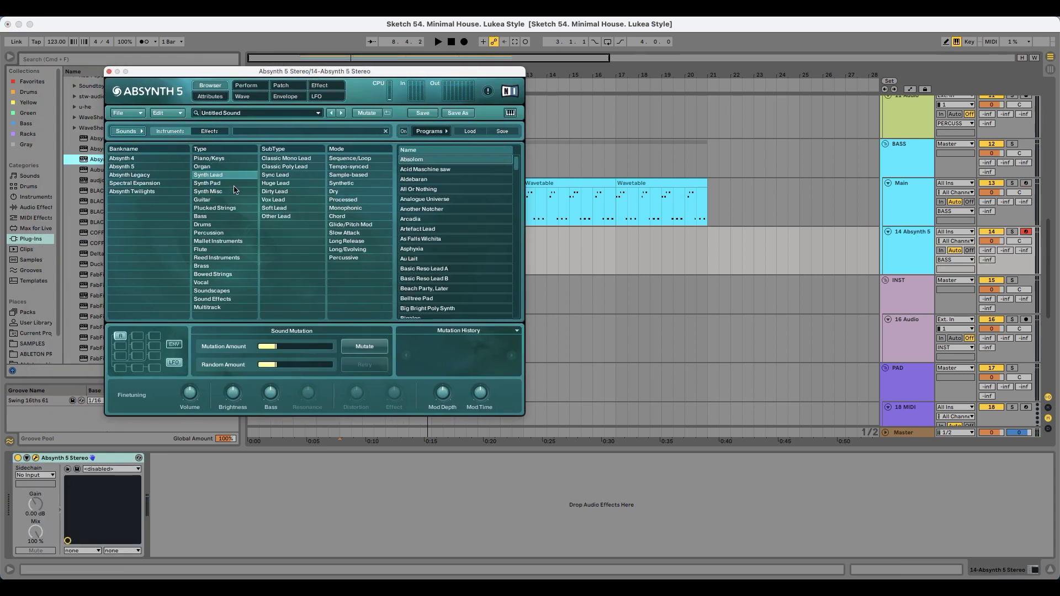
click(211, 216)
click(436, 159)
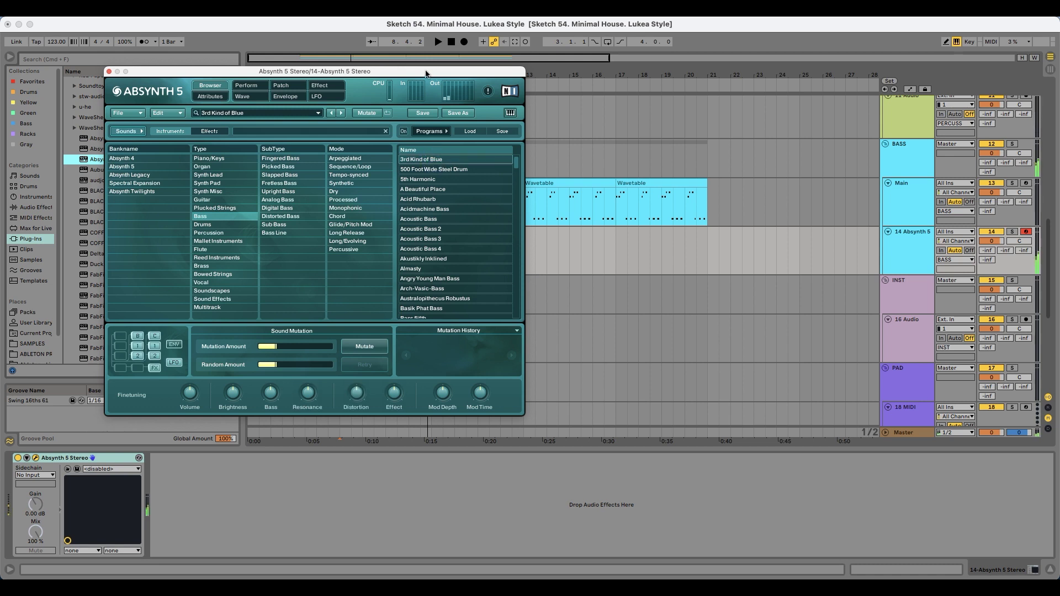
- Audition 5th Harmonic and the Acoustic Bass variants in Absynth 5, ending on Acoustic Bass
click(445, 168)
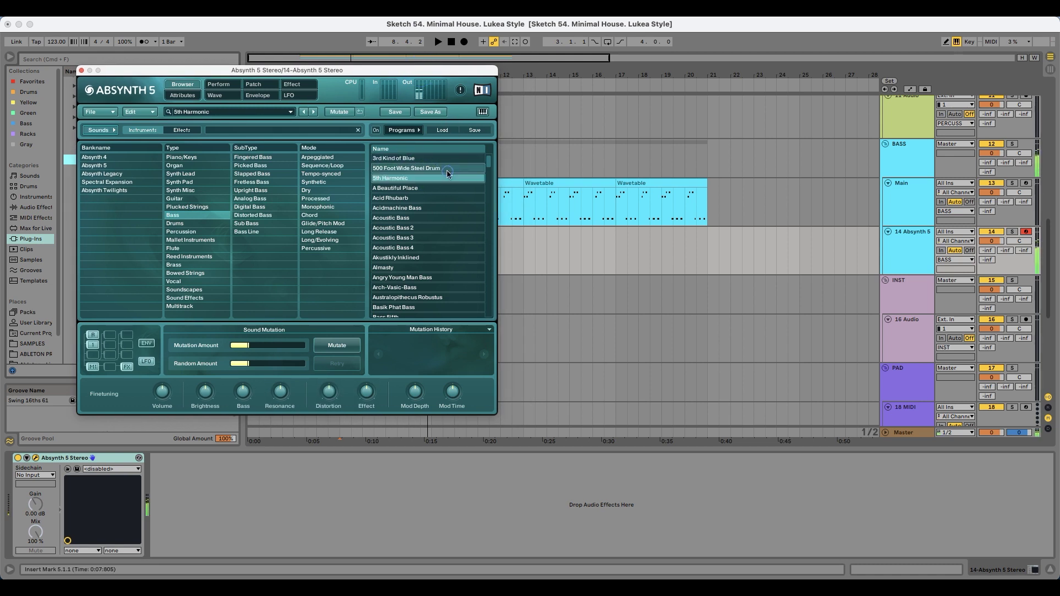
click(431, 219)
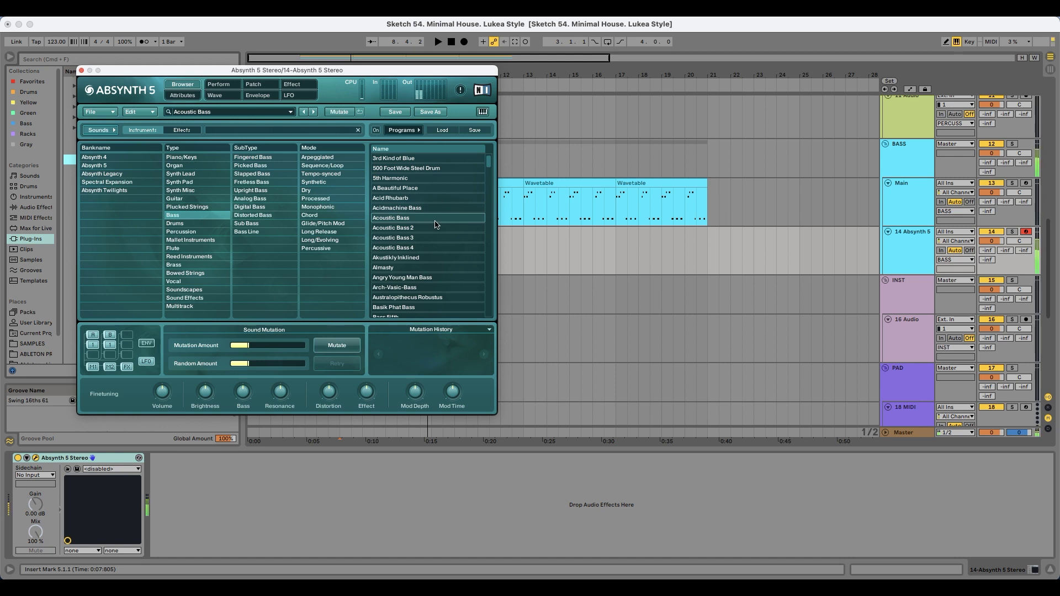
click(422, 229)
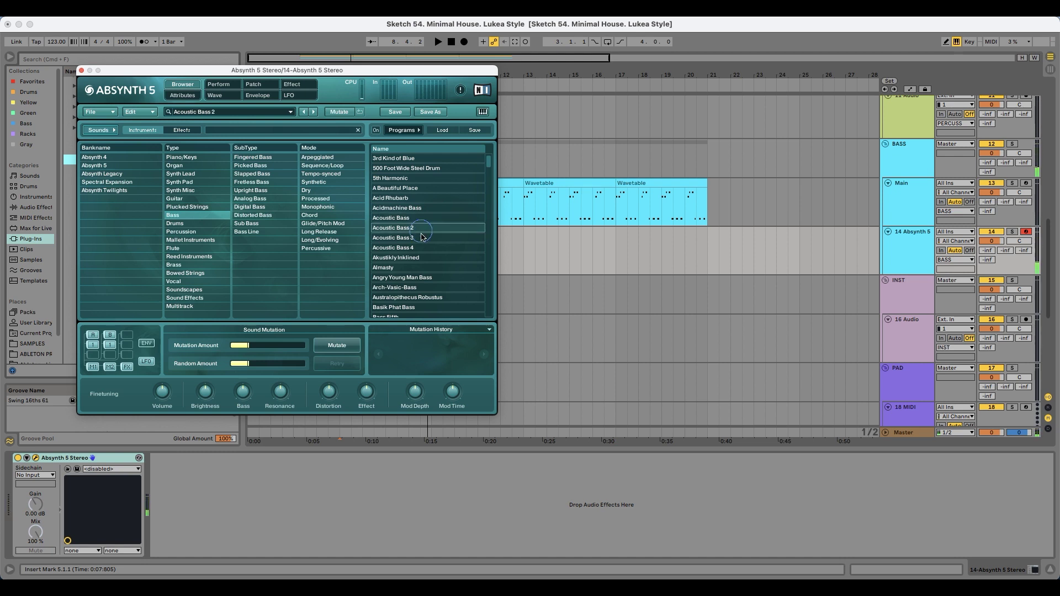
click(422, 241)
click(419, 231)
click(413, 219)
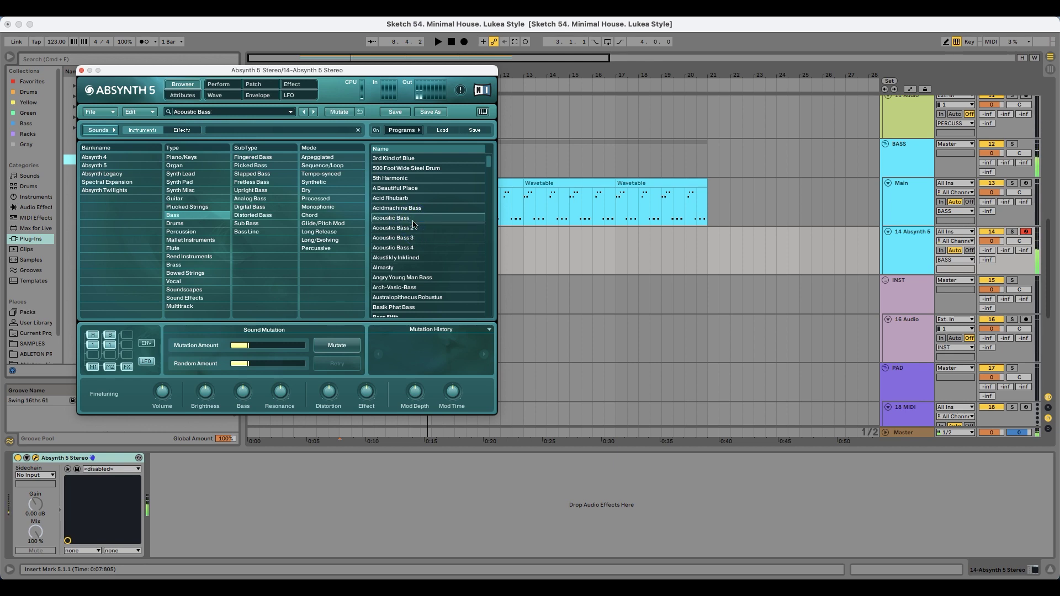
- Play the arrangement from bar 5 to try the Acoustic Bass preset with the main bass
drag(361, 69, 287, 282)
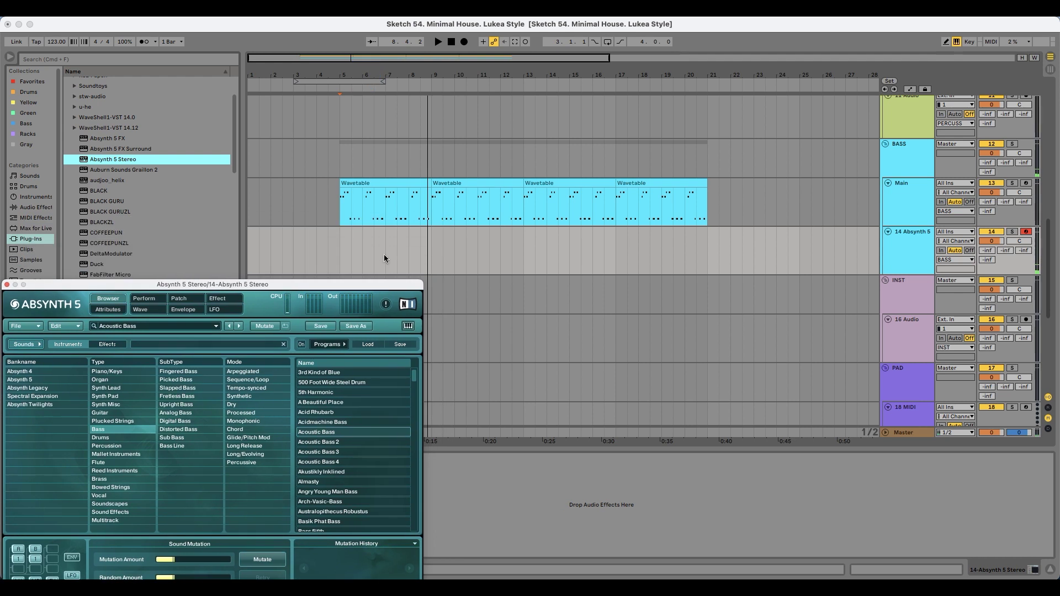
click(342, 241)
key(space)
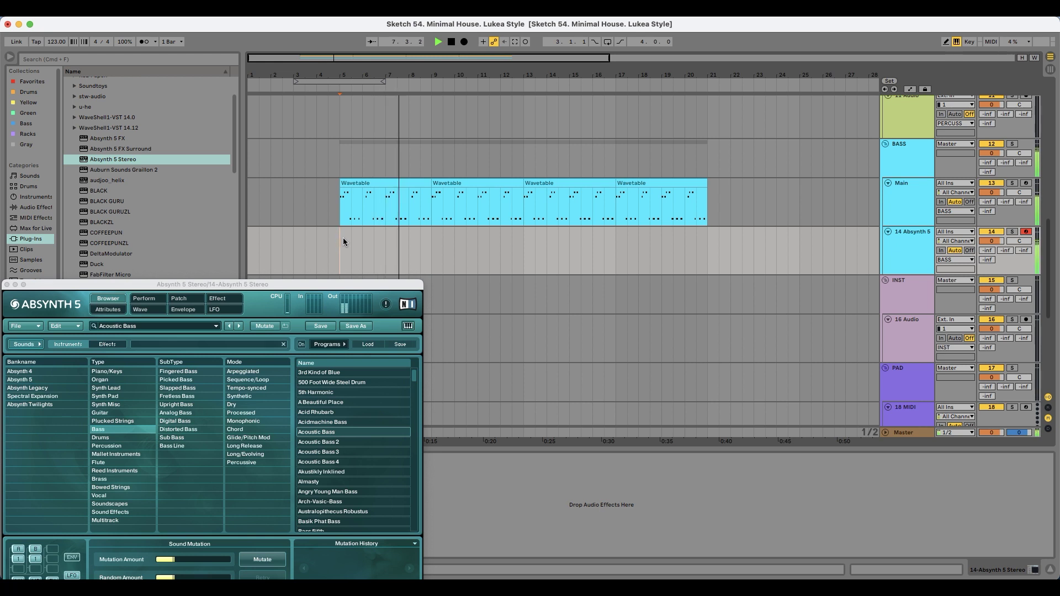
key(space)
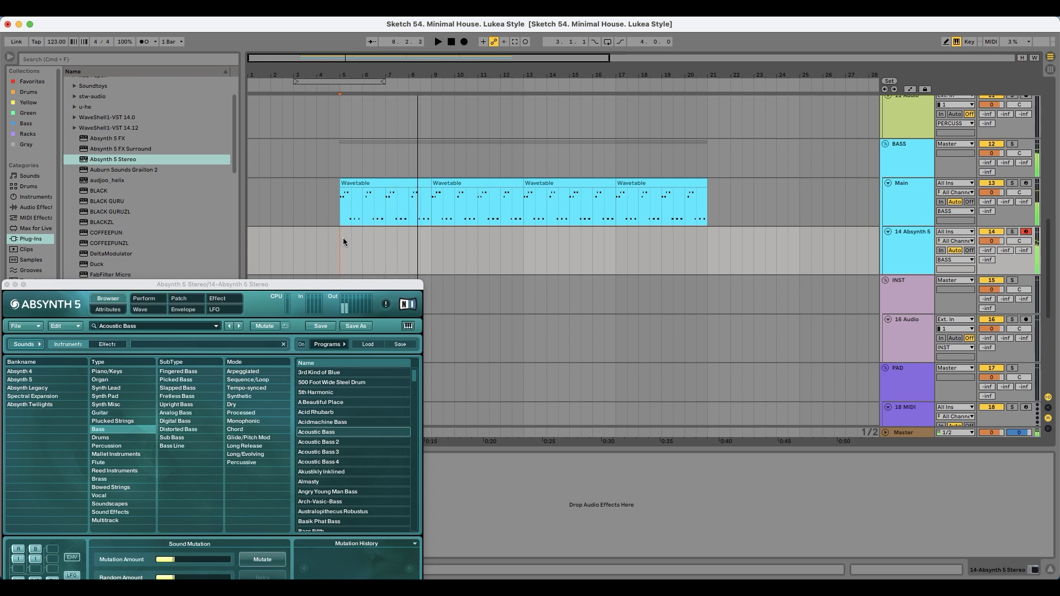
key(space)
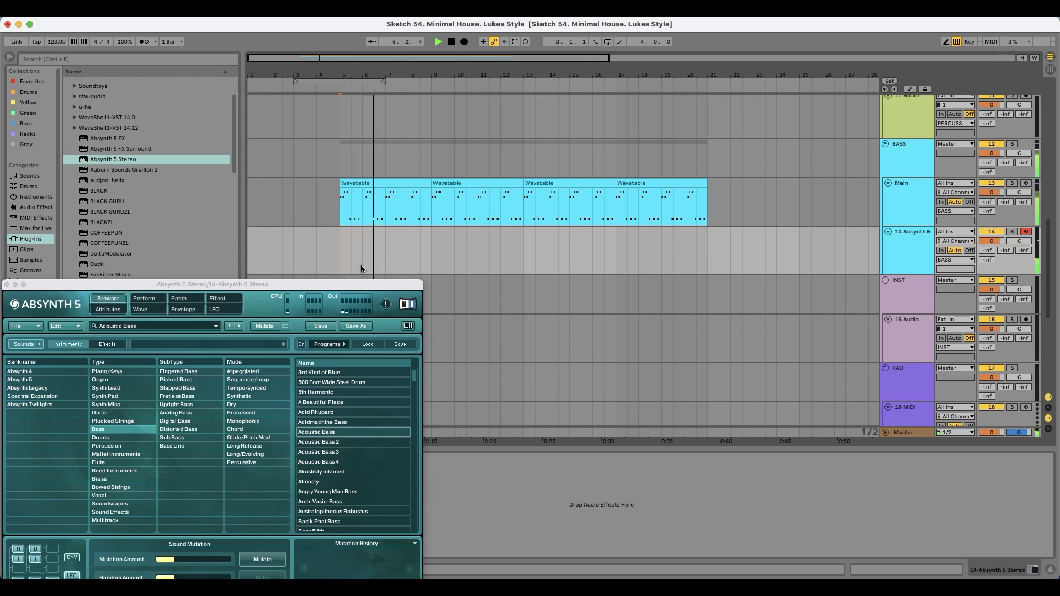
key(space)
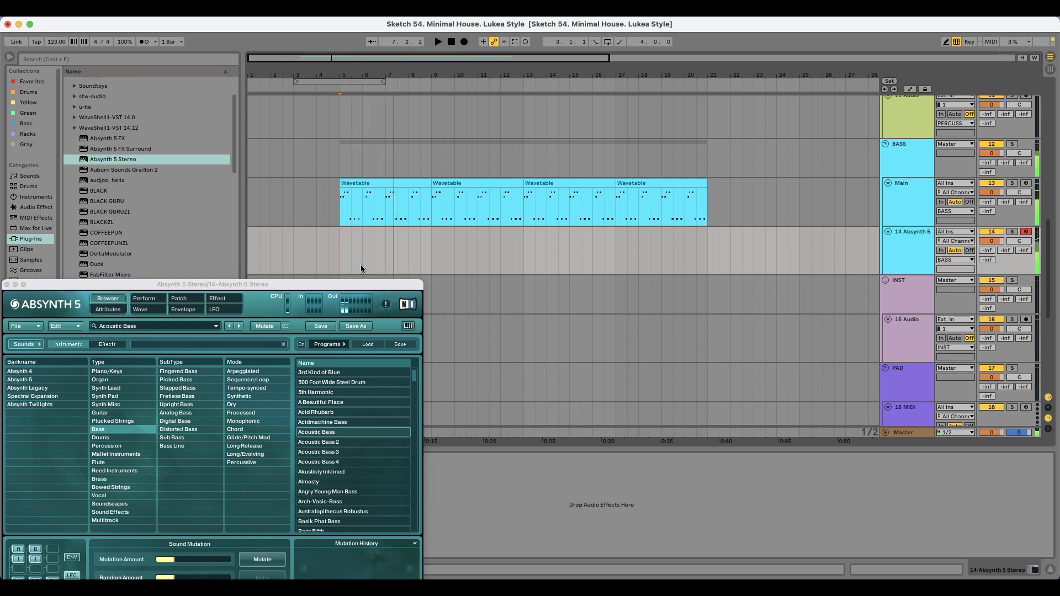
- Step forward through the Absynth 5 bass presets, past Almasty and Angry Young Man Bass, to Australopithecus Robustus
click(239, 325)
click(239, 326)
click(238, 326)
click(239, 326)
click(239, 326)
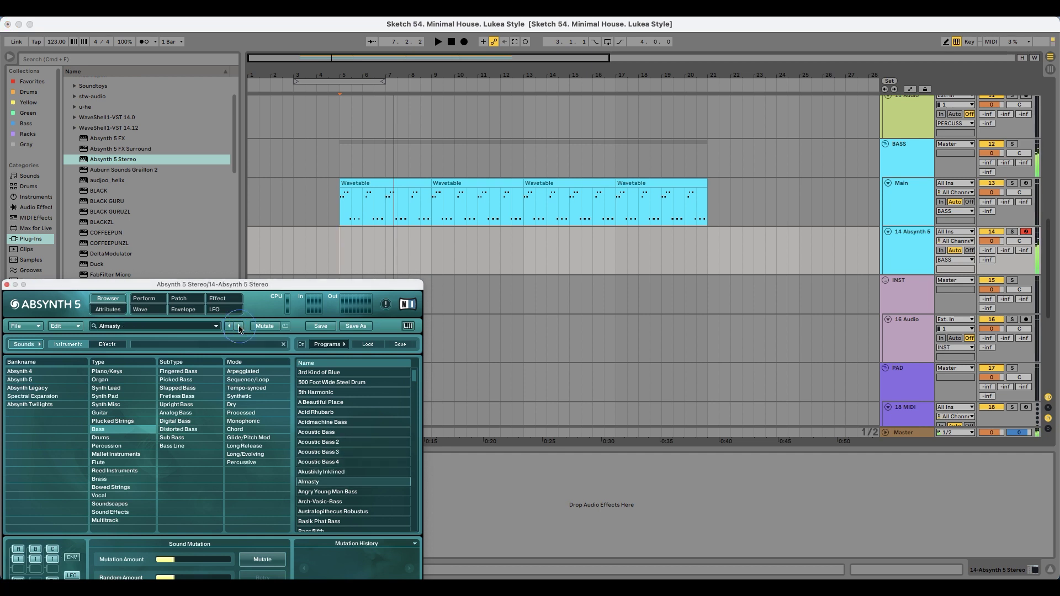
drag(314, 283, 367, 190)
click(294, 232)
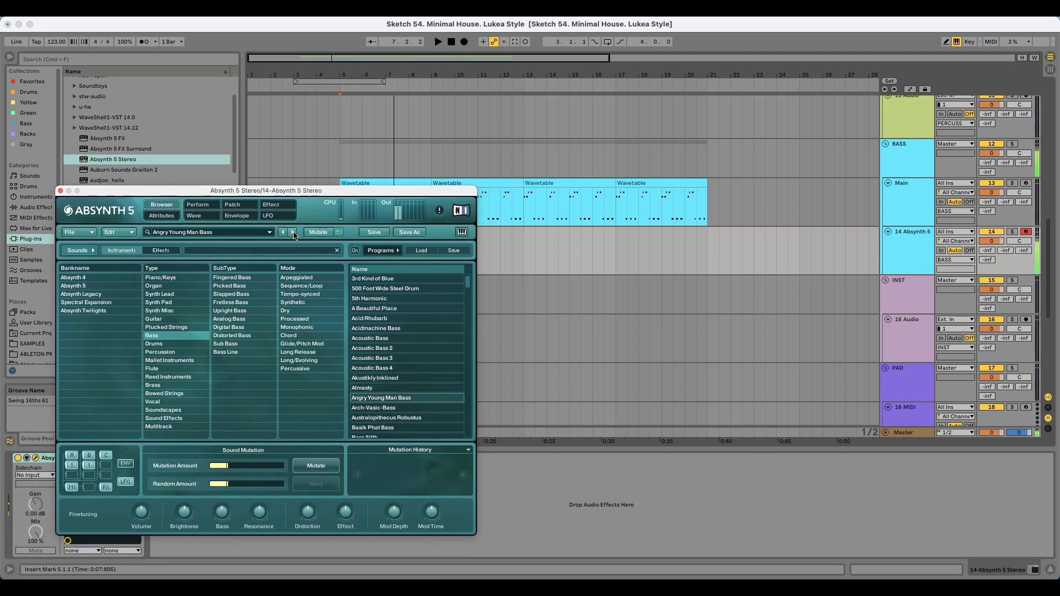
click(294, 233)
click(294, 233)
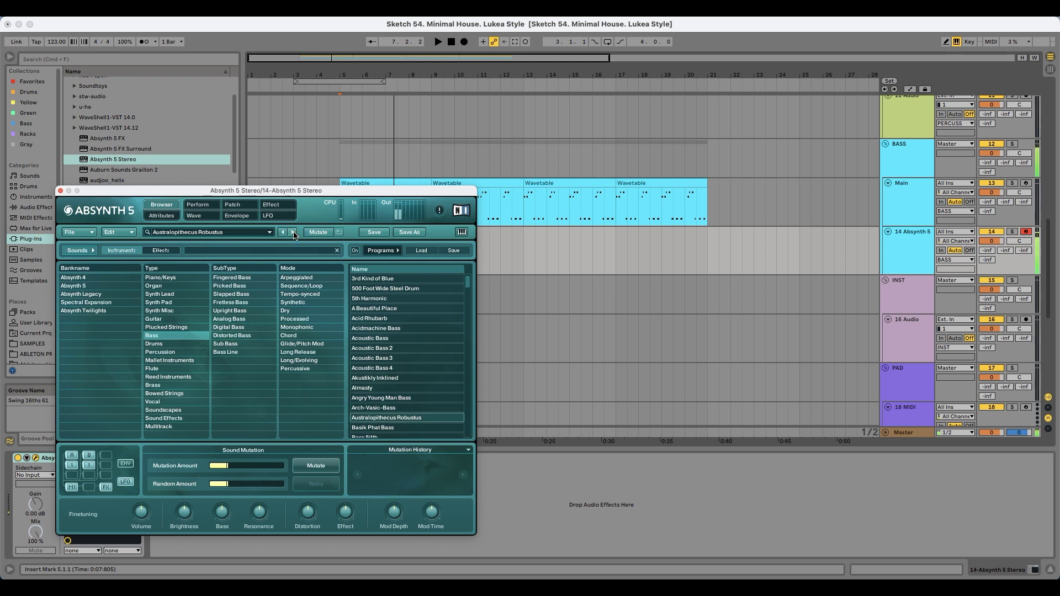
- Browse further down the Absynth 5 bass presets and load D&Bassliner
drag(318, 195, 392, 117)
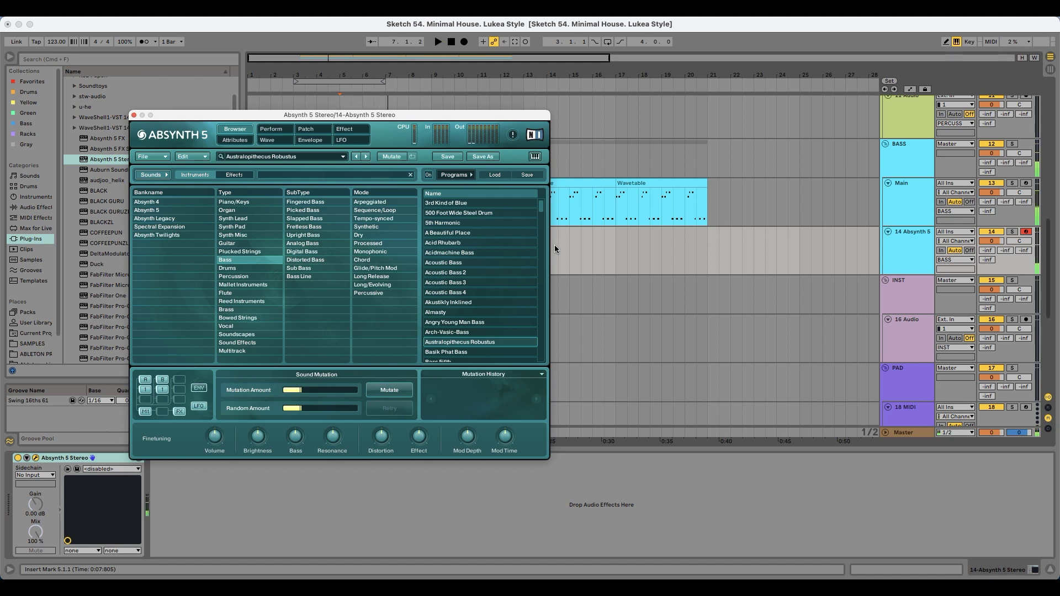
drag(539, 210, 542, 240)
click(494, 247)
click(480, 236)
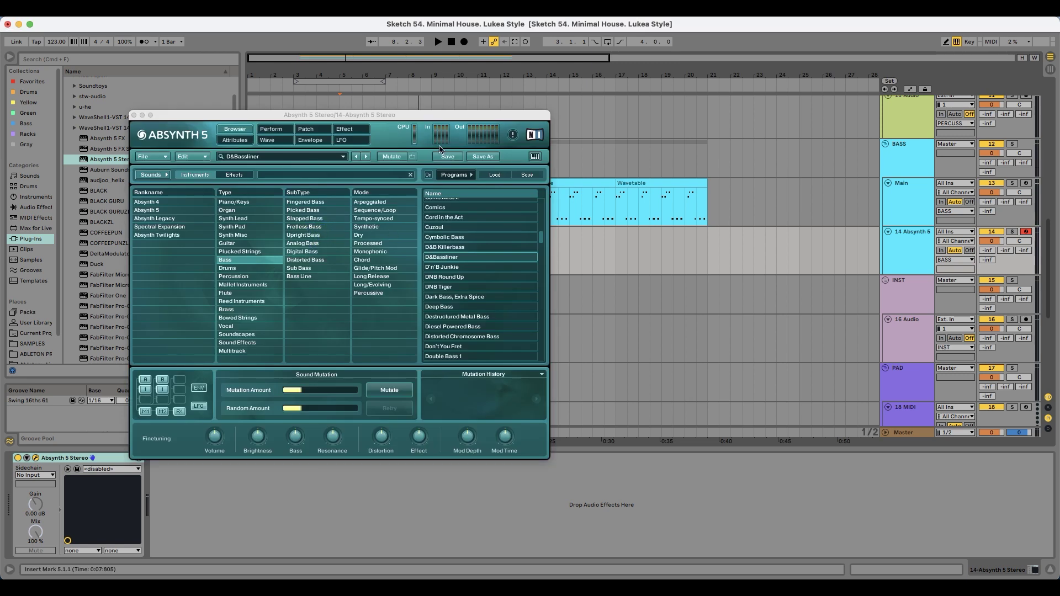
drag(421, 114, 327, 267)
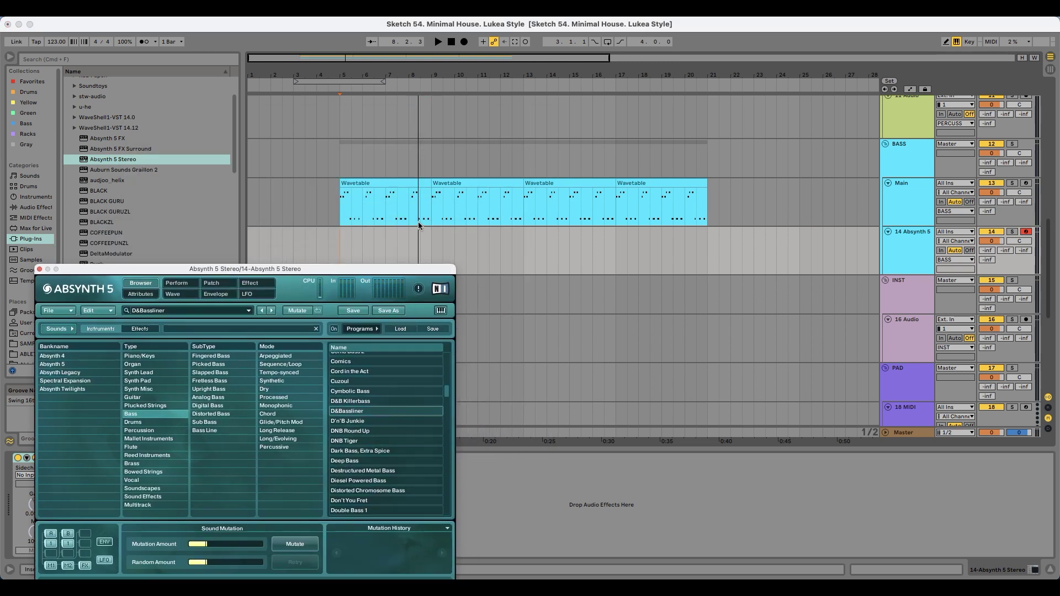
- Record a two-note D#3 bass part with the D&Bassliner preset from bar 5 on the Absynth 5 track
click(464, 42)
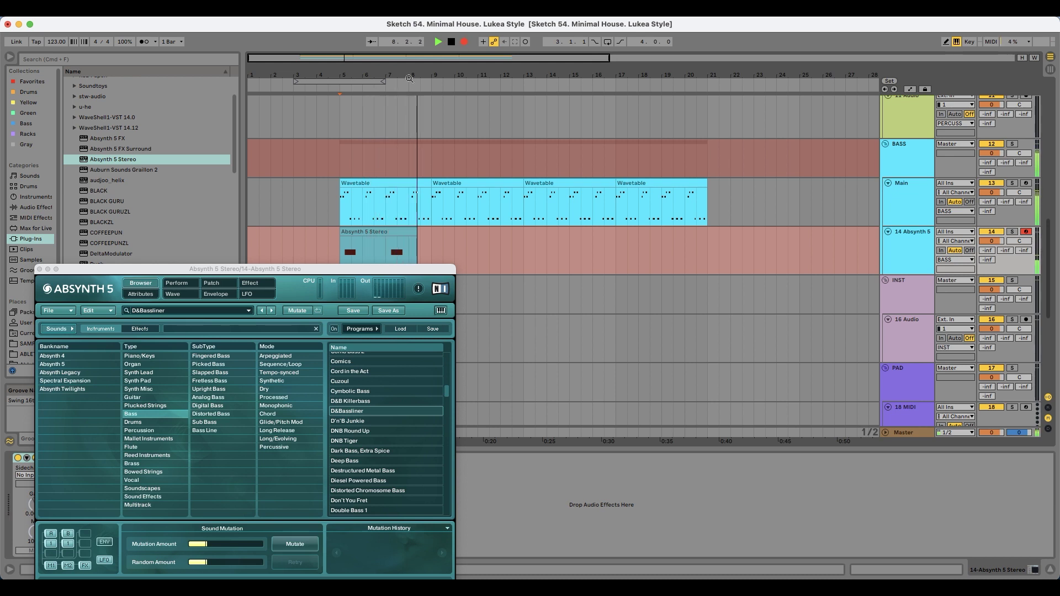
key(space)
click(40, 270)
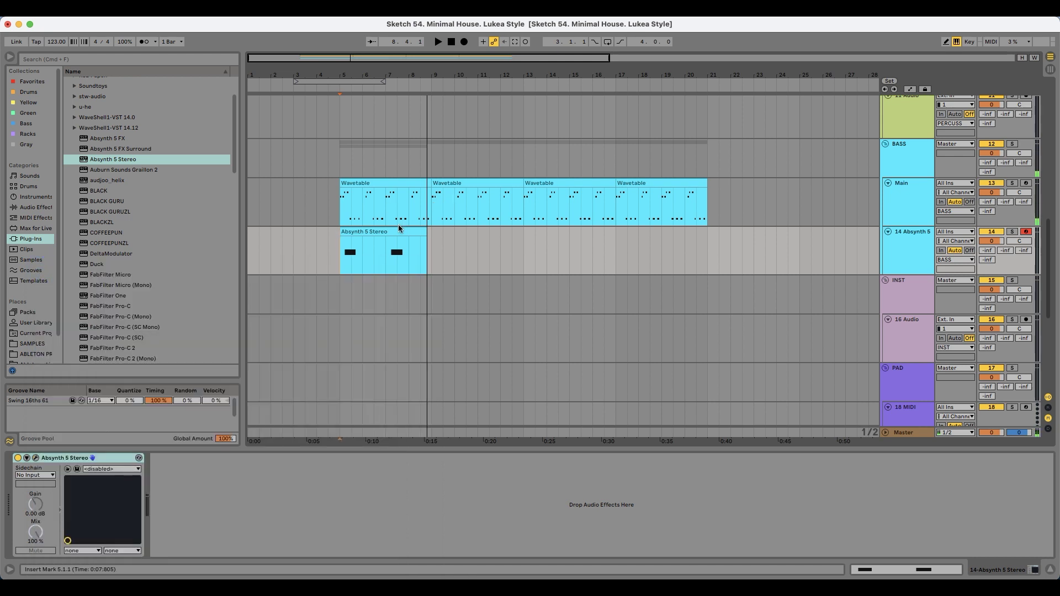
- Trim the end of the second D#3 note in the recorded Absynth clip
double_click(399, 229)
click(434, 420)
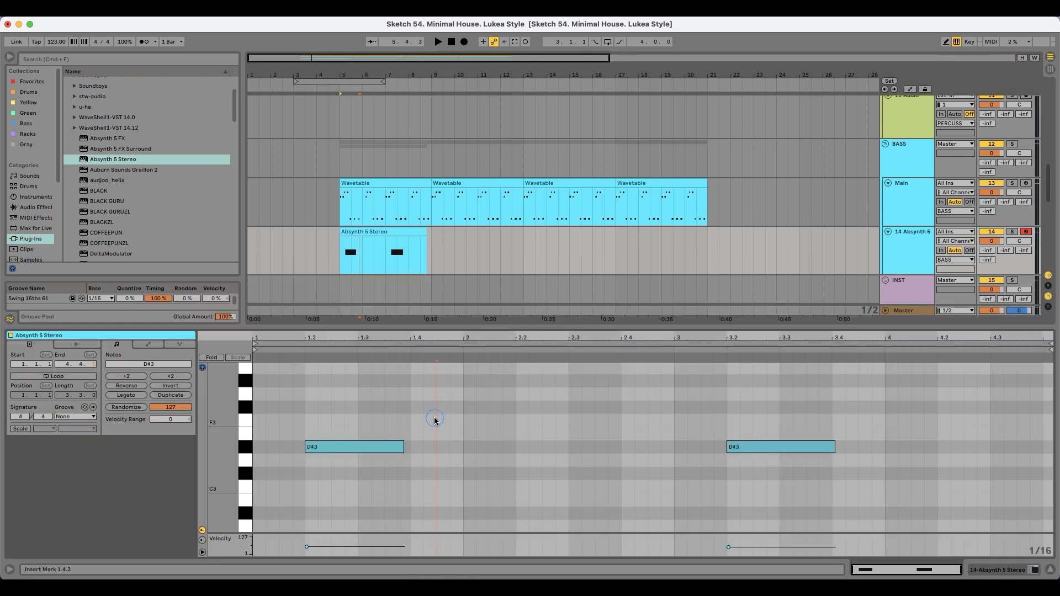
mouse_move(834, 447)
mouse_down()
mouse_move(875, 447)
mouse_move(825, 447)
mouse_up()
- Extend the Absynth clip to four bars and duplicate it three times to fill bars 5 to 21
click(330, 240)
drag(426, 231, 431, 233)
key(super+d)
key(super+d)
key(super+d)
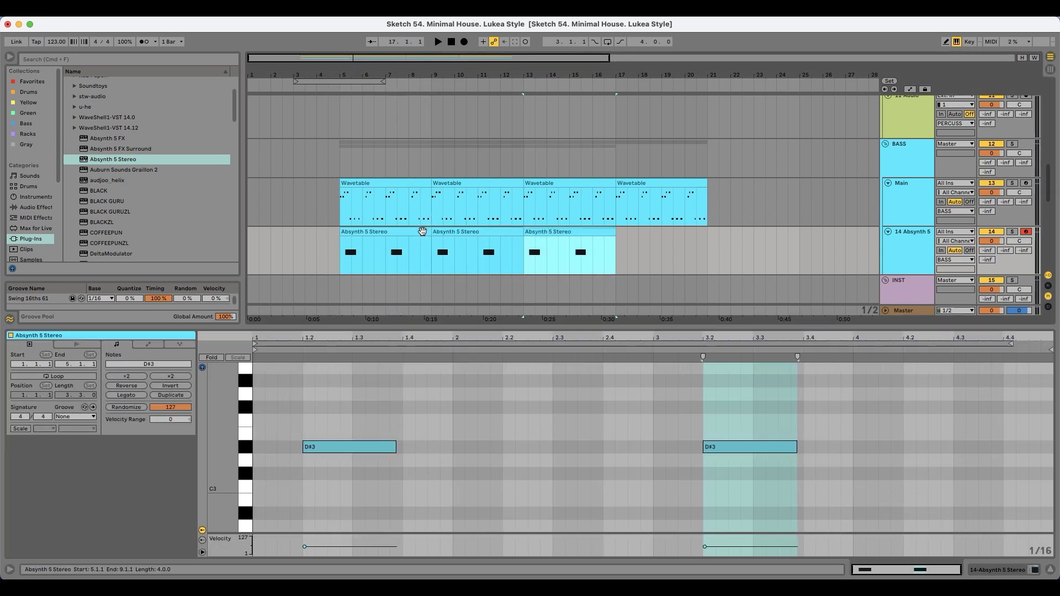
- Rename the Absynth 5 track as dnbass
double_click(912, 234)
text(d)
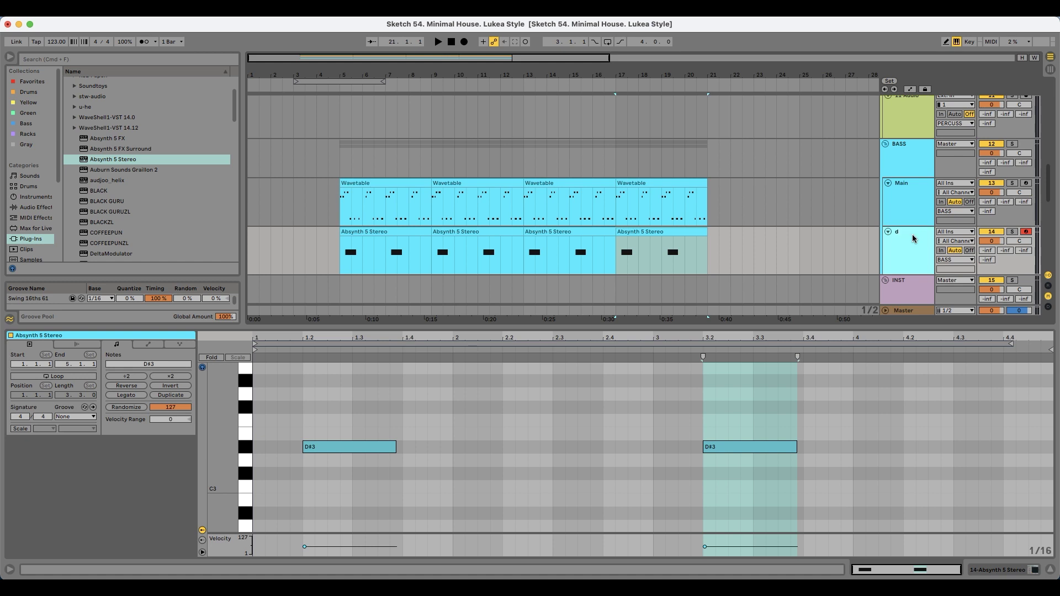
text(nbass)
key(Return)
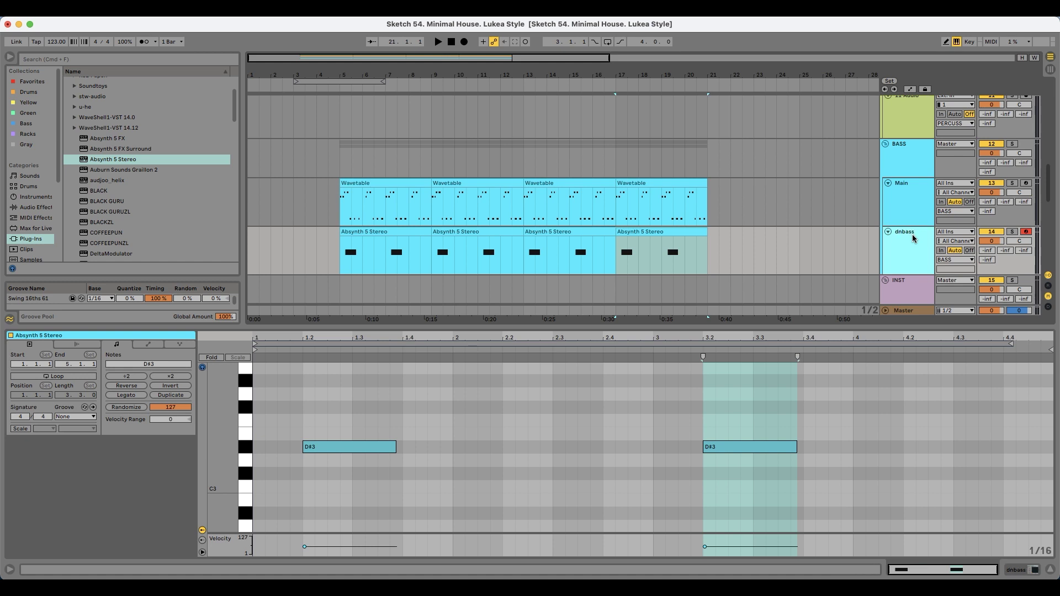
- Play the arrangement from bar 5 to hear the duplicated dnbass clips with the main bass
scroll(529, 230, down, 1)
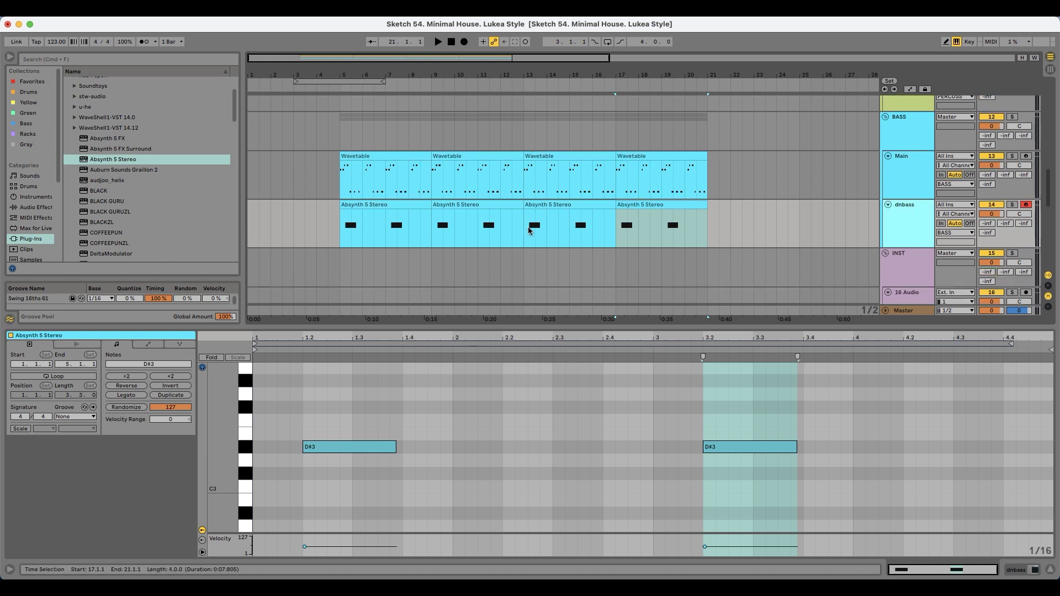
click(365, 204)
key(space)
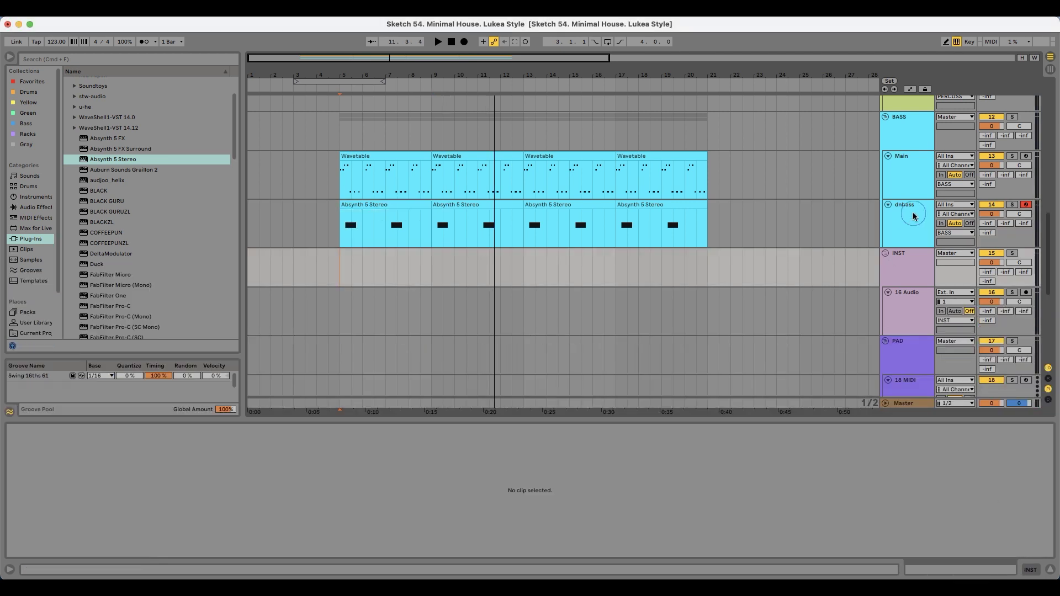
- Delete the second D#3 note, at 3.2, from the first dnbass clip
click(911, 208)
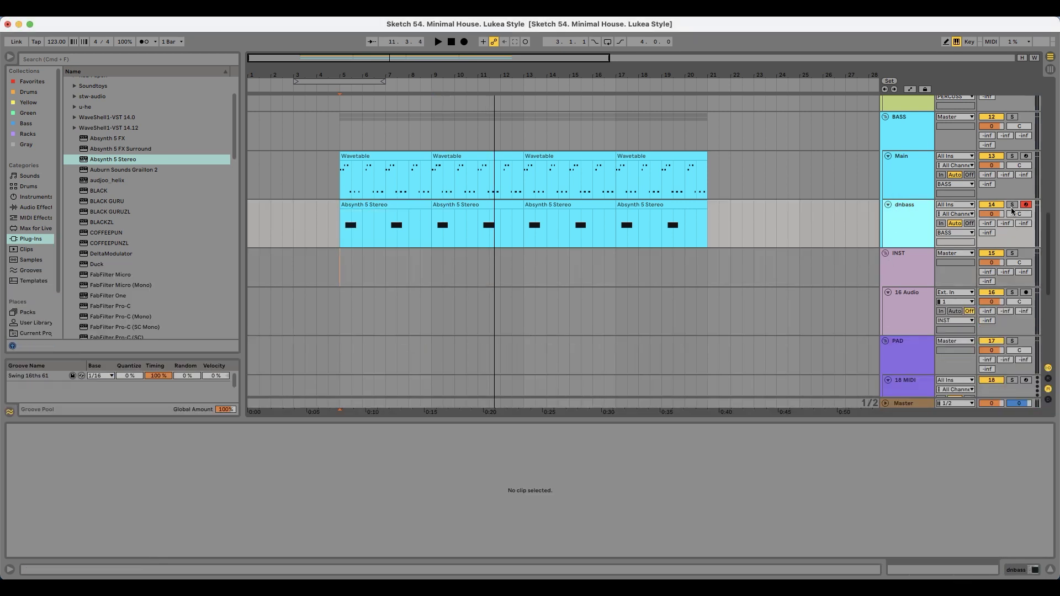
click(338, 206)
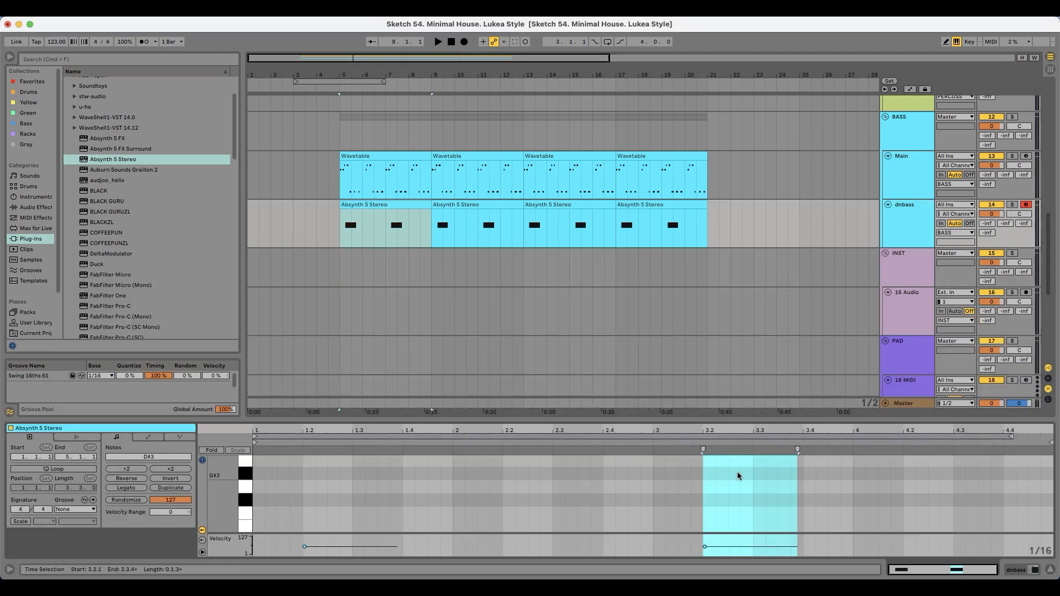
drag(732, 420, 734, 305)
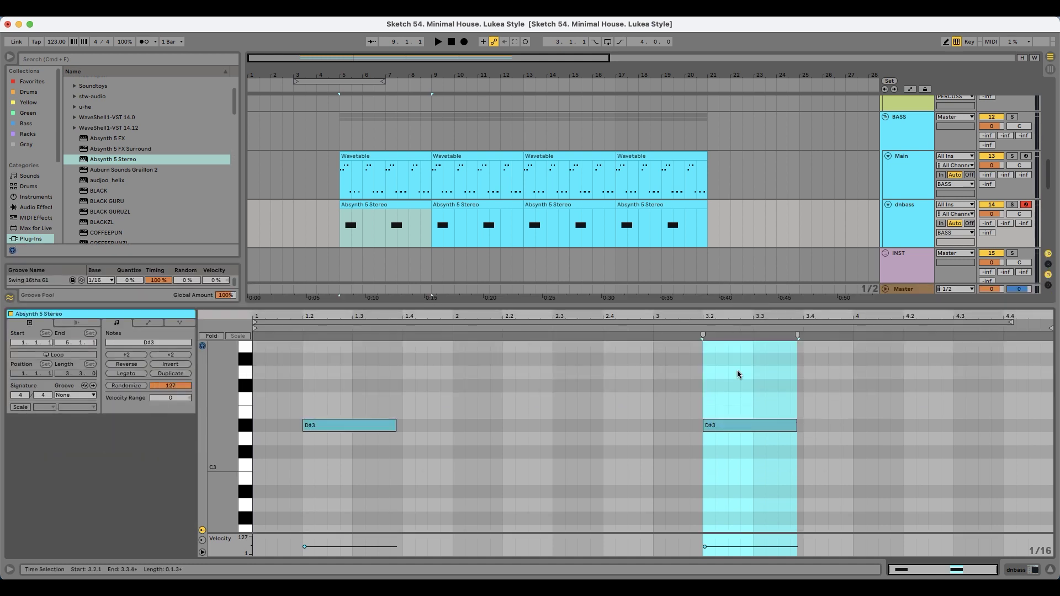
click(730, 426)
key(BackSpace)
- Duplicate the single-note dnbass clip three times over the remaining clips up to bar 21
click(403, 204)
key(super+d)
key(super+d)
key(super+d)
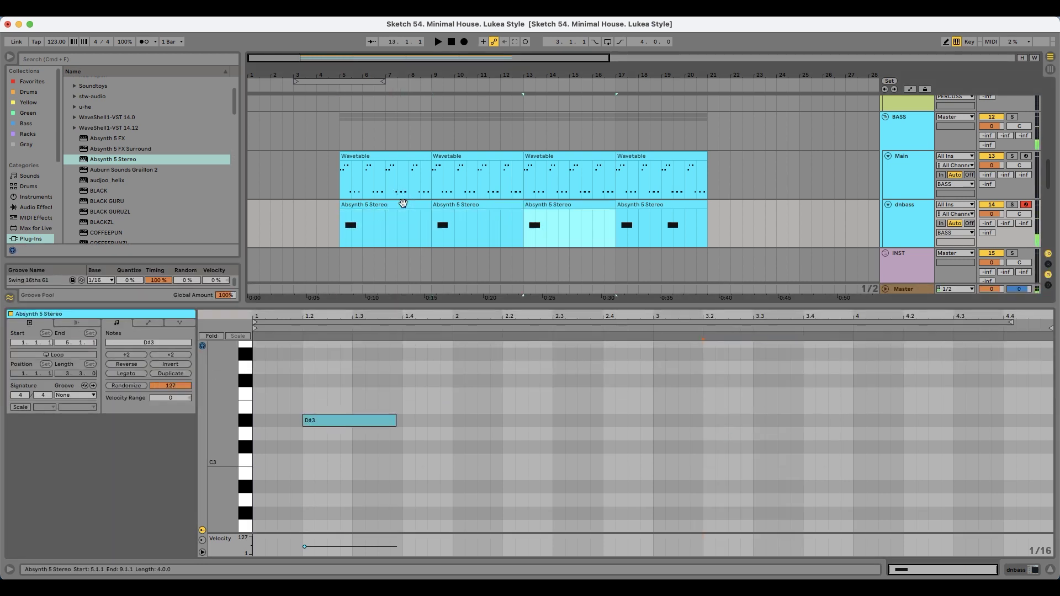
- Add an EQ Eight to the dnbass track and raise its low cut to 107 Hz
click(921, 213)
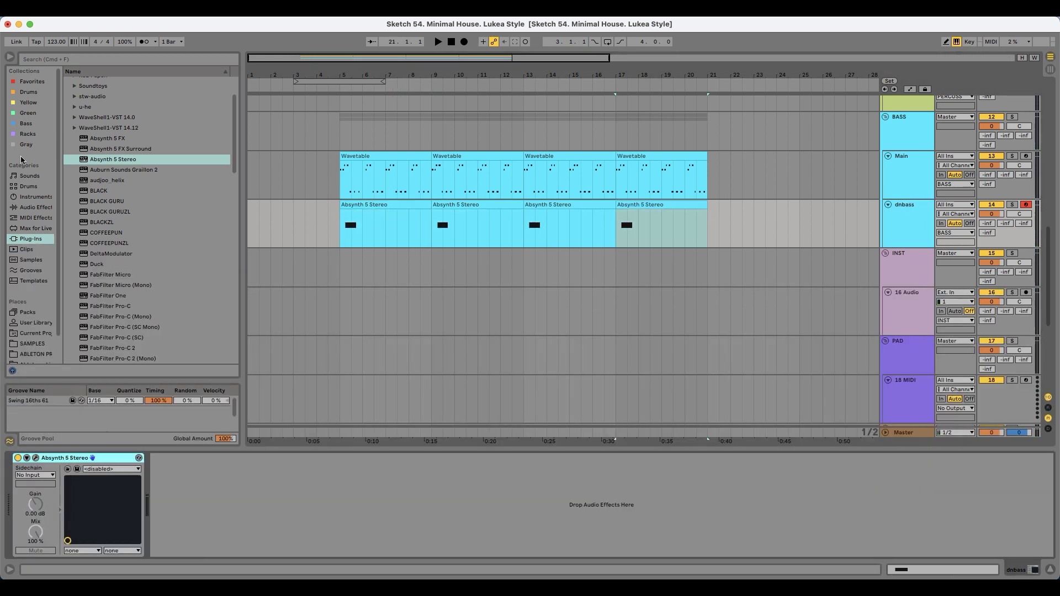
click(30, 207)
click(109, 165)
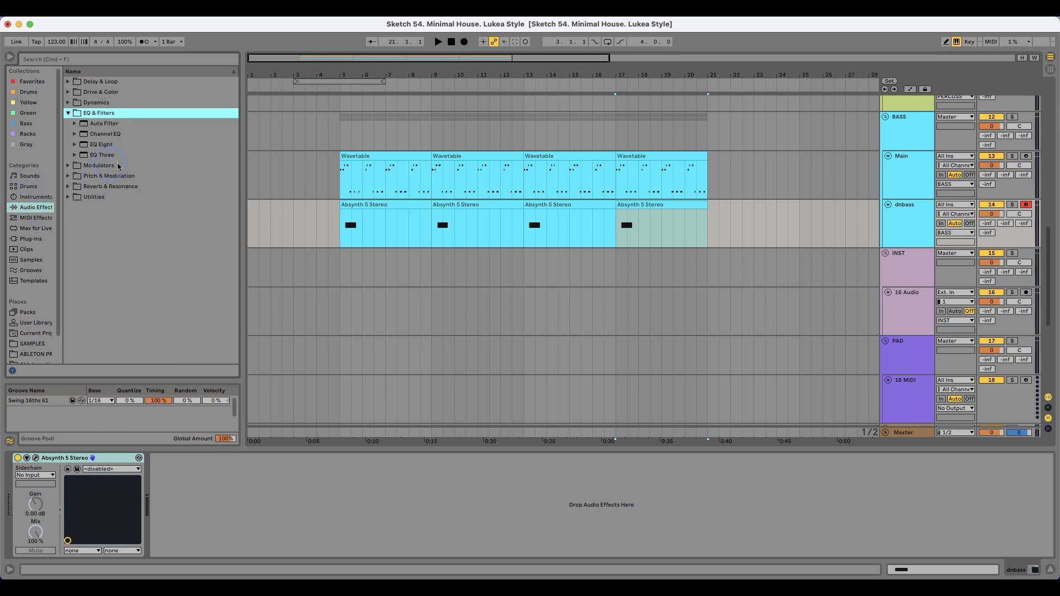
click(68, 112)
drag(105, 144, 230, 481)
key(a)
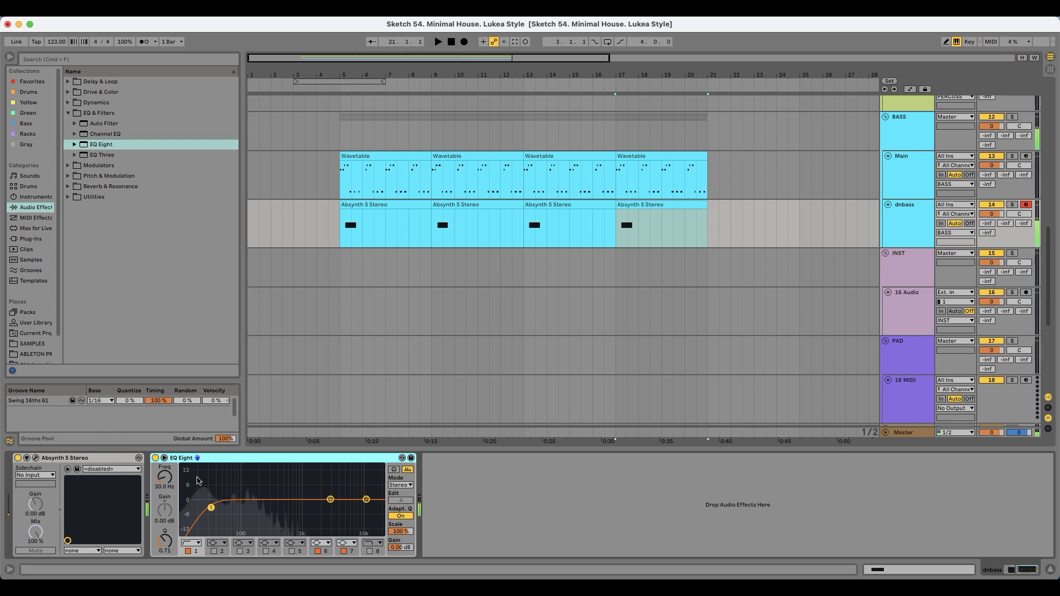
drag(211, 508, 235, 509)
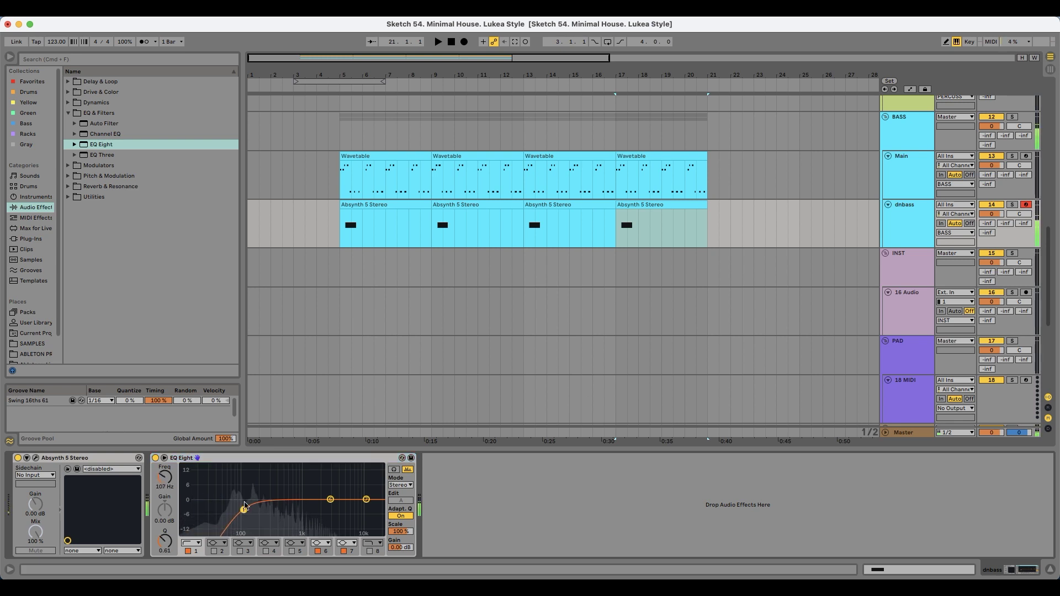
- Add an Amp after the dnbass EQ Eight and audition its Boost, Clean, Blues, Lead, Heavy and Bass models
click(68, 93)
drag(96, 102, 536, 496)
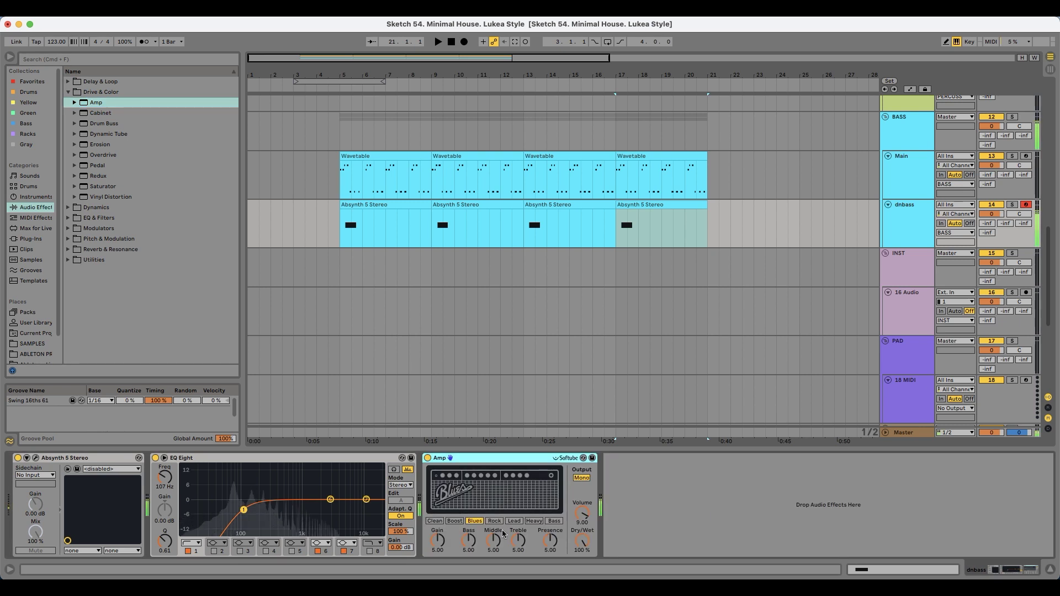
click(453, 521)
click(435, 521)
click(474, 521)
click(514, 521)
click(534, 521)
click(554, 521)
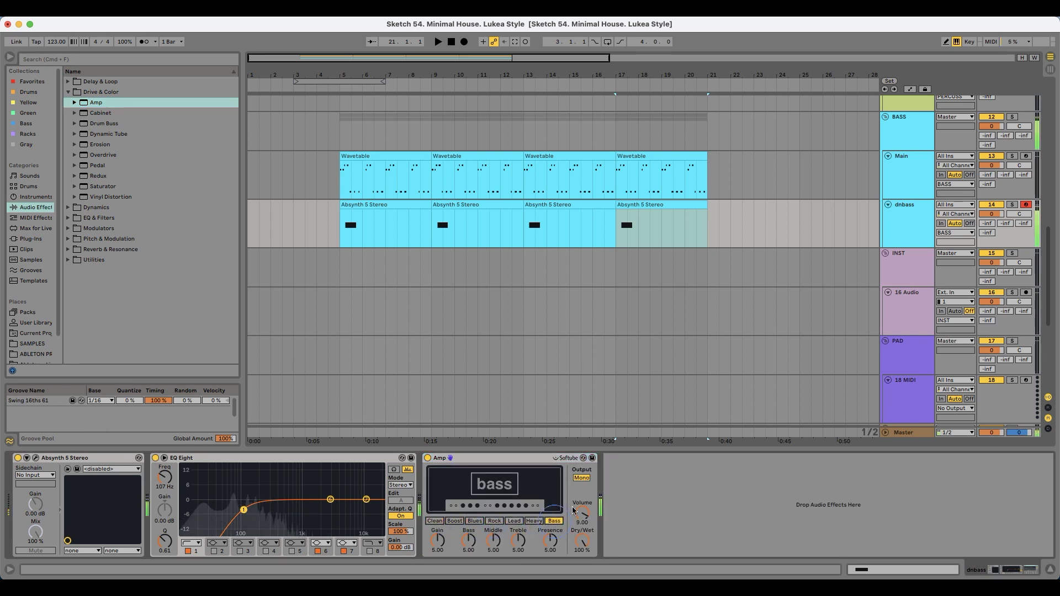
- Set the Amp to the Clean model with Dry/Wet at 52.4% and compare it with the effect bypassed
click(441, 521)
click(453, 521)
click(435, 521)
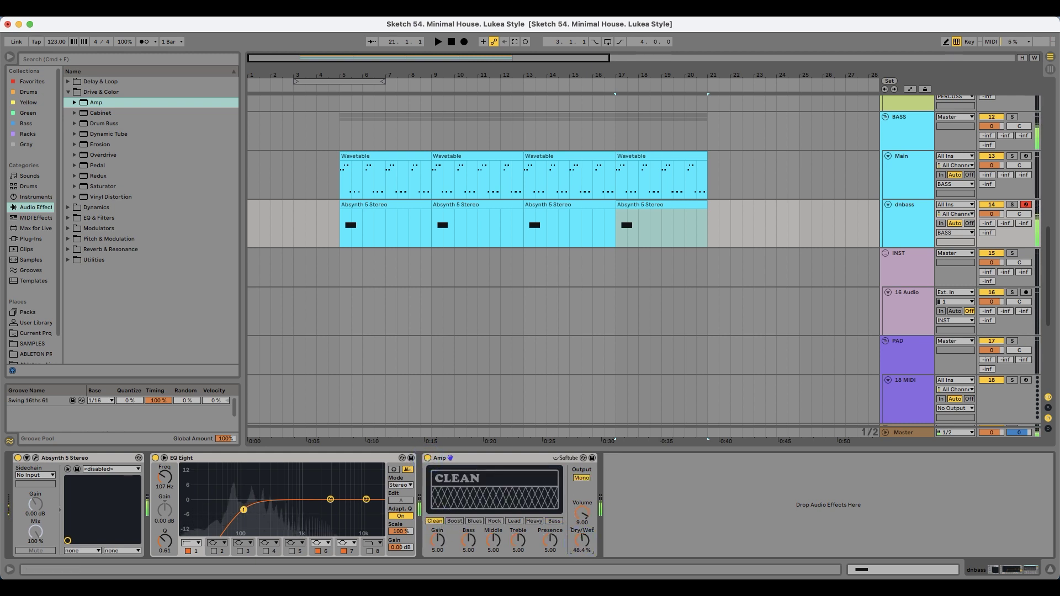
click(427, 458)
click(428, 458)
- Play the arrangement from bar 5 to hear dnbass through the Clean amp
click(381, 208)
key(space)
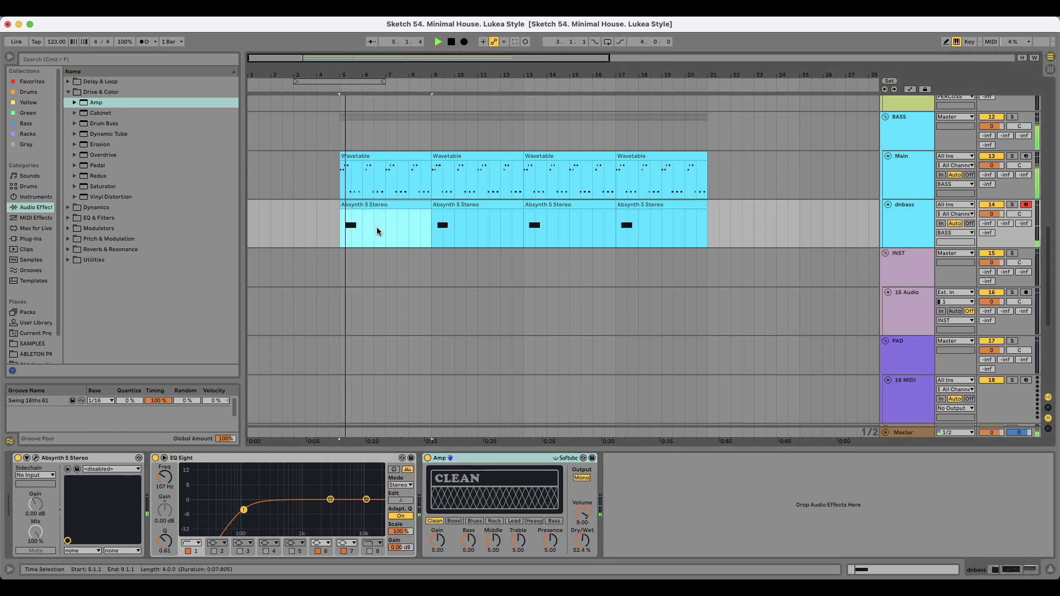
key(space)
- Try trimming the D#3 note in the first dnbass clip to start at 1.3, listen, and undo the trim
double_click(373, 216)
drag(304, 424, 353, 425)
key(space)
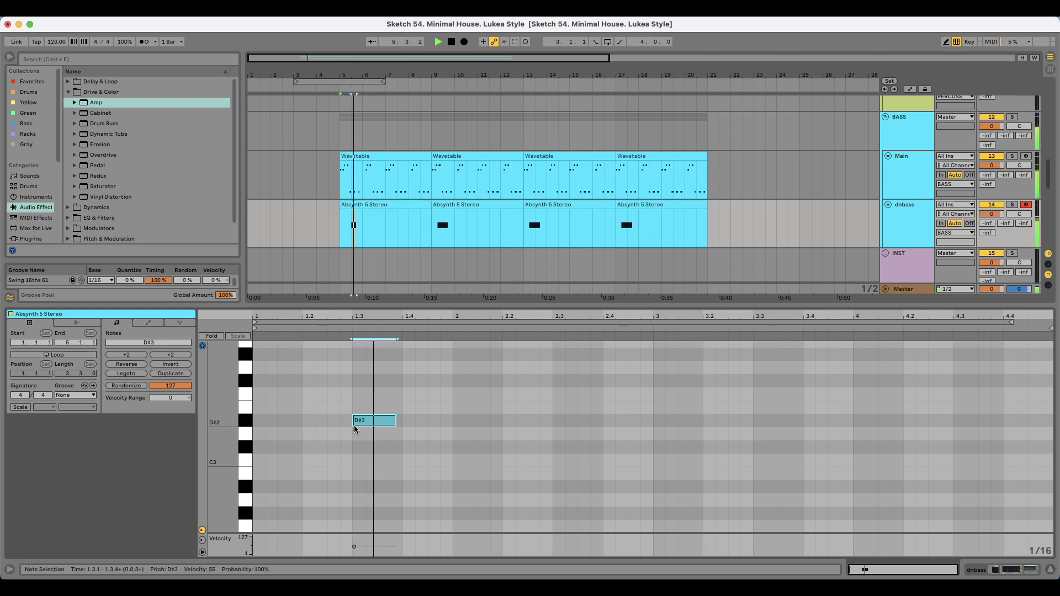
key(super+z)
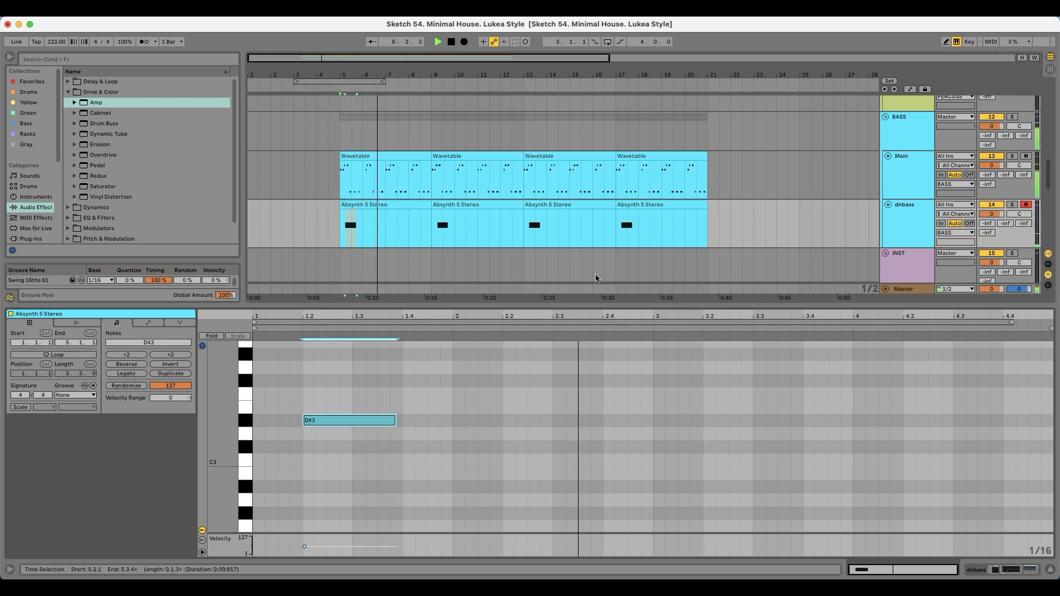
- Replay the full mix from the dnbass note and solo the Kick track
click(894, 210)
key(space)
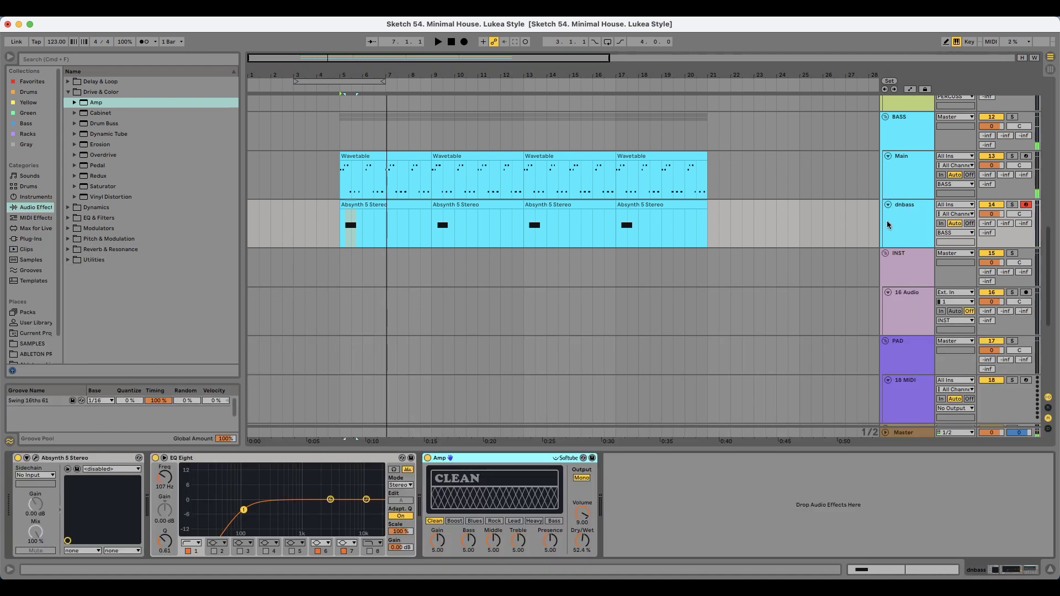
key(space)
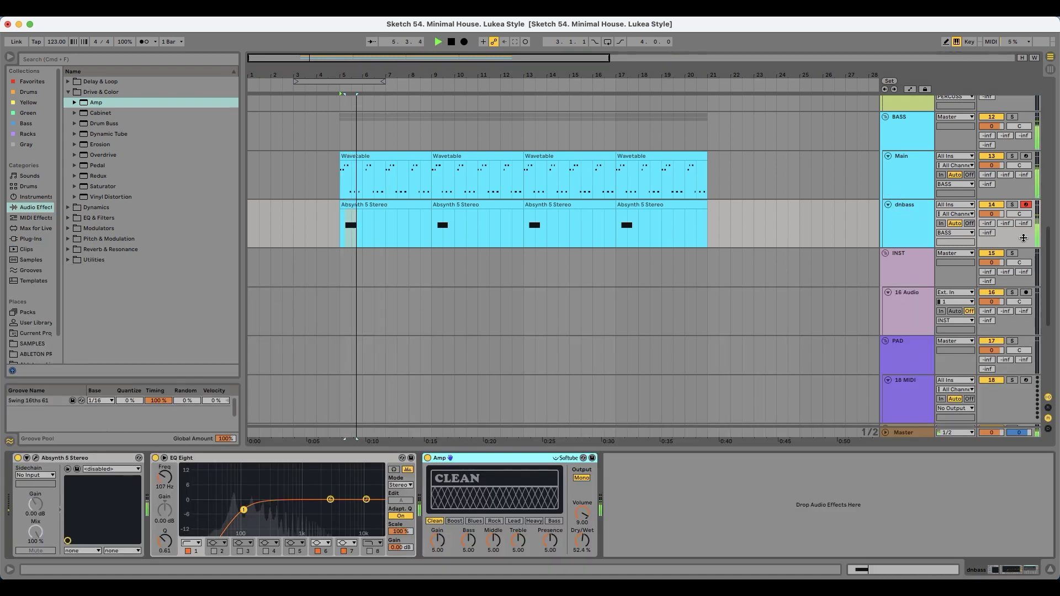
scroll(966, 209, up, 10)
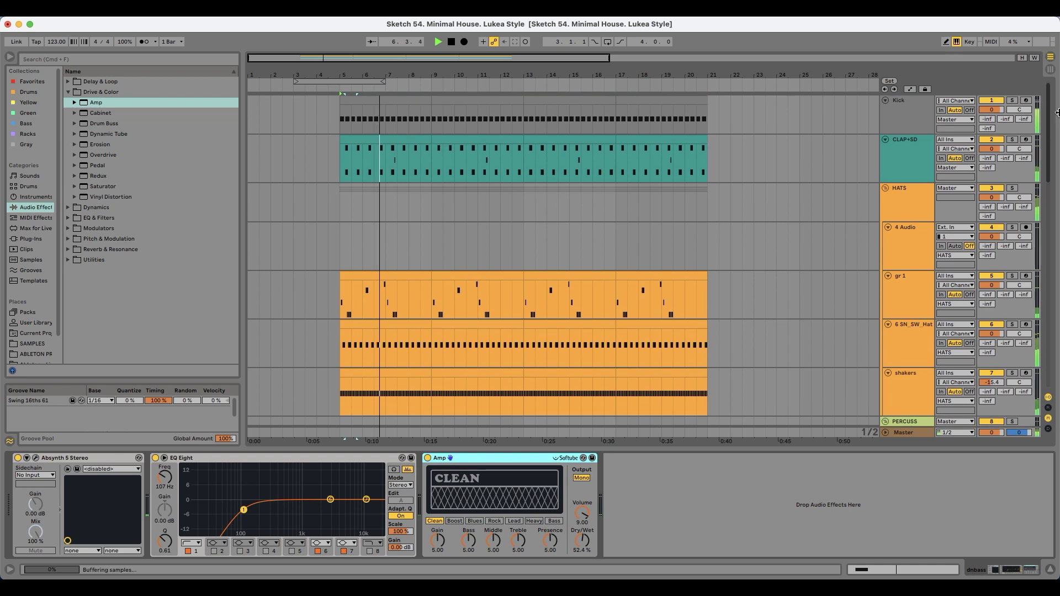
click(1014, 104)
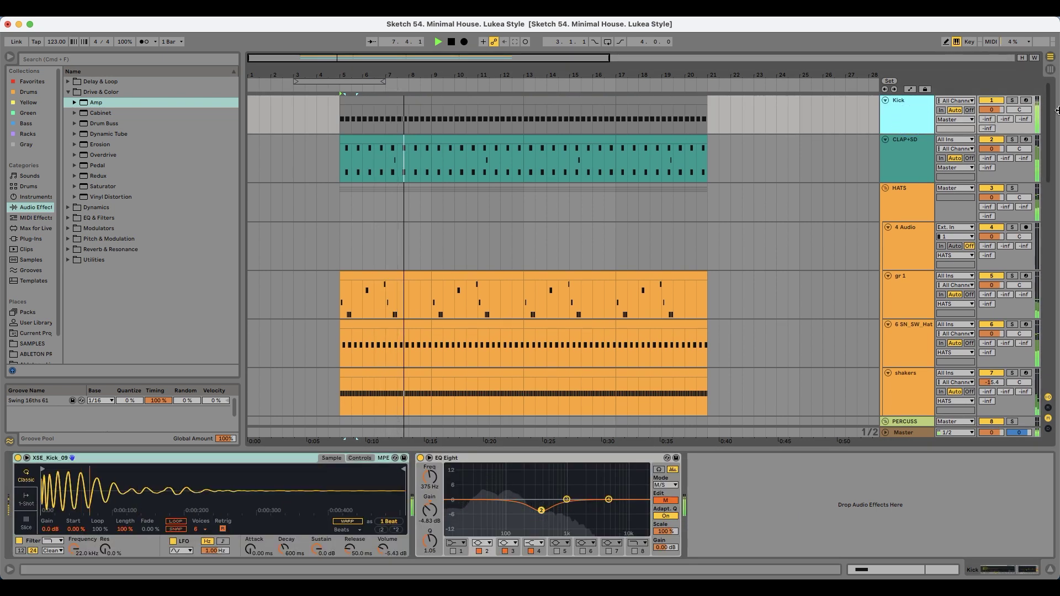
click(1013, 101)
click(908, 128)
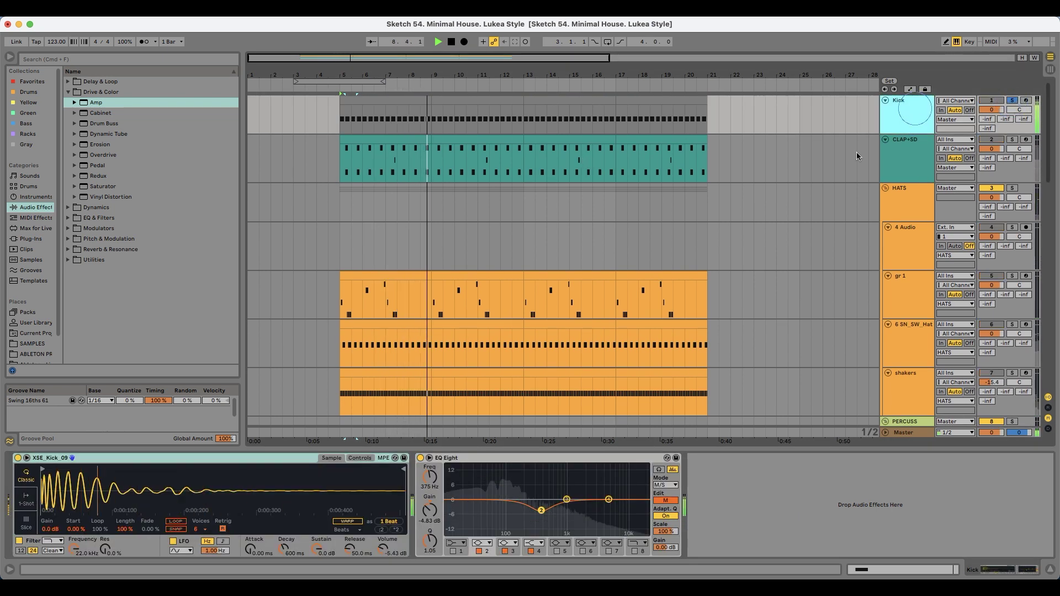
- Duplicate the Kick's EQ Eight, switch off band 3 in the copy, and set band 2 to 40 Hz, -2.63 dB, Q 1.31
click(496, 458)
key(super+d)
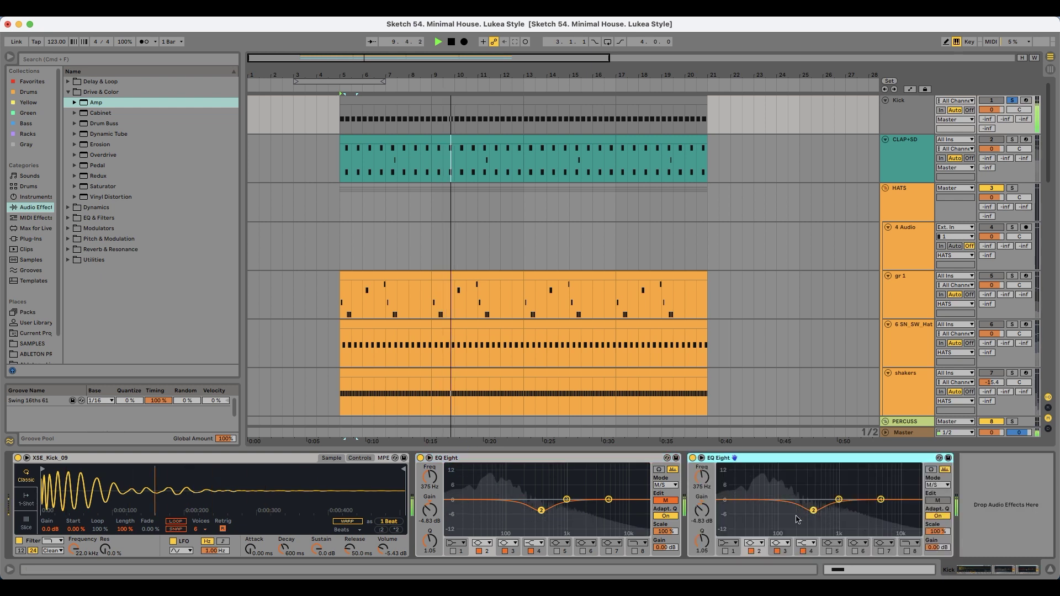
click(751, 552)
click(777, 551)
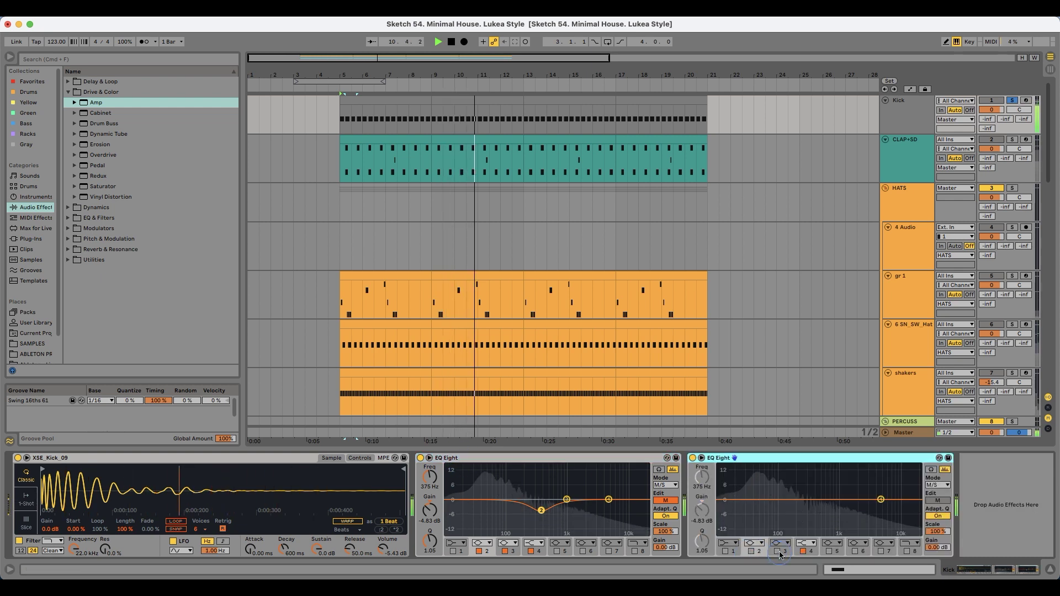
click(775, 530)
click(752, 552)
drag(813, 510, 702, 536)
- Unsolo the Kick and replay the full arrangement to check the new low cut in the mix
click(1012, 100)
key(space)
key(space)
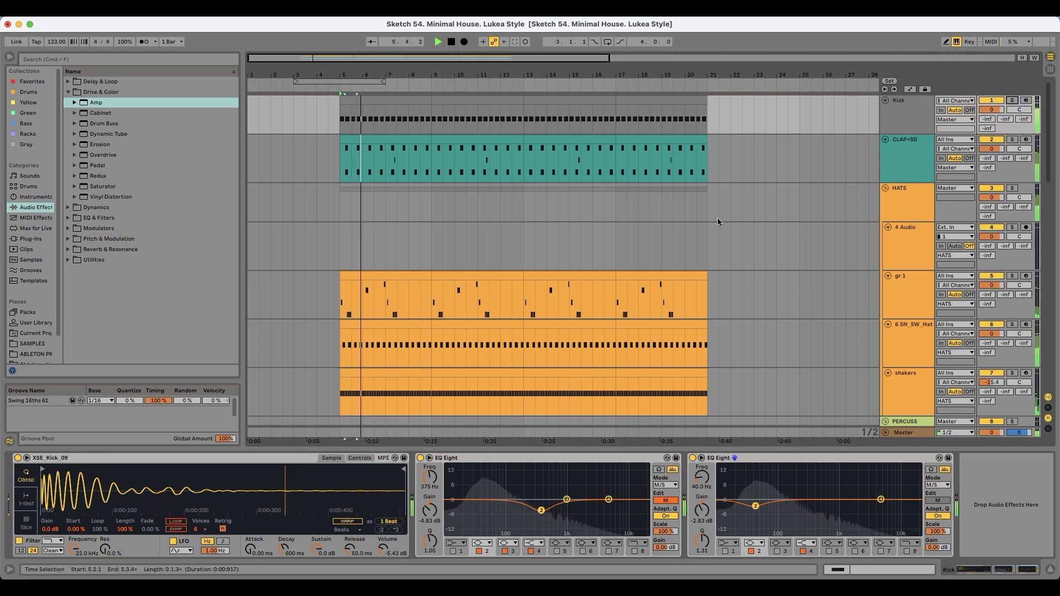
- Insert a new MIDI track below the dnbass track and load the Absynth 5 Stereo instrument on it
scroll(422, 283, down, 3)
scroll(422, 286, down, 12)
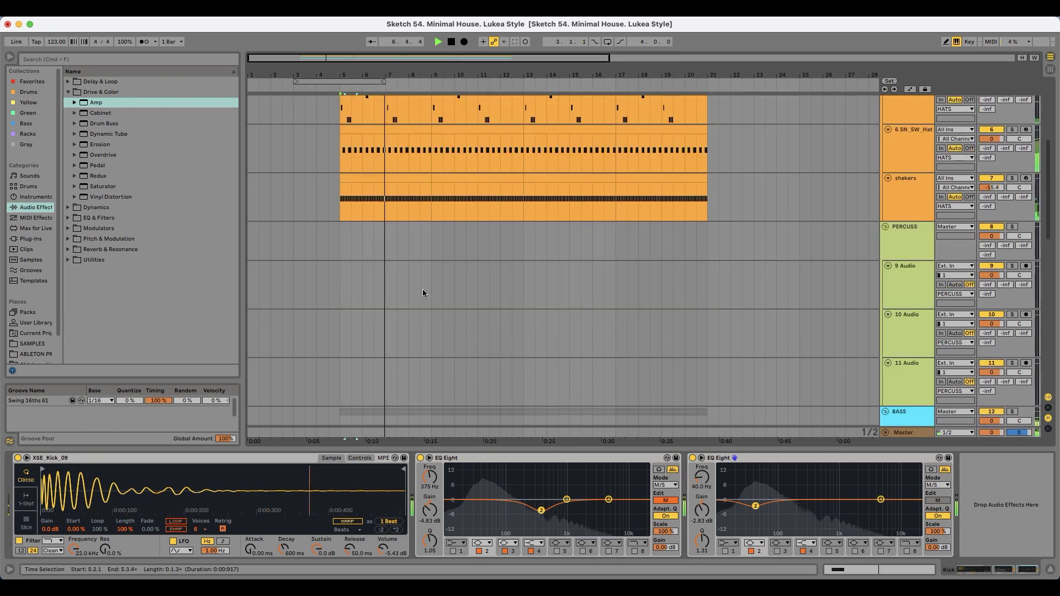
scroll(491, 290, down, 3)
scroll(487, 294, down, 6)
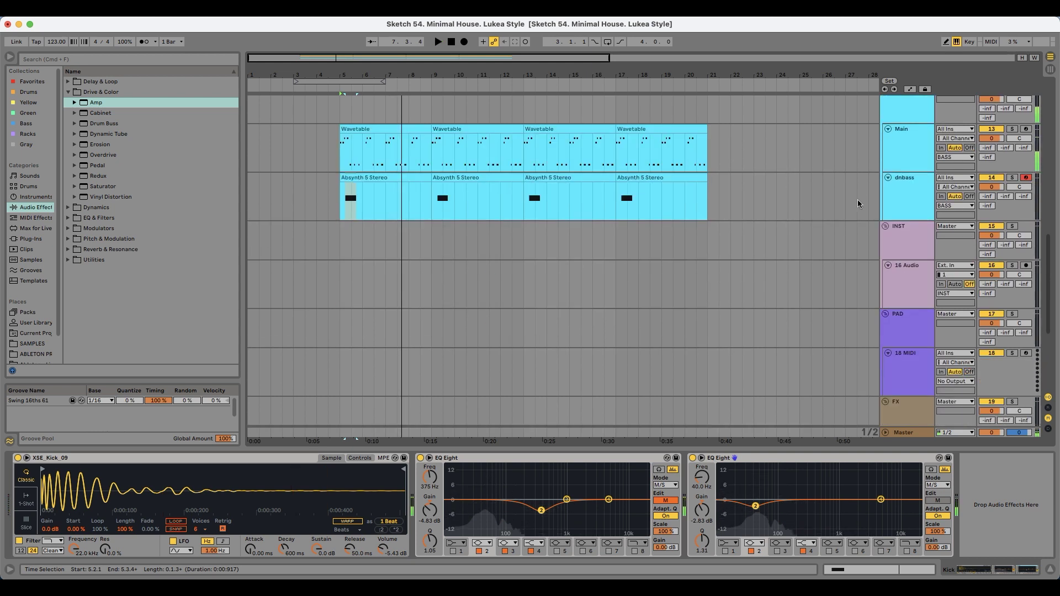
click(891, 193)
key(super+shift+t)
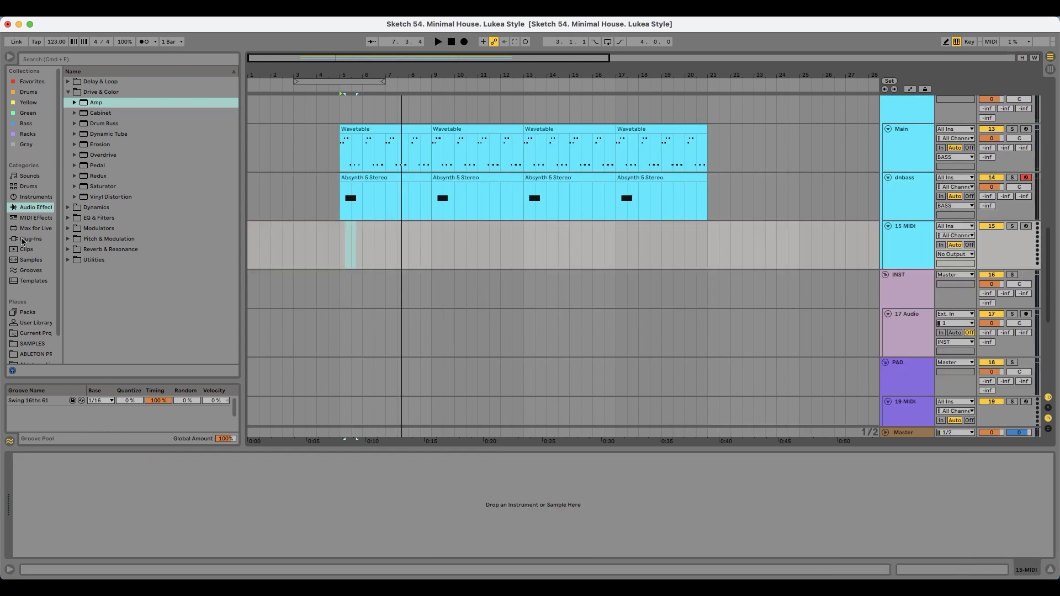
click(30, 239)
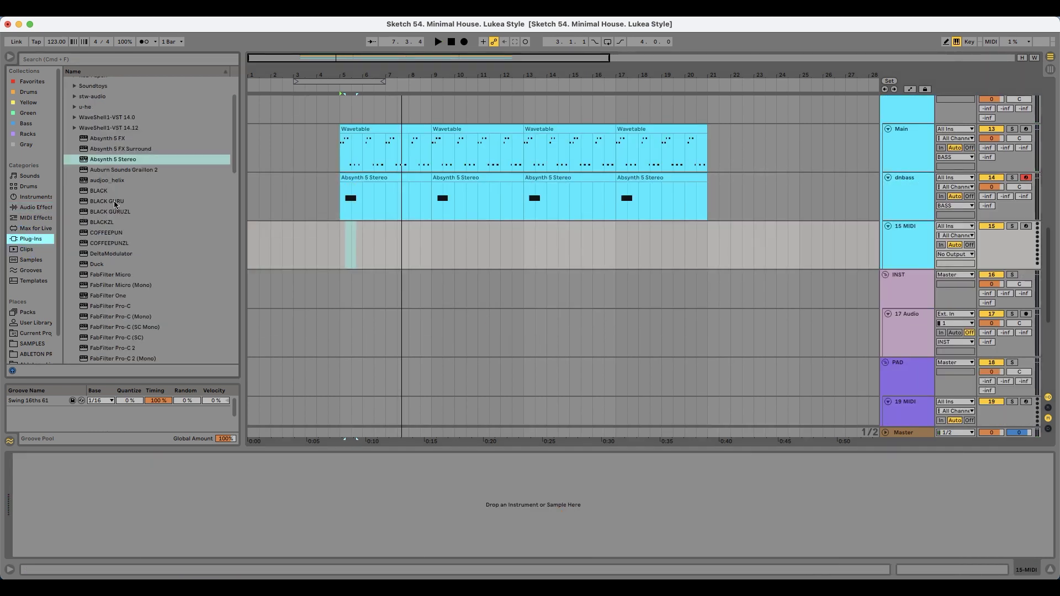
click(123, 161)
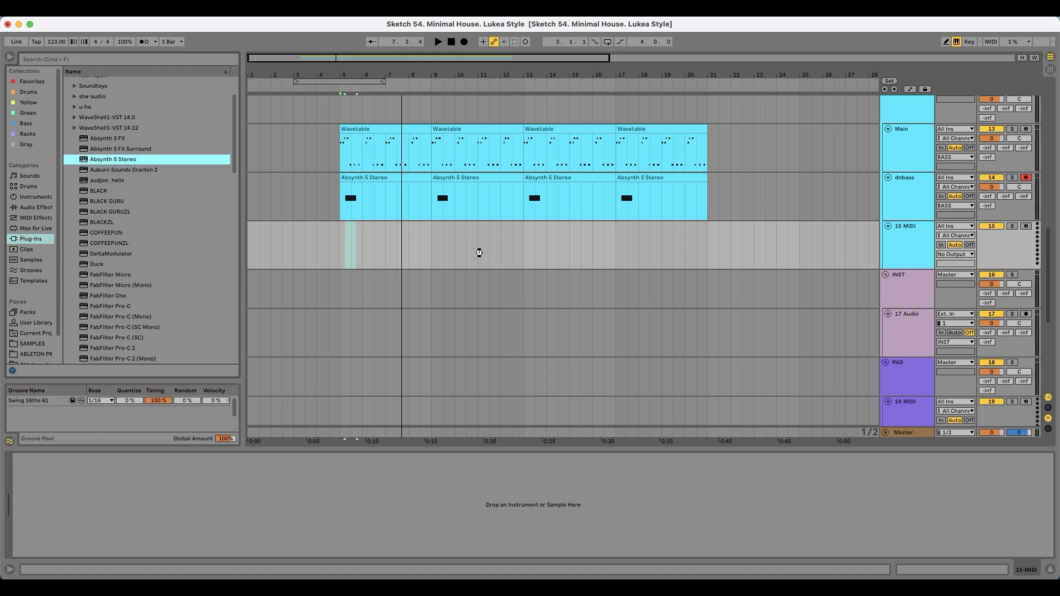
drag(478, 253, 477, 252)
drag(273, 254, 296, 183)
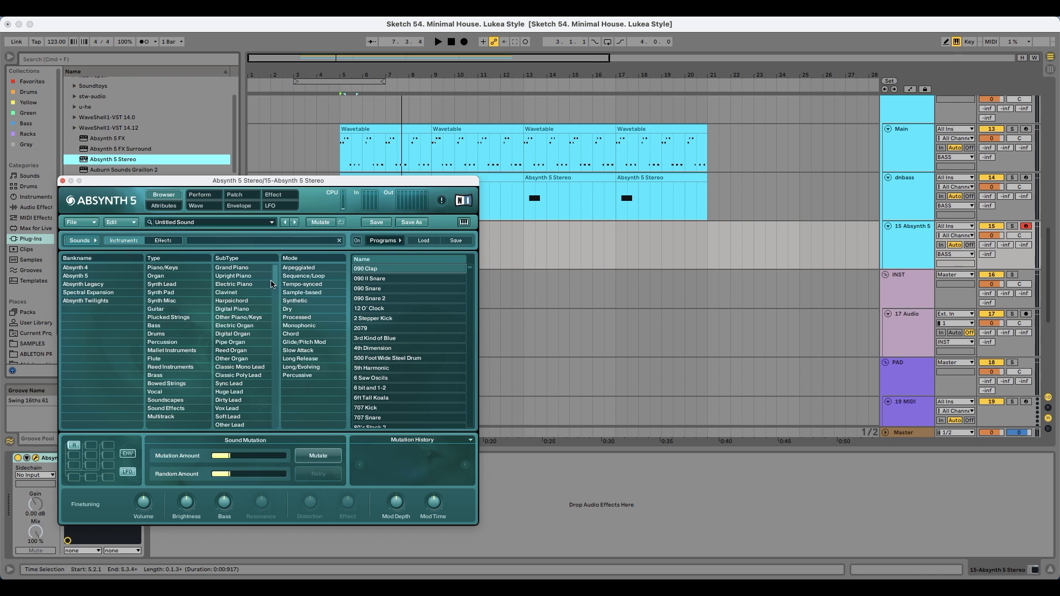
drag(293, 181, 299, 164)
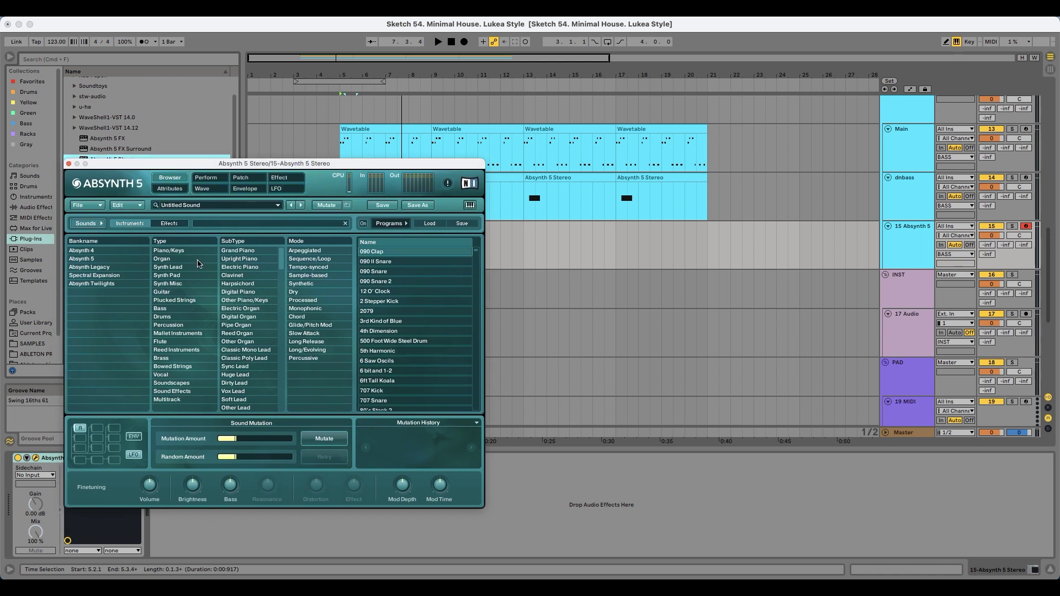
- Audition Absynth's Guitar sounds, including Bad FM, Badness and Hard-Boiled, and load the Mallet Synth preset
click(175, 293)
click(392, 262)
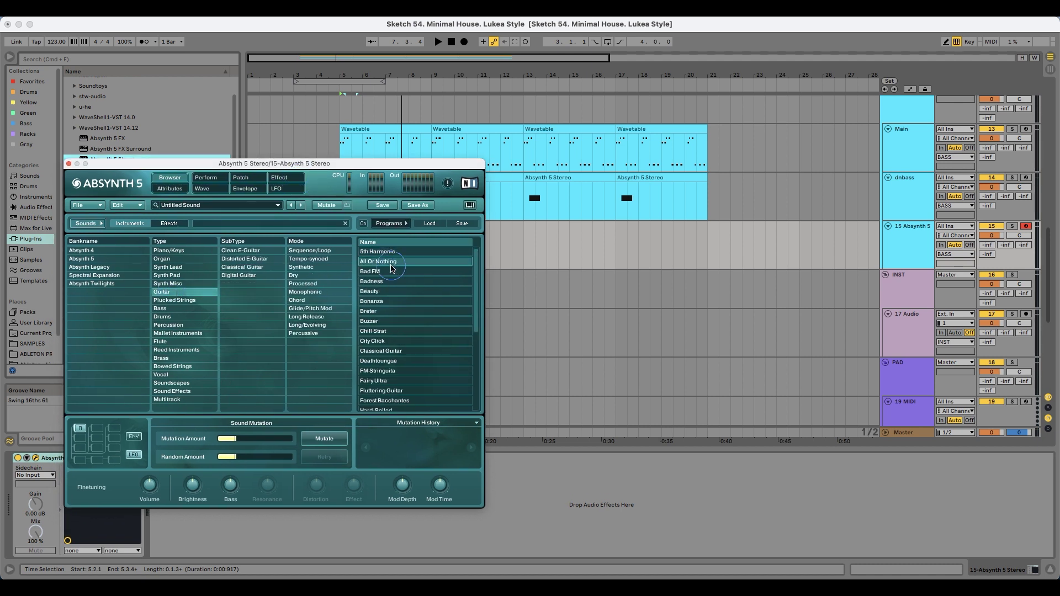
click(388, 272)
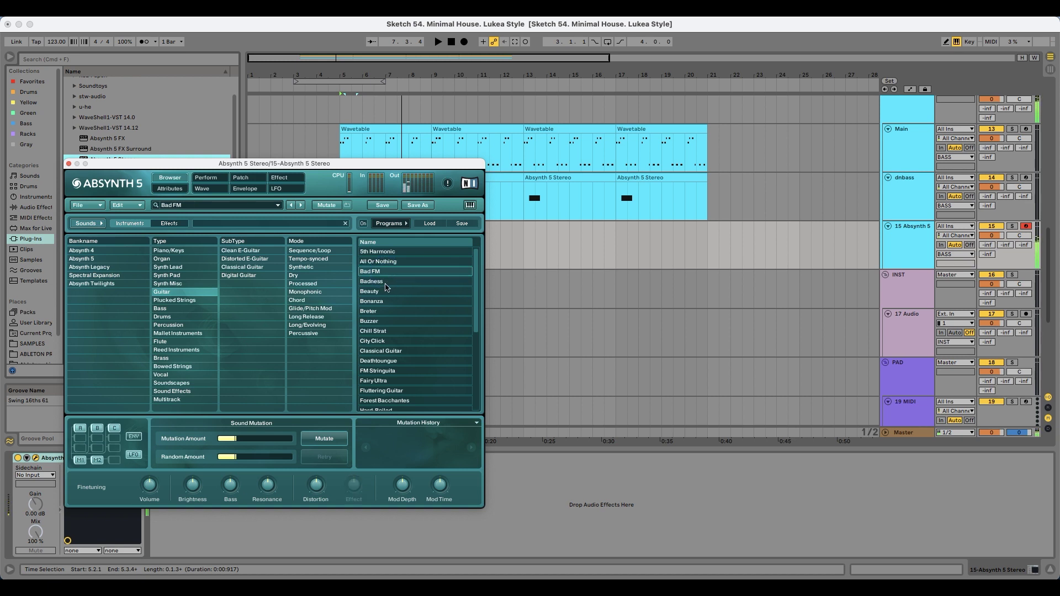
click(386, 282)
scroll(468, 319, down, 3)
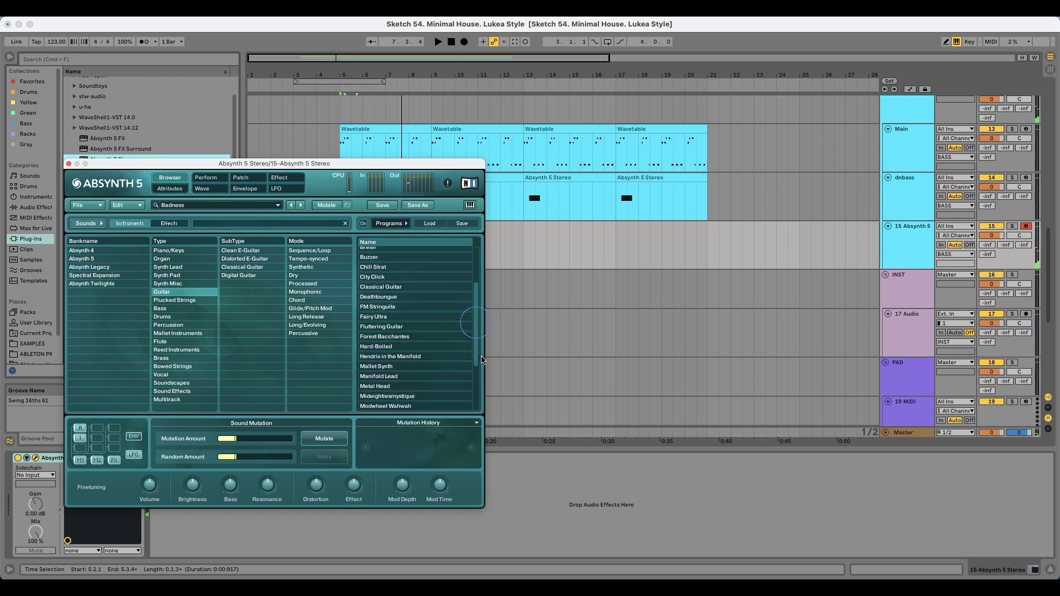
click(401, 348)
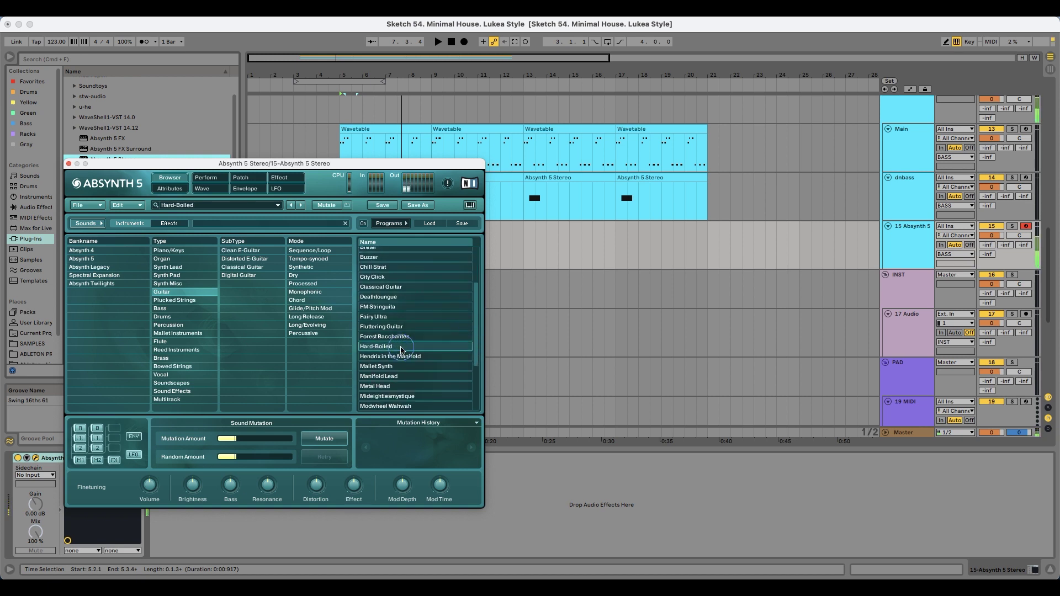
click(301, 205)
click(301, 205)
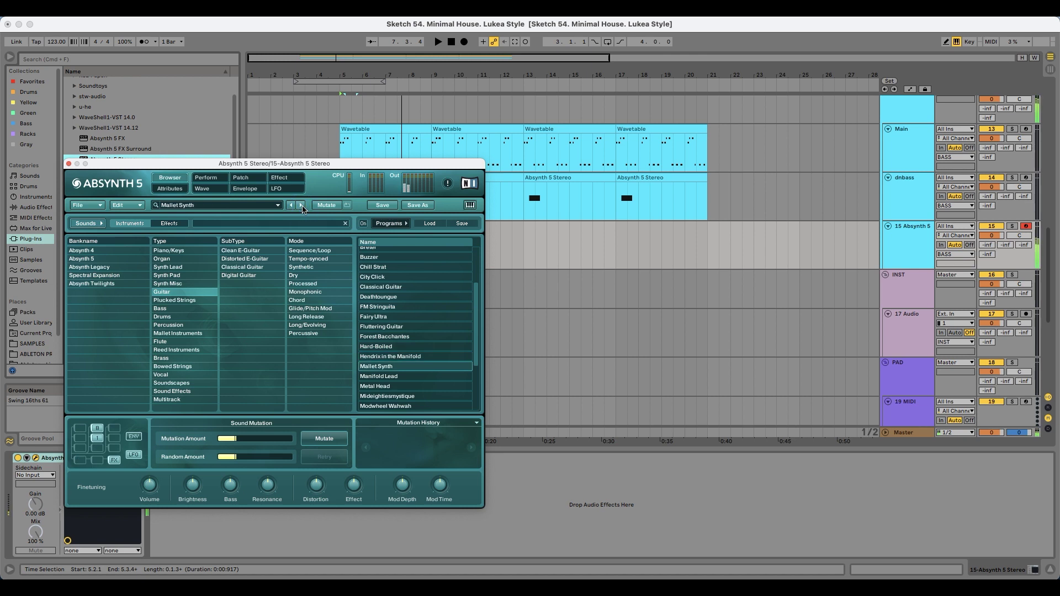
- Play the arrangement from bar 5 to try Mallet Synth against the bass layers, and lower the dnbass track volume to -3.7 dB
drag(322, 178, 256, 268)
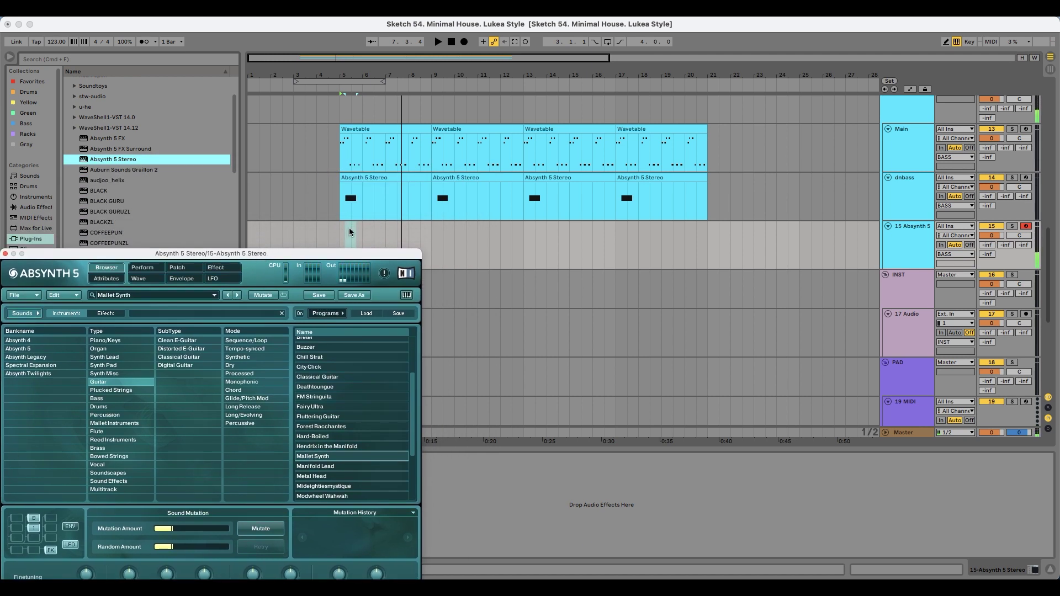
click(338, 231)
key(space)
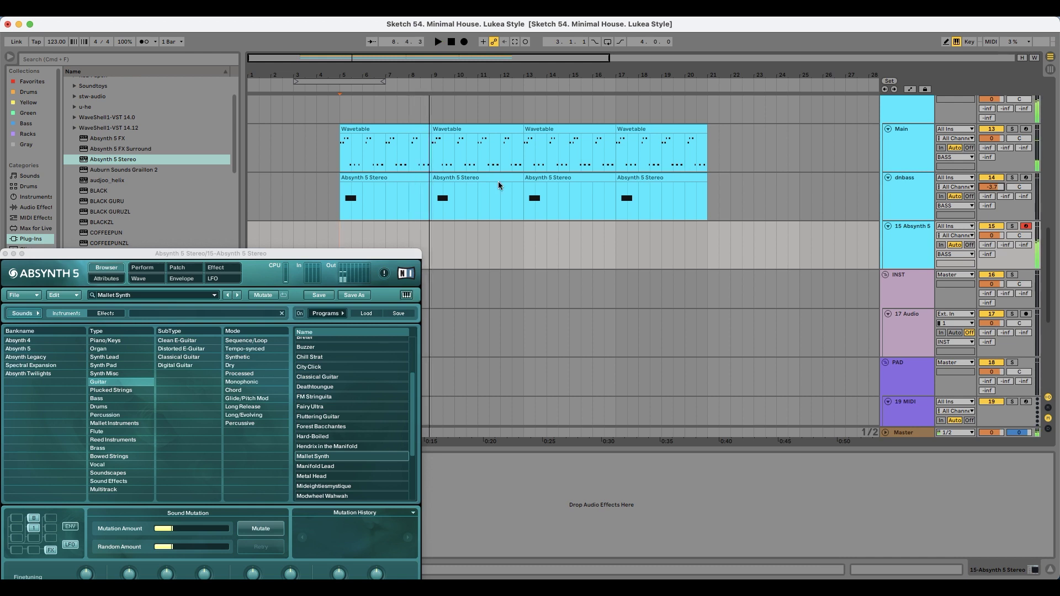
- Record a short Mallet Synth part on the new Absynth track starting at bar 7, and close the plug-in window
drag(341, 224, 429, 231)
click(387, 228)
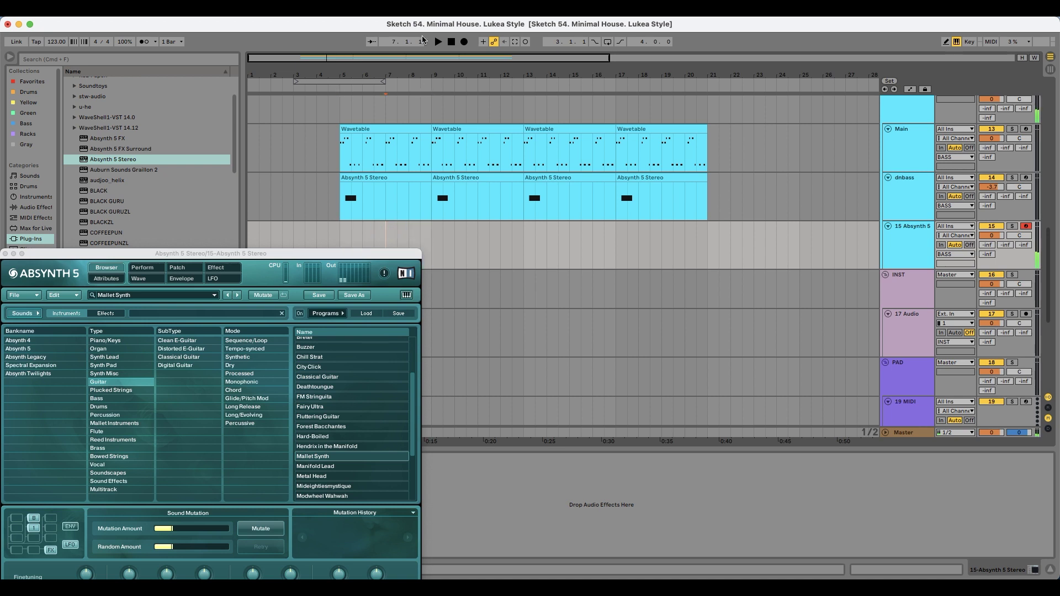
click(463, 43)
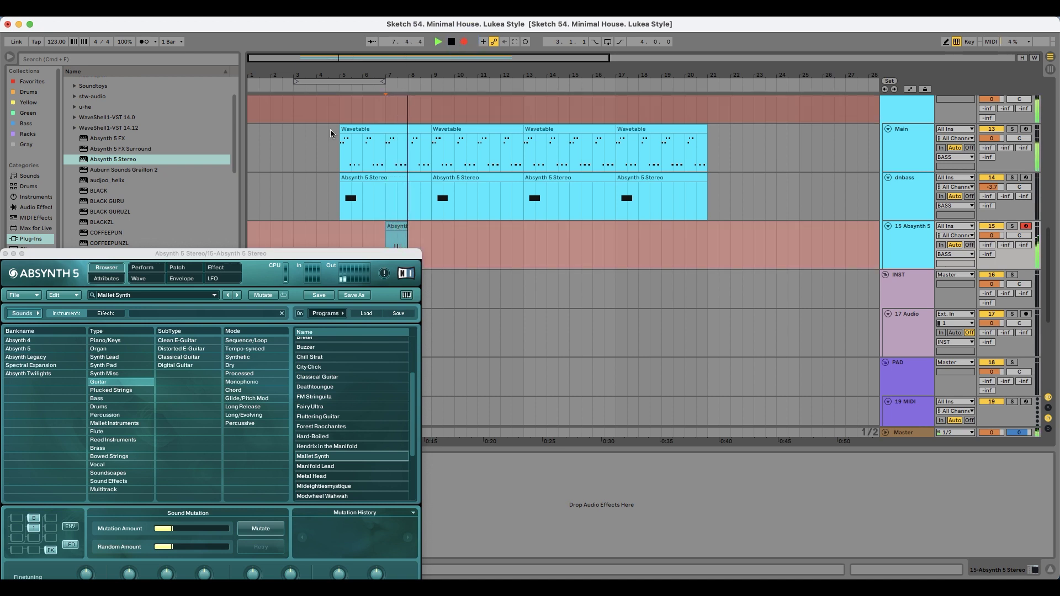
key(space)
drag(27, 254, 120, 245)
click(99, 244)
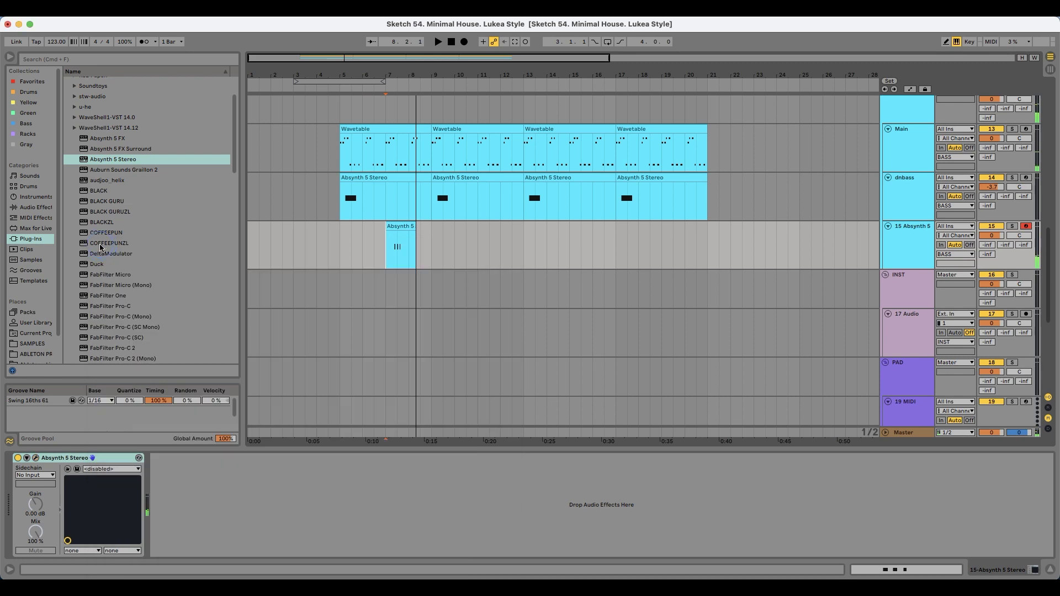
- Reduce the recorded clip to two D#2 notes, quantize them to 1.2.3 and 1.3, and play the result
double_click(400, 245)
click(638, 439)
click(601, 453)
key(super+a)
key(super+u)
key(space)
click(545, 475)
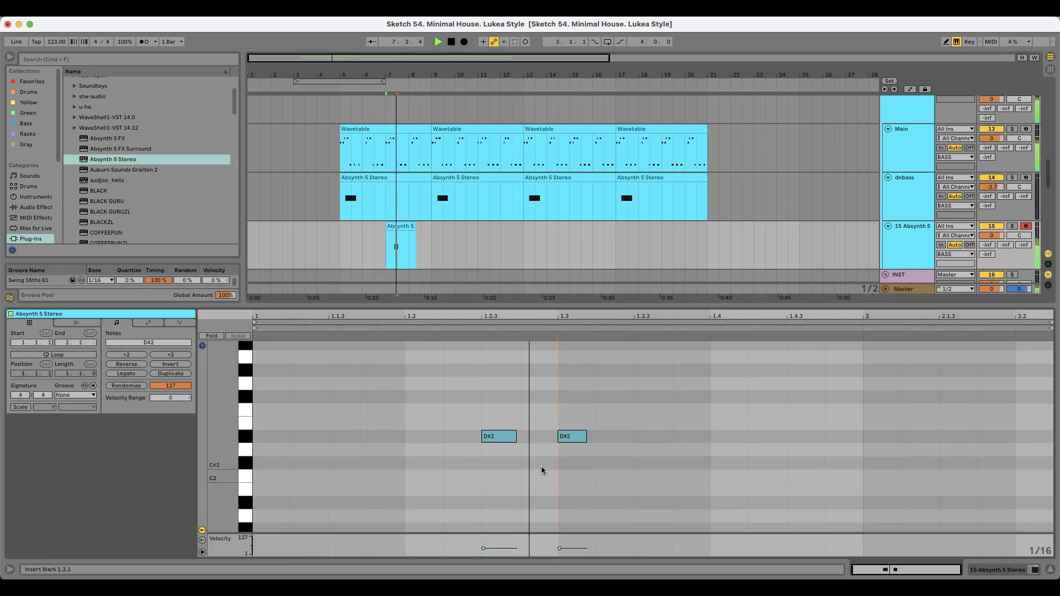
key(space)
- Extend the Mallet Synth clip to span bars 5 to 9 and duplicate it three times up to bar 21
click(442, 245)
drag(414, 226, 339, 230)
key(super+d)
key(super+d)
key(super+d)
- Insert another MIDI track below the Mallet Synth track and load a second Absynth 5 Stereo on it
click(900, 237)
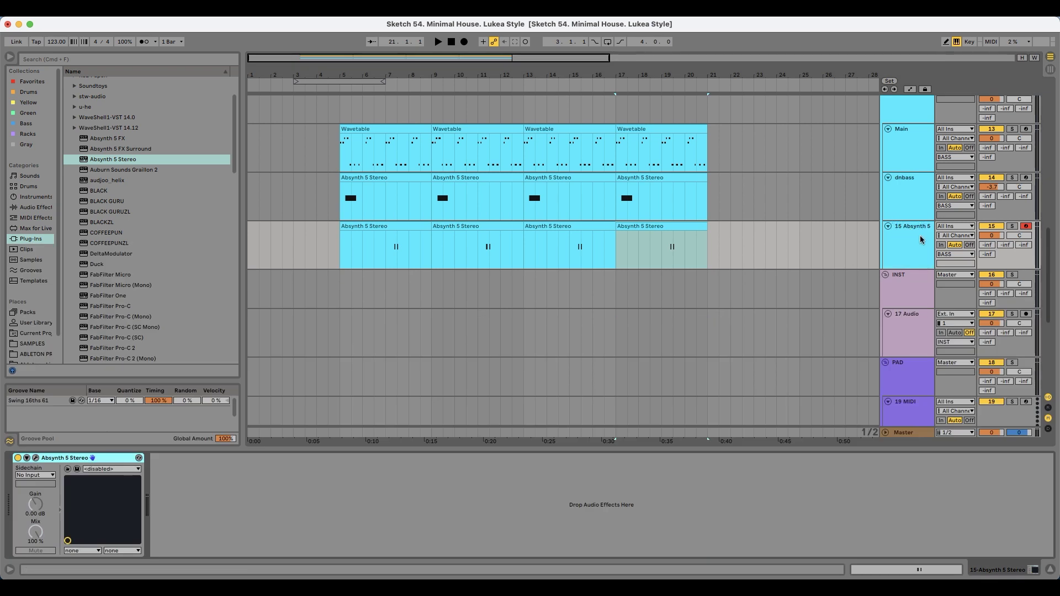
click(904, 232)
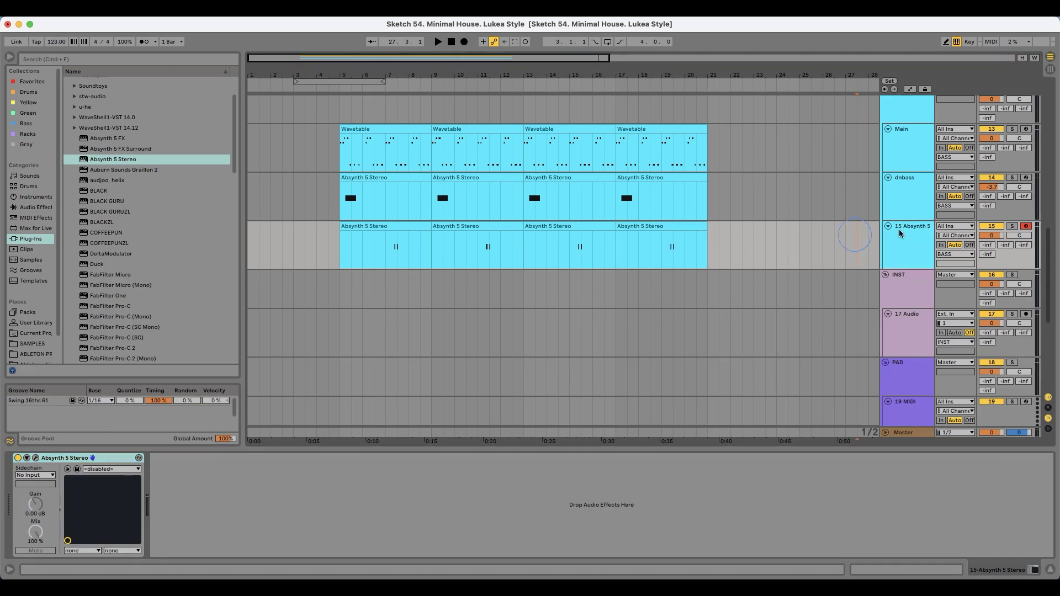
key(super+shift+t)
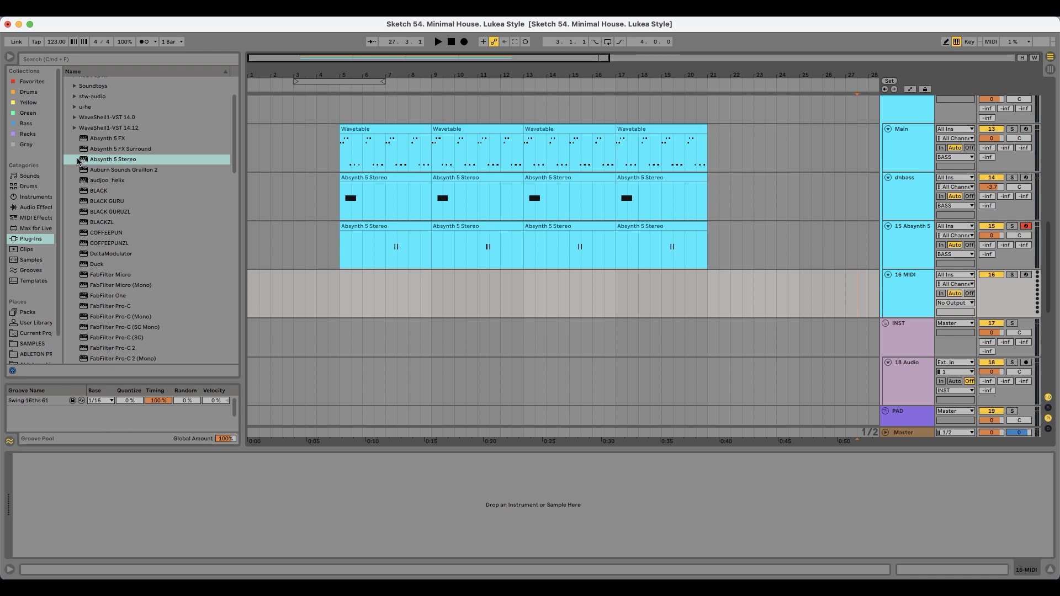
drag(92, 164, 347, 286)
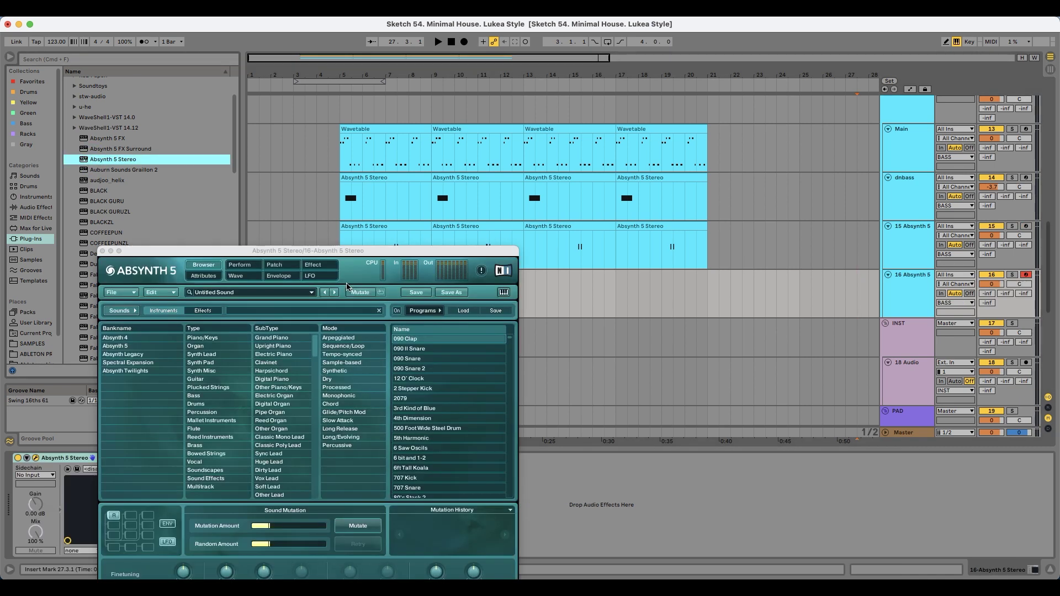
drag(338, 247, 284, 139)
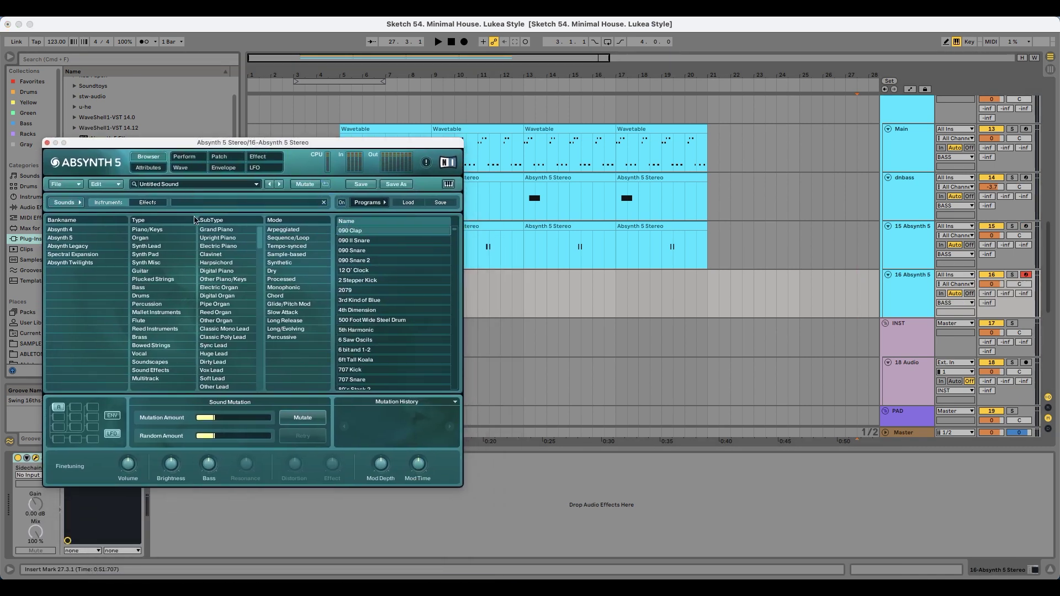
- Audition Absynth's Flute sounds on the new track, from Alien Vectorscope through Granular Flute, plus Sugar Mountain
click(153, 321)
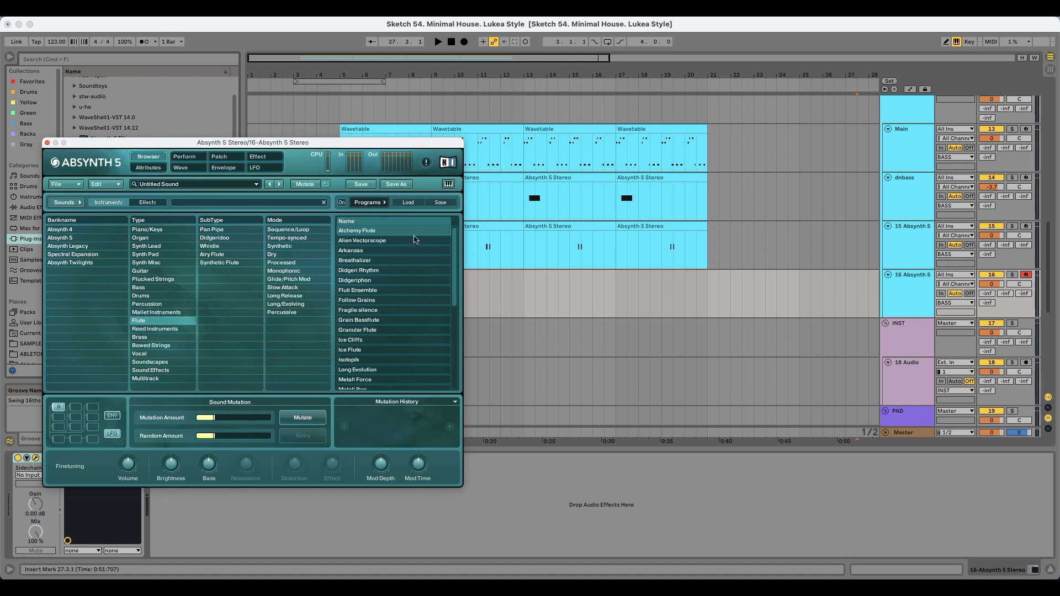
click(279, 185)
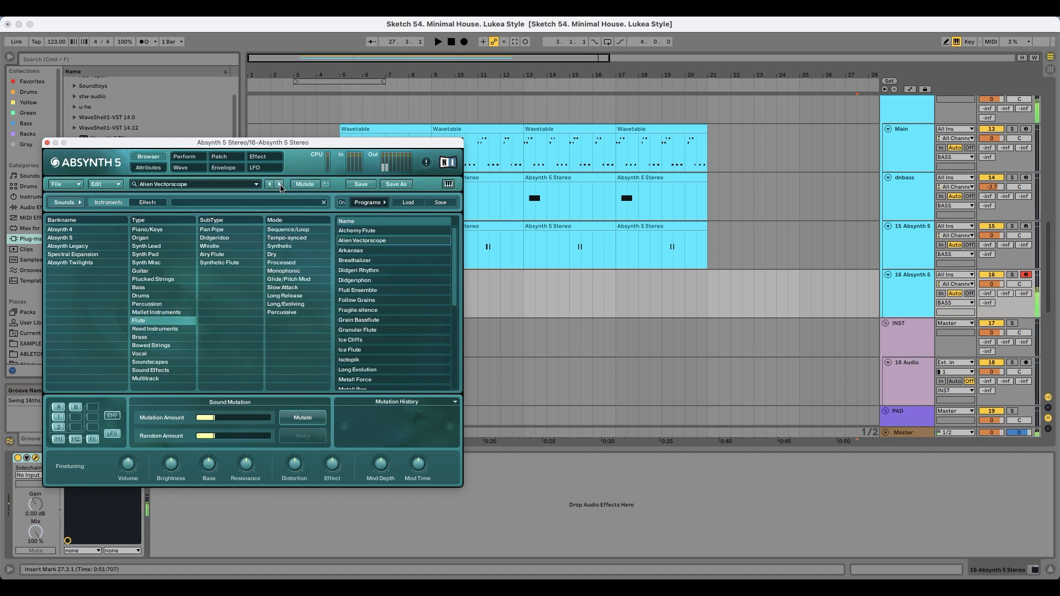
click(280, 185)
click(280, 184)
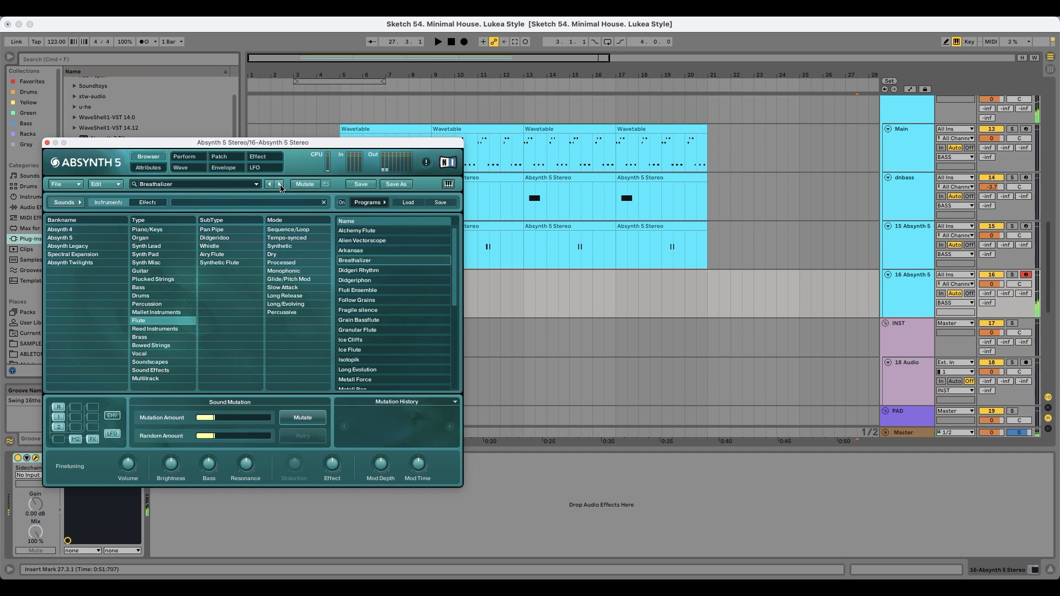
click(279, 185)
click(280, 185)
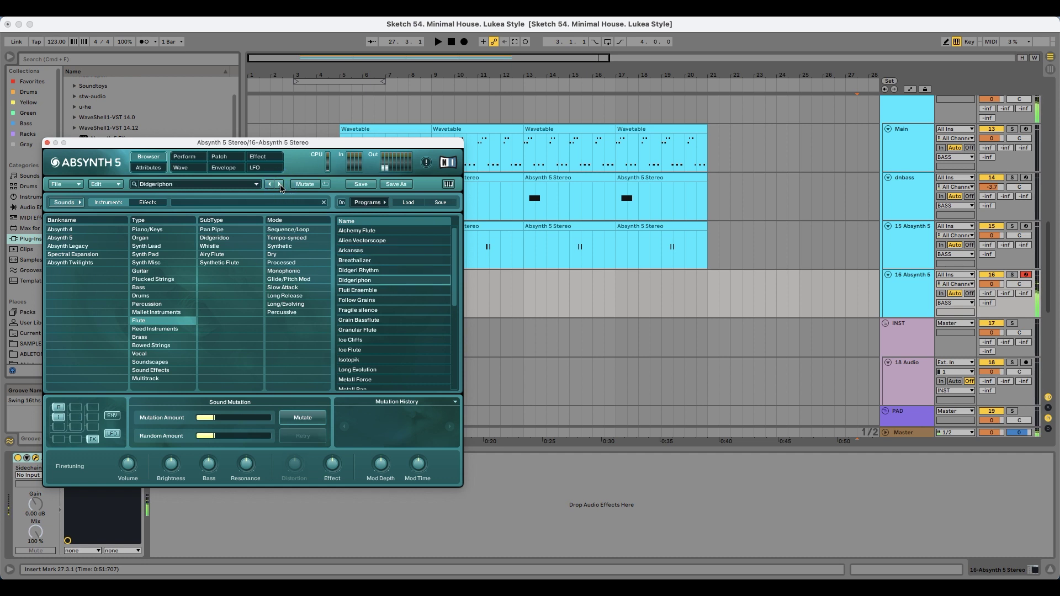
click(280, 185)
click(280, 185)
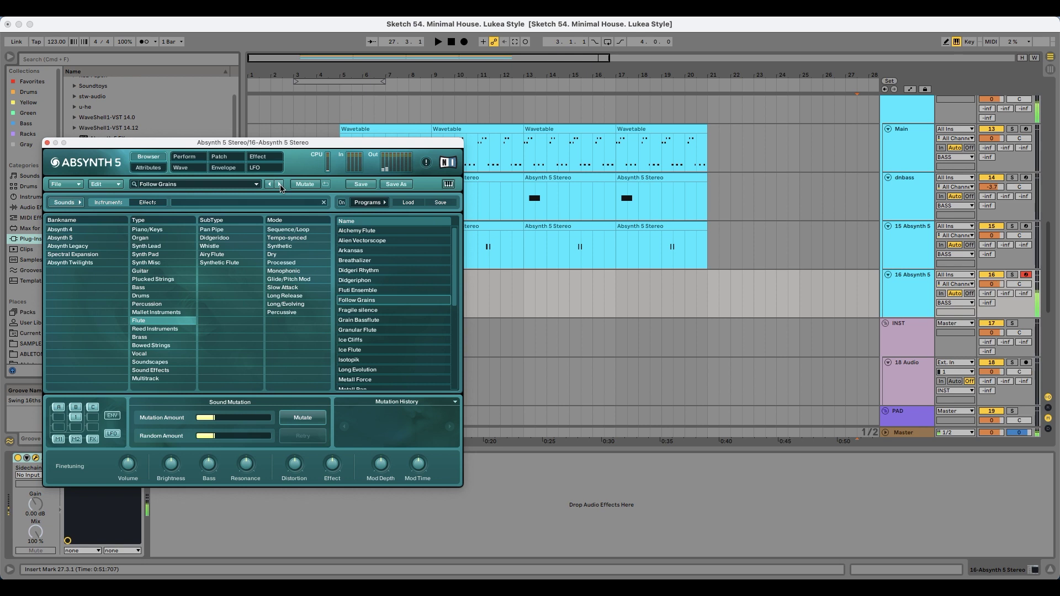
click(279, 185)
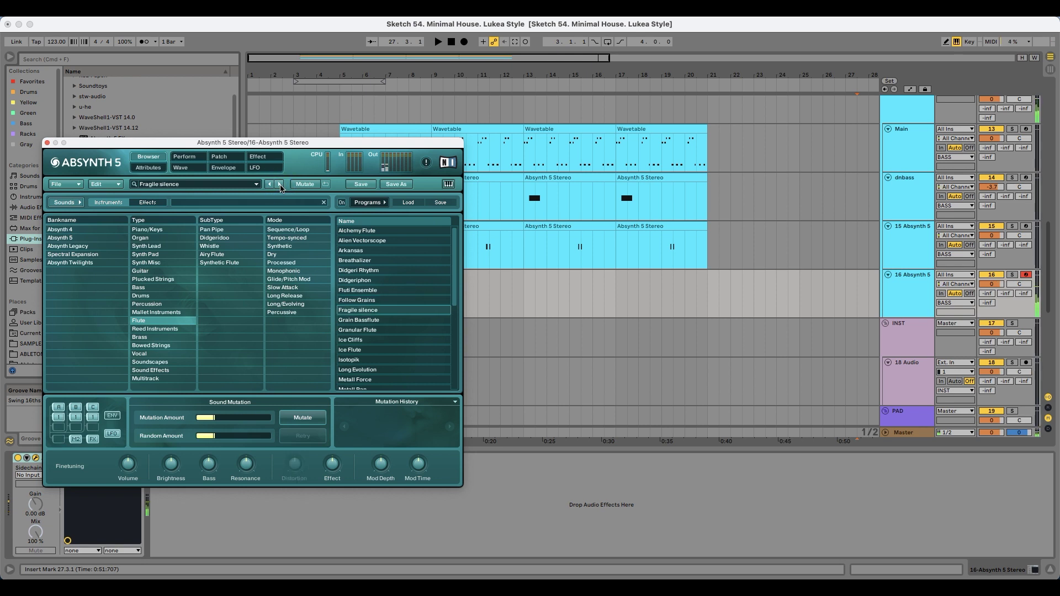
click(280, 185)
click(279, 184)
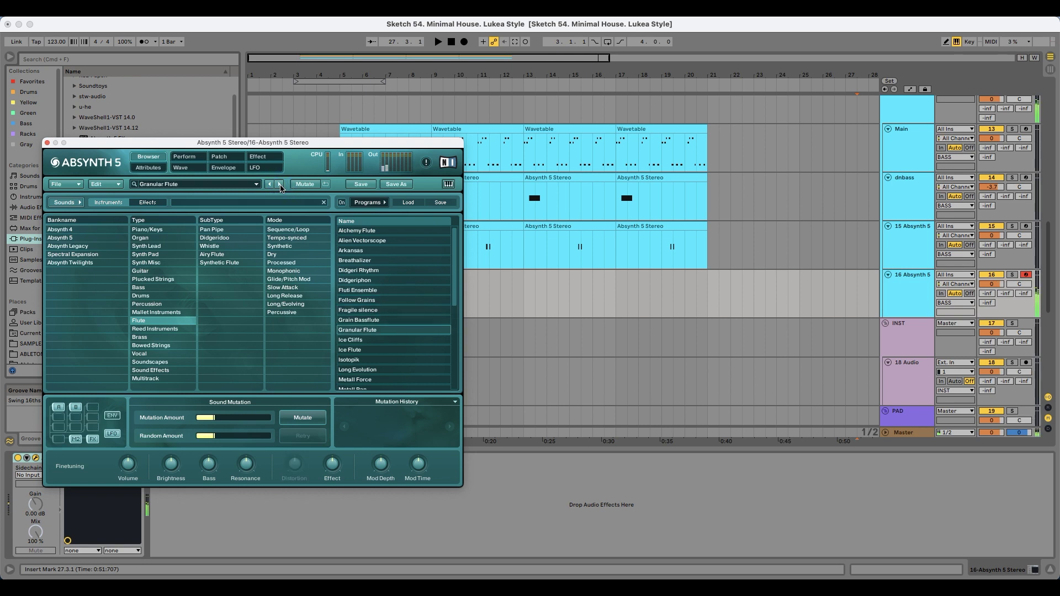
scroll(395, 355, down, 5)
click(380, 344)
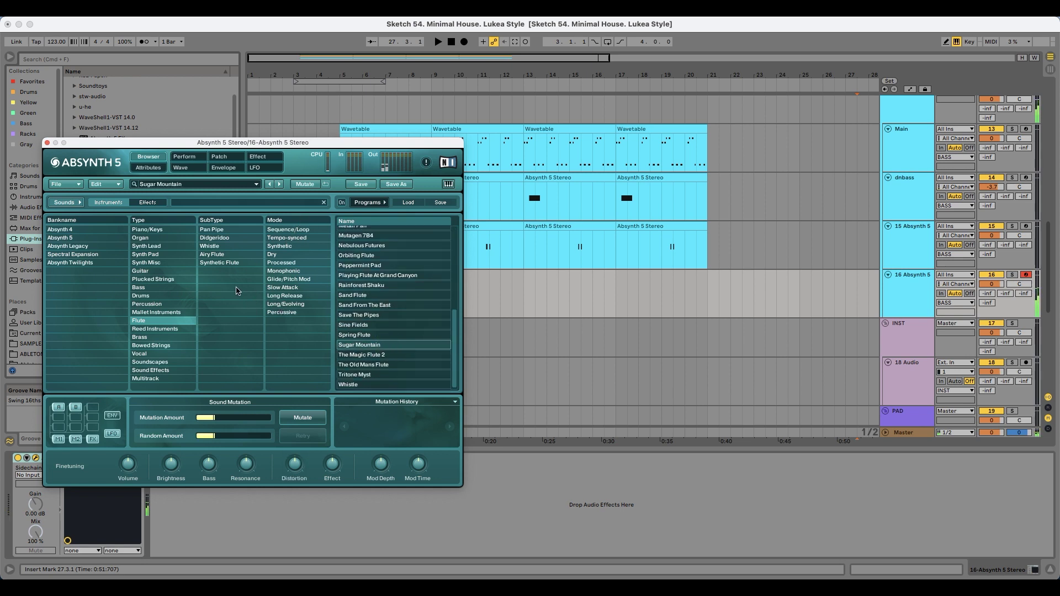
- Audition Absynth's Bass sounds on the new track, from Elephant Talk through Funky Wood
click(150, 287)
scroll(456, 240, down, 10)
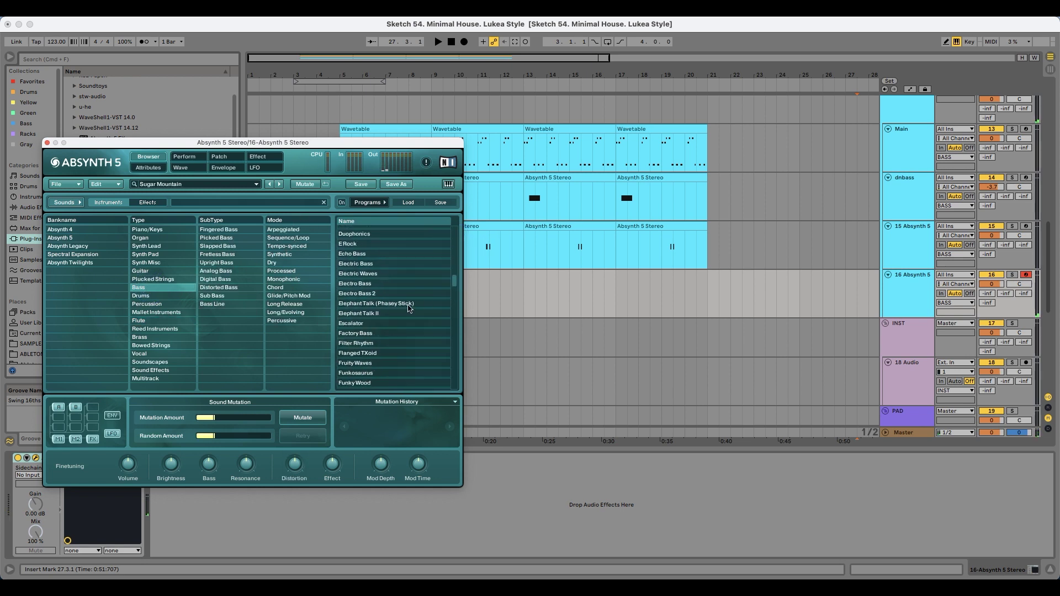
click(397, 304)
click(280, 184)
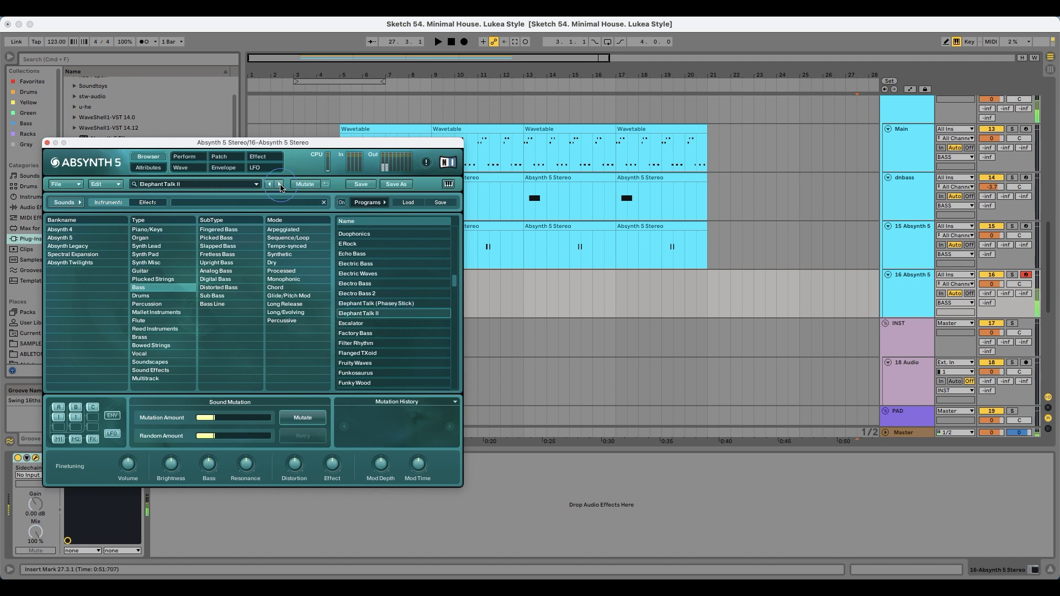
click(280, 185)
click(280, 185)
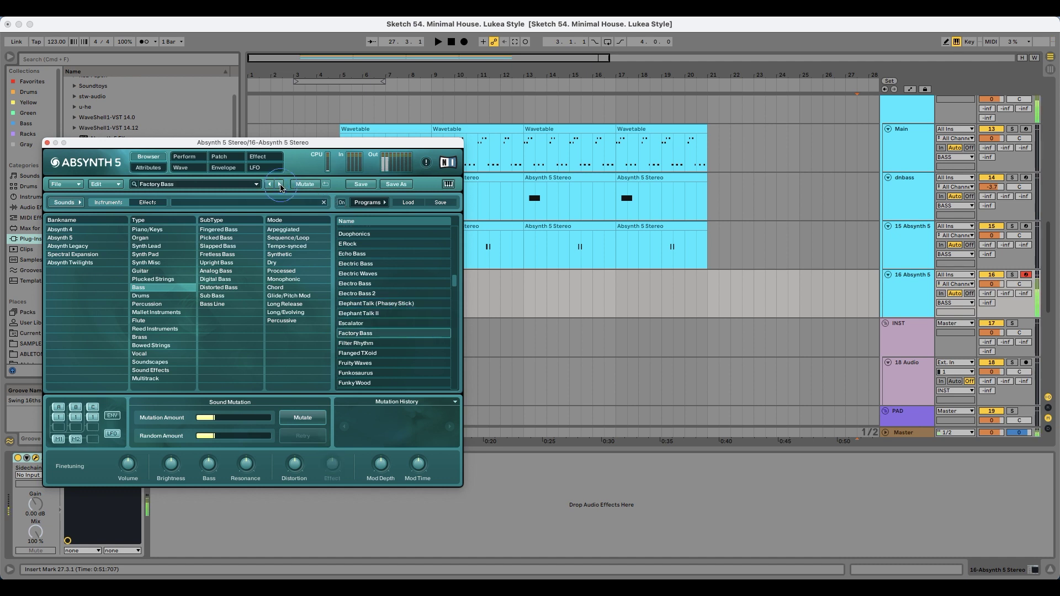
click(280, 185)
click(279, 185)
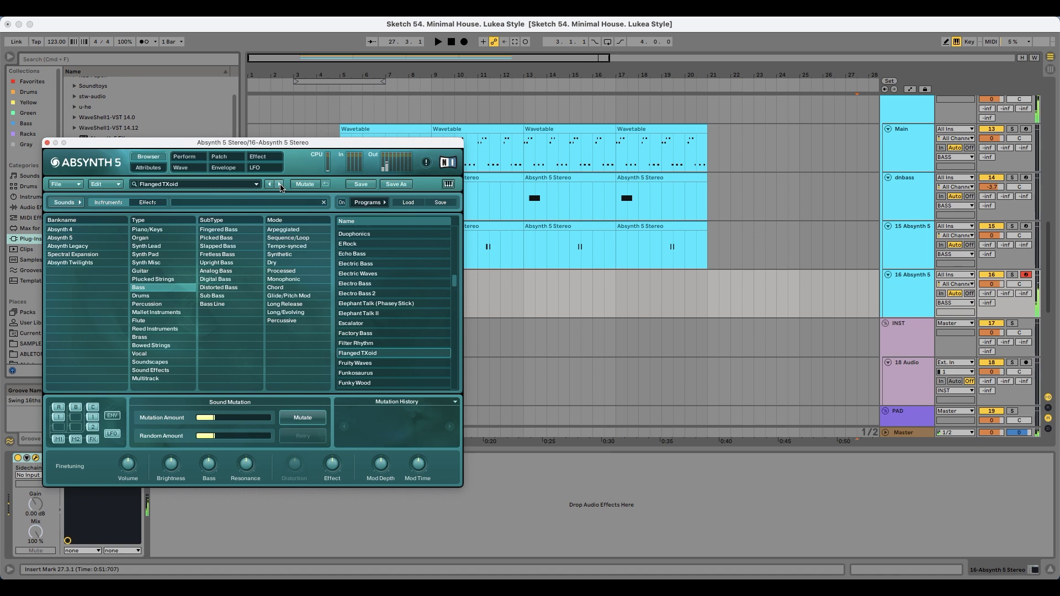
click(279, 185)
click(279, 185)
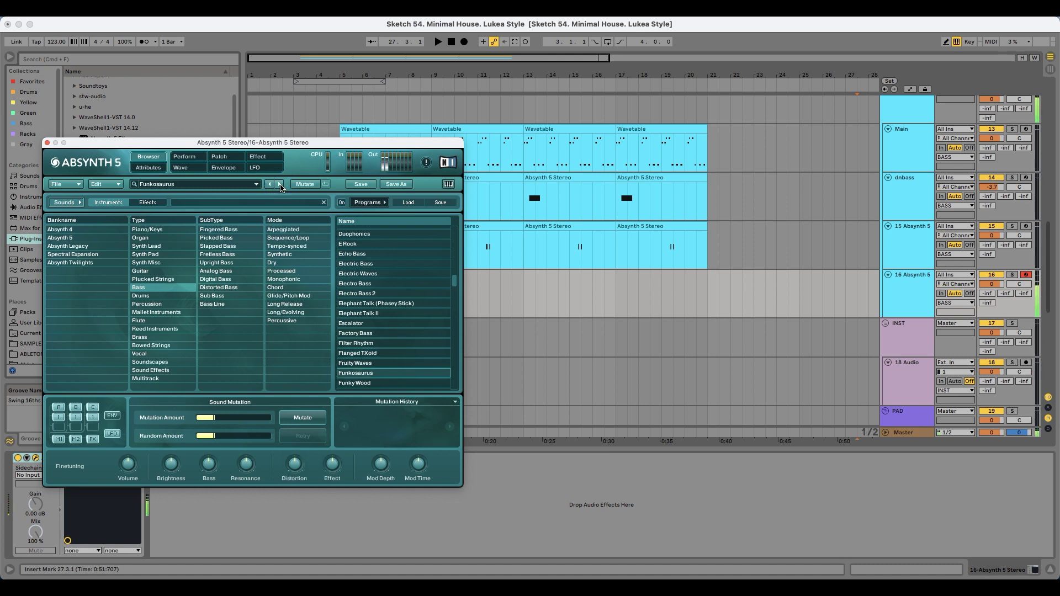
click(280, 185)
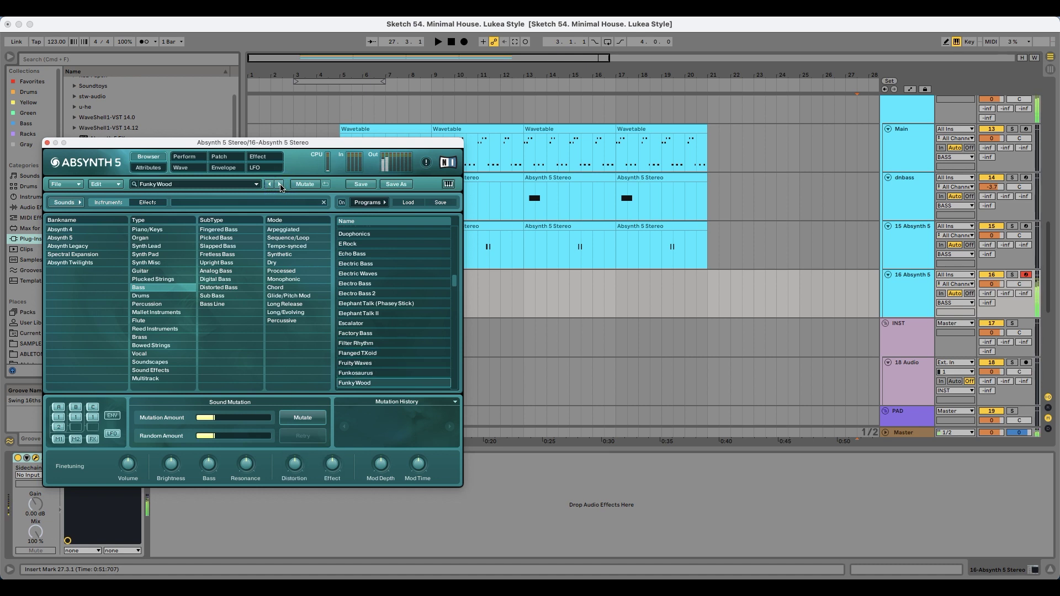
click(280, 185)
- Replace Absynth on track 16 with the u-he Hive synth and show Hive's preset browser
drag(98, 141, 355, 146)
click(74, 107)
drag(121, 129, 195, 476)
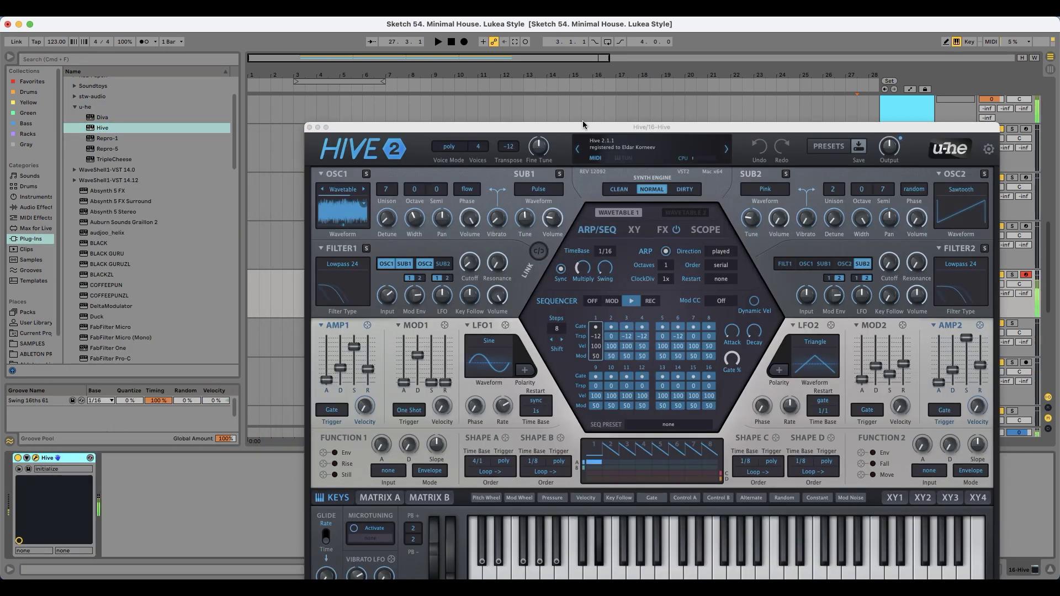
drag(571, 126, 391, 57)
click(649, 77)
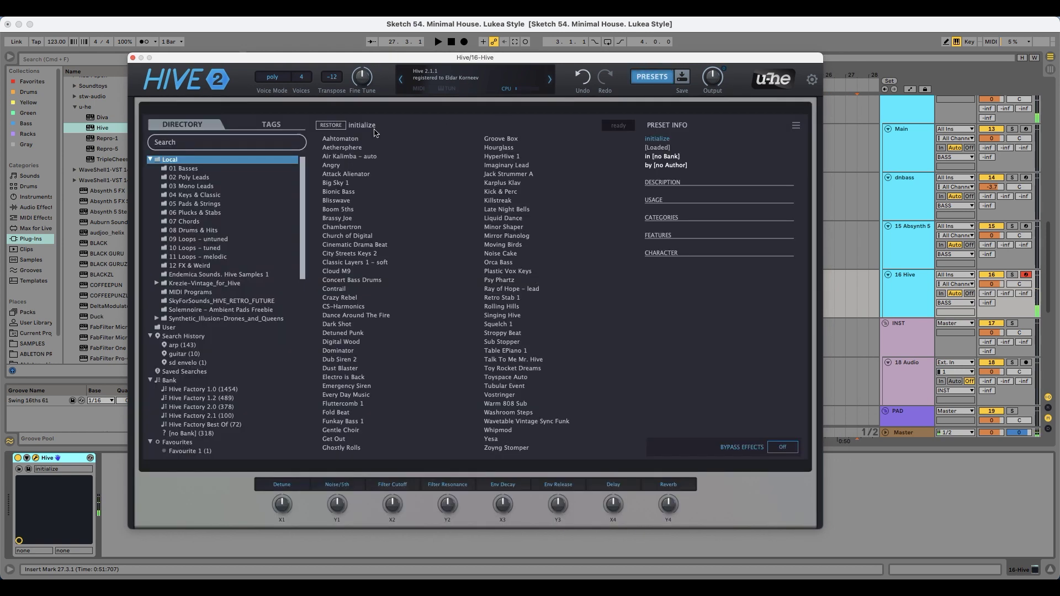
- Audition ARK and AZ presets from Hive's 01 Basses folder, including ARK Prodigal Slicer, ARK The Dark Within and AZ Controlled
click(206, 170)
click(334, 174)
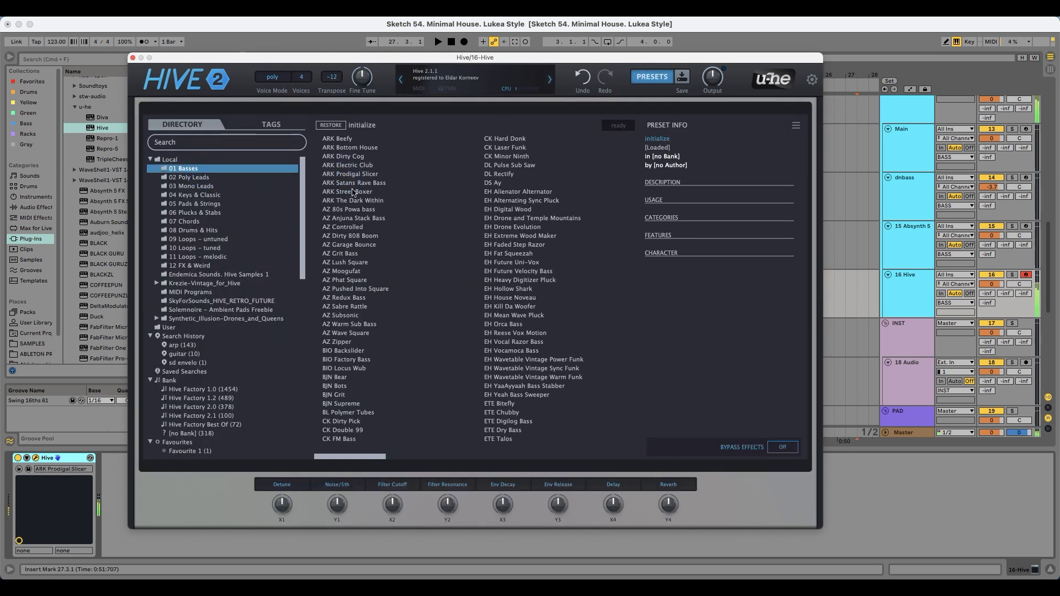
click(353, 192)
click(355, 200)
click(413, 228)
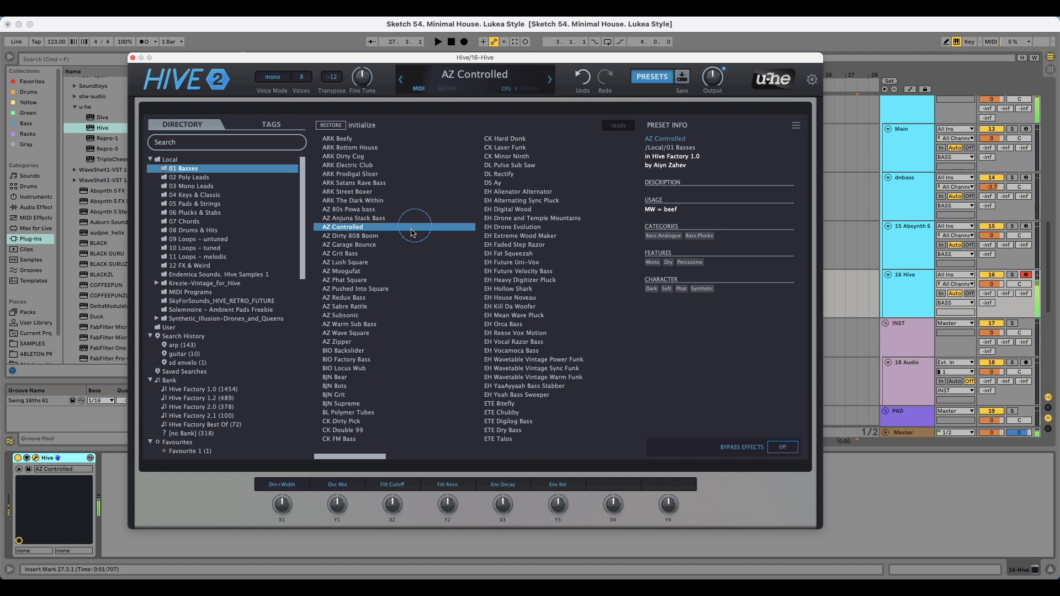
click(393, 244)
- Compare the EH bass presets from EH Future Uni-Vox to EH Extreme Wood Maker and load EH Drone Evolution
click(510, 263)
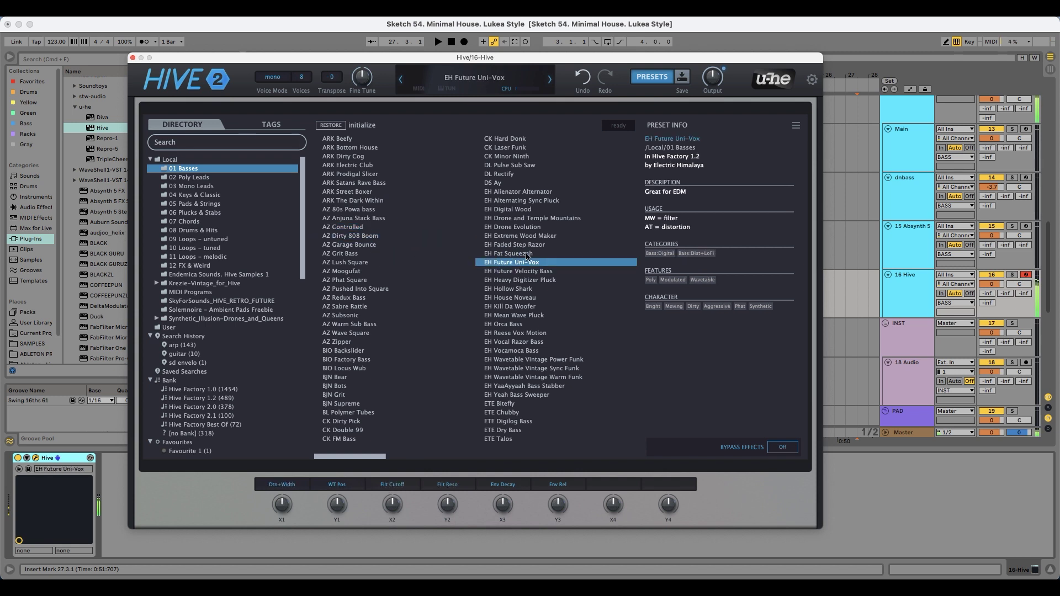
click(527, 253)
click(522, 244)
click(527, 263)
click(523, 253)
click(522, 245)
click(521, 237)
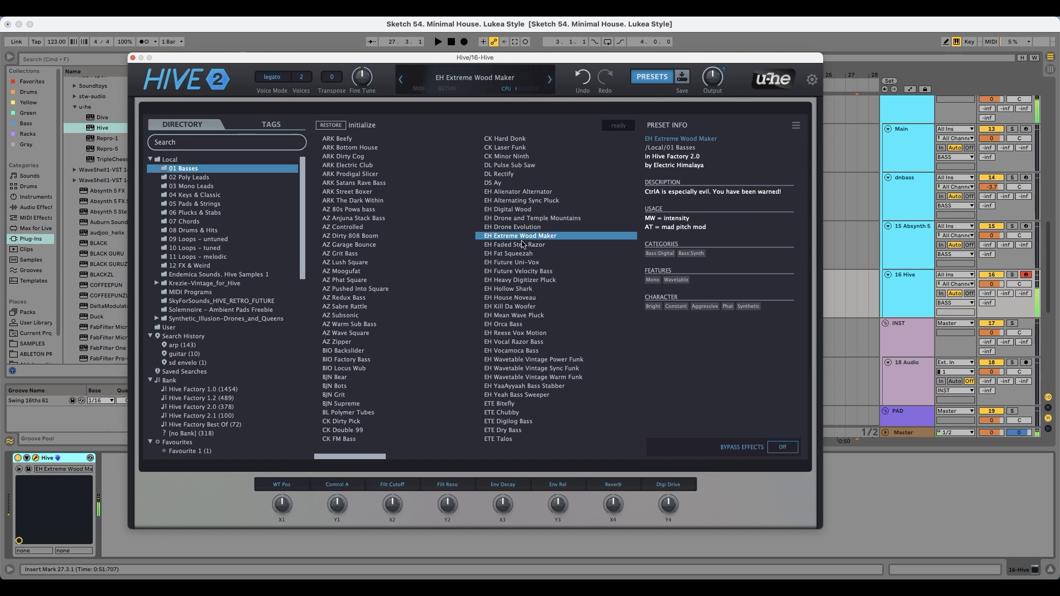
key(Up)
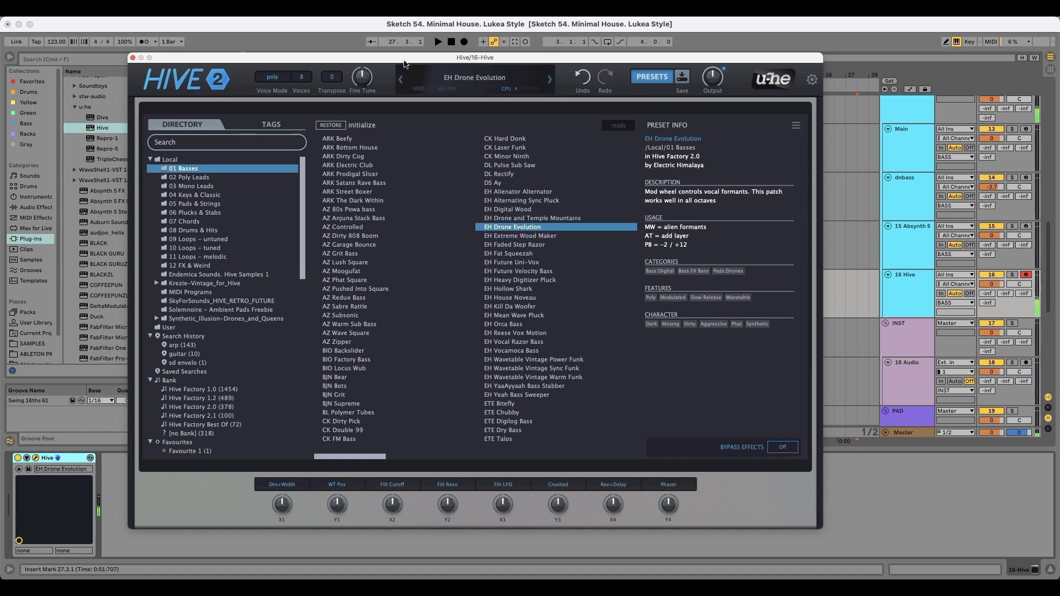
- Record a Hive note from bar 7 and extend the recorded clip to span bars 5 to 9
drag(404, 64, 344, 320)
click(385, 254)
key(space)
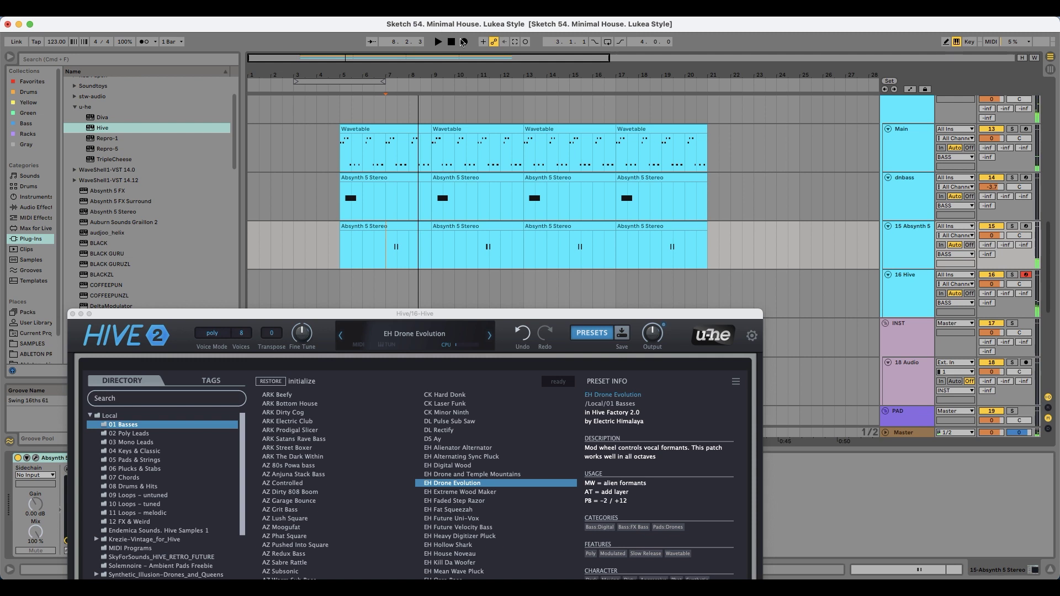
click(464, 42)
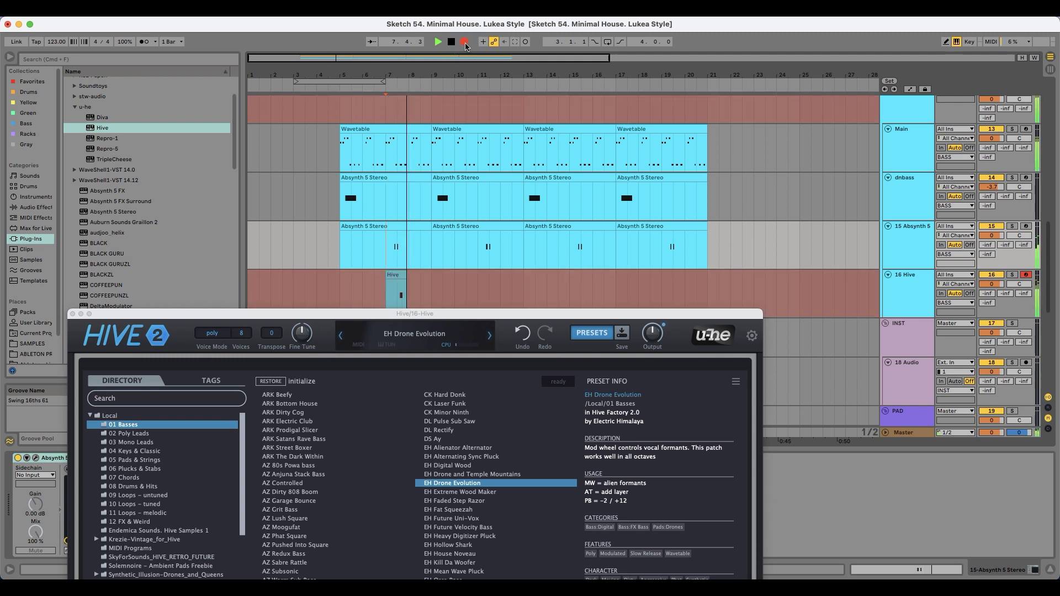
key(space)
drag(388, 276, 339, 277)
drag(420, 276, 430, 276)
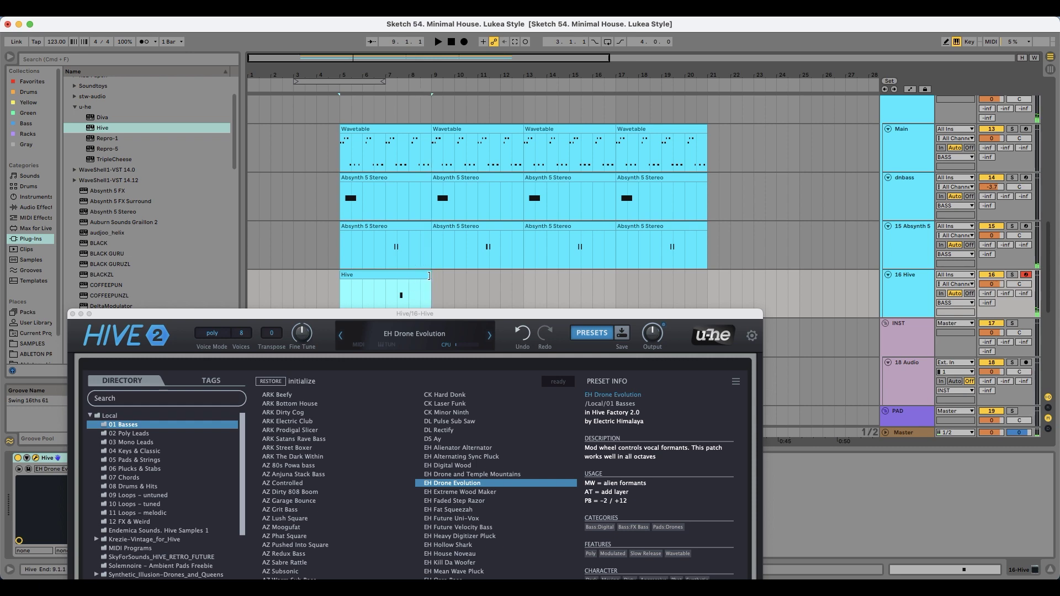
- Audition neighbouring EH presets such as EH Digital Wood with the bass section playing, and reload EH Drone Evolution
drag(585, 314, 622, 191)
click(535, 351)
click(497, 342)
click(496, 332)
click(496, 324)
click(497, 341)
drag(431, 193, 437, 287)
click(386, 240)
key(space)
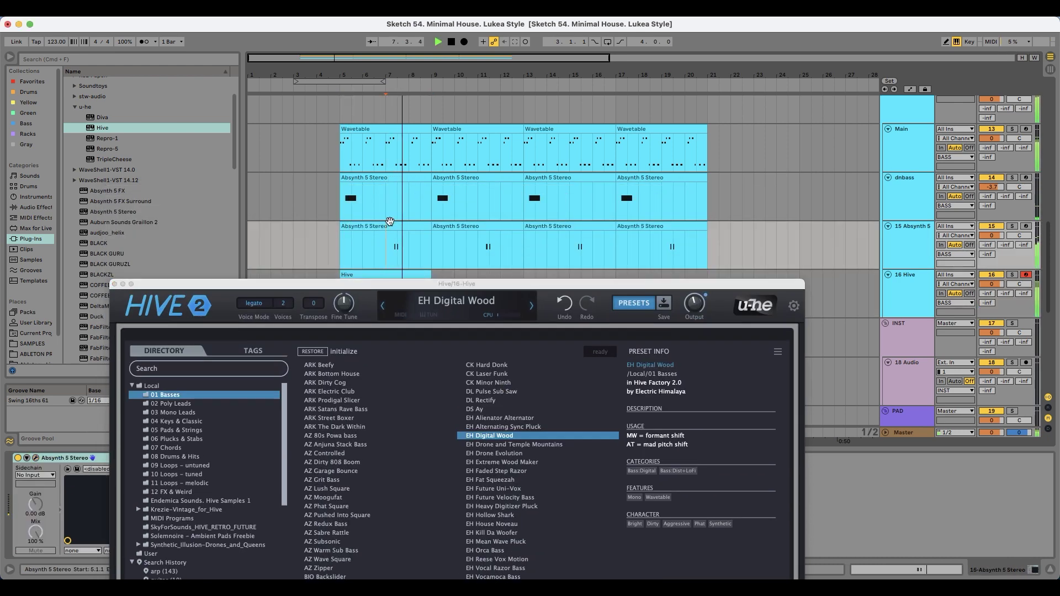
click(514, 446)
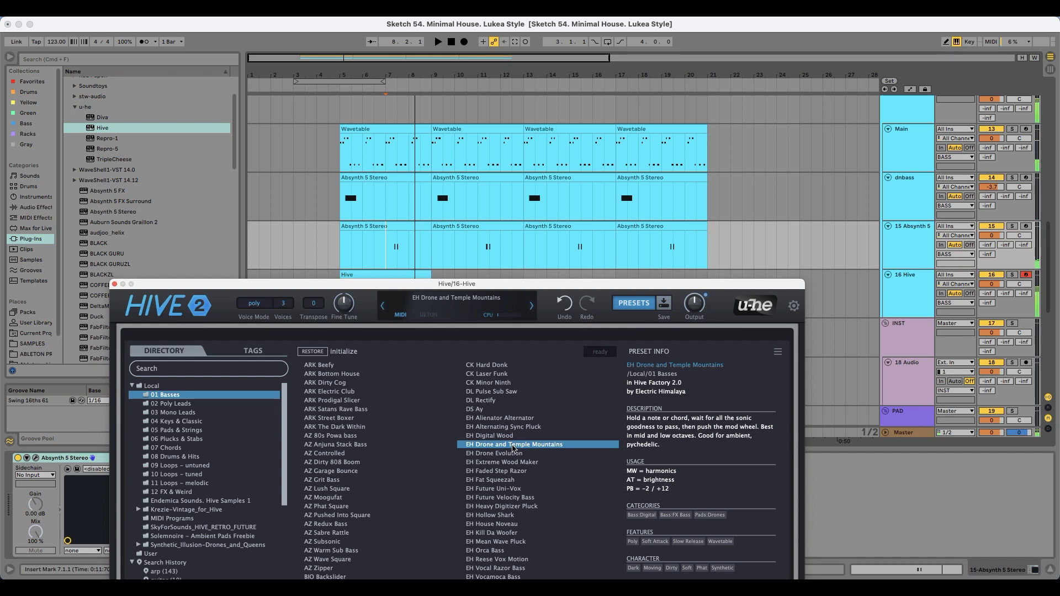
click(513, 453)
- Inspect Hive's synth controls for EH Drone Evolution and close the plug-in window
click(640, 304)
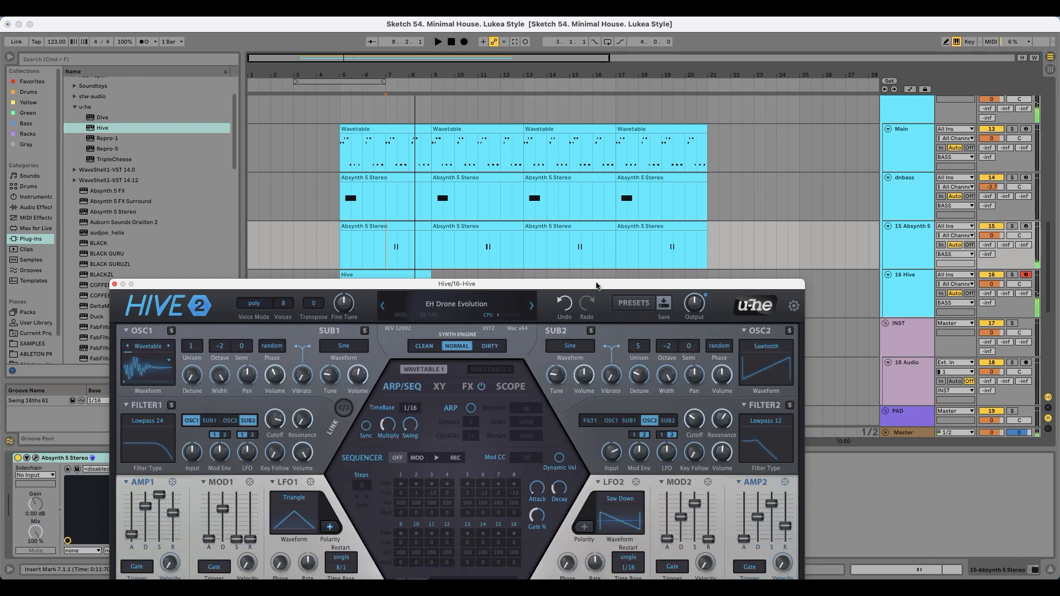
drag(596, 286, 587, 228)
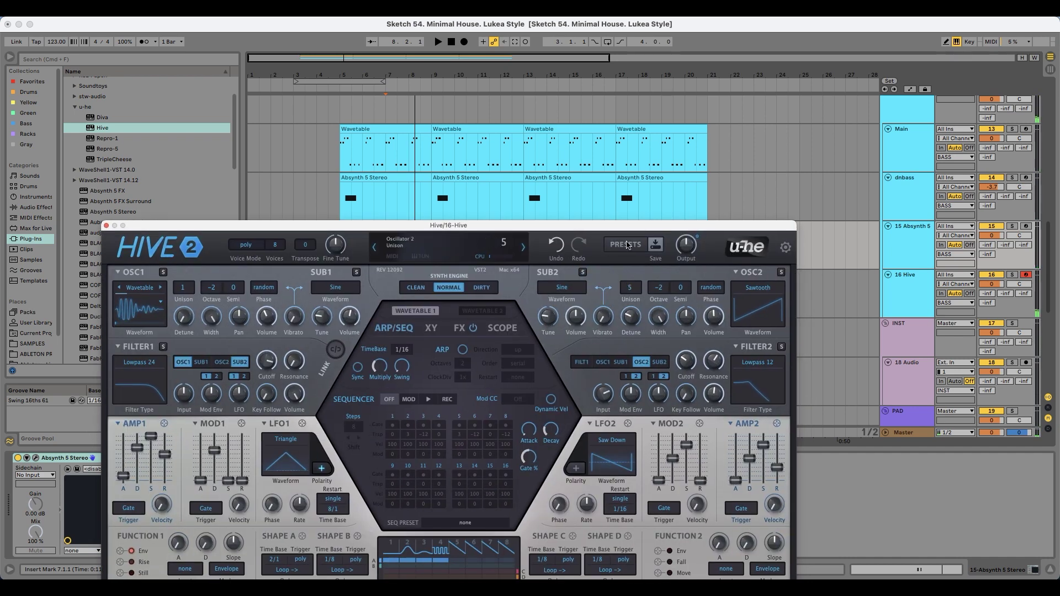
drag(610, 227, 602, 111)
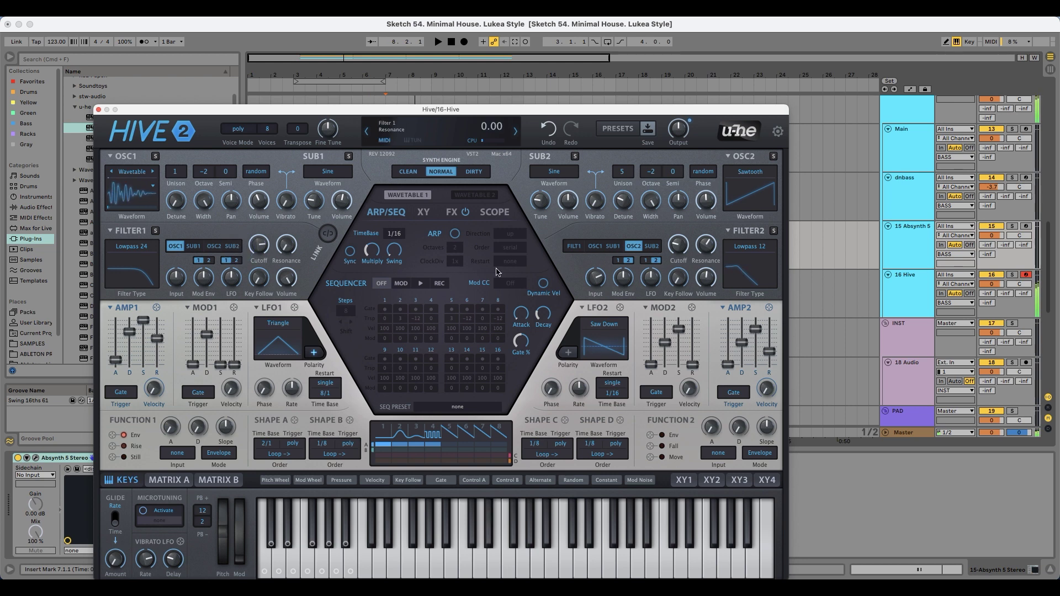
click(98, 109)
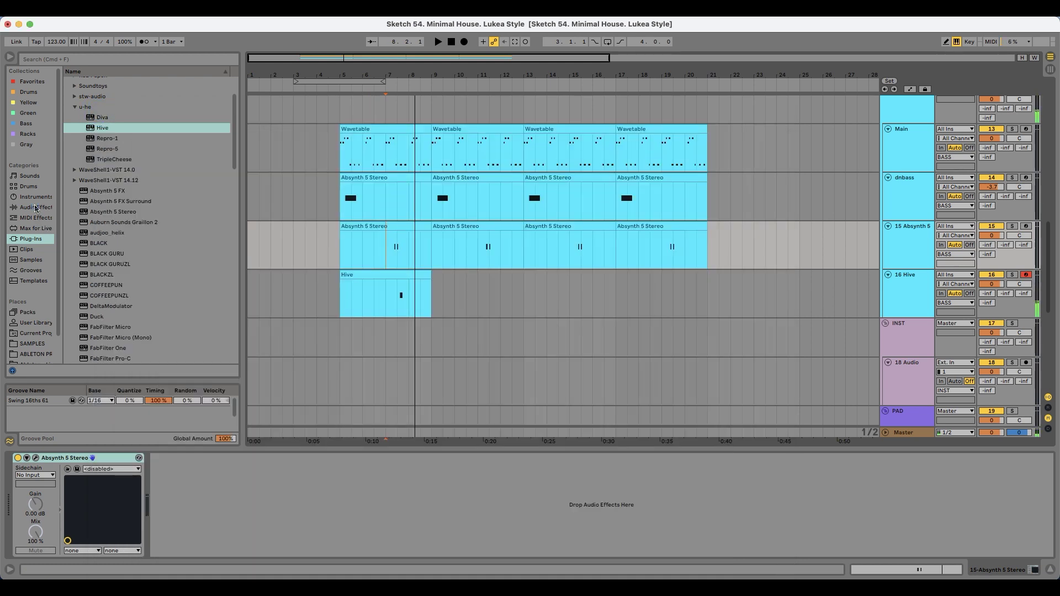
- Add an EQ Eight after Hive on track 16
click(36, 207)
click(75, 219)
drag(120, 146, 224, 510)
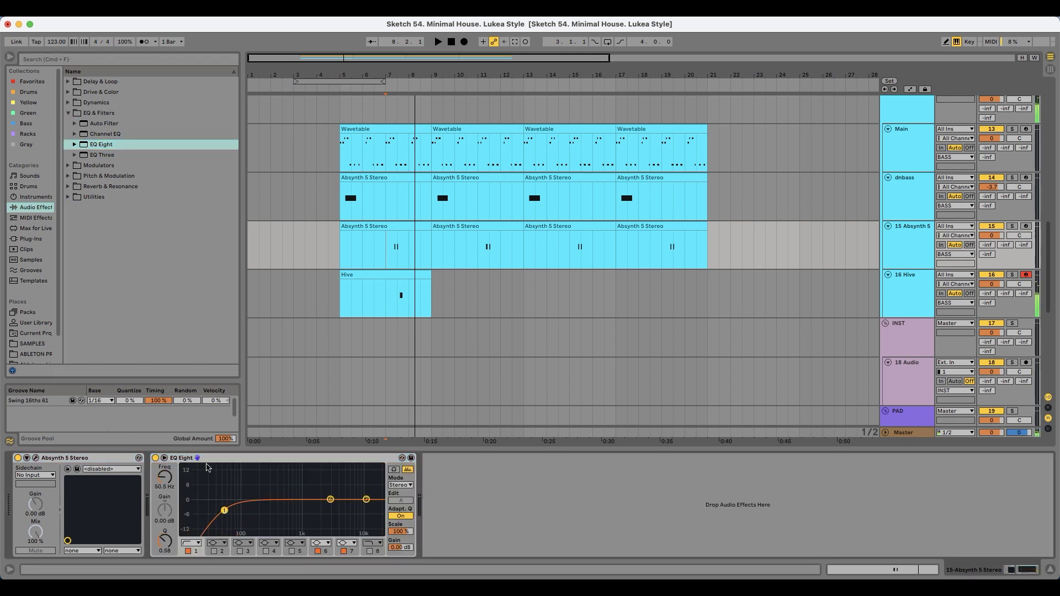
click(203, 460)
click(569, 319)
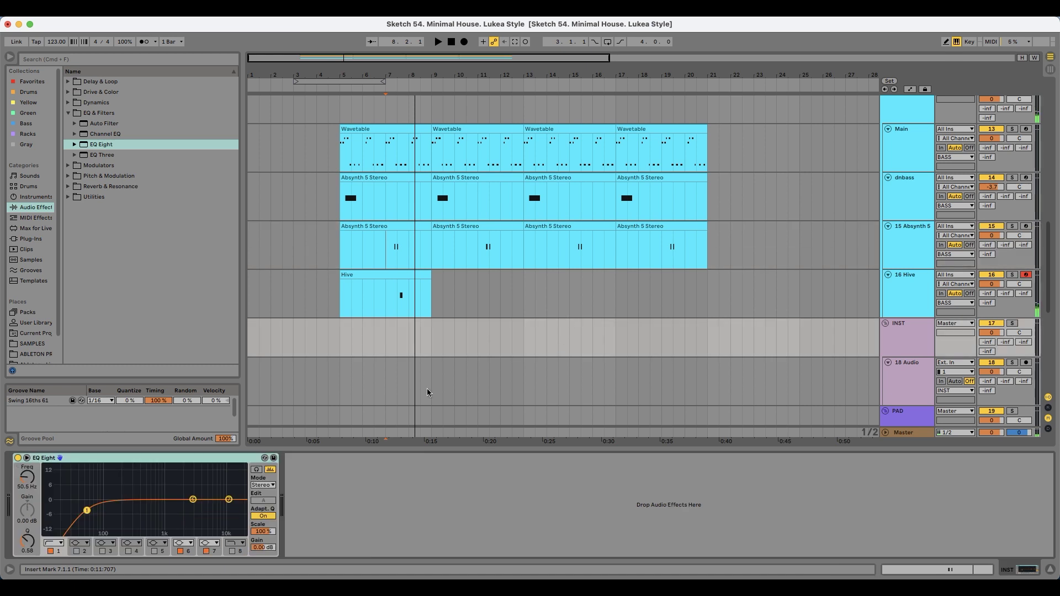
click(550, 293)
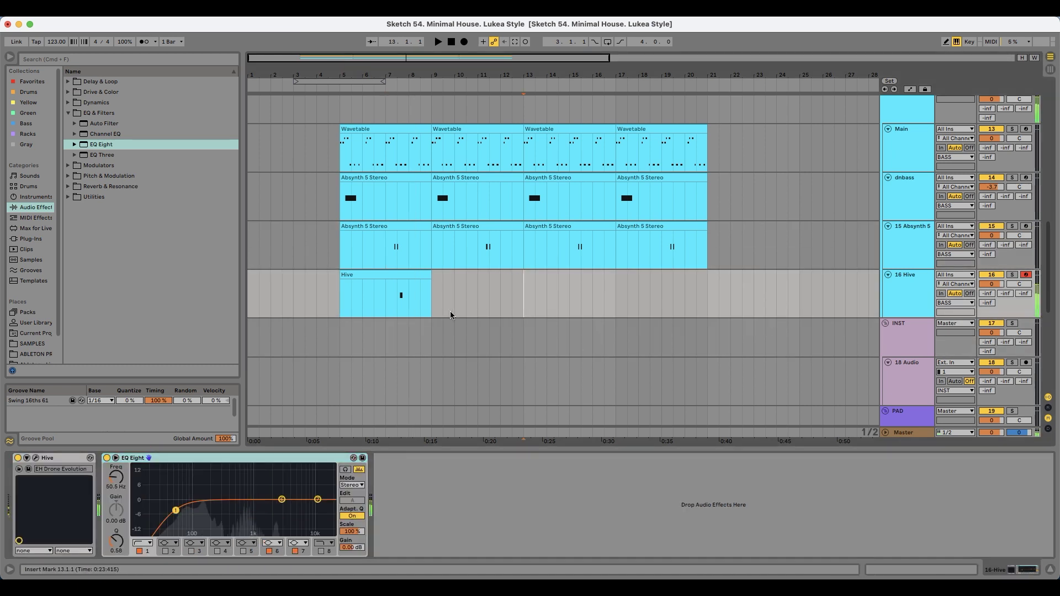
- Set EQ Eight's first band on the Hive track to a steeper low cut at 71.1 Hz with Q 0.63
mouse_move(175, 510)
mouse_down()
mouse_move(218, 500)
mouse_move(184, 508)
mouse_up()
click(142, 543)
click(139, 477)
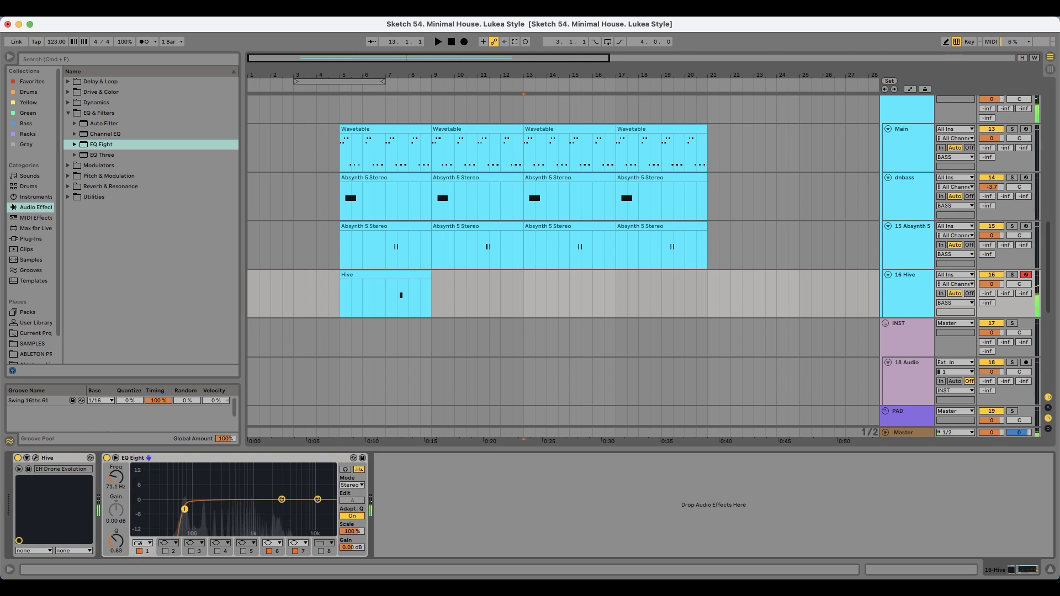
- Lower the Hive track's volume to -3.1 dB and play the section from bar 5
drag(992, 284, 993, 300)
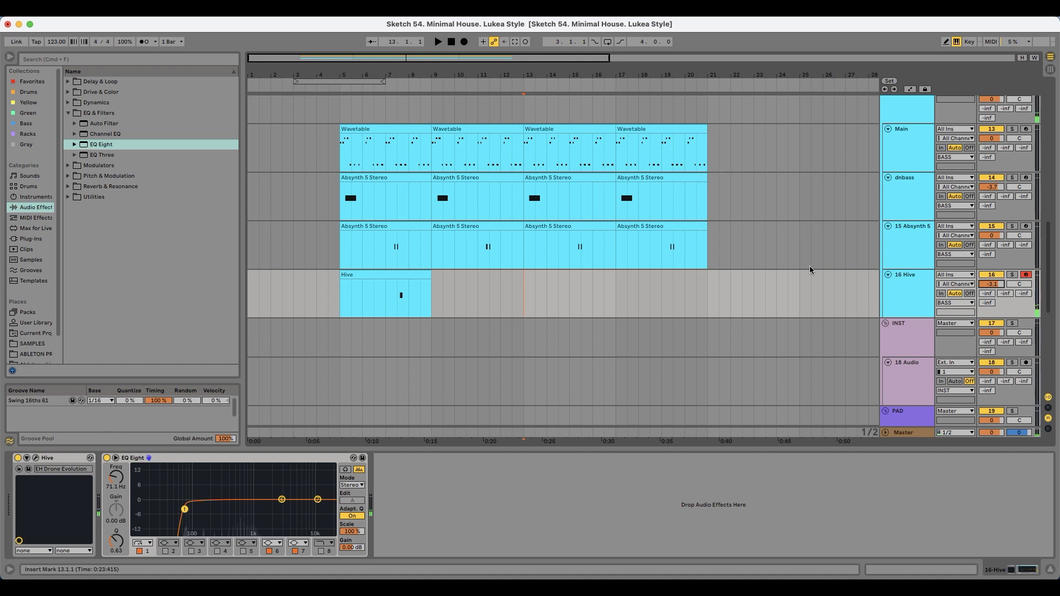
click(366, 280)
key(space)
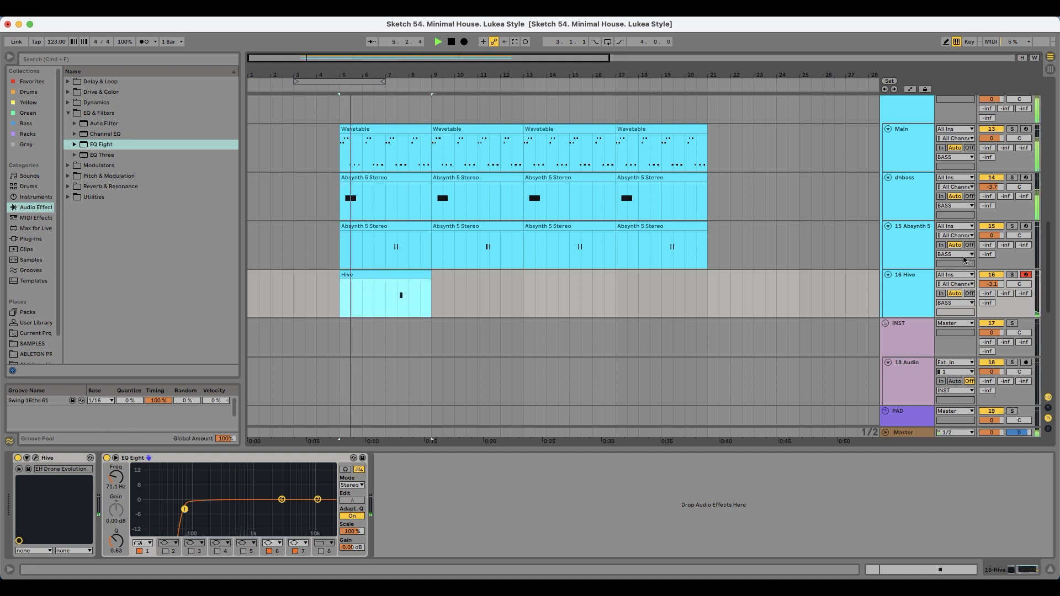
- Check the preset loaded in track 15's Absynth and rename the track Mallet
click(916, 228)
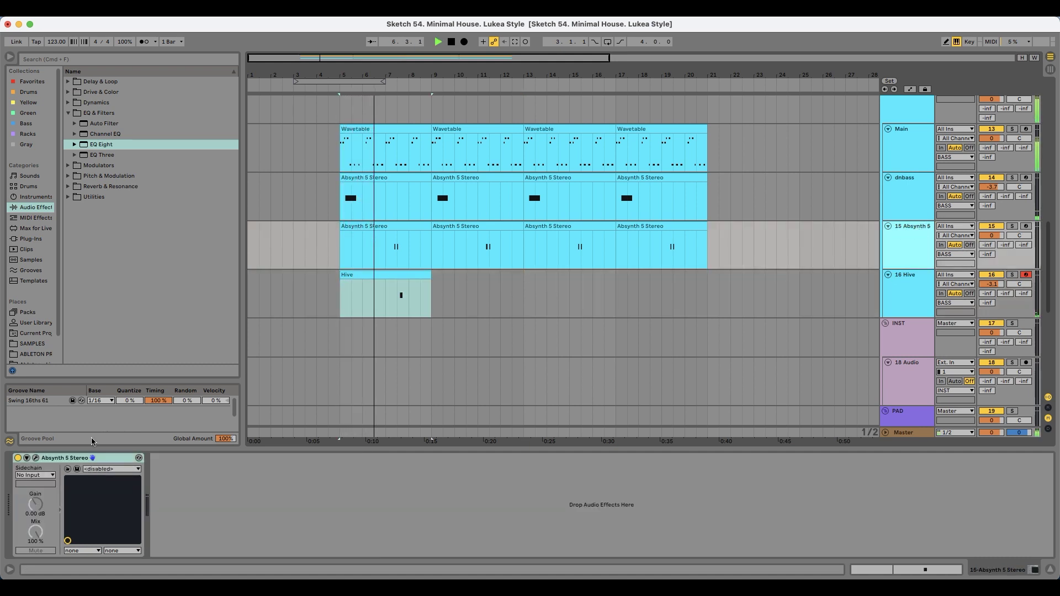
click(36, 458)
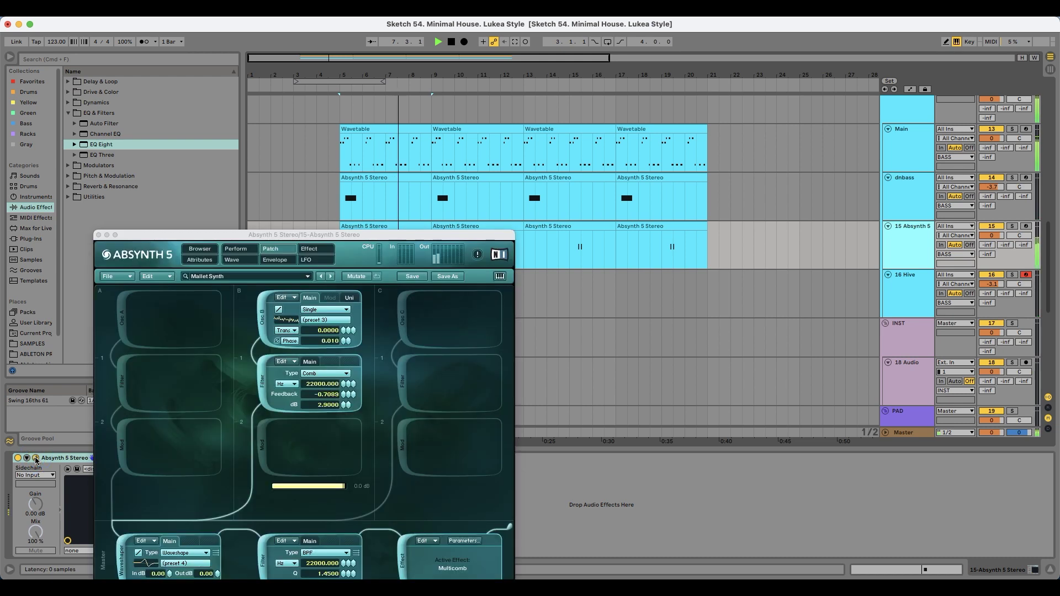
click(36, 458)
key(super+r)
text(Ьфддуе)
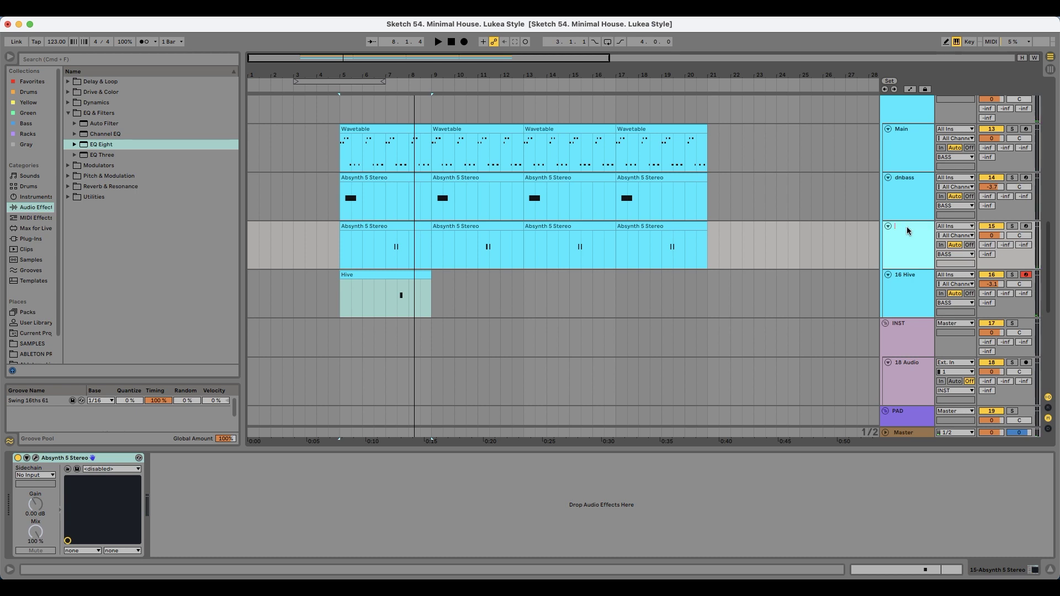
key(Return)
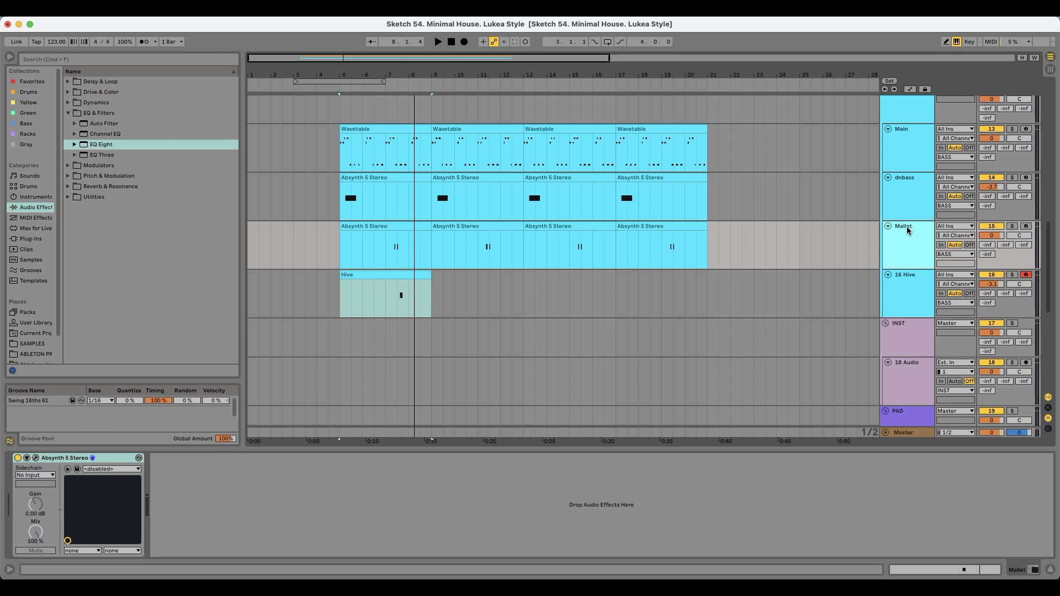
- Check which Absynth preset the dnbass track uses and close the plug-in window
click(911, 187)
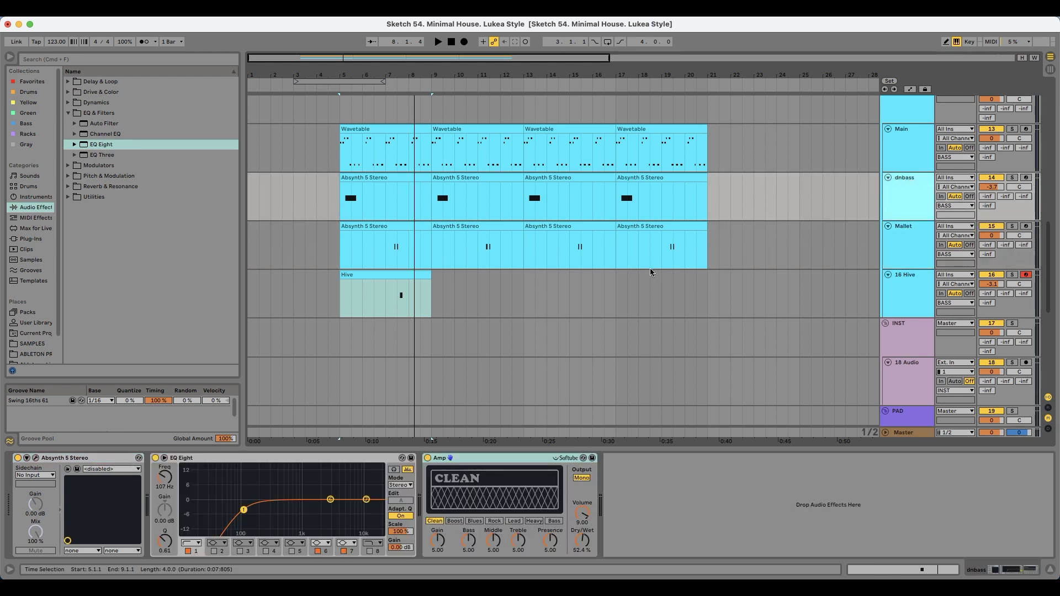
click(36, 458)
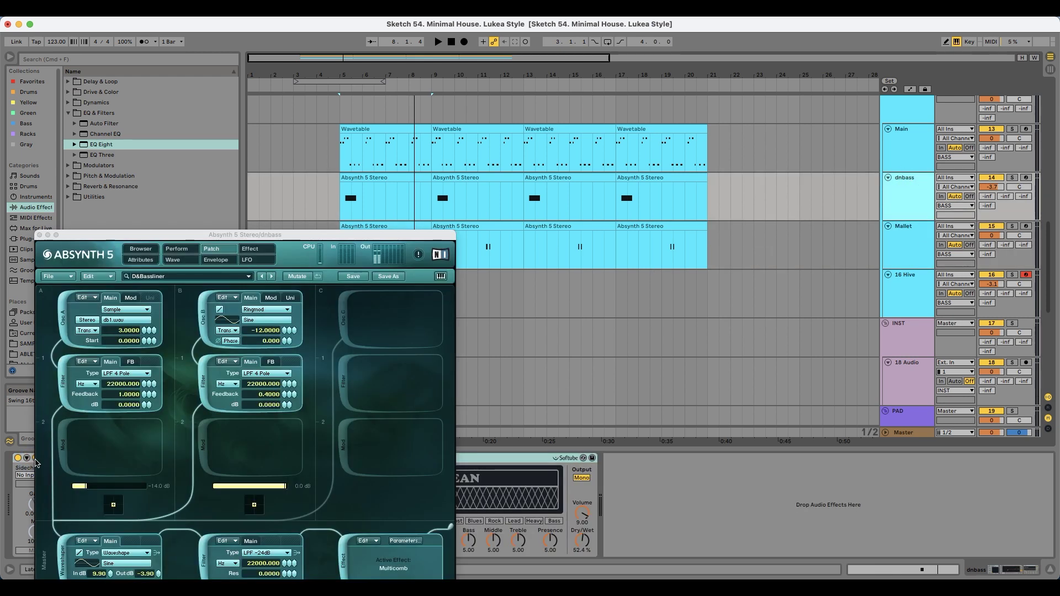
click(40, 237)
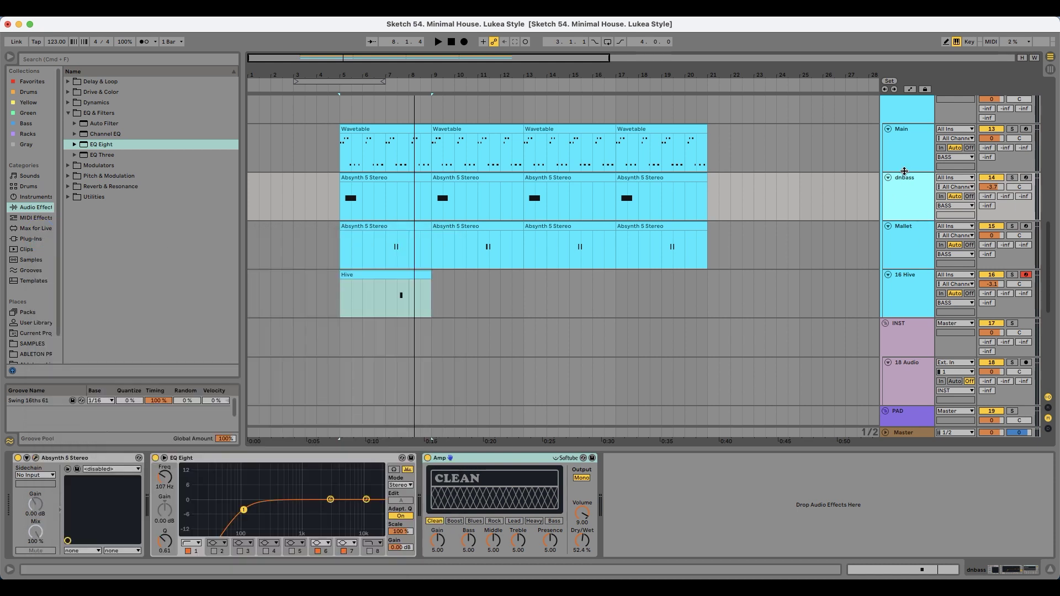
- Rename the Hive track Drone Evo and add an Auto Filter after EQ Eight, set to 2.63 kHz with 25% resonance
click(401, 296)
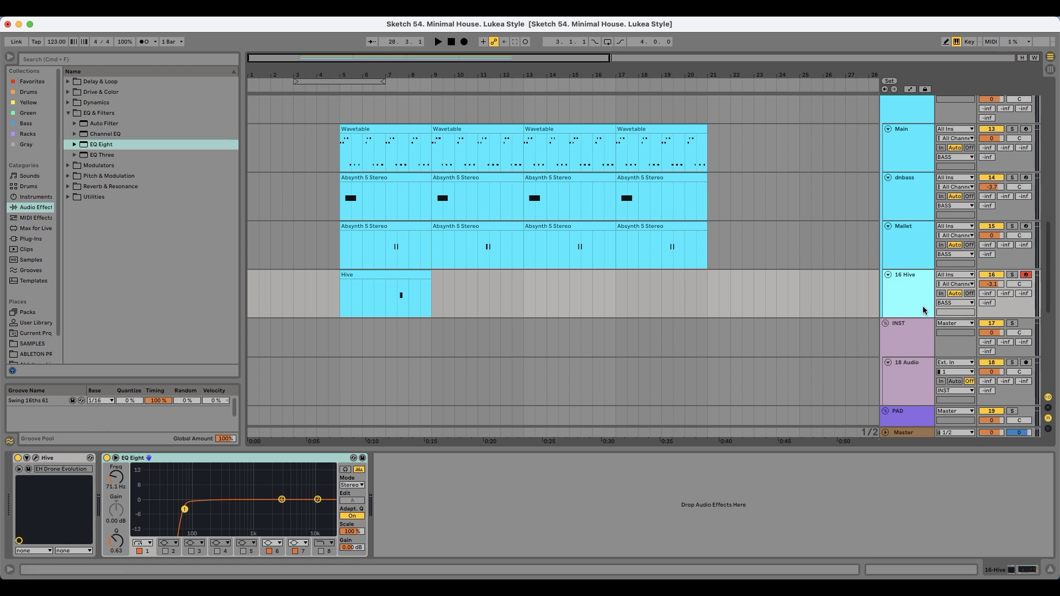
key(super+r)
text(Drone Evo)
key(Return)
drag(107, 123, 408, 513)
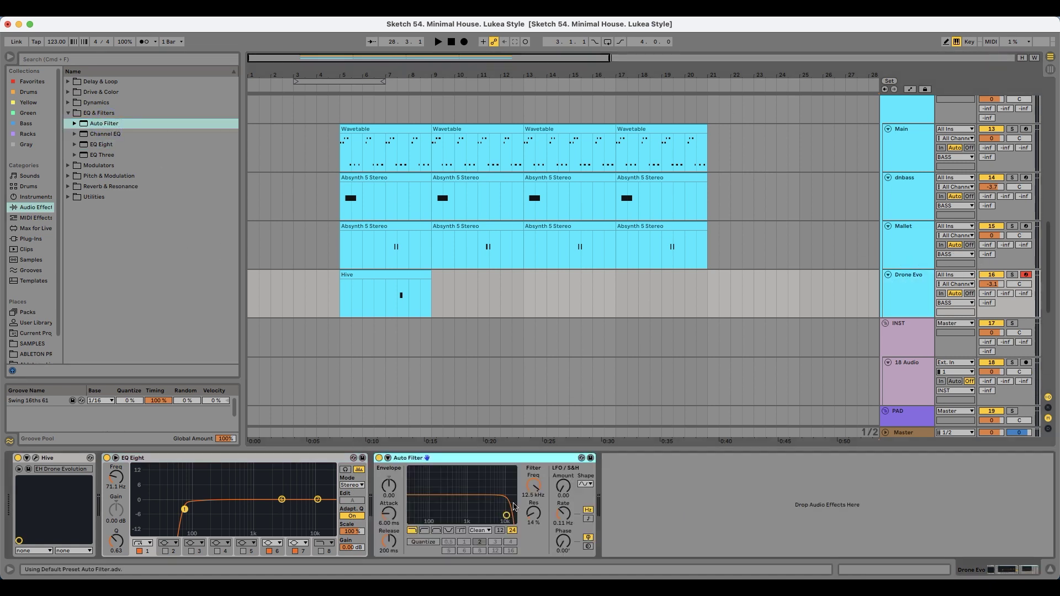
drag(507, 517, 482, 510)
- Duplicate the four-bar Hive clip three times and lower the Drone Evo track's volume to -5.8 dB while auditioning the last repeat
click(373, 274)
key(super+d)
key(super+d)
key(super+d)
drag(991, 284, 991, 291)
key(space)
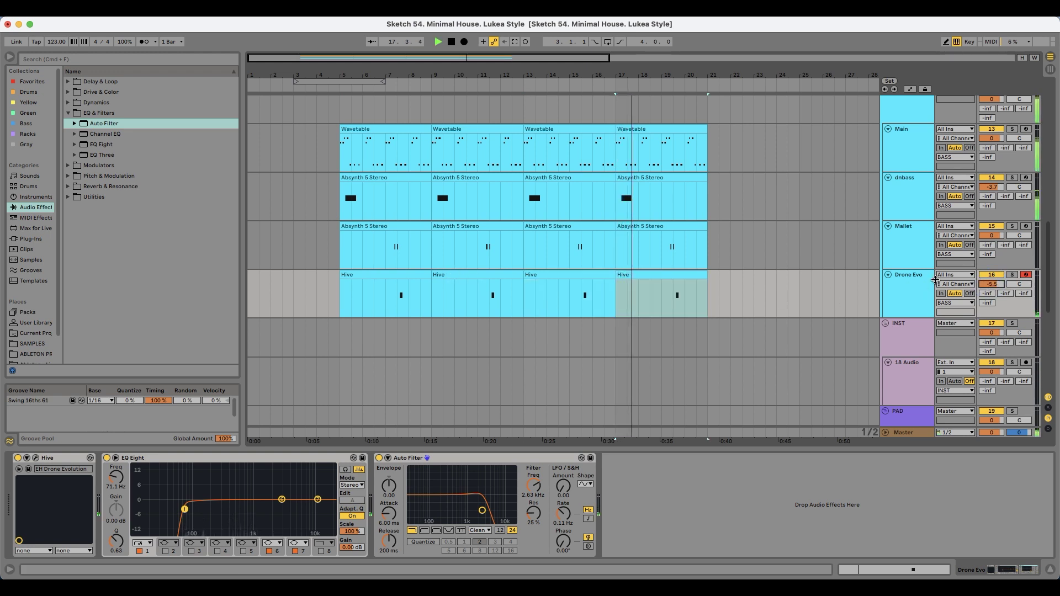
click(723, 273)
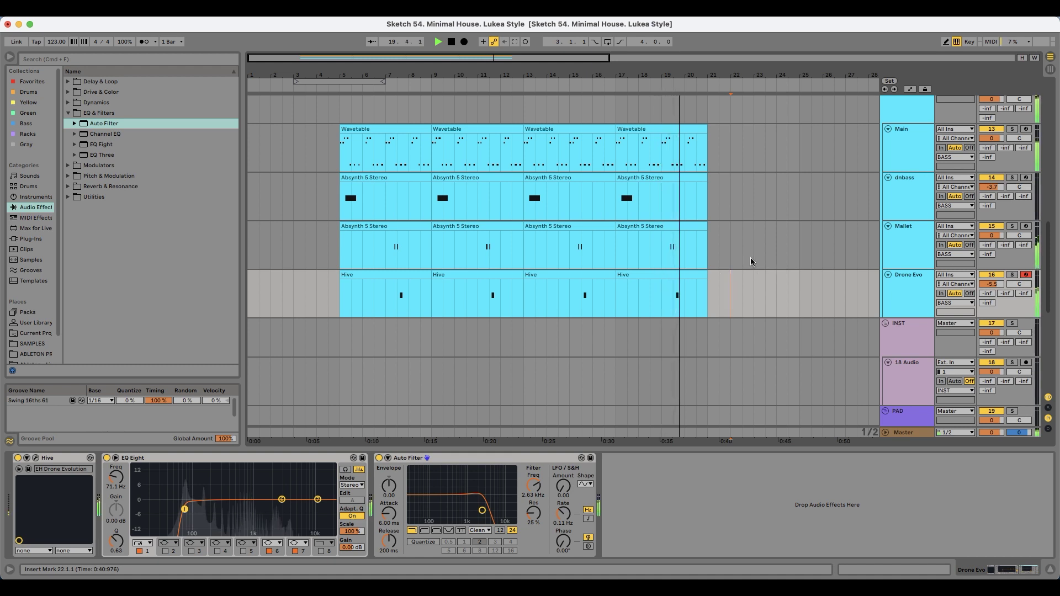
drag(991, 284, 991, 286)
key(space)
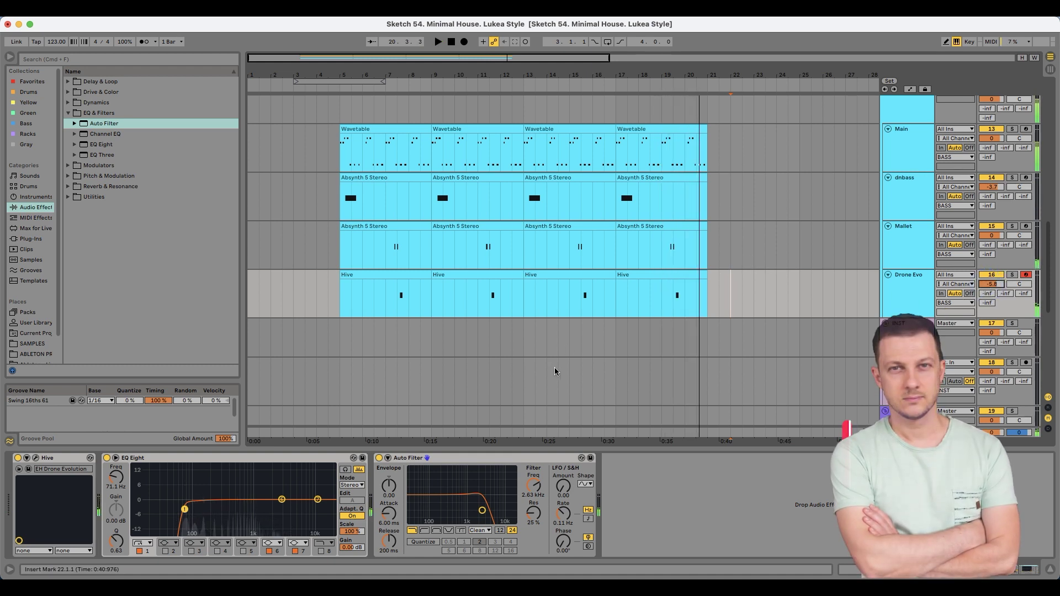
- Switch Hive's synth engine to Dirty, toggle its built-in delay to compare, and close the plug-in window
click(36, 458)
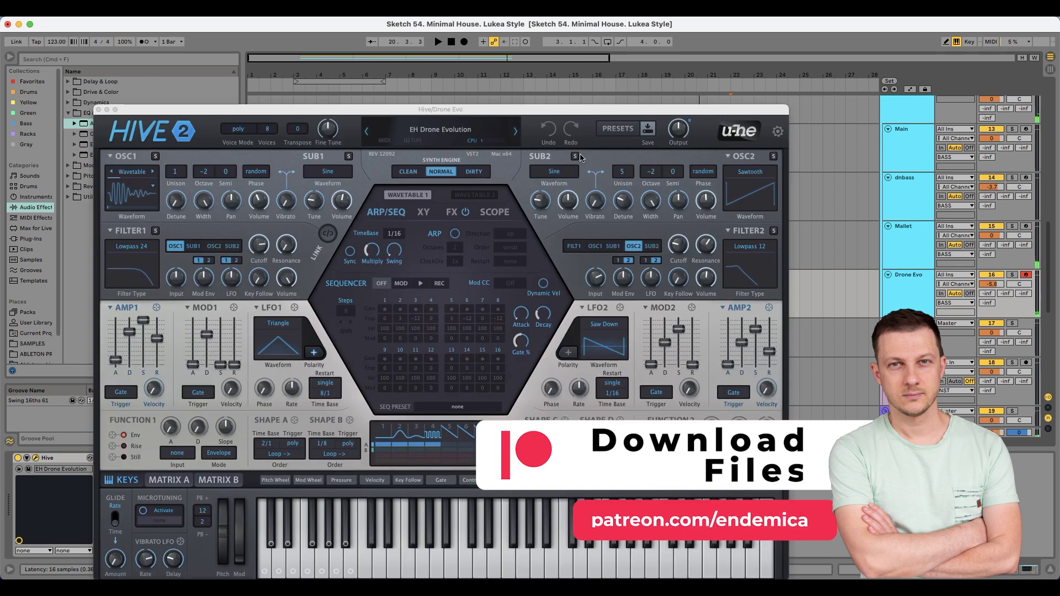
click(466, 175)
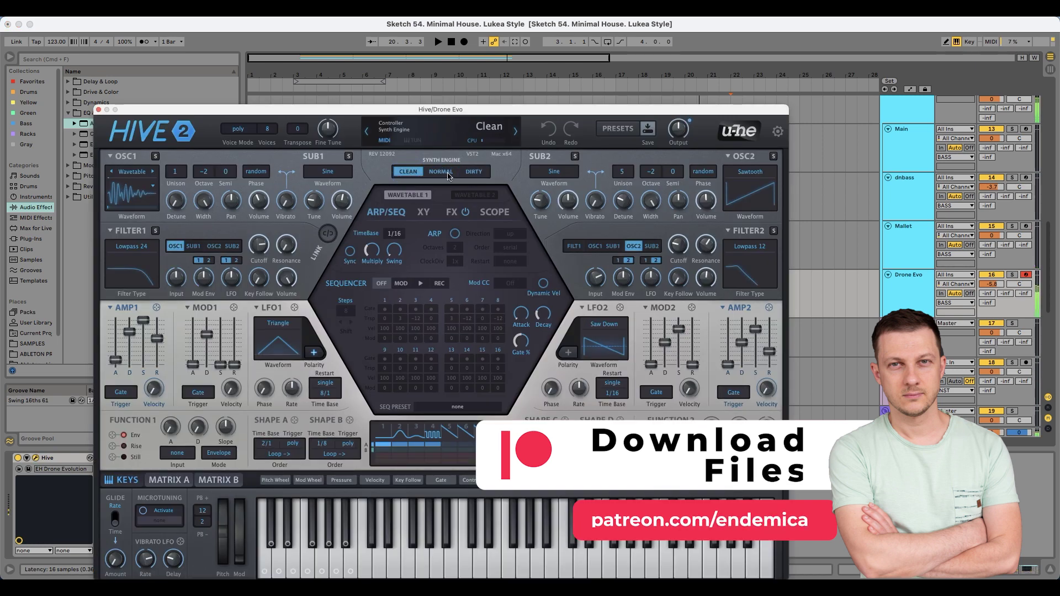
click(452, 213)
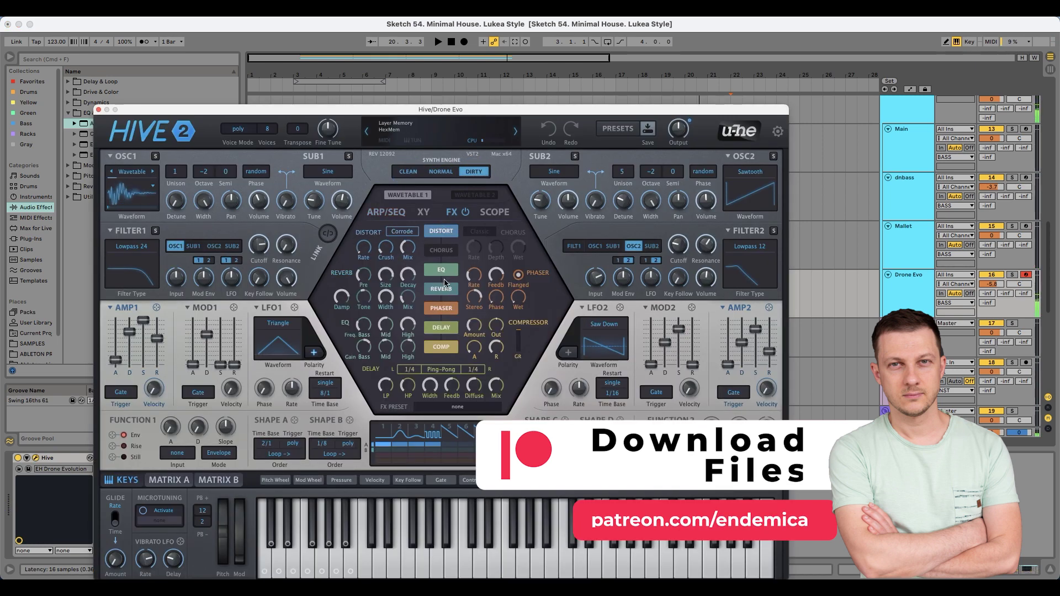
click(448, 327)
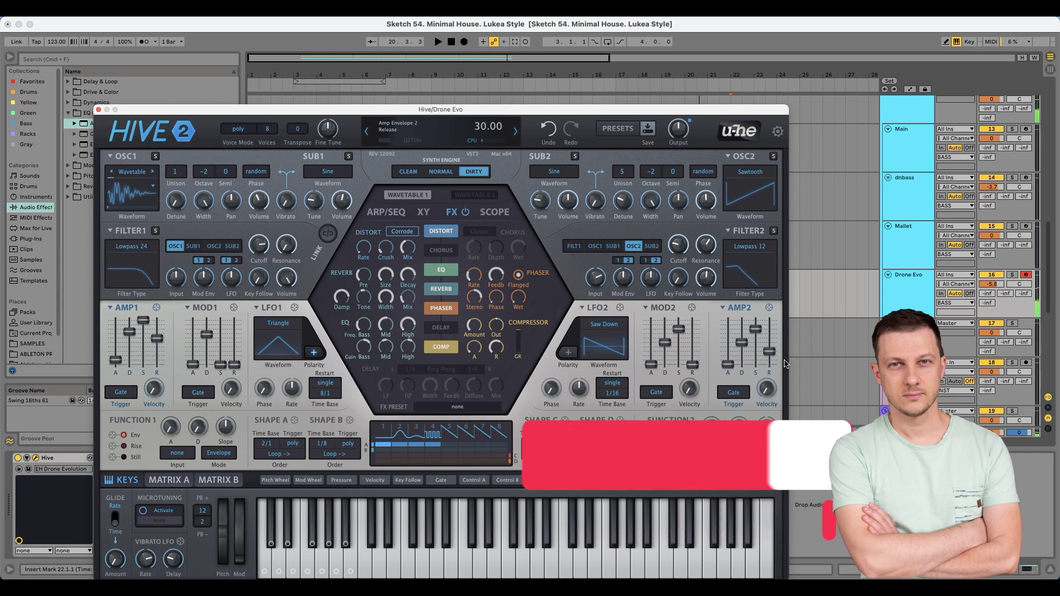
drag(157, 337, 163, 359)
click(449, 330)
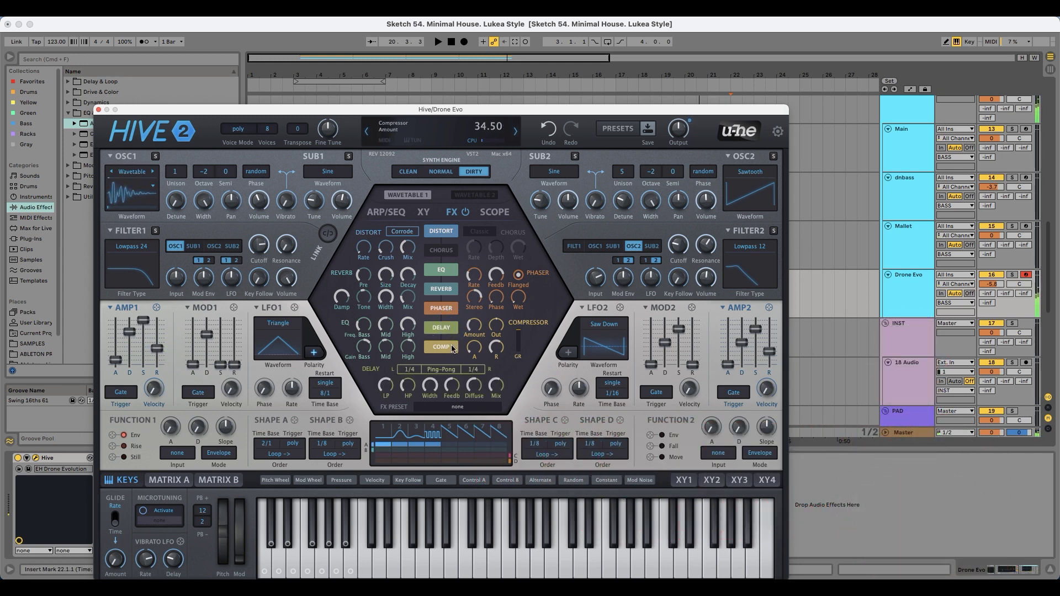
click(450, 331)
click(99, 110)
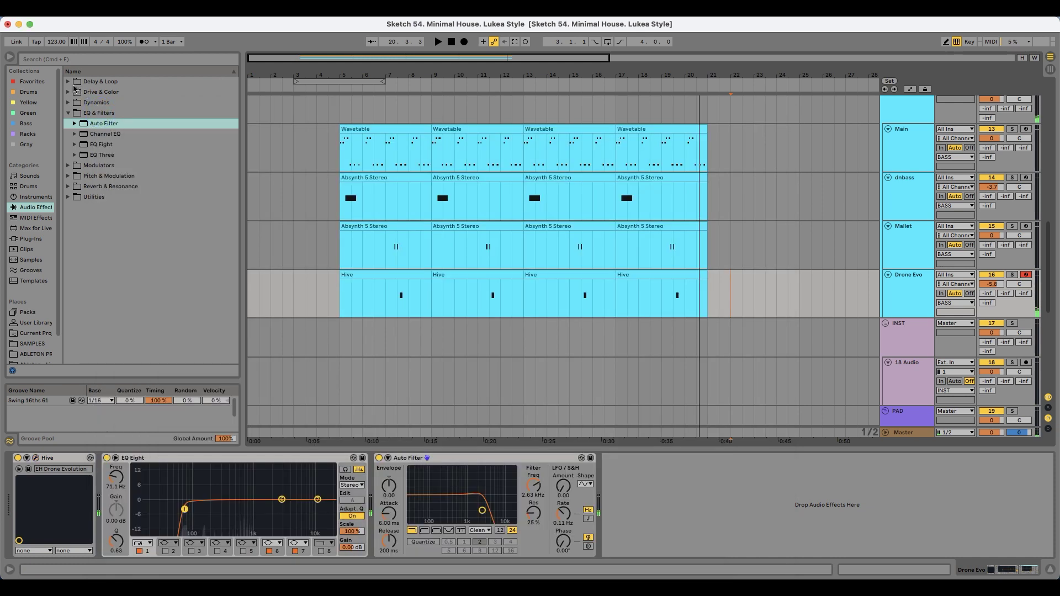
- Add an Echo after Auto Filter on the Drone Evo track and set its Dry/Wet to 25%
click(68, 81)
drag(92, 114, 636, 503)
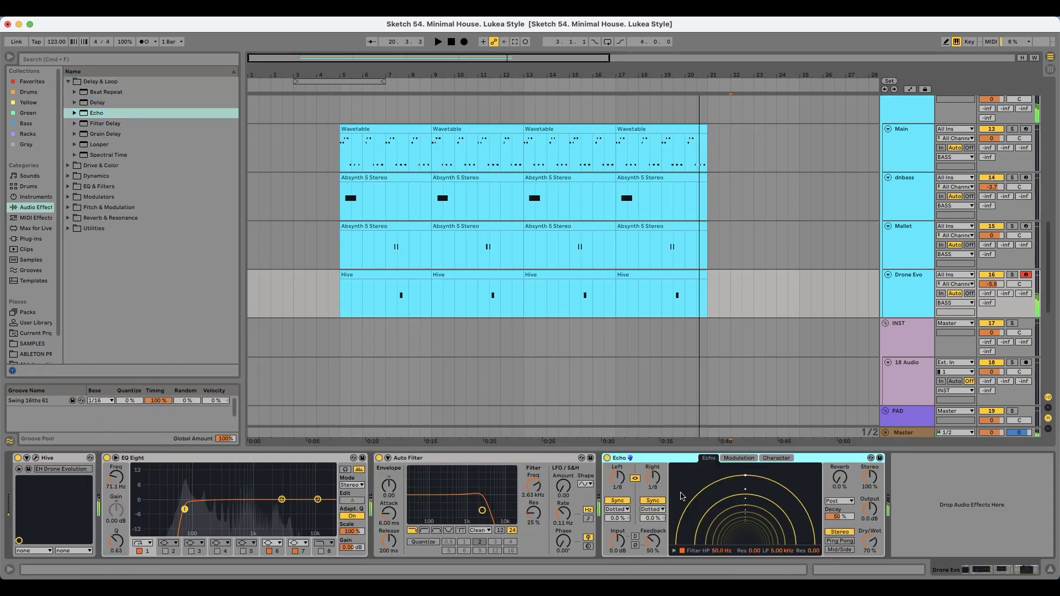
click(867, 535)
drag(869, 540, 869, 558)
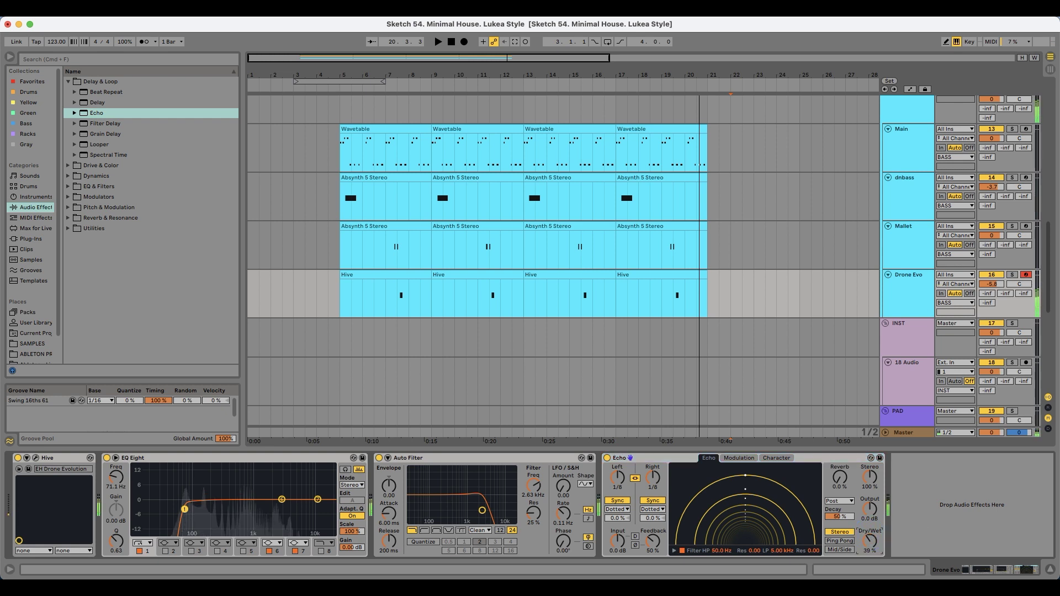
- Unlink Echo's channels with the left delay on Notes and the right on Dotted, and play the section from bar 5
click(657, 510)
click(651, 505)
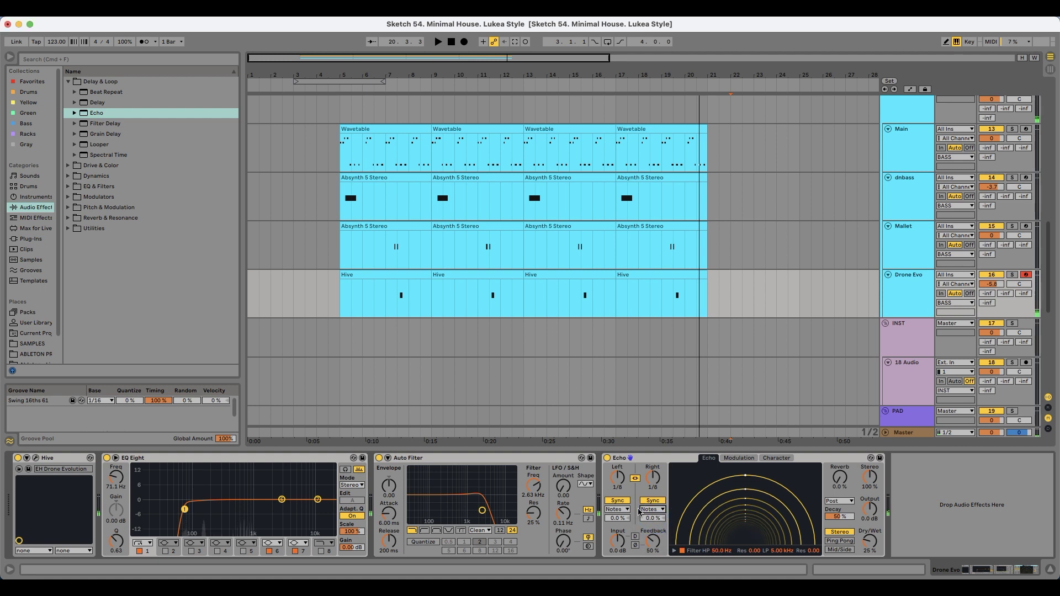
click(635, 478)
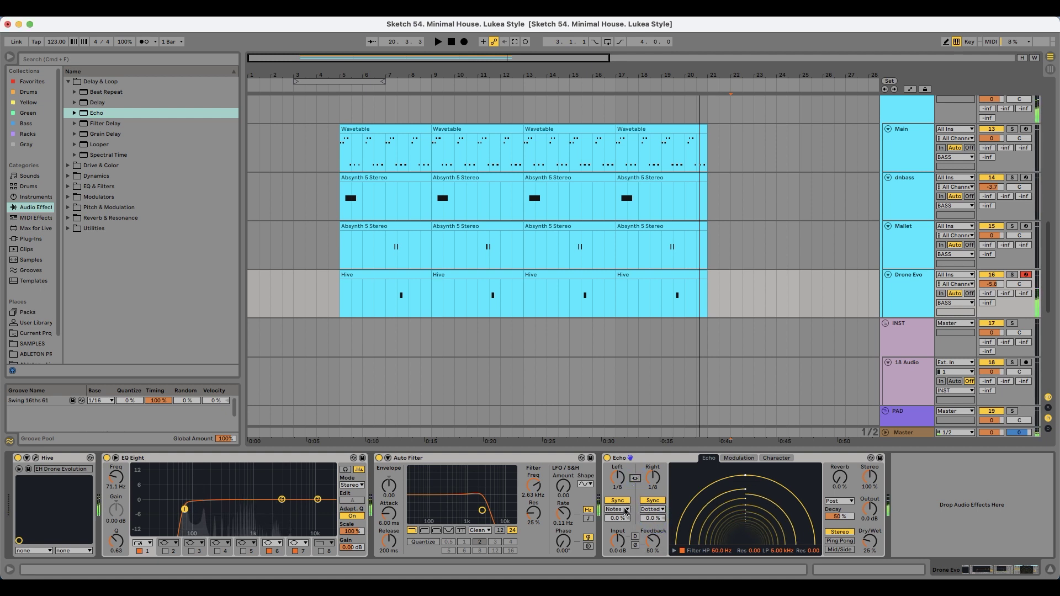
key(space)
key(space)
click(389, 292)
key(space)
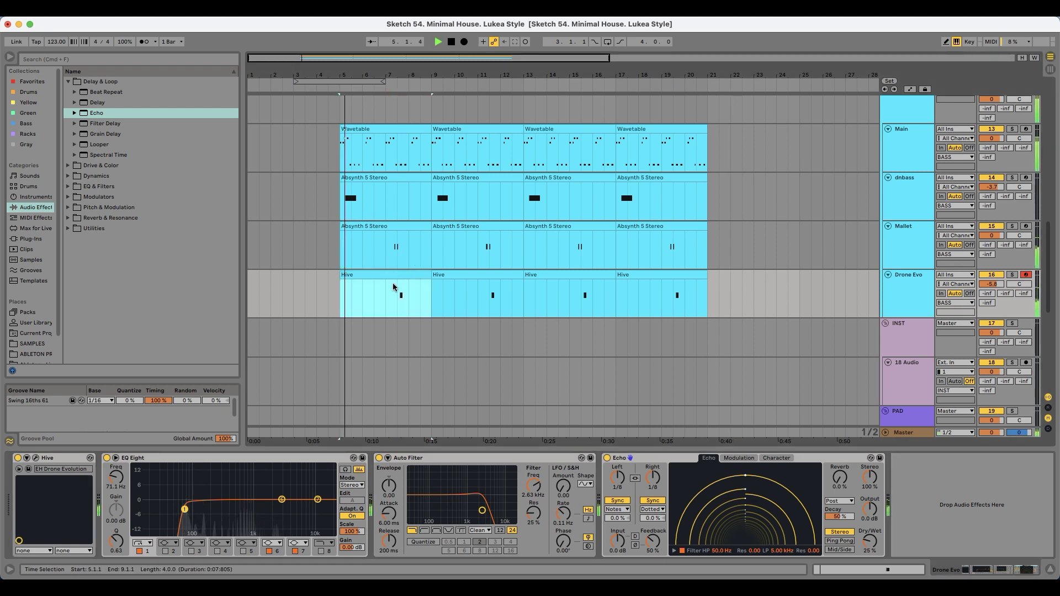
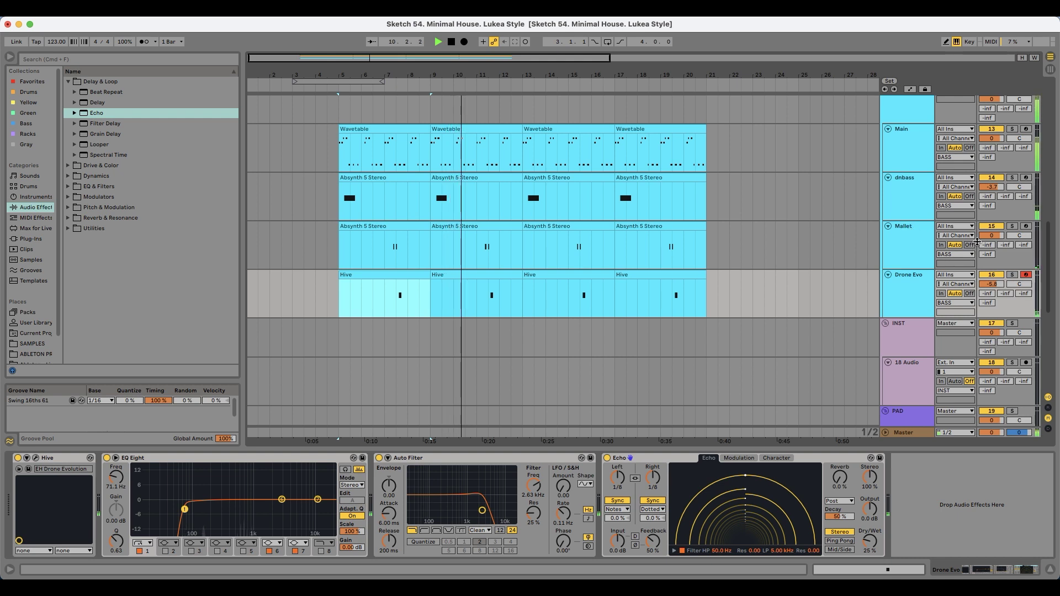
- Lower the Mallet track to -2.0 dB and Drone Evo to -7.0 dB, and play from bar 5 again
click(903, 229)
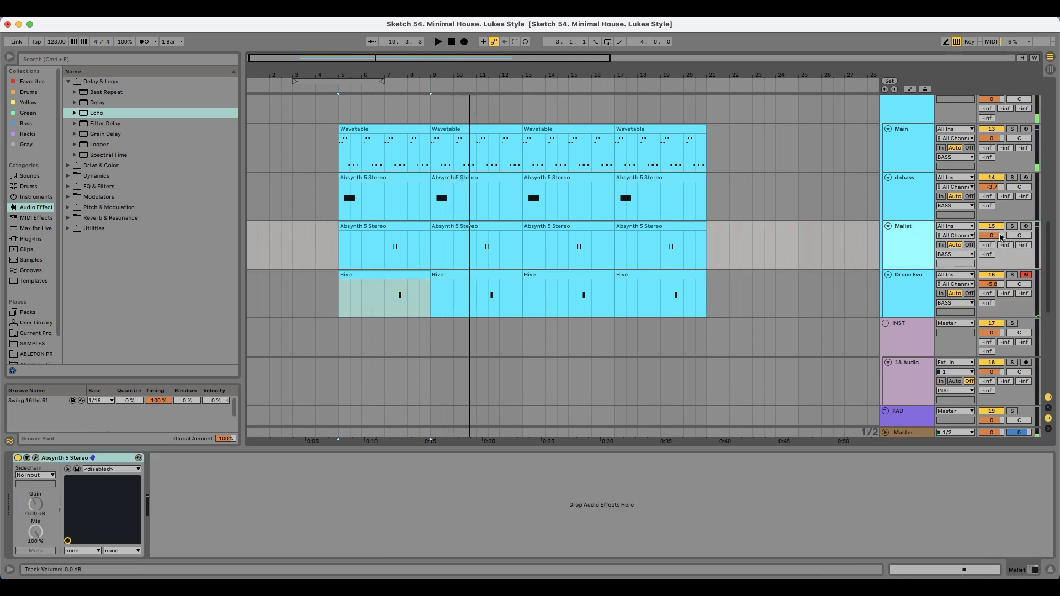
drag(1001, 237, 1001, 240)
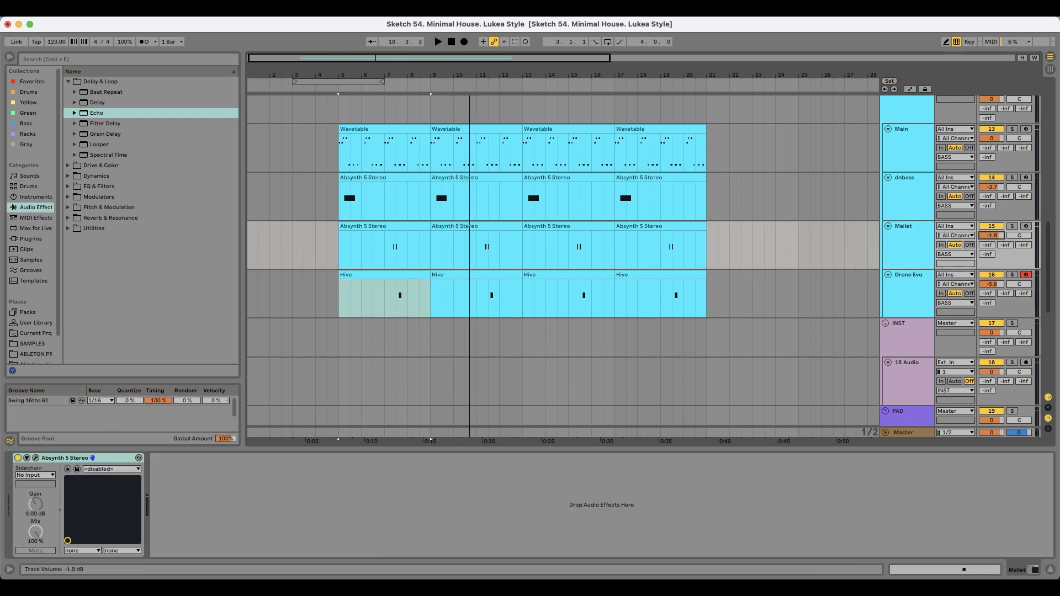
drag(991, 284, 992, 286)
key(space)
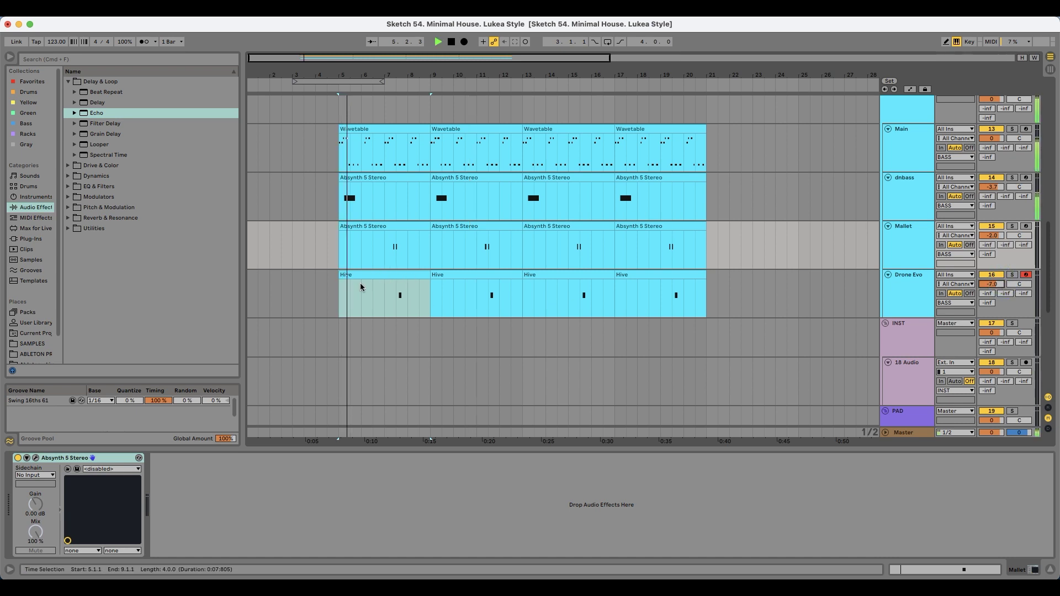
- Rebalance during playback by setting the Mallet track to -1.2 dB and Drone Evo to -9.1 dB
click(322, 268)
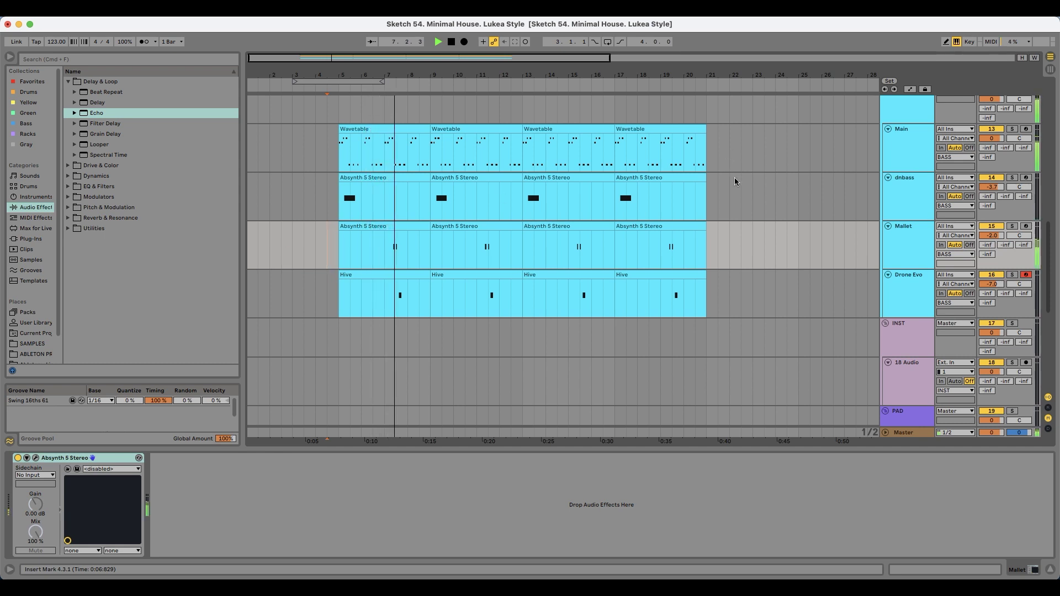
drag(991, 236, 991, 231)
drag(1000, 284, 1000, 291)
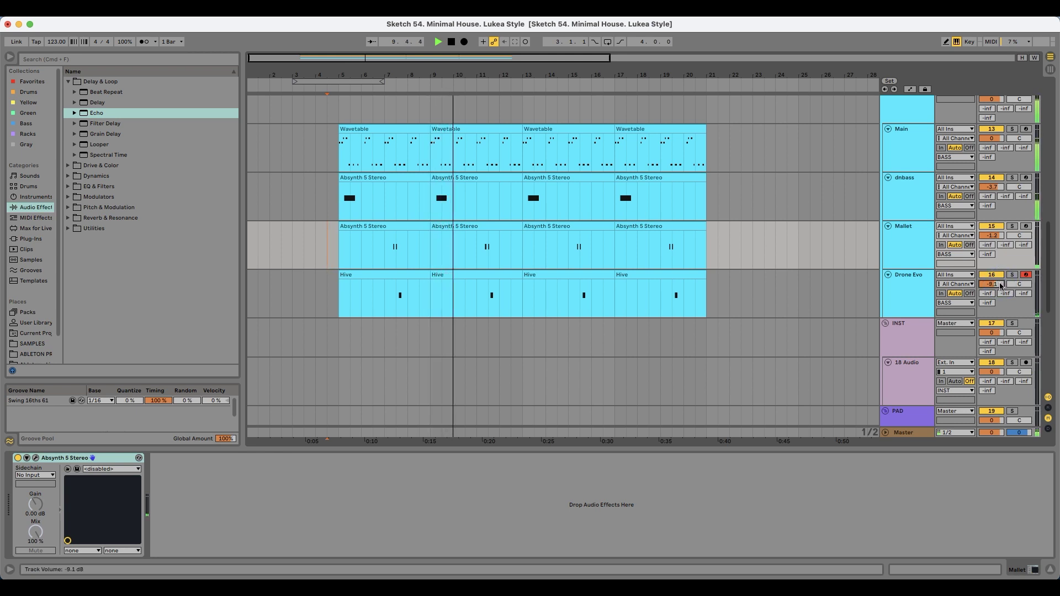
click(775, 294)
scroll(379, 304, down, 5)
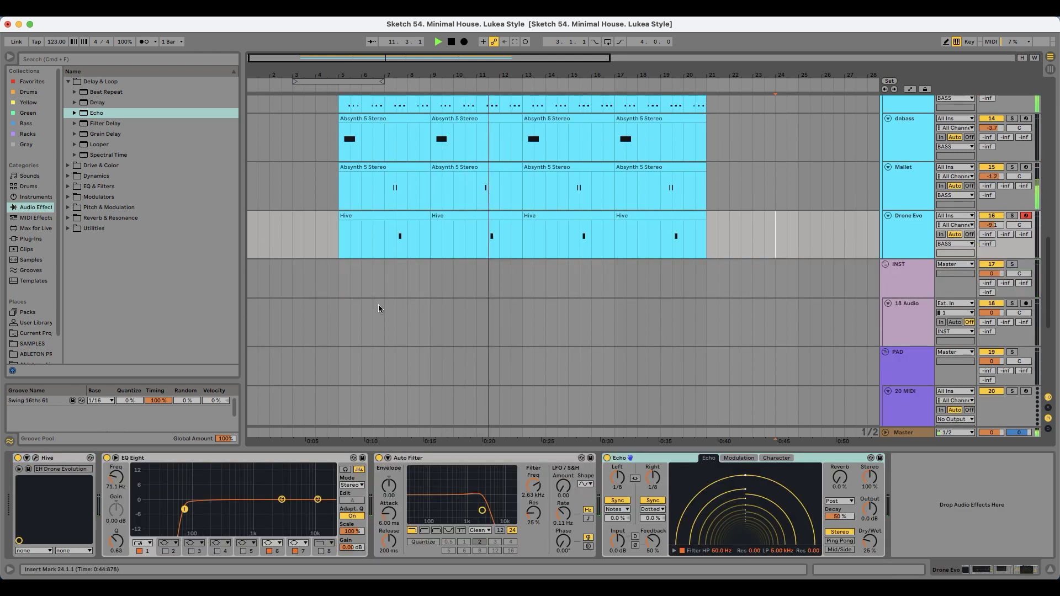
- Load Absynth 5 Stereo onto the empty MIDI track in the PAD group, with the insert position at bar 5
click(350, 257)
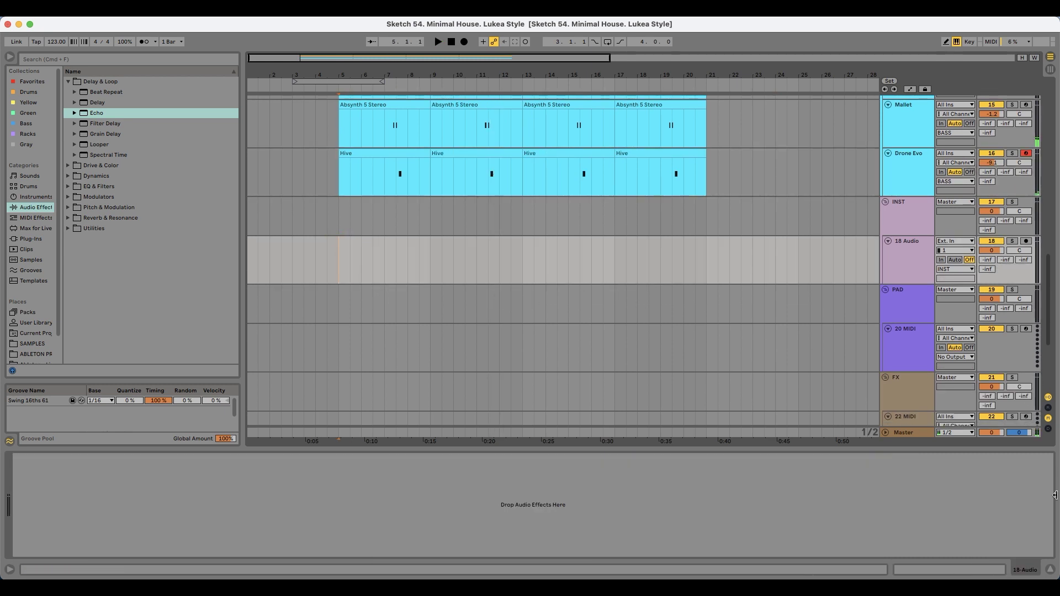
click(1002, 550)
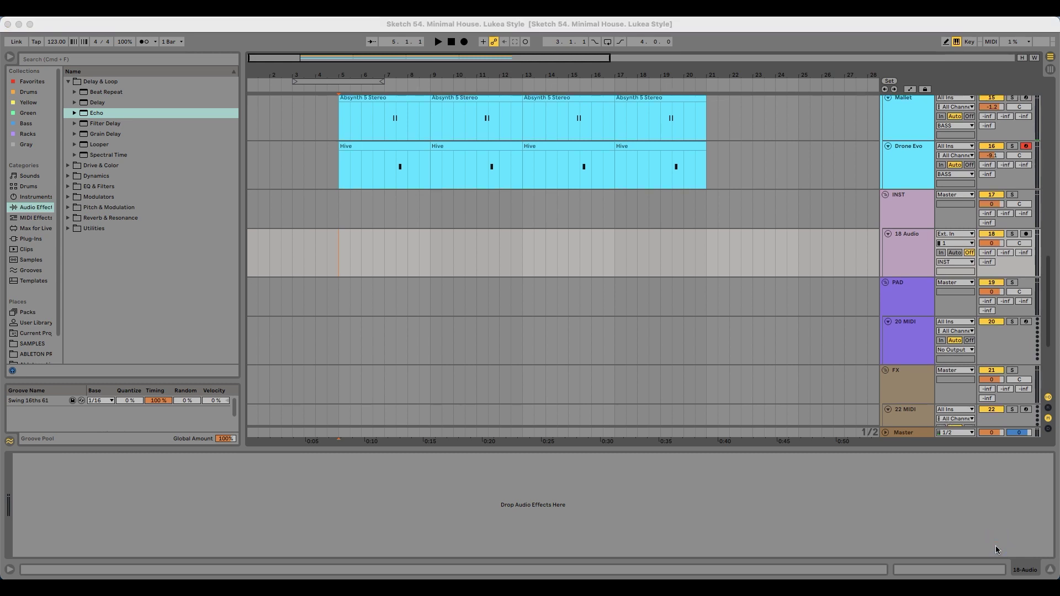
click(338, 318)
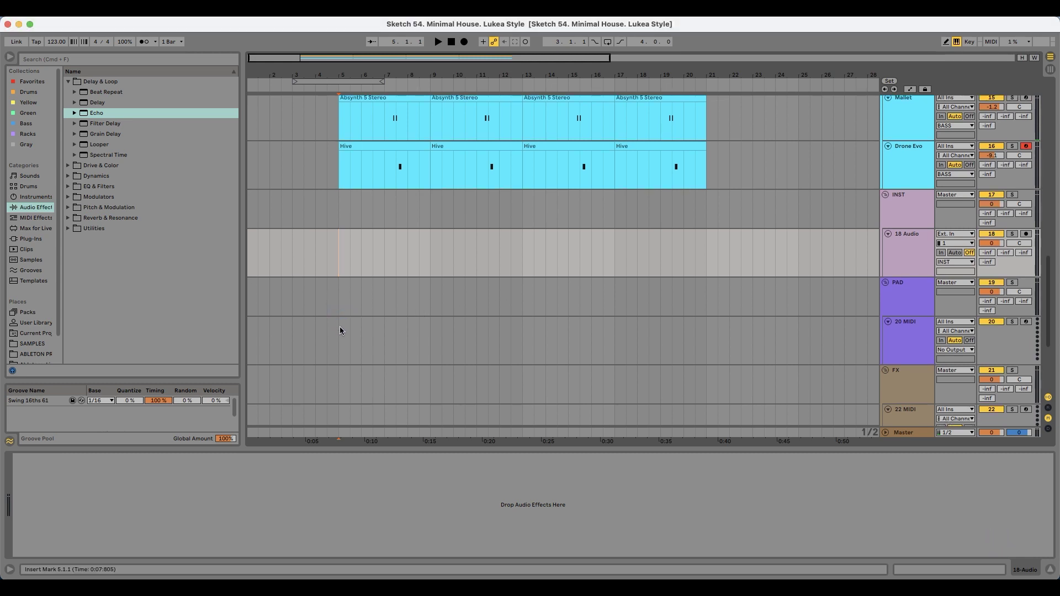
scroll(338, 329, down, 1)
click(338, 310)
scroll(342, 307, down, 2)
scroll(346, 306, down, 1)
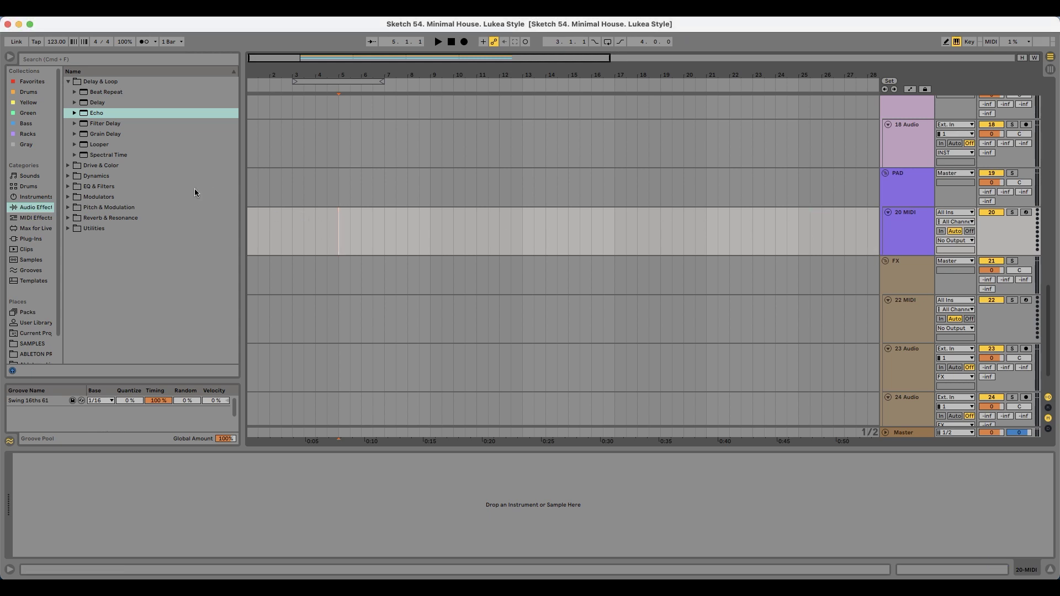
click(30, 239)
click(130, 127)
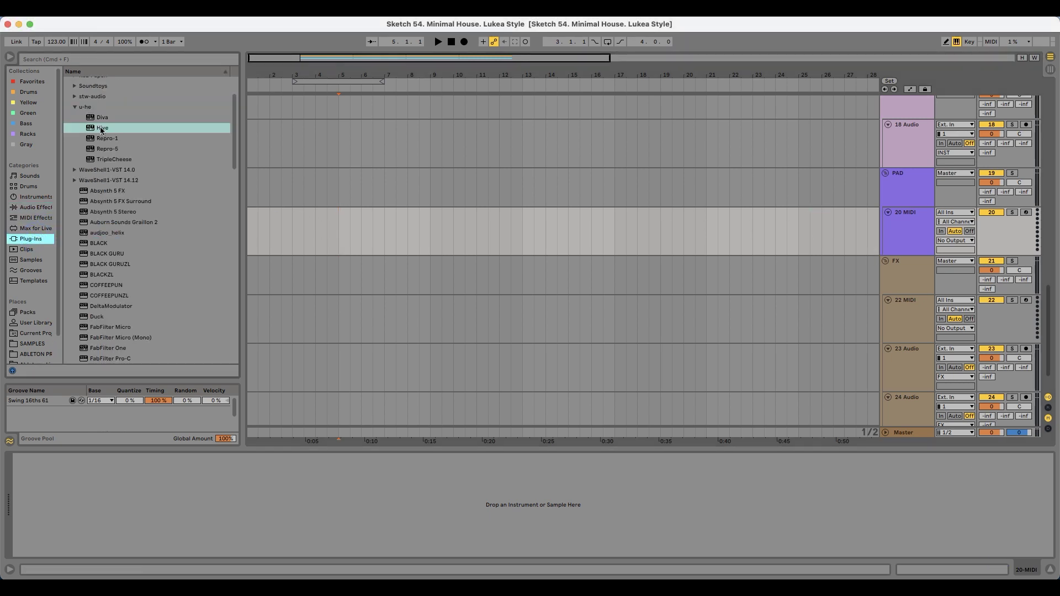
drag(115, 212, 480, 235)
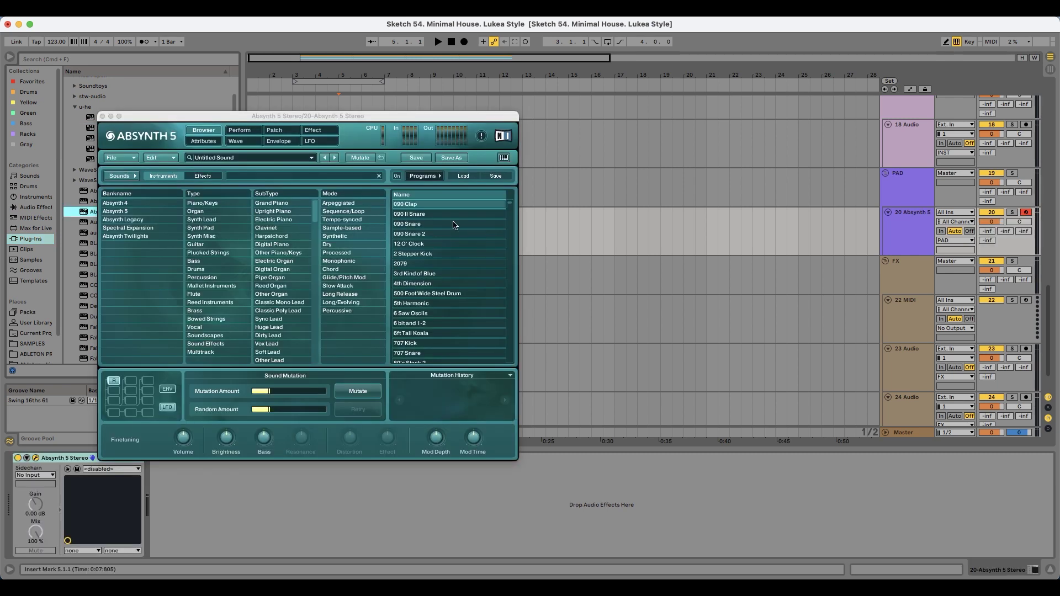
- Filter the Absynth browser to Synth Pad sounds and load the Gan VALIS preset to audition it
click(200, 227)
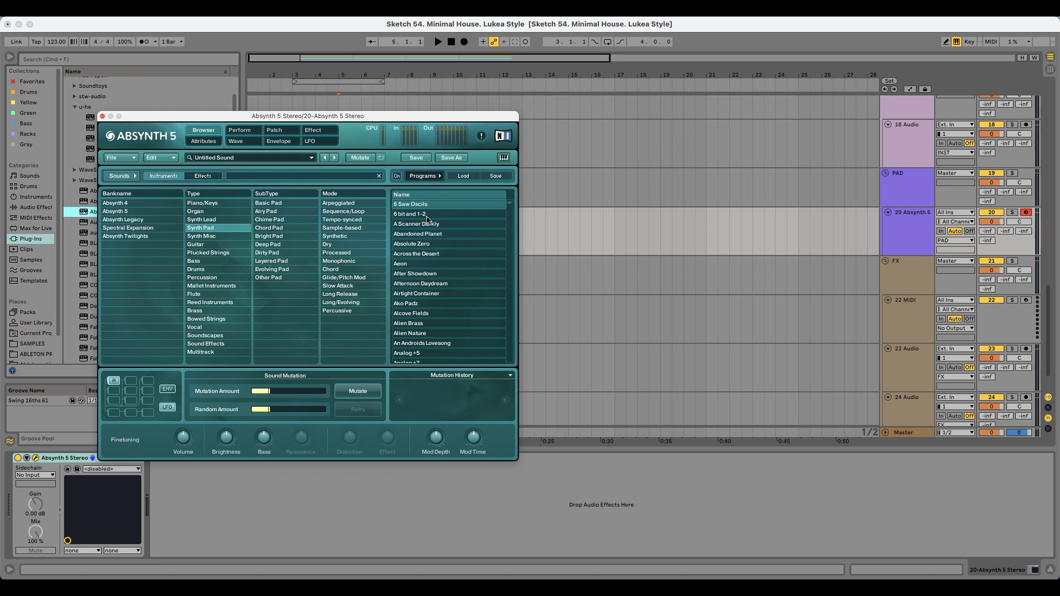
scroll(495, 213, down, 15)
click(414, 245)
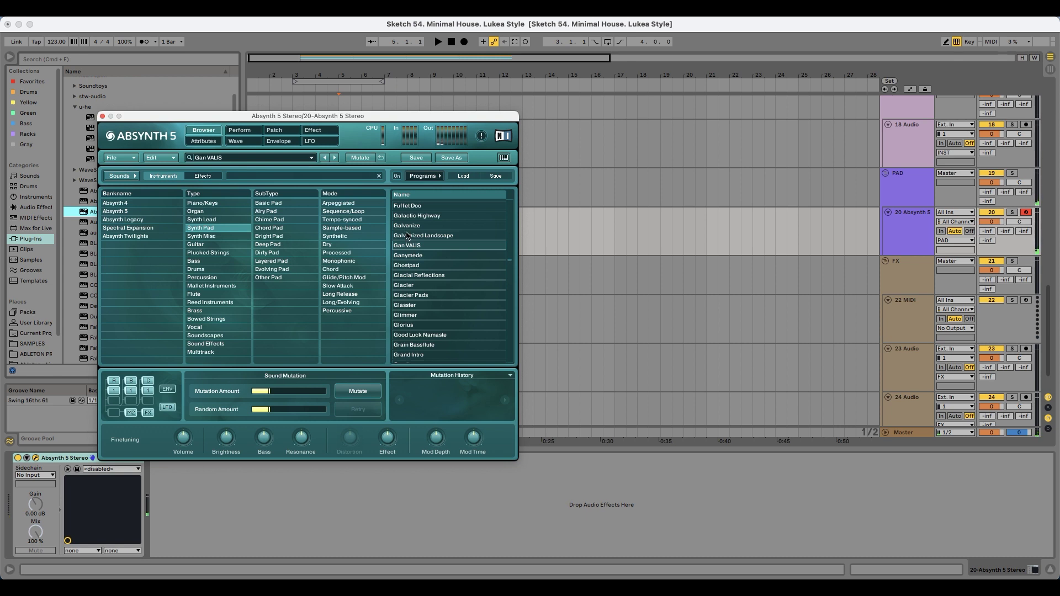
drag(395, 117, 335, 114)
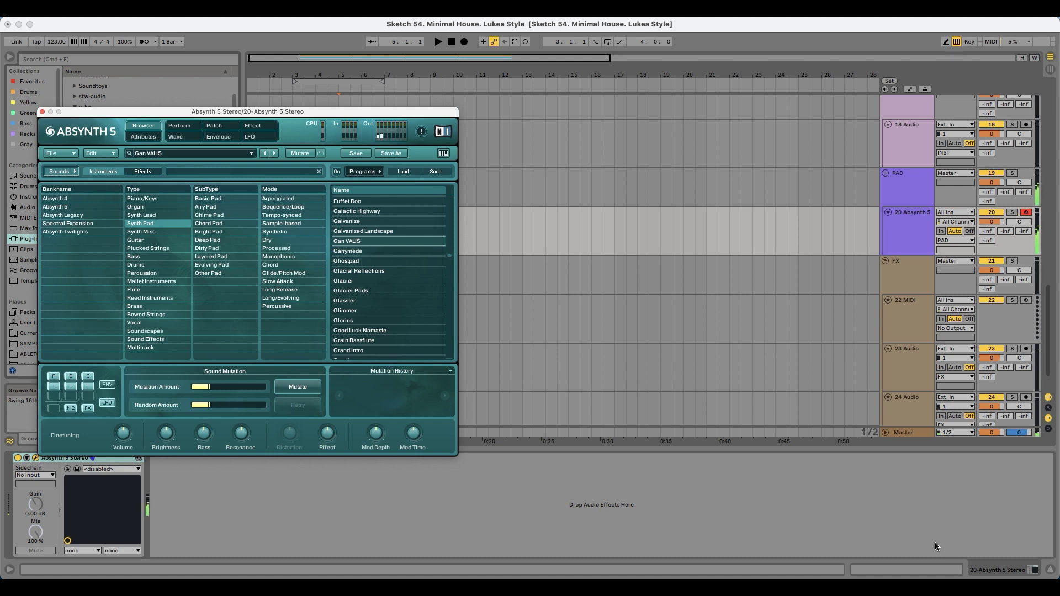
- Load the Ganymede pad preset and move the plug-in window off the PAD tracks
double_click(347, 251)
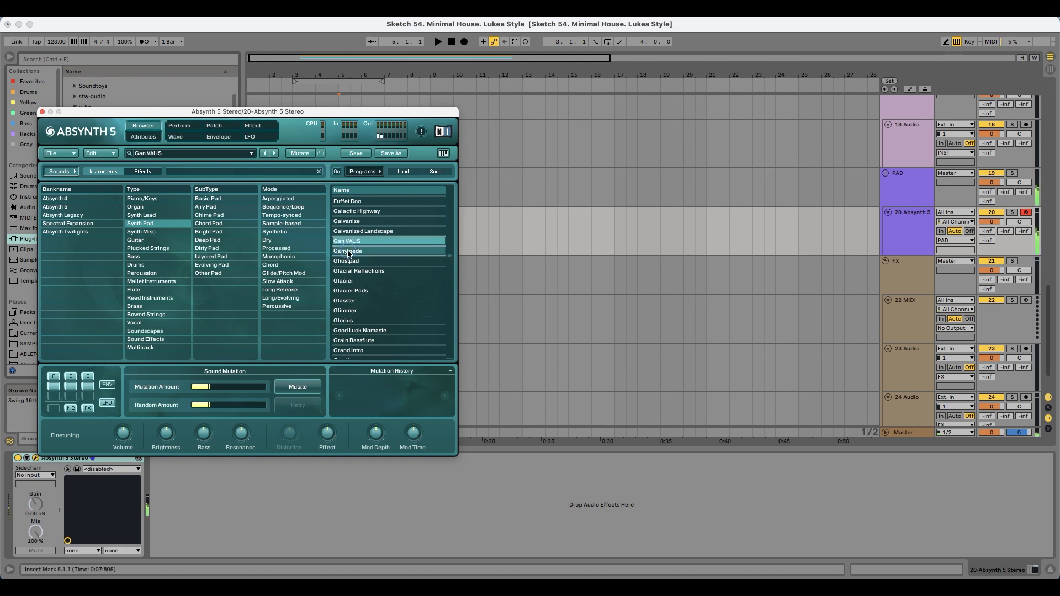
drag(355, 112, 539, 115)
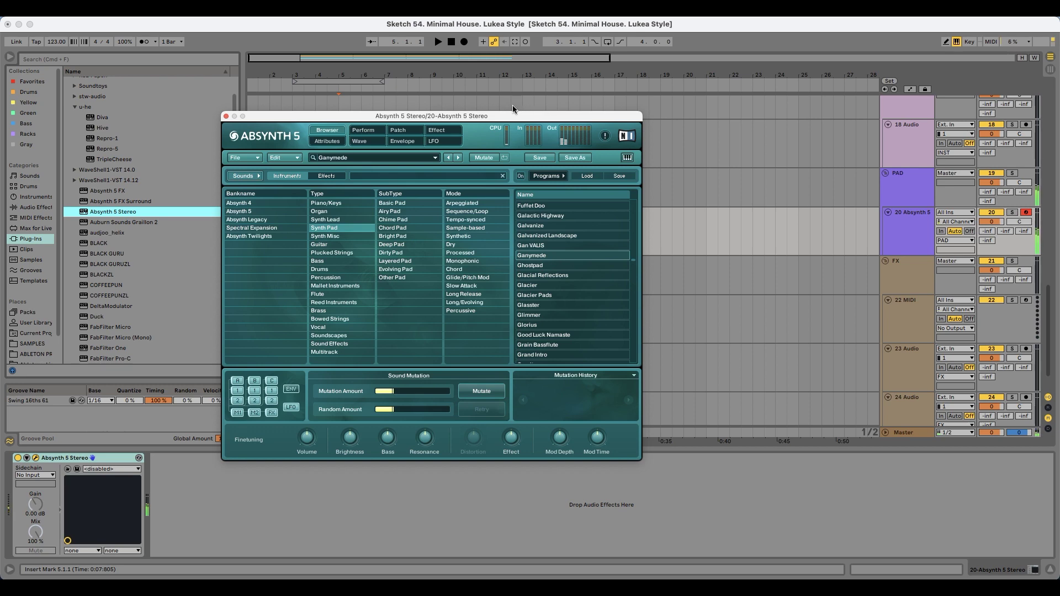
drag(430, 116, 354, 259)
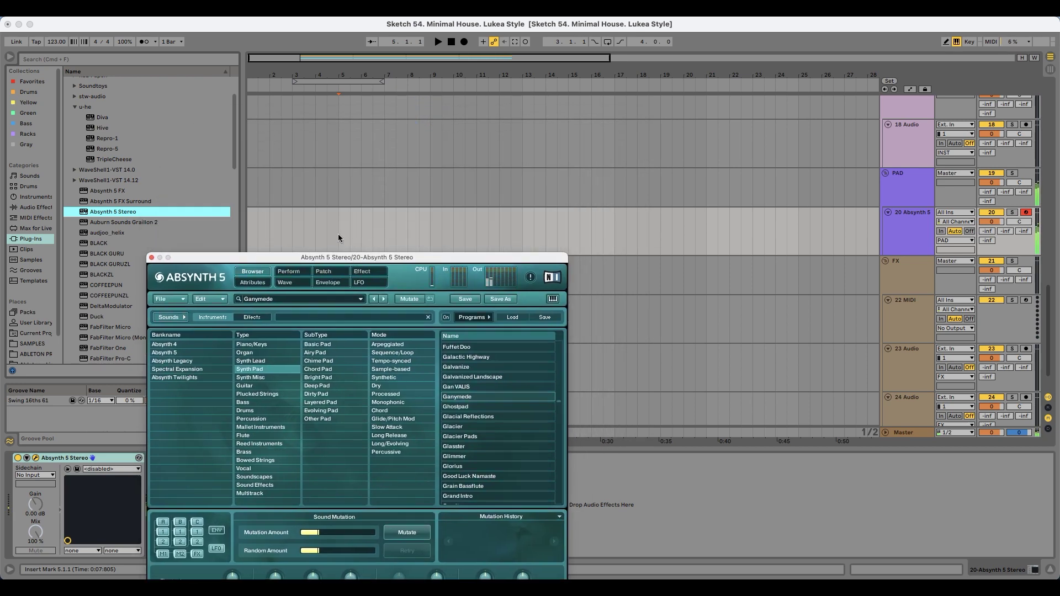
- Audition the empty pad track from bar 5, and record a sustained Ganymede note there up to bar 7
scroll(339, 230, down, 2)
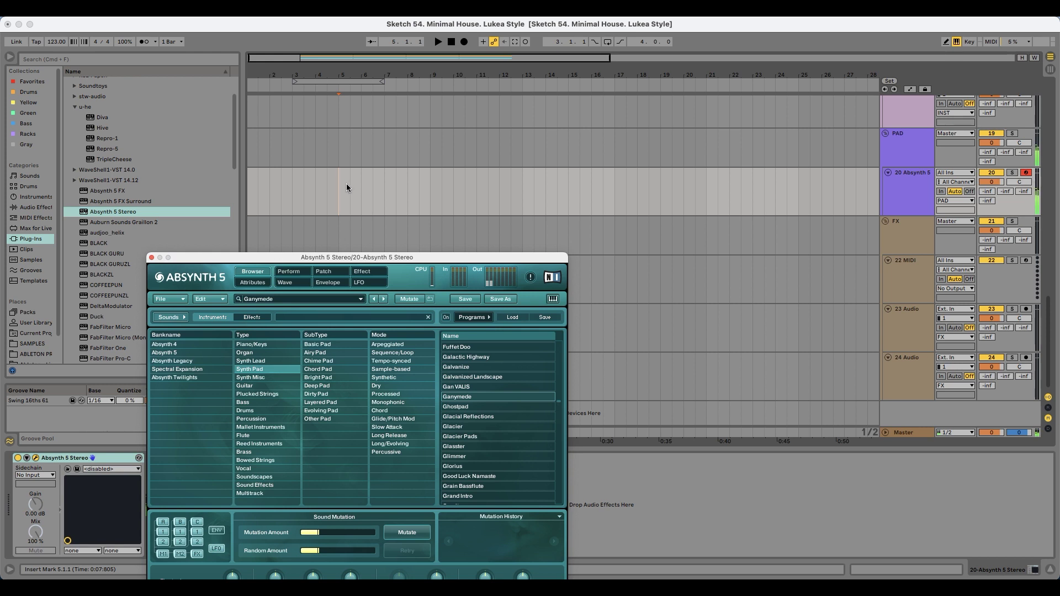
key(space)
key(space)
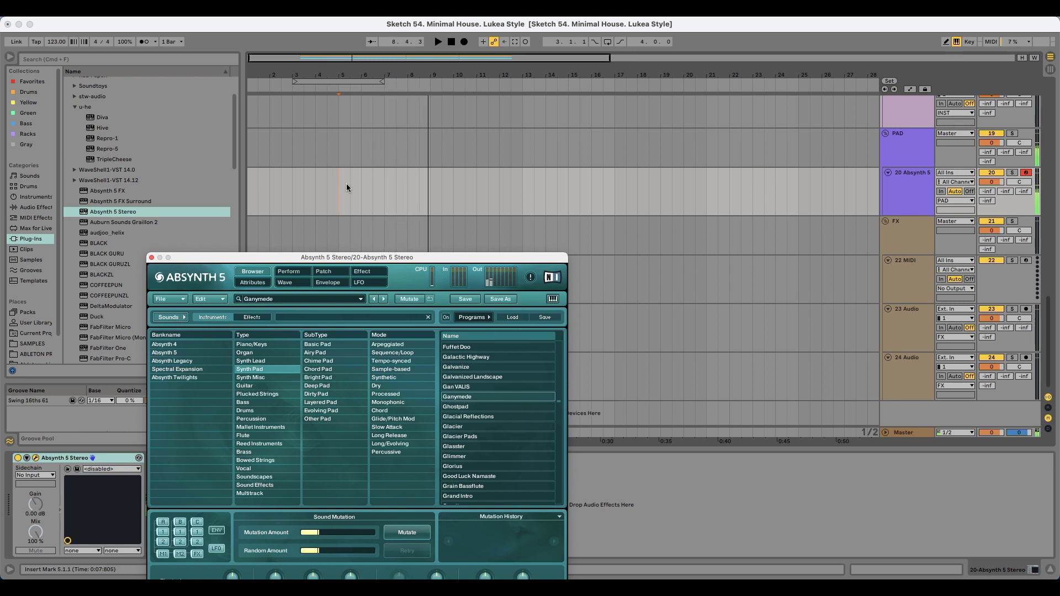
click(465, 42)
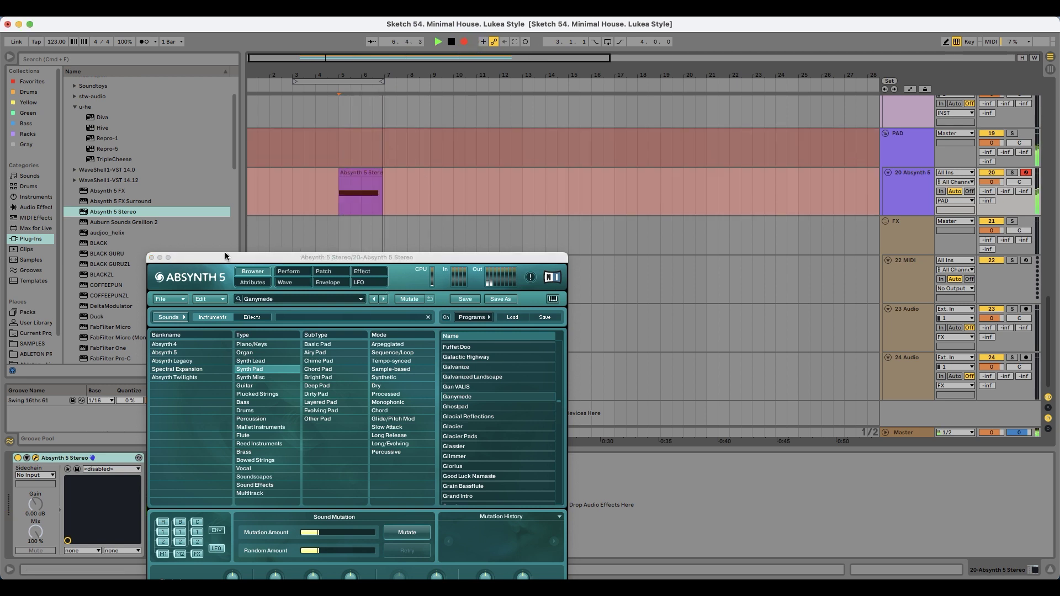
key(space)
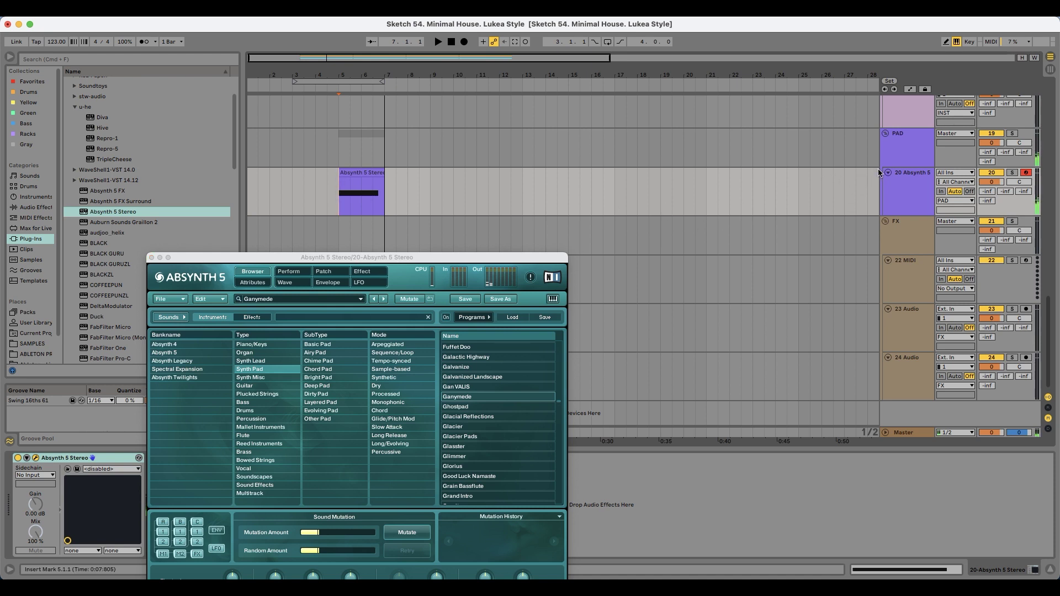
- Rename the recorded Absynth pad track as Ganymede
click(918, 175)
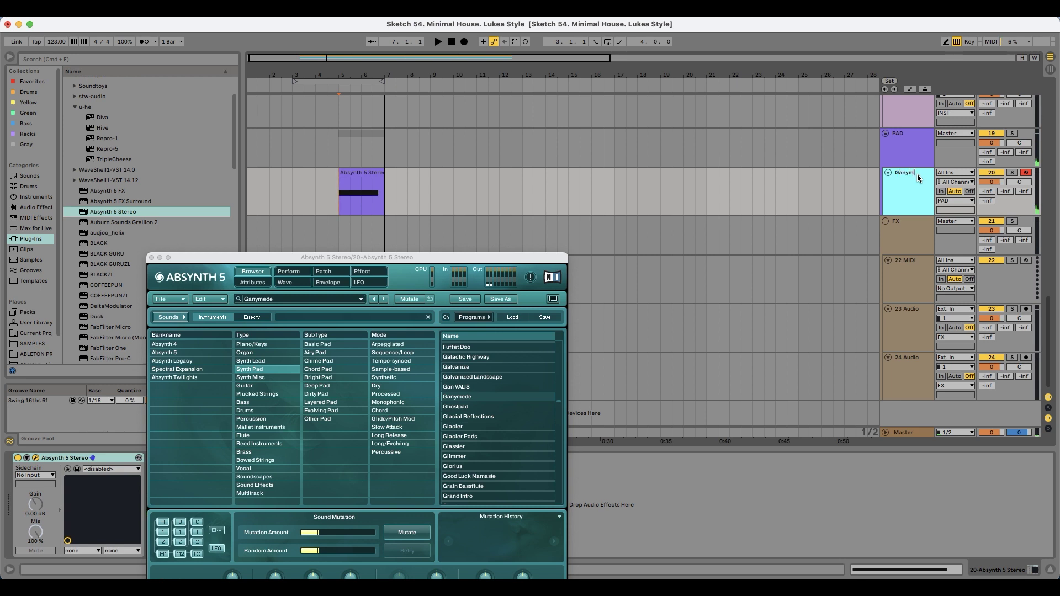
text(ed)
key(Return)
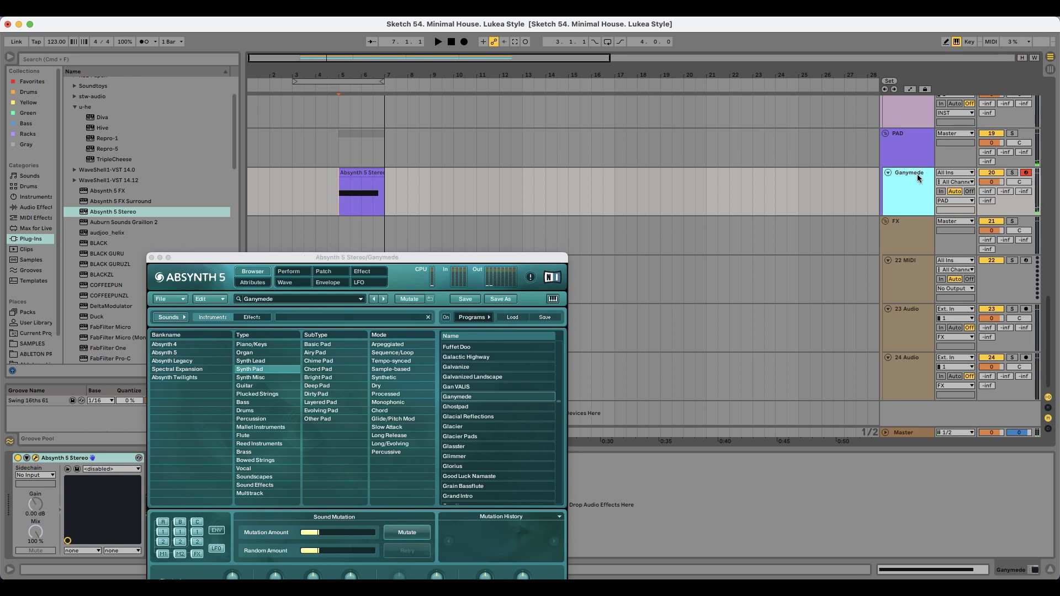
- Extend the Ganymede clip to bar 9 and lengthen its D#4 note to fill the whole clip
drag(385, 176, 430, 177)
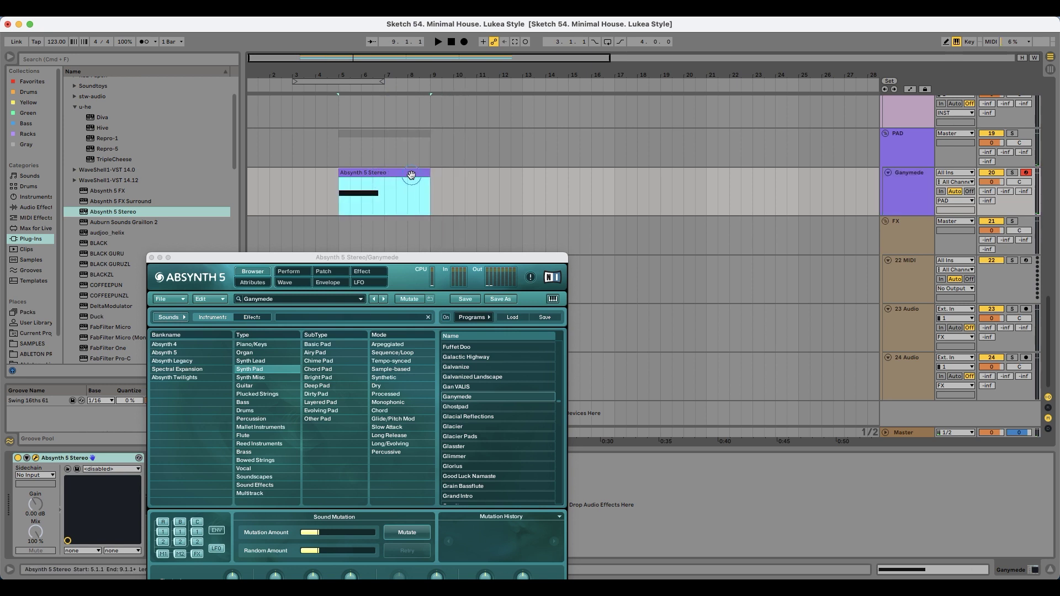
double_click(412, 176)
click(716, 392)
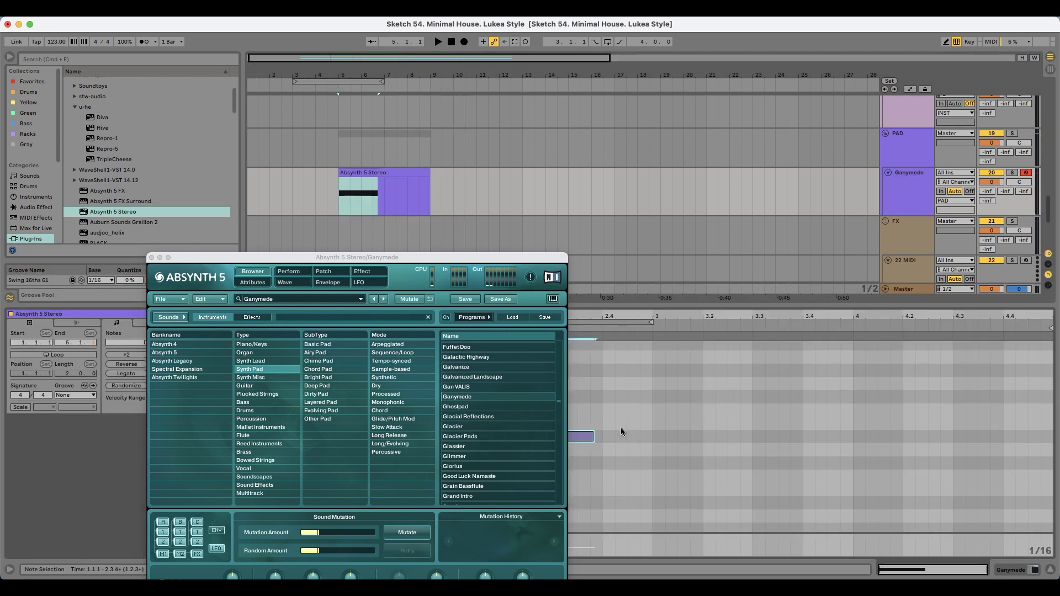
drag(597, 436, 1023, 451)
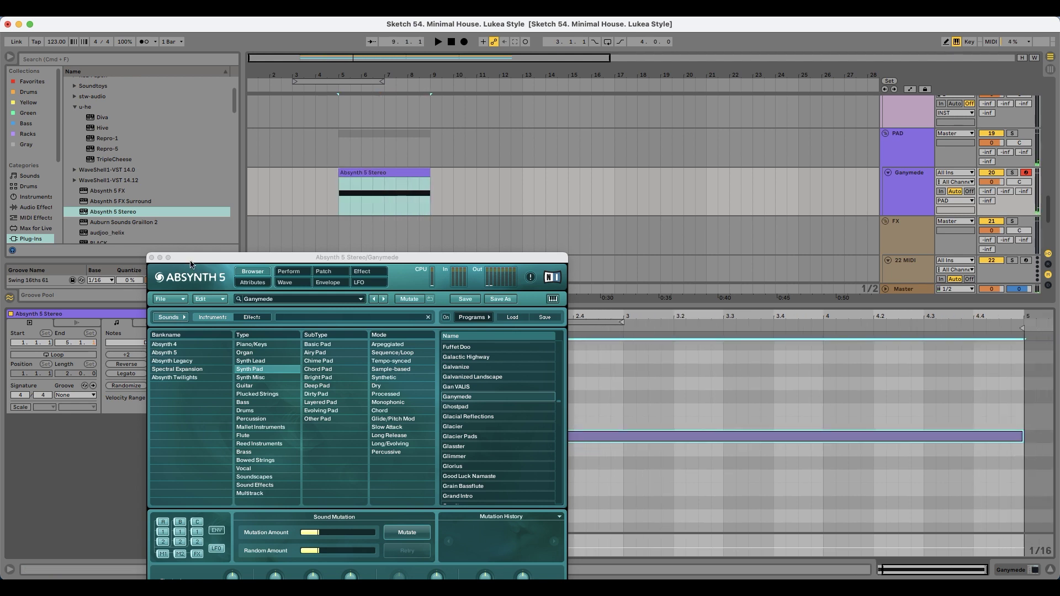
- Close the plug-in window and add a second MIDI track below Ganymede with Absynth 5 Stereo loaded
click(153, 257)
click(918, 180)
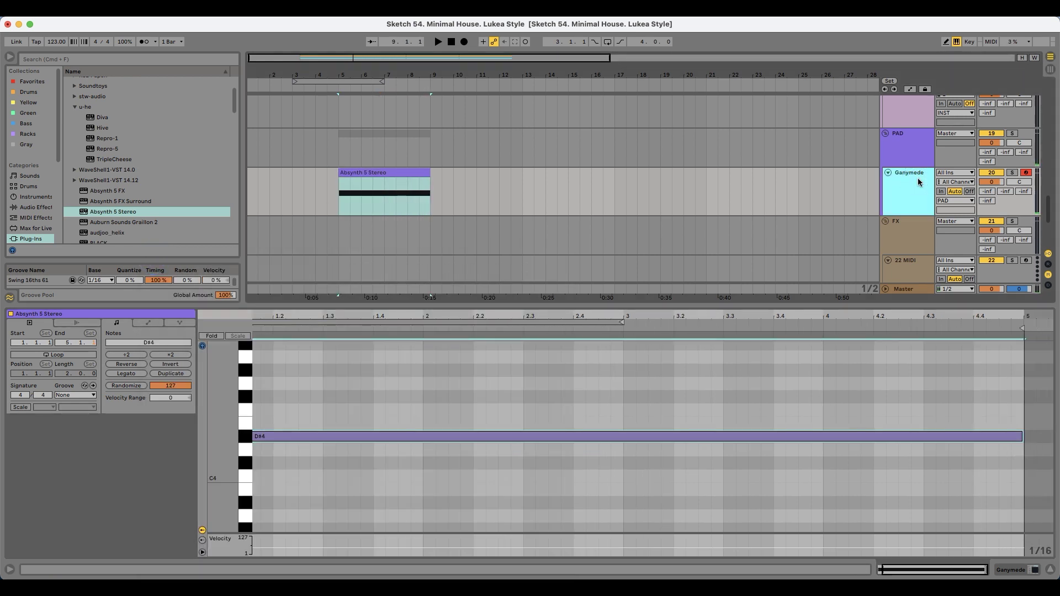
key(super+shift+t)
drag(114, 215, 432, 246)
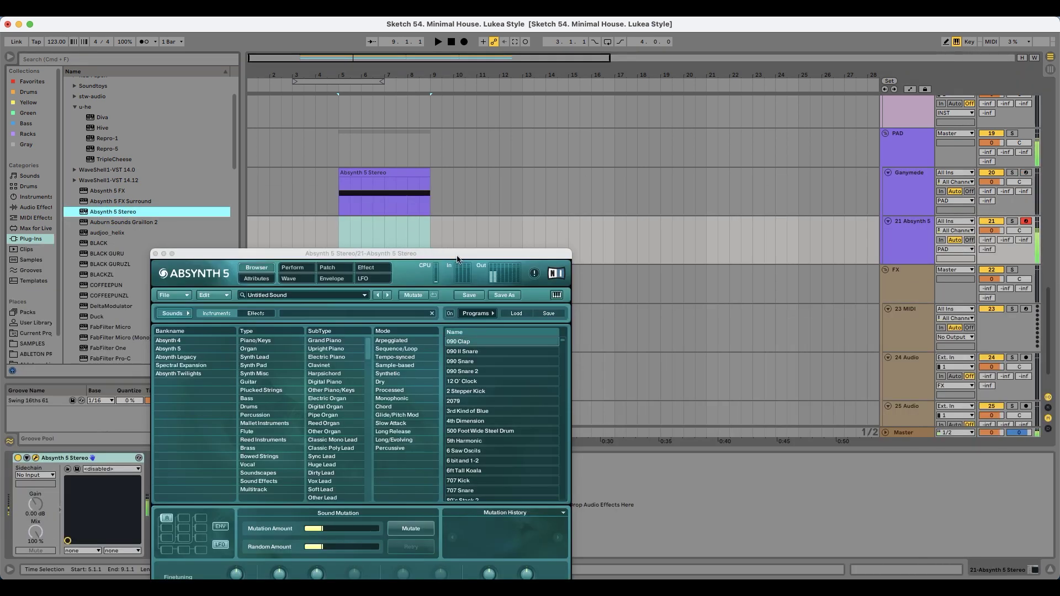
- Filter the new Absynth's browser to Synth Pad sounds and audition presets from Rough Air through Sample and Cold
click(282, 366)
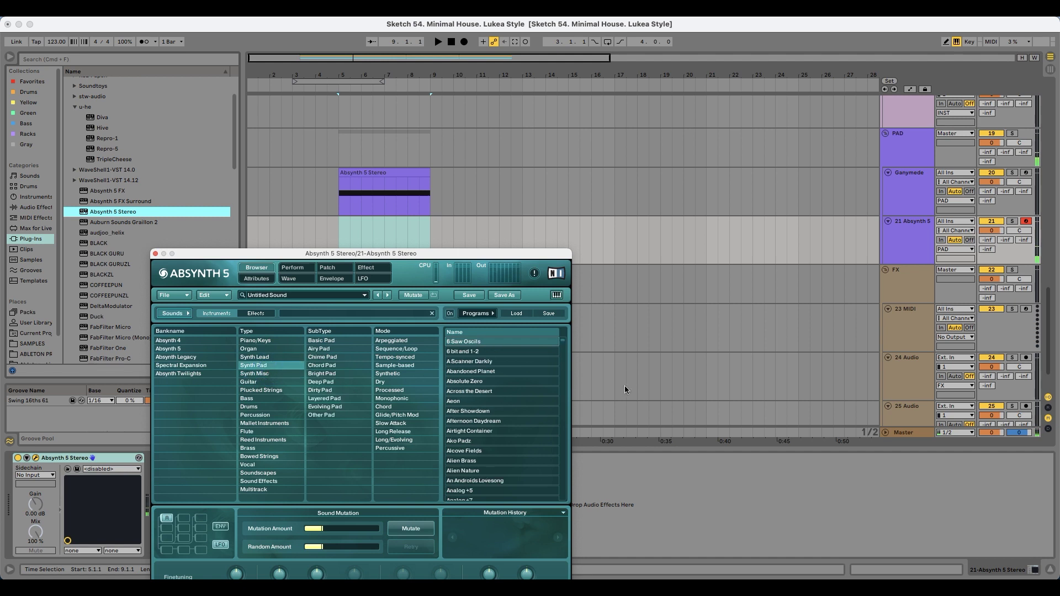
drag(561, 347, 564, 457)
click(447, 405)
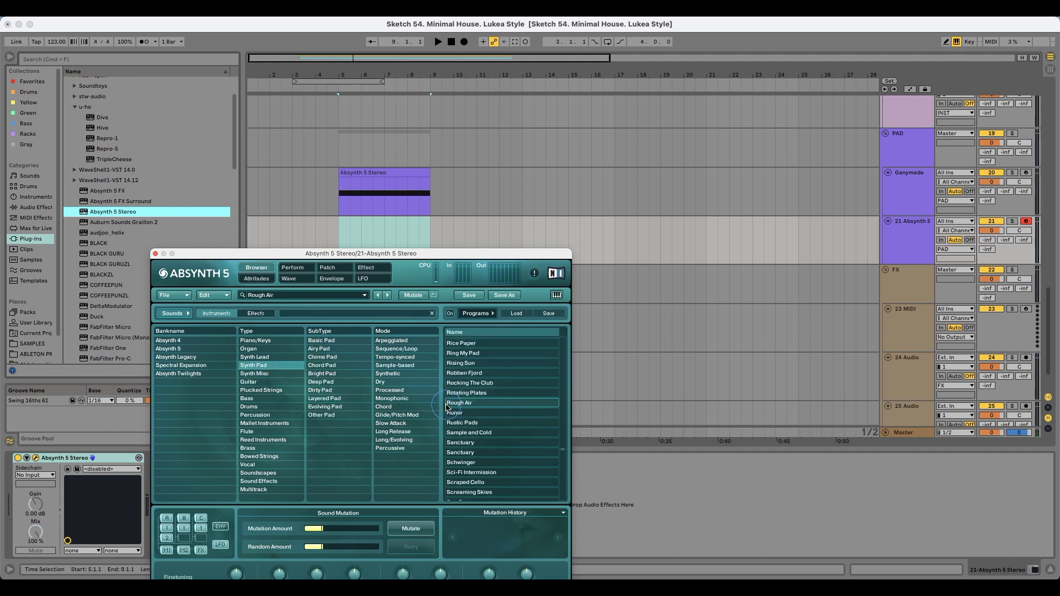
click(388, 295)
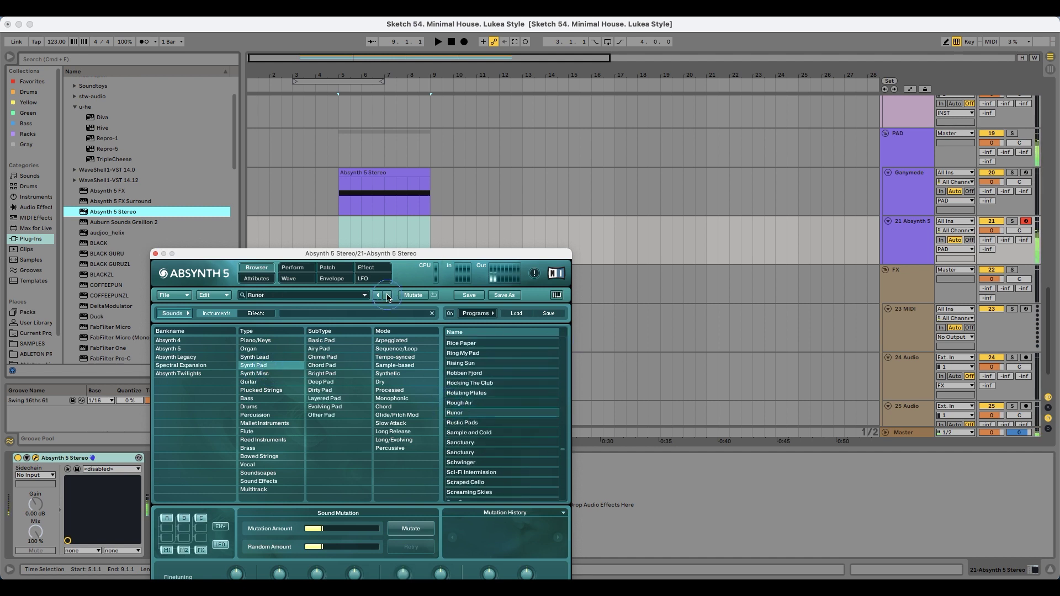
click(388, 296)
click(388, 296)
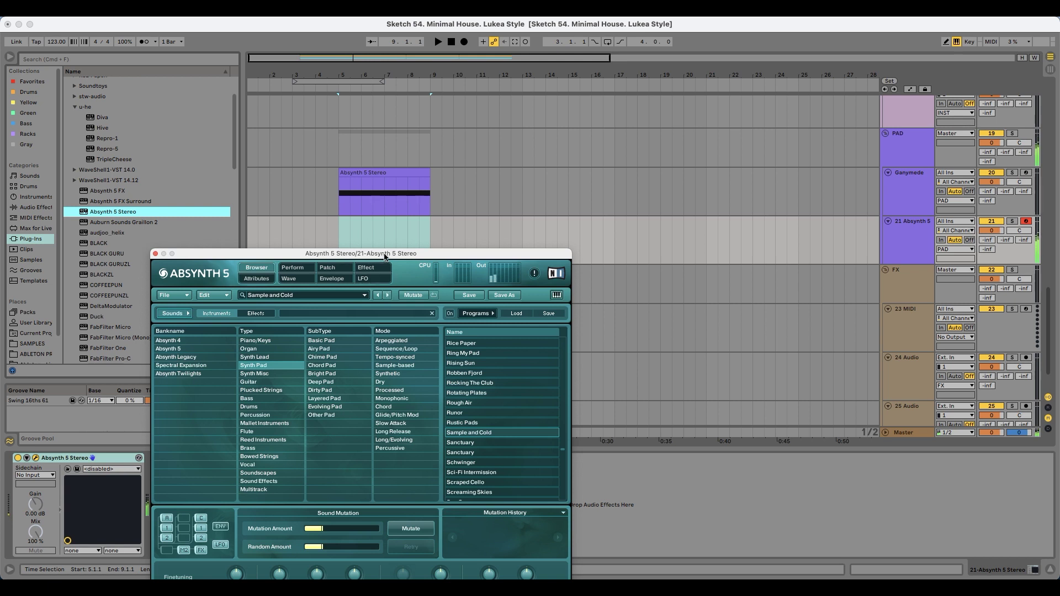
- Play the Ganymede clip from bar 5 to compare it with the Sample and Cold pad, and mute the Ganymede track
drag(384, 256, 367, 249)
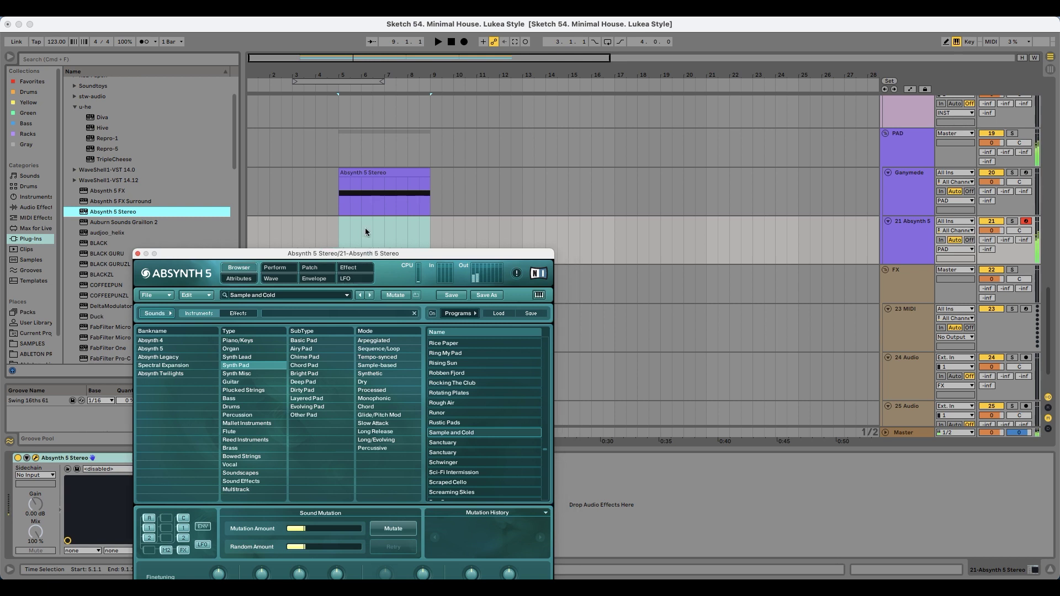
click(338, 230)
key(space)
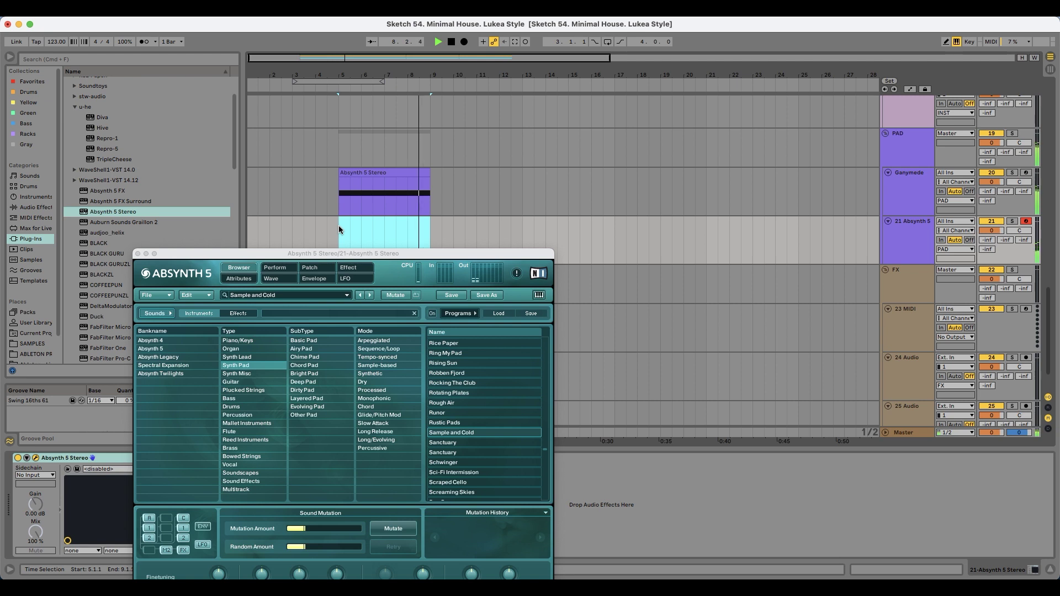
key(space)
click(363, 173)
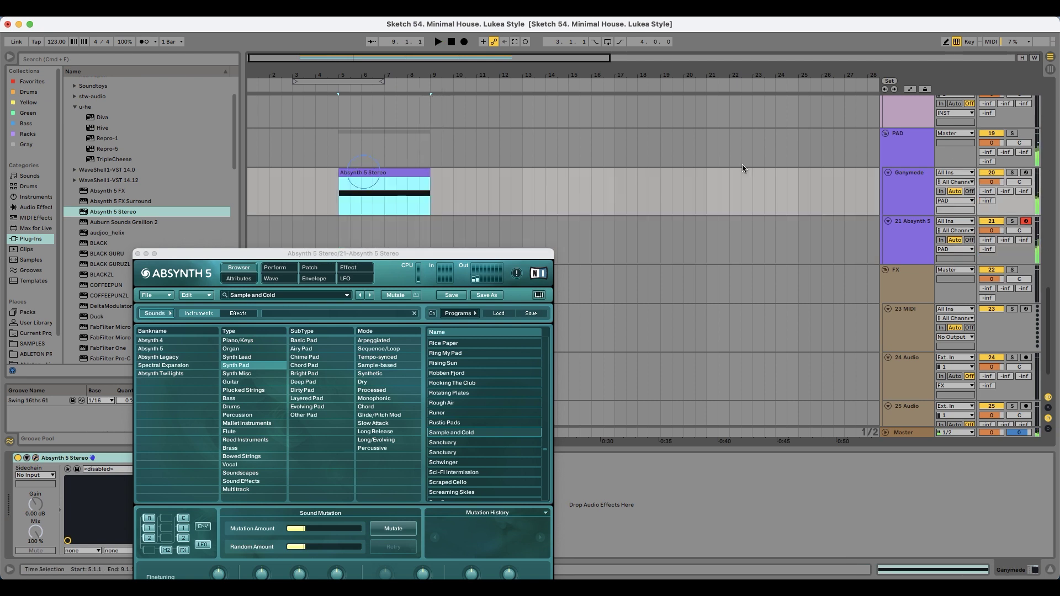
click(992, 173)
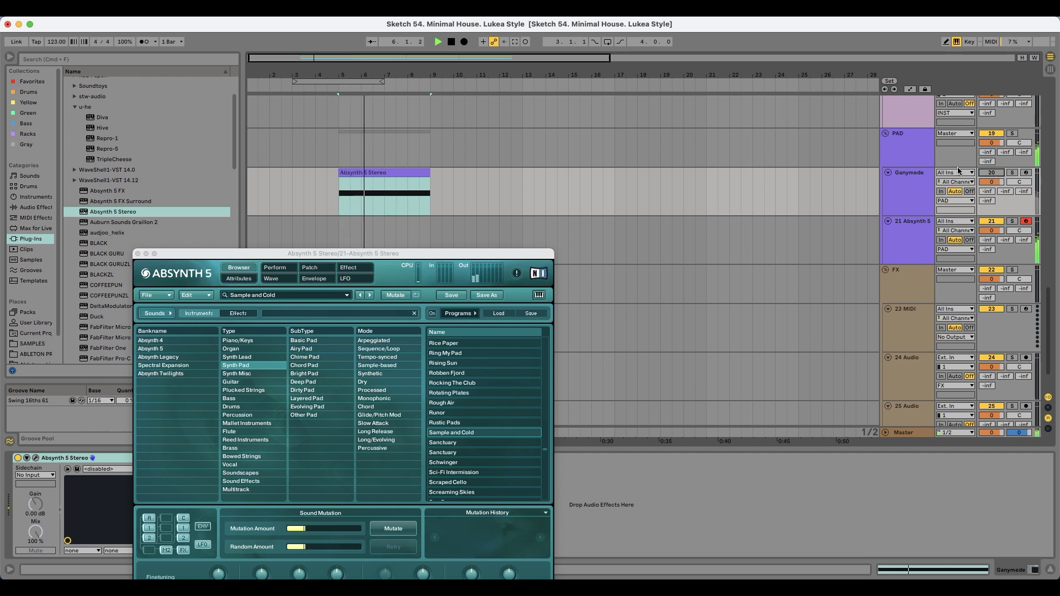
- Switch the second Absynth to the Sanctuary preset and record a trial take from bar 5
click(370, 296)
click(370, 295)
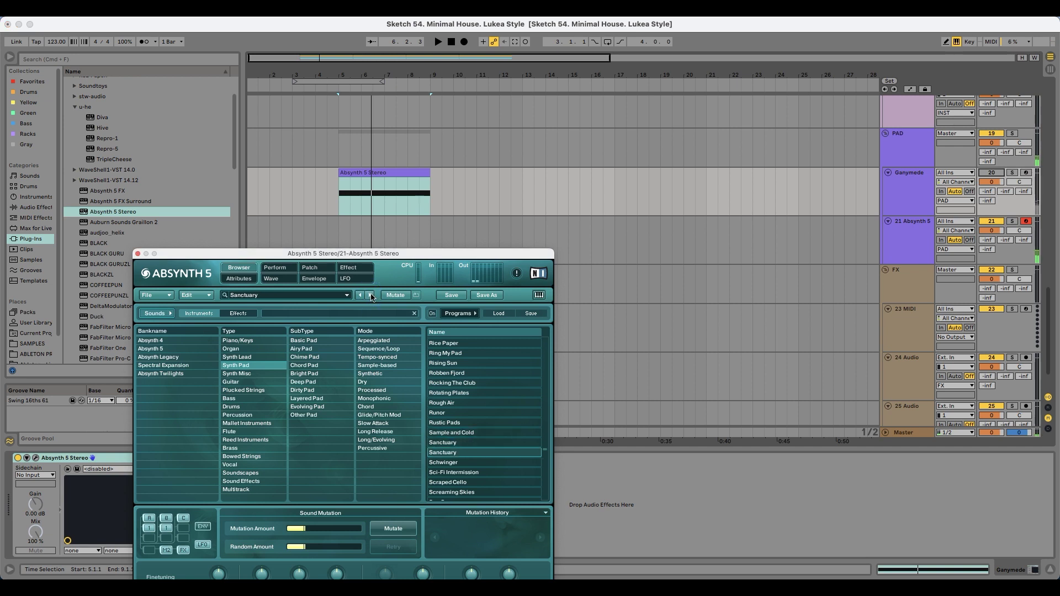
click(464, 42)
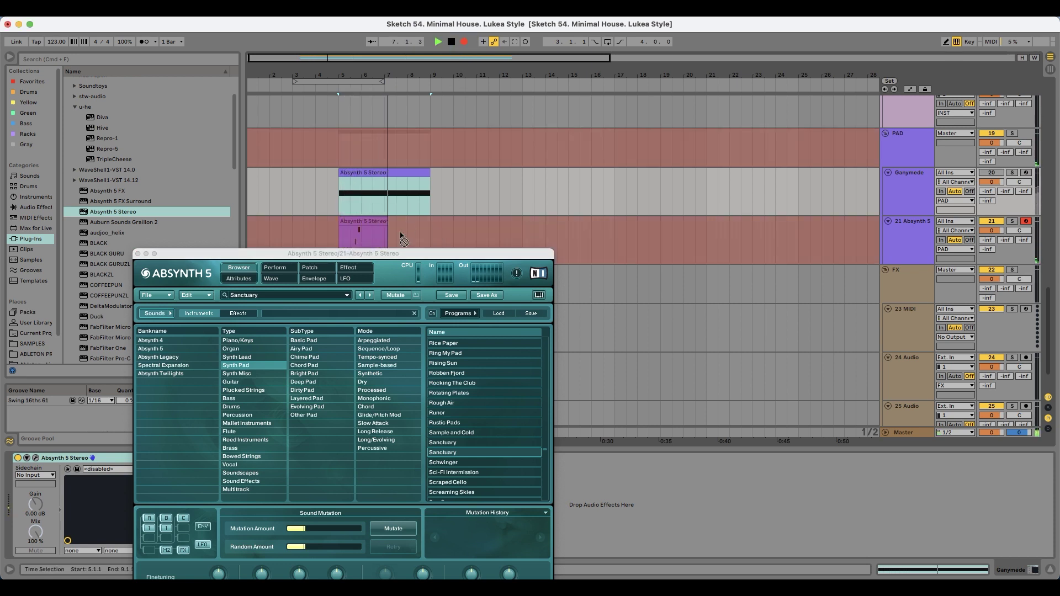
key(space)
- Delete the trial take on the second pad track and step through the presets to load Sea Organ
click(370, 295)
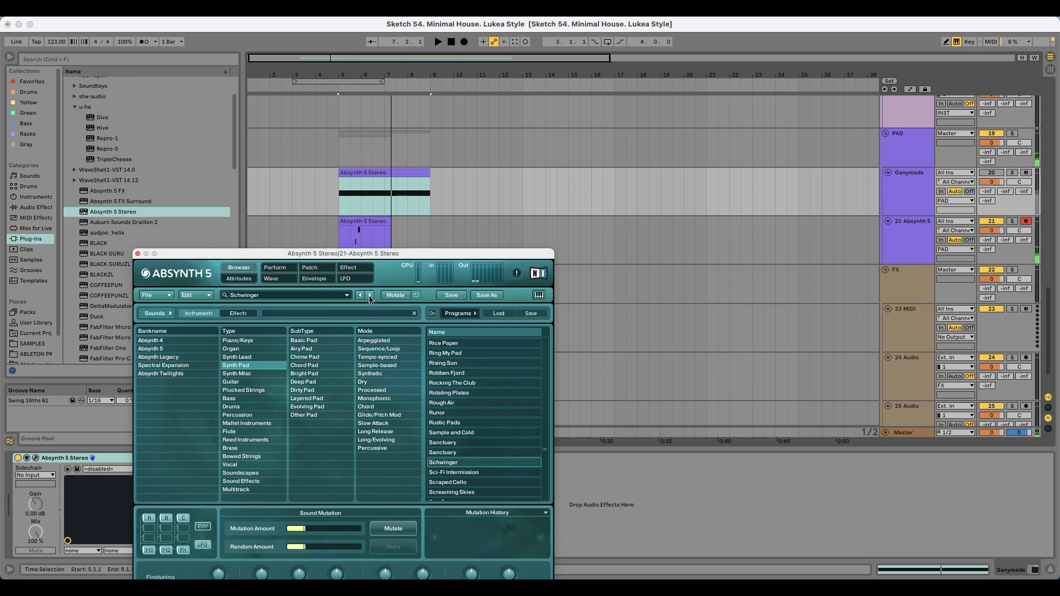
click(369, 295)
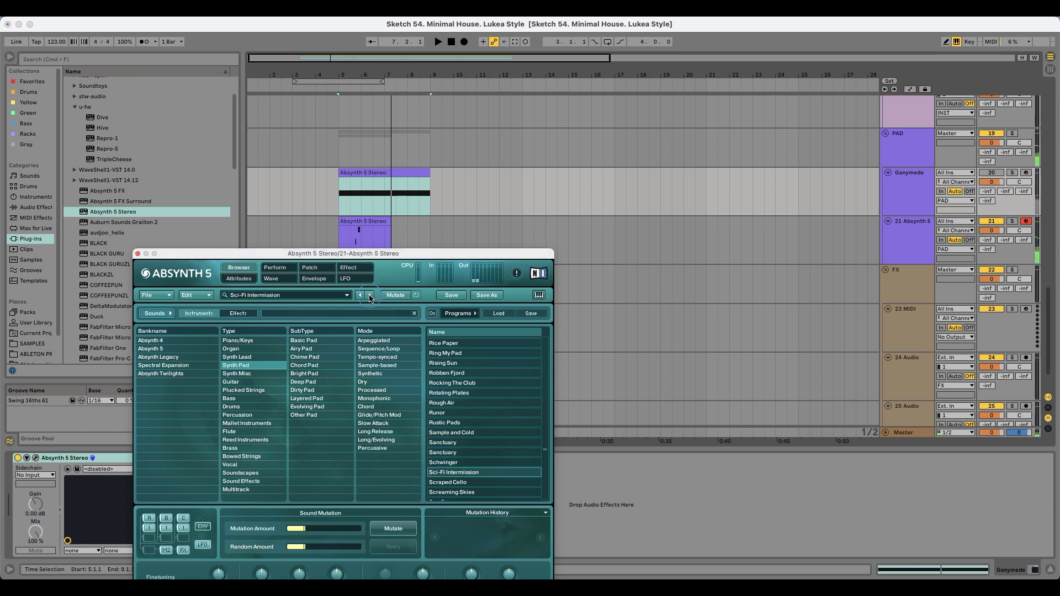
click(370, 296)
click(369, 296)
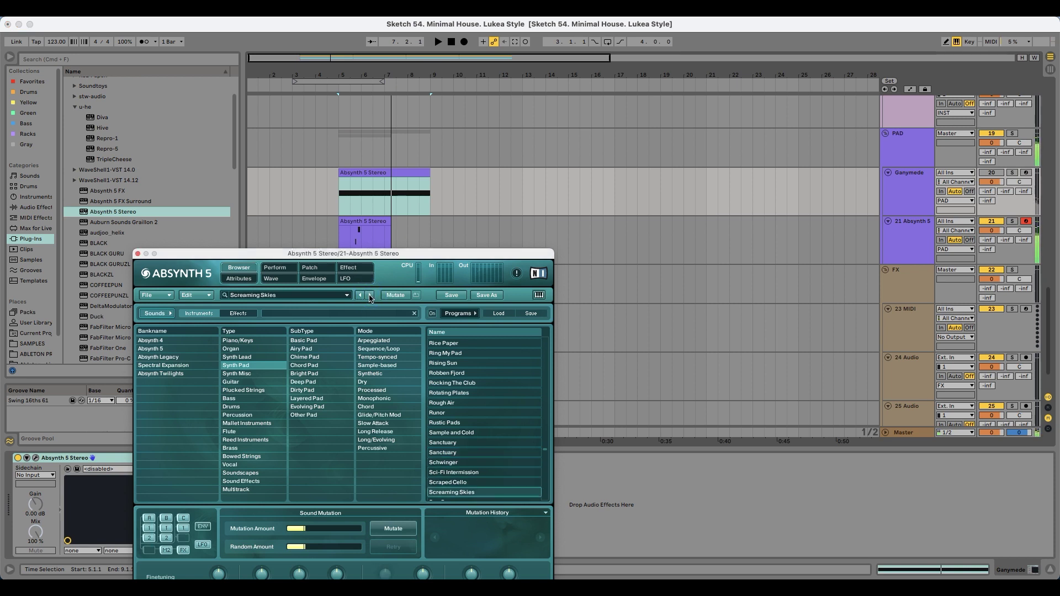
click(370, 223)
click(371, 225)
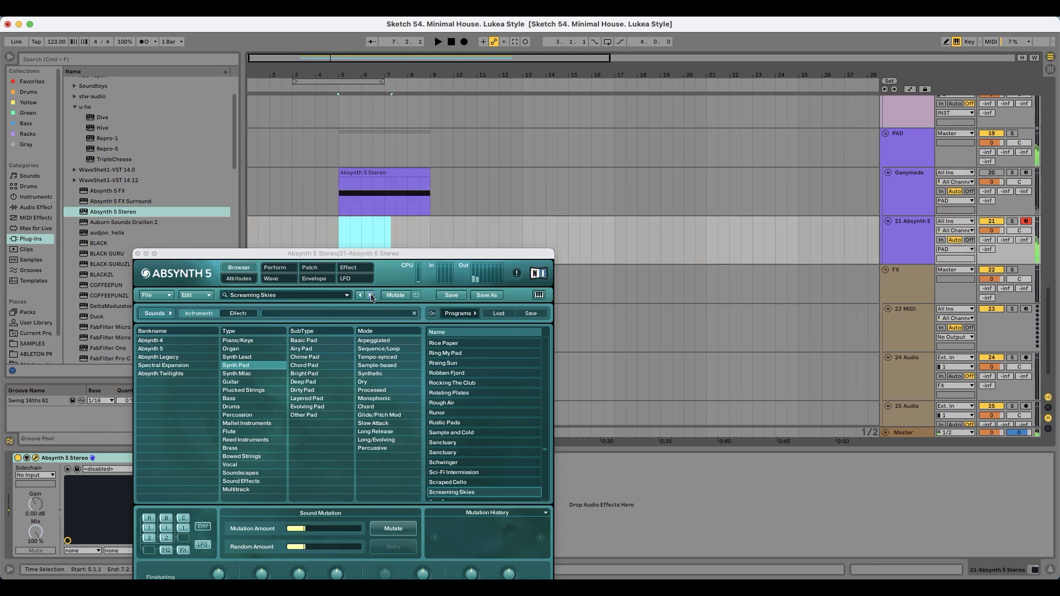
click(370, 295)
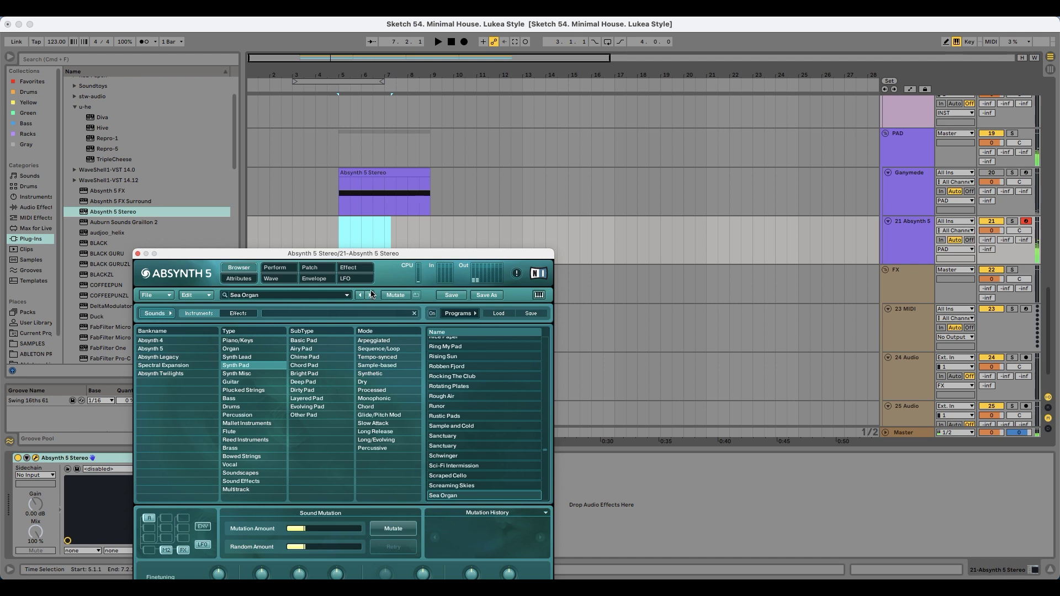
- Record a Sea Organ take on the second pad track from bar 5 and extend its clip to bar 13
click(465, 42)
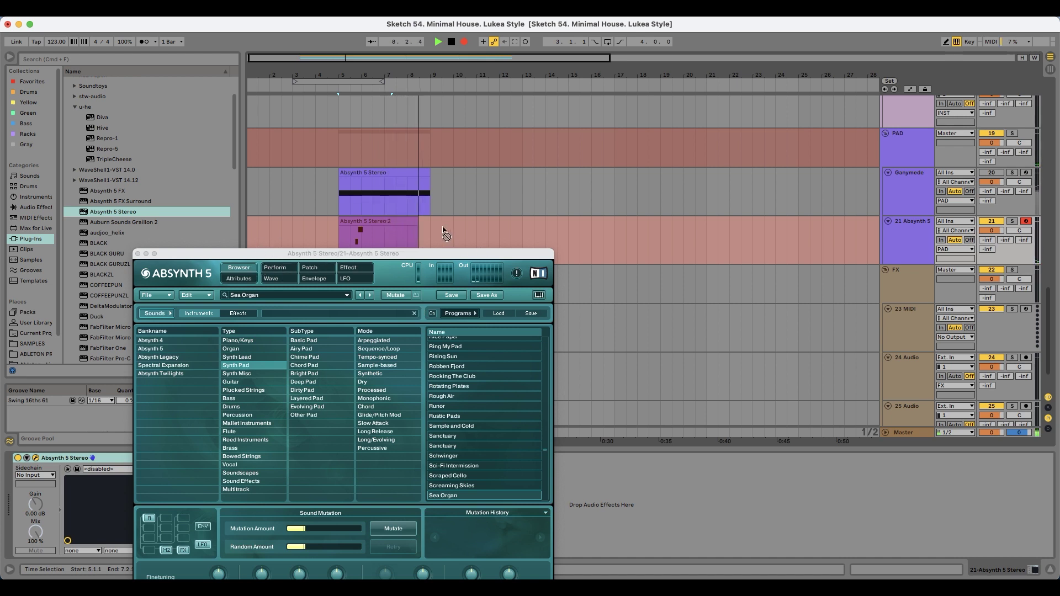
key(space)
drag(433, 220, 525, 228)
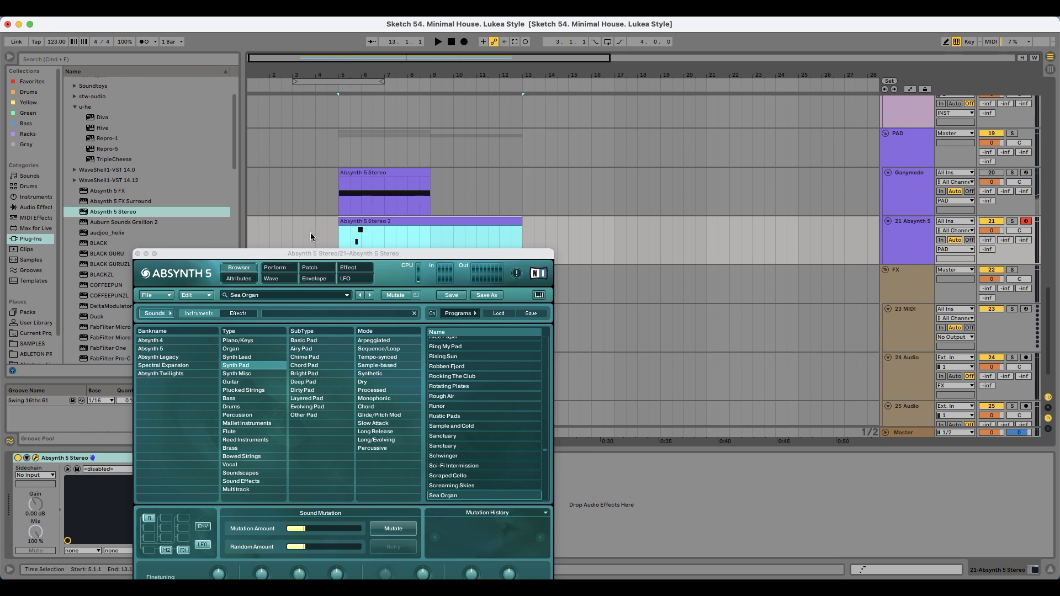
- Close the Absynth window and replace the Ganymede track's instrument with u-he Hive
click(138, 254)
click(921, 185)
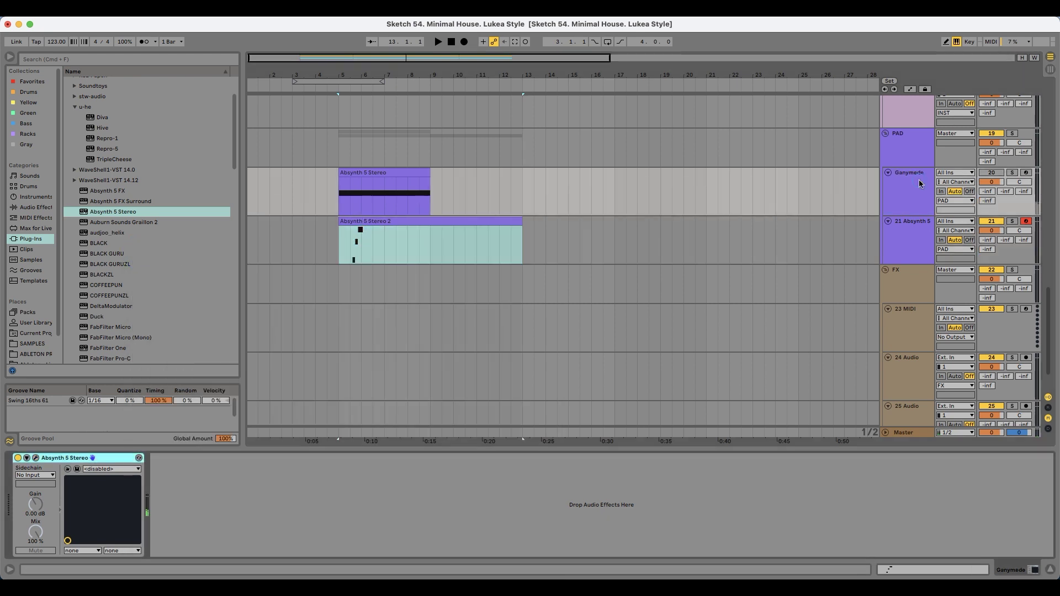
click(34, 218)
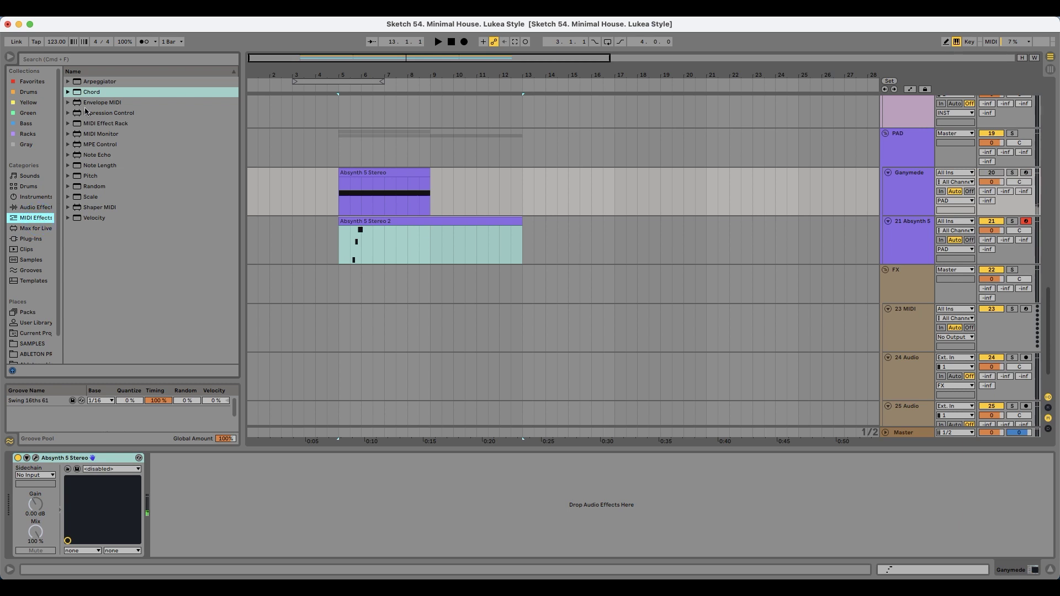
click(32, 237)
double_click(103, 130)
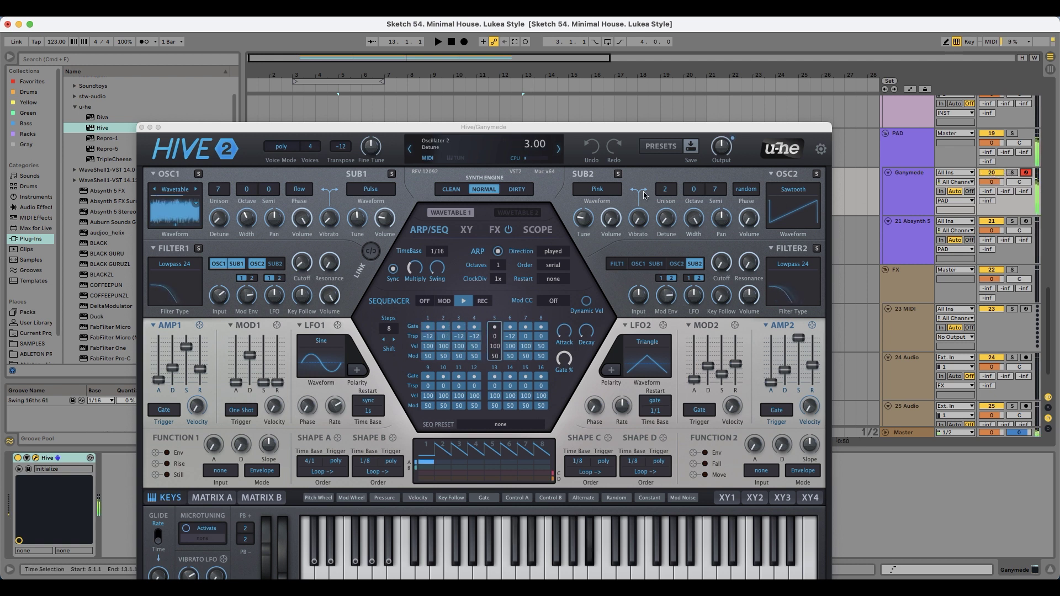
- Close the Hive window and delete the old pad clip on the Ganymede track
drag(238, 128, 249, 185)
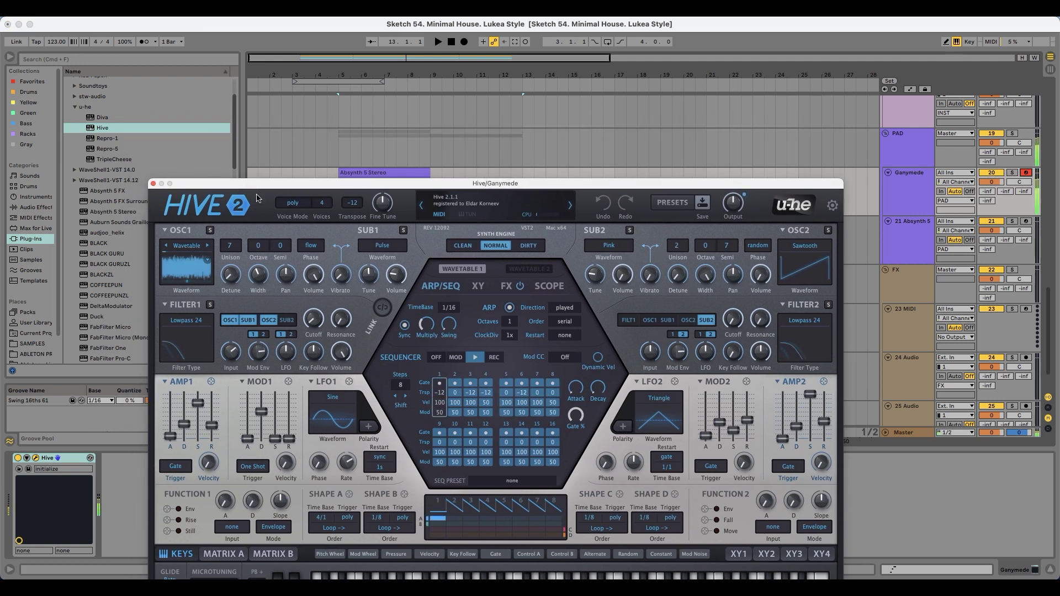
click(153, 184)
click(400, 174)
key(Delete)
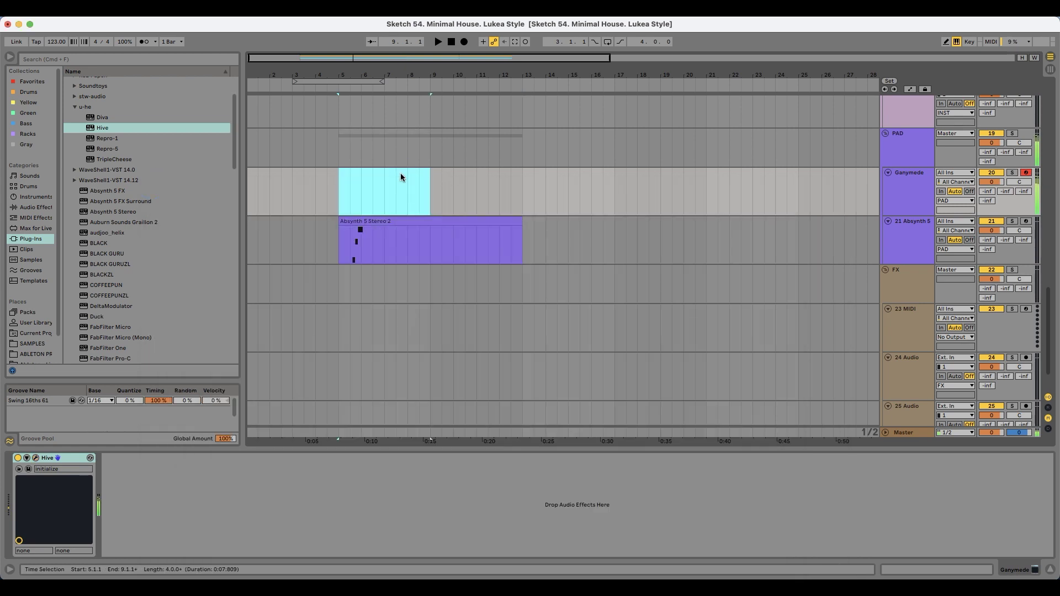
- Set the insert position to bar 5 on the Ganymede track and switch off Filter 1's Sub 1 input in Hive
click(340, 178)
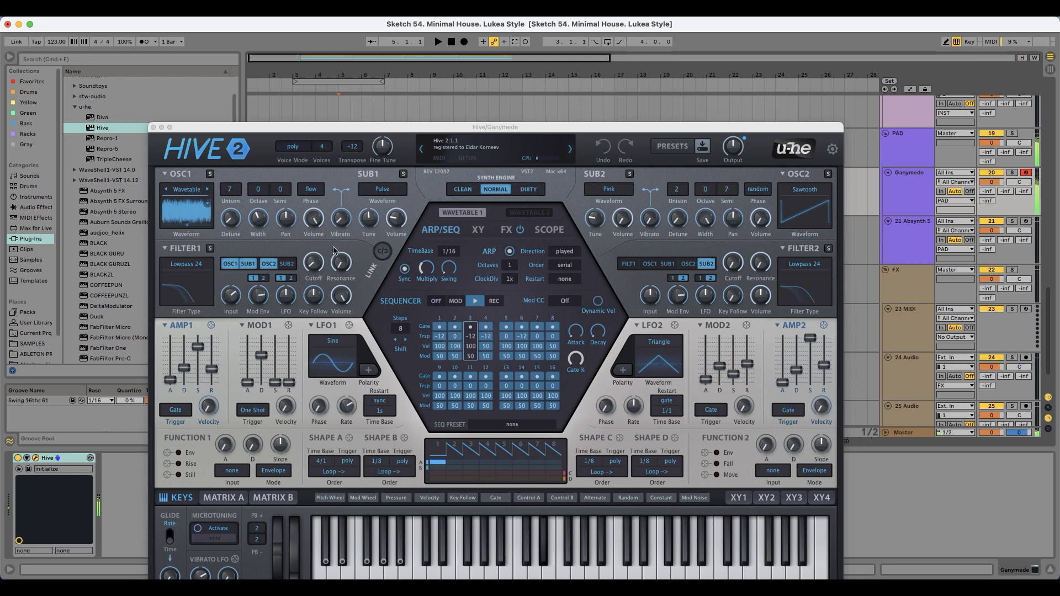
click(248, 264)
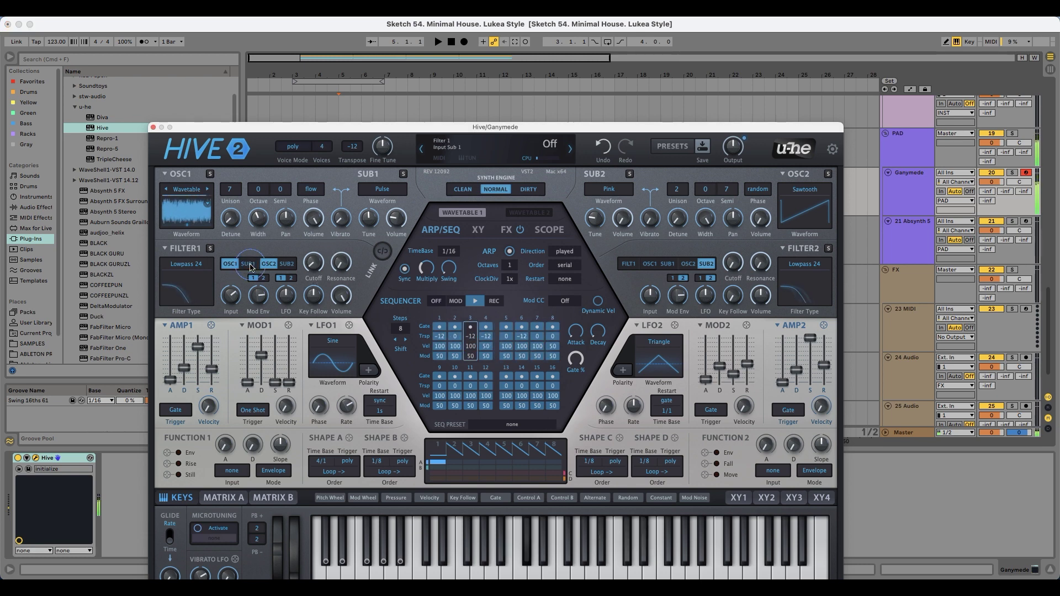
- Switch off Filter 2's Sub 2 input and compare playback with Filter 1's Sub 1 input on and off
click(706, 264)
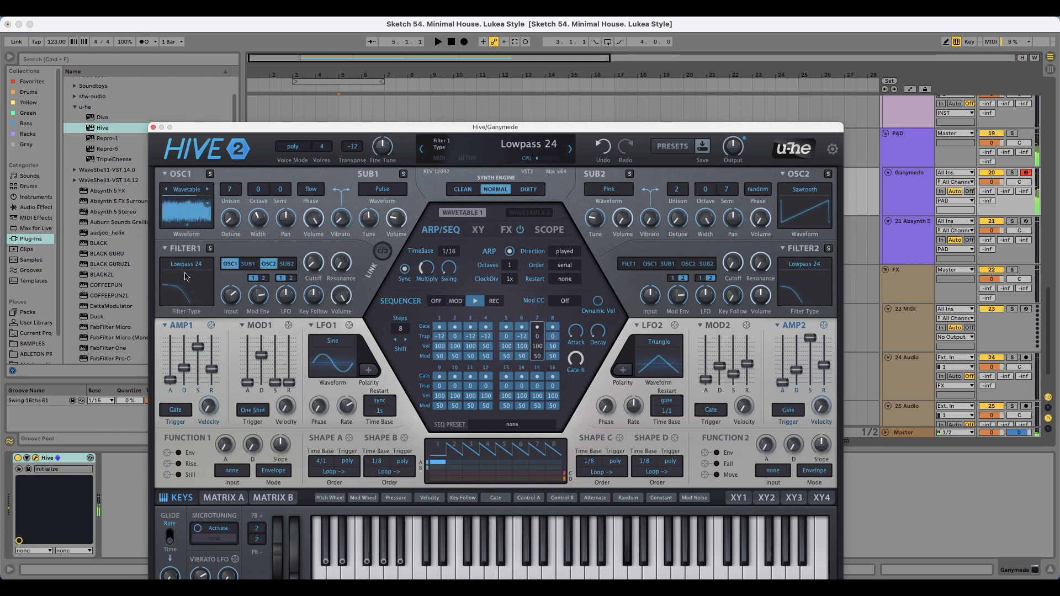
click(249, 264)
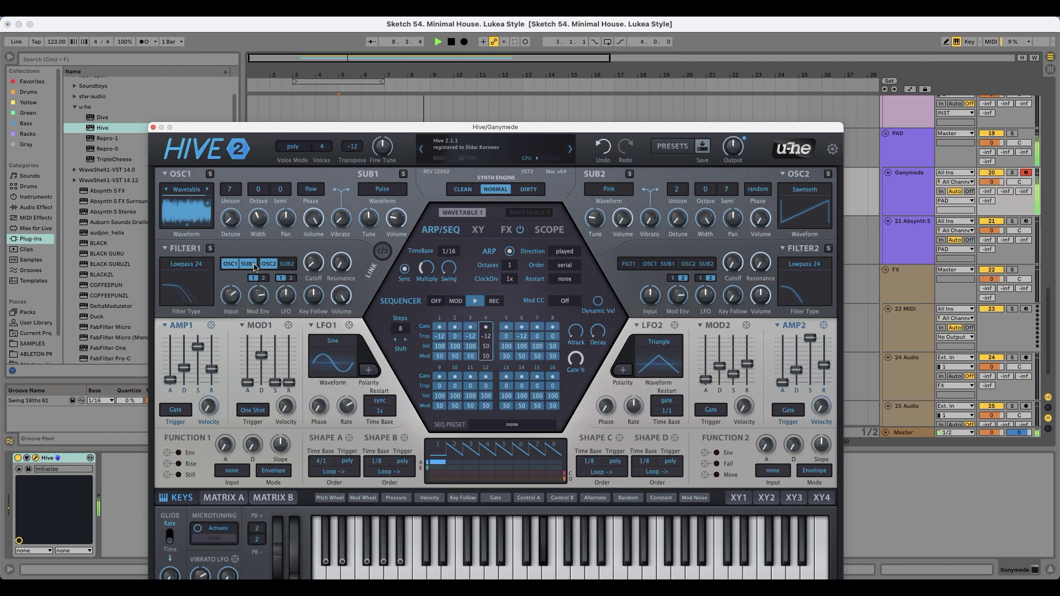
click(255, 267)
key(space)
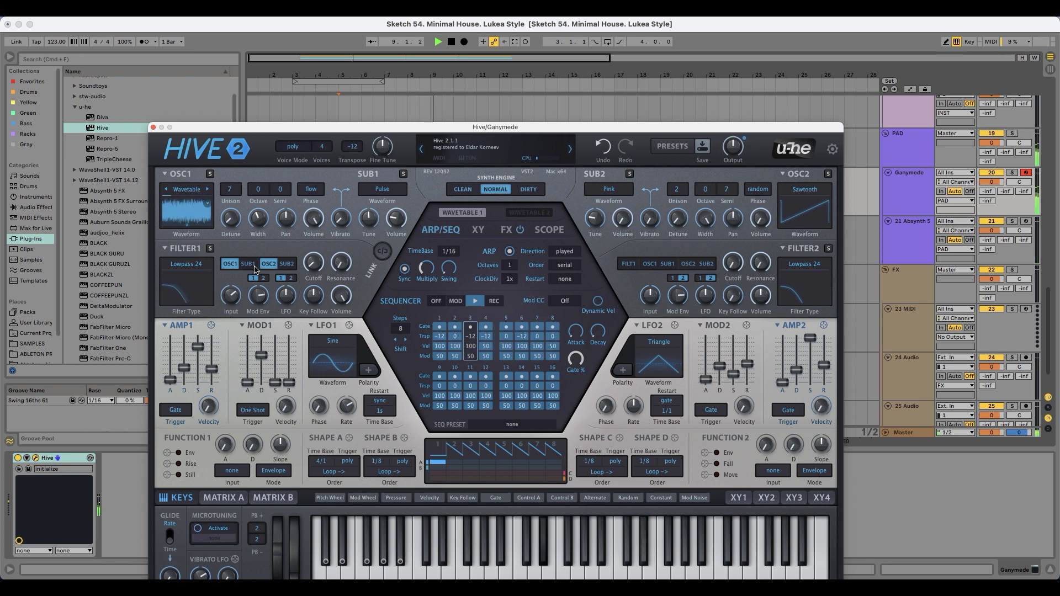
key(space)
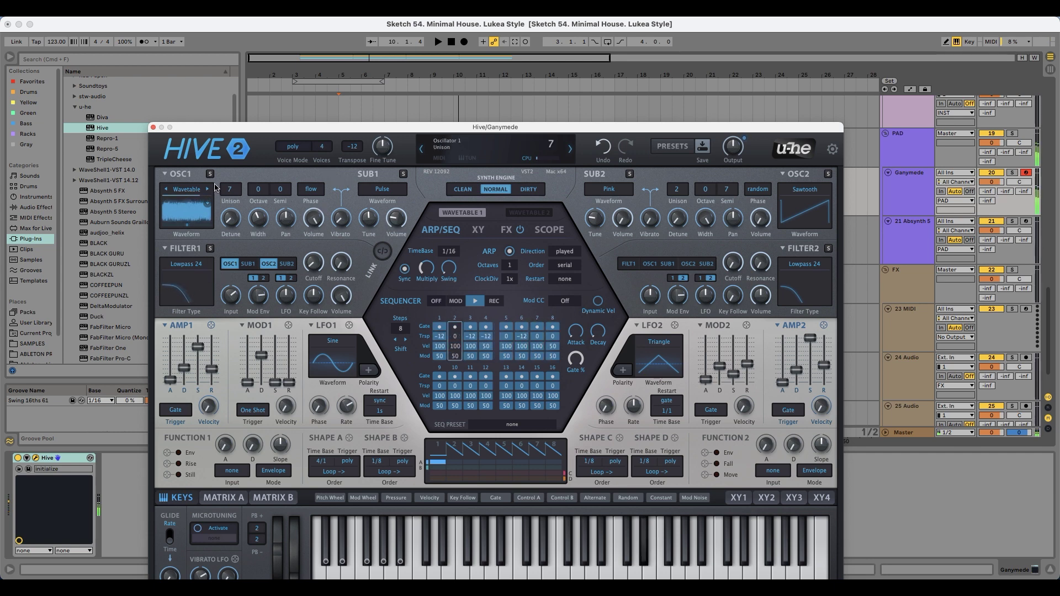
- Keep Oscillator 1 on Wavetable and choose Bitcrush Sweep.wav from the Complex wavetables
click(167, 191)
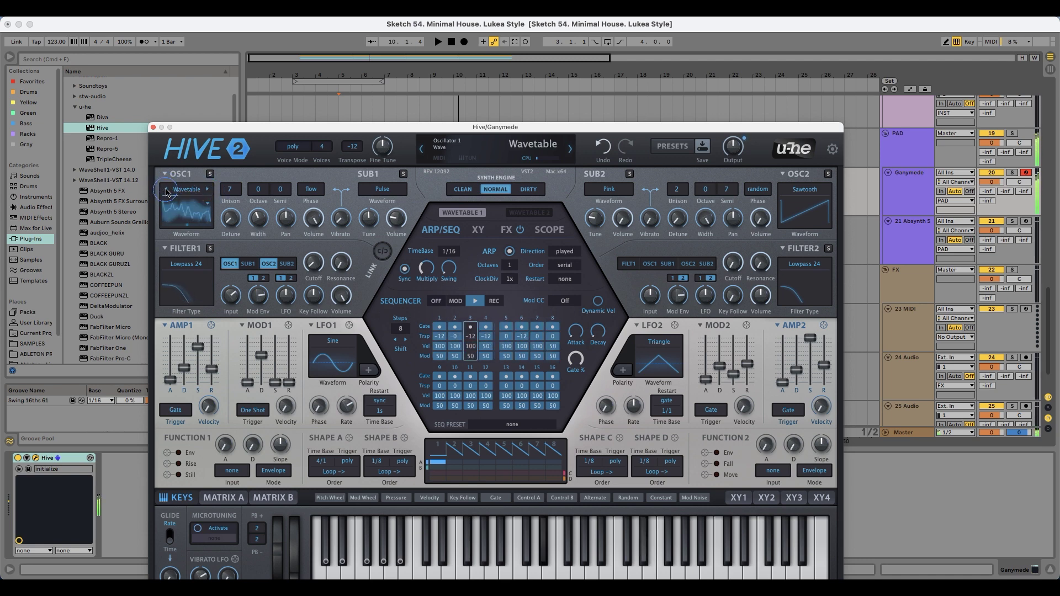
click(203, 193)
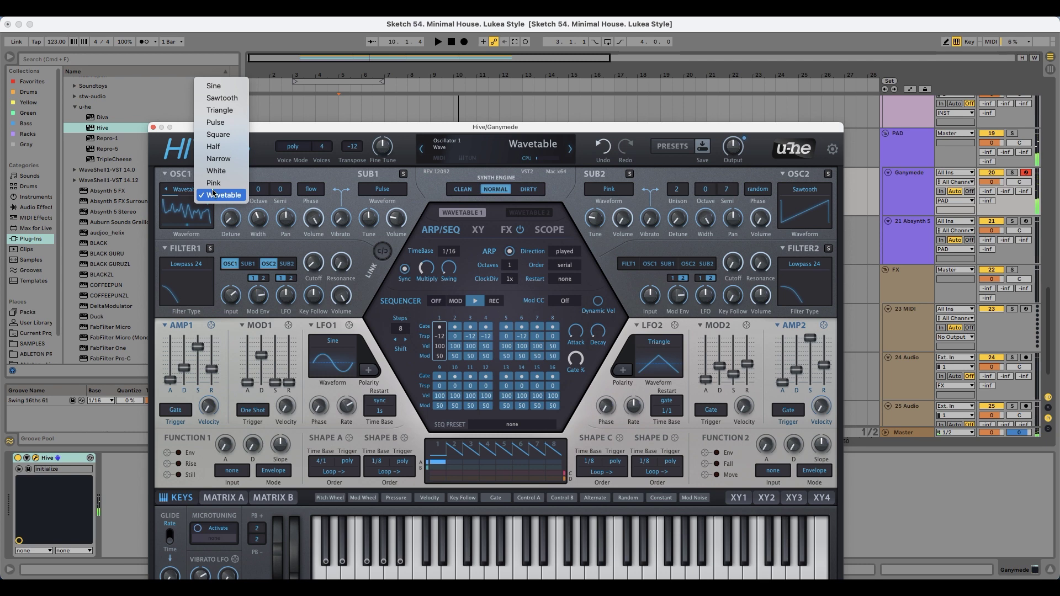
click(213, 195)
click(211, 205)
mouse_move(234, 223)
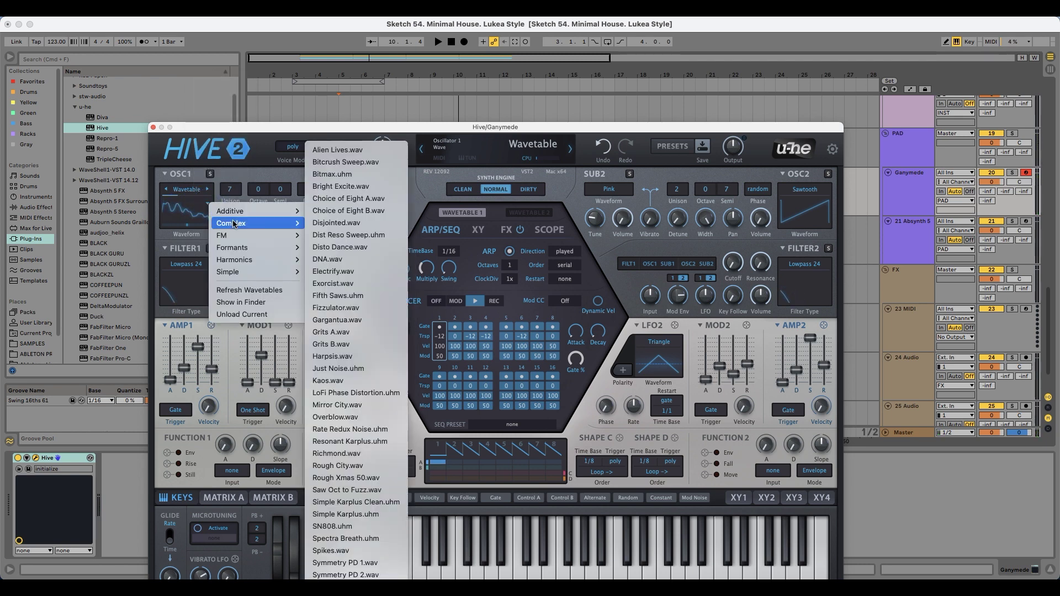
click(338, 162)
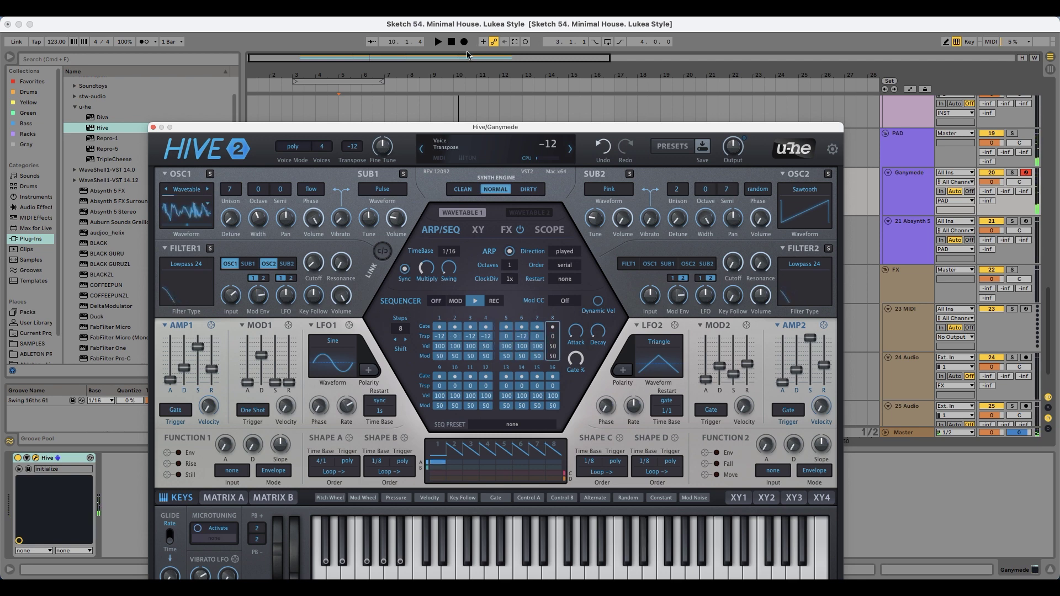
- Record a Hive take from bar 5 on the Ganymede track and end its clip at bar 9
drag(438, 126, 408, 303)
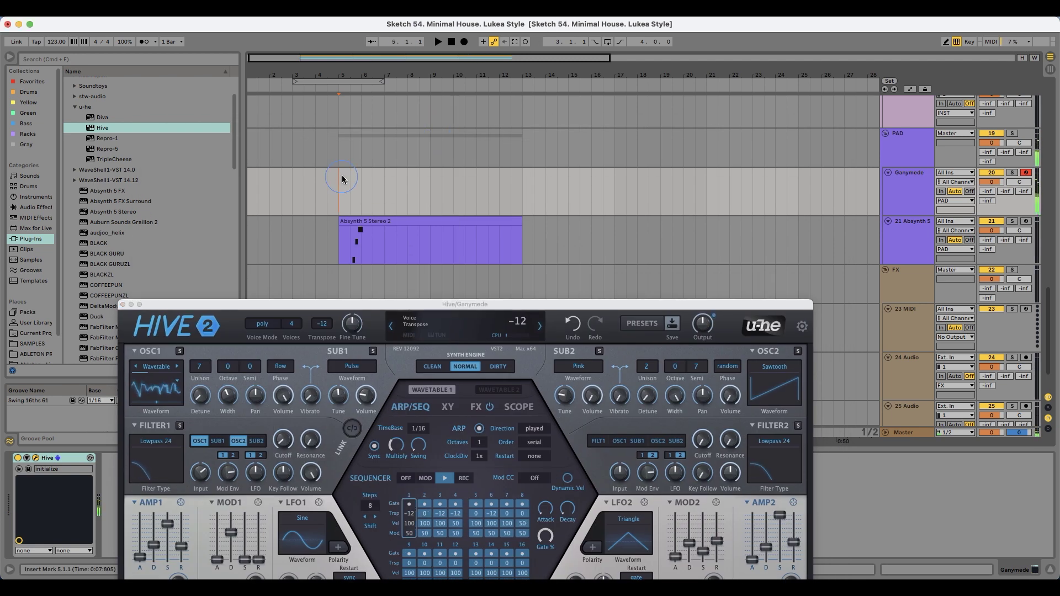
click(464, 42)
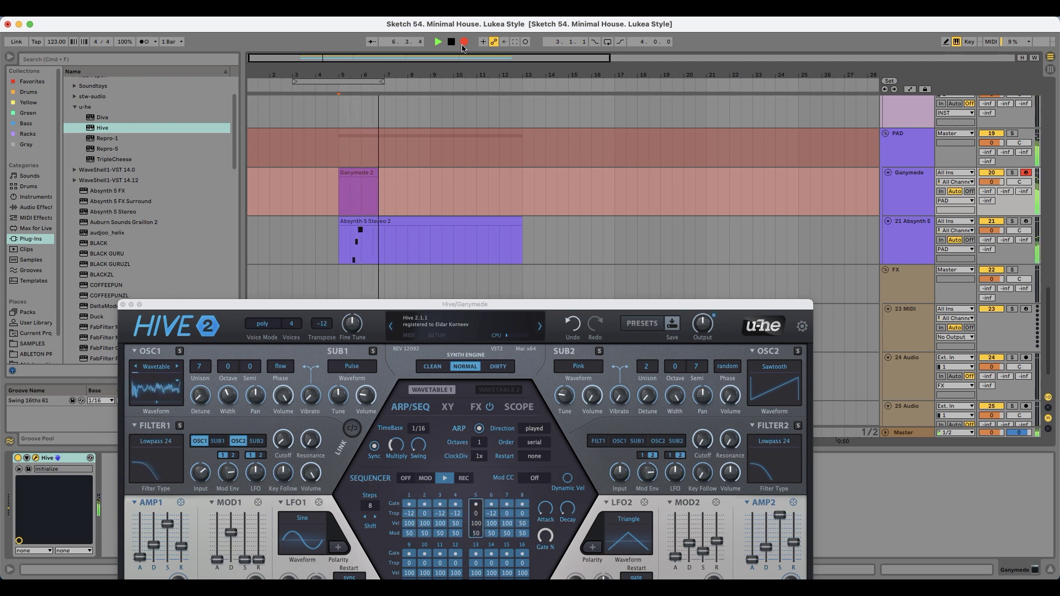
key(space)
click(427, 175)
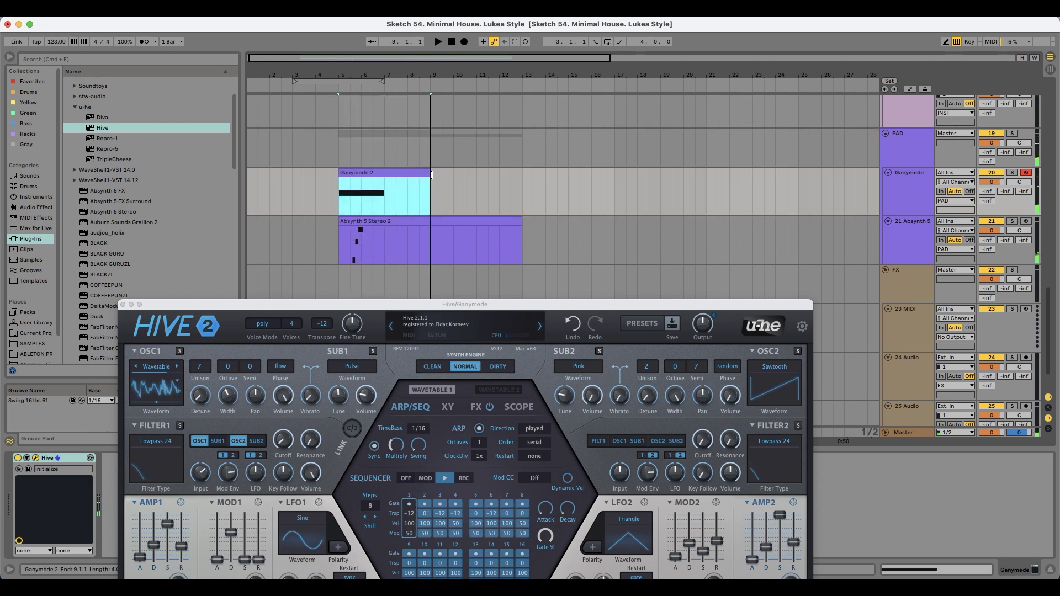
- Close the Hive window and stretch the recorded D#4 note to the end of its four-bar clip
click(123, 305)
double_click(356, 173)
click(452, 415)
key(super+a)
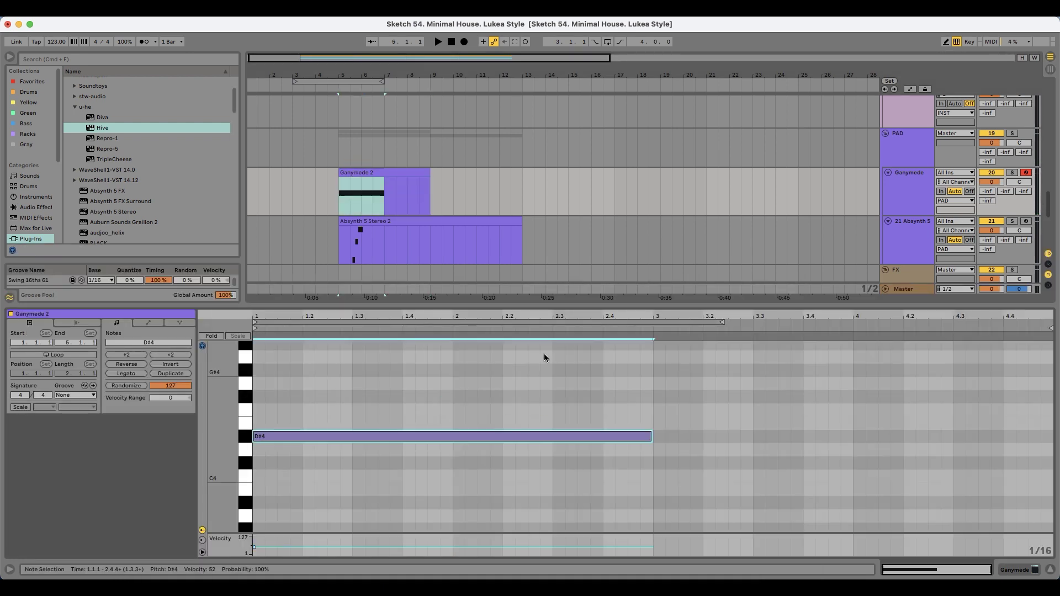
drag(669, 435, 1029, 435)
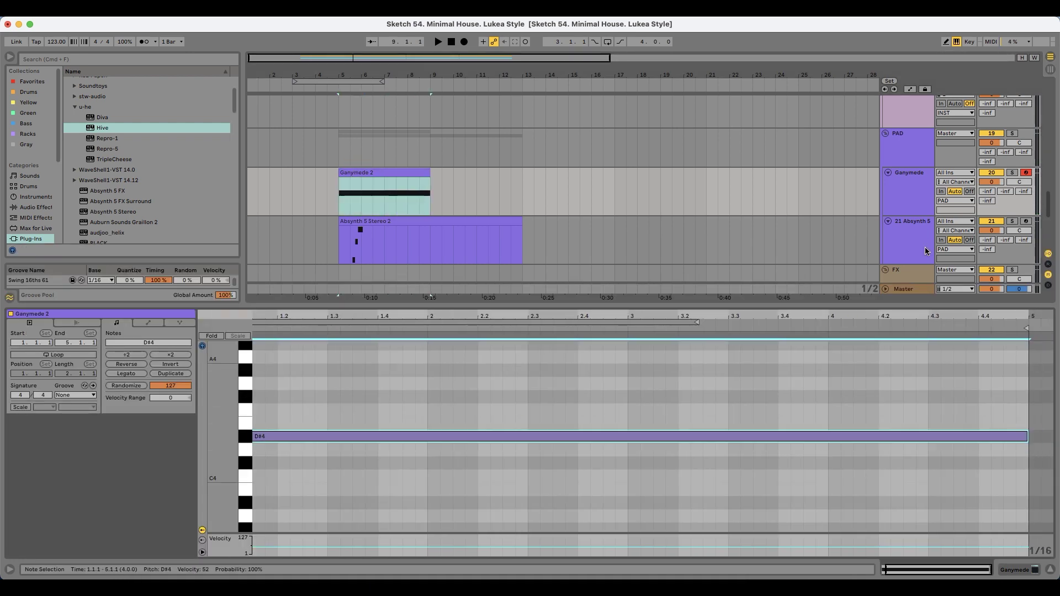
- Move the Ganymede track into the INST group, rename it Arp, and select it together with the 18 Audio track
scroll(915, 230, up, 5)
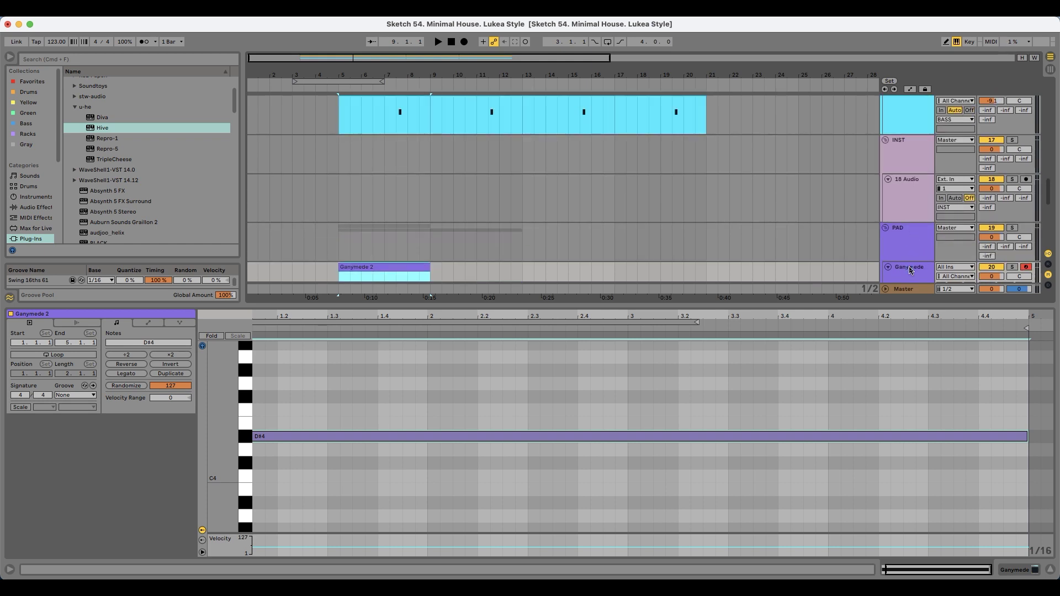
click(909, 268)
click(911, 280)
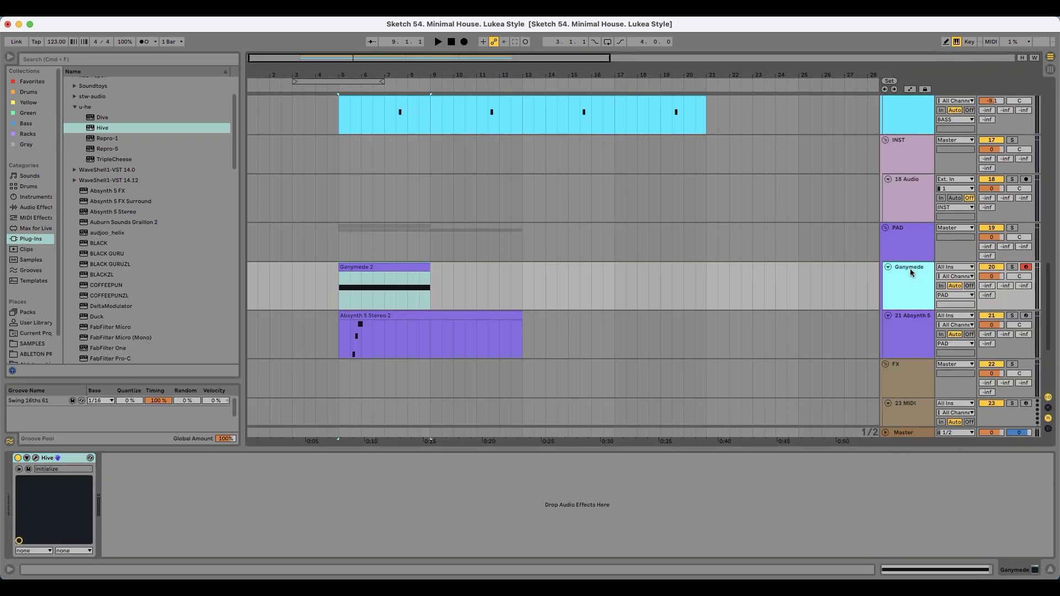
drag(910, 272, 920, 220)
click(910, 216)
shift+click(911, 232)
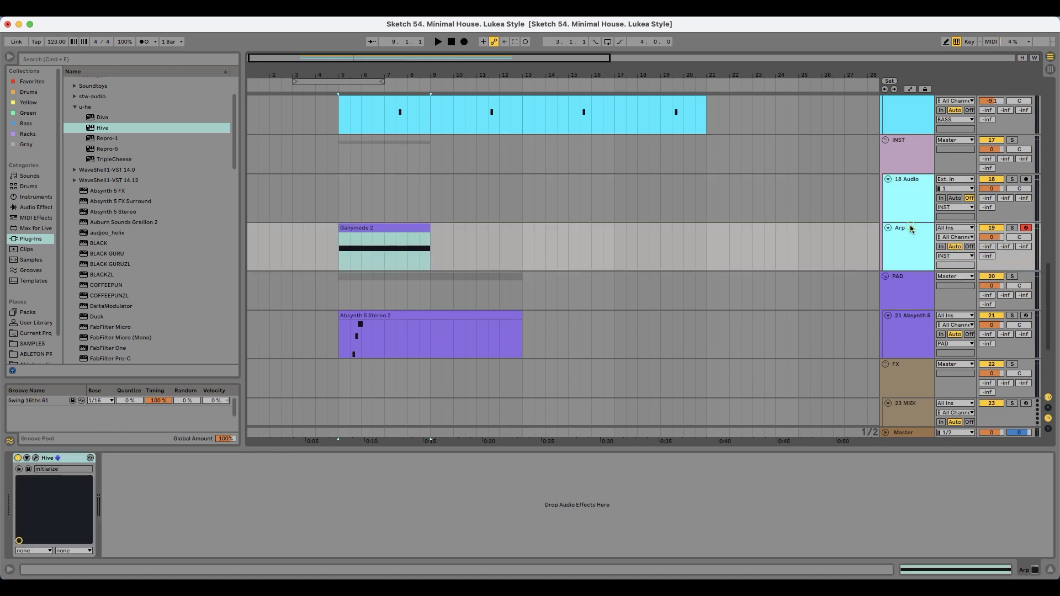
- Recolor the Arp track mauve to match the INST group and assign the track color to its clips
right_click(911, 228)
click(1024, 409)
click(899, 252)
right_click(898, 252)
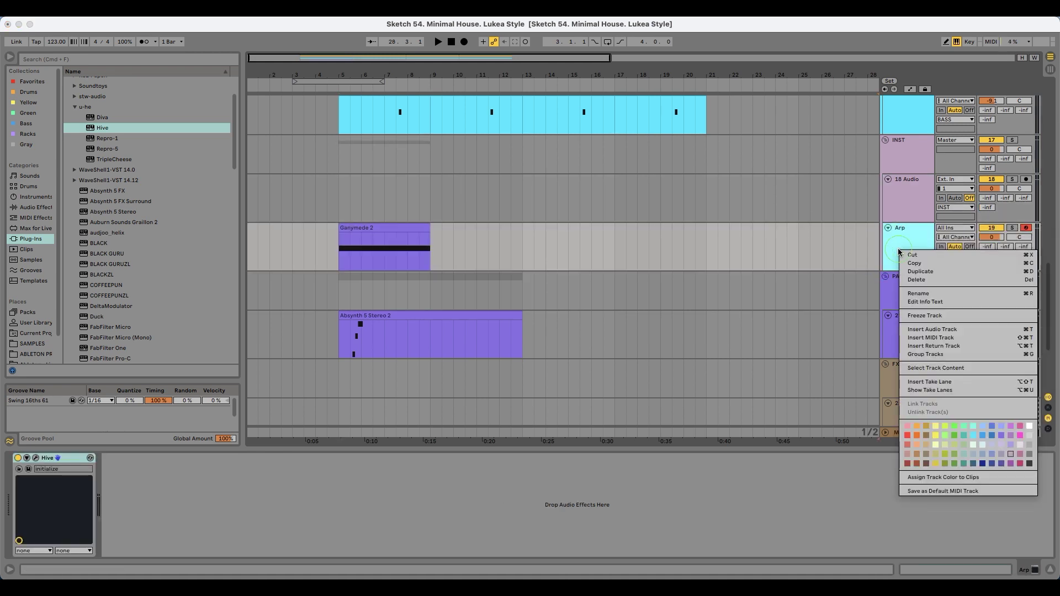
click(949, 477)
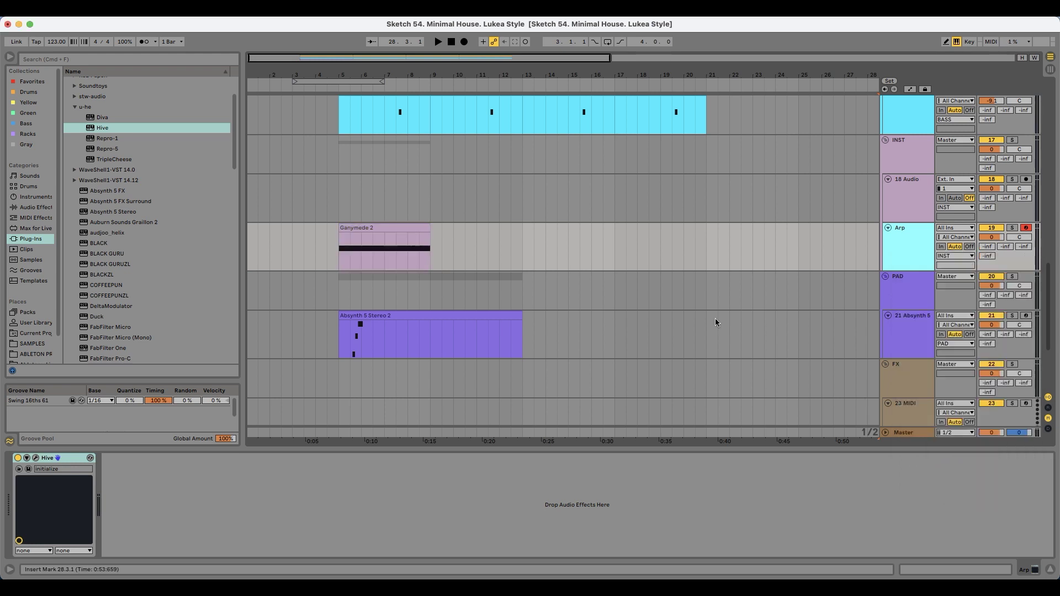
- Duplicate the Arp clip three times so the part runs from bar 5 to bar 21
click(465, 252)
click(368, 228)
key(super+d)
key(super+d)
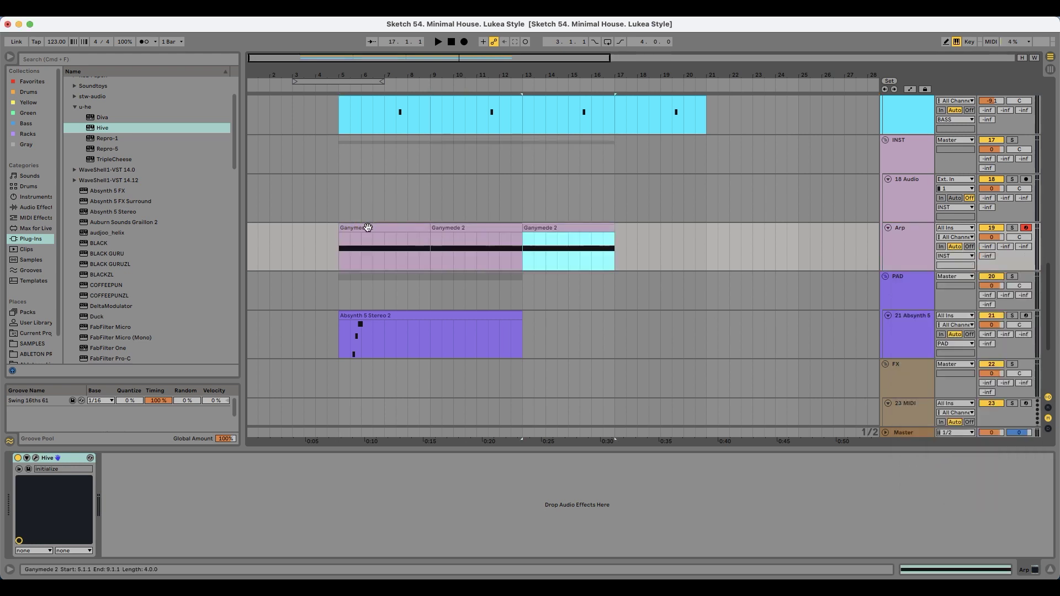
key(super+d)
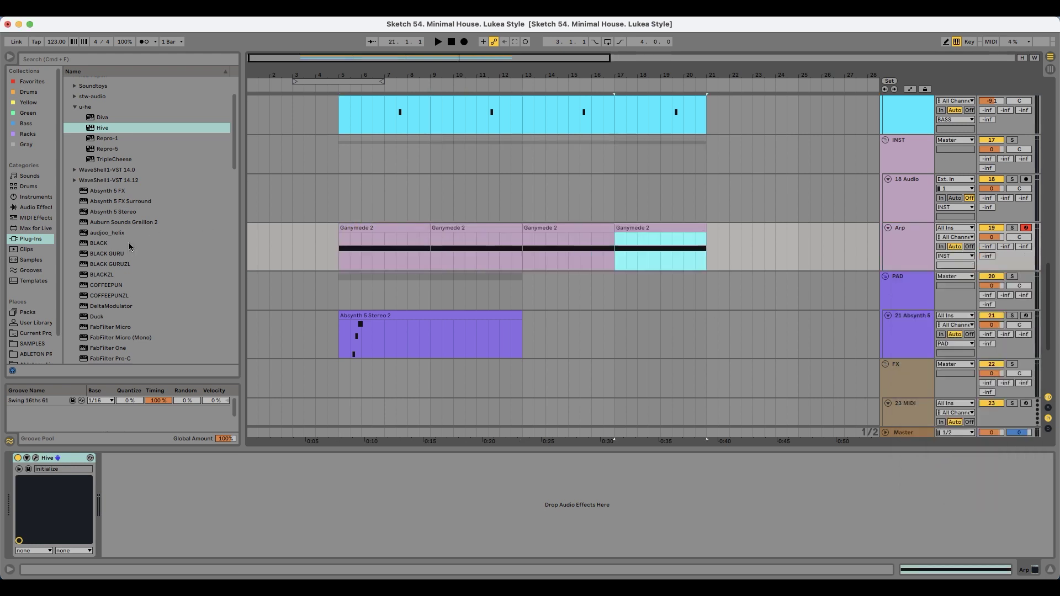
- Add a Utility effect after Hive with its gain at -4.44 dB and play from the first Arp clip
click(33, 210)
click(68, 228)
drag(100, 218, 294, 483)
drag(164, 494, 164, 504)
key(space)
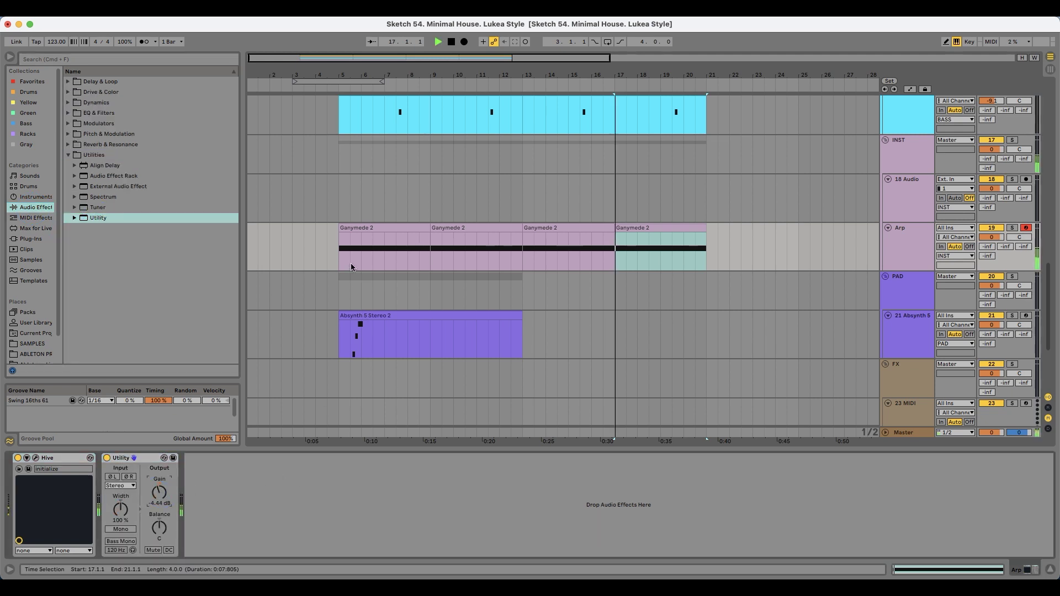
click(367, 231)
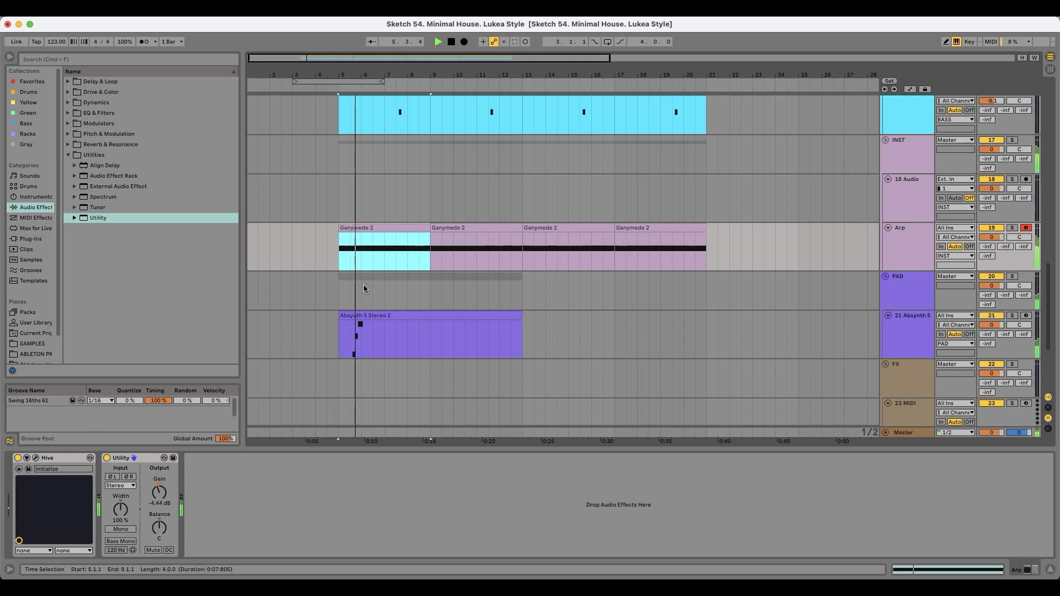
- Reopen Hive on its effects page, compare the sound with and without Distort, and switch off Delay
click(36, 459)
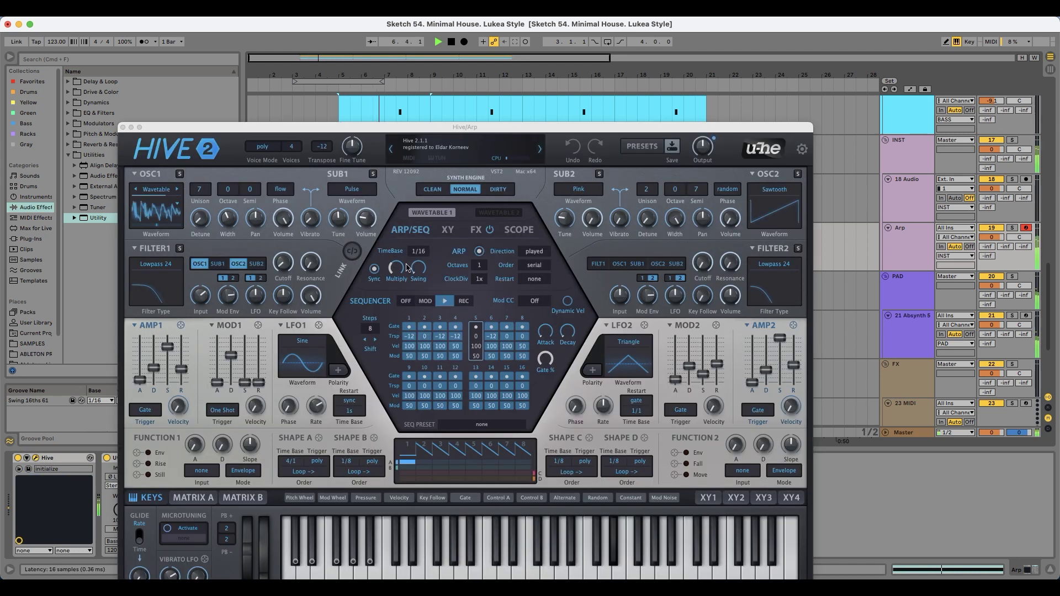
drag(453, 131, 437, 96)
click(459, 195)
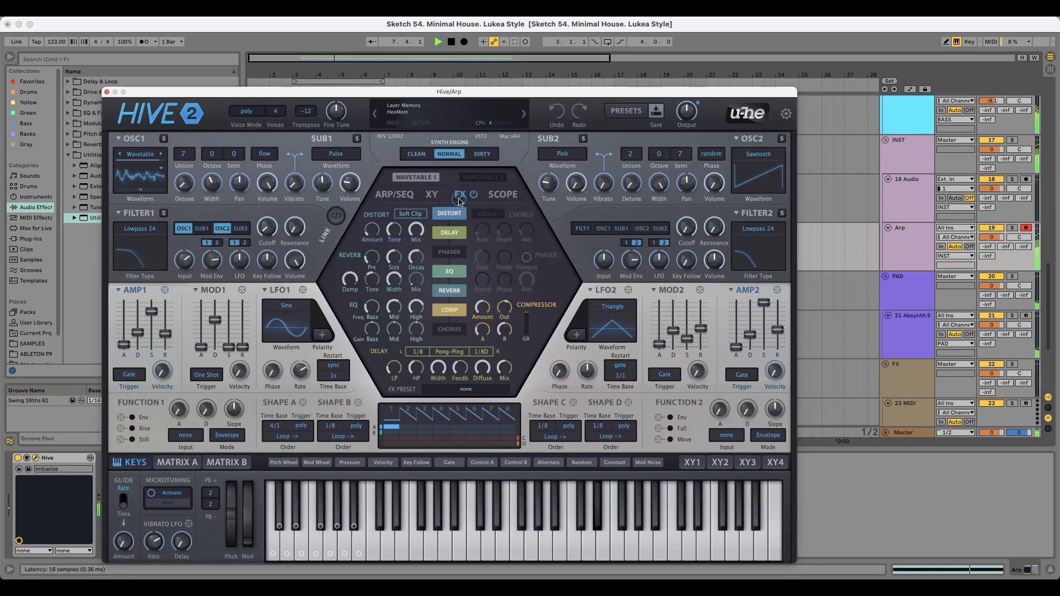
click(457, 216)
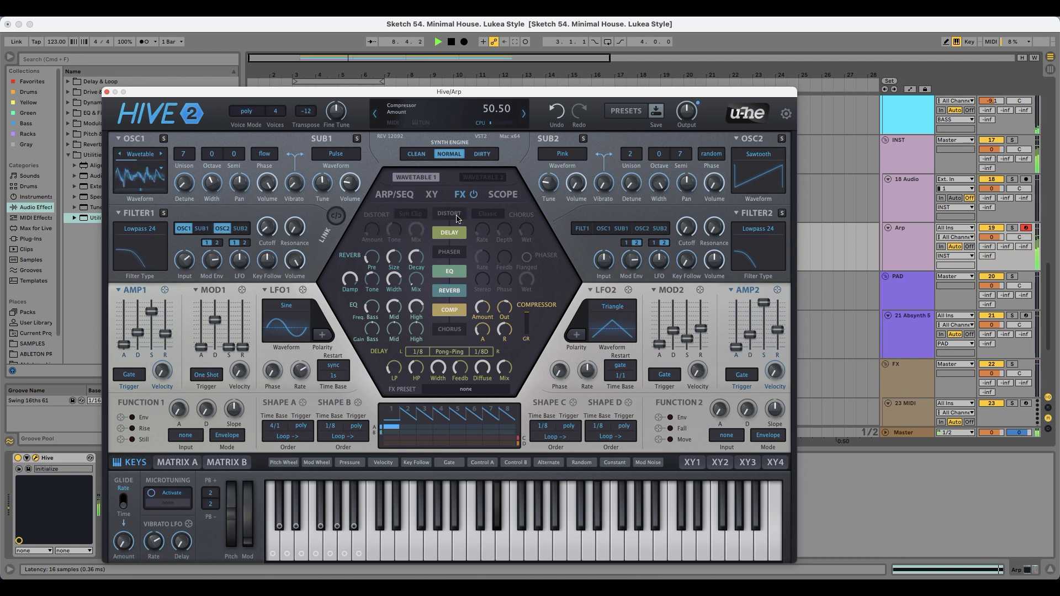
click(455, 215)
click(451, 235)
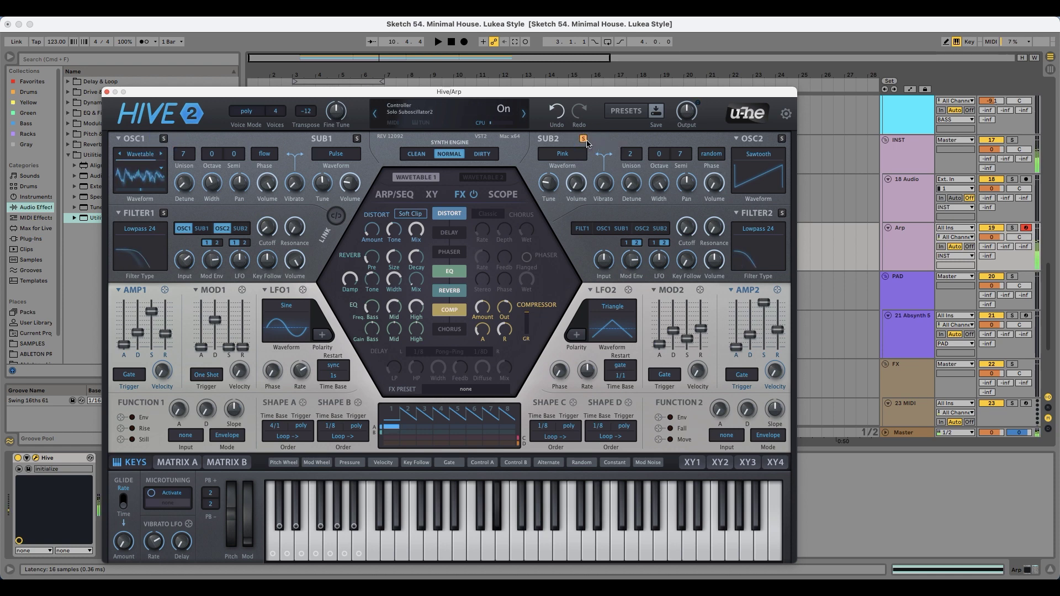
- Audition Sub 1 with its solo and try adjusting Oscillator 1's width and detune
click(360, 141)
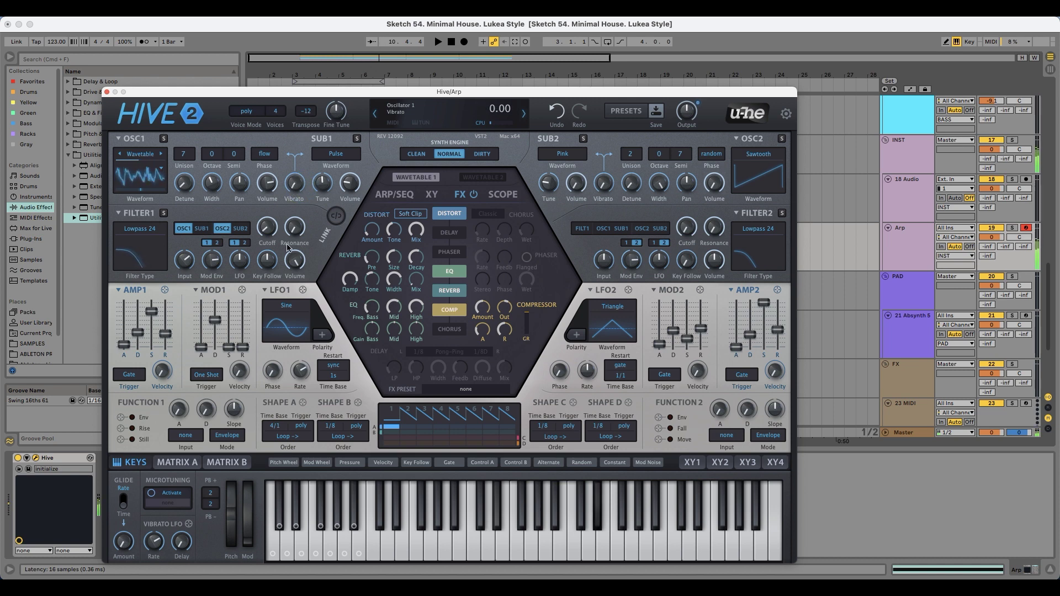
drag(209, 186, 208, 253)
mouse_move(186, 184)
mouse_down()
mouse_move(222, 81)
mouse_move(197, 166)
mouse_up()
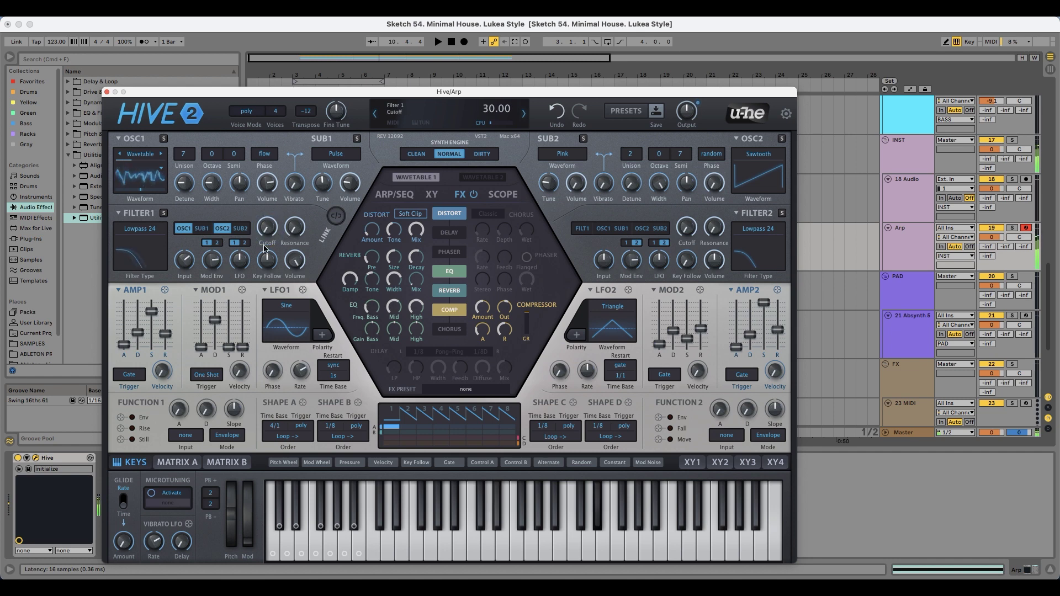
- Switch off Filter 1's Osc 2 input and adjust its modulation envelope depth
click(223, 230)
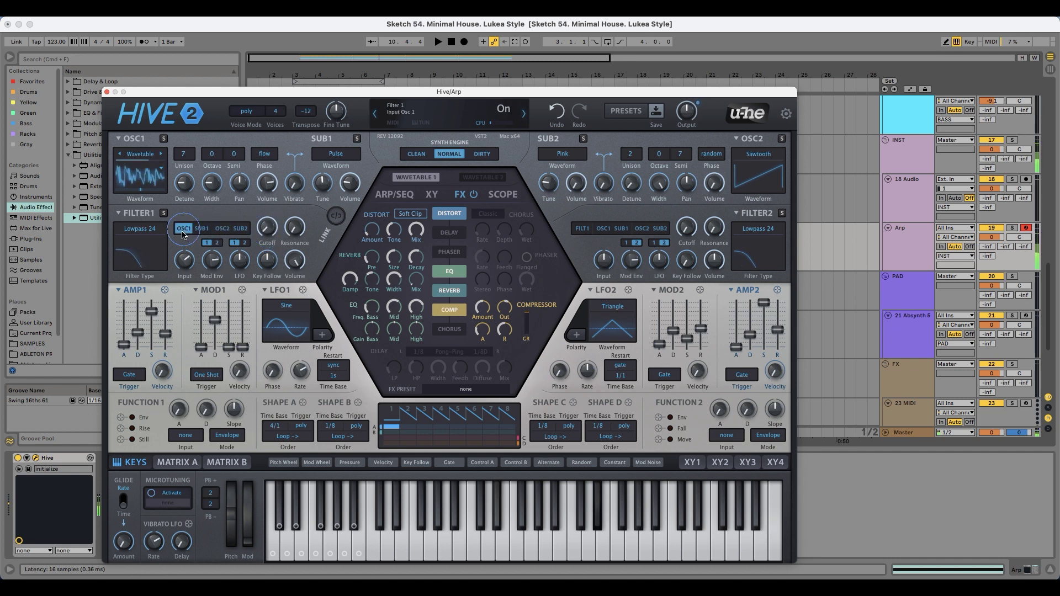
click(218, 244)
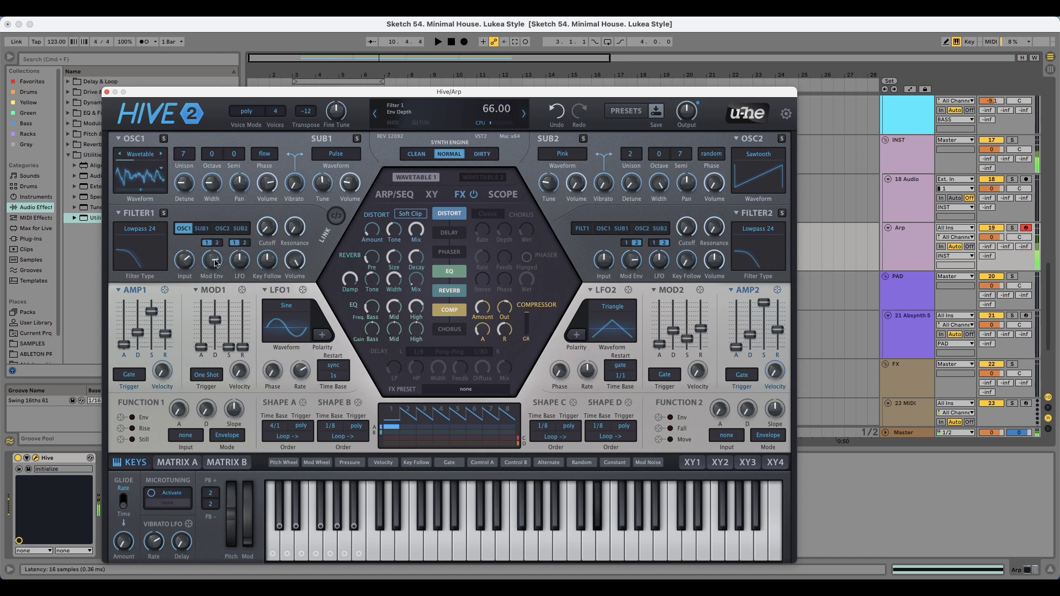
mouse_move(224, 258)
mouse_down()
mouse_move(223, 273)
mouse_move(224, 258)
mouse_up()
- Compare Hive's Dirty and Clean synth engines during playback and close the Hive window
key(space)
drag(391, 92, 390, 66)
click(481, 128)
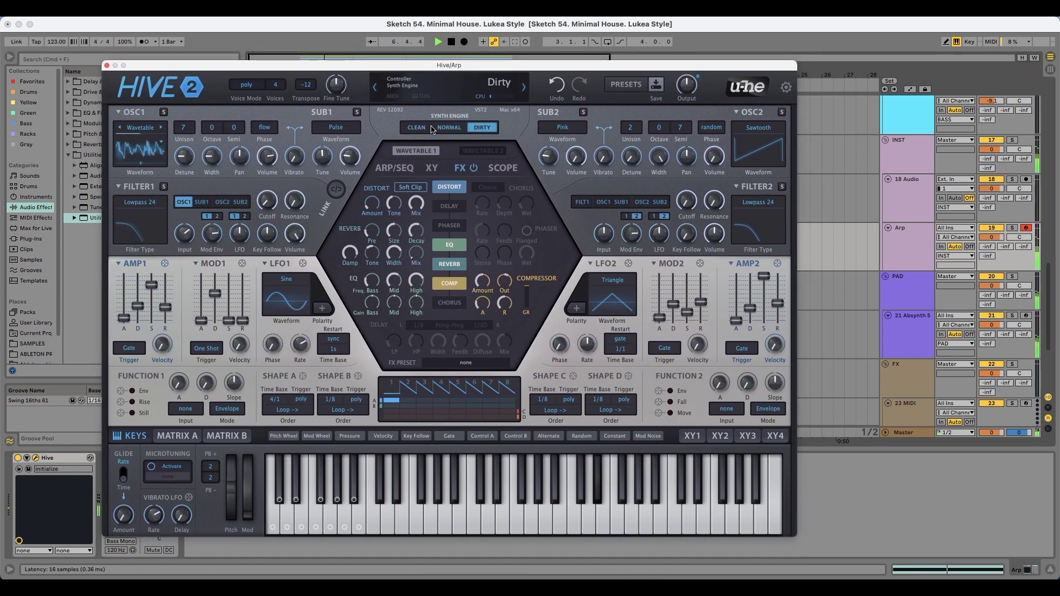
click(420, 128)
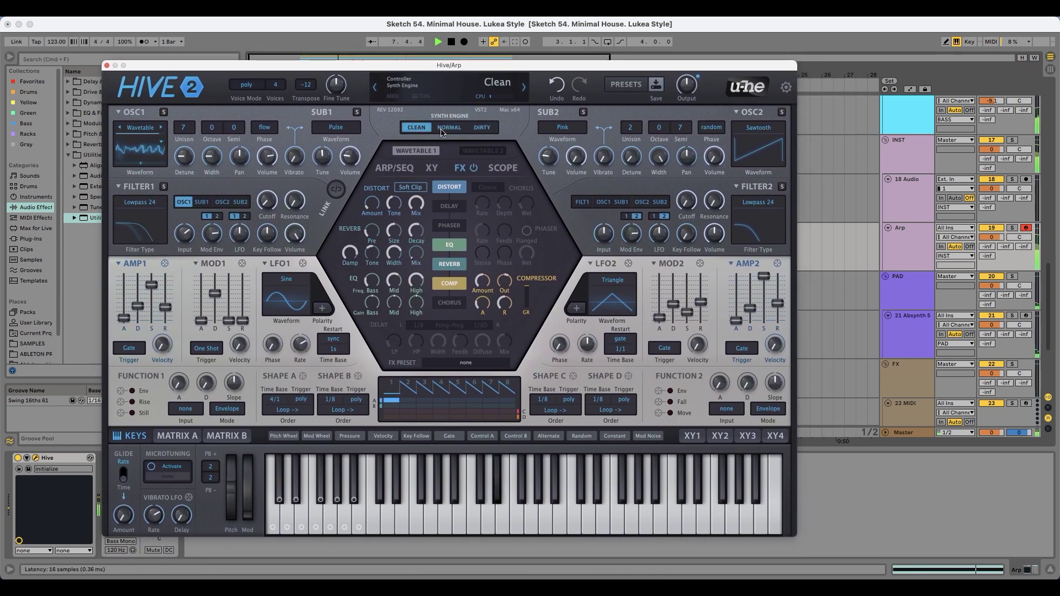
click(115, 66)
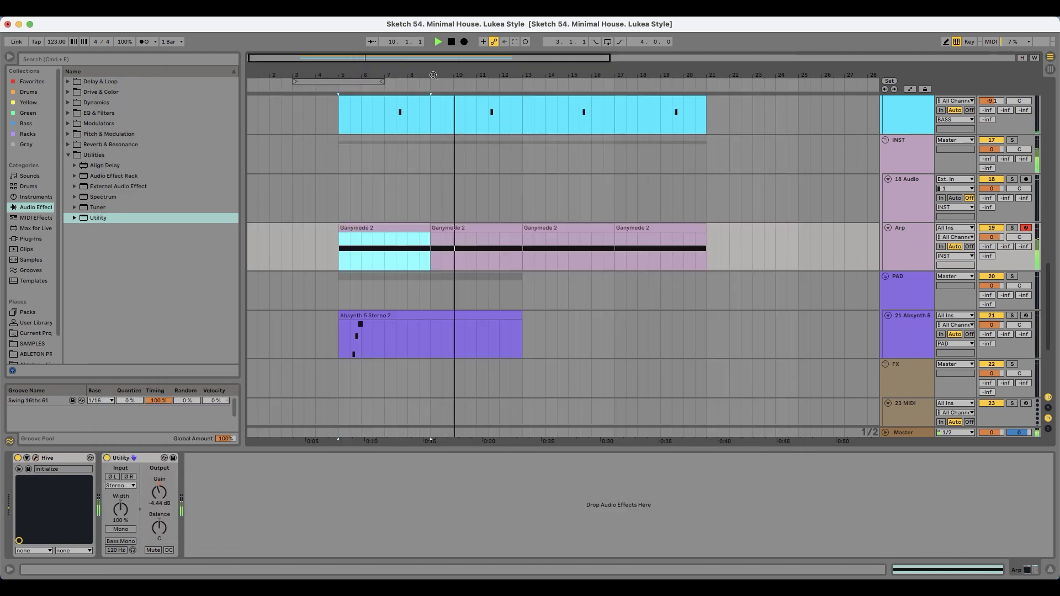
- Duplicate the eight-bar Absynth 5 Stereo pad clip so the pad part runs to bar 21
scroll(475, 309, down, 3)
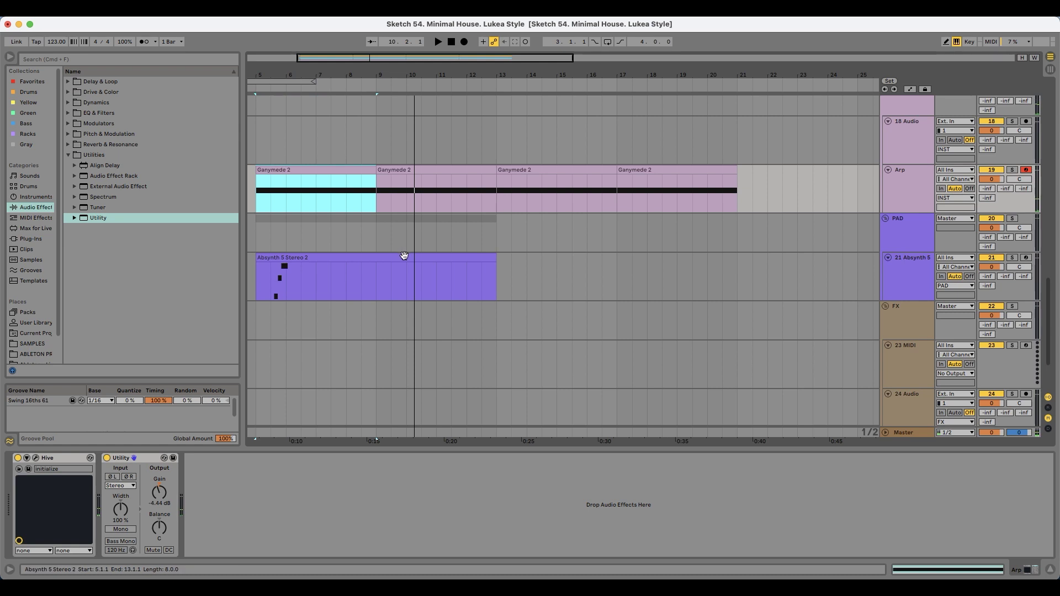
click(402, 257)
key(super+d)
drag(360, 72, 407, 57)
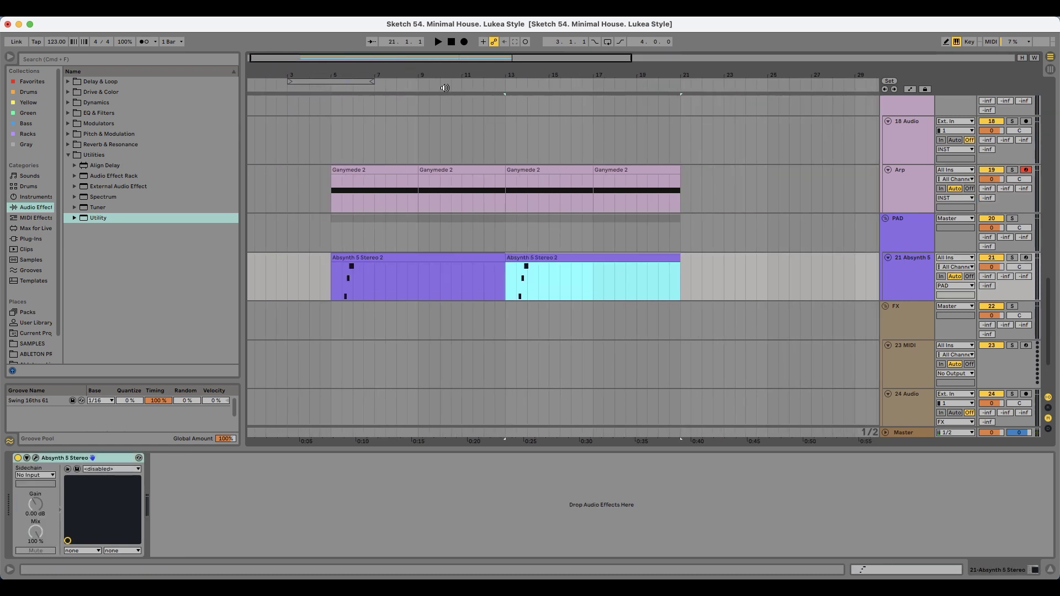
- Reopen Hive on the Arp track and show its preset browser
click(920, 181)
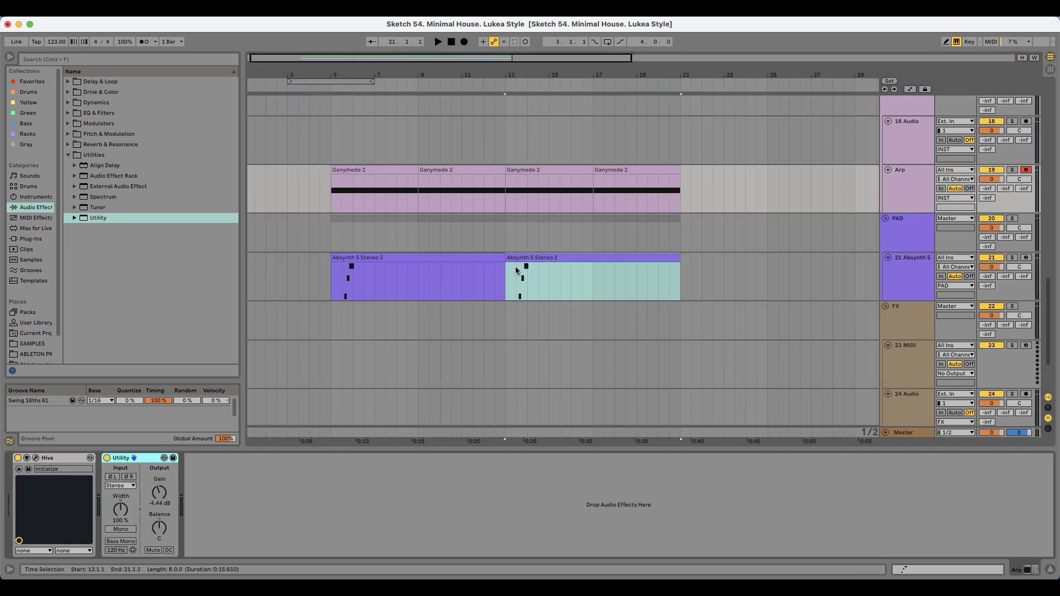
click(36, 458)
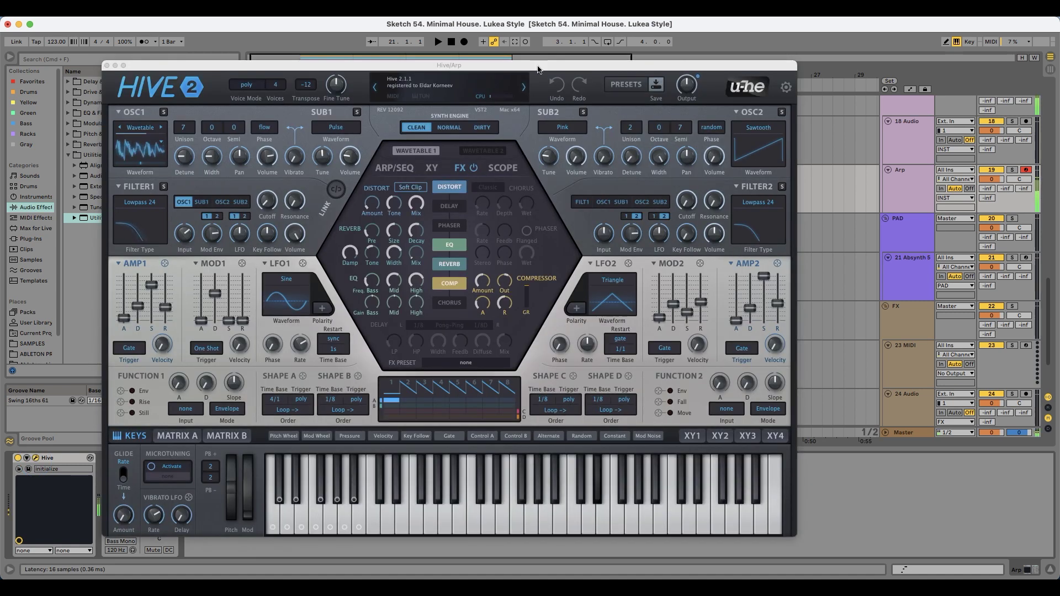
click(625, 85)
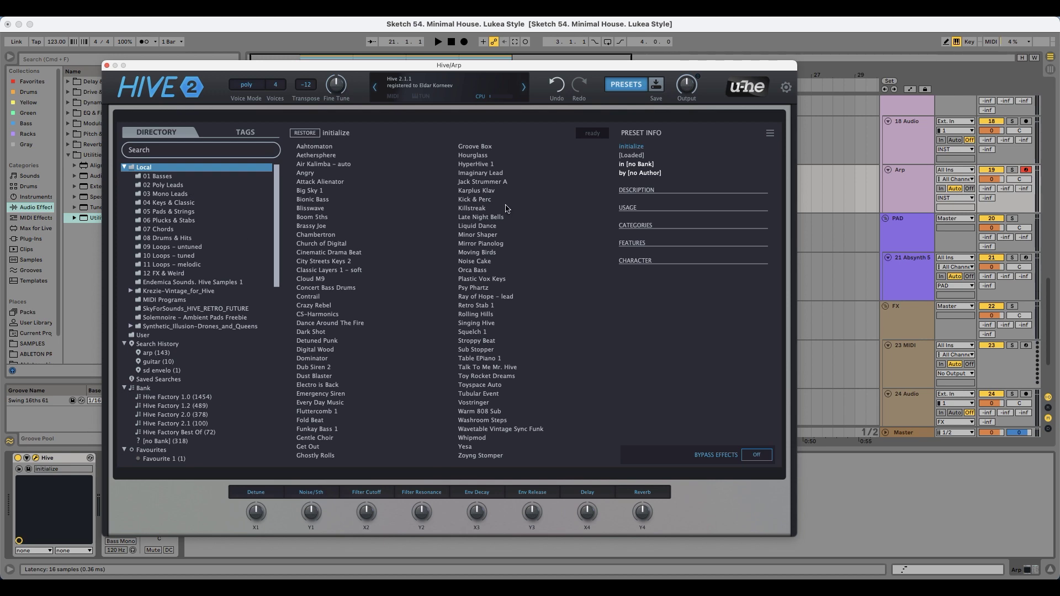
- Audition the first Local presets one after another, from Aahtomaton through Aethersphere to Big Sky 1
click(523, 88)
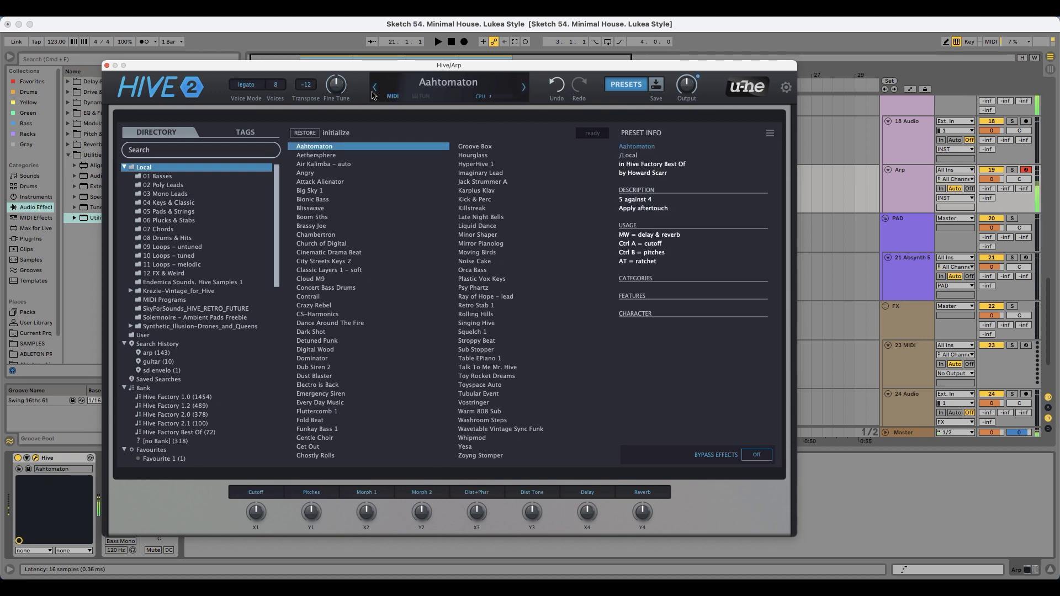
click(373, 89)
click(524, 88)
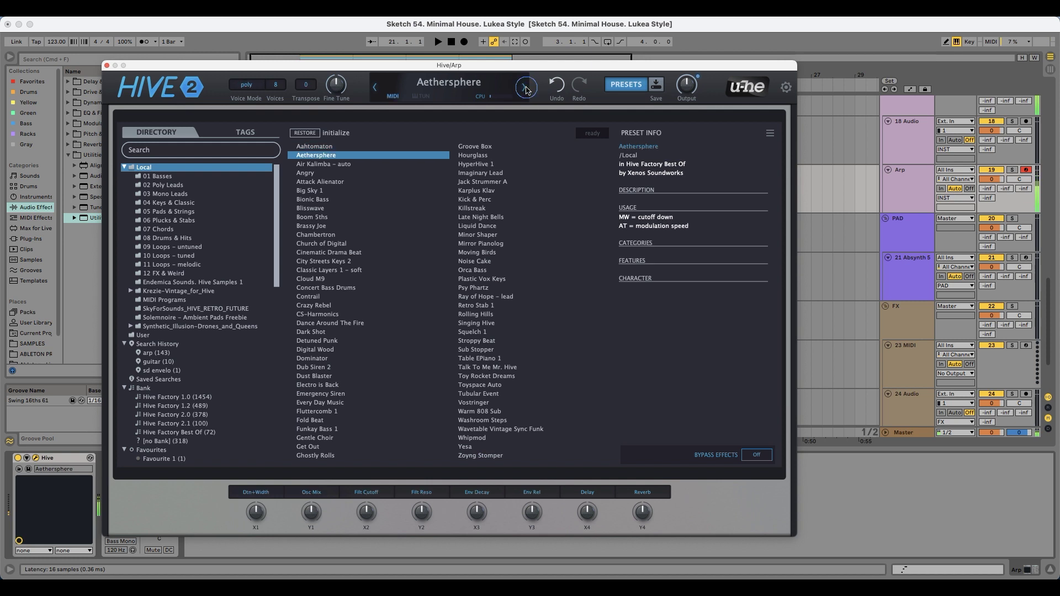
click(525, 88)
click(524, 88)
click(524, 88)
click(524, 88)
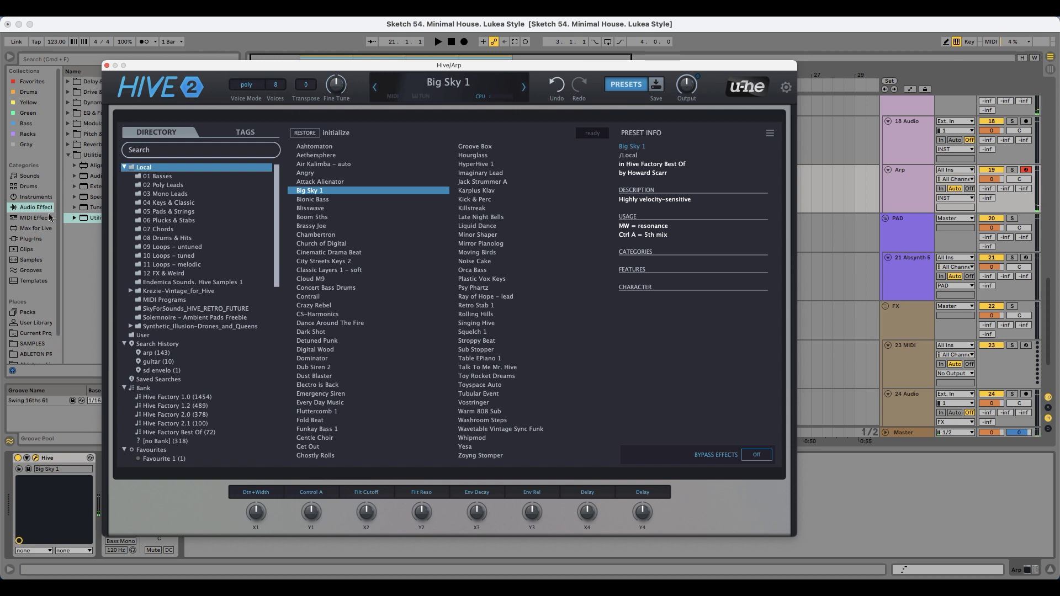
- Insert an Arpeggiator MIDI effect before Hive on the Arp track
drag(207, 60, 259, 63)
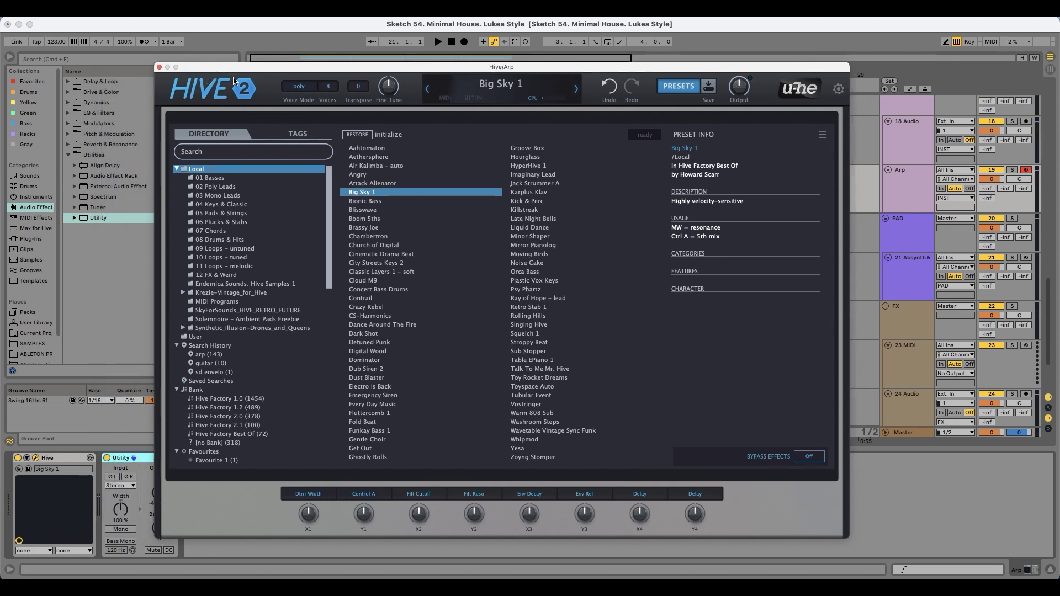
click(37, 197)
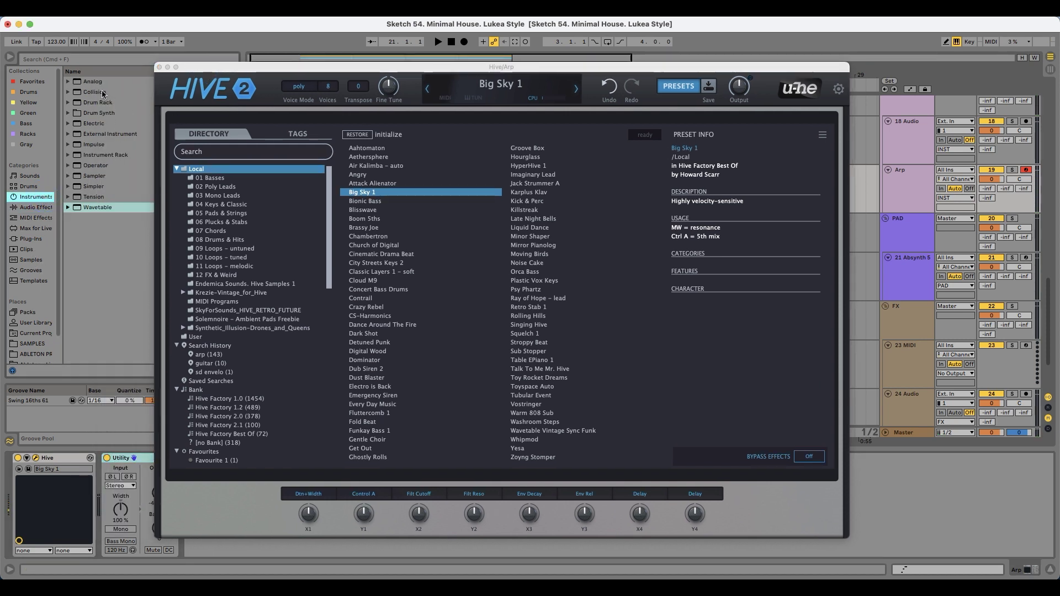
click(36, 217)
drag(100, 81, 79, 495)
click(54, 515)
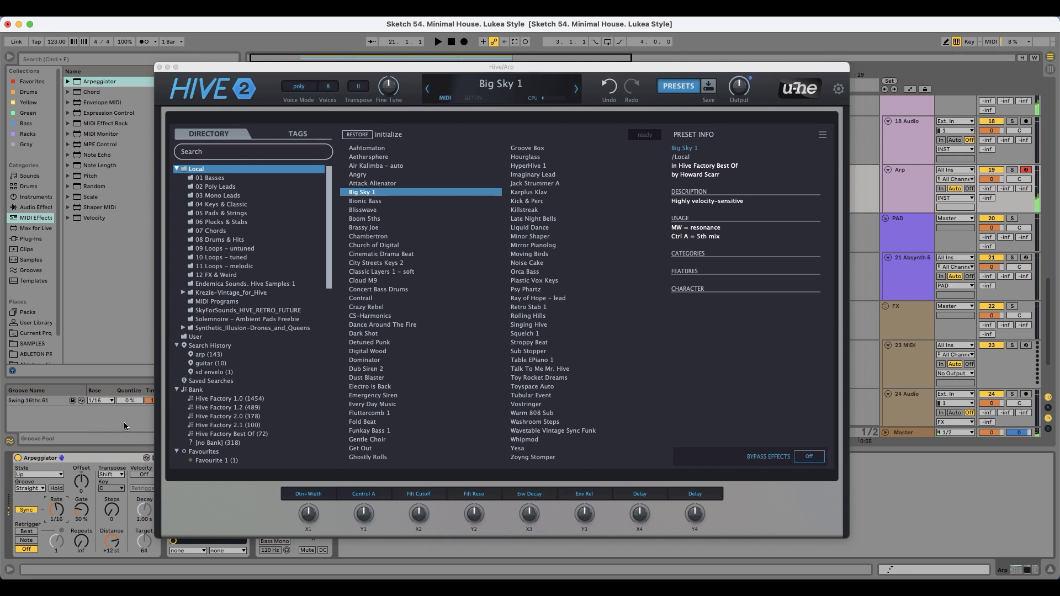
- Try the Arpeggiator's Diverge and Pinky Up styles and settle on Converge
click(55, 476)
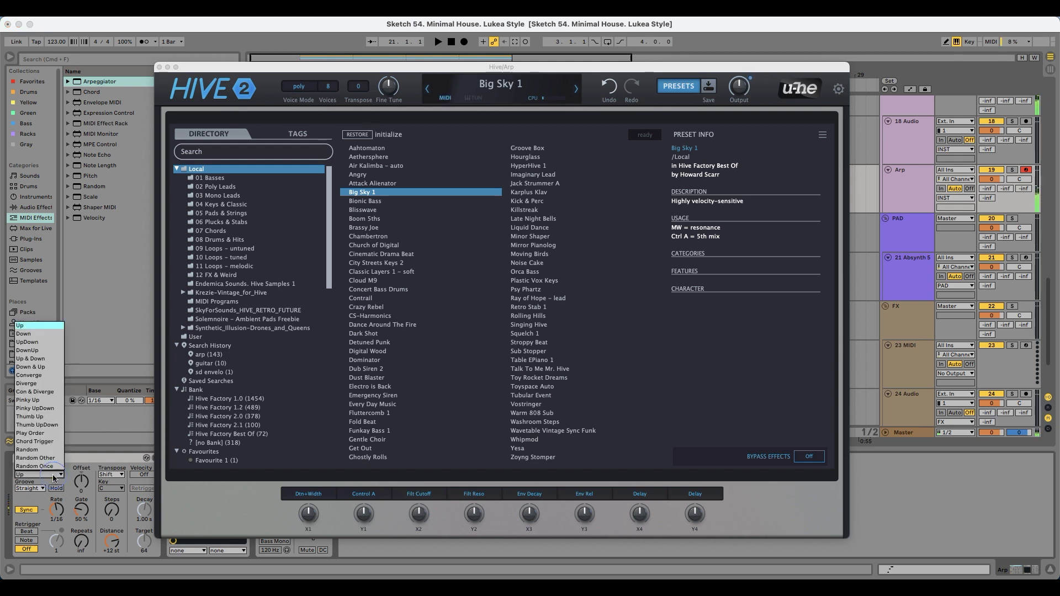
click(53, 383)
click(49, 476)
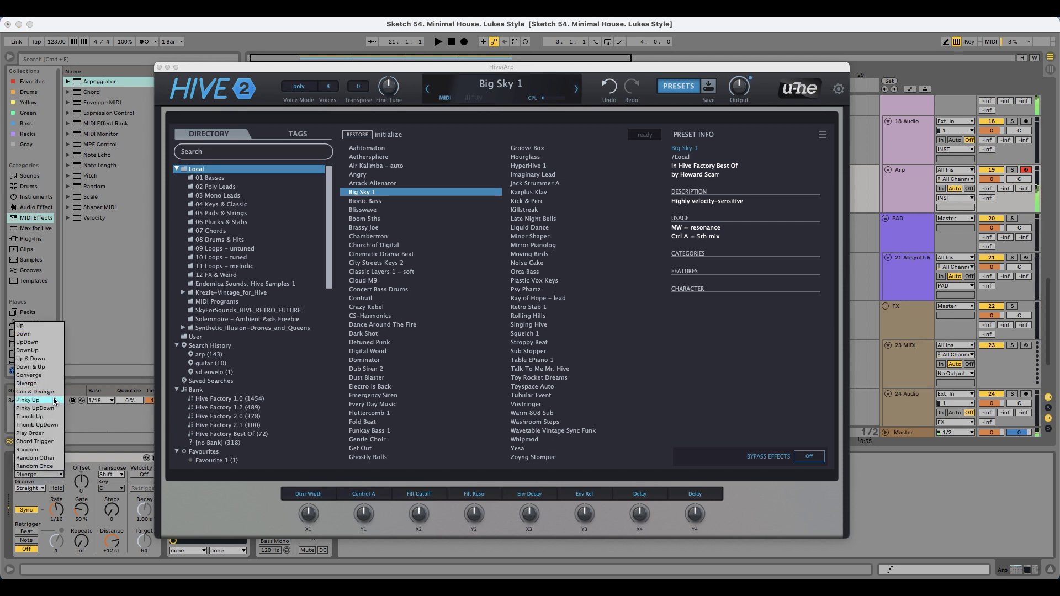
click(58, 404)
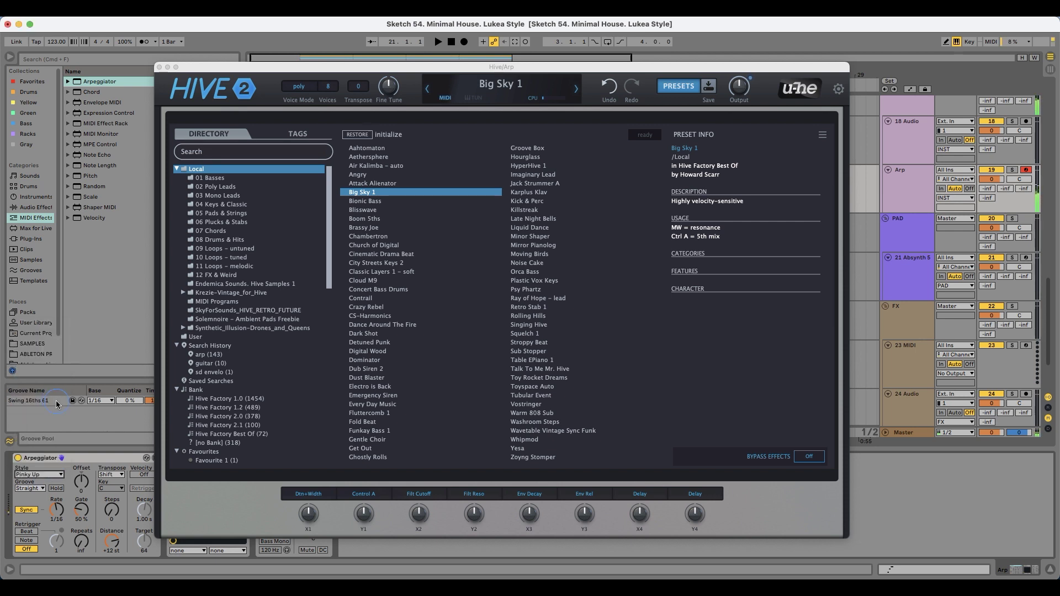
click(54, 475)
click(62, 379)
- Audition the following Local presets with the arpeggiator running, from Bionic Bass through Church of Digital to Contrail
click(577, 92)
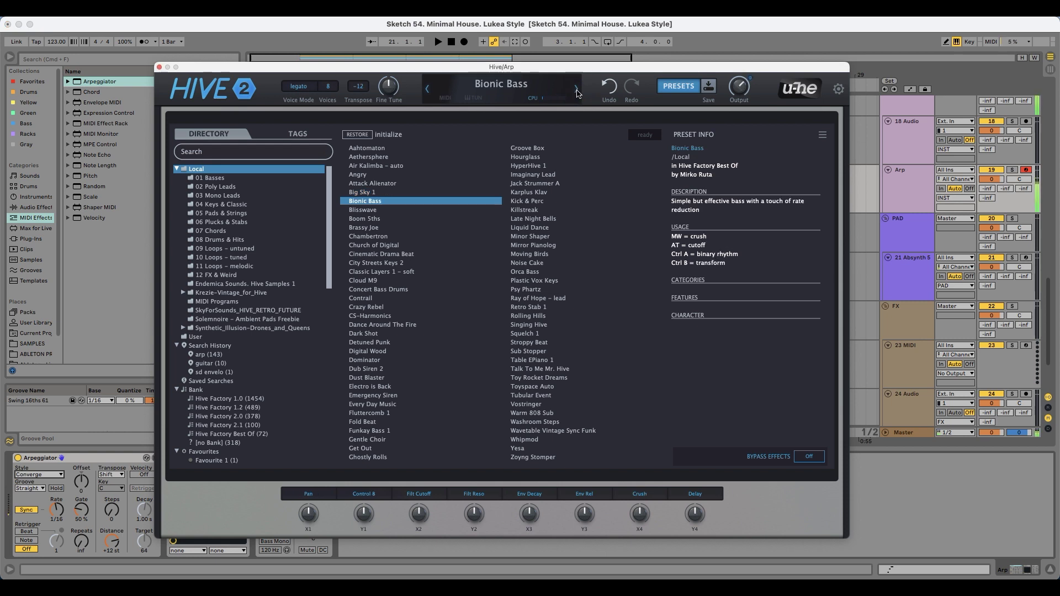
click(577, 92)
click(577, 92)
click(578, 92)
click(578, 92)
click(577, 92)
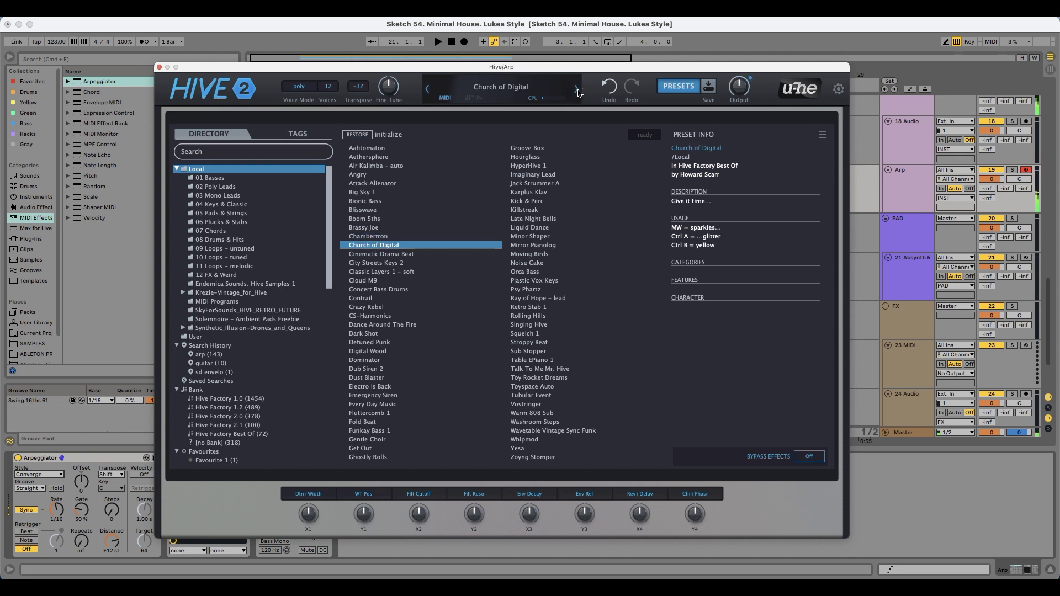
click(577, 92)
click(578, 92)
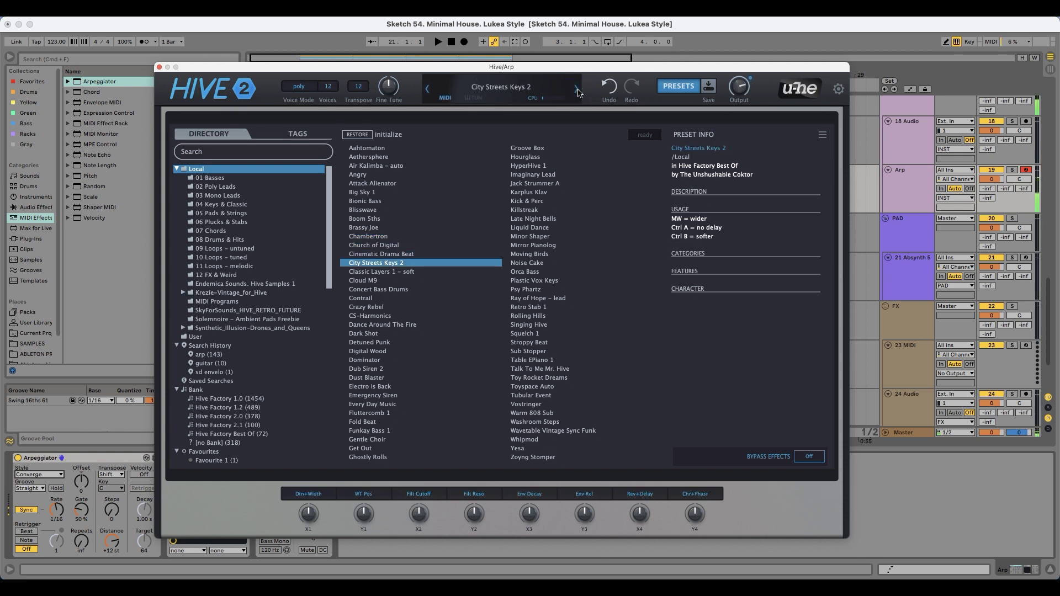
click(577, 92)
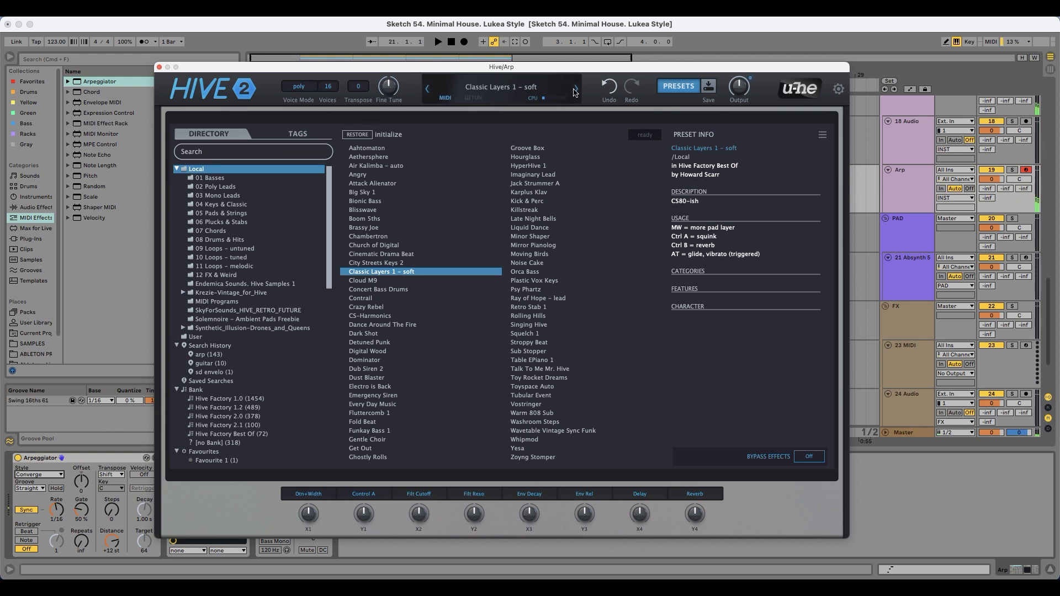
click(575, 92)
click(576, 93)
click(577, 94)
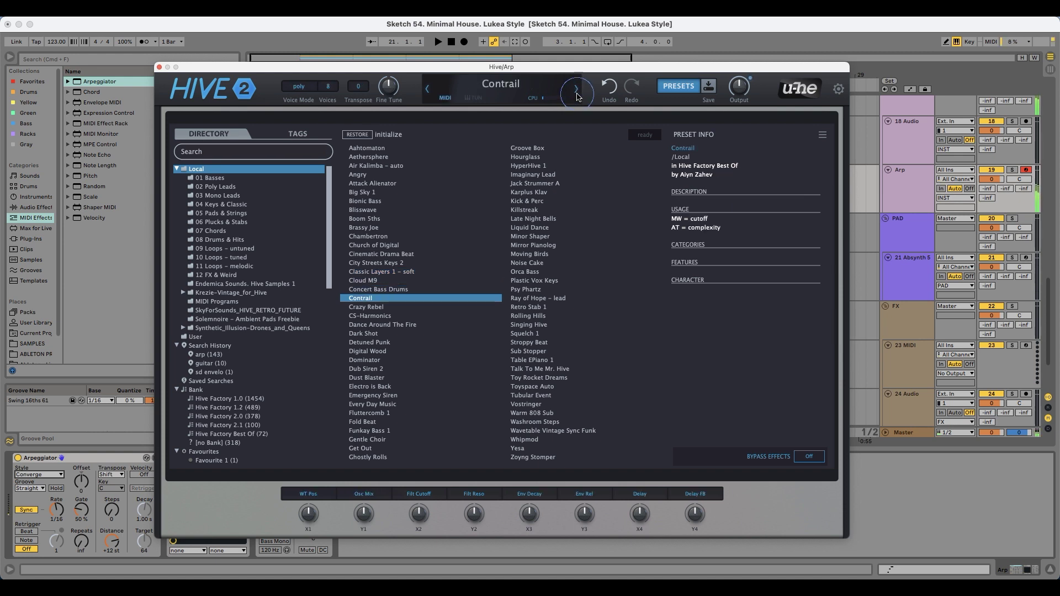
- Audition ARK and AZ presets from 06 Plucks & Stabs, including ARK Old Jo, ARK Plucky Bird, ARK Pure Force and AZ Defined Pluck
click(239, 223)
click(387, 165)
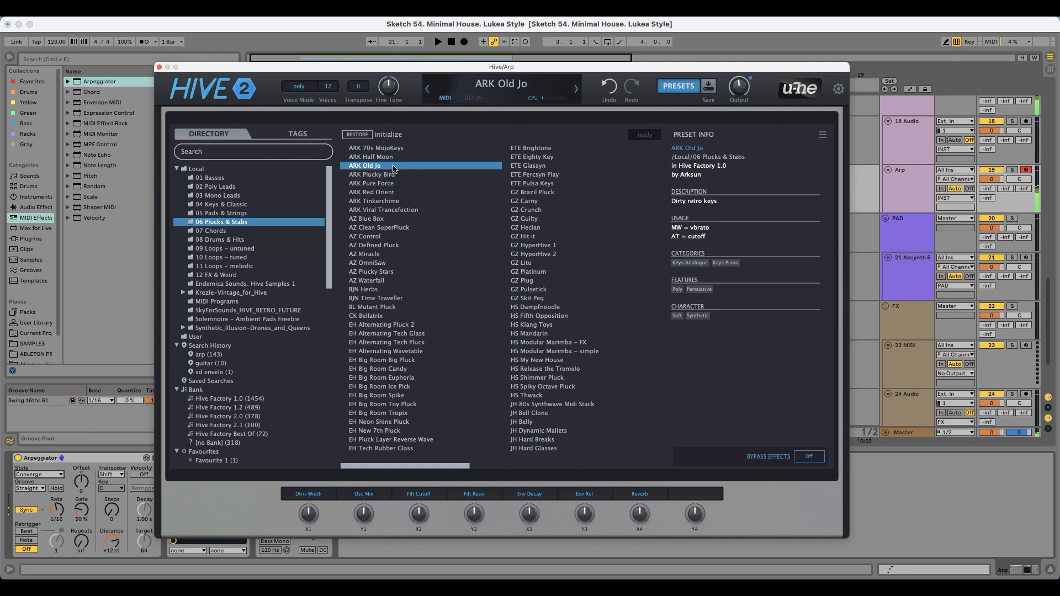
click(386, 157)
click(386, 175)
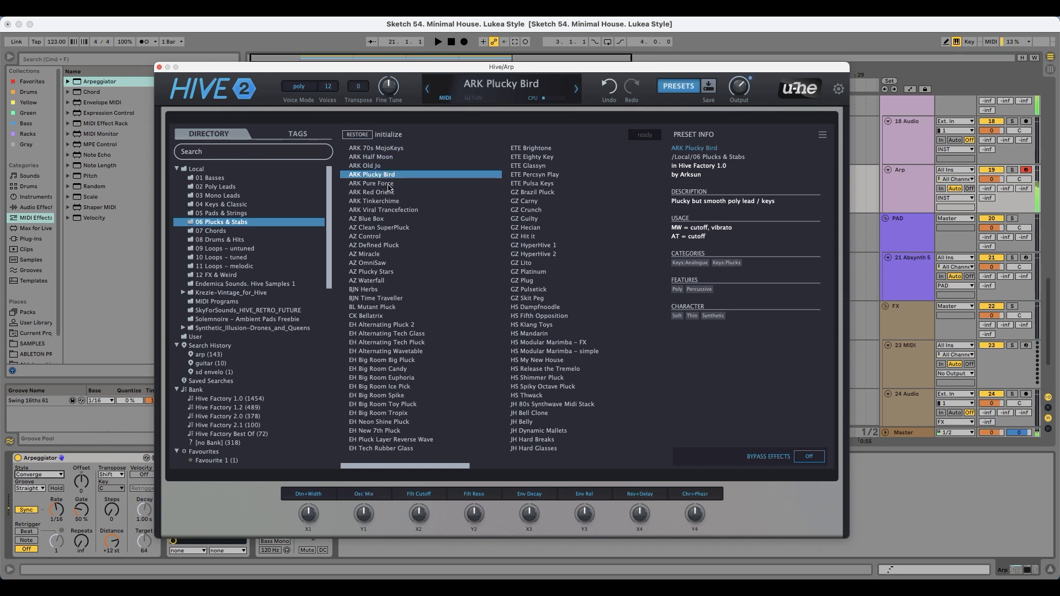
click(390, 184)
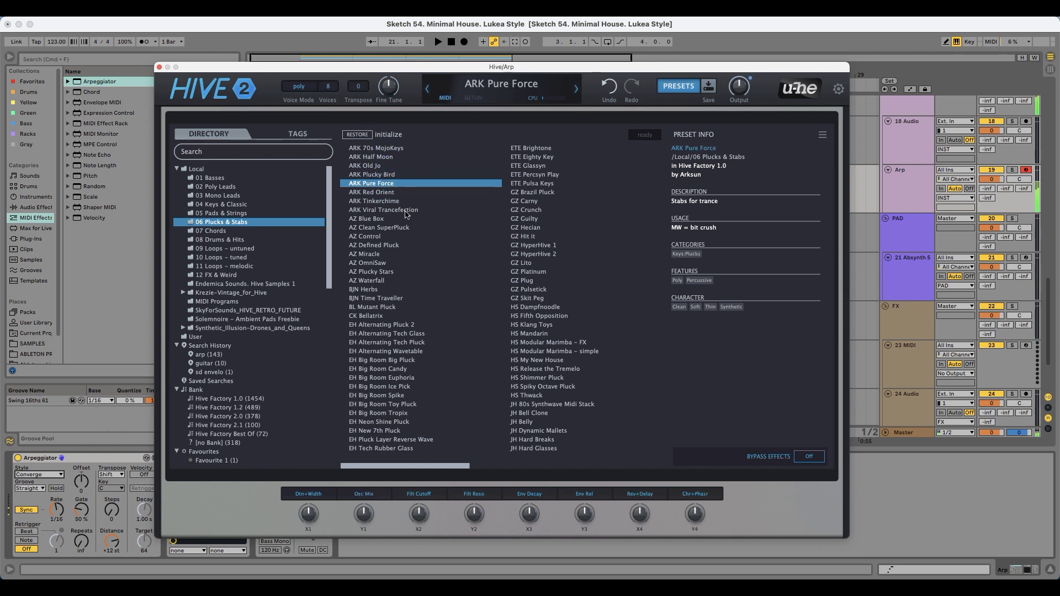
click(383, 213)
click(381, 229)
click(391, 246)
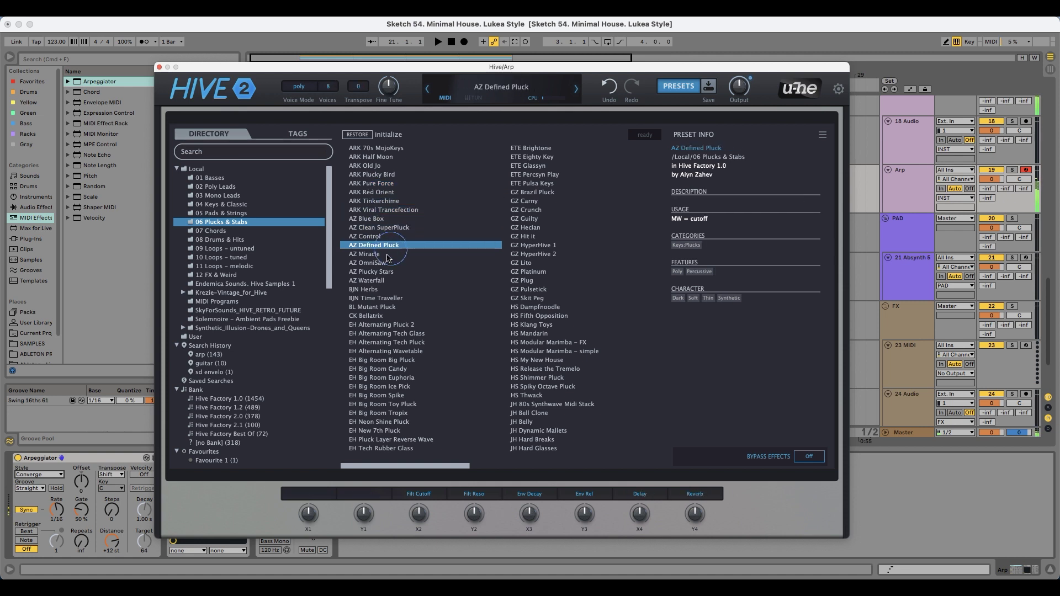
- Audition the ETE plucks and GZ Crunch, plus JH Crazy Squares Bass from the Endemica Sounds folder
click(552, 175)
click(548, 166)
click(539, 158)
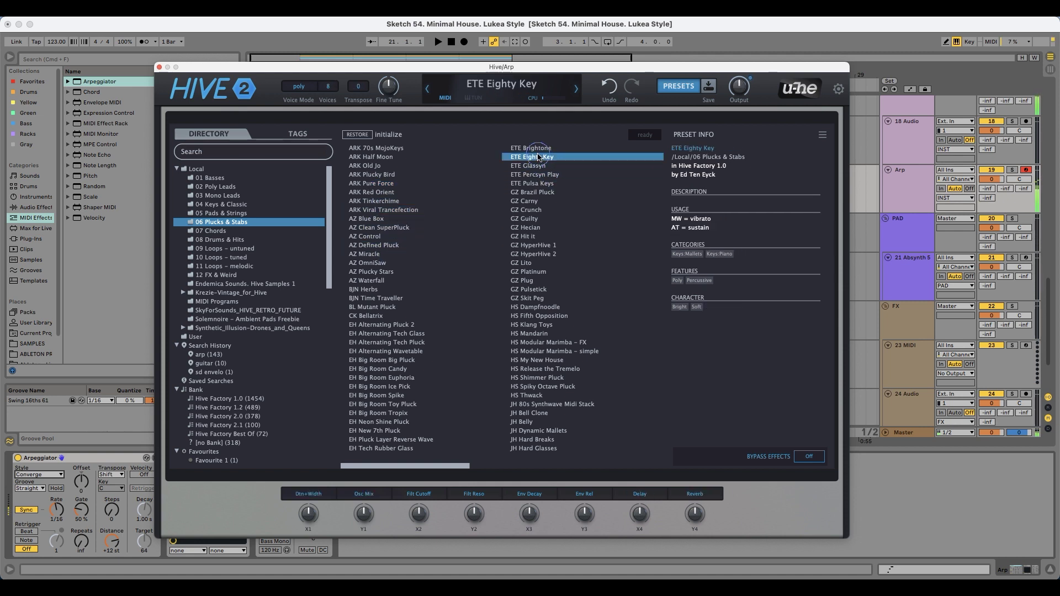
click(546, 210)
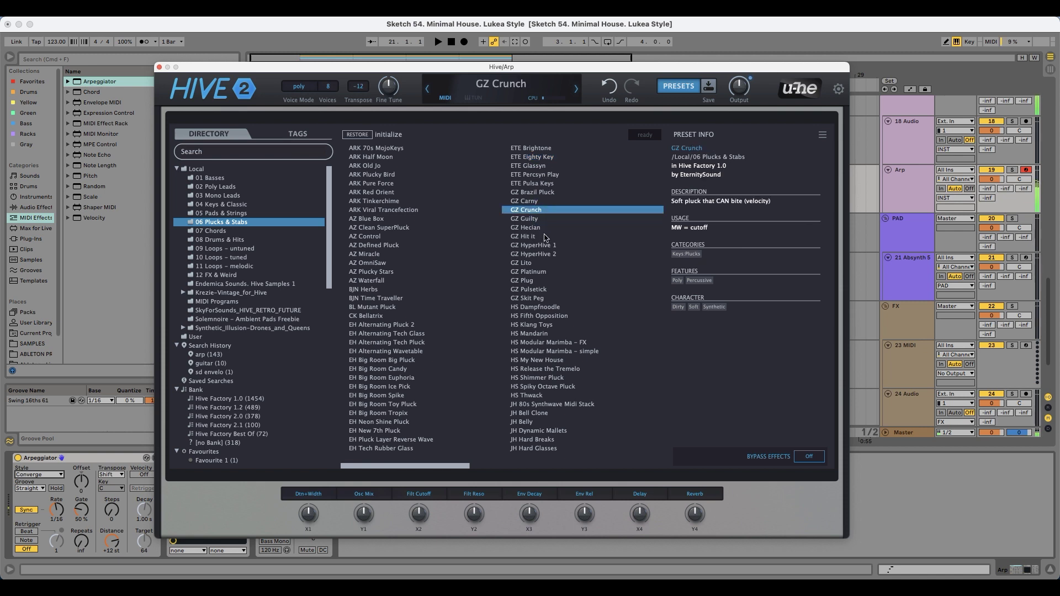
click(223, 284)
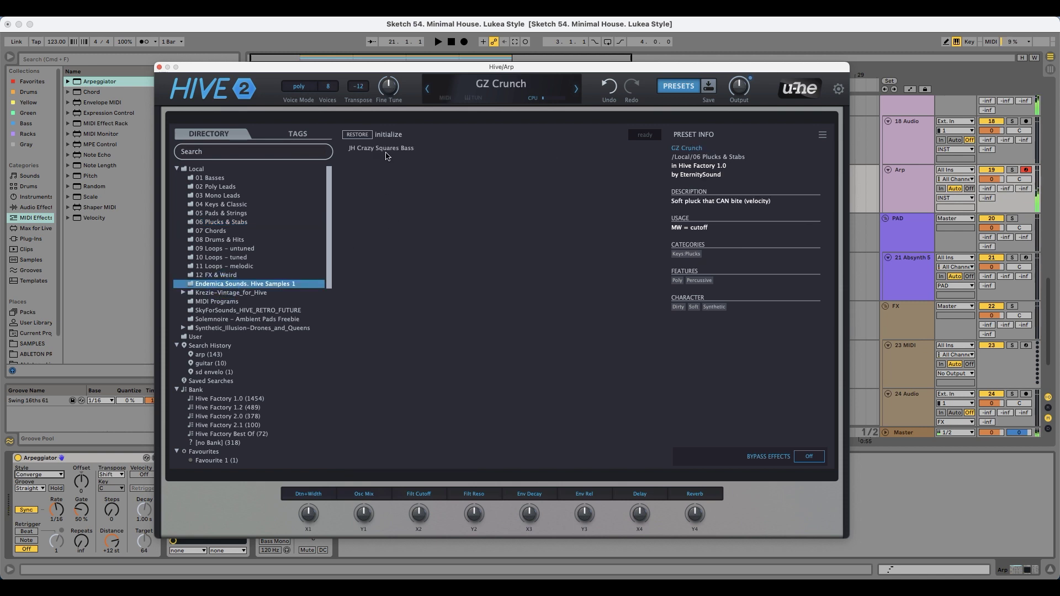
click(386, 150)
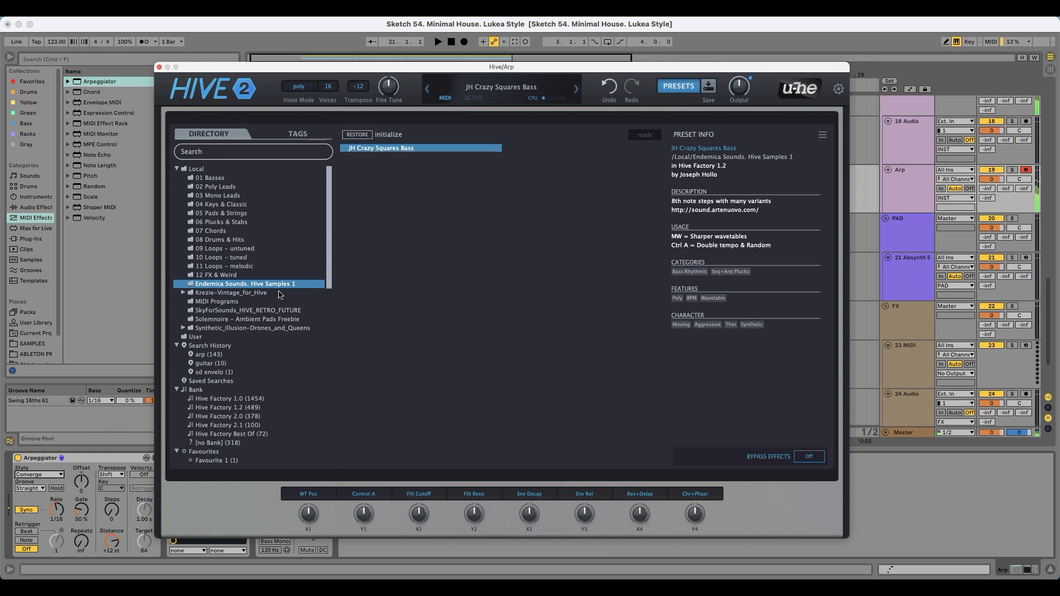
- Audition bass, lead and pad presets from the Krezie Vintage folder, ending on LD_Krezie Axel
click(184, 292)
click(223, 301)
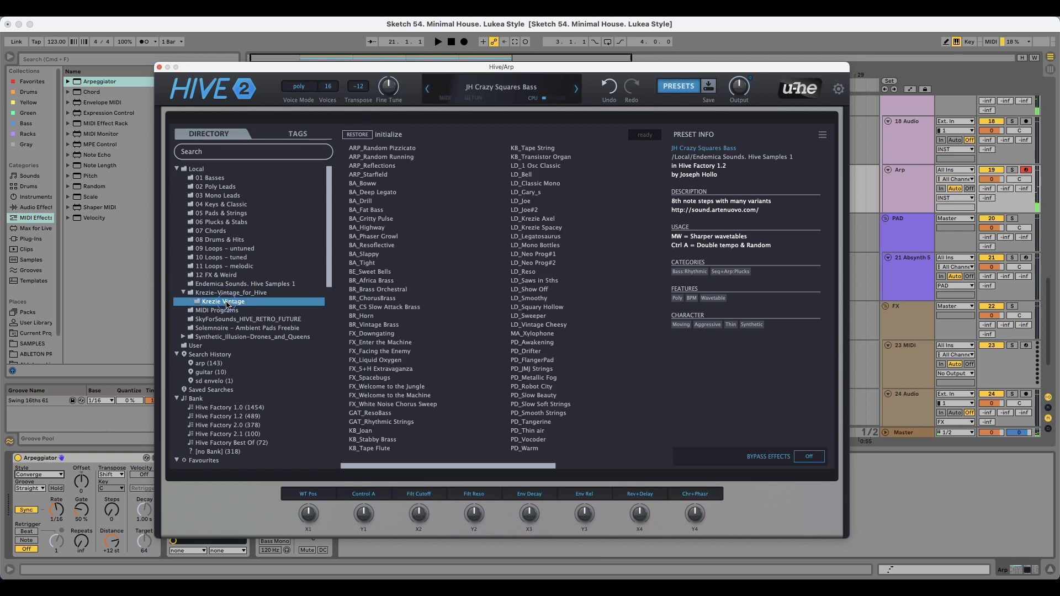
click(371, 236)
click(592, 263)
click(544, 359)
click(540, 386)
click(538, 413)
click(529, 430)
click(527, 218)
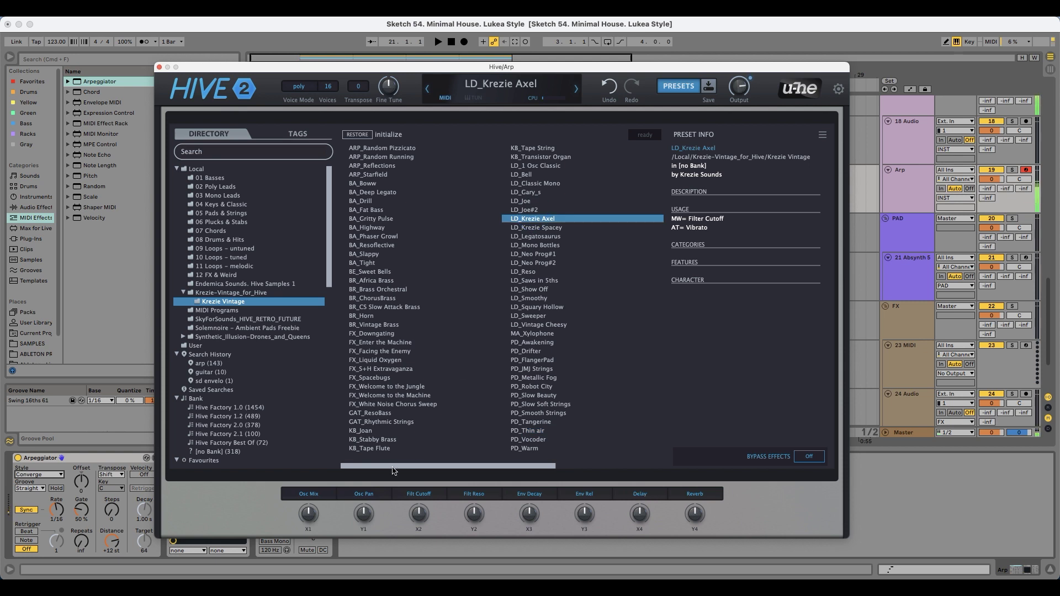
- Audition Krezie Vintage's SQ sequence presets, including SQ_Art of Pink Noise, SQ_Berliner and SQ_Simple Running Bass
drag(500, 463, 552, 462)
click(543, 246)
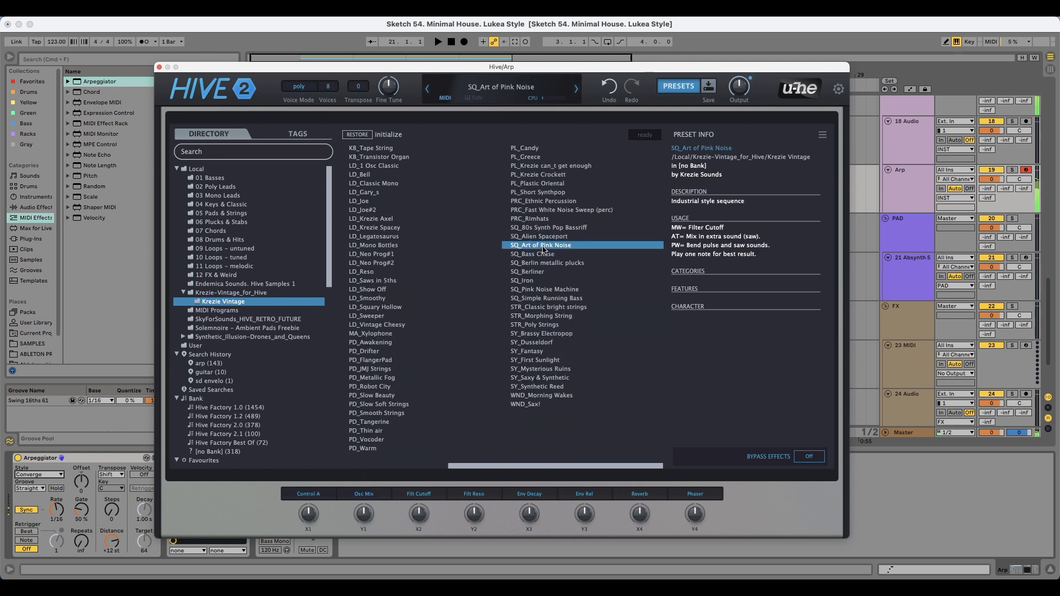
click(541, 228)
click(543, 236)
click(545, 263)
click(547, 273)
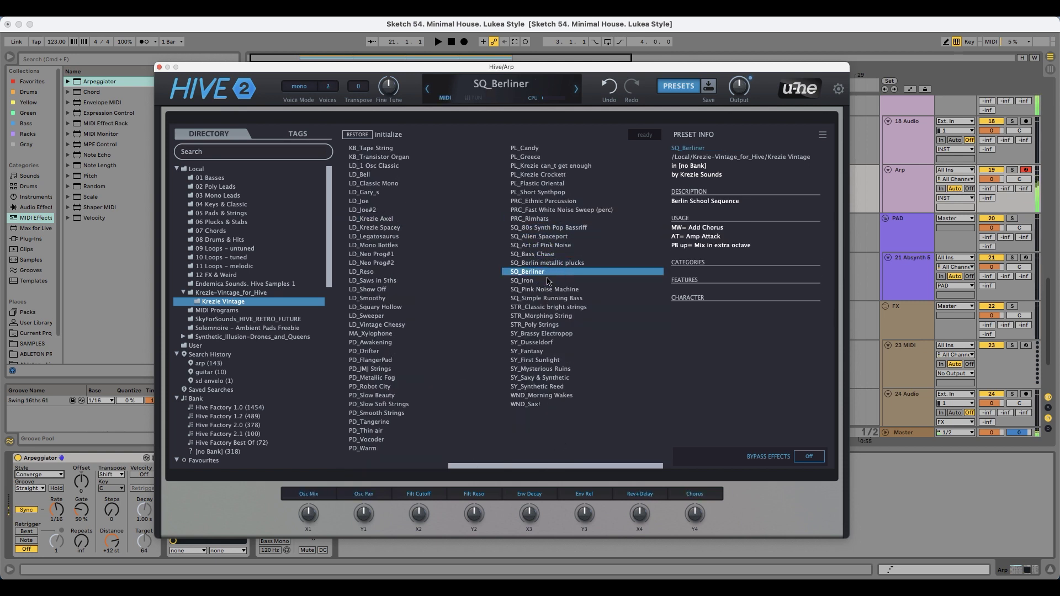
click(549, 297)
- Audition the Krezie Vintage plucks PL_Candy, PL_Greece and PL_Krezie can_t get enough
click(543, 148)
click(531, 157)
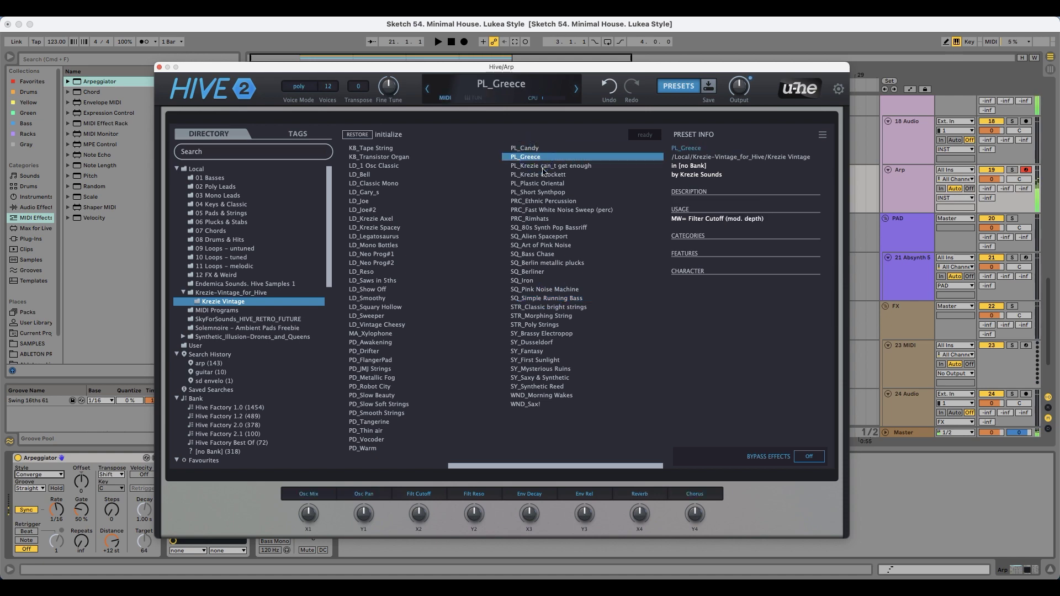
click(536, 165)
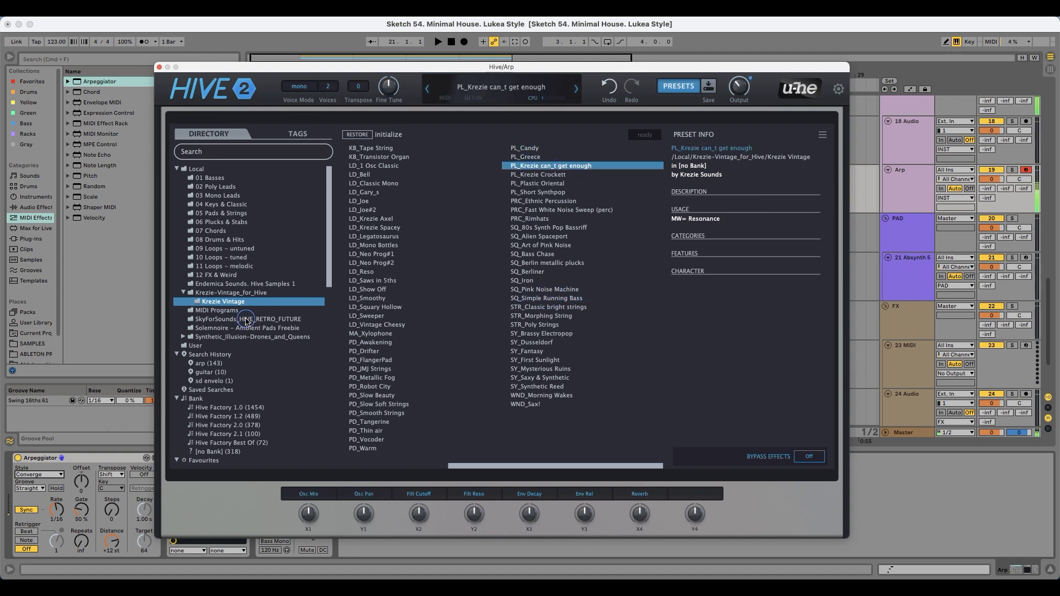
- Audition the PL pluck presets in SkyForSounds_HIVE_RETRO_FUTURE, from PL Crushed Video Game to PL Sawy Delay
click(246, 319)
click(495, 272)
click(552, 272)
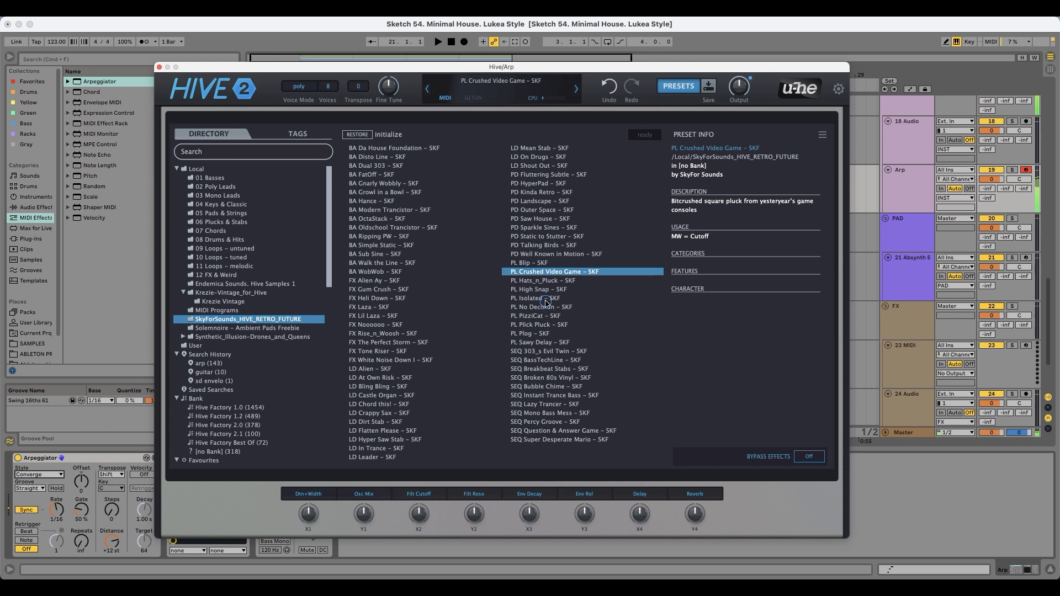
click(545, 298)
click(542, 307)
click(539, 316)
click(541, 334)
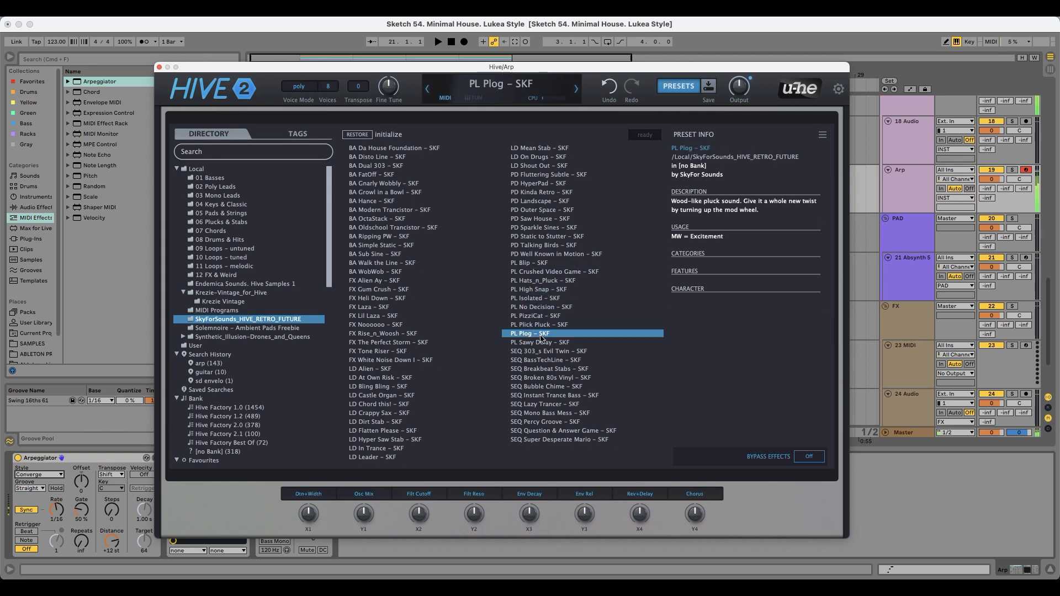
click(540, 342)
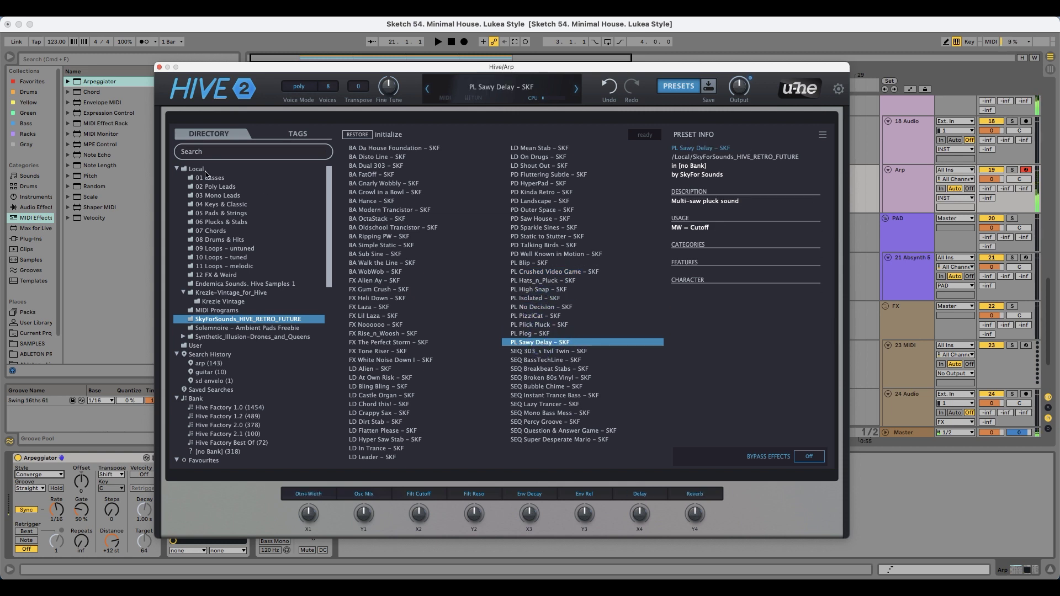
- Return to the Local preset folder and load Aahtomaton
click(205, 170)
click(369, 147)
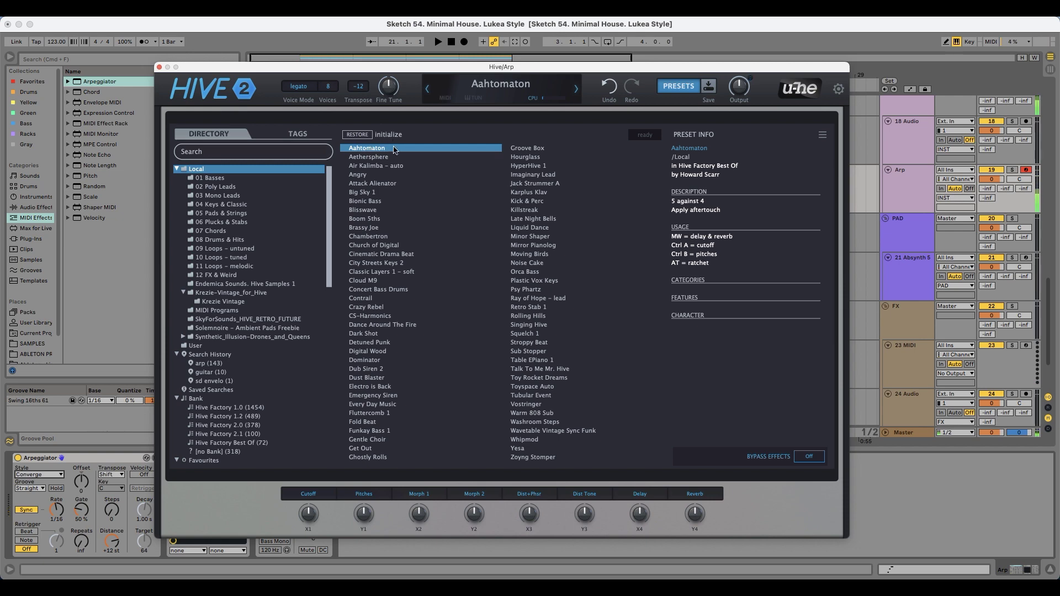
- Replace the Hive instrument on the Arp track with a fresh, initialized Hive plug-in
click(32, 238)
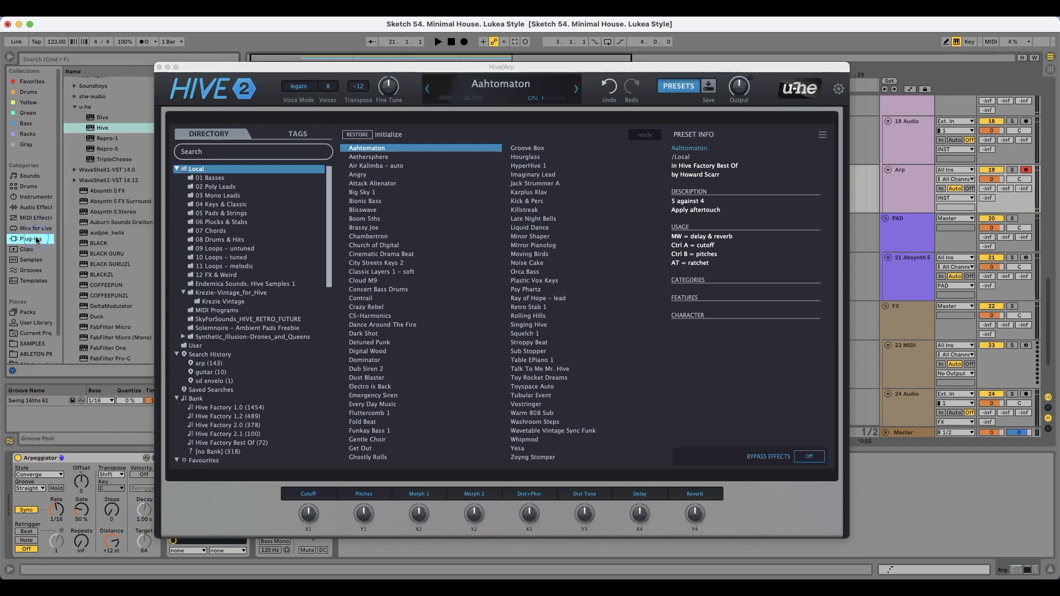
drag(263, 66, 451, 56)
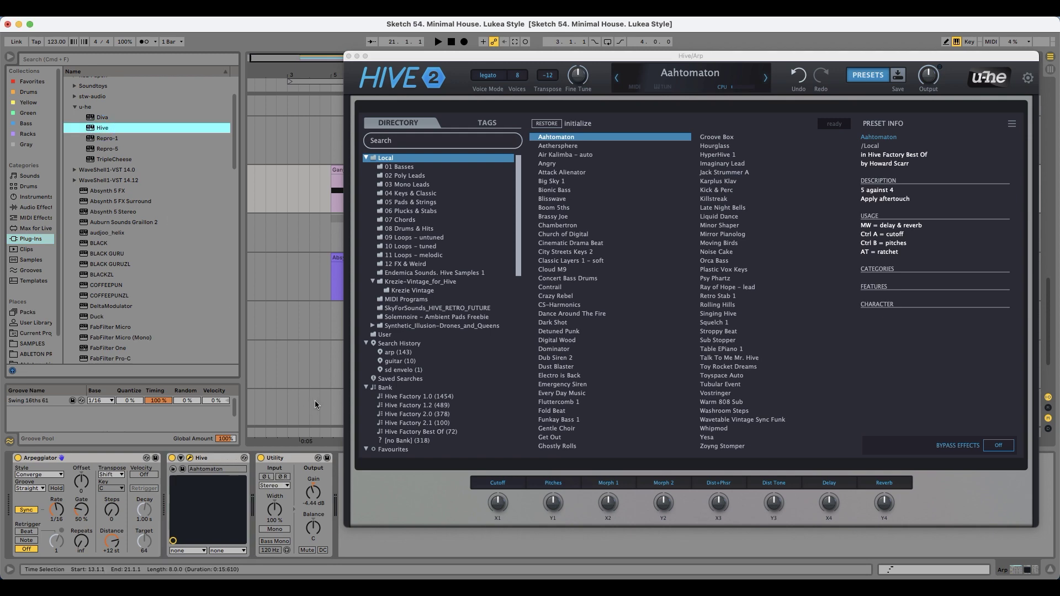
click(203, 459)
key(Delete)
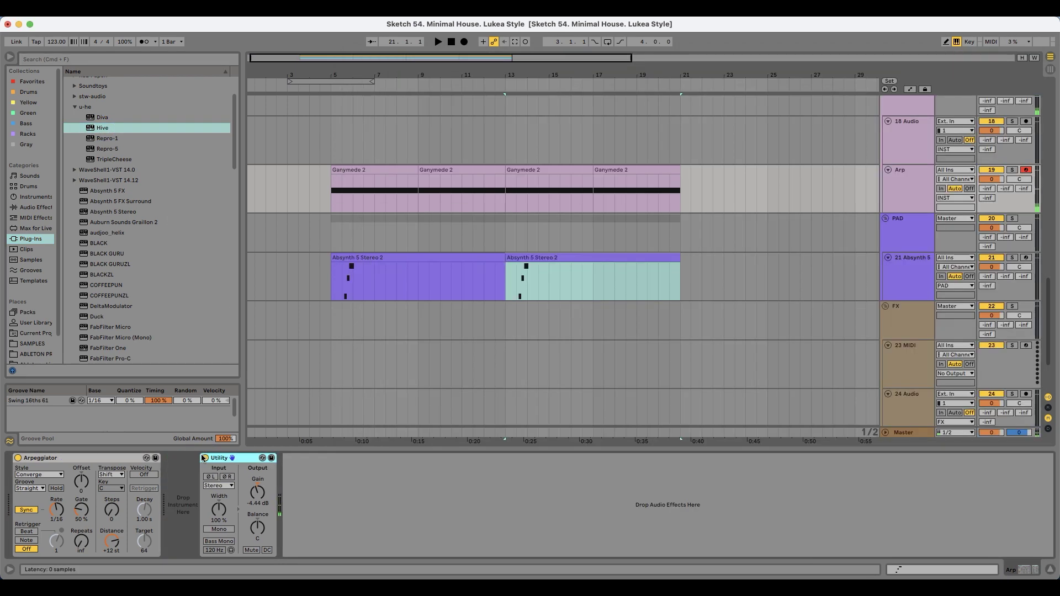
drag(103, 128, 205, 488)
drag(616, 65, 448, 77)
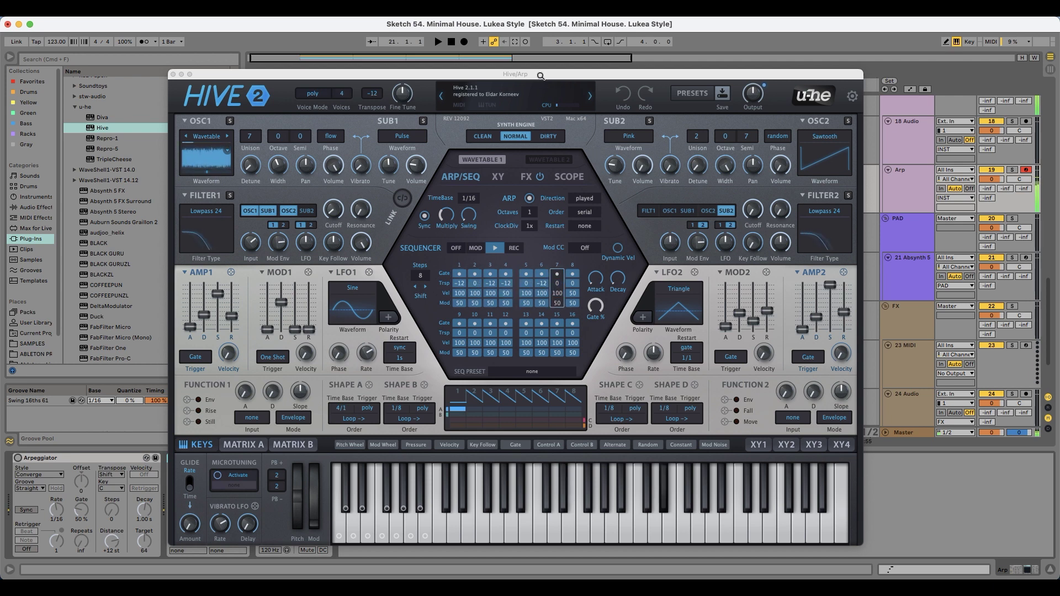
drag(540, 75, 491, 73)
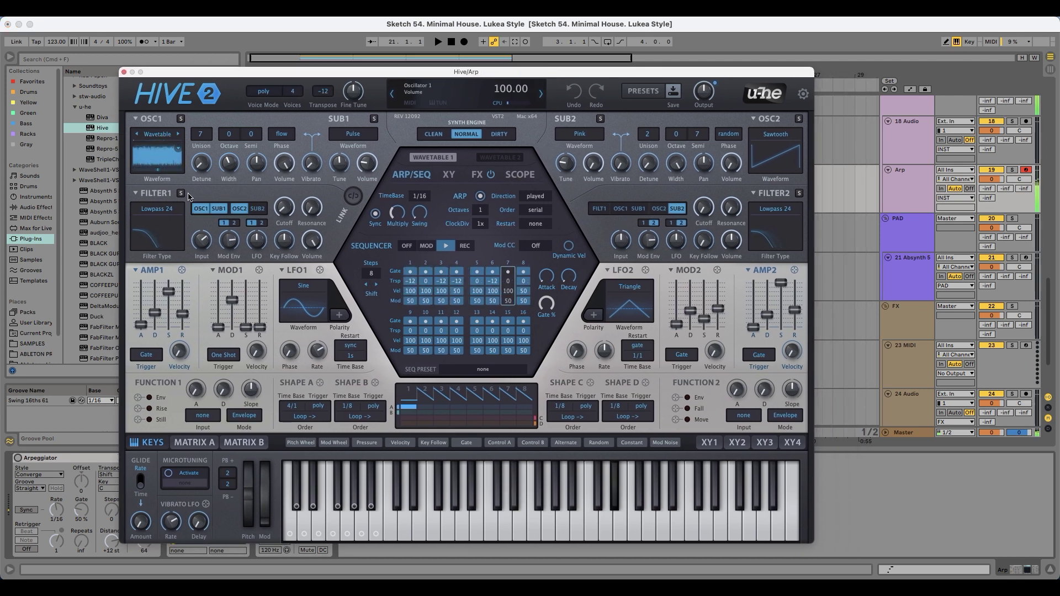
- Try the Sawtooth, Pulse, Square and White waveforms on Hive's oscillator 1
click(159, 134)
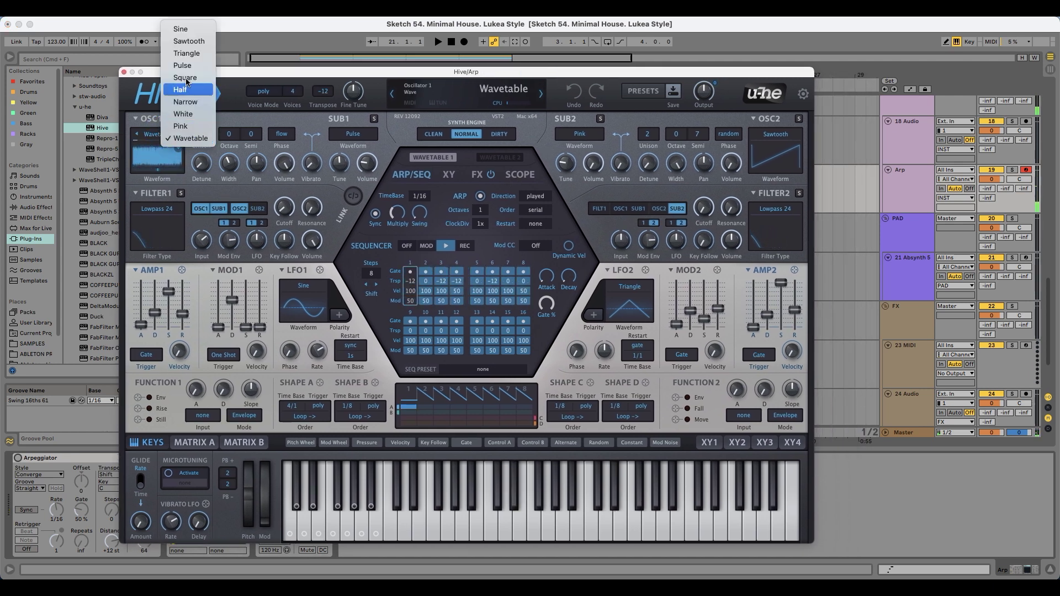
click(188, 42)
click(171, 144)
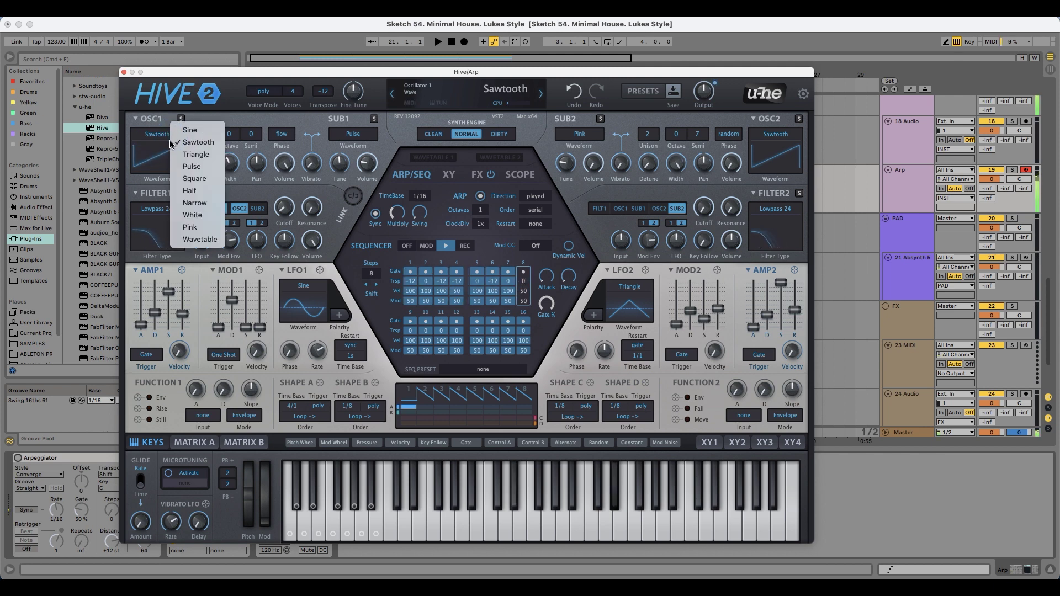
click(191, 166)
click(164, 143)
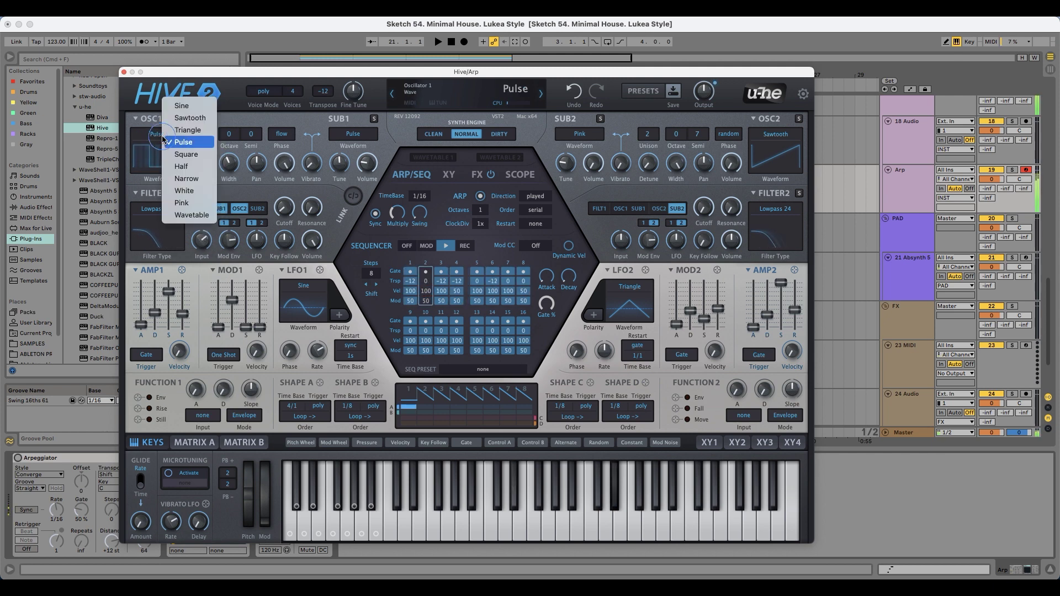
click(182, 156)
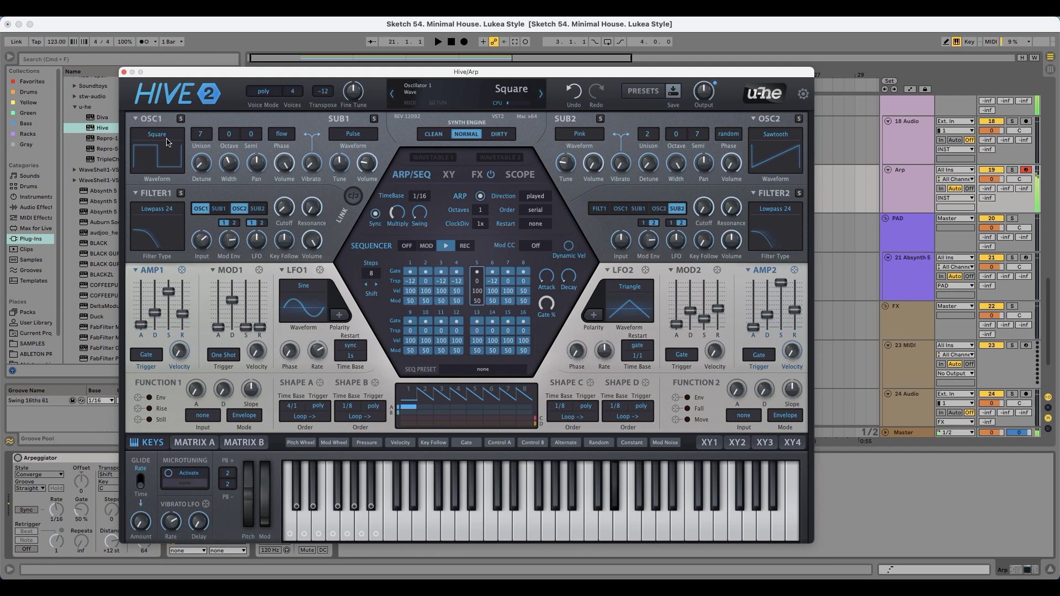
click(169, 144)
click(179, 193)
- Set oscillator 1 to Wavetable and load the additive wavetable Additive Chords.uhm
click(158, 138)
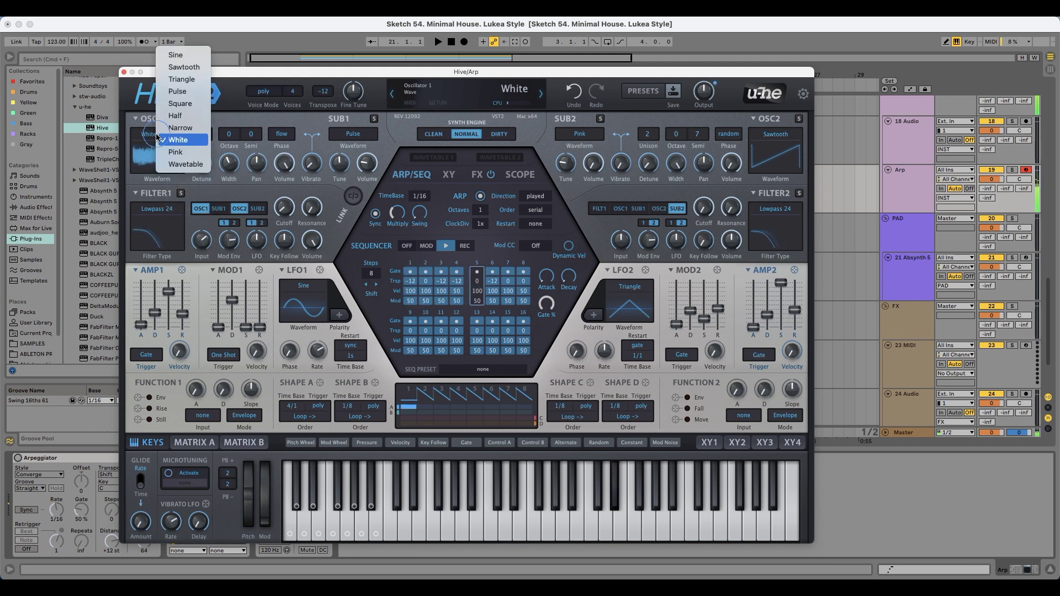
click(186, 164)
click(178, 150)
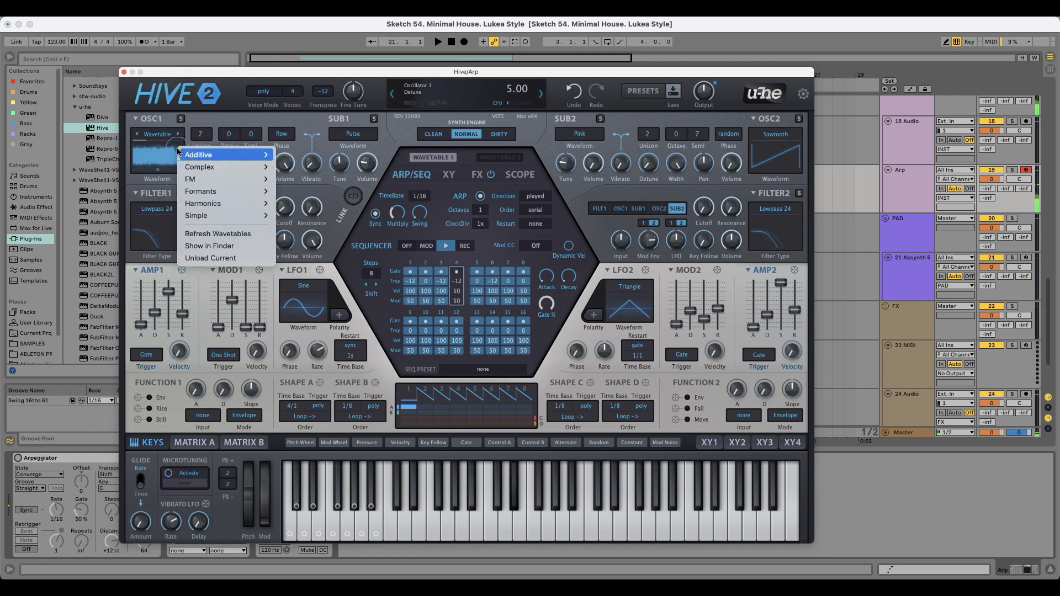
mouse_move(178, 150)
click(298, 156)
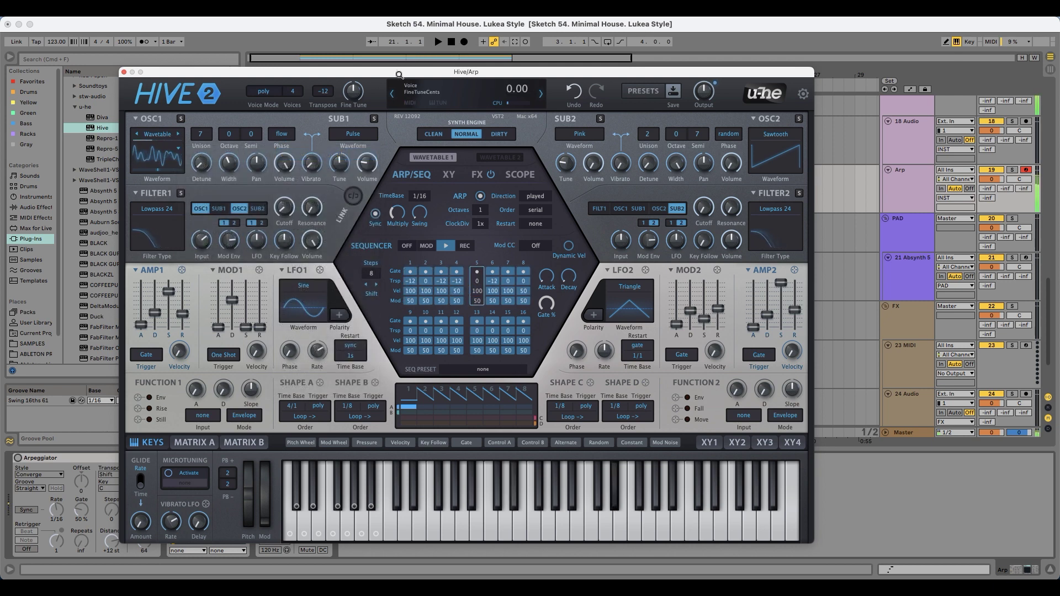
- Turn off Hive's delay effect, set the synth engine to Clean and listen to the sound in the arrangement
drag(400, 73, 390, 64)
click(468, 165)
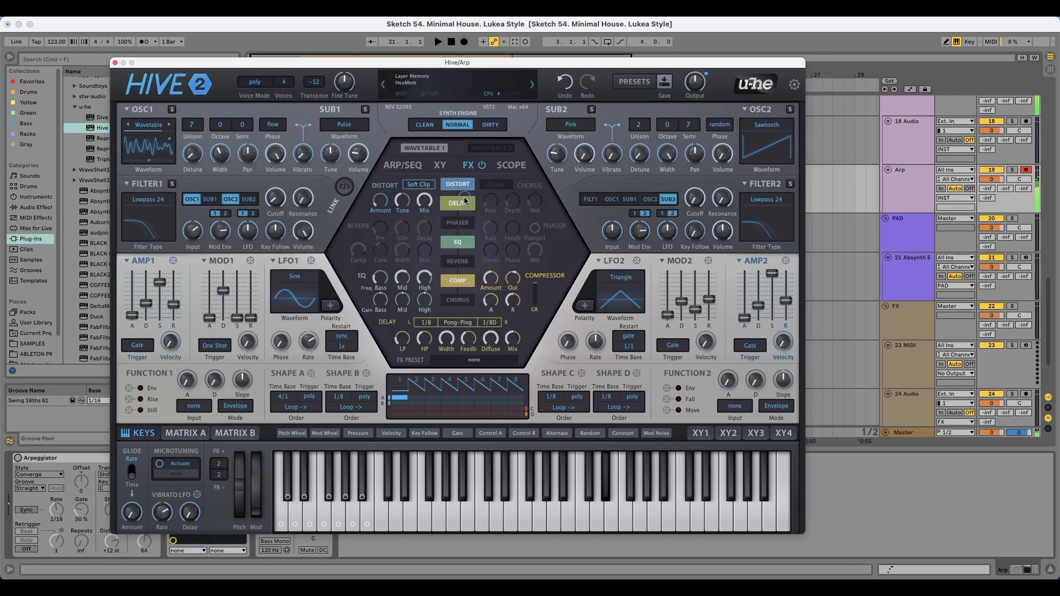
click(465, 201)
click(489, 125)
click(424, 125)
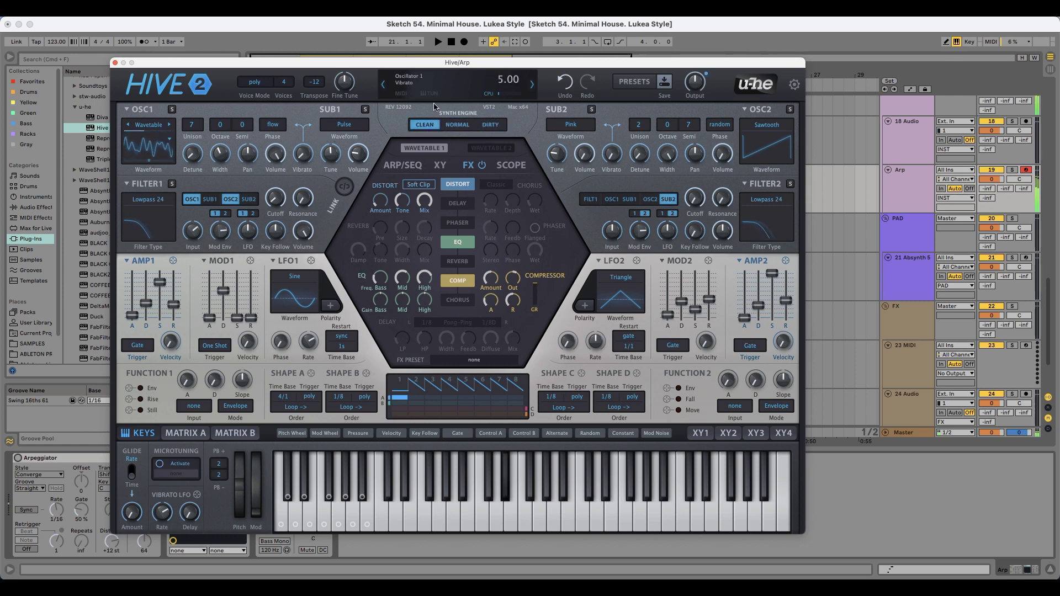
key(space)
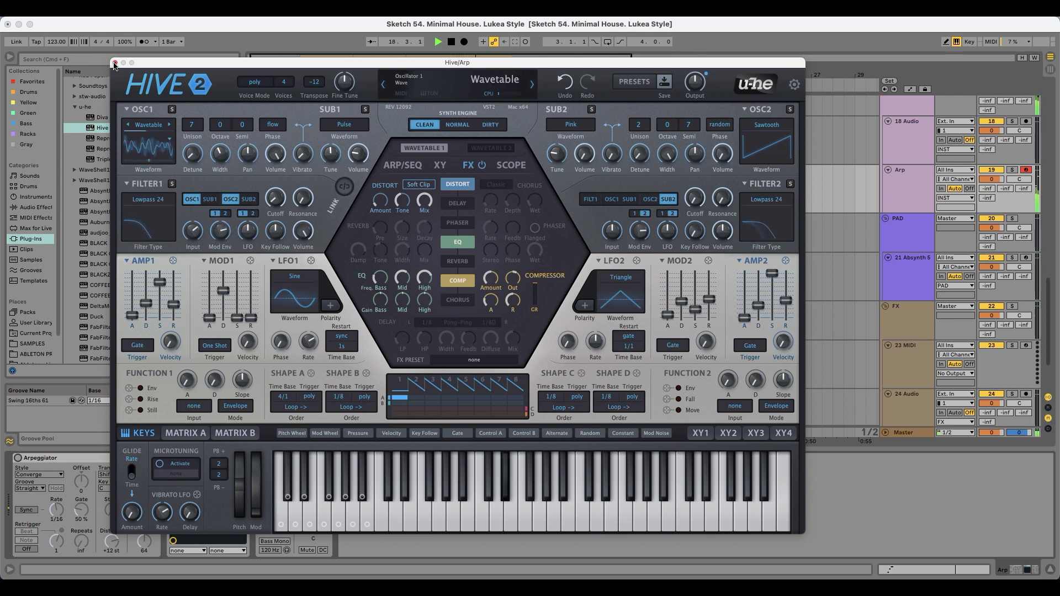
key(space)
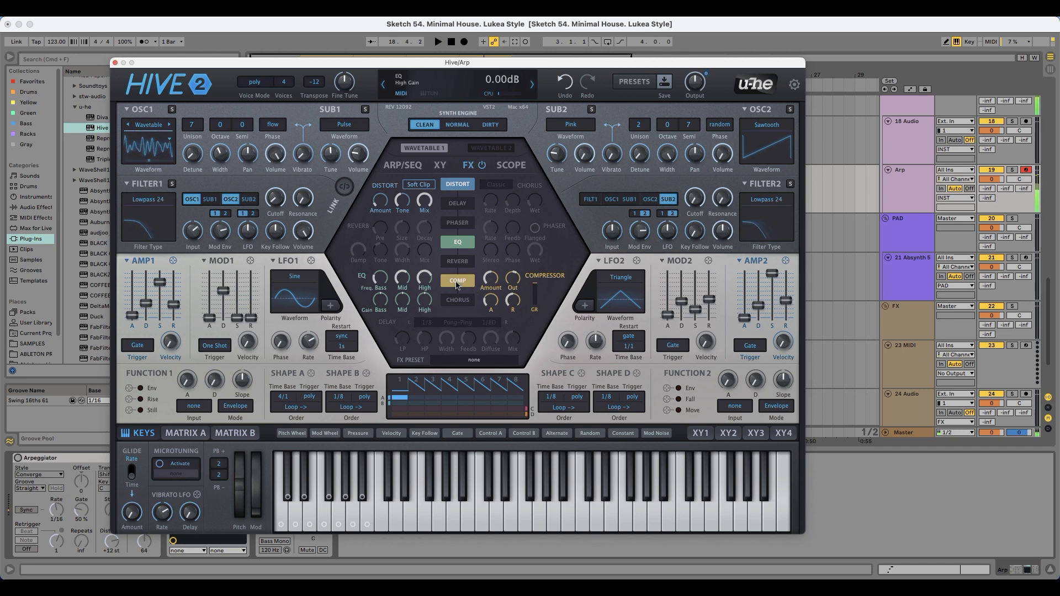
- Compare the sound with Hive's compressor off and on, and lower the main output to about 156
click(456, 283)
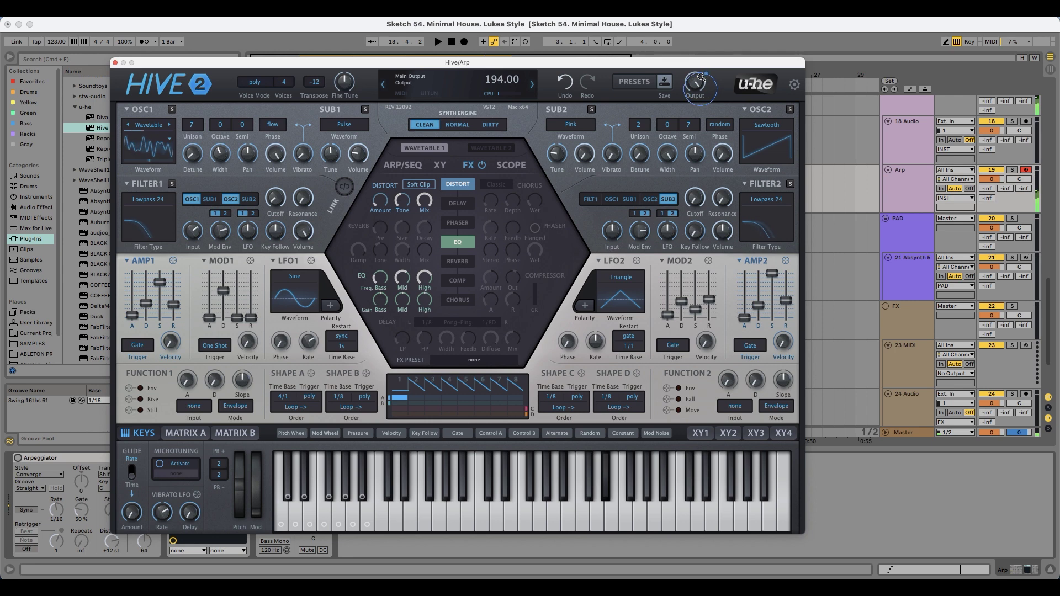
click(470, 279)
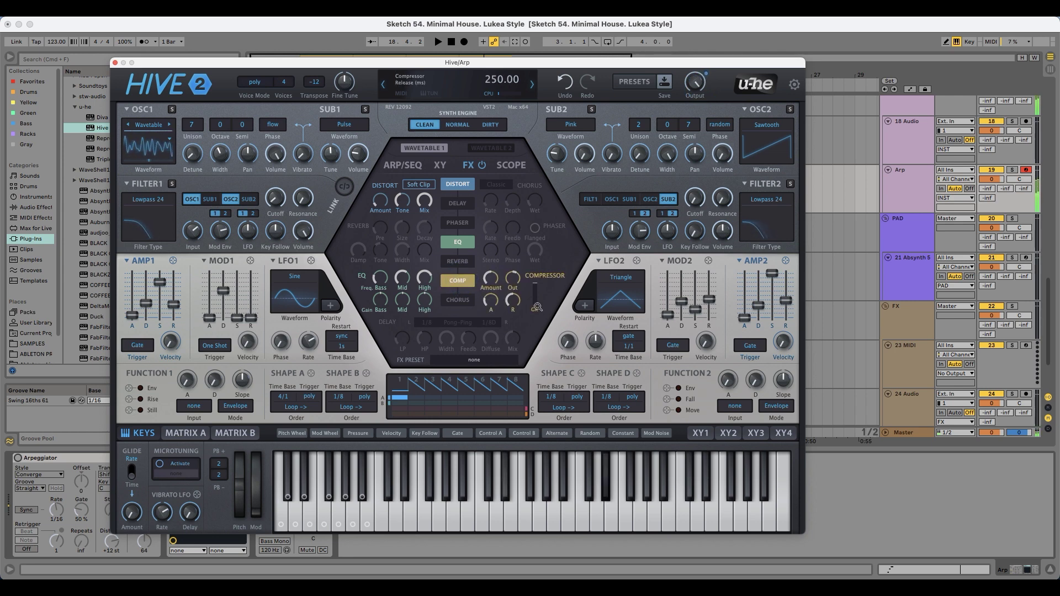
drag(492, 280, 500, 306)
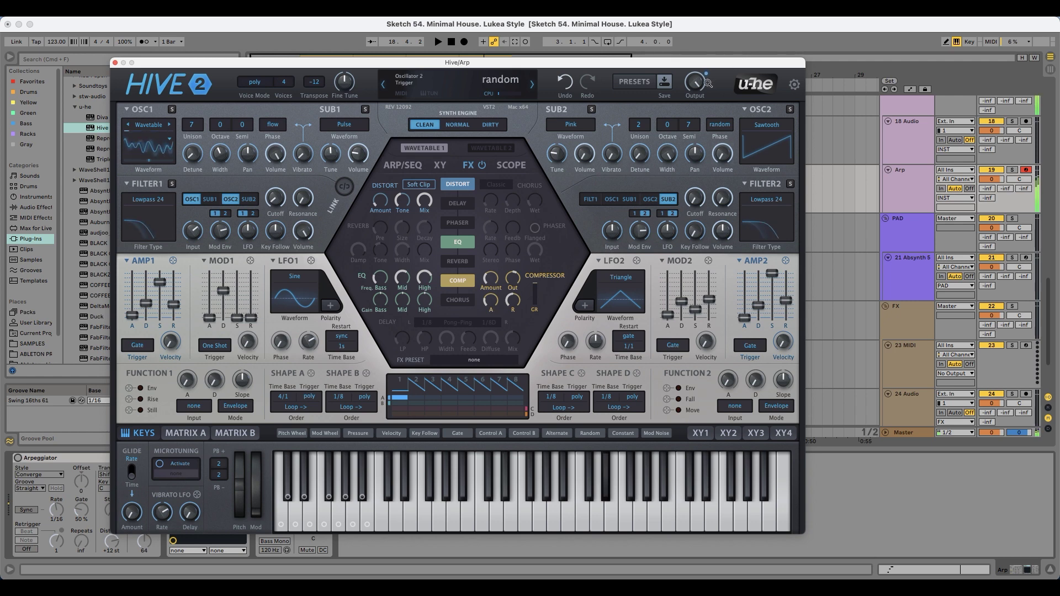
drag(696, 80, 689, 134)
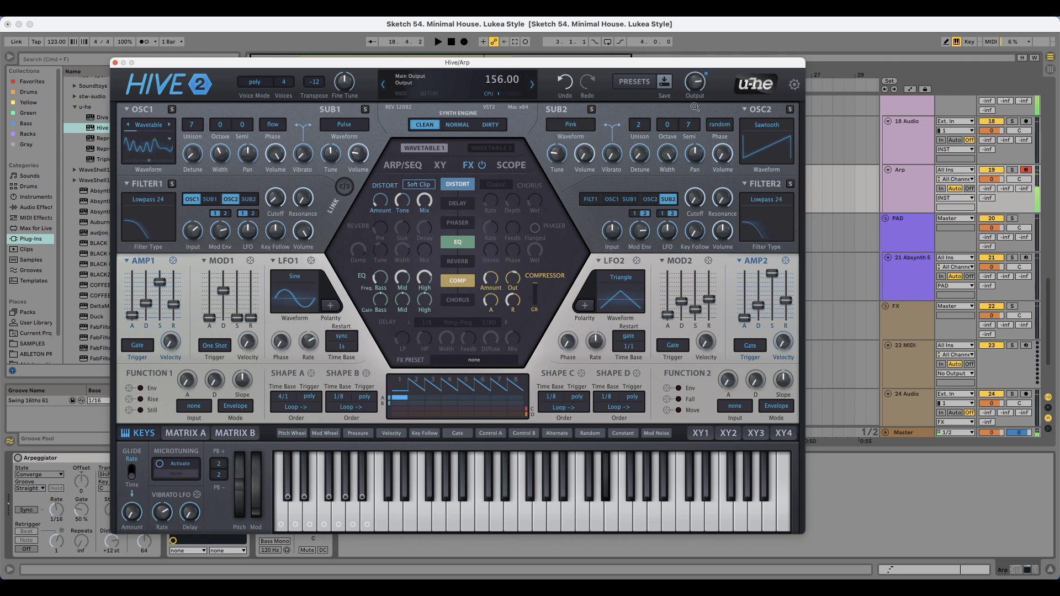
- Try the Bell Sixteen.wav and Bitmax.uhm wavetables and the ones following on oscillator 1
right_click(170, 138)
drag(196, 61, 207, 64)
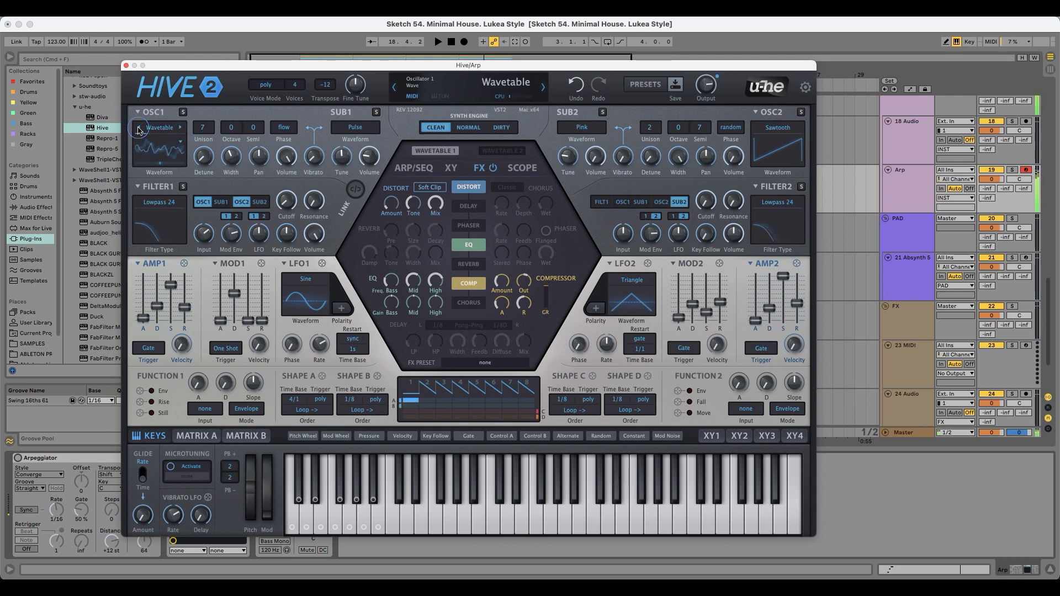
right_click(181, 139)
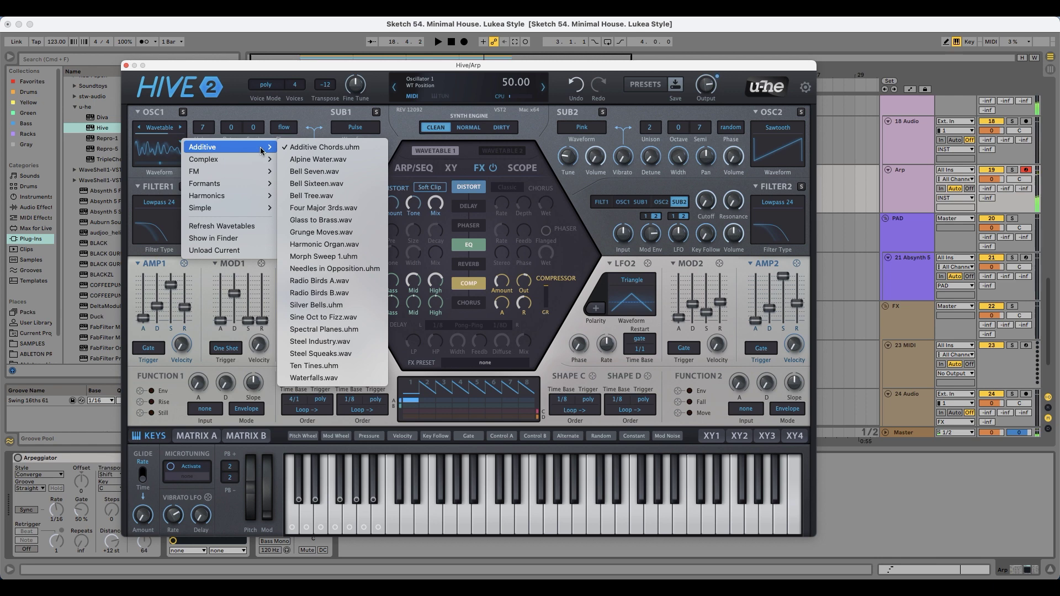
click(316, 183)
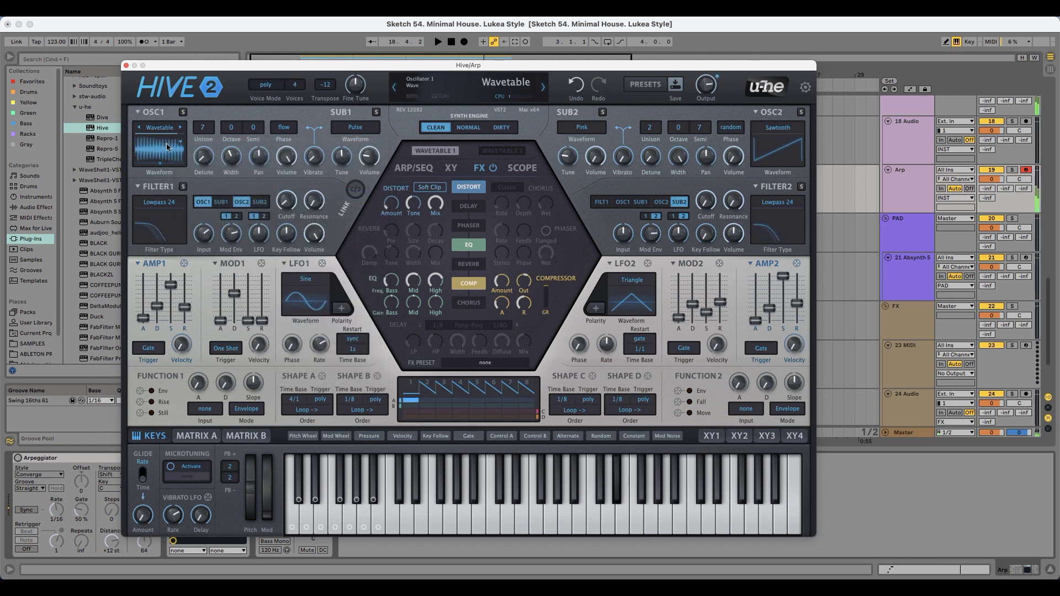
right_click(182, 140)
mouse_move(207, 165)
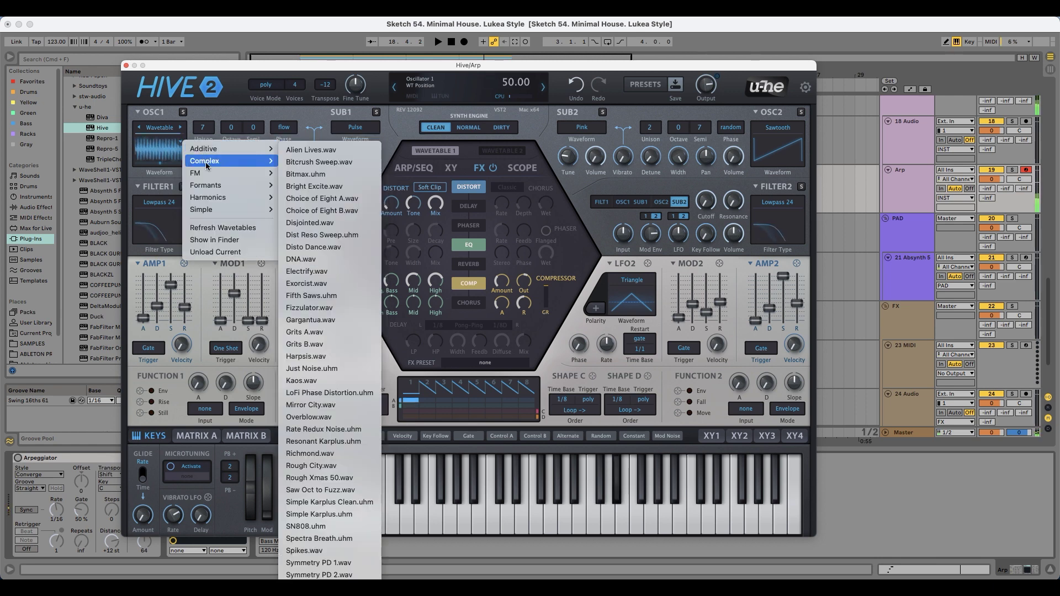
click(312, 171)
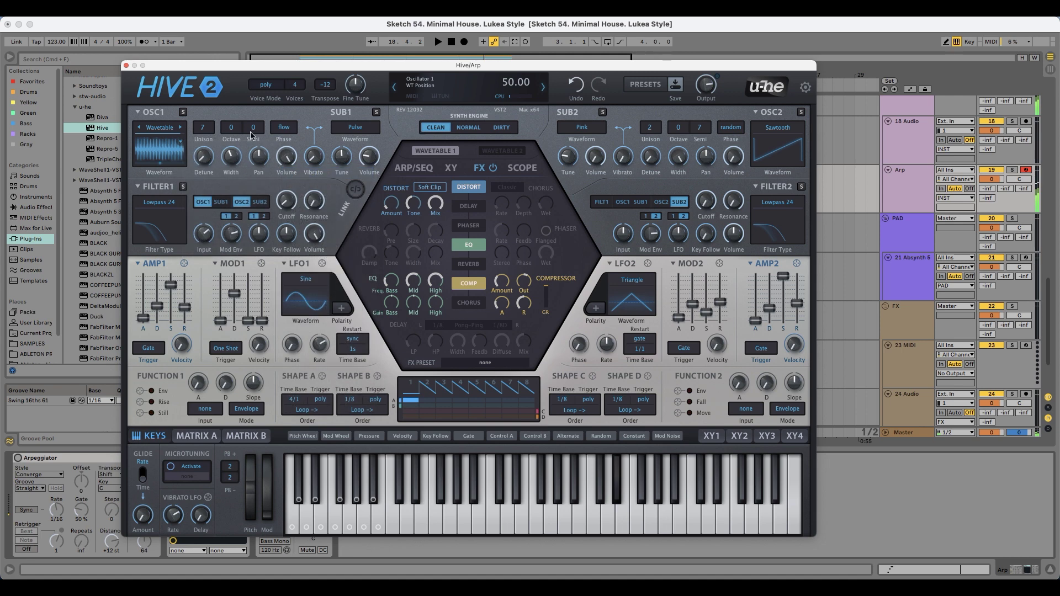
click(179, 130)
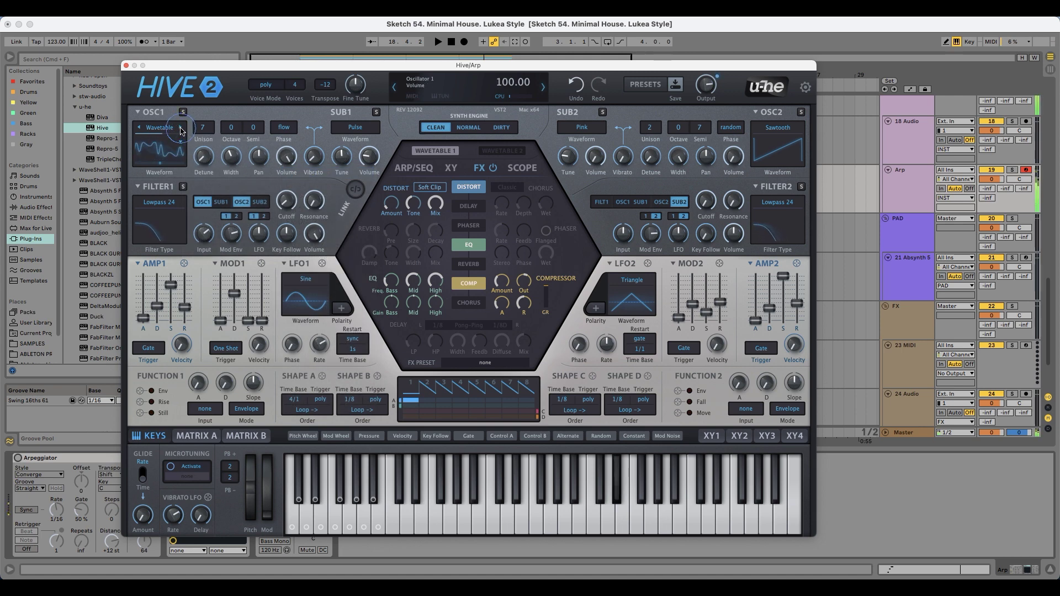
click(181, 130)
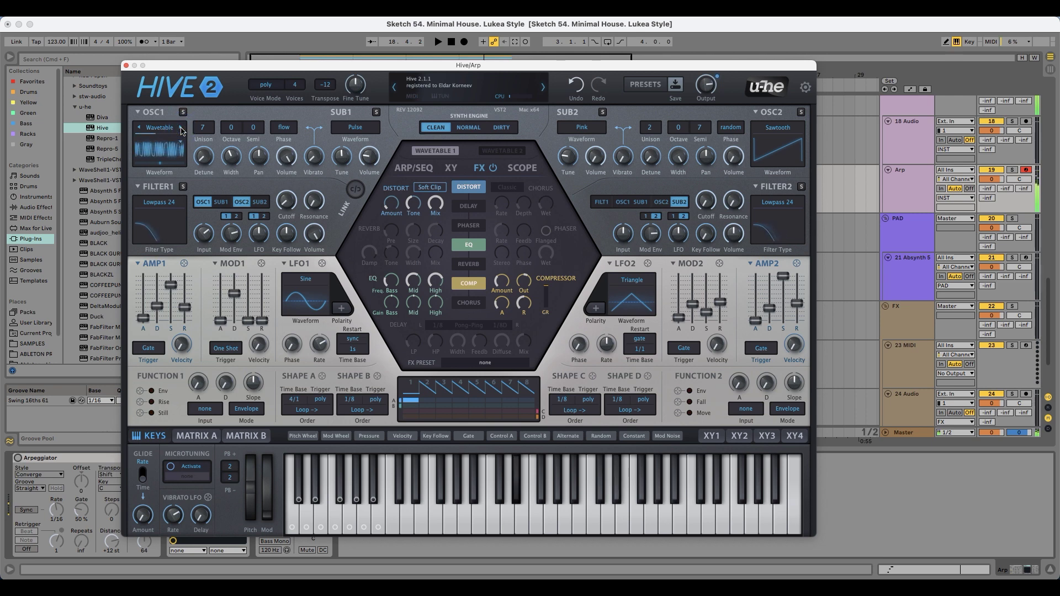
- Load the Additive Chords.uhm wavetable into oscillator 1 and remove OSC2 from Filter 1's inputs
click(178, 144)
mouse_move(182, 148)
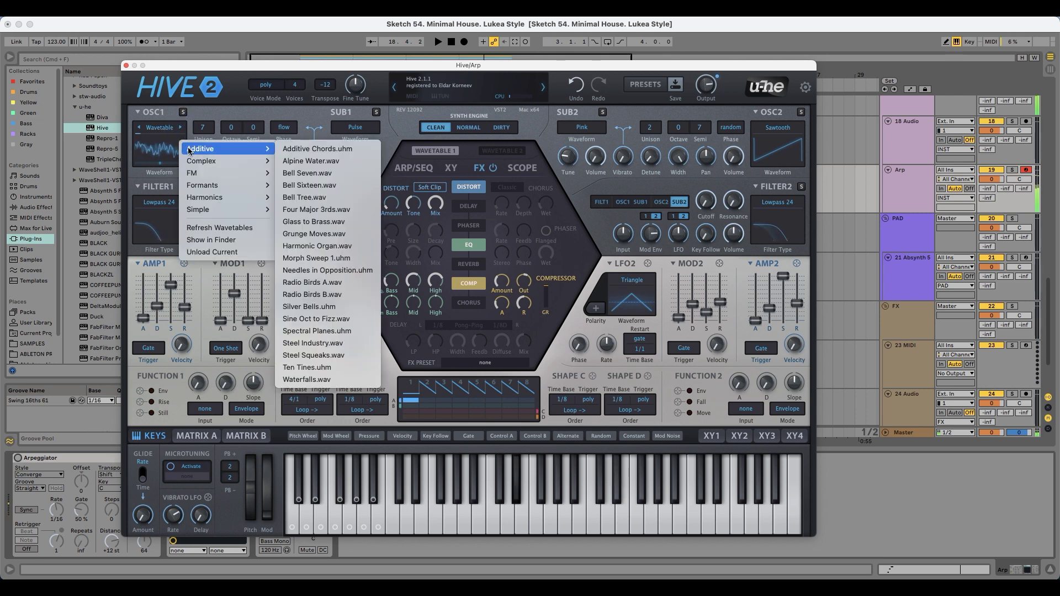
click(309, 148)
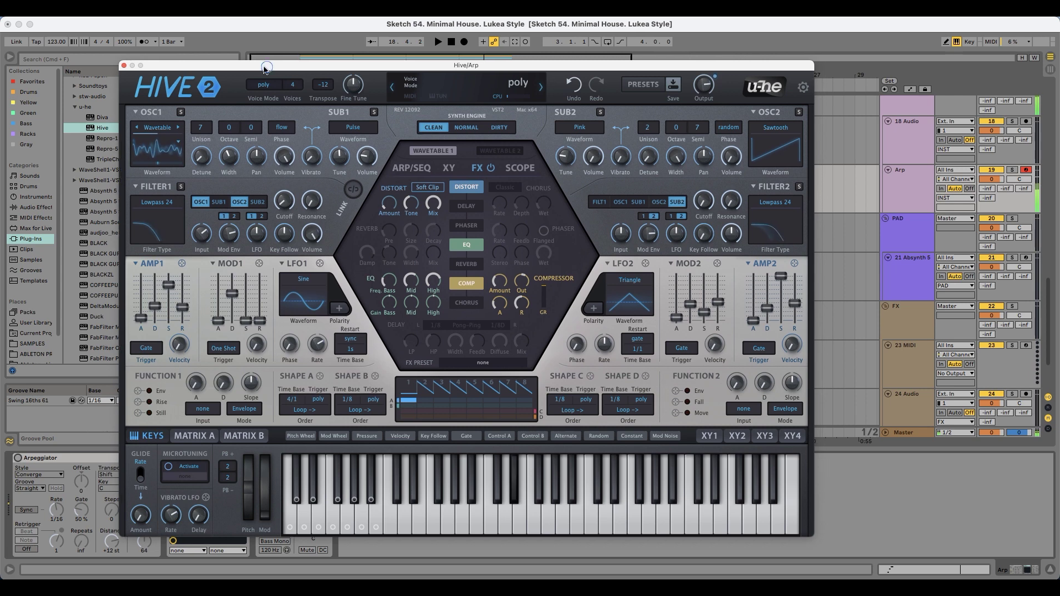
drag(265, 65, 257, 64)
click(230, 202)
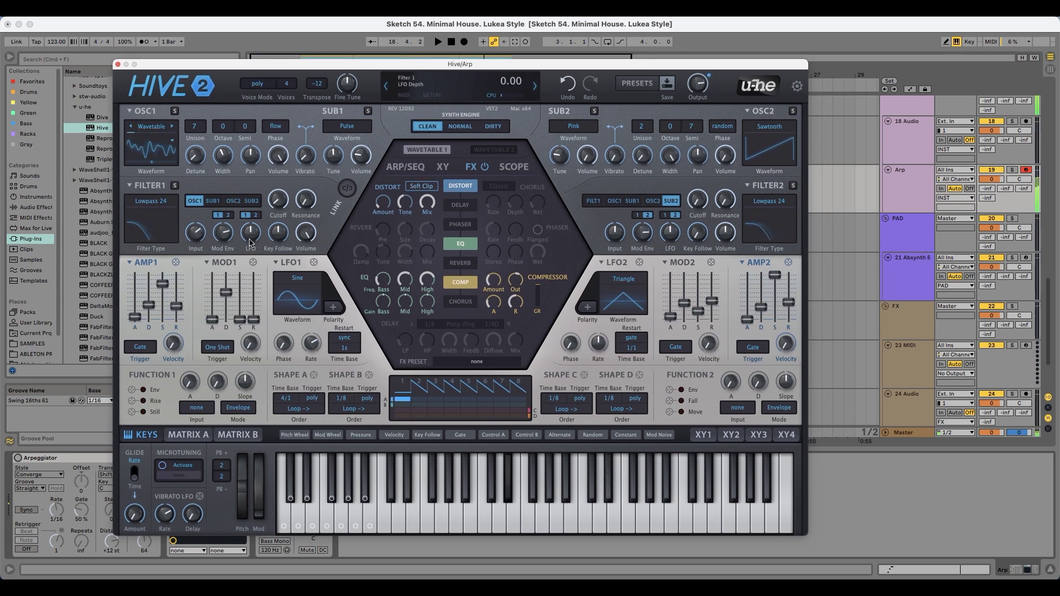
- Look over Hive's XY, Scope and Arp/Seq pages during playback and close the plug-in window
click(444, 168)
click(513, 167)
click(405, 166)
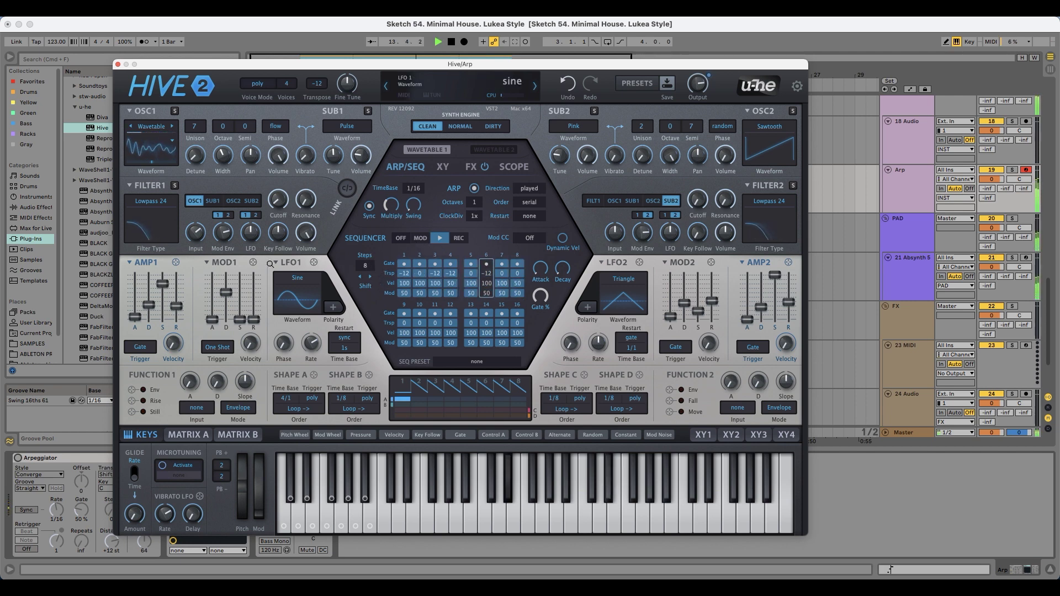
click(118, 65)
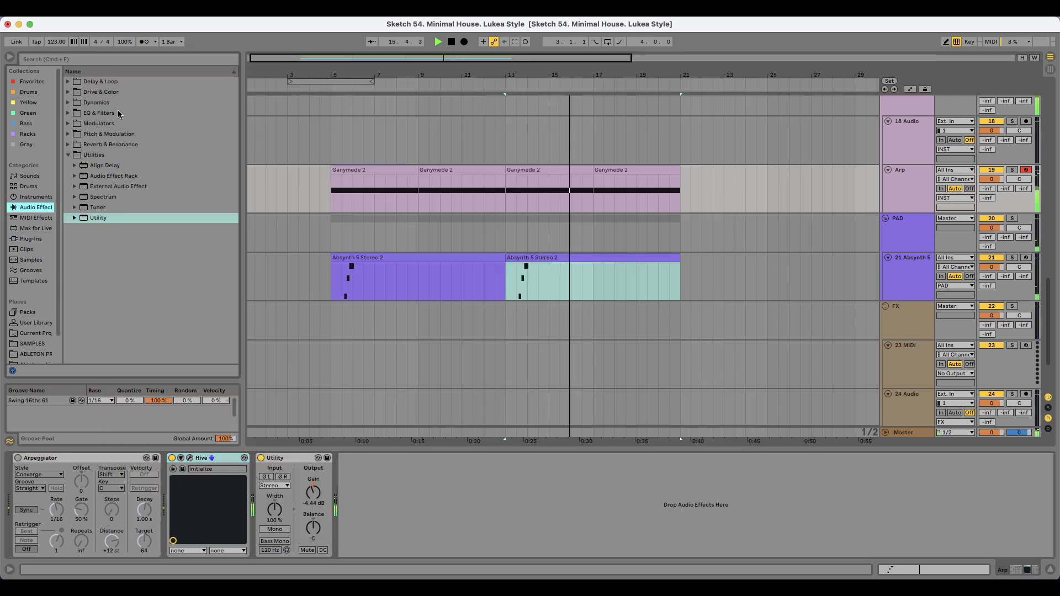
- Add EQ Eight after Utility on the Arp track, raise its low-cut frequency and set band 6 to -2.11 dB at 1.07 kHz
click(166, 113)
drag(104, 144, 344, 535)
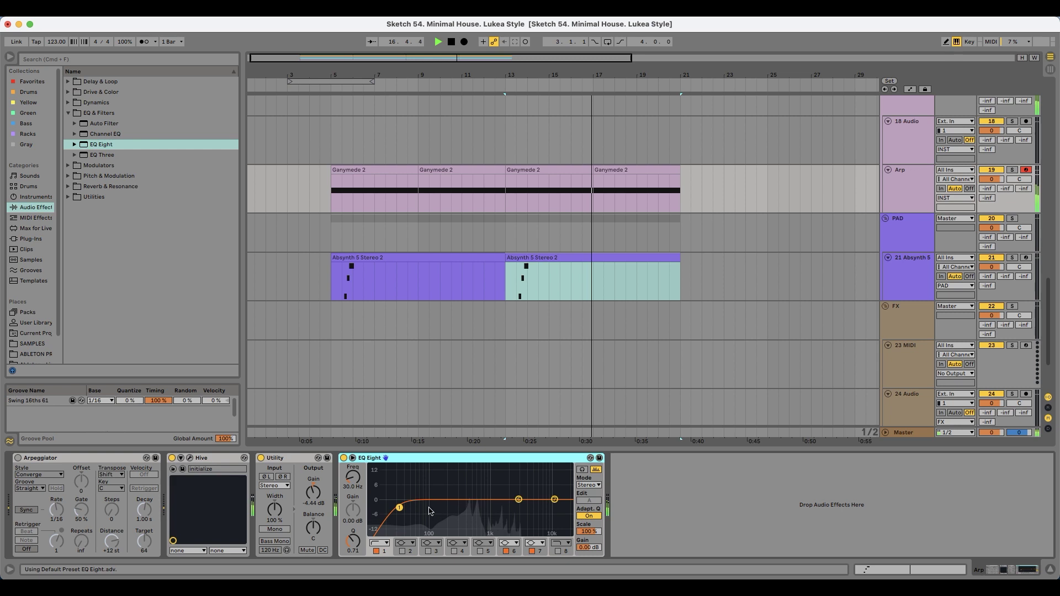
drag(398, 508, 433, 512)
drag(518, 499, 491, 504)
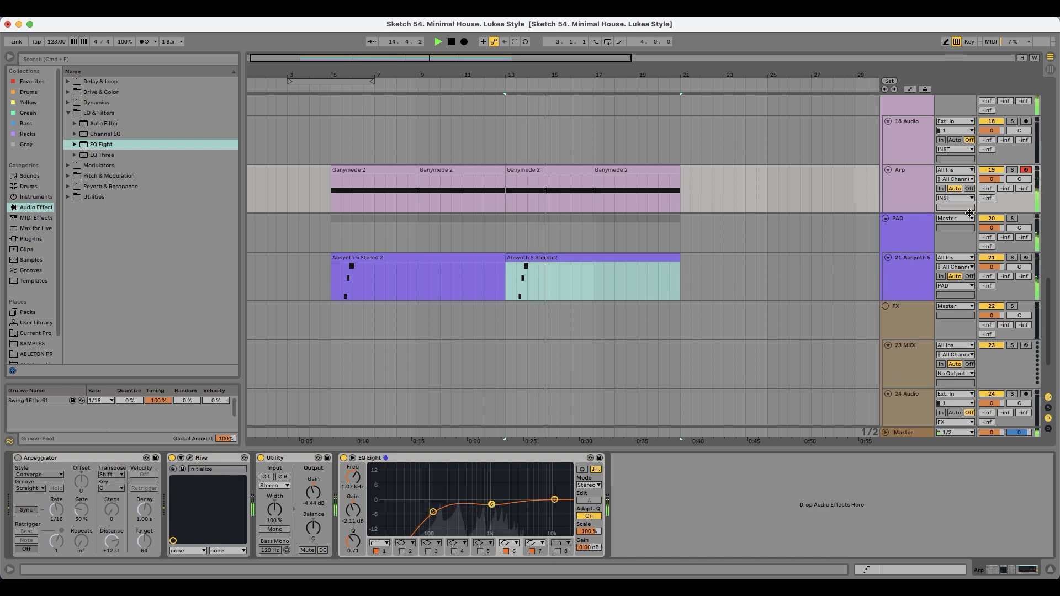
- Solo the Absynth 5 pad track, play it from bar 5 and check which preset the plug-in has loaded
click(896, 273)
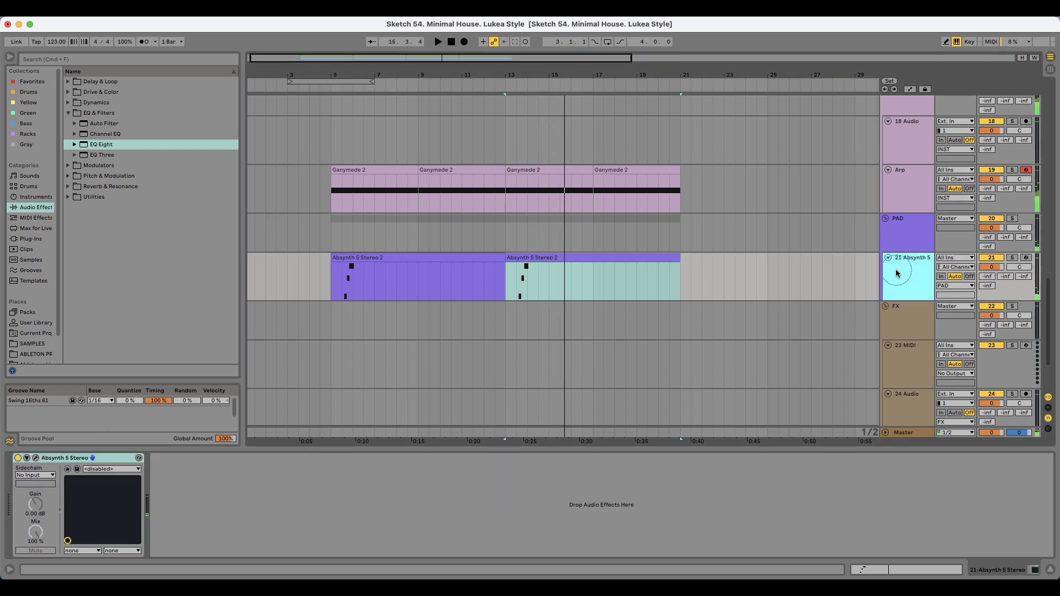
click(1012, 258)
key(space)
key(space)
click(344, 276)
key(space)
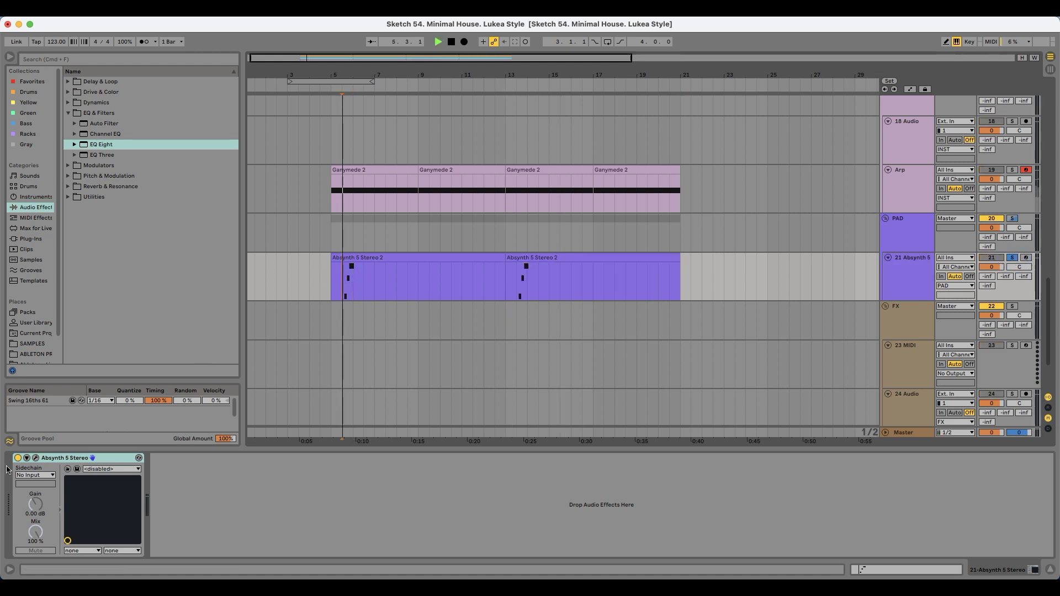
click(35, 458)
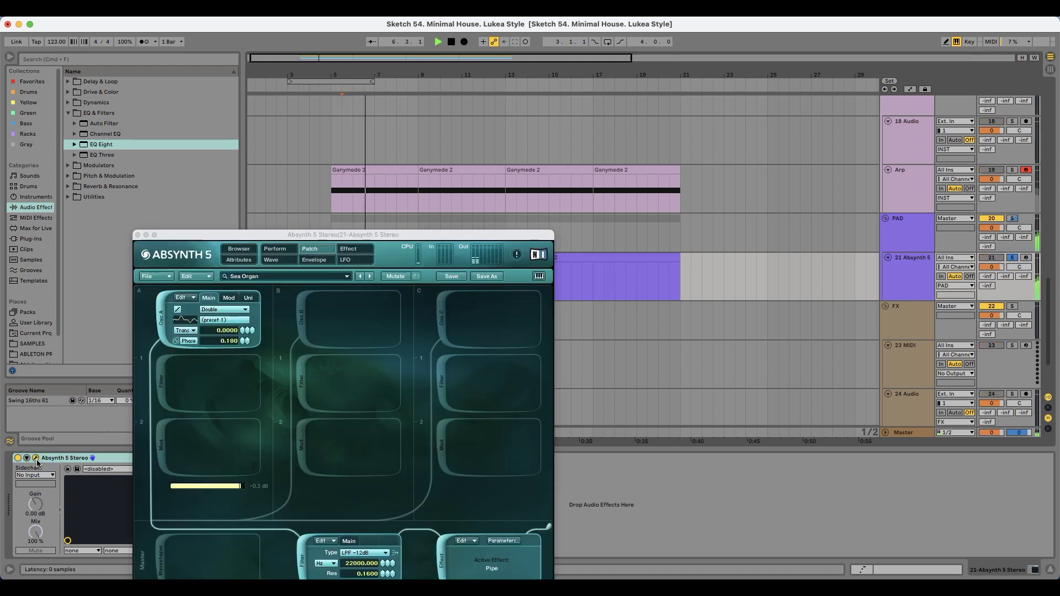
click(36, 459)
key(space)
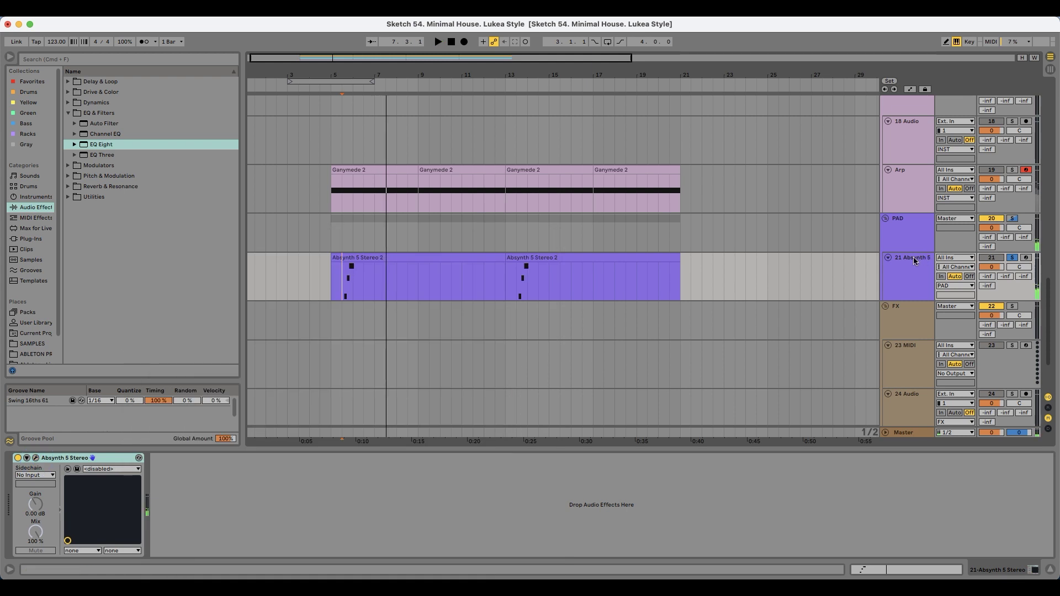
- Rename the Absynth 5 track in the PAD group as Sea Organ
click(915, 259)
key(super+r)
text(Sea)
key(Return)
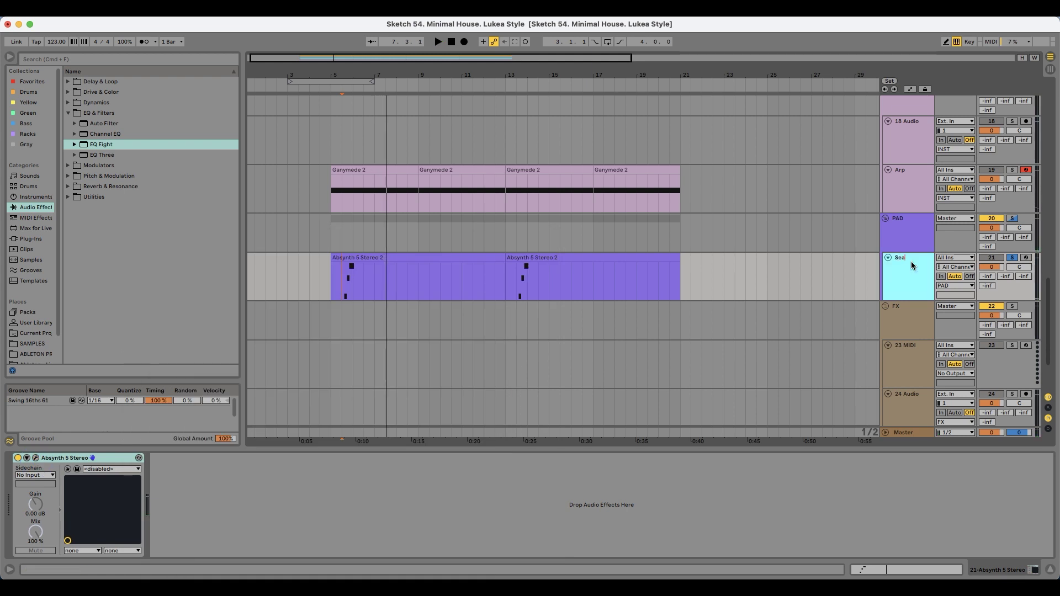
text(Organ)
key(Return)
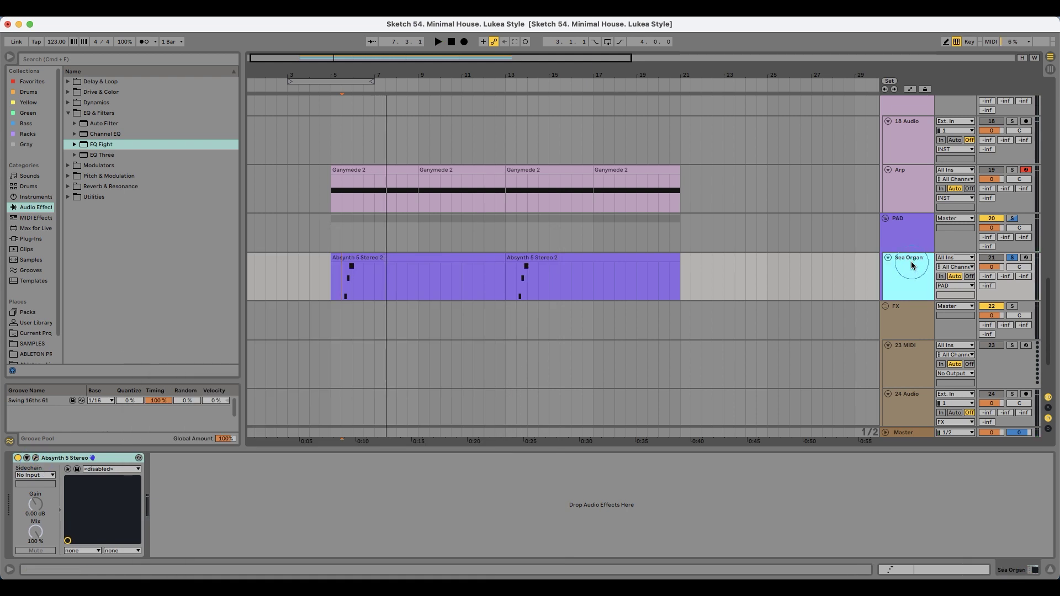
- Insert a new MIDI track below Sea Organ in the PAD group and load the Hive instrument on it
key(super+shift+t)
click(29, 239)
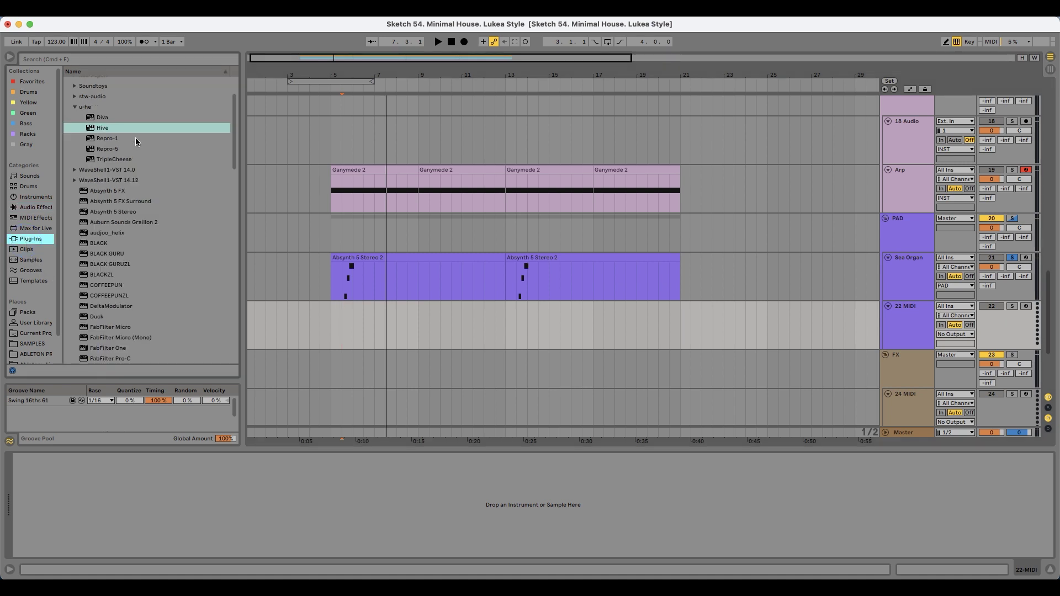
drag(104, 127, 564, 330)
drag(497, 333, 496, 334)
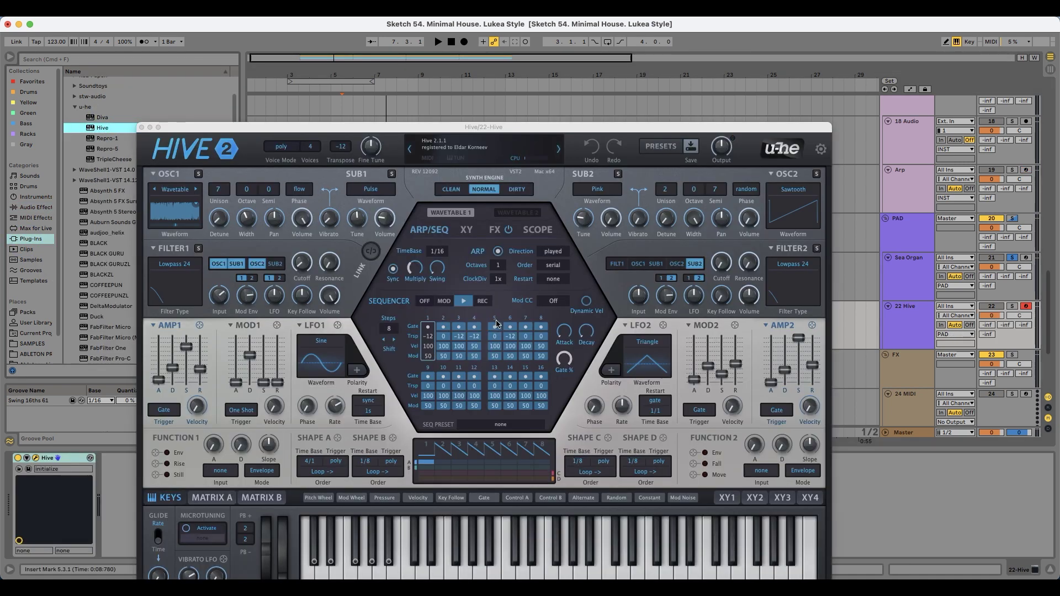
- Audition JH Moving Birds, JH NoisePad BP and JH Quantised Orbit from Hive's 05 Pads & Strings presets and unsolo the Sea Organ track
click(661, 151)
click(211, 290)
click(209, 275)
drag(375, 519, 536, 522)
click(413, 272)
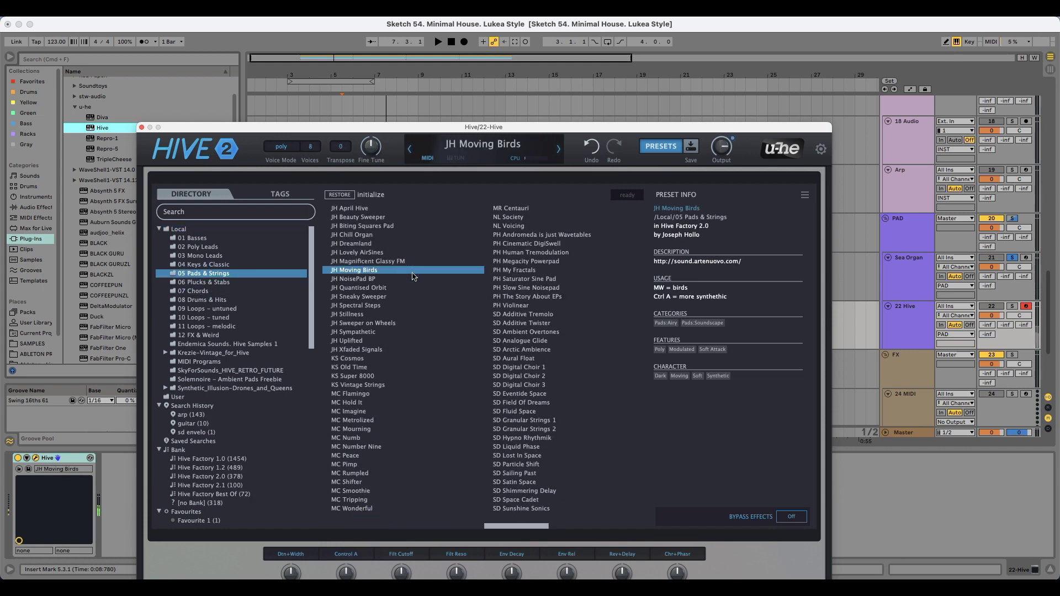
click(1014, 258)
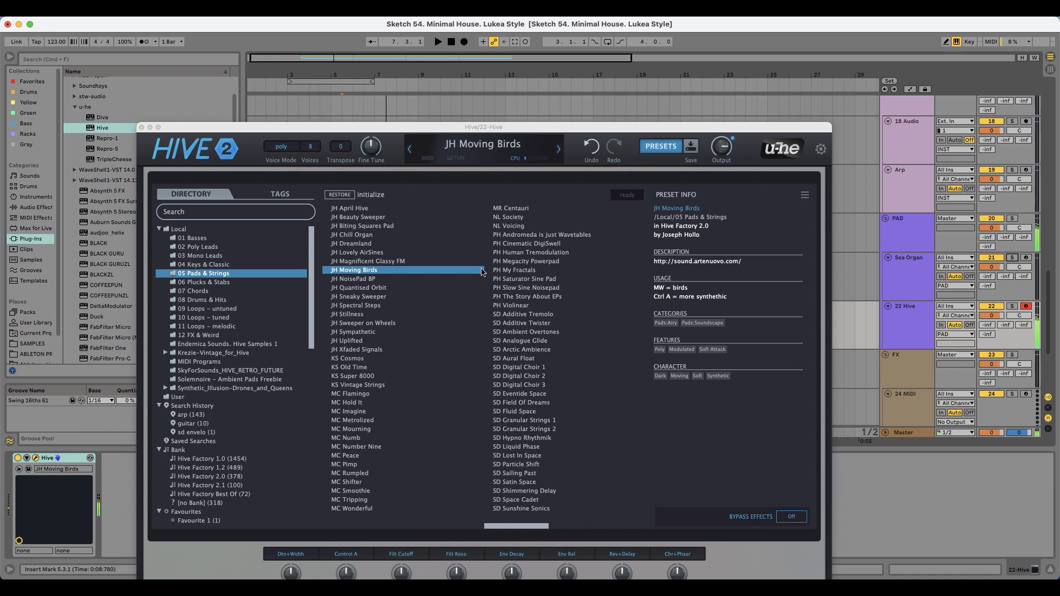
click(436, 279)
click(394, 289)
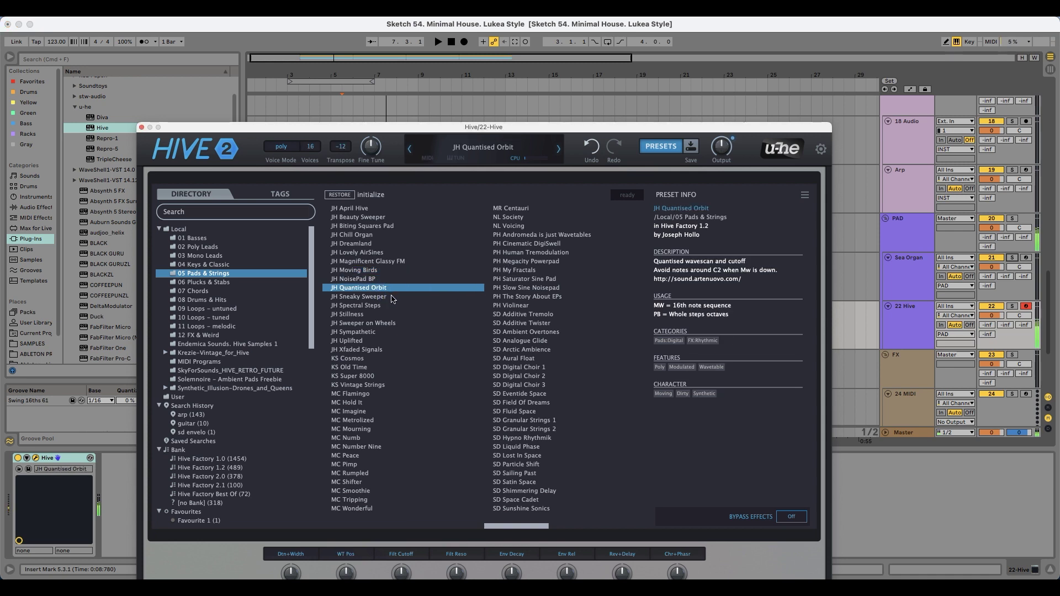
- Audition the JH Sneaky Sweeper and JH Spectral Steps presets and lower the new Hive track's volume to -3.9 dB
key(space)
click(379, 297)
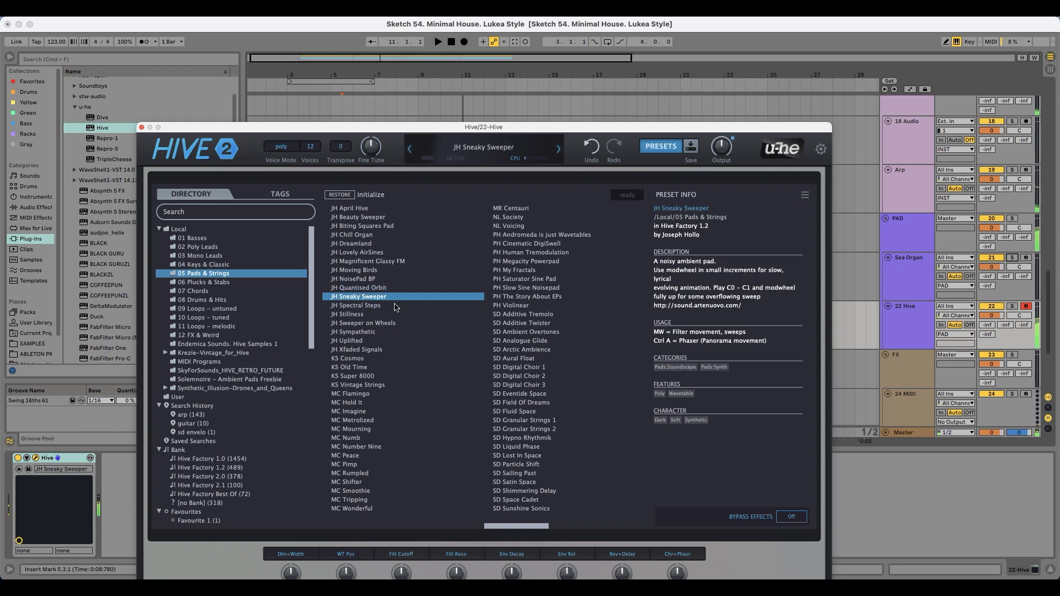
click(396, 306)
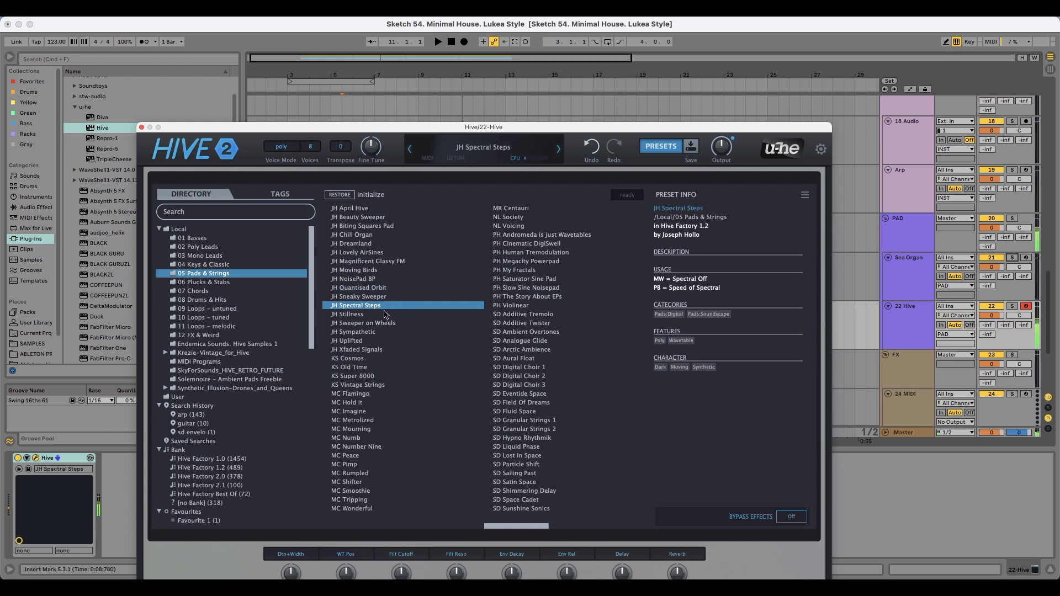
drag(998, 318, 998, 326)
- Try the JH Stillness and JH Sweeper on Wheels presets and look over the synth settings before returning to the preset list
click(386, 314)
click(373, 325)
click(381, 316)
click(384, 324)
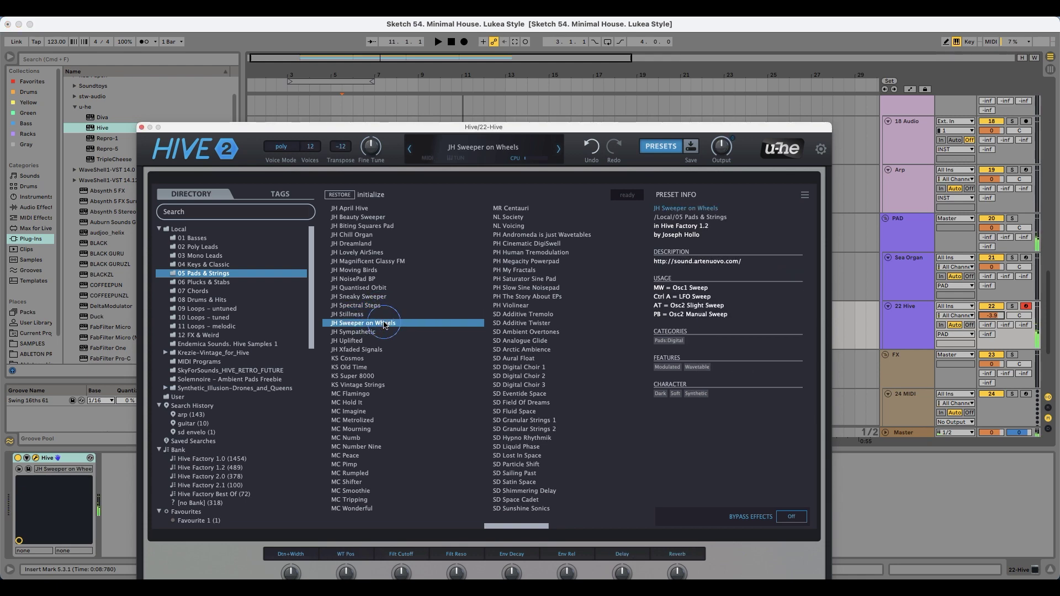
click(663, 148)
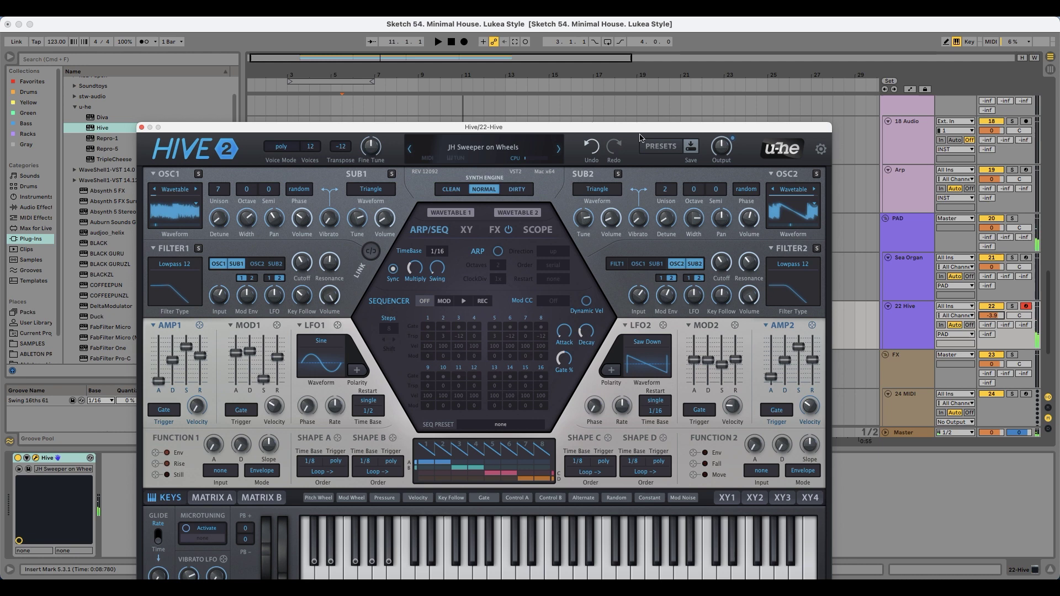
click(651, 132)
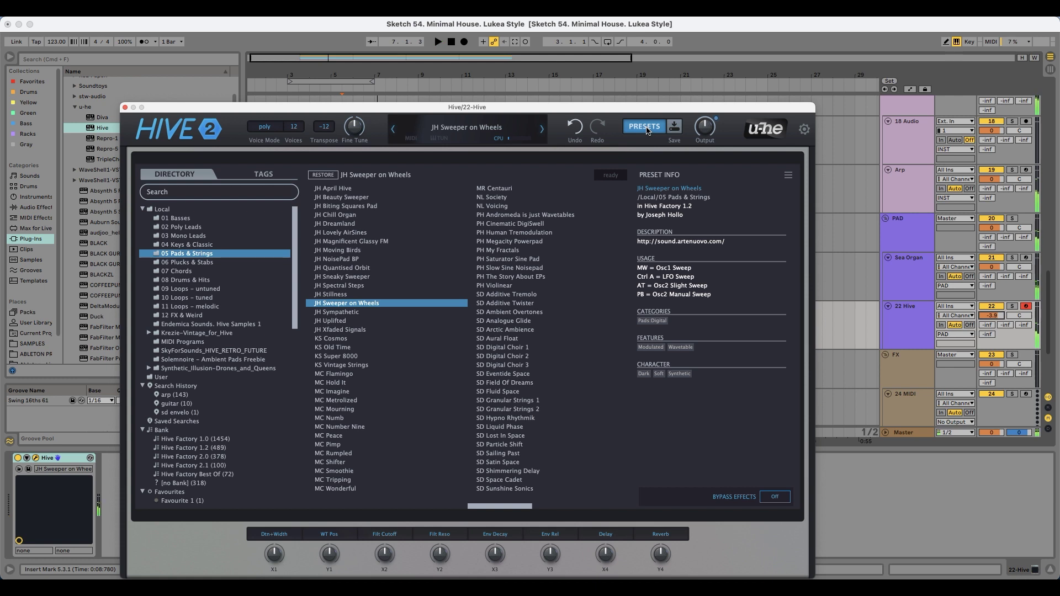
- Step through the presets from JH Sympathetic to KS Super 8000 and load KS Old Time
click(543, 131)
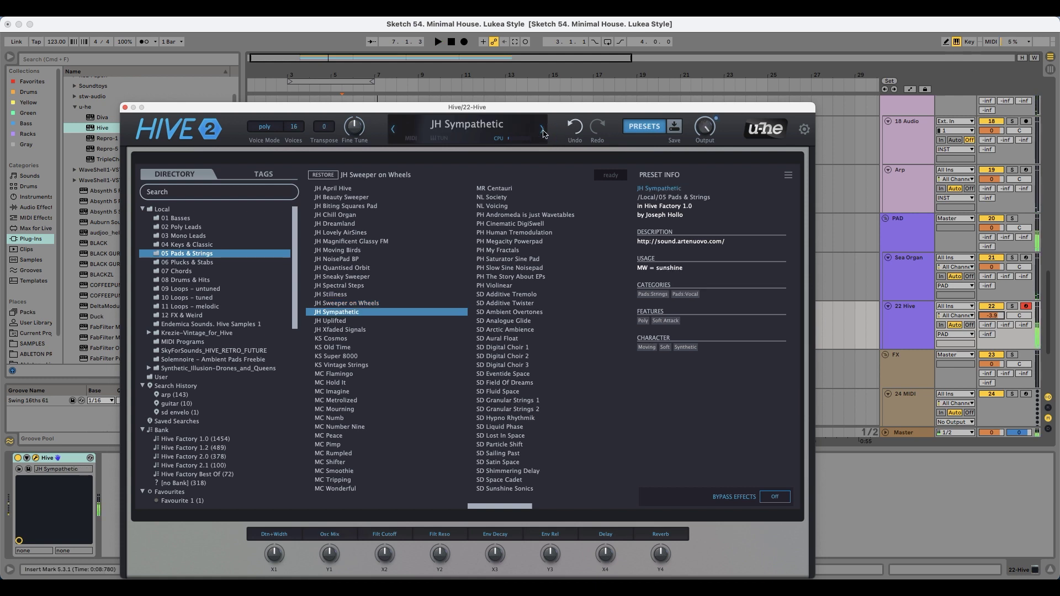
click(543, 131)
click(543, 132)
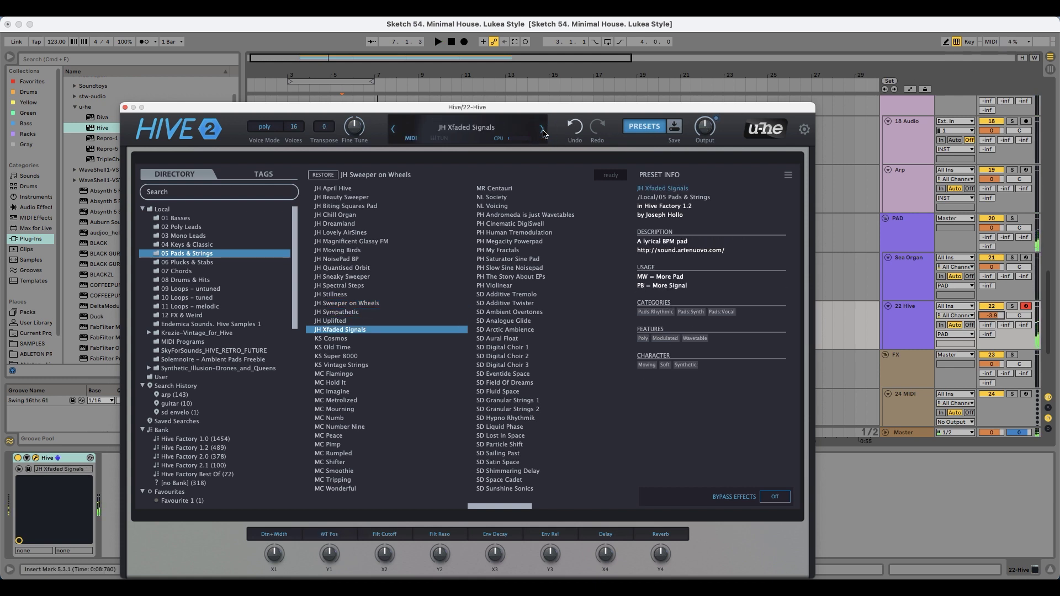
click(543, 132)
click(544, 132)
click(545, 131)
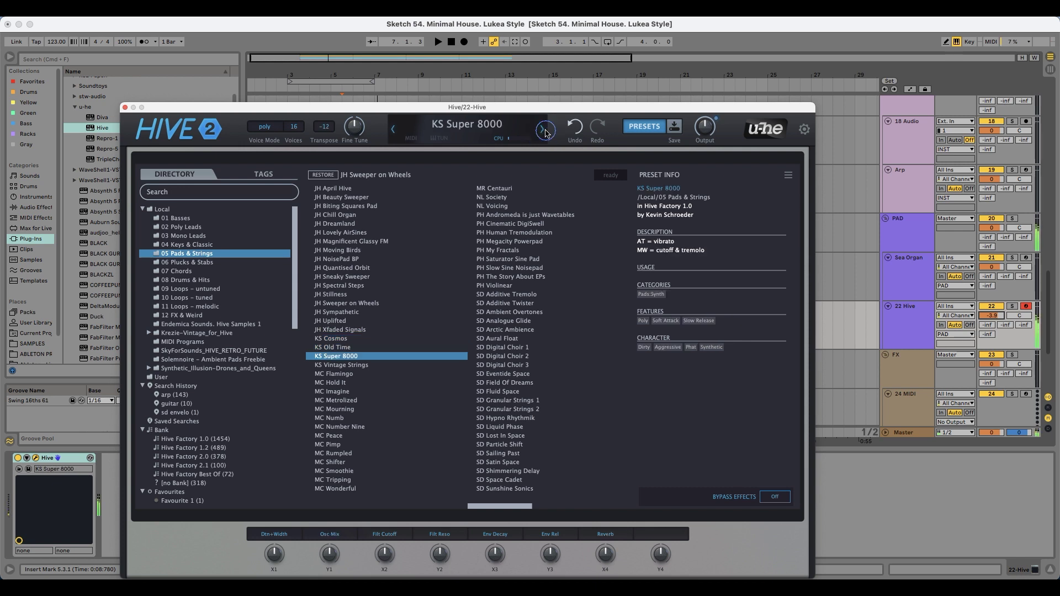
click(393, 130)
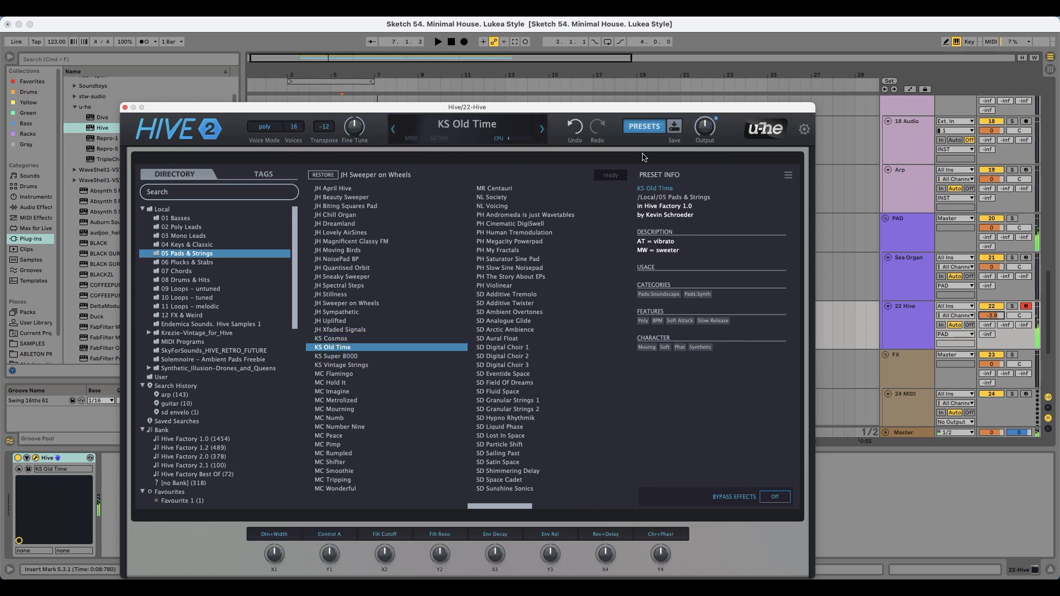
- Enable the reverb among Hive's effects for KS Old Time and audition the sound with the arrangement playing
click(644, 127)
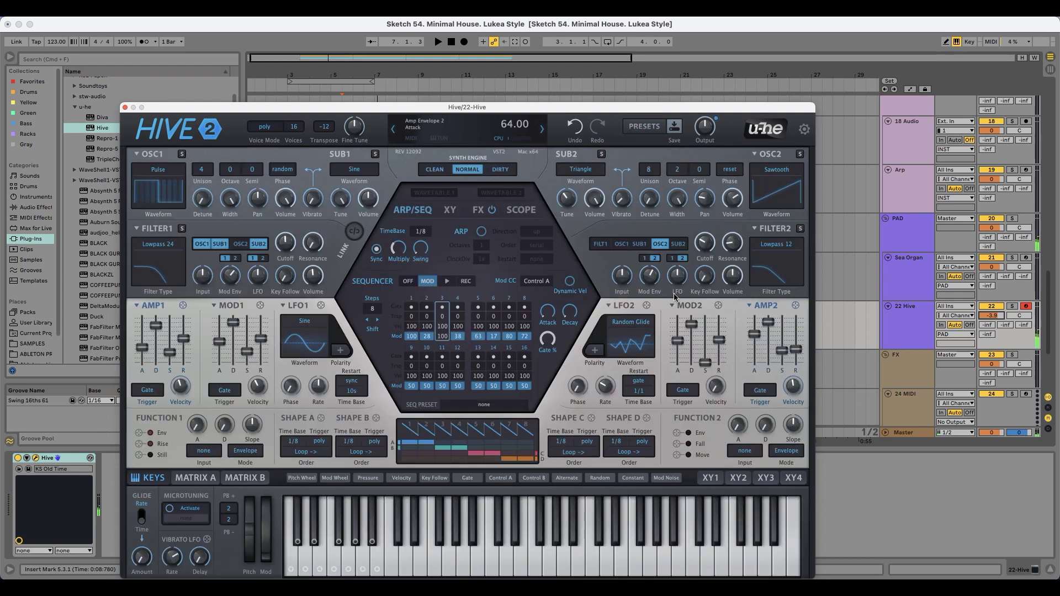
click(478, 210)
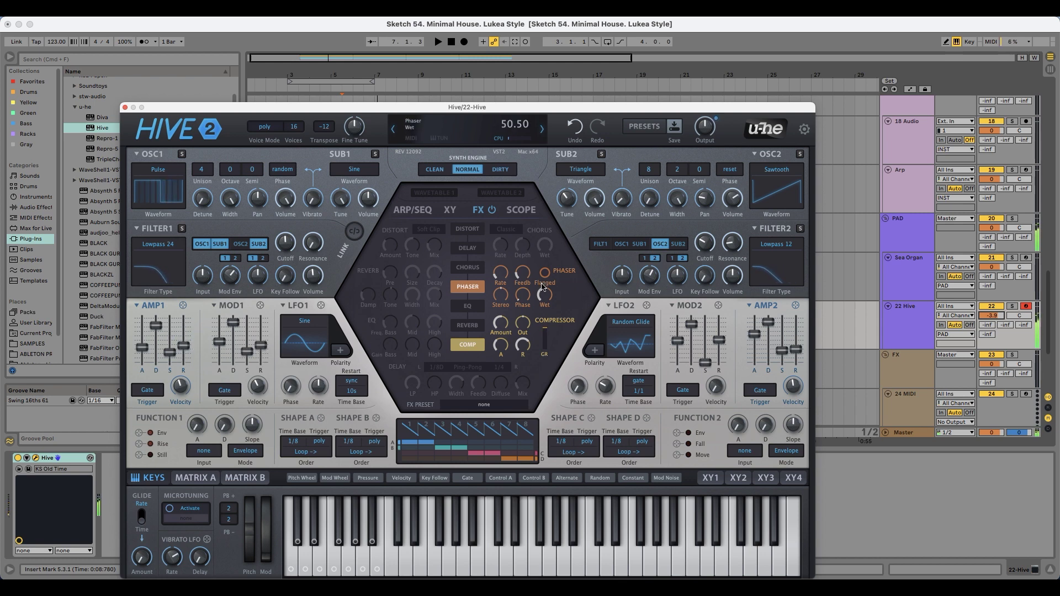
click(467, 325)
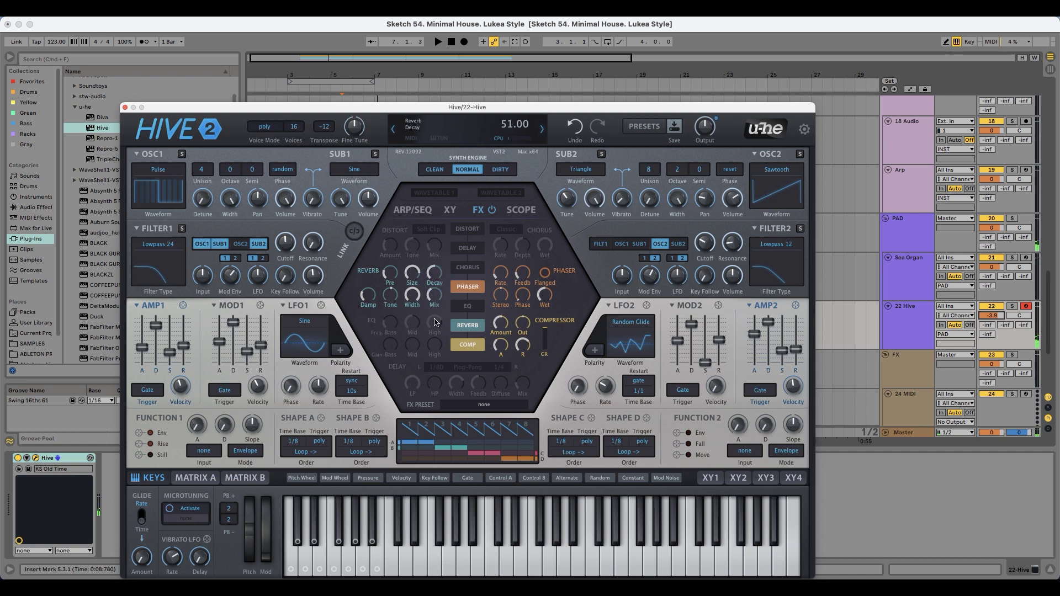
key(space)
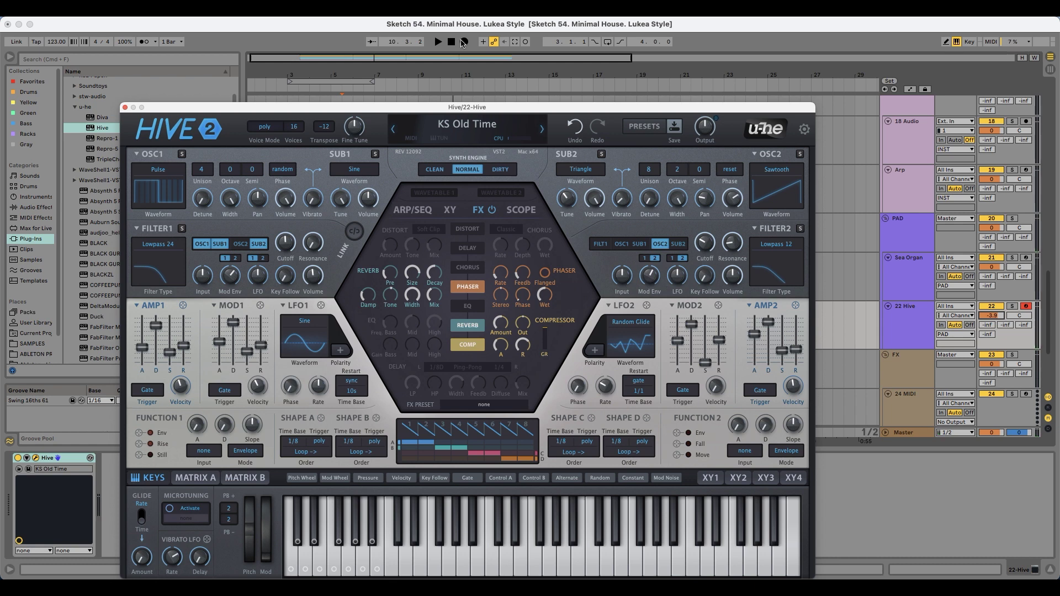
- Record a short chord on the Hive track starting in bar 5 and close the plug-in window
click(463, 43)
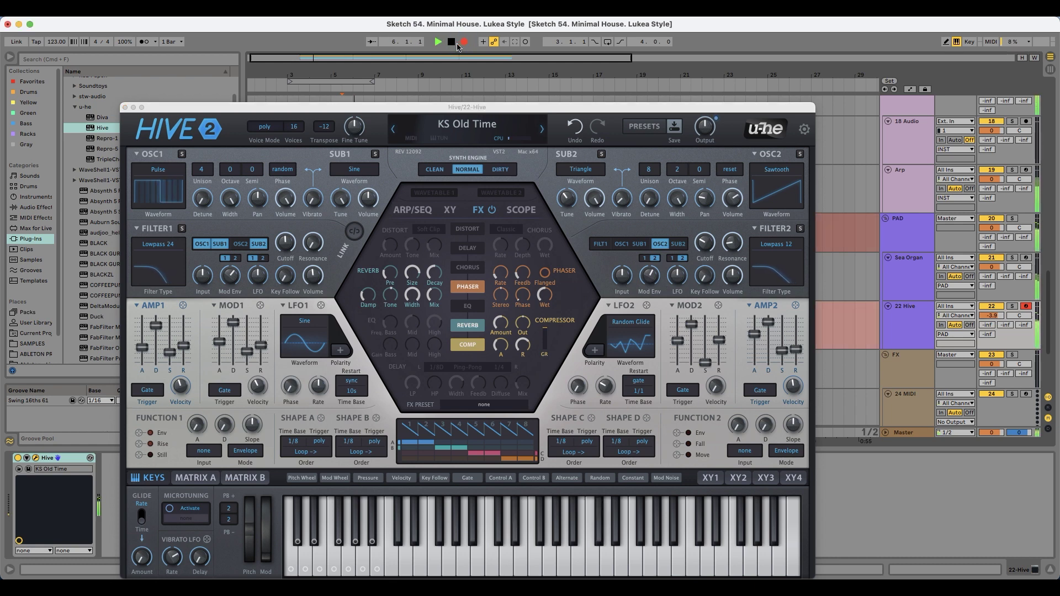
click(457, 46)
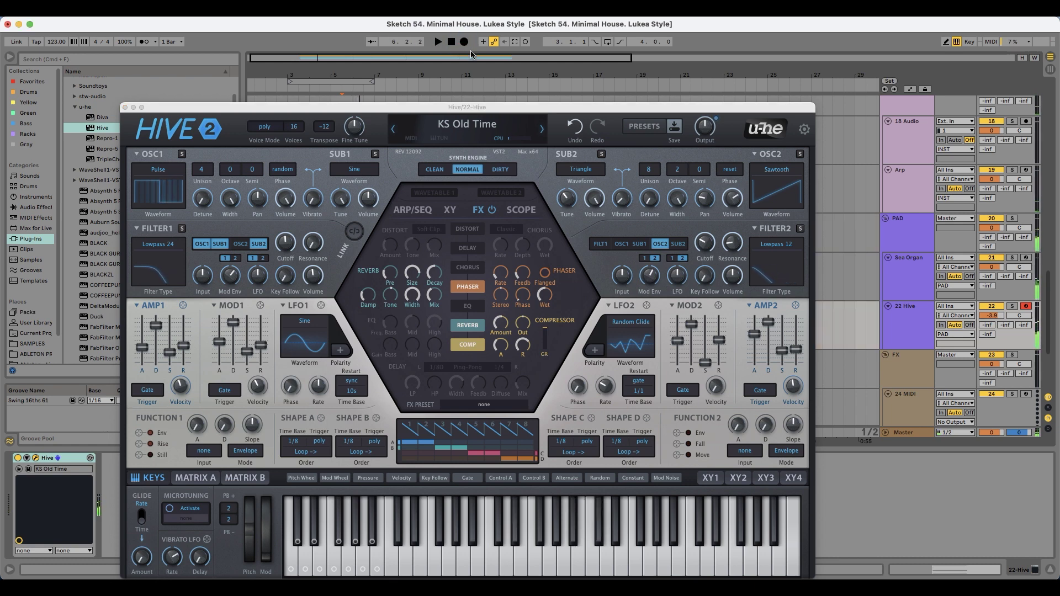
click(125, 108)
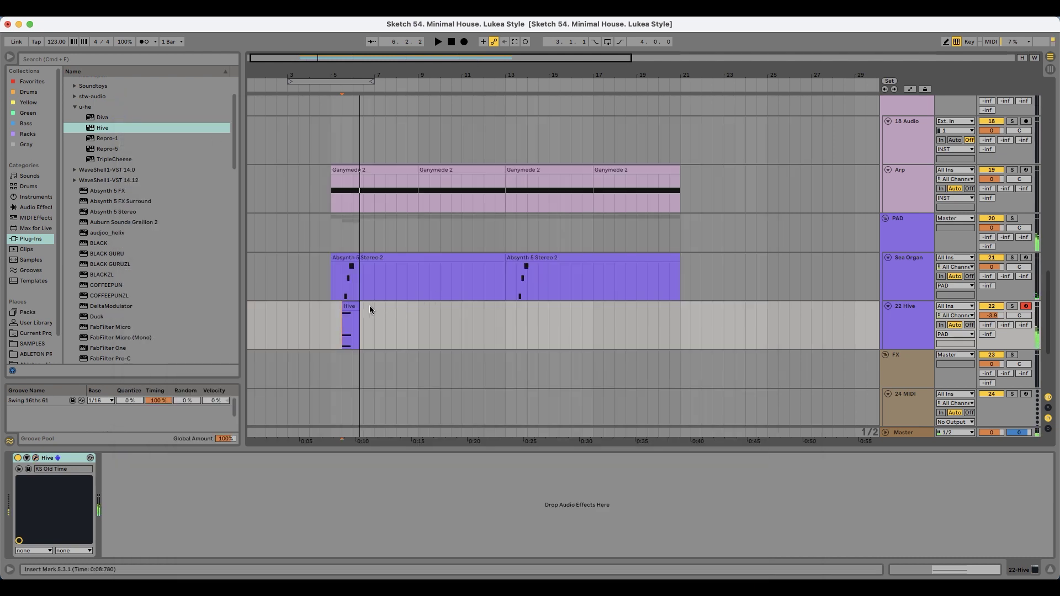
- Add an A#3 note to the chord in the recorded Hive clip and play it with the Hive track soloed
double_click(349, 309)
click(282, 384)
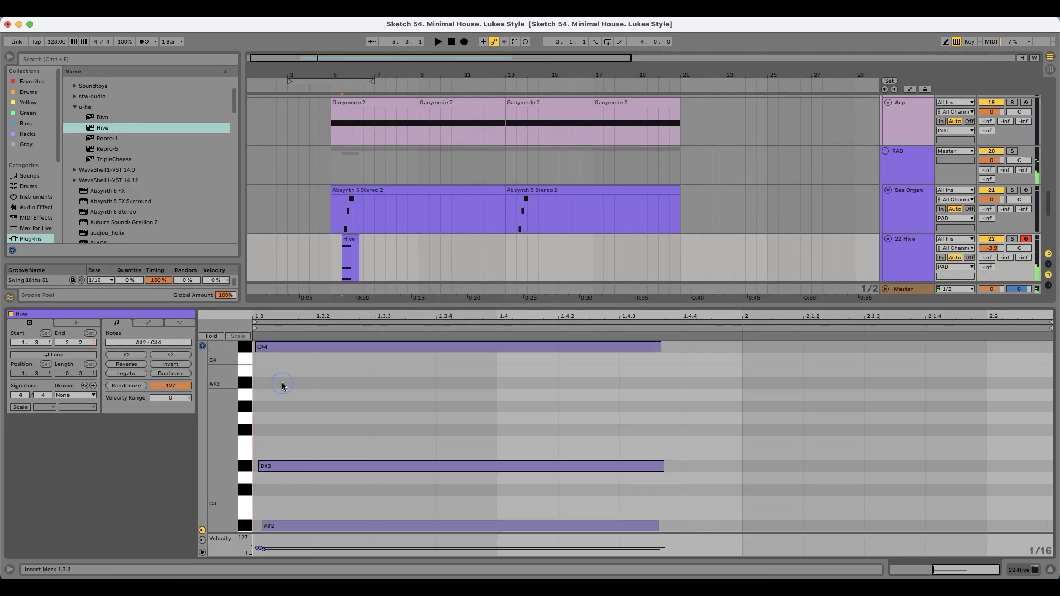
drag(278, 351, 296, 389)
click(1011, 239)
key(space)
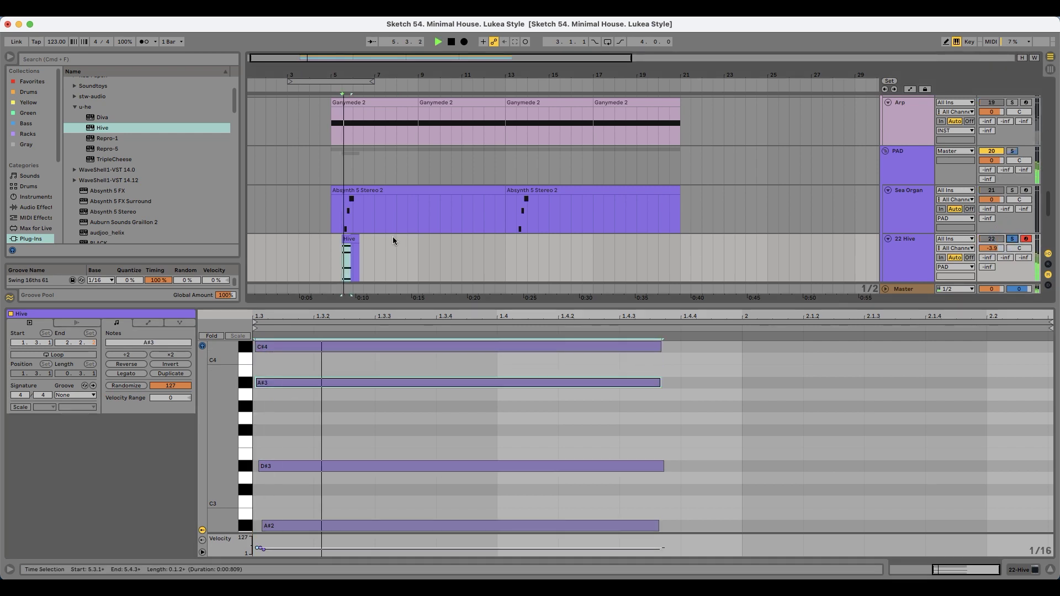
- Move the Hive clip to start at bar 5, extend it to end at bar 7 and play it
drag(343, 238, 374, 242)
key(space)
key(space)
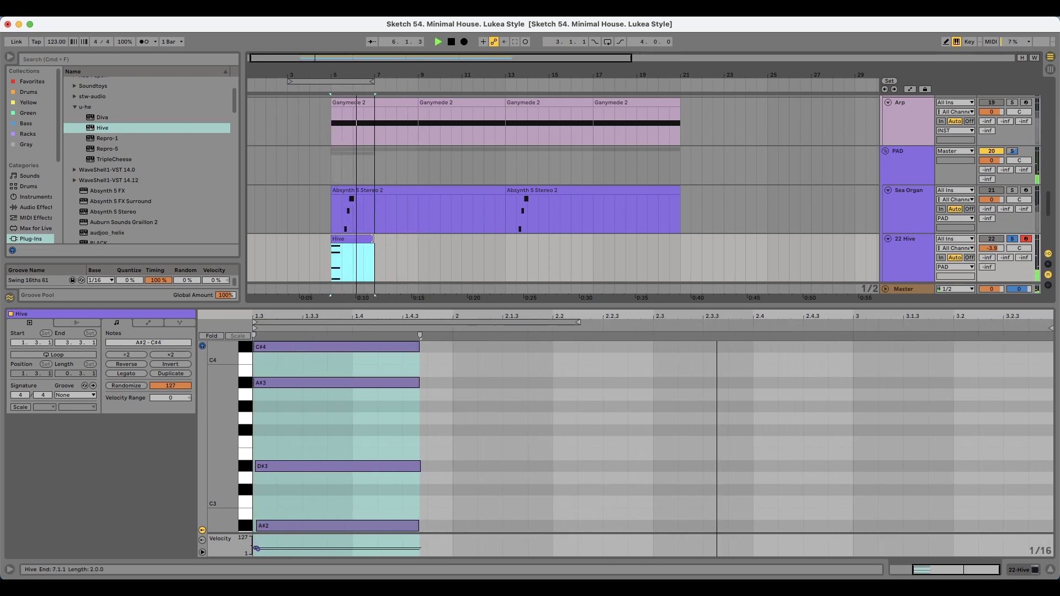
- Select all notes in the Hive clip, quantize them so they start together and play the chord
click(463, 382)
key(space)
key(super+a)
key(space)
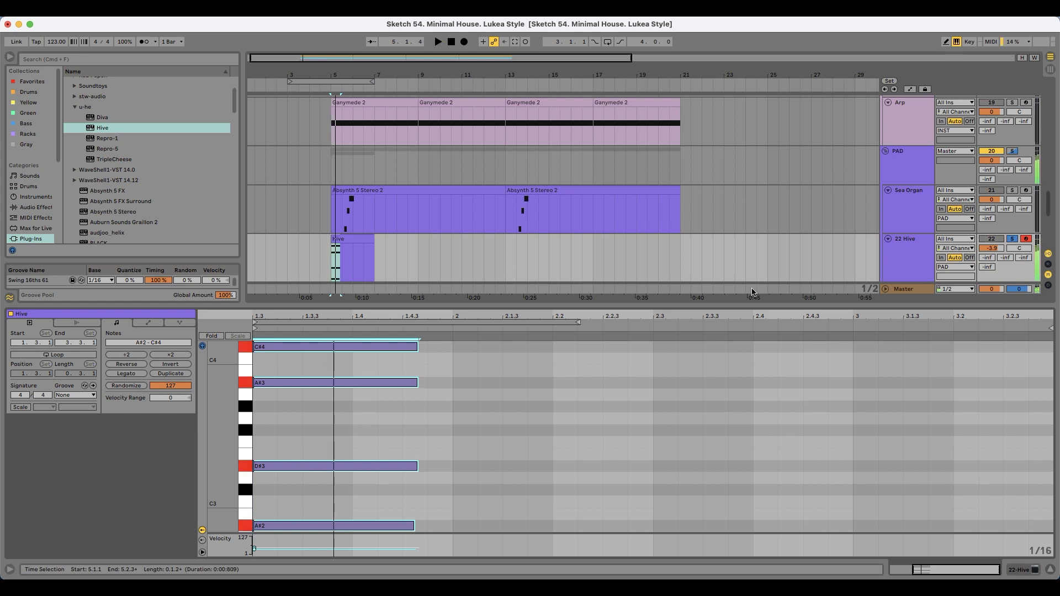
- Copy the chord's C#4 note up to D#4 in the Hive clip
scroll(440, 465, up, 3)
click(292, 382)
drag(292, 391, 297, 371)
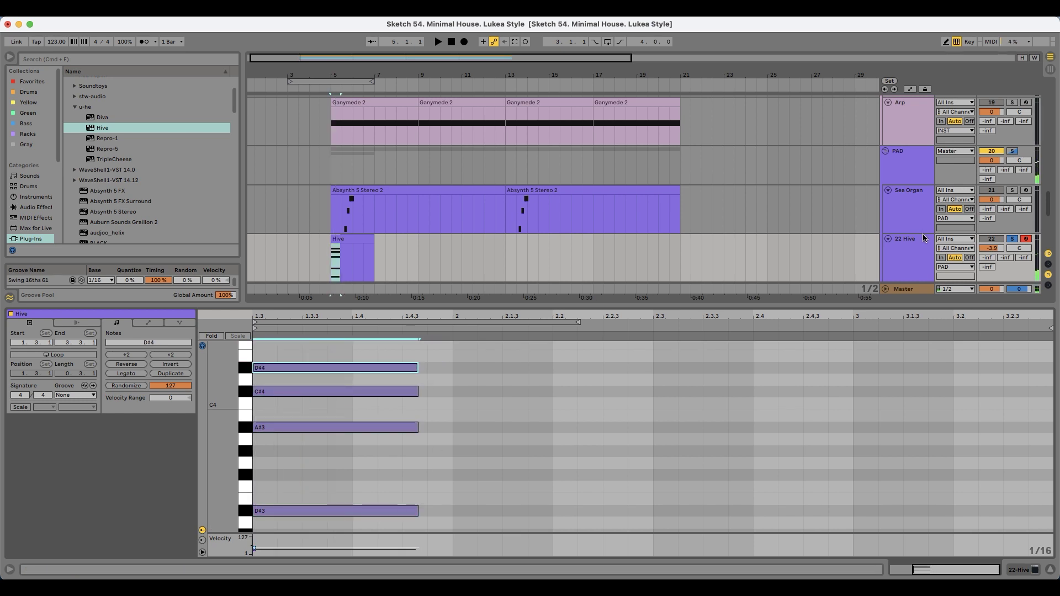
- Load the BL Frozen Tundra preset from Hive's 05 Pads & Strings folder and play the chord with it
click(925, 239)
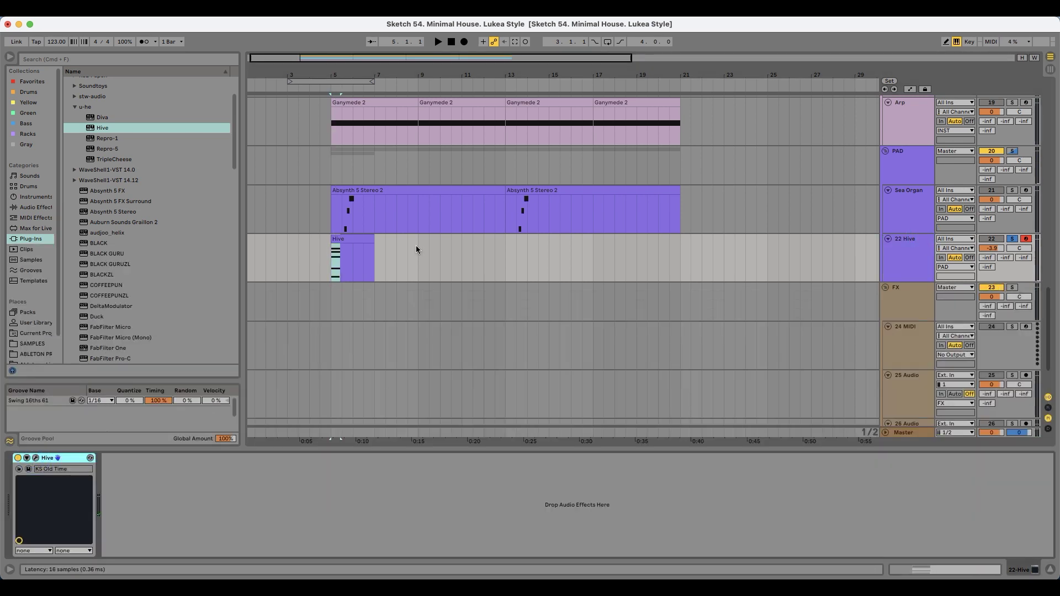
click(35, 457)
click(642, 126)
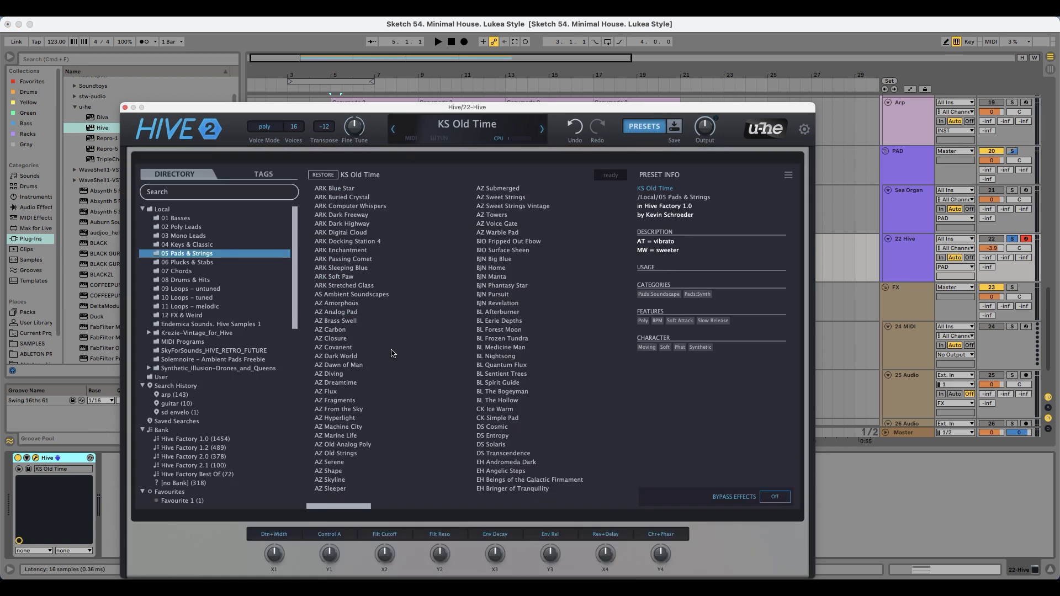
click(548, 338)
key(space)
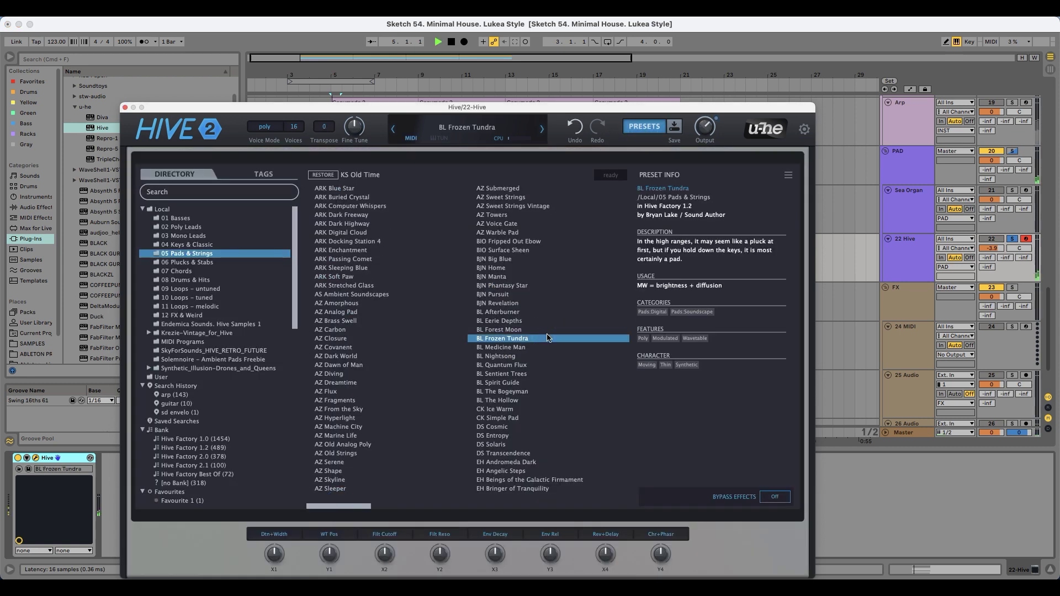
- Audition the JH Moving Birds and PH Andromeda is just Wavetables presets from Hive's Pads & Strings folder with the chord
click(540, 294)
drag(318, 505, 494, 508)
click(354, 252)
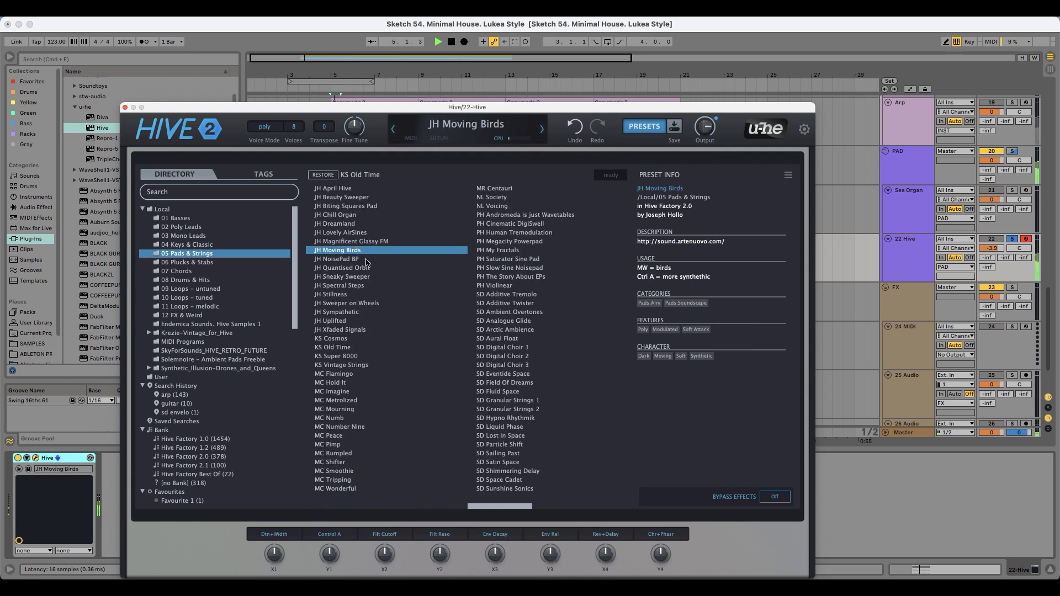
click(496, 215)
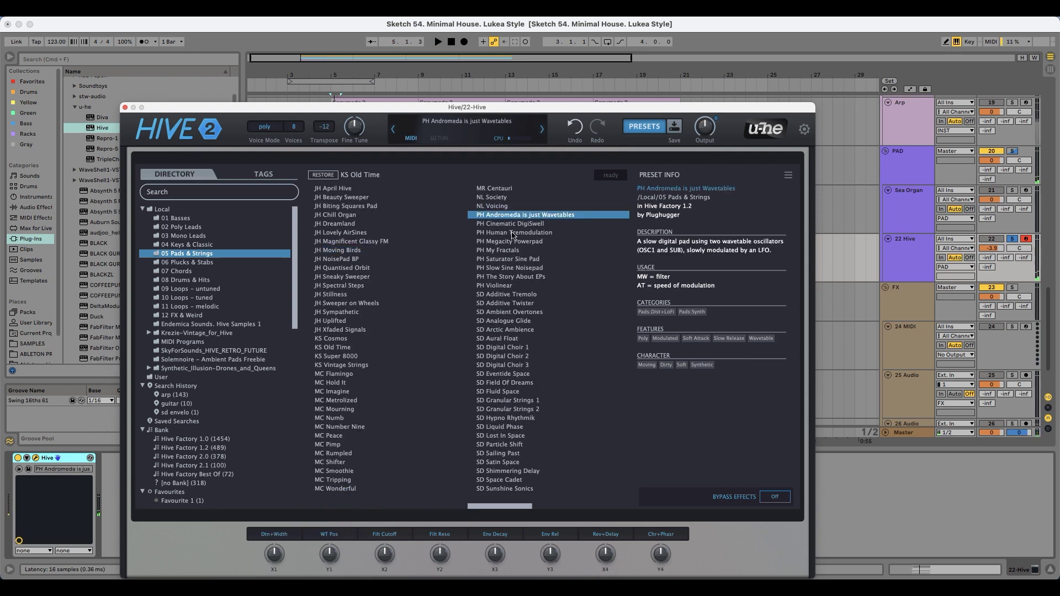
- Audition the PH pad presets one after another from PH Cinematic DigiSwell to PH The Story About EPs
click(513, 233)
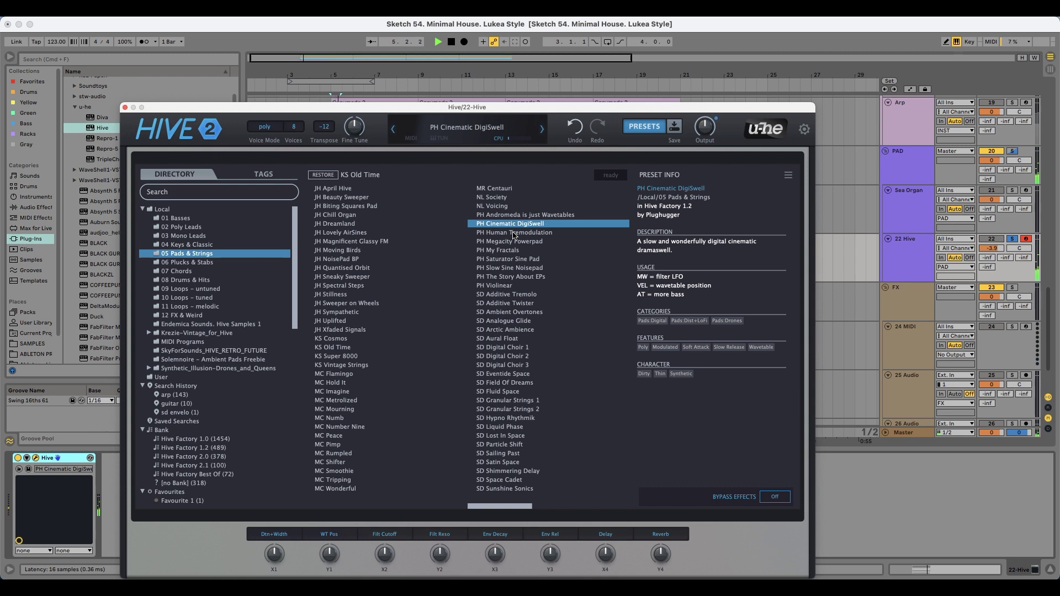
key(Down)
key(Down)
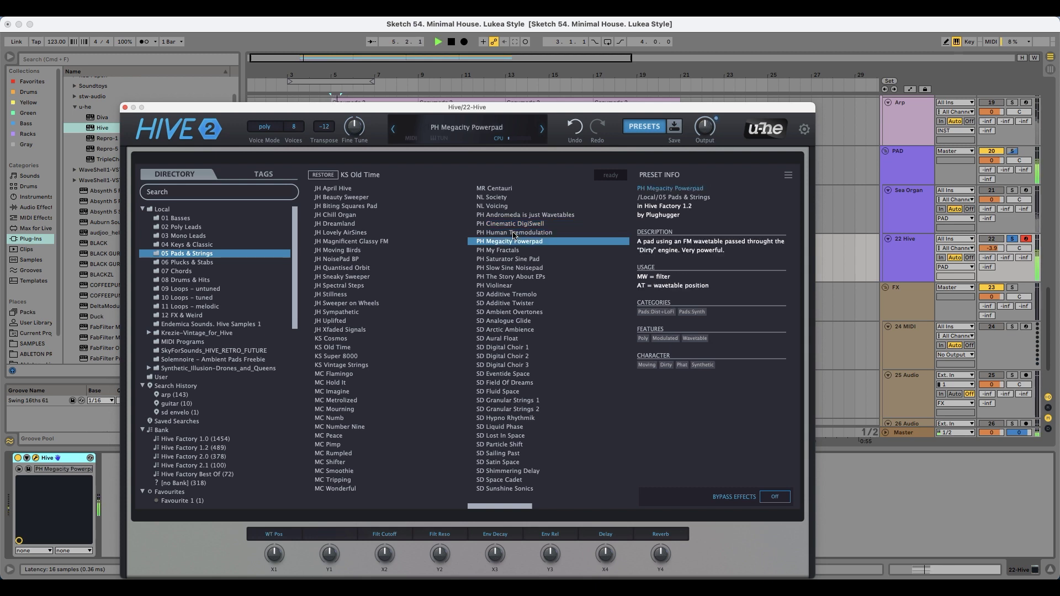
key(Down)
key(Down)
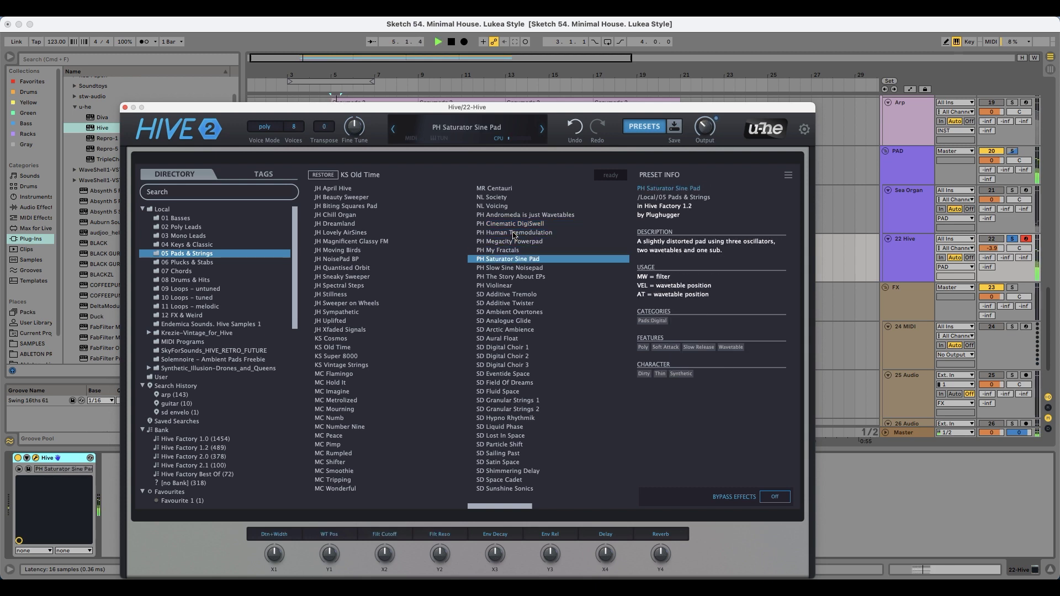
key(Down)
key(Down)
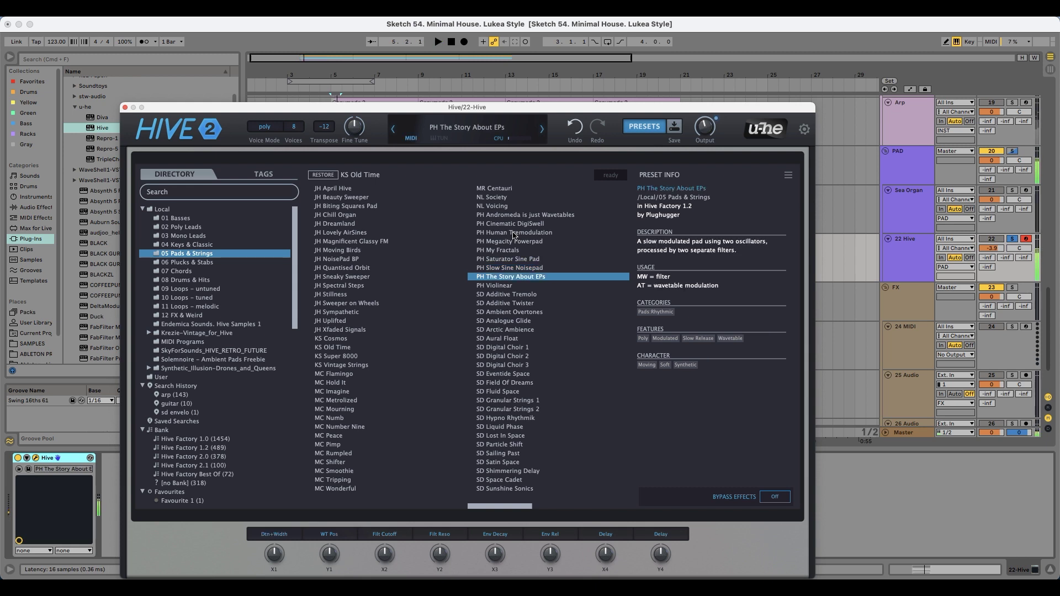
- Audition the following pads, including SD Additive Tremolo and SD Ambient Overtones, and load the SD Analogue Glide preset with the chord playing
key(Down)
key(Down)
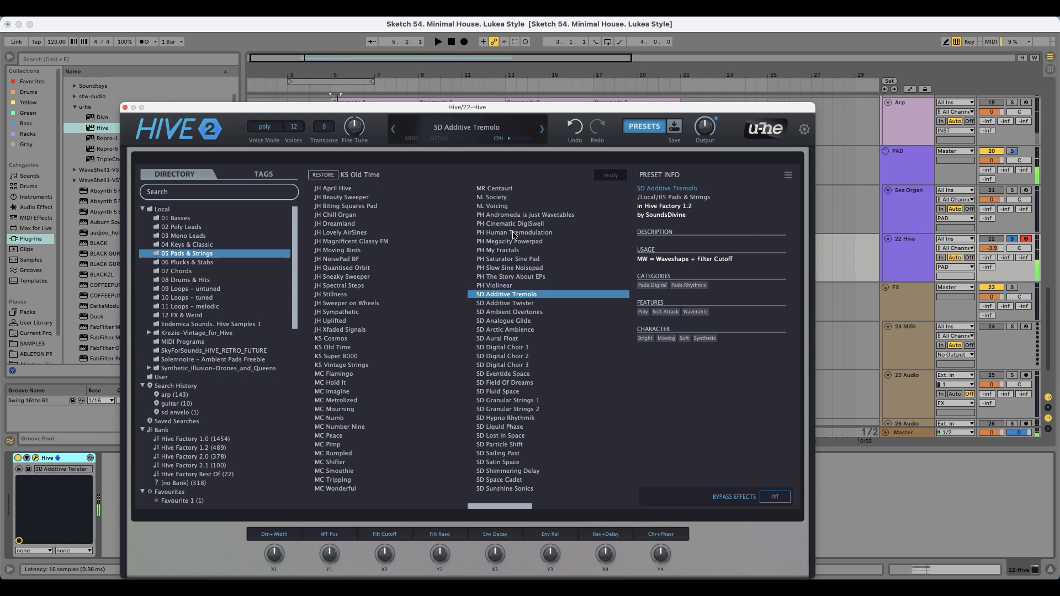
key(Down)
key(Down)
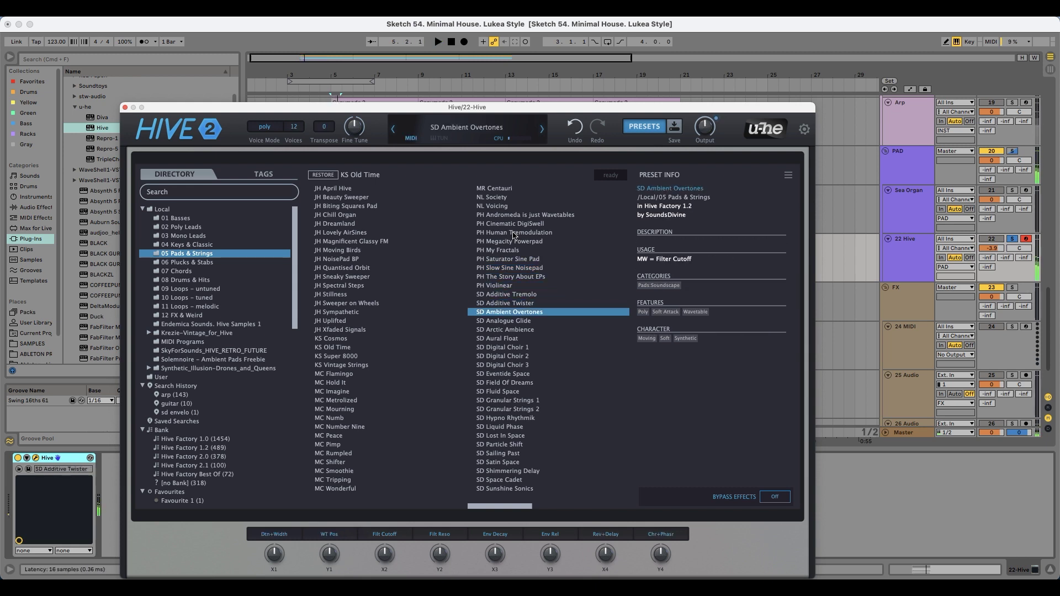
key(Up)
key(Up)
key(space)
key(Down)
key(Down)
key(Down)
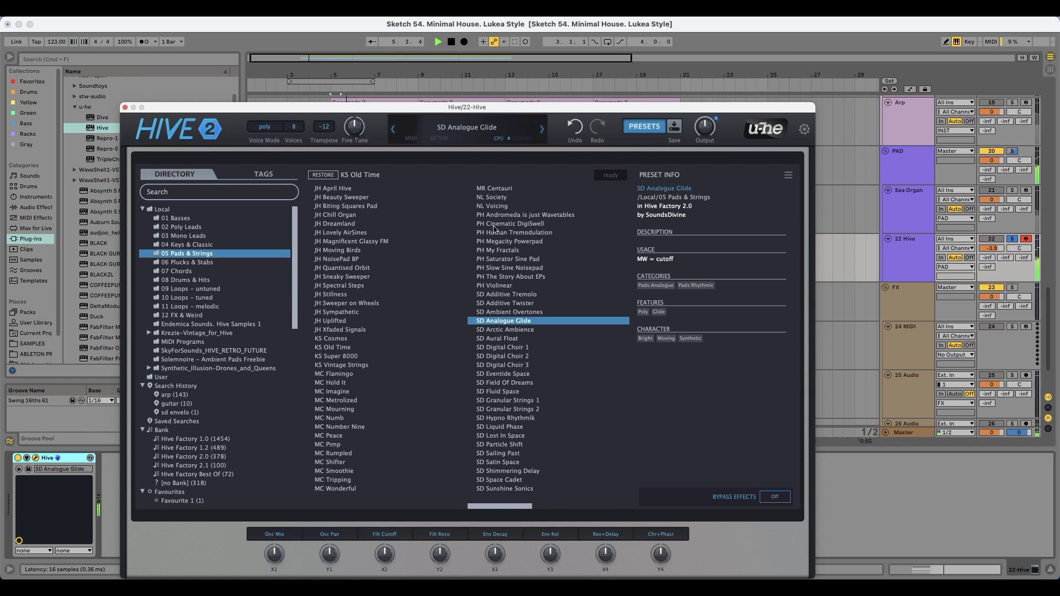
- Try the SD Arctic Ambience preset on the 22 Hive track in the full mix, with the track unsoloed
key(space)
key(Down)
key(Down)
key(Up)
click(1012, 240)
key(space)
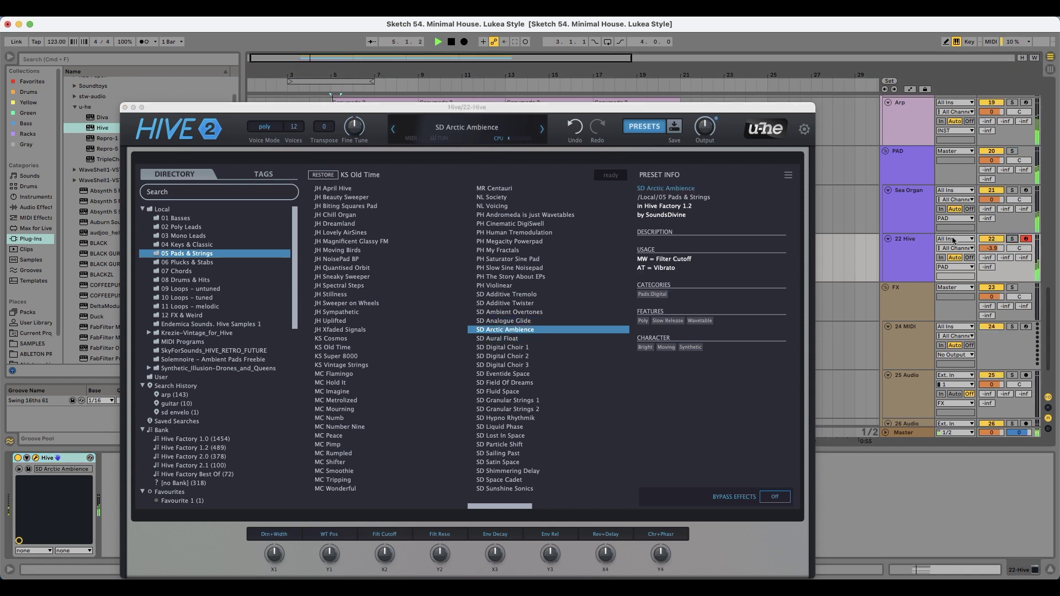
- Solo the 22 Hive track and audition MC Imagine, SD Granular Strings 1 and 2, SD Hypno Rhythmik and SD Lost In Space
click(1012, 241)
click(456, 364)
click(361, 375)
click(372, 391)
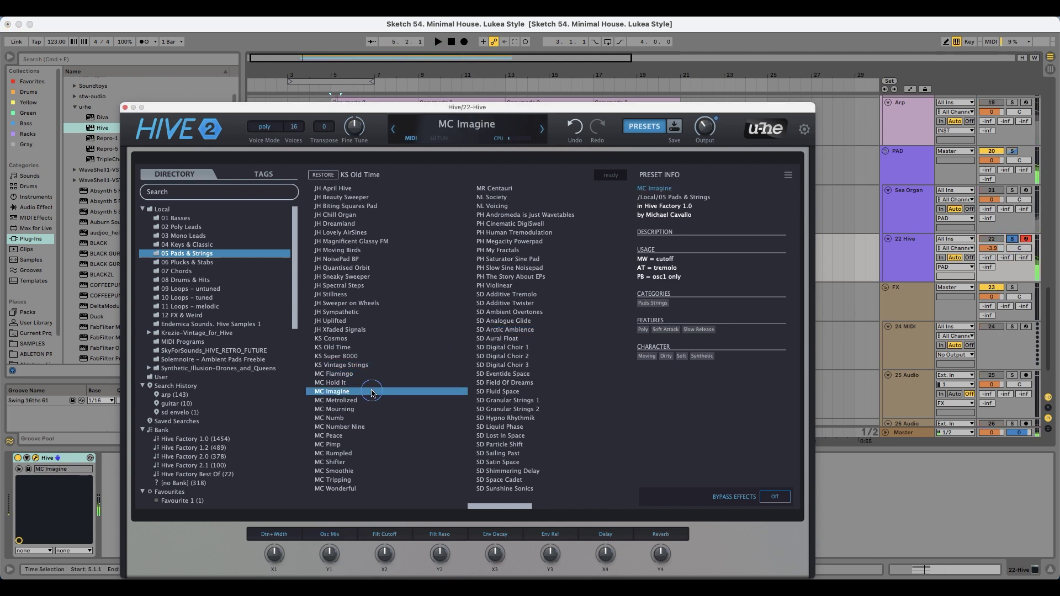
click(492, 410)
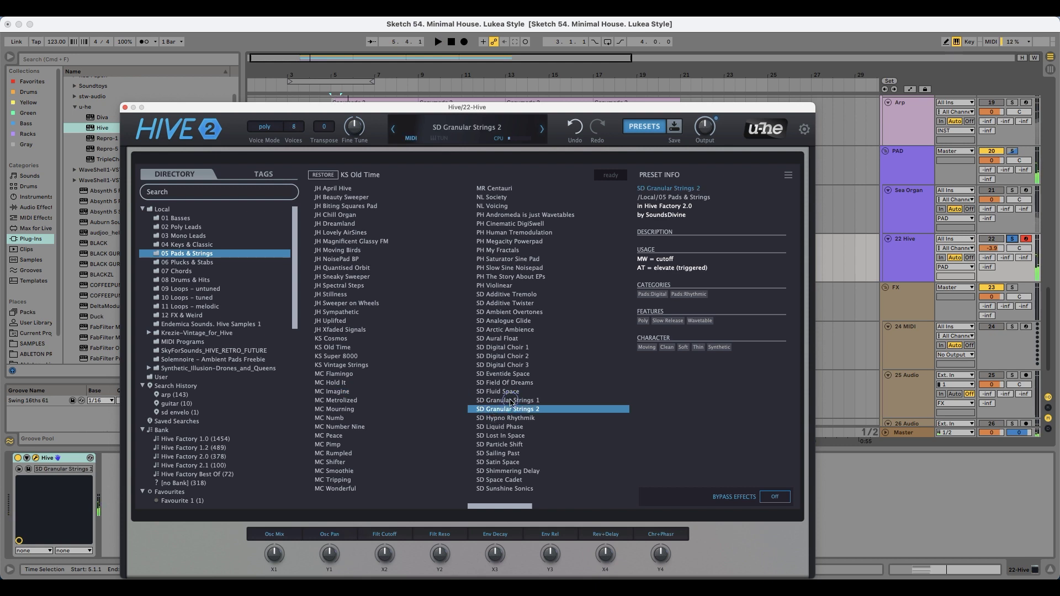
click(510, 401)
key(space)
click(516, 419)
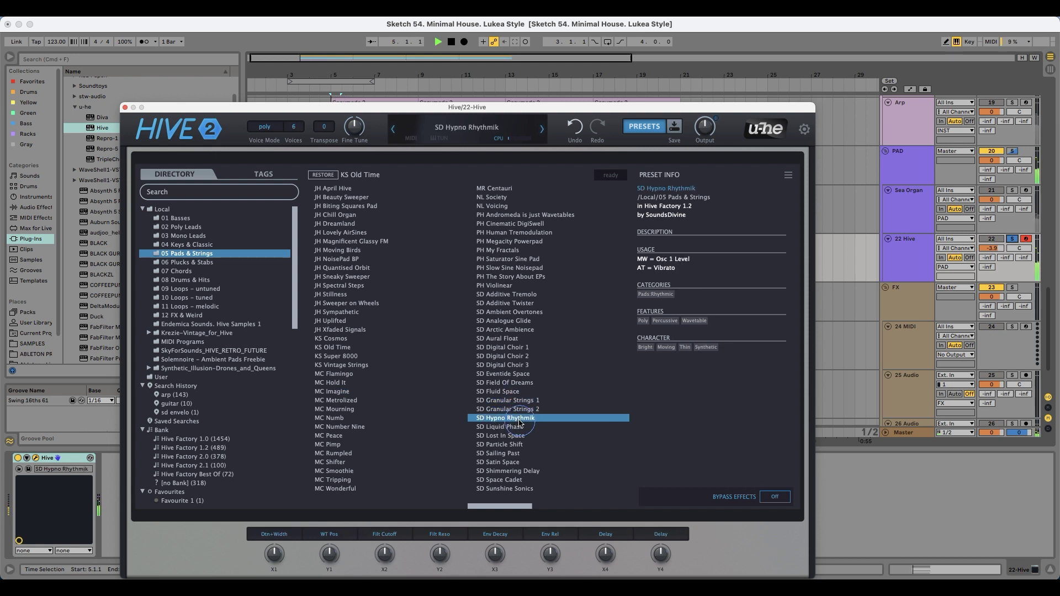
click(518, 435)
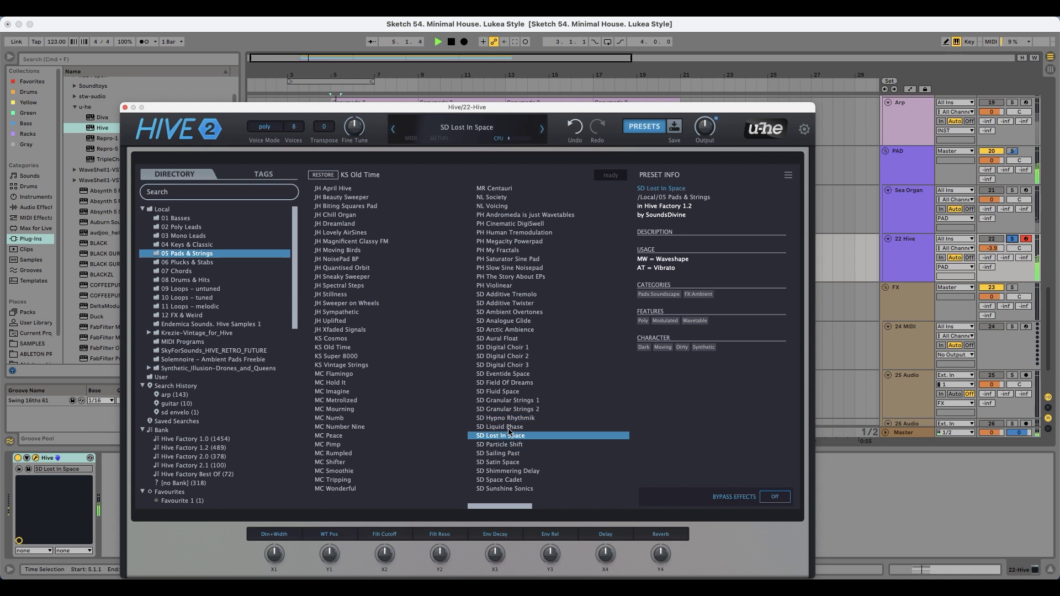
- Load the MC Smoothie preset in Hive after comparing its neighbours, and play it in the full mix with the track unsoloed
click(337, 445)
click(357, 455)
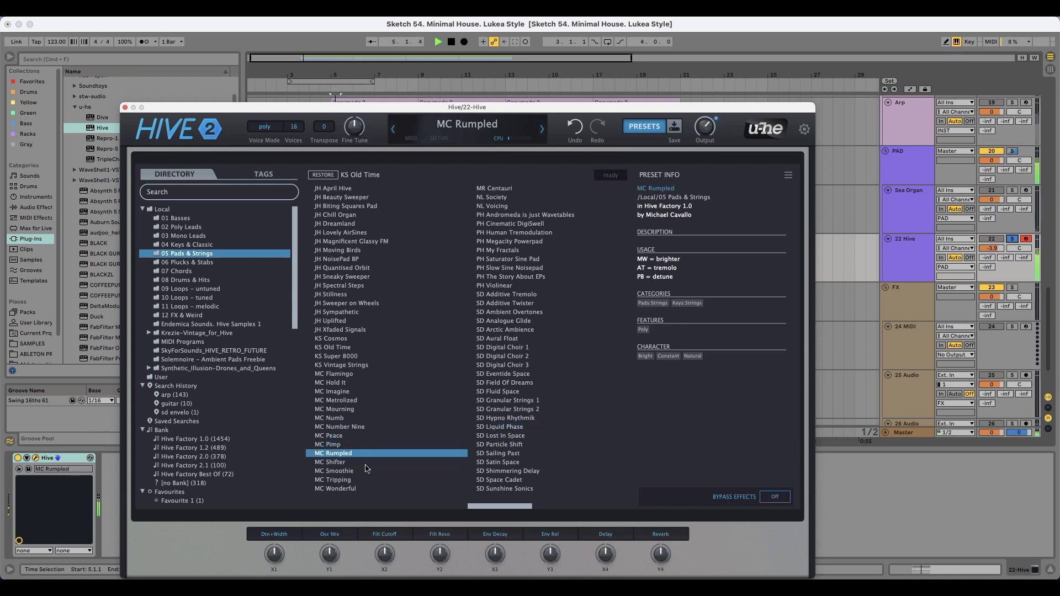
click(357, 471)
click(342, 480)
click(352, 471)
key(space)
click(1008, 238)
key(space)
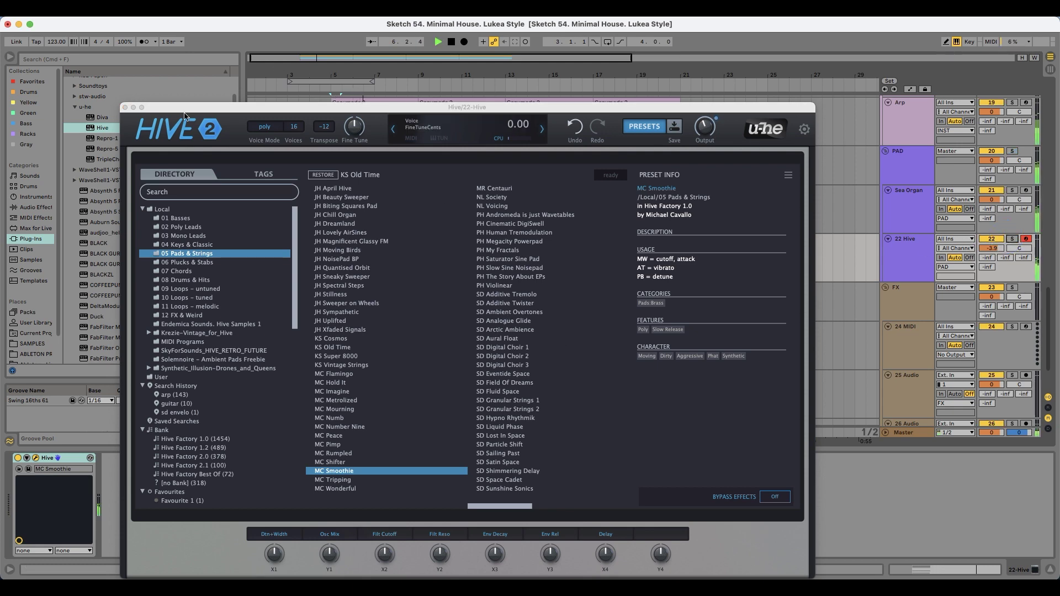
- Close the Hive window, extend the Hive clip to four bars and duplicate it three times up to bar 21
click(125, 108)
click(369, 239)
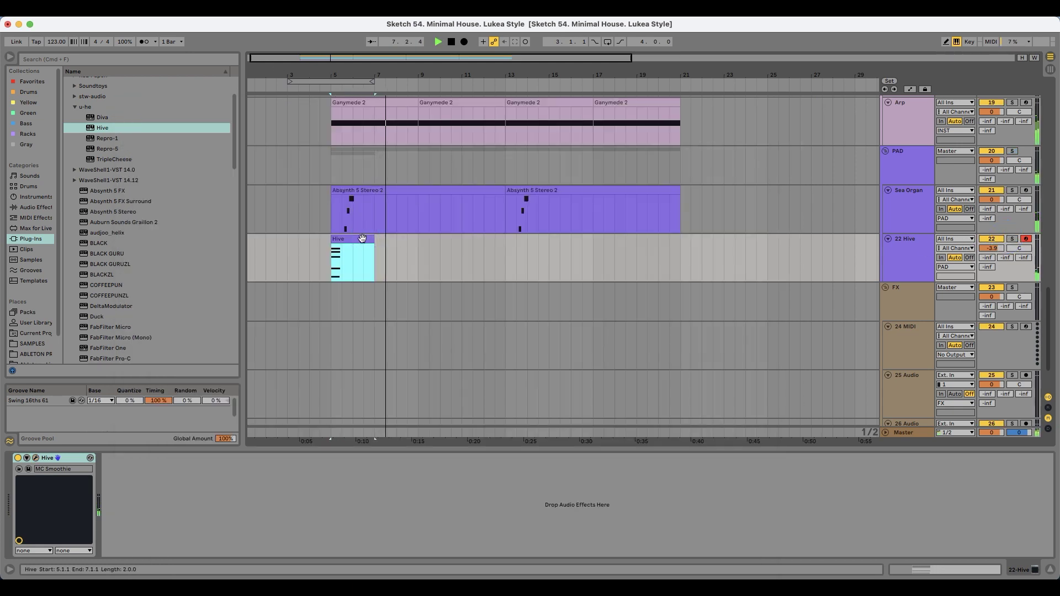
drag(368, 239, 409, 239)
key(super+d)
key(super+d)
key(super+d)
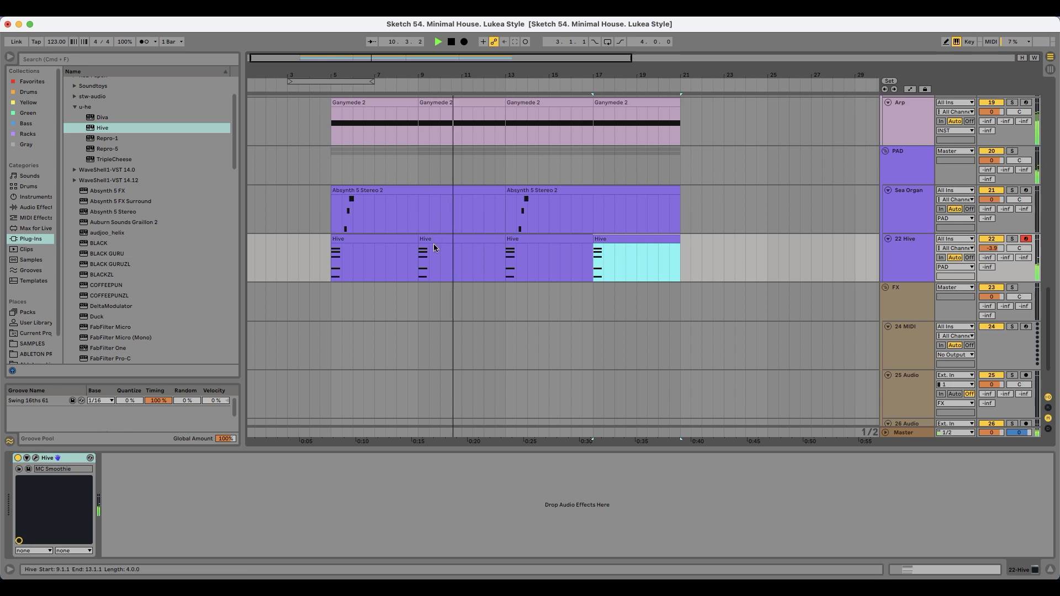
- Lower the Arp track's volume to -7.2 dB during playback
scroll(600, 190, up, 1)
drag(991, 137, 991, 149)
click(906, 134)
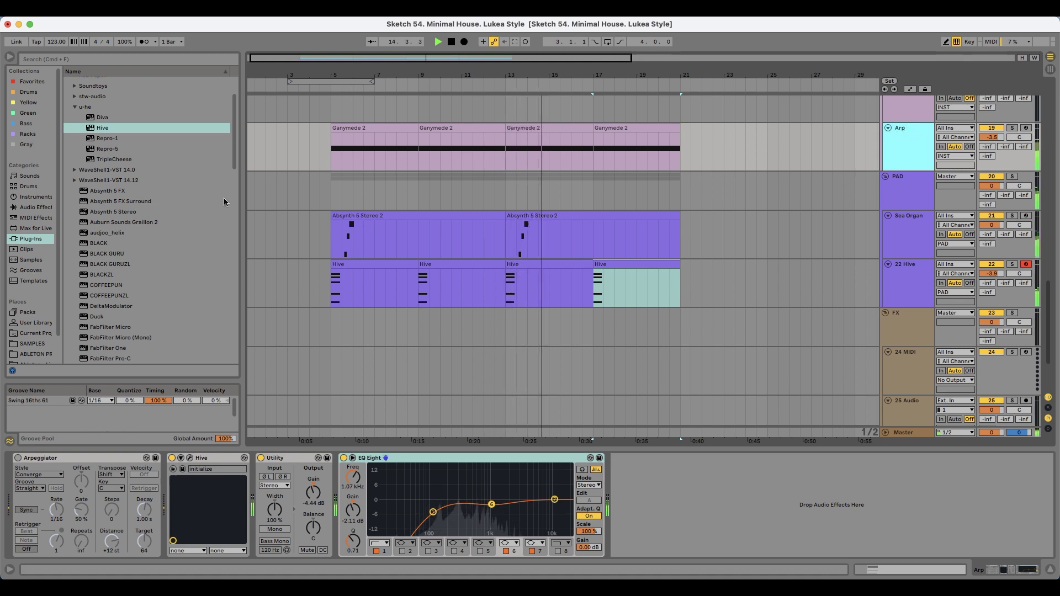
drag(991, 137, 992, 144)
scroll(435, 245, up, 6)
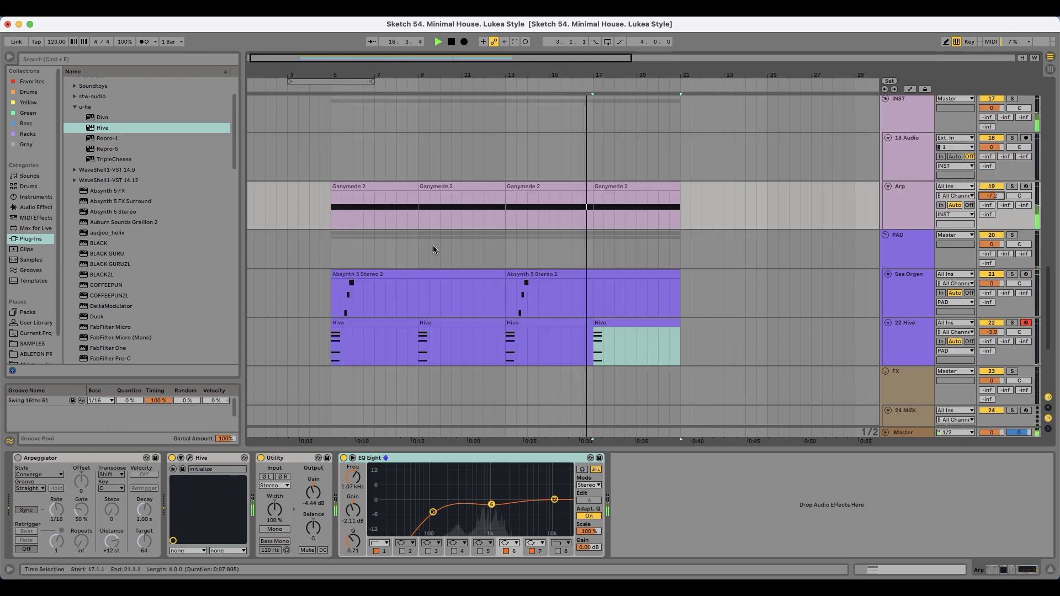
- Stop playback and insert a new MIDI track directly below the Arp track
scroll(433, 247, down, 7)
click(690, 217)
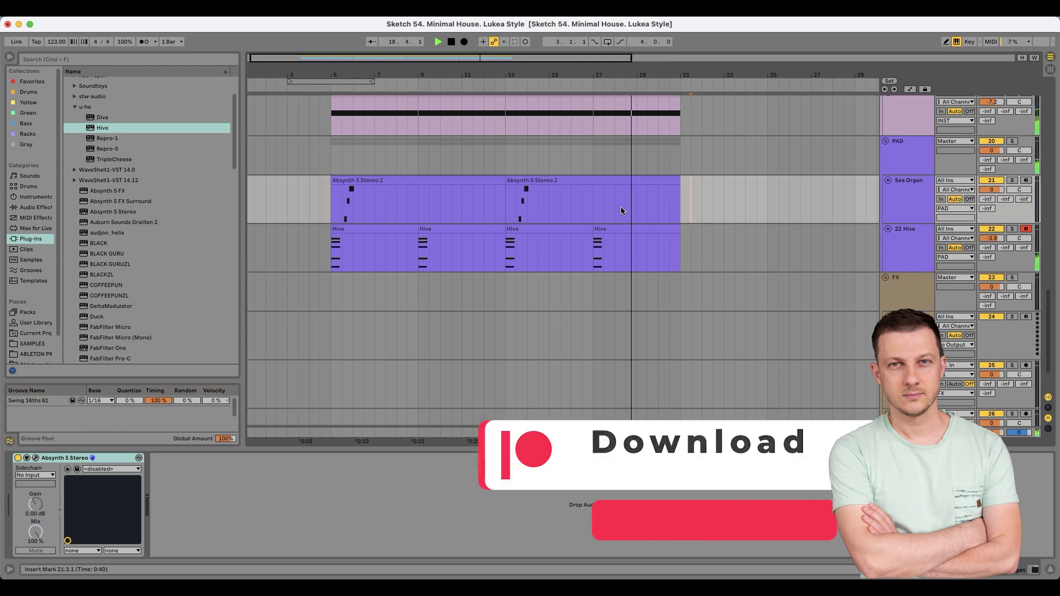
scroll(616, 207, up, 4)
click(905, 145)
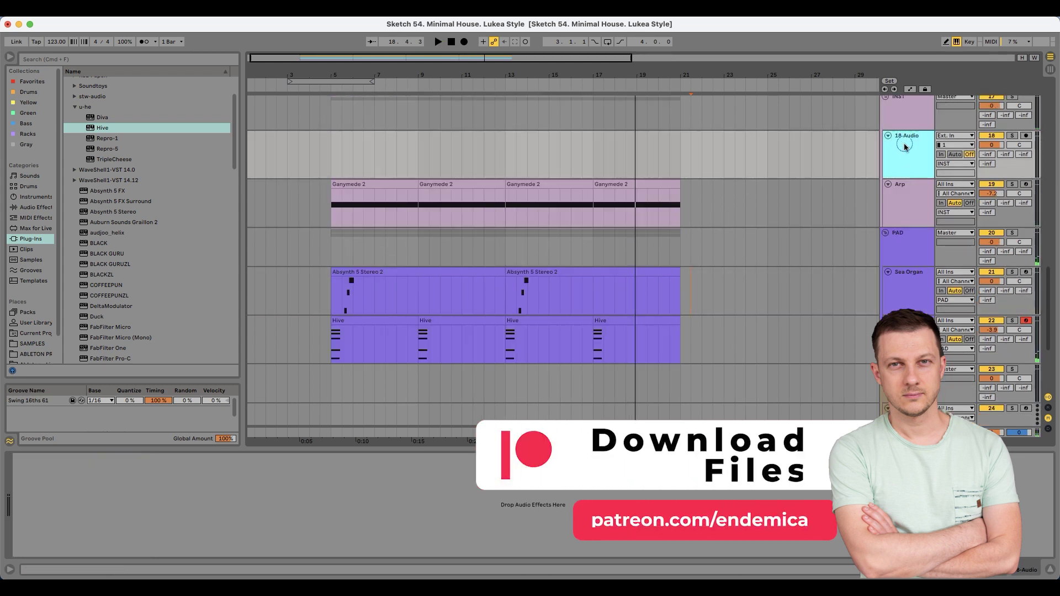
click(905, 194)
key(super+shift+t)
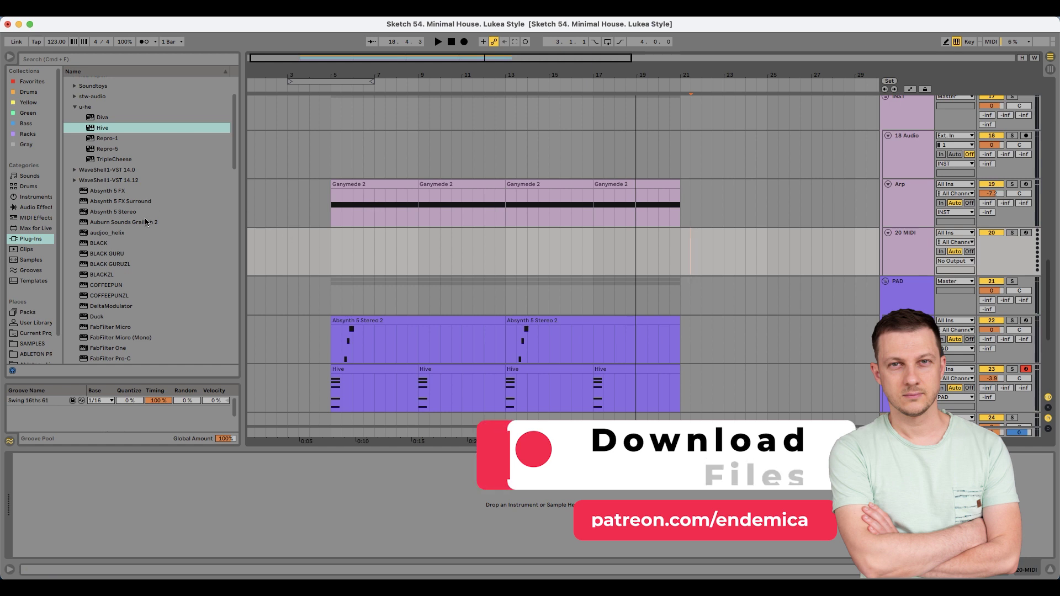
- Load the u-he Diva instrument onto the new MIDI track
click(107, 131)
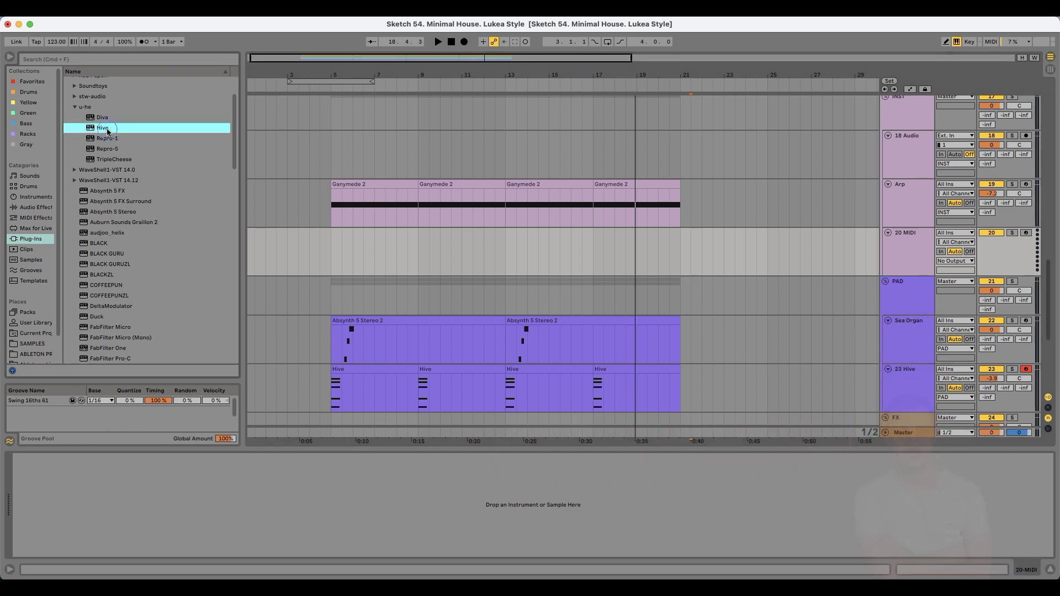
click(103, 118)
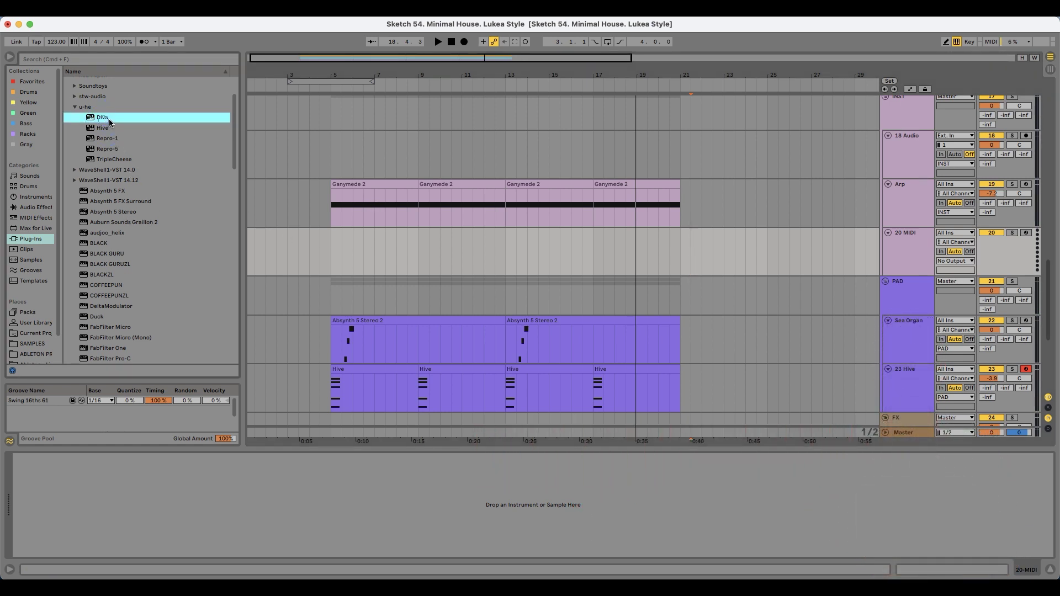
drag(489, 261, 489, 261)
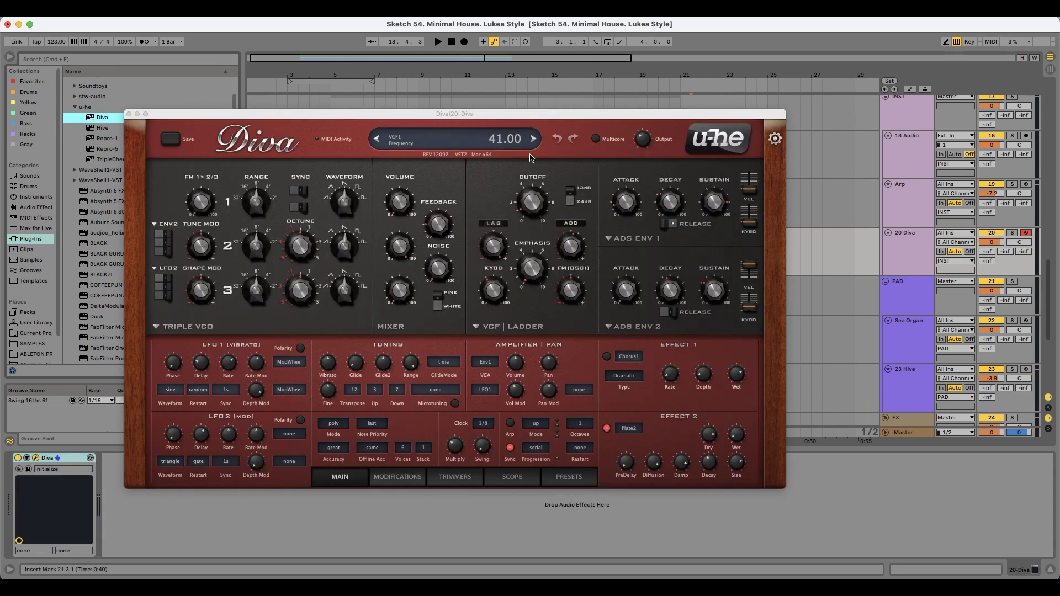
- Open Diva's preset browser and show the Plughugger Classic House Chords folder among the user banks
click(568, 478)
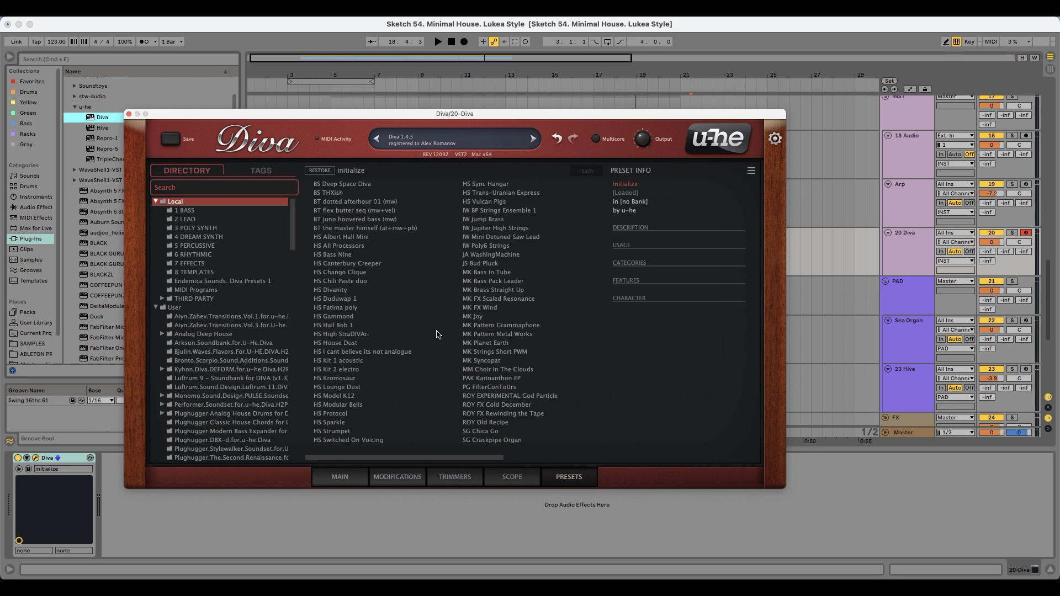
scroll(249, 360, down, 8)
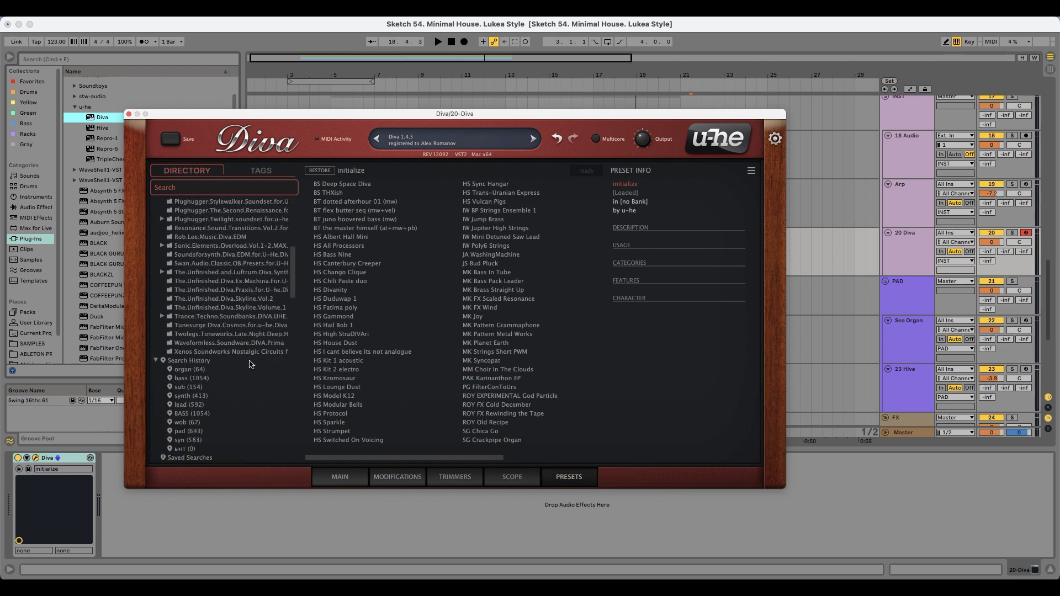
scroll(248, 344, up, 3)
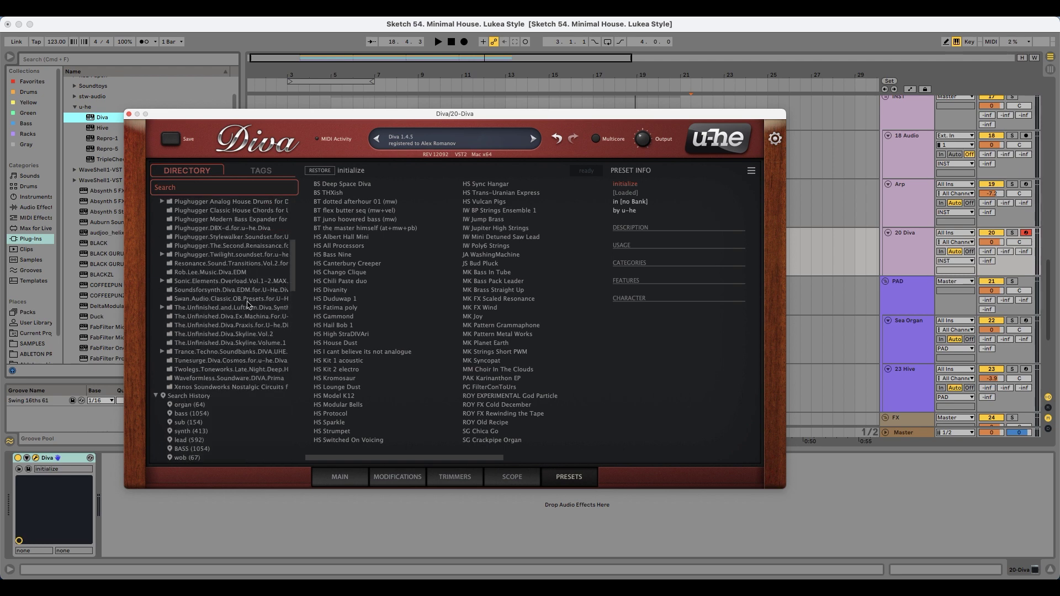
click(227, 246)
click(230, 237)
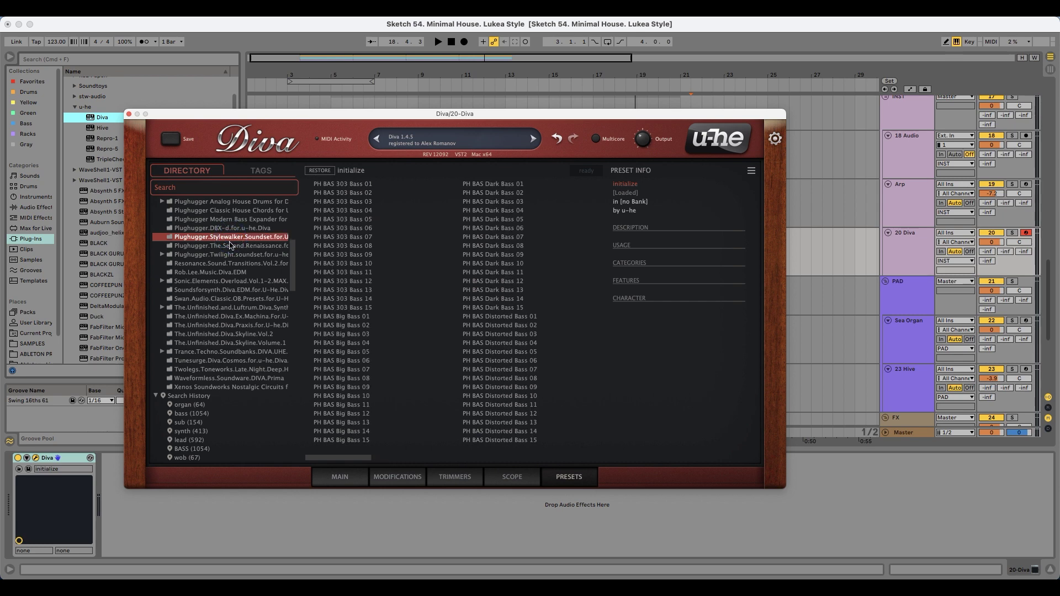
scroll(231, 246, up, 1)
click(230, 246)
scroll(240, 298, up, 5)
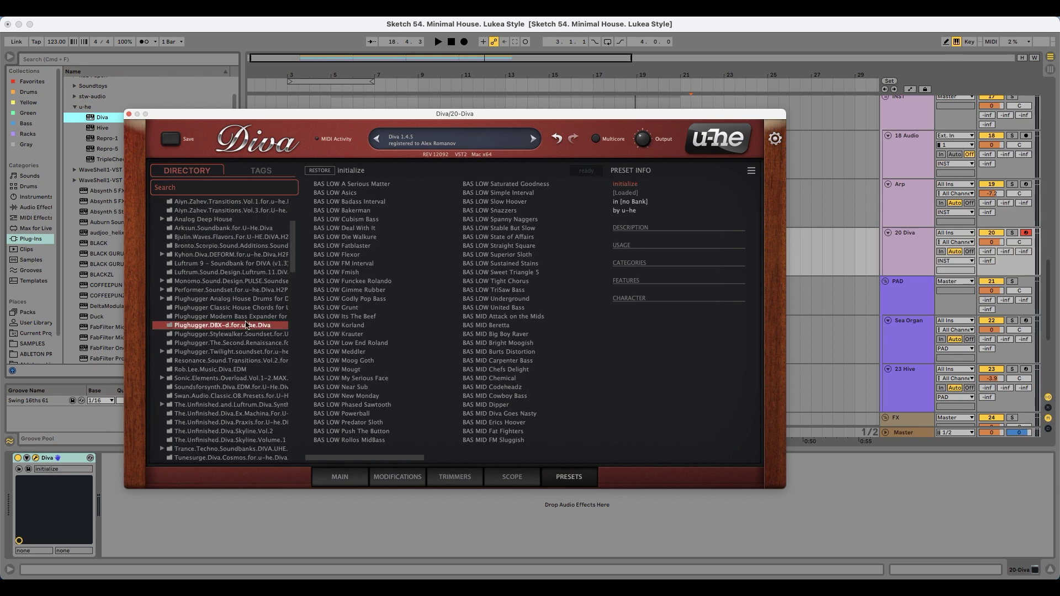
click(235, 325)
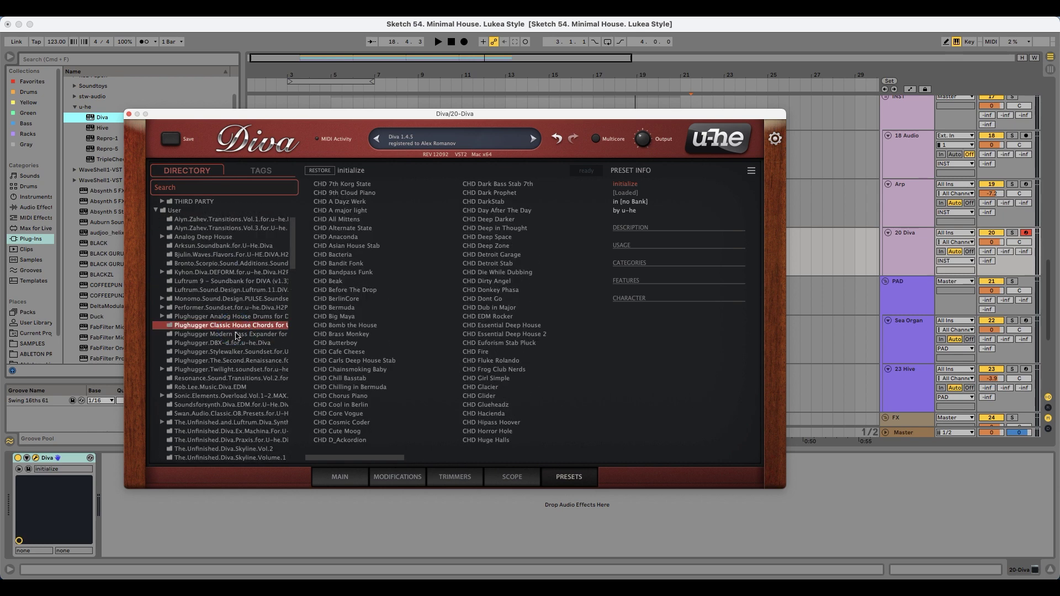
- Audition chord presets in the folder, including CHD Day After The Day, CHD Deep Darker and CHD Deep in Thought
click(330, 272)
click(367, 220)
click(359, 202)
click(357, 193)
click(512, 211)
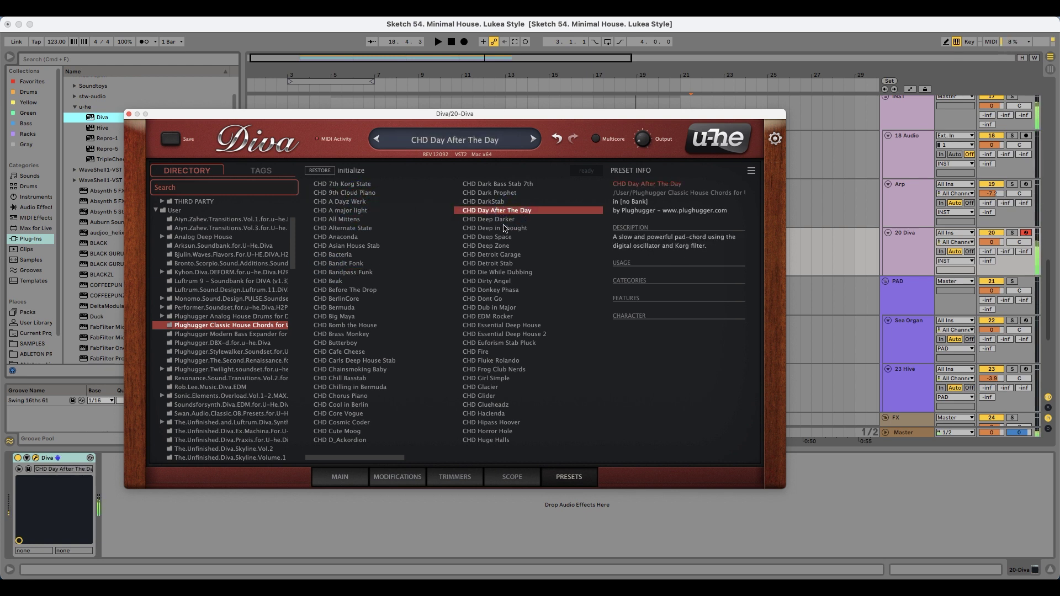
click(503, 228)
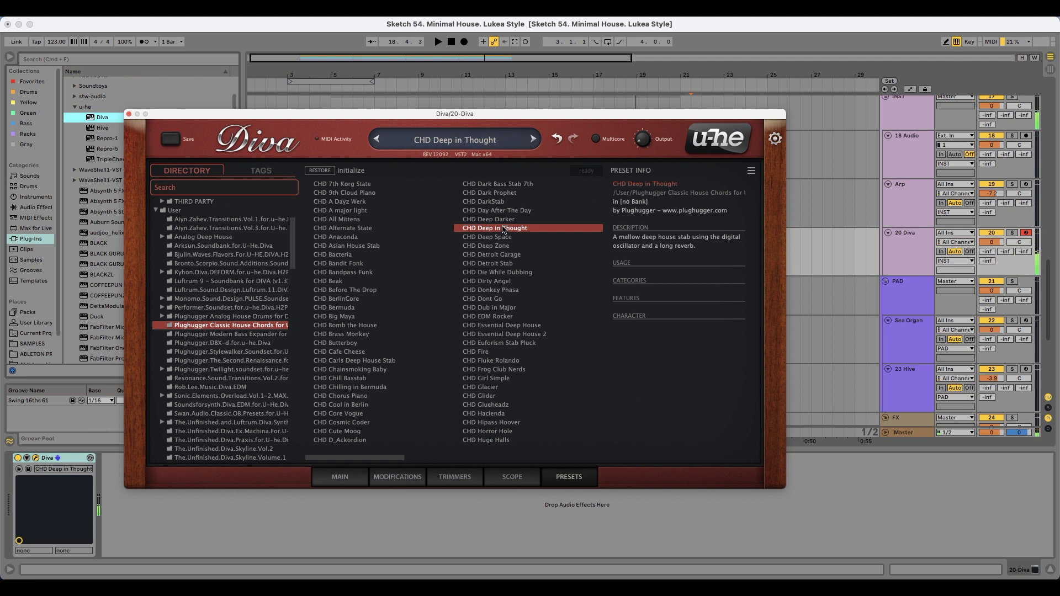
click(500, 220)
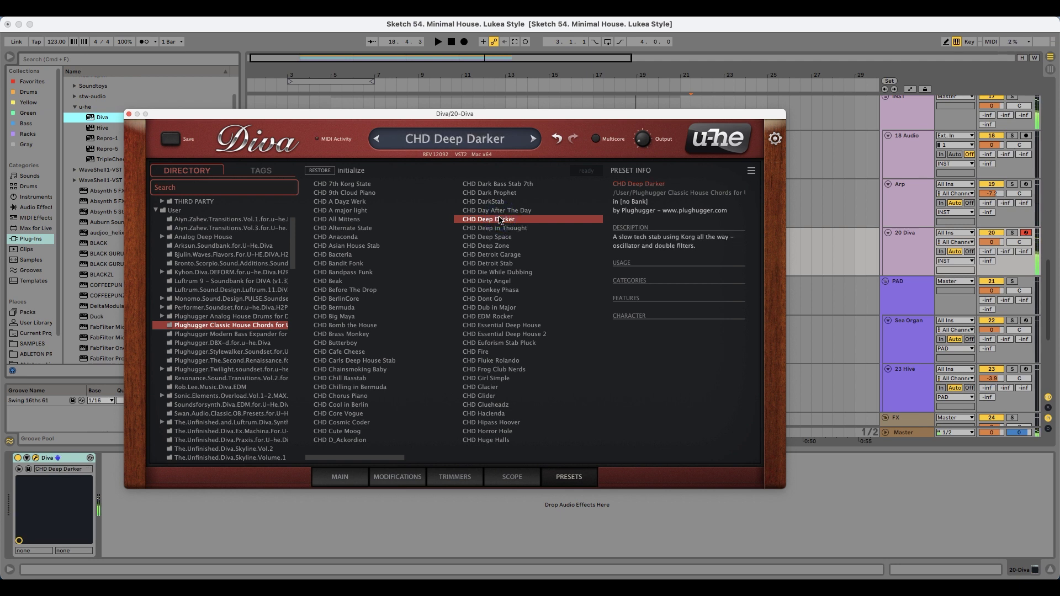
click(498, 229)
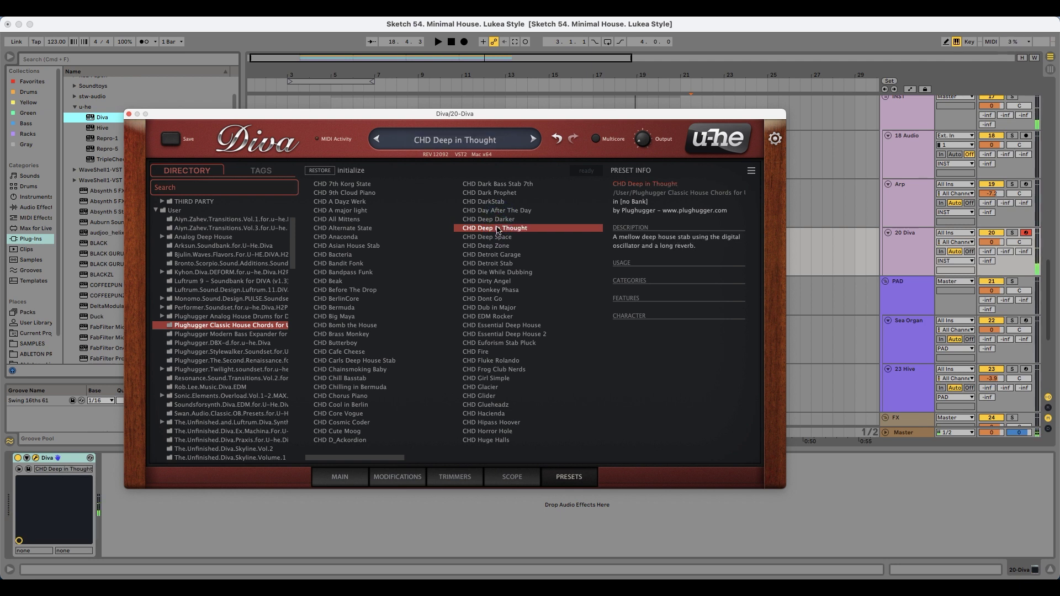
- Load the CHD Deep Zone preset after comparing it with CHD Detroit Garage and CHD Detroit Stab
click(489, 246)
click(514, 256)
click(510, 265)
click(505, 248)
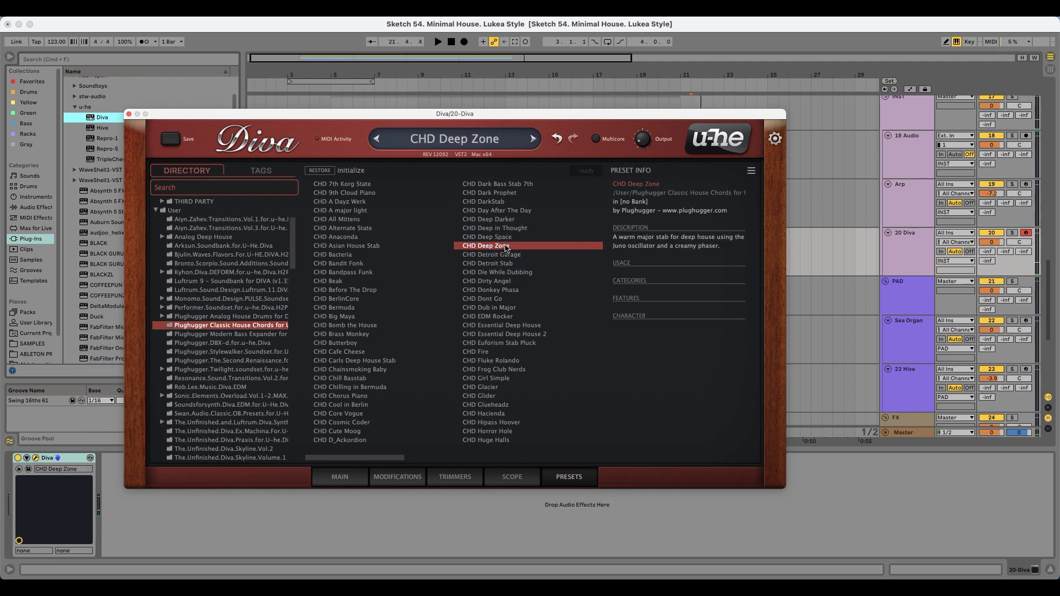
- Move the Diva window out of the way and record a chord stab part of over four bars on the Diva track from bar 5
drag(417, 114, 434, 280)
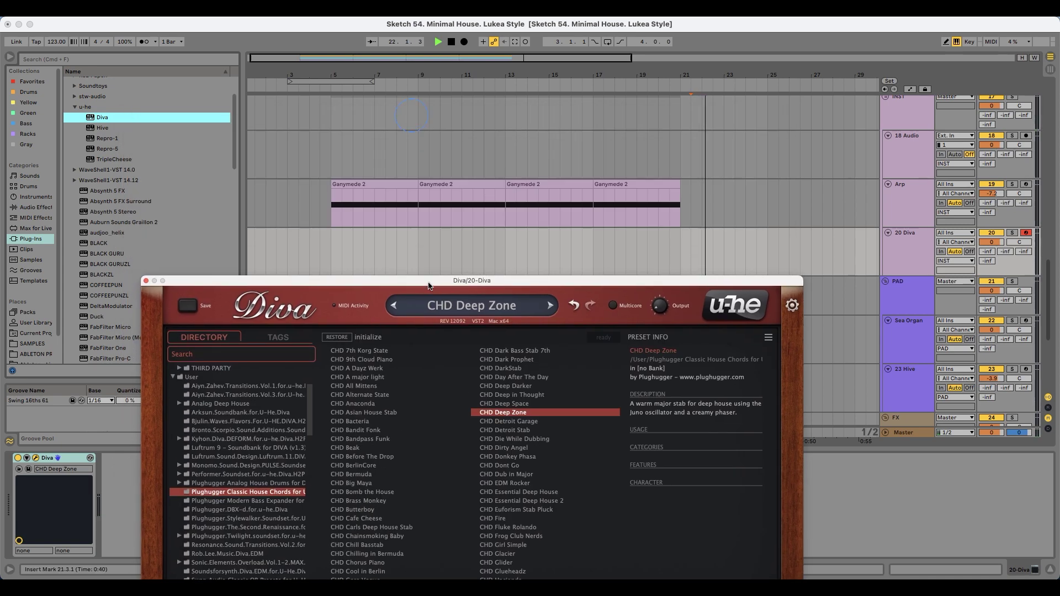
click(353, 202)
click(333, 233)
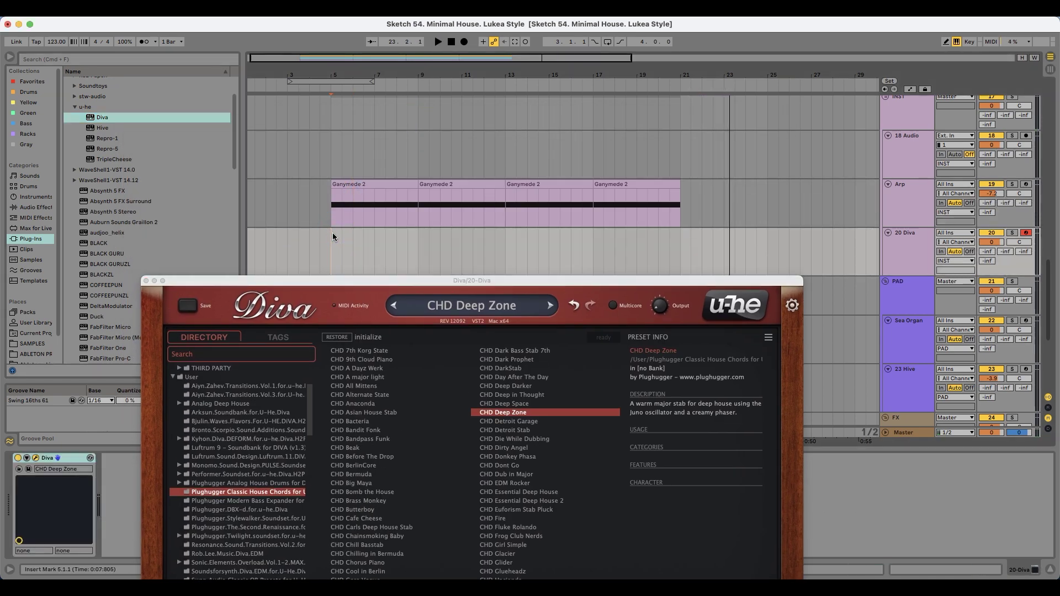
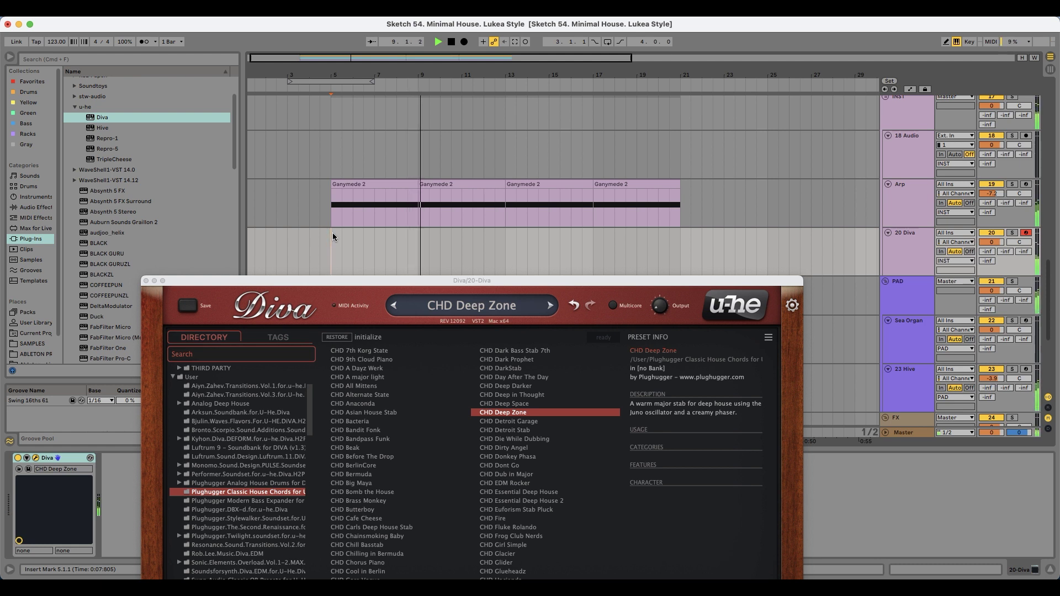
key(space)
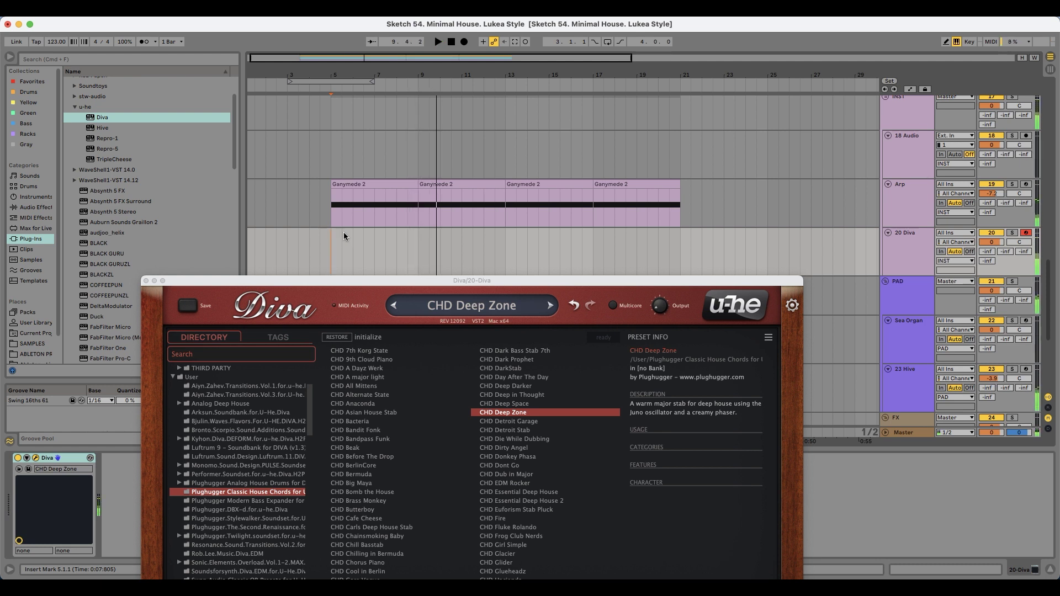
click(464, 42)
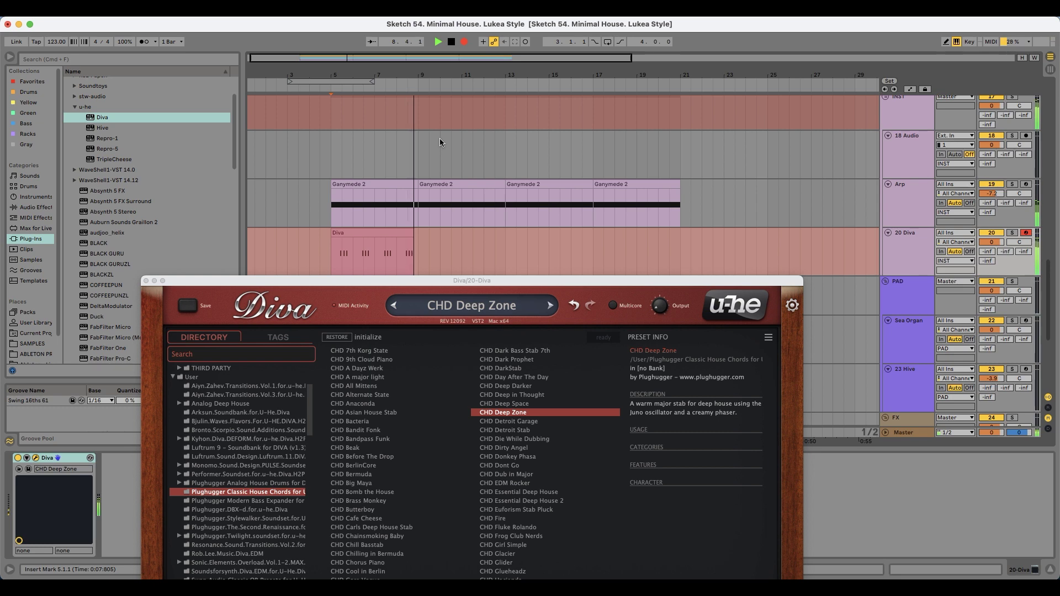
key(space)
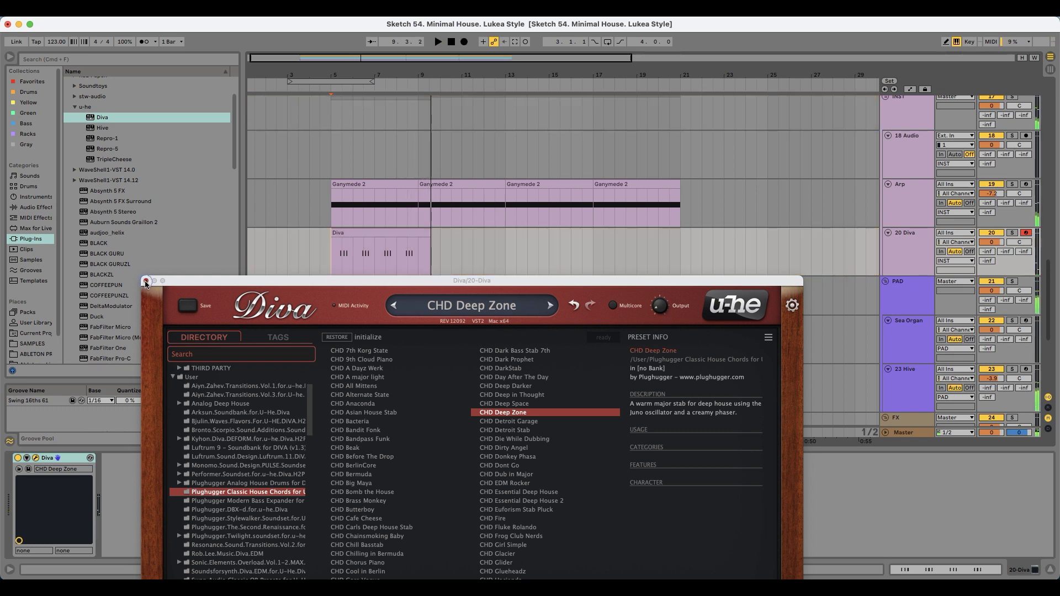
- Close the Diva window and trim the recorded chord stab clip to four bars, ending at bar 9
click(145, 281)
double_click(423, 238)
key(super+a)
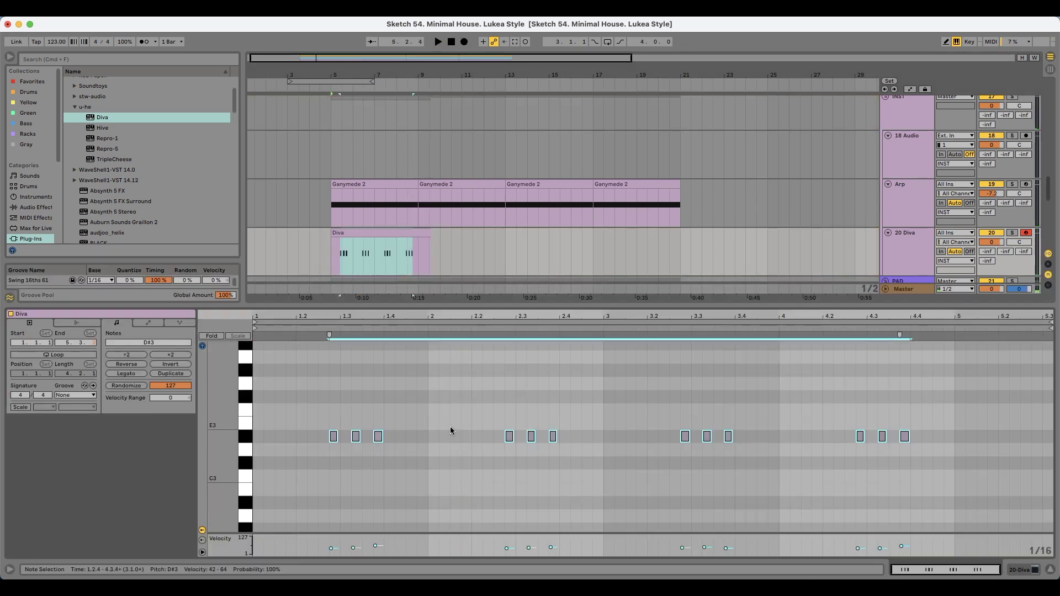
drag(430, 233, 417, 233)
scroll(303, 230, down, 3)
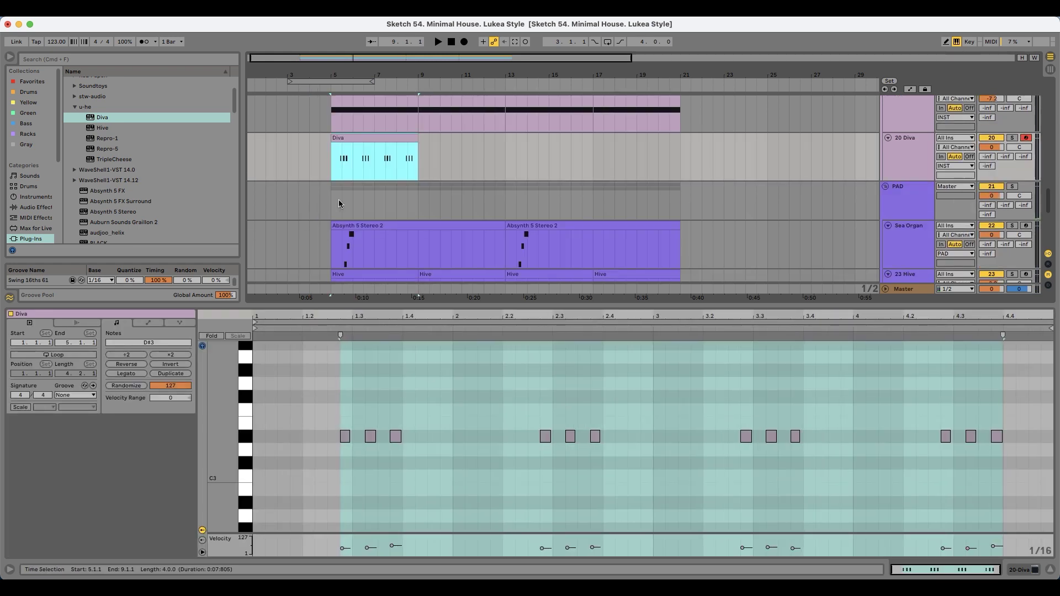
- Duplicate the four-bar Diva stab clip three times so the part runs from bar 5 to bar 21
scroll(320, 205, left, 1)
scroll(336, 193, down, 3)
scroll(330, 204, down, 3)
scroll(333, 217, up, 2)
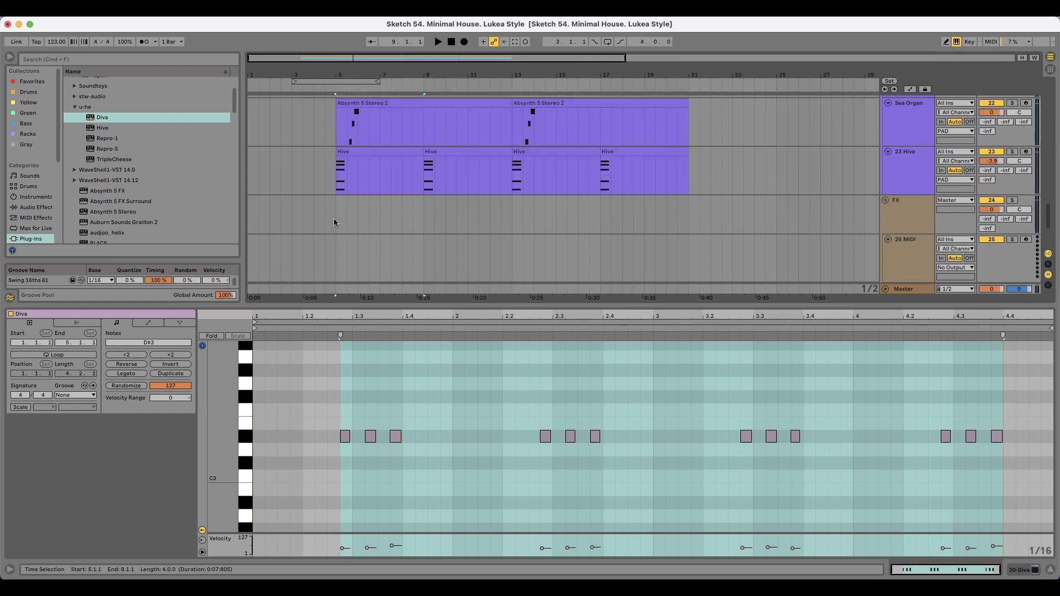
scroll(334, 217, up, 5)
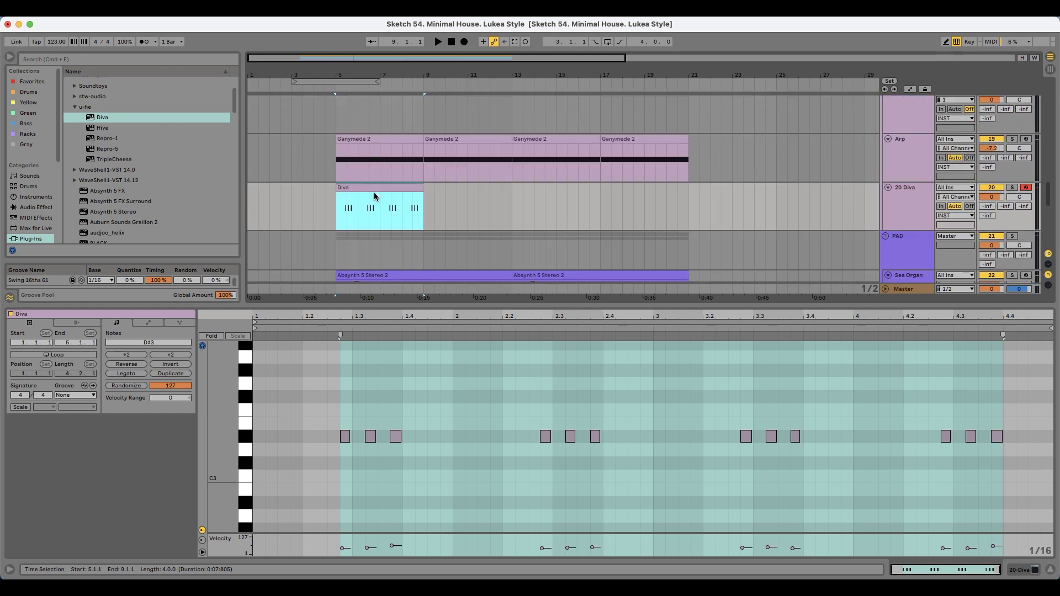
key(super+d)
key(super+d)
key(super+d)
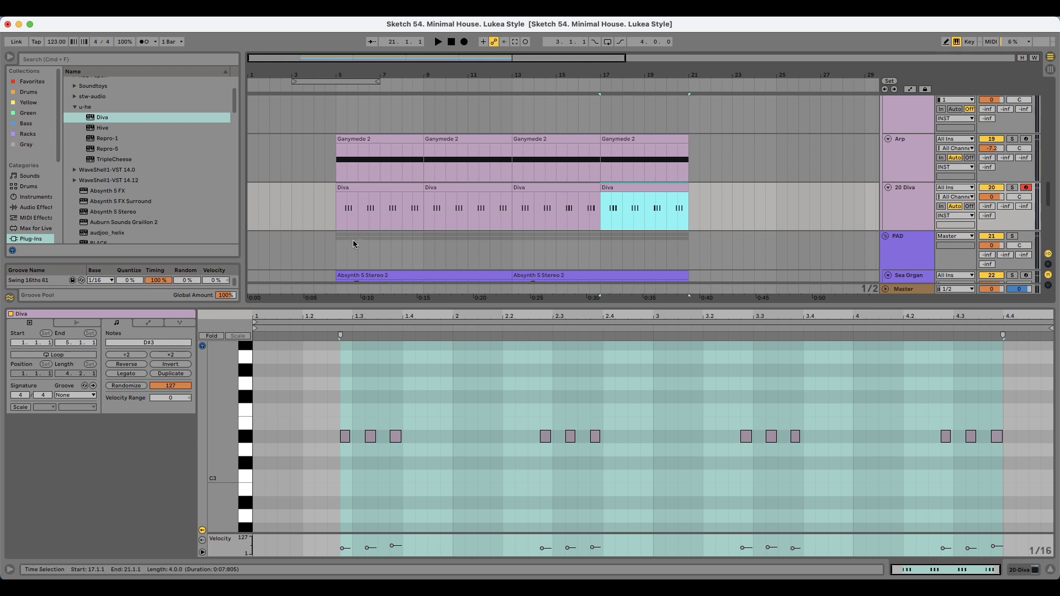
- Copy the first Ganymede 2 clip on the Arp track to bars 1 to 5
scroll(347, 255, down, 2)
scroll(354, 194, up, 2)
drag(350, 141, 263, 152)
scroll(365, 243, down, 2)
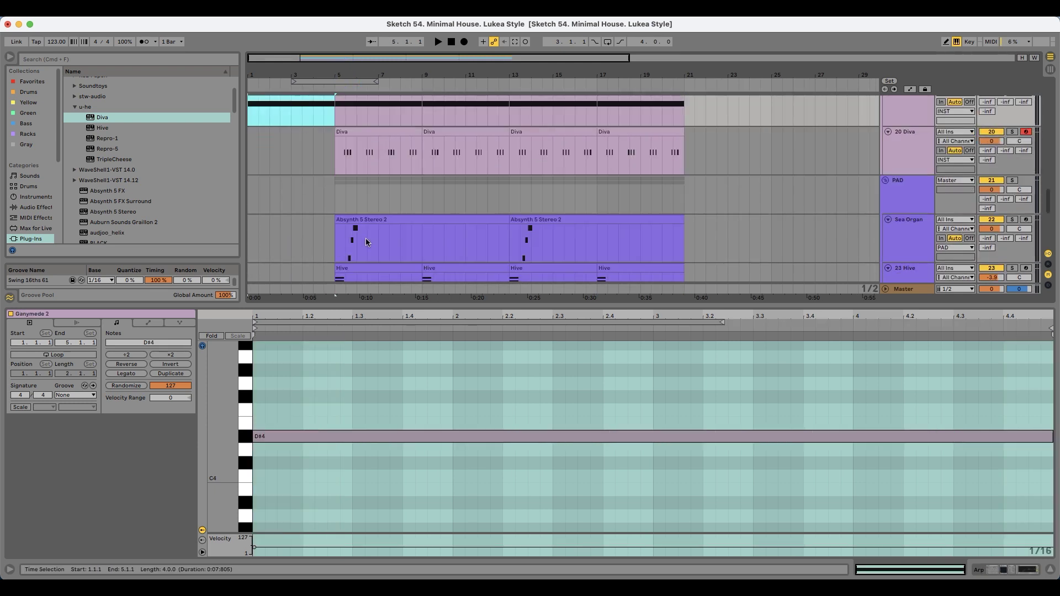
- Insert a new MIDI track below 23 Hive in the PAD group and load Diva on it
scroll(375, 219, down, 3)
click(911, 187)
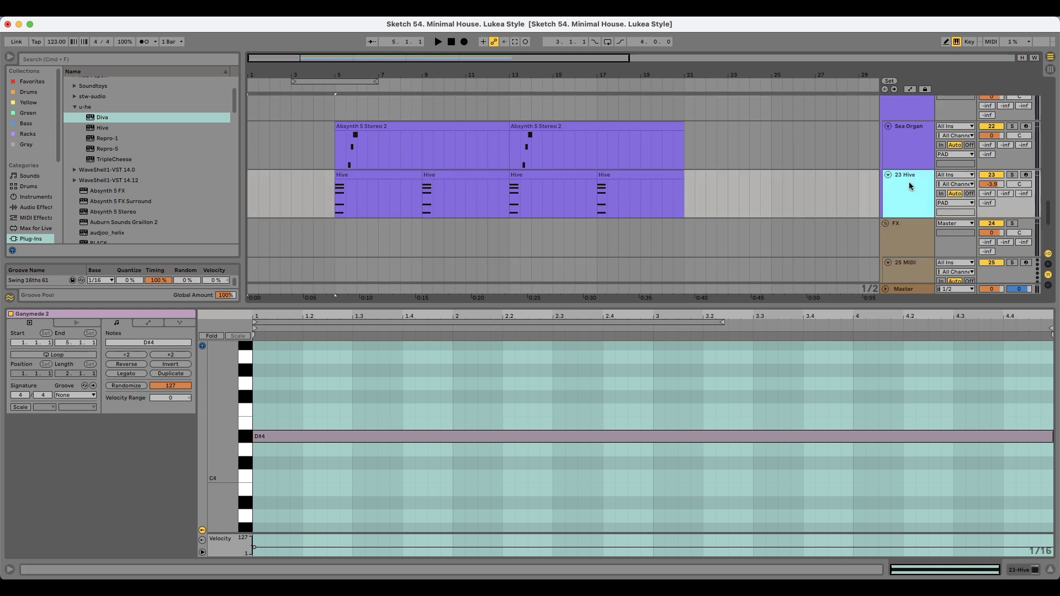
key(super+shift+t)
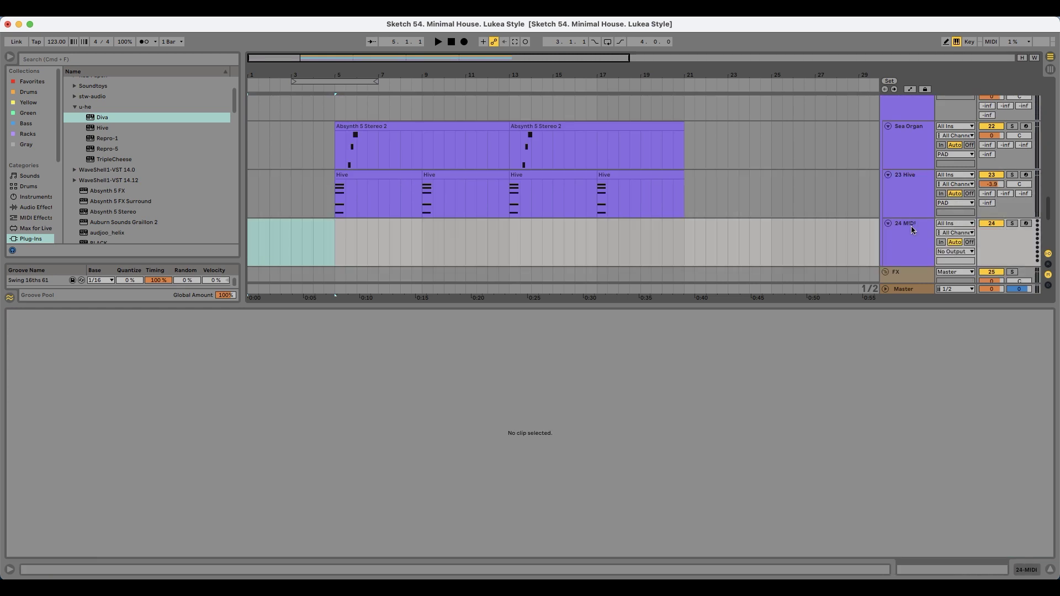
click(338, 260)
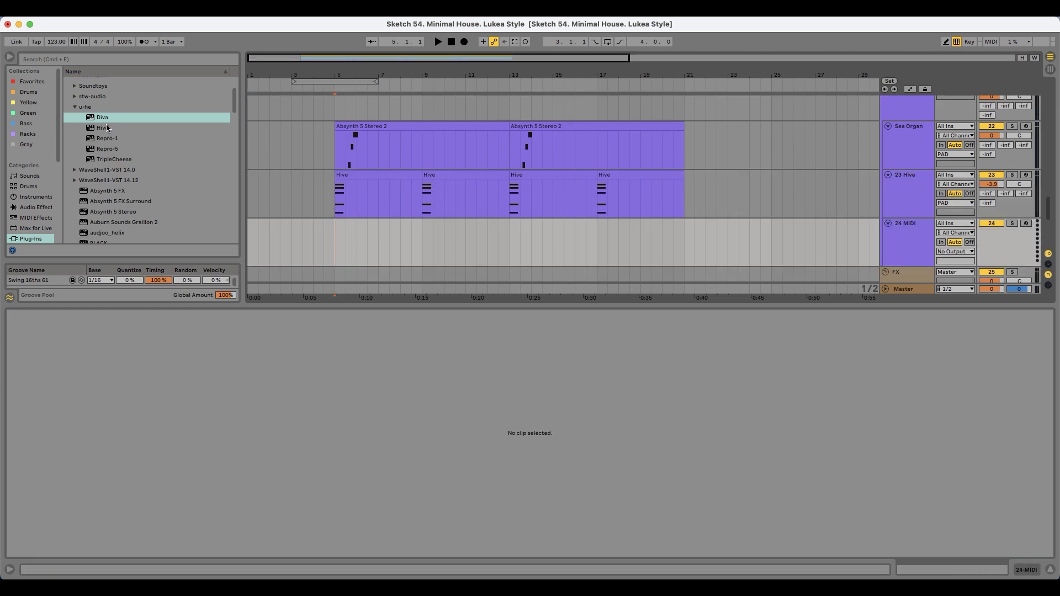
click(99, 121)
drag(312, 212, 359, 243)
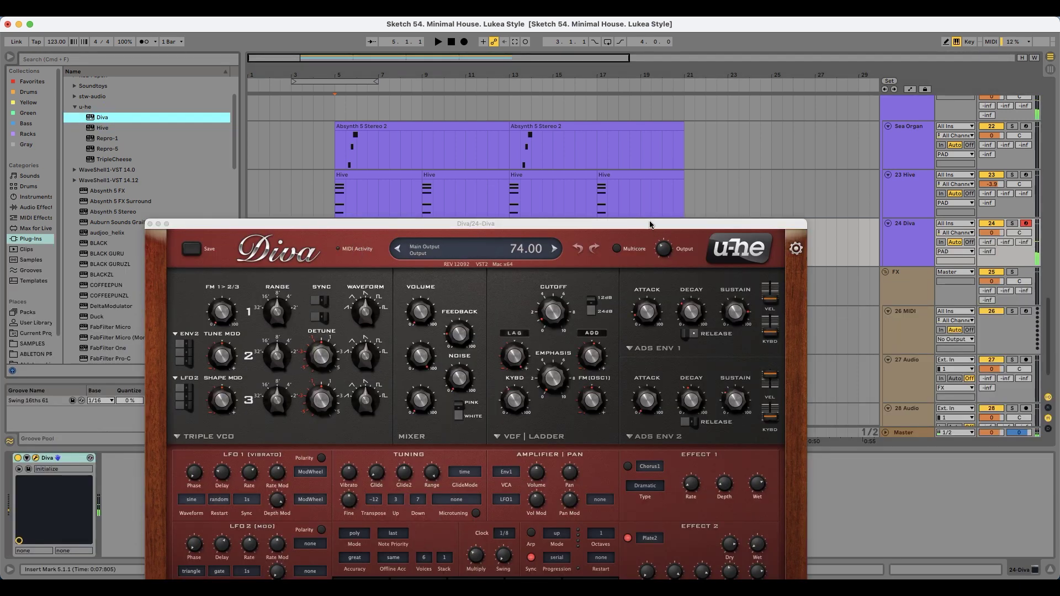
- Load the HS Brontosaw preset from Diva's 4 DREAM SYNTH folder and close the plug-in window
drag(650, 225, 636, 120)
click(587, 479)
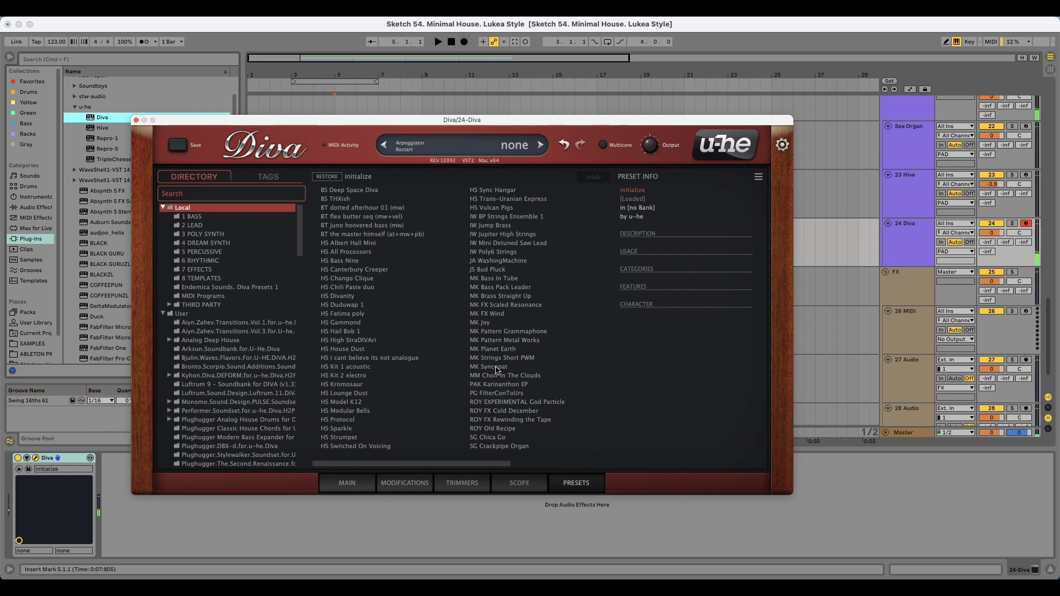
click(222, 243)
click(374, 242)
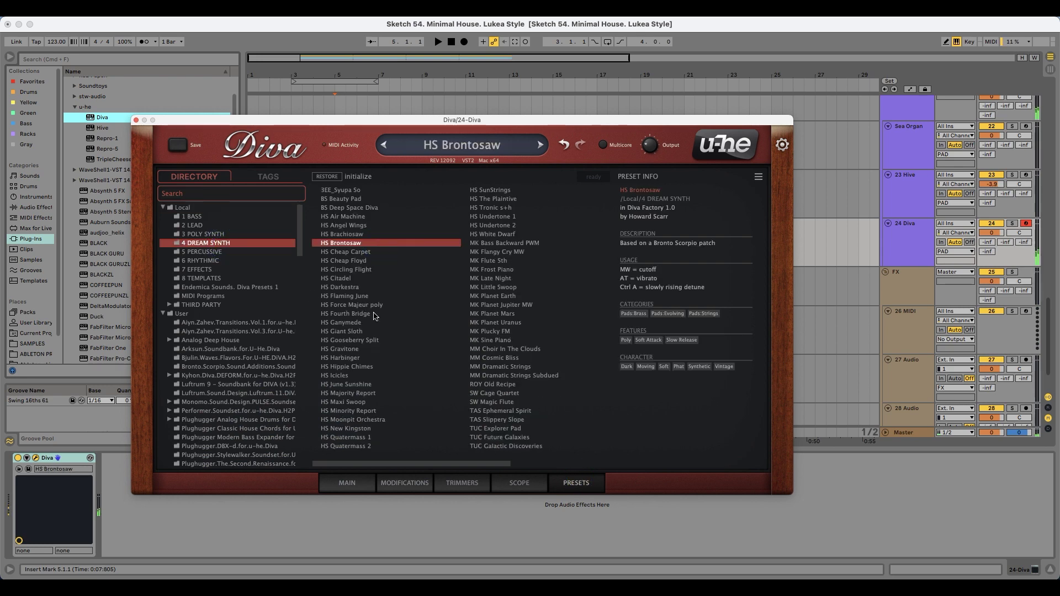
click(137, 120)
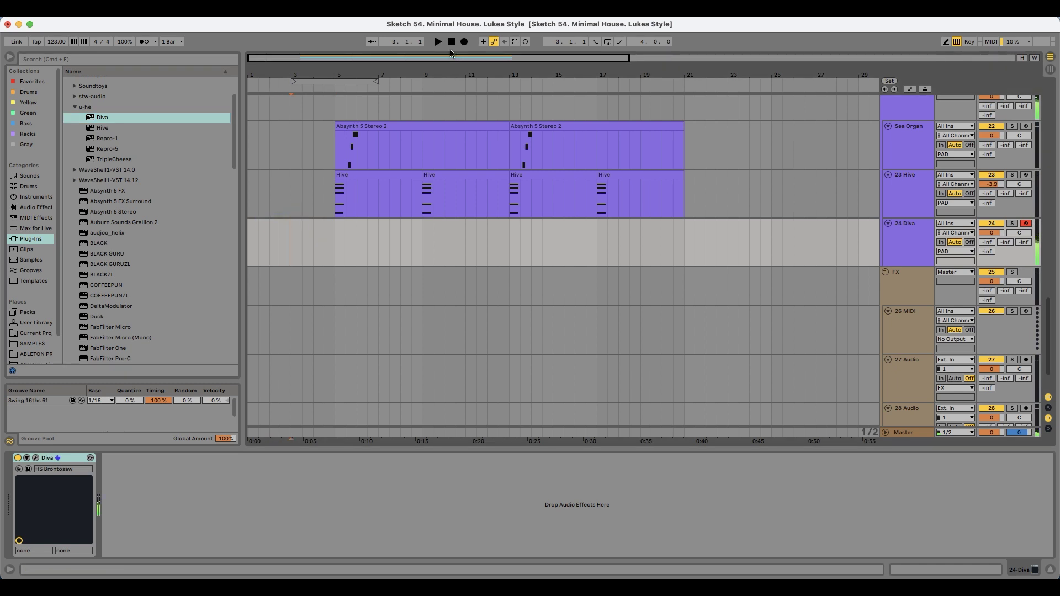
- Record a held chord on the new Diva track from bar 3 and extend the clip to bar 5
click(465, 43)
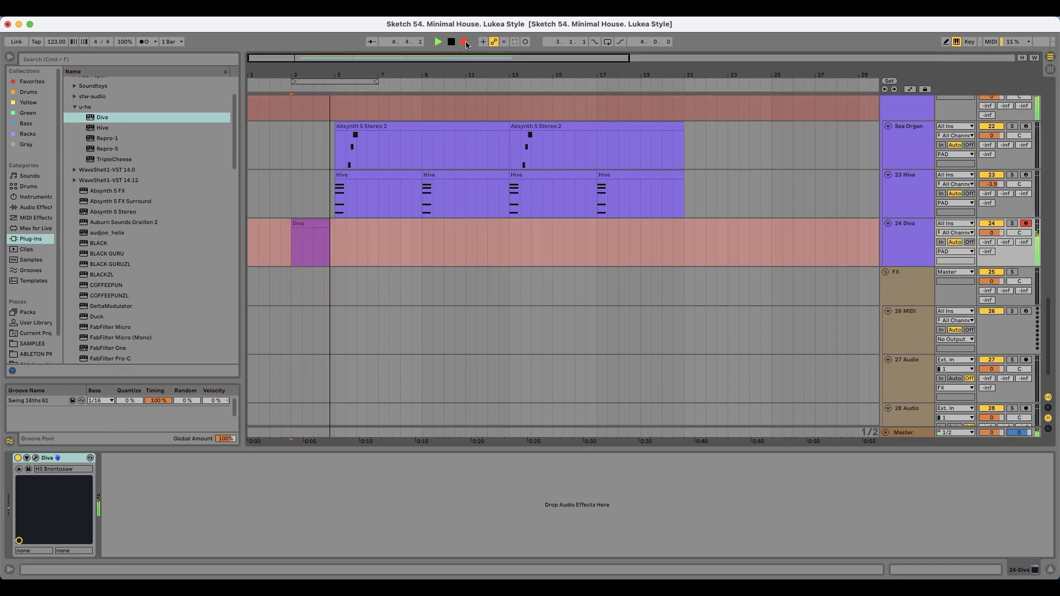
key(space)
drag(331, 226, 333, 227)
- Lengthen all the recorded chord notes to the end of the two-bar Diva clip
double_click(326, 224)
click(448, 506)
key(super+a)
drag(996, 403, 1036, 400)
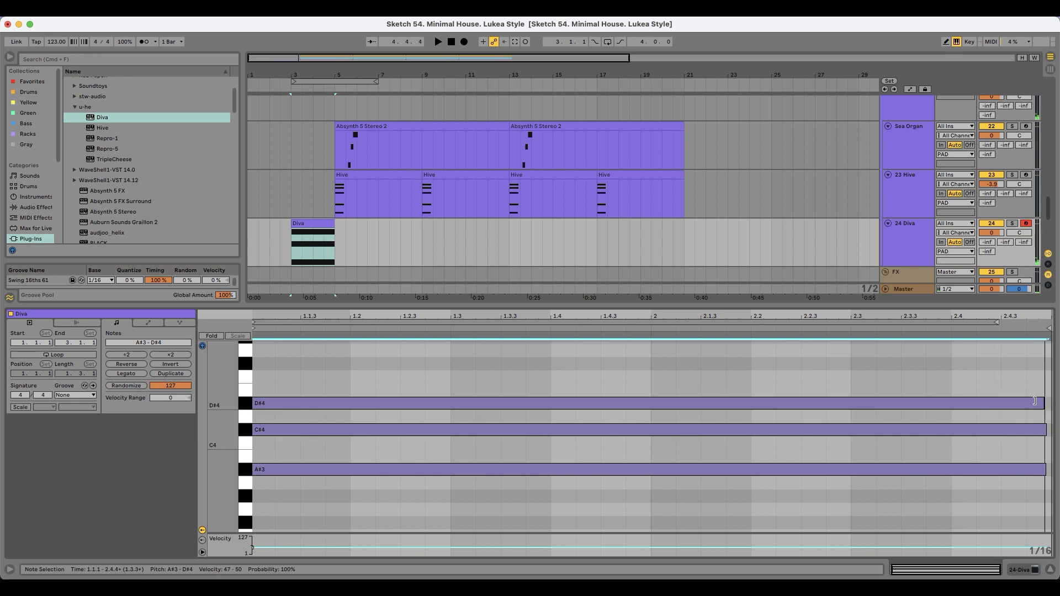
- Copy the chord's A#3 note down to D#3 to add a full-length low note
click(308, 417)
scroll(309, 441, up, 1)
key(super+a)
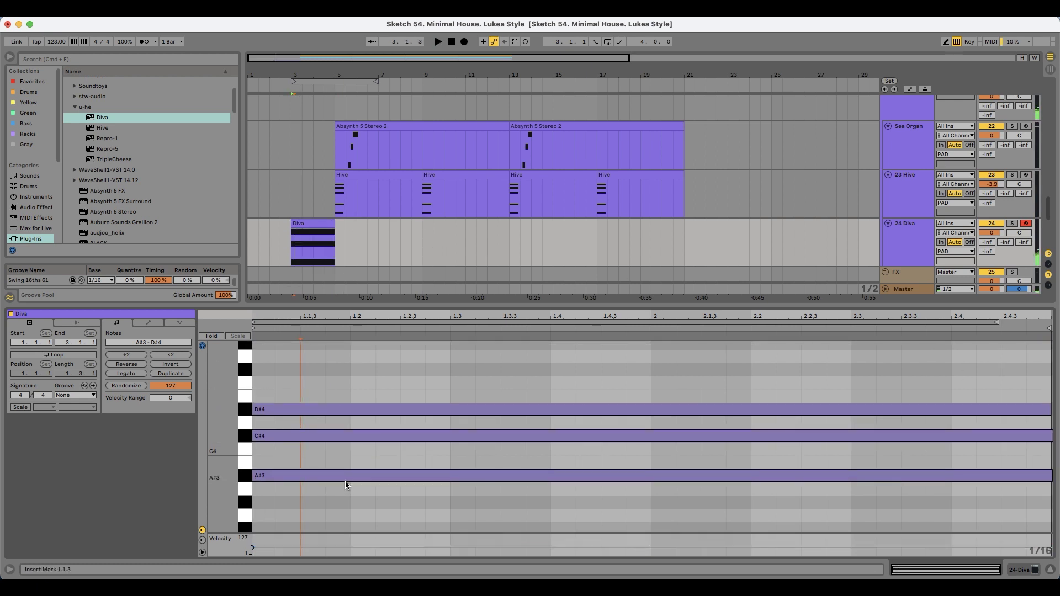
key(super+e)
key(shift+Down)
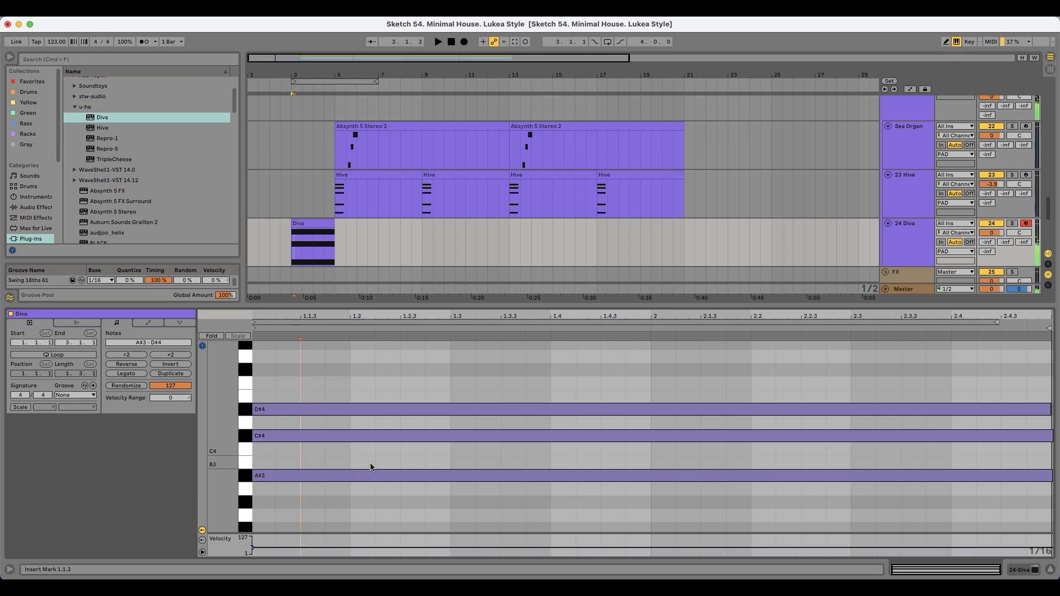
scroll(369, 466, down, 3)
alt+drag(291, 379, 298, 475)
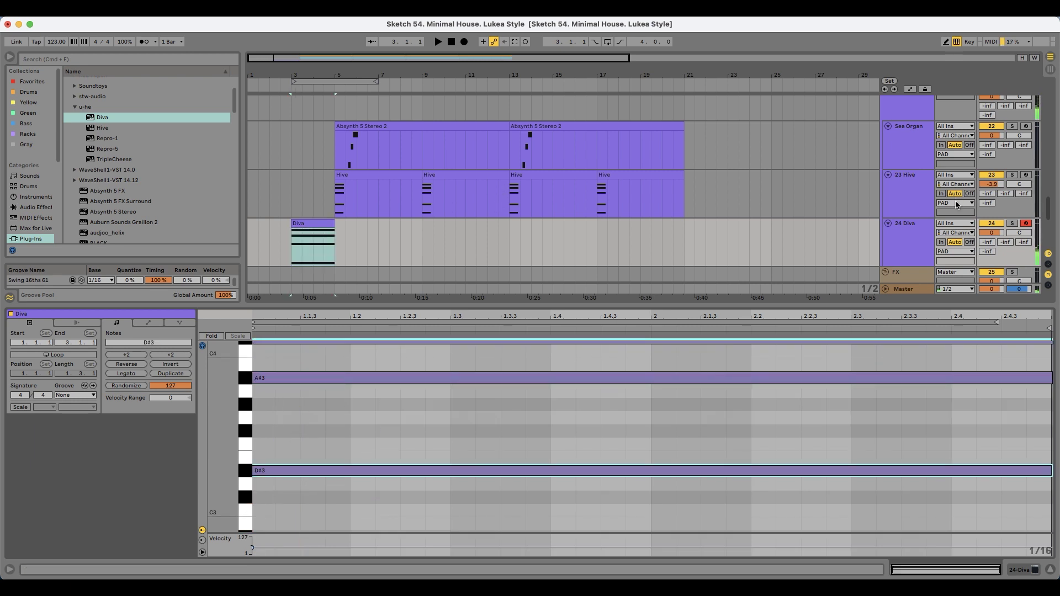
- Solo the 23 Hive track and play it from its first clip at bar 5
click(915, 225)
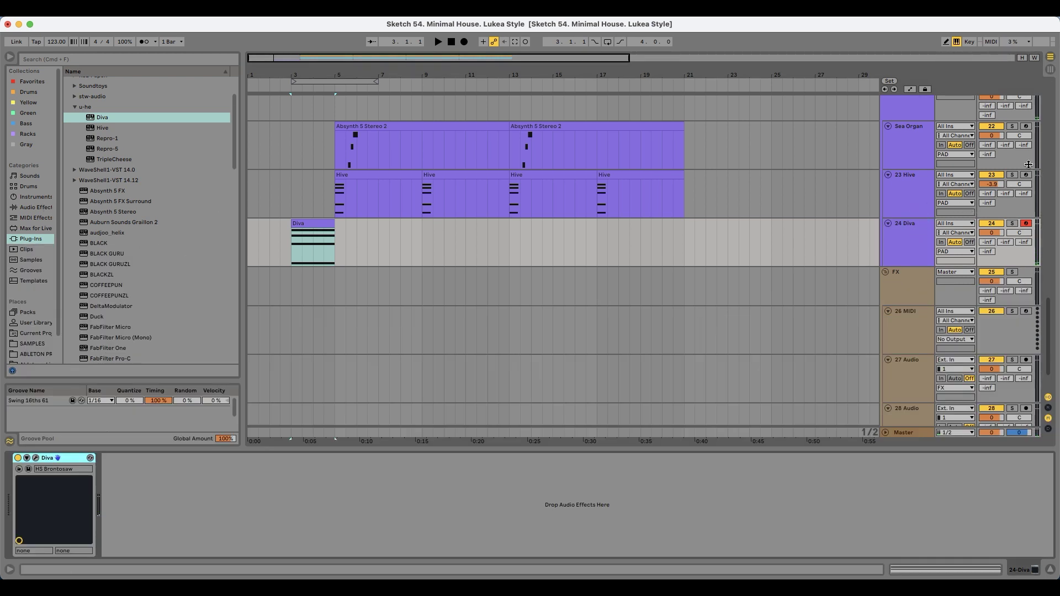
click(1012, 175)
key(space)
click(413, 176)
key(space)
key(space)
click(912, 180)
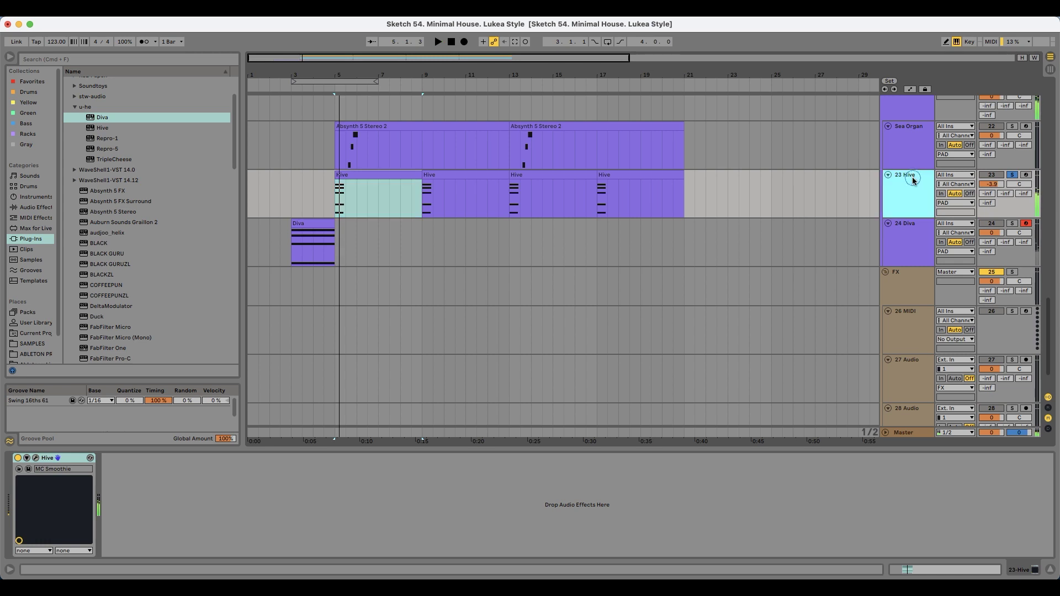
- Add EQ Eight to the Hive track with its low cut at 174 Hz and Q at 0.58
click(41, 209)
drag(111, 143, 124, 149)
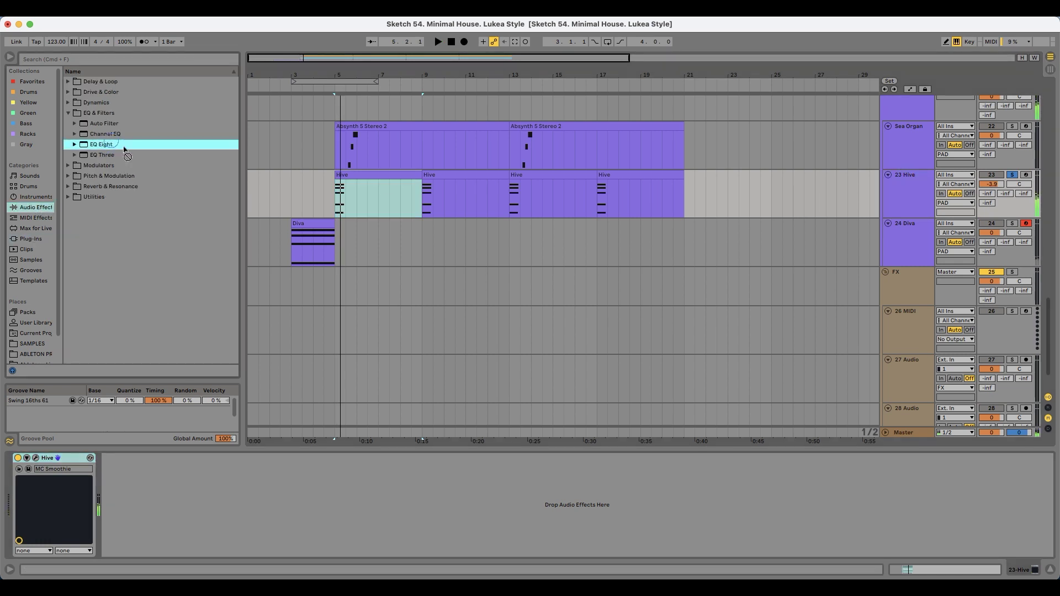
drag(455, 195, 455, 196)
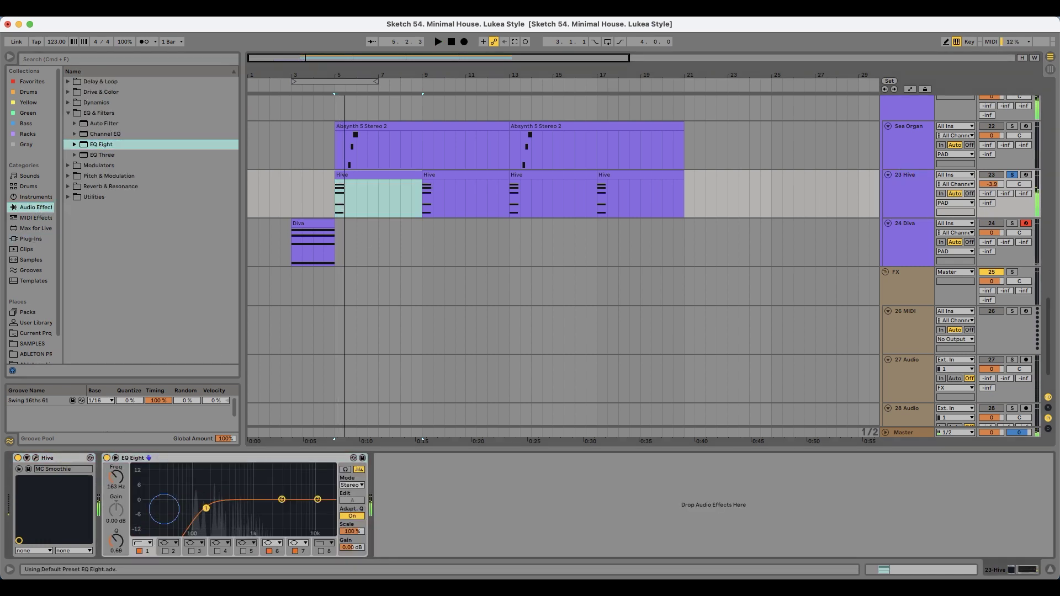
drag(205, 508, 207, 510)
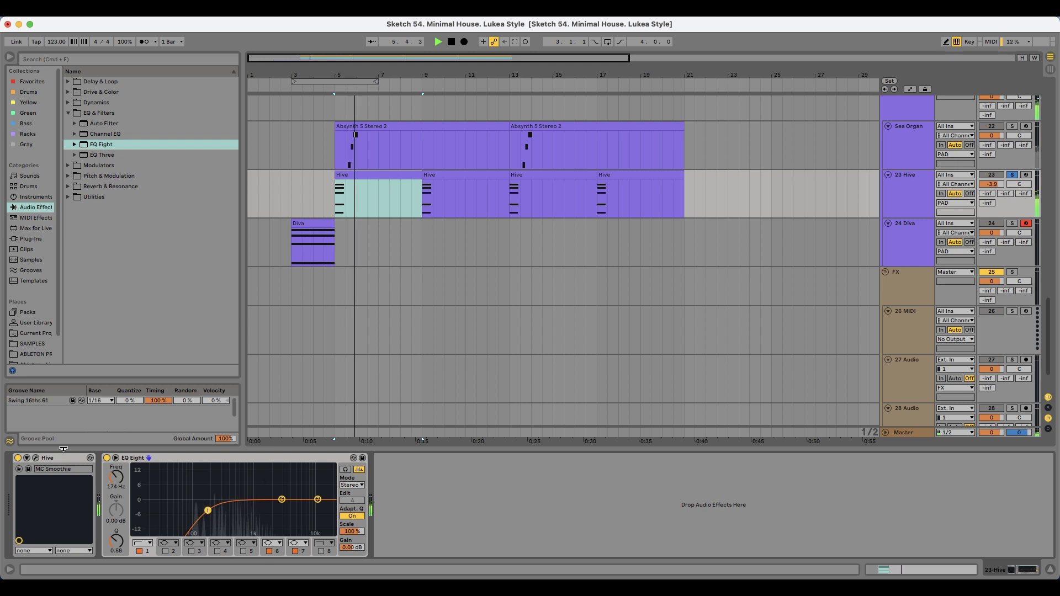
- Rename the Hive track as MC Smoothe and the 24 Diva track as Brontosaw
click(905, 176)
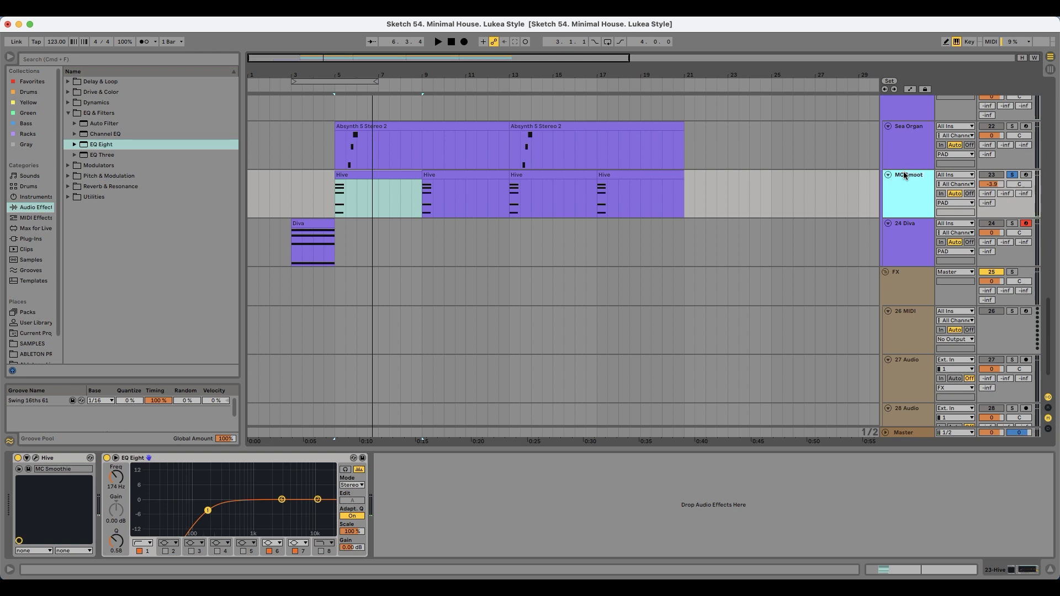
click(914, 230)
key(space)
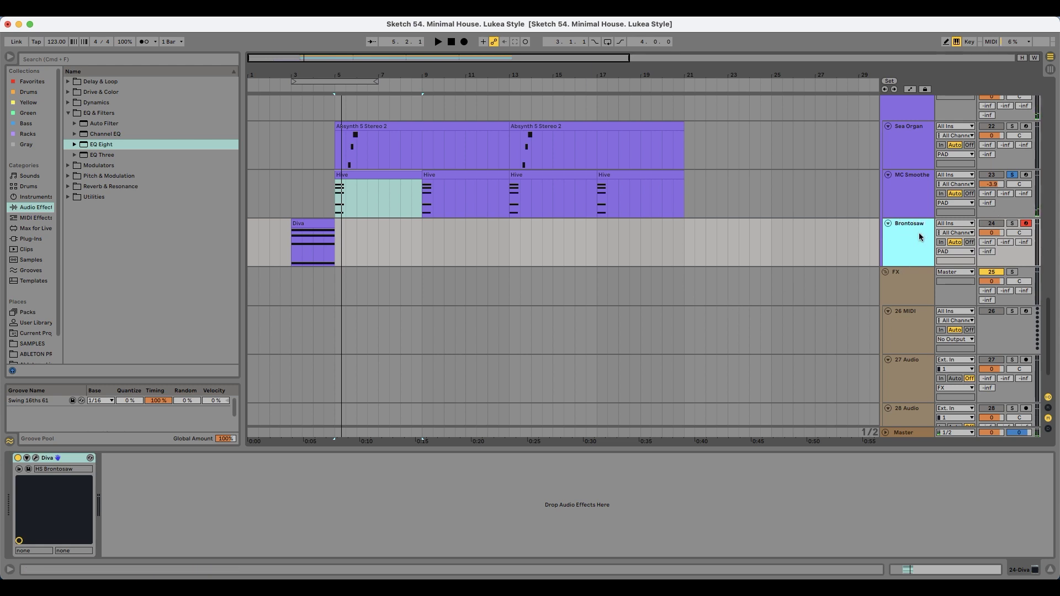
- Add Auto Pan to the Brontosaw track with a tempo-synced rate of 1/16 and an amount of 100%
click(102, 166)
key(Right)
key(Down)
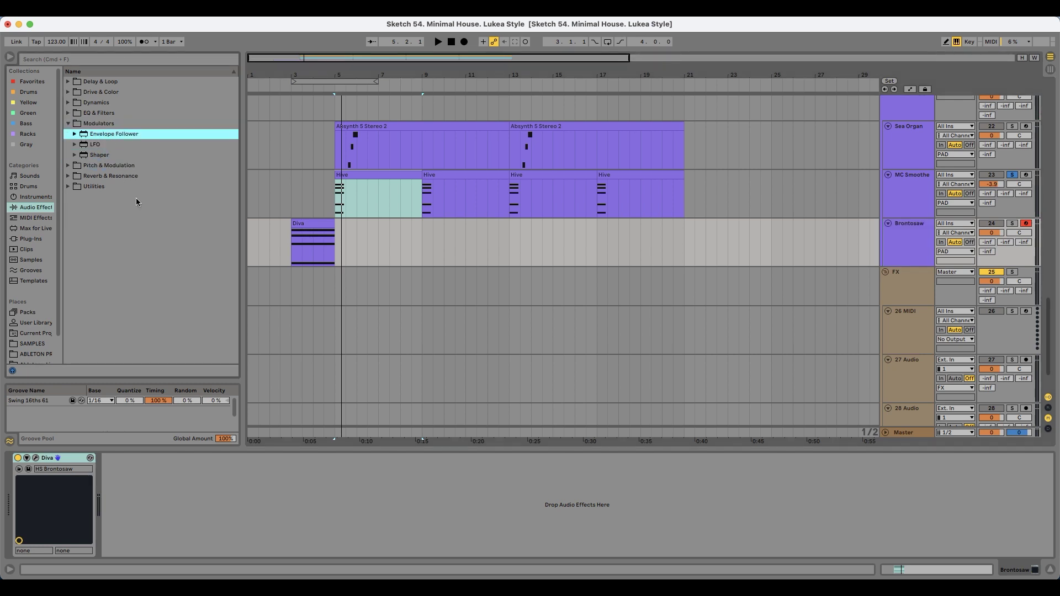
click(124, 165)
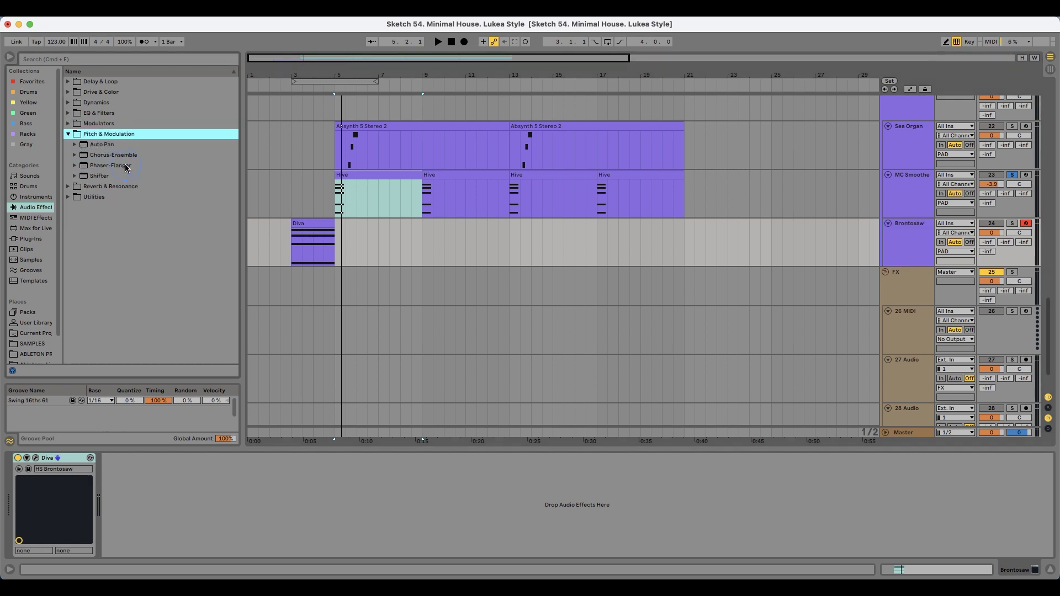
drag(107, 145, 190, 503)
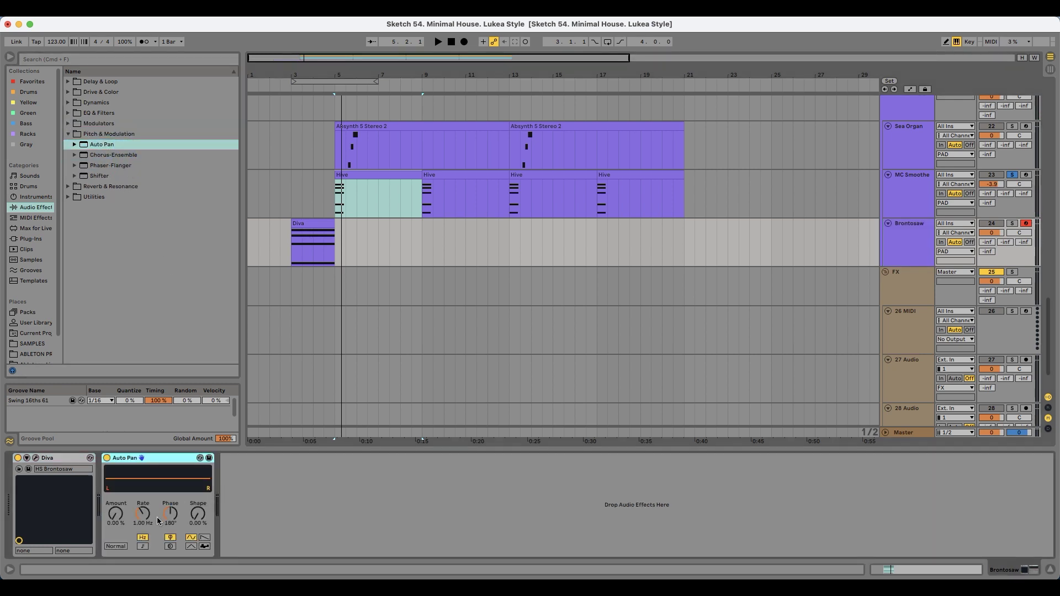
click(142, 546)
key(space)
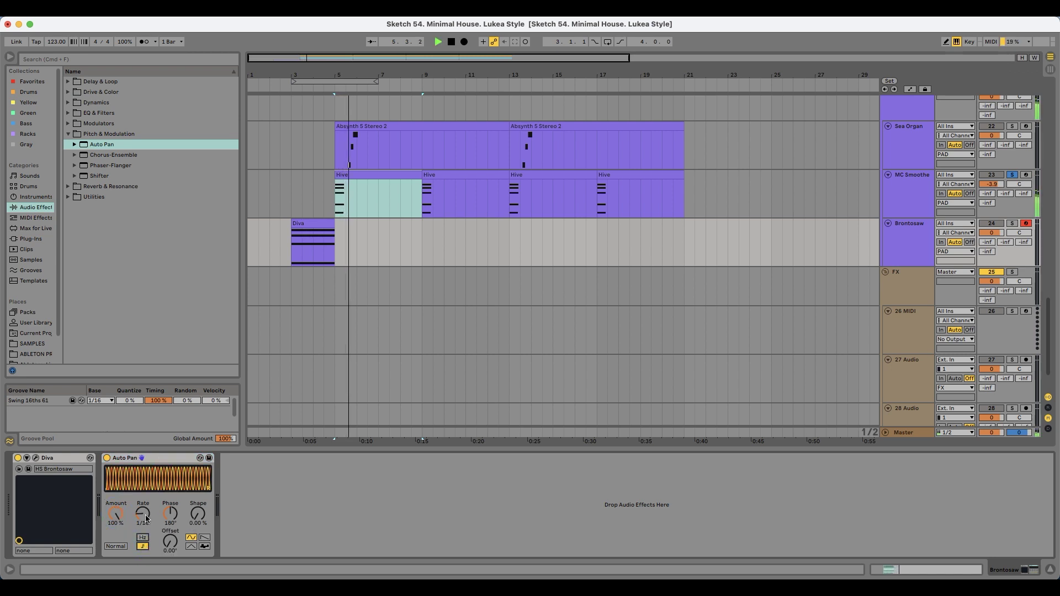
- Try Auto Pan's Shape at 100% while playing the soloed Brontosaw clip from bar 3
drag(197, 513, 197, 480)
key(space)
click(321, 245)
key(space)
click(1014, 223)
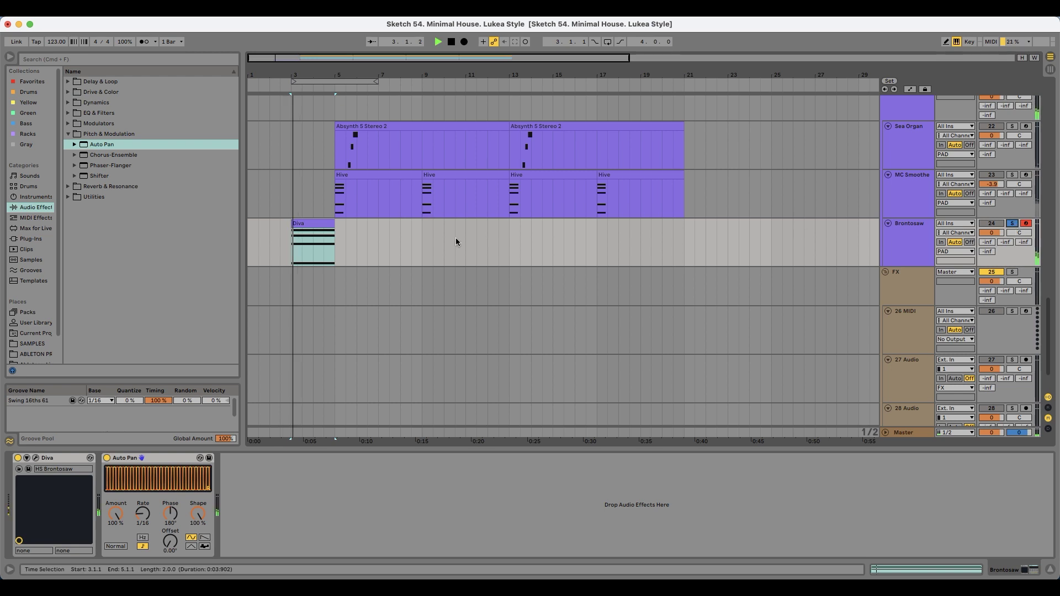
- Set Auto Pan's rate to 1/8 and its Shape to 0% on the Brontosaw track
drag(142, 514, 142, 506)
key(space)
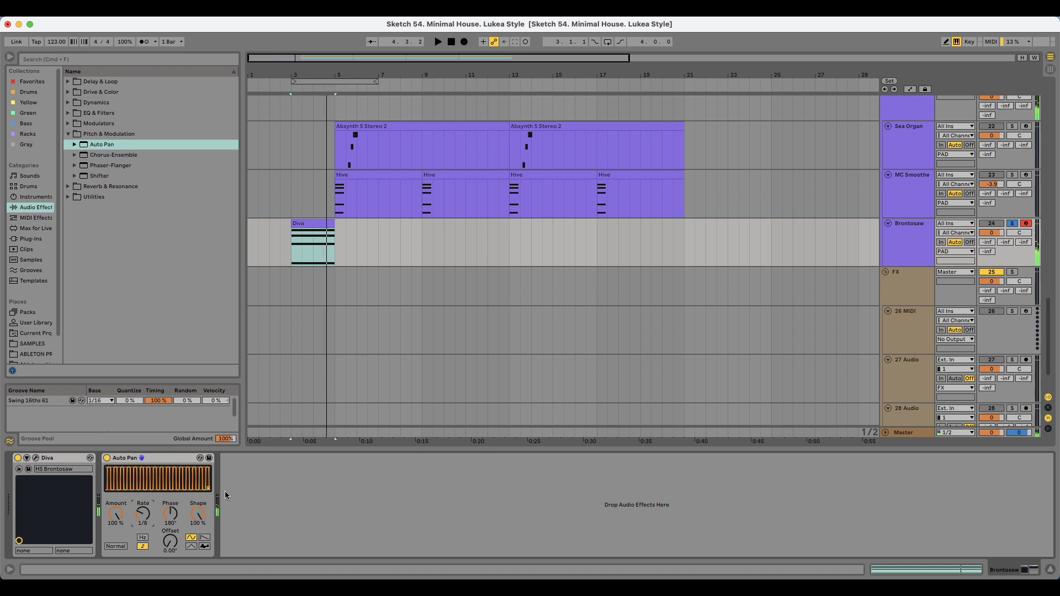
drag(197, 517, 197, 552)
- Lower the Brontosaw track's volume to -3.8 dB and unsolo it to hear it with the other parts
drag(991, 233, 991, 245)
click(1011, 223)
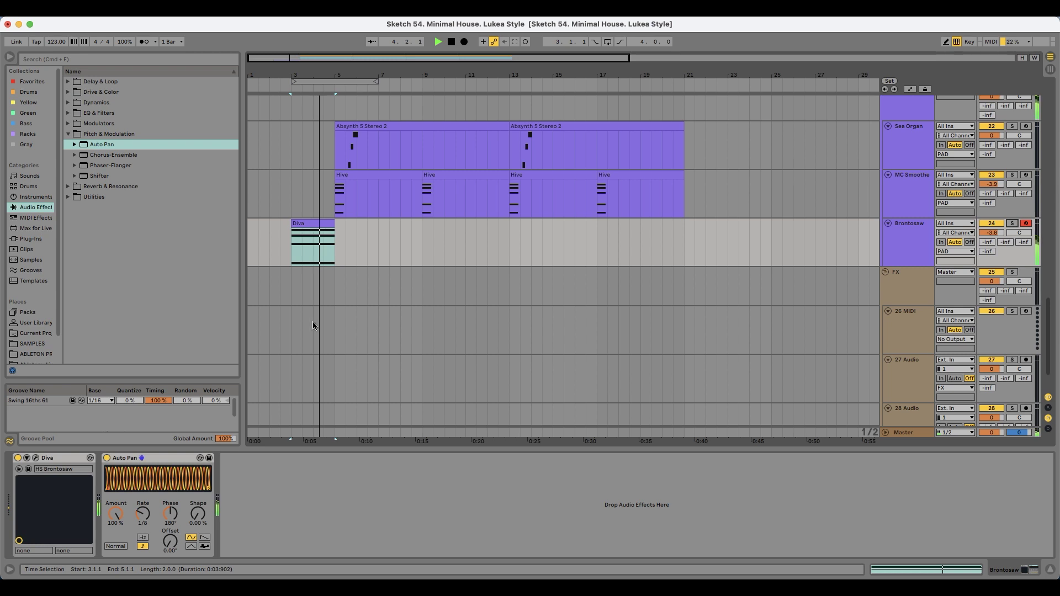
scroll(322, 320, up, 3)
scroll(321, 319, up, 5)
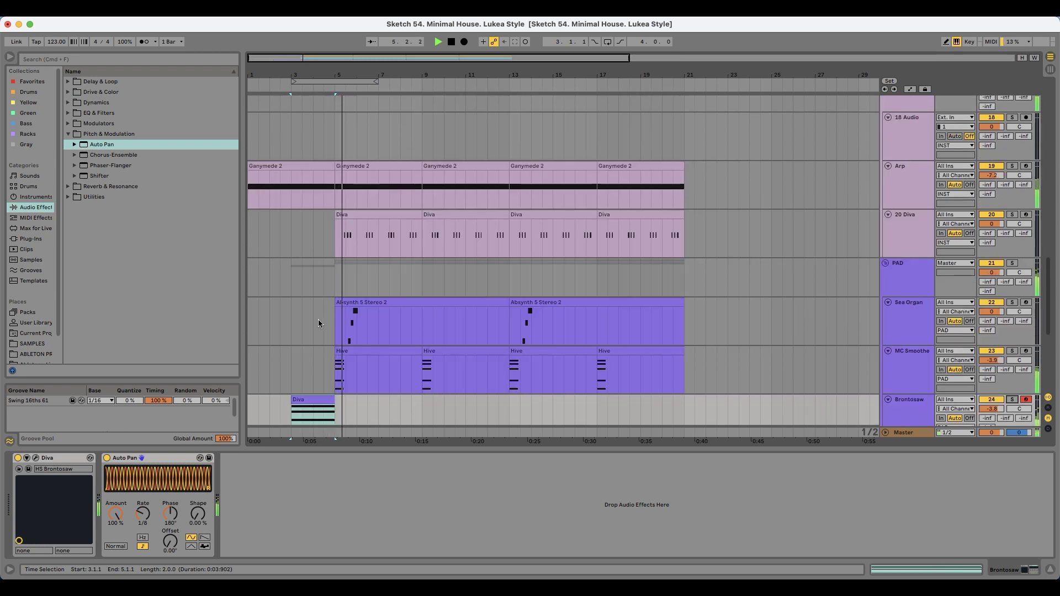
scroll(315, 300, down, 1)
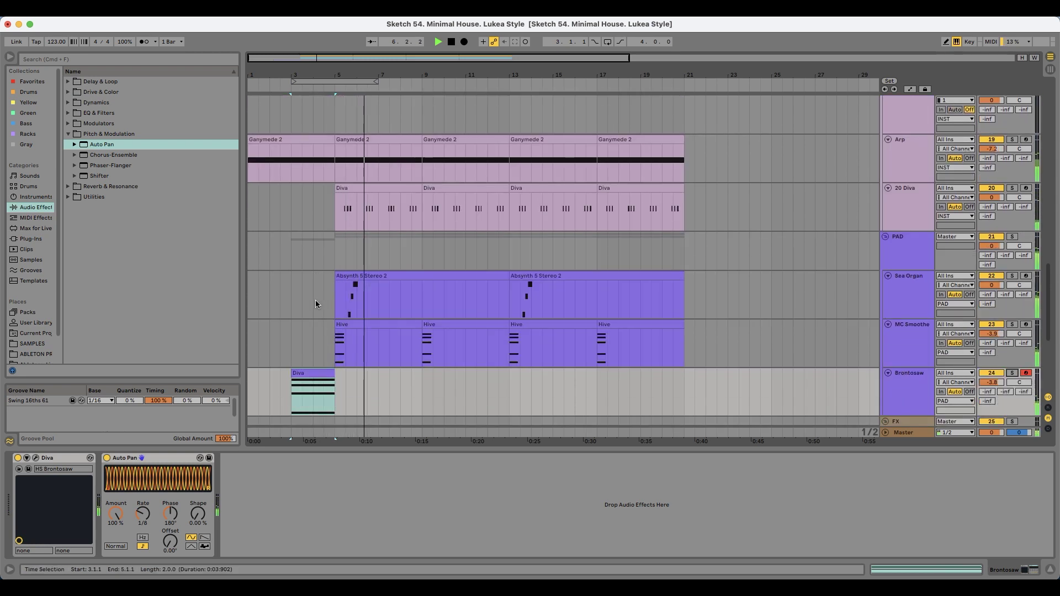
scroll(347, 231, down, 2)
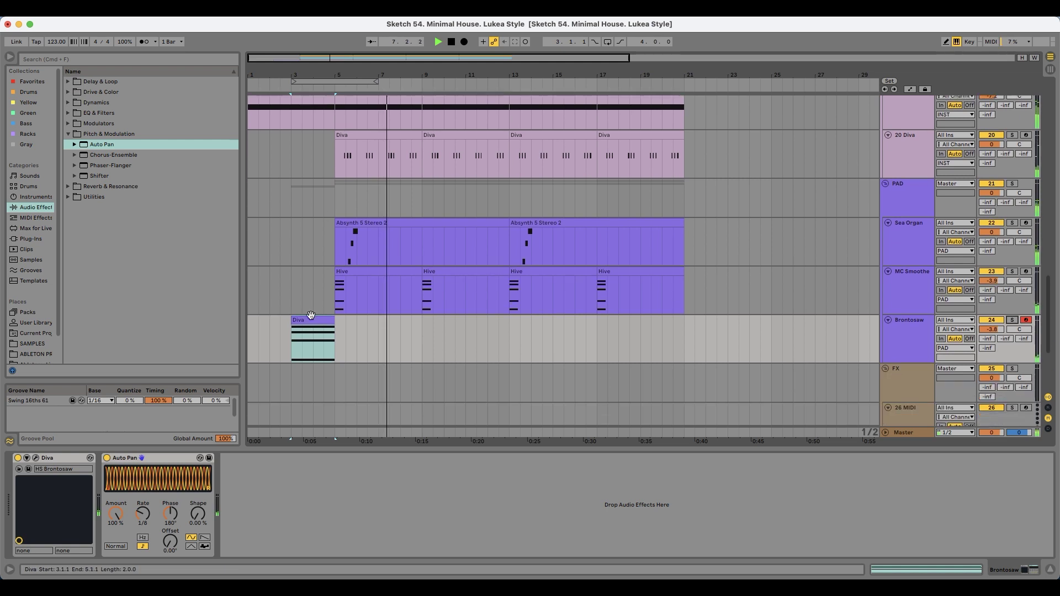
- Play the Brontosaw clip from bar 3 and solo its track
click(313, 320)
key(space)
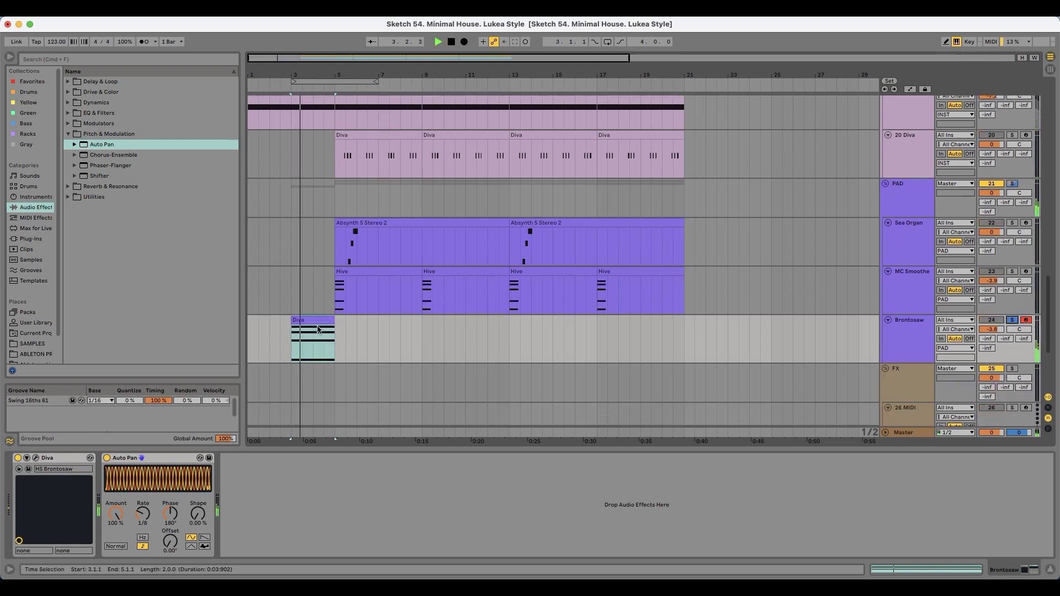
click(1012, 320)
- Delete the Arp track's first Ganymede 2 clip, spanning bars 1 to 5, and stop playback
scroll(775, 257, up, 1)
click(319, 116)
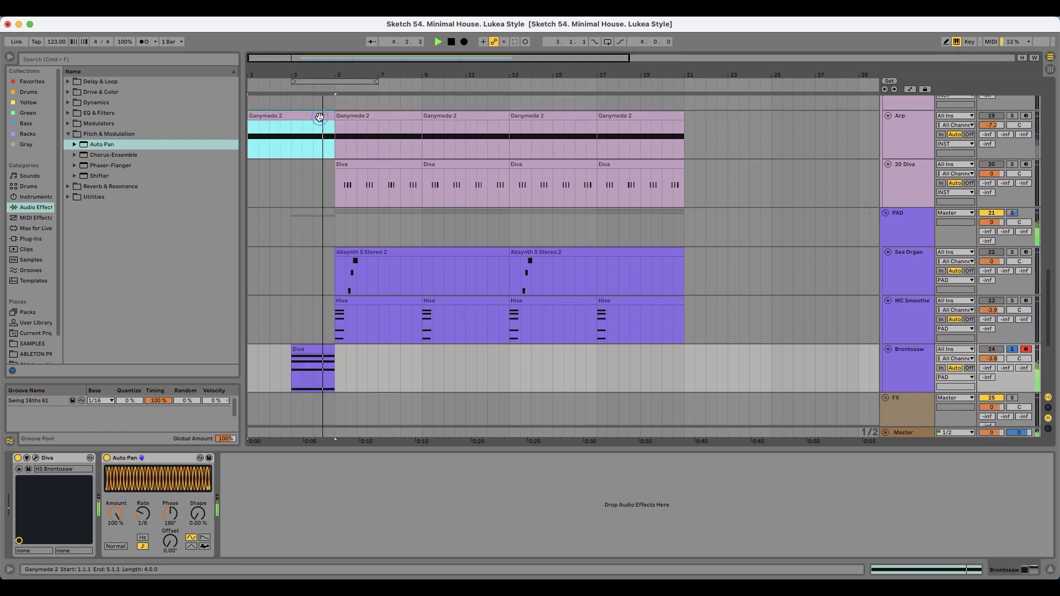
key(Delete)
click(293, 175)
key(space)
- Open Diva on the Brontosaw track and audition Dream Synth presets such as HS Darkestra and MK Planet Mars
scroll(320, 301, down, 1)
click(317, 320)
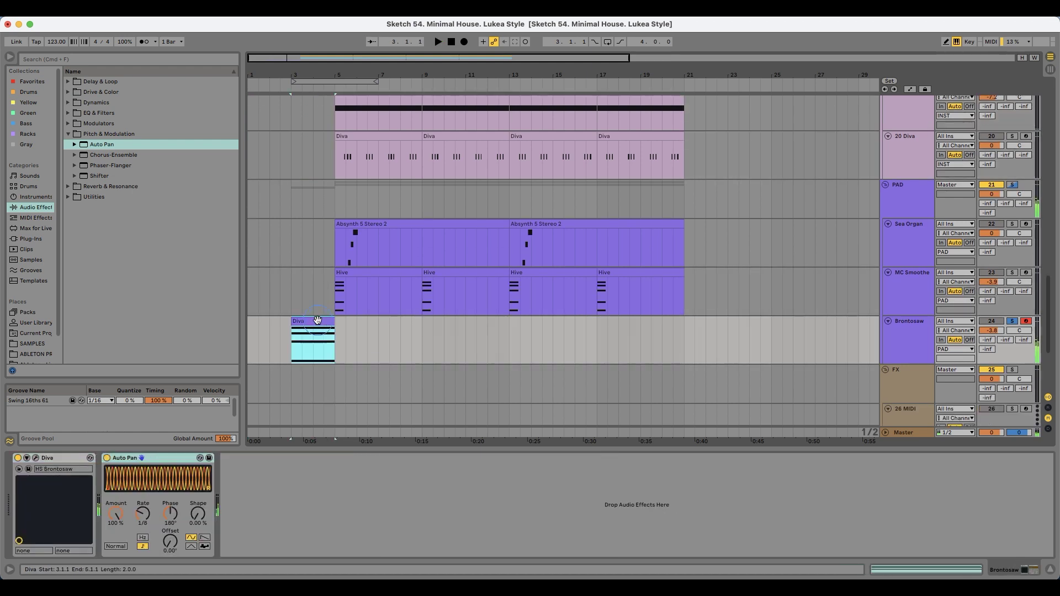
click(35, 458)
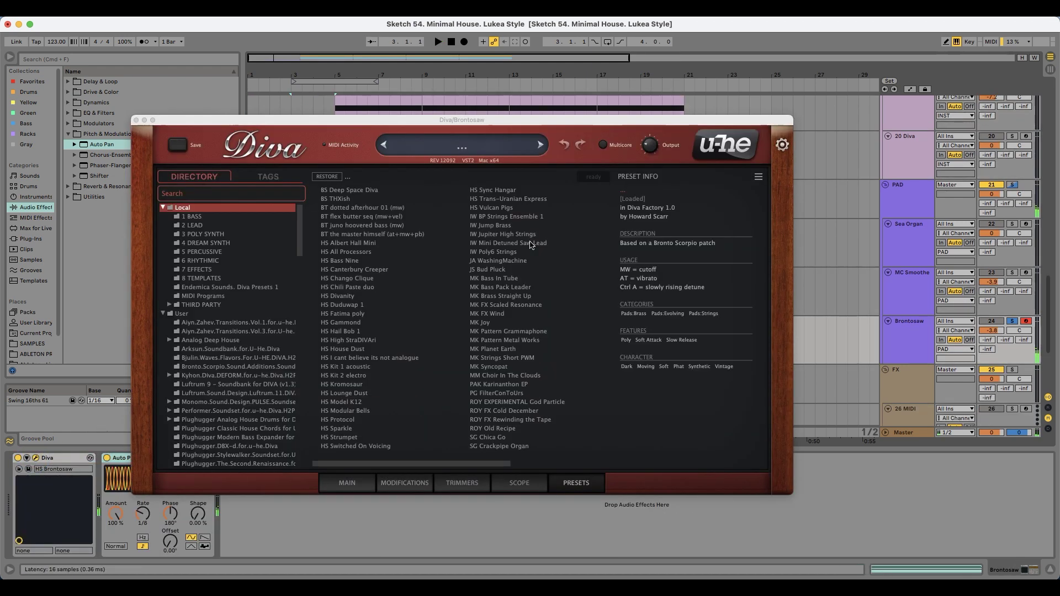
click(375, 278)
click(385, 288)
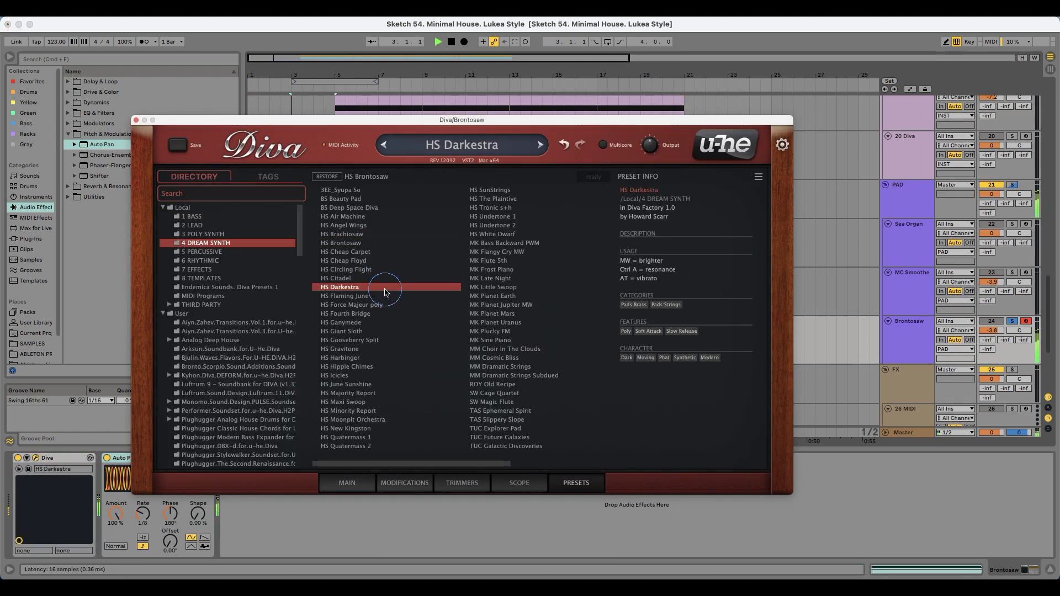
click(422, 313)
click(537, 289)
click(525, 314)
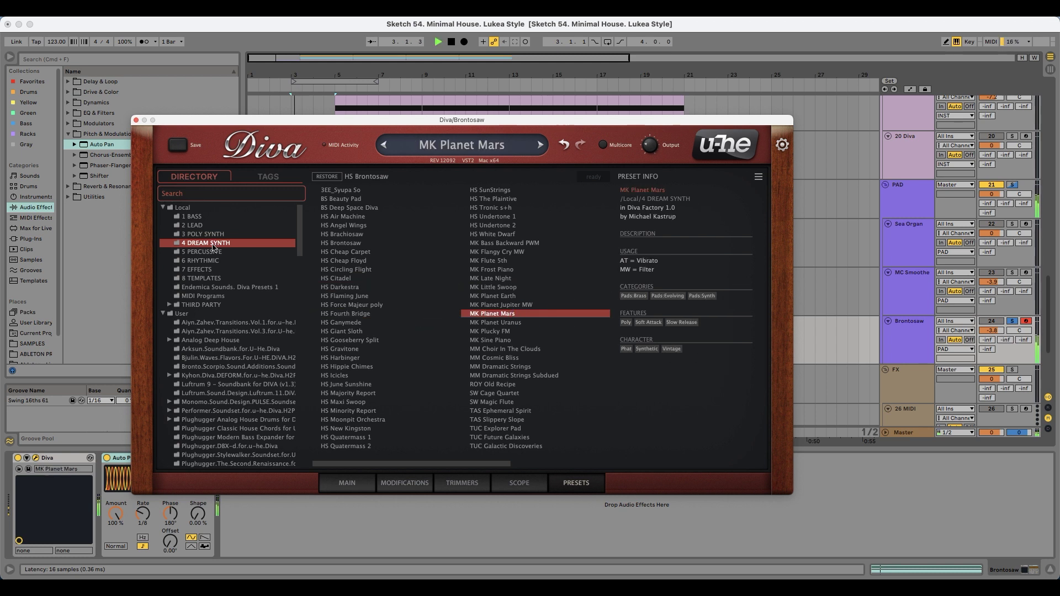
- Audition Diva's Rhythmic presets, load HS Duduwap 2, unsolo the Brontosaw track and close the synth window
click(204, 260)
click(389, 207)
click(377, 225)
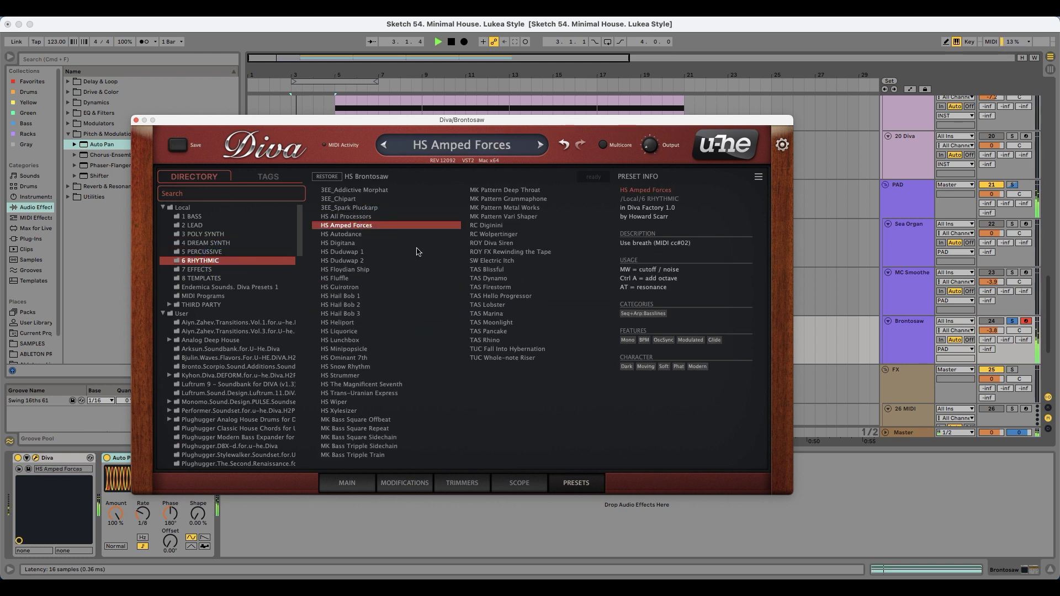
click(369, 243)
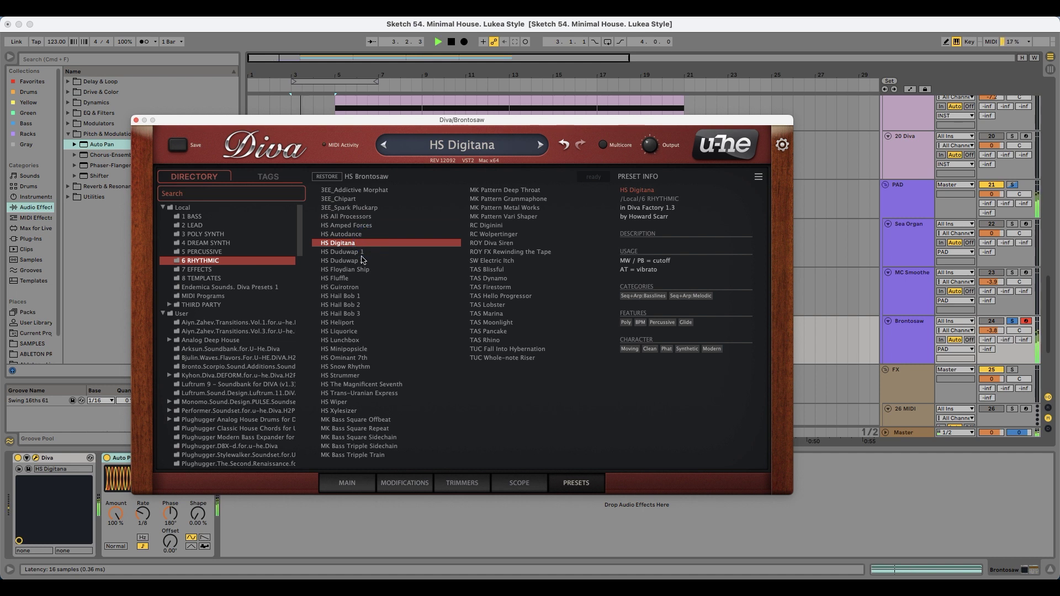
click(342, 261)
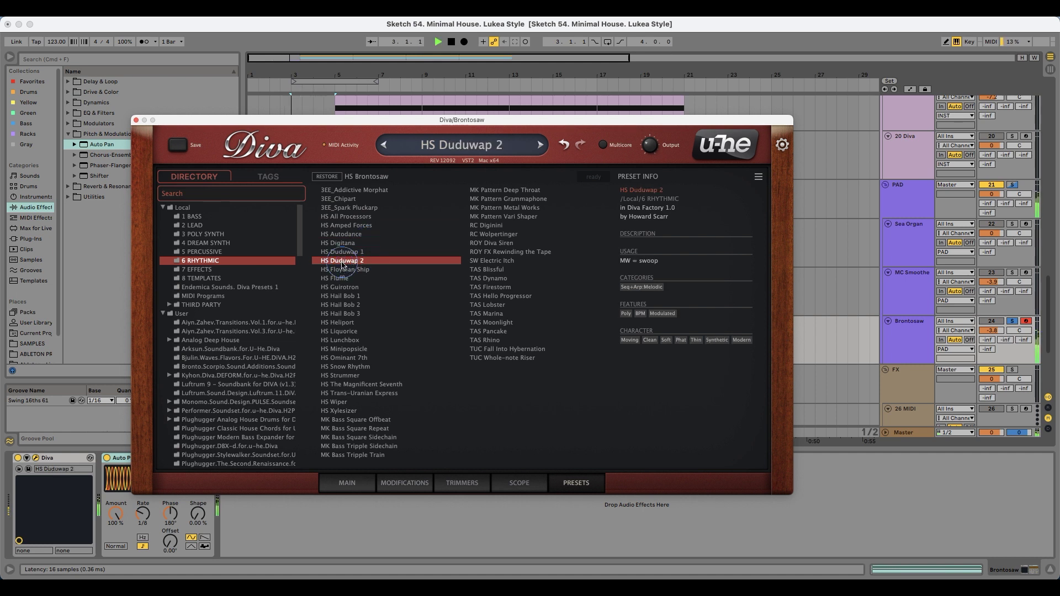
click(350, 287)
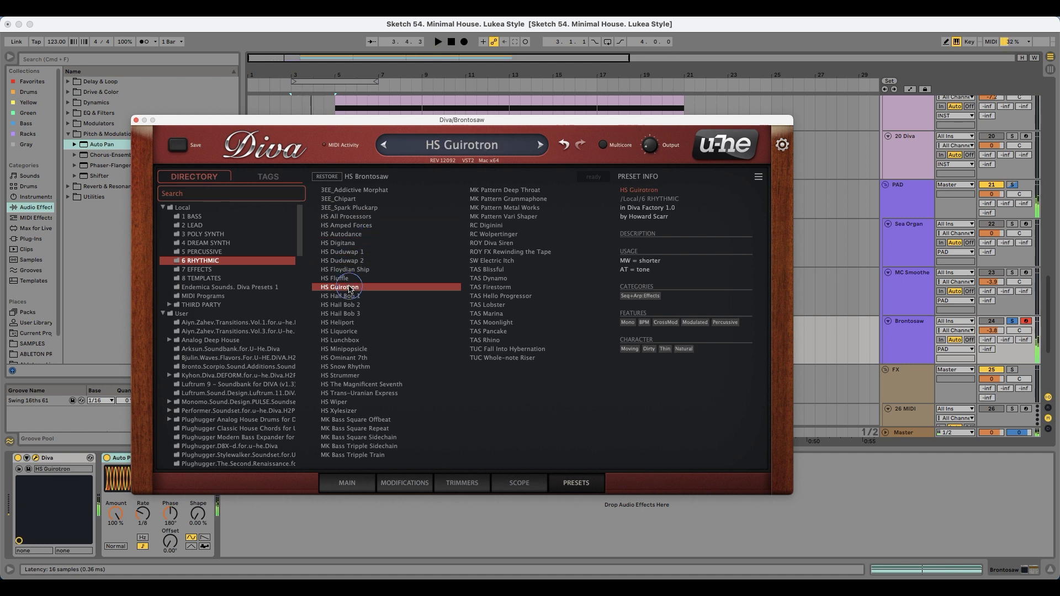
click(350, 262)
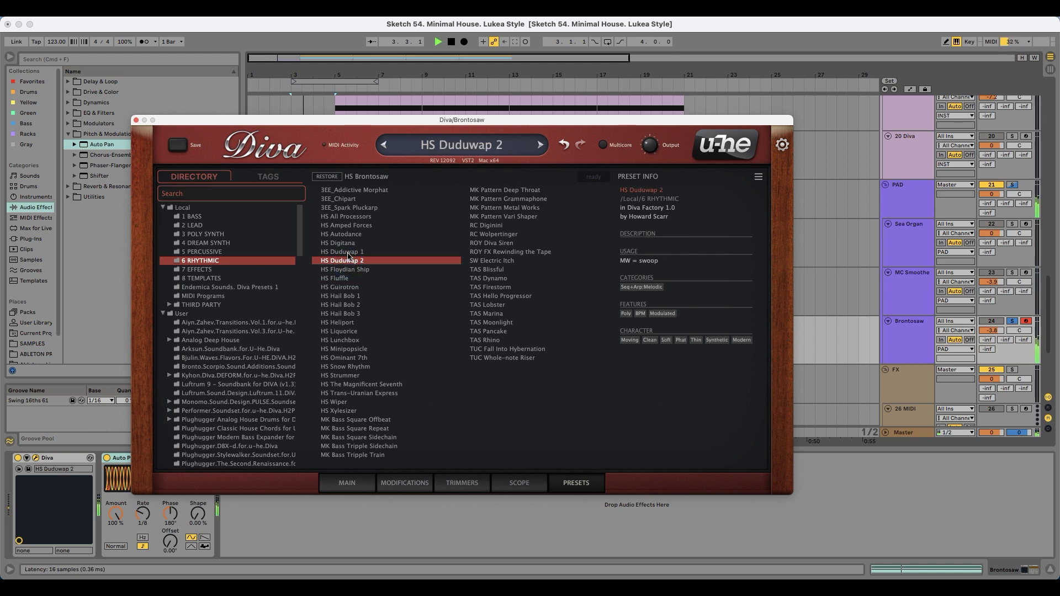
click(1011, 322)
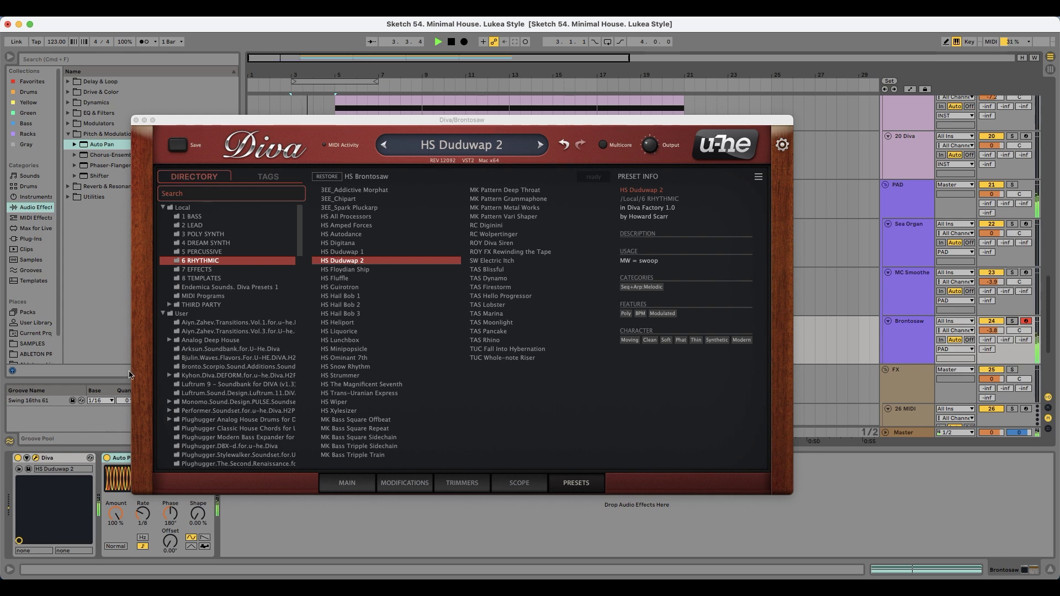
click(136, 120)
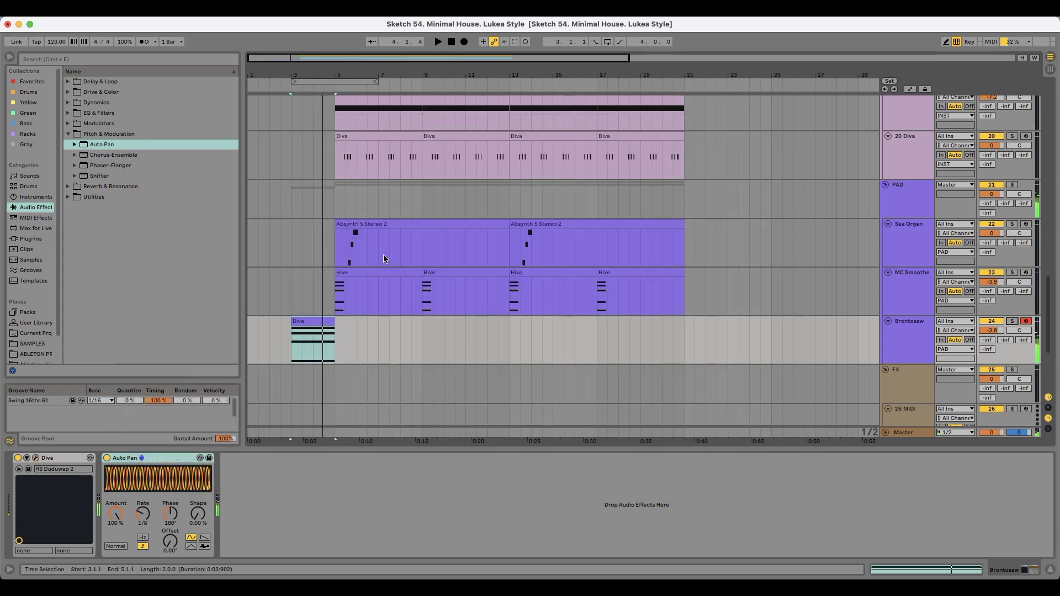
- Transpose all notes in the Brontosaw clip down one octave and lower the track's volume to -7.4 dB
double_click(318, 324)
click(424, 490)
key(super+a)
key(shift+Down)
key(space)
click(925, 237)
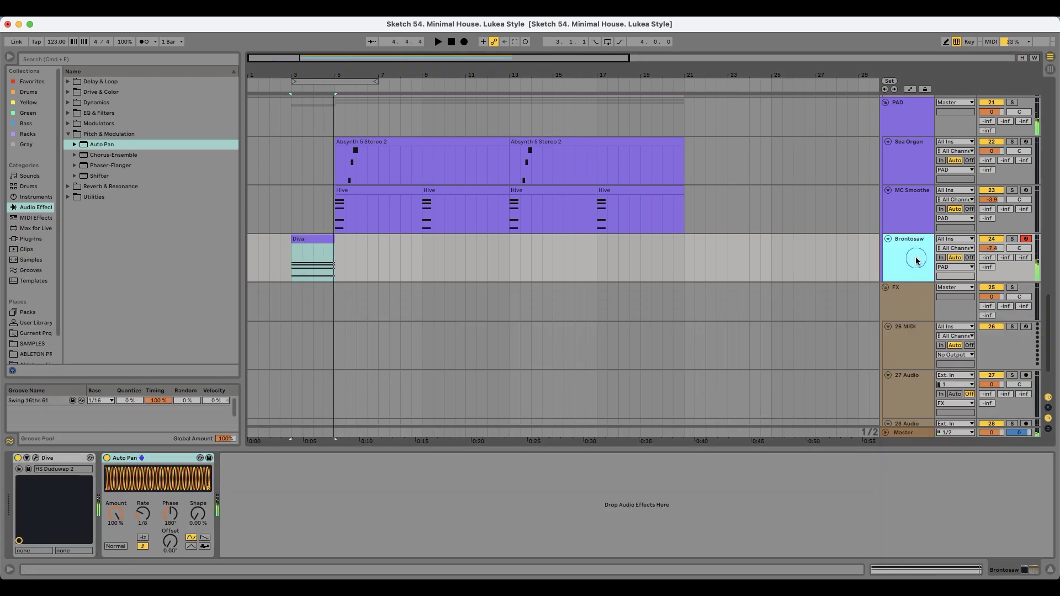
- Rename the 20 Diva track as Chord, solo it and play its first clip from bar 5
scroll(680, 305, up, 4)
click(915, 168)
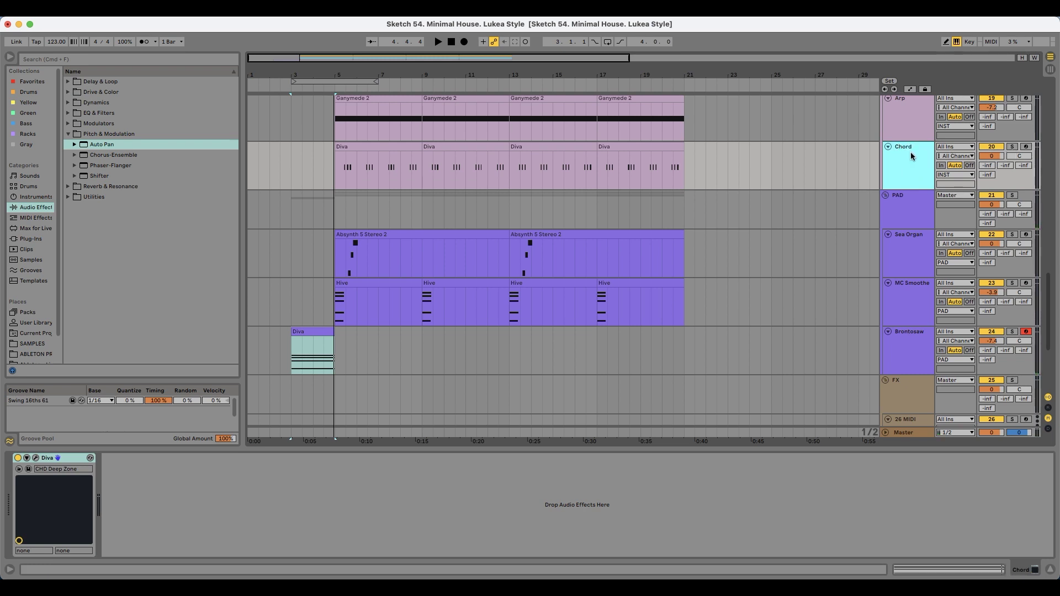
click(1011, 146)
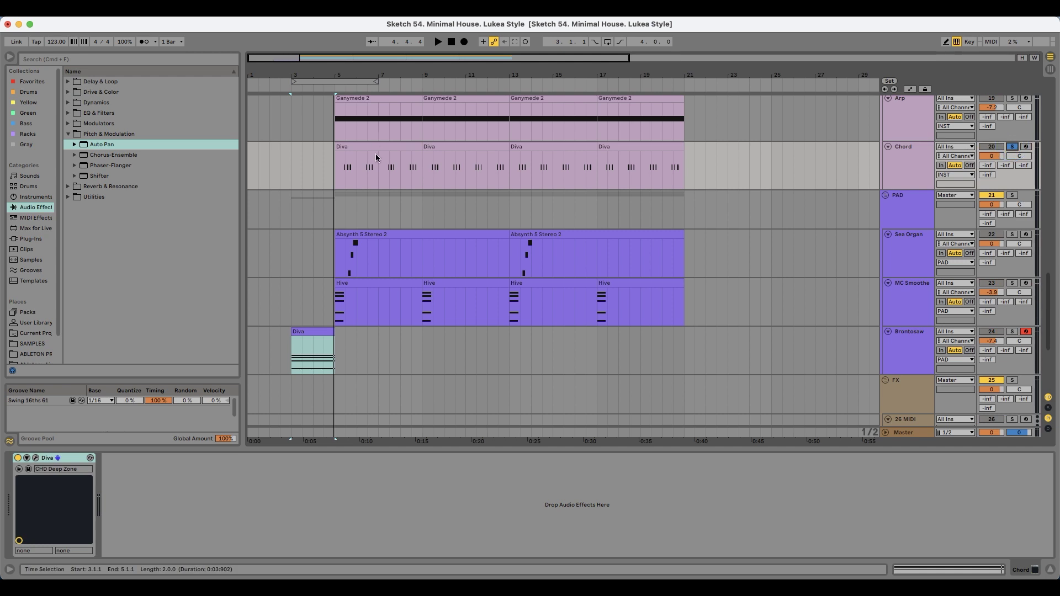
click(358, 147)
key(space)
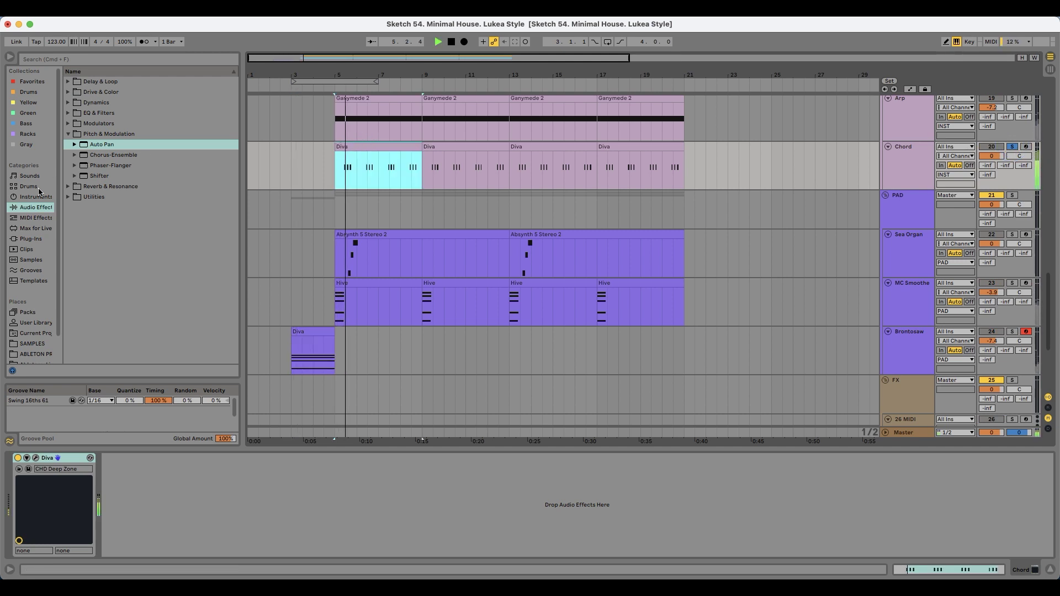
- Add EQ Eight to the Chord track, cut the lows and boost band 6 by 0.87 dB at 3.44 kHz
click(99, 114)
drag(123, 143, 322, 502)
drag(162, 508, 205, 511)
drag(281, 499, 285, 498)
- Add Reverb after EQ Eight with 27% dry/wet, 6.50 ms predelay and the input filter at 1.43 kHz
click(105, 186)
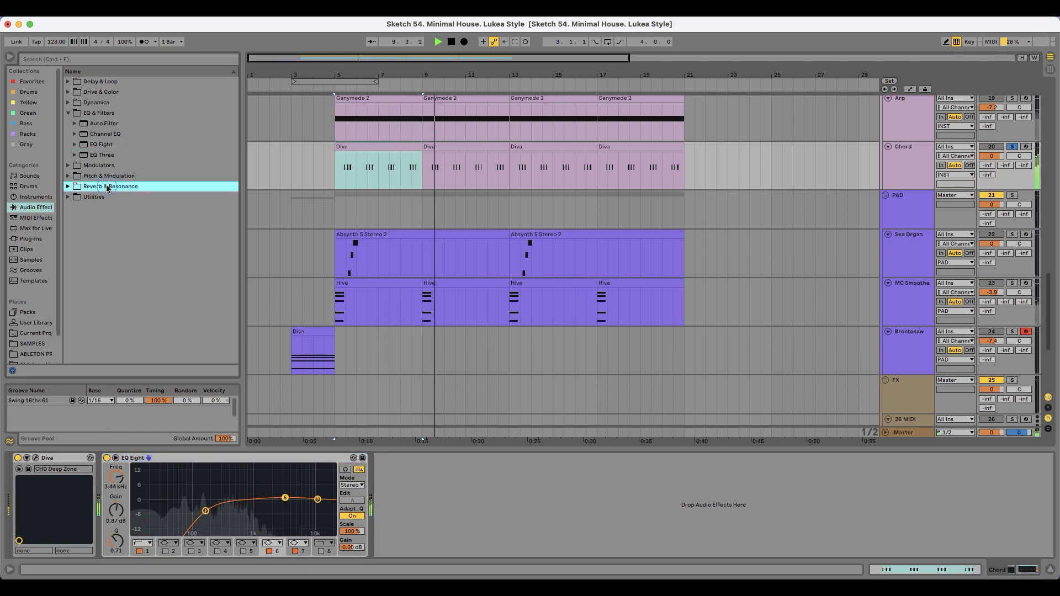
drag(99, 186, 612, 507)
drag(639, 540, 639, 559)
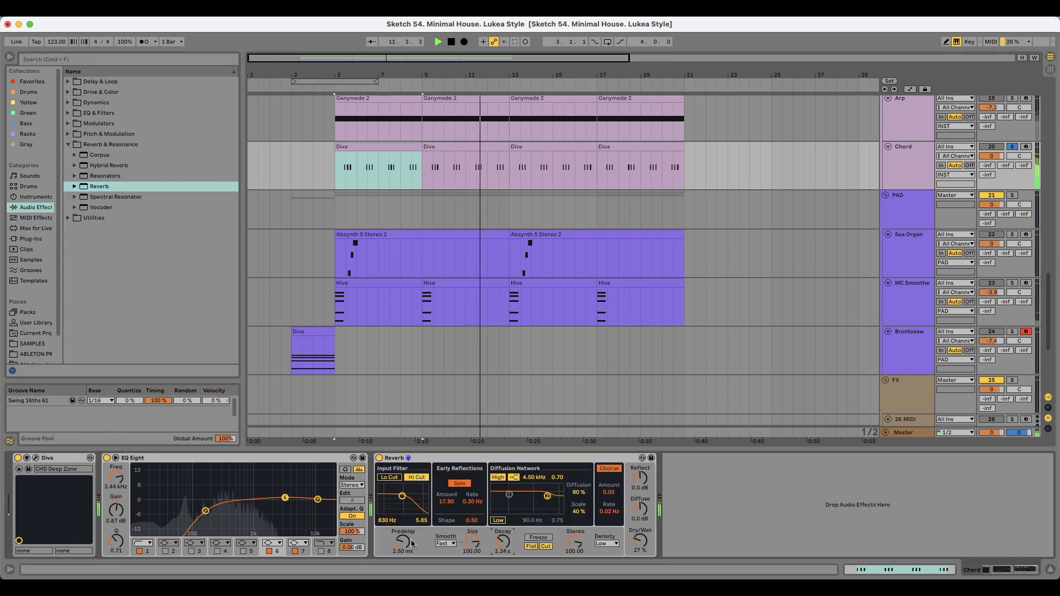
drag(402, 542, 405, 495)
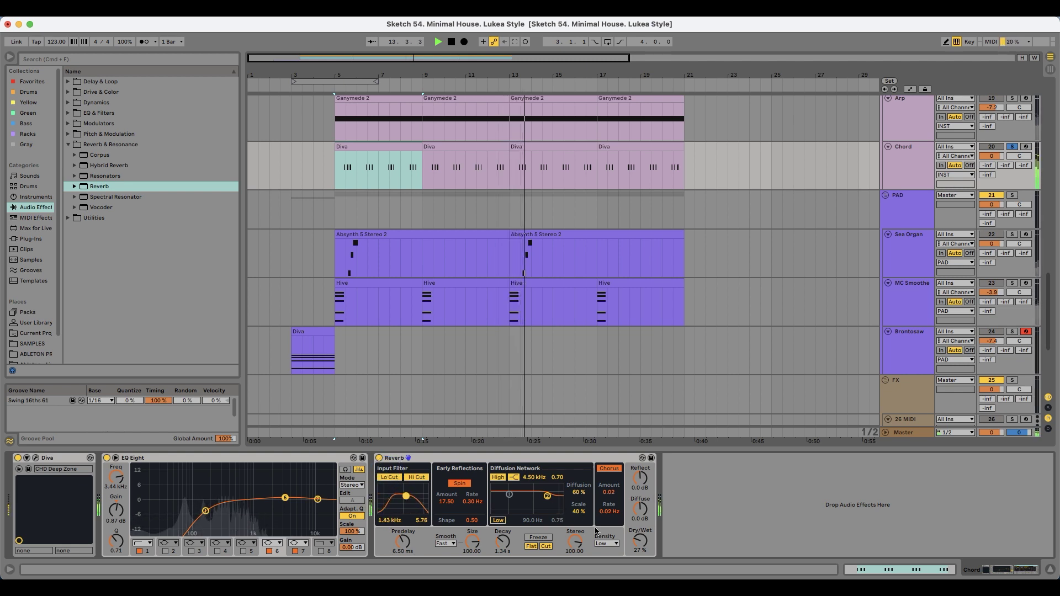
- Add Filter Delay after Reverb, collapse Reverb, and set the delay's dry level to 0.0 dB and channel volumes to -12 and -14 dB
click(129, 82)
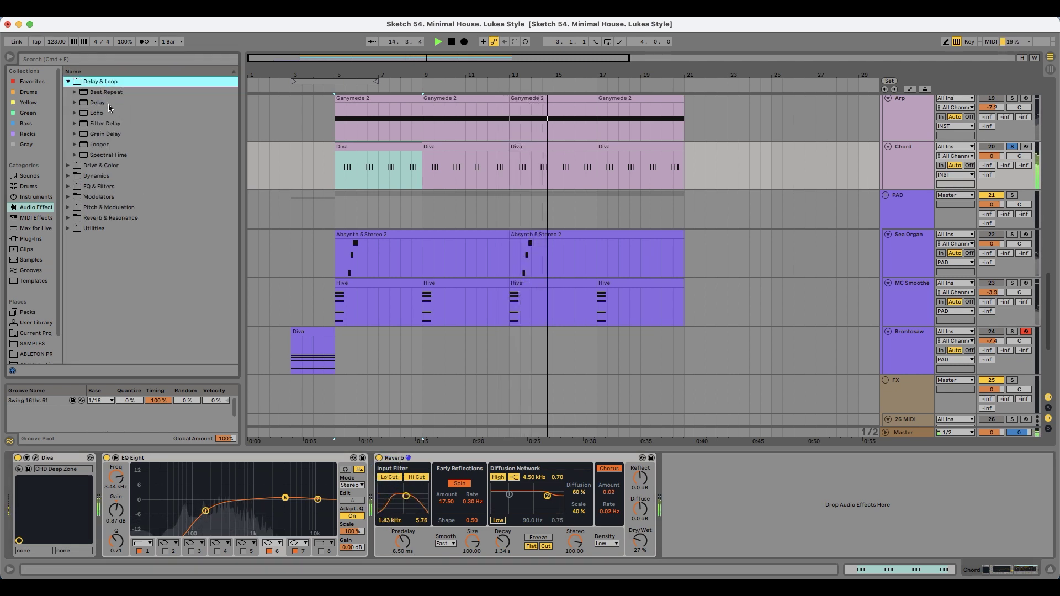
drag(106, 125, 745, 552)
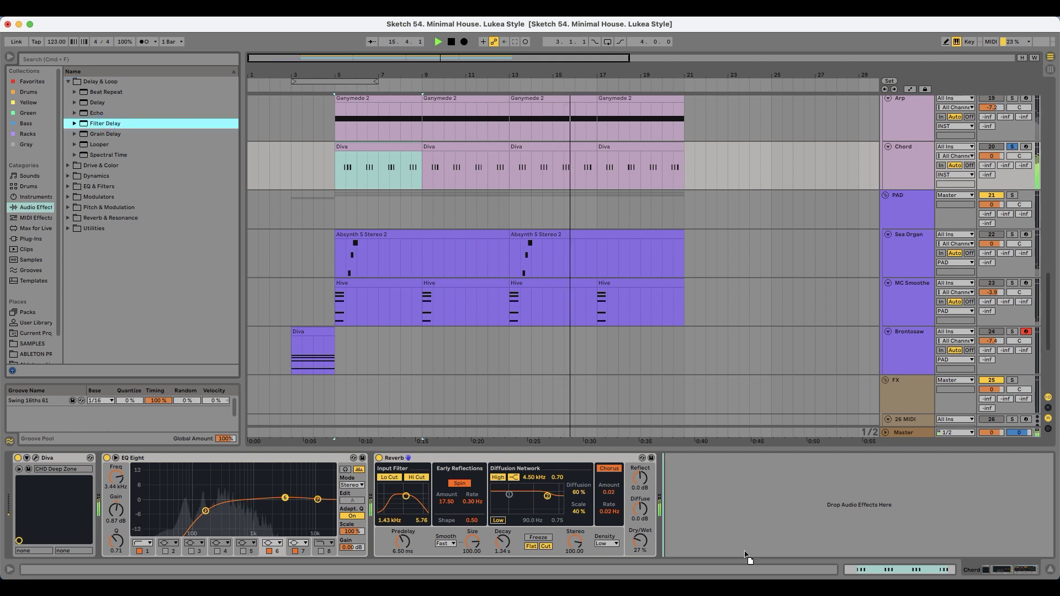
drag(719, 504, 721, 504)
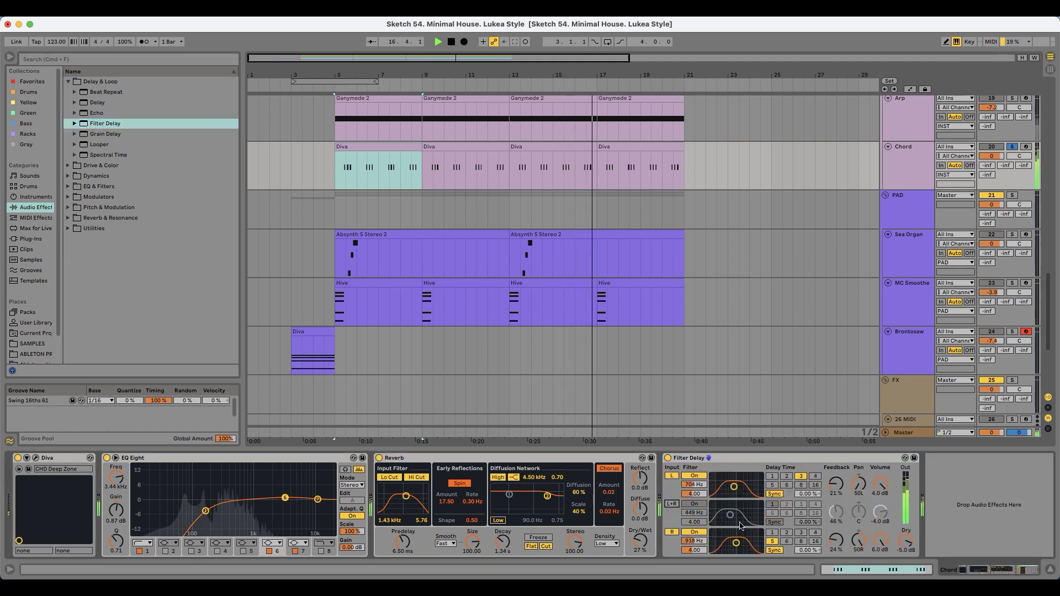
double_click(500, 461)
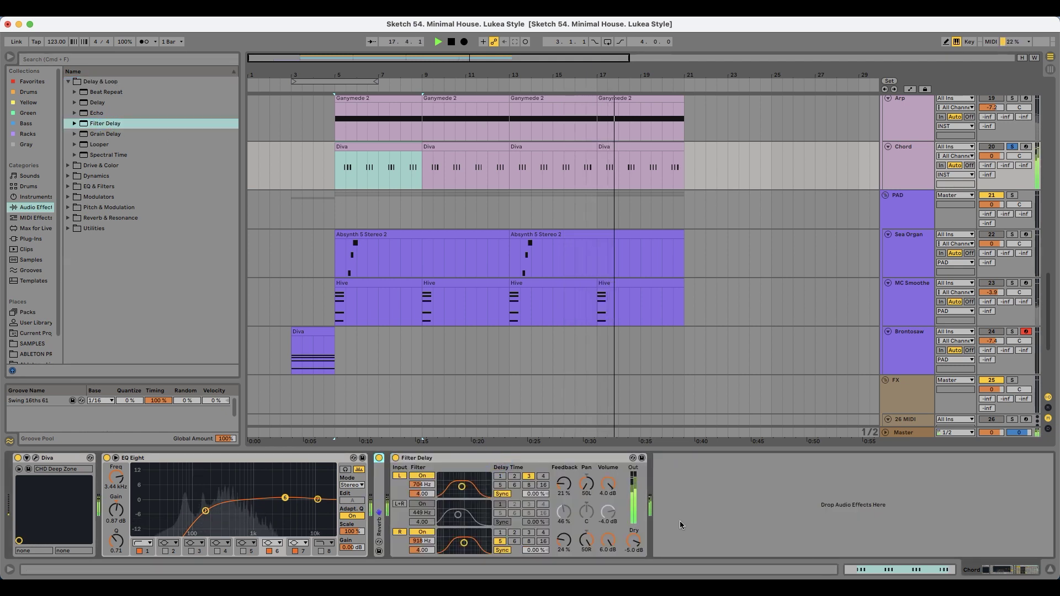
drag(635, 542, 608, 570)
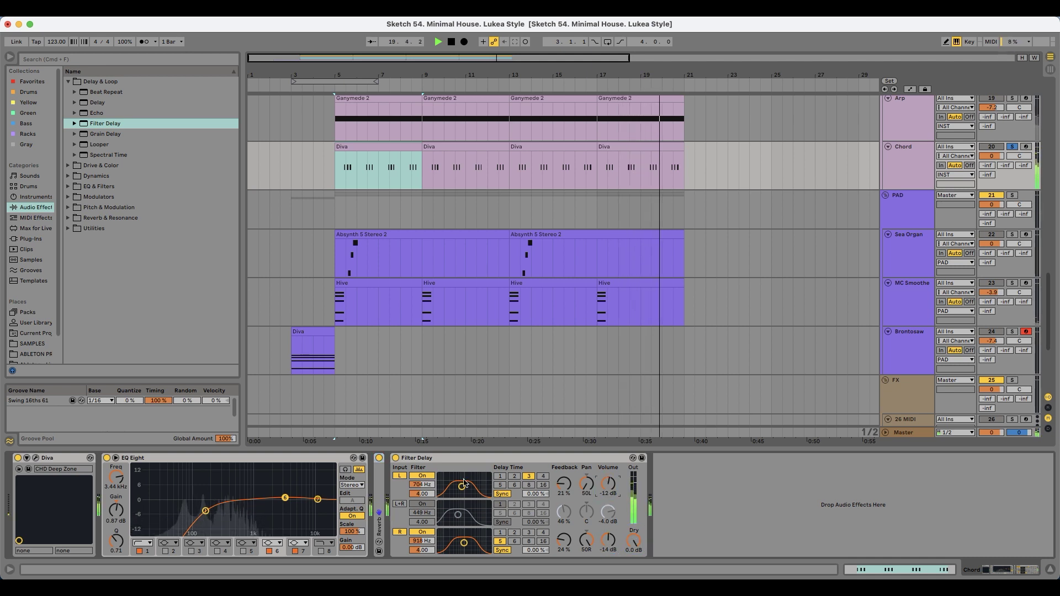
- Set Filter Delay's L channel to 1.58 kHz with delay time 2, and its R channel to 1.05 kHz with delay time 3
click(543, 532)
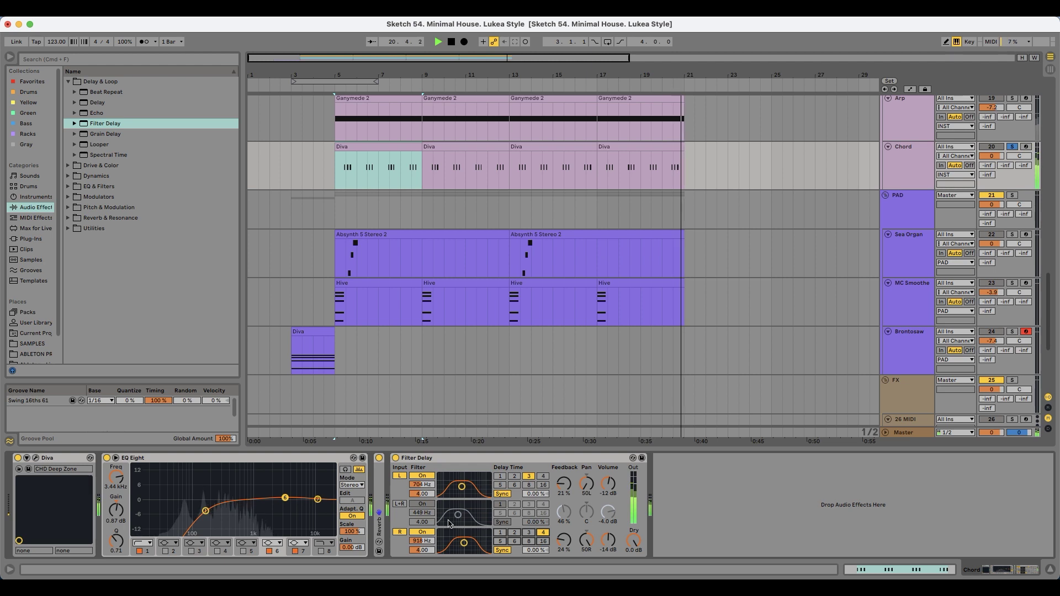
drag(463, 487, 468, 488)
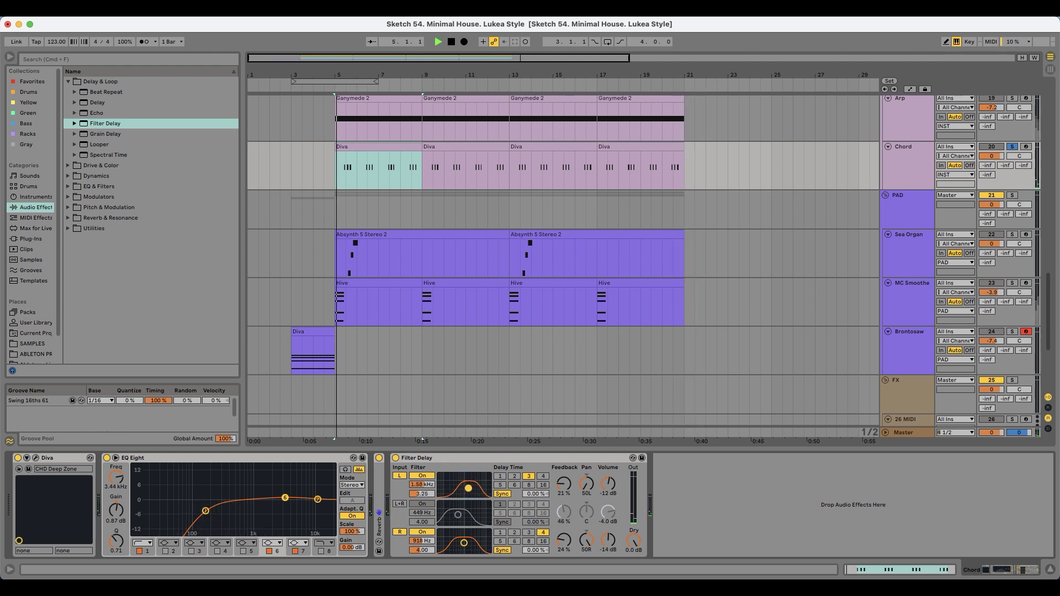
click(514, 475)
drag(472, 559, 474, 558)
click(529, 532)
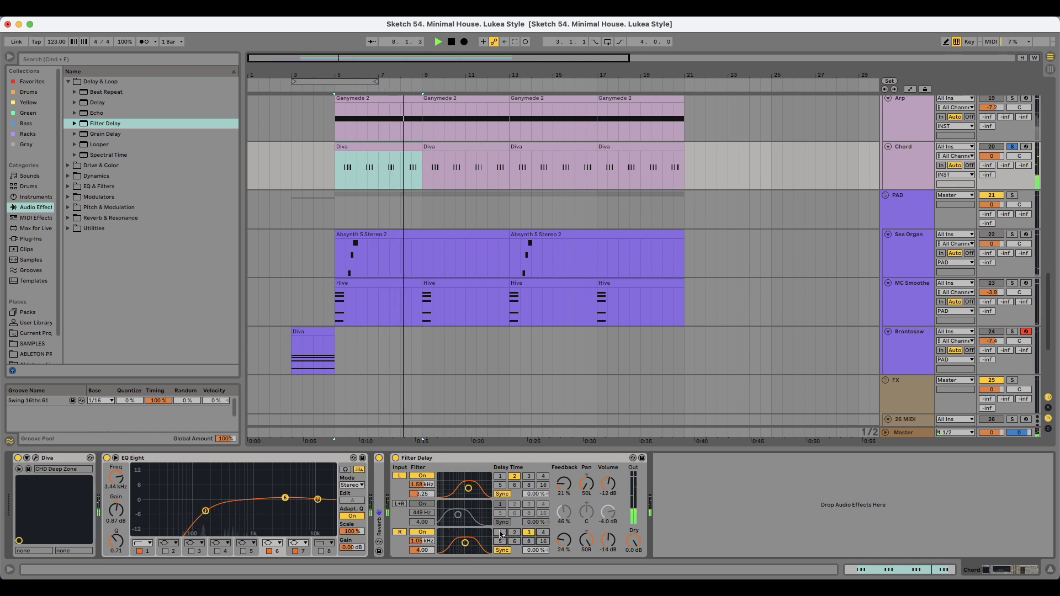
- Lower Filter Delay's L volume to -19 dB and R volume to -21 dB, and play the unsoloed Chord track with the mix
drag(607, 540, 607, 548)
mouse_move(607, 484)
mouse_down()
mouse_move(607, 495)
mouse_move(607, 484)
mouse_up()
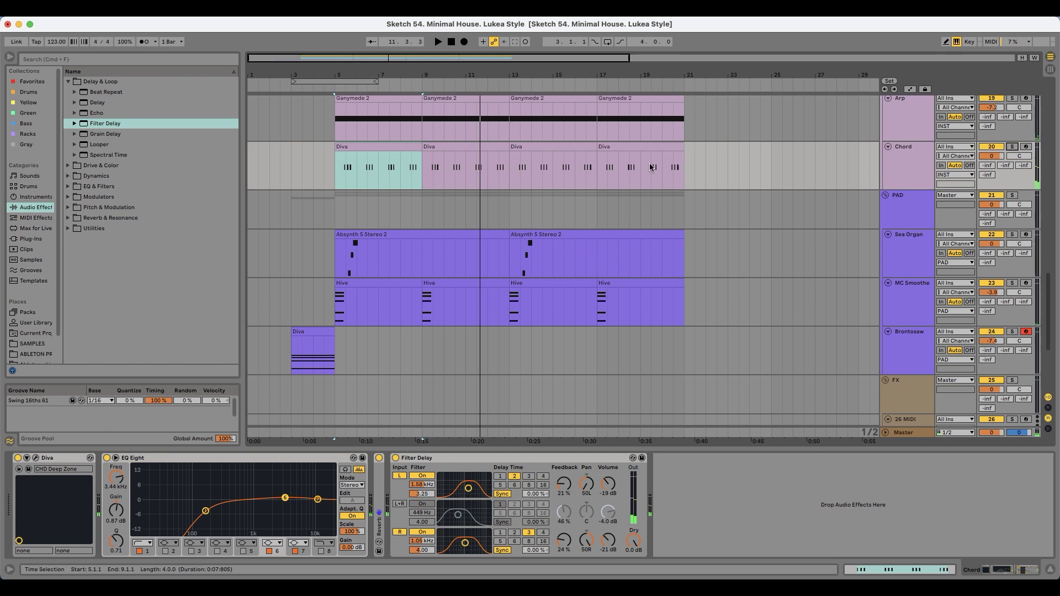
click(370, 148)
key(space)
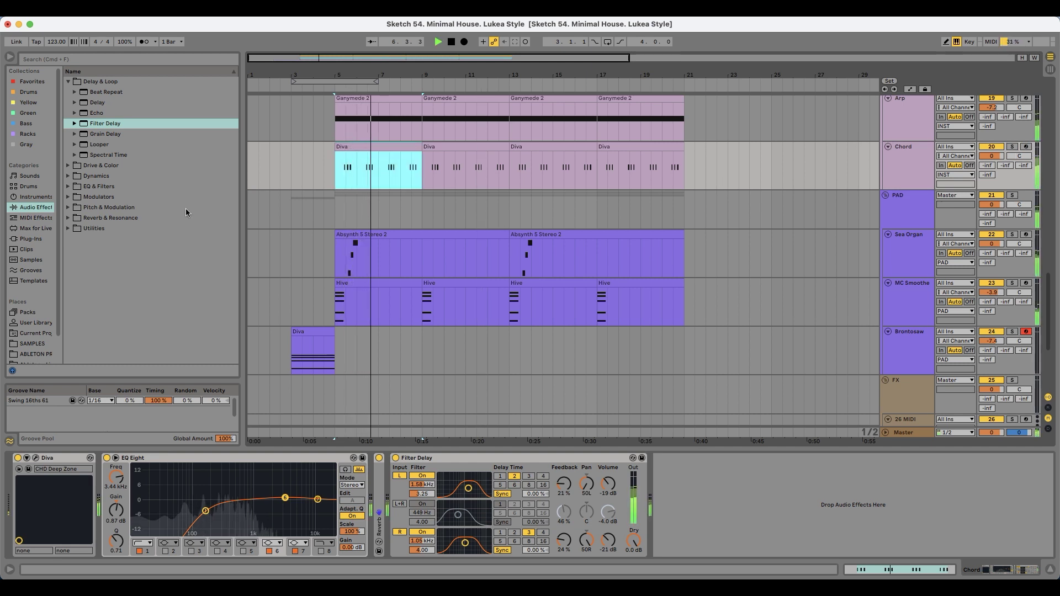
- Solo the Chord track, play it, and insert a Compressor between EQ Eight and Reverb
click(35, 197)
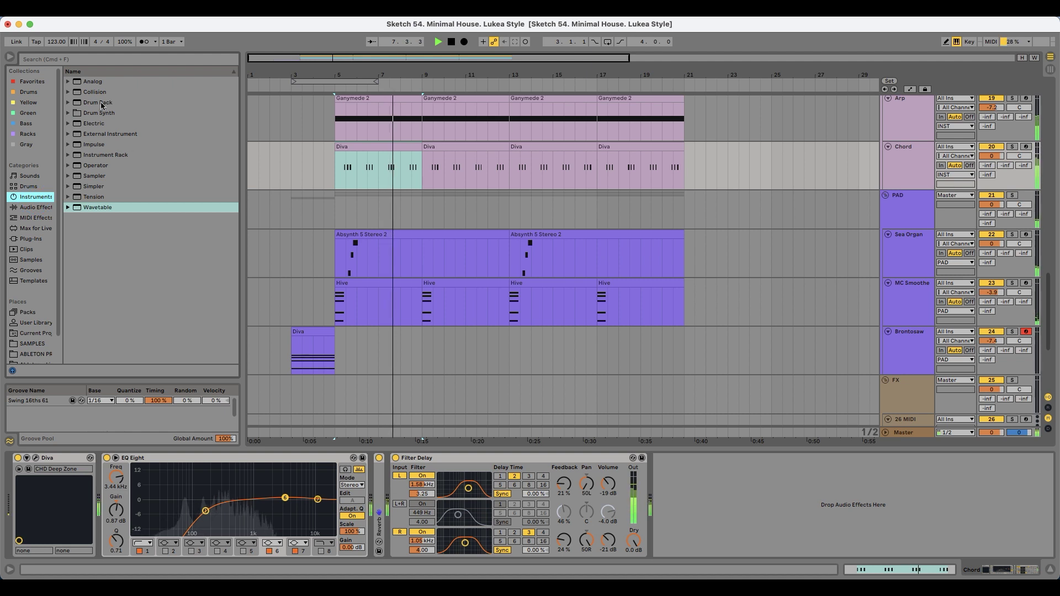
key(space)
click(39, 208)
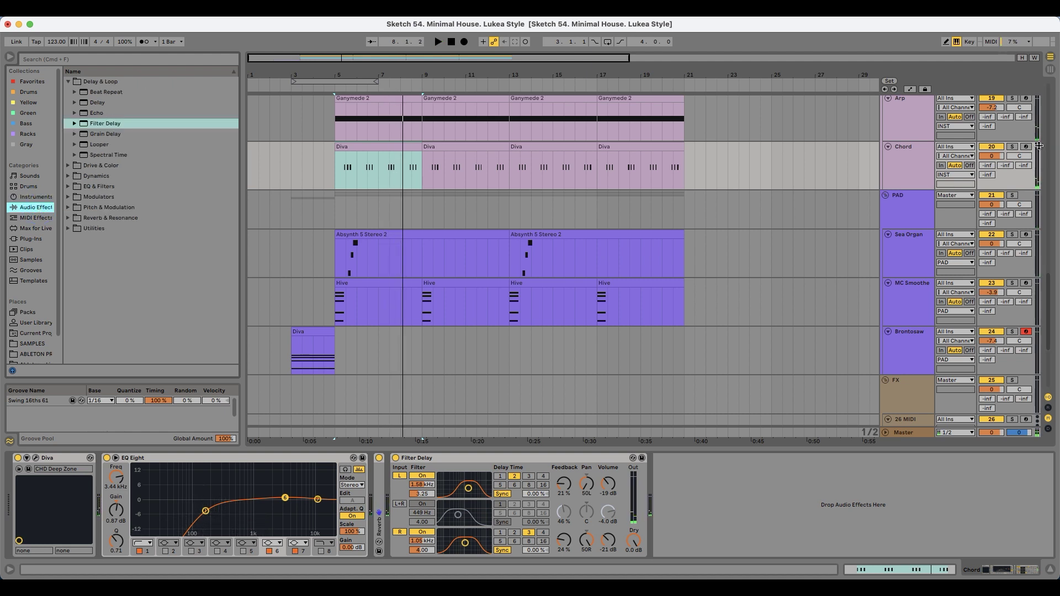
click(1012, 146)
key(space)
click(96, 176)
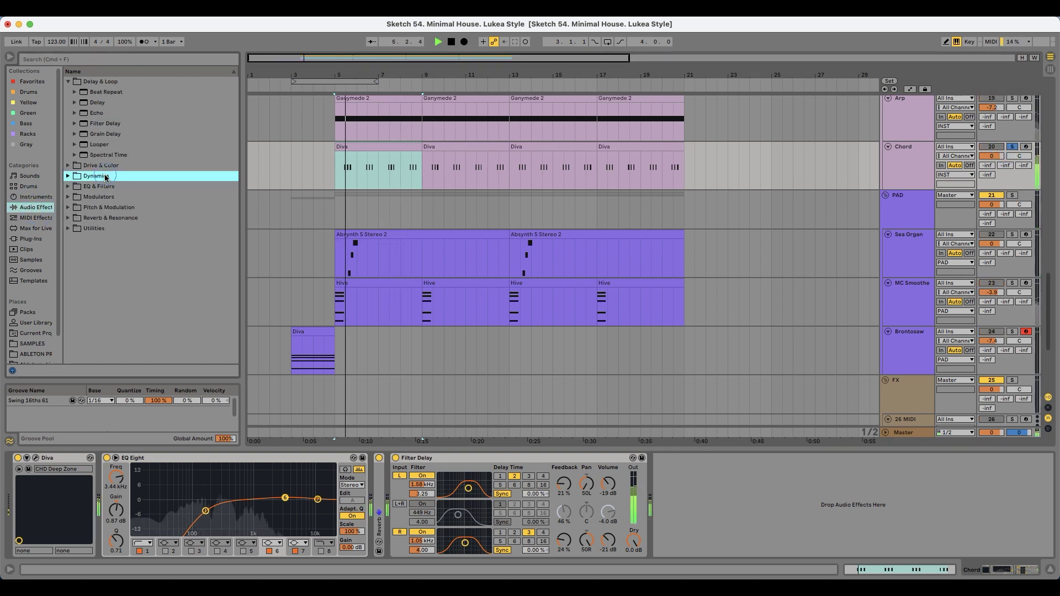
drag(106, 112, 375, 467)
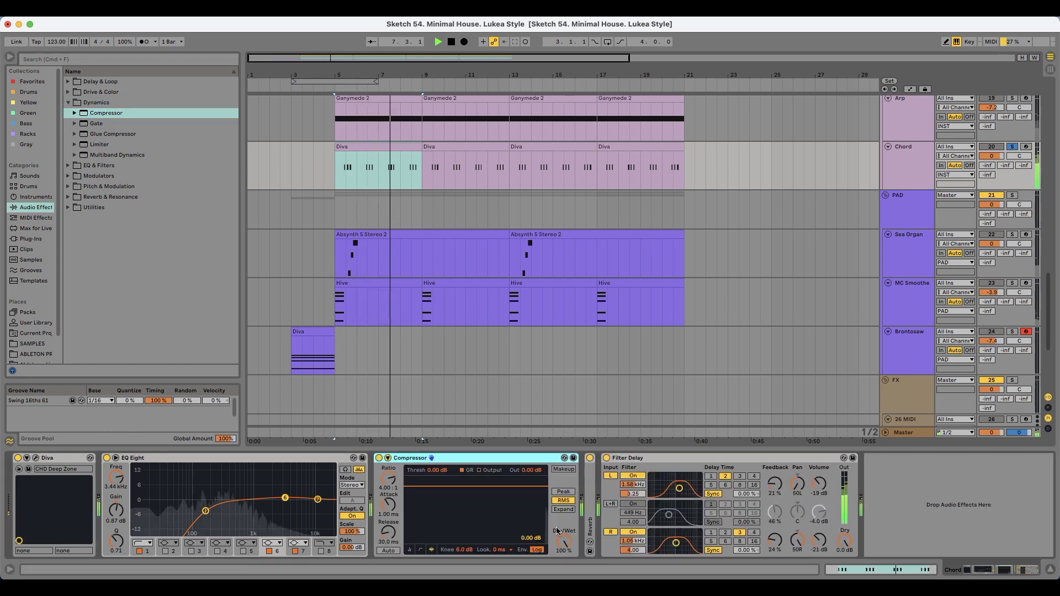
- Set the Compressor to Peak mode with 184 ms release, -13.4 dB threshold and about 3.9 dB output, and stop playback
click(562, 491)
drag(388, 533, 388, 513)
drag(436, 470, 445, 472)
drag(531, 471, 531, 466)
key(space)
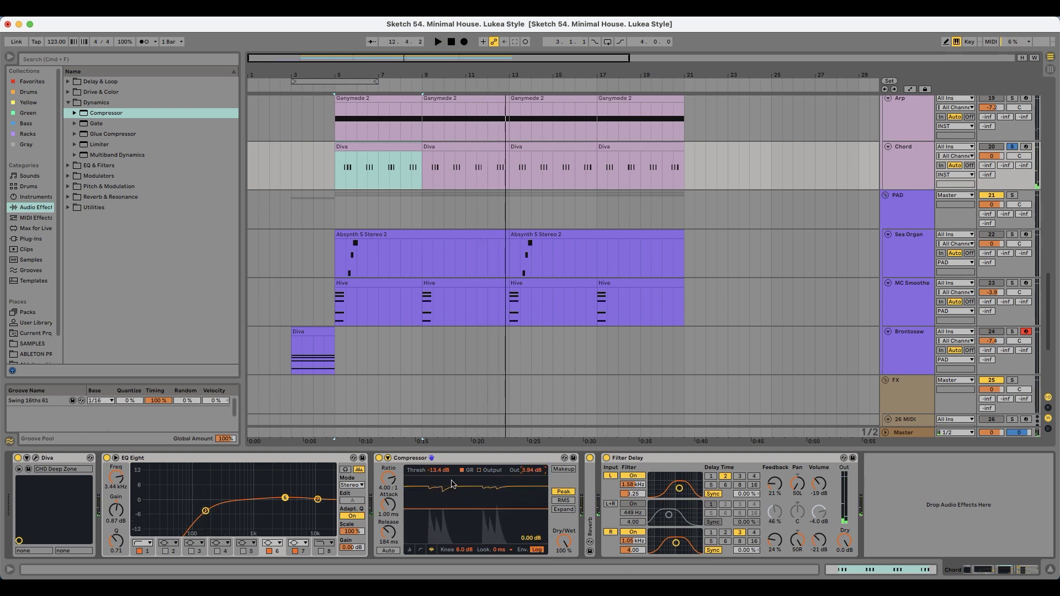
- Play the soloed Chord clip and set the Compressor's threshold to -15.1 dB and output to 4.11 dB
key(space)
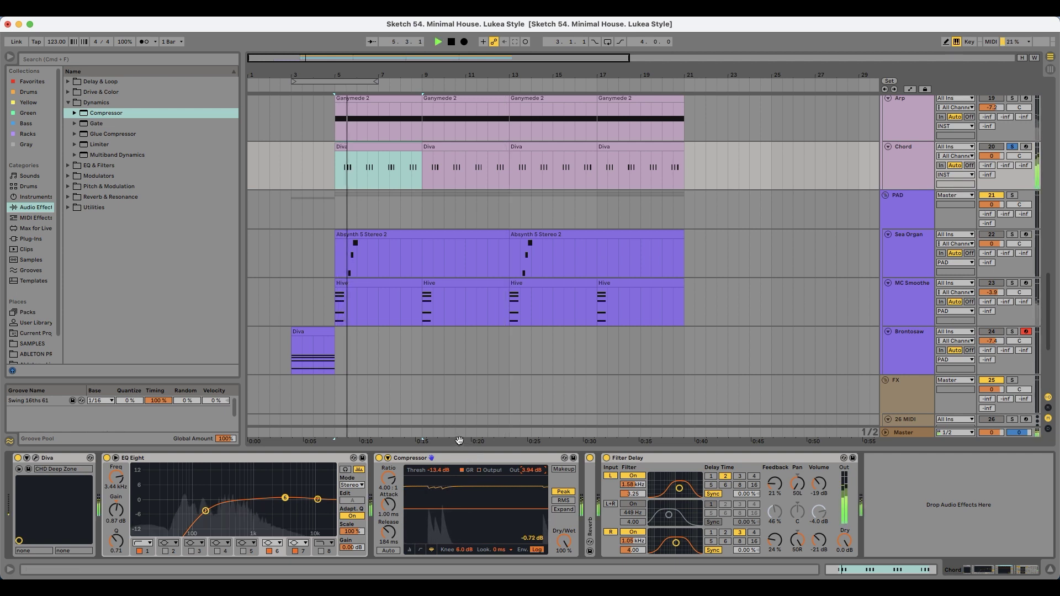
click(357, 148)
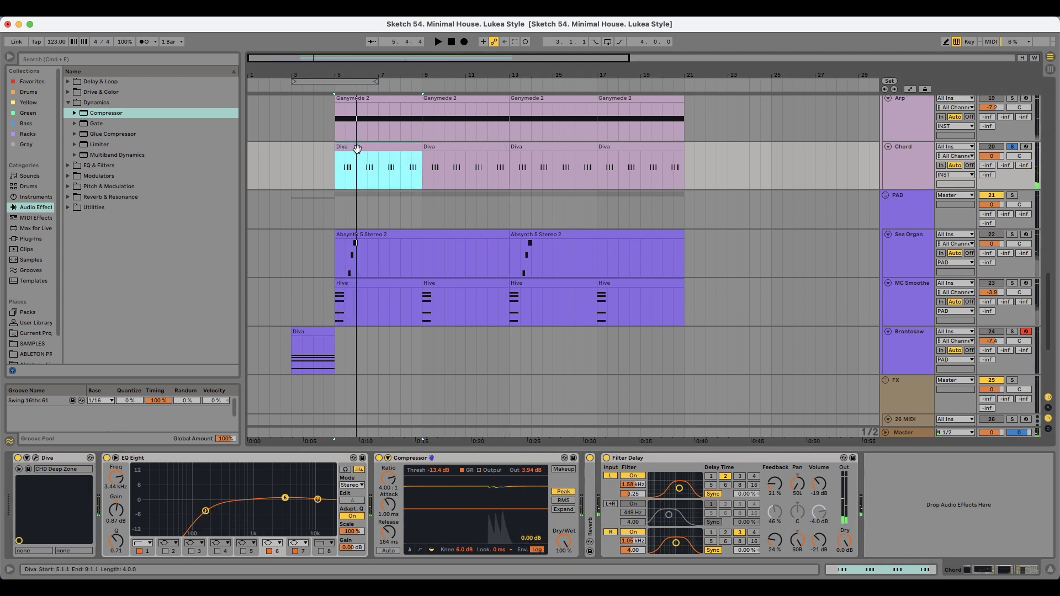
key(space)
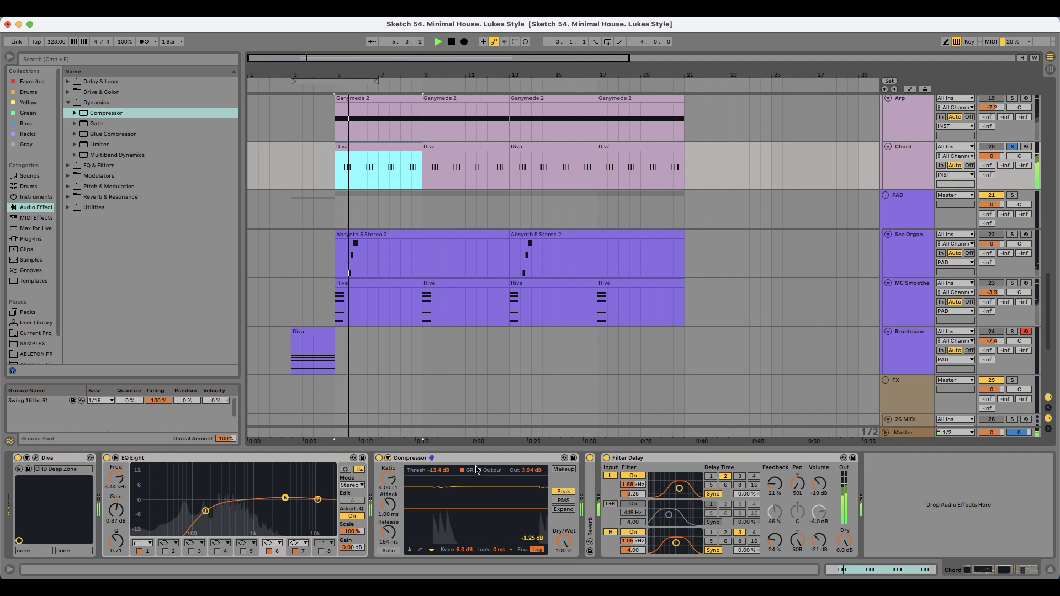
drag(496, 501, 496, 505)
drag(440, 470, 439, 470)
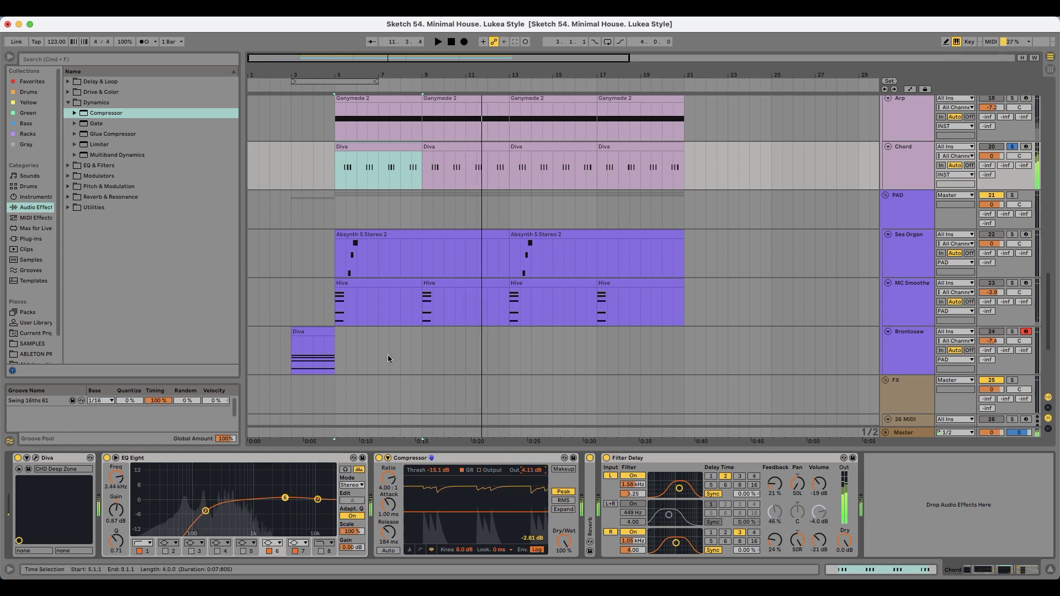
- Audition the chords in the full mix, then solo them again and set the Compressor to 2.70 dB output and 62% dry/wet
click(367, 351)
key(space)
click(357, 148)
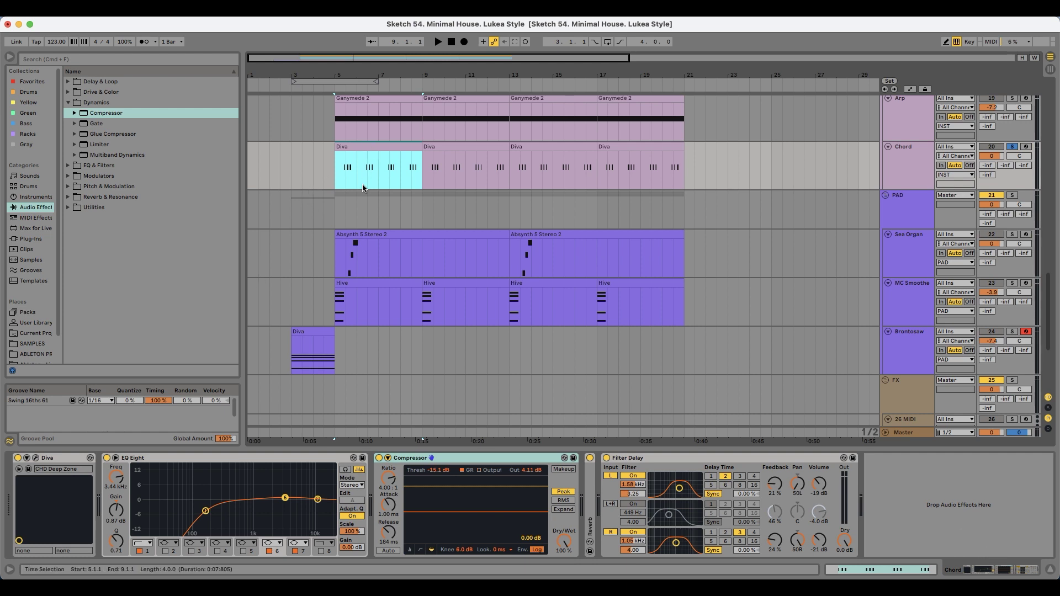
click(337, 202)
click(350, 147)
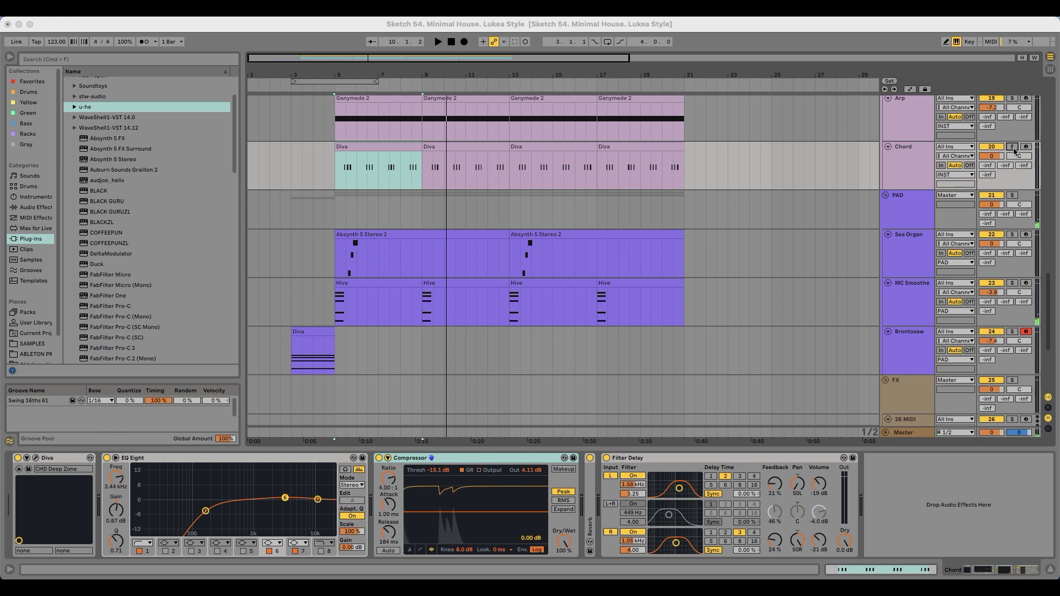
click(414, 120)
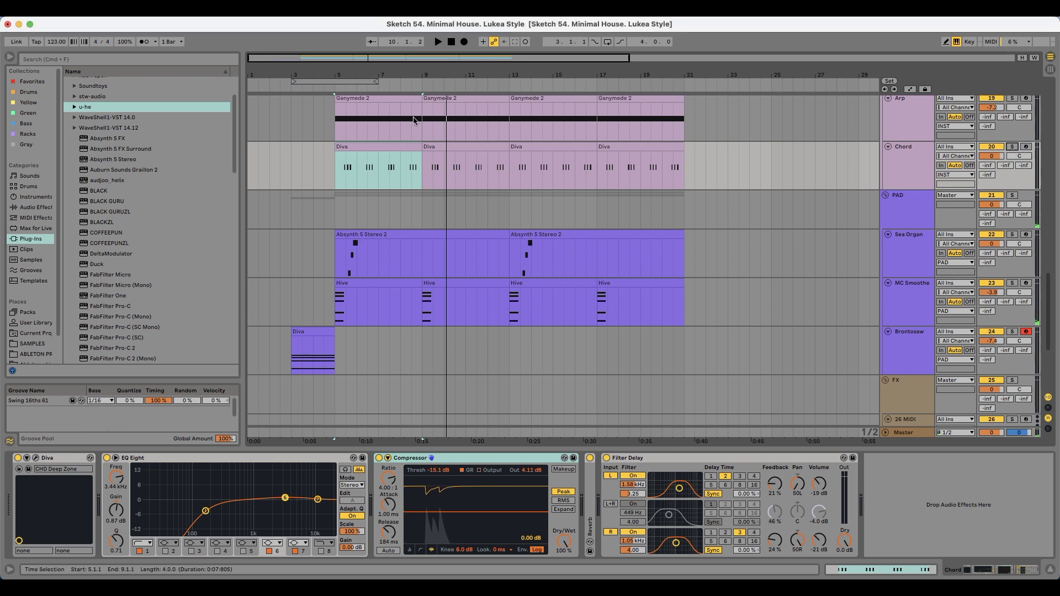
click(1011, 147)
key(space)
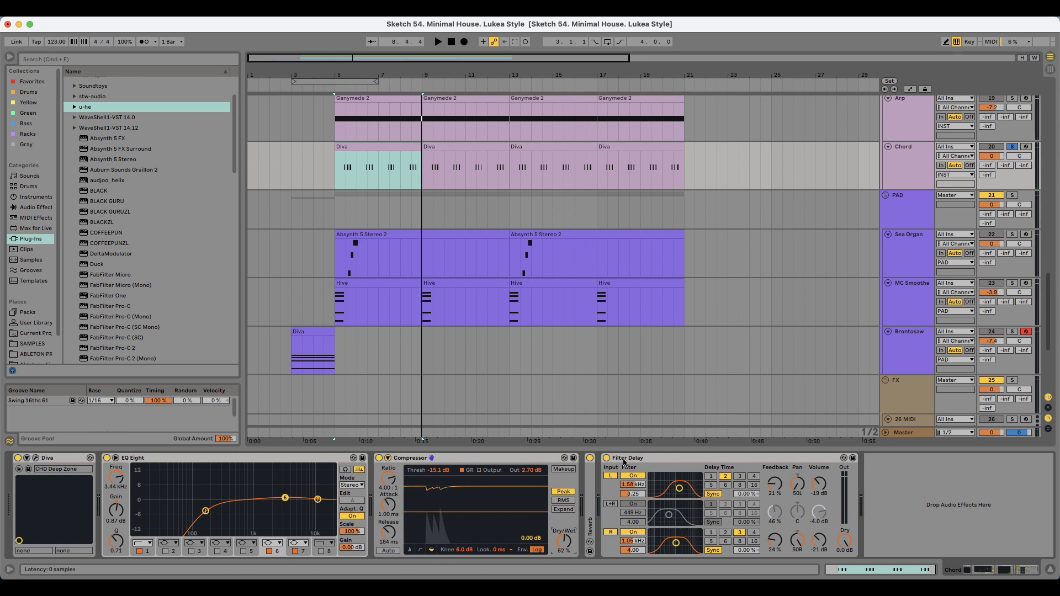
- Collapse Filter Delay and Compressor, expand Reverb, and set its decay to 1.60 s and dry/wet to 37% during playback
double_click(624, 459)
double_click(420, 458)
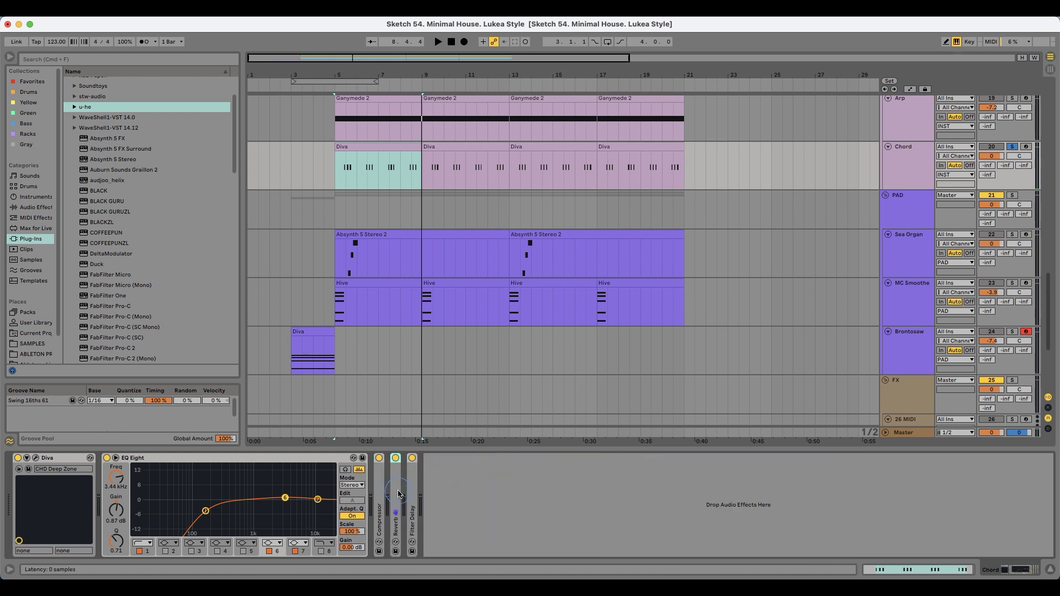
double_click(399, 493)
key(space)
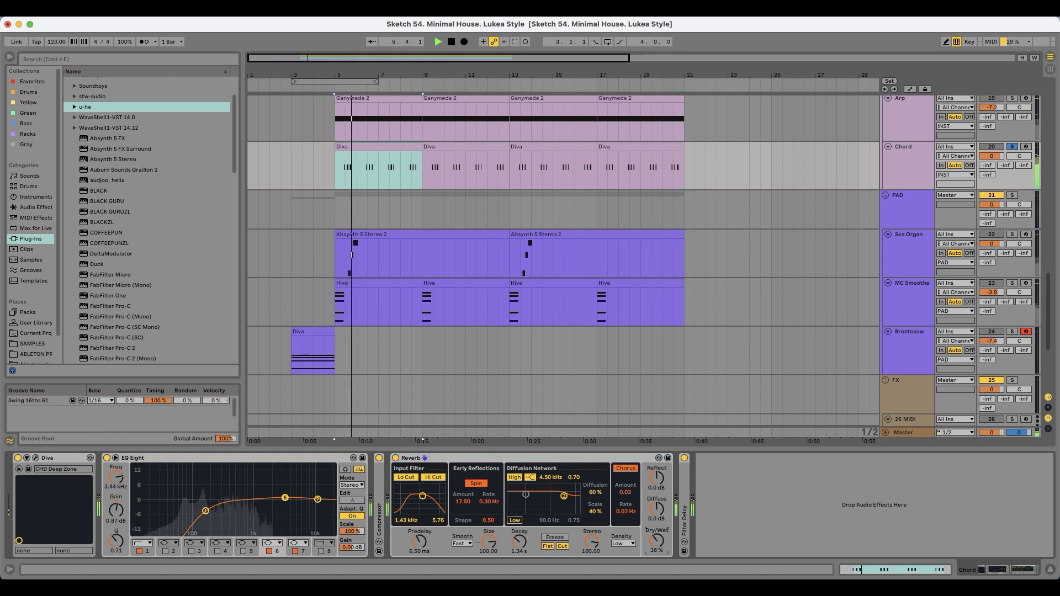
drag(519, 541, 519, 539)
key(space)
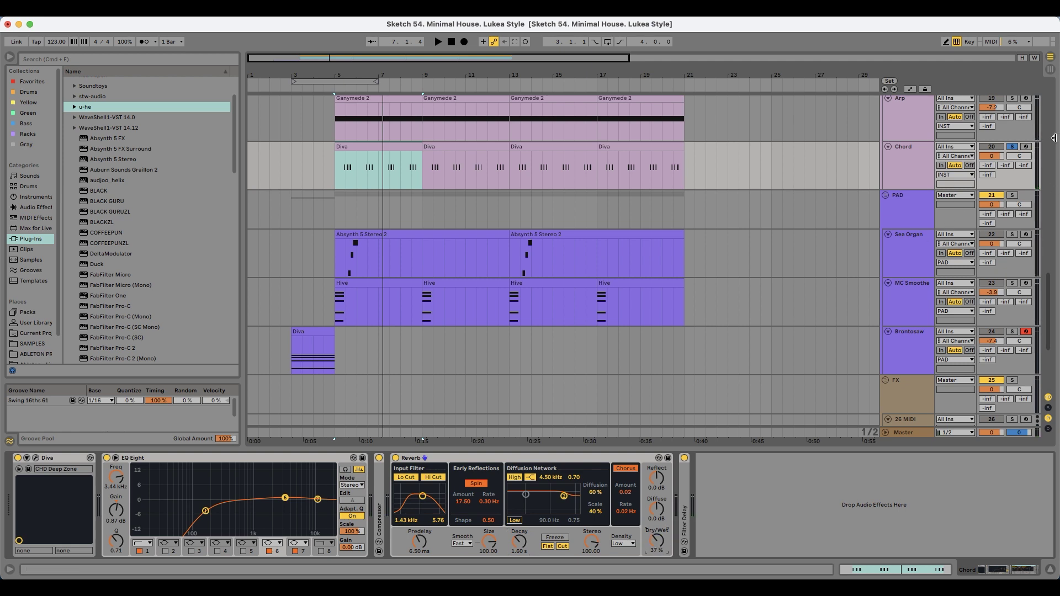
- Open the Chord track's Diva main synth view and sweep the filter resonance during playback, leaving it slightly raised
click(35, 459)
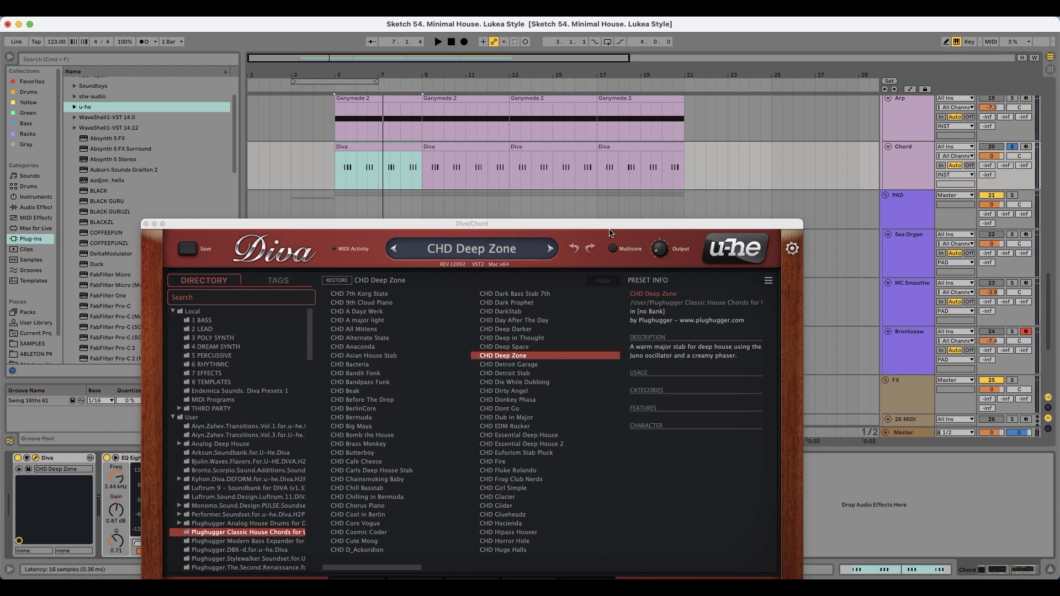
click(362, 521)
key(space)
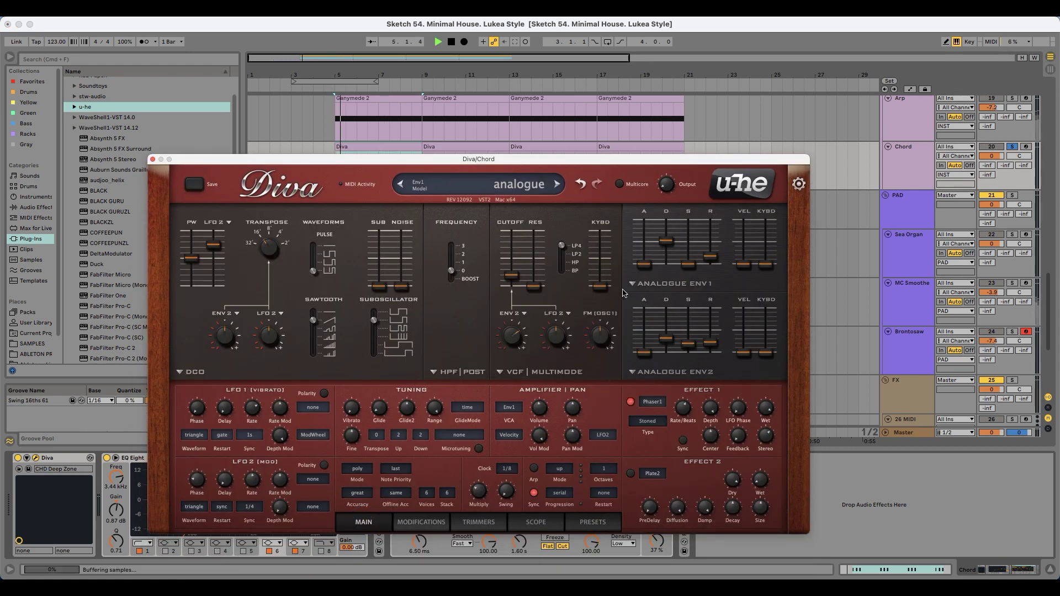
click(559, 256)
drag(540, 281, 549, 219)
drag(548, 289, 549, 246)
drag(541, 293, 540, 279)
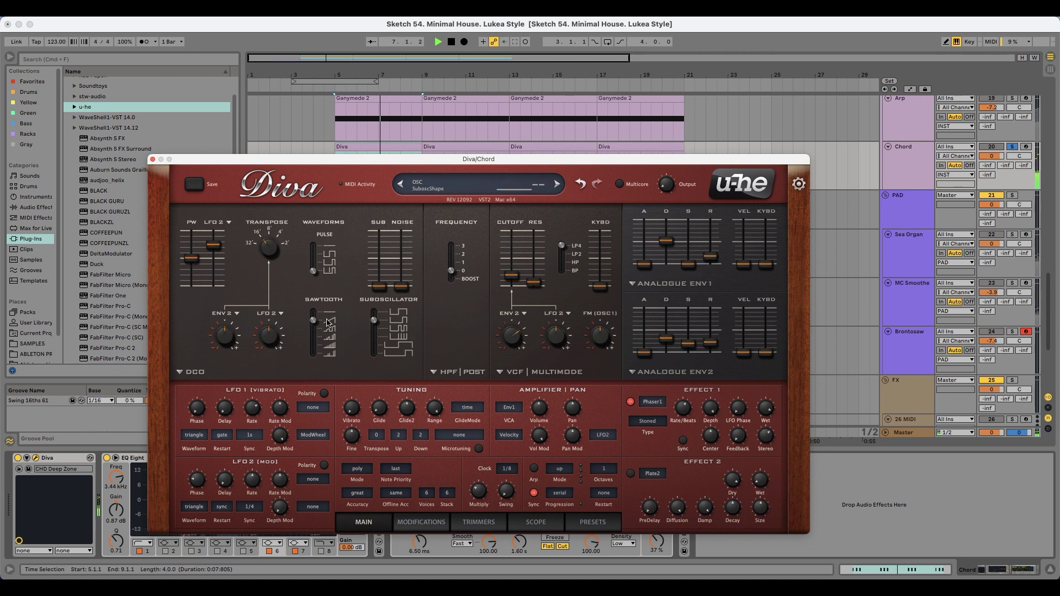
- Try a different sawtooth waveform in Diva, restore the original shape, and close the plugin window
drag(313, 319, 317, 368)
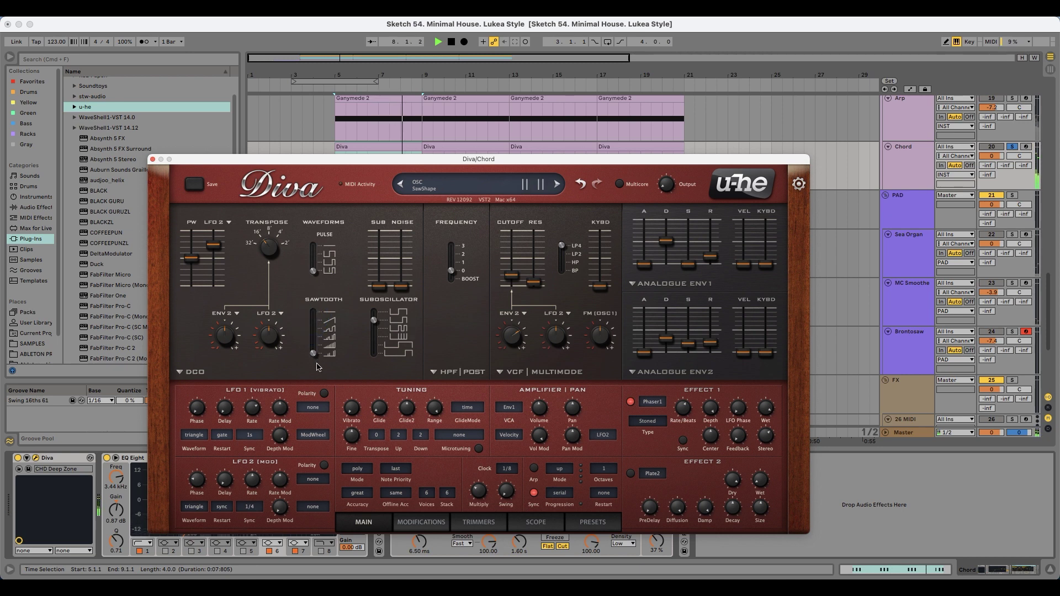
drag(312, 329, 317, 315)
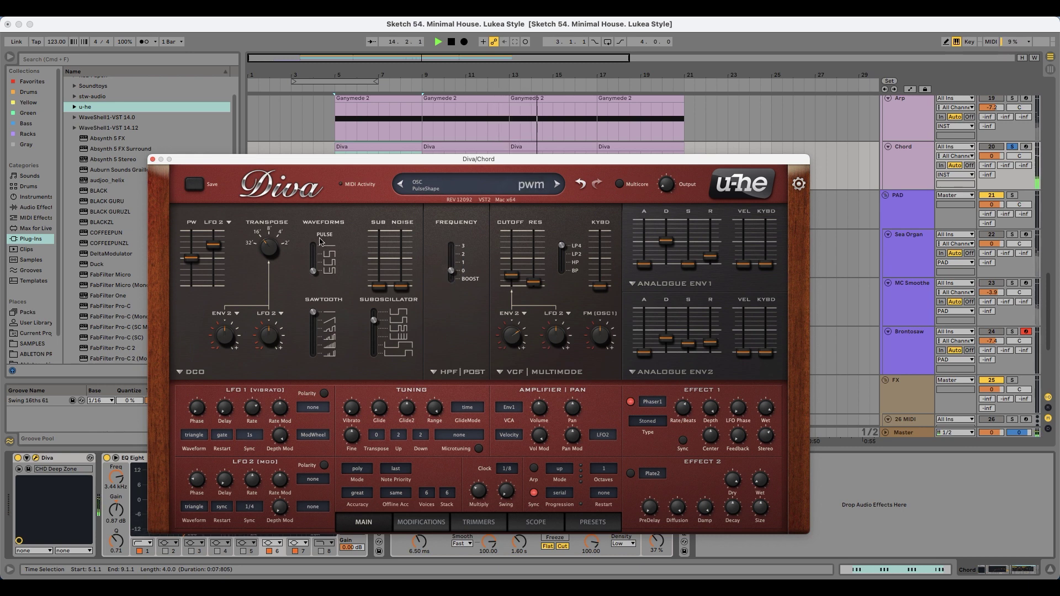
click(153, 160)
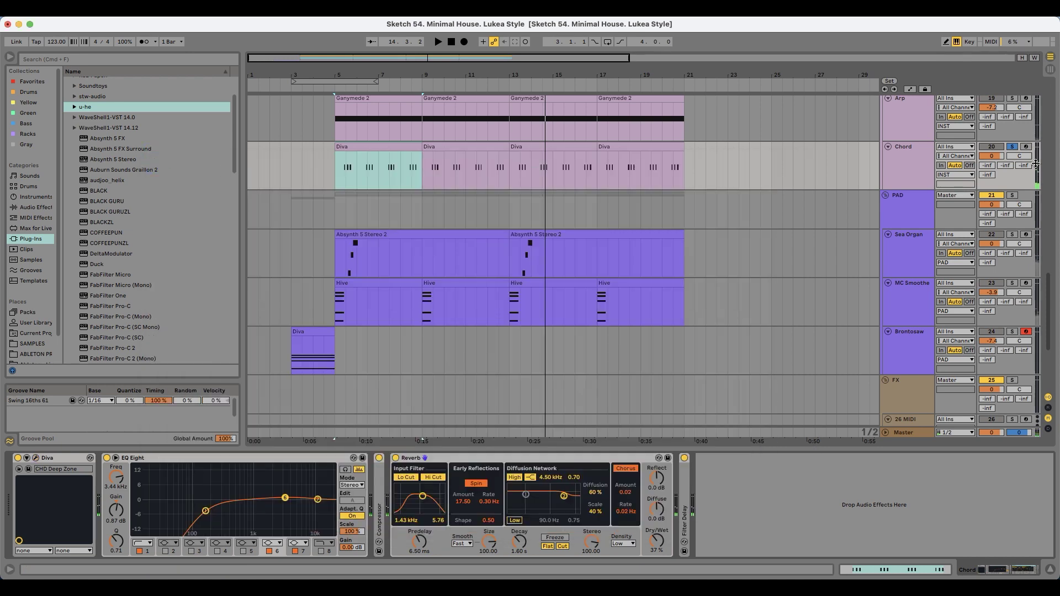
- Unsolo the Chord track and insert a new MIDI track directly below it
click(1012, 147)
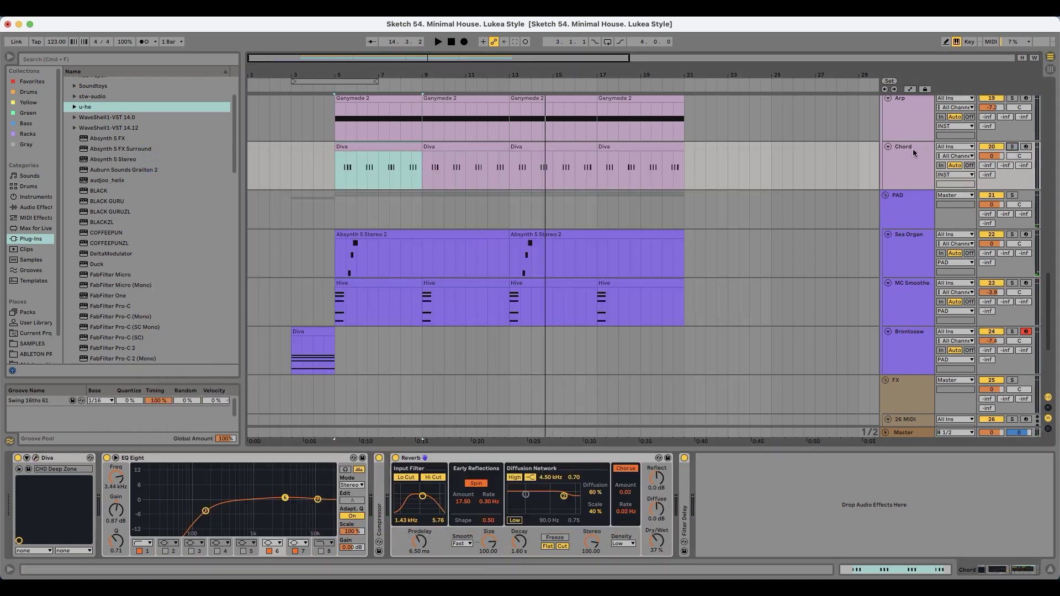
key(super+shift+t)
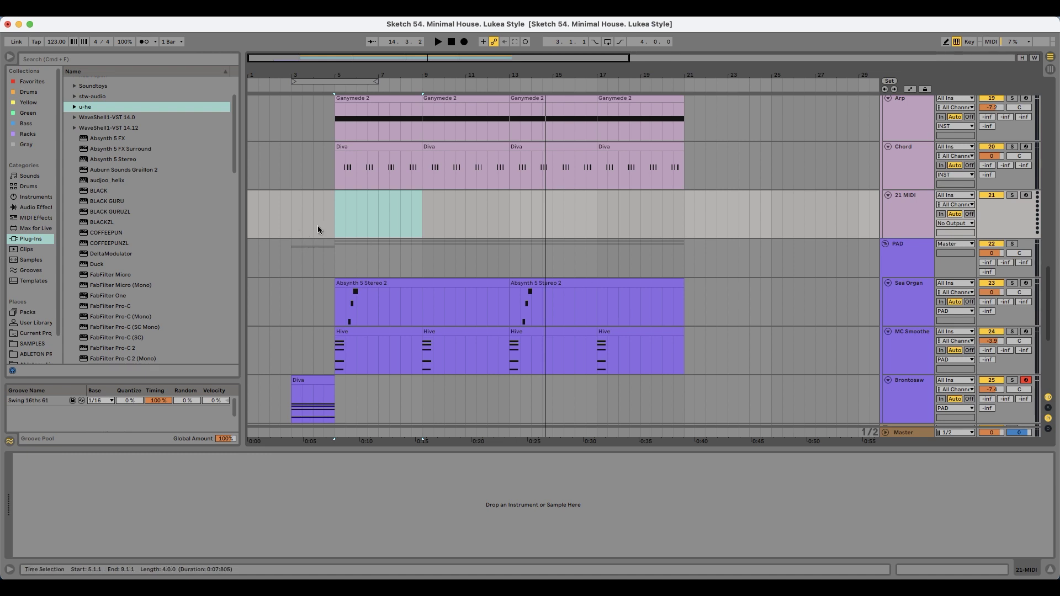
click(333, 219)
- Browse the SAMPLES library folders for a melodic percussion loop
click(33, 344)
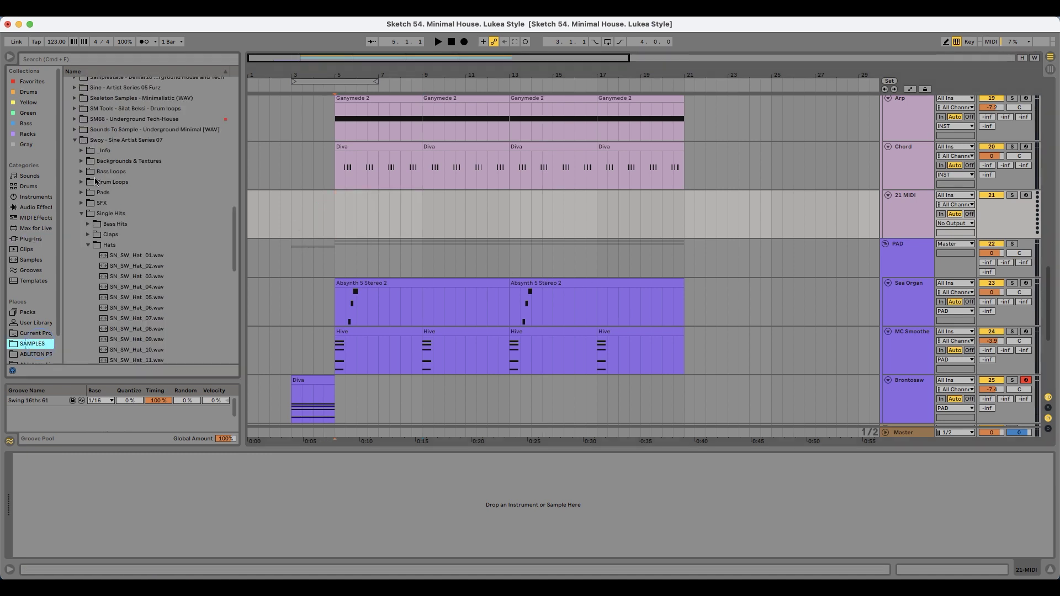
click(117, 59)
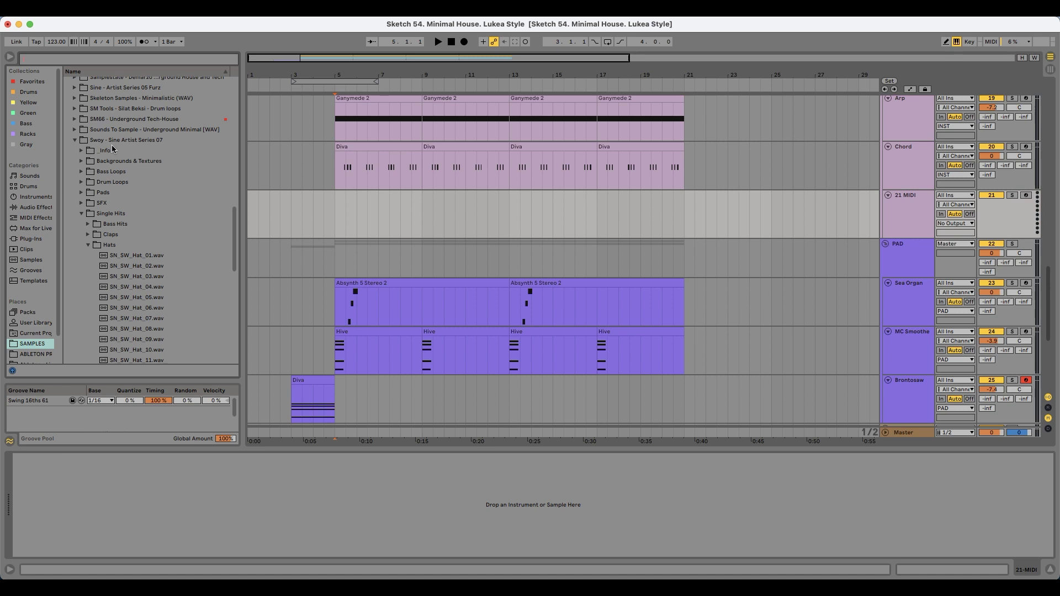
scroll(112, 149, up, 10)
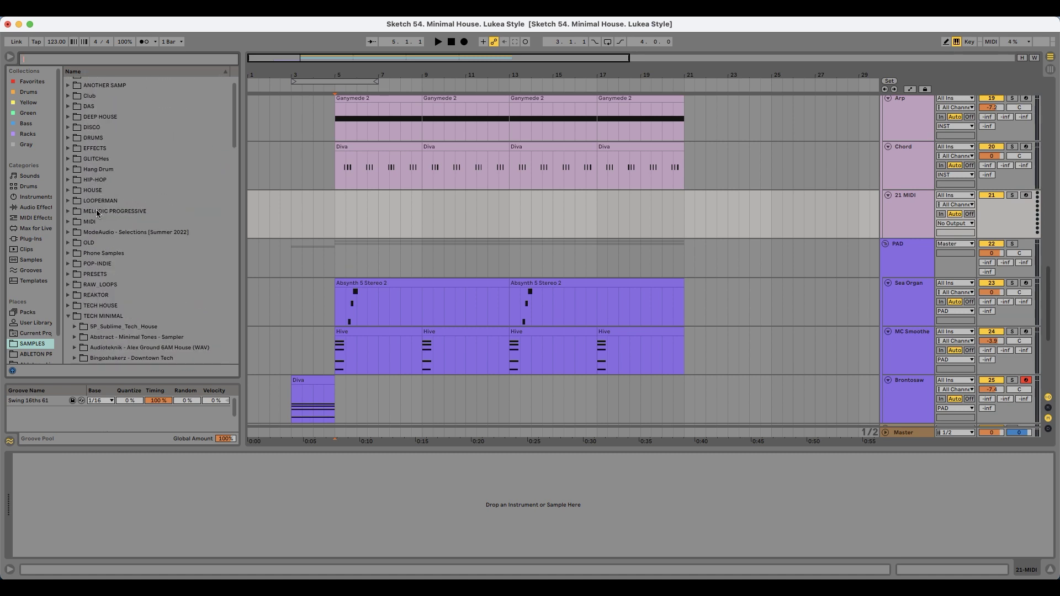
scroll(99, 176, up, 2)
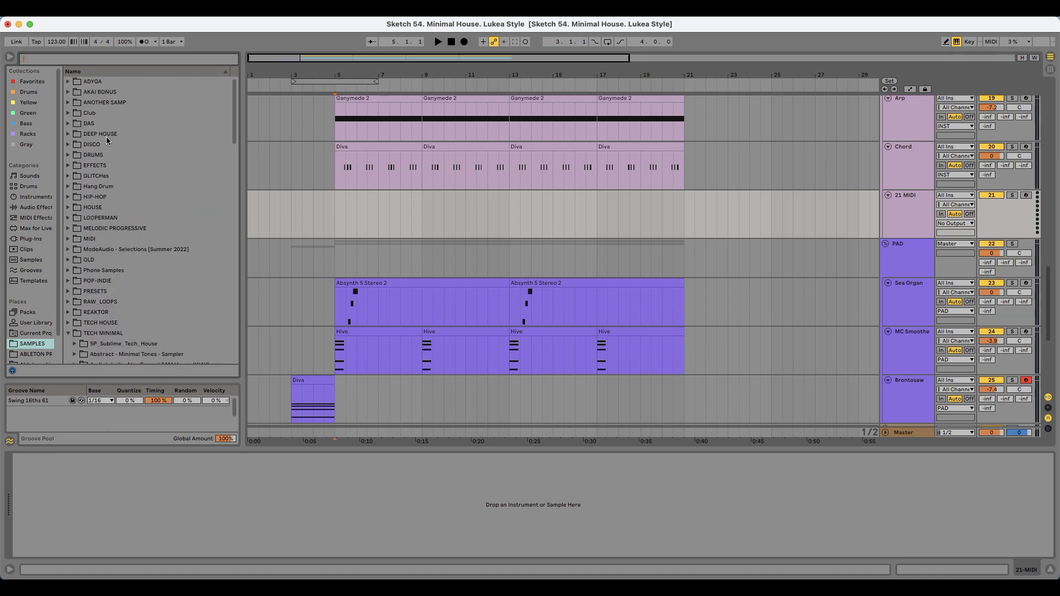
click(91, 335)
click(1004, 548)
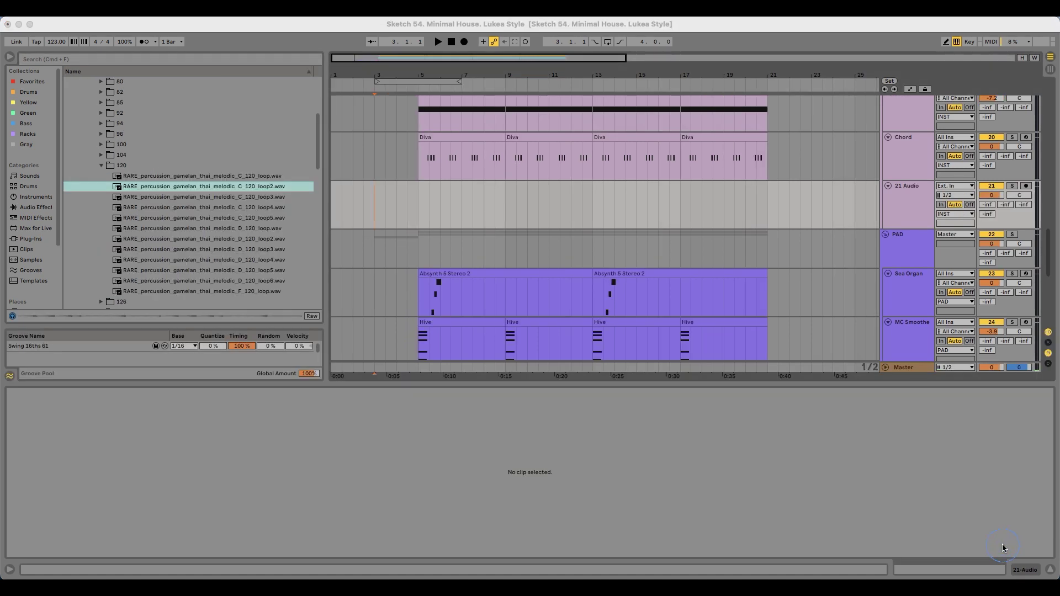
- Audition the 120 BPM gamelan loops and place RARE_percussion_gamelan_thai_melodic_C_120_loop2.wav at bar 3 of the new audio track, trimmed to two bars
click(374, 190)
click(202, 187)
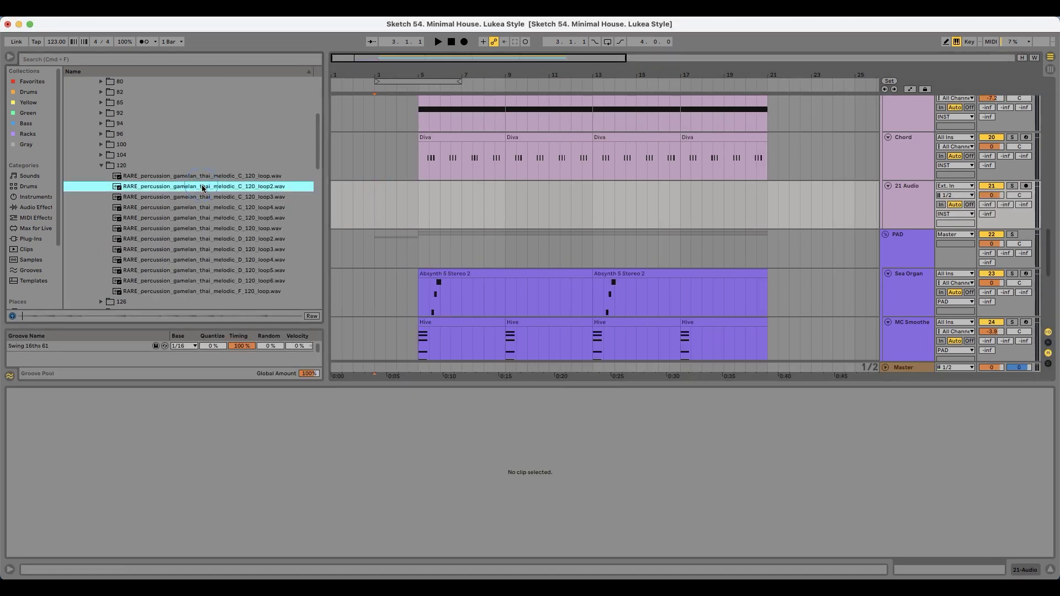
key(Down)
key(Down)
key(Down)
key(Down)
key(Down)
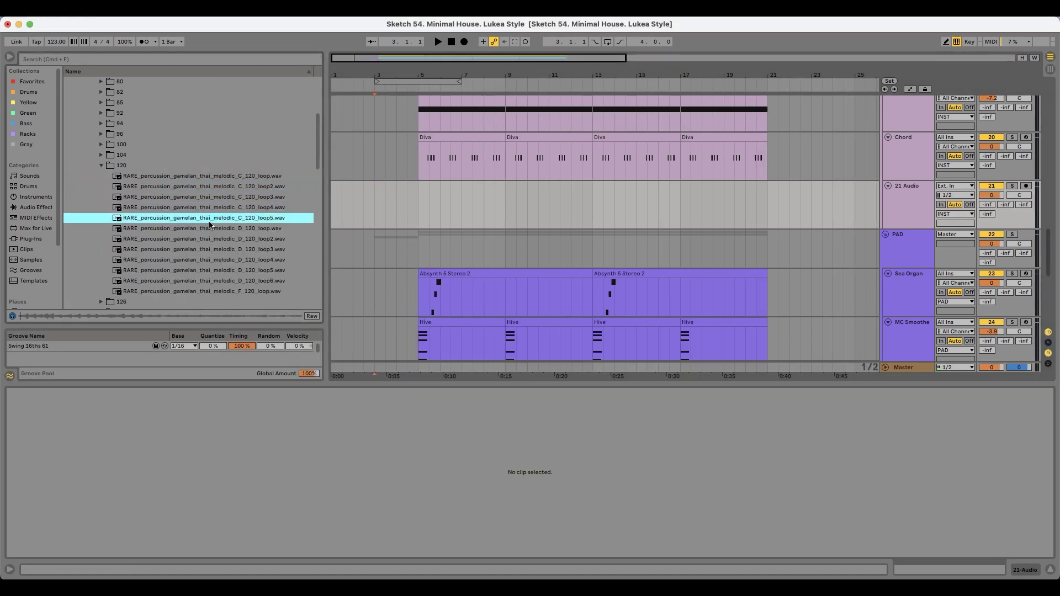
click(213, 260)
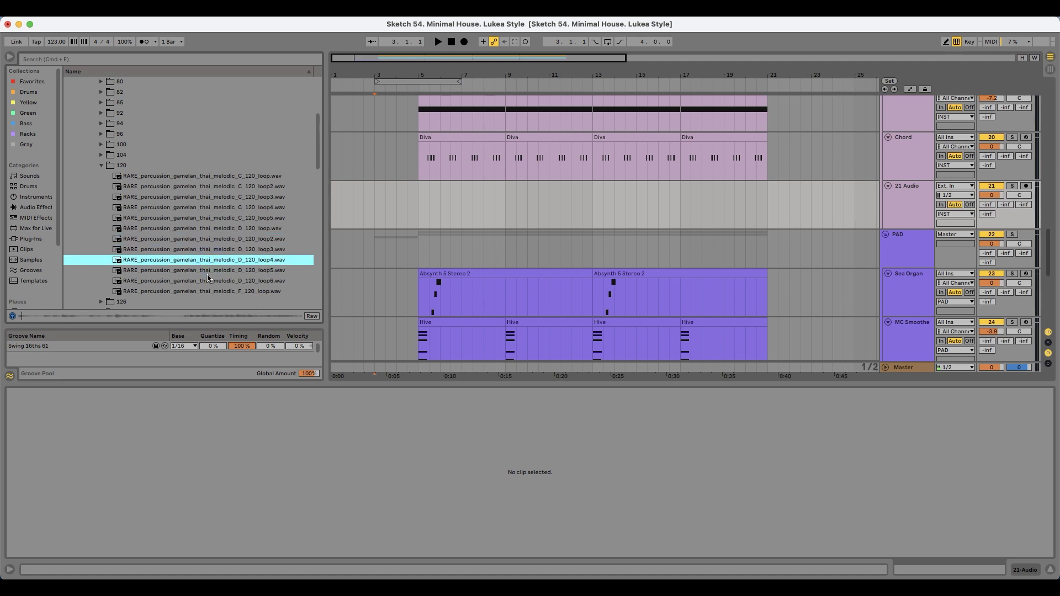
click(228, 248)
click(231, 207)
click(232, 196)
drag(228, 188, 378, 203)
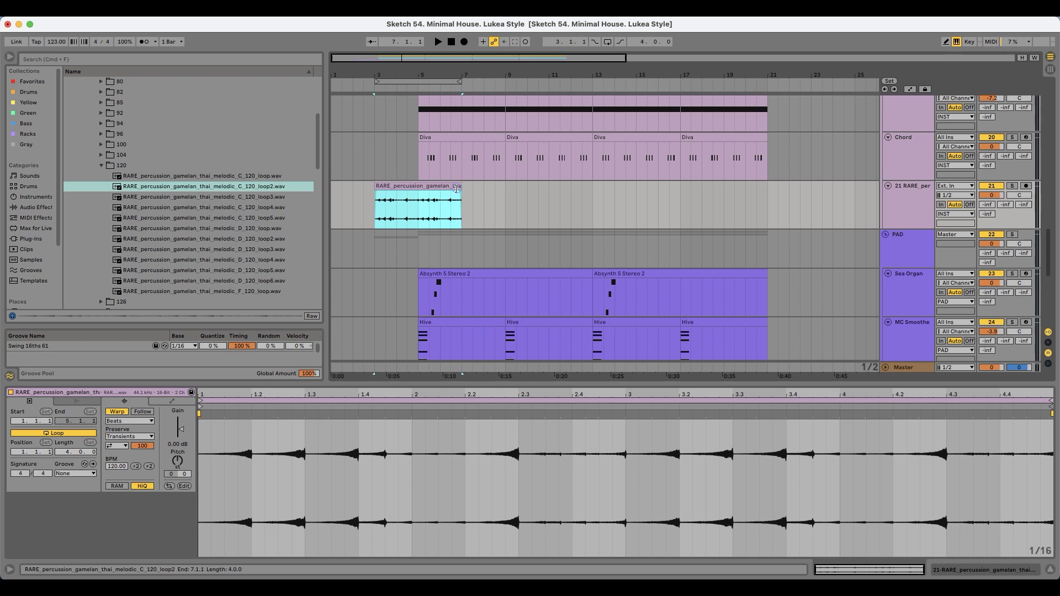
- Solo and play the gamelan loop, transpose it to -9 semitones, and set its warp mode to Complex
drag(178, 460, 178, 456)
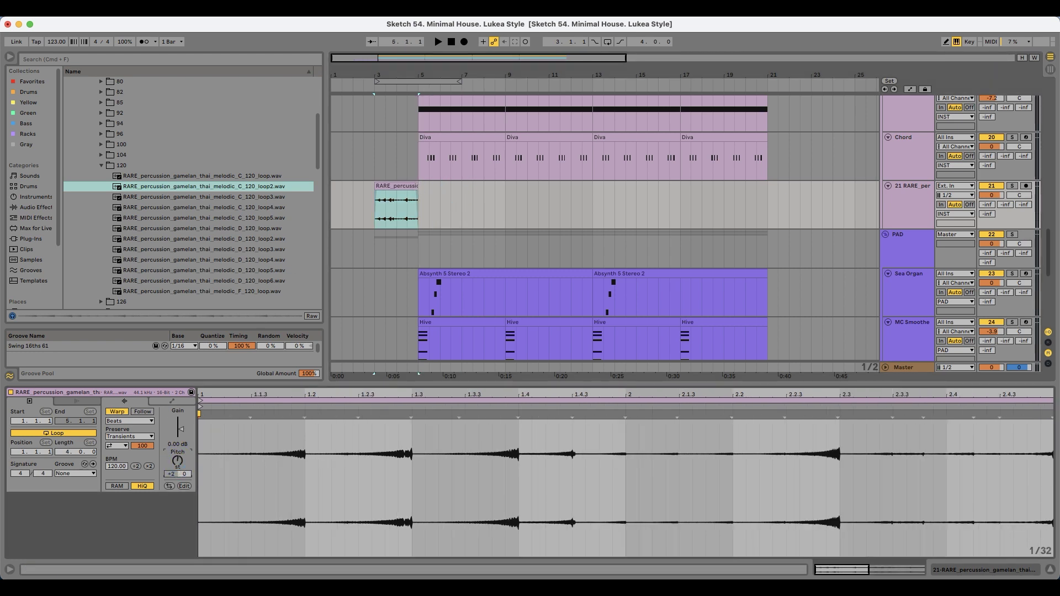
click(1012, 185)
key(space)
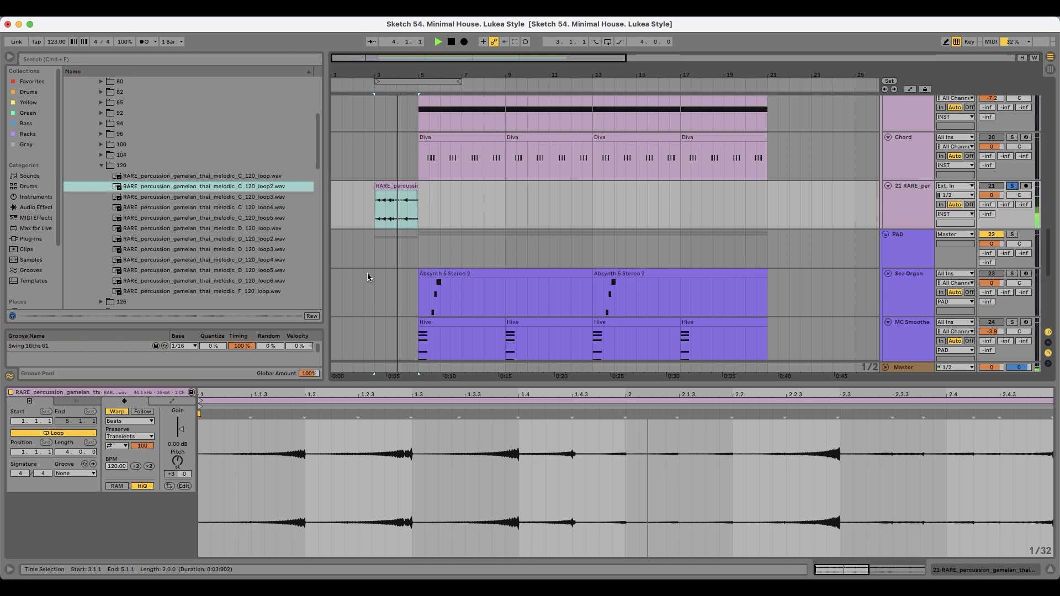
click(182, 462)
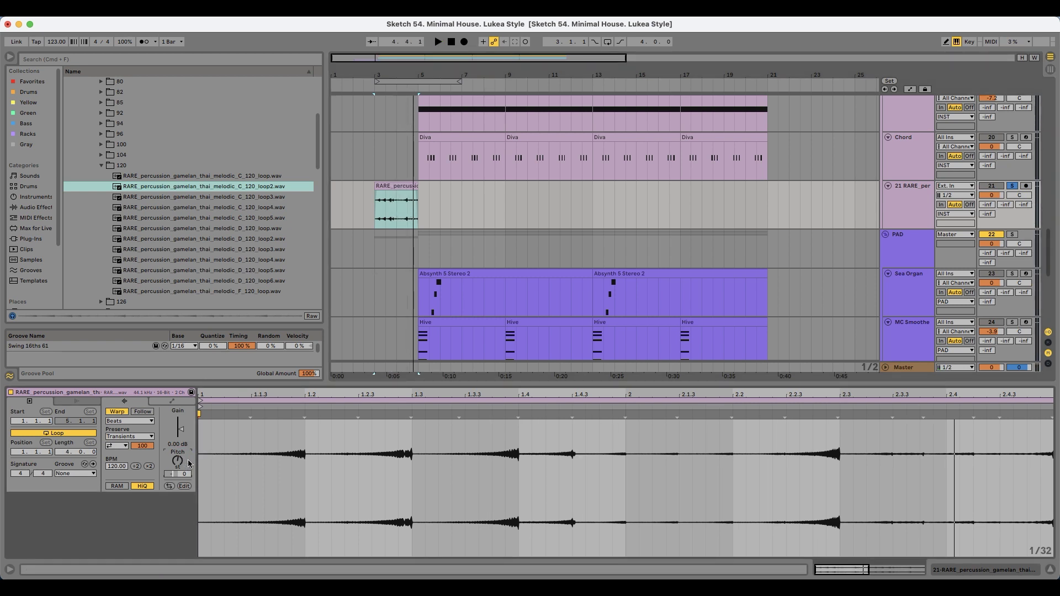
click(129, 420)
click(129, 462)
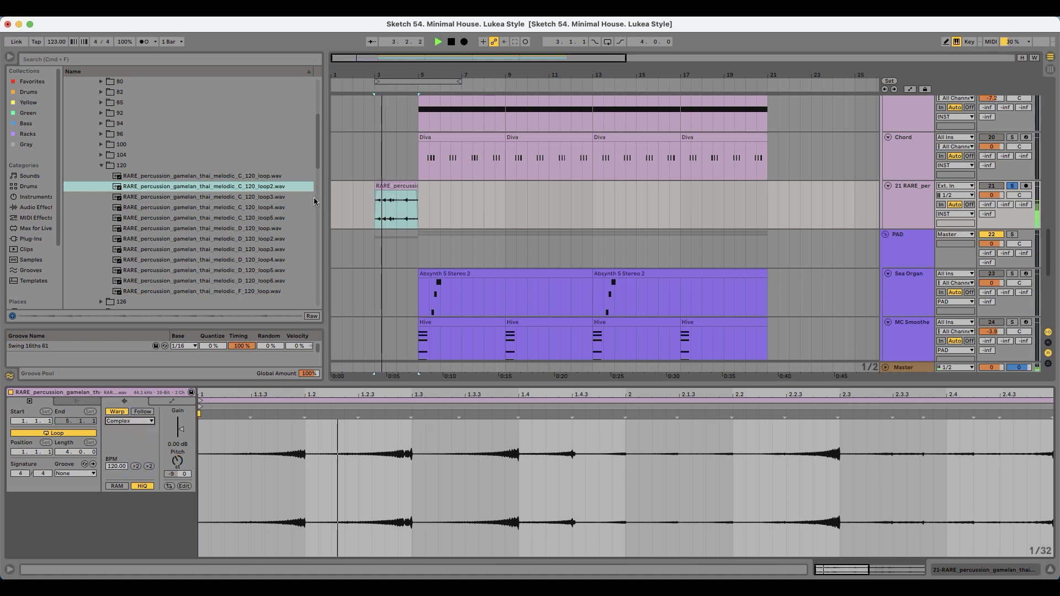
- Unsolo the gamelan track, open the first Diva clip's notes on the Chord track, and play it with the mix
click(1010, 187)
click(487, 135)
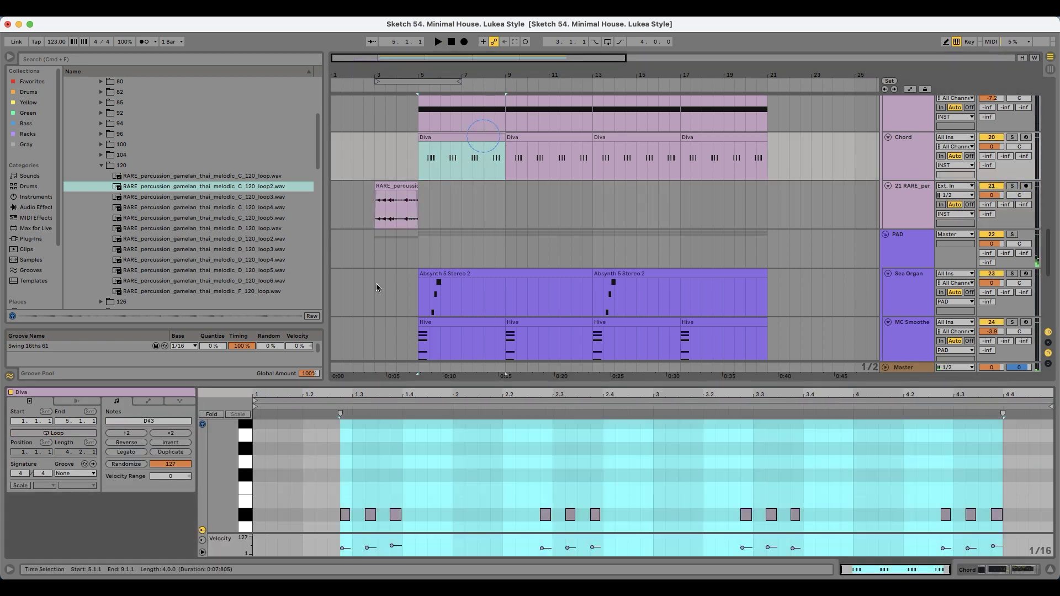
key(space)
scroll(482, 460, down, 3)
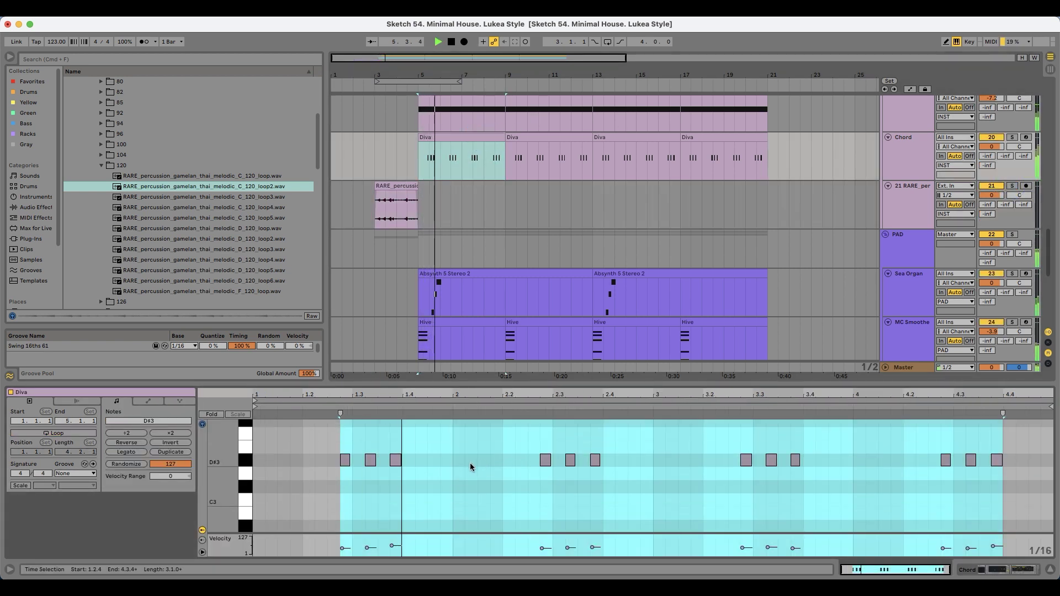
click(462, 462)
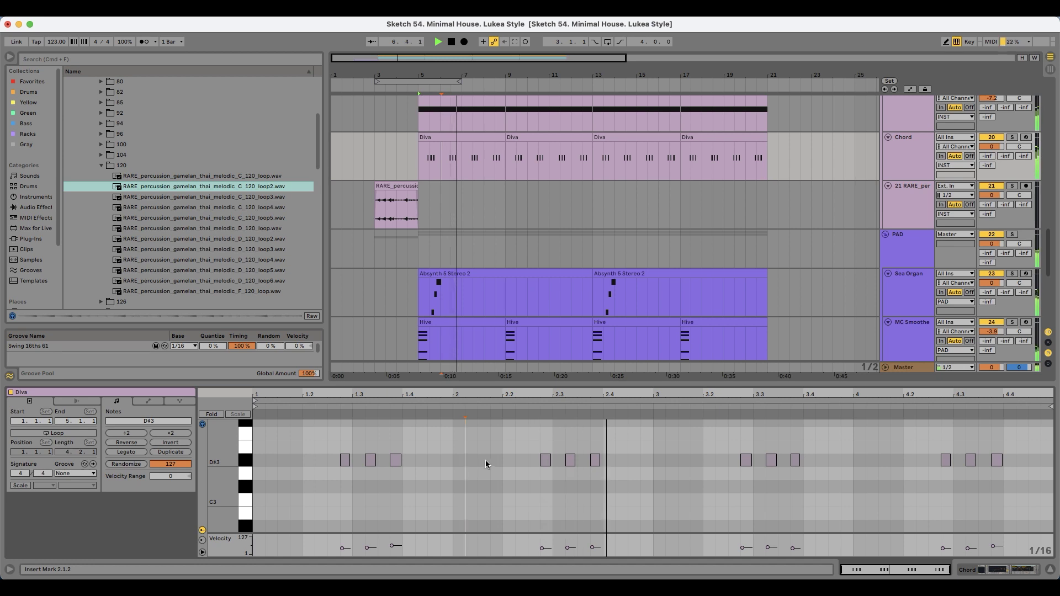
- Delete the chord stabs in bars 1 and 3 of the first Diva clip on the Chord track
drag(441, 470, 316, 452)
key(Delete)
drag(709, 445, 854, 479)
key(Delete)
- Duplicate the edited Diva clip over the remaining Diva clips so the new pattern runs up to bar 21
click(454, 134)
key(Right)
key(Right)
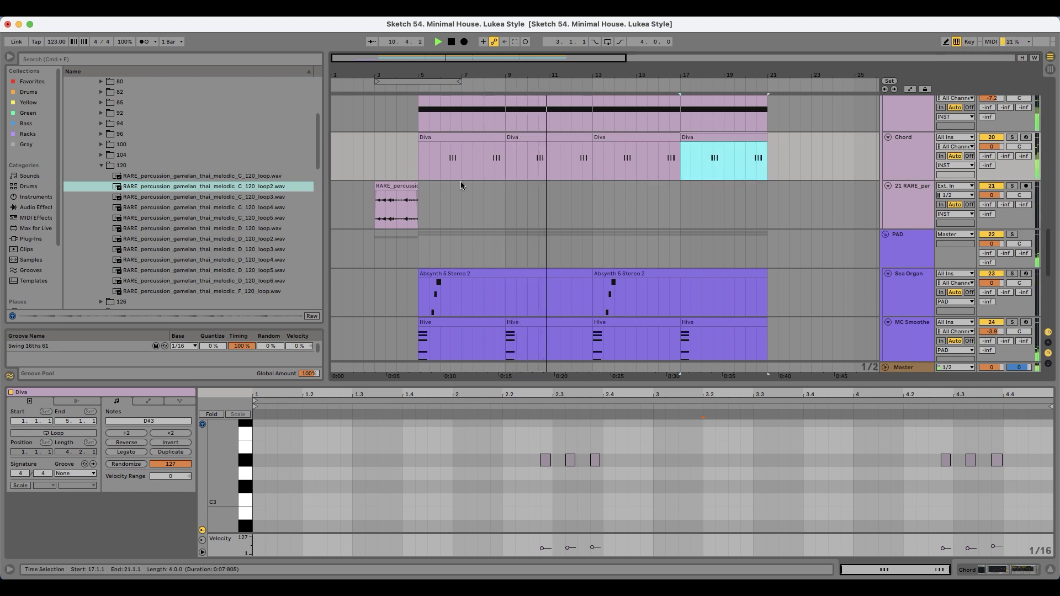
drag(498, 76, 453, 69)
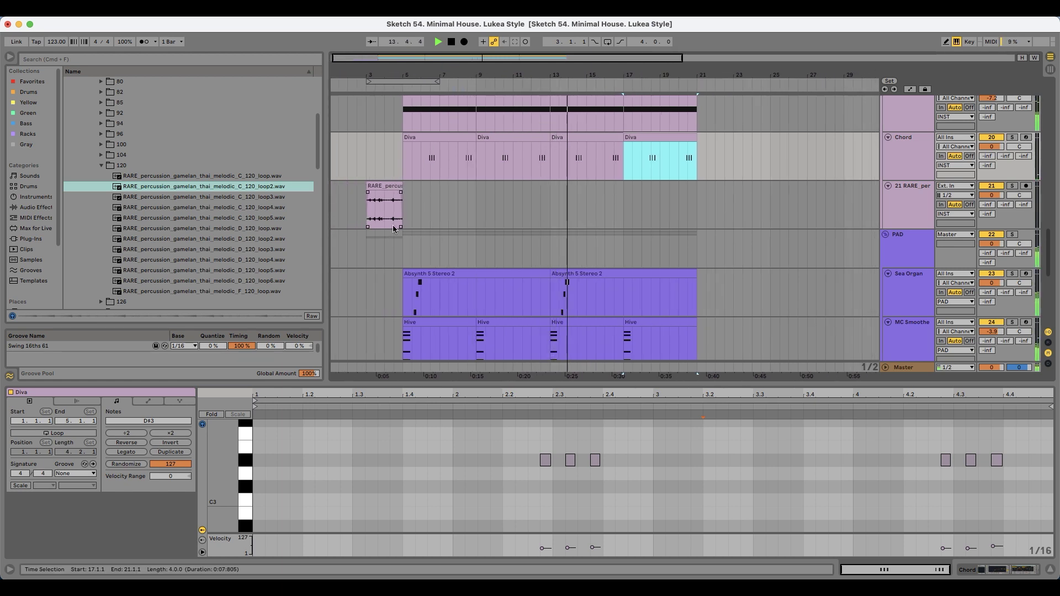
- Play the mix from the gamelan clip at bar 3, then stop playback and collapse the 120 sample folder
click(383, 194)
scroll(377, 260, down, 2)
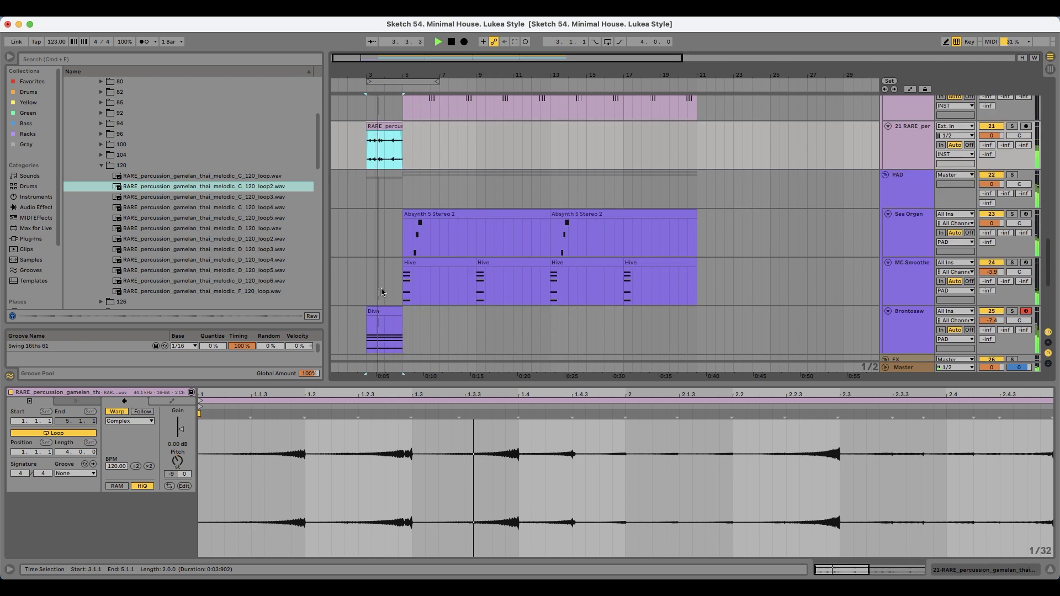
scroll(379, 292, down, 2)
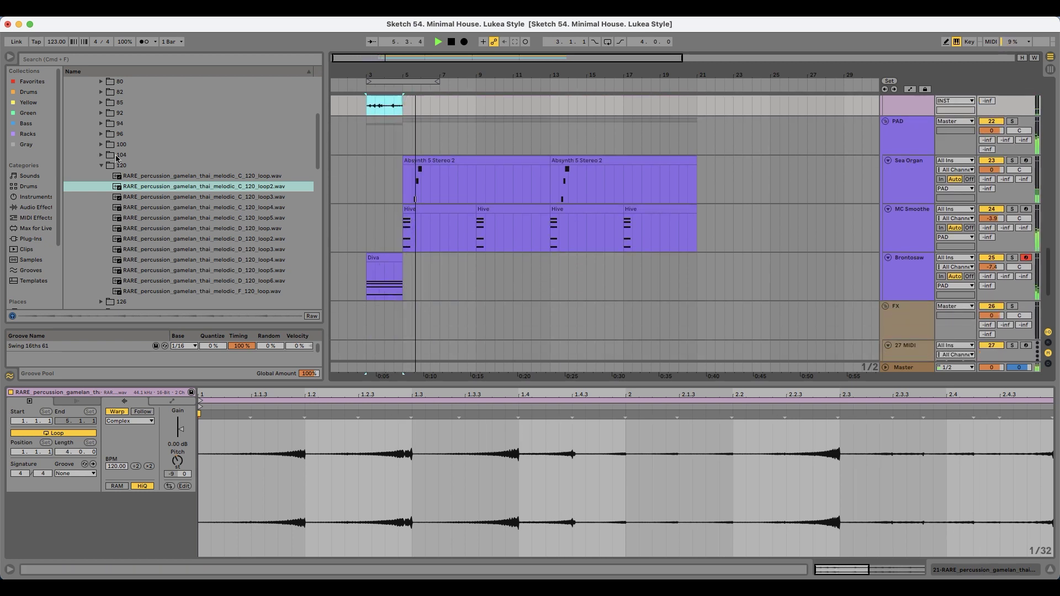
click(102, 166)
key(space)
- Search the SAMPLES library for "noise"
scroll(471, 298, down, 5)
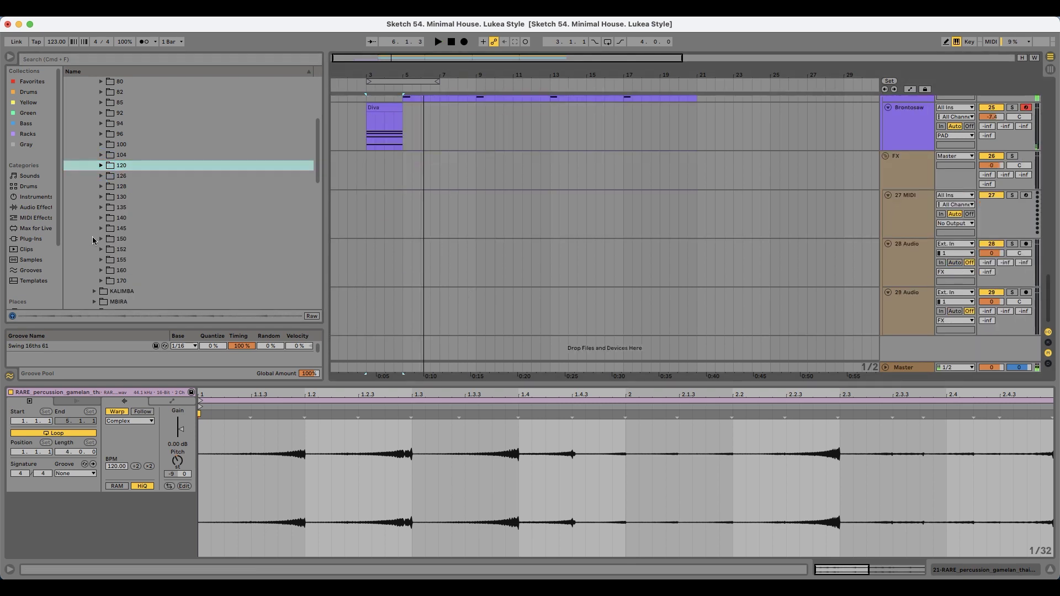
click(120, 60)
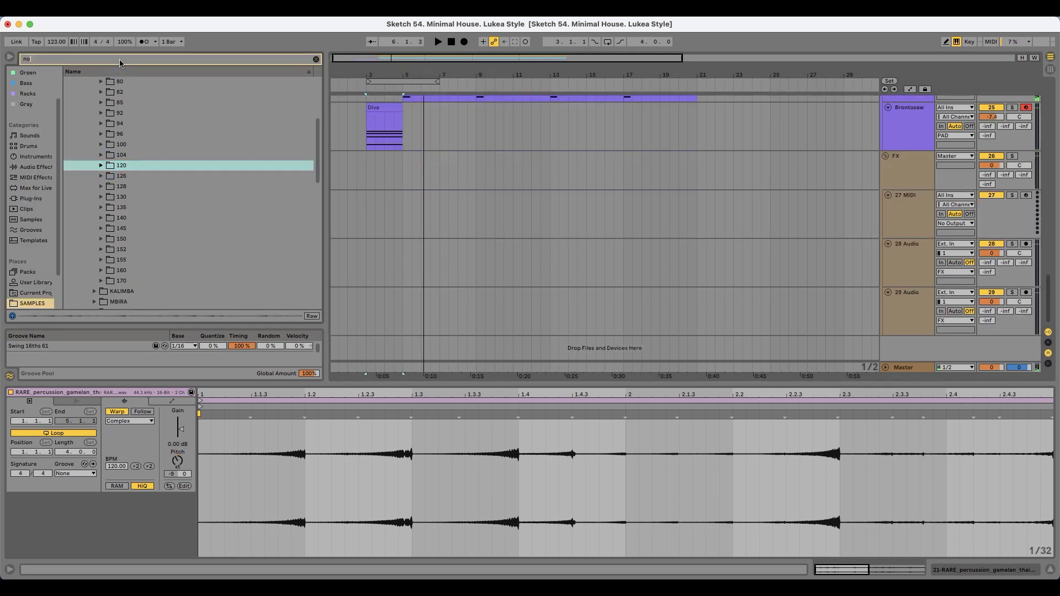
text(noie)
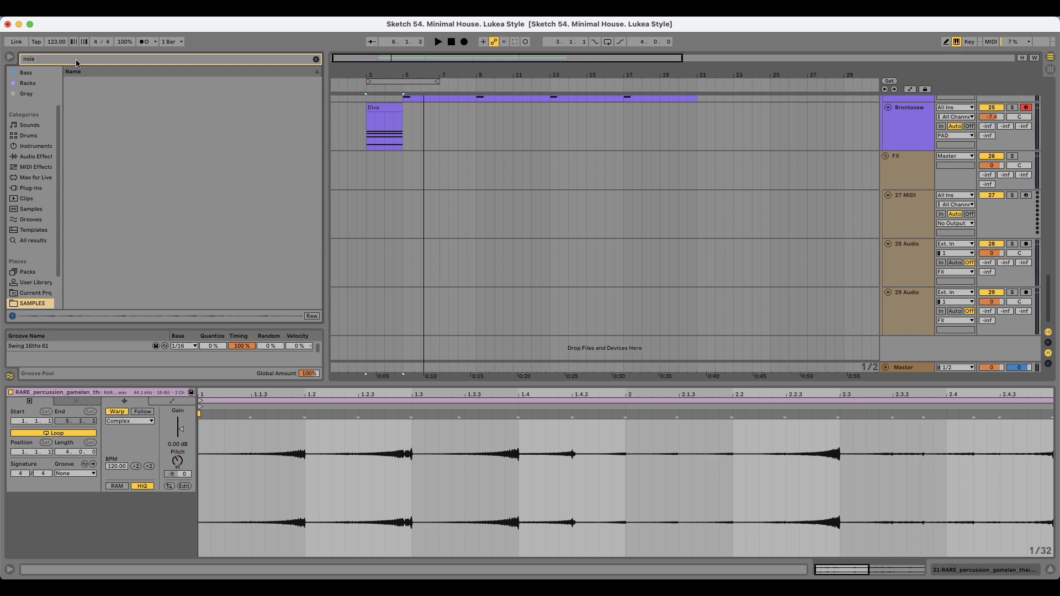
key(BackSpace)
text(se)
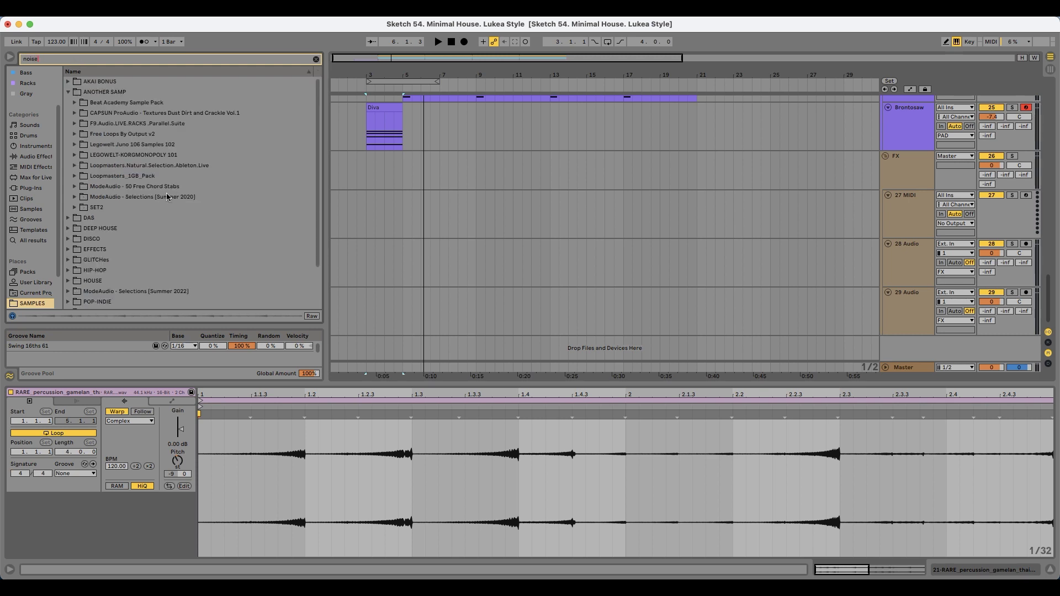
- Expand the SET2 results down to the ATHMOSPHERES folder and audition NOISE.wav
click(134, 209)
key(Right)
key(Down)
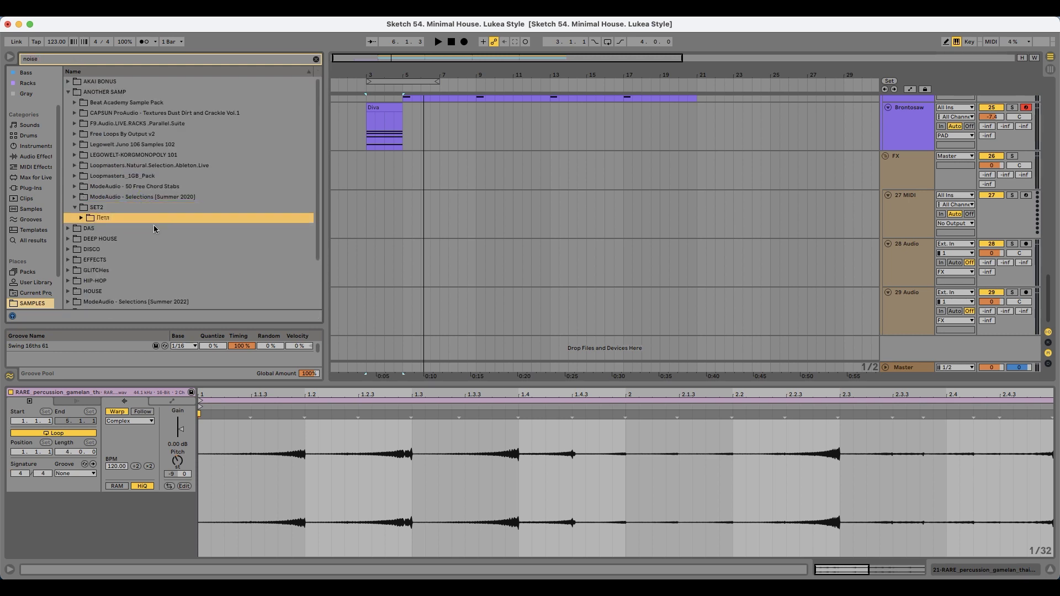
key(Right)
key(Down)
key(Right)
key(Down)
scroll(161, 264, down, 2)
key(Down)
key(Right)
key(Down)
key(Right)
key(Down)
scroll(162, 258, down, 2)
key(Down)
key(Down)
key(Down)
key(Right)
key(Down)
key(Down)
key(Down)
key(Right)
key(Down)
key(Right)
key(Down)
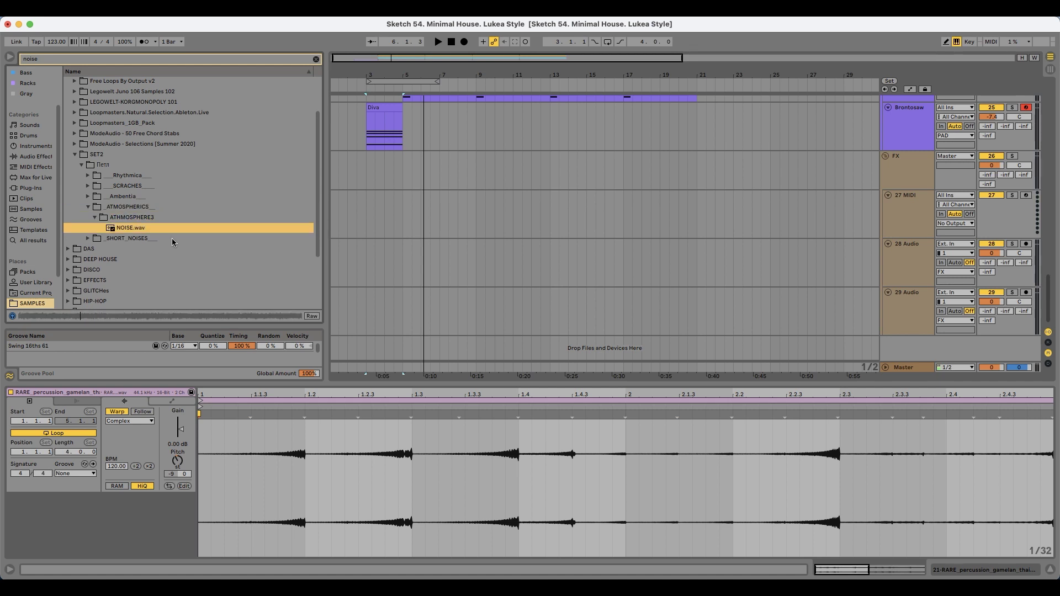
- Audition the short noise samples in the 41-SHORT NOISES A and 42-SHORT NOISES B folders
key(Down)
key(Right)
key(Down)
key(Right)
key(Down)
key(Down)
click(173, 270)
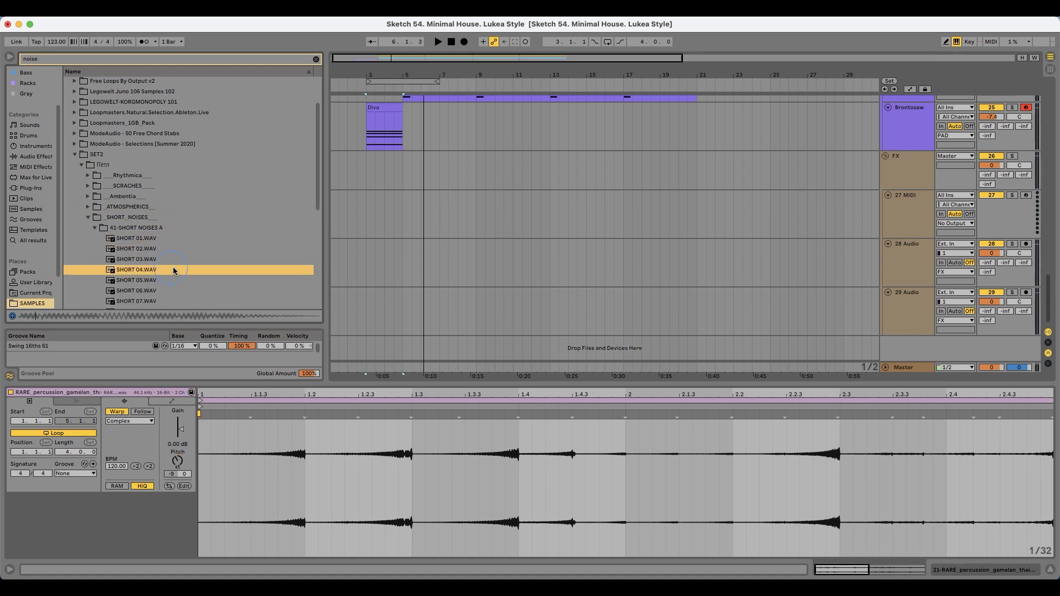
scroll(173, 270, down, 3)
key(Down)
click(152, 249)
scroll(153, 267, down, 3)
key(Down)
click(141, 225)
key(Down)
click(142, 198)
click(145, 178)
click(147, 223)
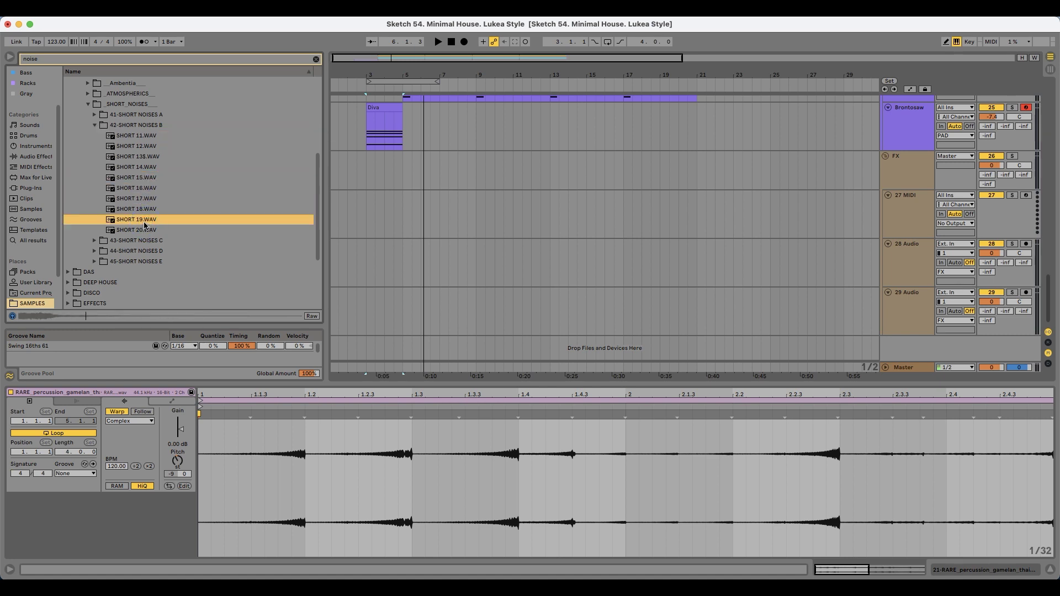
scroll(144, 225, down, 1)
key(Up)
key(Up)
key(Up)
key(Up)
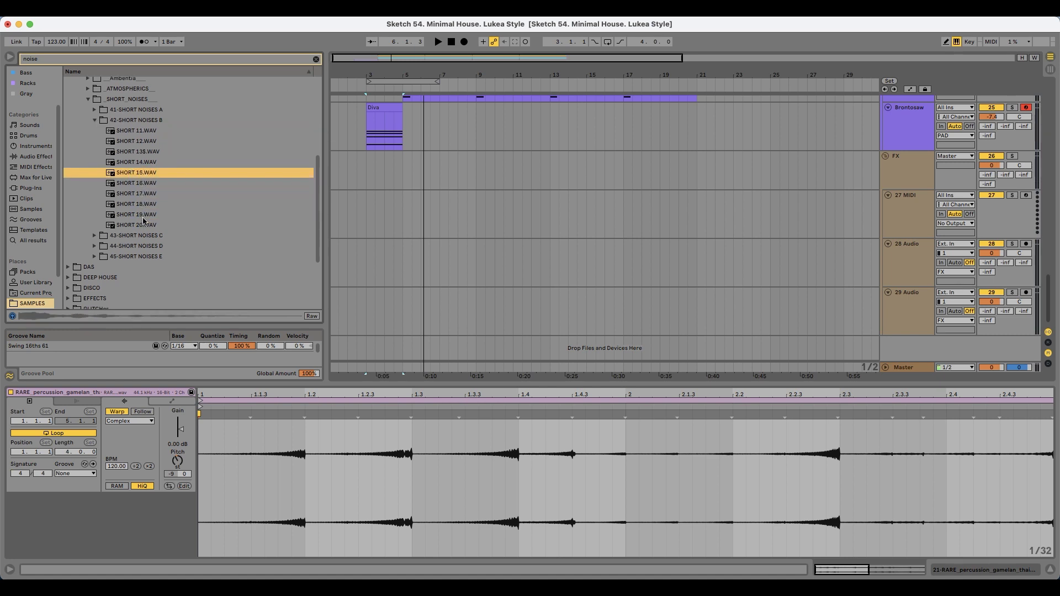
- Audition the samples in the 43-SHORT NOISES C folder
scroll(143, 220, down, 3)
click(146, 198)
key(Down)
key(Right)
key(Down)
click(163, 202)
key(Up)
key(Up)
key(Up)
click(141, 219)
scroll(141, 220, down, 10)
- Find ESR_GSFA1_White_Noise_Downlifter_120bpm.wav in the EFFECTS folder's FX Downs & Crashes and place it at bar 3 on audio track 29
click(109, 209)
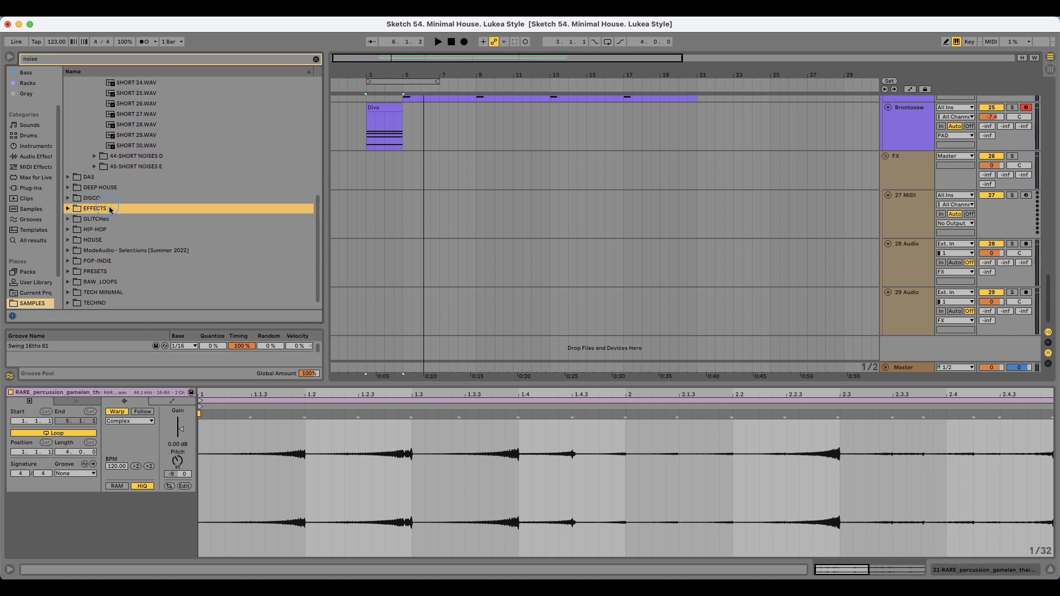
key(Right)
key(Down)
key(Right)
key(Down)
key(Right)
key(Down)
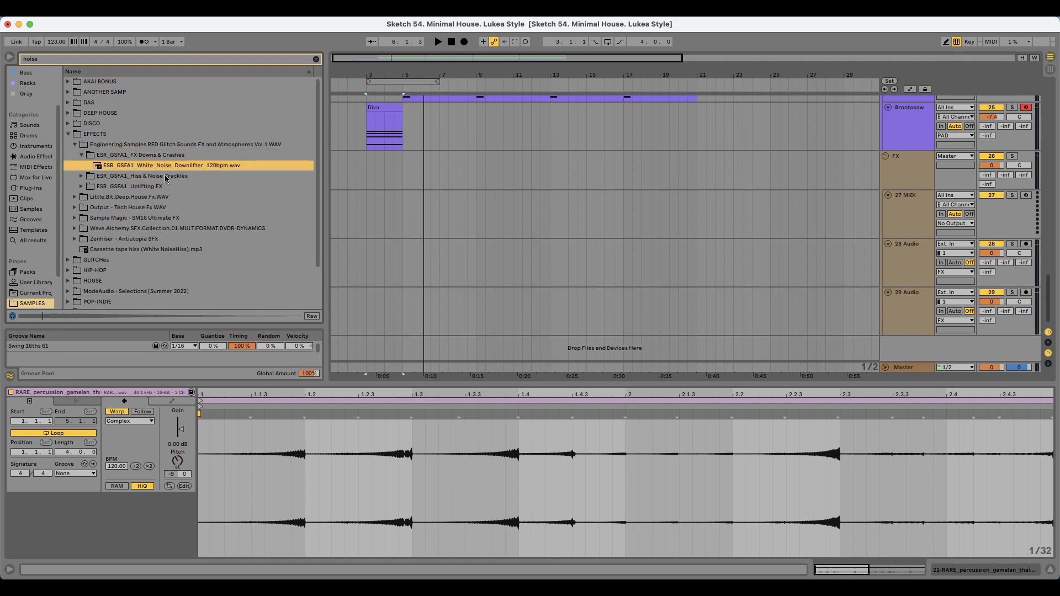
drag(188, 168, 372, 312)
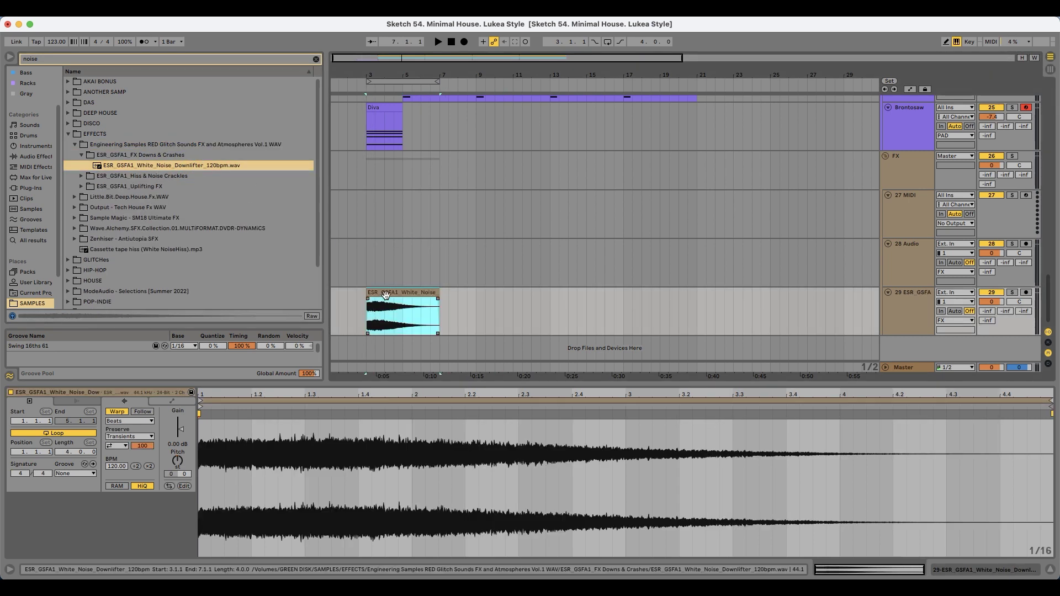
- Reverse the white noise clip and move it earlier so that it ends at bar 5
click(170, 486)
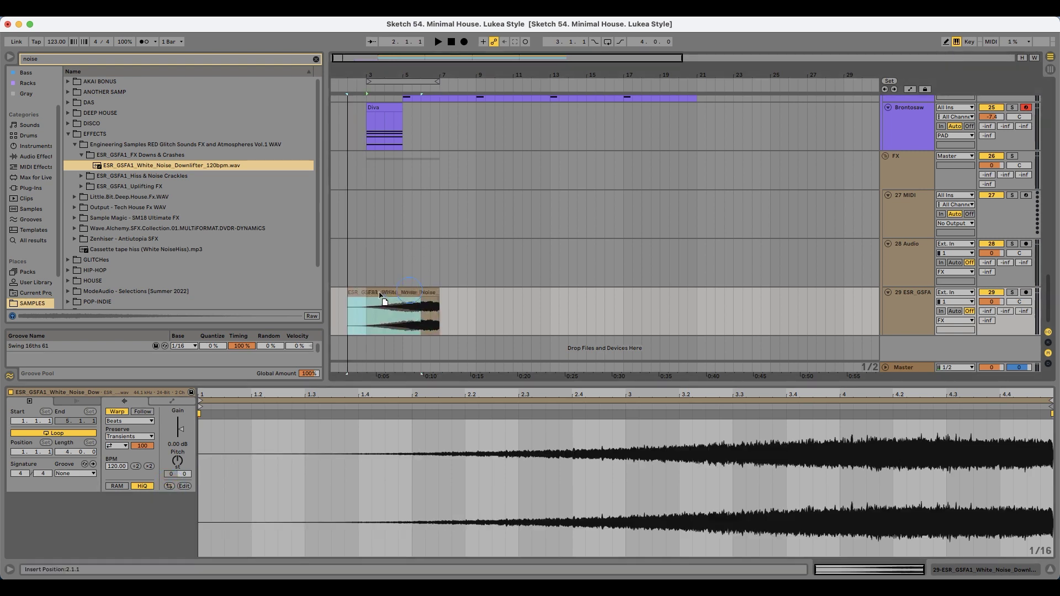
drag(362, 331, 327, 331)
- Lower the reversed noise clip's gain to -13.6 dB during playback and set its warp mode to Complex
key(space)
drag(180, 429, 180, 433)
key(space)
click(367, 313)
key(space)
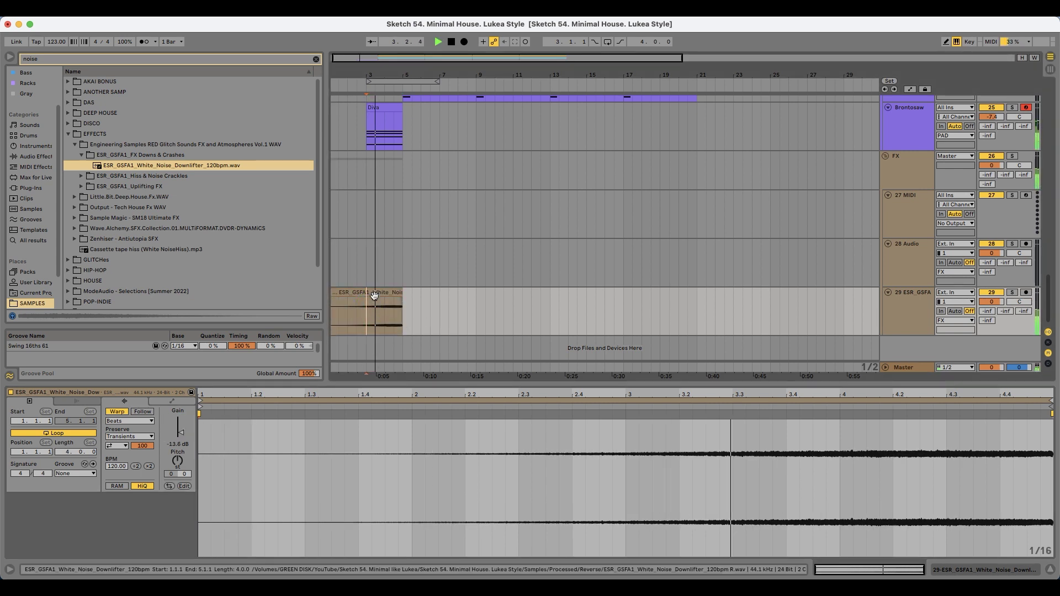
click(129, 420)
click(128, 462)
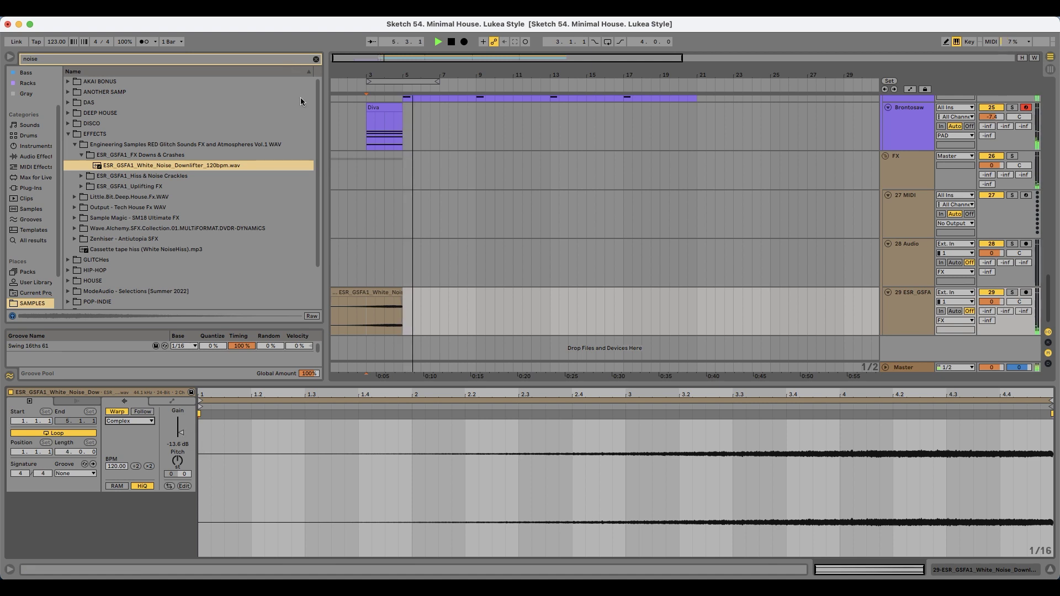
- Raise the white noise track's B-Hall send to about -11 dB while playing from bar 3, and clear the library search
key(space)
key(space)
drag(1004, 312, 1005, 274)
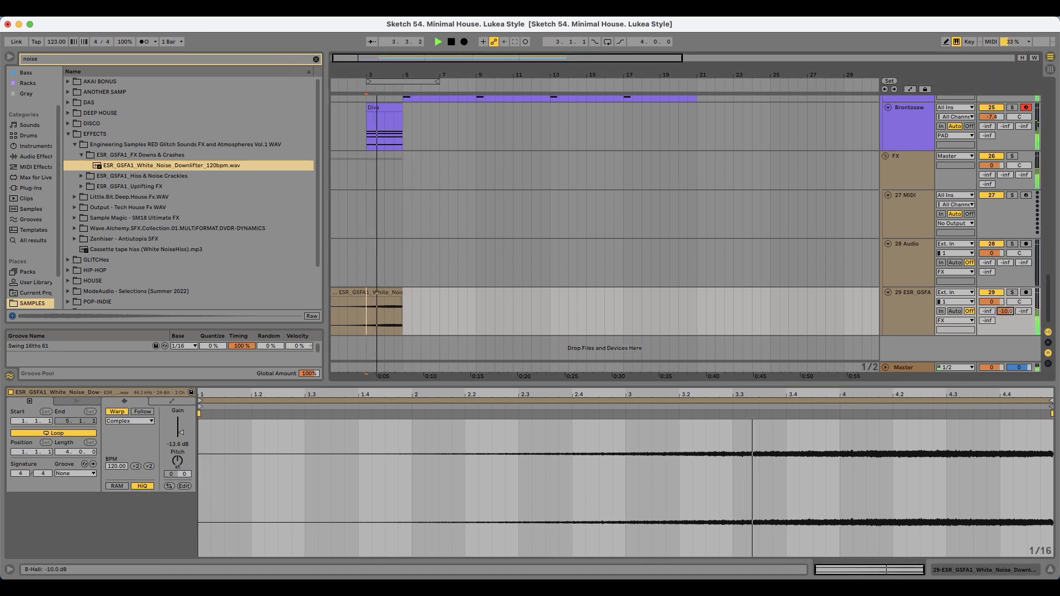
click(314, 60)
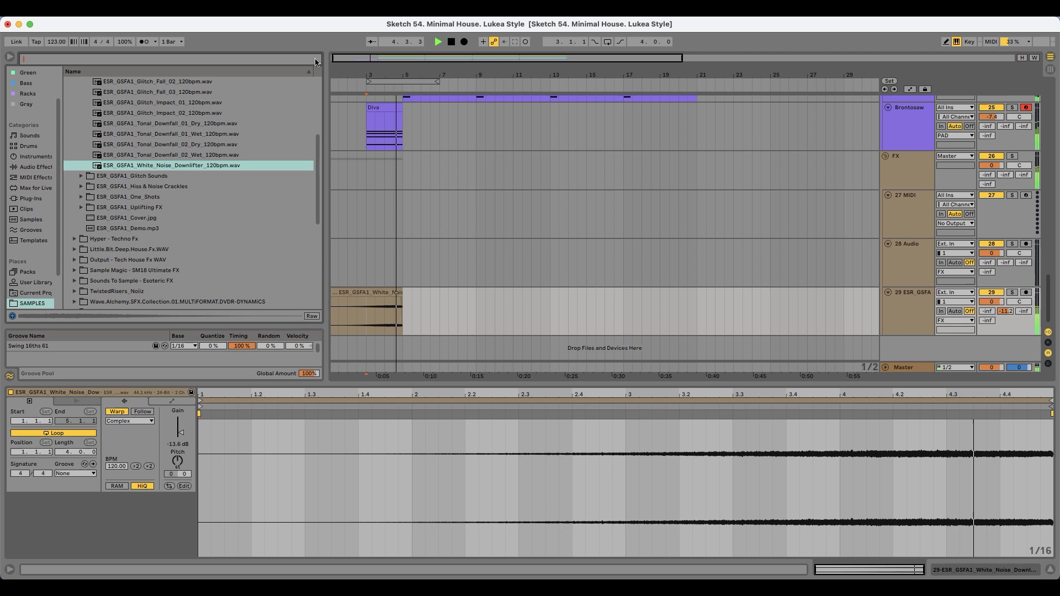
- Examine the mix's spectrum and levels in the Master track's Voxengo SPAN, then close its window
drag(372, 72, 342, 63)
click(908, 367)
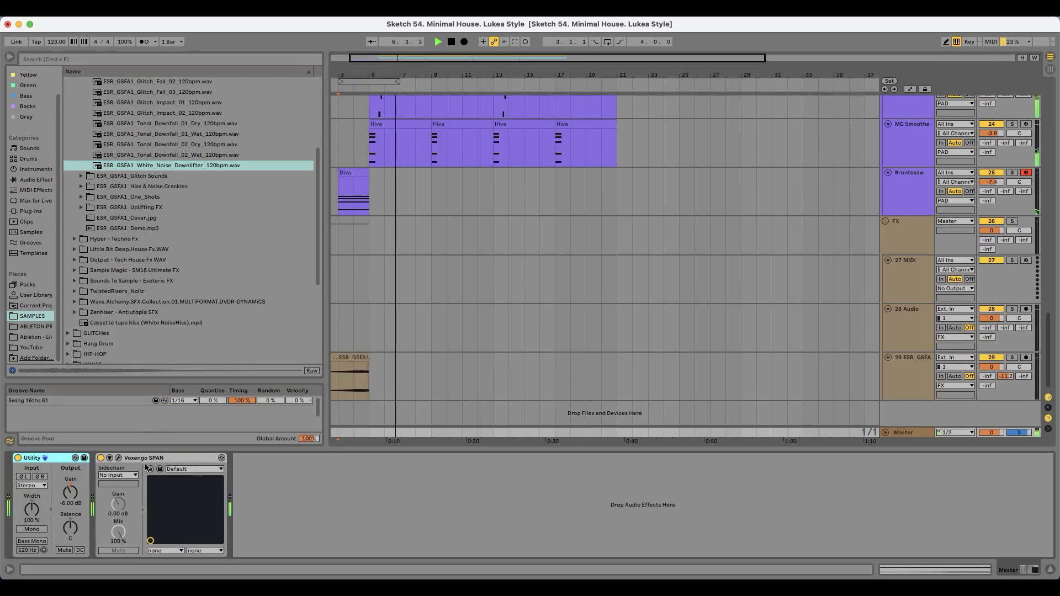
click(118, 459)
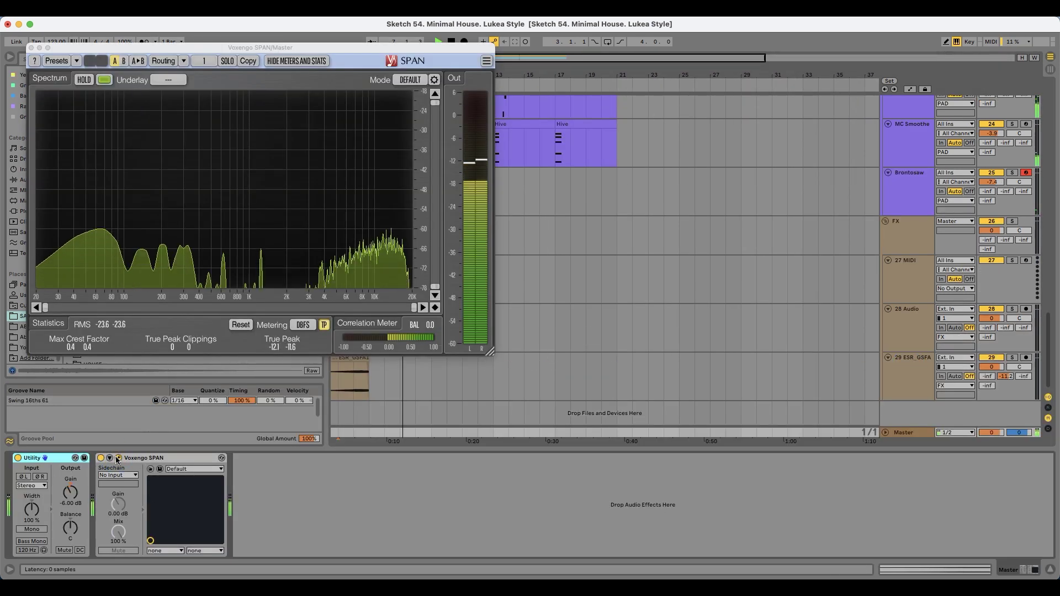
click(117, 459)
drag(398, 76, 412, 71)
- Listen through the arrangement, stop playback, and set the insertion point at bar 5 on the 10 Audio track in the PERCUSS group
scroll(387, 174, up, 5)
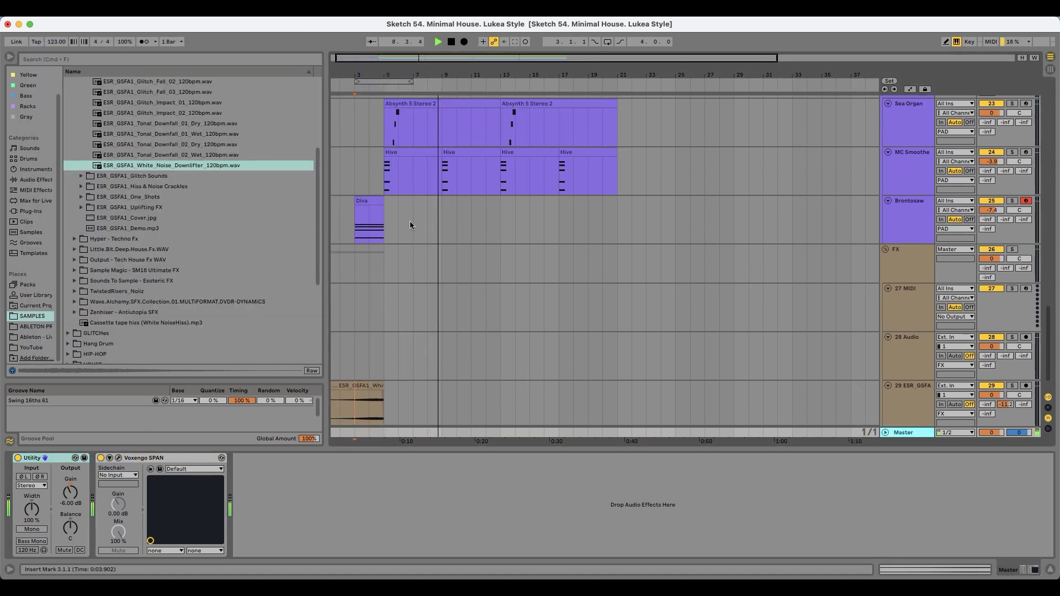
scroll(381, 294, up, 5)
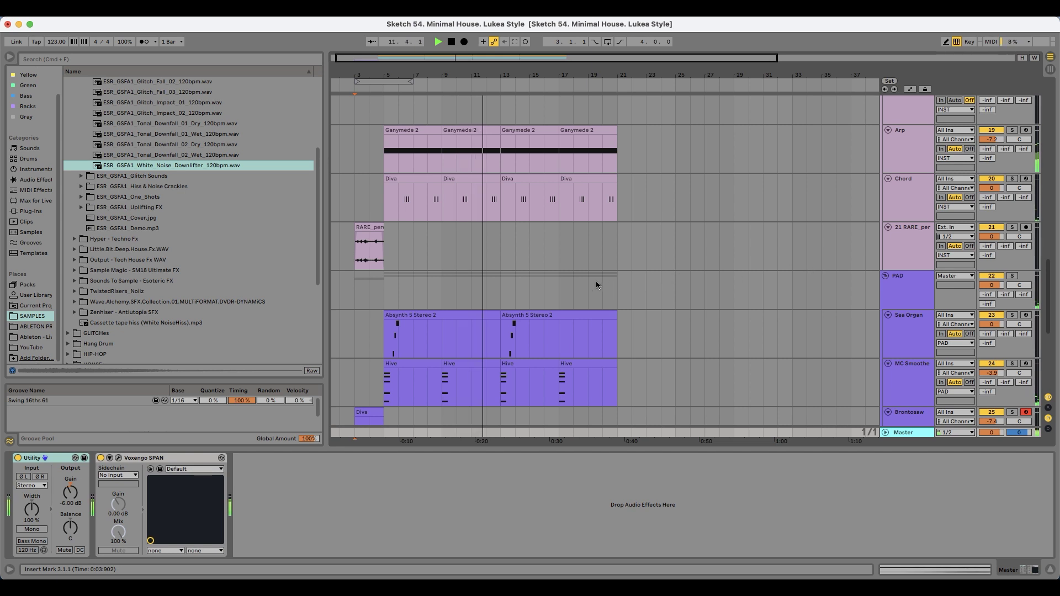
key(minus)
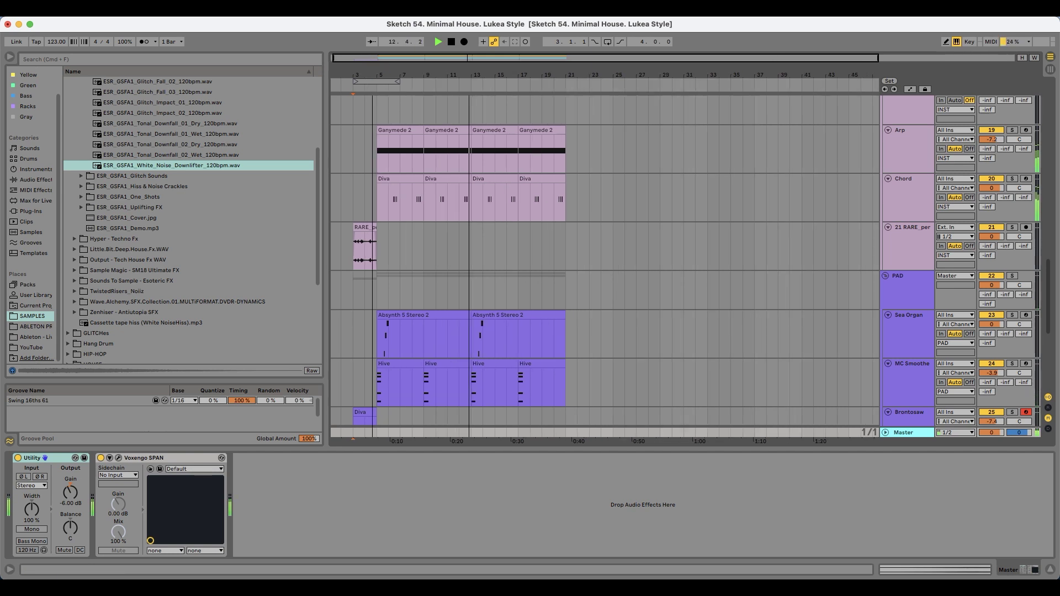
scroll(394, 204, up, 5)
scroll(397, 215, up, 10)
key(space)
click(388, 323)
click(379, 350)
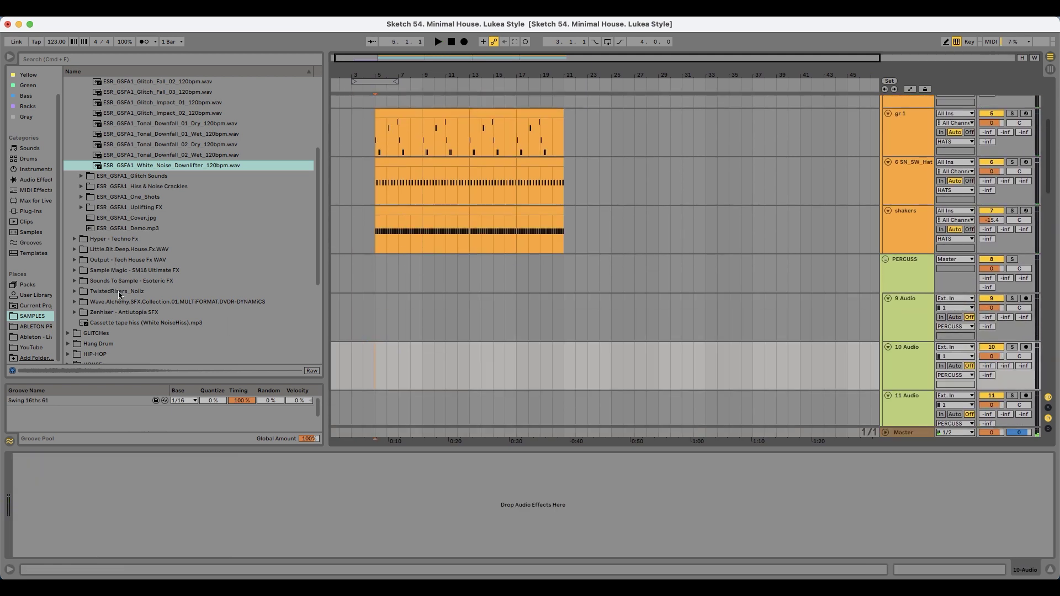
- Open the TECH MINIMAL folder and expand Resonance Sound - Clicks and Glitches Vol.1 down to free_samples_CR1
scroll(166, 276, down, 5)
double_click(131, 327)
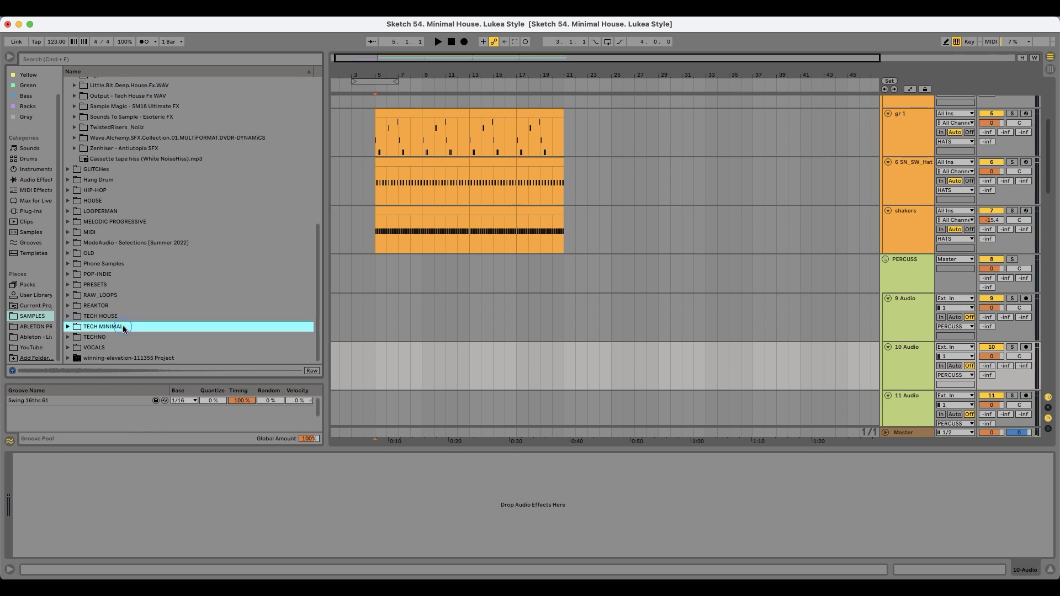
scroll(152, 306, down, 6)
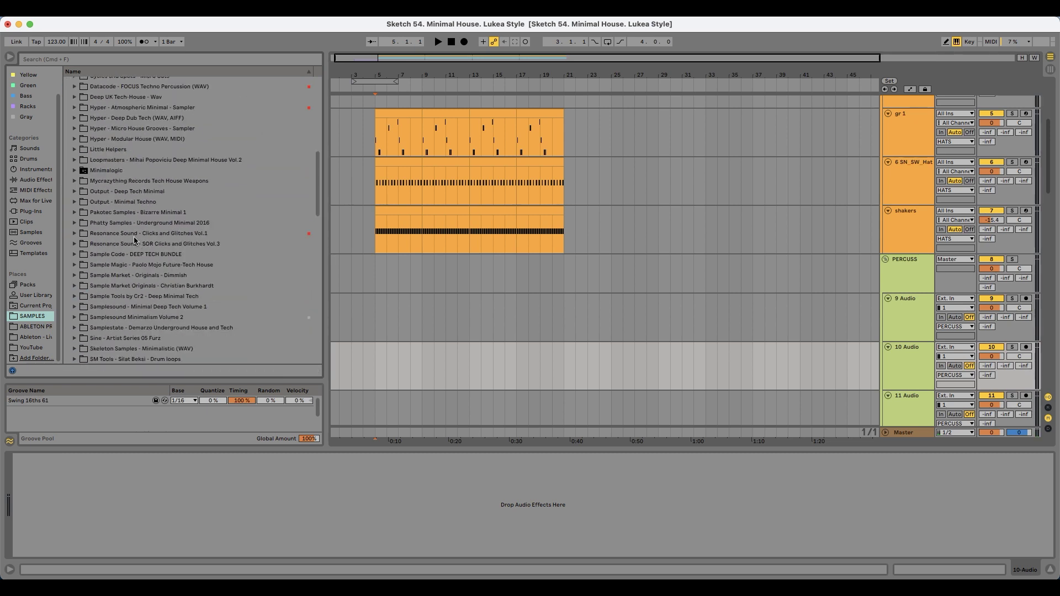
click(133, 236)
scroll(159, 289, down, 2)
click(159, 291)
scroll(159, 291, down, 4)
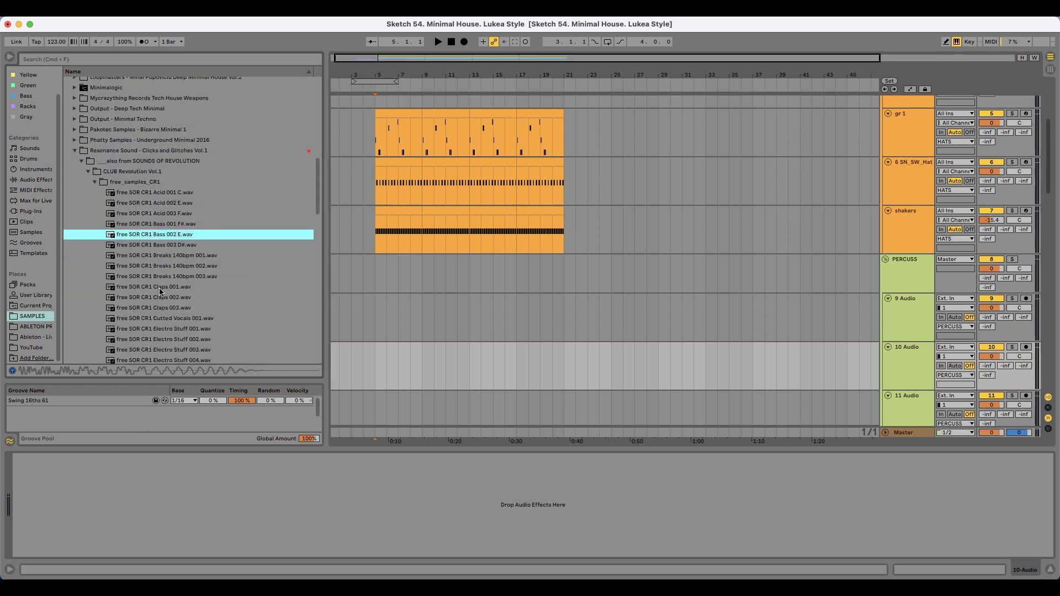
- Audition samples from the free_samples_CR1 folder of CLUB Revolution Vol.1
key(Down)
key(Down)
click(162, 297)
scroll(164, 295, down, 3)
key(Up)
key(Up)
click(165, 298)
scroll(165, 297, down, 5)
click(163, 279)
scroll(164, 278, down, 5)
click(163, 276)
scroll(162, 273, down, 5)
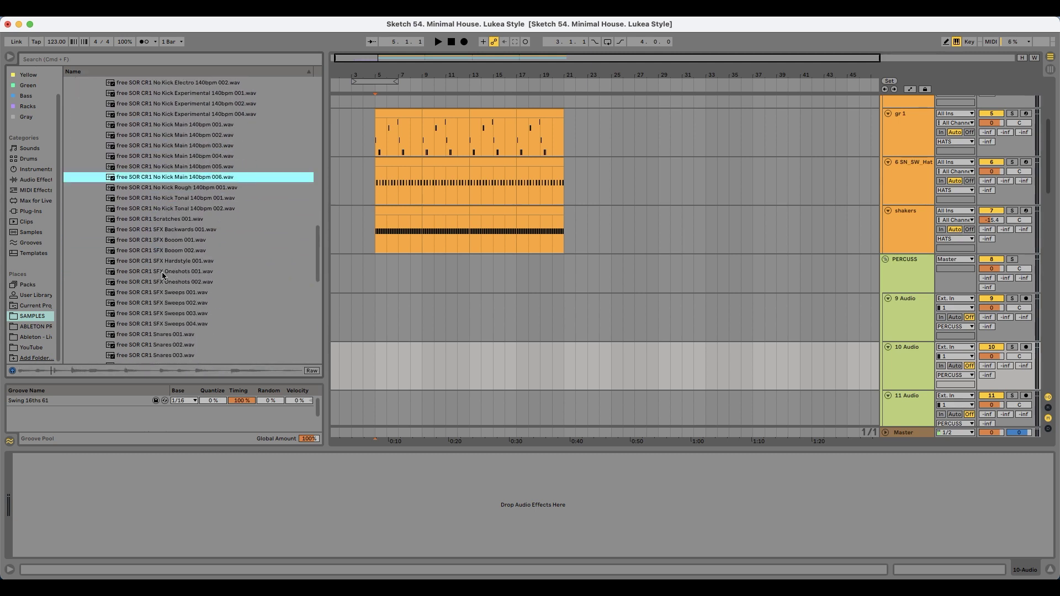
click(163, 277)
scroll(162, 265, down, 5)
click(161, 237)
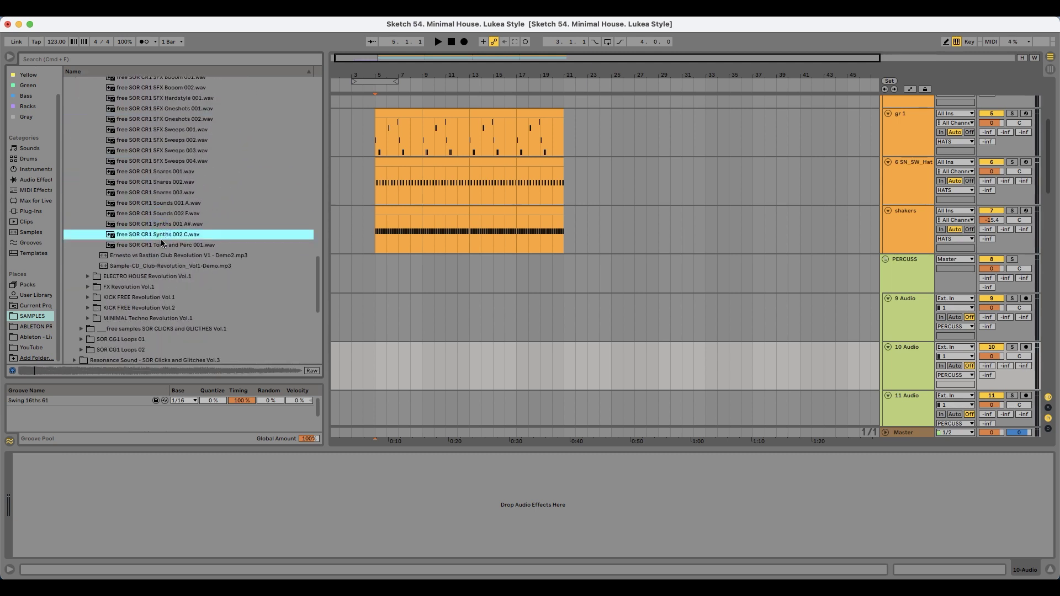
scroll(182, 241, down, 3)
click(174, 205)
- Collapse CLUB Revolution Vol.1 and audition the DL Kits samples in ELECTRO HOUSE Revolution Vol.1
scroll(183, 248, up, 10)
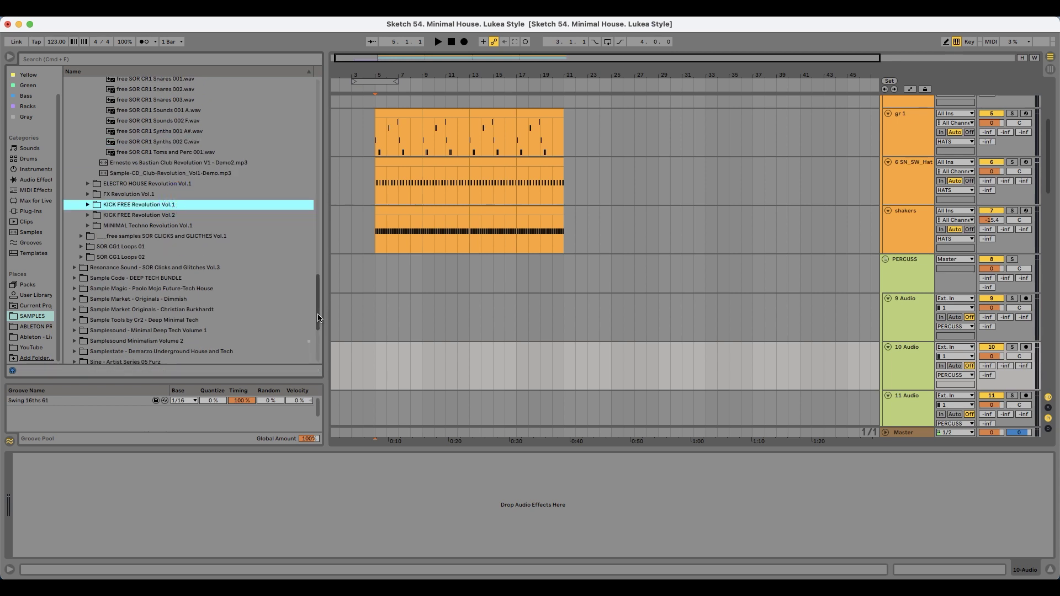
click(166, 299)
scroll(174, 306, down, 2)
key(Left)
key(Left)
scroll(174, 308, down, 3)
key(Down)
key(Right)
key(Down)
key(Right)
key(Down)
click(183, 283)
click(190, 324)
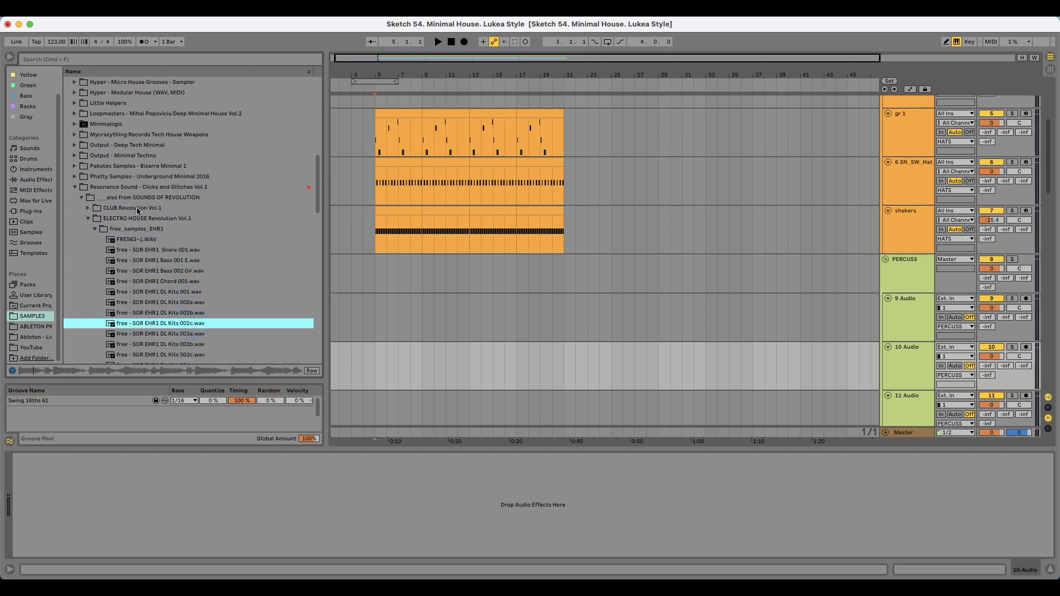
- Collapse Resonance Sound - Clicks and Glitches Vol.1 and expand Sway - Sine Artist Series 07 down to its Drum Loops subfolders
click(131, 190)
key(Left)
scroll(151, 261, down, 3)
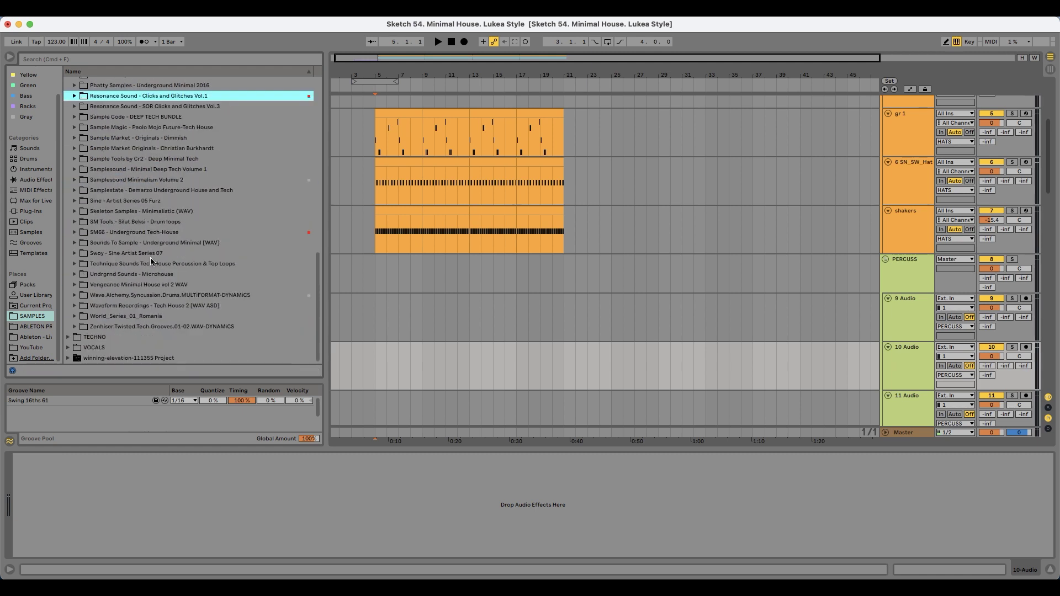
click(143, 255)
key(Right)
key(Down)
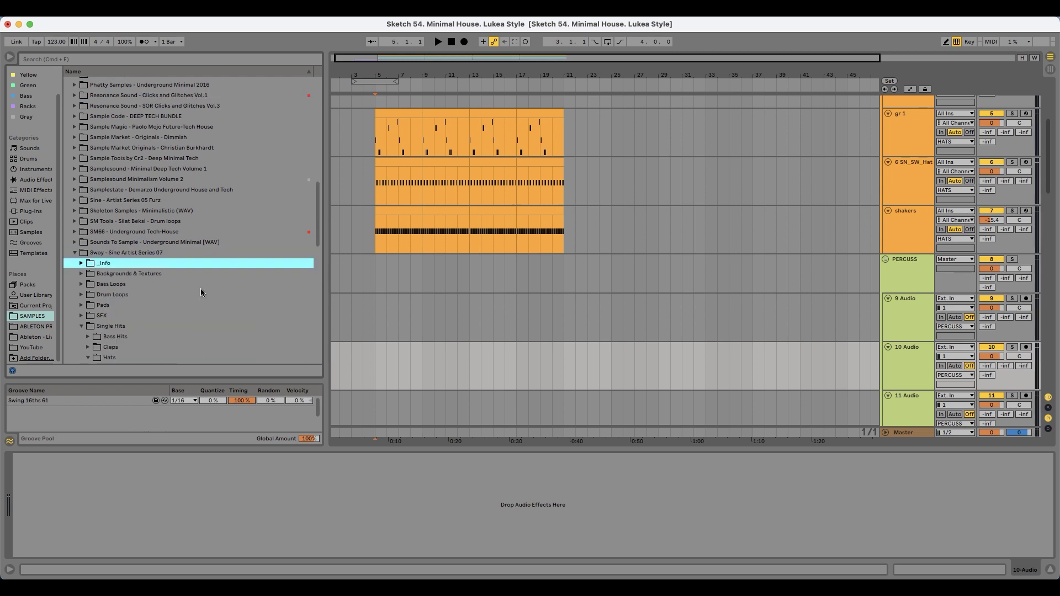
scroll(182, 285, down, 3)
click(127, 266)
key(Left)
click(125, 239)
key(Right)
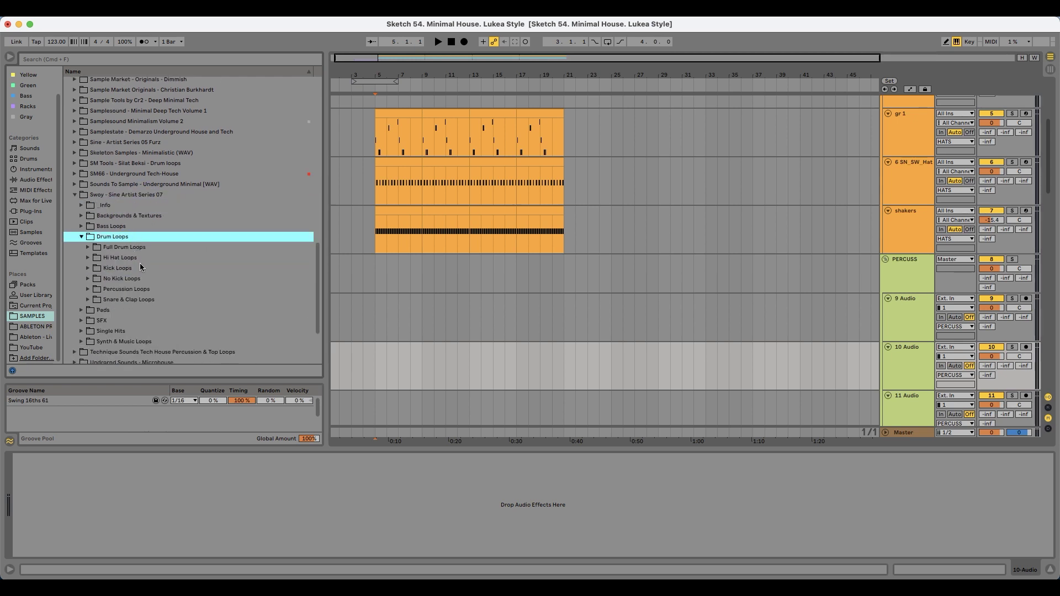
- Expand the No Kick Loops folder and audition its samples
click(144, 282)
key(Right)
key(Down)
scroll(166, 294, down, 5)
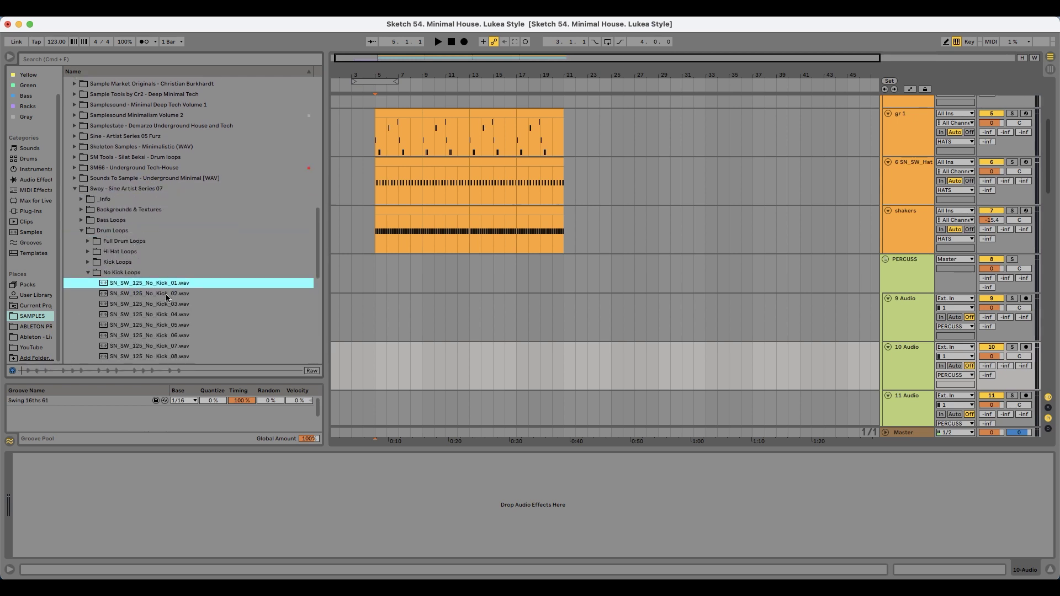
click(167, 291)
scroll(167, 290, down, 5)
key(Down)
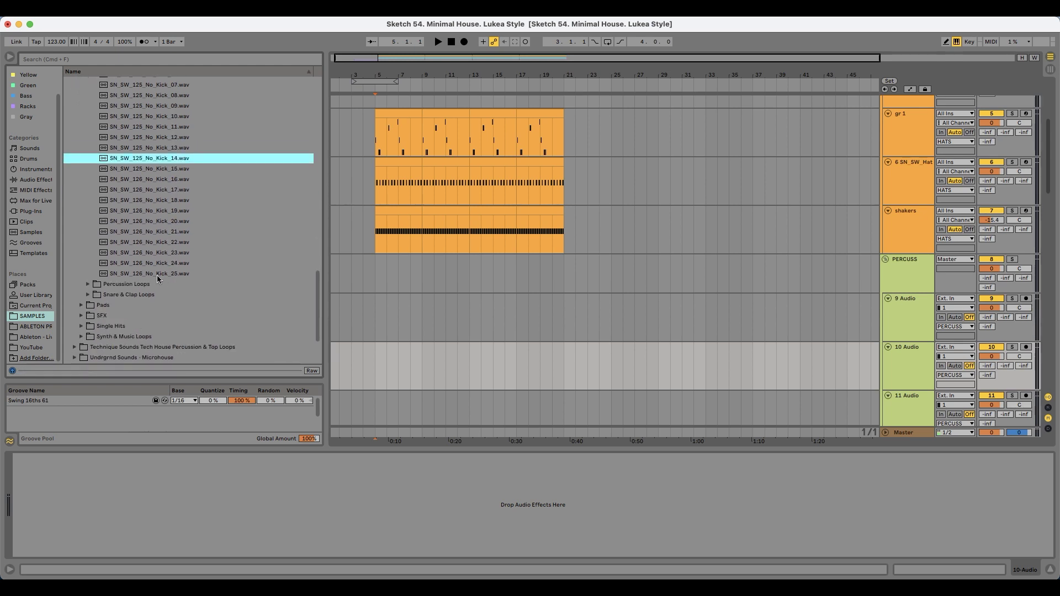
scroll(155, 276, down, 4)
scroll(139, 182, down, 2)
key(Down)
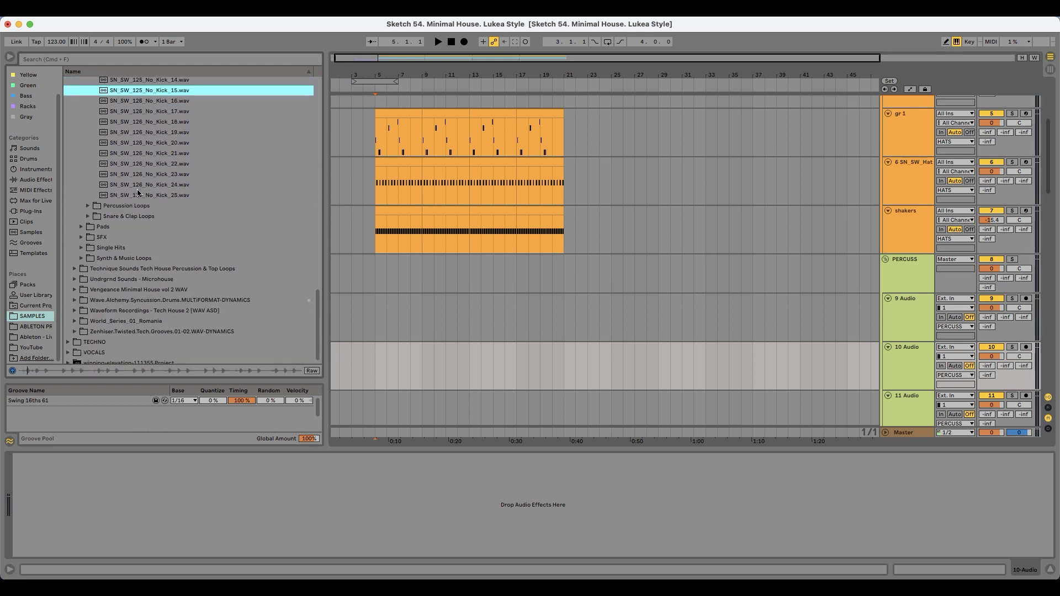
scroll(151, 192, up, 2)
key(Down)
key(Down)
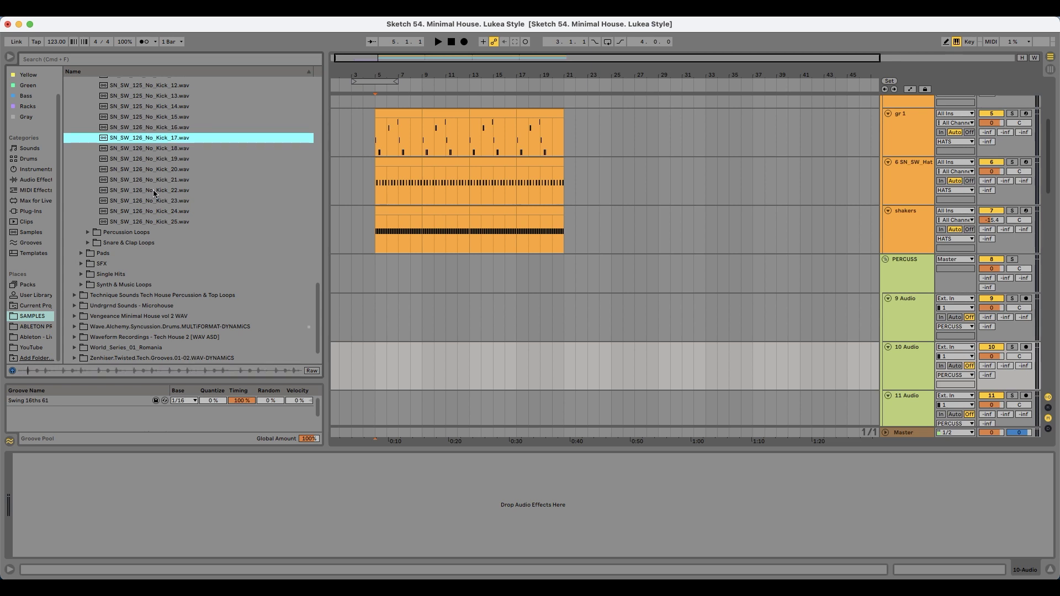
- Try SN_SW_125_Hat_13.wav from the Hi Hat Loops folder at bar 5 on the 10 Audio track and listen to it with the arrangement
scroll(157, 194, up, 4)
scroll(168, 232, up, 8)
key(Down)
double_click(134, 148)
scroll(138, 160, up, 1)
key(Down)
click(153, 306)
scroll(153, 312, down, 5)
click(165, 159)
drag(147, 153, 381, 353)
key(space)
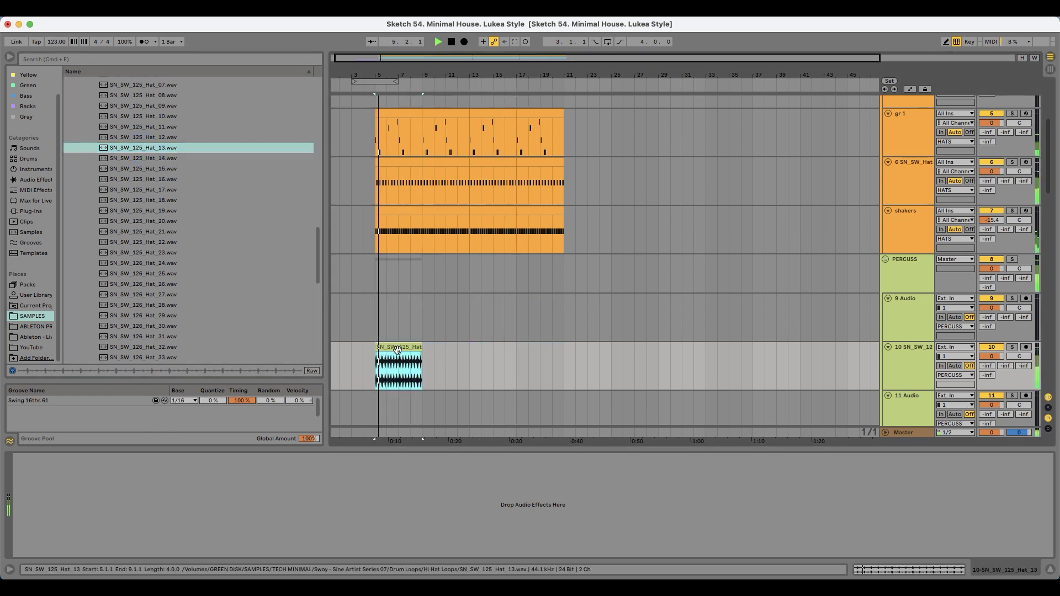
- Try SN_SW_125_Hat_21.wav at bar 5 on track 10 in place of the current hat loop and play it back
key(space)
click(175, 231)
drag(176, 231, 387, 373)
key(space)
- Audition neighbouring hat loops and try SN_SW_126_Hat_24.wav at bar 5 on track 10 with playback
click(157, 284)
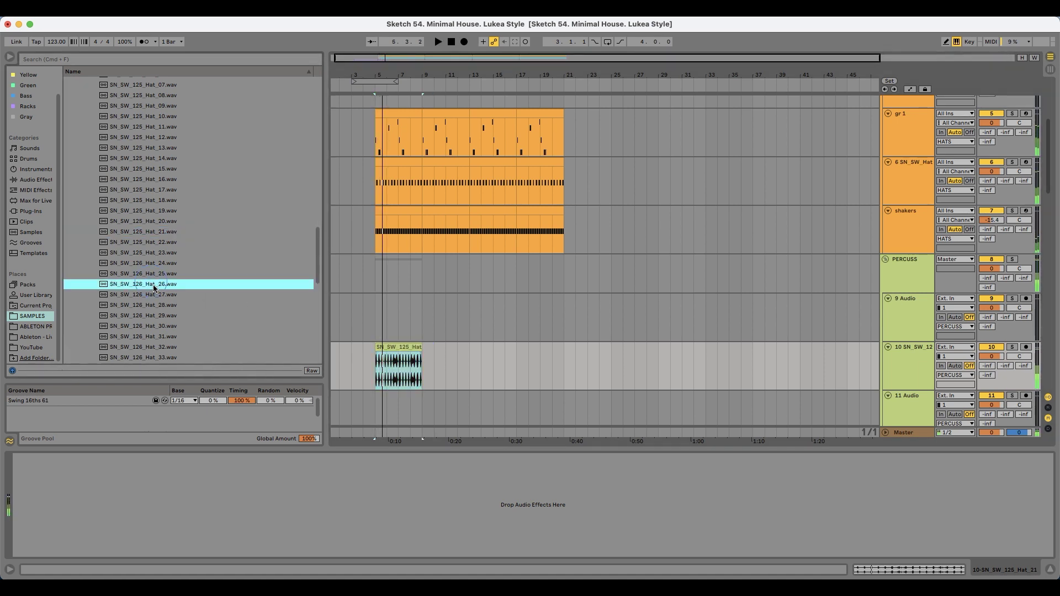
scroll(158, 288, down, 3)
key(Up)
key(Up)
drag(169, 208, 405, 346)
key(space)
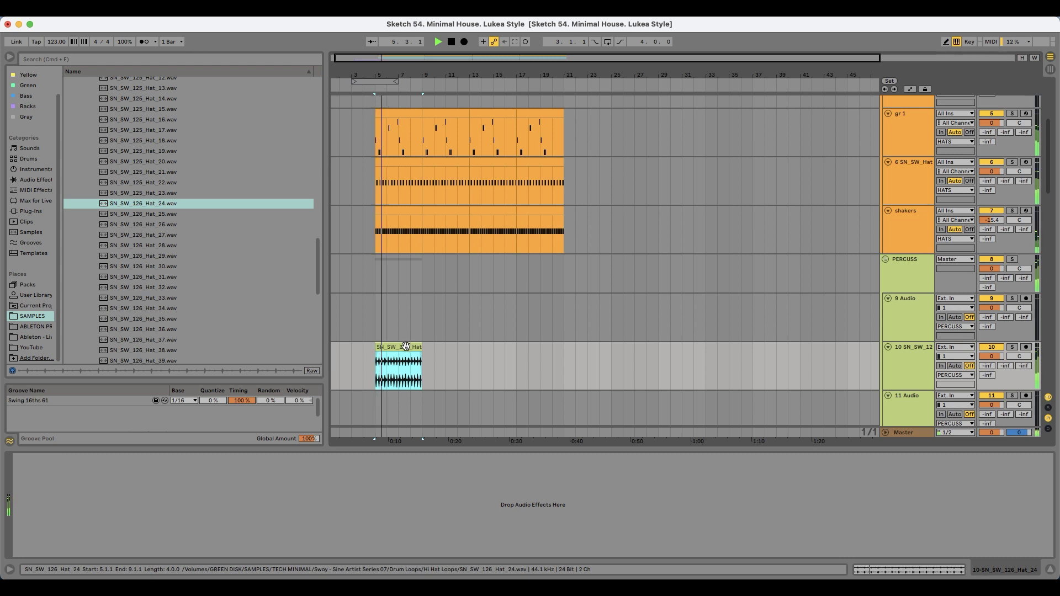
- Audition further hat loops and try SN_SW_126_Hat_34.wav at bar 5 on track 10 with playback
click(129, 299)
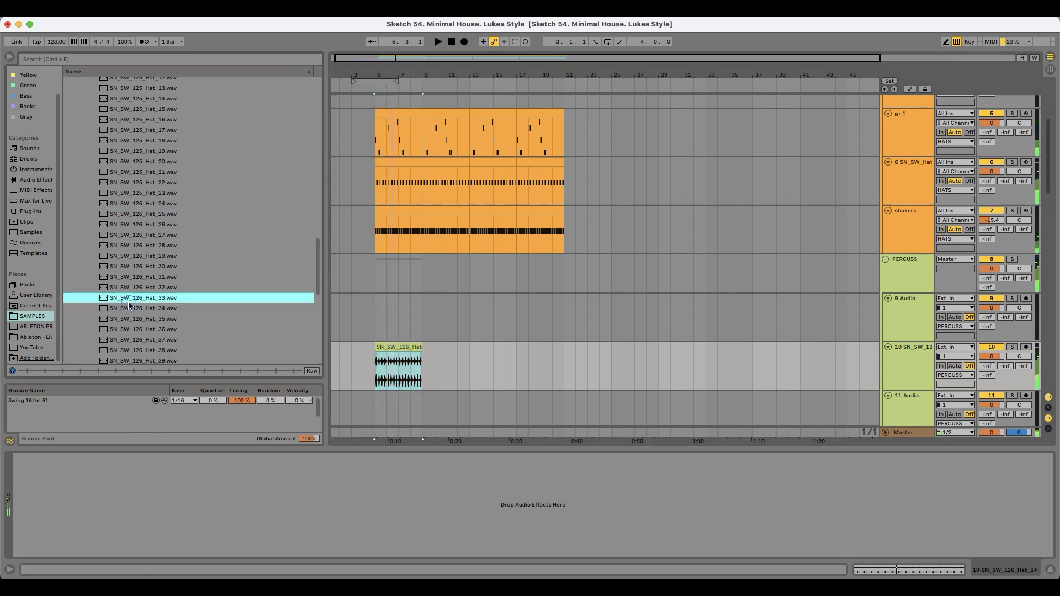
scroll(137, 302, down, 3)
key(Down)
key(Down)
scroll(166, 276, down, 3)
key(Up)
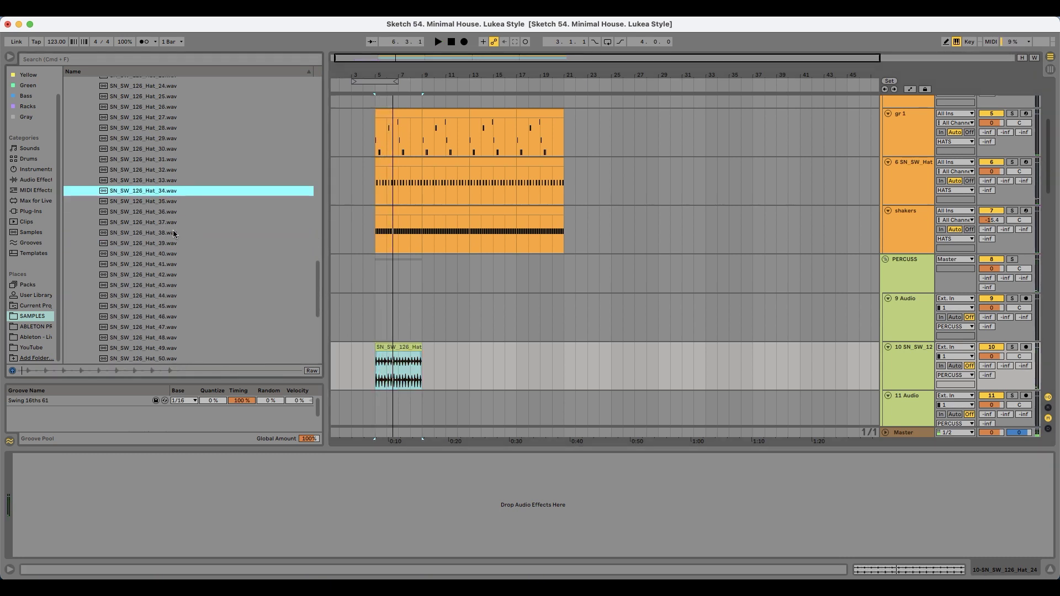
drag(156, 192, 379, 362)
key(space)
- Audition the remaining samples towards the end of the Hi Hat Loops folder
click(175, 285)
scroll(171, 276, down, 6)
key(Down)
key(Down)
key(Down)
key(Down)
key(Down)
key(Down)
key(Down)
key(Down)
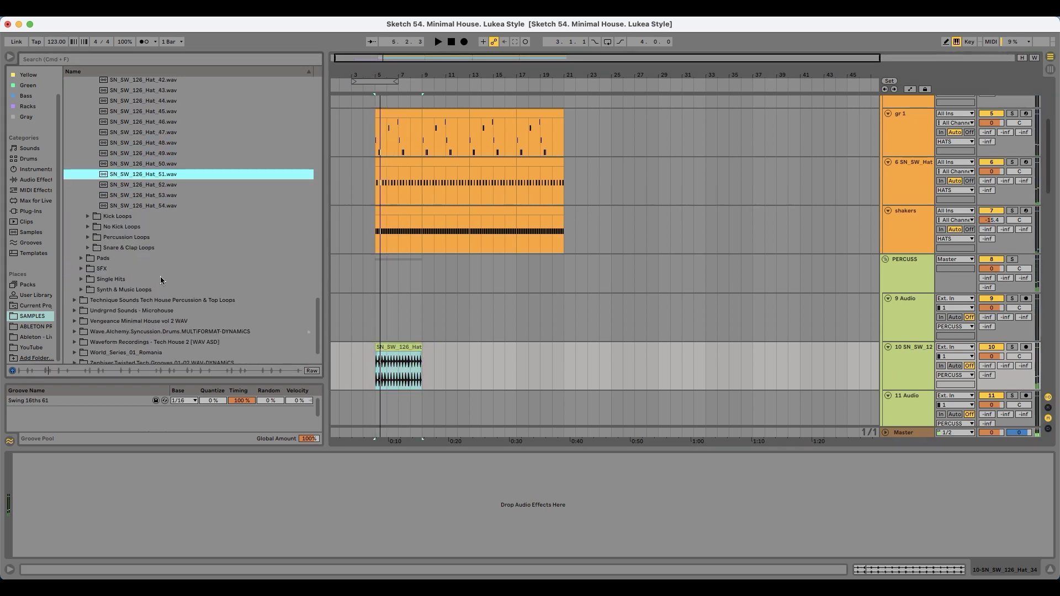
- Expand the Percussion Loops folder and audition percussion samples 07 down to 04
double_click(144, 239)
click(165, 276)
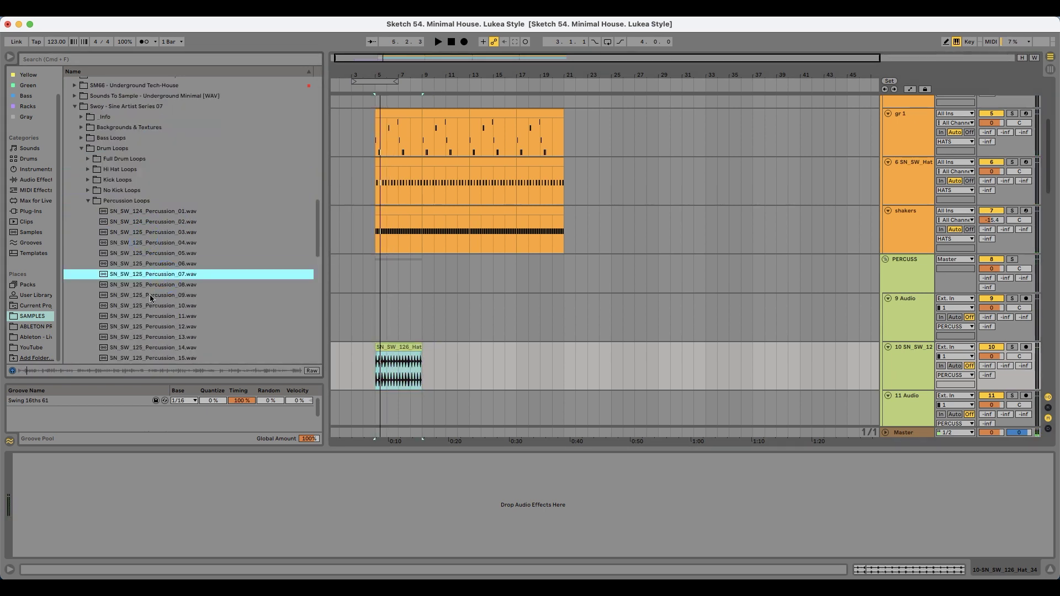
click(168, 266)
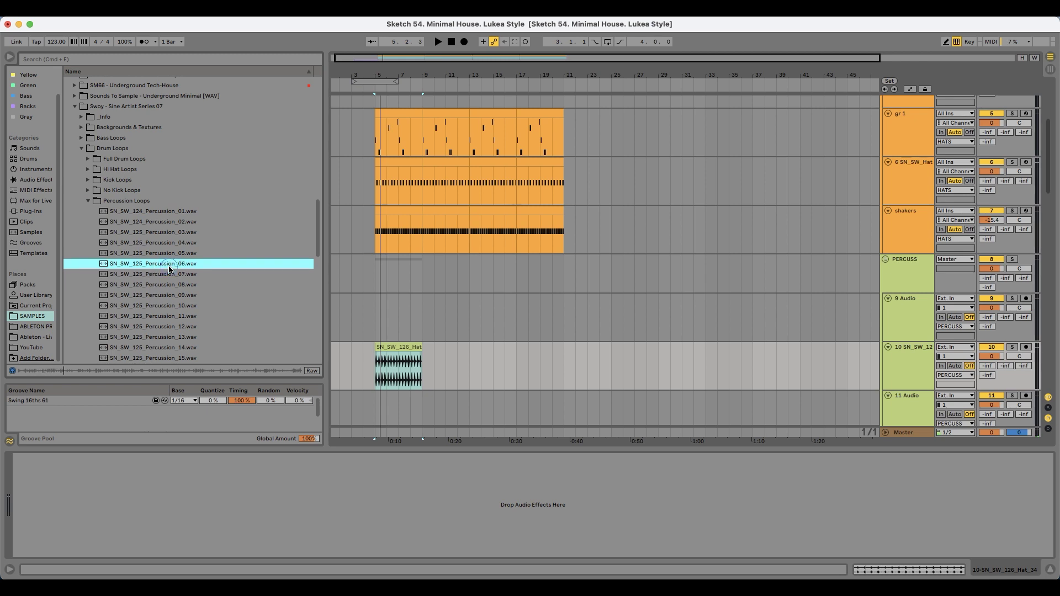
click(169, 255)
key(Up)
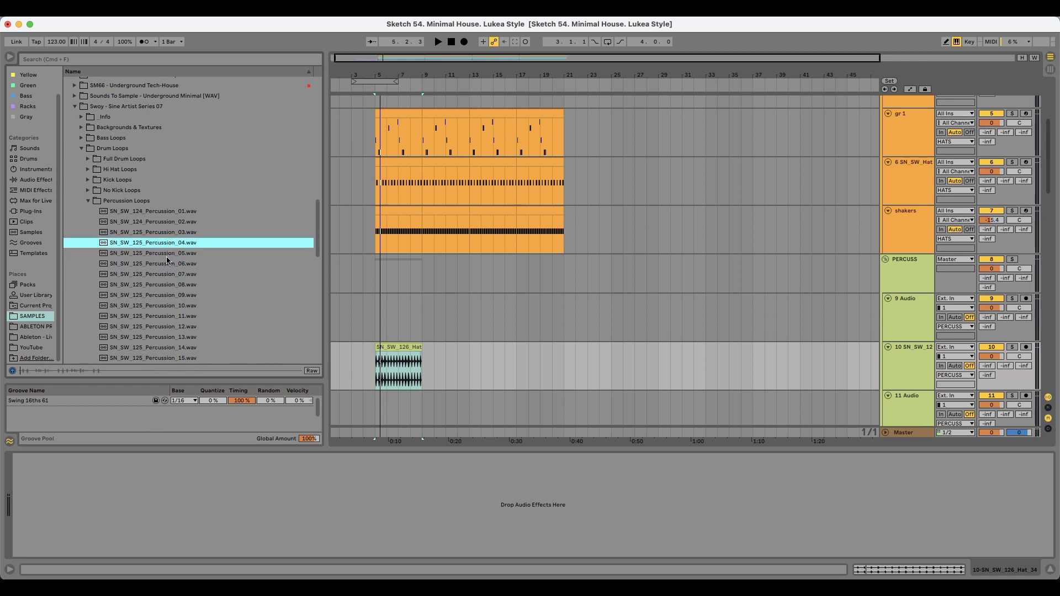
- Place SN_SW_125_Percussion_04.wav at bar 5 on track 10, play it, and lower the track volume to about -4.5 dB
drag(168, 247, 371, 362)
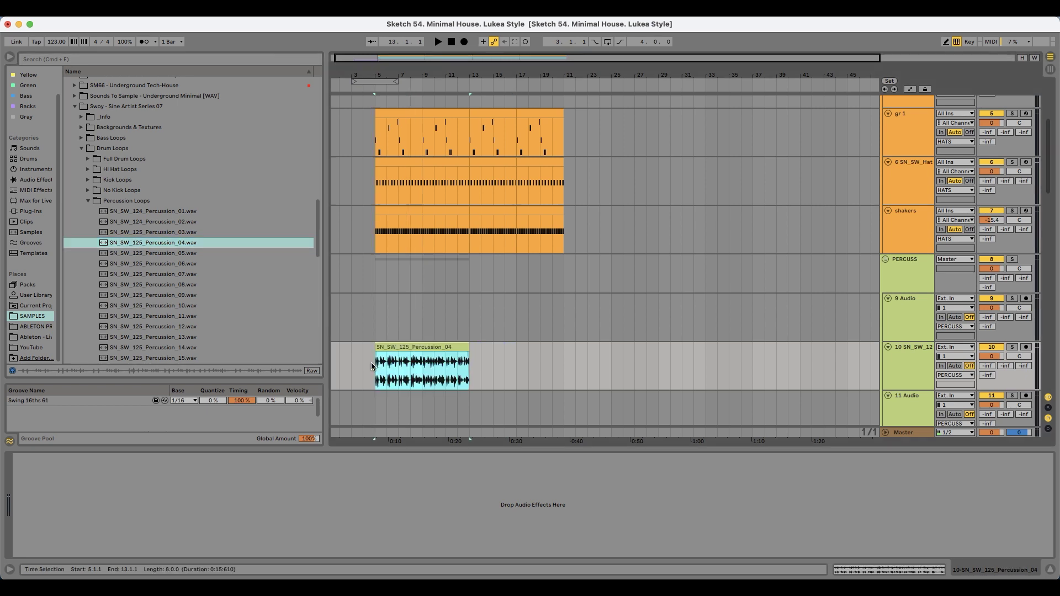
key(space)
scroll(387, 347, down, 3)
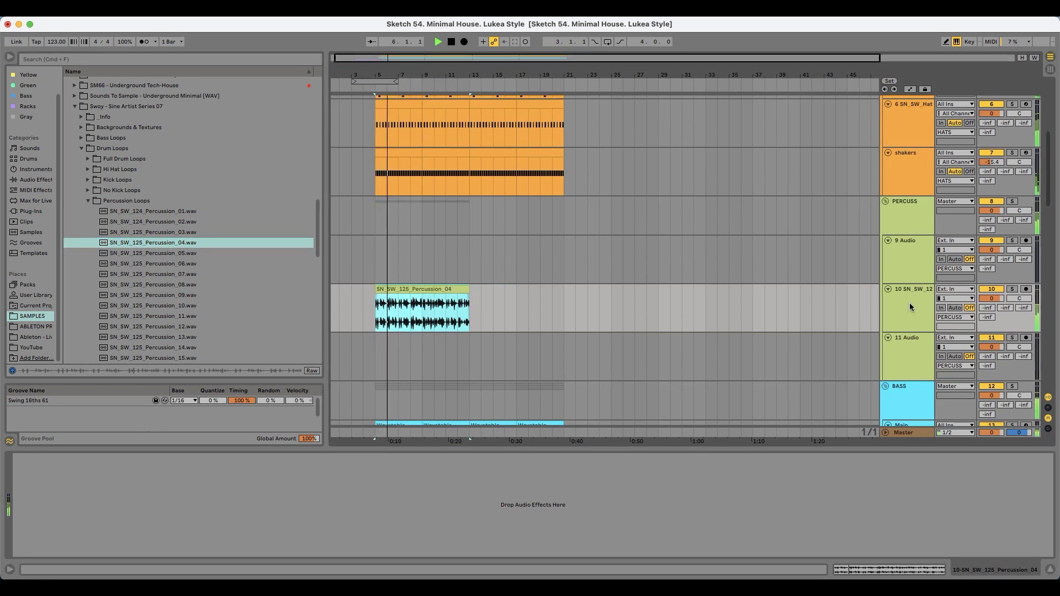
drag(991, 298, 991, 309)
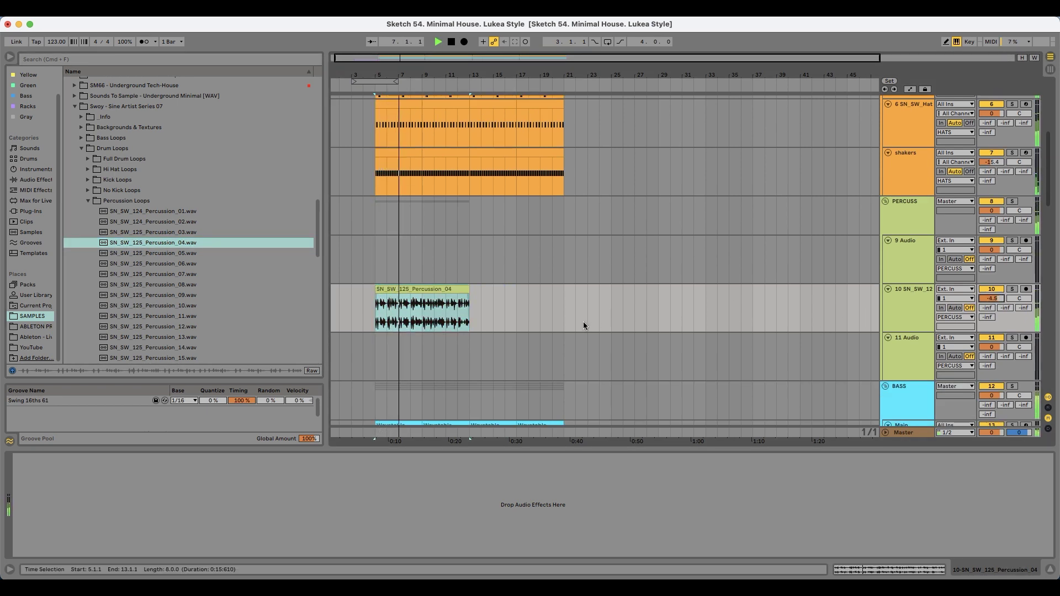
scroll(583, 324, down, 3)
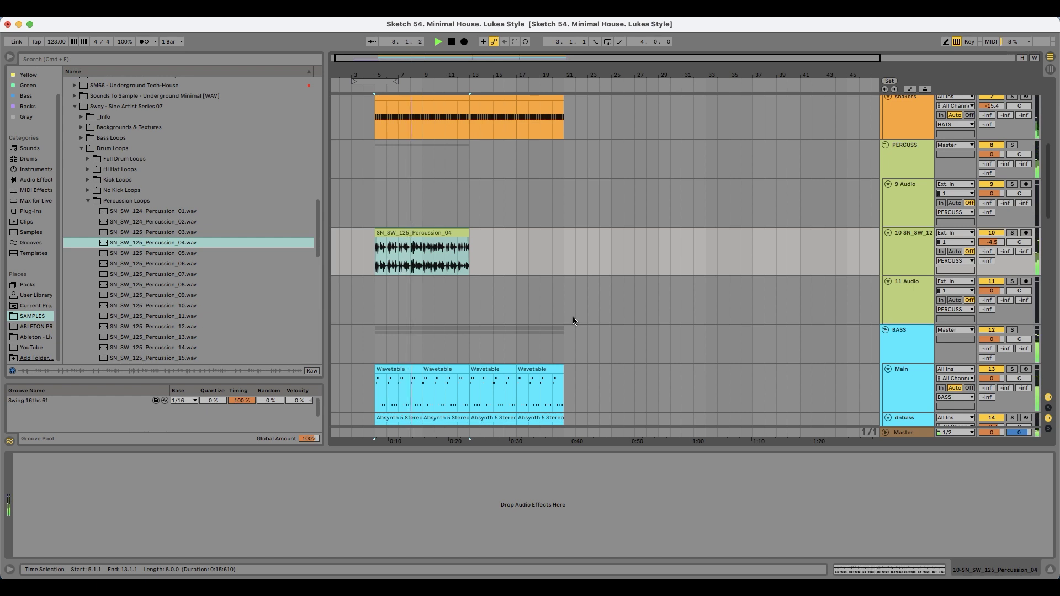
scroll(156, 260, down, 2)
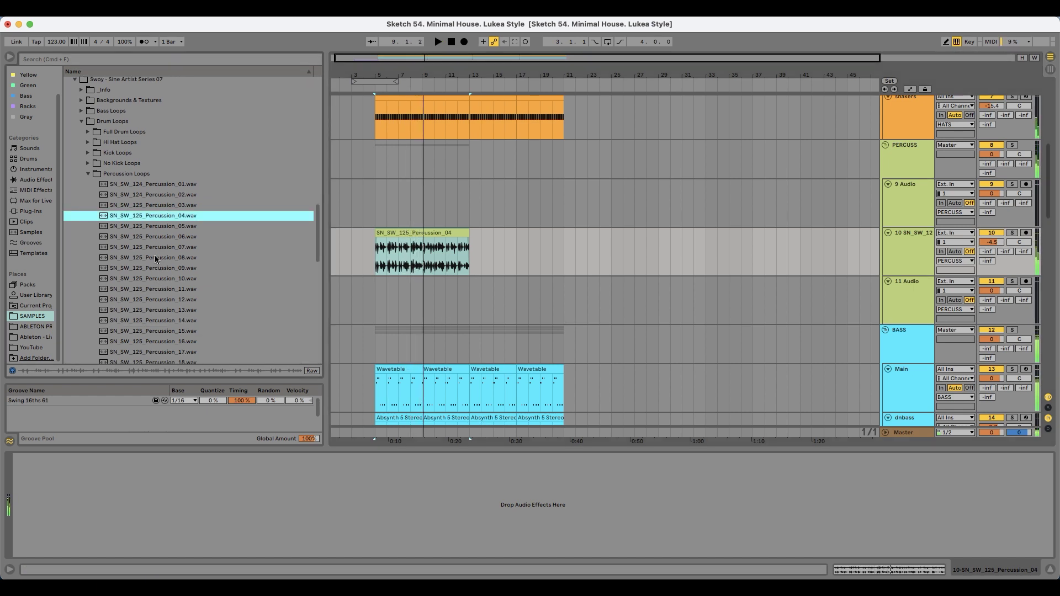
- Audition more percussion loops and place SN_SW_125_Percussion_08.wav at bar 5 on track 10
click(157, 260)
scroll(155, 278, down, 3)
click(173, 213)
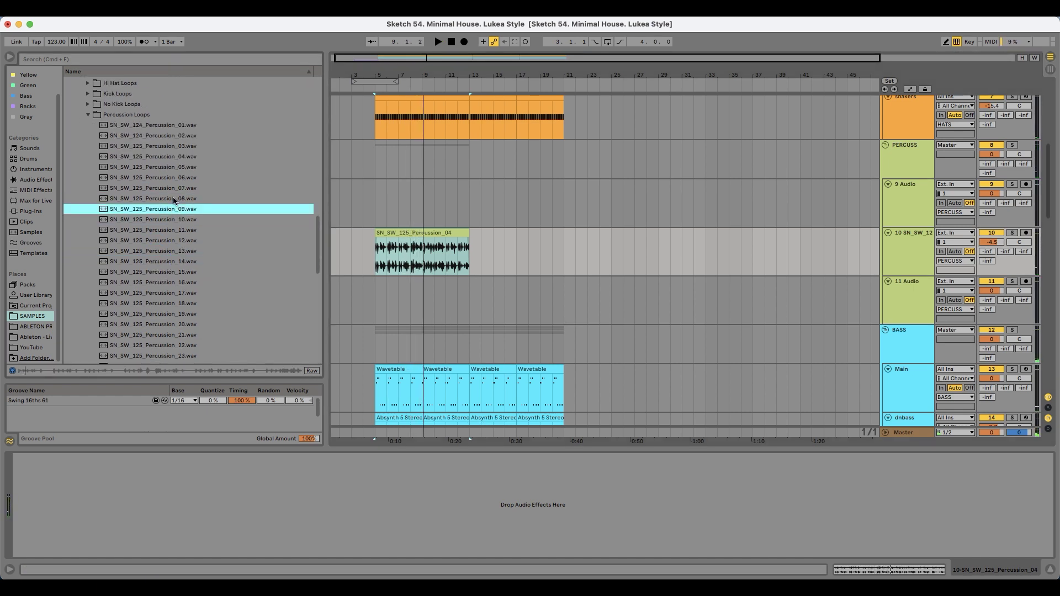
drag(163, 204, 381, 251)
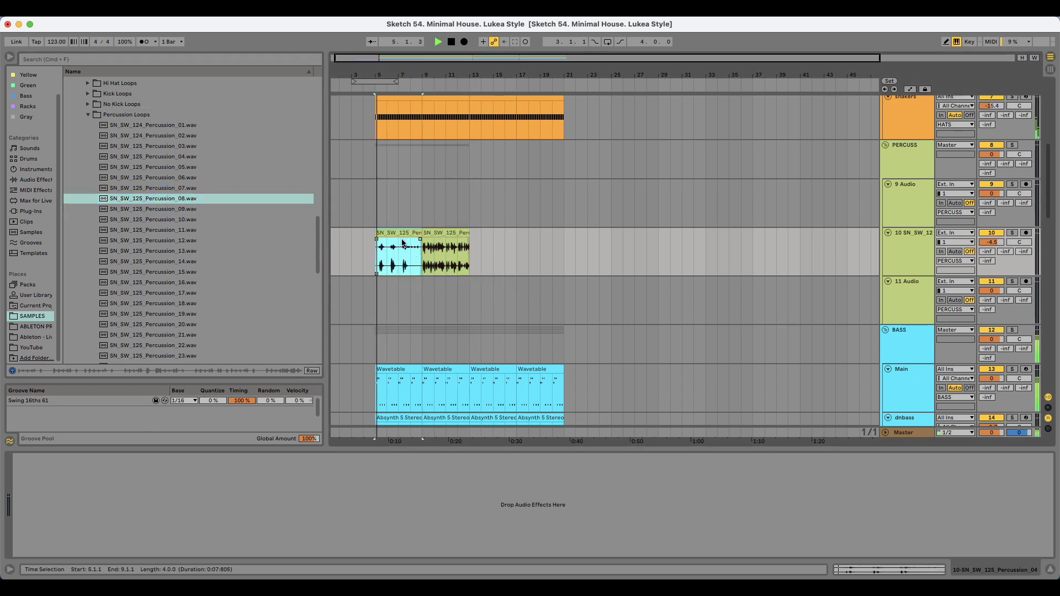
- Duplicate the new percussion clip along track 10 up to bar 21
click(390, 229)
click(442, 235)
key(super+d)
key(super+d)
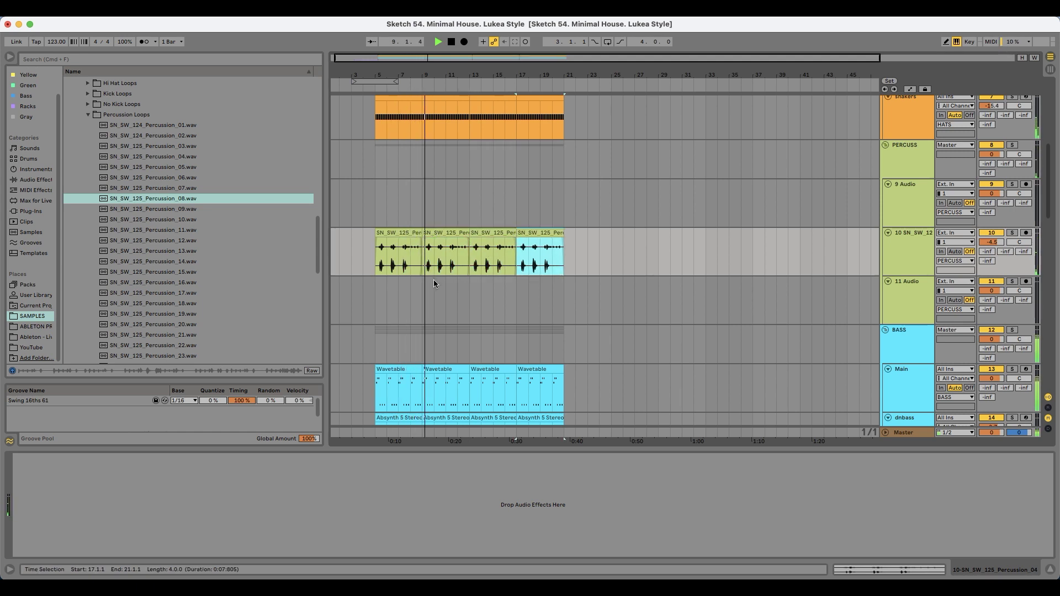
- Draw the first percussion clip's gain envelope down to silence over most of its bar 2 and all of bar 4
double_click(399, 242)
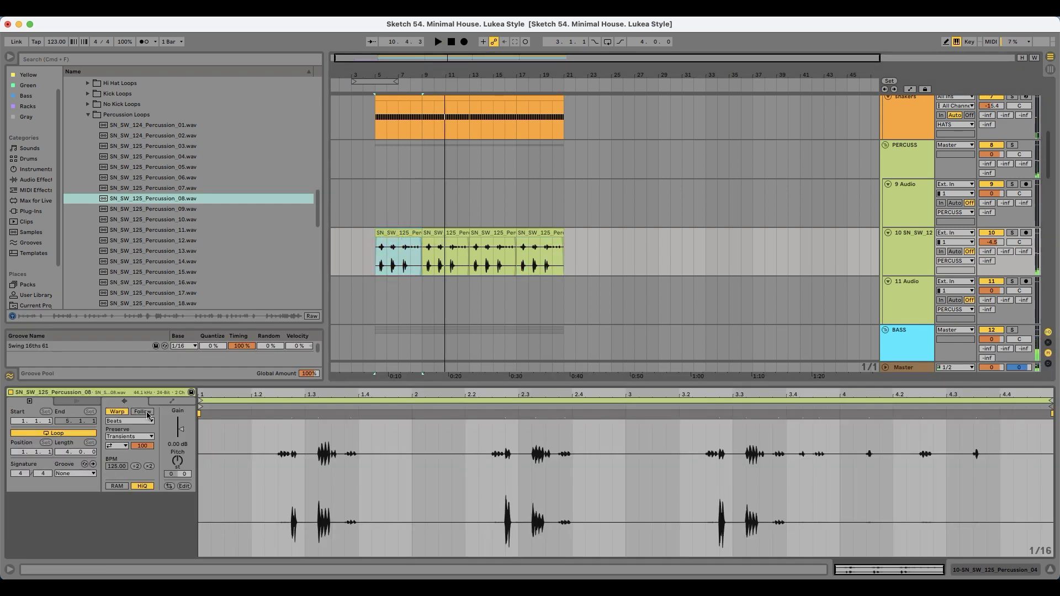
click(172, 401)
click(126, 420)
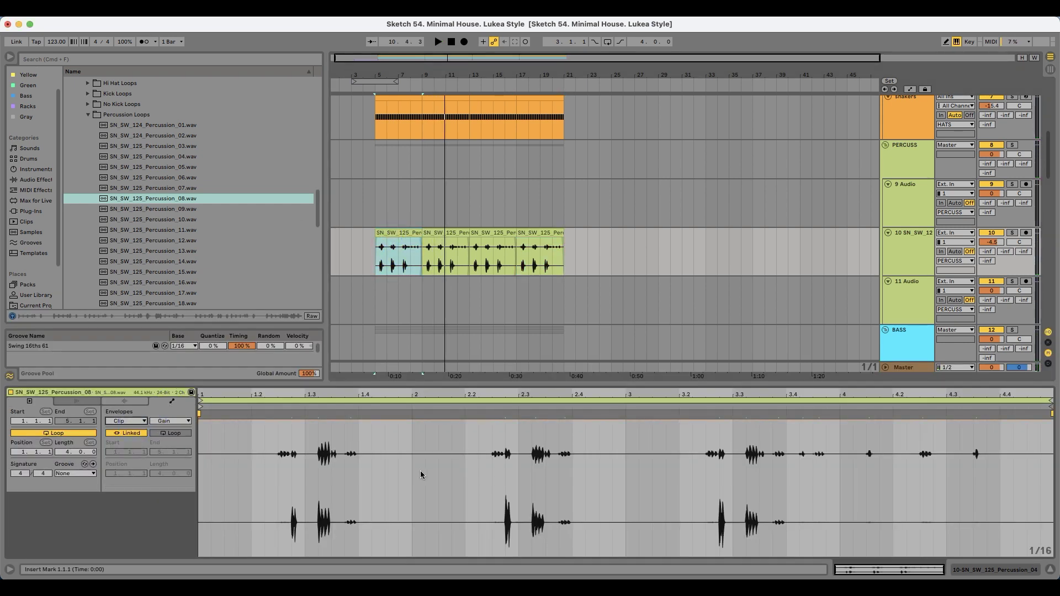
drag(453, 466, 611, 466)
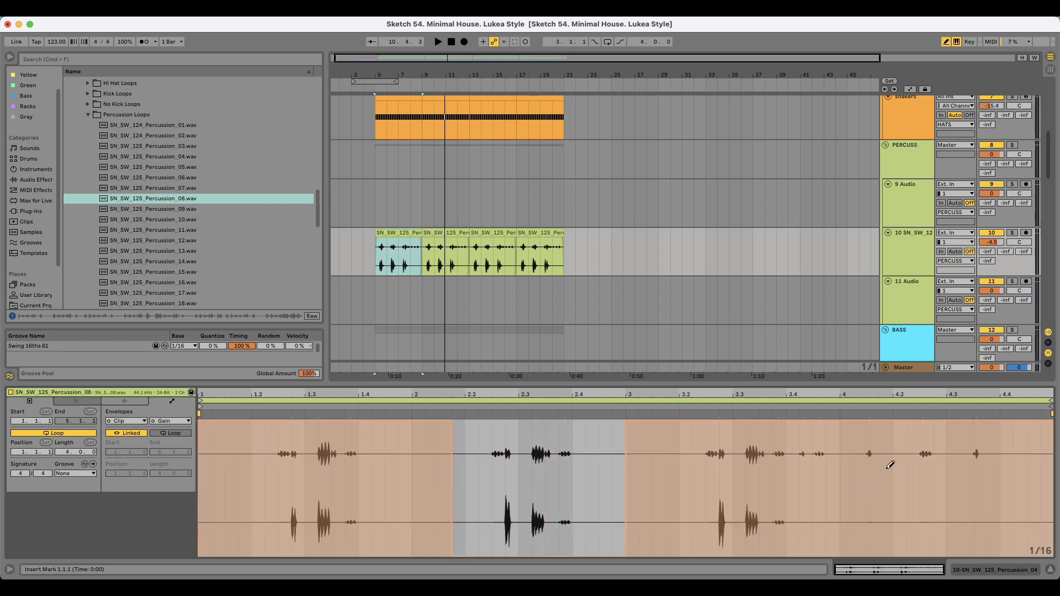
drag(857, 529, 1052, 552)
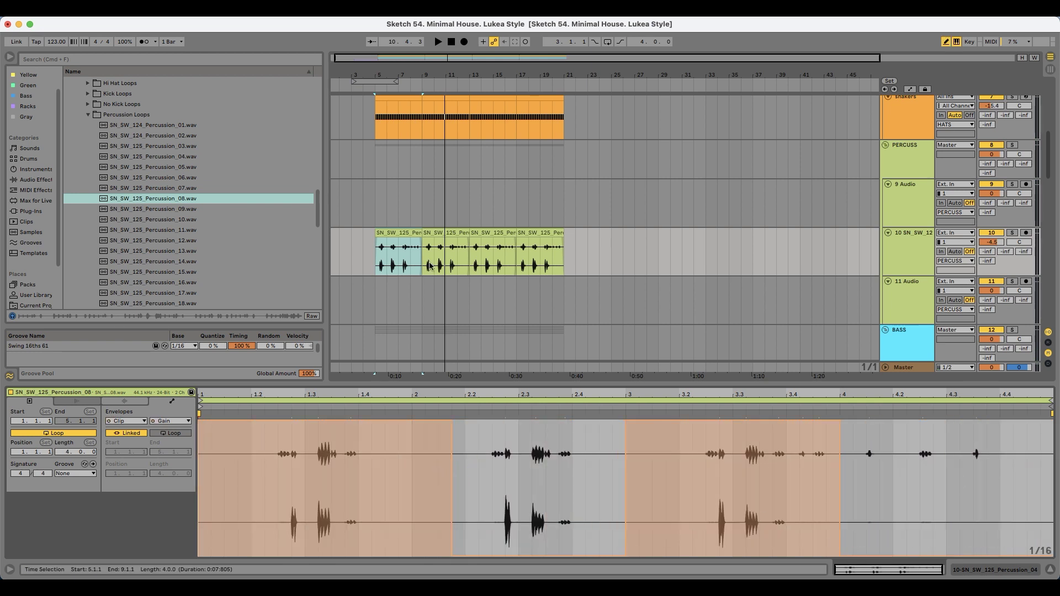
- Consolidate the edited percussion clip and duplicate it three times to fill track 10 up to bar 21
click(401, 232)
key(super+j)
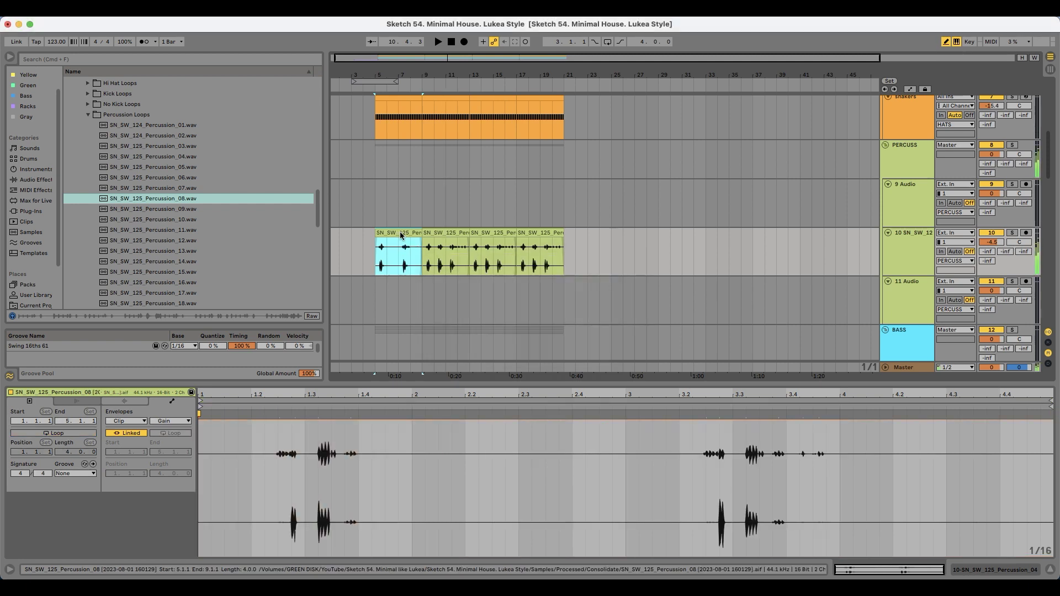
key(super+d)
key(super+d)
key(super+d)
click(398, 233)
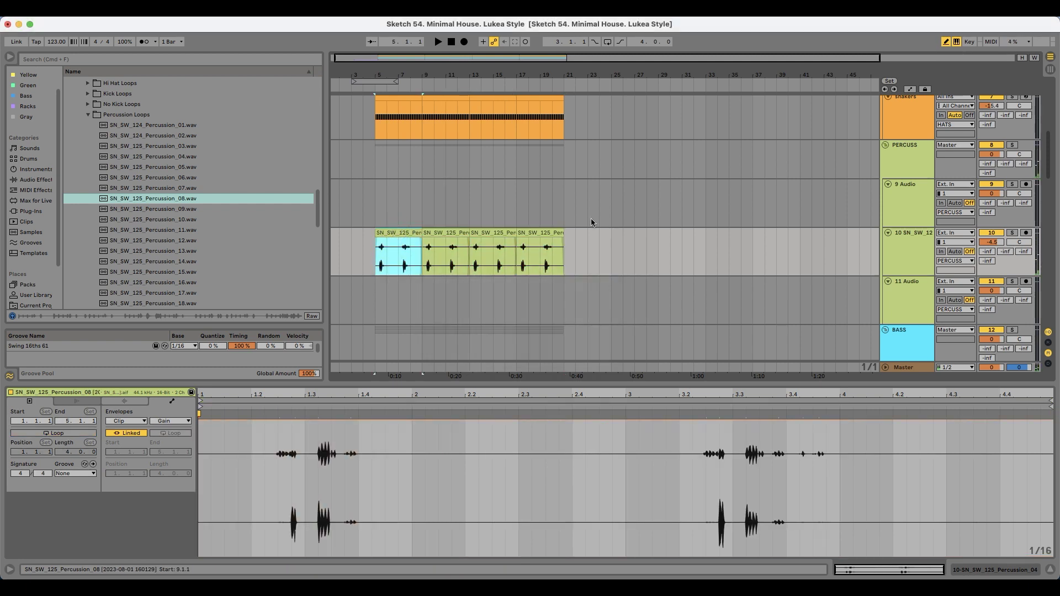
- Add an EQ Eight from the EQ & Filters audio effects to the percussion track
click(916, 232)
click(30, 179)
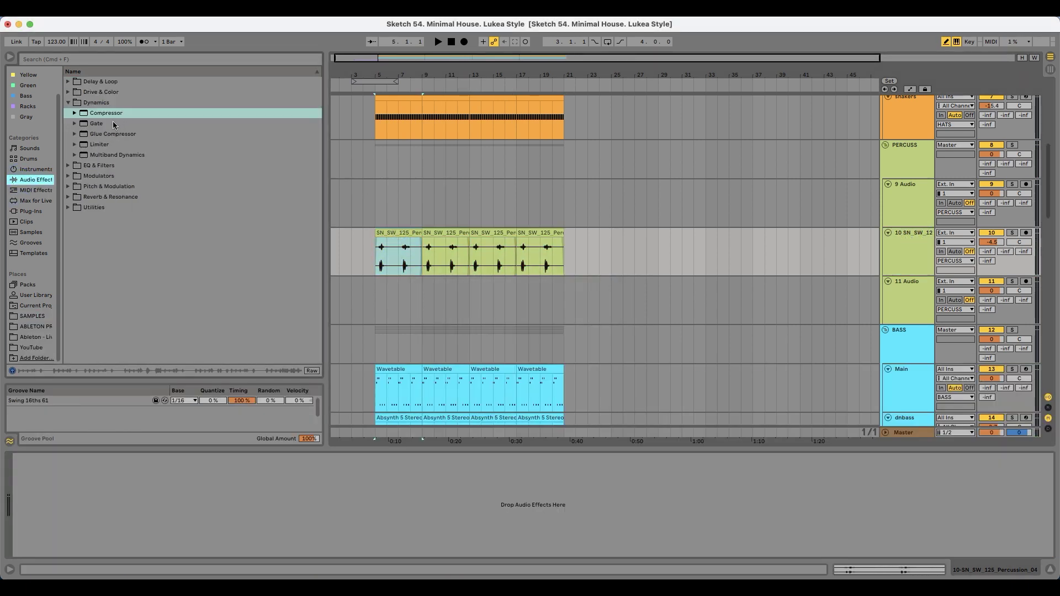
click(103, 166)
drag(114, 146, 848, 255)
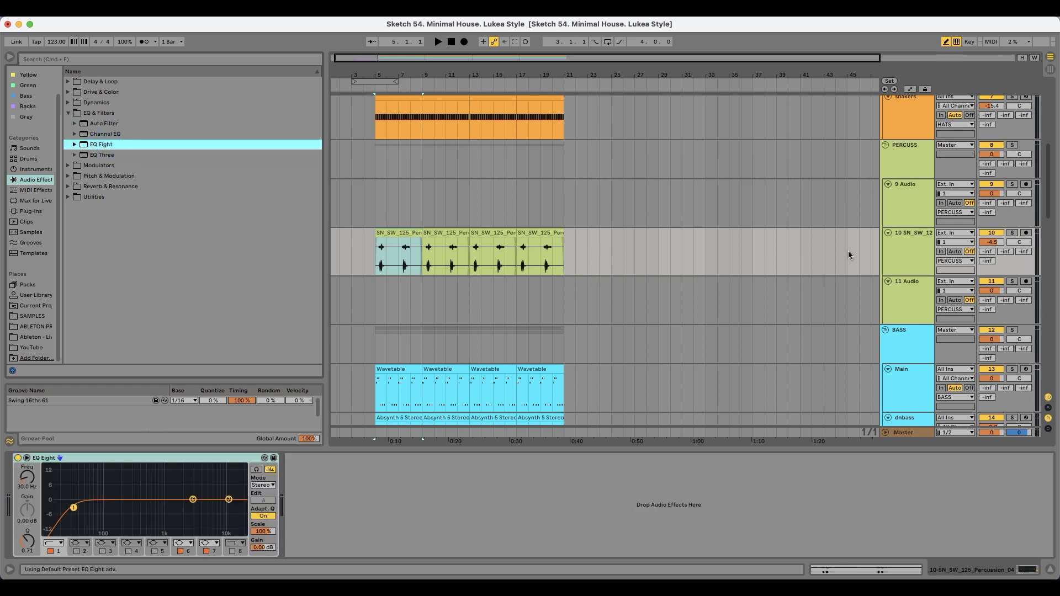
- Solo the percussion track during playback, raise EQ Eight's low-cut filter to 194 Hz, and unsolo the track
click(1012, 233)
key(space)
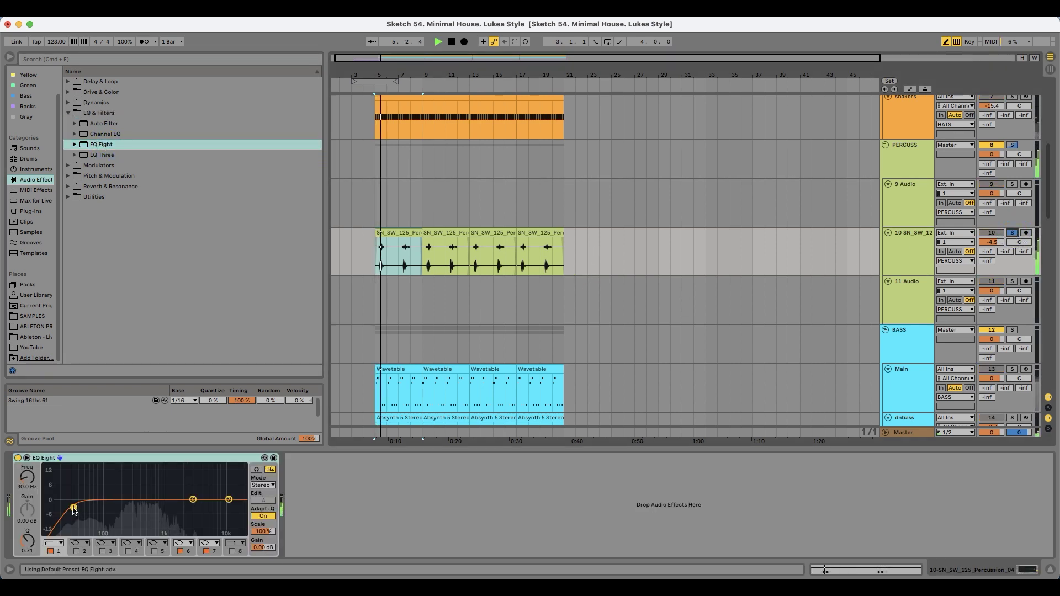
drag(73, 508, 122, 509)
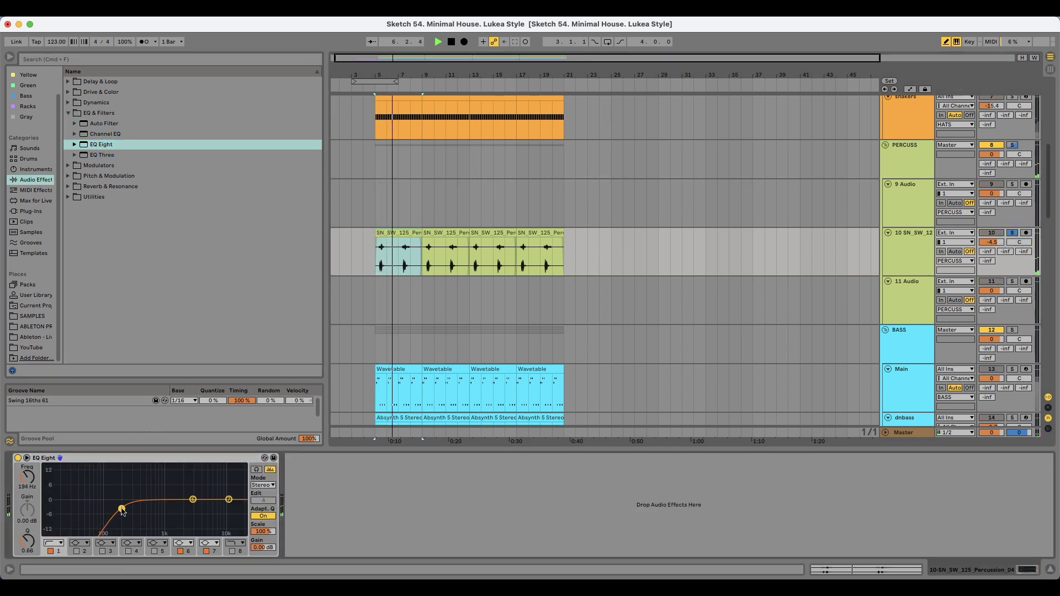
click(1012, 233)
click(410, 241)
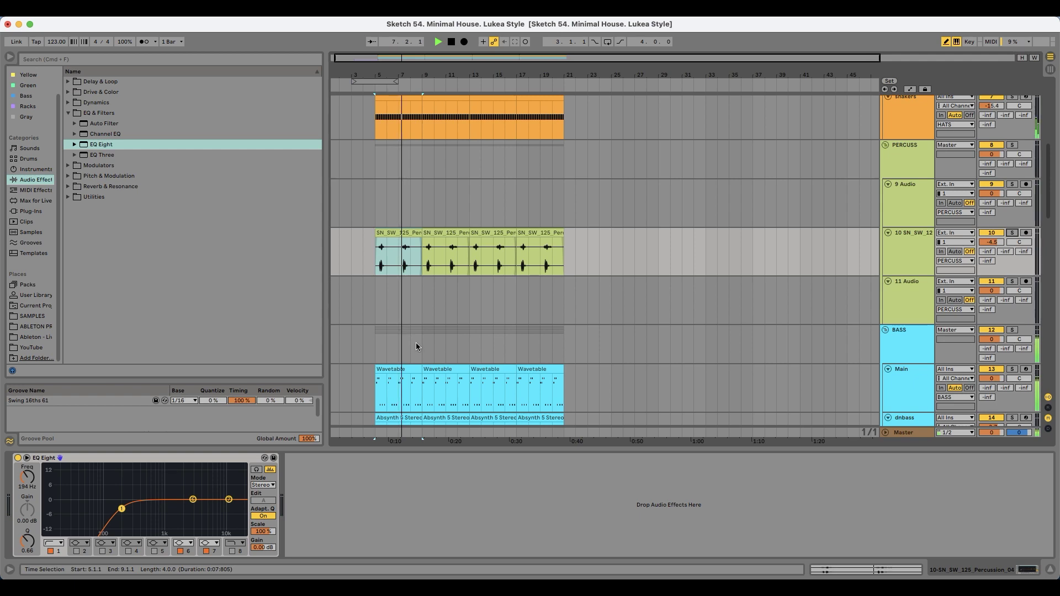
- Look over the tracks from Kick down to Arp while the arrangement plays
scroll(411, 345, down, 3)
scroll(400, 347, up, 7)
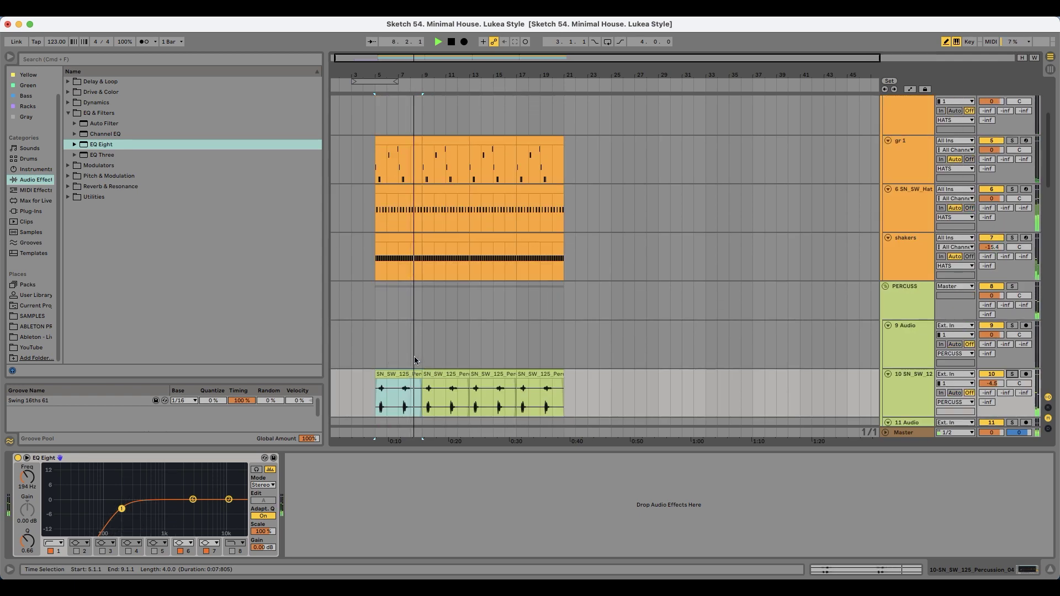
scroll(414, 356, down, 3)
scroll(415, 356, up, 7)
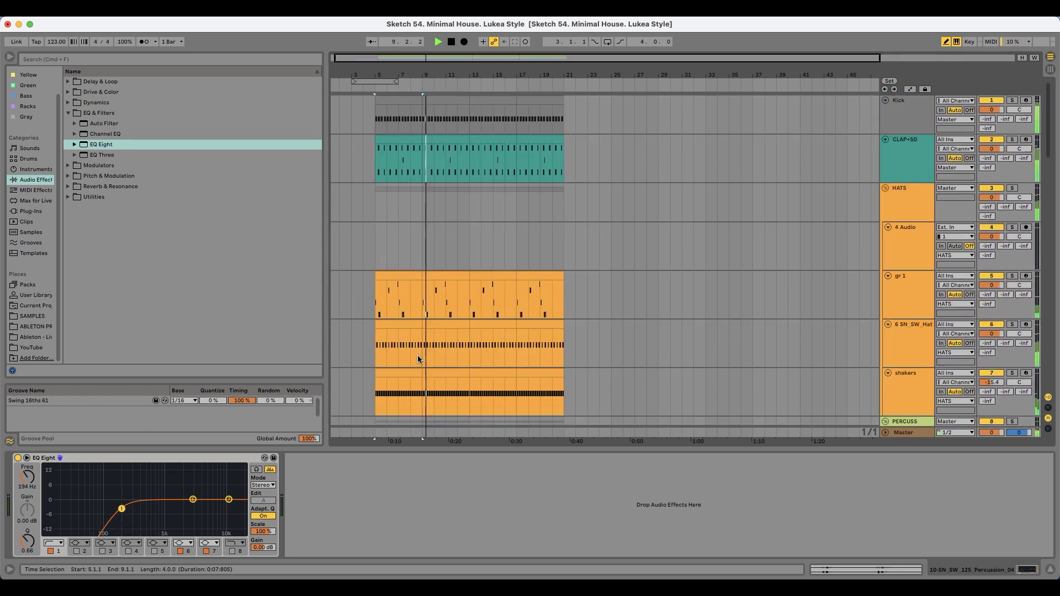
scroll(418, 358, down, 13)
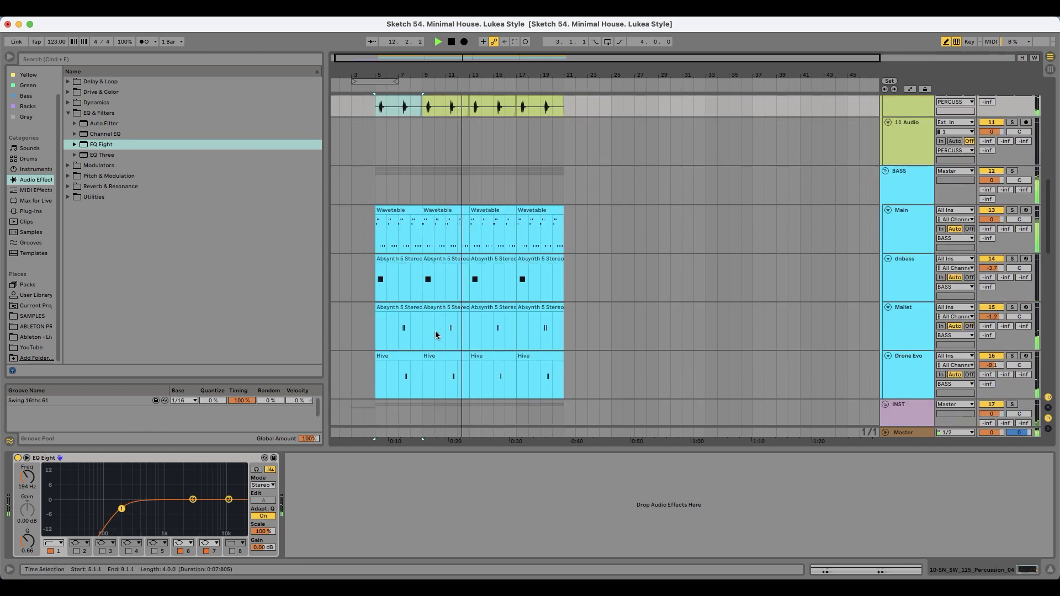
scroll(435, 331, down, 3)
scroll(638, 329, down, 1)
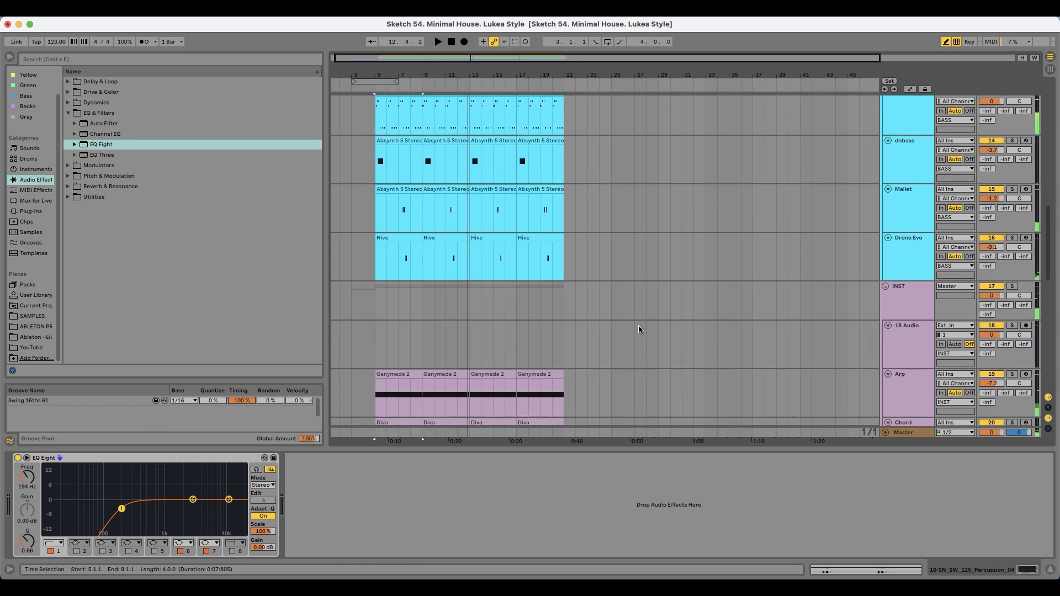
- Insert a MIDI track below Drone Evo and move Drone Evo's second and fourth Hive clips onto it
click(927, 261)
key(super+shift+t)
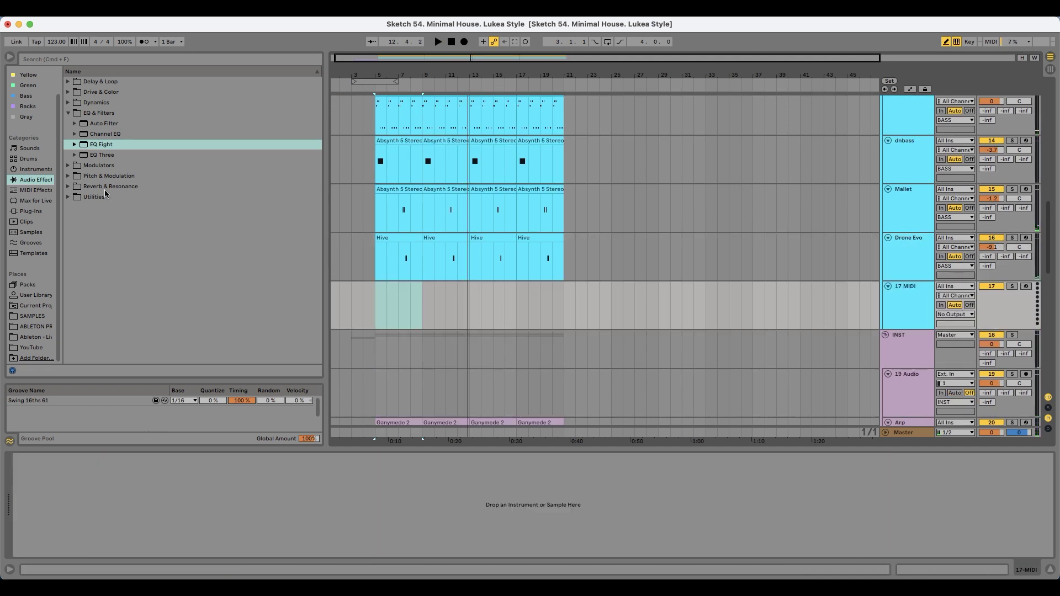
click(30, 212)
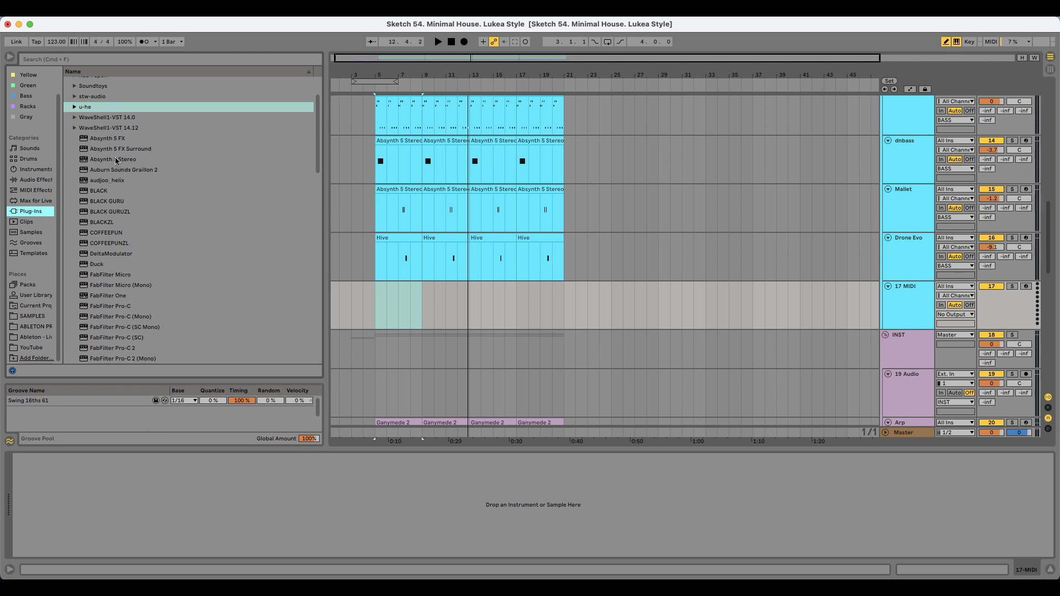
drag(446, 246, 446, 297)
drag(541, 244, 541, 301)
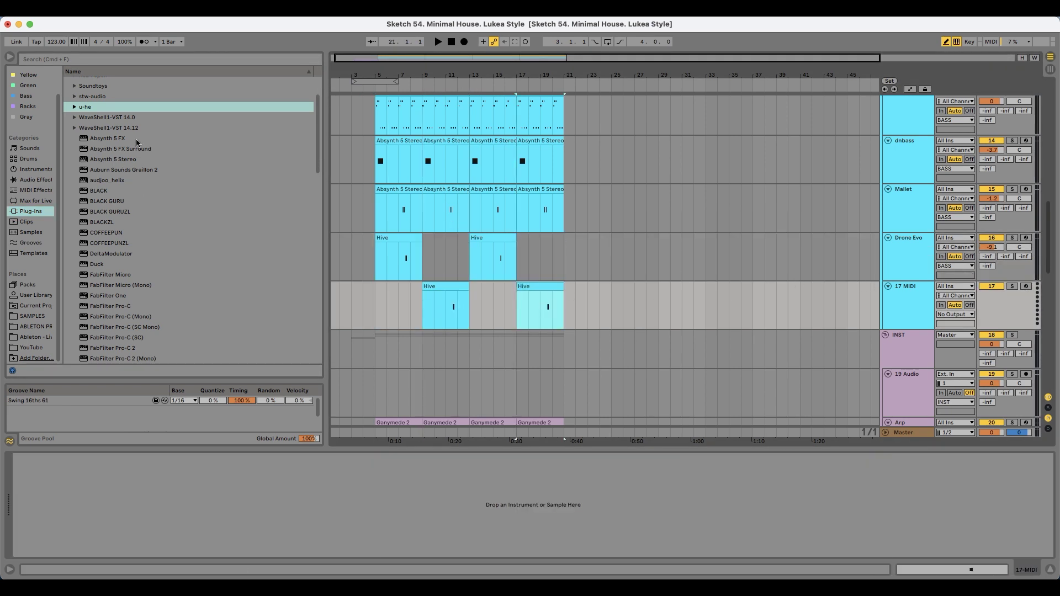
- Add the Absynth 5 Stereo plug-in to the new MIDI track and load the Plucked Strings preset Accreted Spatial Vibrations
drag(117, 162, 497, 314)
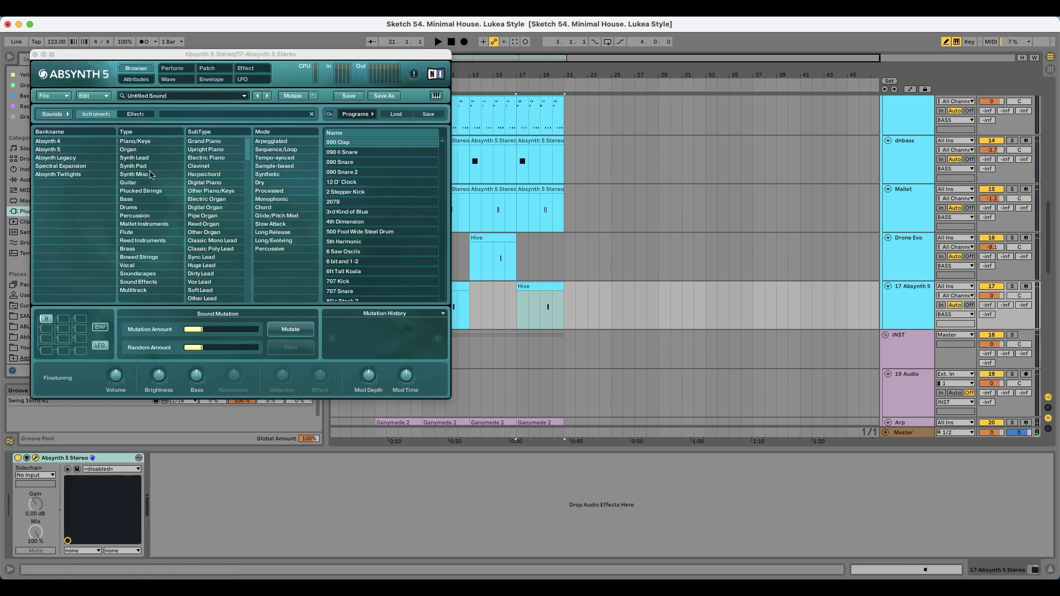
click(142, 191)
click(368, 152)
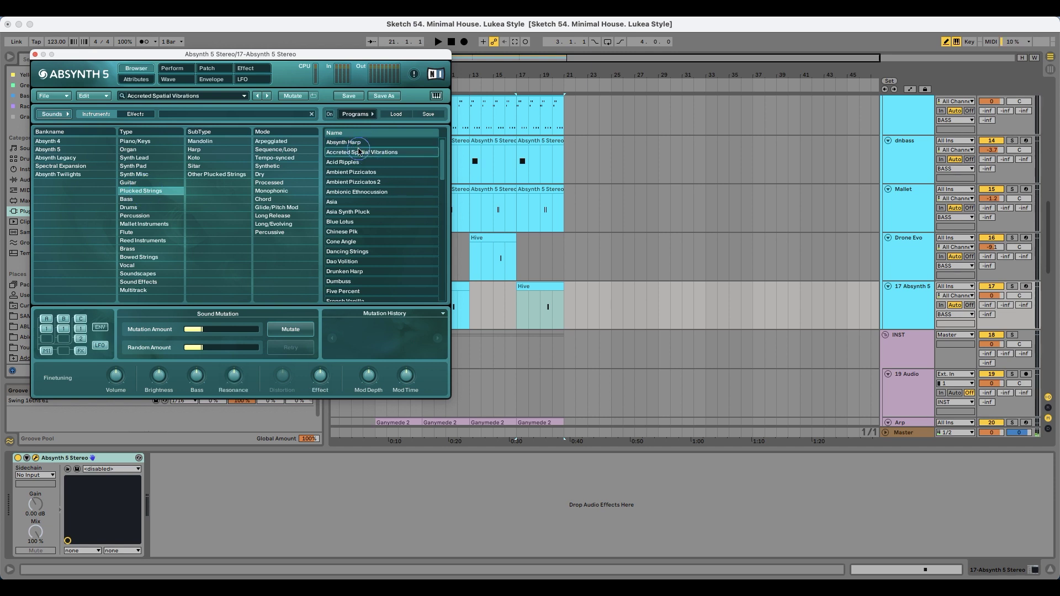
- Arm the Absynth track and audition Plucked Strings presets including Chinese Plk, Cone Angle, Dao Volition, Drunken Harp and Dumbuss
click(927, 288)
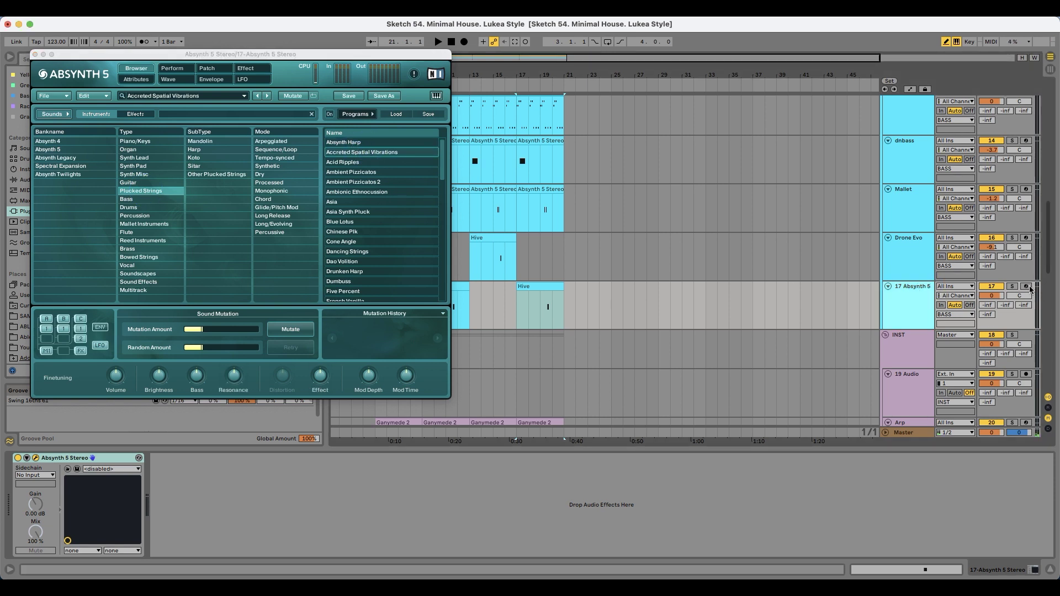
click(367, 203)
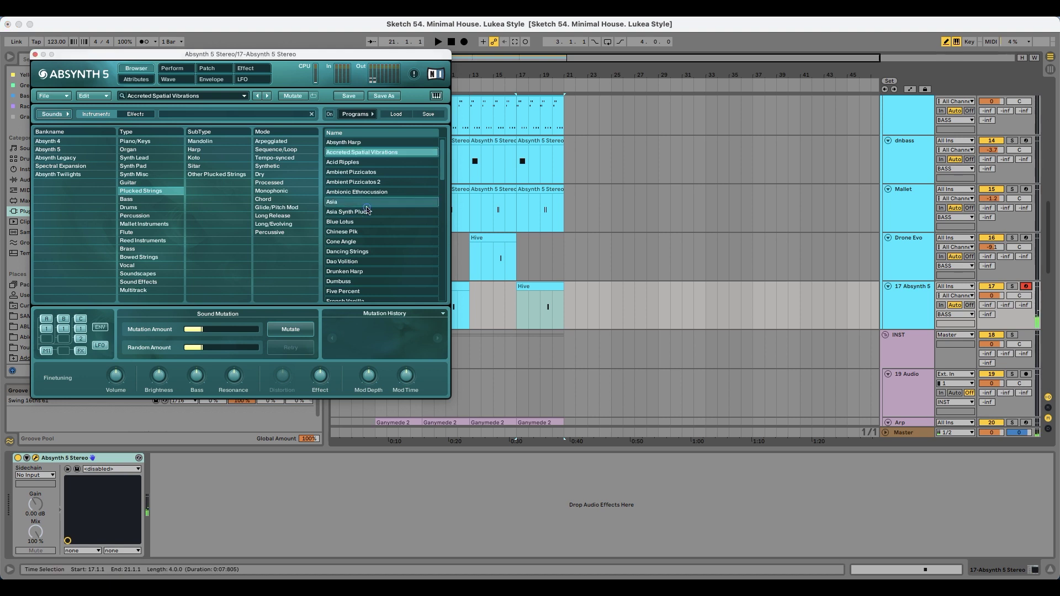
click(359, 231)
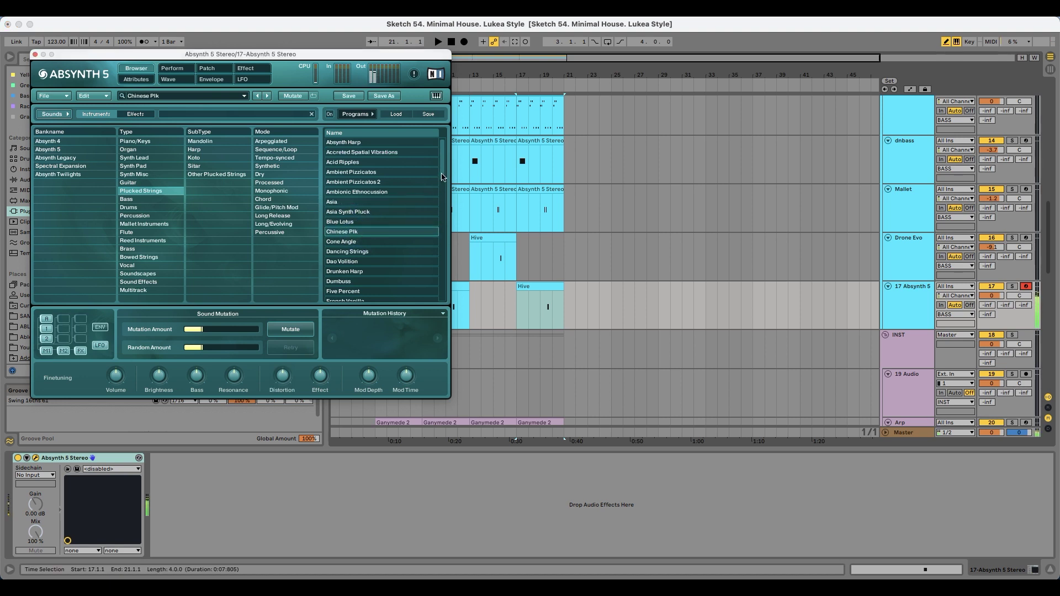
click(367, 241)
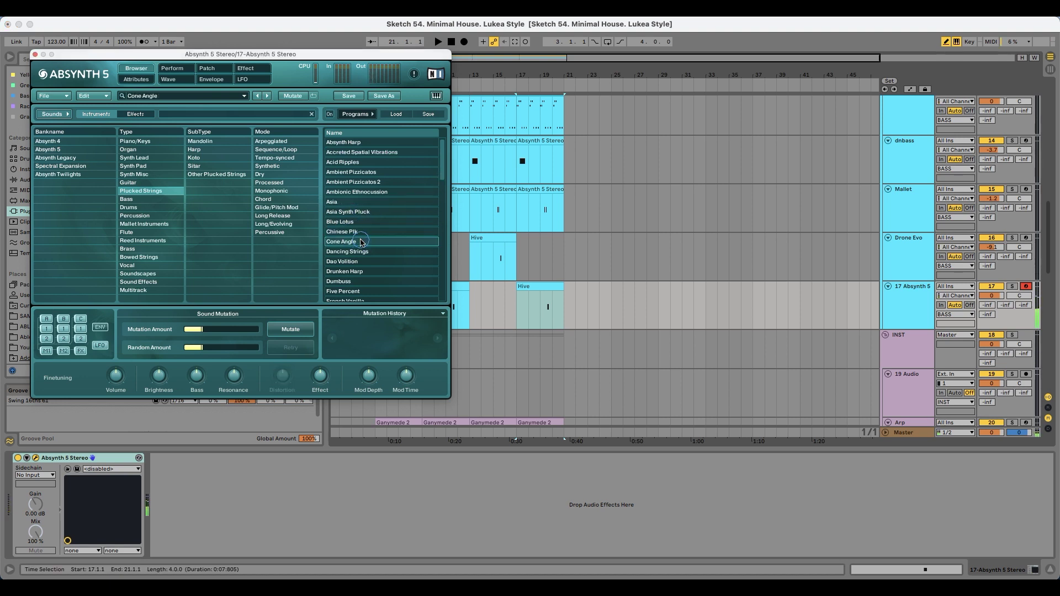
click(268, 98)
click(268, 98)
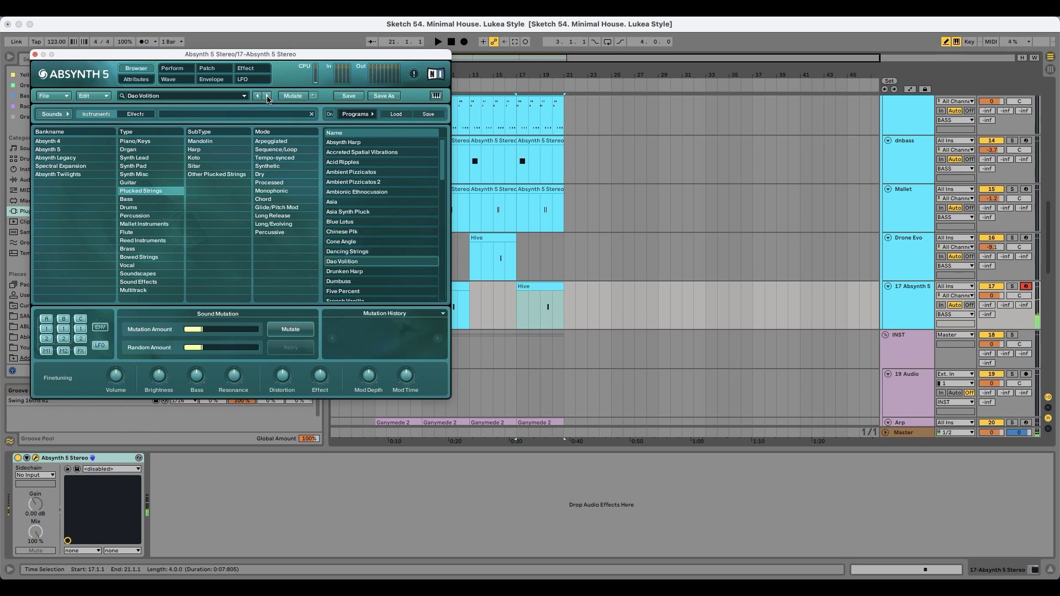
click(268, 97)
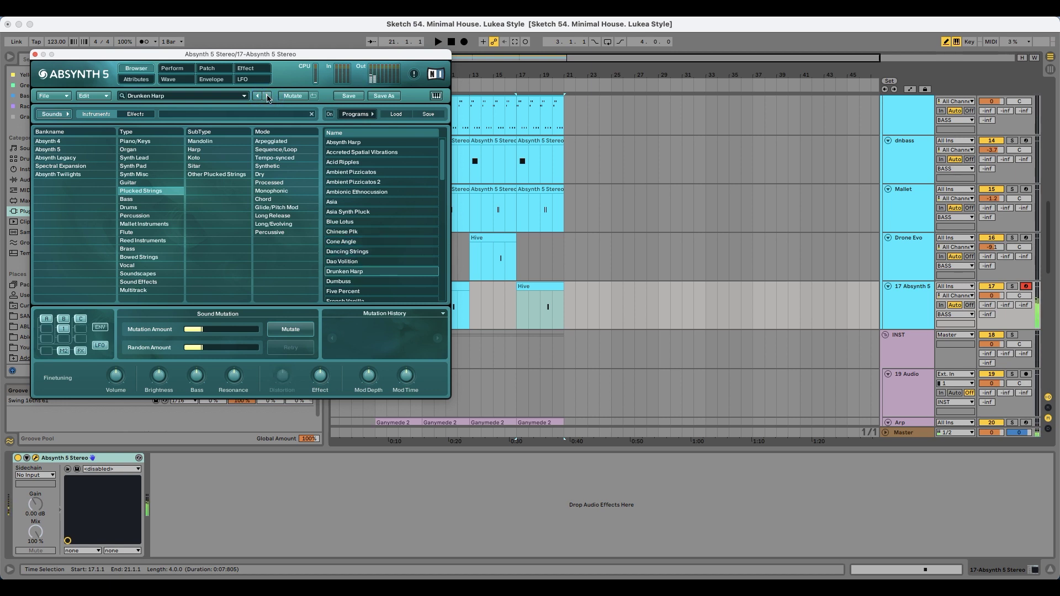
click(268, 97)
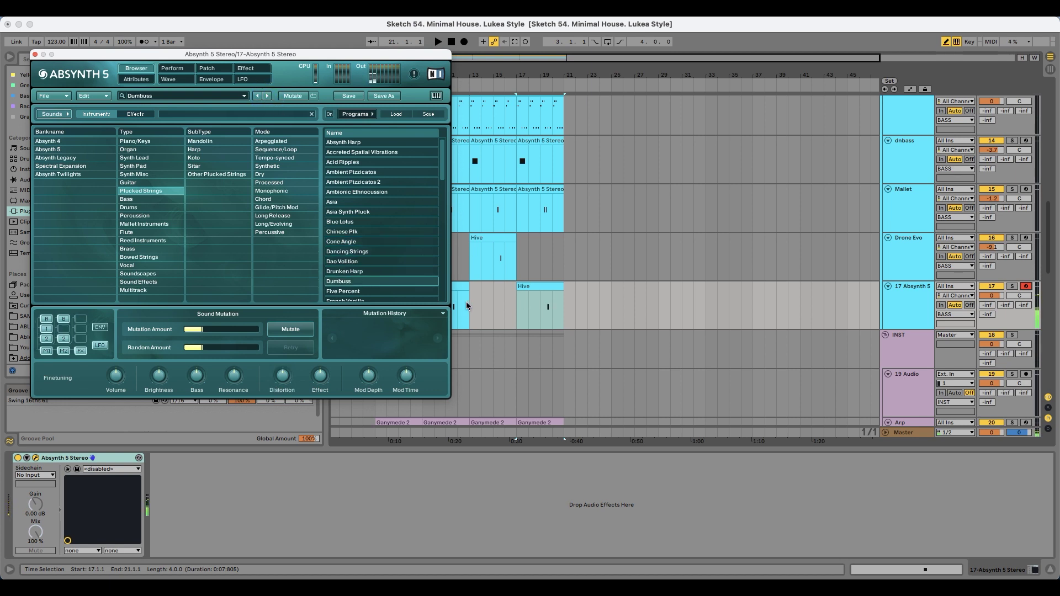
- Delete both Hive clips from the Absynth track, keeping the plug-in window out of their way
drag(374, 54, 336, 52)
click(442, 288)
key(Delete)
click(550, 287)
key(Delete)
- Compare the Dumbuss and Five Percent presets against playback of the arrangement from bar 11
click(435, 291)
click(446, 290)
key(space)
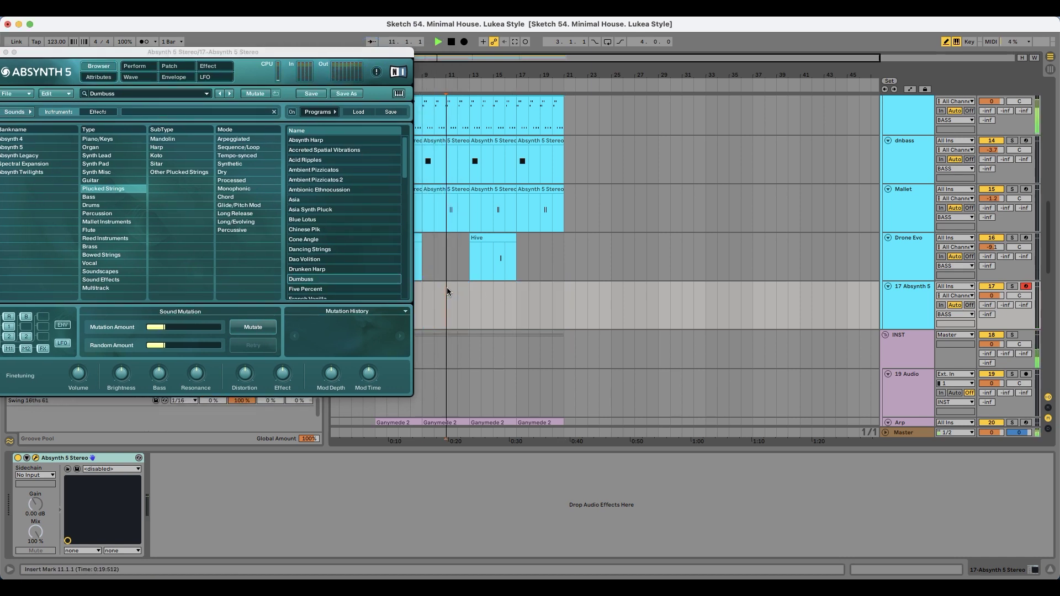
key(space)
click(230, 94)
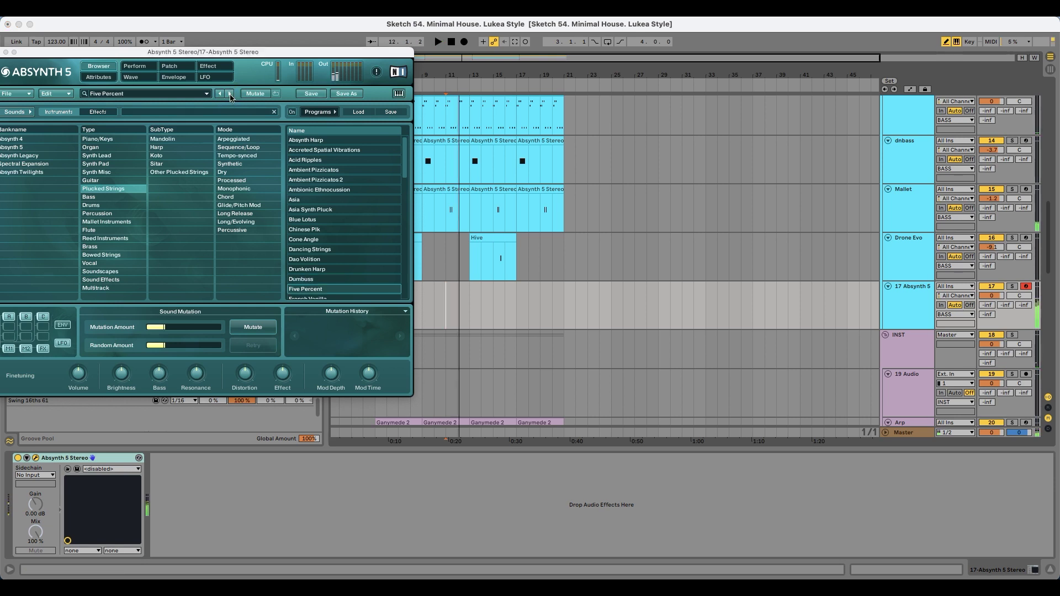
key(space)
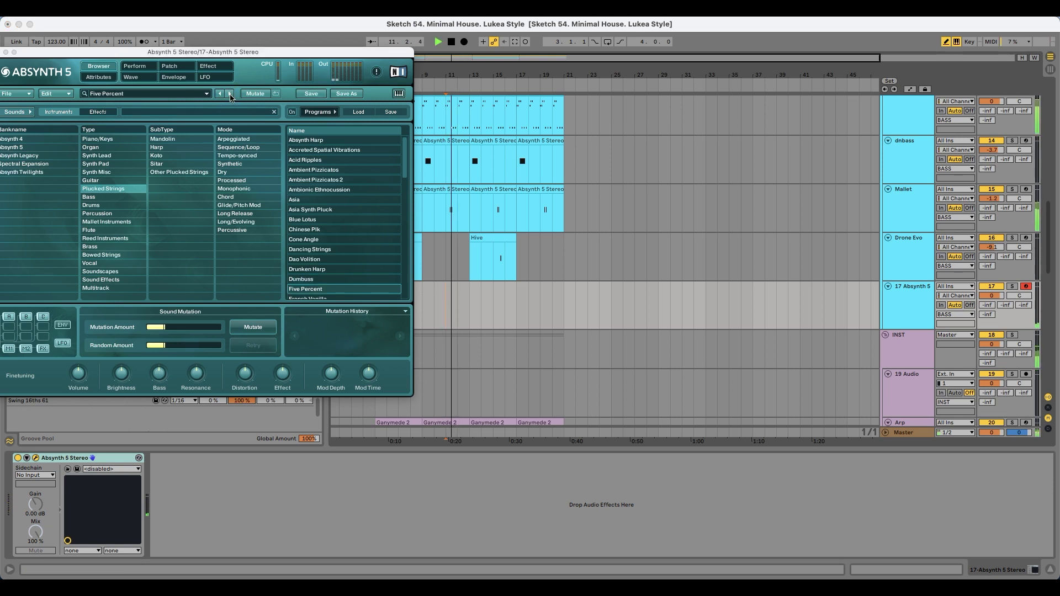
key(space)
key(space)
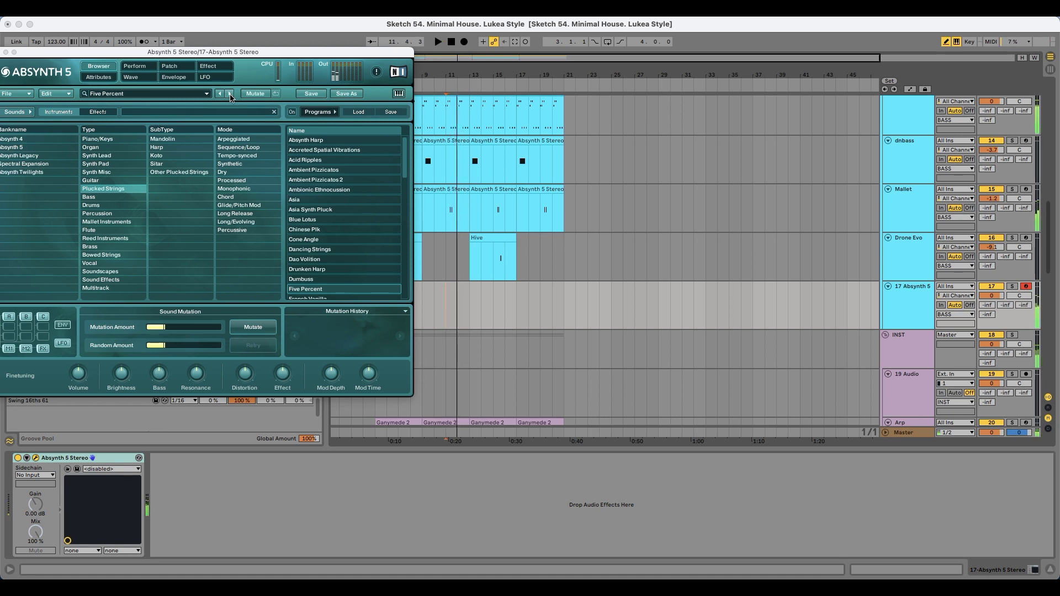
- Audition further Plucked Strings presets, including Garden Path, Ice String and India Ink, and load Kalimbial 5ths
click(230, 94)
click(229, 94)
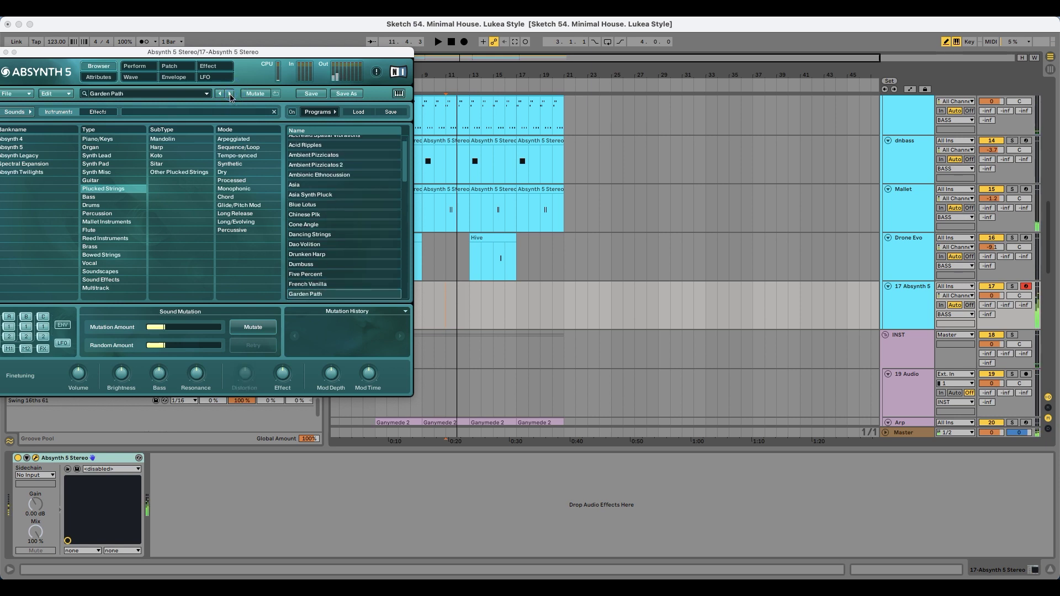
click(230, 94)
click(230, 95)
drag(405, 176, 405, 216)
double_click(332, 157)
click(229, 94)
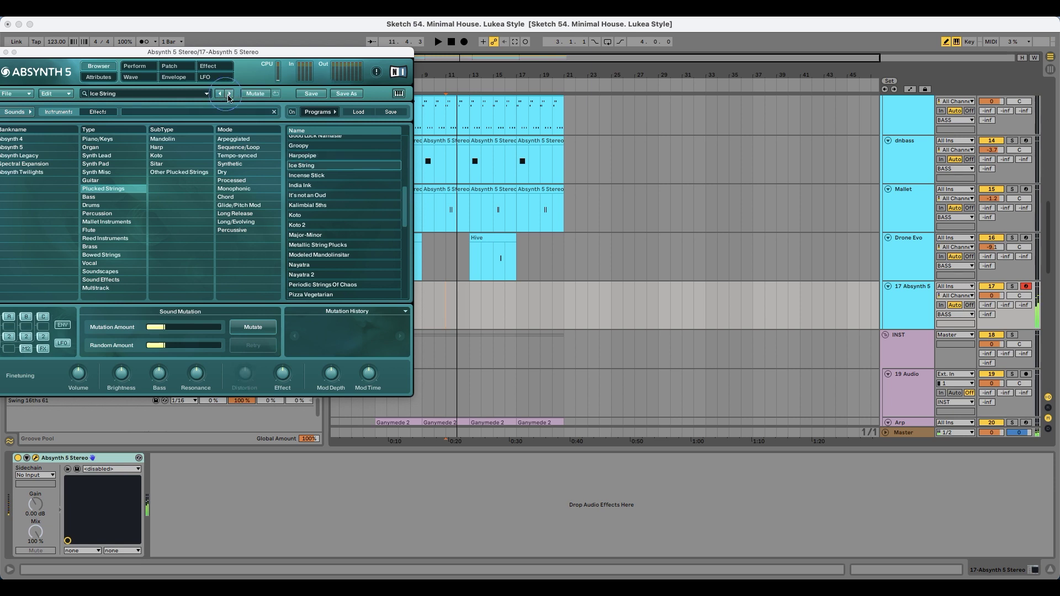
click(230, 95)
click(230, 94)
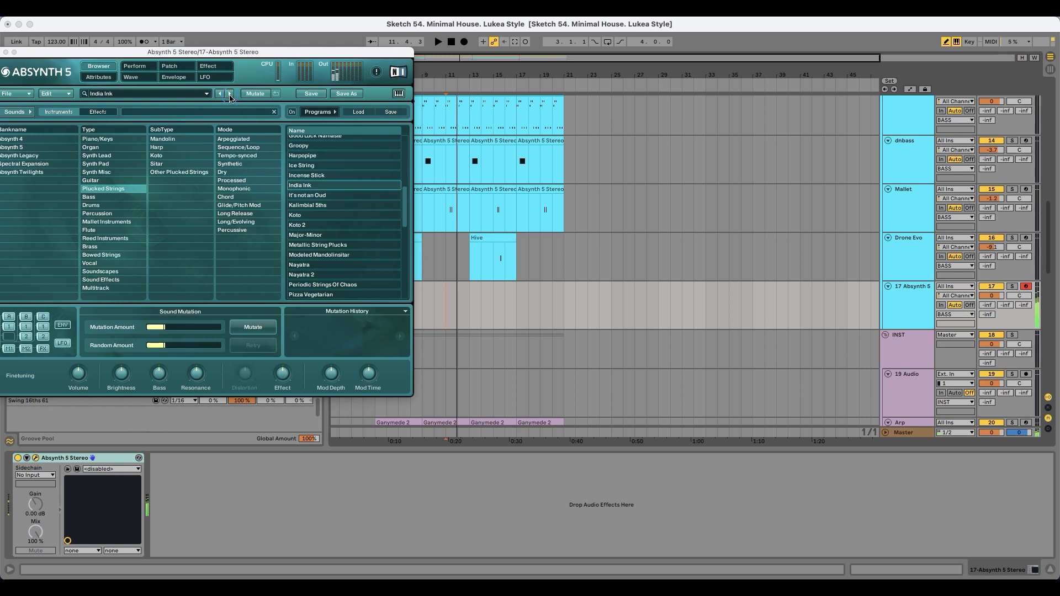
click(231, 94)
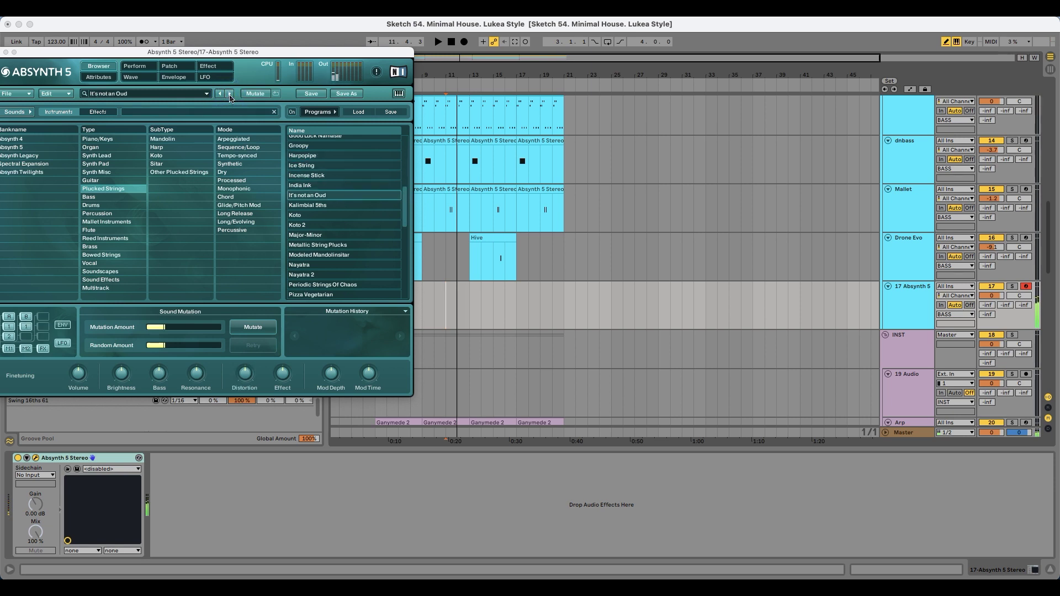
click(230, 94)
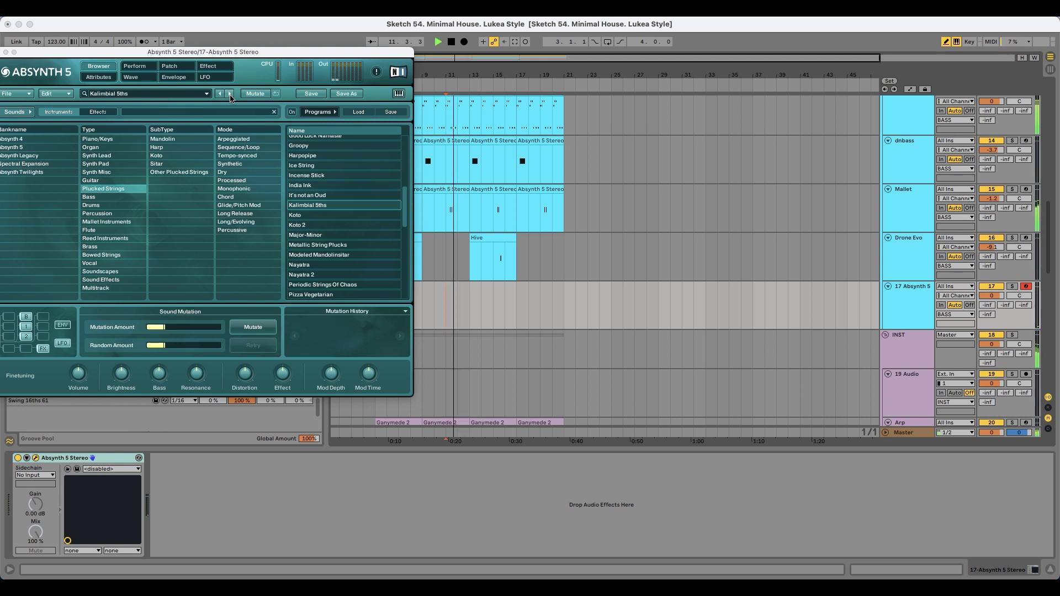
- Record a short Kalimbial 5ths note on the Absynth track after bar 11 and extend its clip across bars 9 to 13
key(space)
click(464, 42)
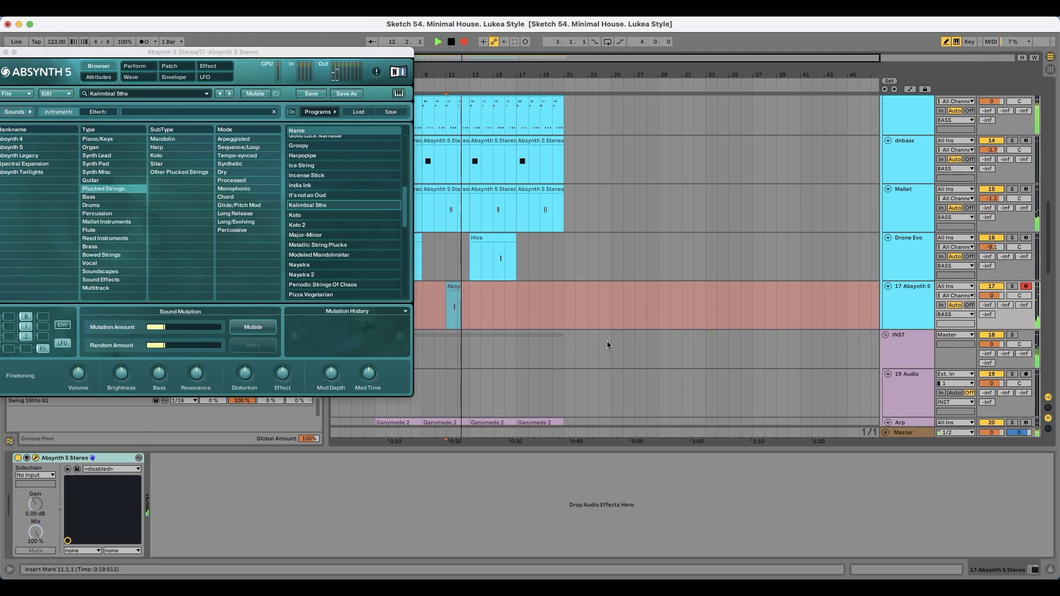
key(space)
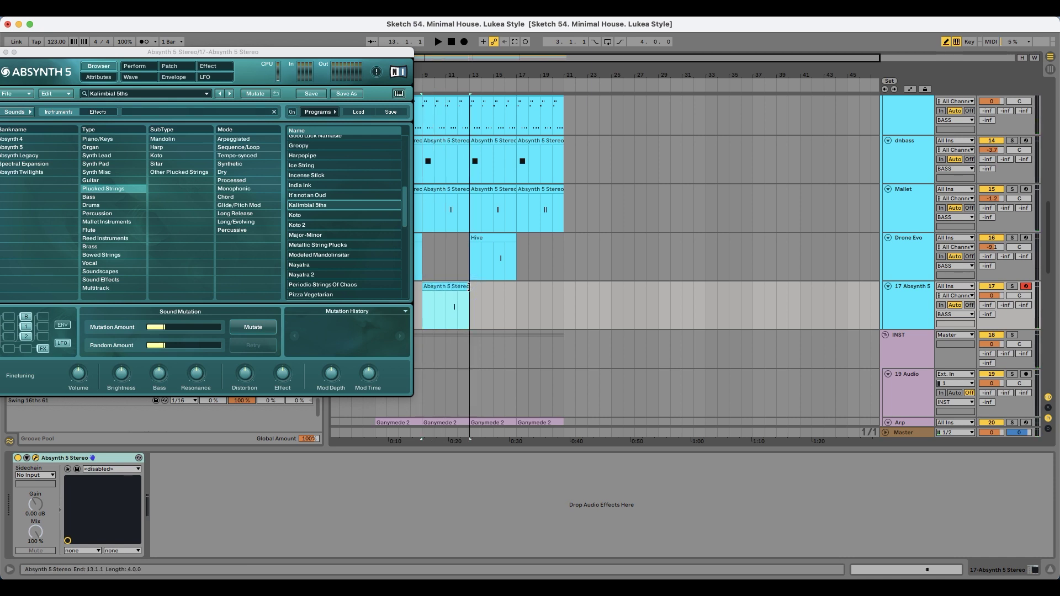
- Duplicate the recorded Absynth clip to bars 17 to 21 and close the plug-in window
click(548, 295)
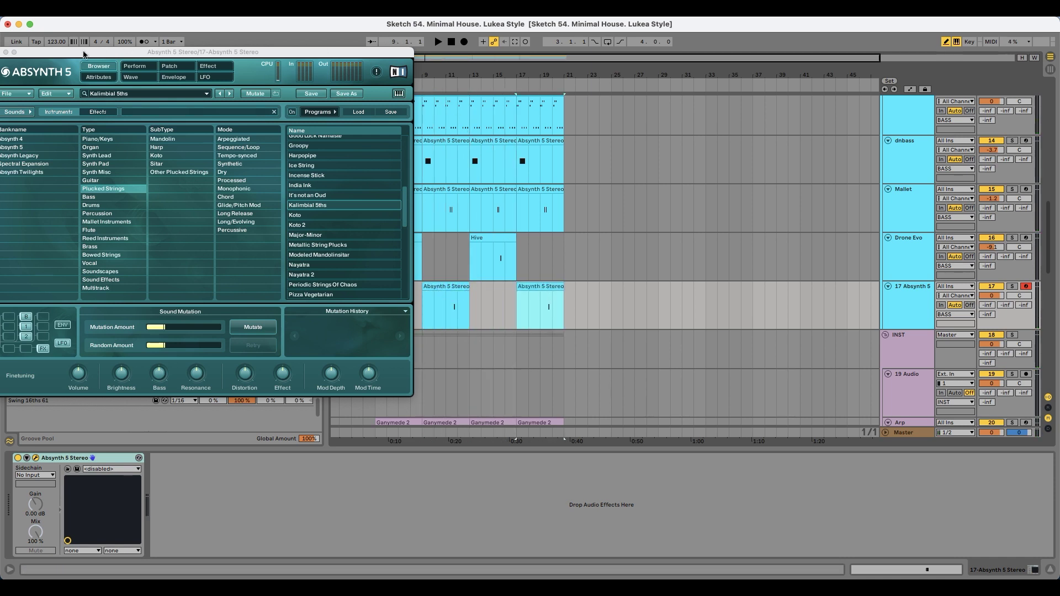
drag(80, 53, 155, 61)
click(71, 60)
- Play the arrangement from bar 5 and look over its tracks from the hats down to the pads
click(376, 291)
key(space)
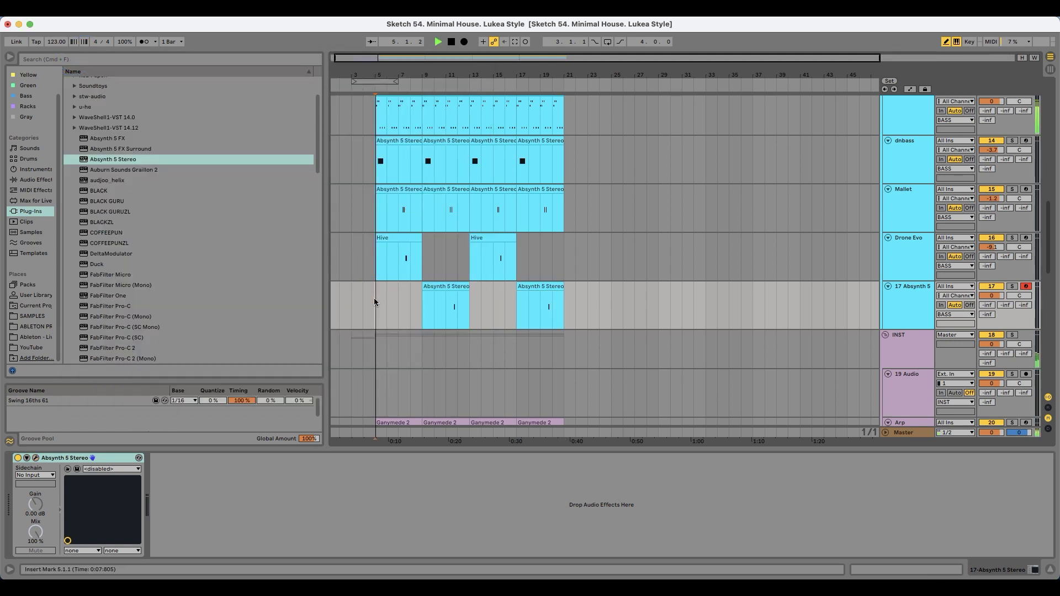
scroll(386, 325, up, 5)
scroll(412, 353, up, 8)
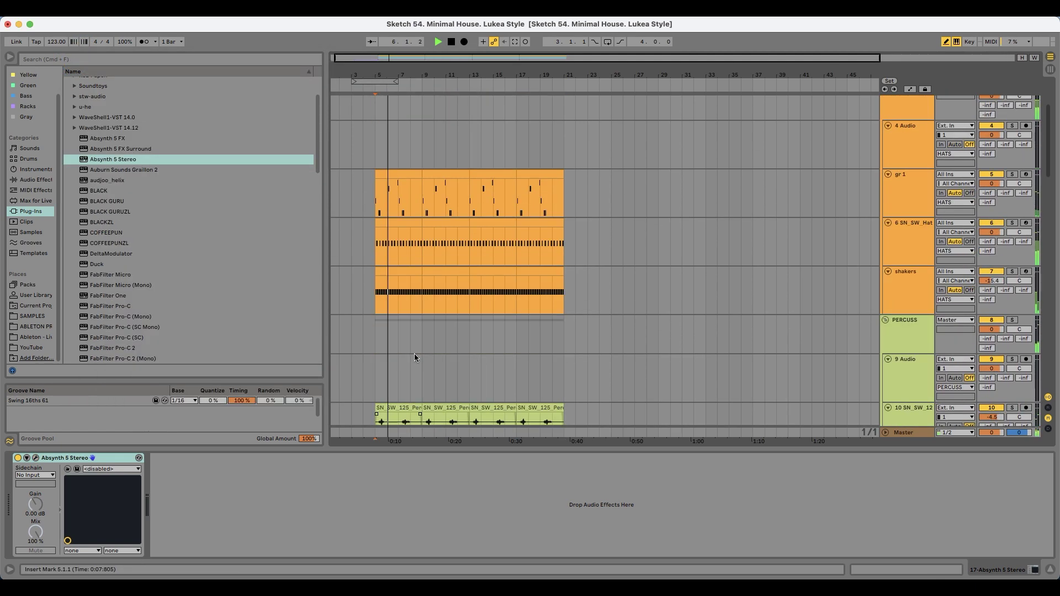
scroll(422, 364, down, 15)
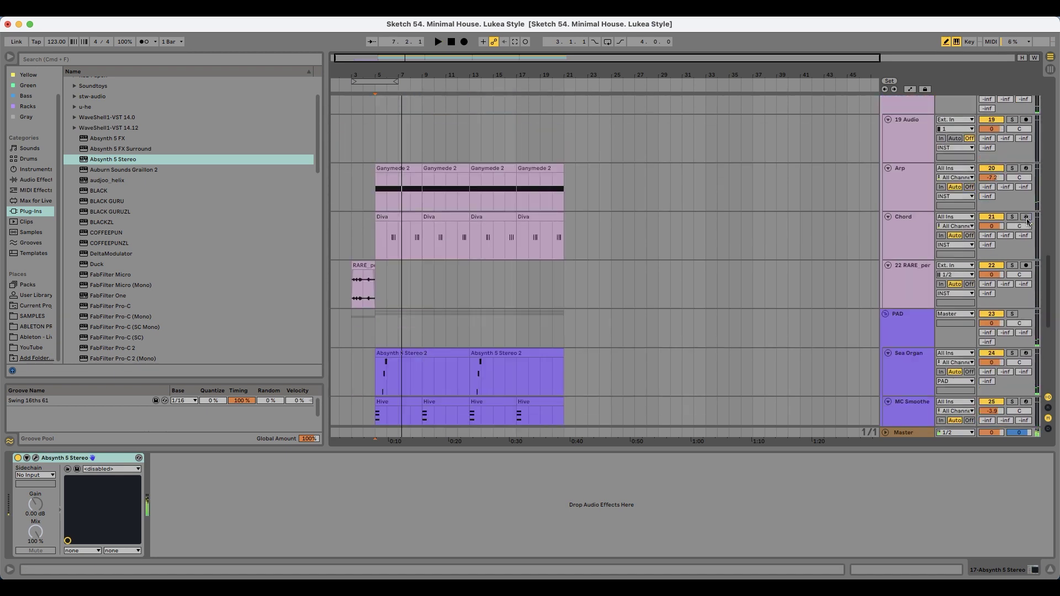
- Arm the Chord track and open the preset browser of its Diva synth
click(1027, 219)
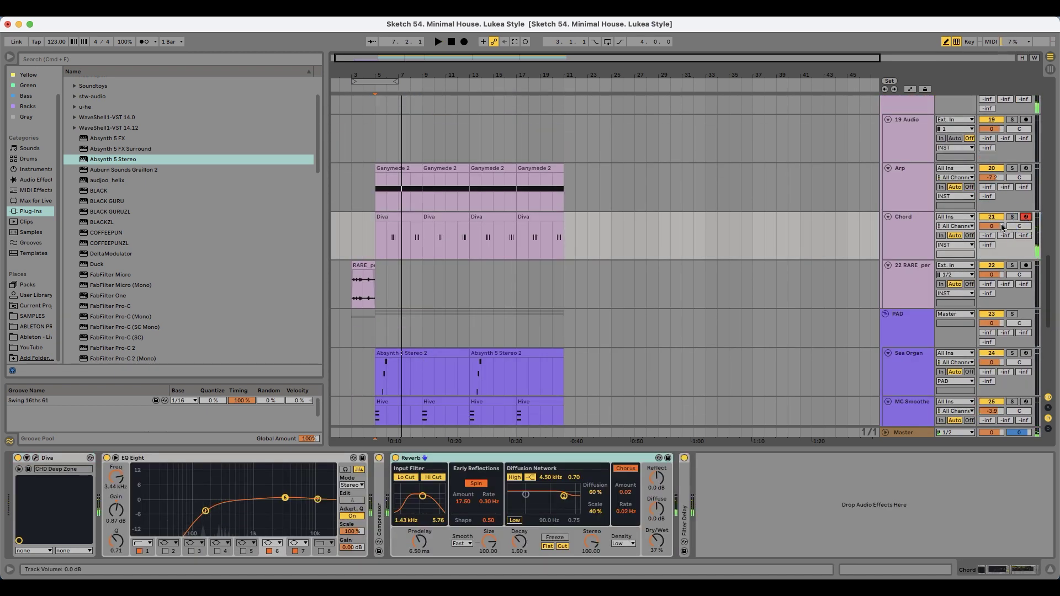
click(35, 457)
click(606, 520)
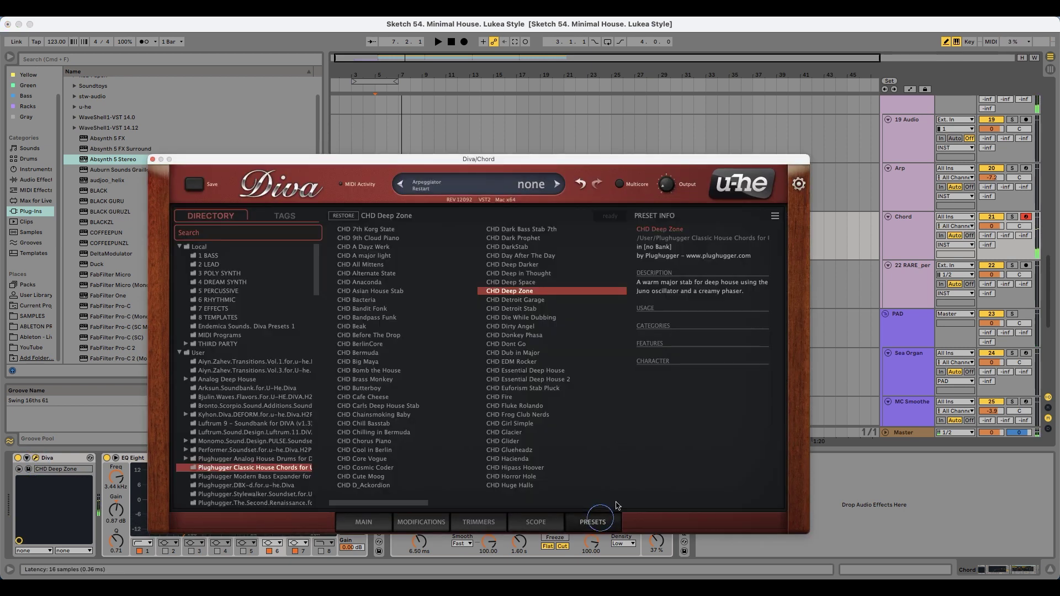
- Audition Diva's Classic House Chords presets such as CHD Dirty Angel and CHD Essential Deep House 2, ending on CHD Essential Deep House
click(505, 308)
click(508, 318)
click(511, 326)
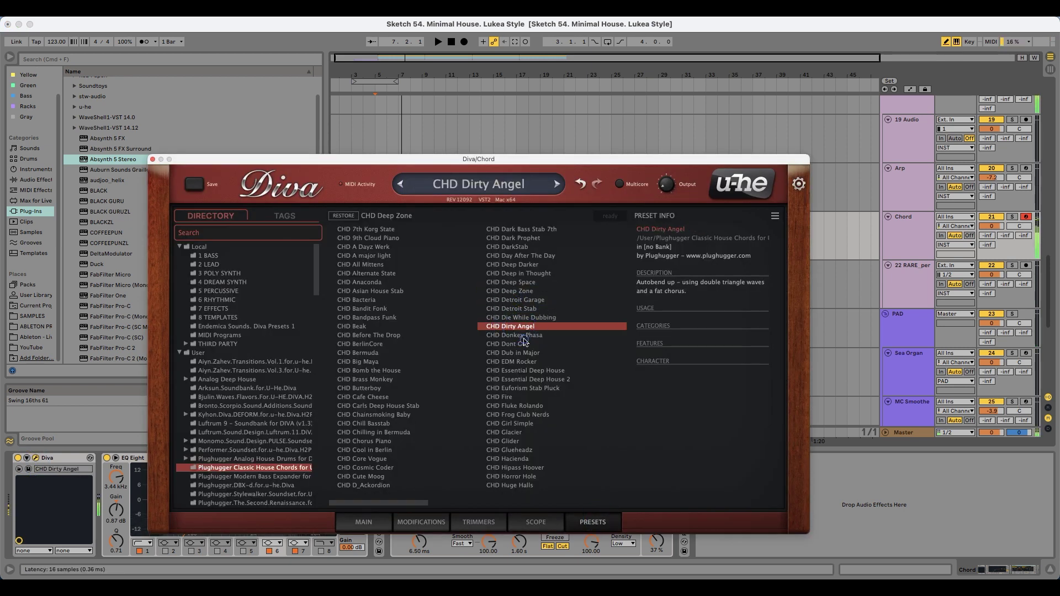
click(523, 353)
click(530, 380)
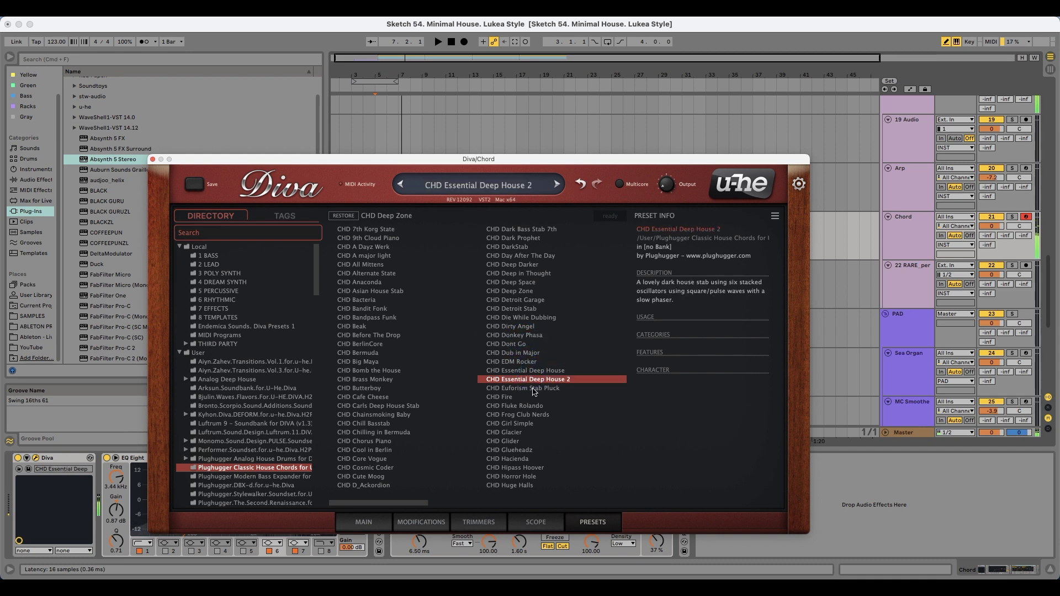
click(533, 388)
click(538, 370)
- Play the arrangement briefly with CHD Essential Deep House loaded, checking the chord and pad tracks
drag(480, 166, 461, 271)
key(space)
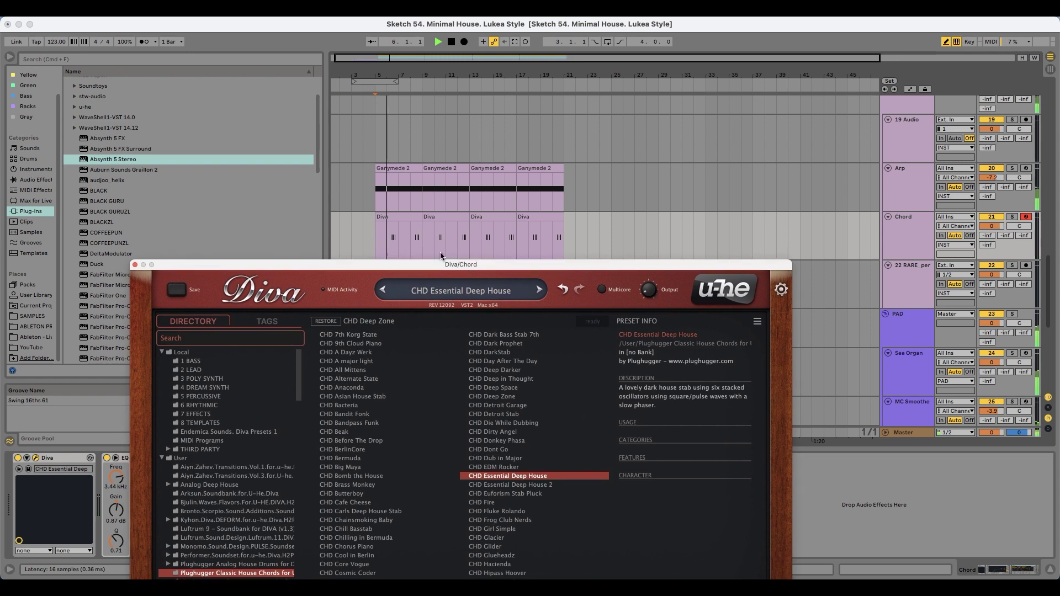
scroll(416, 207, down, 3)
scroll(416, 205, down, 3)
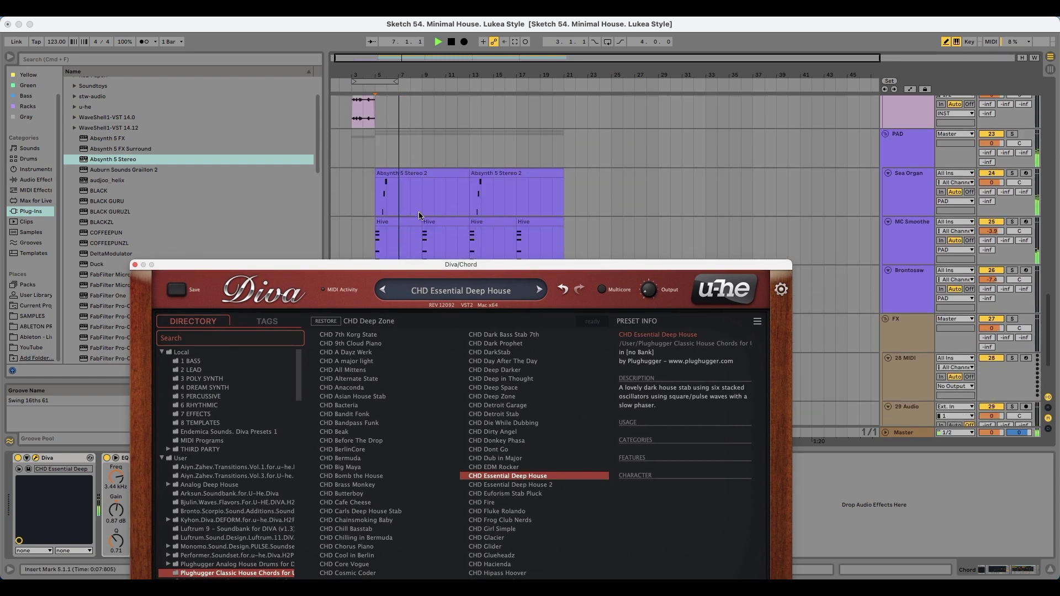
scroll(420, 215, down, 1)
key(space)
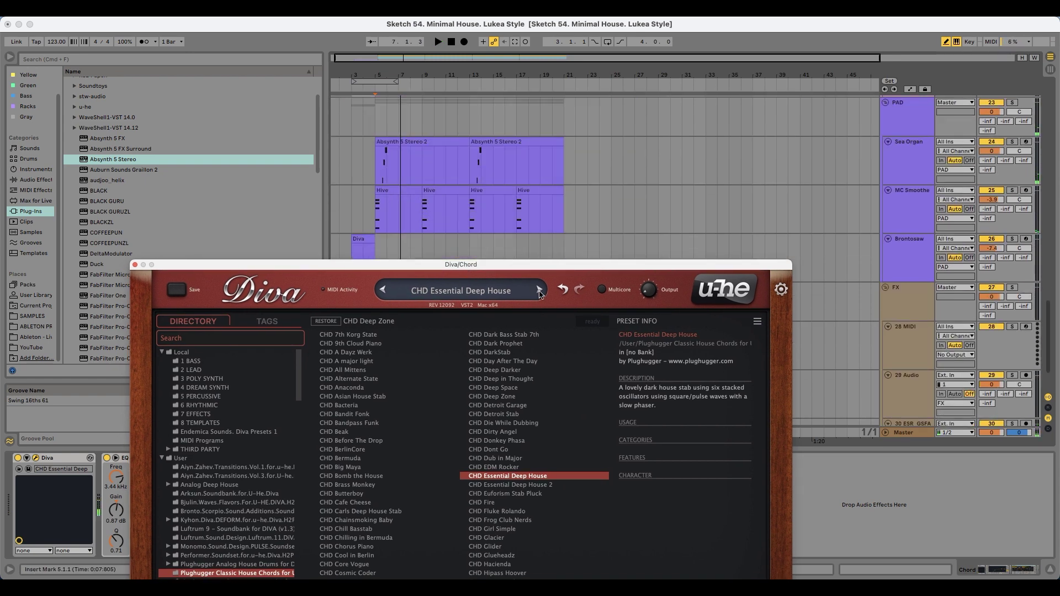
- Audition further presets in the same house chord bank, including CHD Frog Club Nerds, CHD Horror Hole and CHD Hipass Hoover
click(497, 511)
click(522, 521)
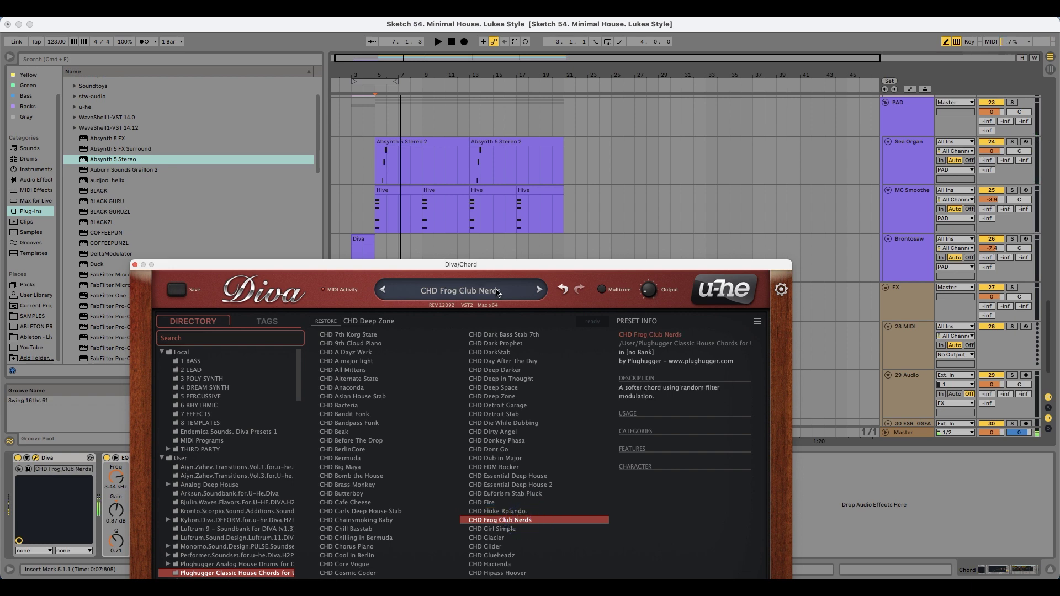
drag(493, 268, 554, 83)
click(558, 370)
click(555, 397)
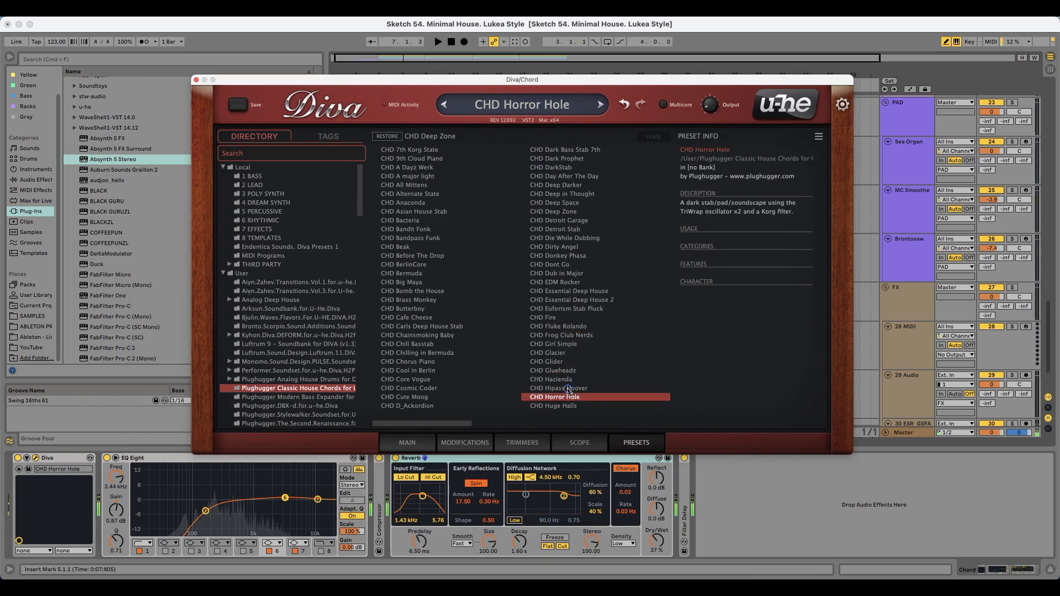
click(558, 388)
- Audition presets from the Luftrum 11 bank, including SYN Bladerunner Main and SYN Hypnotica
click(298, 353)
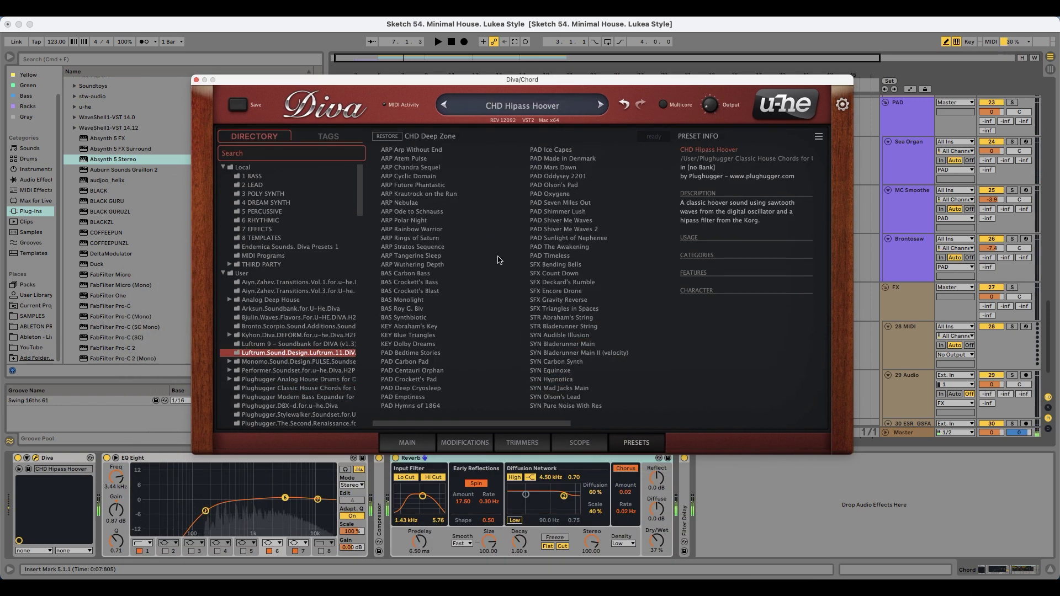
click(439, 256)
click(558, 246)
click(557, 344)
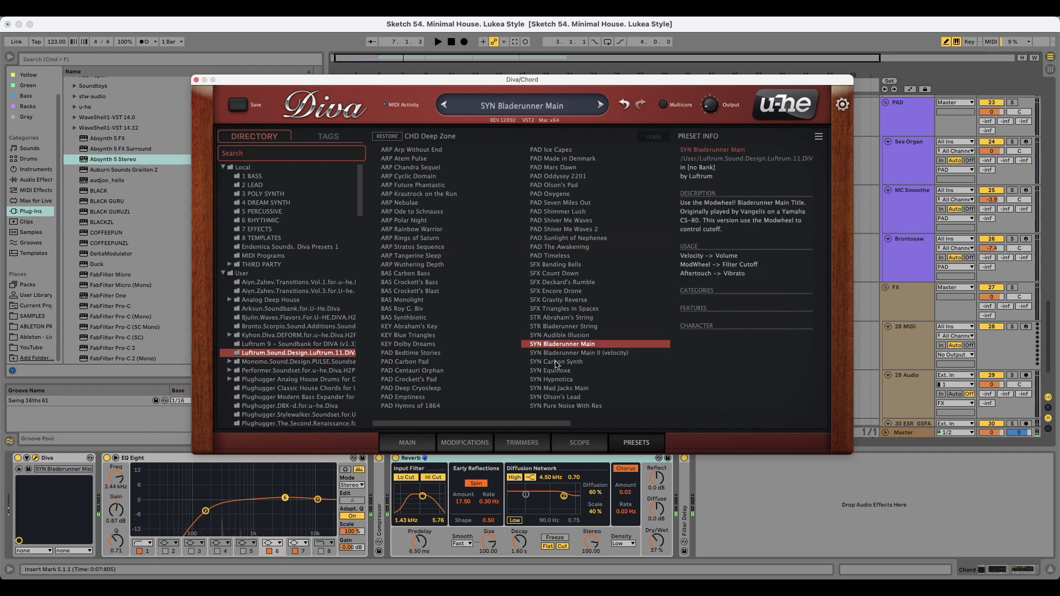
click(556, 362)
click(554, 379)
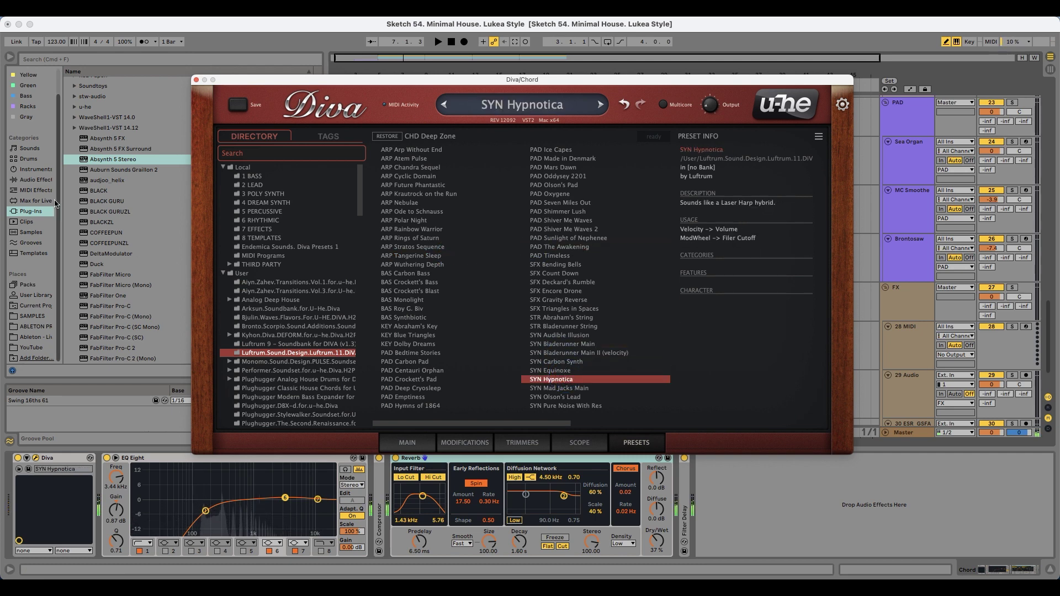
- Insert the Chord MIDI effect ahead of Diva on the Chord track and set Shift 1 to -7 st
click(37, 191)
drag(104, 94, 77, 497)
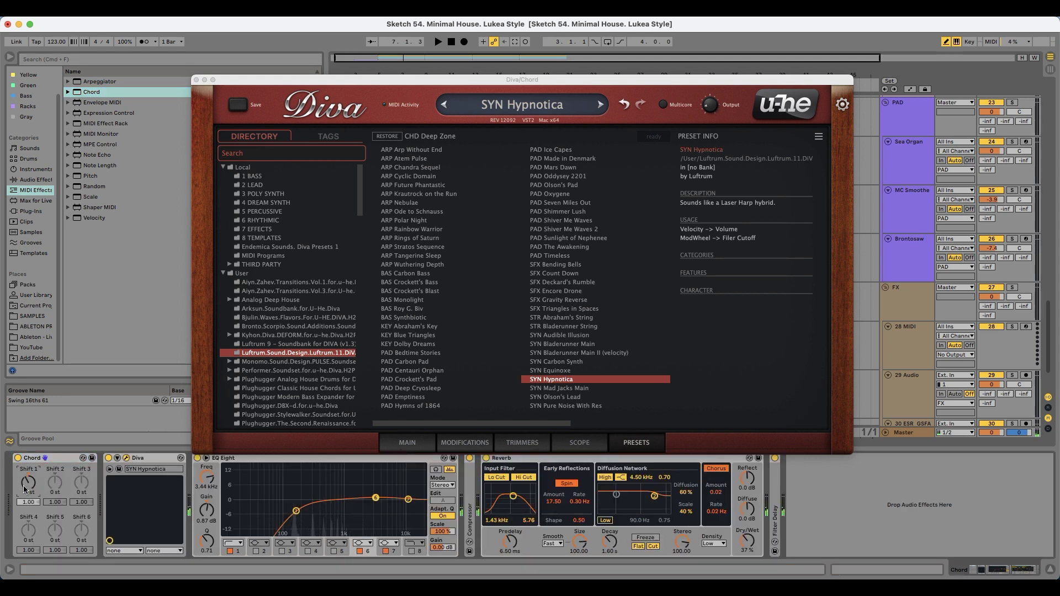
- Audition more Luftrum 11 sounds through the Chord effect, from the SFX and SYN presets down to SYN Vintage Ultra
click(569, 274)
click(564, 308)
click(566, 318)
click(569, 335)
click(570, 361)
click(572, 381)
click(572, 388)
click(573, 396)
click(574, 406)
click(574, 413)
key(Down)
key(Down)
key(Down)
key(Down)
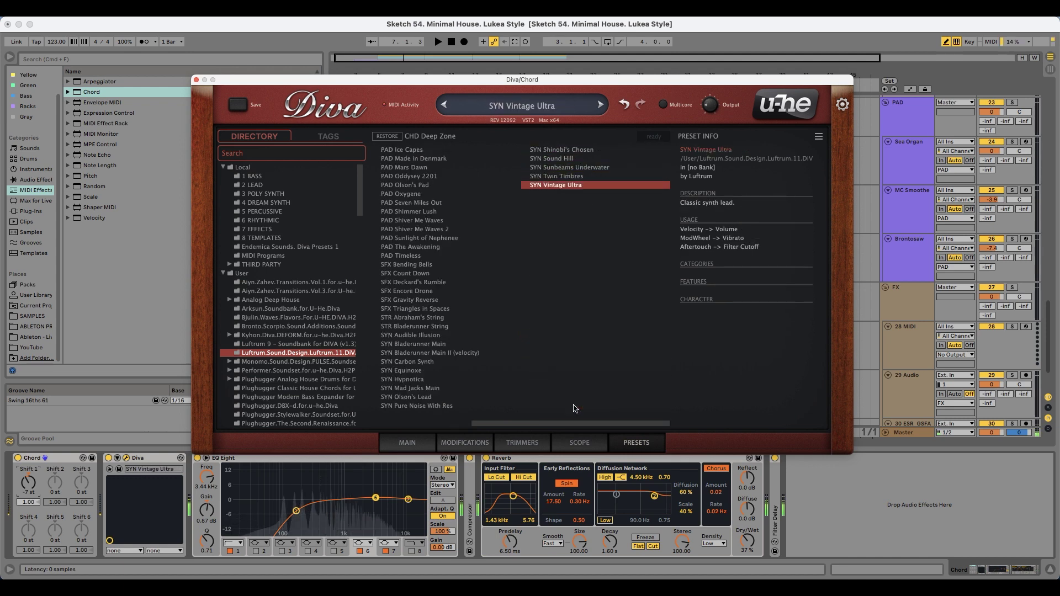
- Audition presets in the Luftrum 9 bank and load SFX Hydra D2 R3
click(268, 345)
click(387, 255)
click(428, 289)
click(433, 335)
click(435, 381)
click(420, 388)
click(417, 379)
click(415, 370)
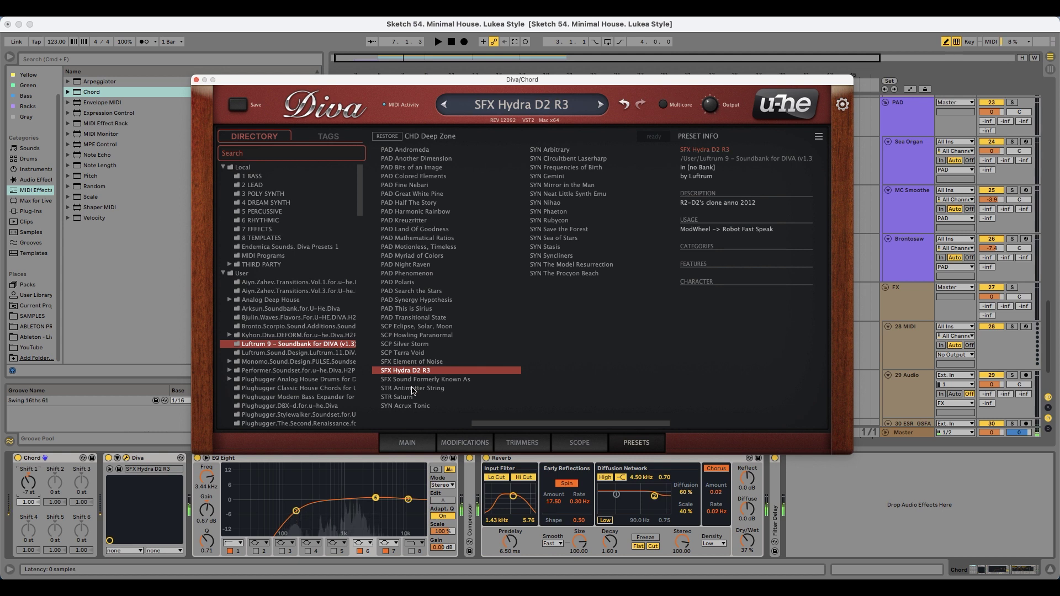
click(413, 389)
click(414, 371)
- Play the arrangement from bar 5 to hear SFX Hydra D2 R3 against the instrument and pad tracks
click(20, 460)
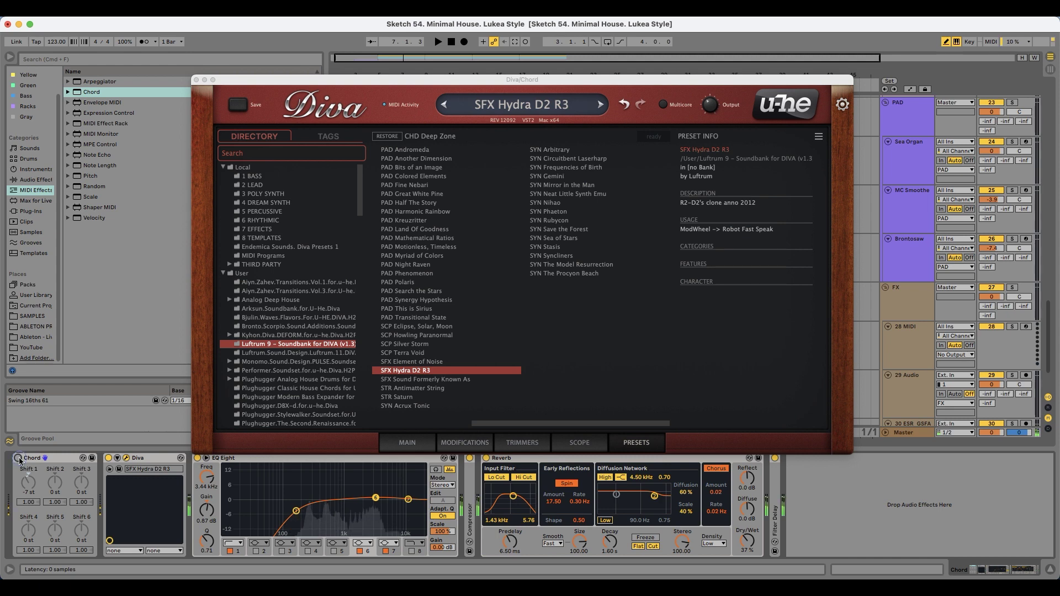
drag(372, 81, 308, 378)
key(space)
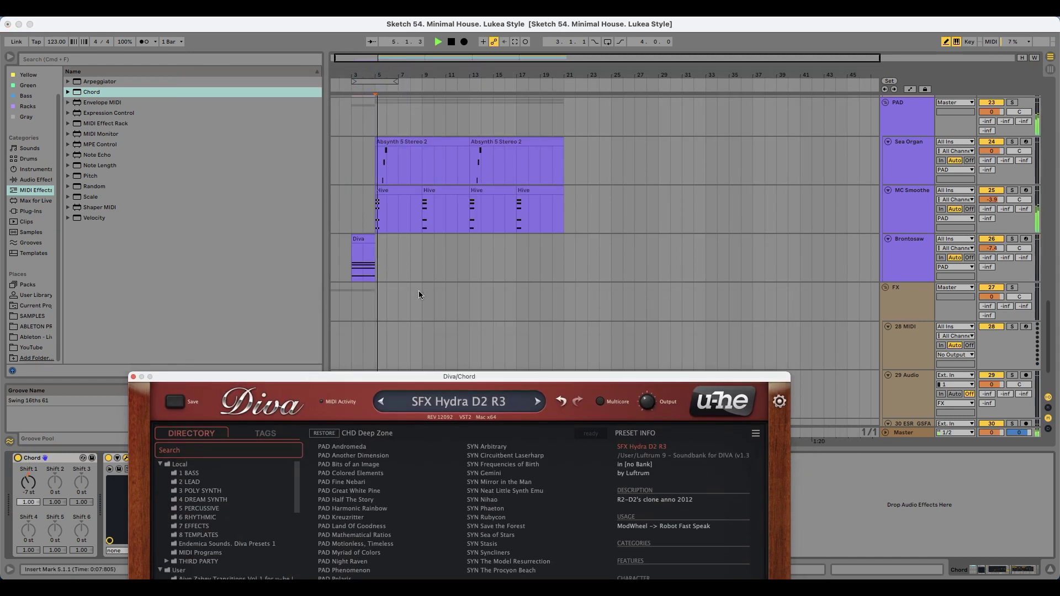
scroll(419, 286, down, 2)
scroll(422, 279, up, 4)
scroll(422, 279, up, 3)
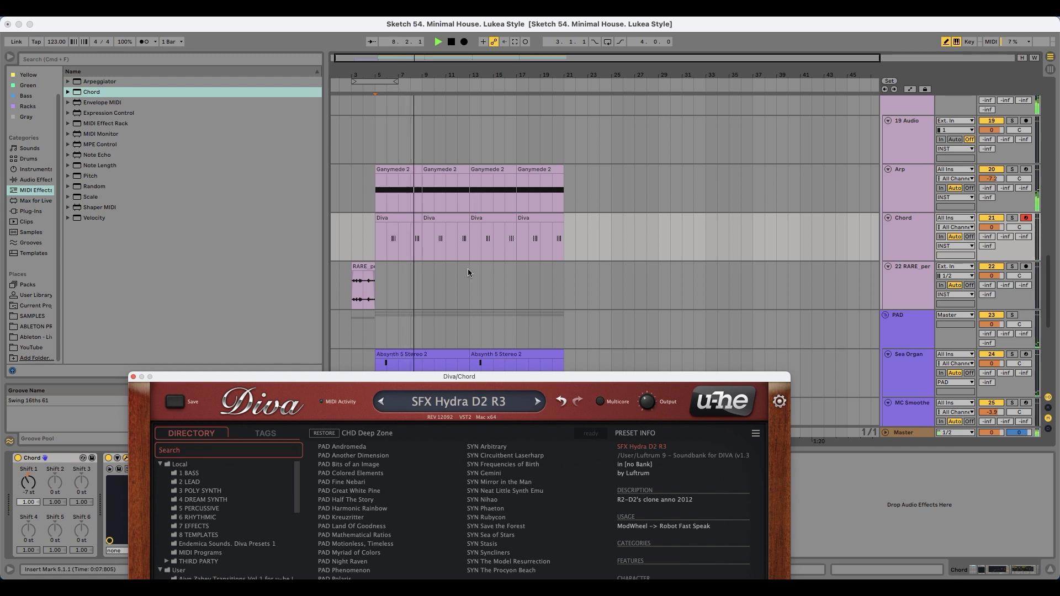
scroll(467, 267, down, 2)
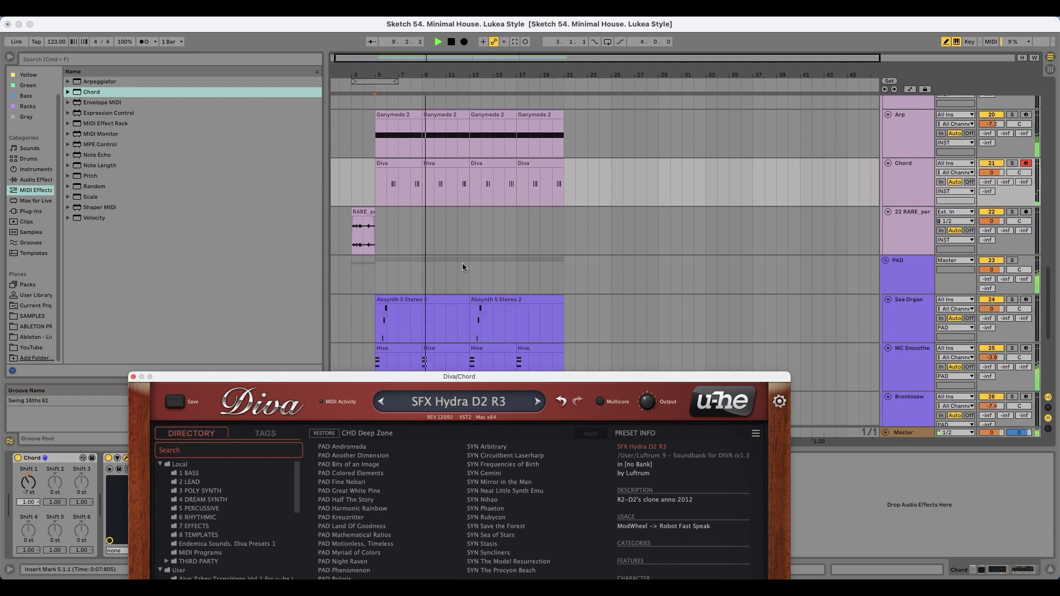
- Show Diva's main synth controls, adjust its output level and close the plug-in window
drag(403, 378, 429, 131)
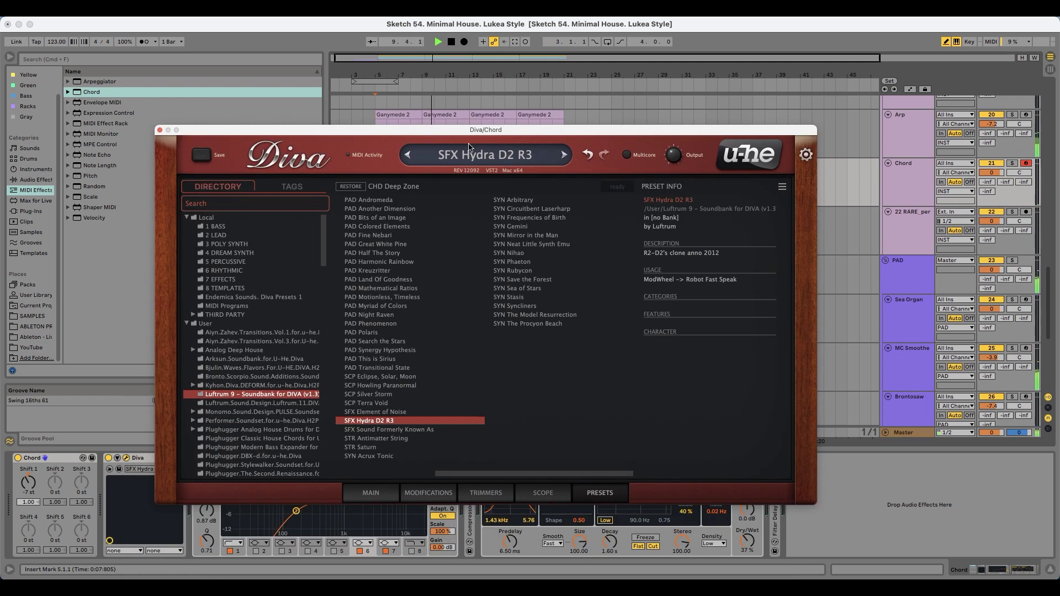
click(358, 497)
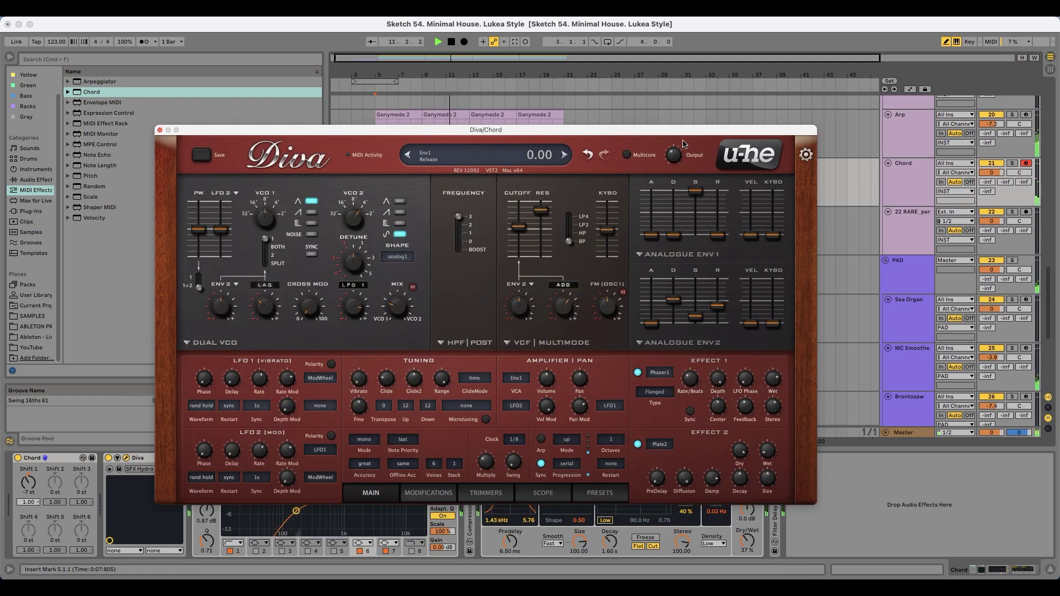
drag(682, 149, 683, 160)
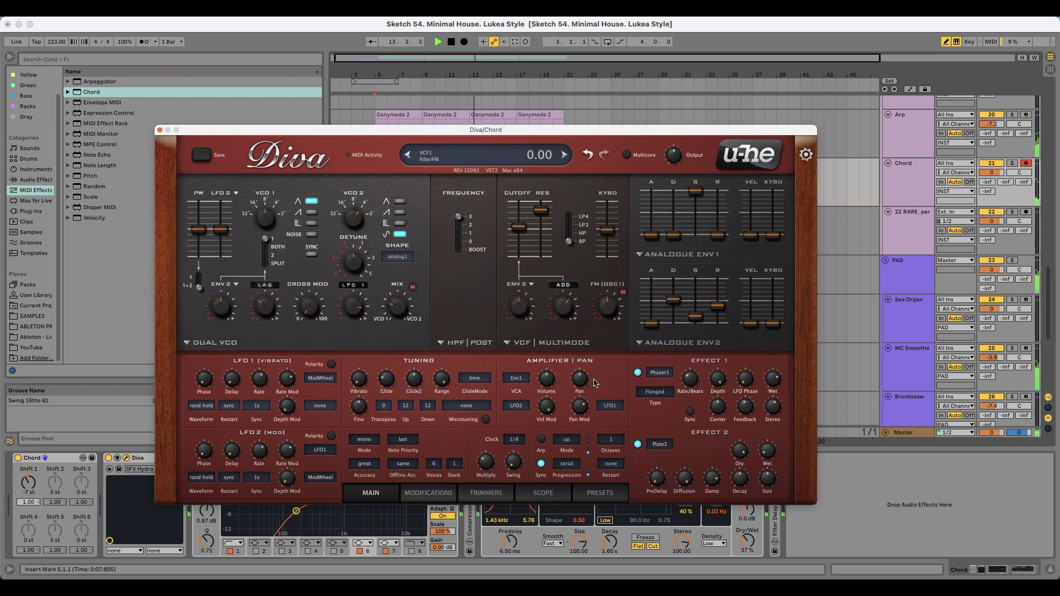
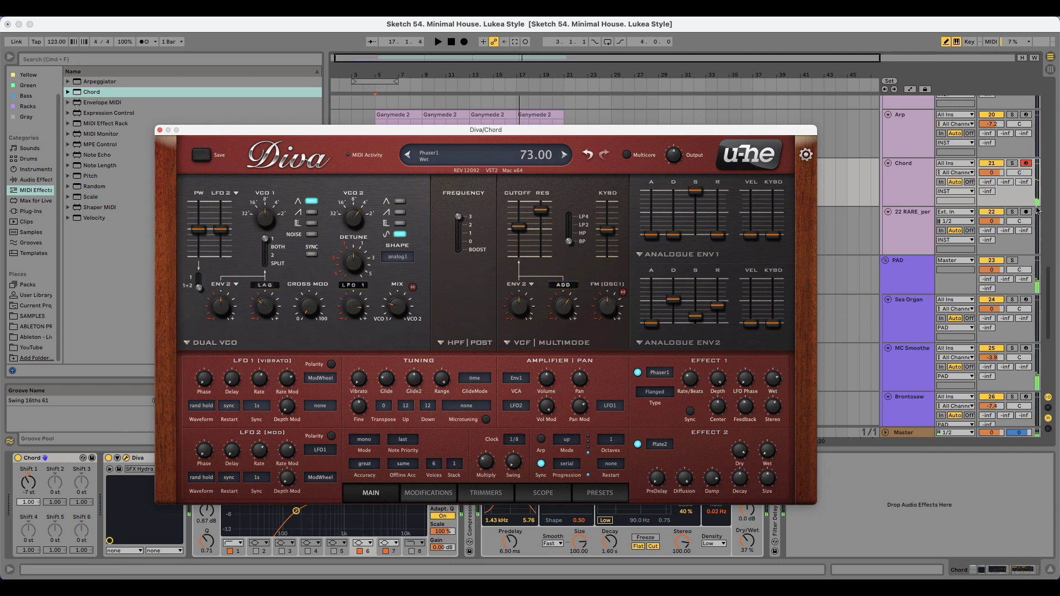
click(911, 160)
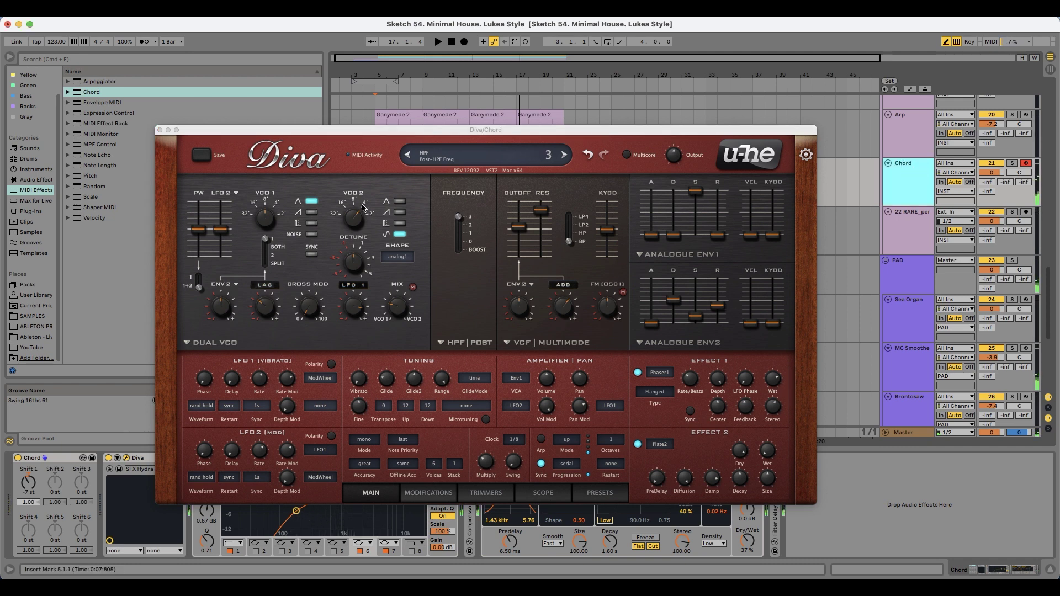
click(160, 130)
click(127, 460)
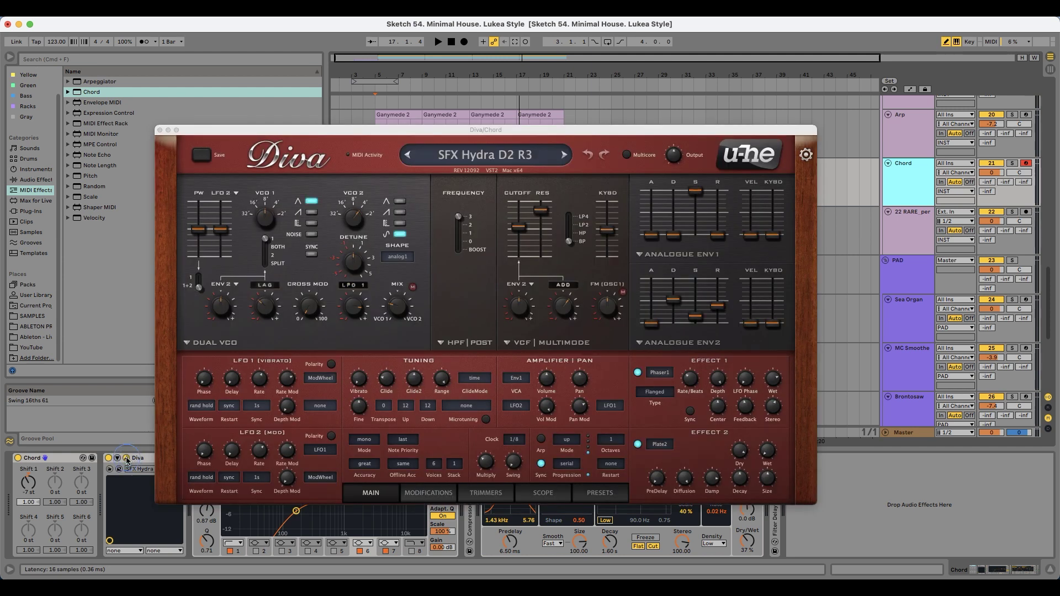
click(127, 460)
- Set the Chord track's Reverb Dry/Wet to 20 % and the Filter Delay's right-channel volume to -25 dB
drag(745, 546, 745, 559)
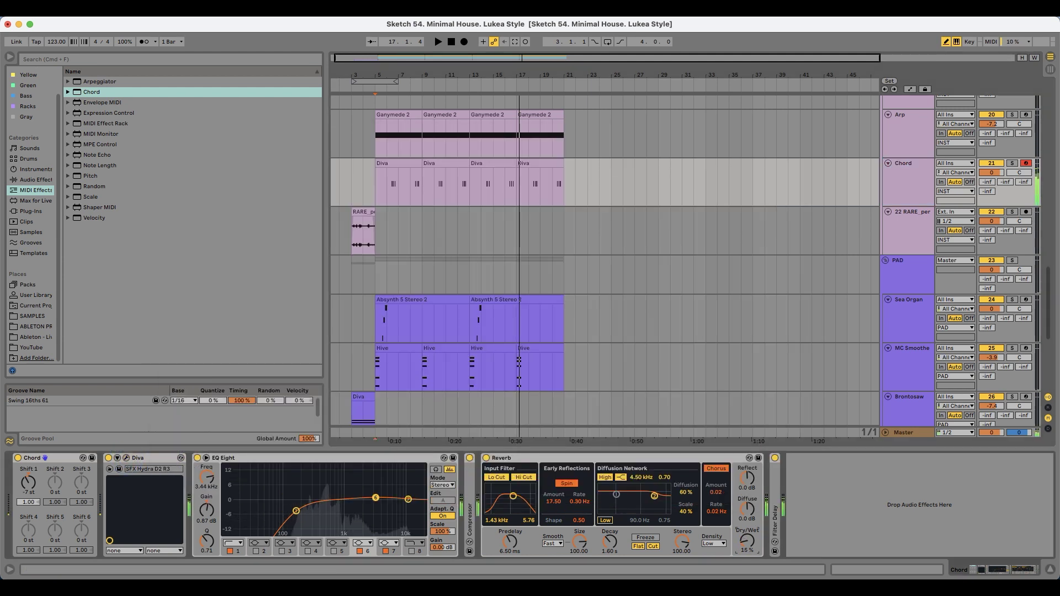
double_click(775, 461)
drag(987, 540, 987, 547)
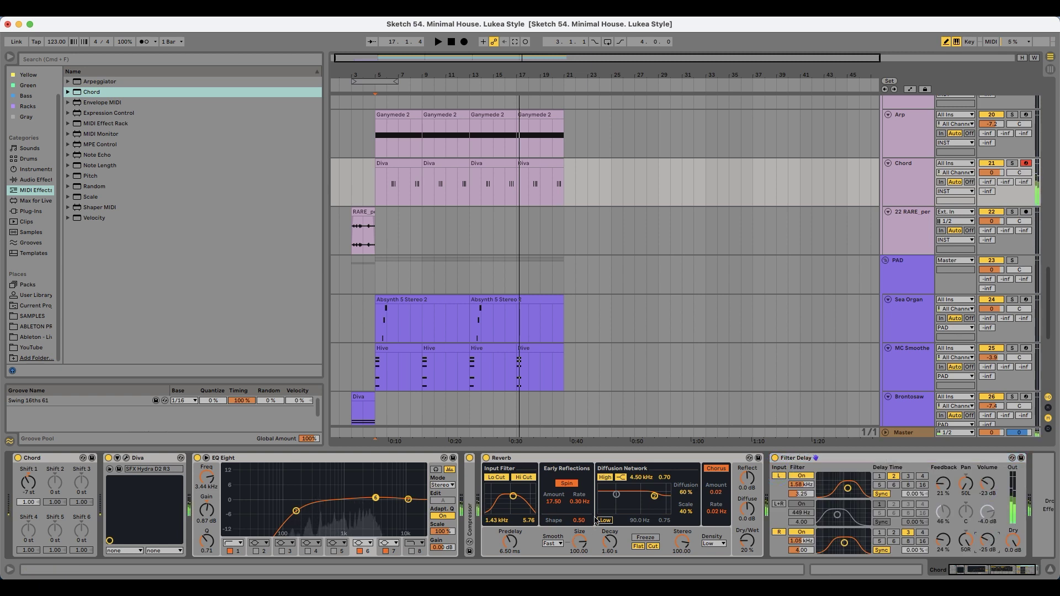
- Play the Chord track's first clip from bar 5, set Diva's main output to 102 and close its window
click(400, 175)
key(space)
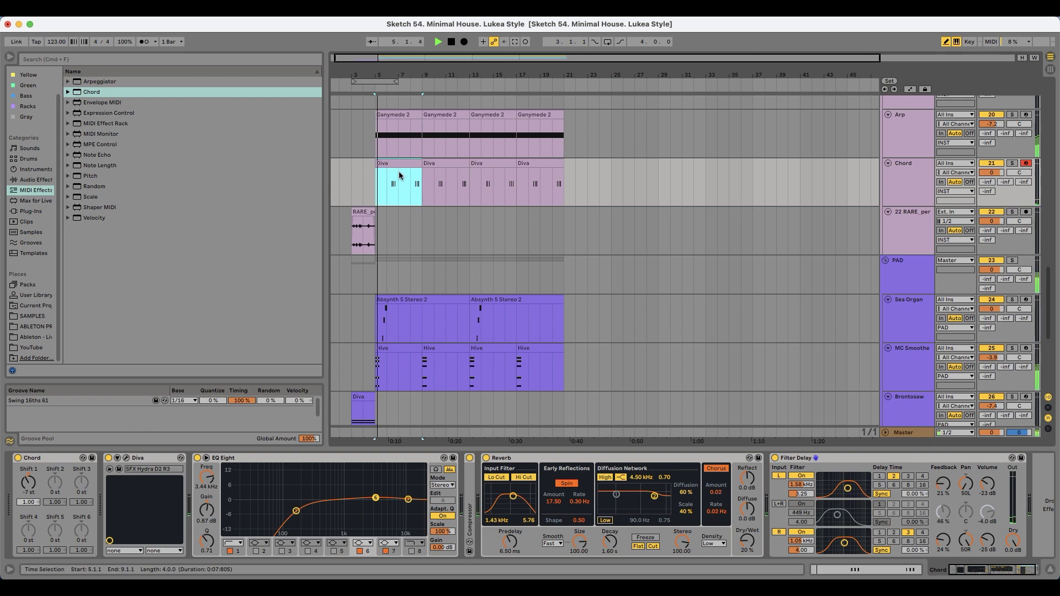
click(127, 458)
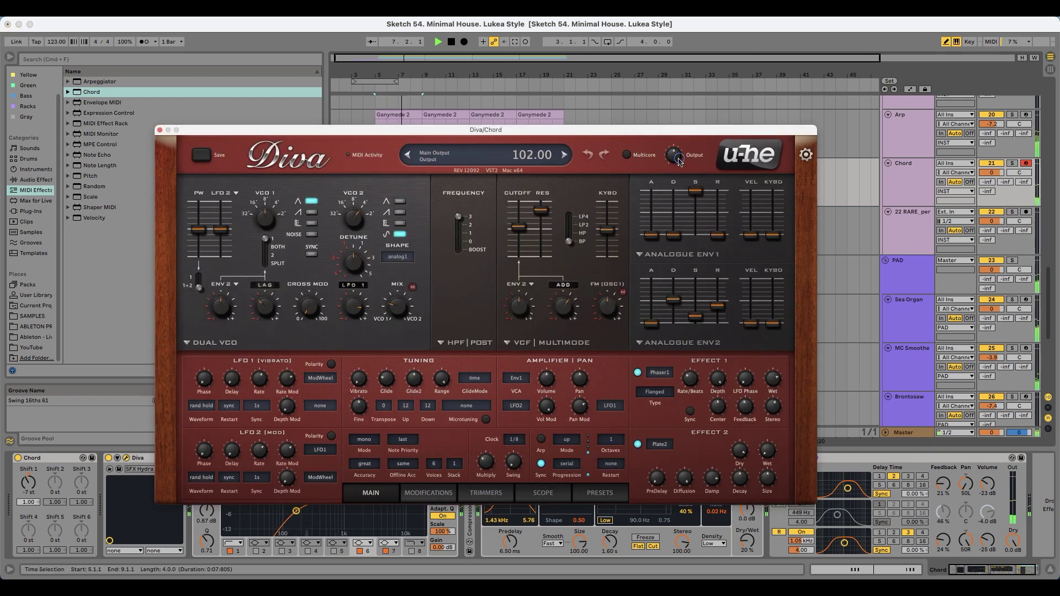
click(159, 130)
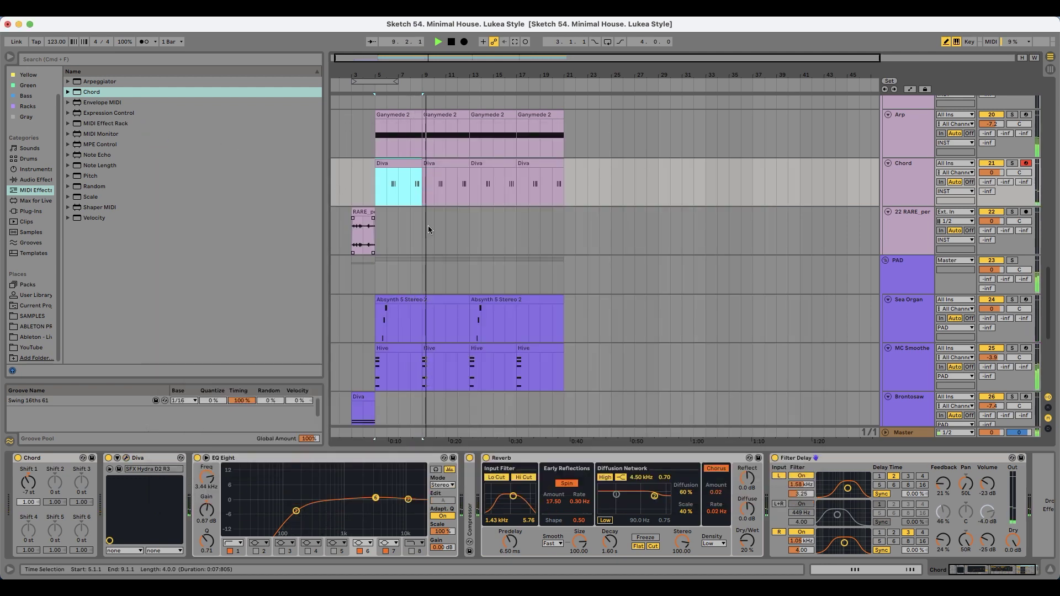
- Look over the pad, chord and bass tracks while the arrangement plays, then stop playback
scroll(445, 272, down, 6)
scroll(429, 309, up, 4)
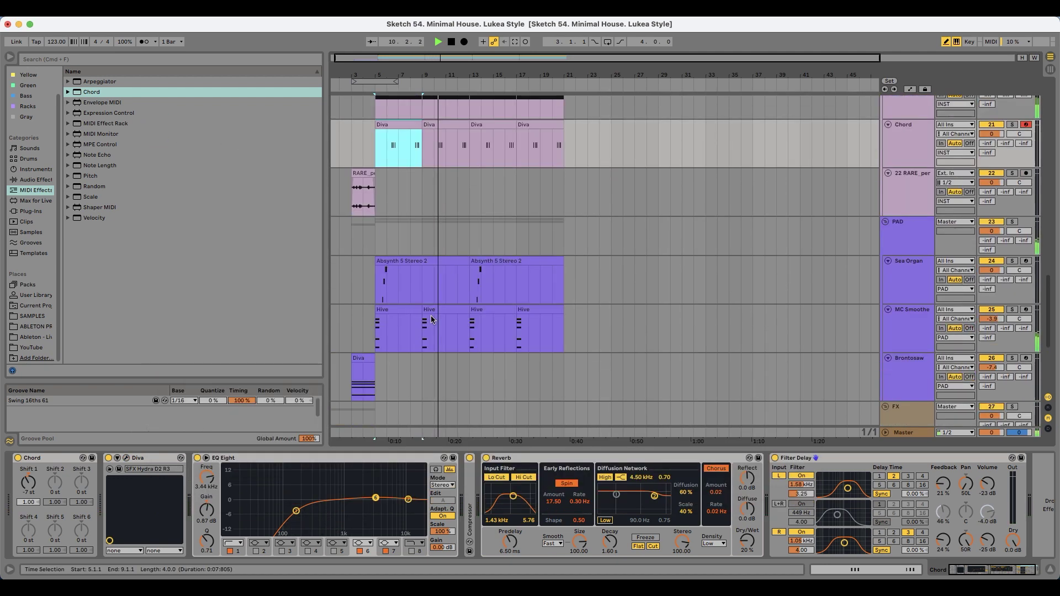
scroll(430, 315, up, 8)
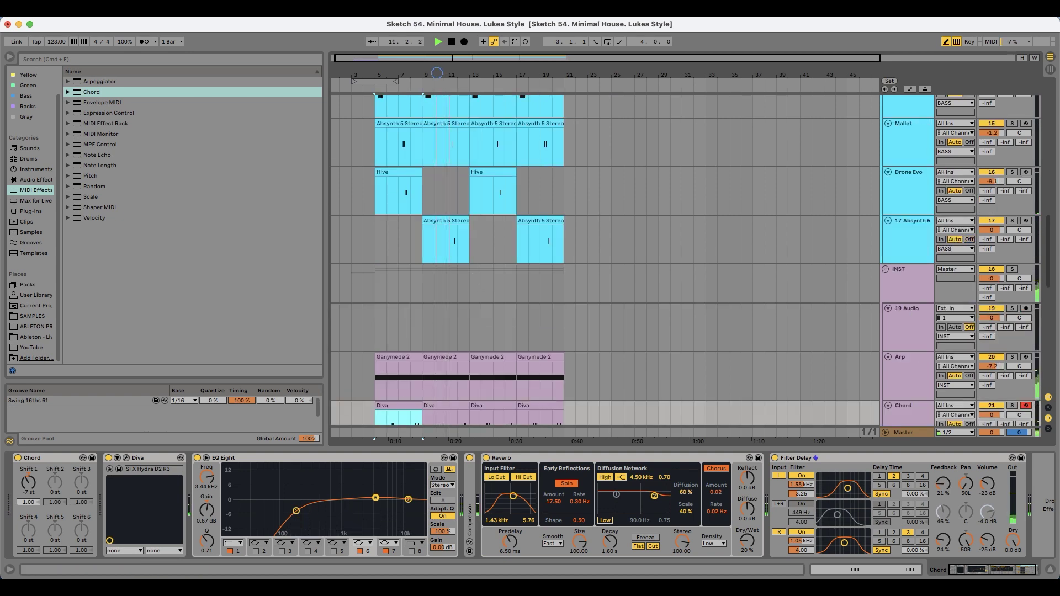
drag(437, 73, 437, 110)
drag(503, 76, 478, 65)
key(space)
- Arm the 17 Absynth track and shorten the D#1 note in its bar 9 clip to a sixteenth starting at 1.3.4
click(1025, 220)
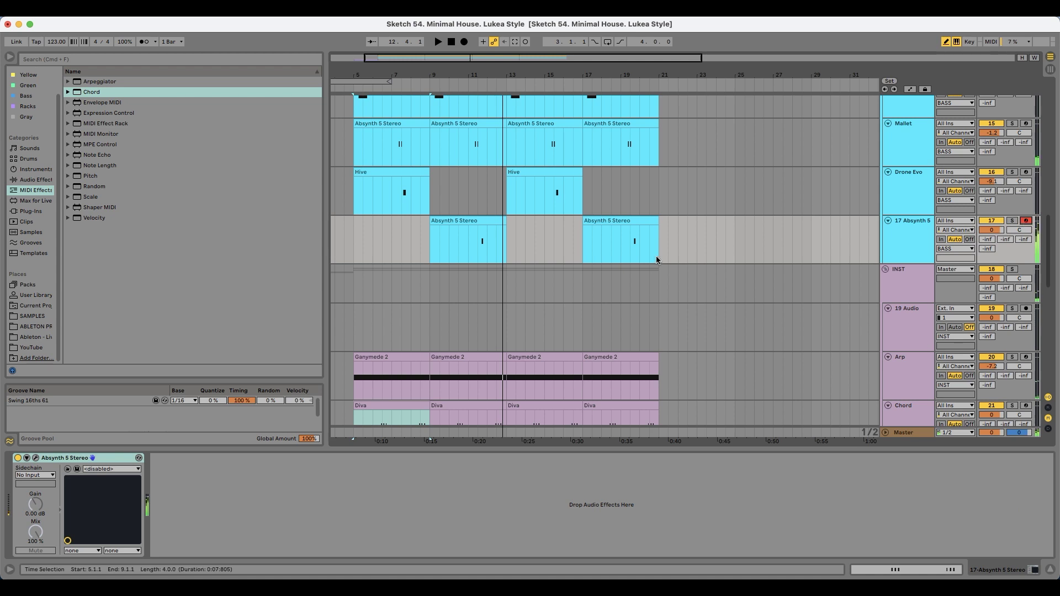
double_click(496, 229)
click(809, 514)
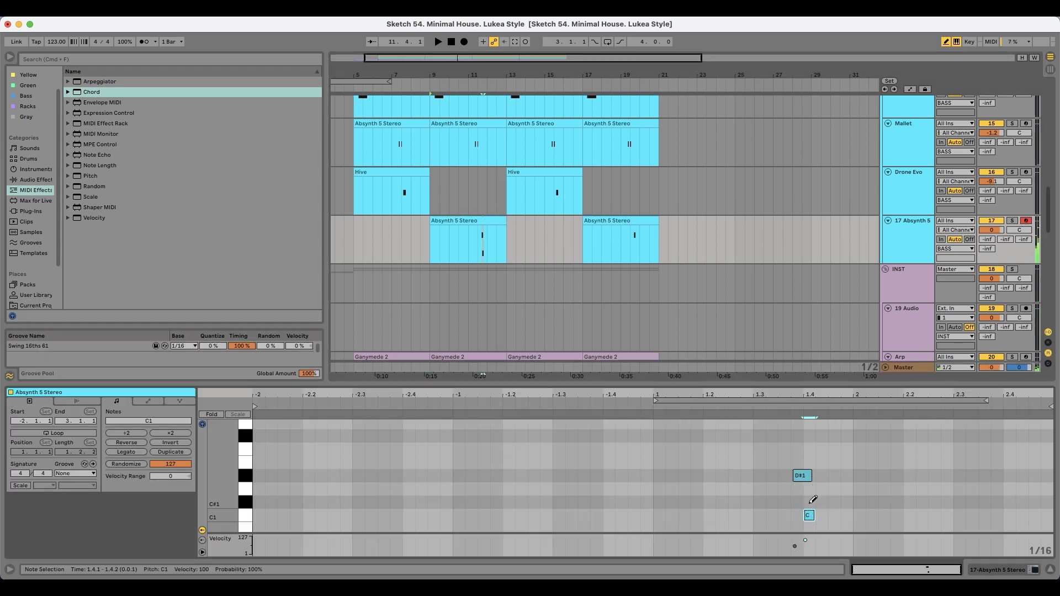
click(809, 514)
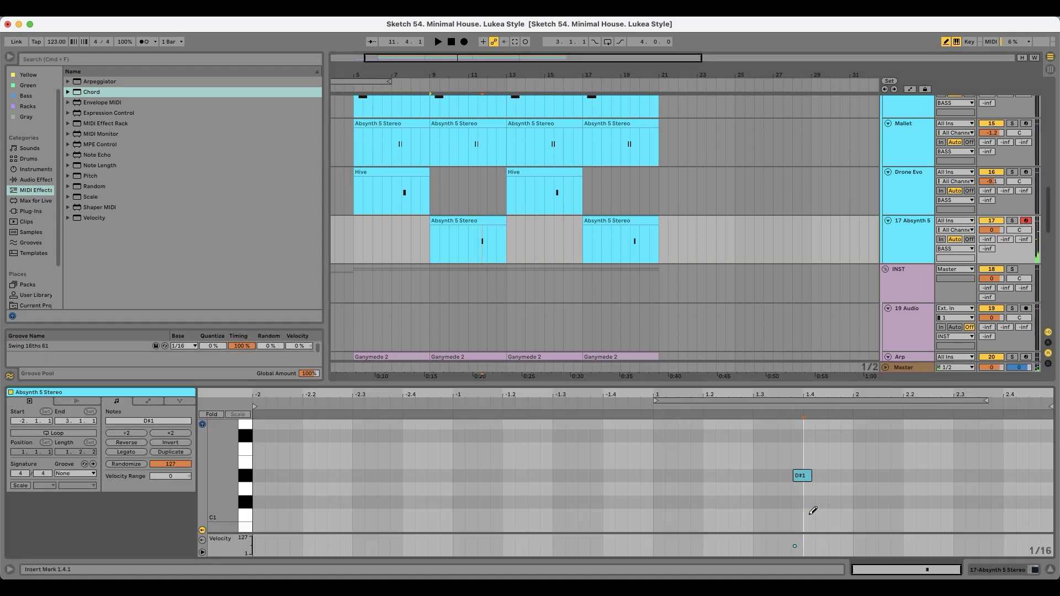
drag(810, 481, 804, 476)
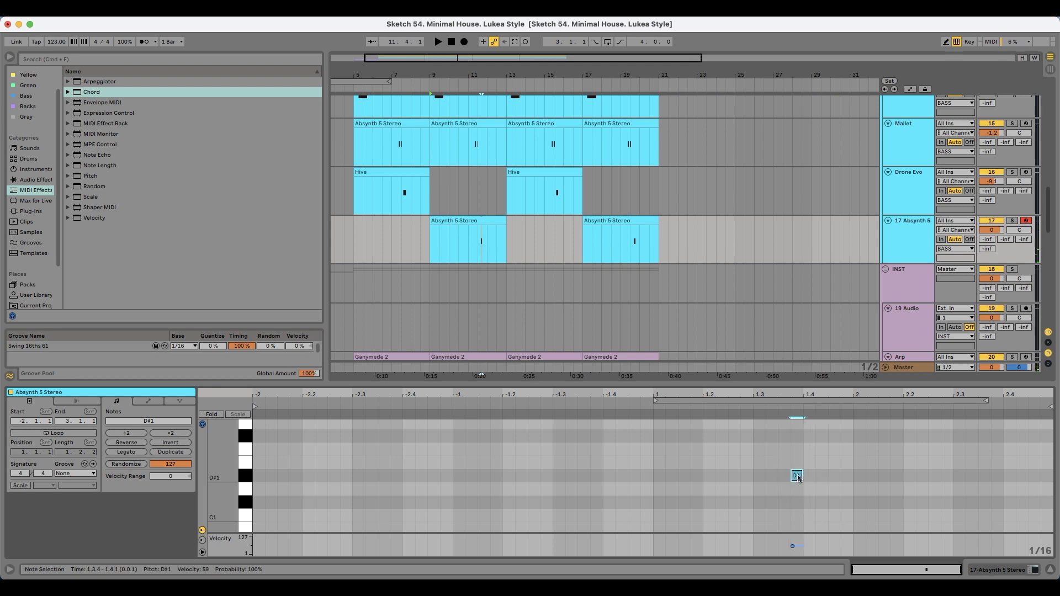
- Replace the Absynth clip at bars 17 to 21 with a copy of the edited clip from bar 9
click(476, 220)
click(615, 235)
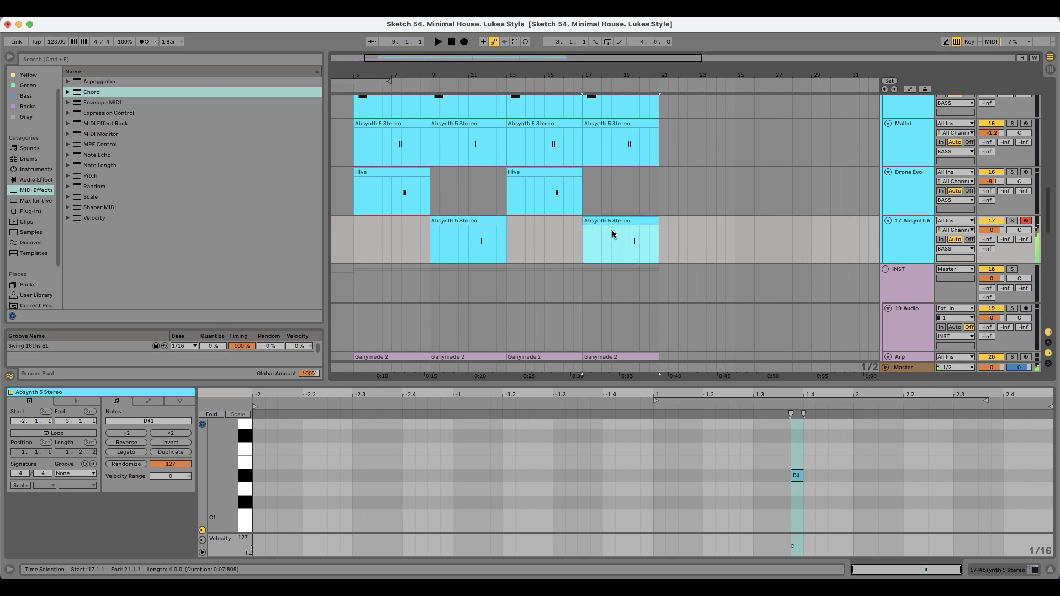
- Look through the Effect, Patch and Browser pages of track 17's Absynth, and play the arrangement from the Drone Evo track
click(913, 222)
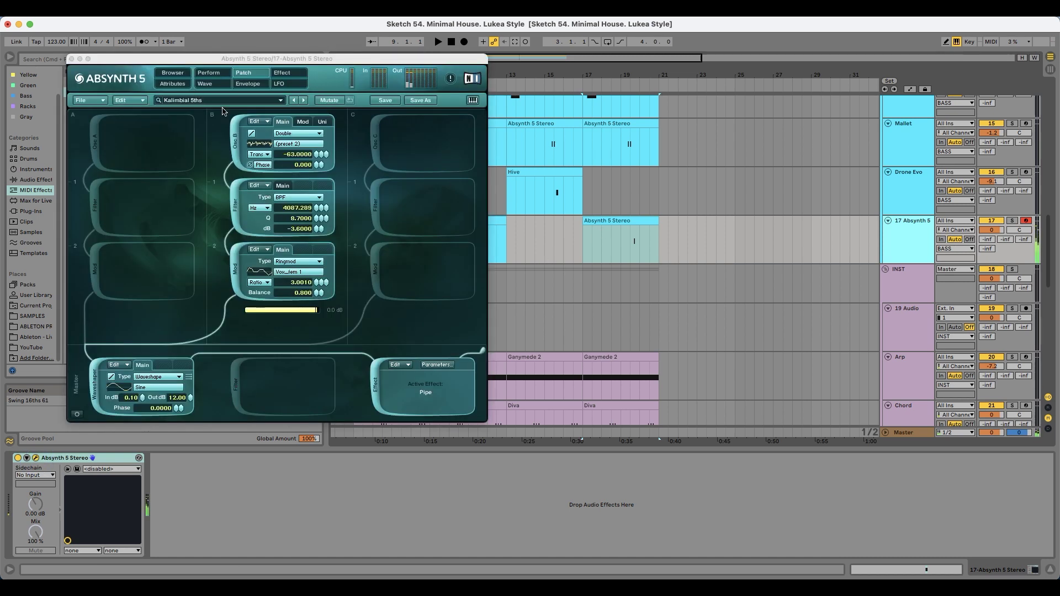
click(283, 73)
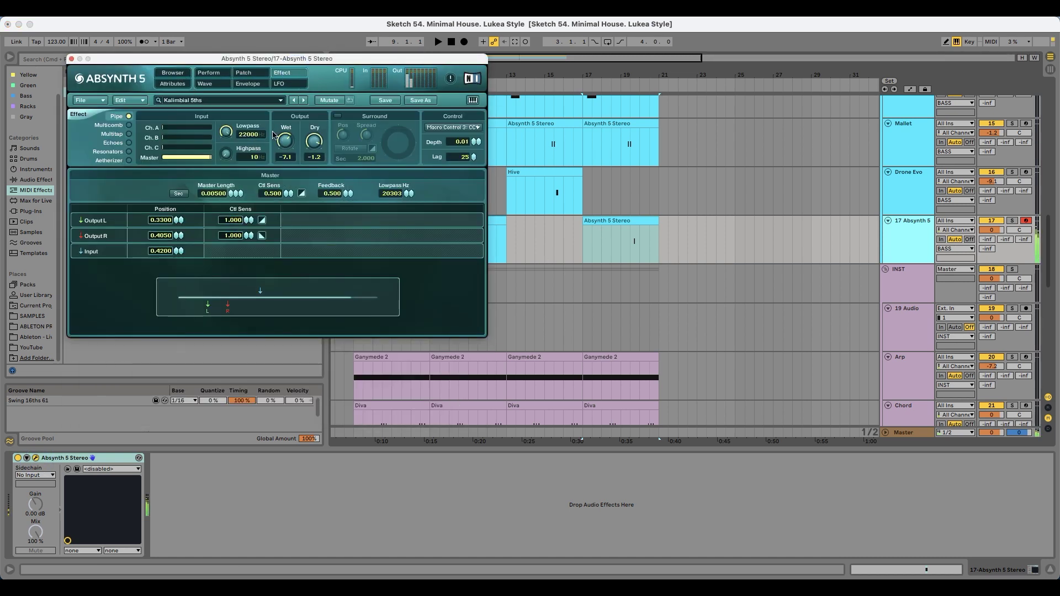
click(244, 73)
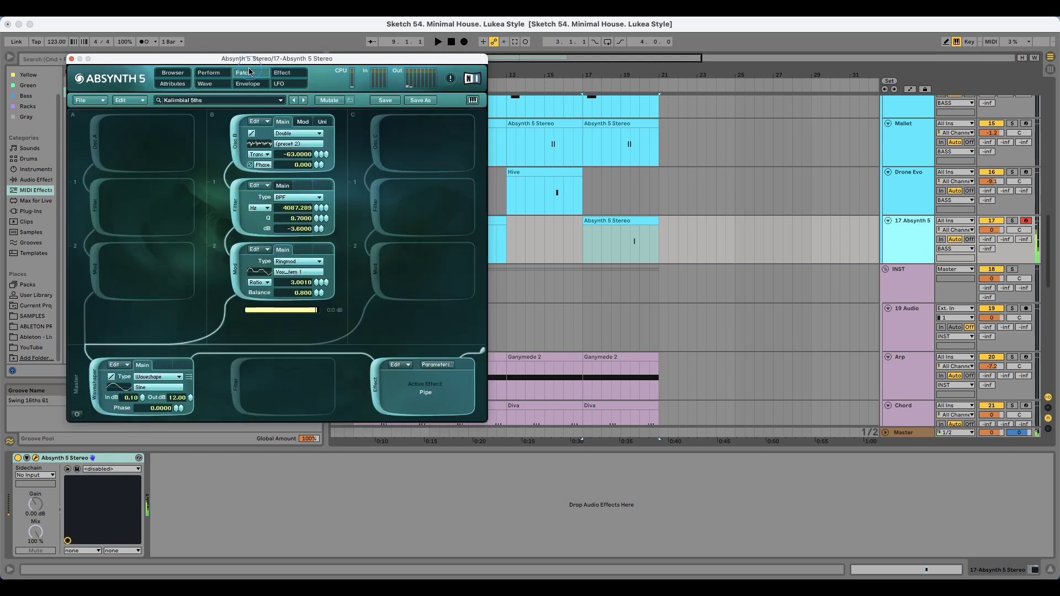
click(180, 75)
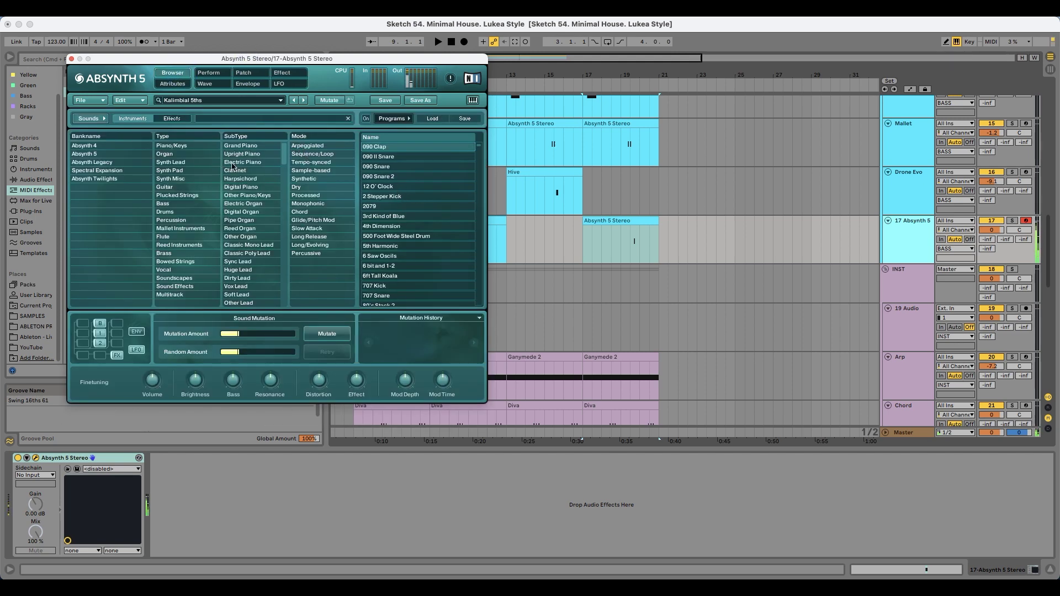
click(549, 187)
key(space)
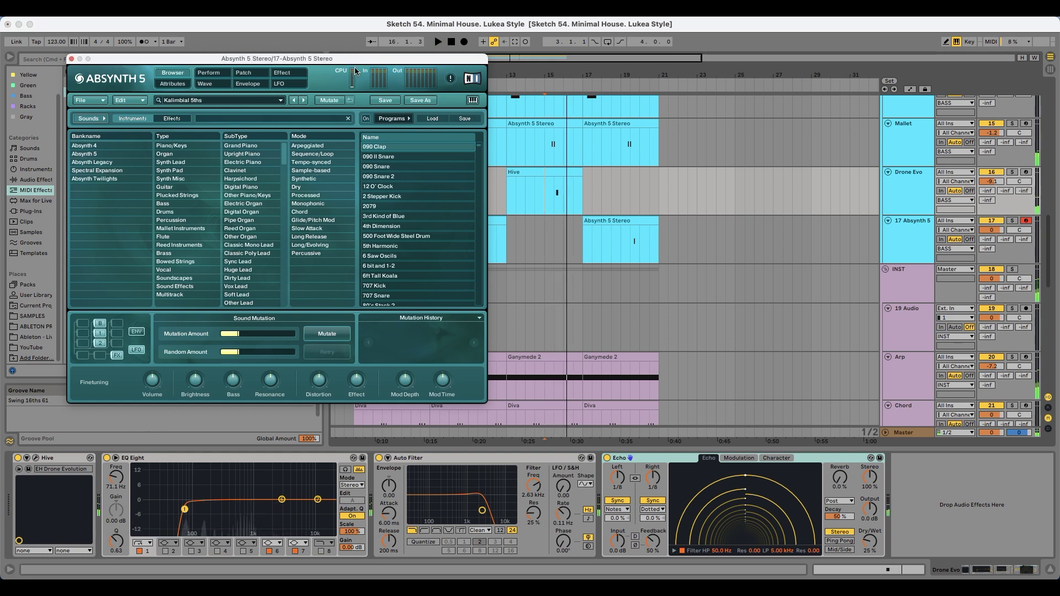
drag(356, 59, 239, 131)
- Try nudging the D#3 note in Drone Evo's bar 5 clip and copying the clip to bar 13, then undo both changes
double_click(391, 192)
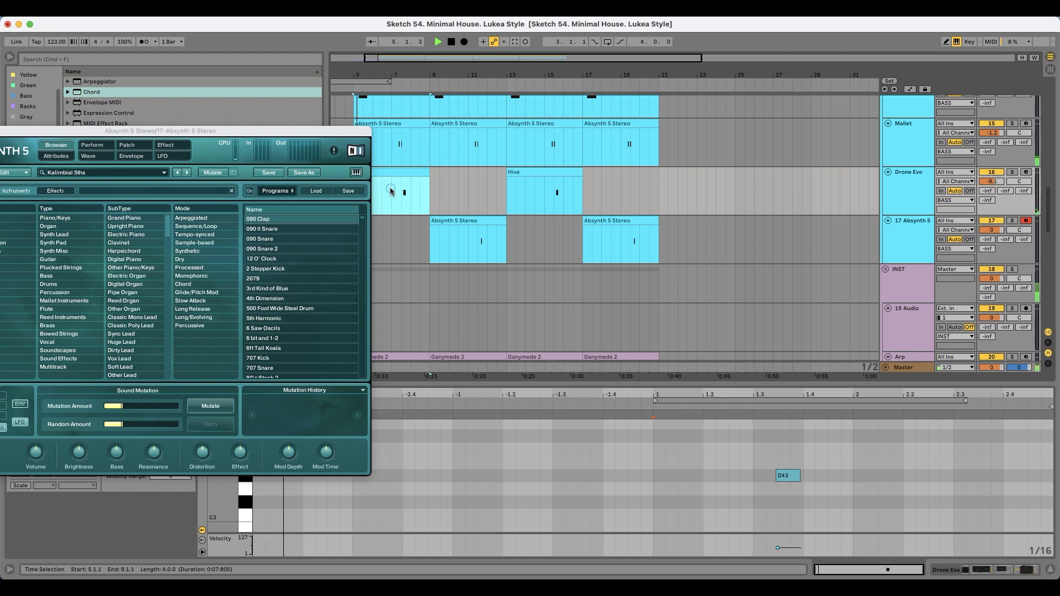
mouse_move(789, 478)
mouse_down()
mouse_move(811, 479)
mouse_move(802, 480)
mouse_up()
drag(415, 174, 554, 177)
key(super+z)
key(super+z)
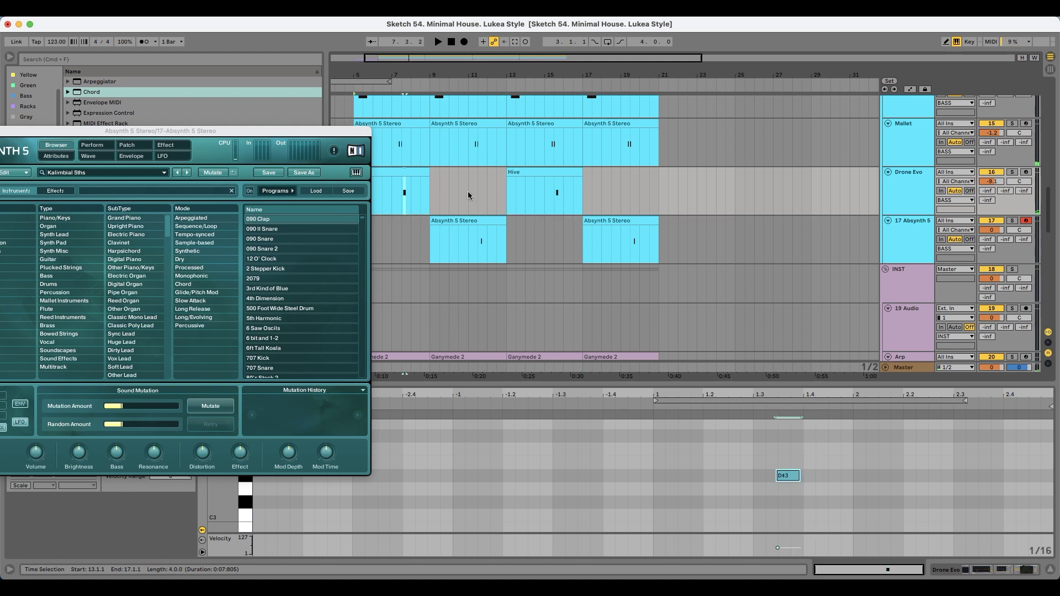
- Solo the Mallet track, play it from bar 7 and place the insert marker at bar 11
click(813, 182)
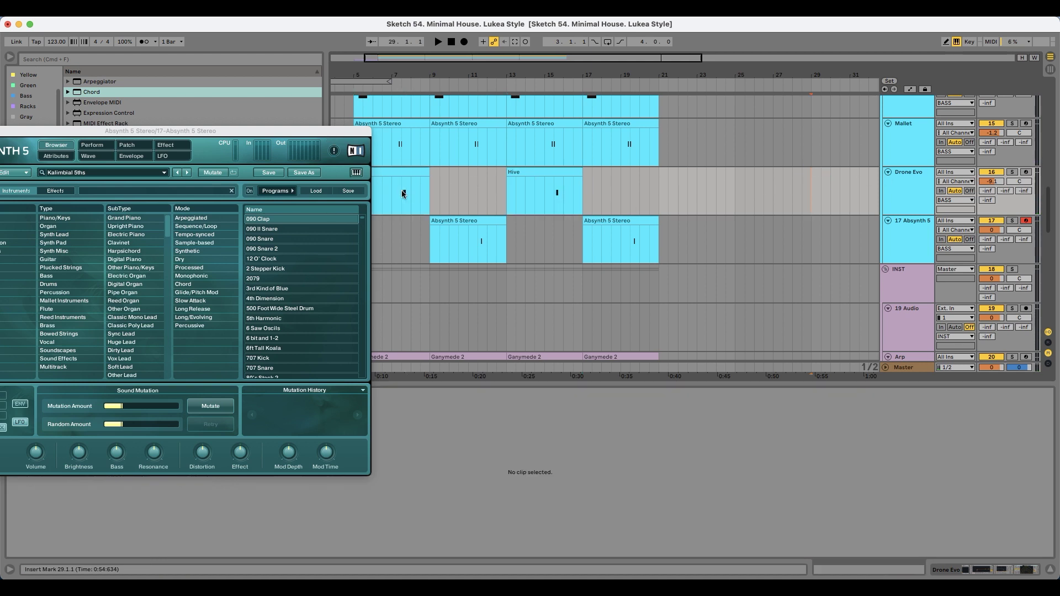
click(402, 193)
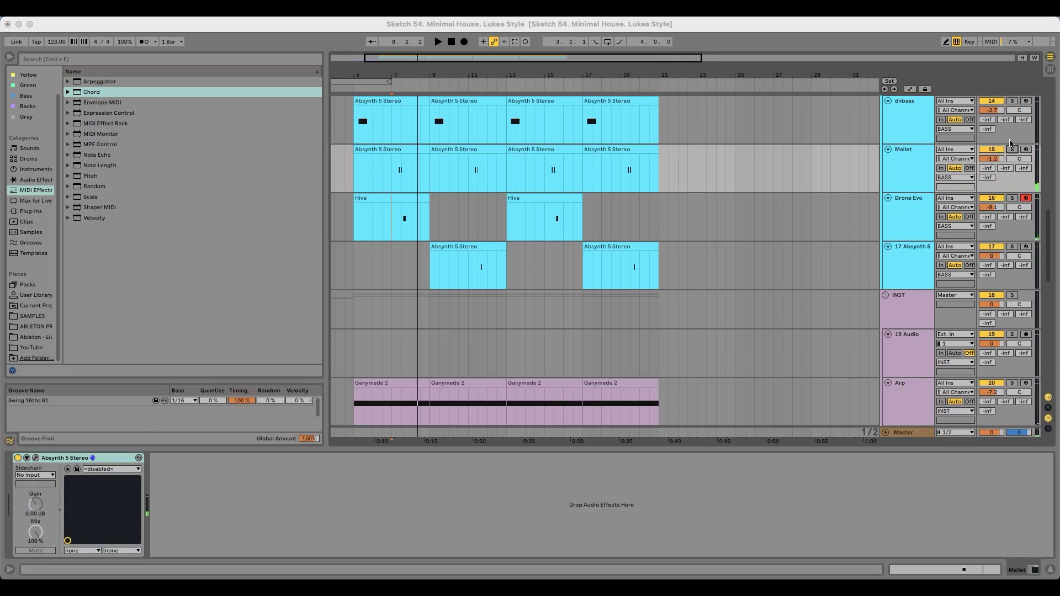
click(1012, 149)
click(1011, 150)
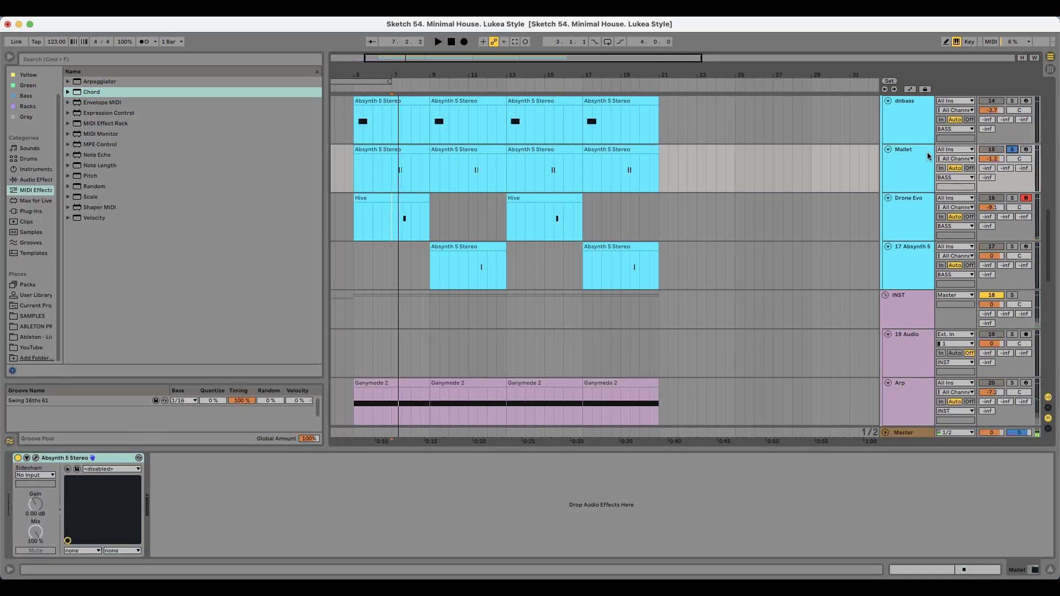
key(space)
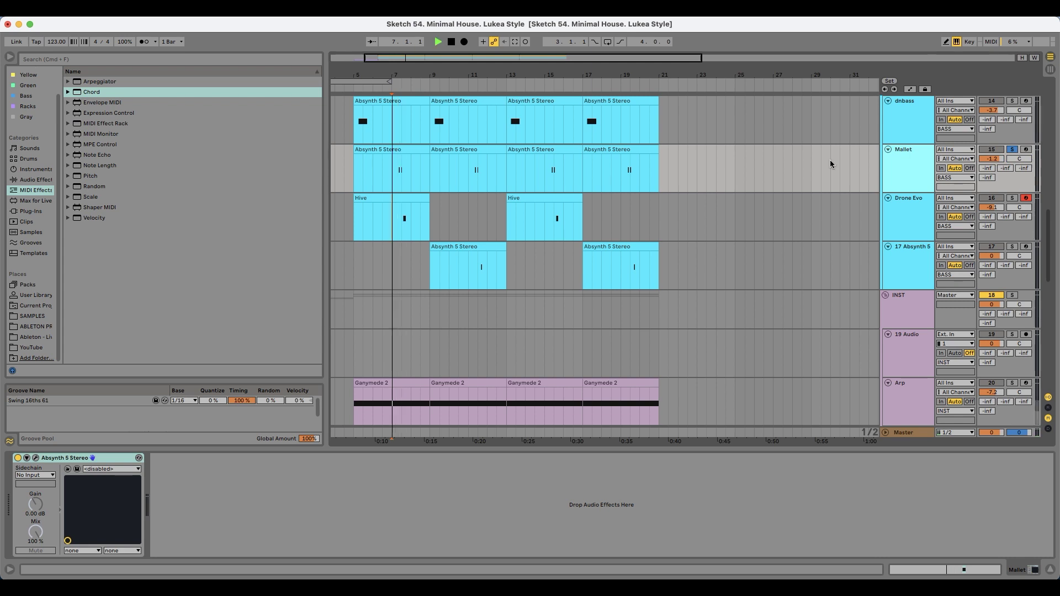
click(469, 174)
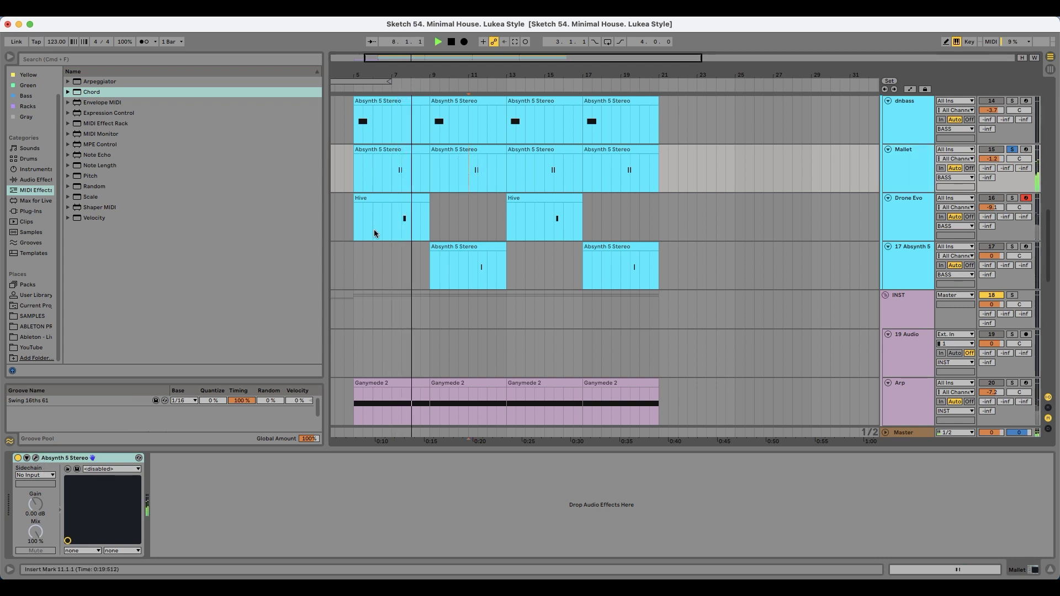
- Open the envelopes of the Mallet track's Absynth and shorten the Oscil B Amp decay breakpoint to about 0.84 seconds
click(36, 459)
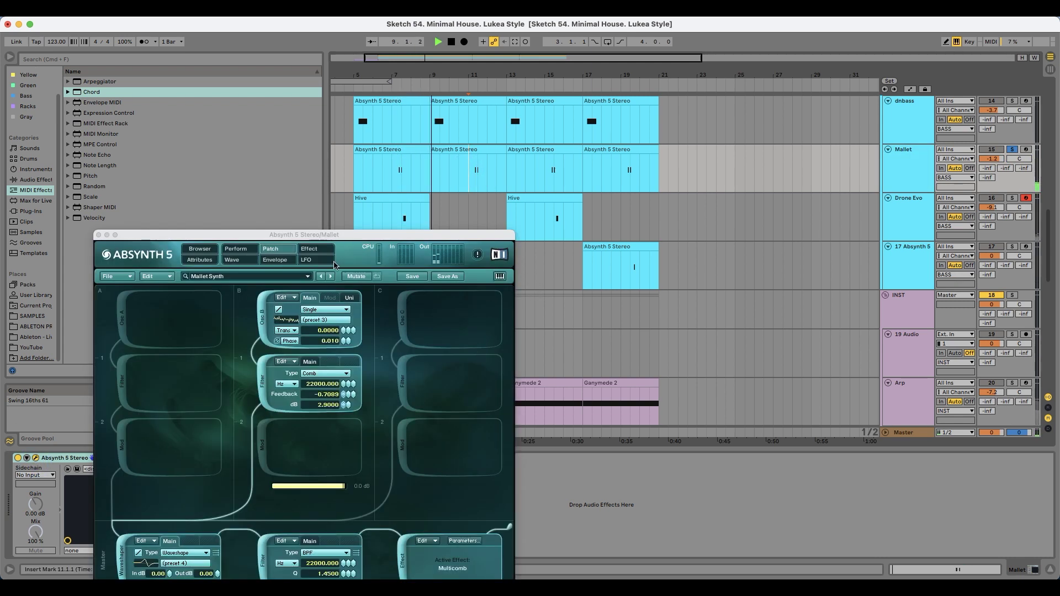
click(277, 260)
drag(312, 233, 361, 95)
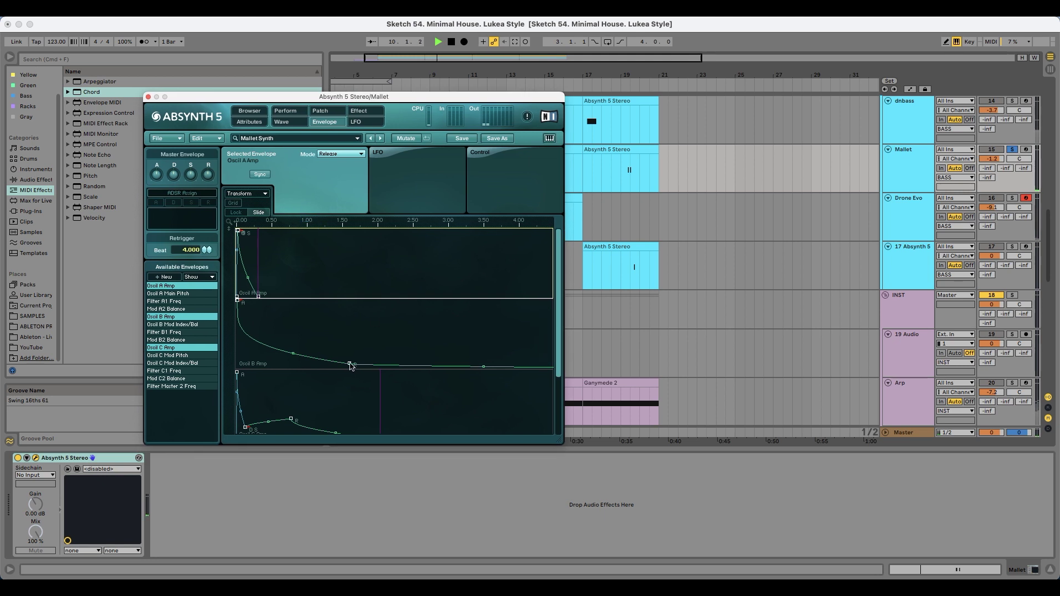
drag(350, 365, 299, 369)
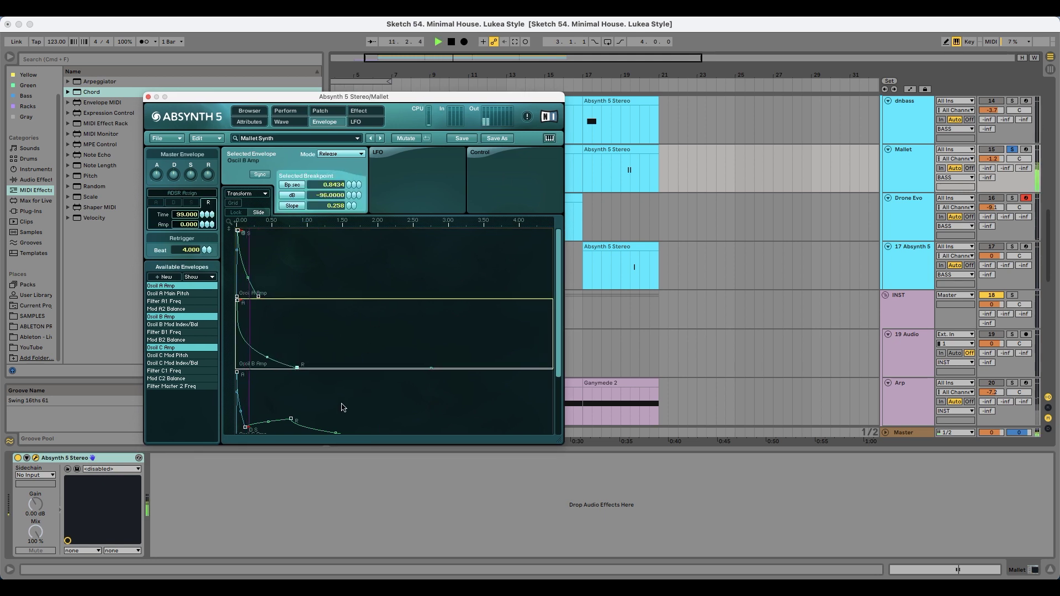
- Shorten the Oscil C Amp envelope with its release breakpoint at about 0.36 seconds, -15.25 dB, and its final one at about 0.39 seconds
drag(290, 419, 270, 427)
scroll(327, 419, down, 2)
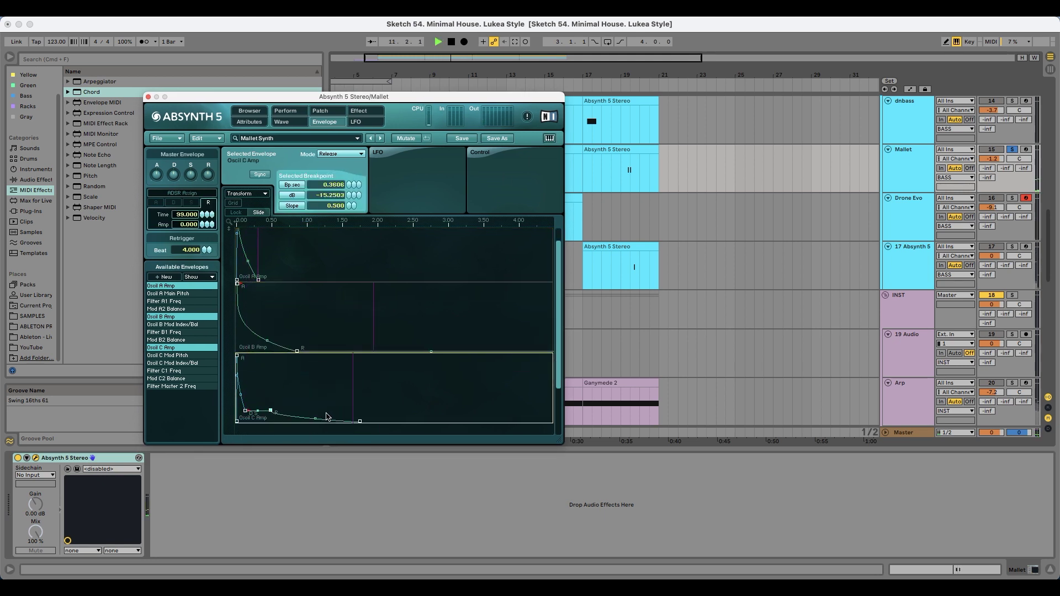
drag(360, 405, 311, 410)
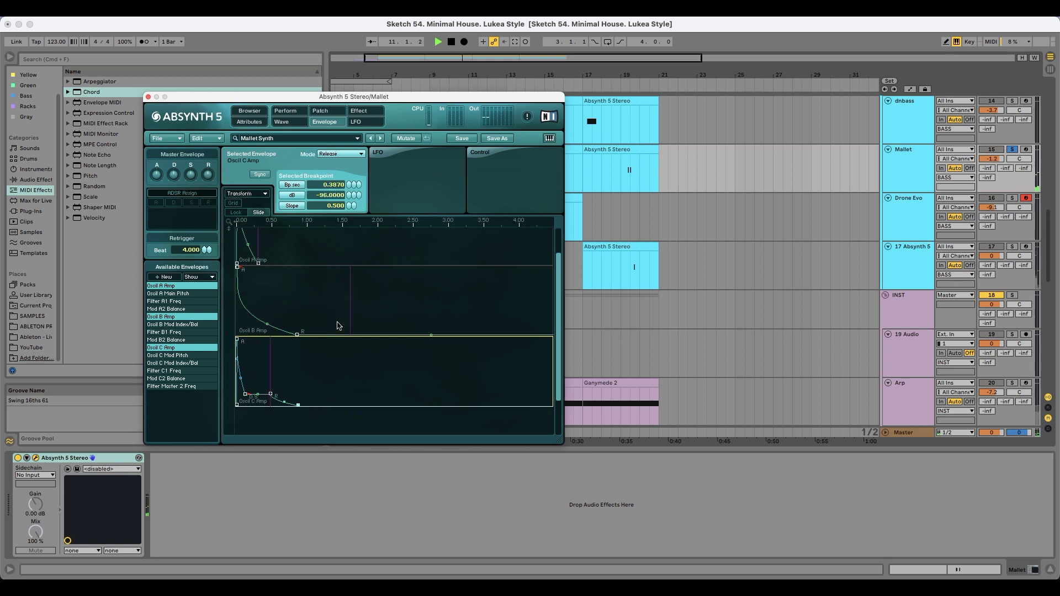
- Tighten Oscil B Amp's tail to about 0.21 seconds and its decay breakpoint to about 0.40 seconds, then close the Mallet's Absynth window
drag(324, 224, 322, 110)
drag(487, 335, 338, 346)
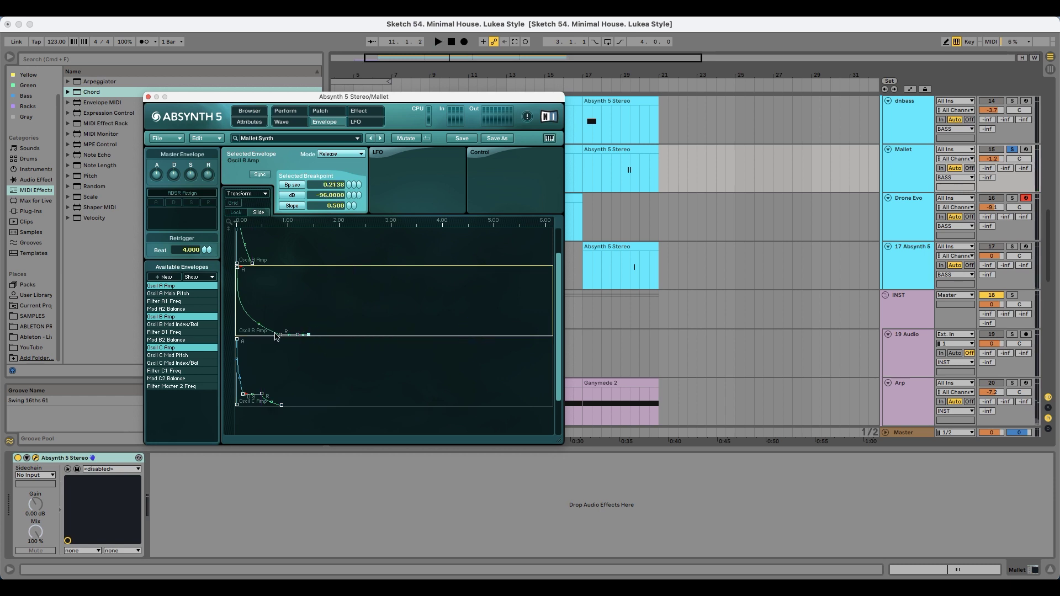
drag(275, 337, 269, 337)
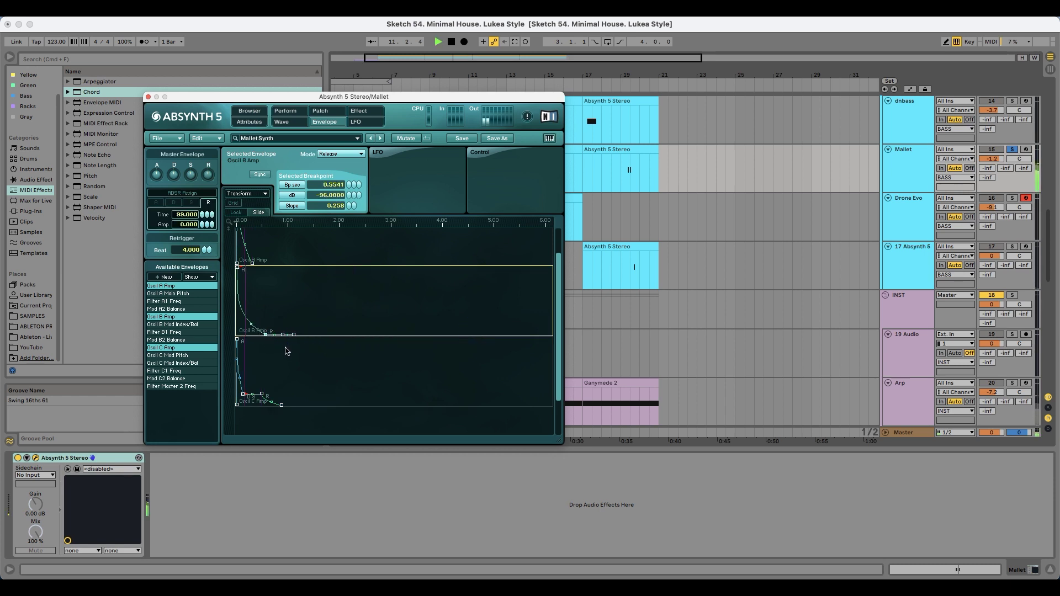
drag(267, 336, 259, 337)
key(space)
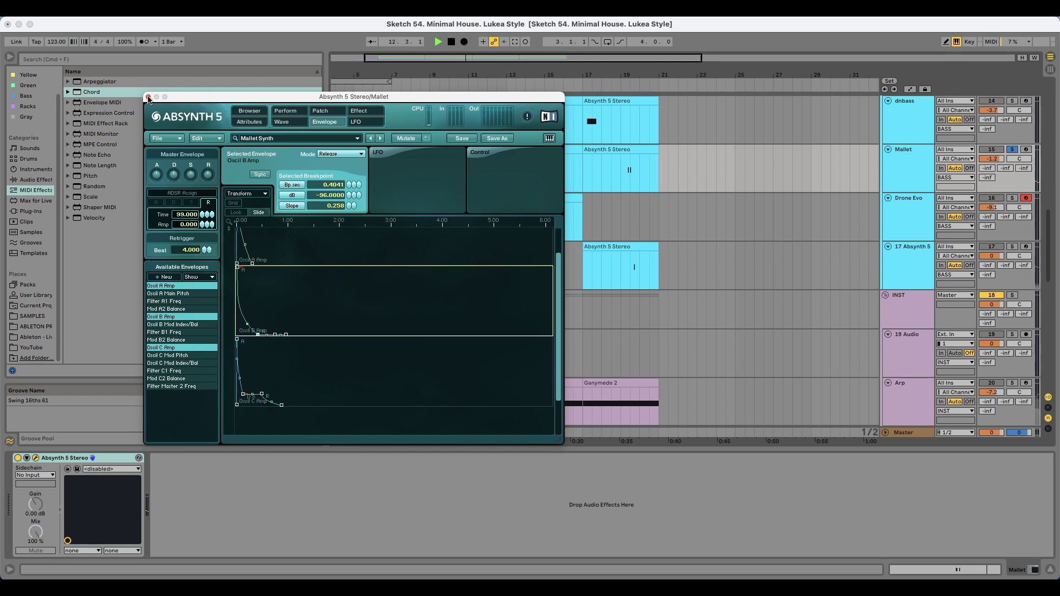
click(148, 98)
- Move the D#3 note in Drone Evo's bar 5 clip to 1.3.3 and replace the bar 13 clip with a copy
click(979, 227)
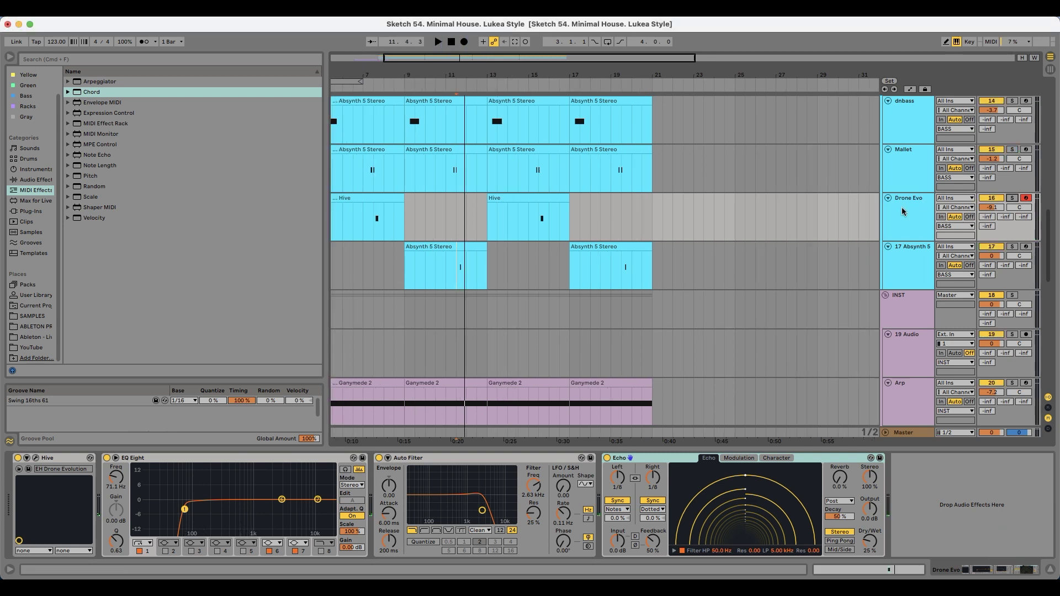
click(380, 202)
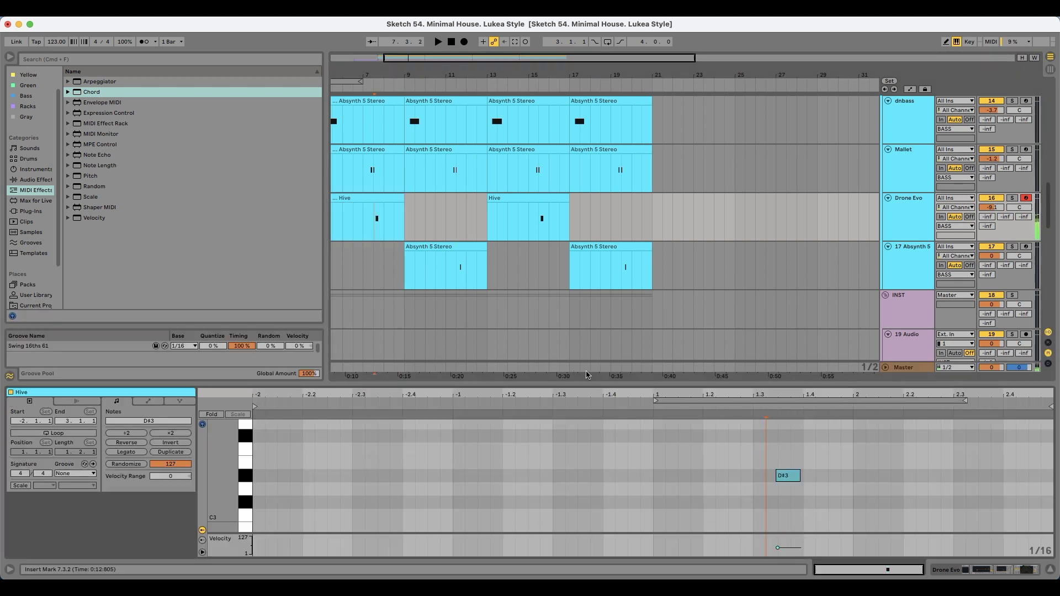
drag(366, 73, 365, 167)
drag(791, 481, 794, 481)
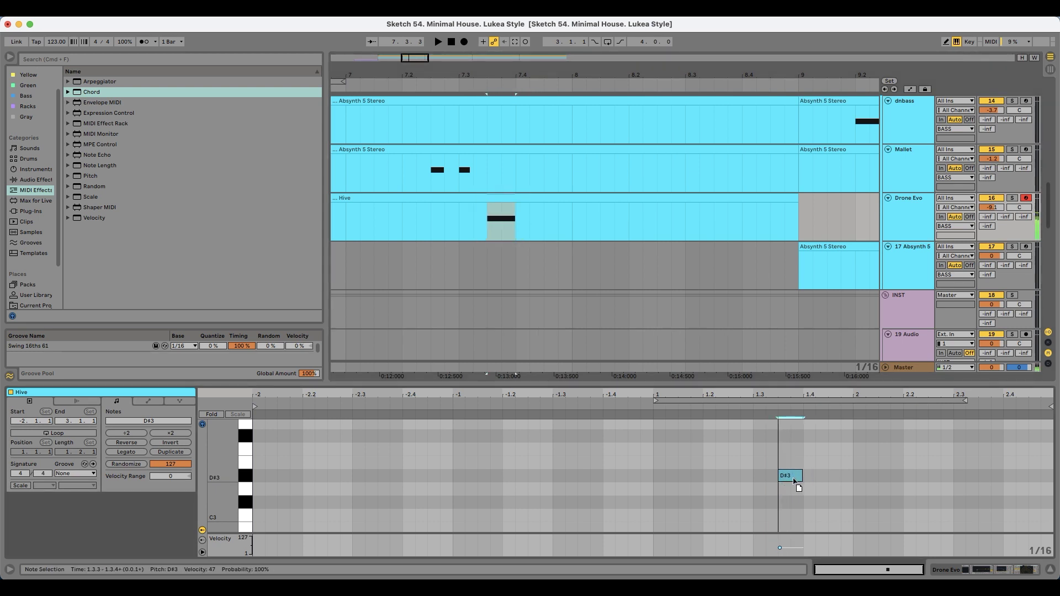
drag(485, 73, 456, 19)
drag(459, 198, 630, 210)
- Check the Hive synth settings on the Drone Evo track and compare its sound with the 17 Absynth track by arming each
double_click(906, 203)
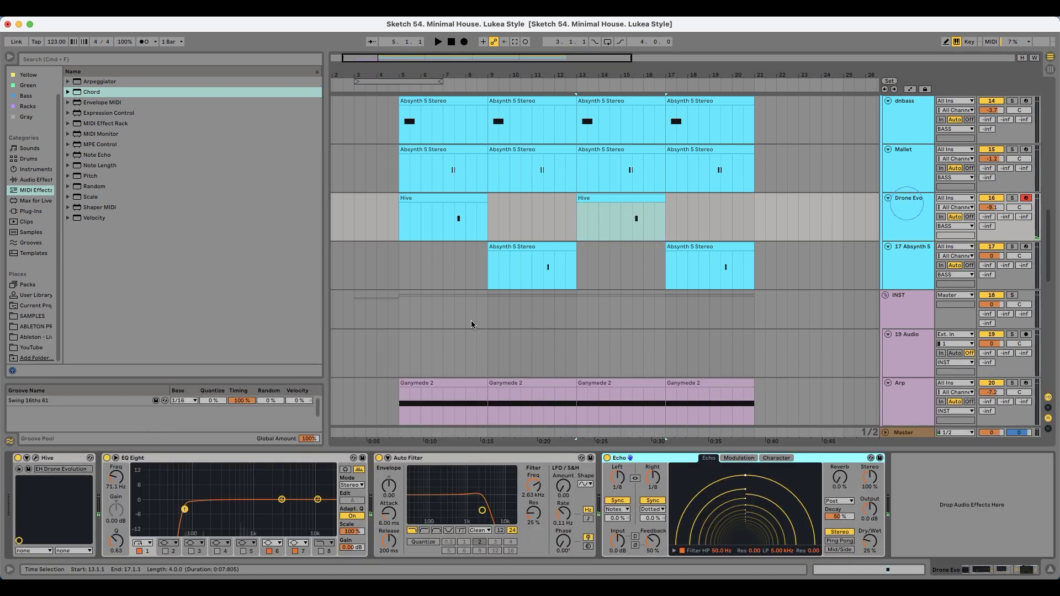
click(36, 458)
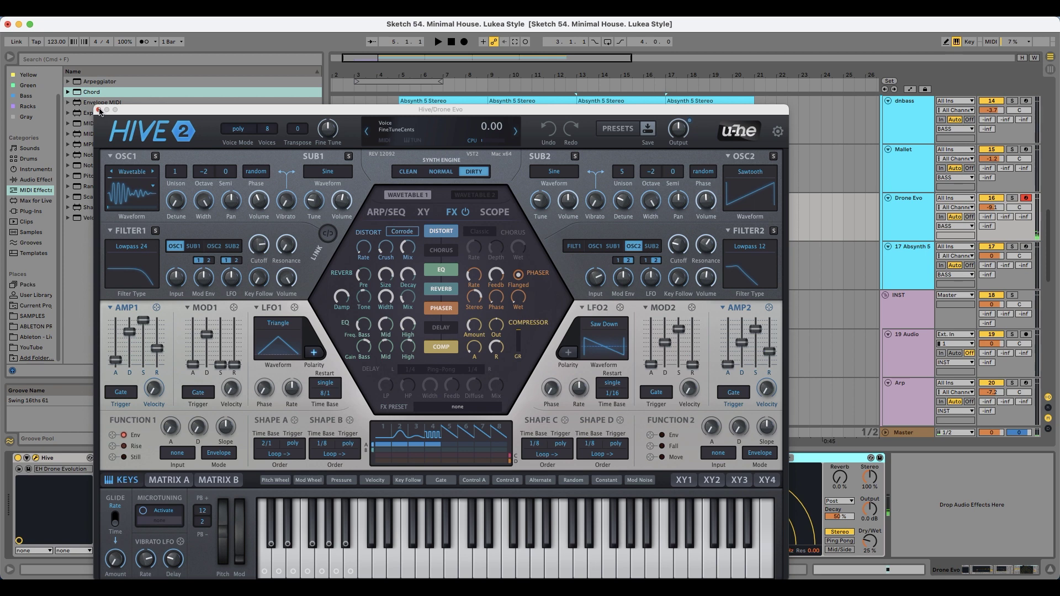
click(98, 110)
click(49, 460)
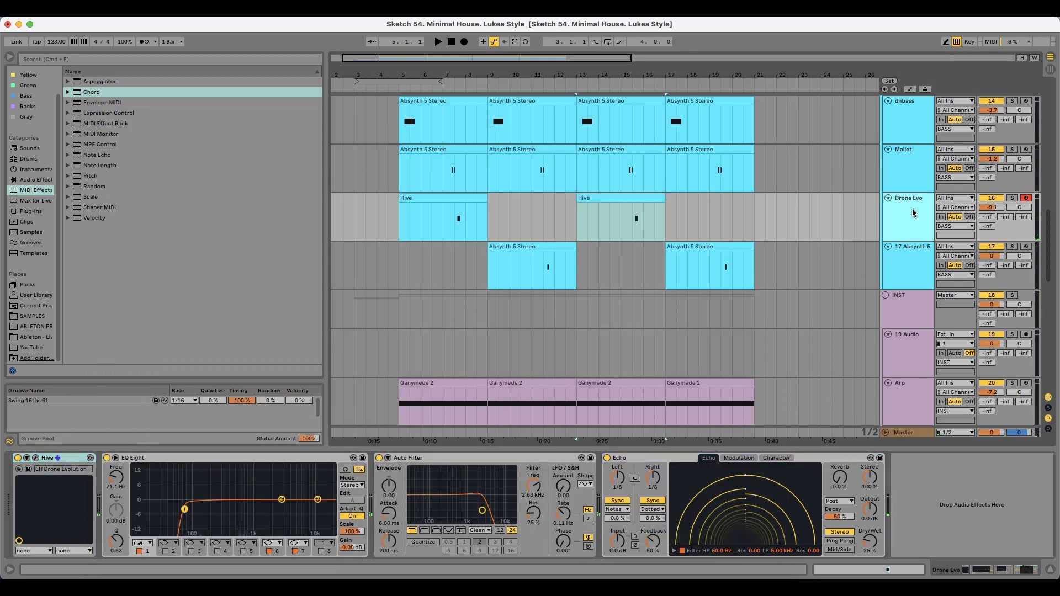
click(1026, 247)
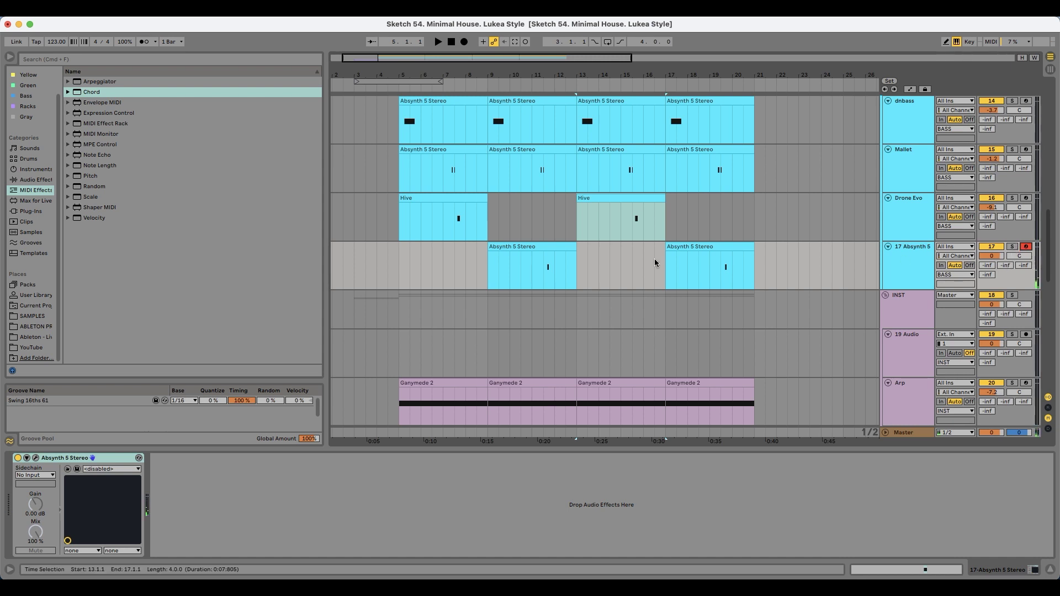
click(1025, 199)
click(907, 201)
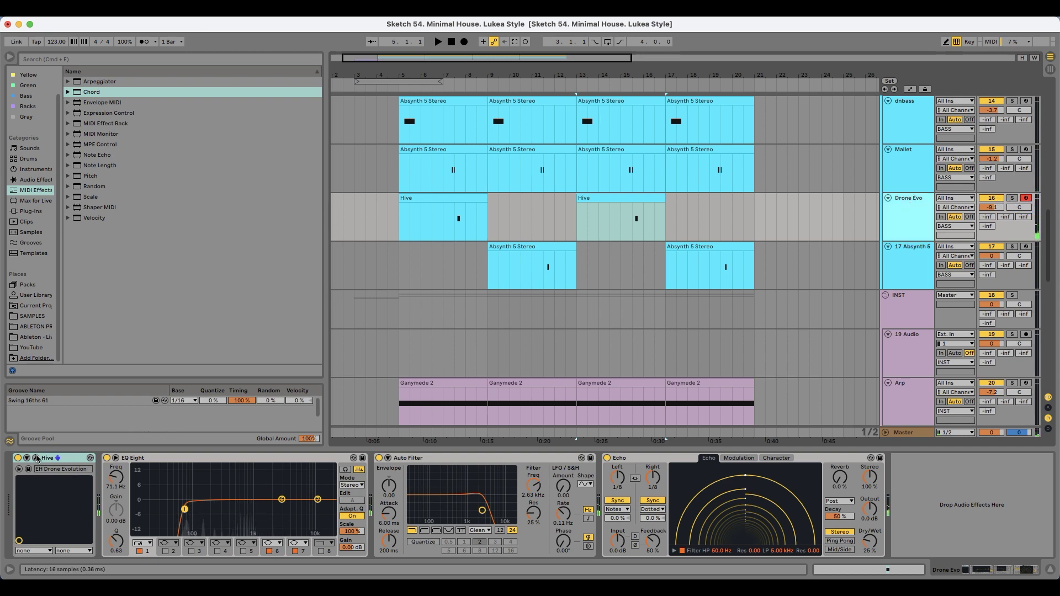
- Audition Hive bass presets such as EH Future Velocity Bass and EH Hollow Shark on Drone Evo and load EH Kill Da Woofer
key(alt+super+p)
click(617, 131)
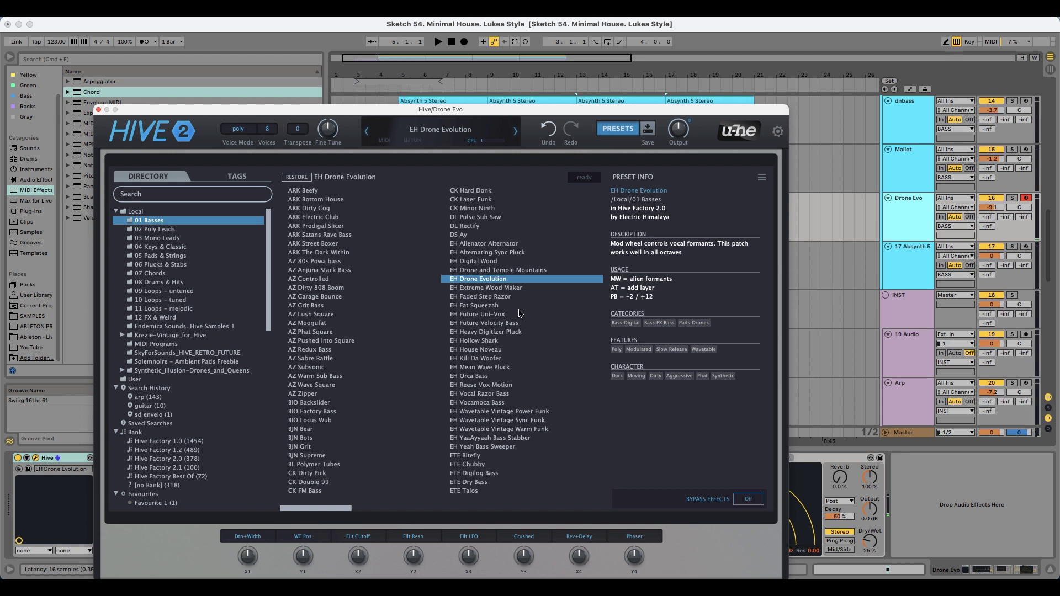
click(505, 315)
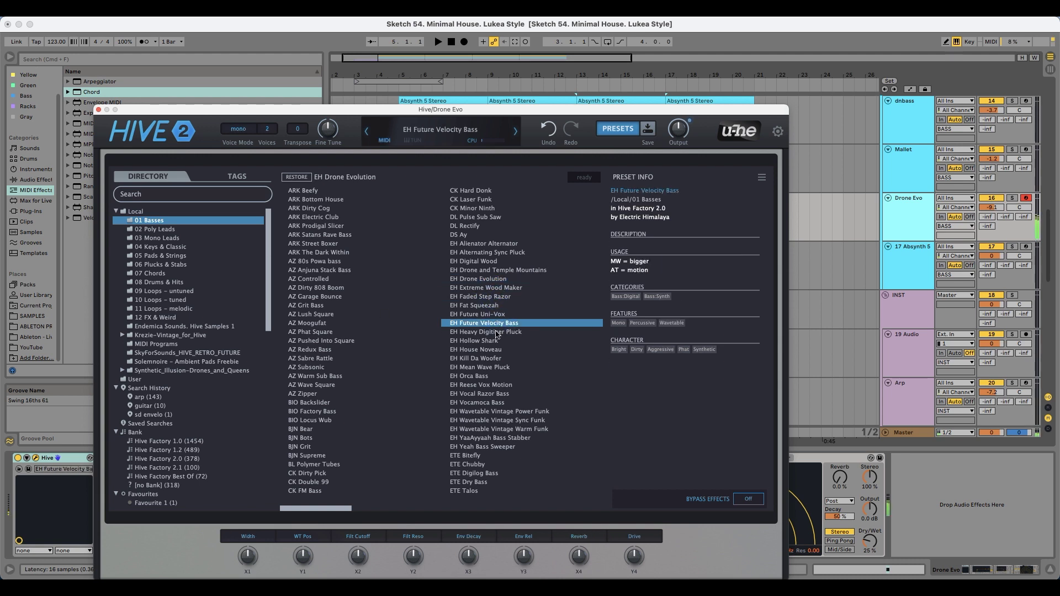
click(492, 332)
click(495, 341)
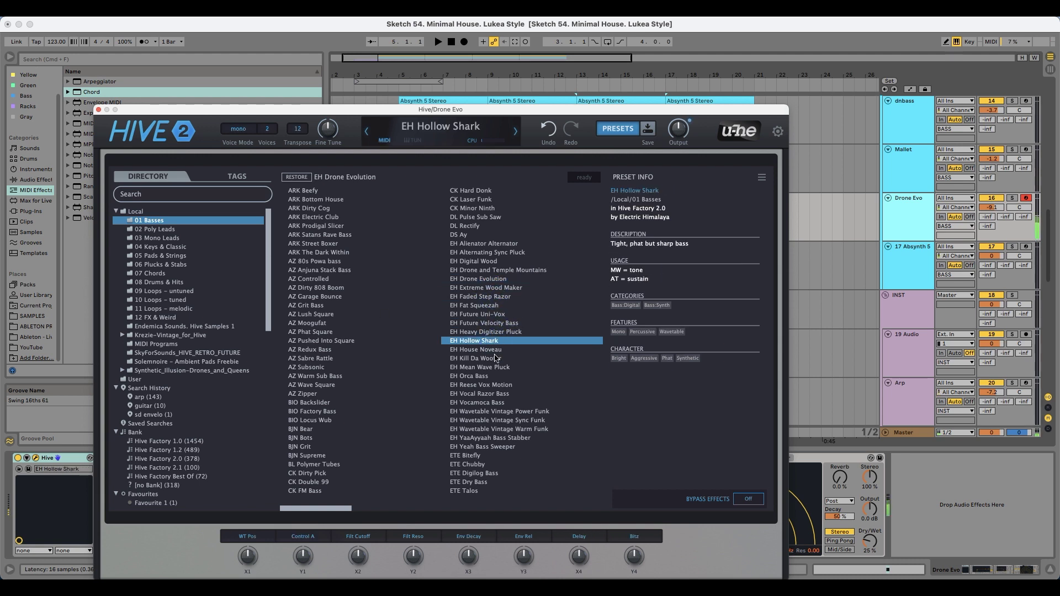
click(496, 359)
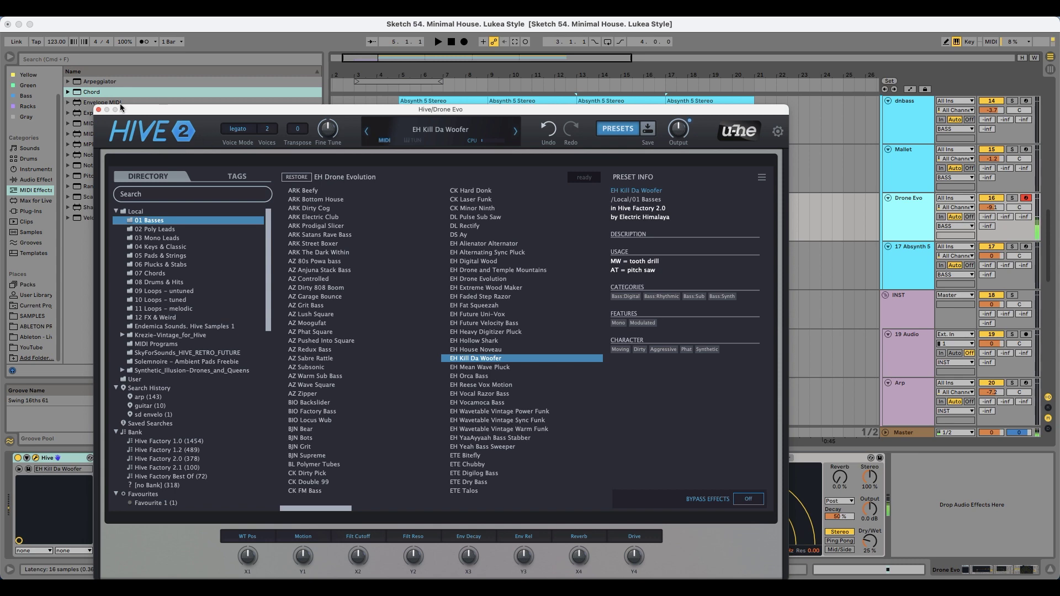
- Turn off Hive's reverb effect on the Drone Evo track and close the synth window
click(616, 129)
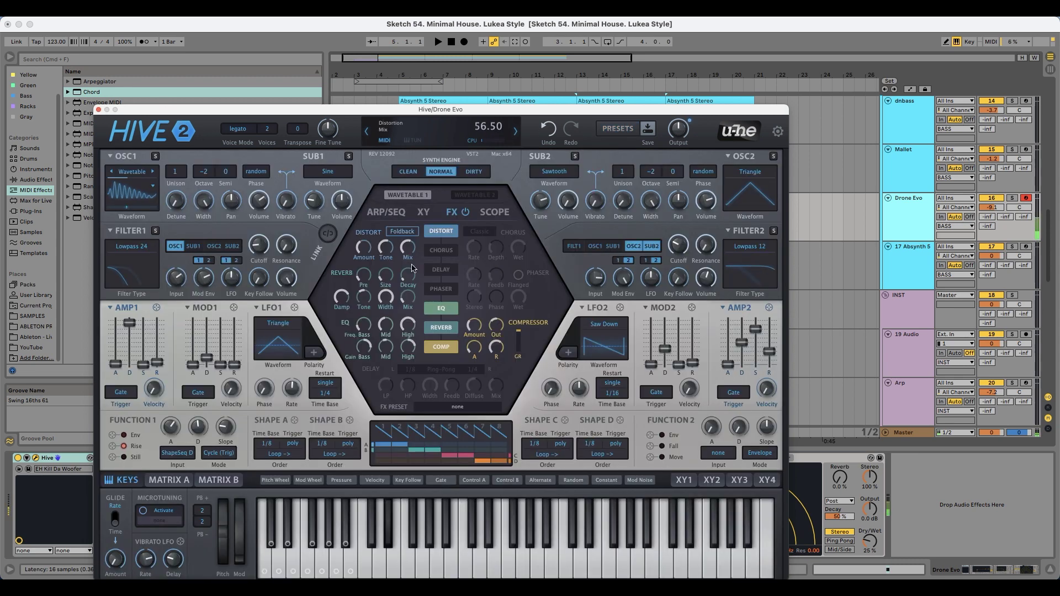
click(448, 329)
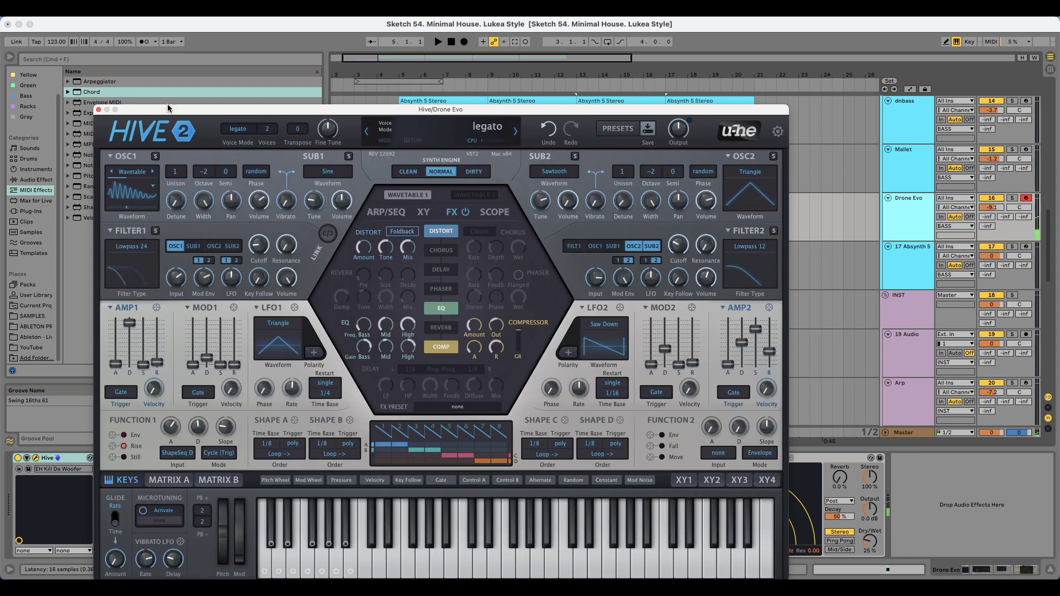
click(99, 110)
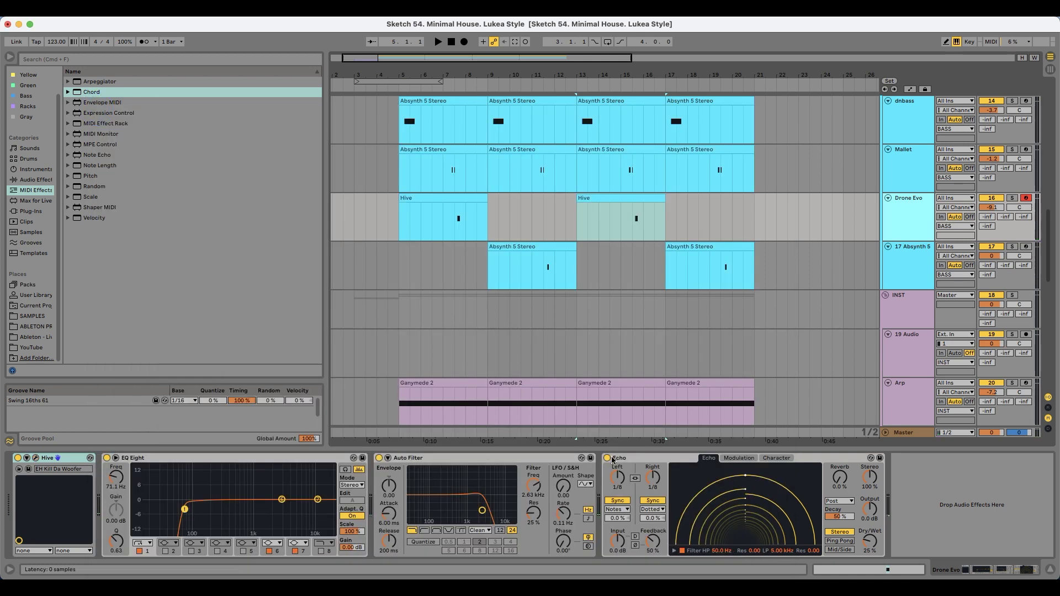
- Play the arrangement from bar 7 with only the Mallet and Drone Evo tracks soloed to compare their timing
click(444, 219)
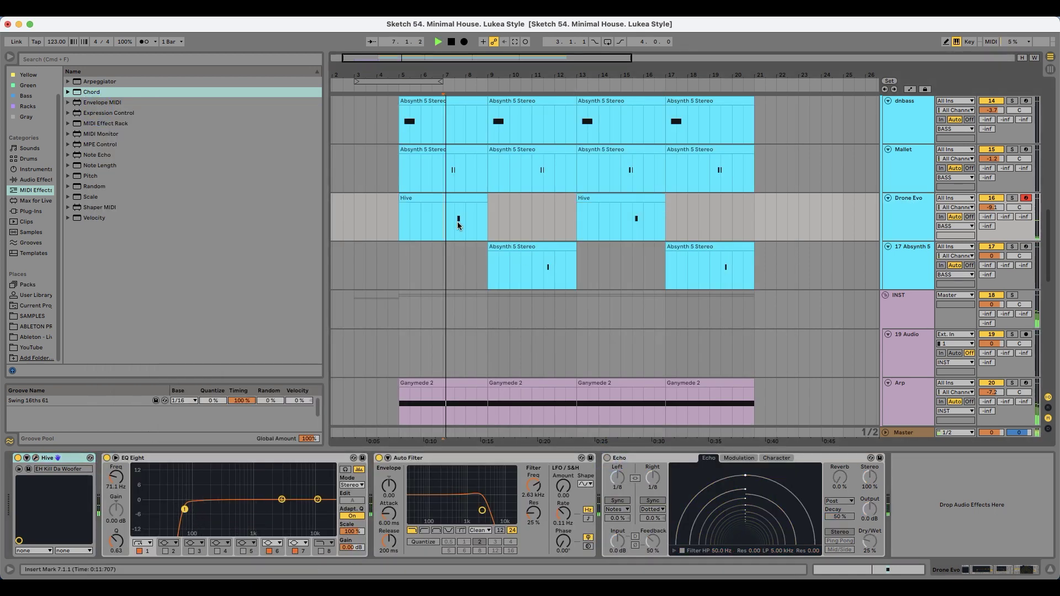
key(space)
click(1012, 149)
super+click(1011, 198)
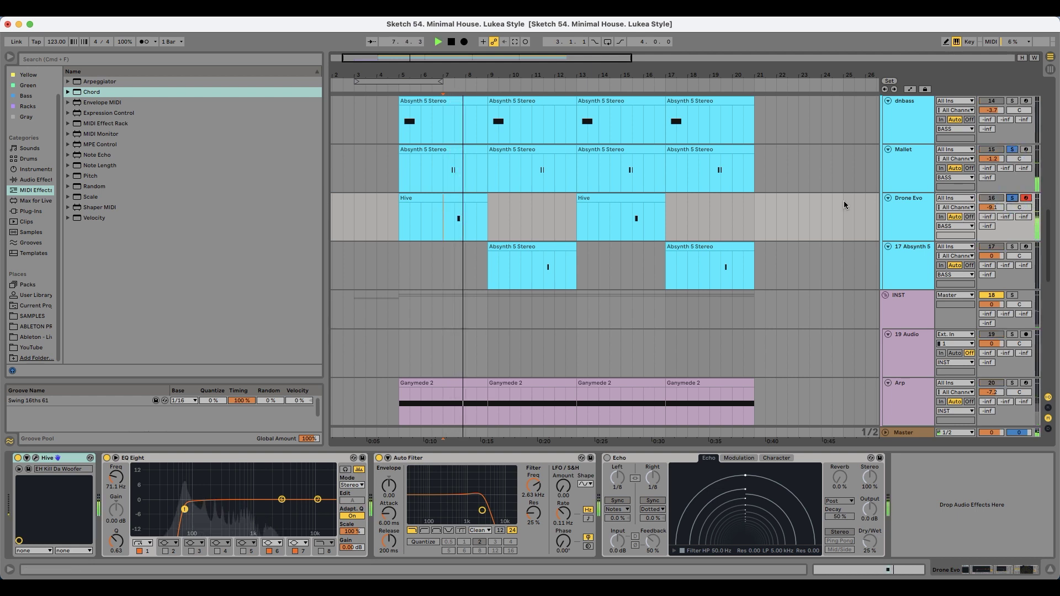
- Lengthen the D#3 note in Drone Evo's bar 5 clip to one beat and listen to it
double_click(451, 199)
key(space)
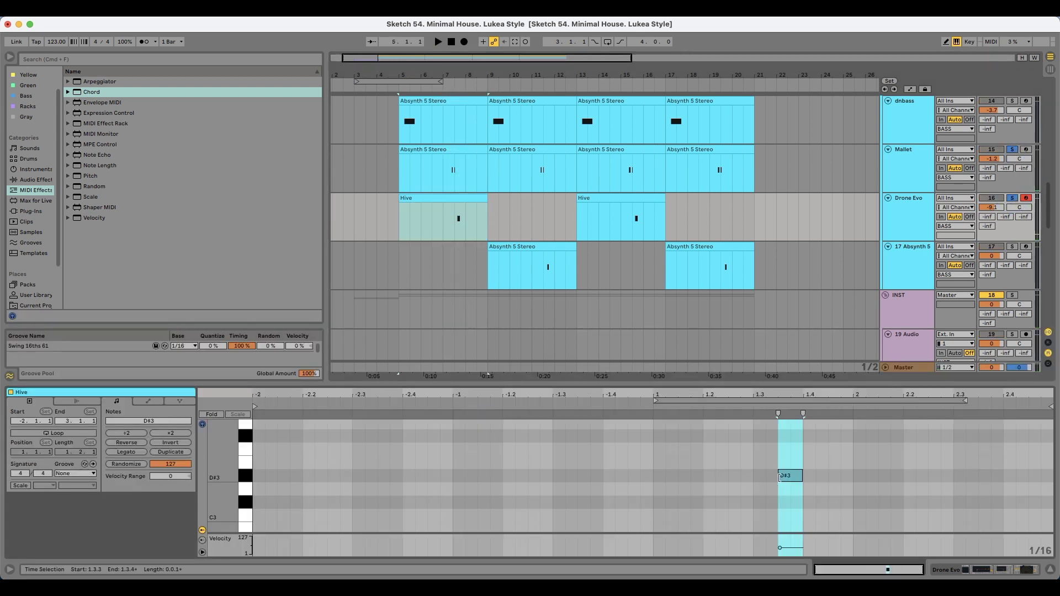
key(space)
drag(803, 476, 827, 476)
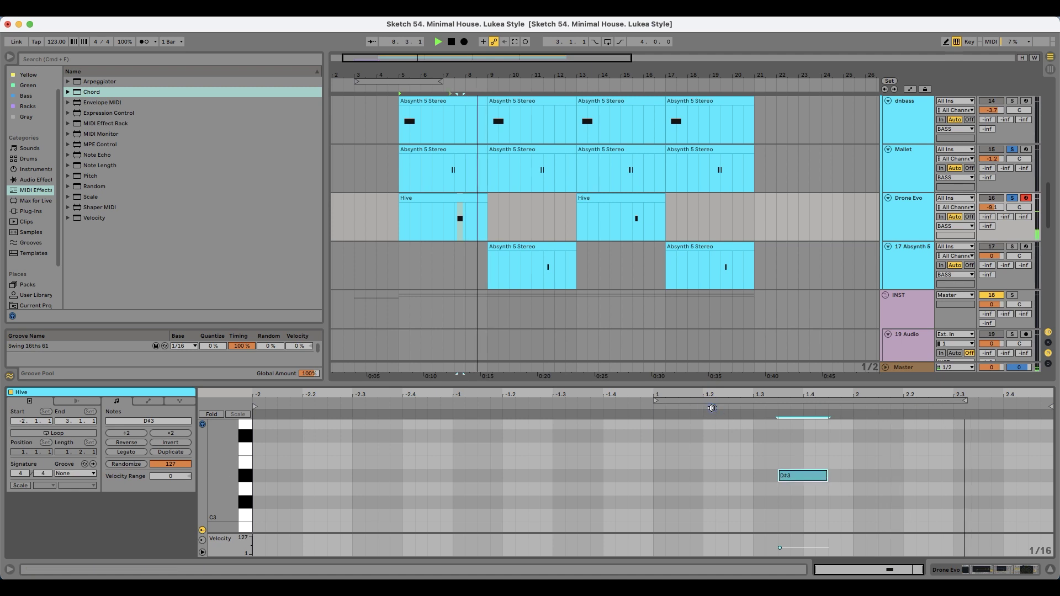
click(665, 409)
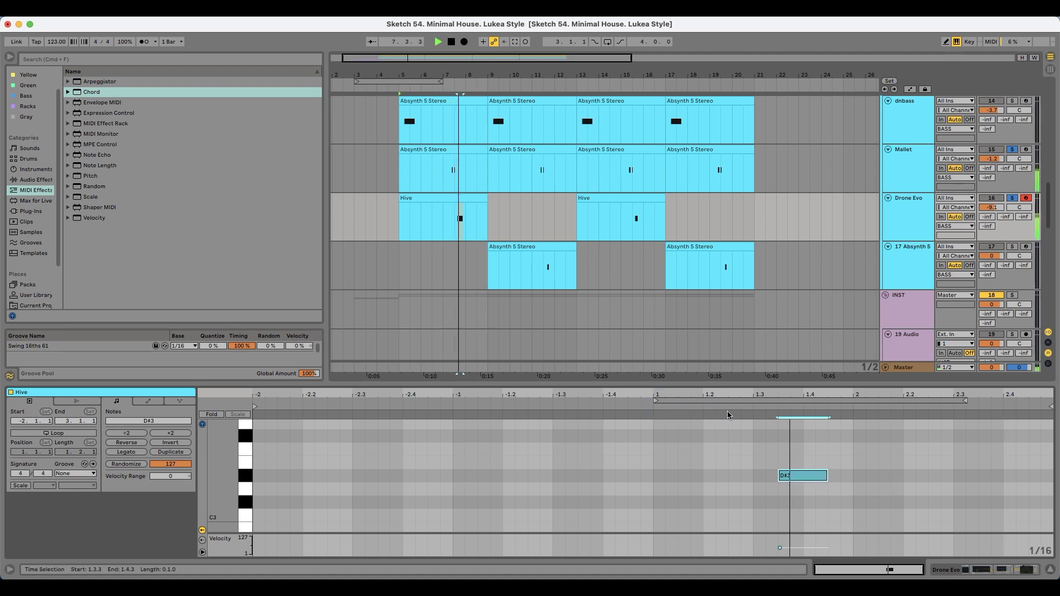
- Transpose the bar 5 clip's note down an octave to D#2 and move it a sixteenth earlier, to 7.3.2 in the arrangement
key(shift+Down)
key(space)
click(458, 213)
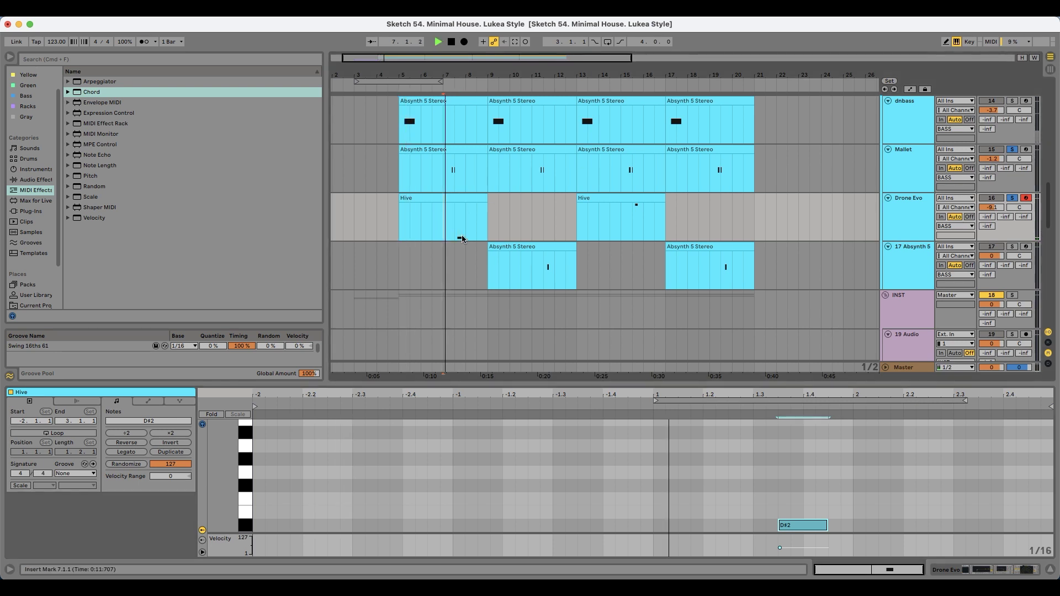
drag(801, 525, 788, 525)
key(space)
key(space)
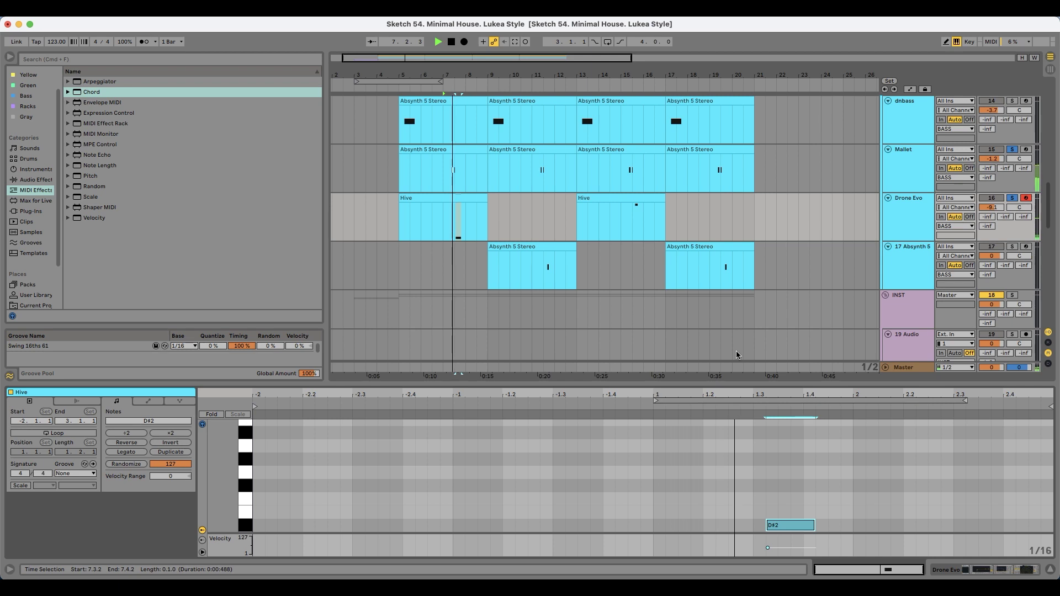
key(space)
- Unsolo the tracks to check the full mix, and replace Drone Evo's bar 13 clip with a copy of the bar 5 clip
click(1012, 198)
key(space)
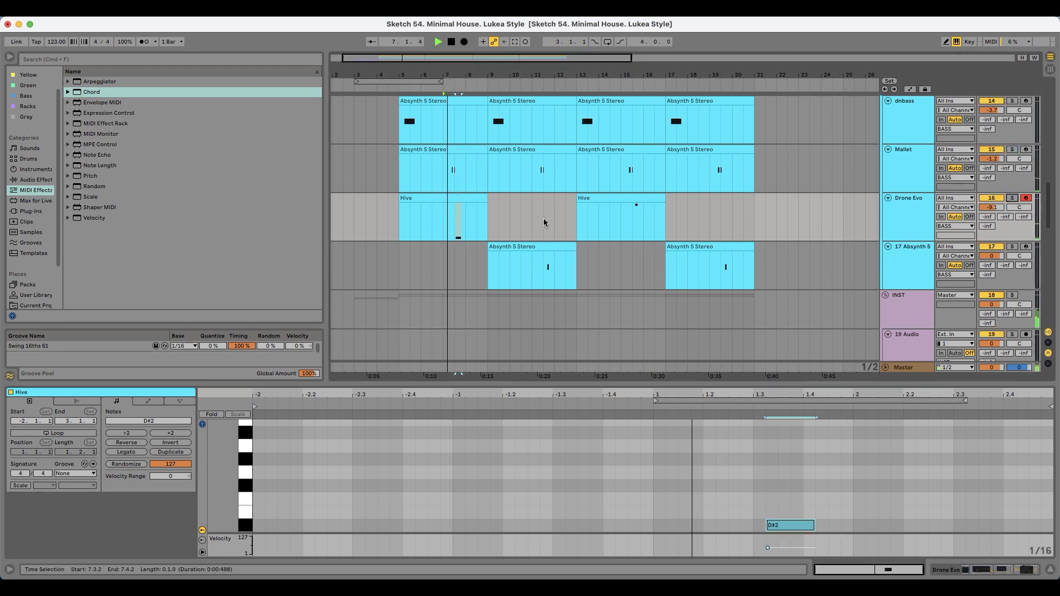
key(space)
drag(455, 202, 619, 213)
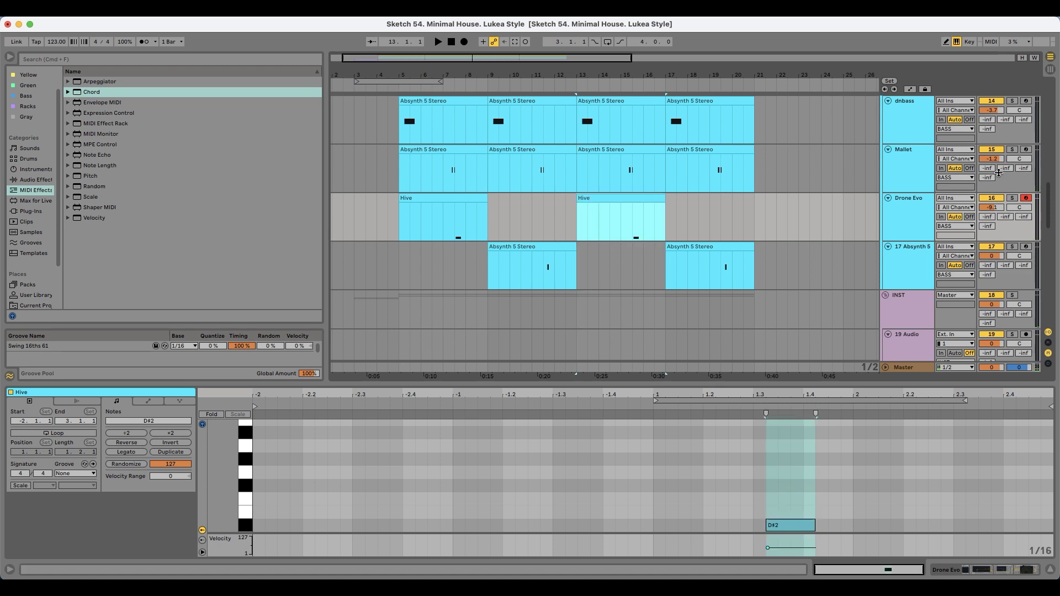
- On Drone Evo, lower EQ Eight's low cut to 42.6 Hz and Auto Filter's cutoff to 874 Hz with 23% resonance
click(922, 203)
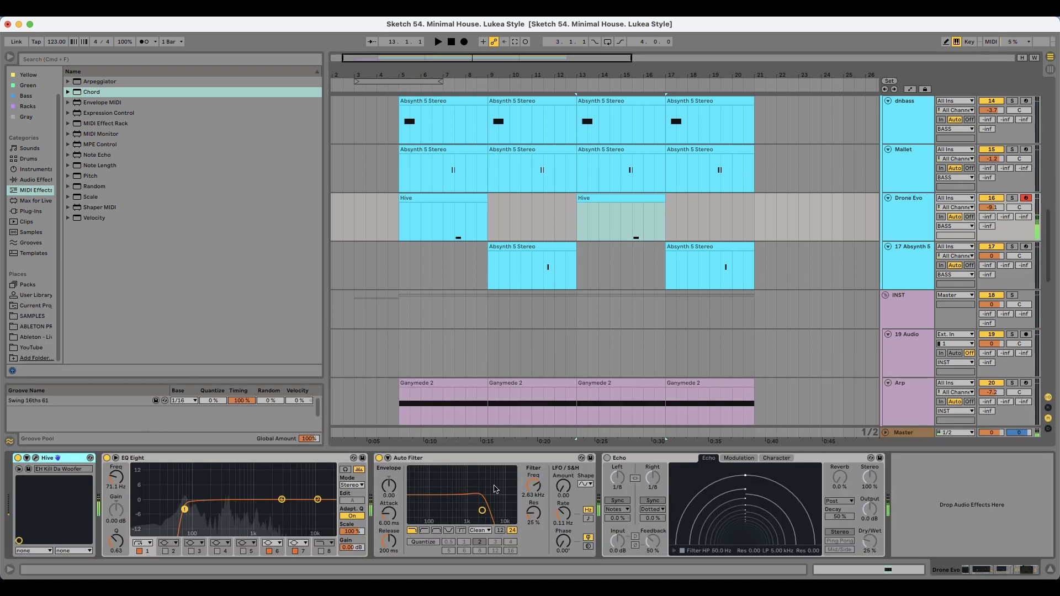
drag(187, 509, 171, 508)
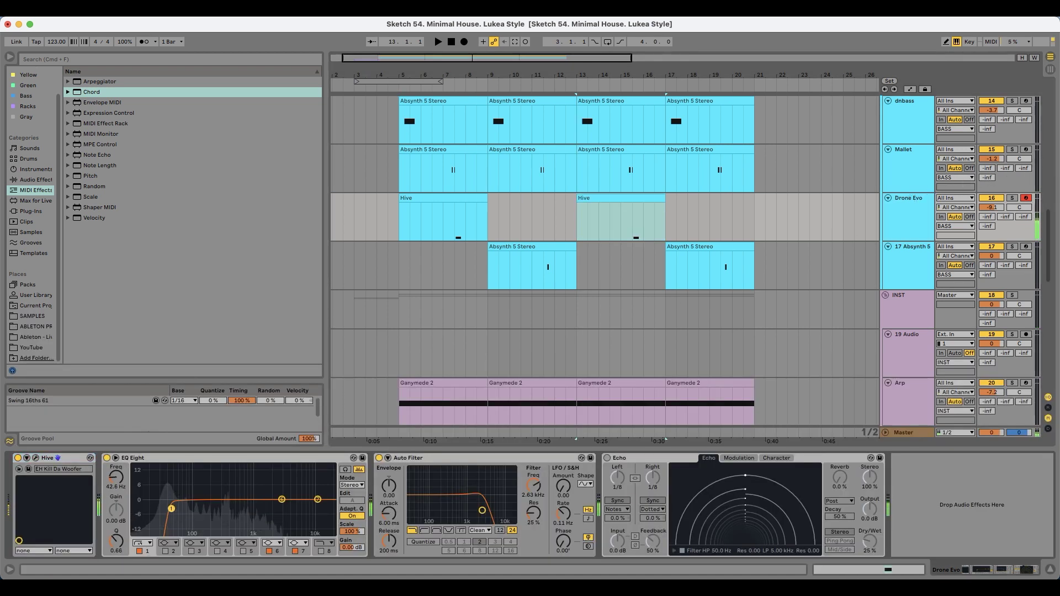
click(35, 458)
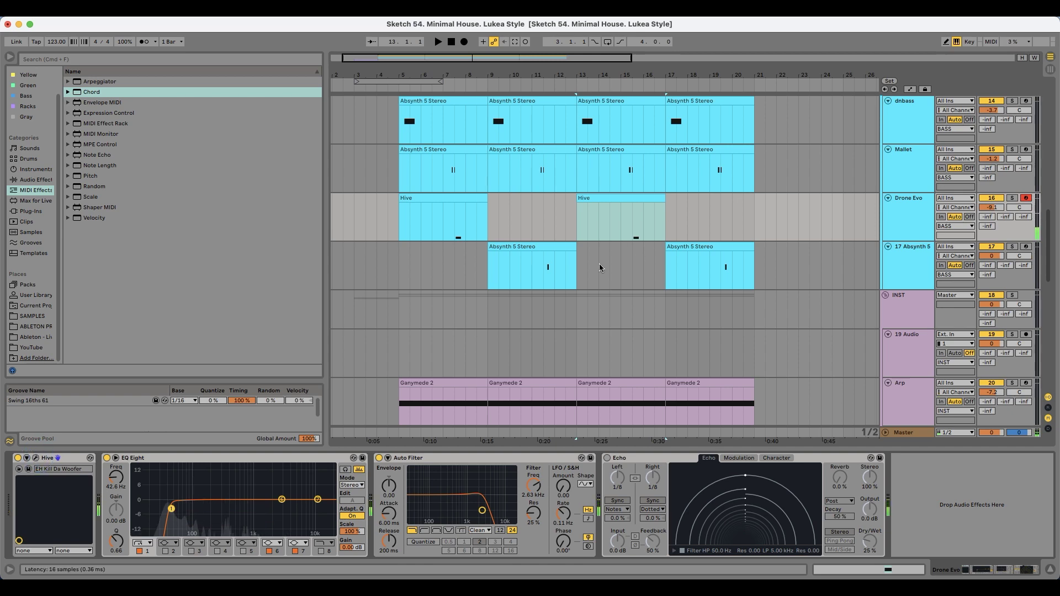
drag(368, 109, 338, 594)
drag(498, 519, 465, 511)
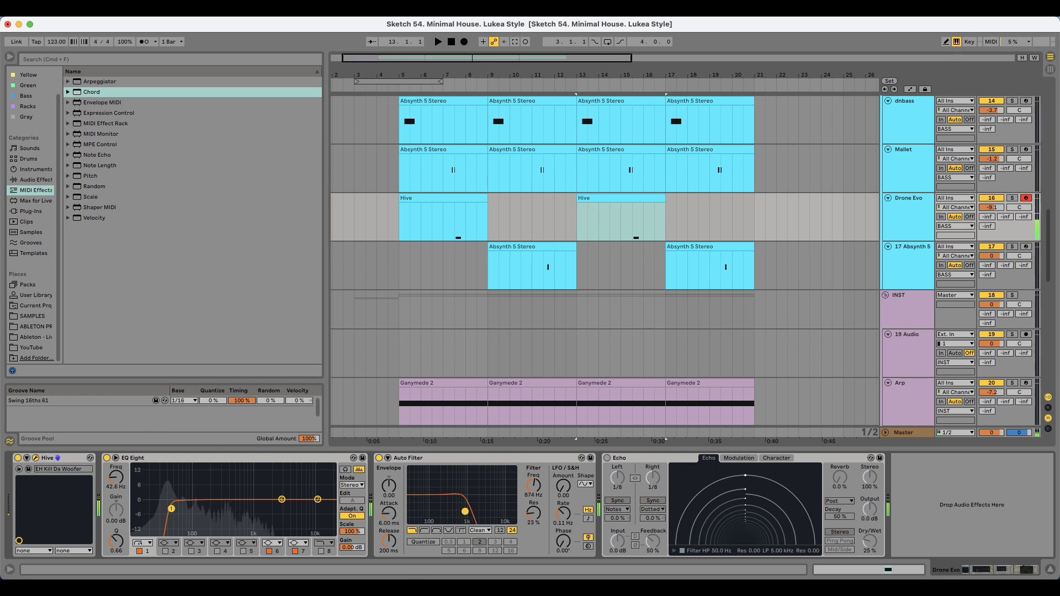
- Set Hive's synth engine on Drone Evo to Dirty and close the synth window
drag(353, 588, 421, 59)
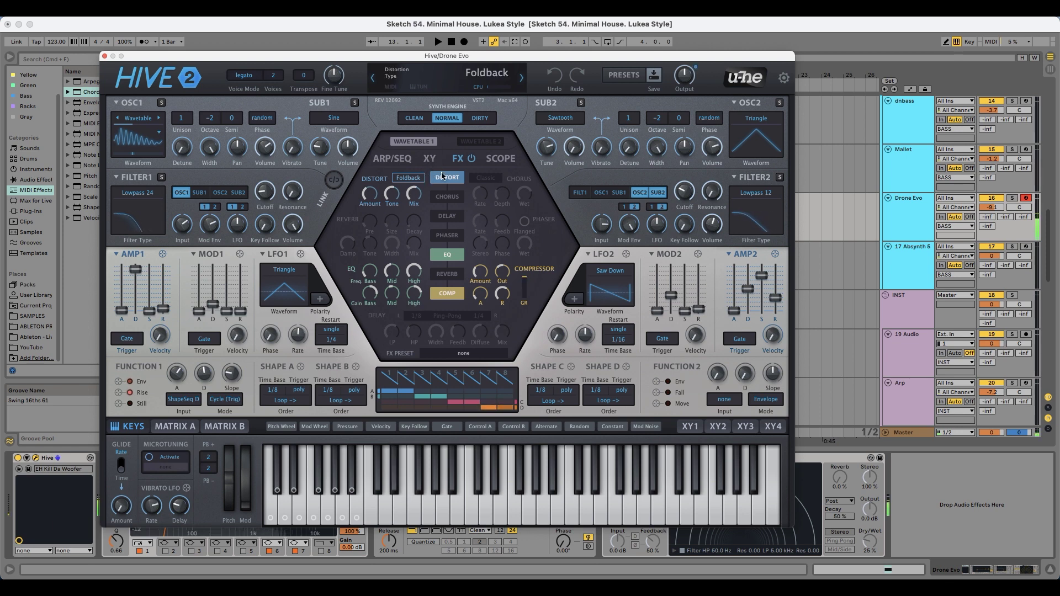
click(479, 118)
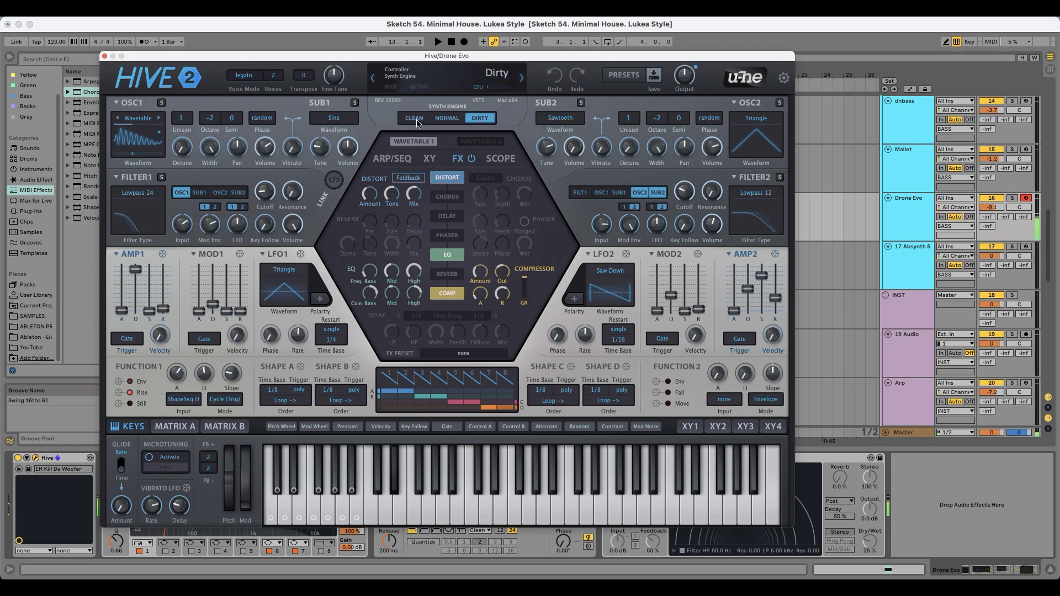
click(104, 56)
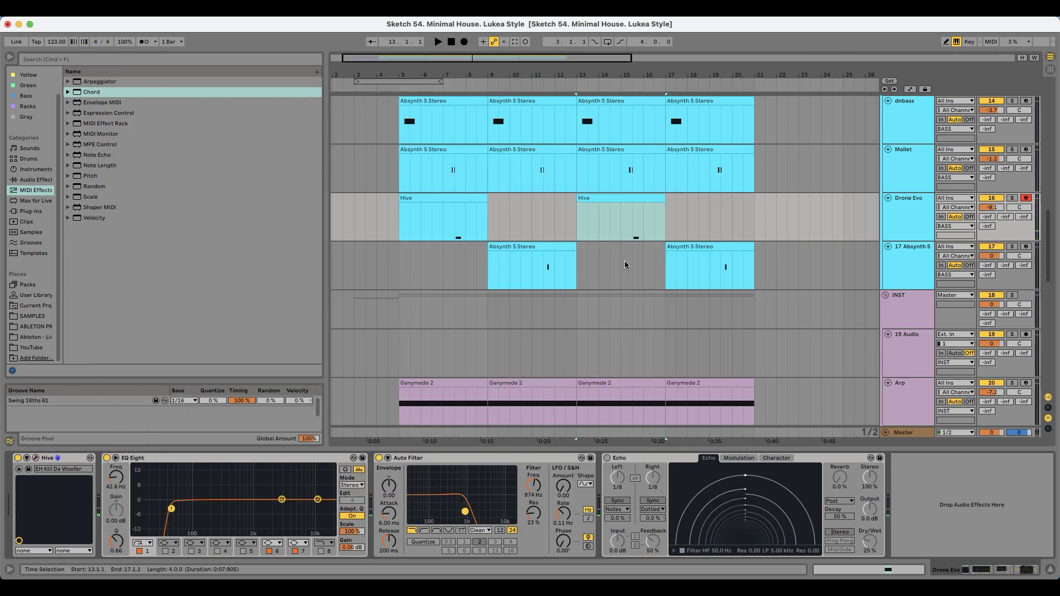
- Play the full arrangement from bar 5 while reviewing the bass, instrument and pad tracks
click(558, 266)
click(424, 198)
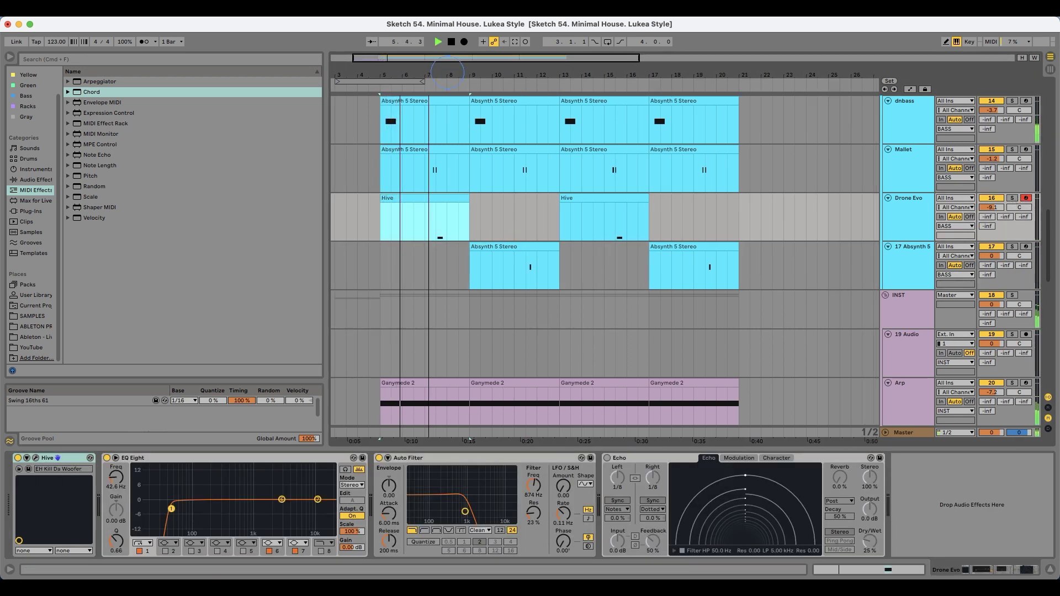
scroll(408, 287, up, 6)
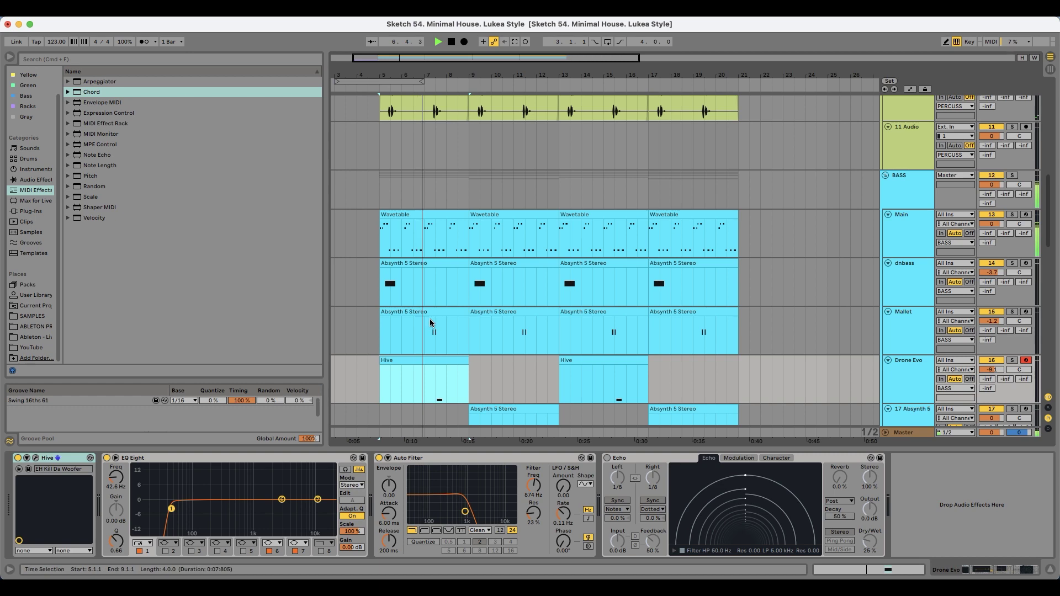
scroll(429, 319, down, 12)
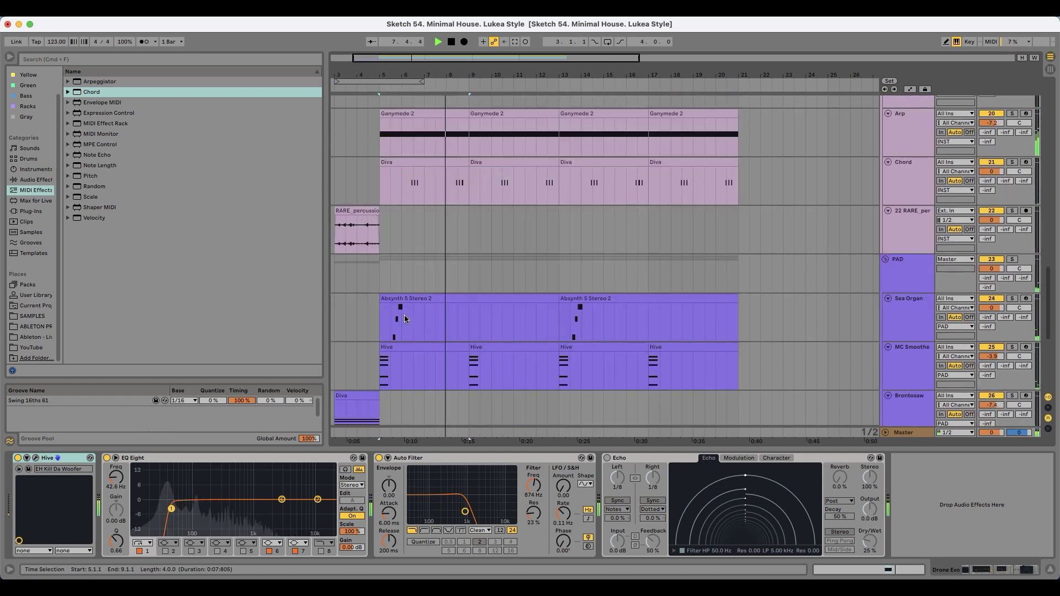
scroll(419, 313, down, 2)
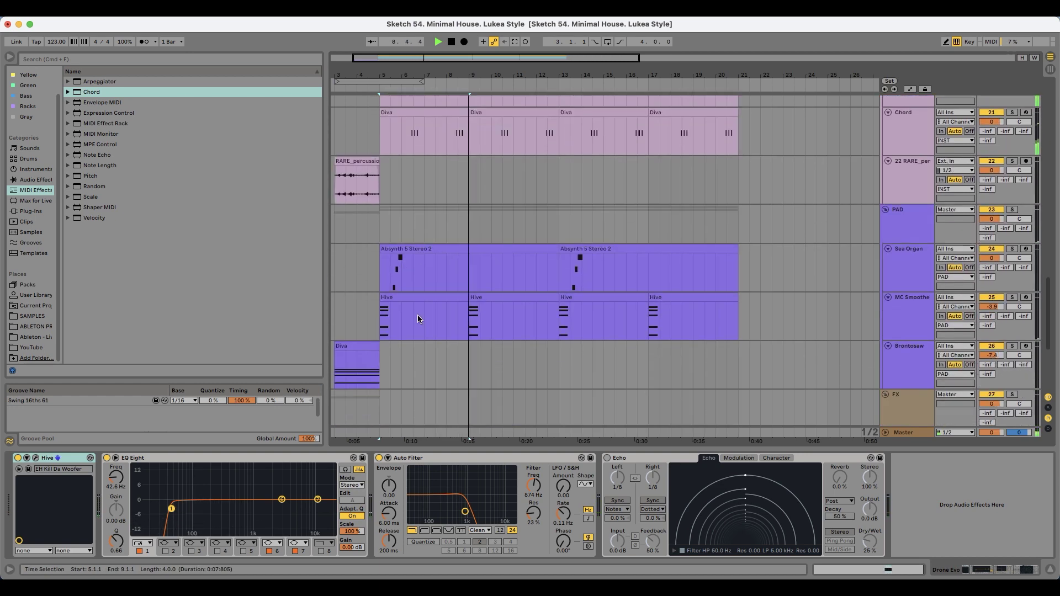
scroll(420, 313, up, 2)
scroll(436, 331, down, 3)
scroll(443, 348, up, 10)
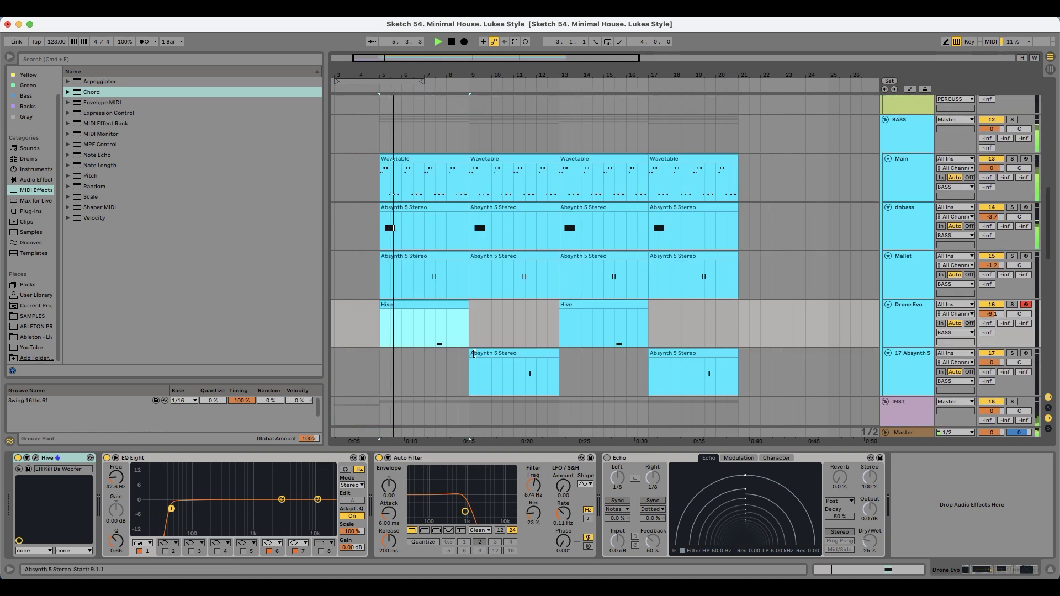
- Solo dnbass, MC Smoothe, the PAD group and the INST group in turn to hear each part alone
click(1011, 208)
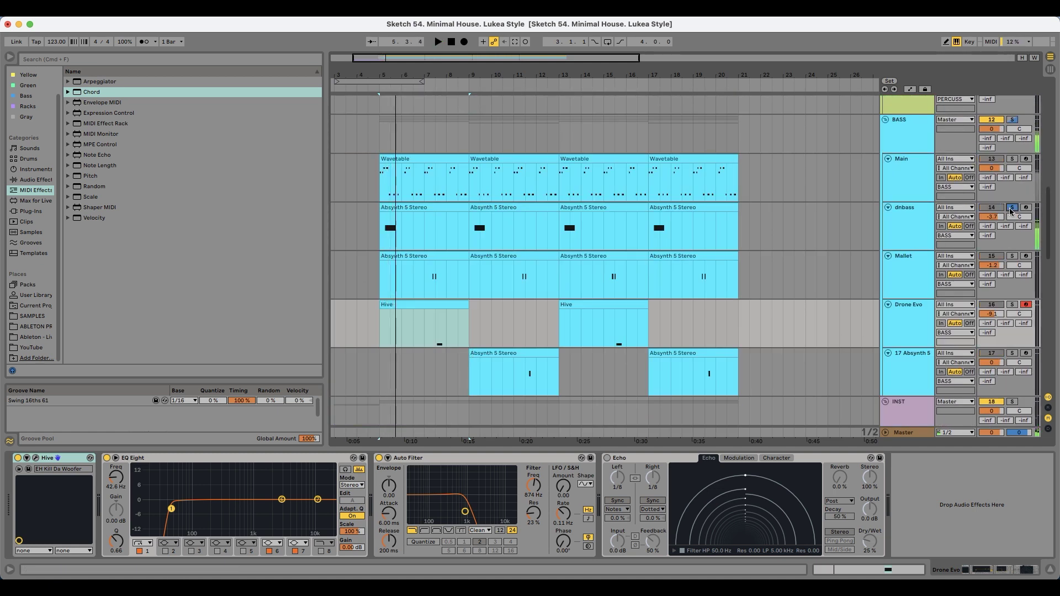
scroll(860, 325, down, 6)
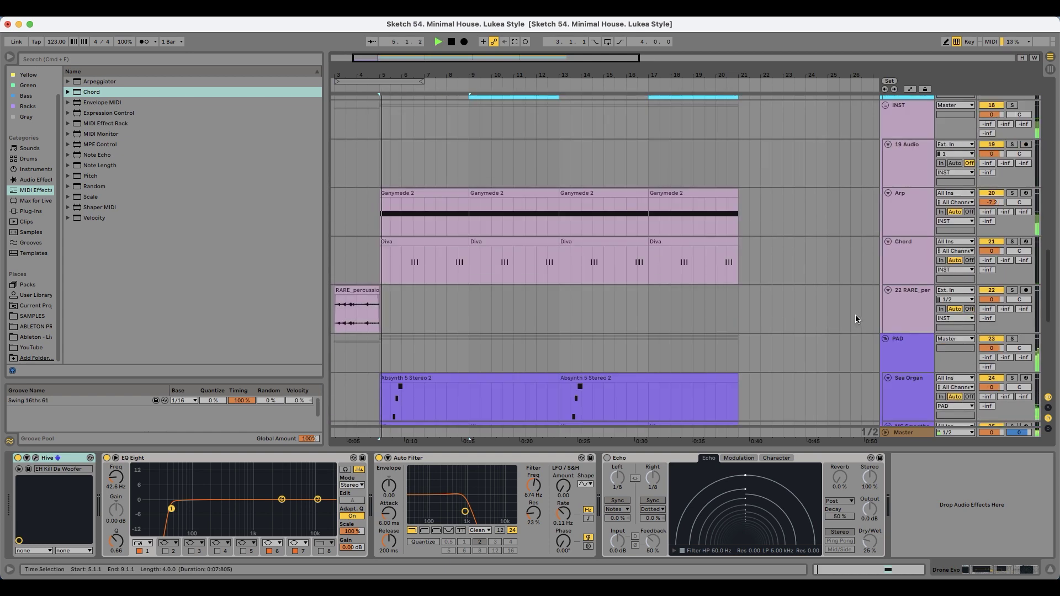
scroll(856, 315, down, 6)
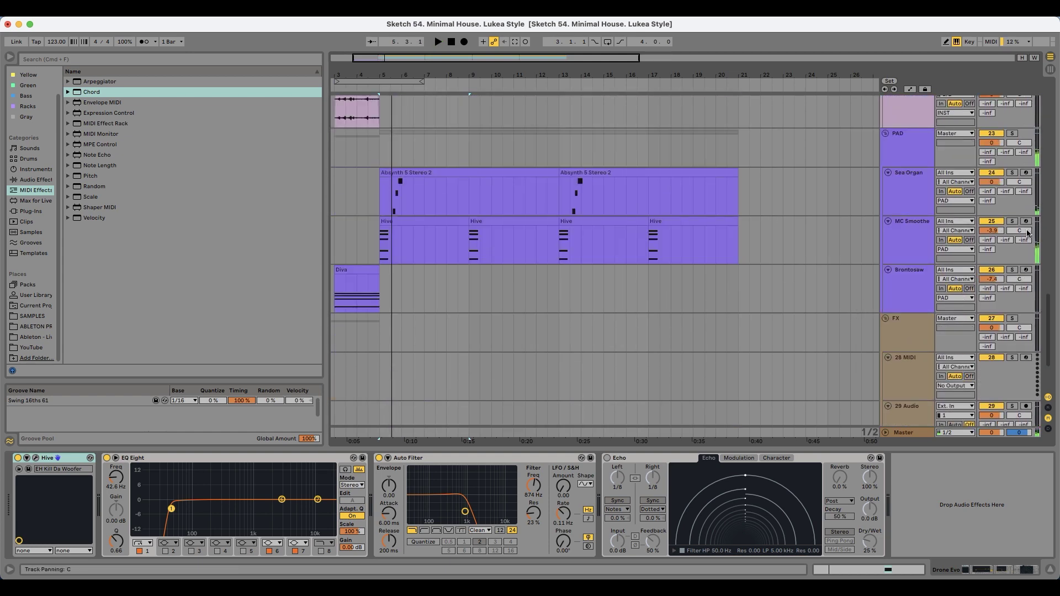
click(926, 229)
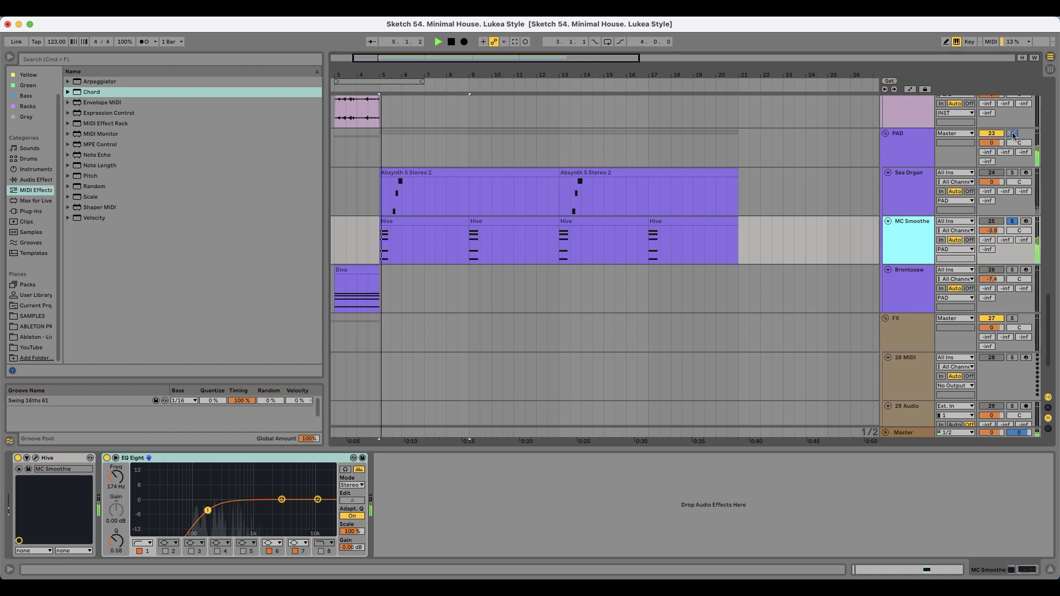
scroll(643, 287, up, 8)
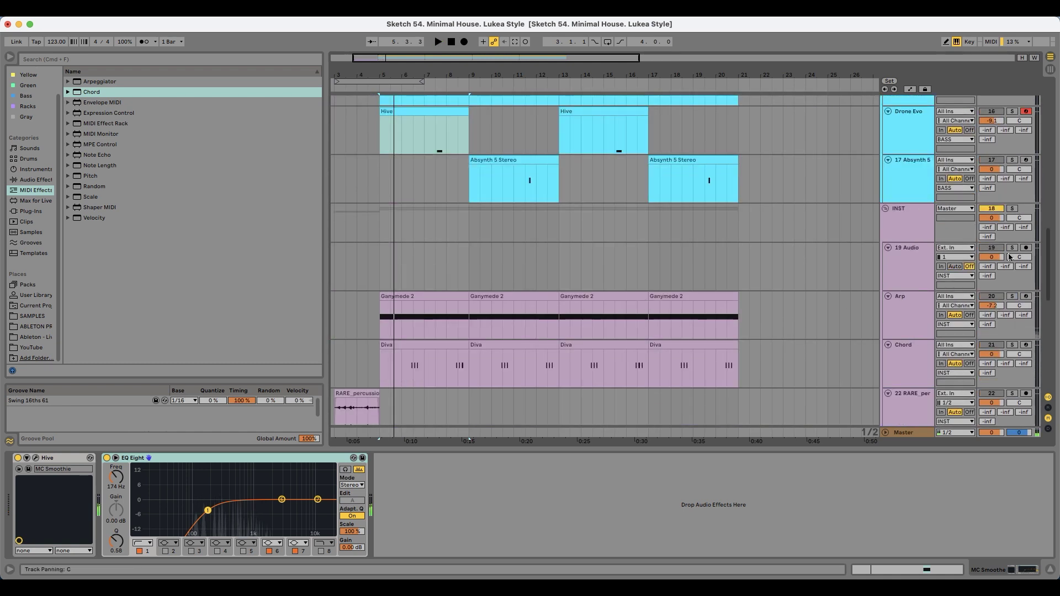
scroll(1010, 212, up, 5)
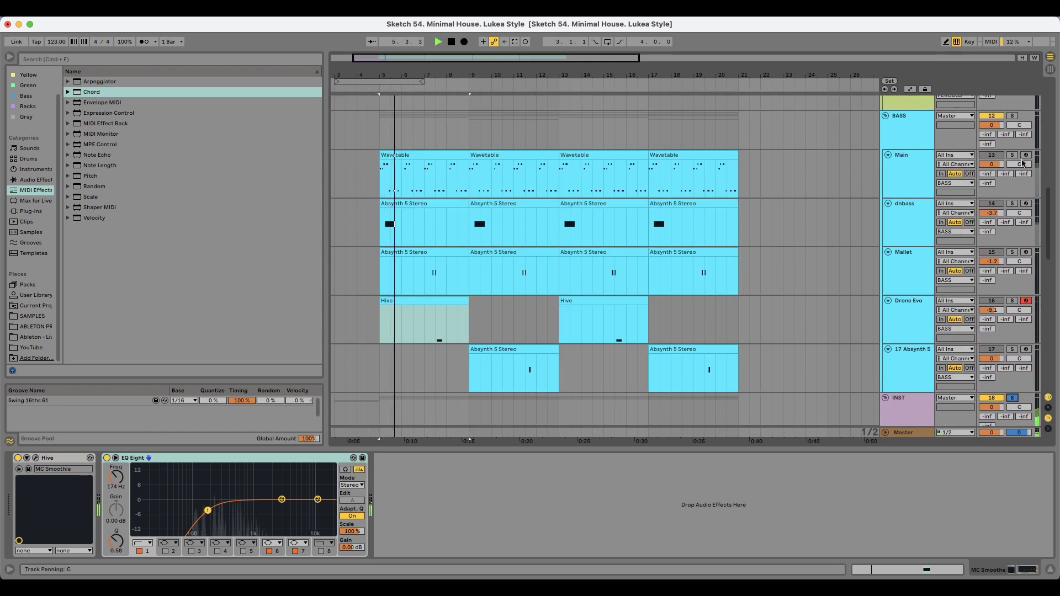
- Listen to the BASS group and the track 10 percussion loop on their own by soloing each in turn
click(1012, 117)
key(space)
scroll(644, 293, up, 4)
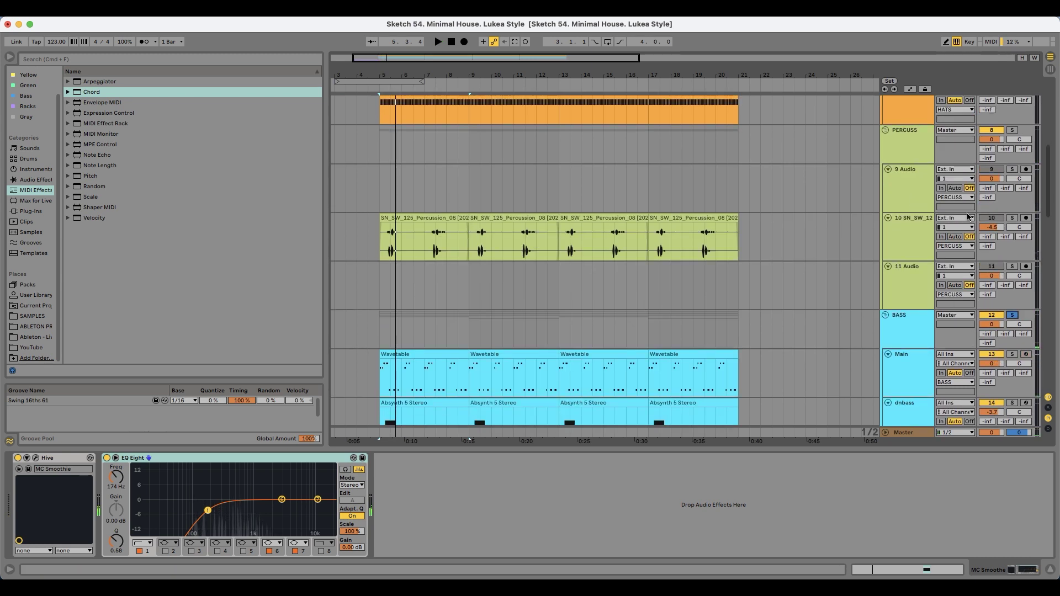
click(1012, 218)
key(space)
scroll(392, 226, up, 5)
key(space)
- Try shifting the first percussion clip on track 10 later to start at 6.1.1, and play it with all tracks unsoloed
drag(429, 214, 489, 216)
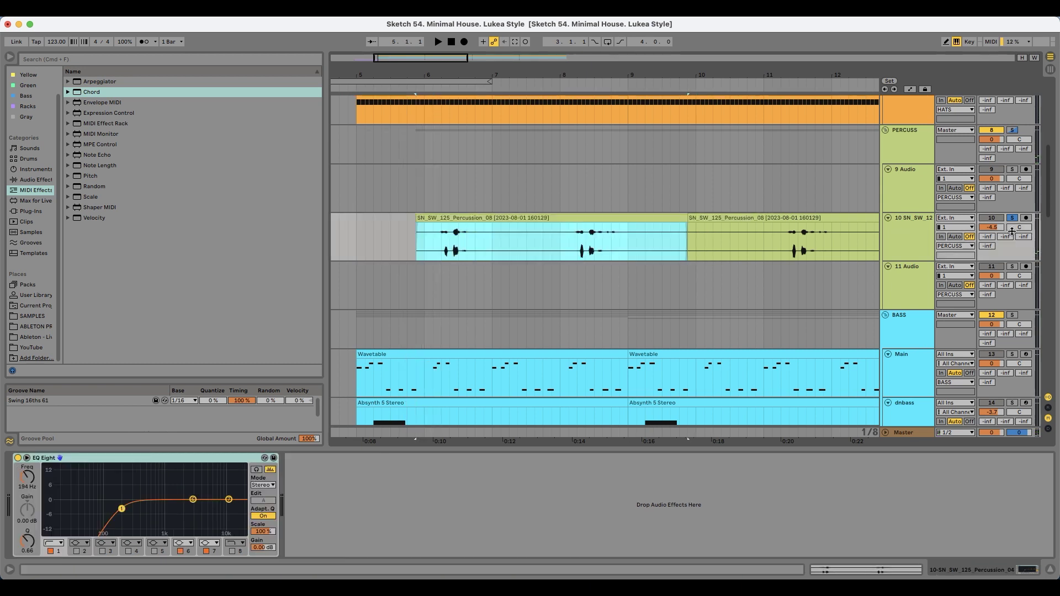
click(1013, 218)
click(357, 221)
key(space)
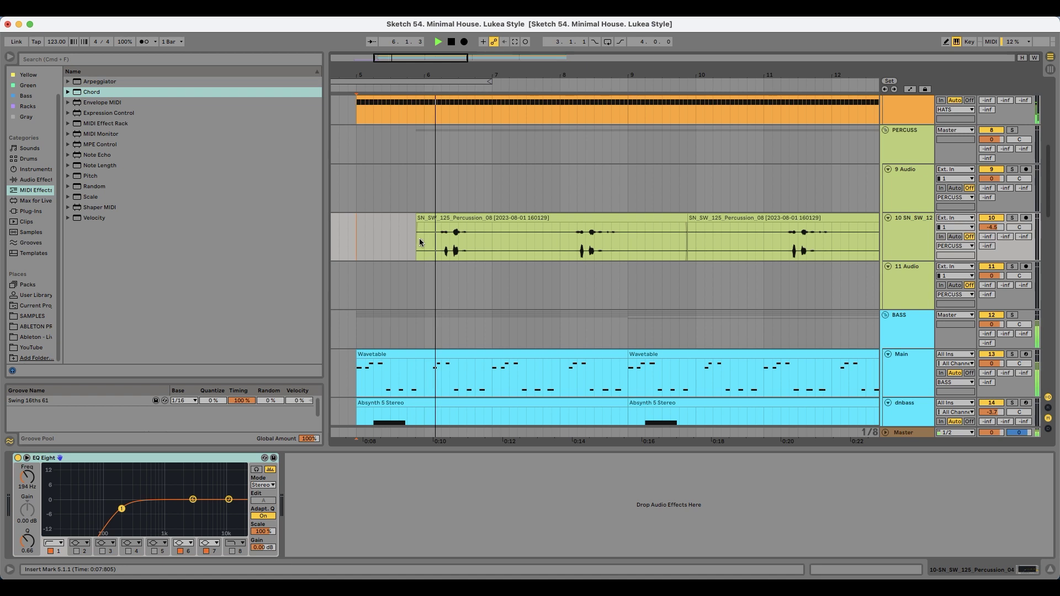
key(space)
mouse_move(485, 214)
mouse_down()
mouse_move(494, 213)
mouse_move(481, 213)
mouse_up()
key(space)
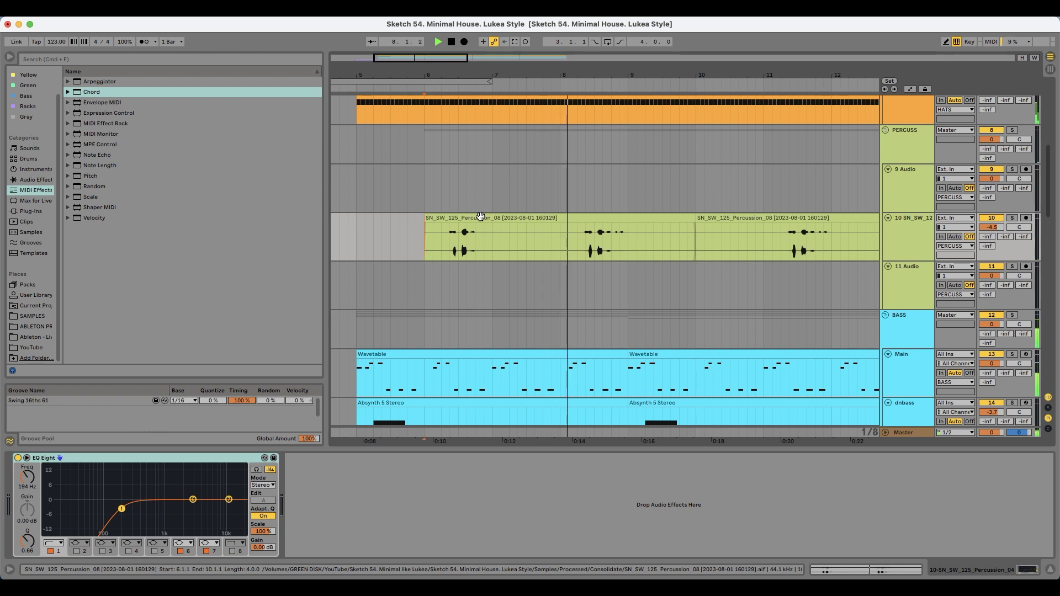
- Trim the percussion clip starting at bar 6 to end at bar 7 and play it from just before bar 5
drag(693, 219, 491, 222)
click(351, 225)
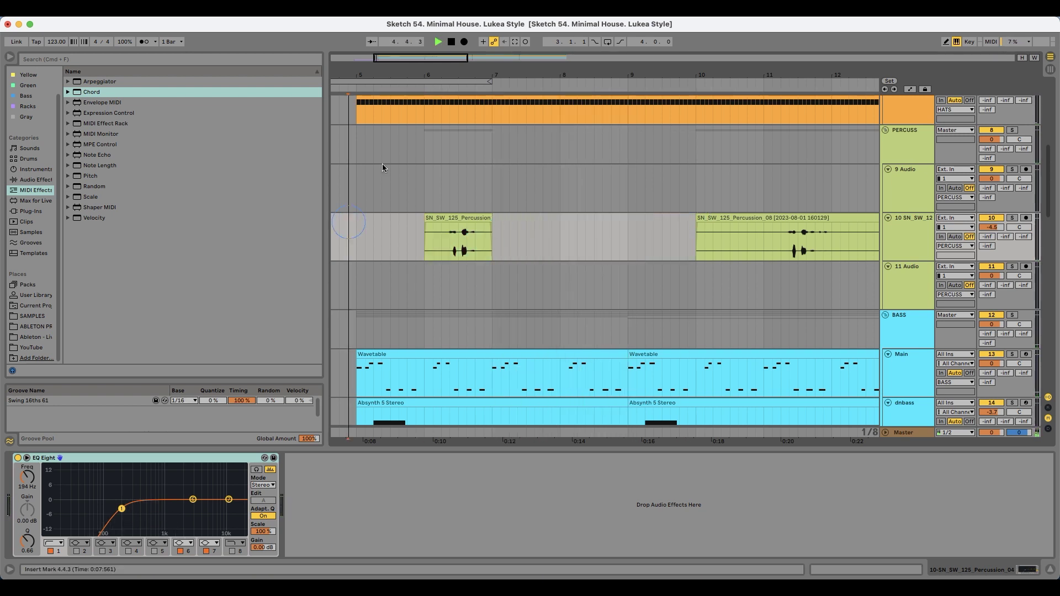
key(space)
drag(387, 67, 387, 47)
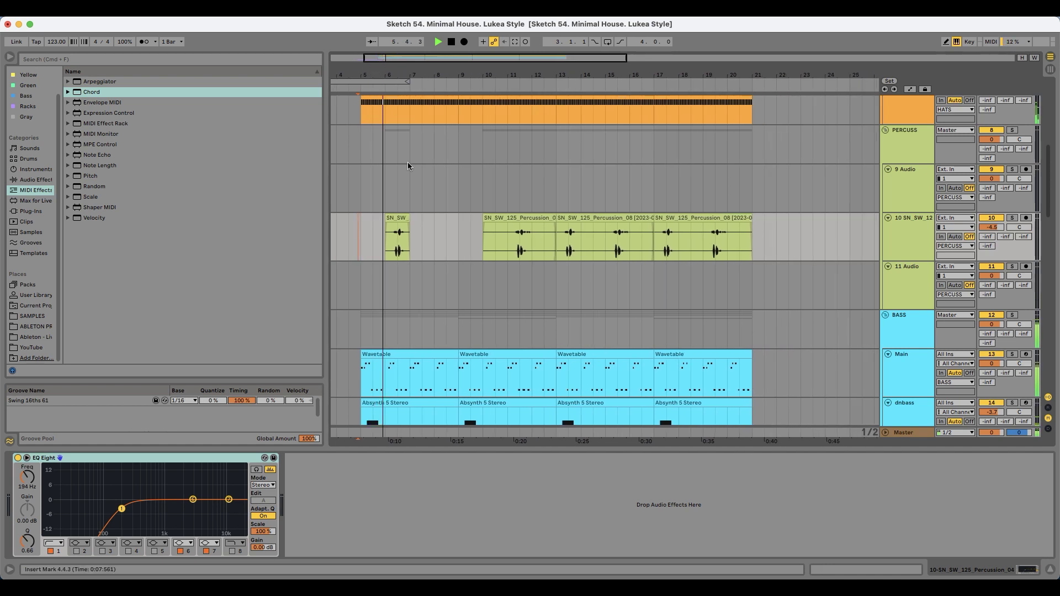
key(space)
- Place SN_SW_125_Percussion_10.wav from the SAMPLES percussion loops on track 10 at bar 5 and duplicate it three times, replacing the old clips
click(33, 316)
key(Right)
key(Down)
key(Down)
drag(166, 219, 364, 235)
key(space)
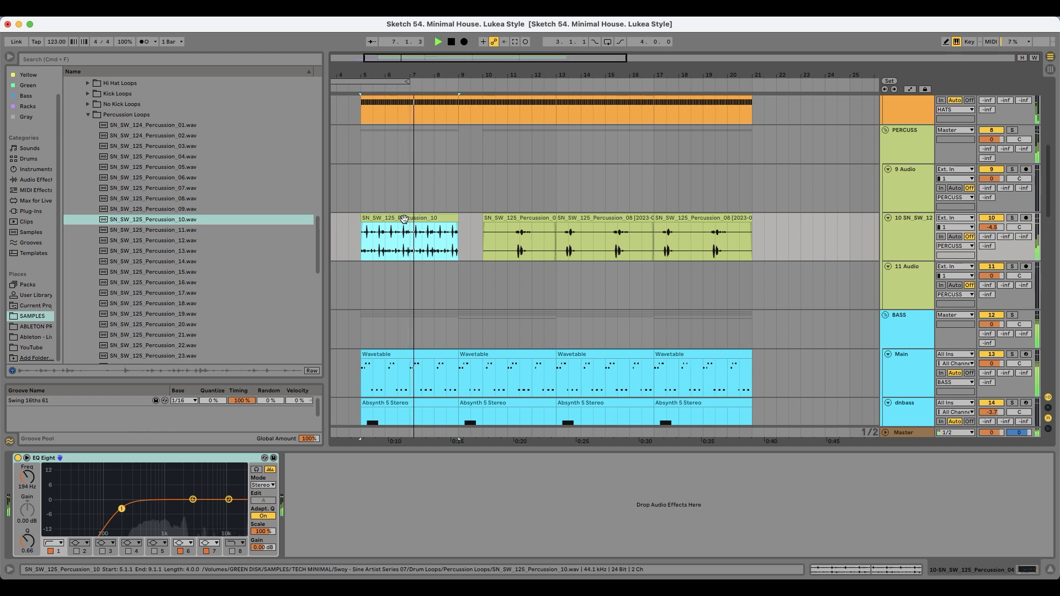
key(ctrl+d)
key(ctrl+d)
key(ctrl+d)
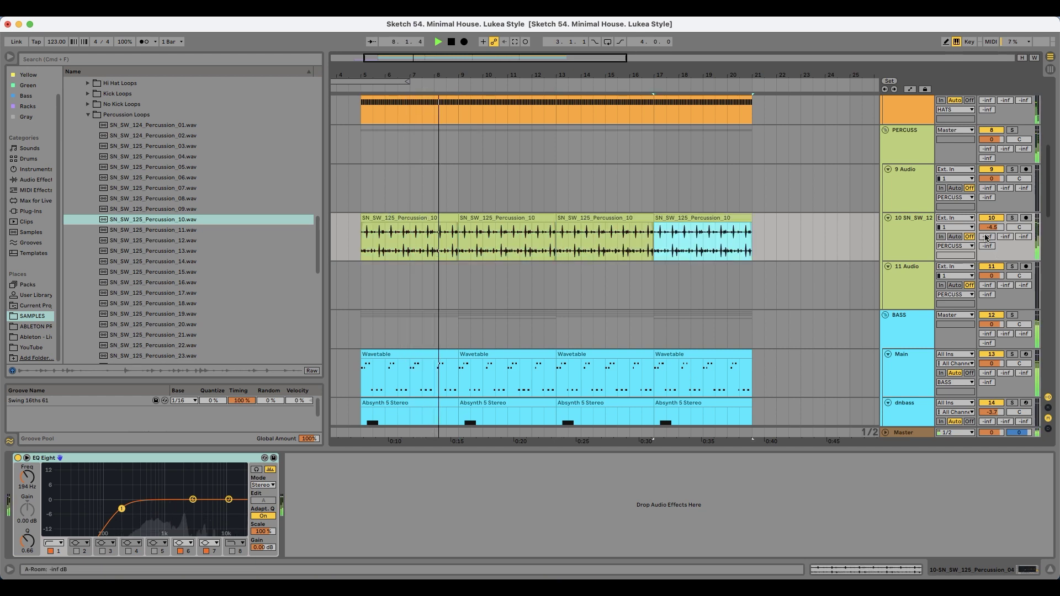
- Play the arrangement from around bar 11 and try a different volume on track 17 Absynth 5
click(914, 224)
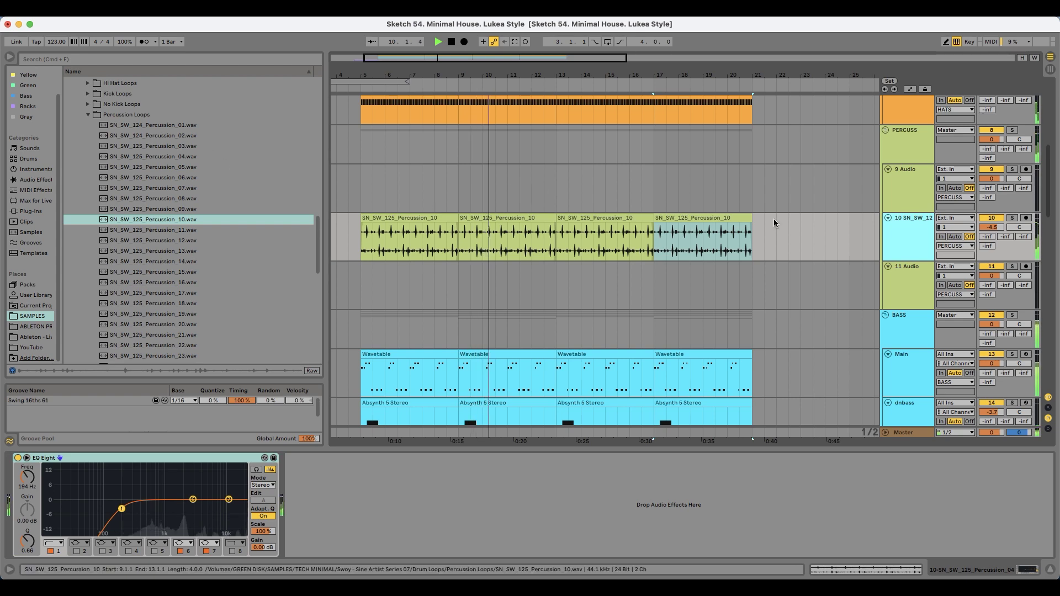
scroll(445, 284, up, 1)
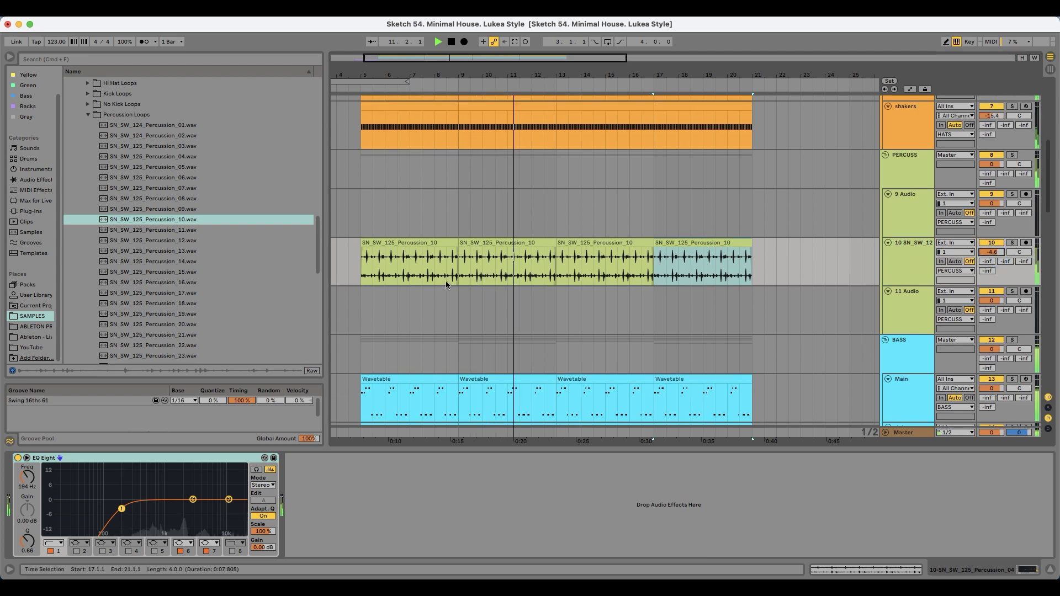
scroll(395, 276, up, 5)
scroll(396, 254, down, 6)
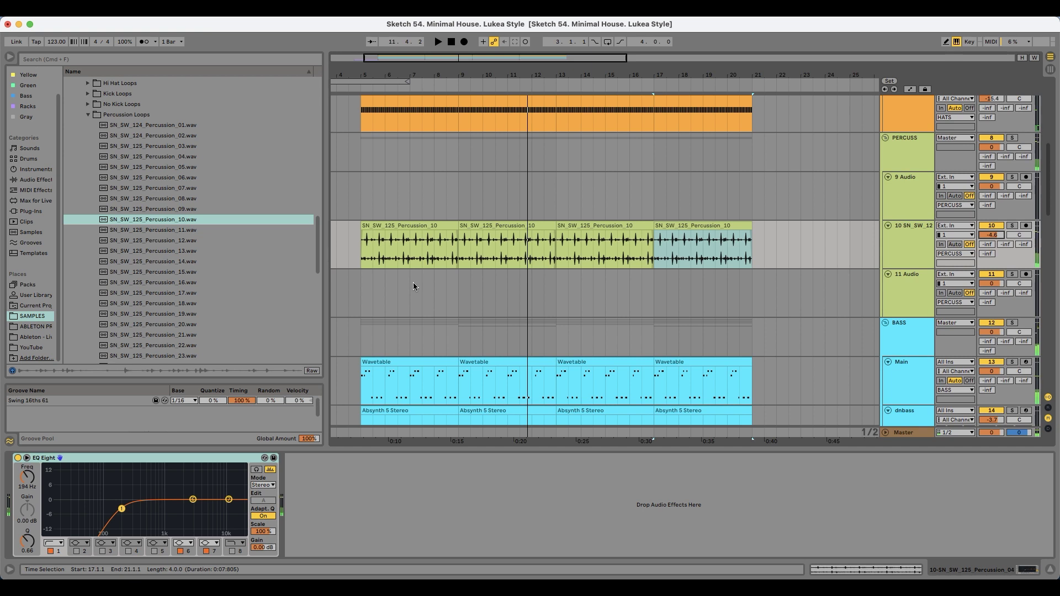
scroll(415, 282, down, 10)
click(519, 231)
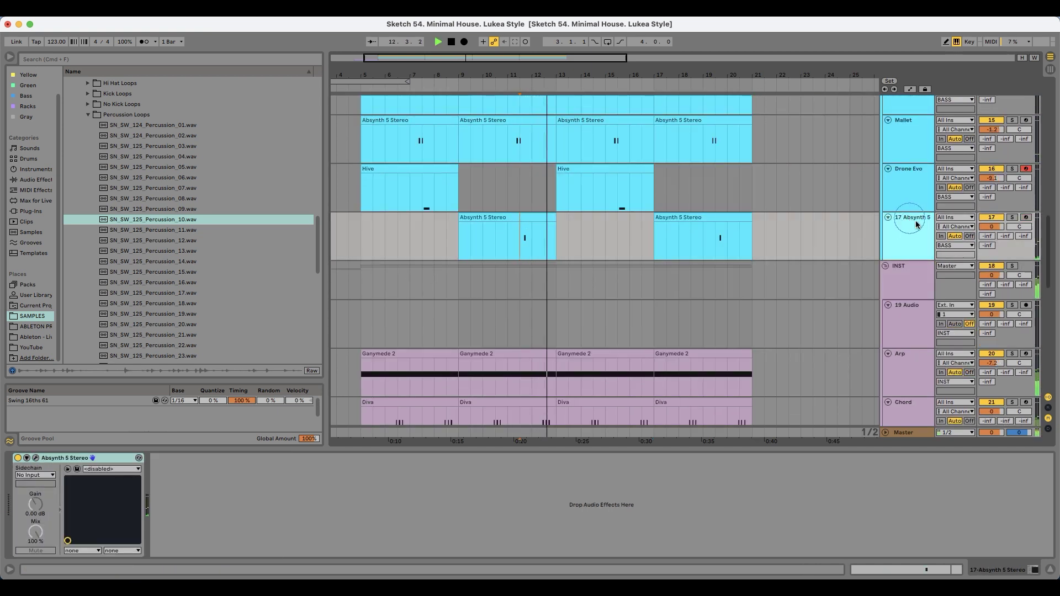
drag(991, 227, 991, 221)
key(super+z)
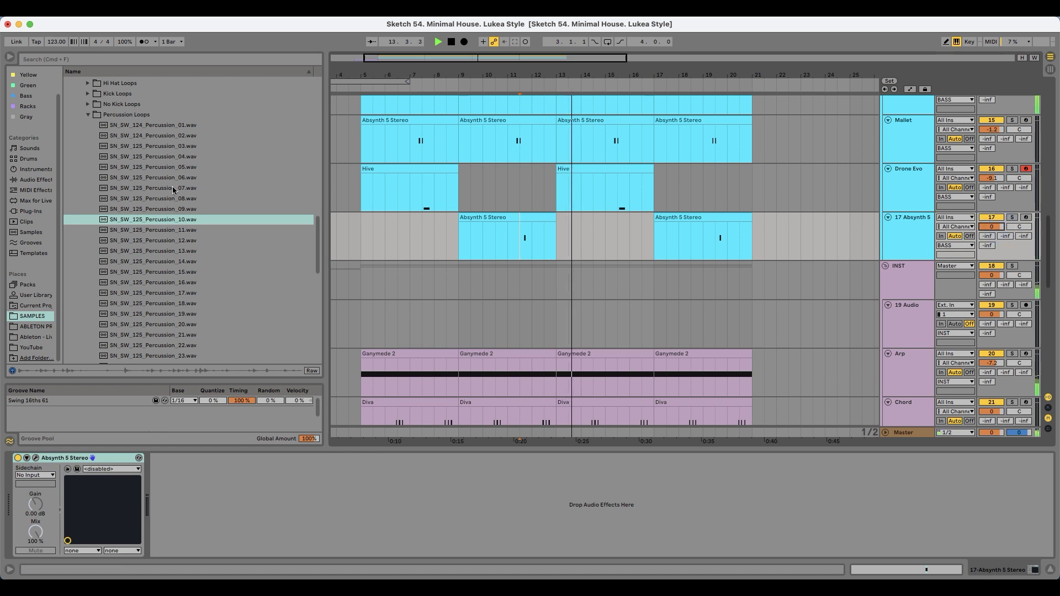
- Add a Utility effect after Absynth 5 on track 17 with its gain at 0.83 dB, and play from bar 11
key(space)
click(28, 190)
click(34, 181)
click(128, 198)
drag(114, 219, 180, 496)
click(511, 233)
key(space)
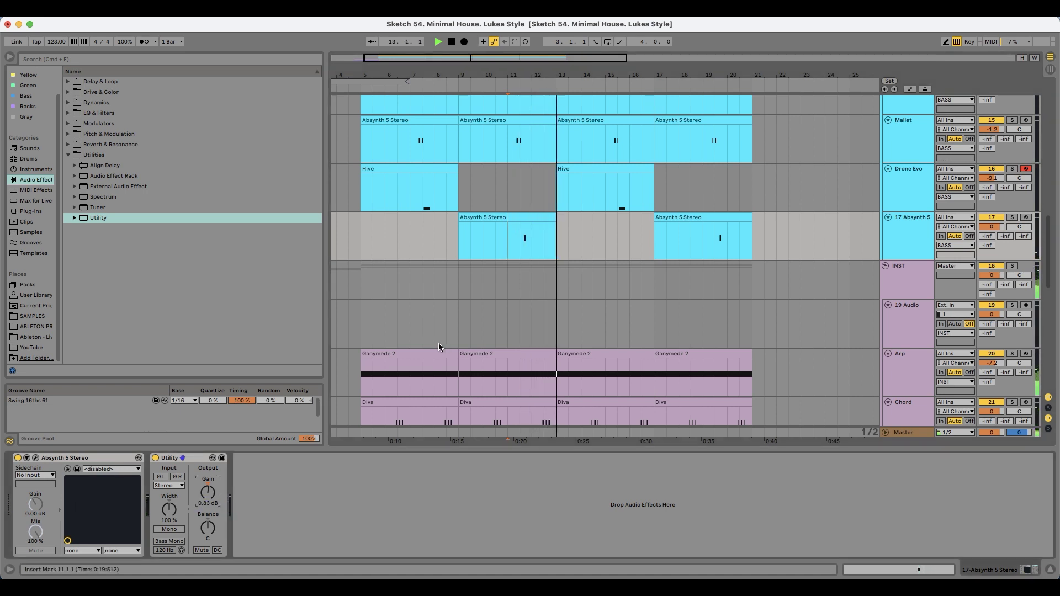
- Play the Sea Organ track from around bar 13 and solo it to hear its sound alone
scroll(439, 346, down, 4)
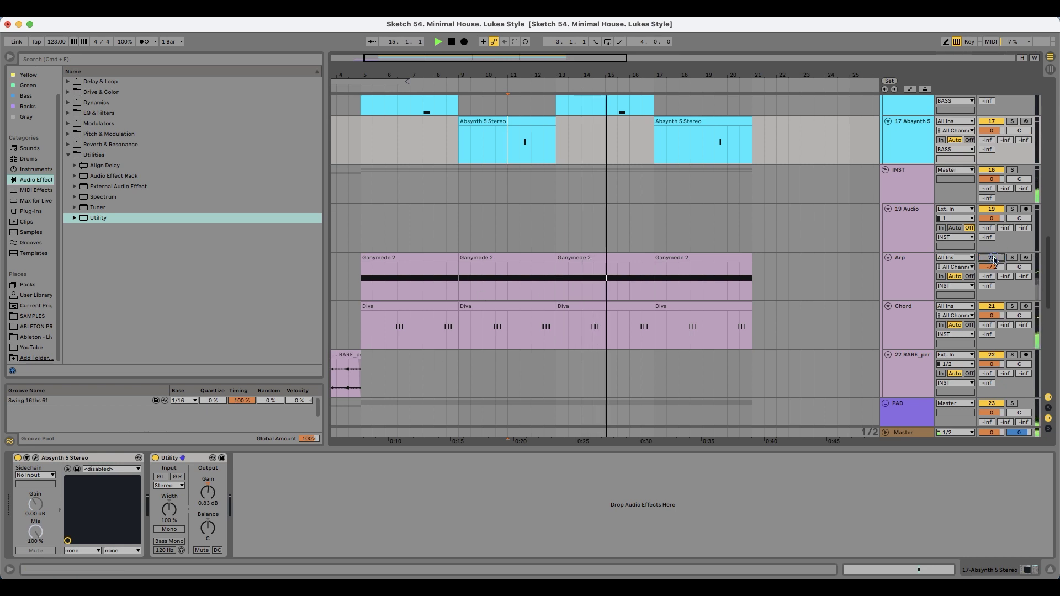
scroll(582, 247, down, 10)
click(569, 232)
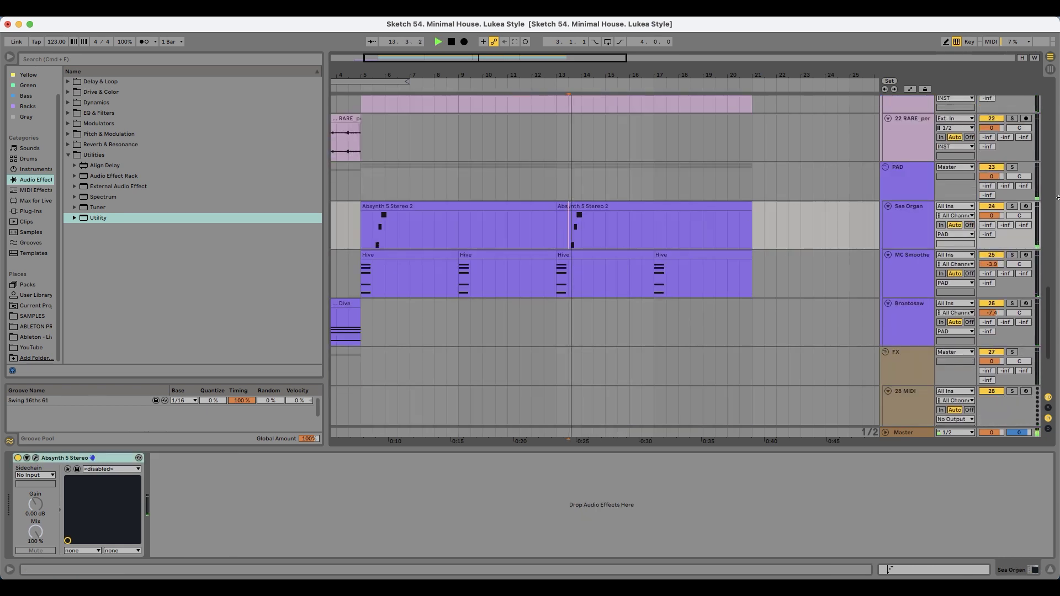
key(space)
click(915, 210)
key(s)
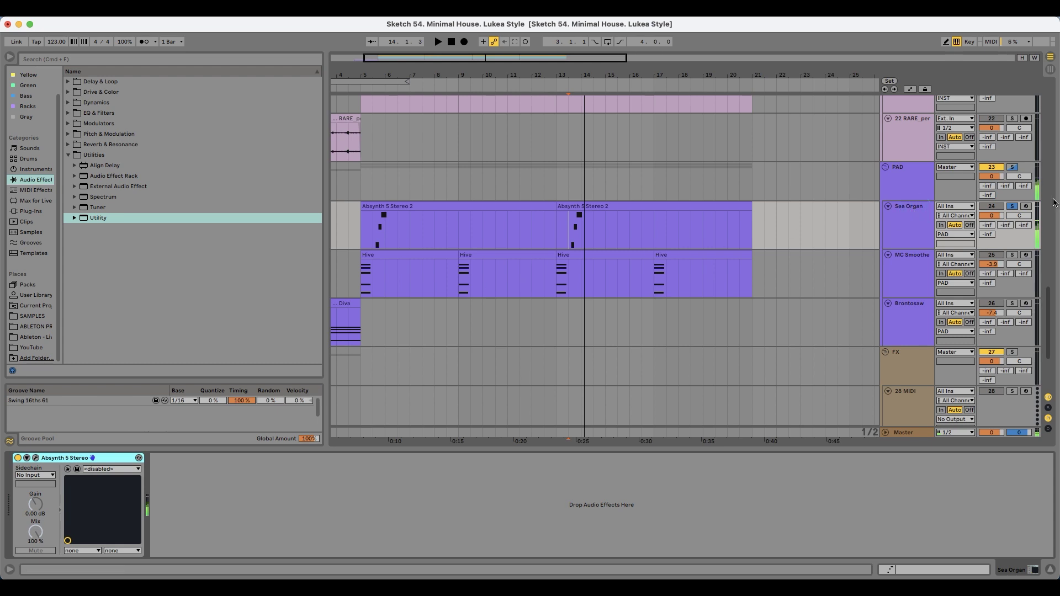
- Arm the Sea Organ track and filter its Absynth 5 sound browser to the Synth Pad type
click(1026, 206)
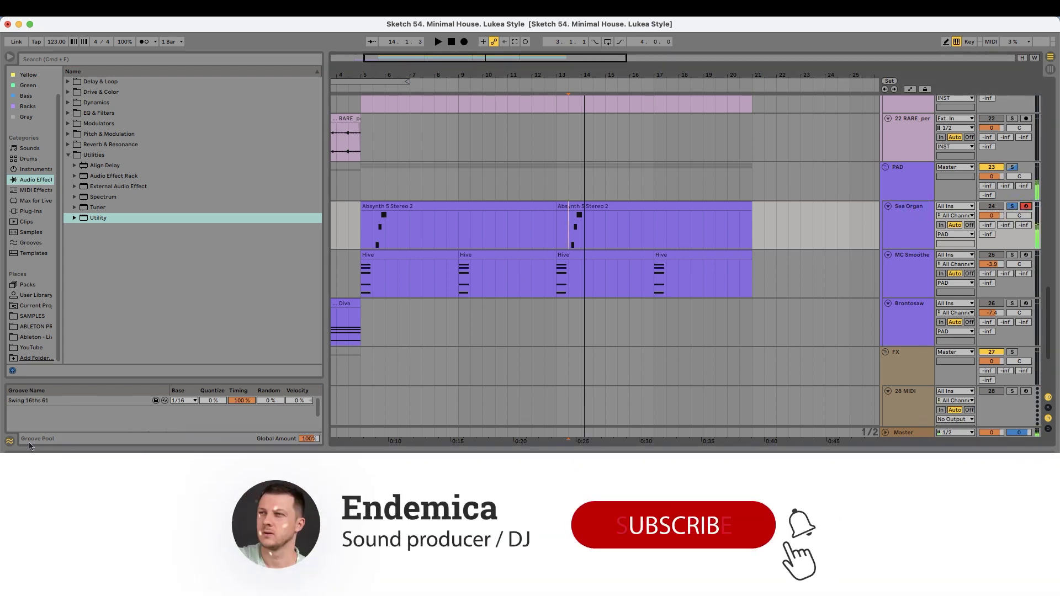
click(37, 459)
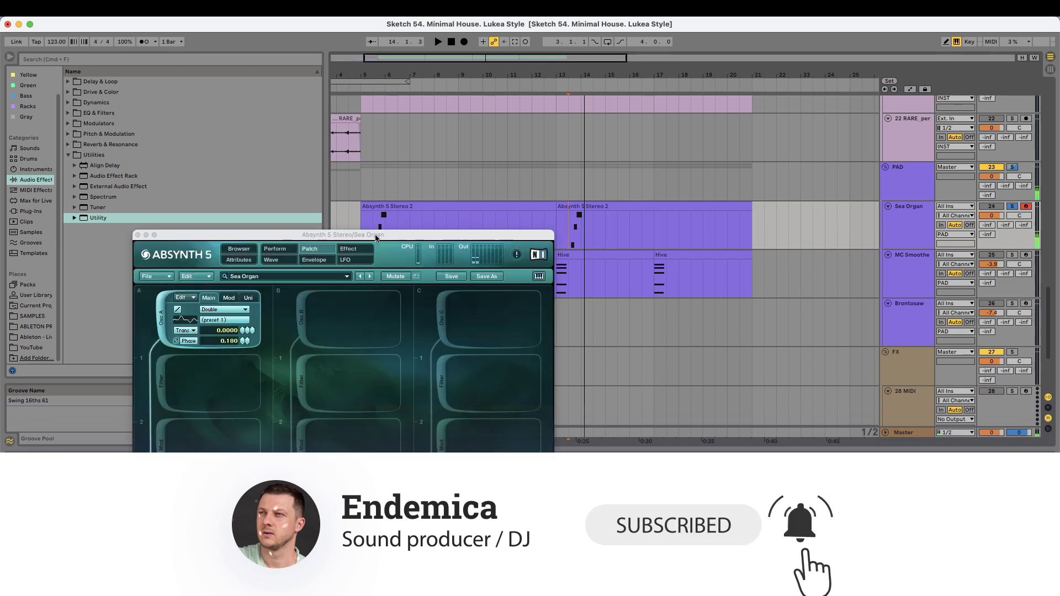
drag(375, 234, 391, 147)
click(252, 163)
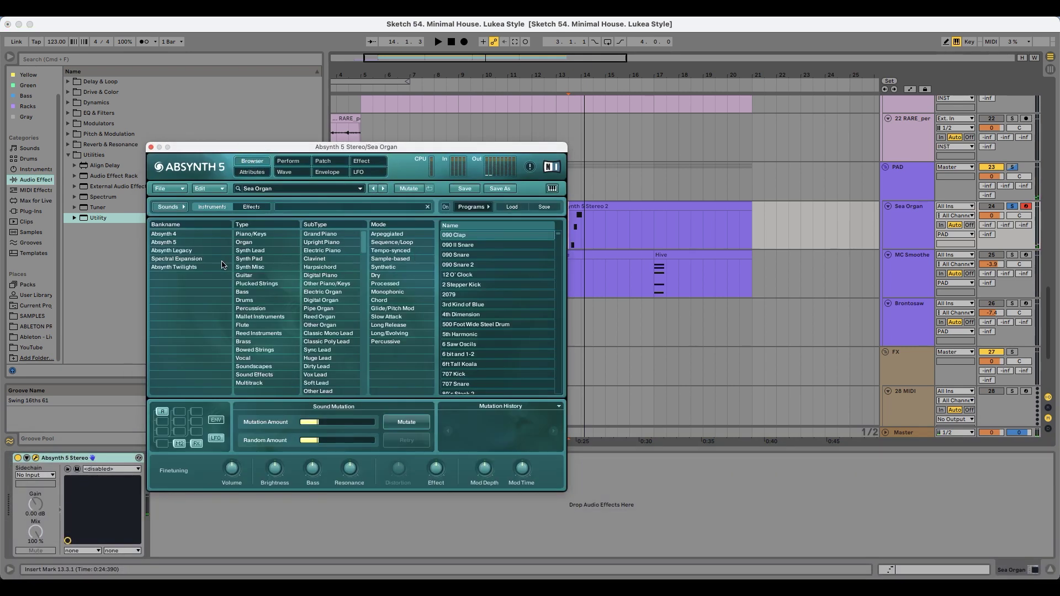
click(259, 276)
click(257, 259)
scroll(474, 309, down, 5)
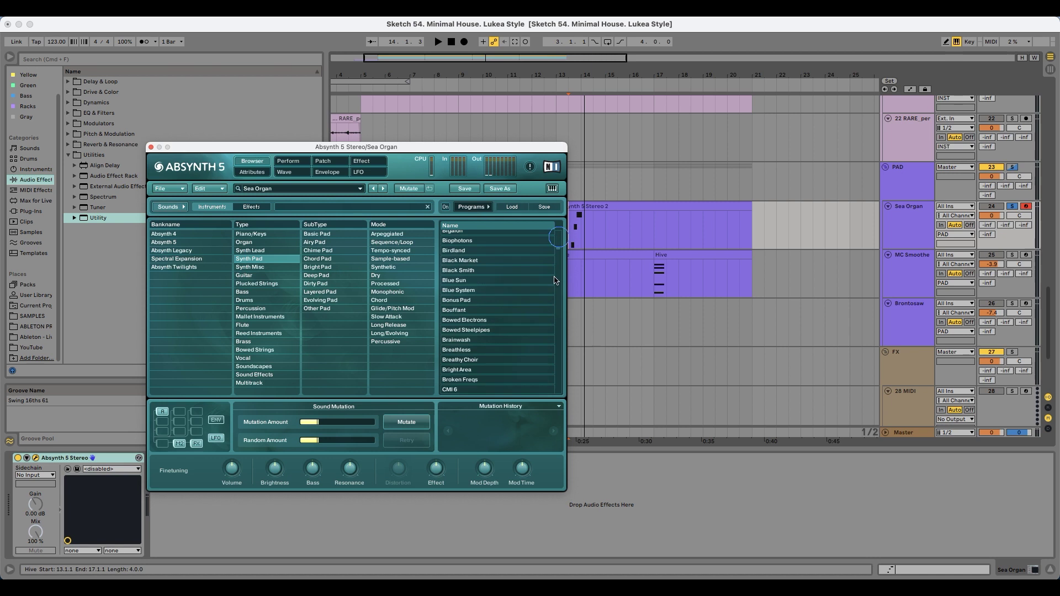
- Audition Synth Pad presets on the Sea Organ track as far as Modem and play it with all tracks unsoloed from bar 5
click(453, 321)
click(385, 189)
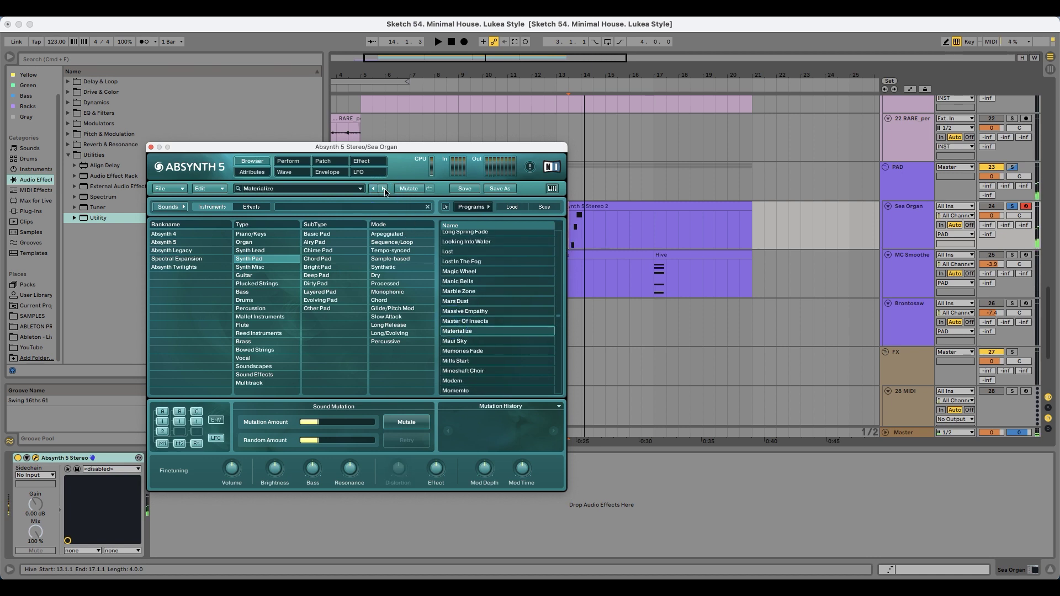
click(384, 189)
click(384, 189)
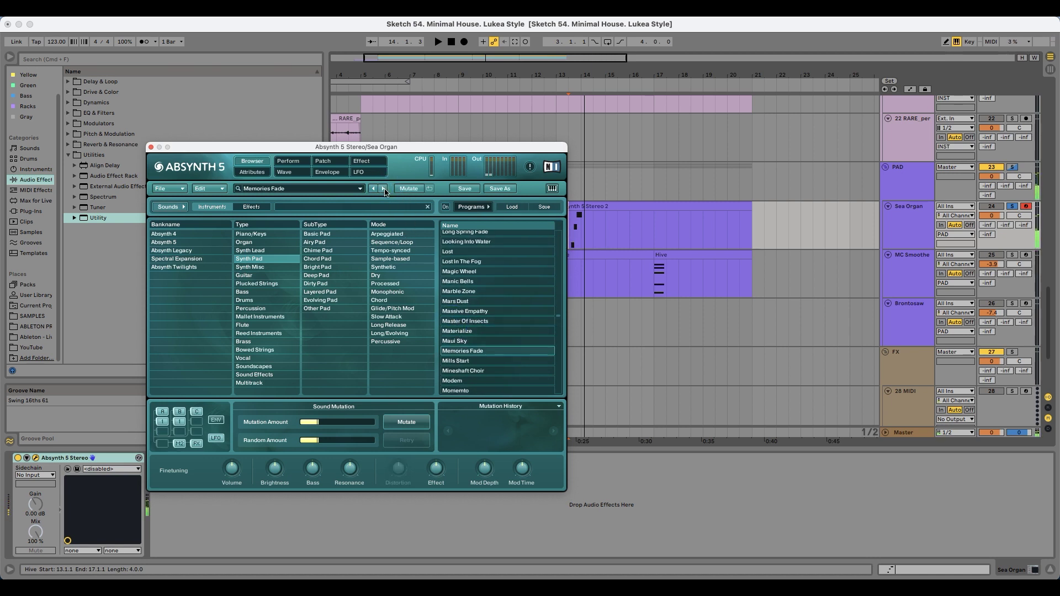
click(384, 188)
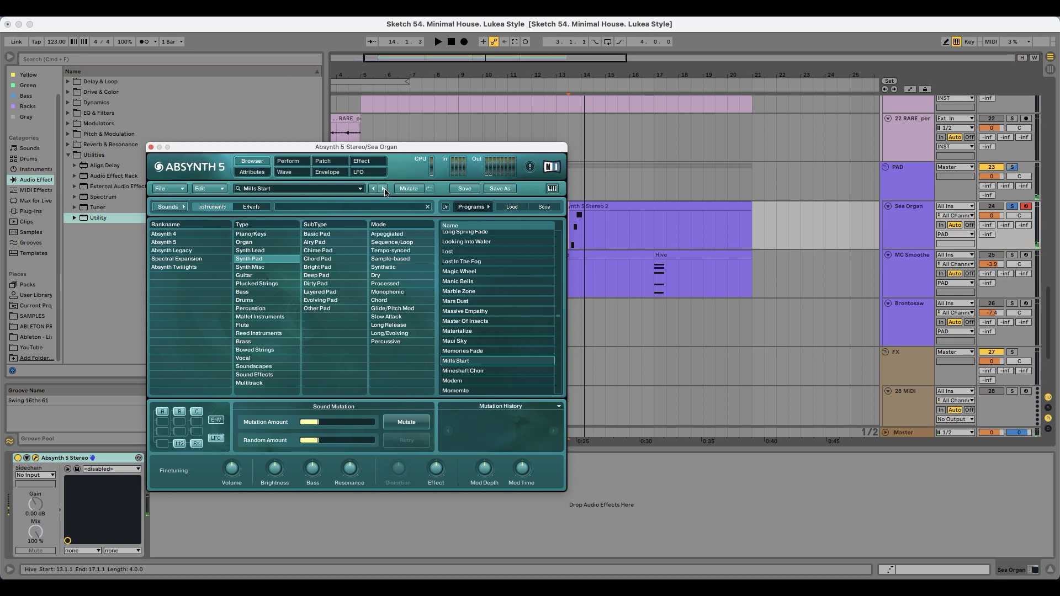
click(385, 189)
click(384, 189)
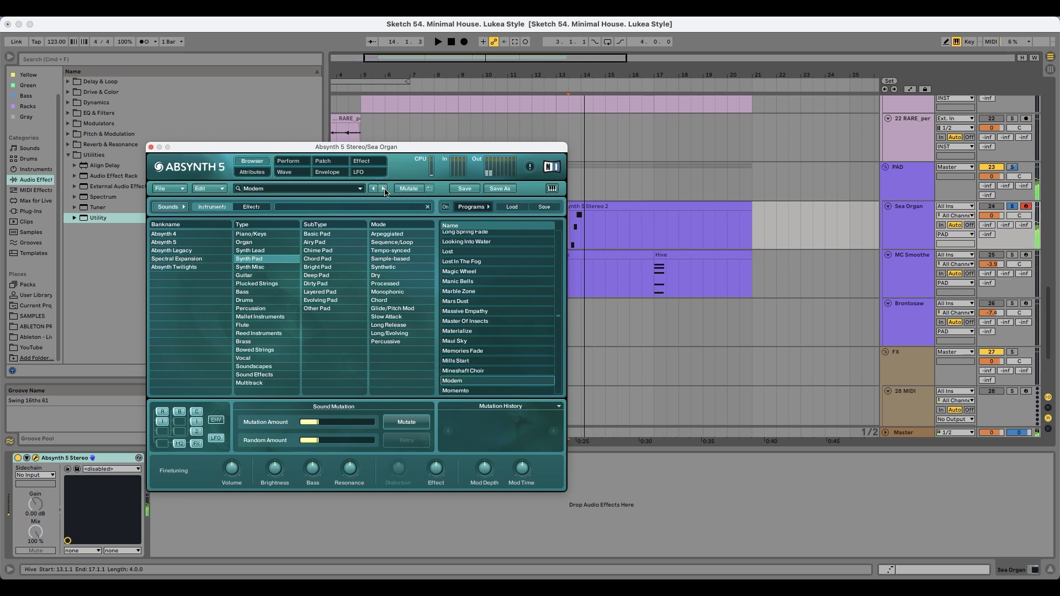
drag(444, 150, 385, 282)
click(381, 210)
key(space)
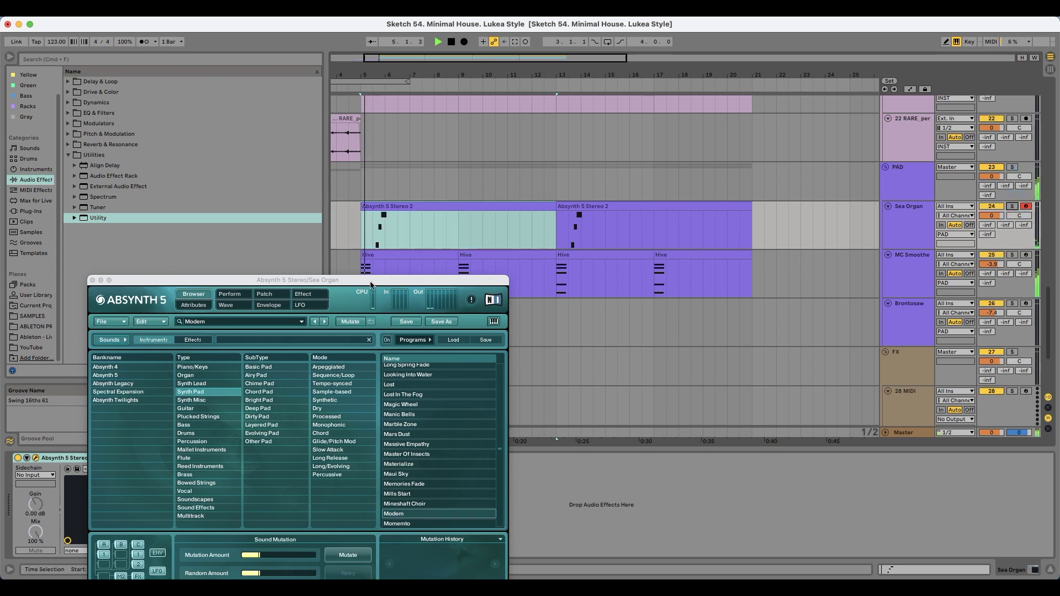
- Align the C#4 and D#4 notes in the first Sea Organ clip to the 1/16 grid and duplicate the clip over the one at bar 13
double_click(385, 233)
key(space)
drag(299, 394, 301, 405)
click(401, 509)
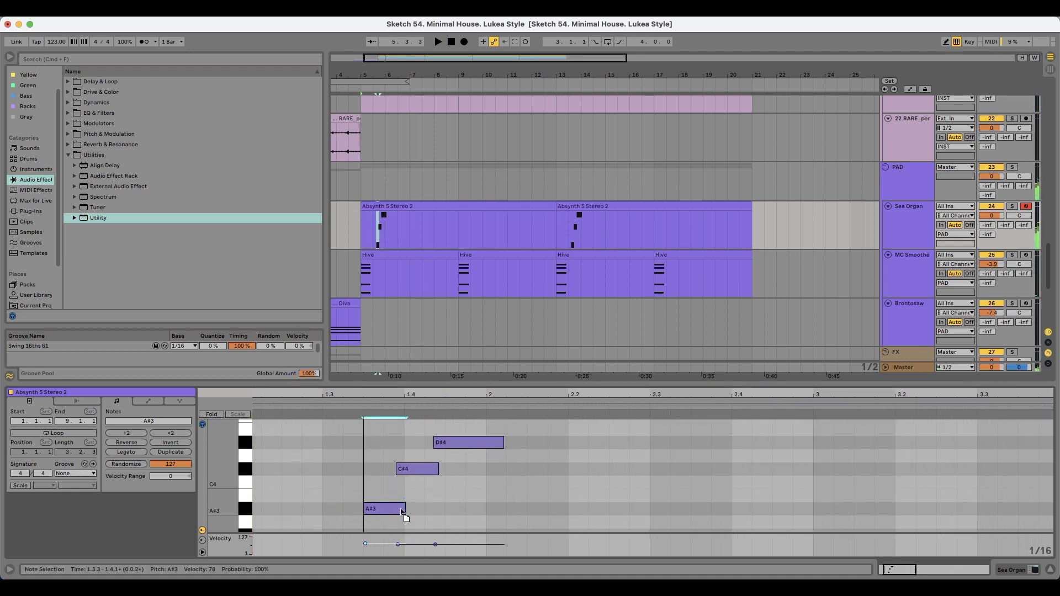
drag(414, 473, 474, 445)
key(space)
click(405, 206)
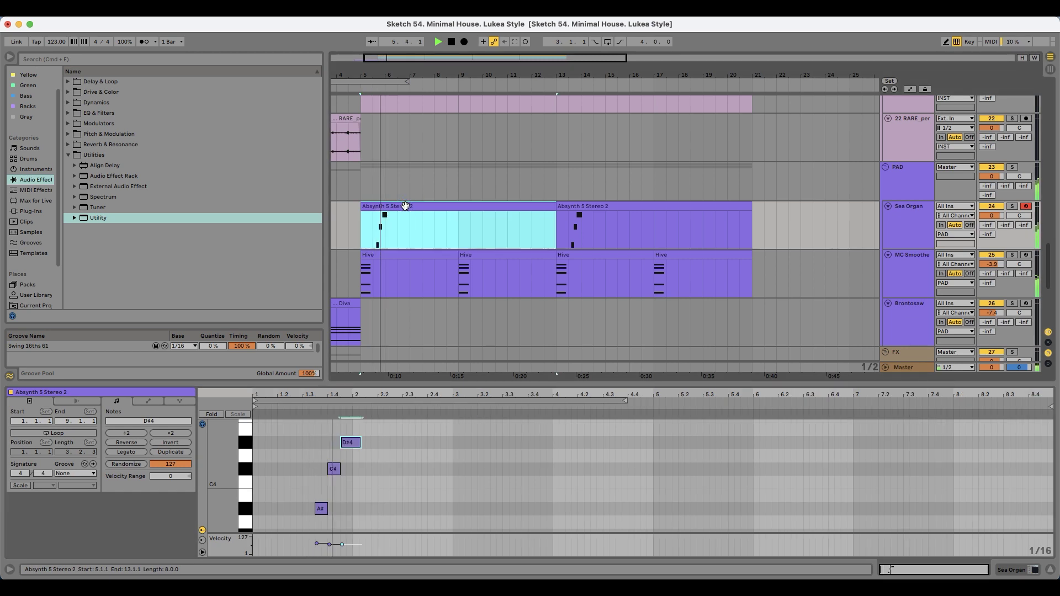
click(655, 213)
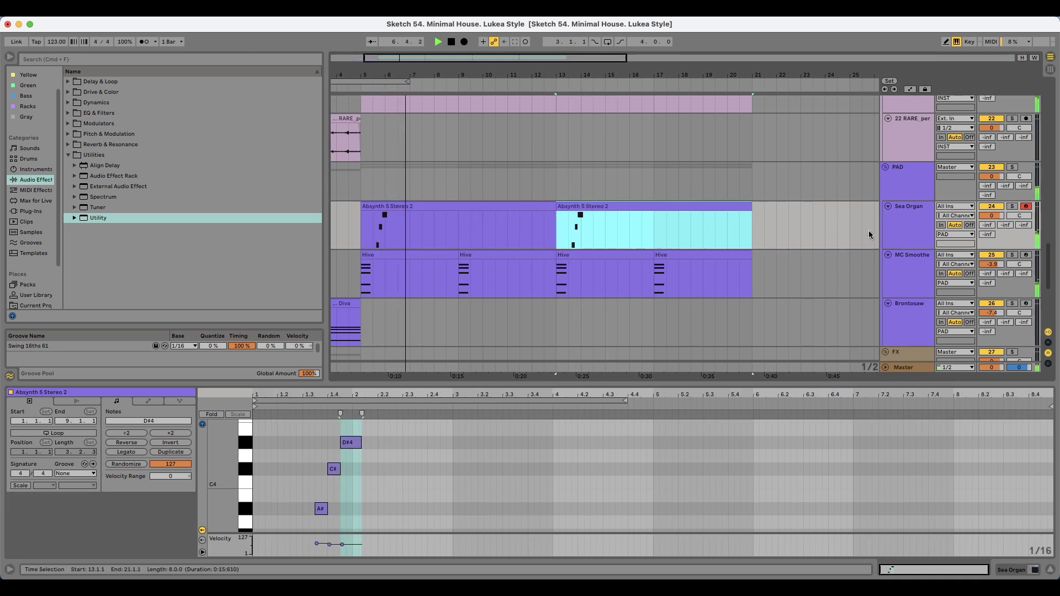
- Audition further Synth Pad presets in the Sea Organ track's Absynth 5 and load Morfine
click(908, 231)
key(super+alt+p)
drag(540, 212, 521, 141)
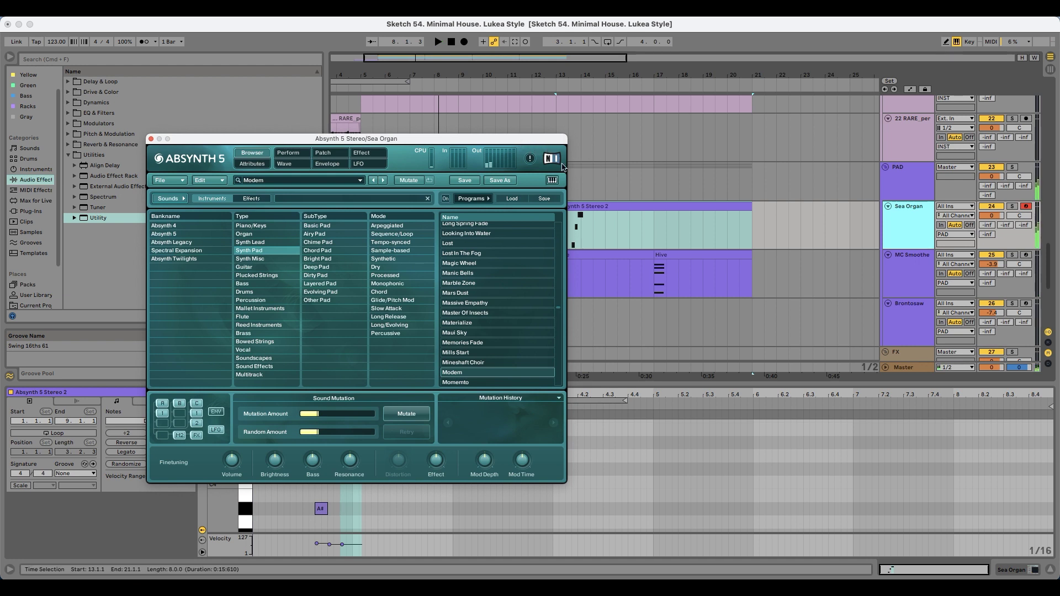
click(385, 180)
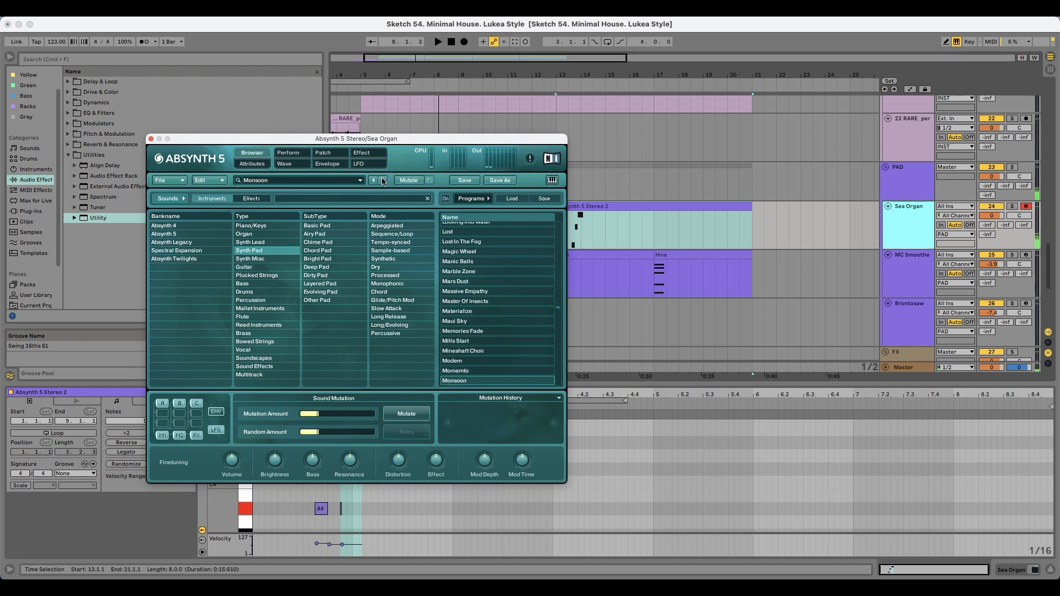
click(384, 181)
click(383, 180)
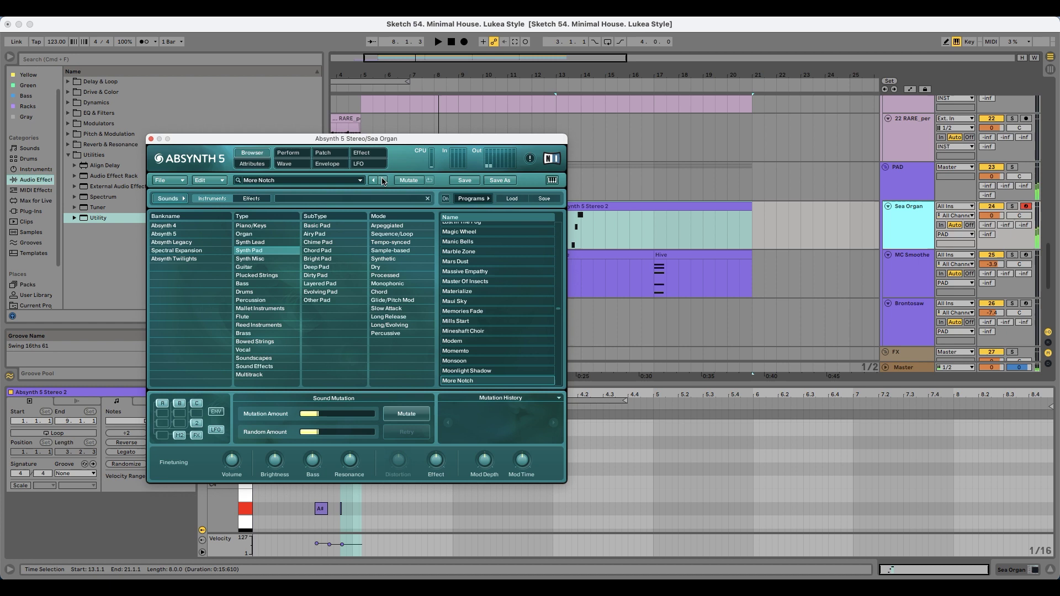
click(383, 180)
click(383, 181)
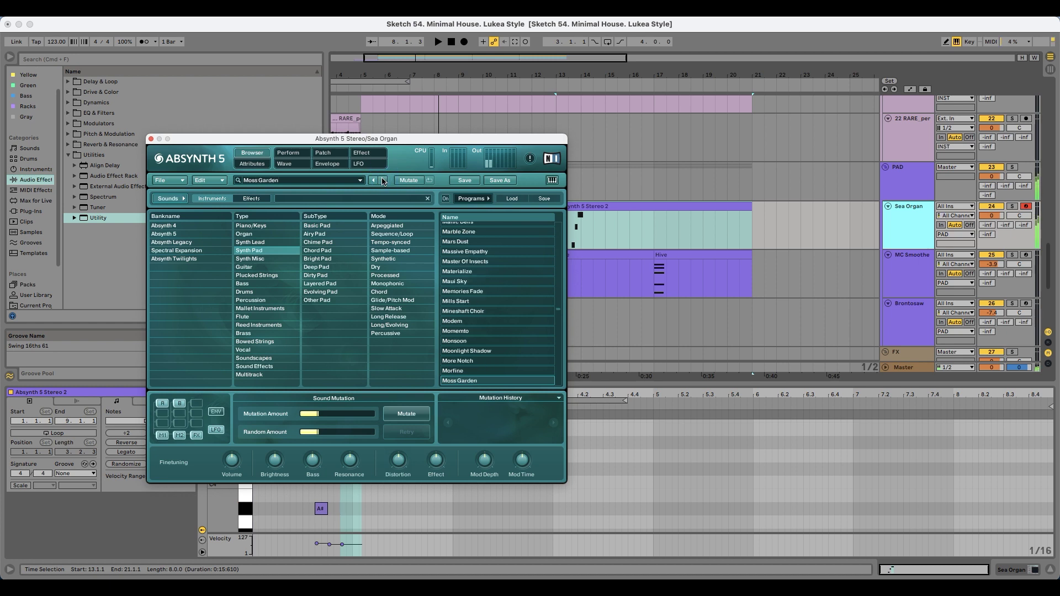
click(383, 181)
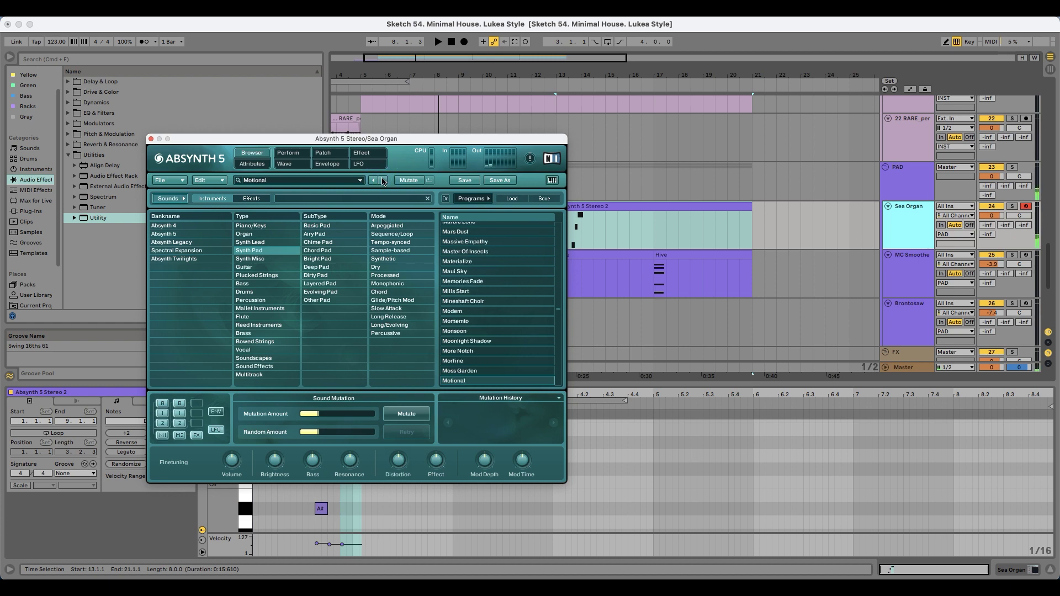
click(373, 181)
click(373, 181)
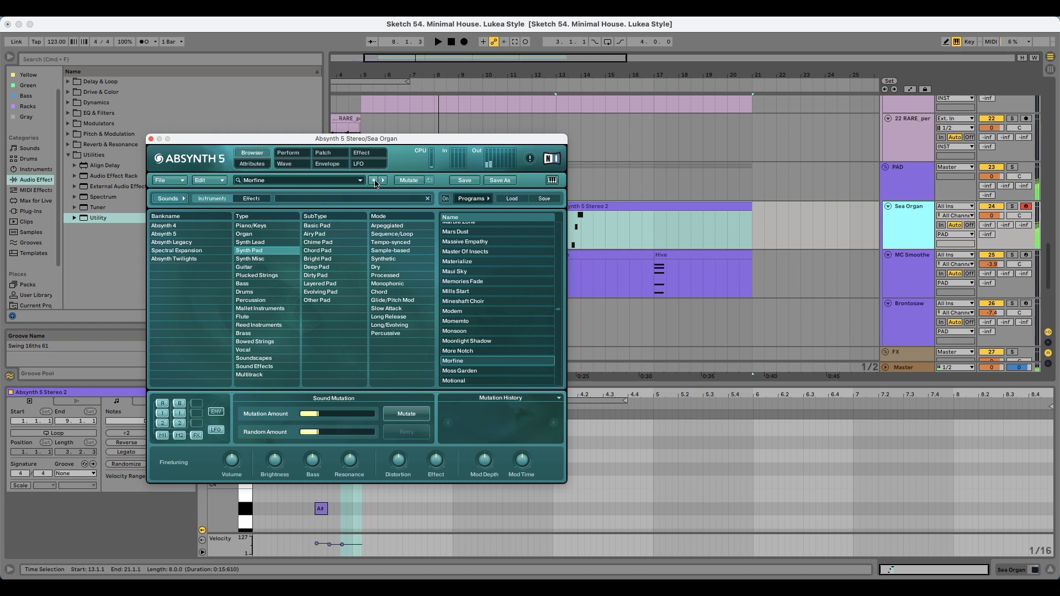
- Play the Sea Organ clip from bar 13, set the track's volume to -2.4 dB and close the Absynth 5 window
drag(474, 143, 491, 258)
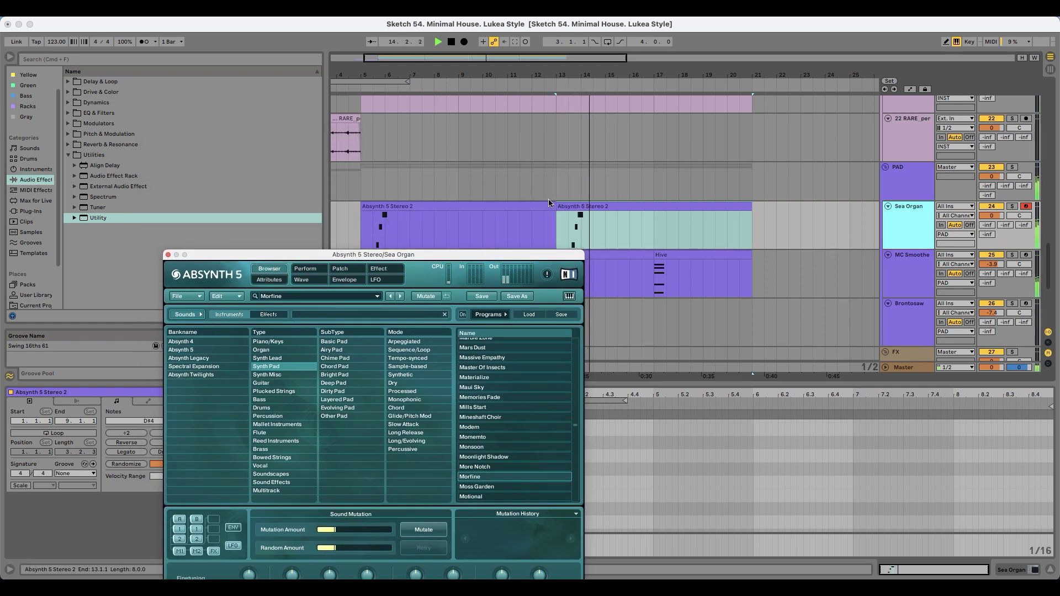
scroll(420, 205, down, 2)
drag(991, 187, 991, 193)
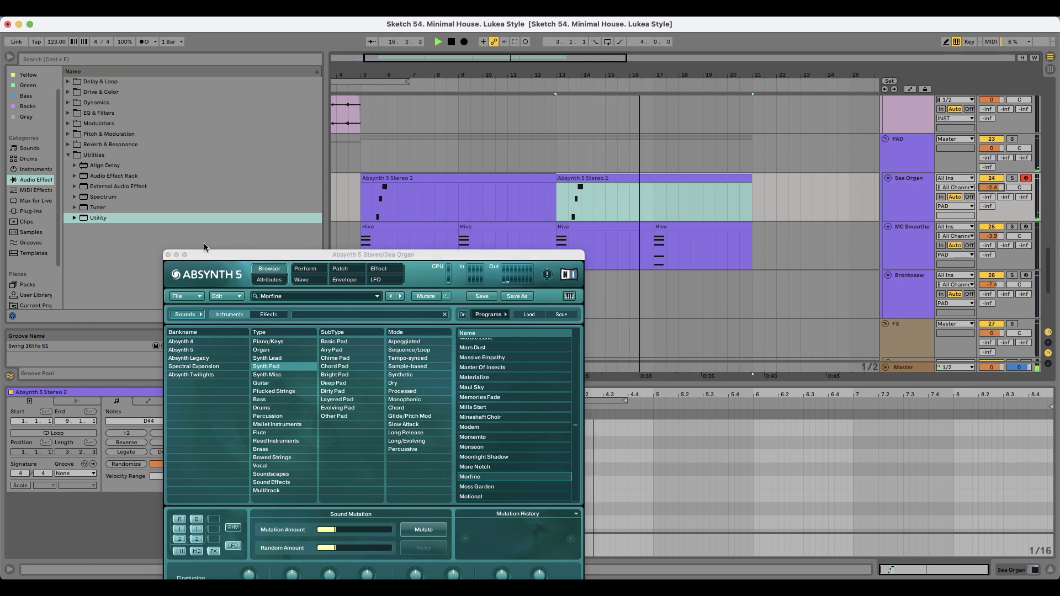
click(169, 255)
- Play the arrangement from the Brontosaw track's Diva clip at bar 3 and set that track's volume to -9.2 dB
drag(381, 75, 420, 67)
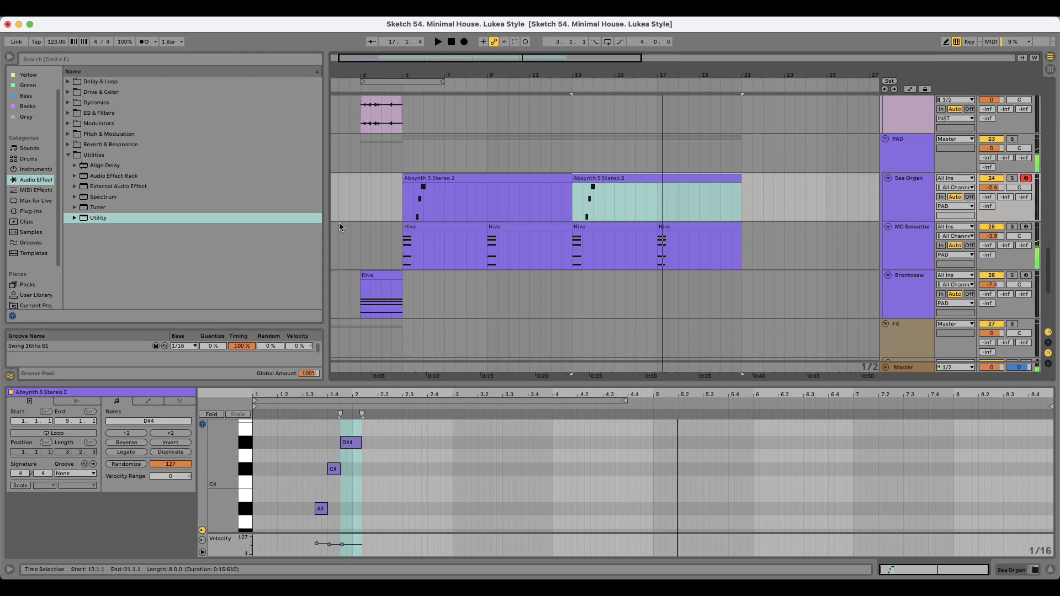
click(380, 239)
key(space)
click(385, 272)
key(space)
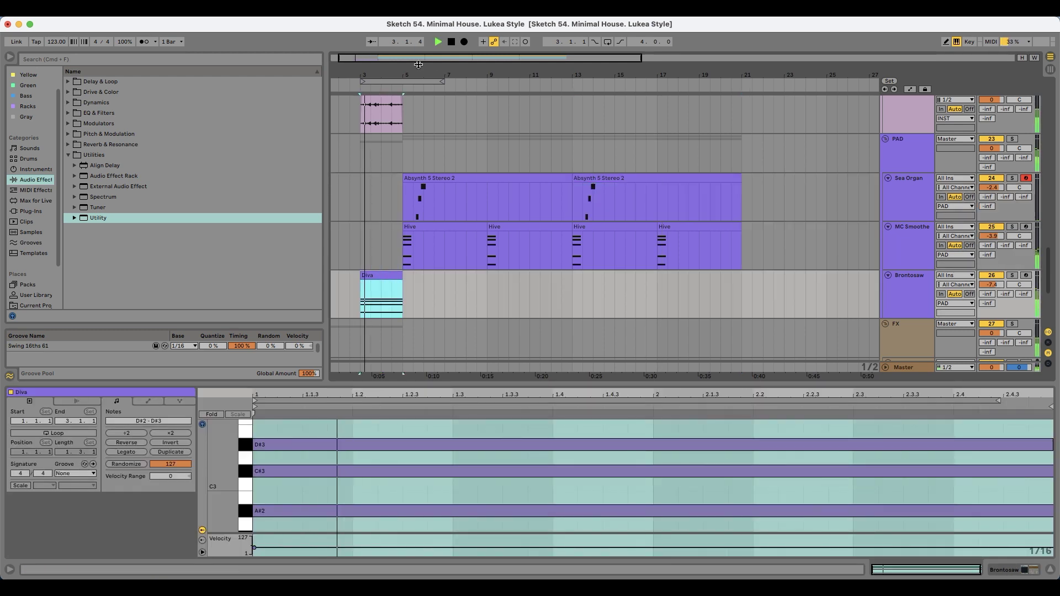
key(minus)
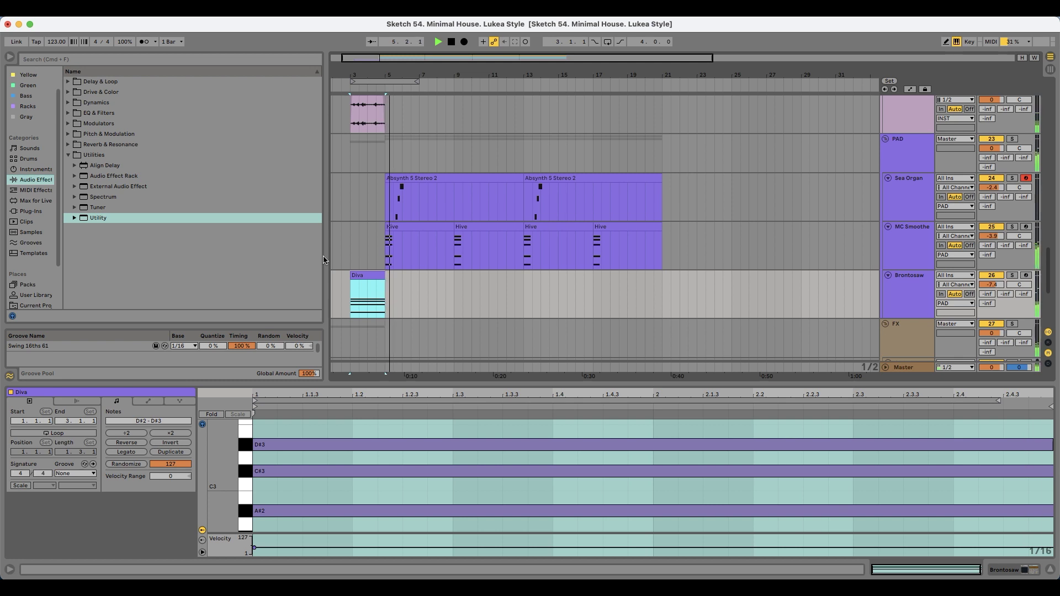
scroll(429, 263, down, 2)
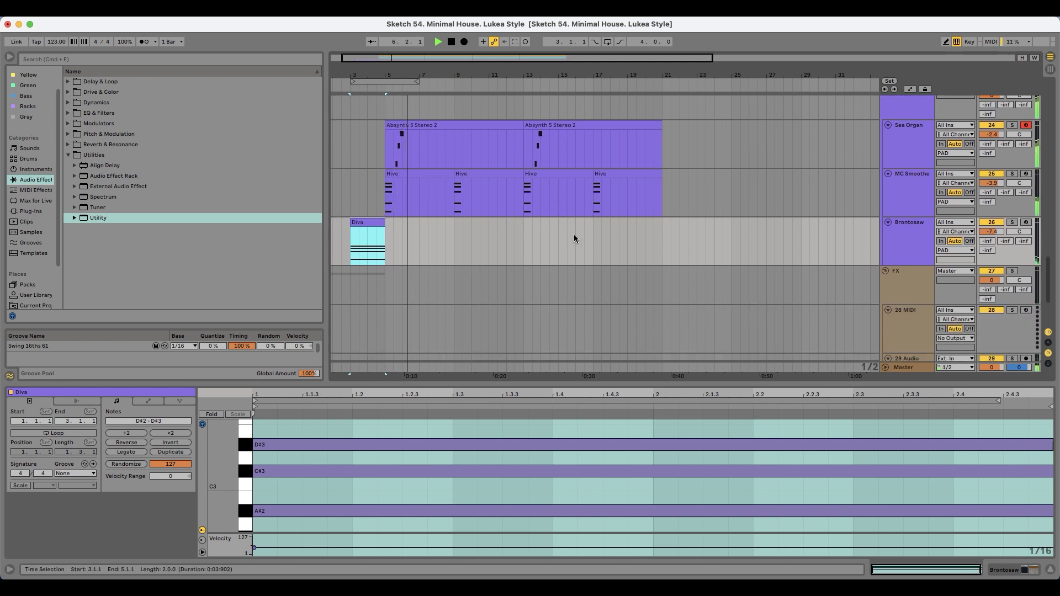
drag(995, 232, 995, 238)
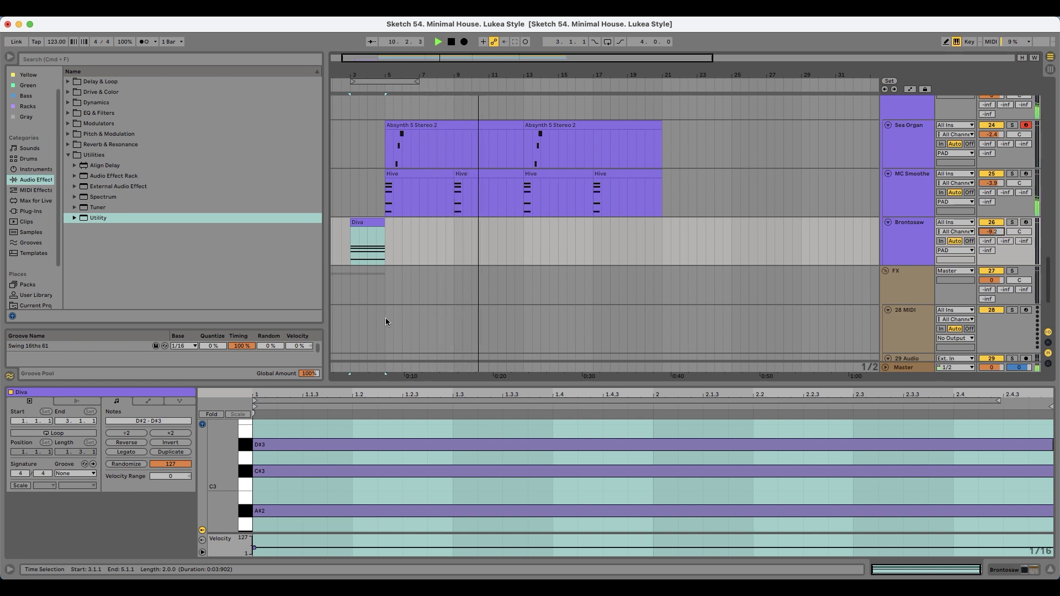
- Set the Chord track's volume to -3.0 dB while the arrangement plays
scroll(386, 315, up, 2)
scroll(385, 314, up, 6)
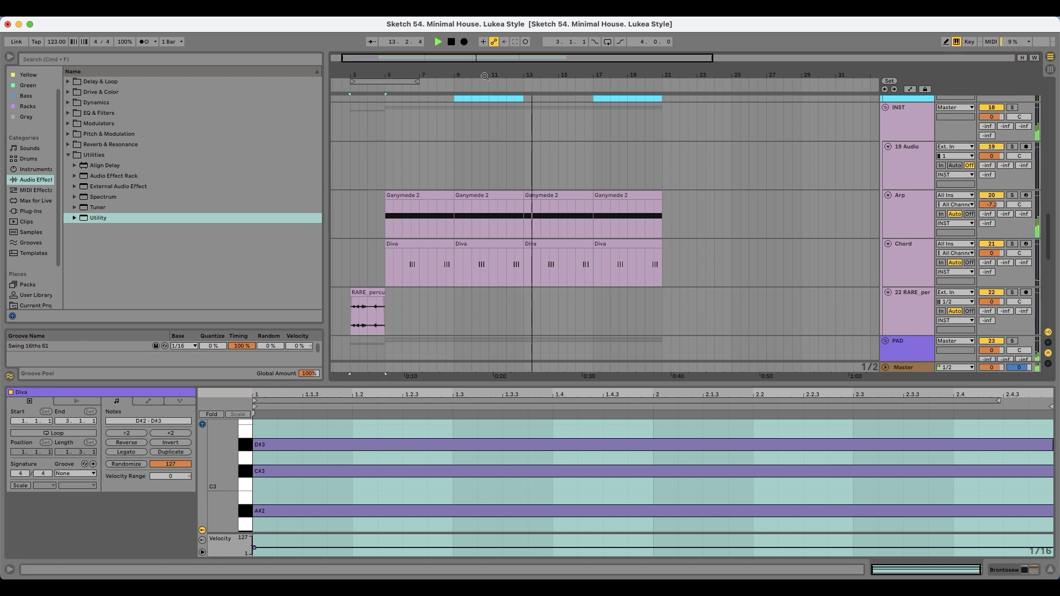
scroll(468, 133, left, 2)
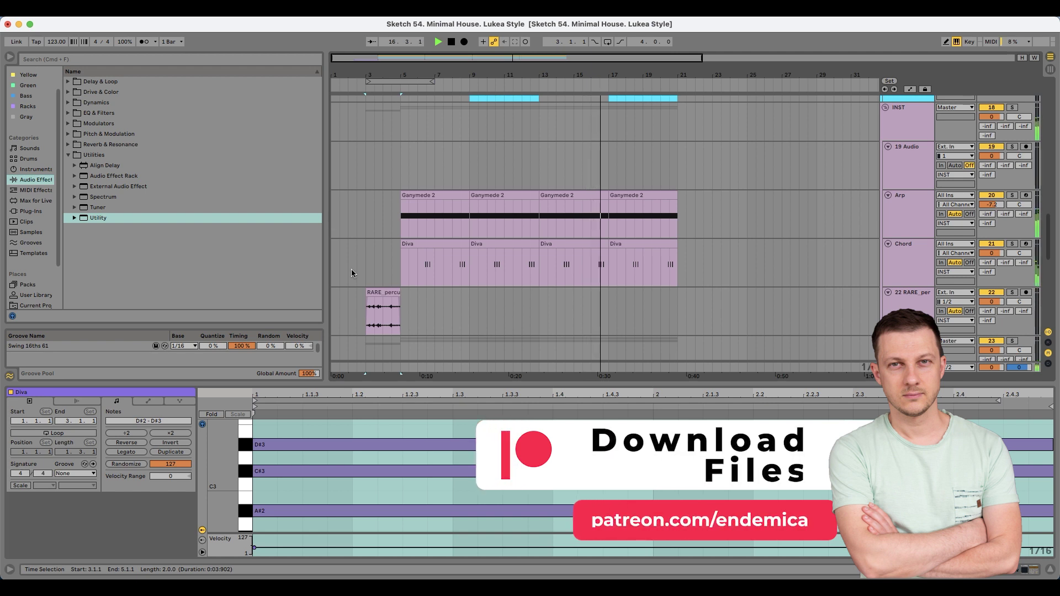
drag(992, 253, 991, 263)
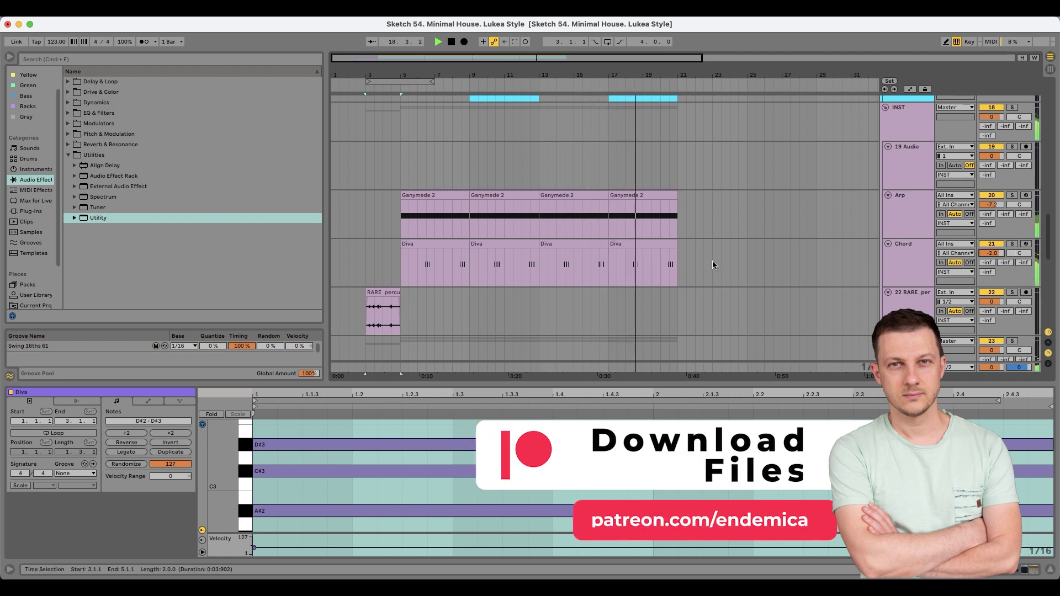